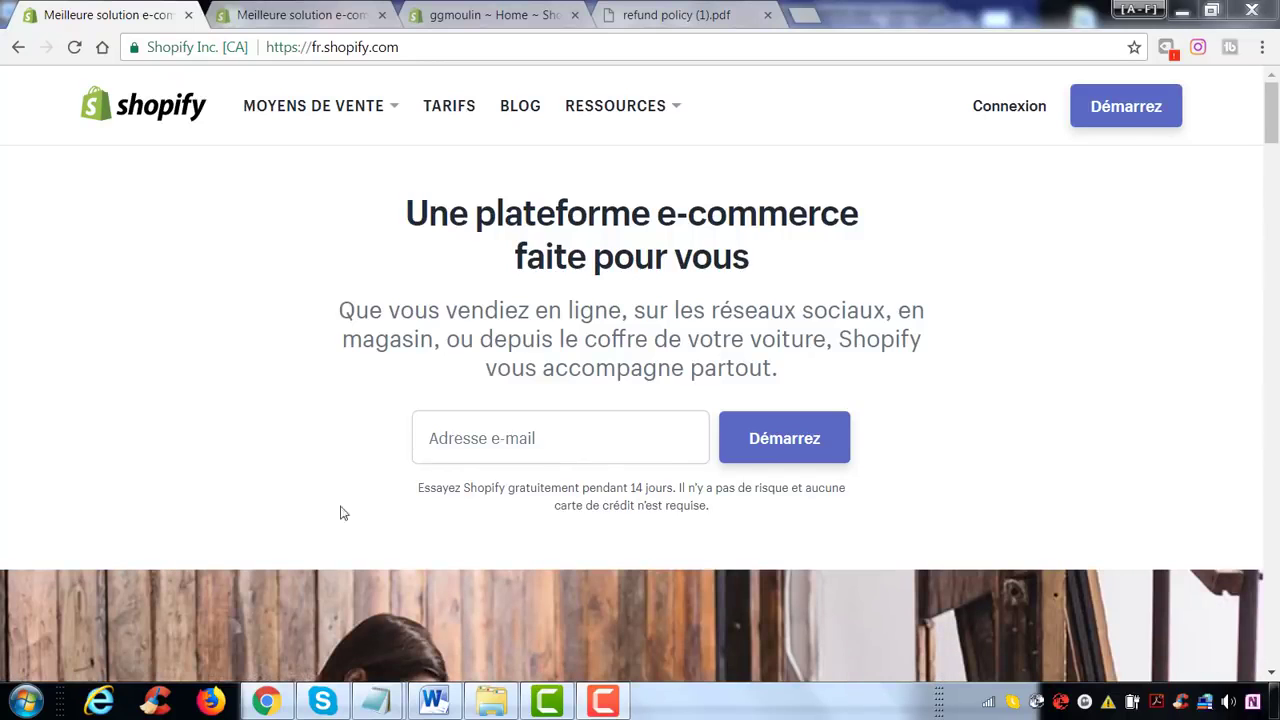
# - View the 14-day free trial sign-up form and the store's admin home page
pyautogui.click(298, 15)
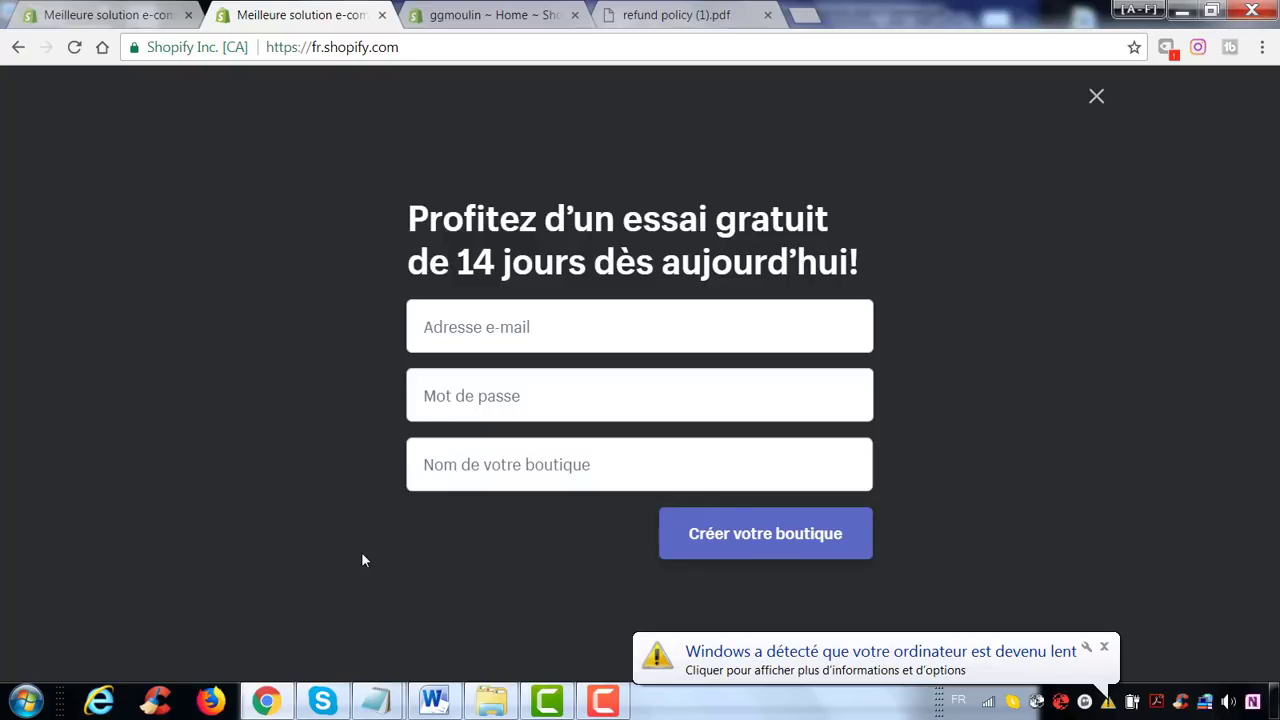
pyautogui.click(490, 15)
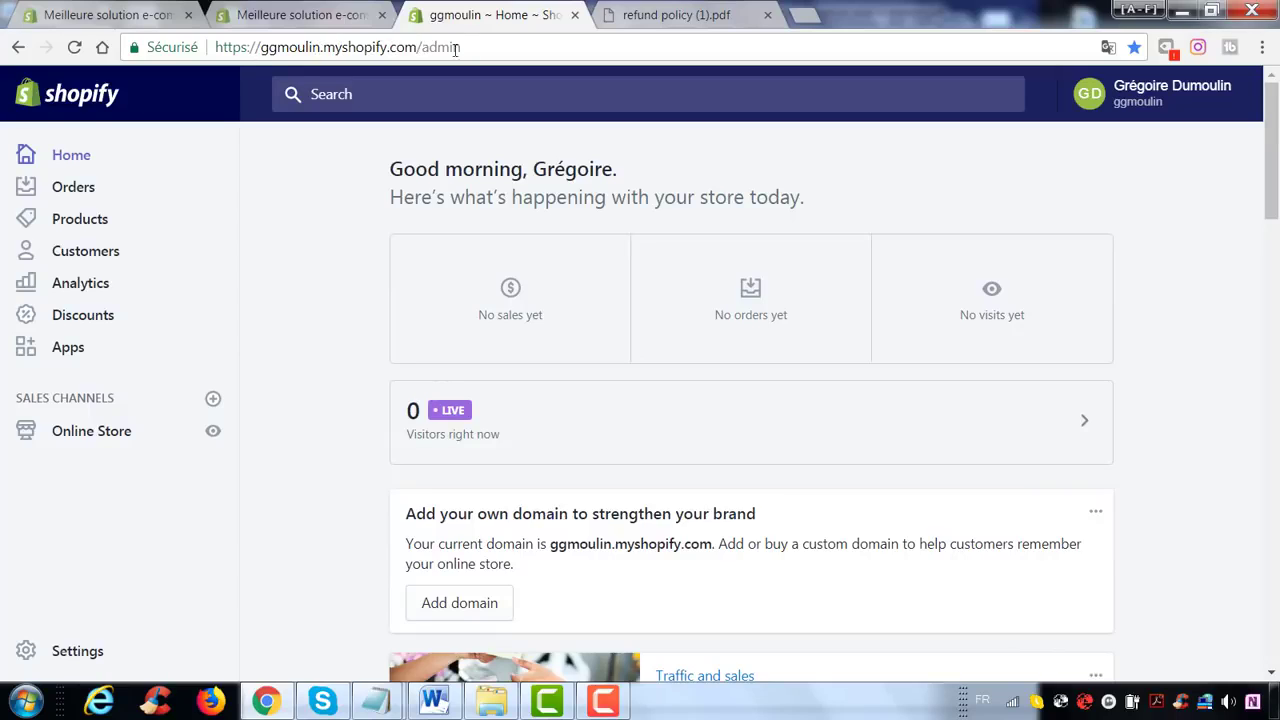
pyautogui.click(303, 17)
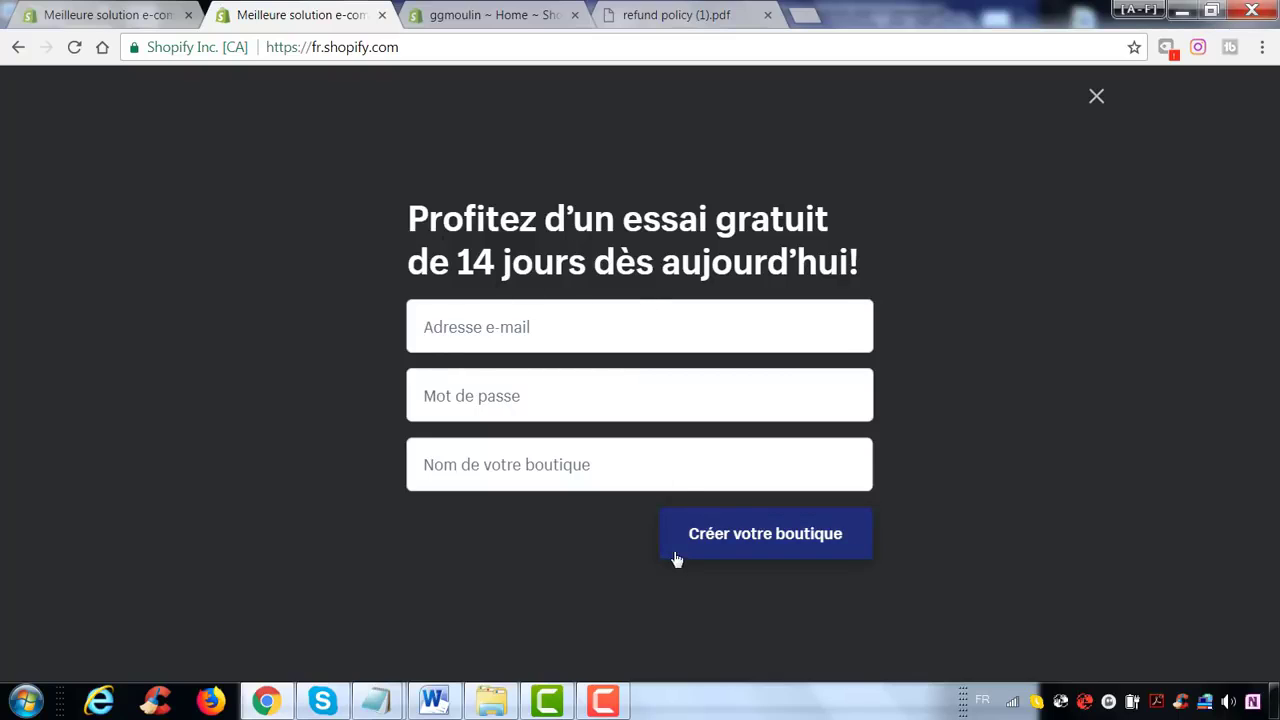
pyautogui.click(456, 13)
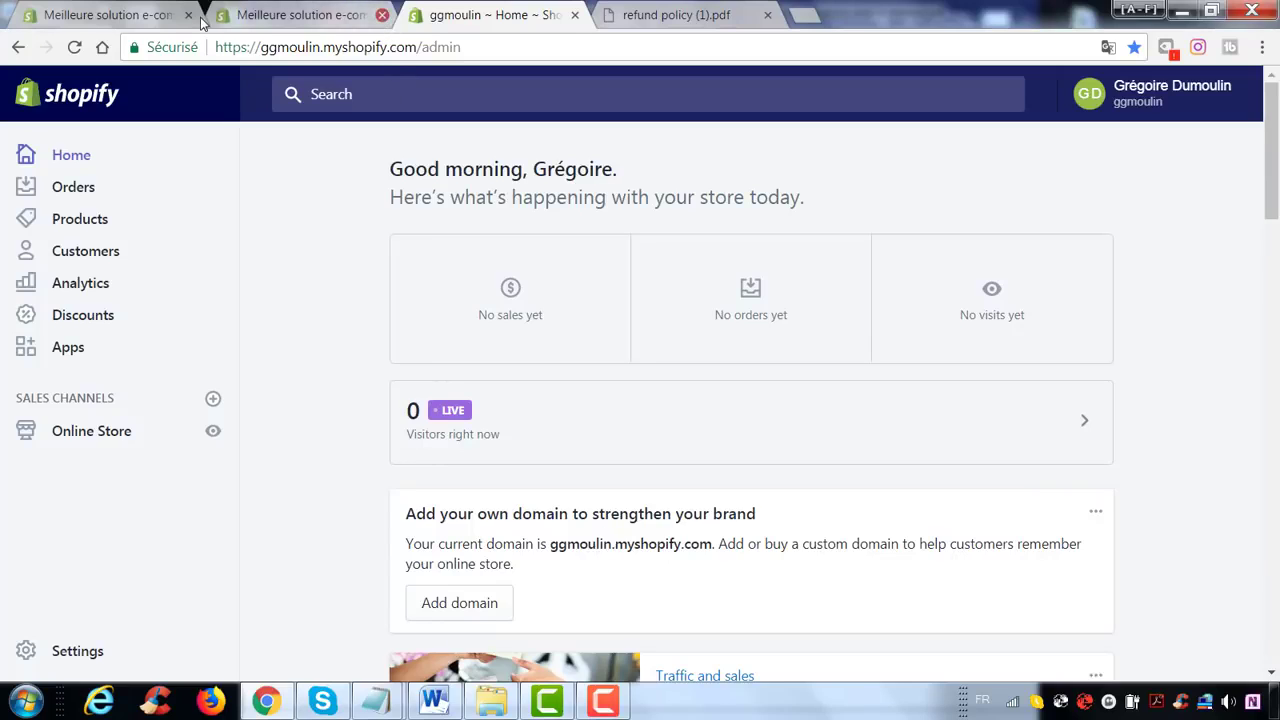
# - Close the two Shopify homepage tabs and open the store's General settings
pyautogui.click(381, 15)
pyautogui.click(188, 15)
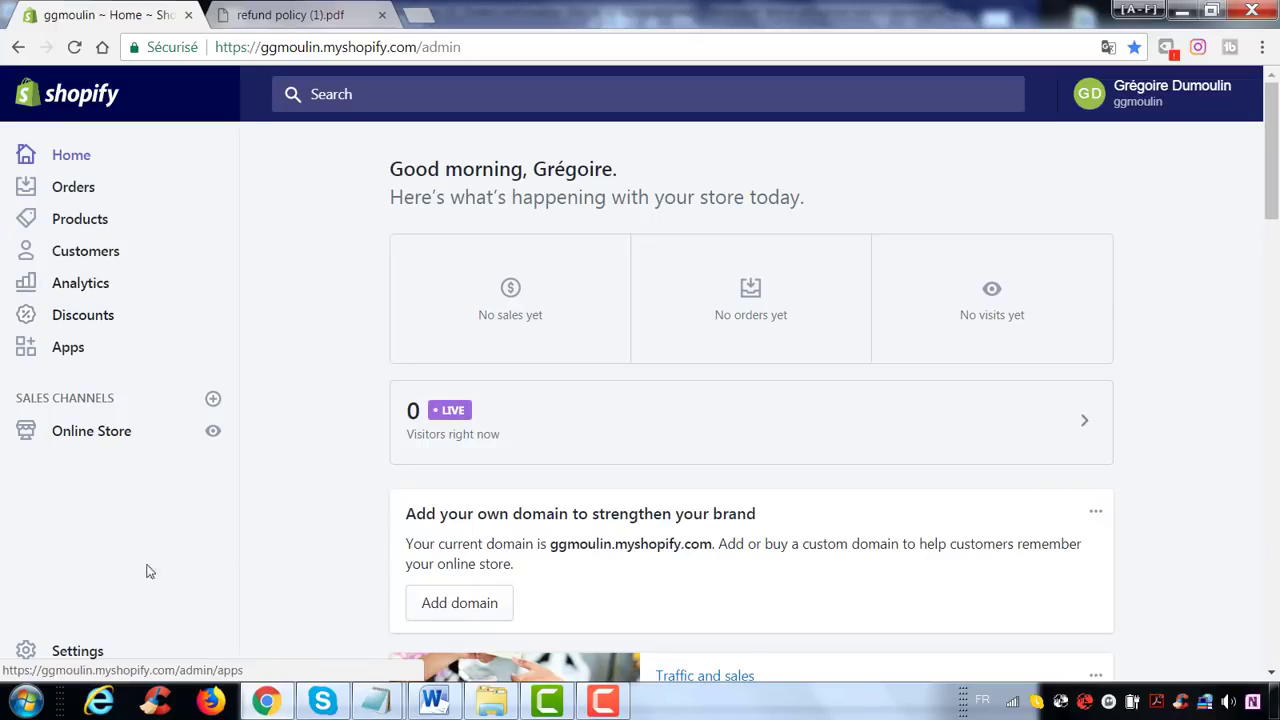
pyautogui.click(72, 657)
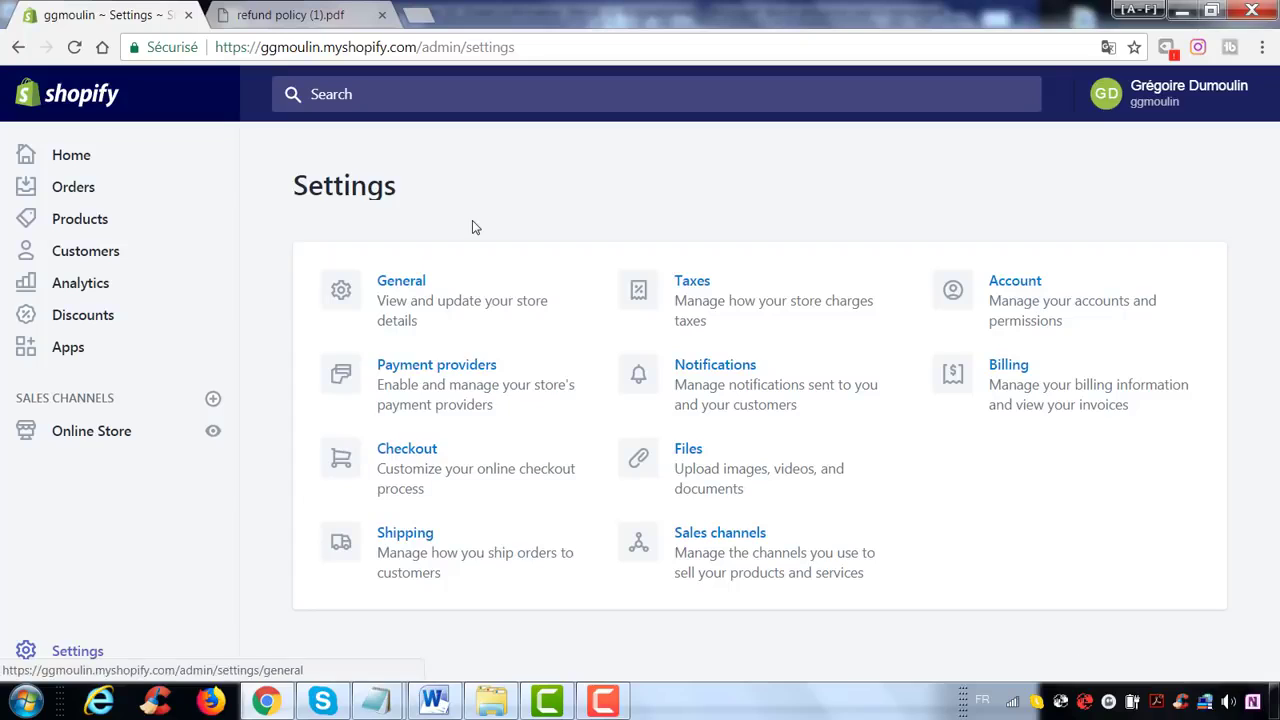
pyautogui.click(510, 327)
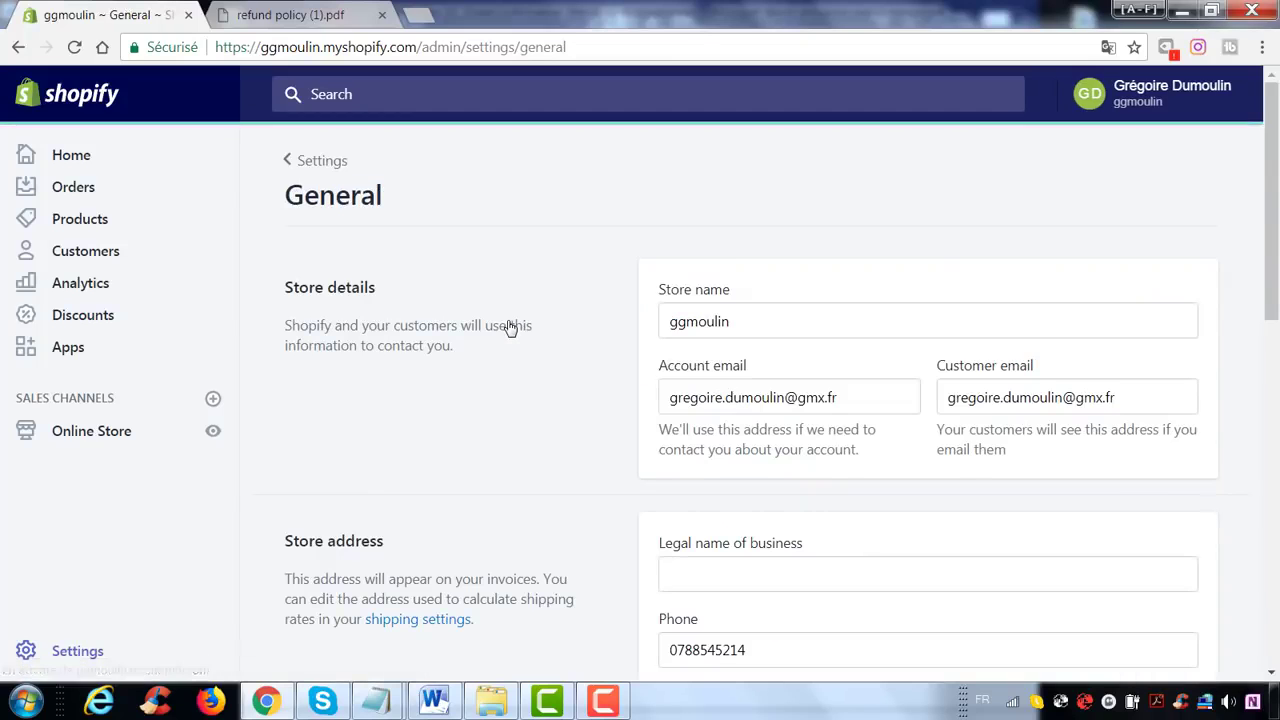
# - Review the store name, account email and customer email under Store details
pyautogui.moveTo(828, 318); pyautogui.dragTo(633, 317)
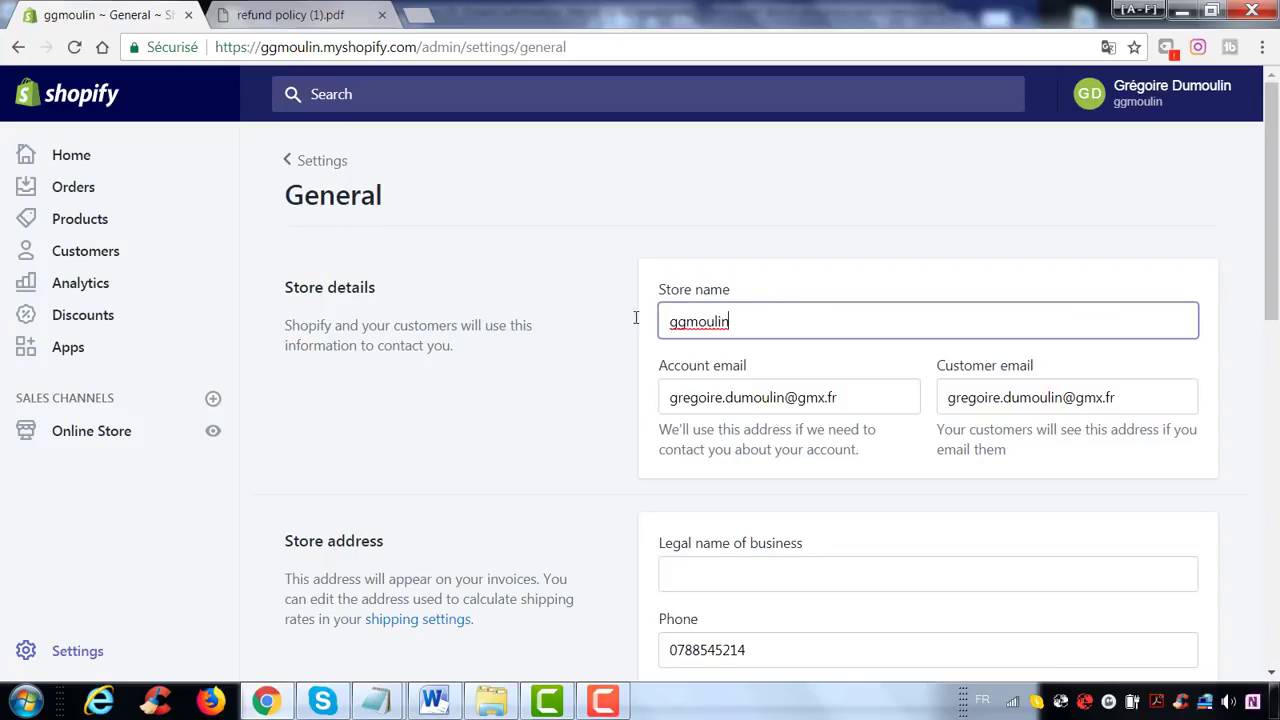
pyautogui.scroll(-1, 676, 358)
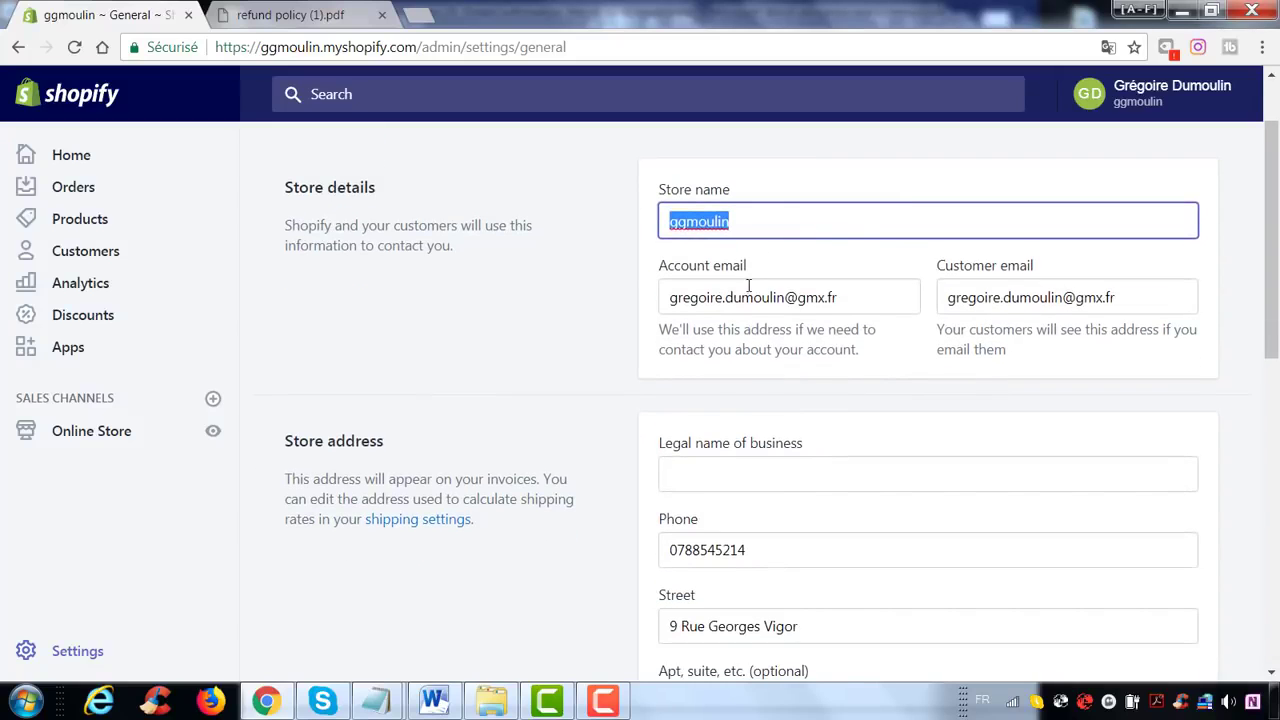
pyautogui.click(751, 297)
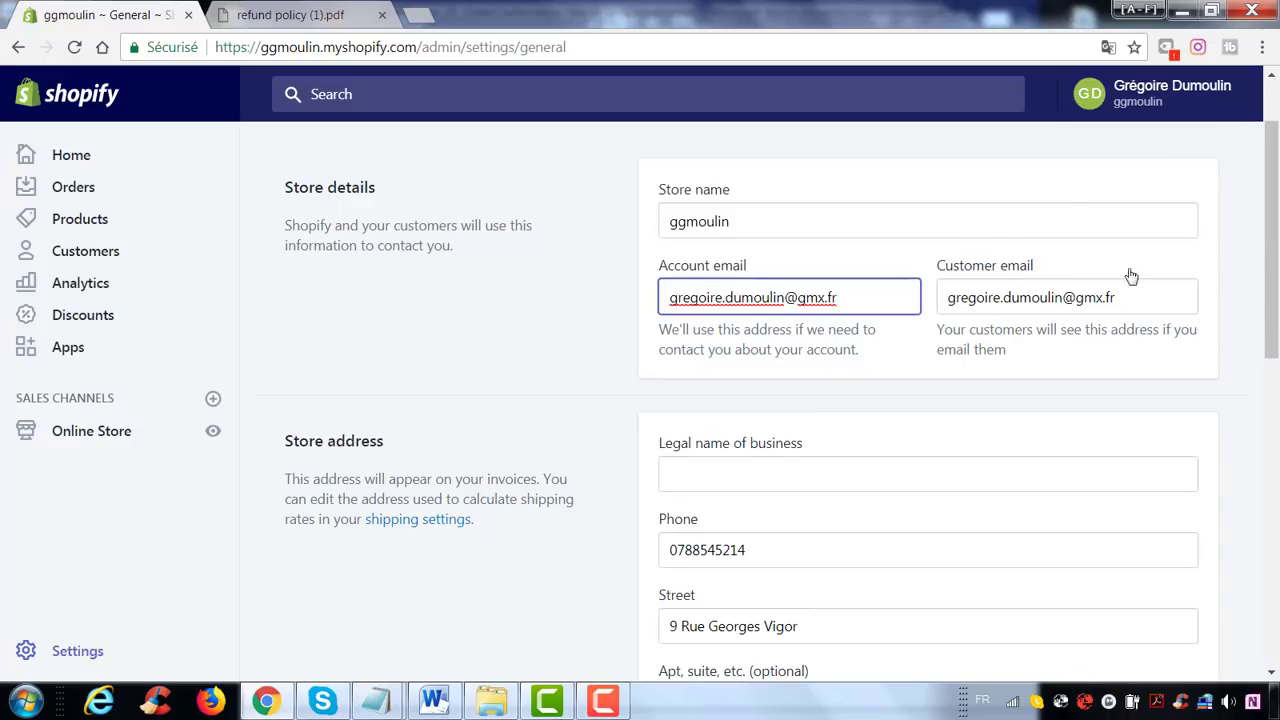
pyautogui.click(1217, 278)
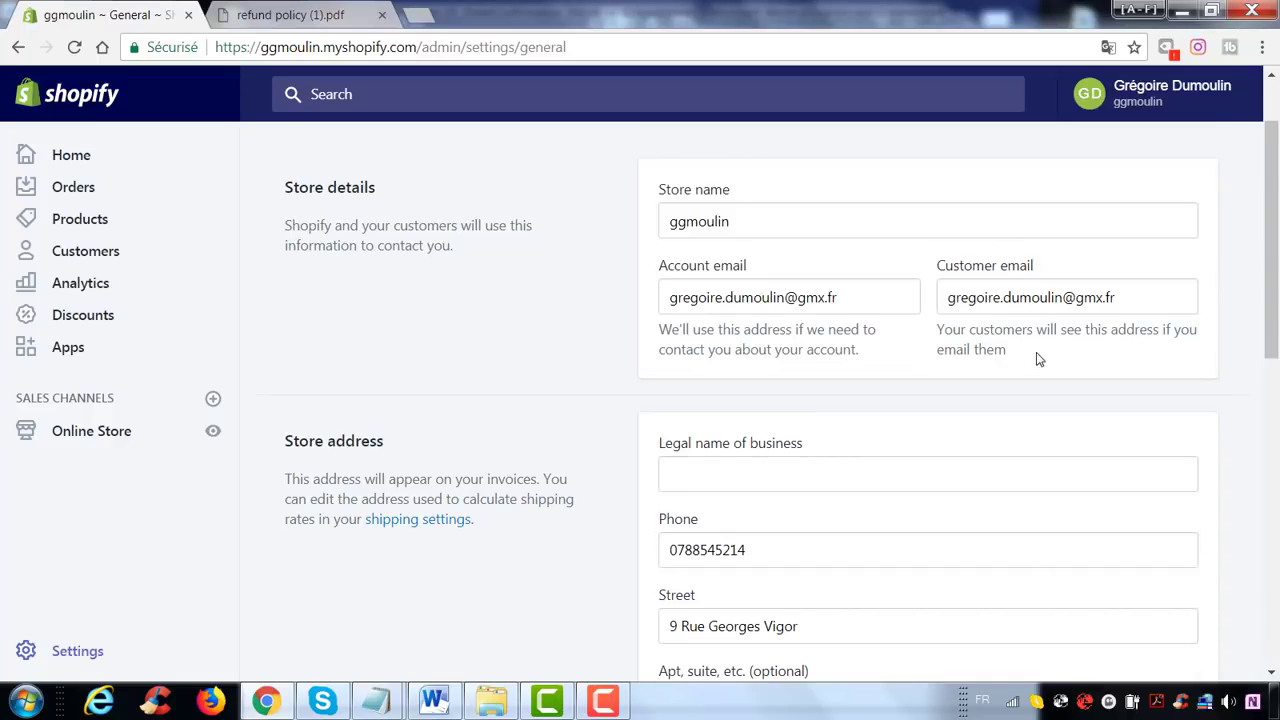
# - Review the store address fields and the timezone, unit, weight and currency settings under Standards and formats
pyautogui.scroll(-2, 1037, 358)
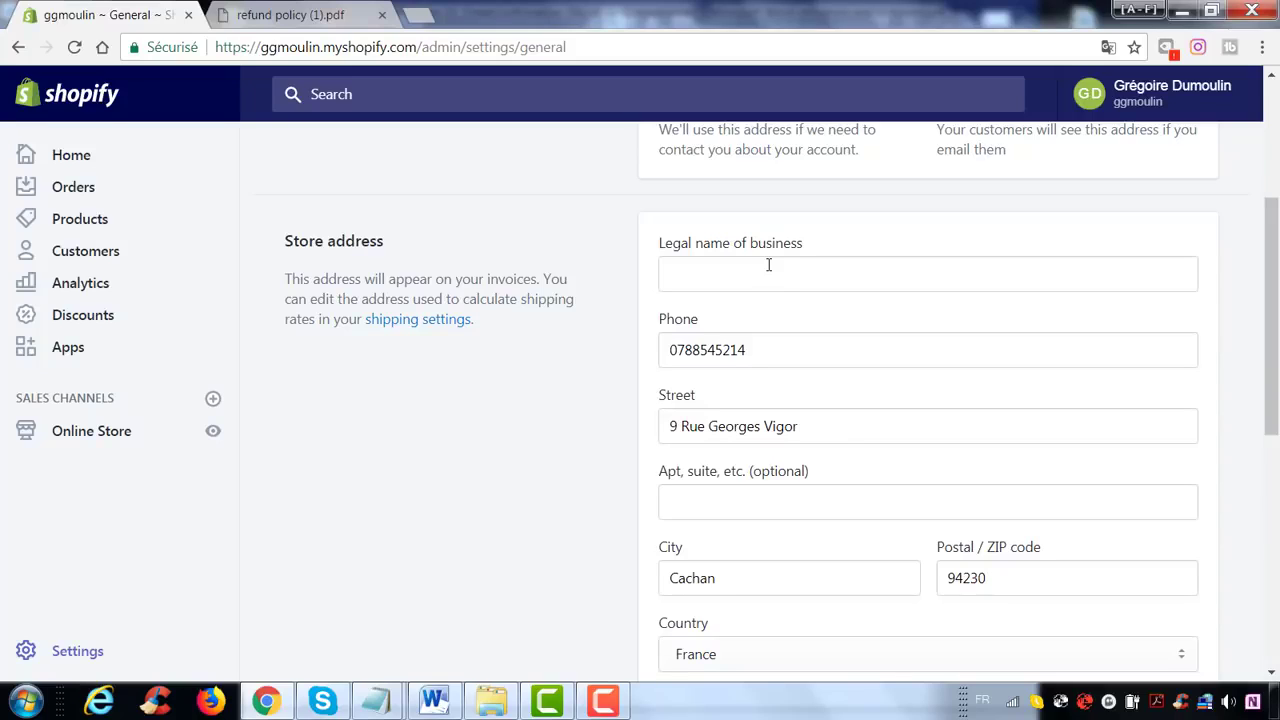
pyautogui.scroll(-2, 823, 346)
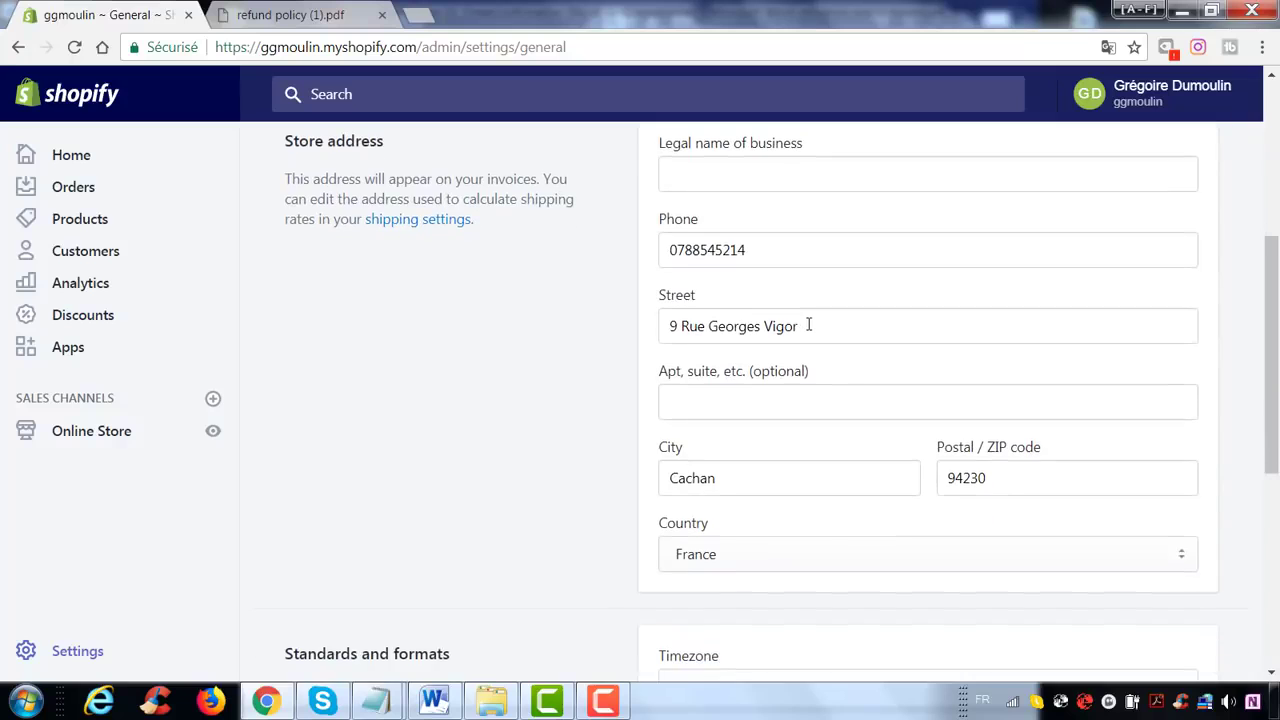
pyautogui.scroll(-4, 815, 330)
pyautogui.scroll(-1, 740, 390)
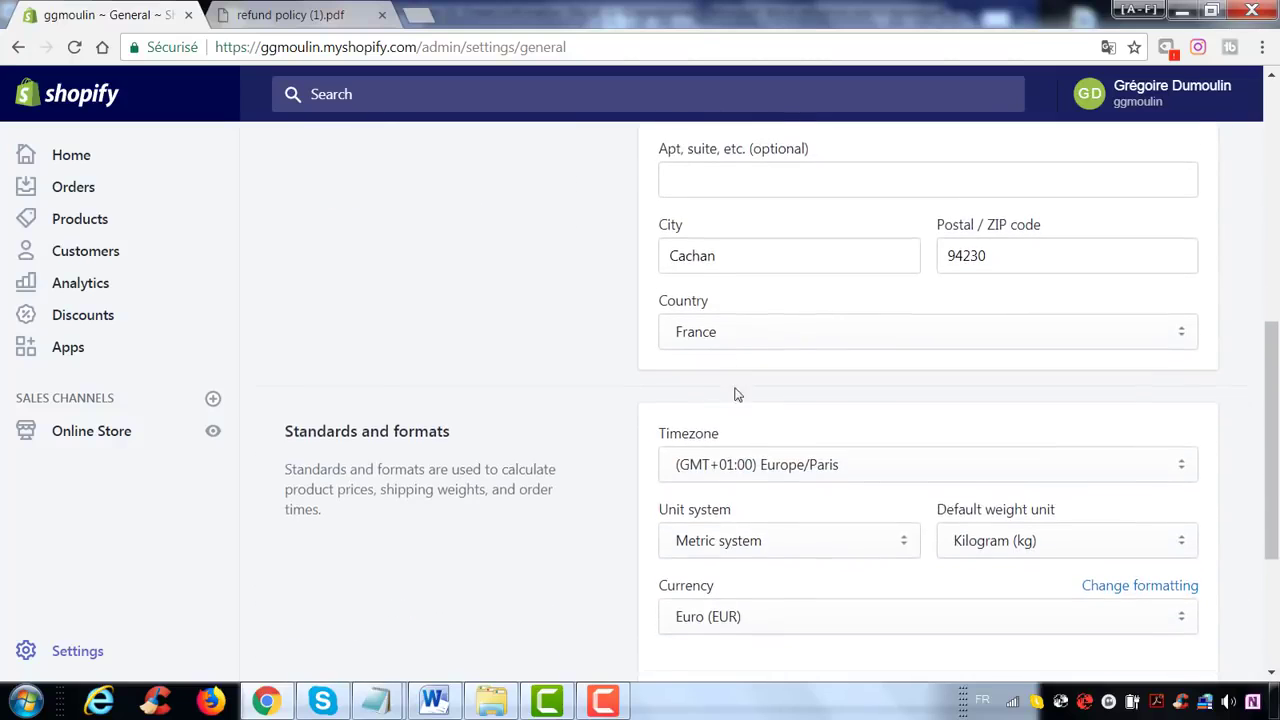
pyautogui.scroll(-2, 740, 395)
pyautogui.scroll(-2, 823, 429)
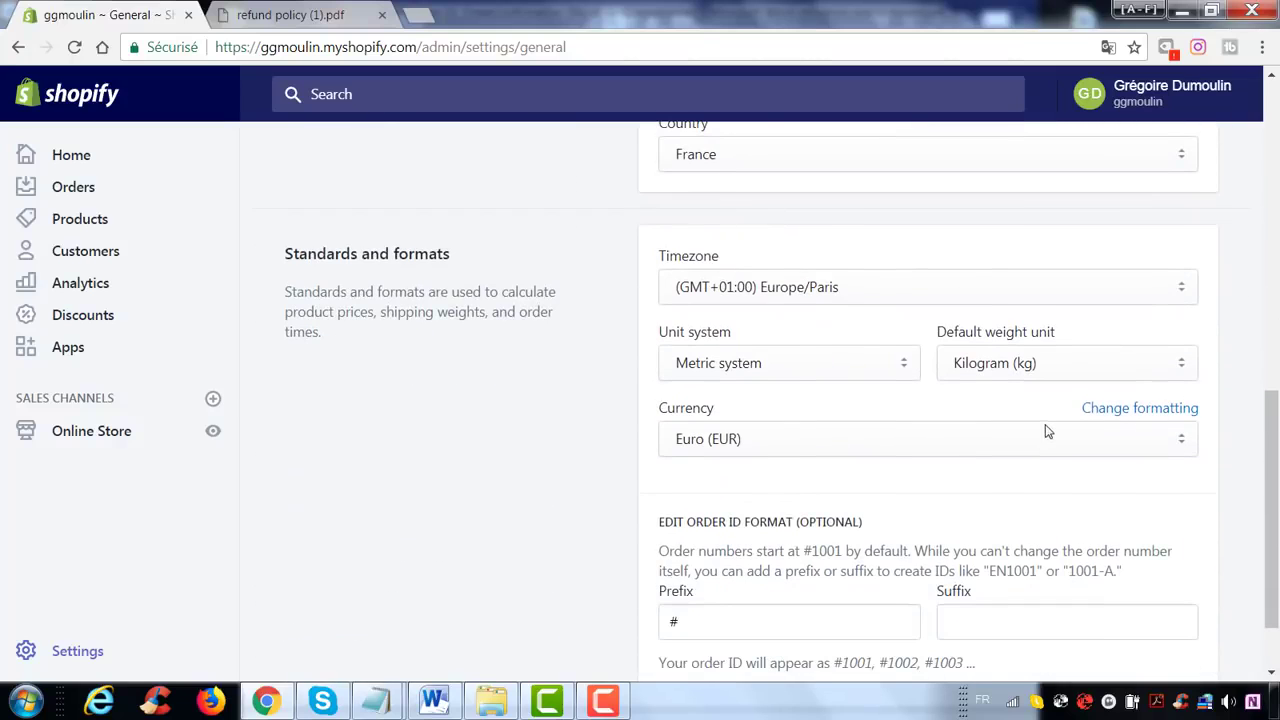
pyautogui.scroll(-2, 1046, 430)
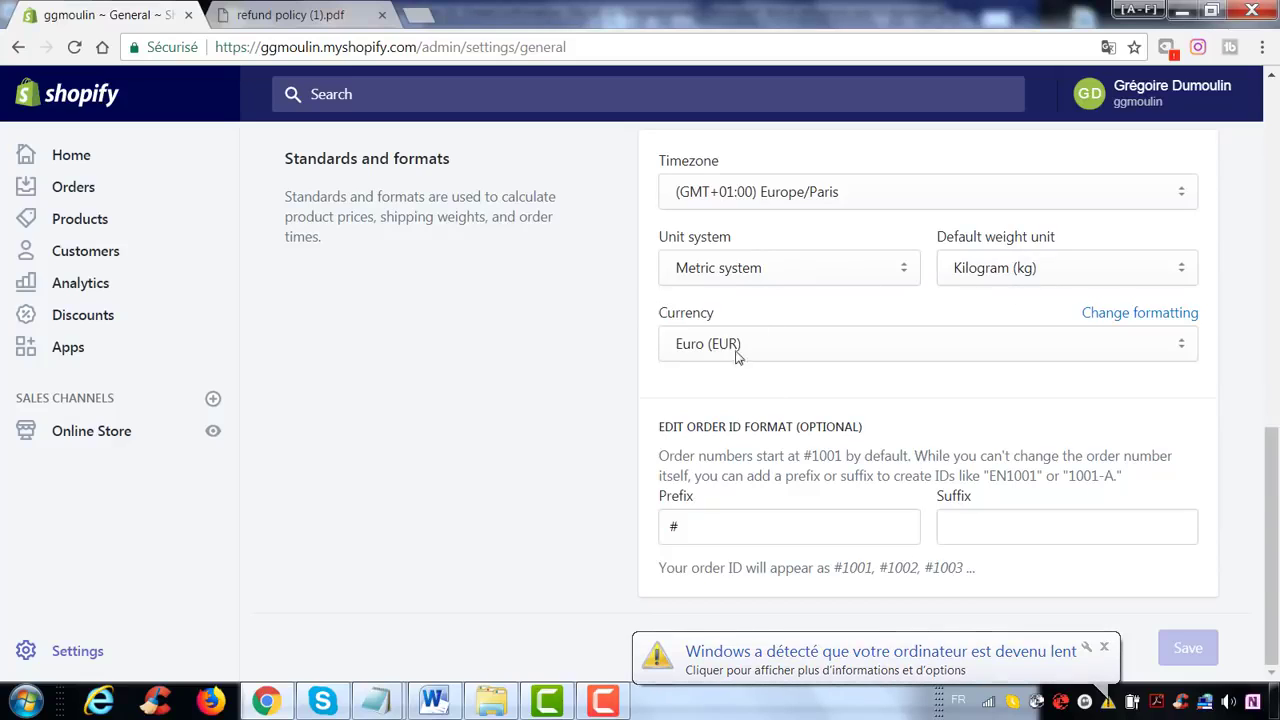
# - Browse the available store currencies and close the list without choosing another one
pyautogui.click(796, 343)
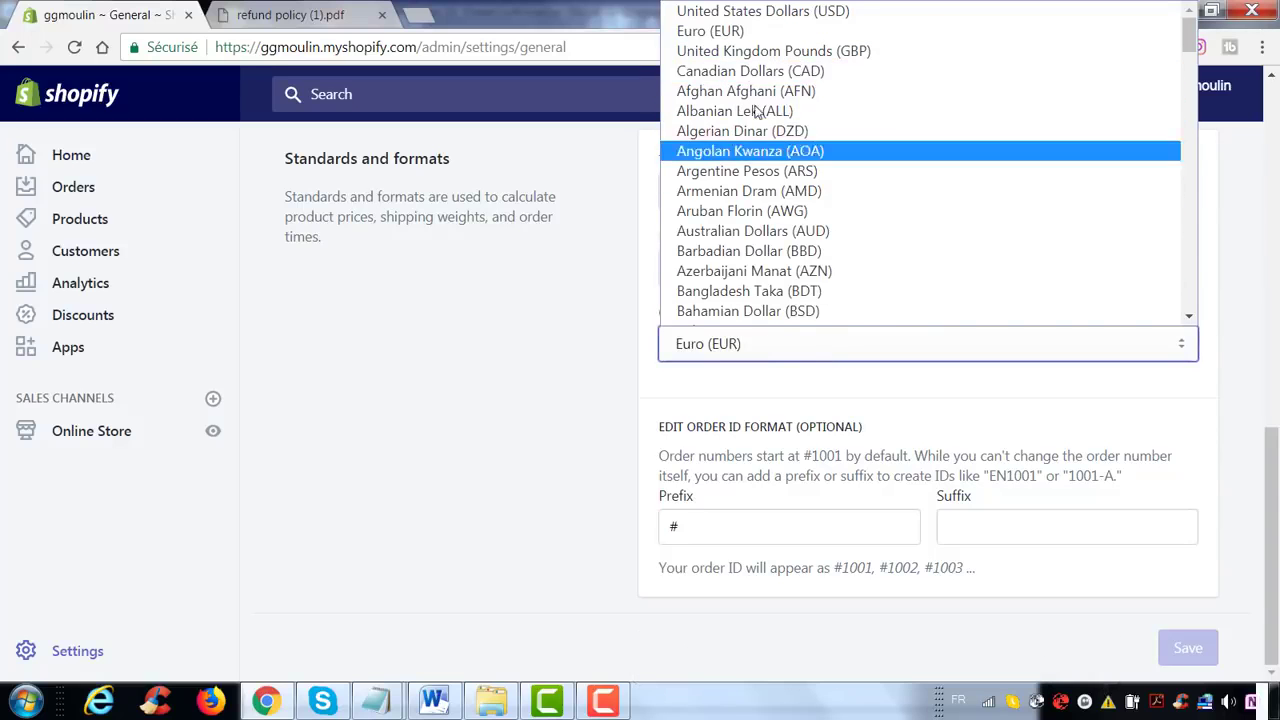
pyautogui.scroll(-3, 760, 160)
pyautogui.scroll(-12, 760, 200)
pyautogui.scroll(15, 760, 200)
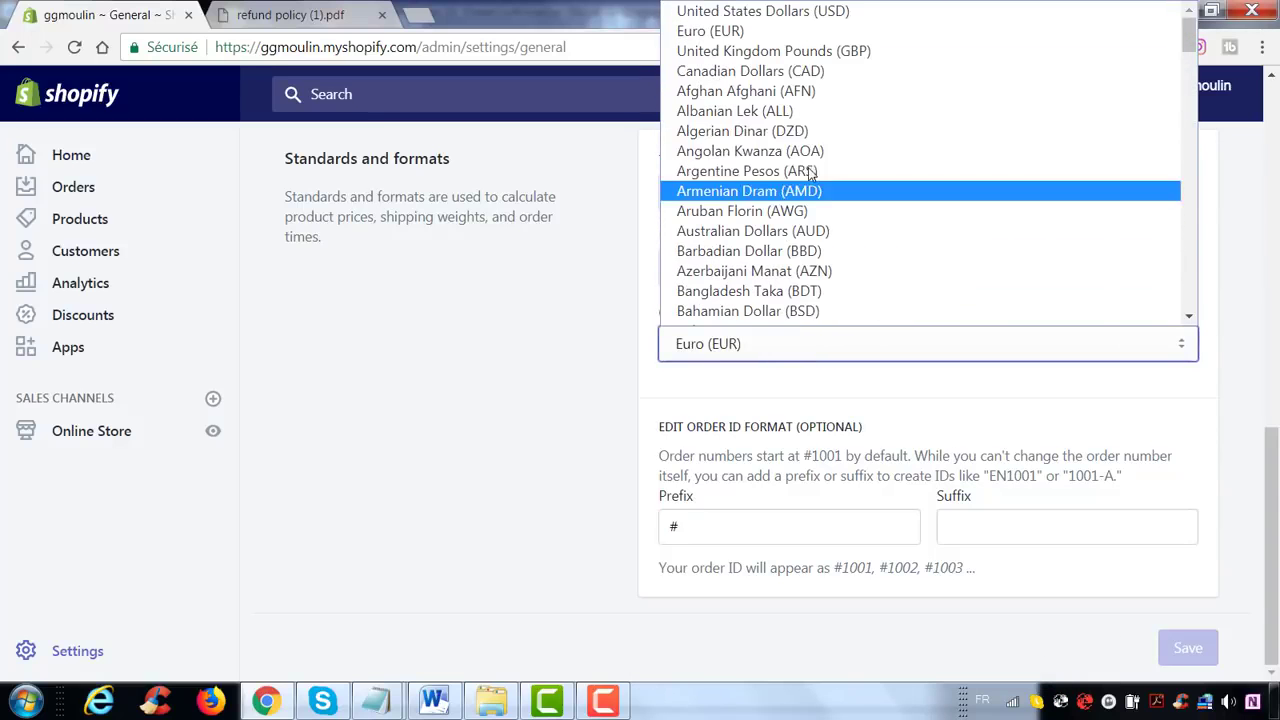
pyautogui.click(592, 278)
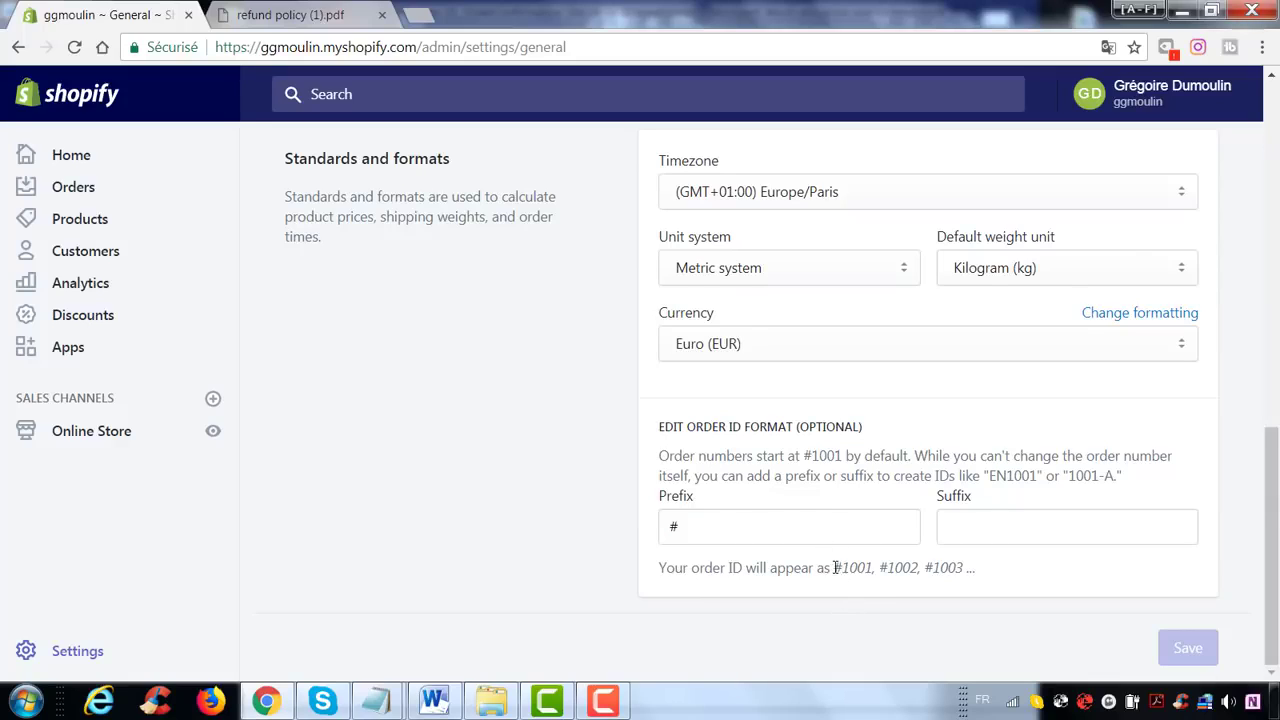
# - Examine the order ID format example below the optional prefix and suffix, then return to the start of the General settings
pyautogui.moveTo(844, 567); pyautogui.dragTo(875, 567)
pyautogui.click(893, 601)
pyautogui.scroll(2, 540, 475)
pyautogui.scroll(7, 545, 476)
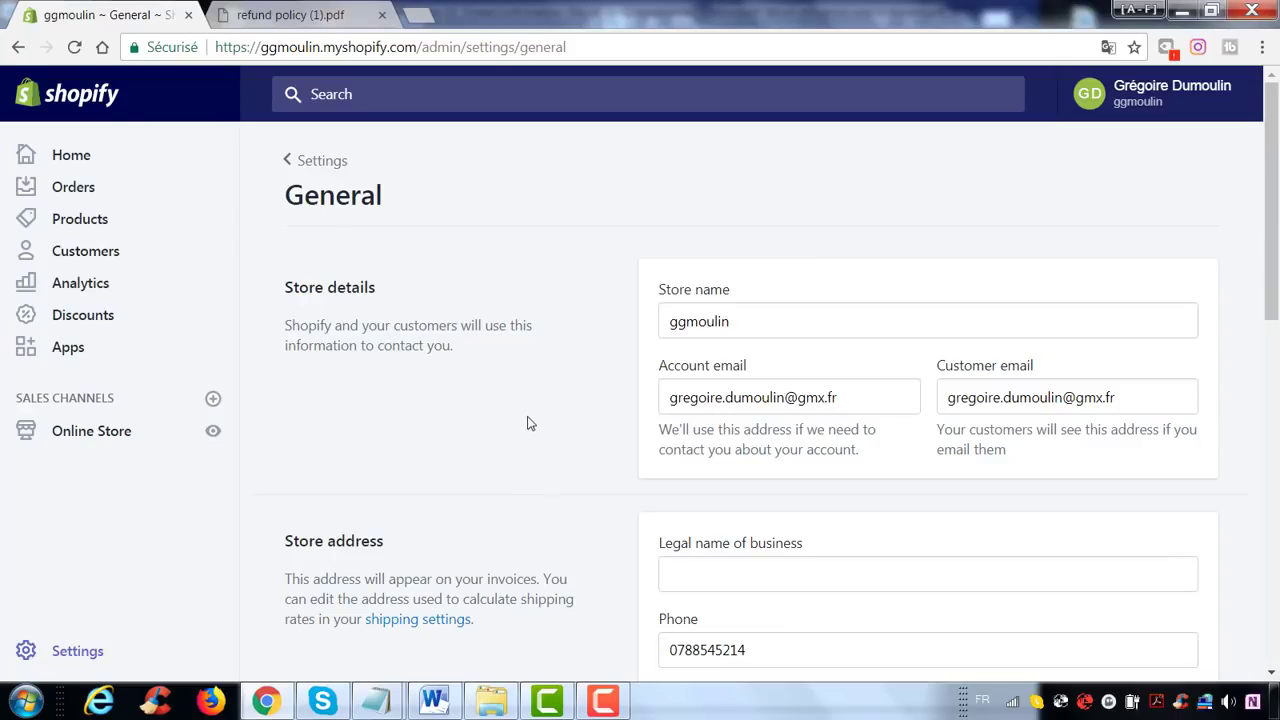
# - Open the Payment providers settings and review the PayPal and credit card sections
pyautogui.click(312, 168)
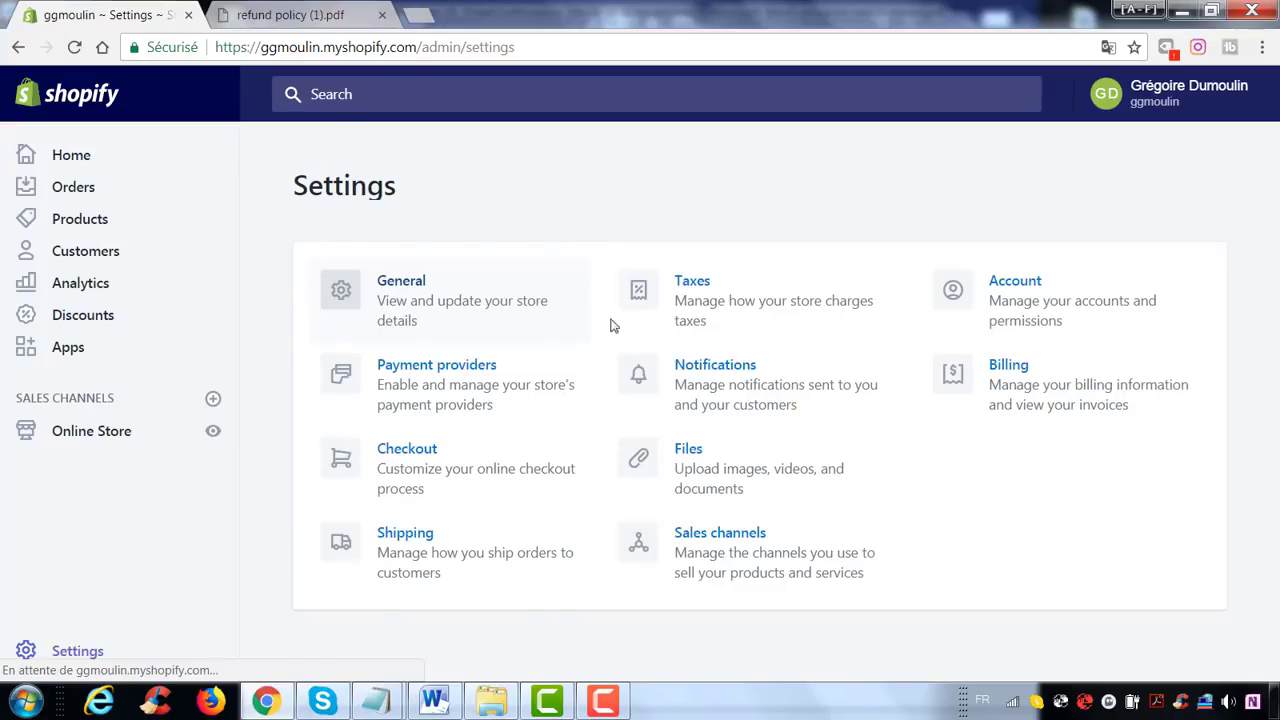
pyautogui.click(437, 388)
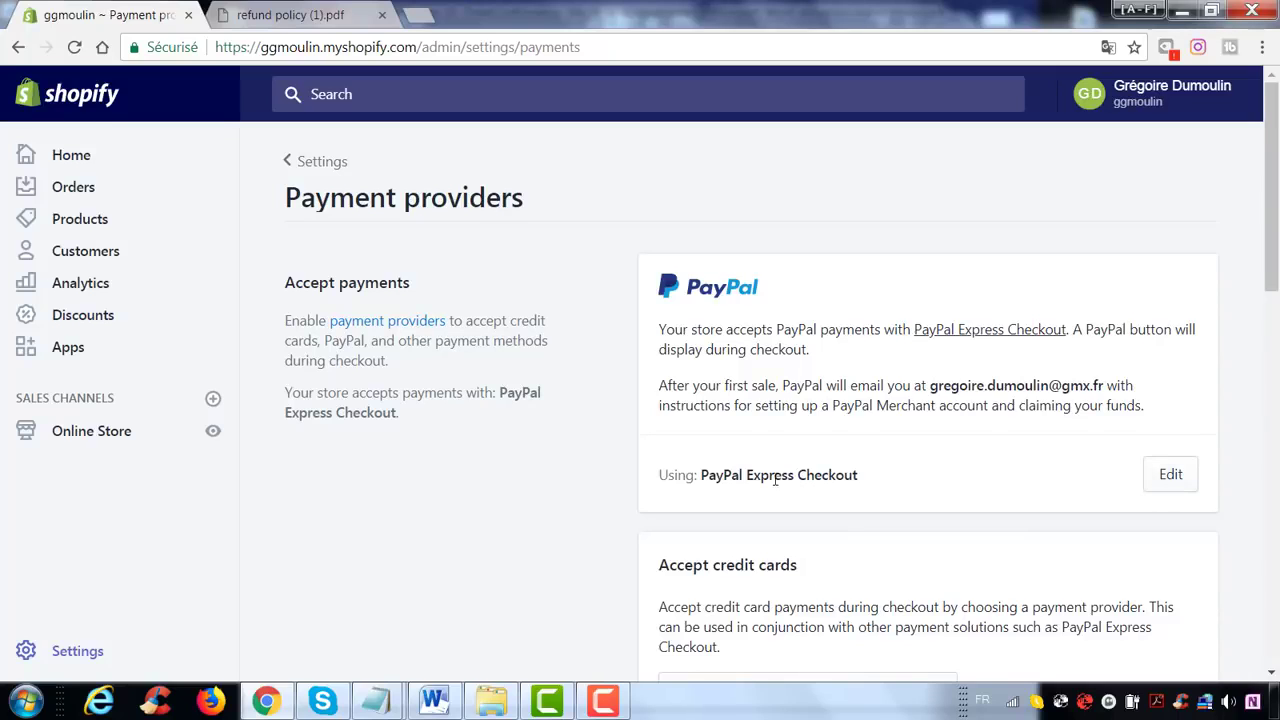
pyautogui.scroll(-1, 794, 477)
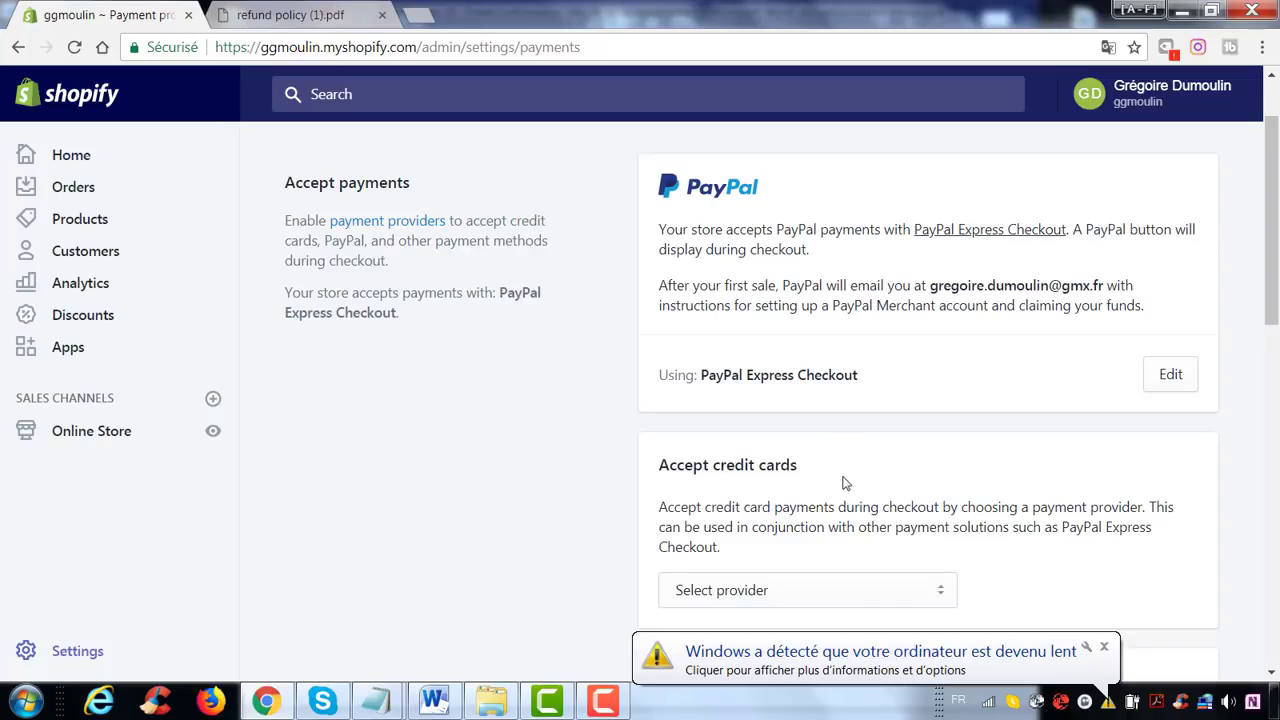
pyautogui.scroll(-1, 837, 470)
pyautogui.scroll(1, 820, 457)
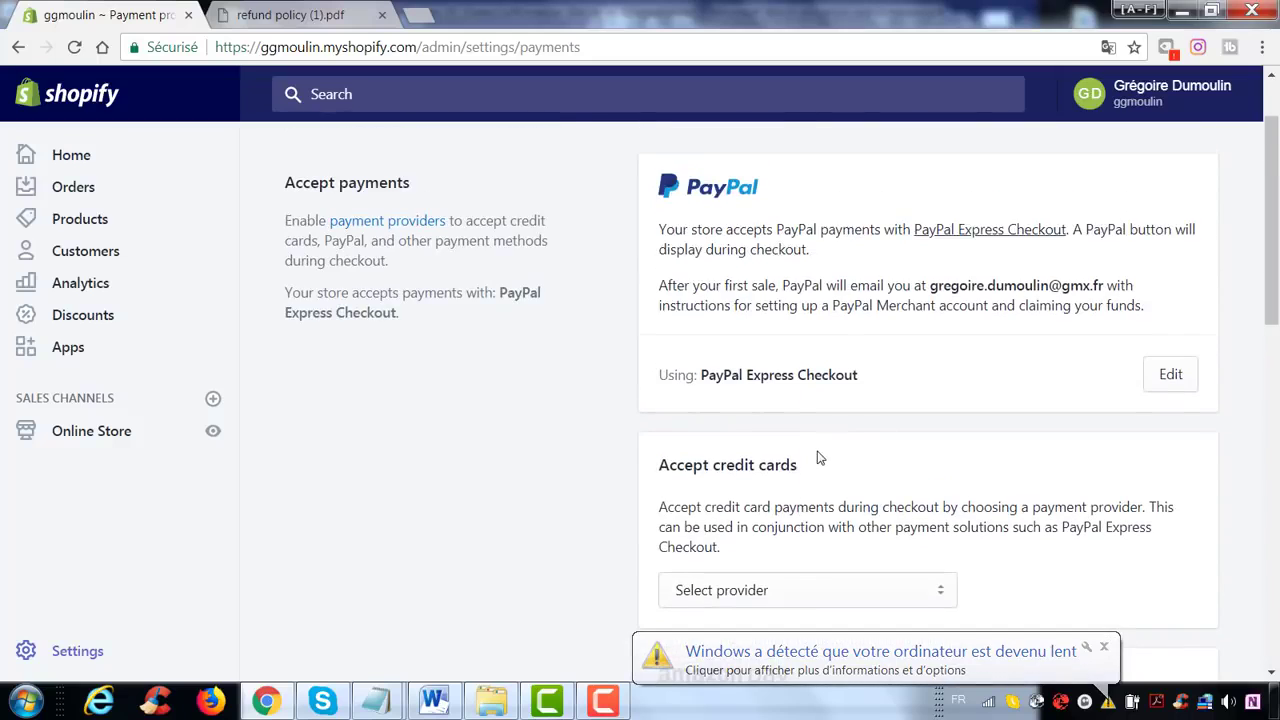
pyautogui.scroll(-1, 815, 455)
# - Browse the full list of credit card payment providers and close it without selecting one
pyautogui.click(864, 500)
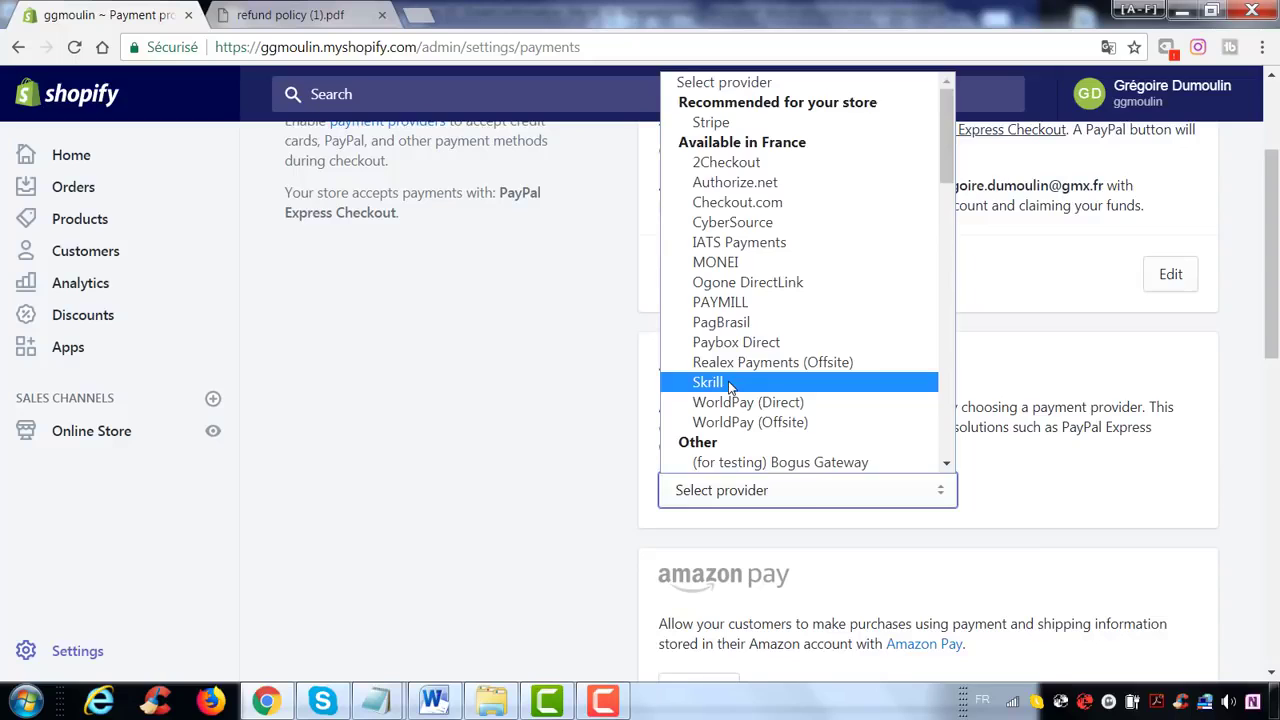
pyautogui.scroll(-6, 800, 300)
pyautogui.scroll(-2, 720, 190)
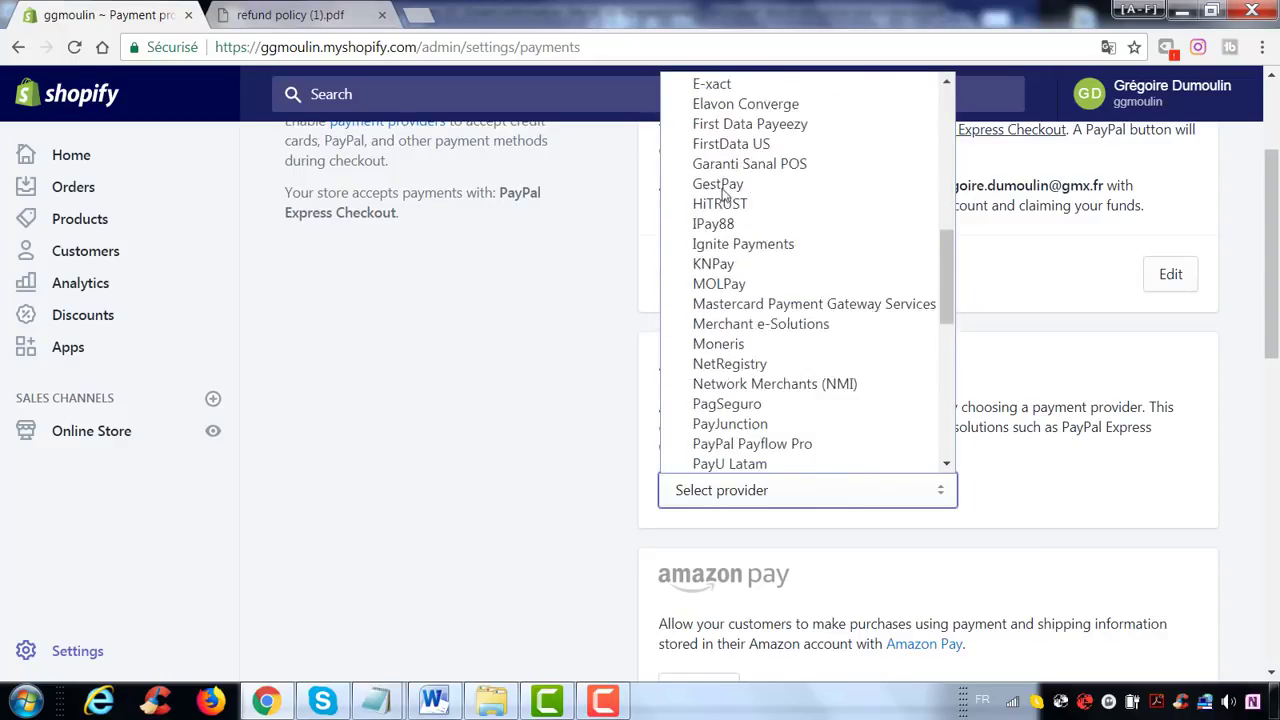
pyautogui.scroll(1, 720, 200)
pyautogui.scroll(-2, 725, 240)
pyautogui.scroll(-3, 760, 300)
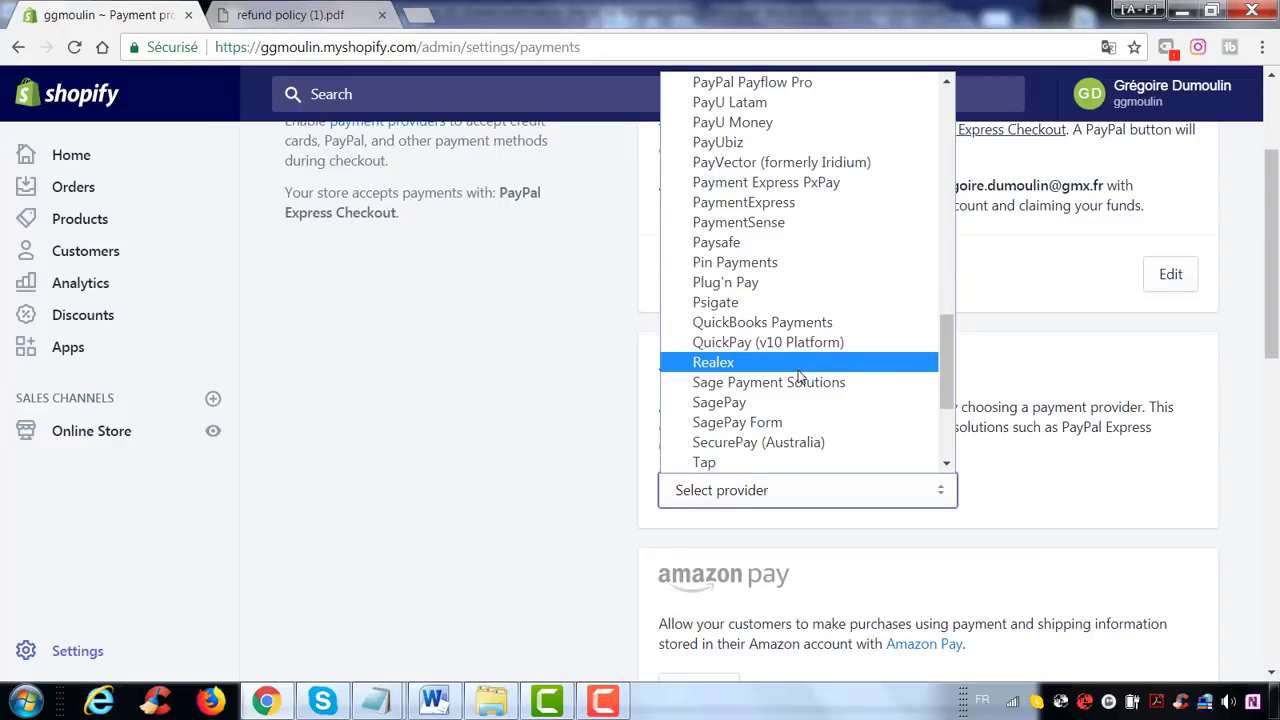
pyautogui.scroll(-3, 800, 370)
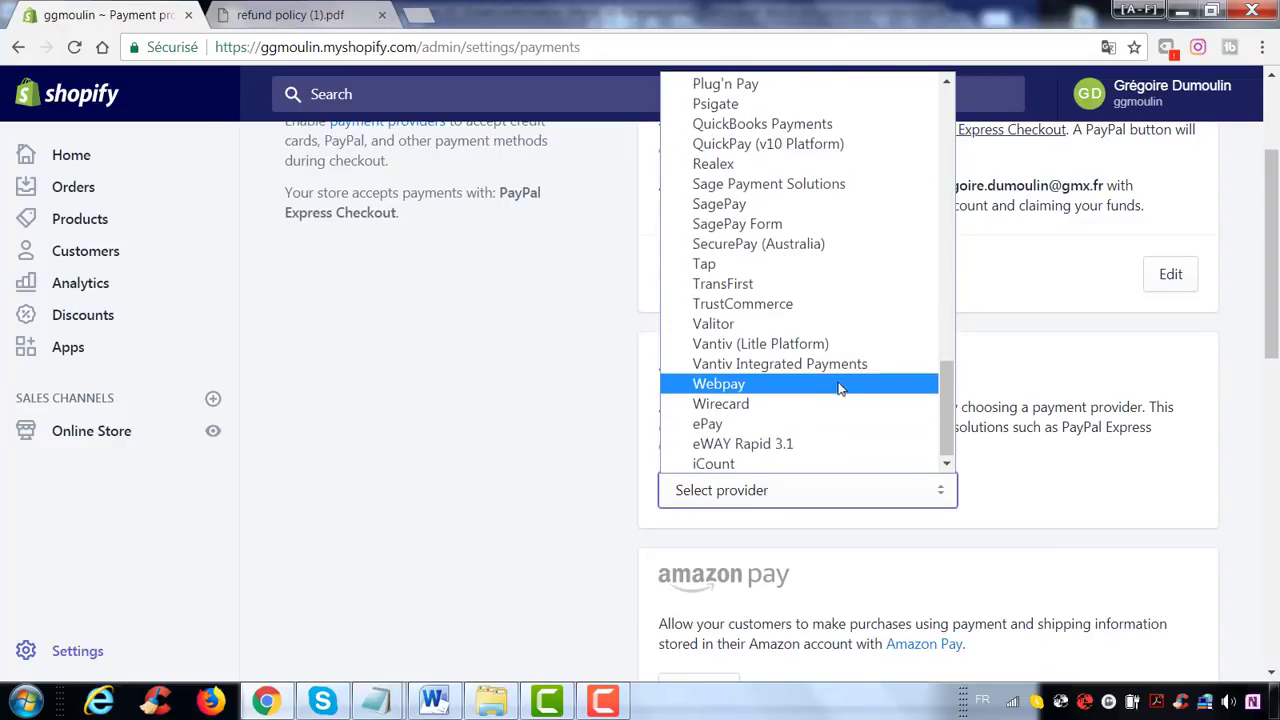
pyautogui.scroll(15, 820, 350)
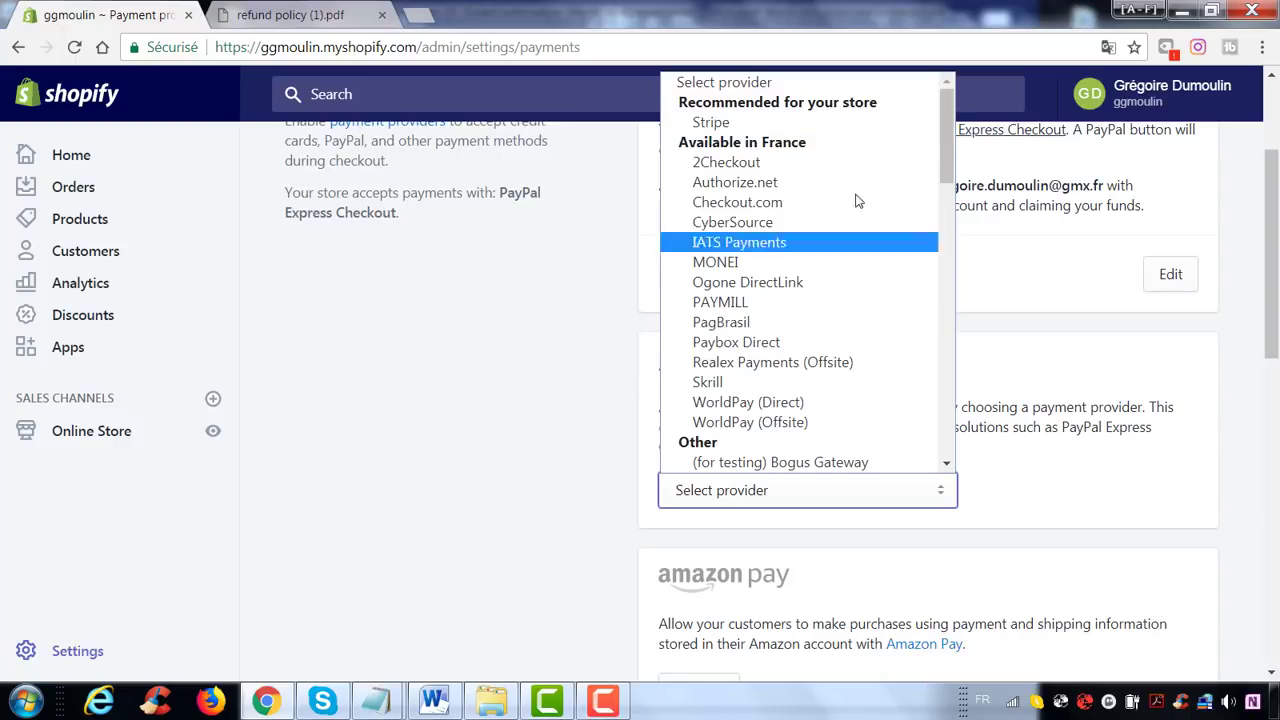
pyautogui.scroll(-15, 866, 251)
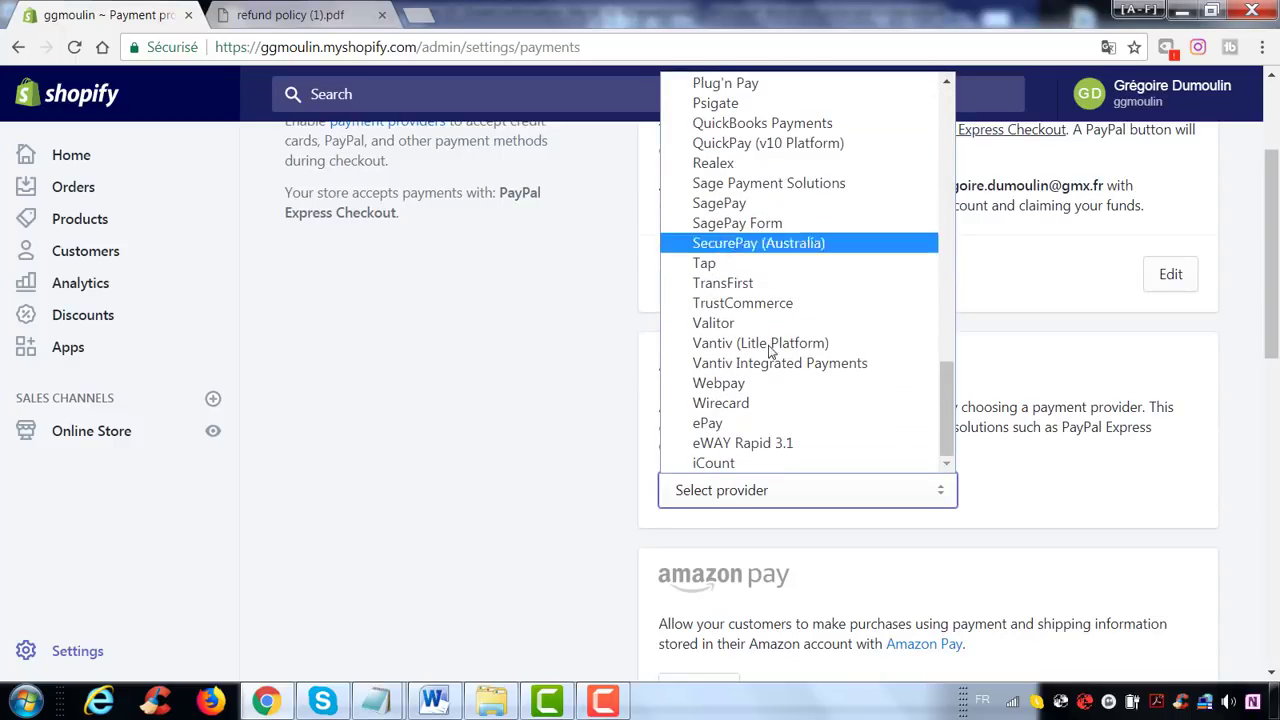
pyautogui.click(660, 434)
# - Browse the additional payment methods under Alternative payments and close the list without selecting one
pyautogui.scroll(-3, 909, 386)
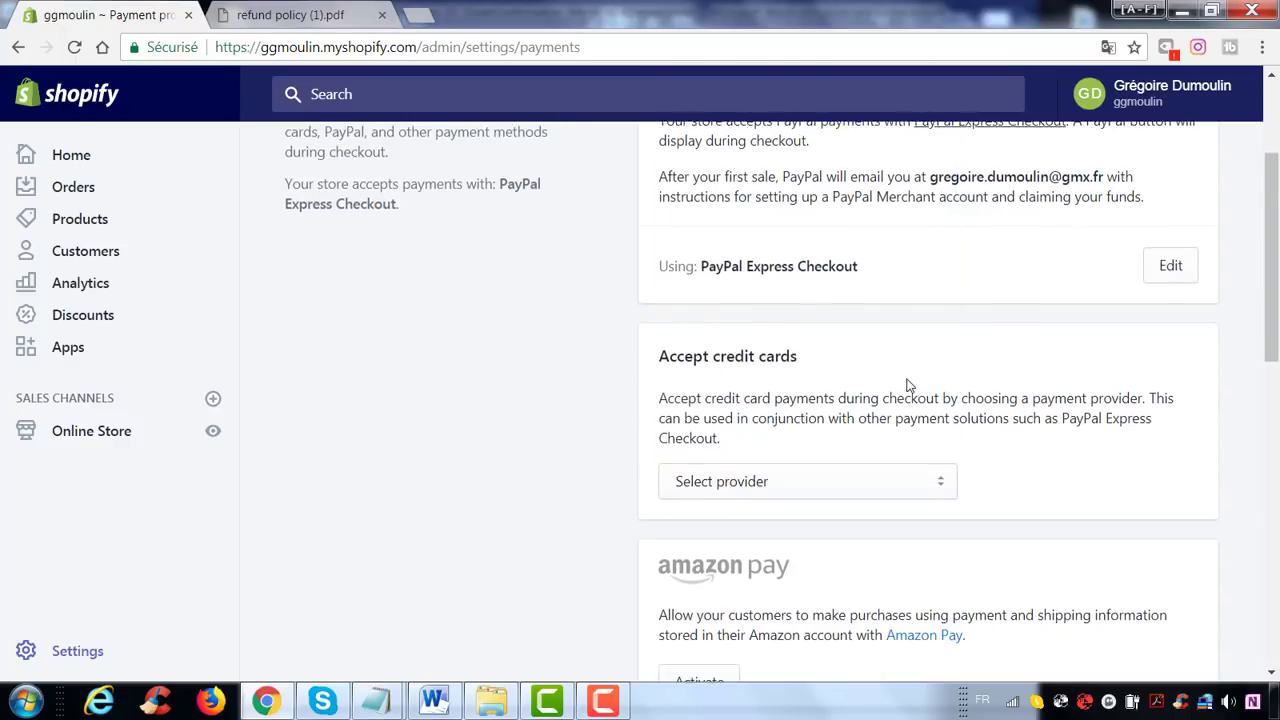
pyautogui.scroll(-2, 791, 394)
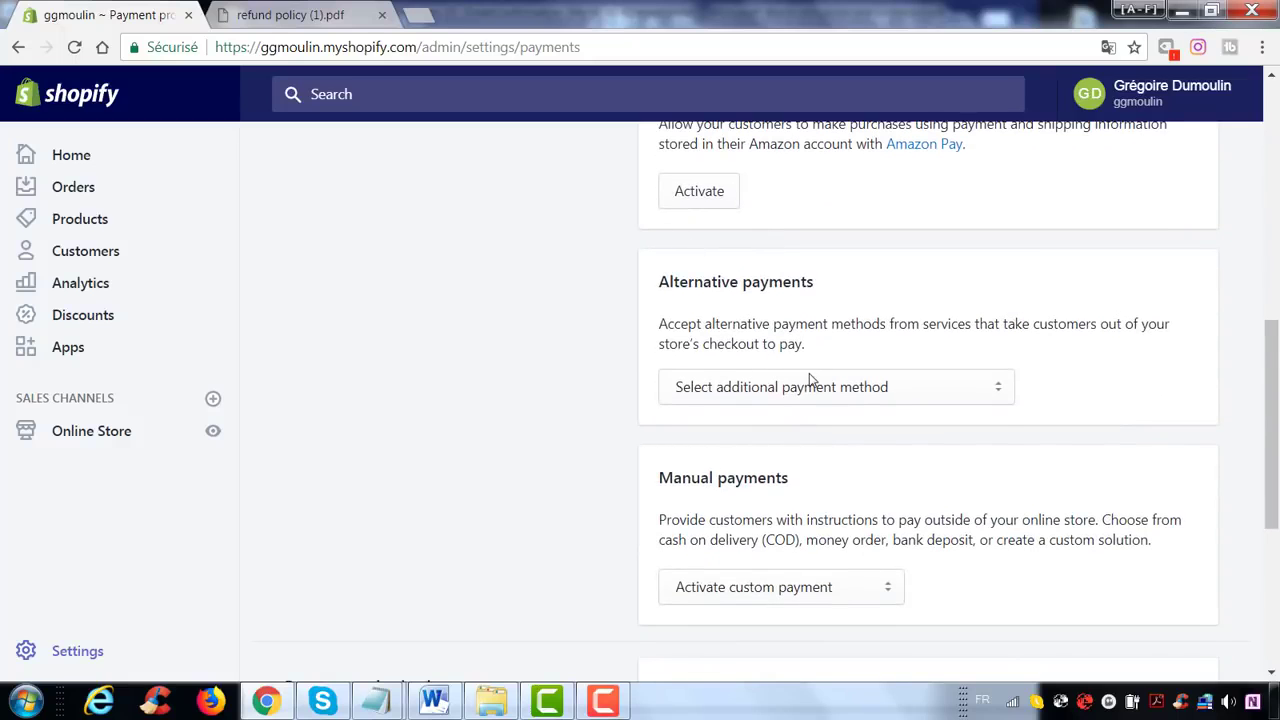
pyautogui.scroll(-1, 809, 373)
pyautogui.click(807, 294)
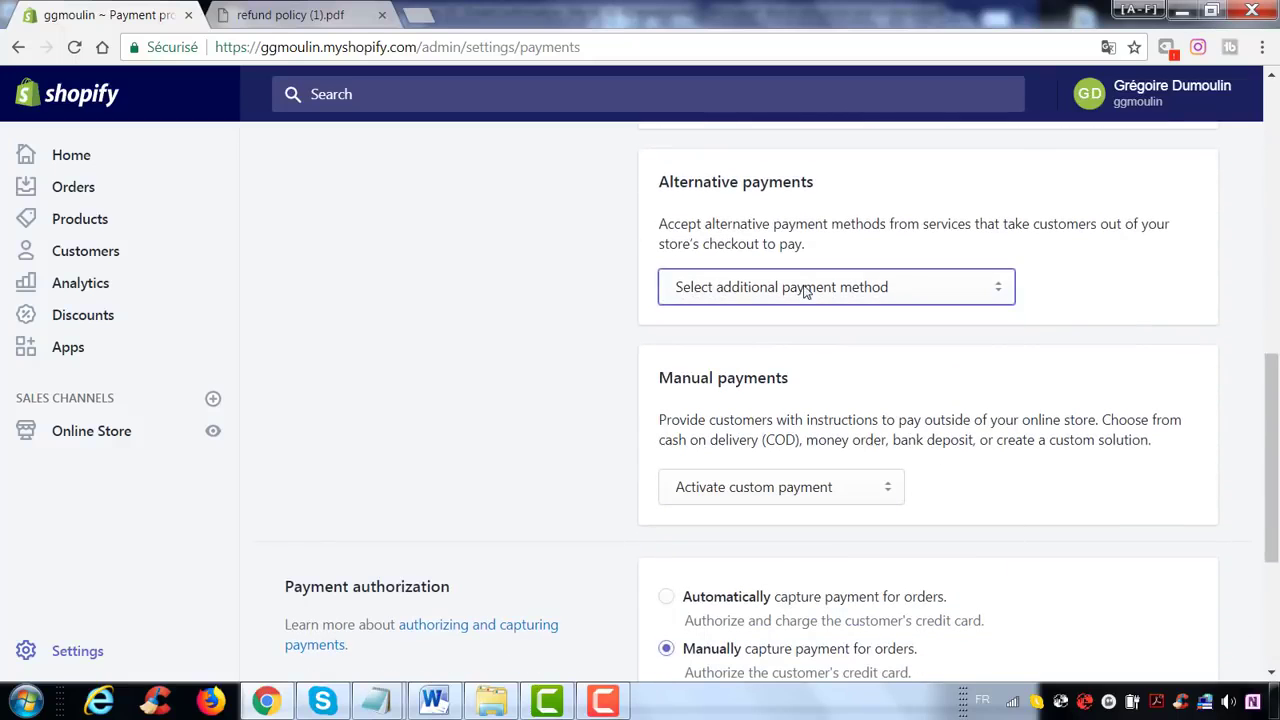
pyautogui.click(808, 289)
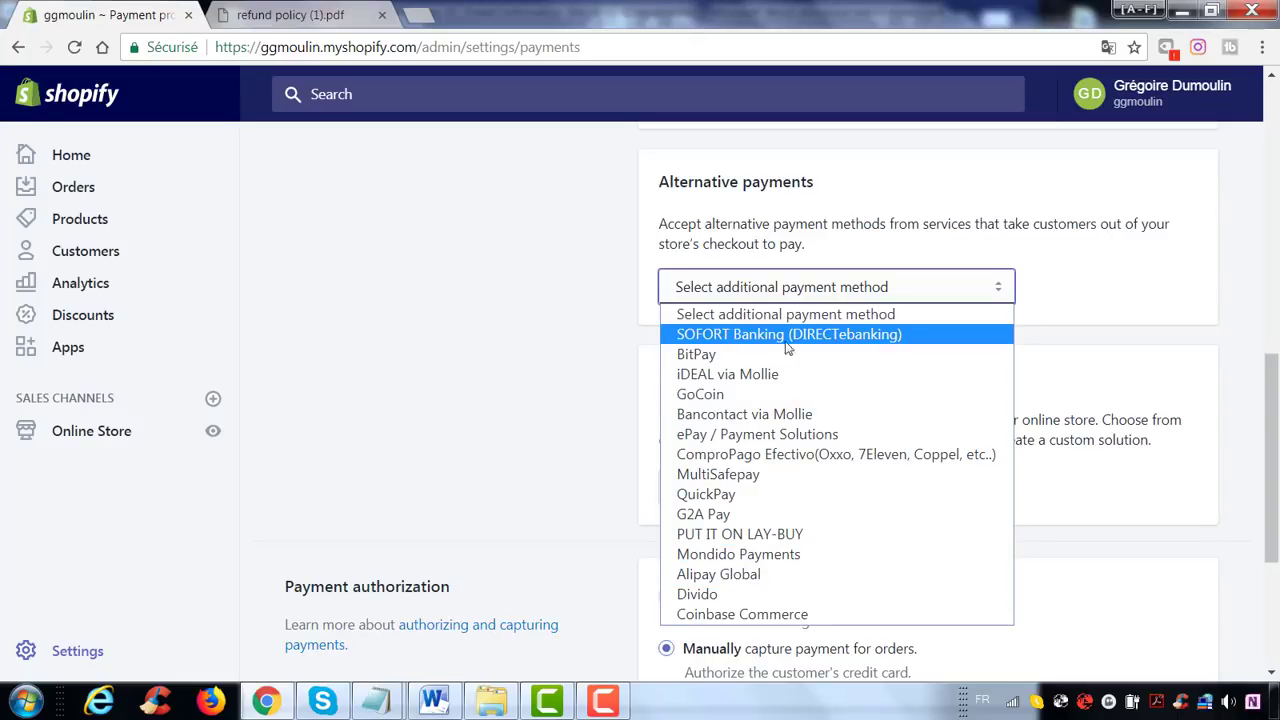
pyautogui.click(420, 372)
# - Browse the custom and suggested payment methods under Manual payments and close the list without activating one
pyautogui.scroll(-2, 689, 366)
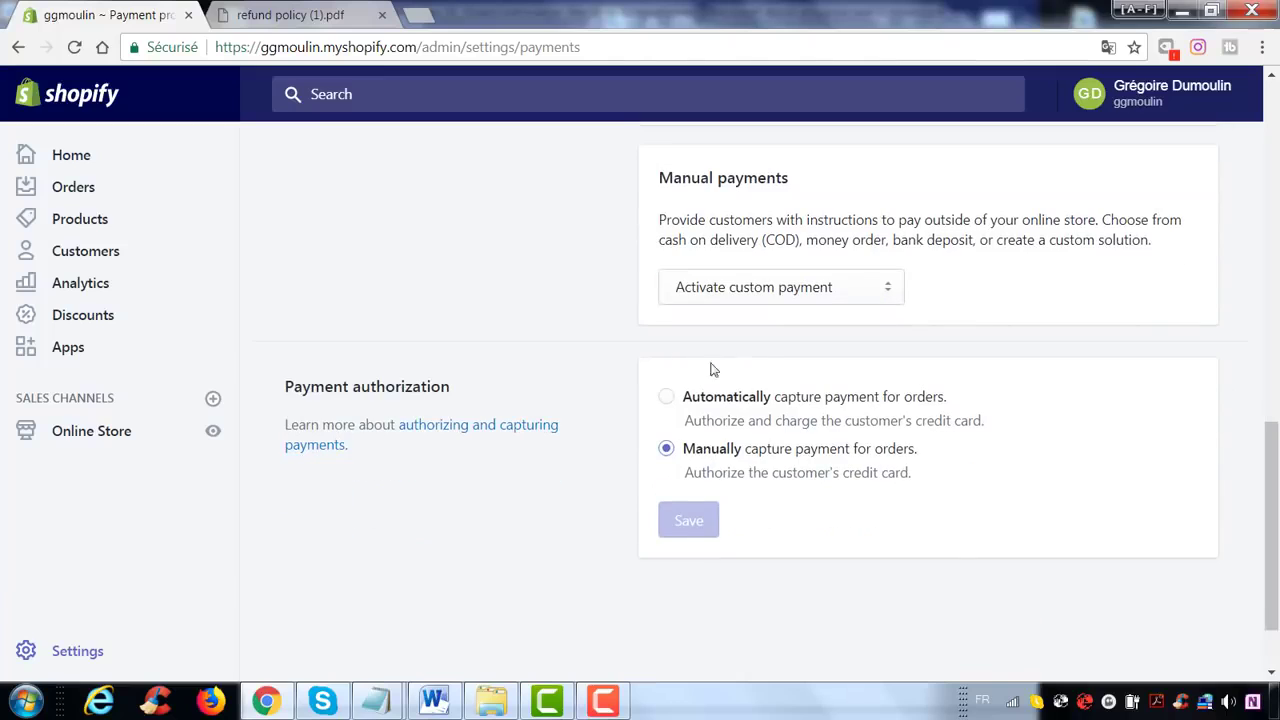
pyautogui.click(742, 287)
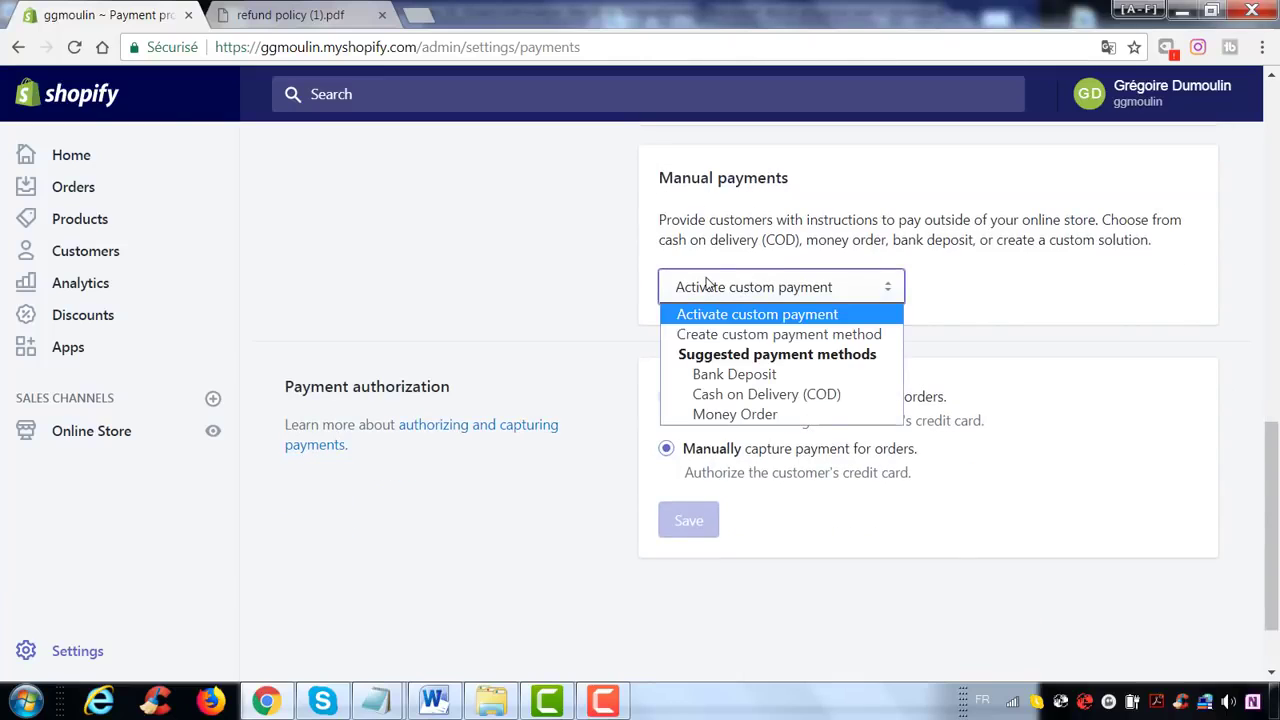
pyautogui.click(766, 318)
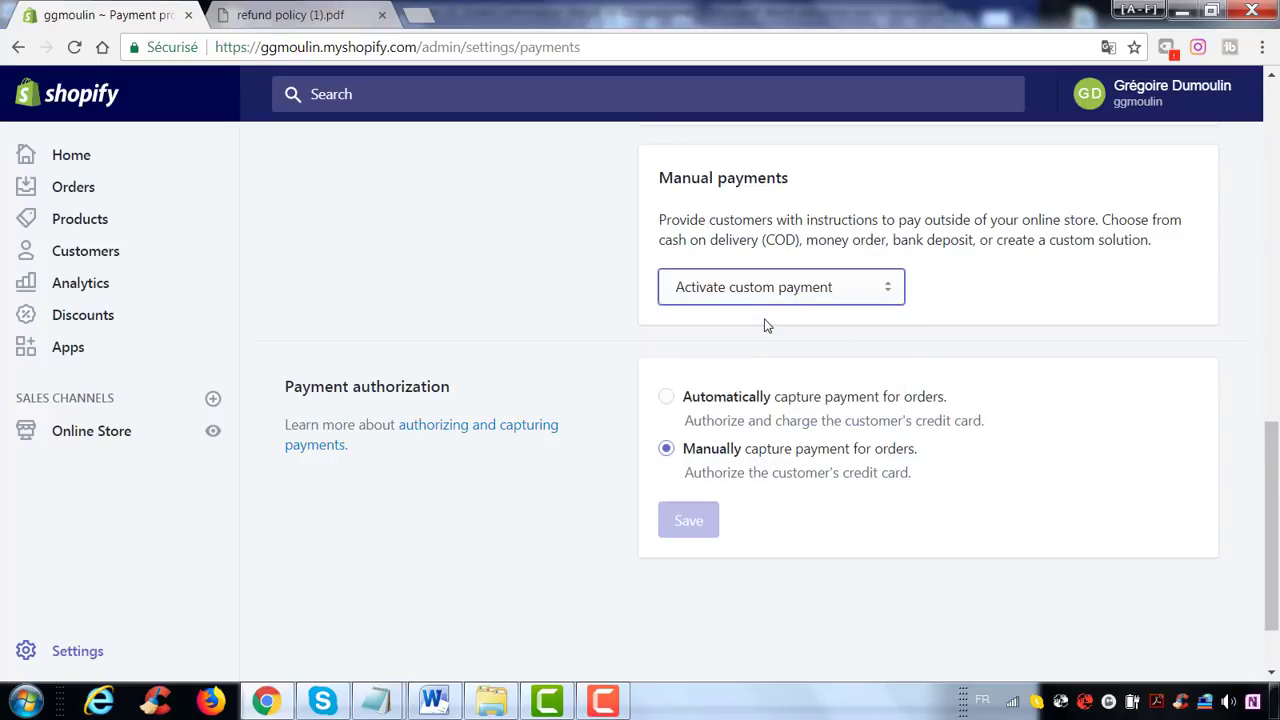
pyautogui.click(791, 289)
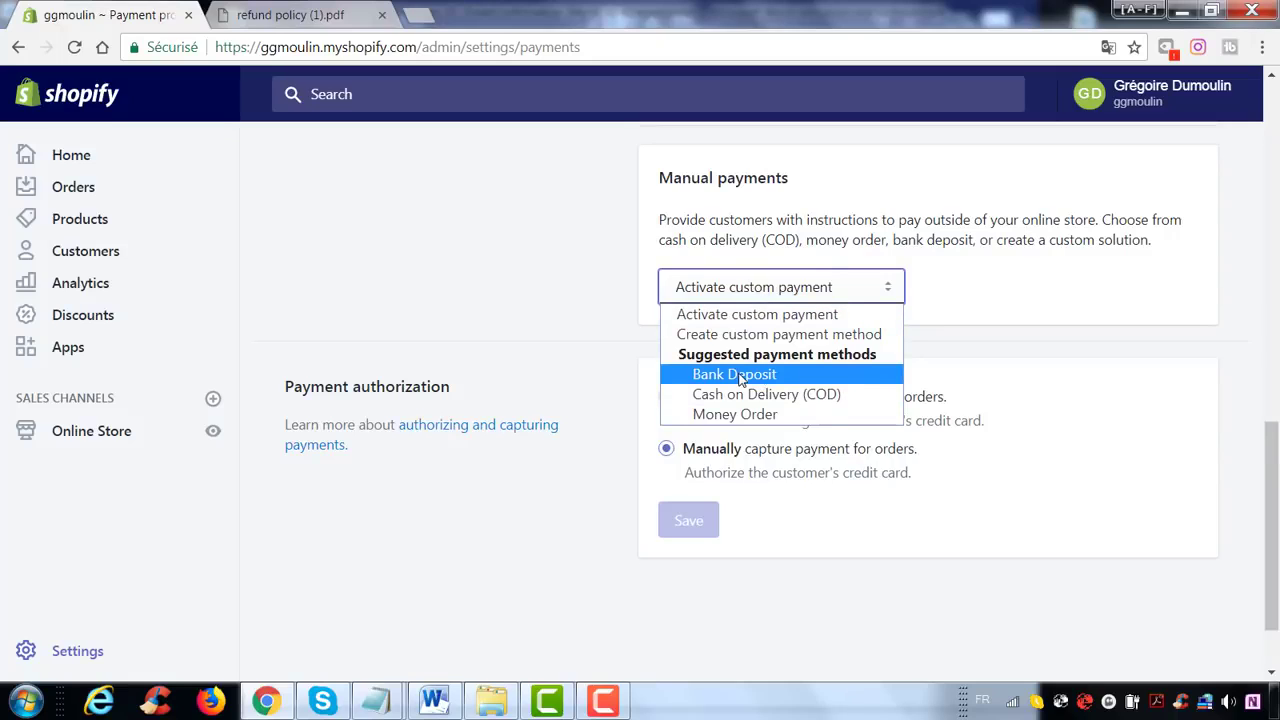
pyautogui.click(758, 316)
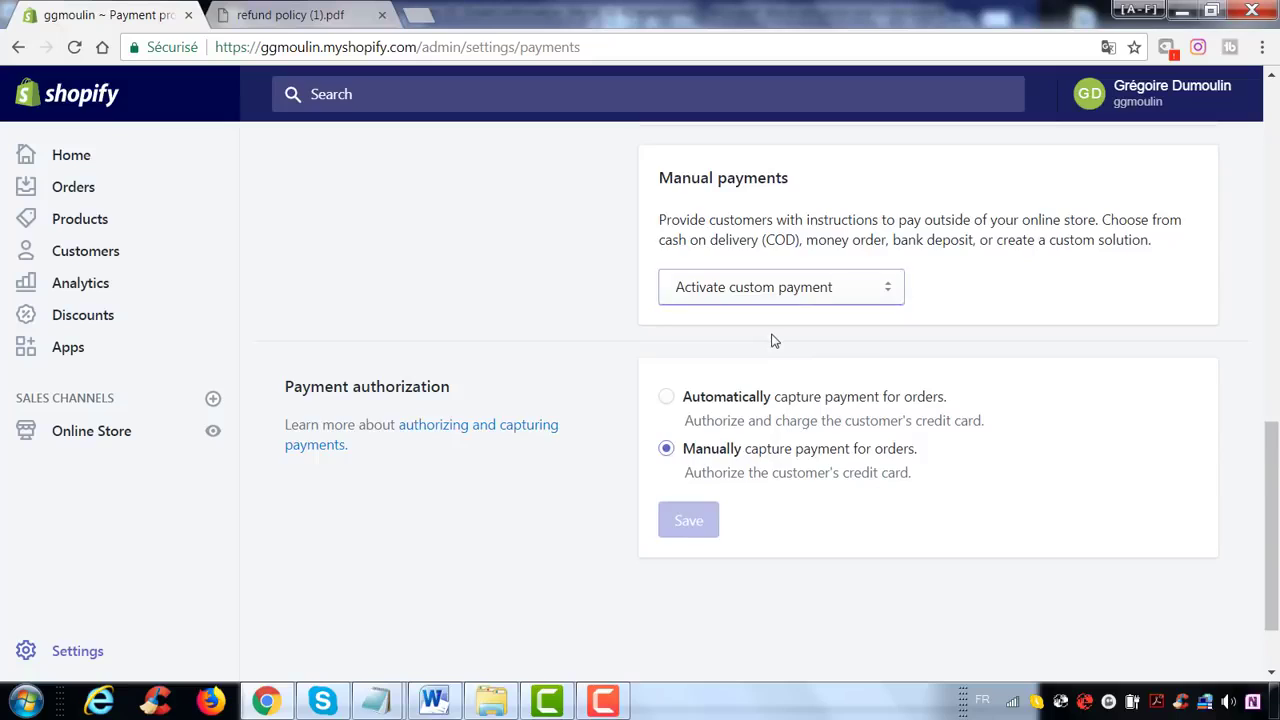
# - Try automatic payment capture for orders under Payment authorization and return to manual capture
pyautogui.scroll(-1, 772, 338)
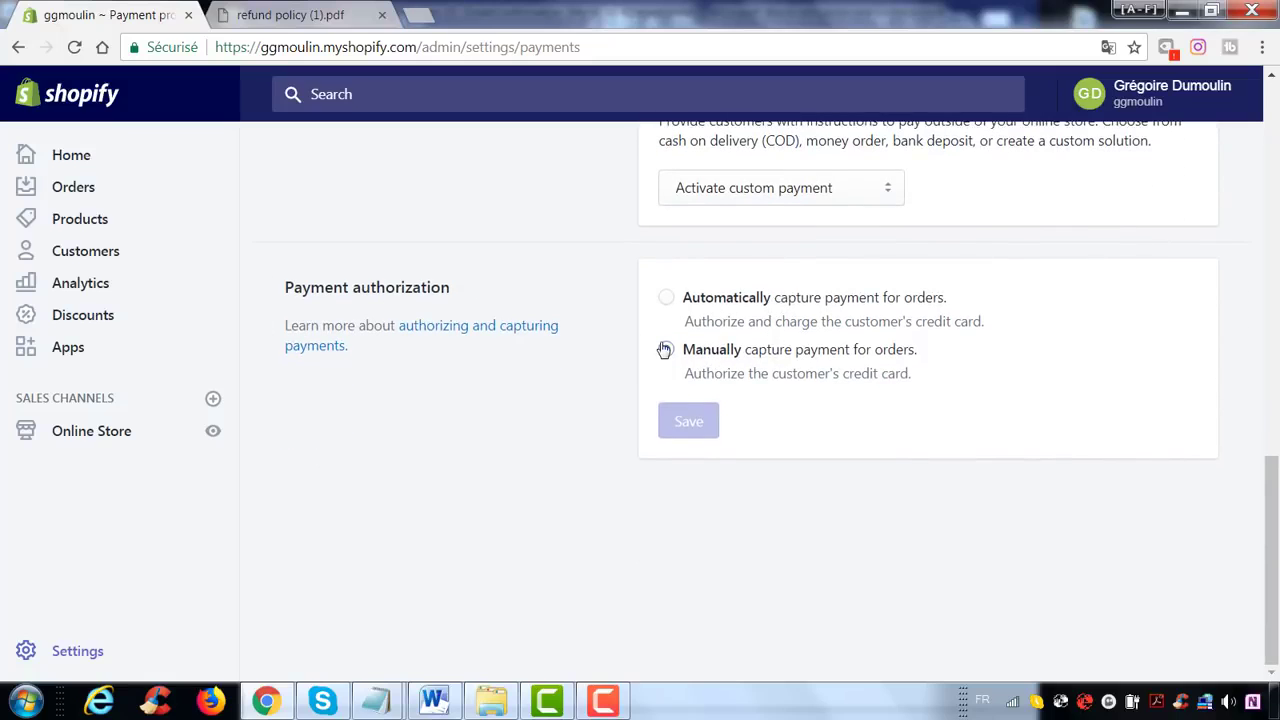
pyautogui.click(666, 297)
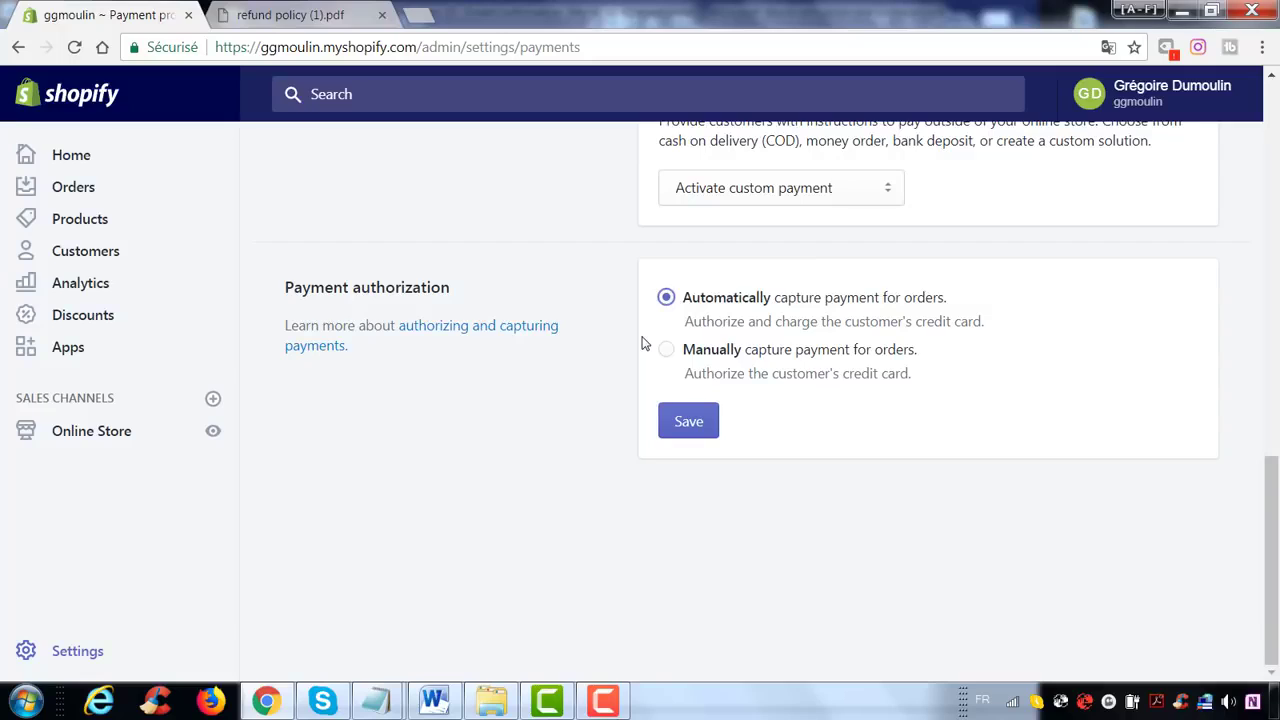
pyautogui.click(666, 350)
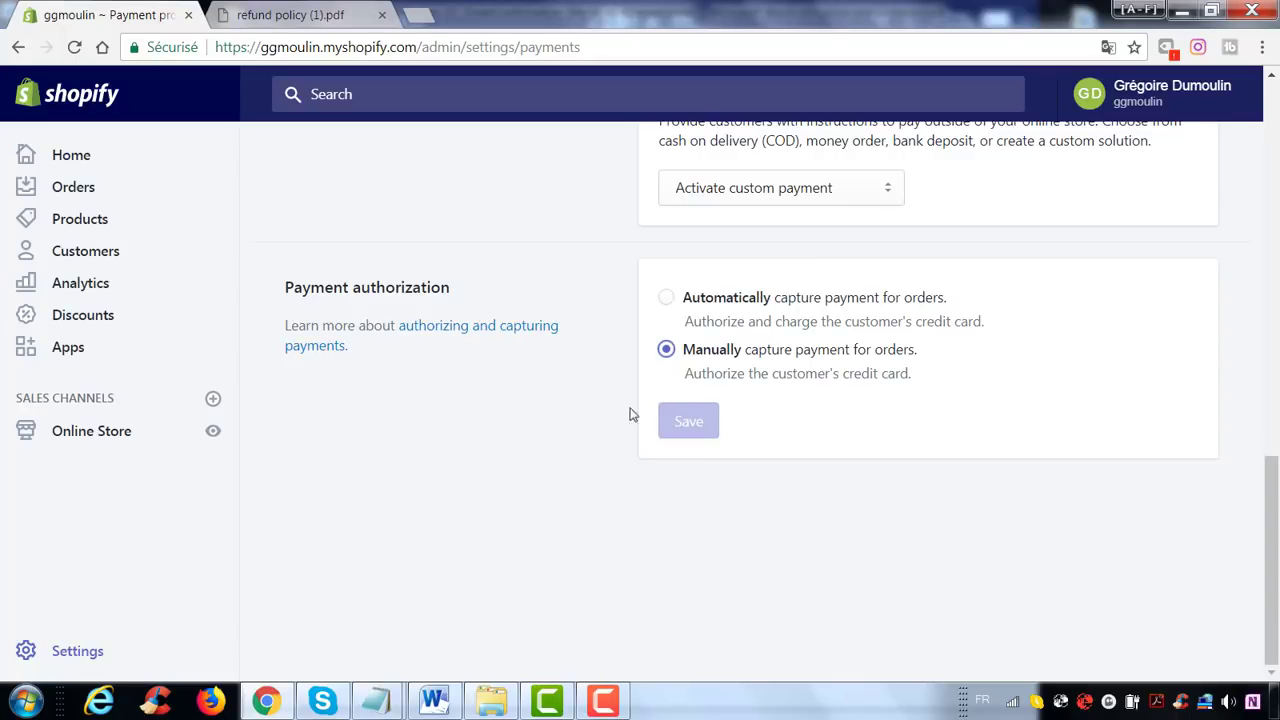
# - Review the whole Payment providers page again, from the PayPal section down to Payment authorization and back
pyautogui.scroll(15, 660, 400)
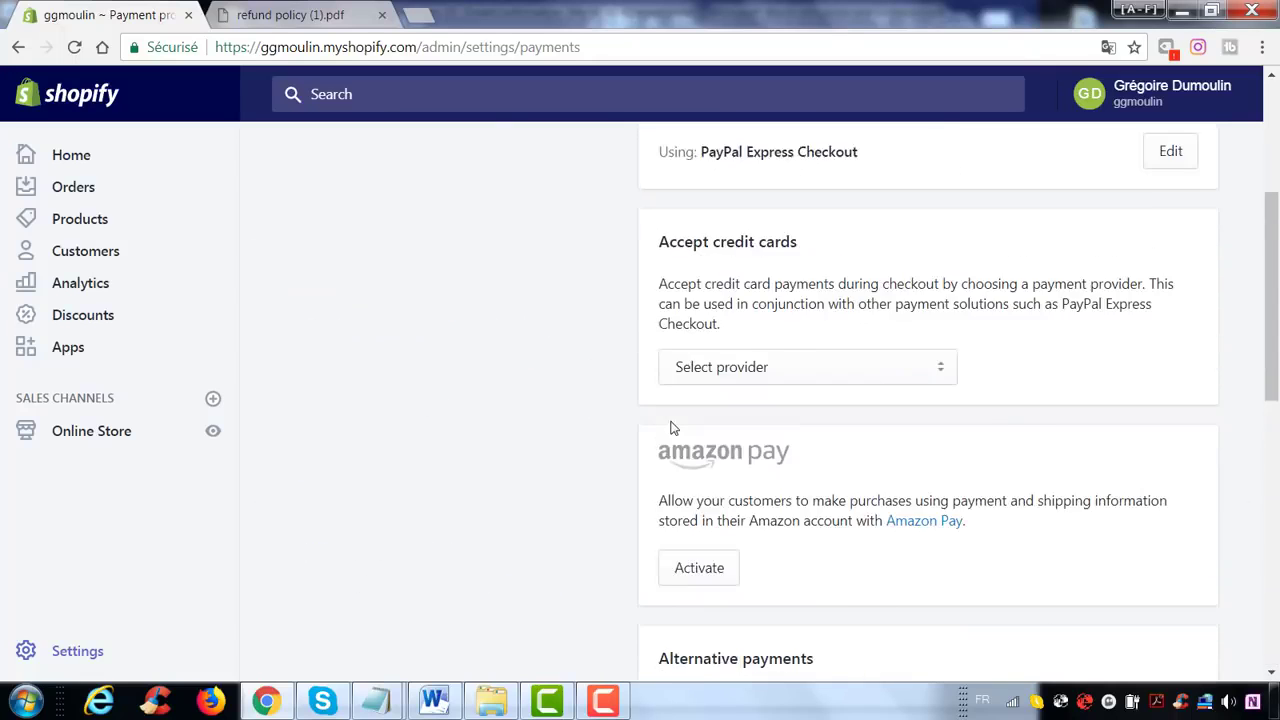
pyautogui.scroll(-15, 723, 430)
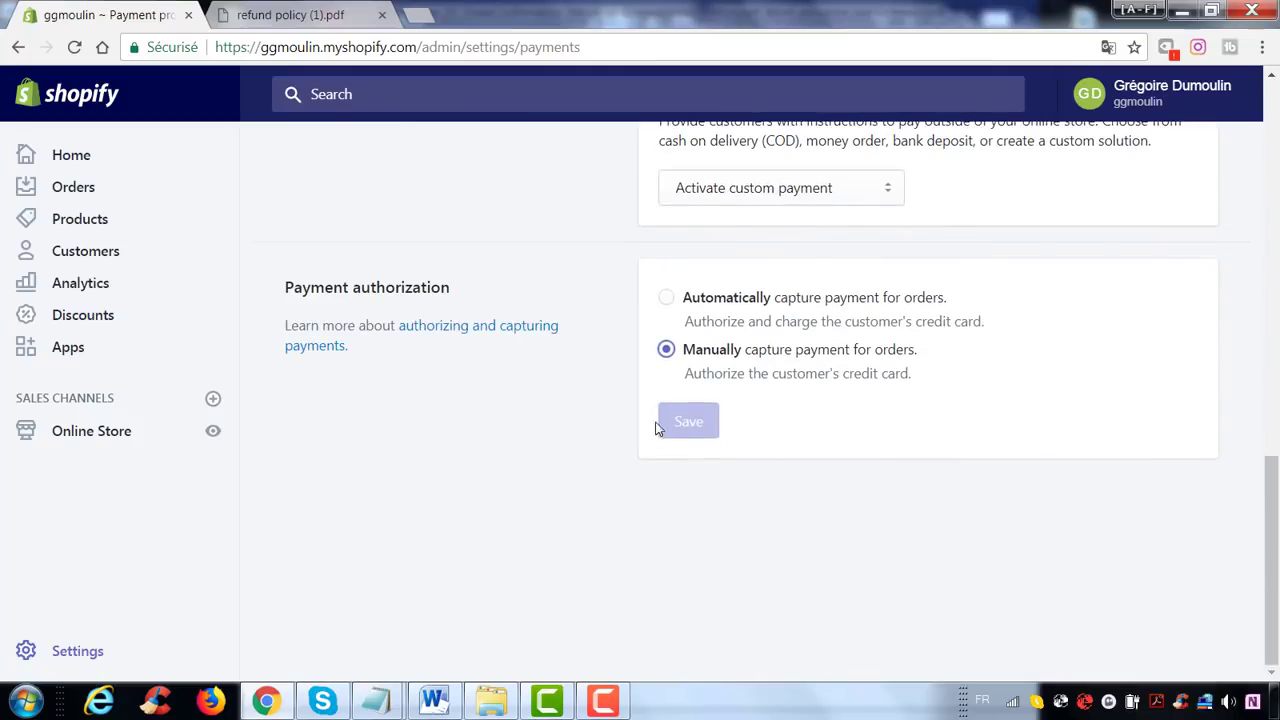
pyautogui.scroll(15, 697, 400)
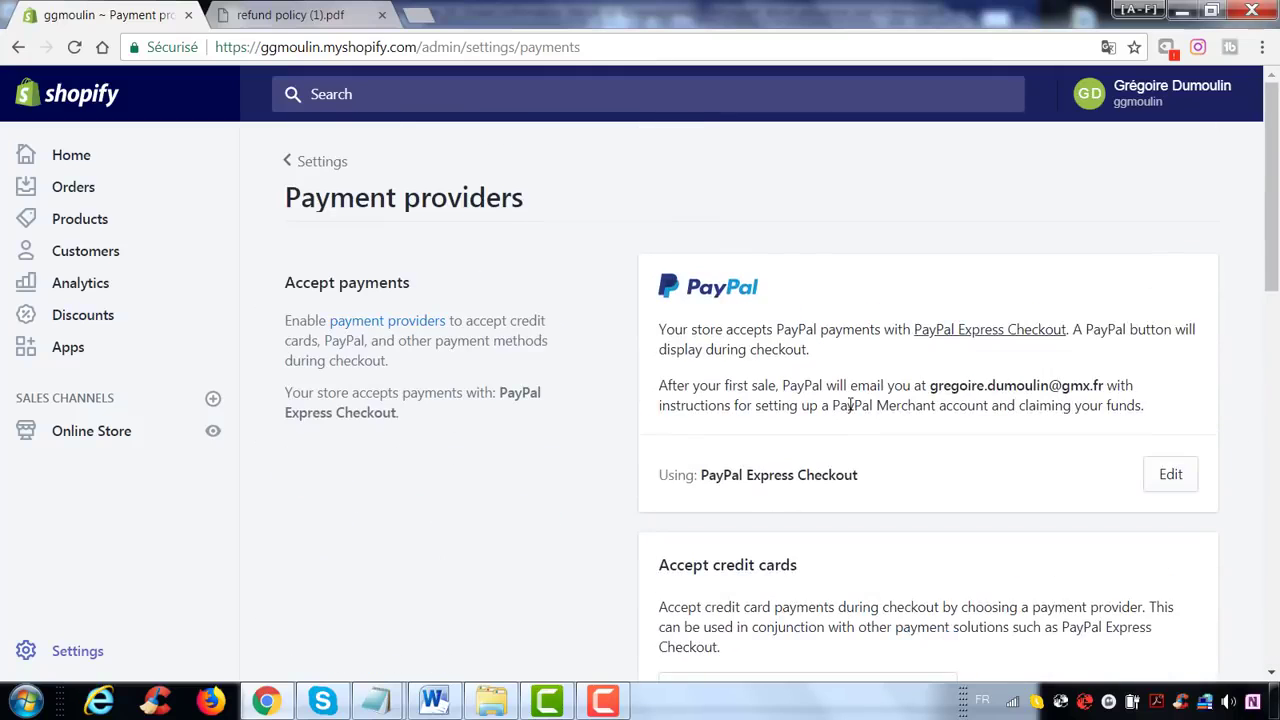
pyautogui.scroll(-1, 1195, 380)
pyautogui.scroll(-3, 737, 380)
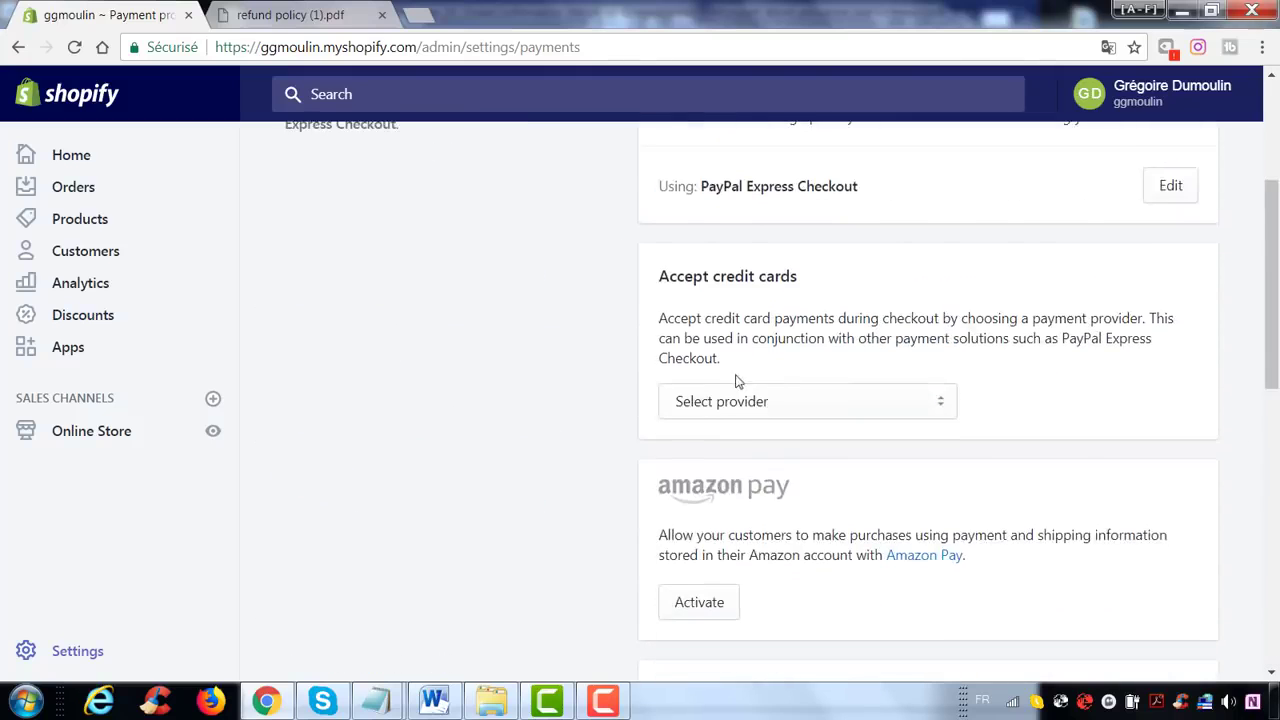
pyautogui.scroll(-6, 771, 466)
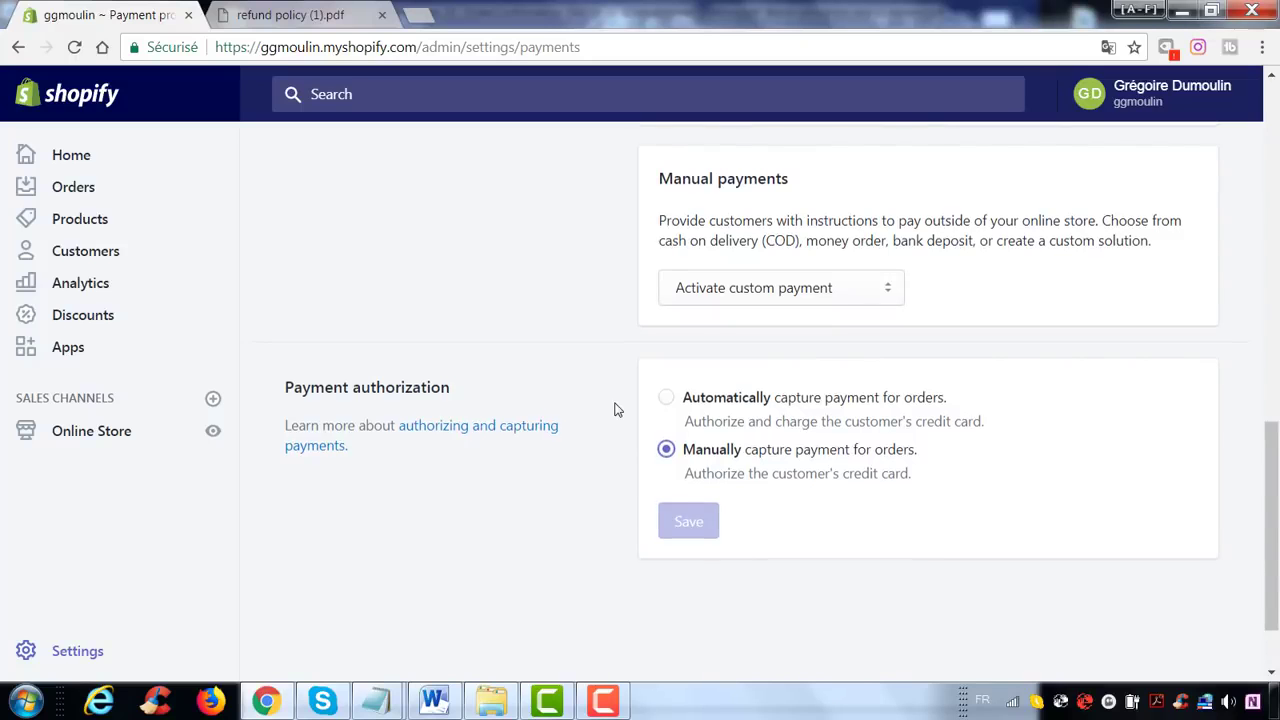
pyautogui.scroll(10, 616, 395)
pyautogui.scroll(-7, 616, 393)
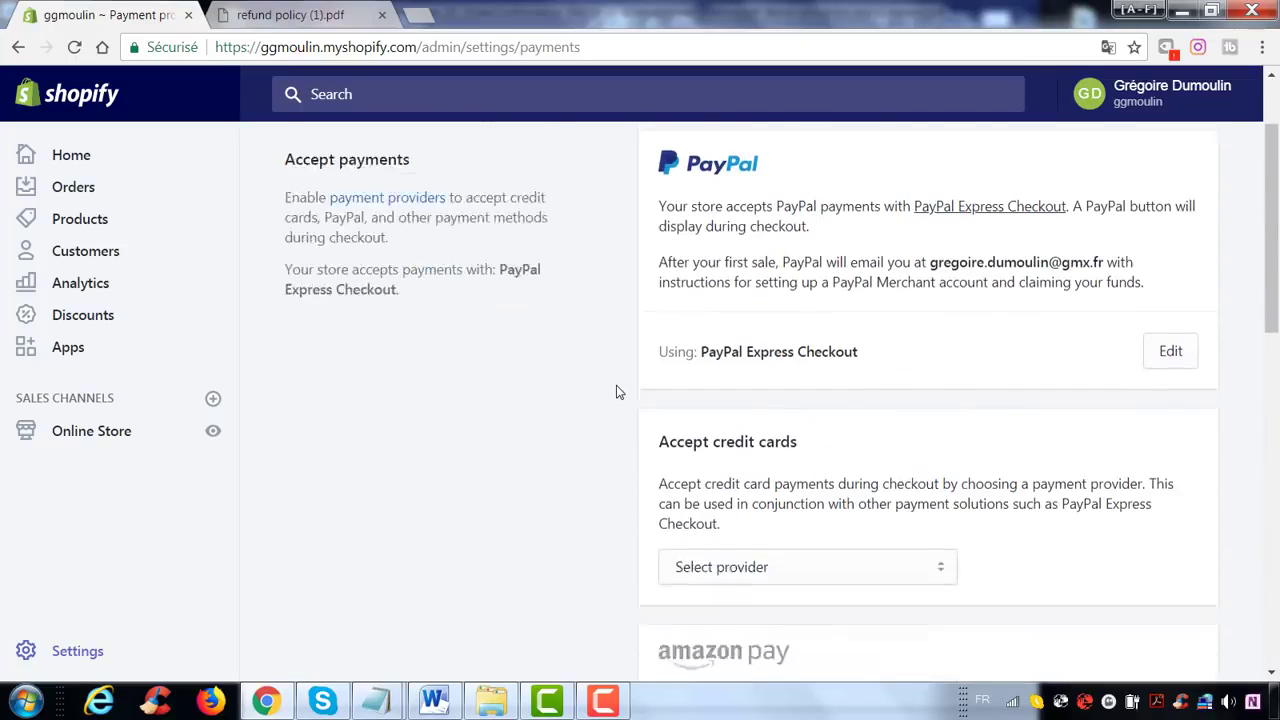
pyautogui.scroll(-4, 616, 393)
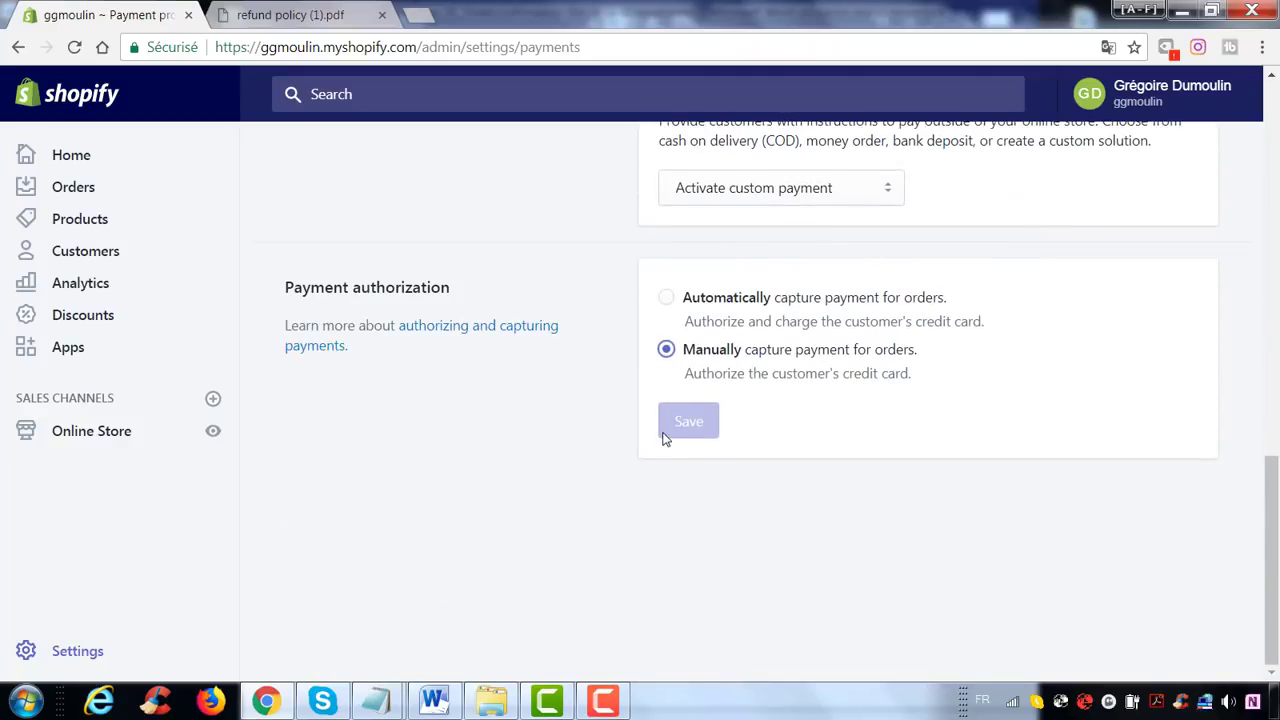
pyautogui.scroll(5, 437, 420)
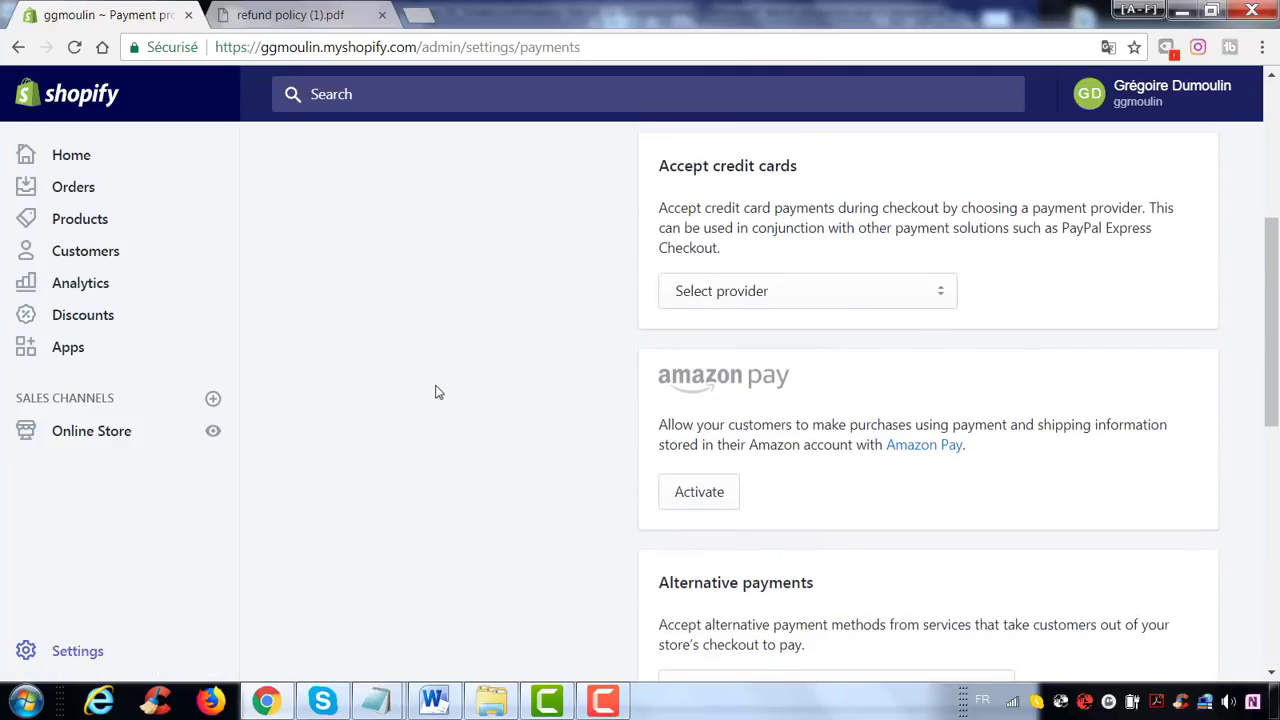
pyautogui.scroll(4, 437, 392)
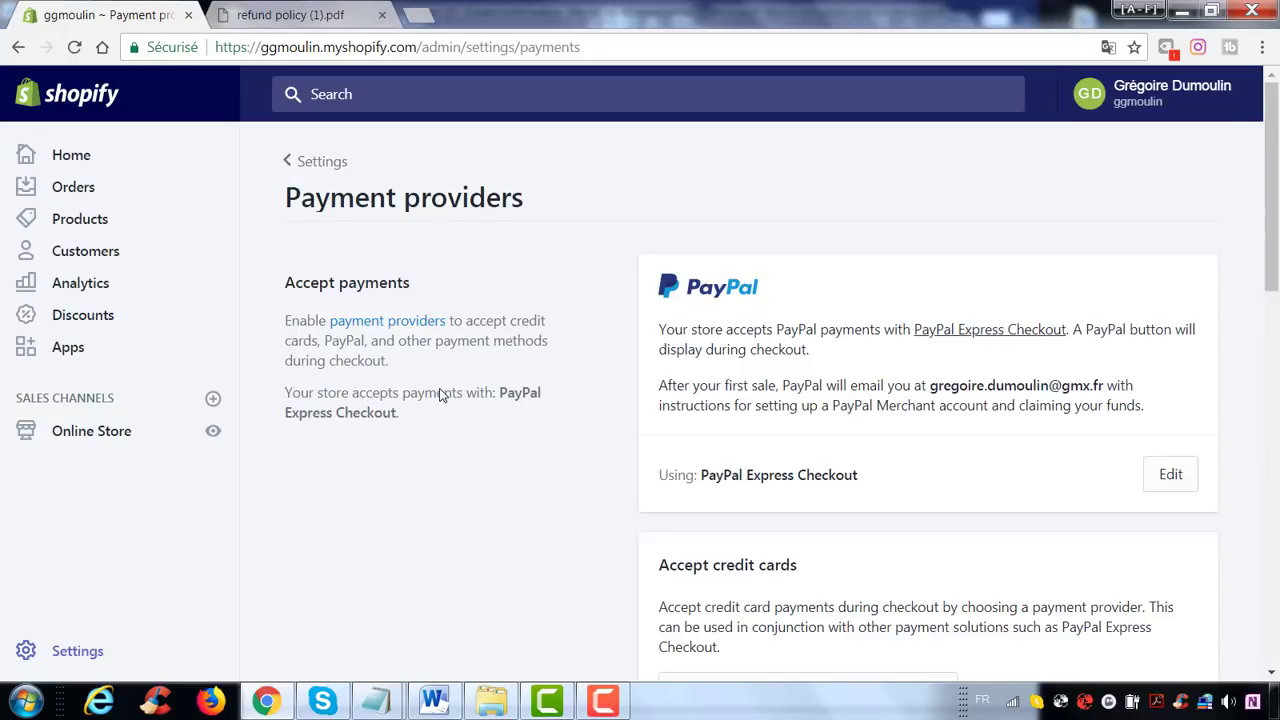
# - Open the Checkout settings and set the primary contact method so customers can only check out using email
pyautogui.click(328, 162)
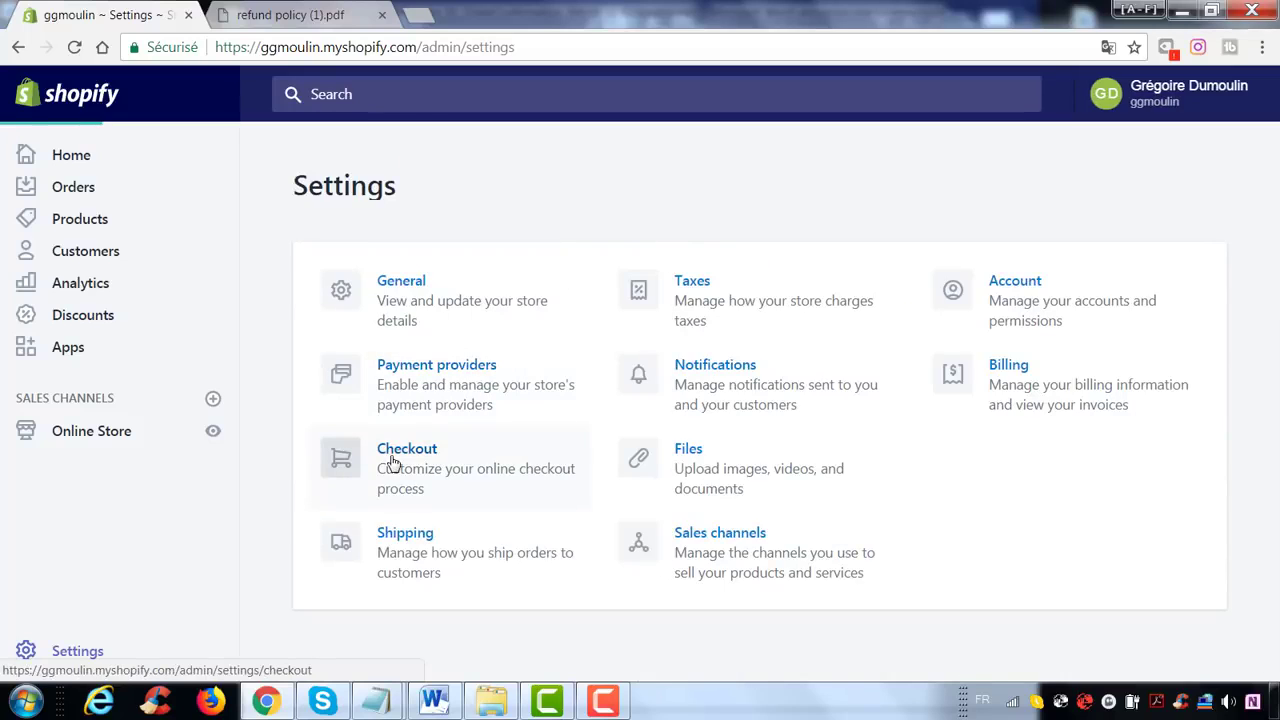
pyautogui.click(391, 460)
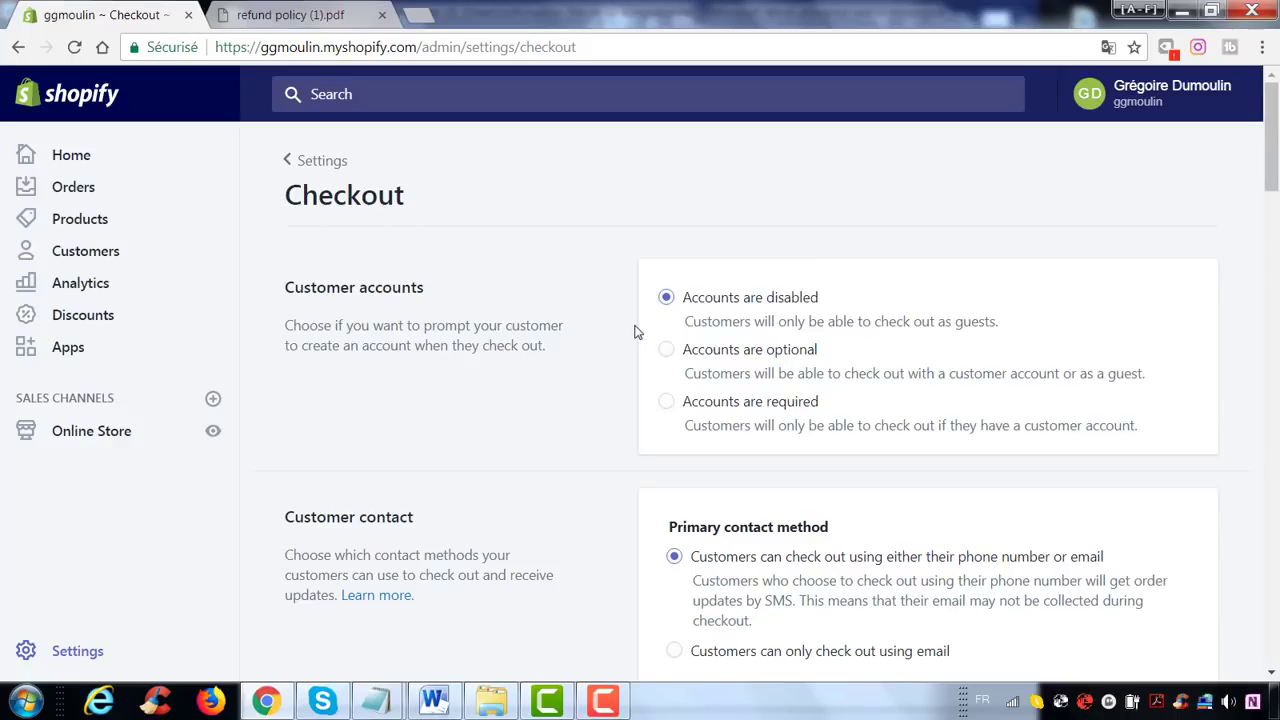
pyautogui.scroll(-3, 634, 331)
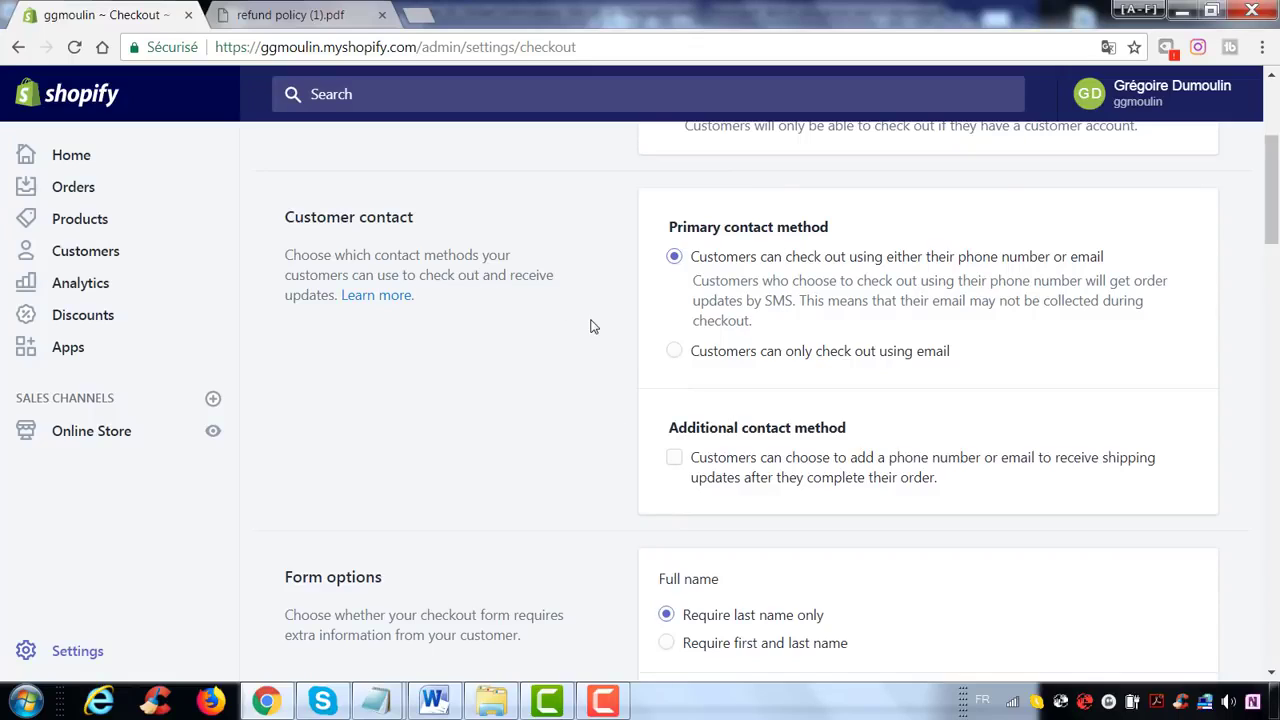
pyautogui.click(674, 353)
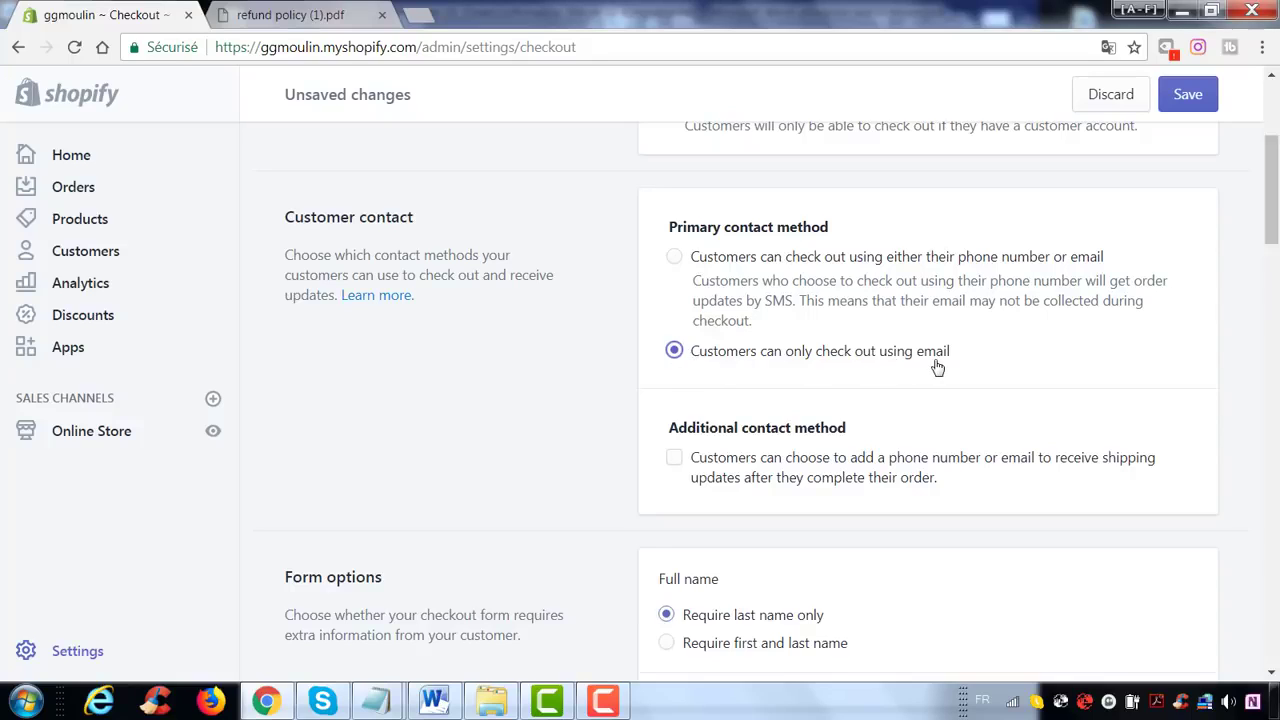
# - Set the Full name form option to require first and last name
pyautogui.scroll(-2, 545, 390)
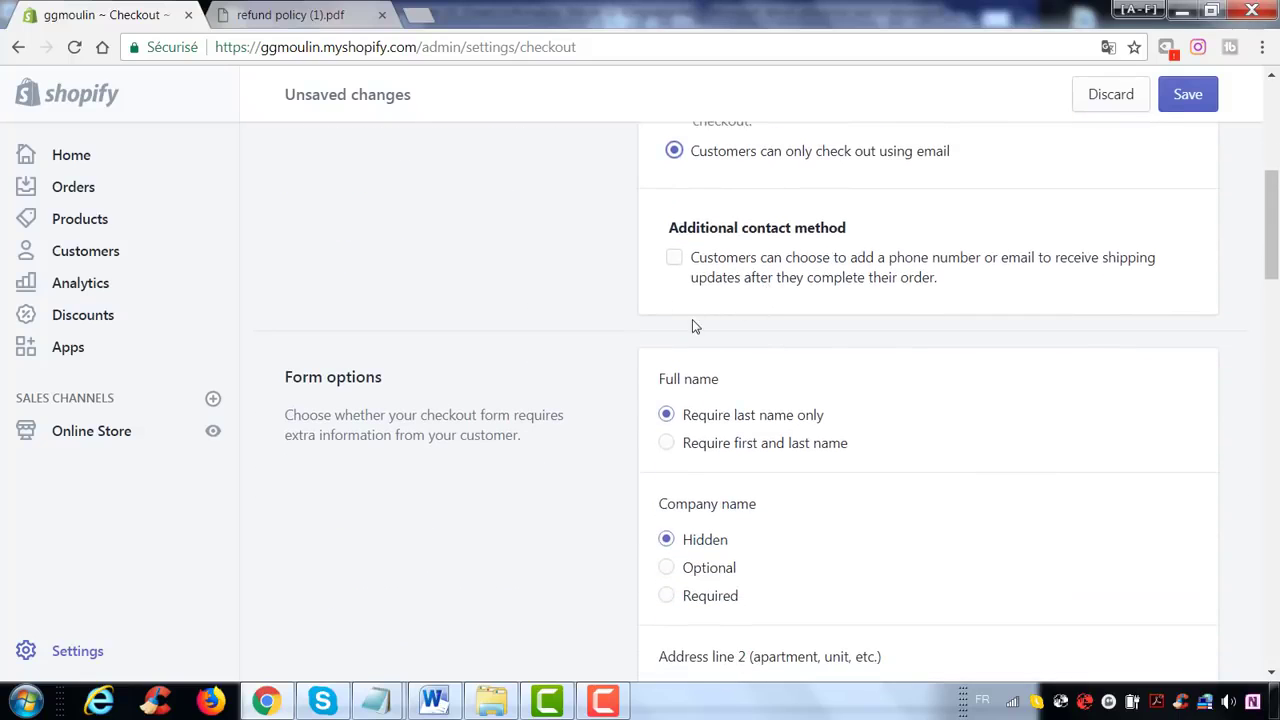
pyautogui.scroll(-1, 695, 328)
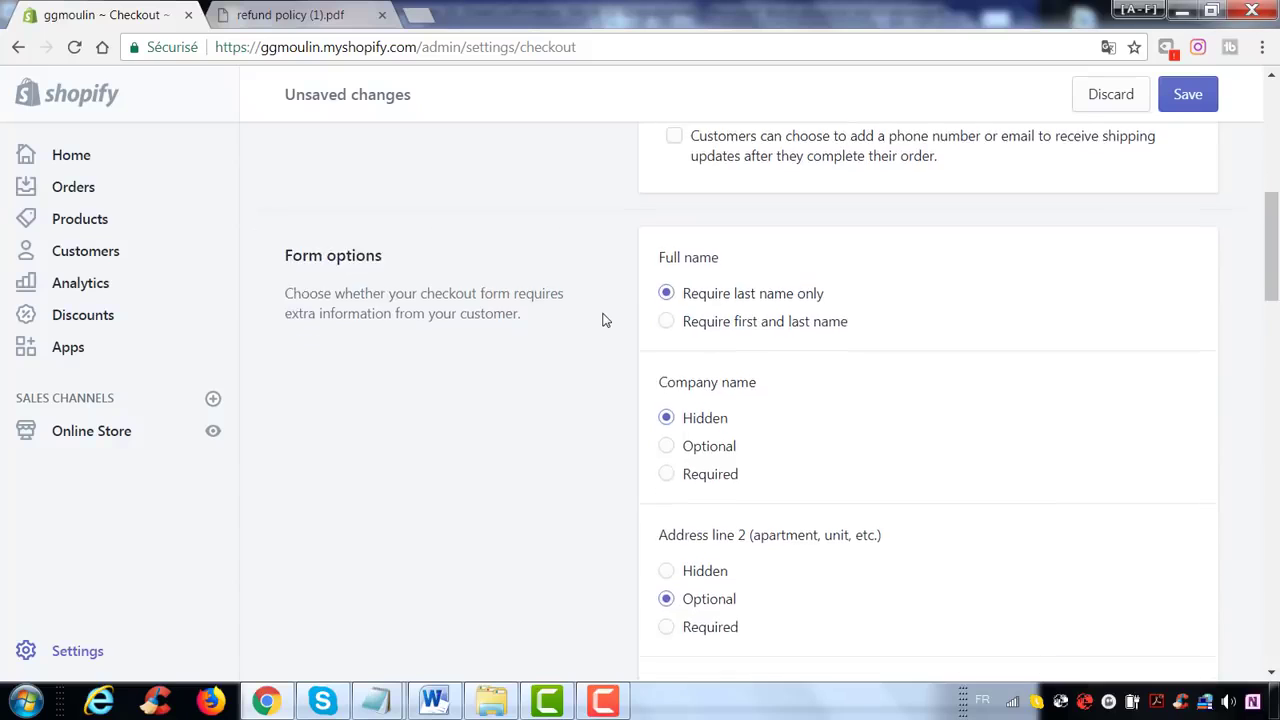
pyautogui.scroll(-1, 603, 320)
pyautogui.click(667, 245)
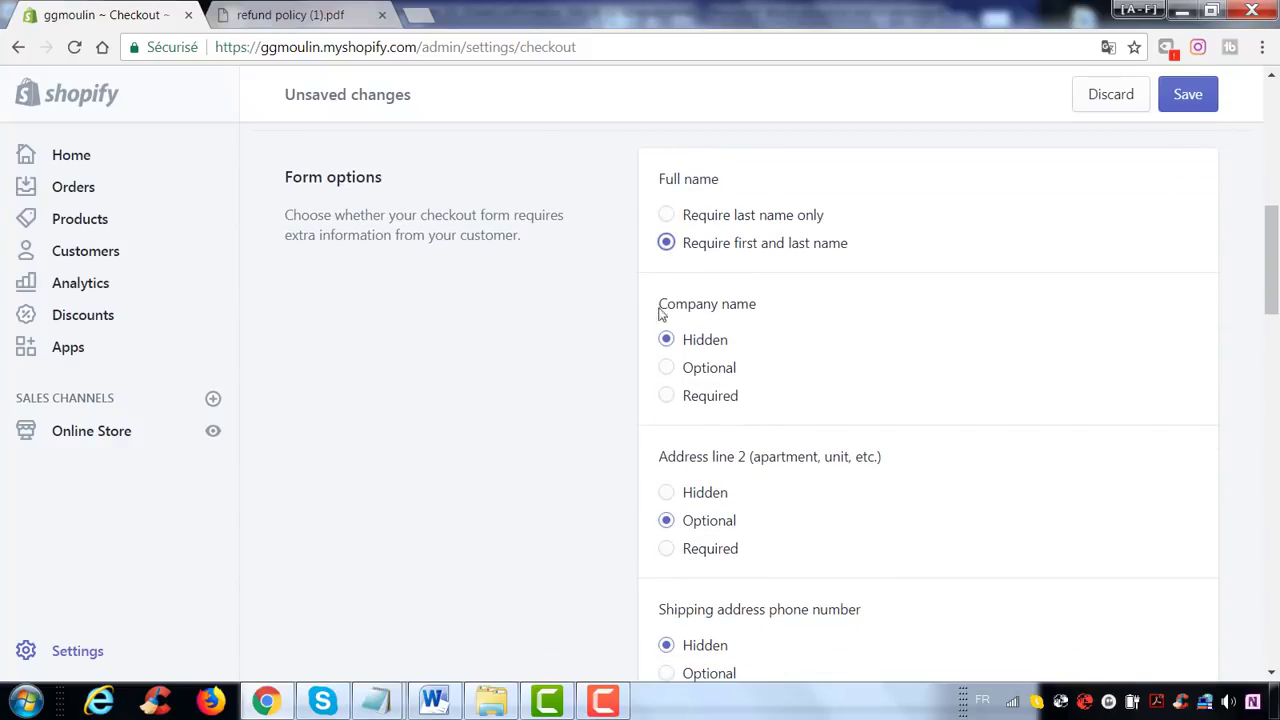
# - Make the shipping address phone number required in the checkout form options
pyautogui.scroll(-1, 680, 314)
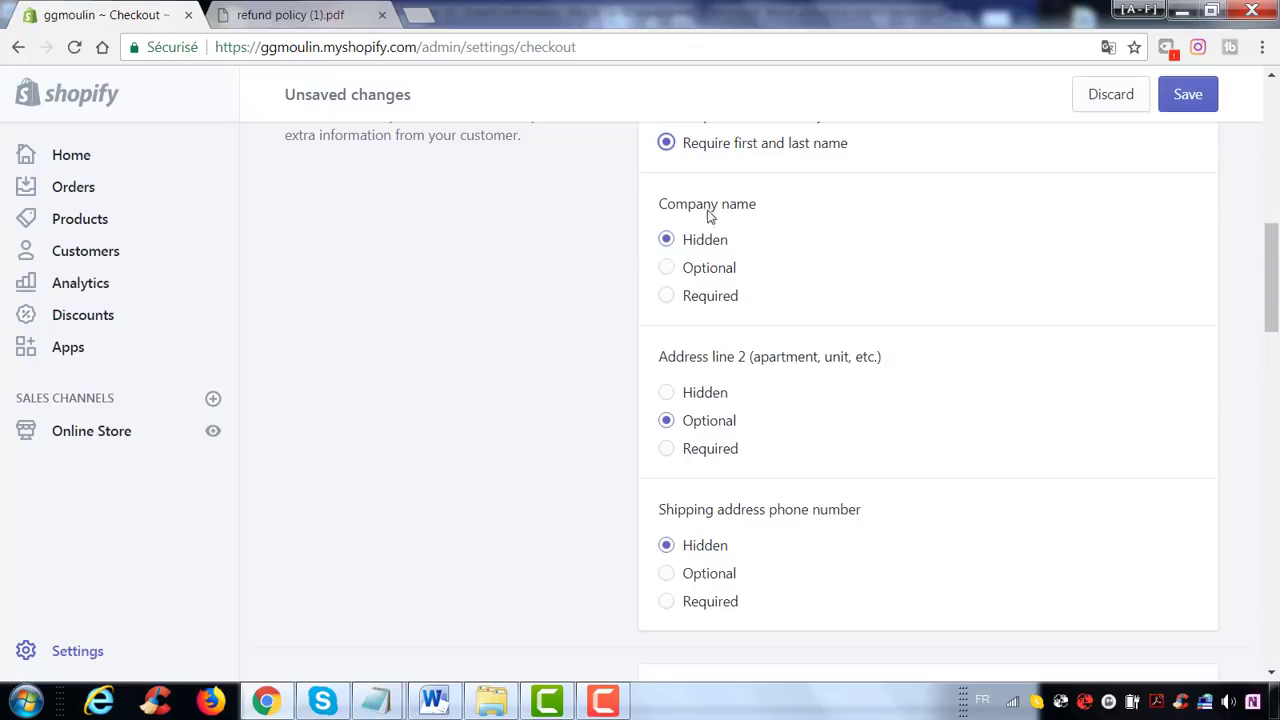
pyautogui.scroll(-1, 634, 294)
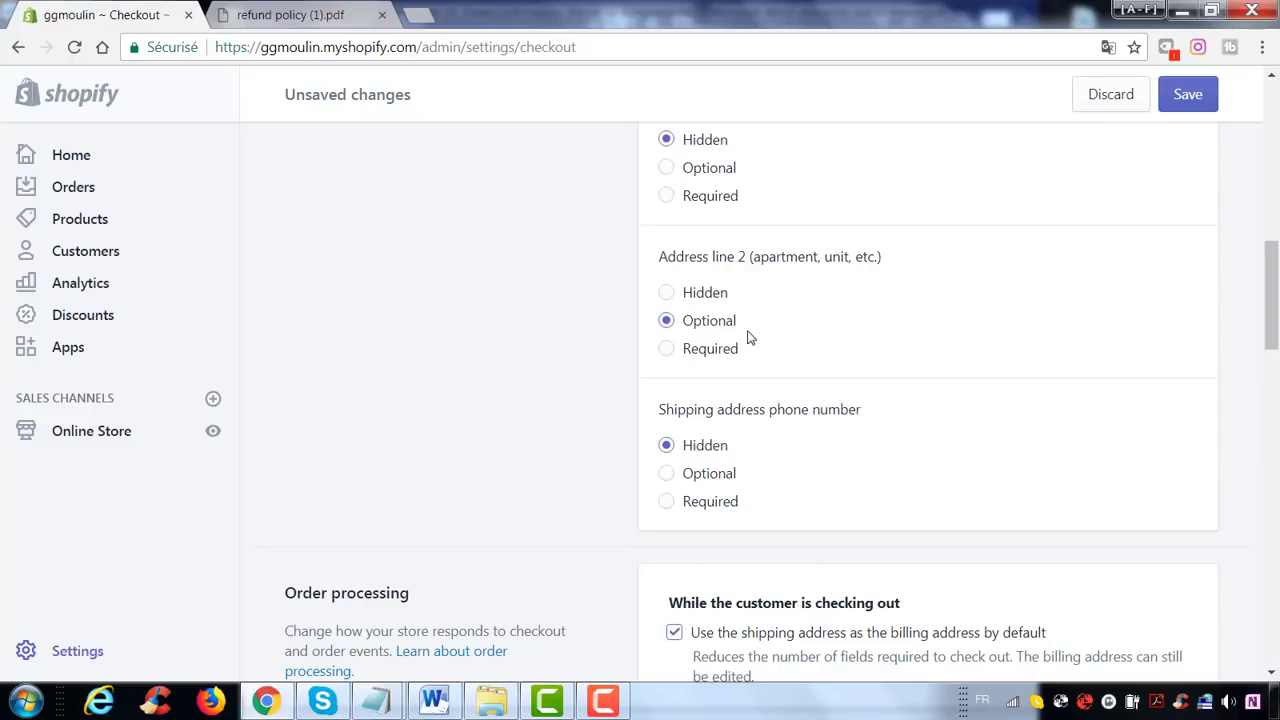
pyautogui.scroll(-1, 750, 338)
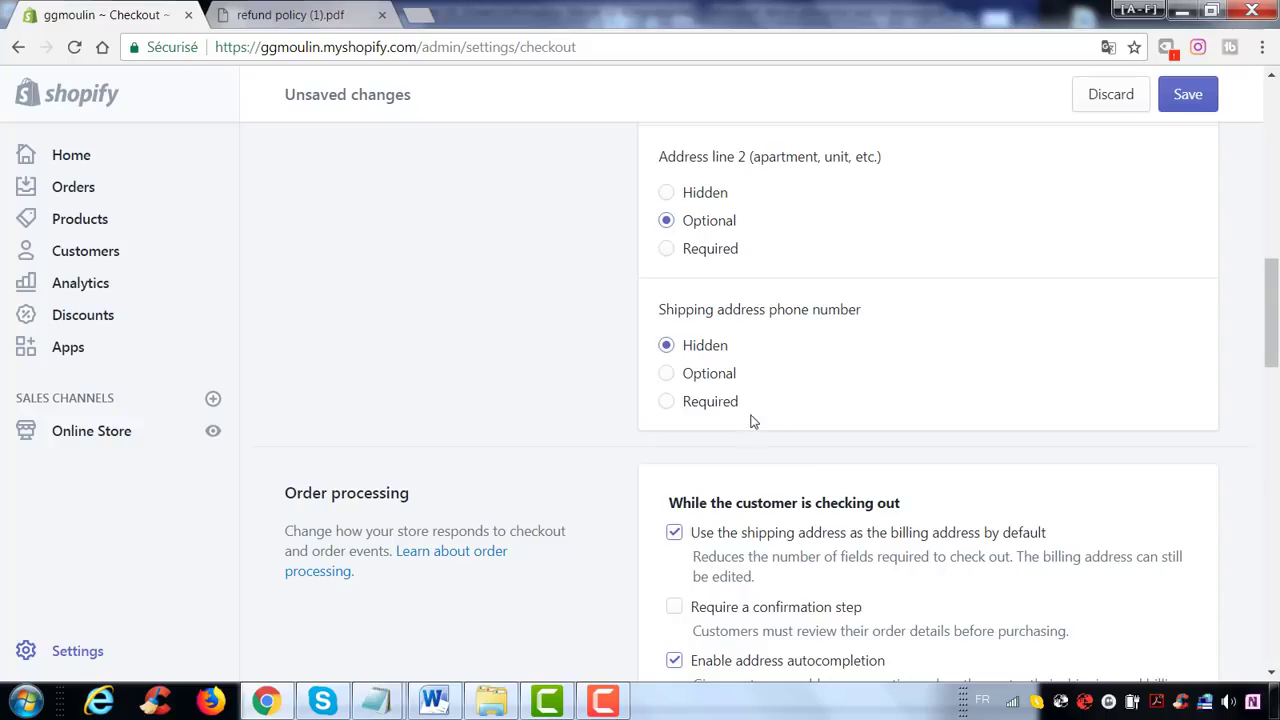
pyautogui.click(667, 405)
# - Review the customer checkout options under Order processing and set customers to agree to promotional emails by default
pyautogui.scroll(-3, 562, 470)
pyautogui.scroll(-1, 573, 450)
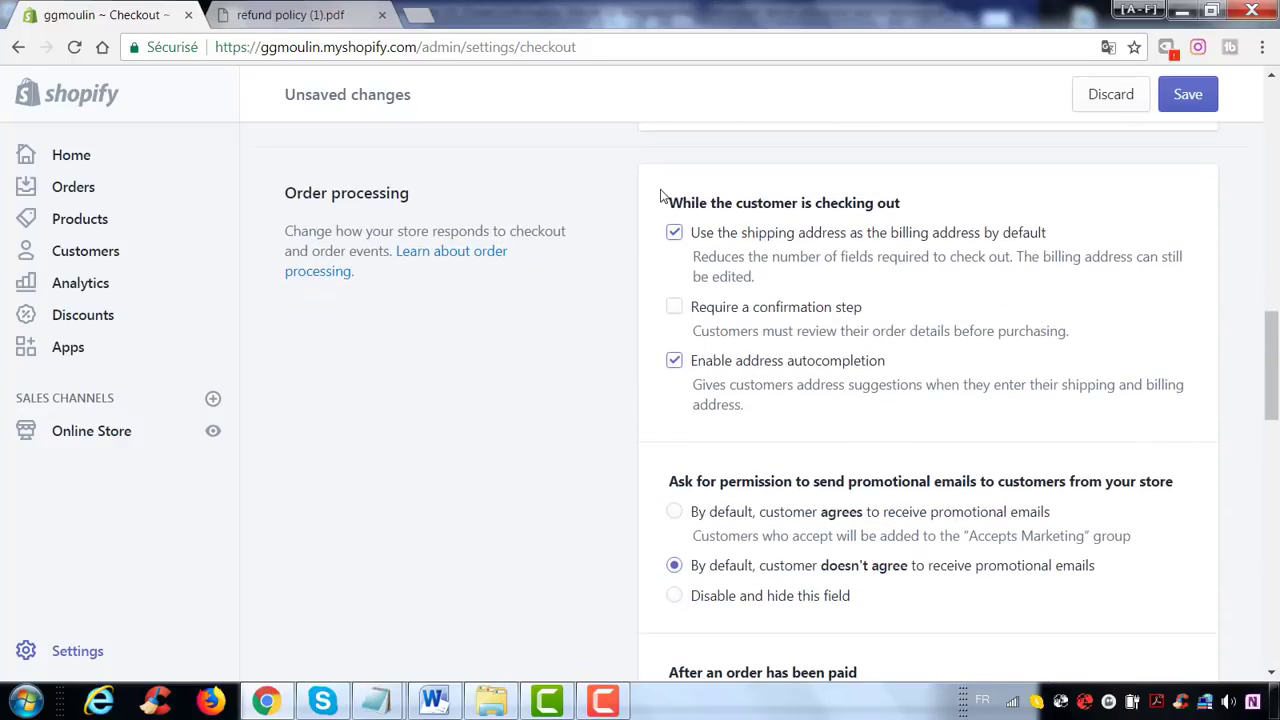
pyautogui.moveTo(669, 202); pyautogui.dragTo(886, 203)
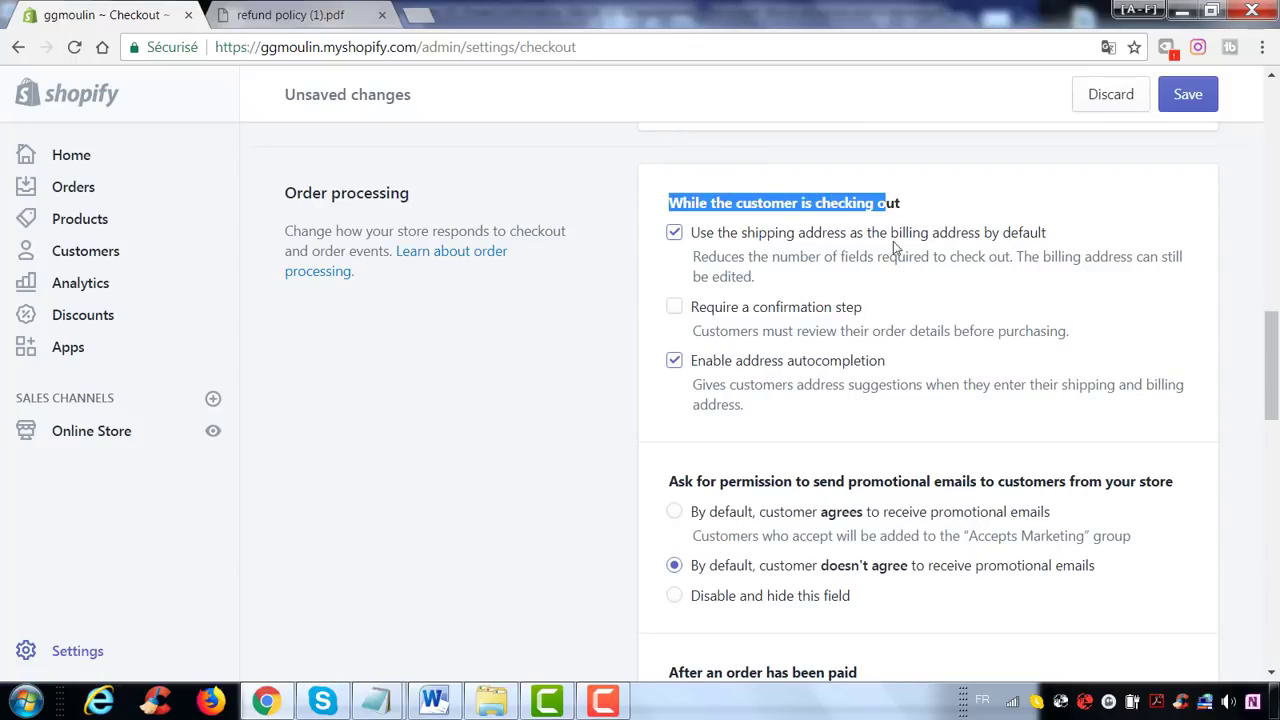
pyautogui.click(624, 276)
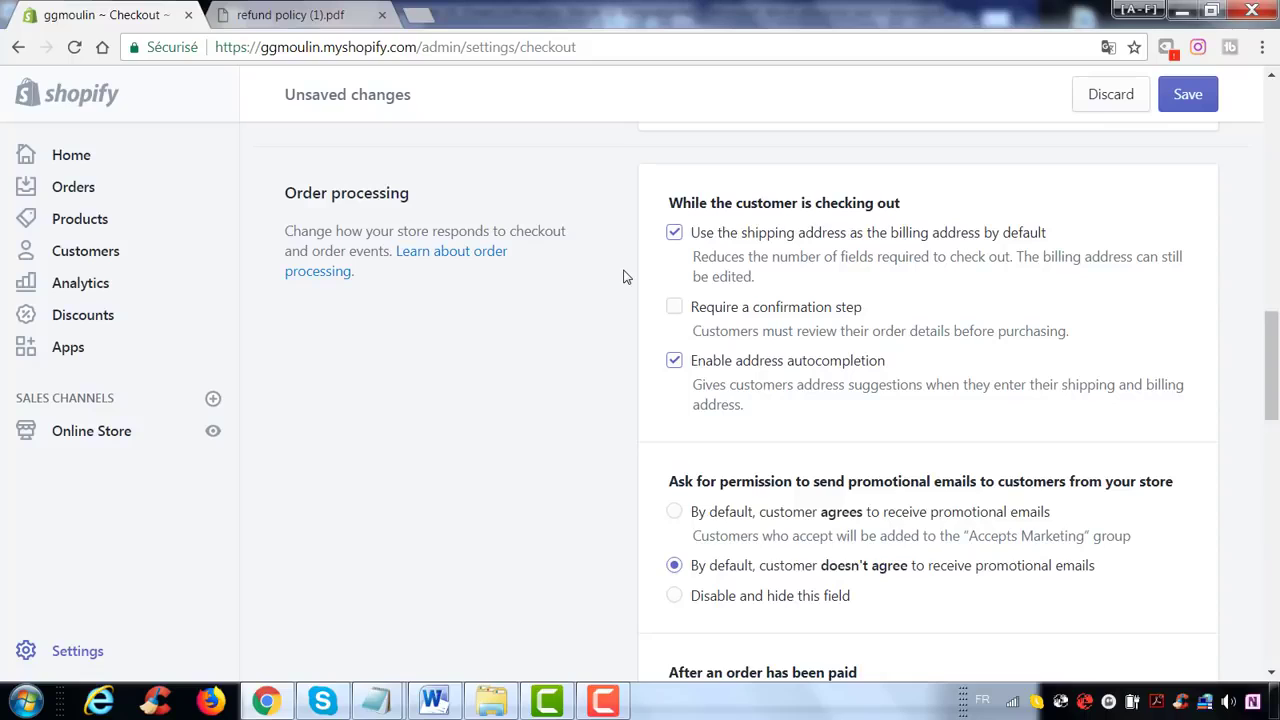
pyautogui.scroll(-1, 624, 276)
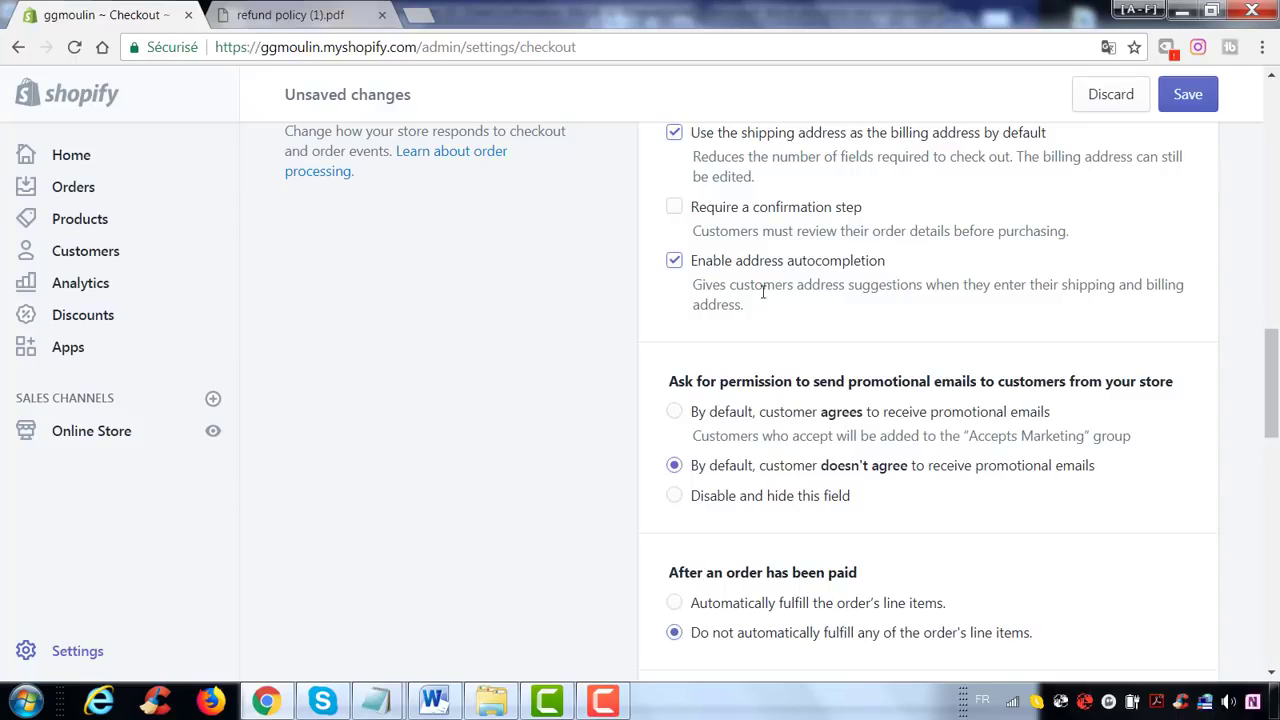
pyautogui.scroll(-1, 712, 330)
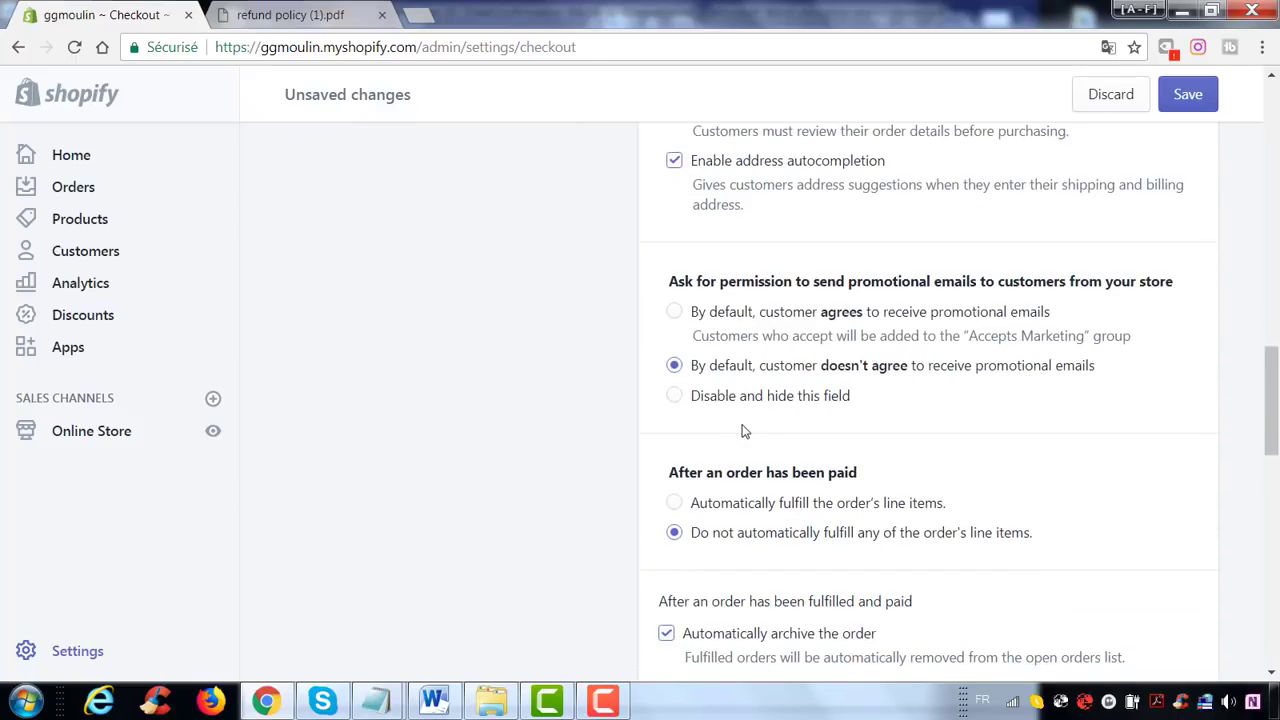
pyautogui.click(676, 314)
# - Delete the entire script from the Additional scripts field under Order processing
pyautogui.scroll(-2, 665, 490)
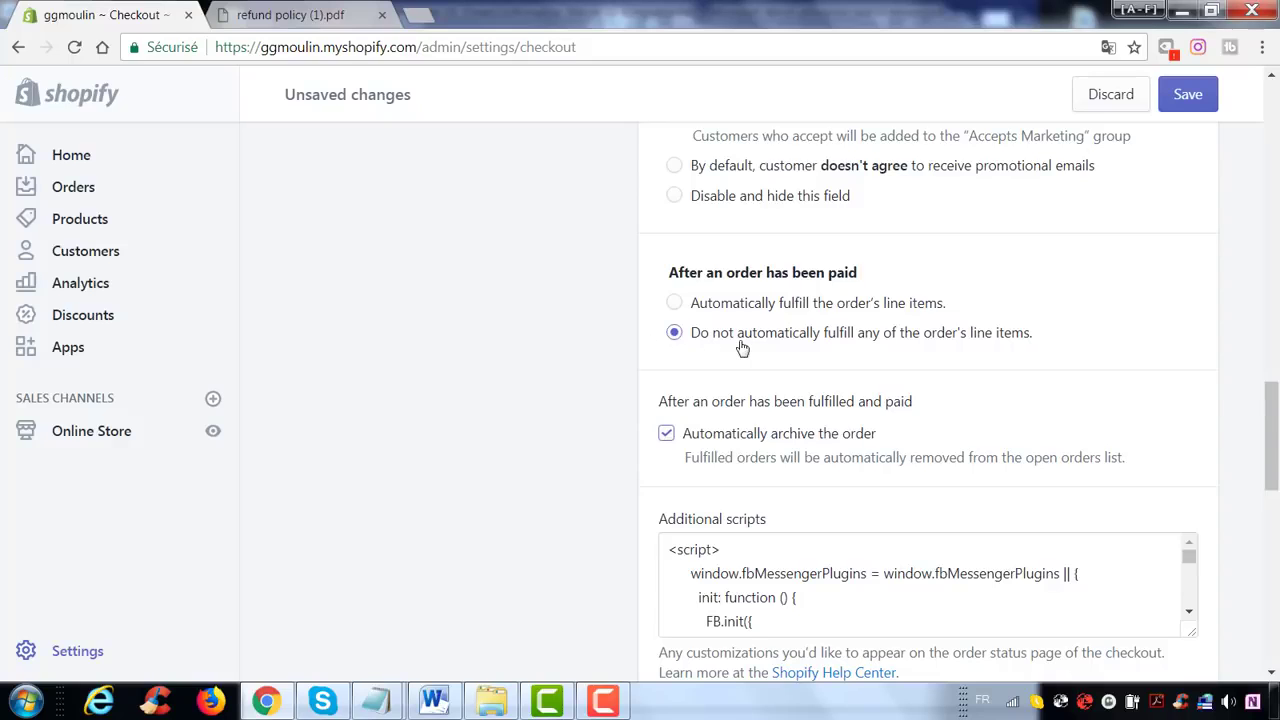
pyautogui.scroll(-2, 580, 363)
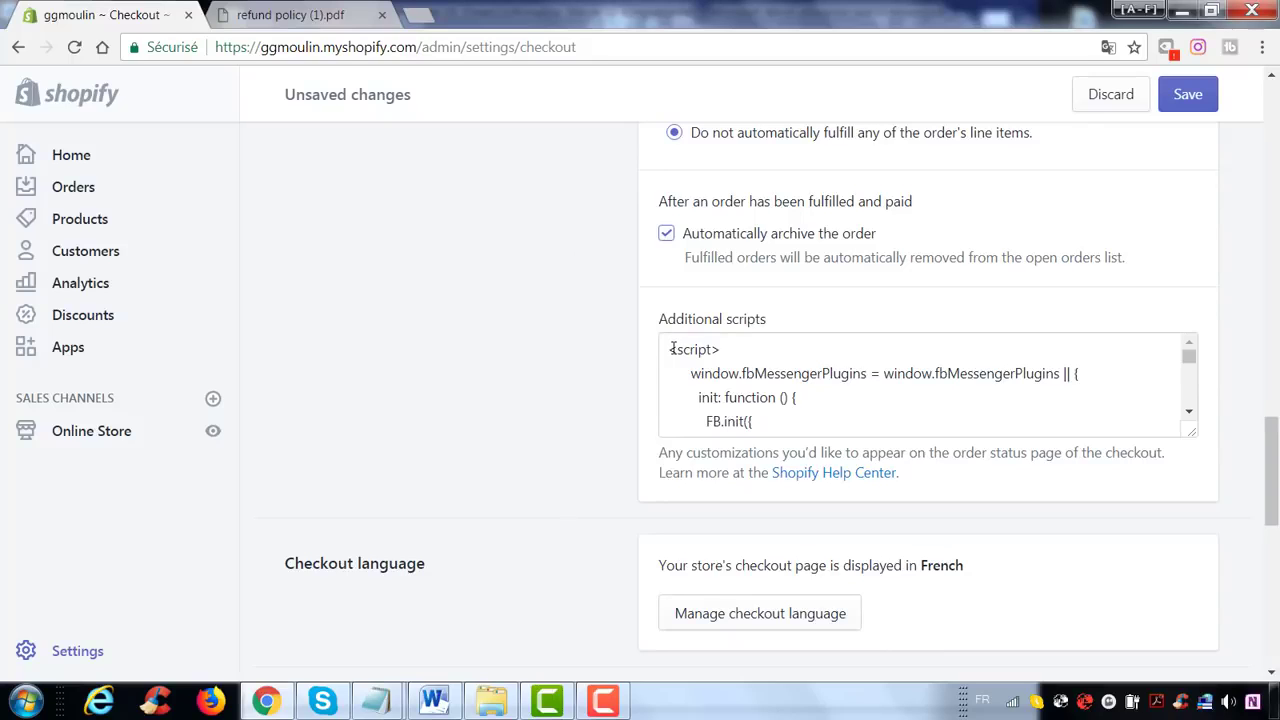
pyautogui.moveTo(674, 346); pyautogui.dragTo(997, 541)
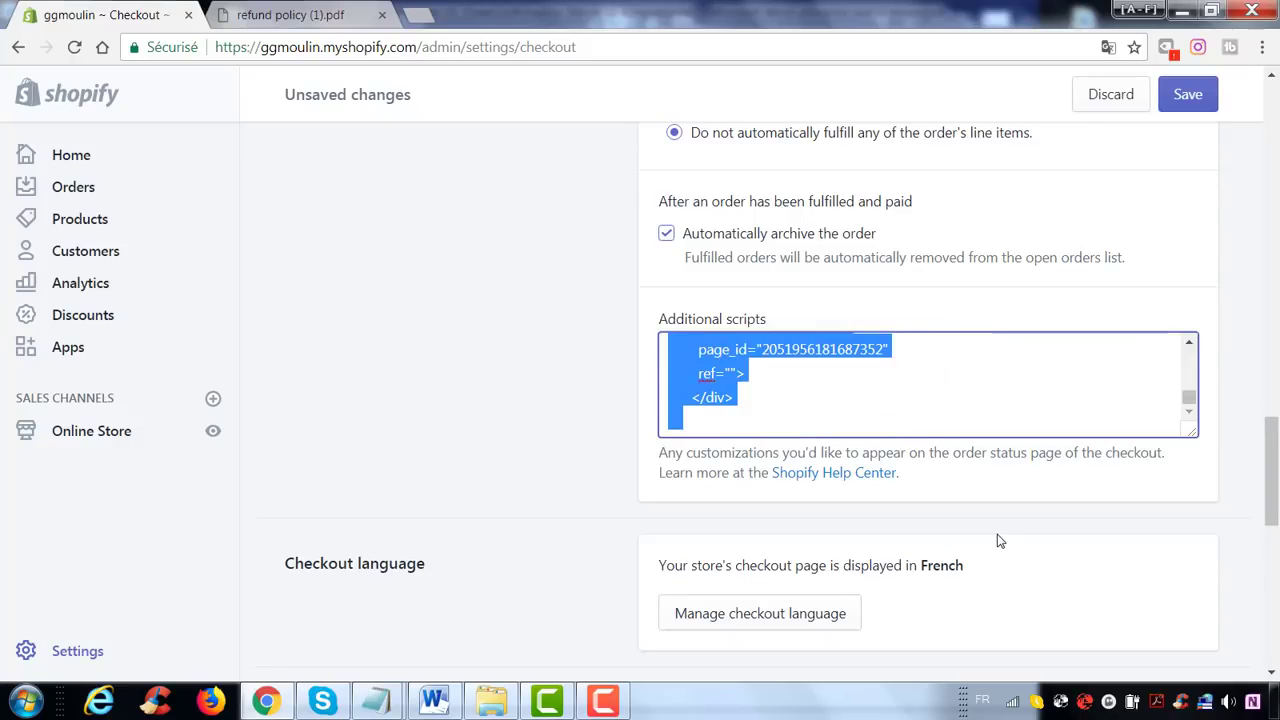
pyautogui.press('BackSpace')
pyautogui.click(536, 387)
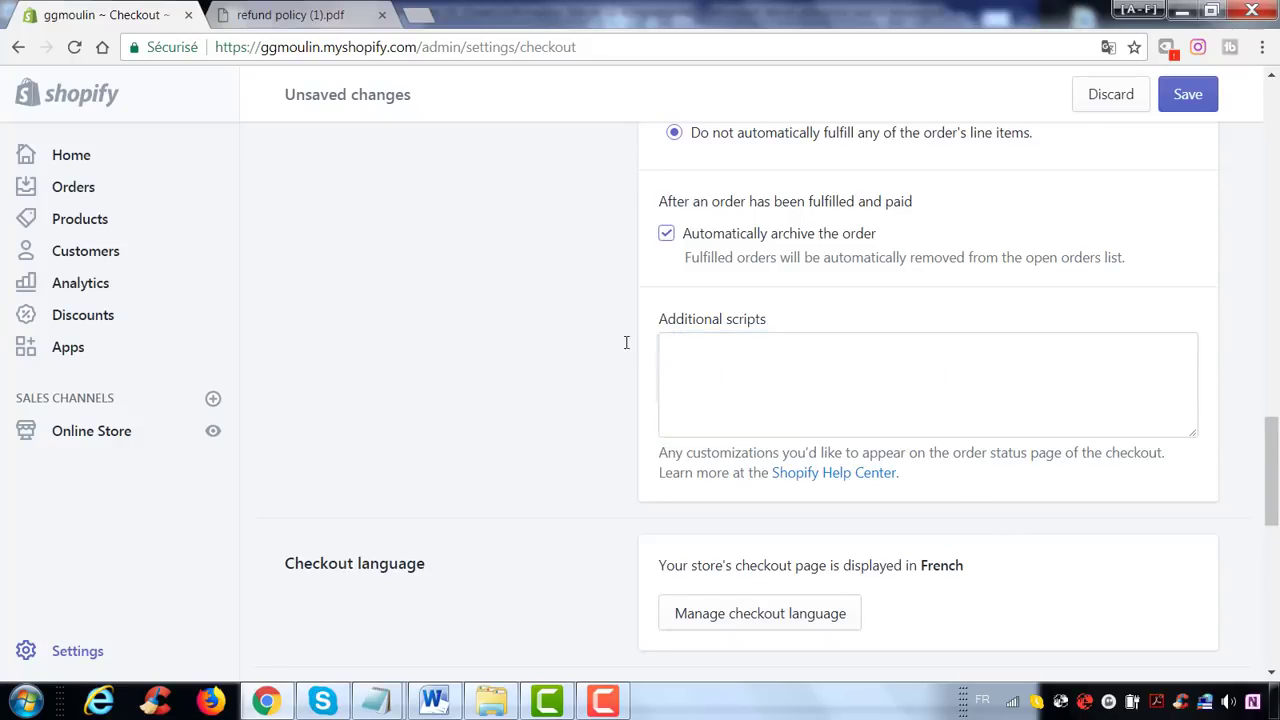
# - Review the Checkout language section and the Refund, privacy, and TOS statement fields of the checkout settings
pyautogui.scroll(-1, 638, 310)
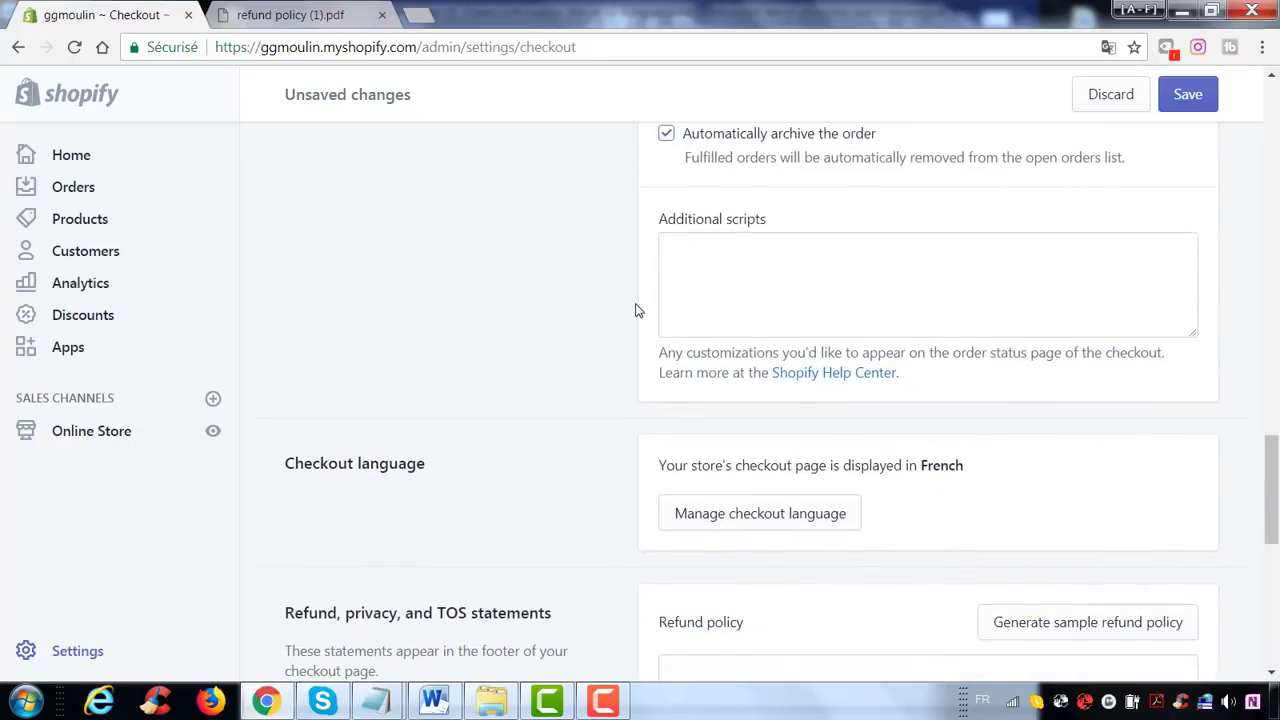
pyautogui.scroll(-2, 638, 310)
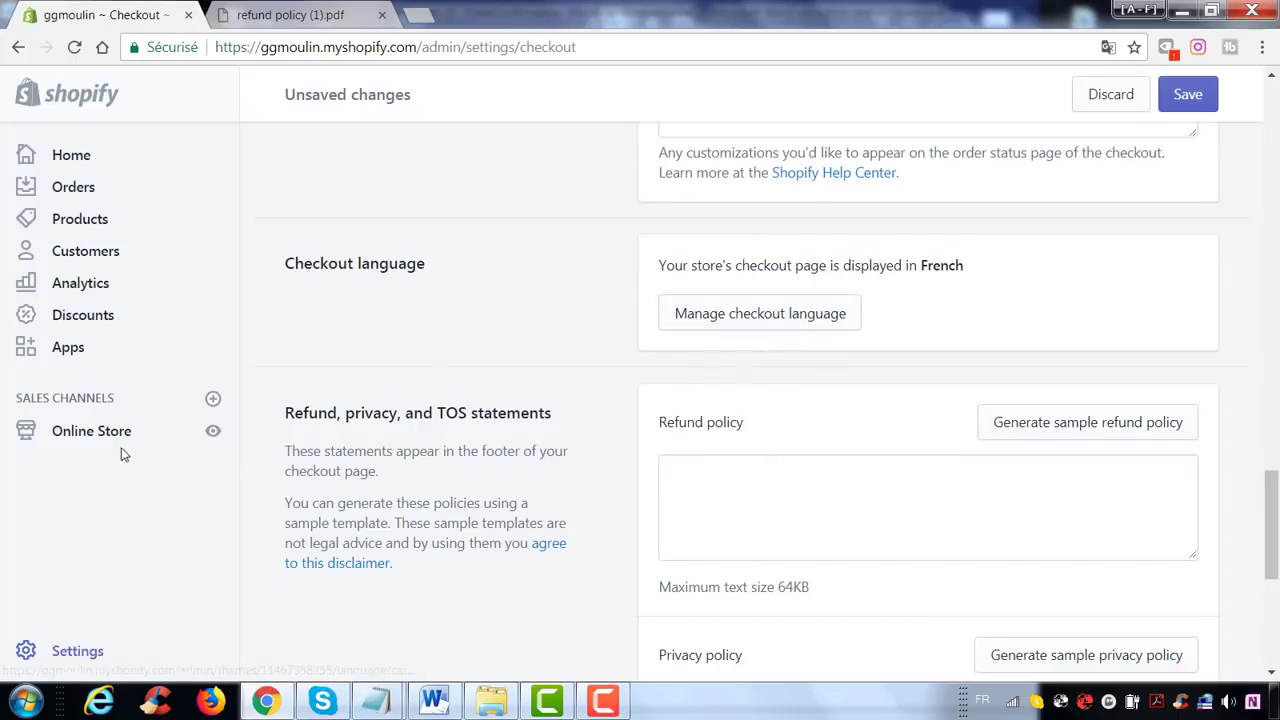
pyautogui.scroll(-1, 775, 377)
pyautogui.scroll(-2, 775, 377)
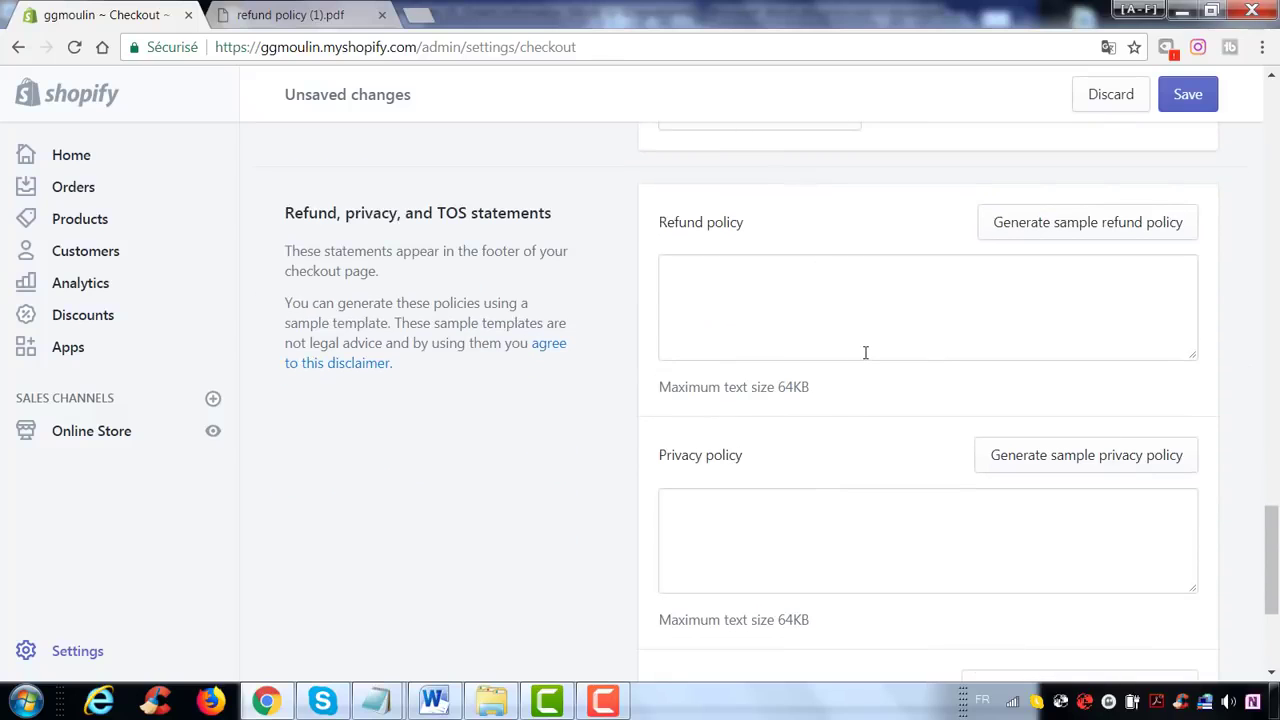
pyautogui.scroll(-1, 864, 352)
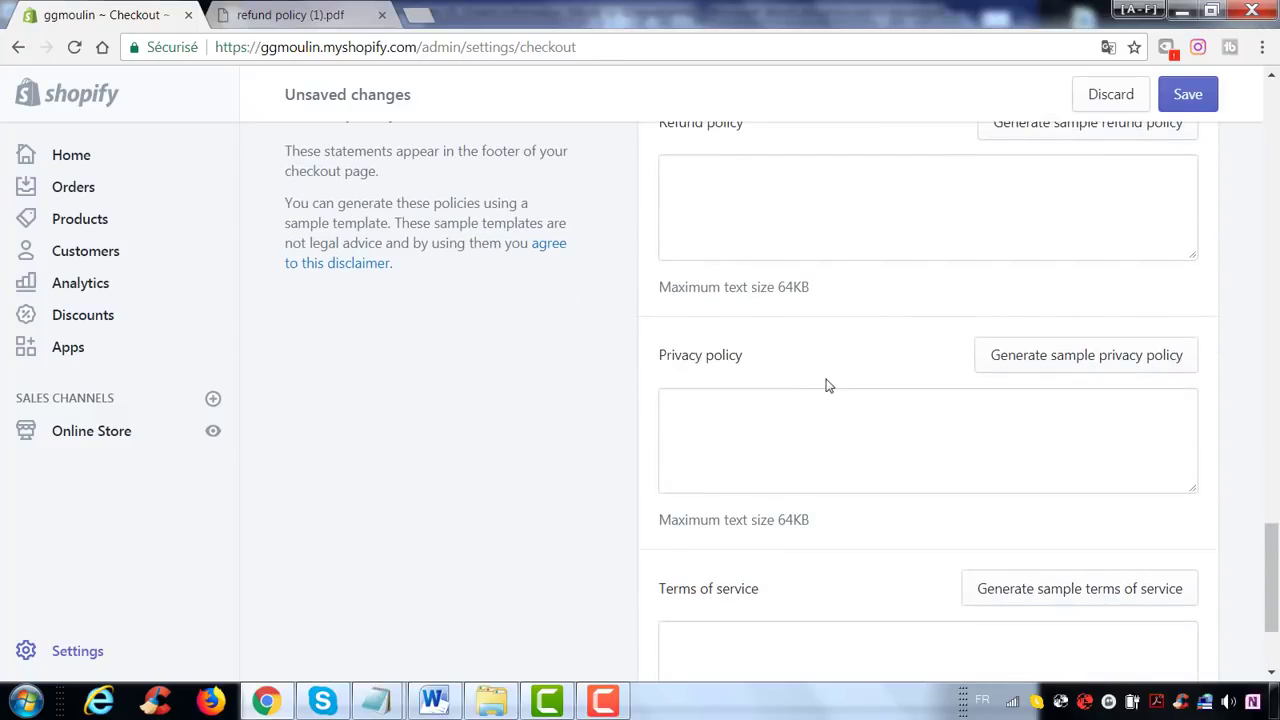
pyautogui.scroll(-1, 829, 385)
pyautogui.scroll(-1, 869, 387)
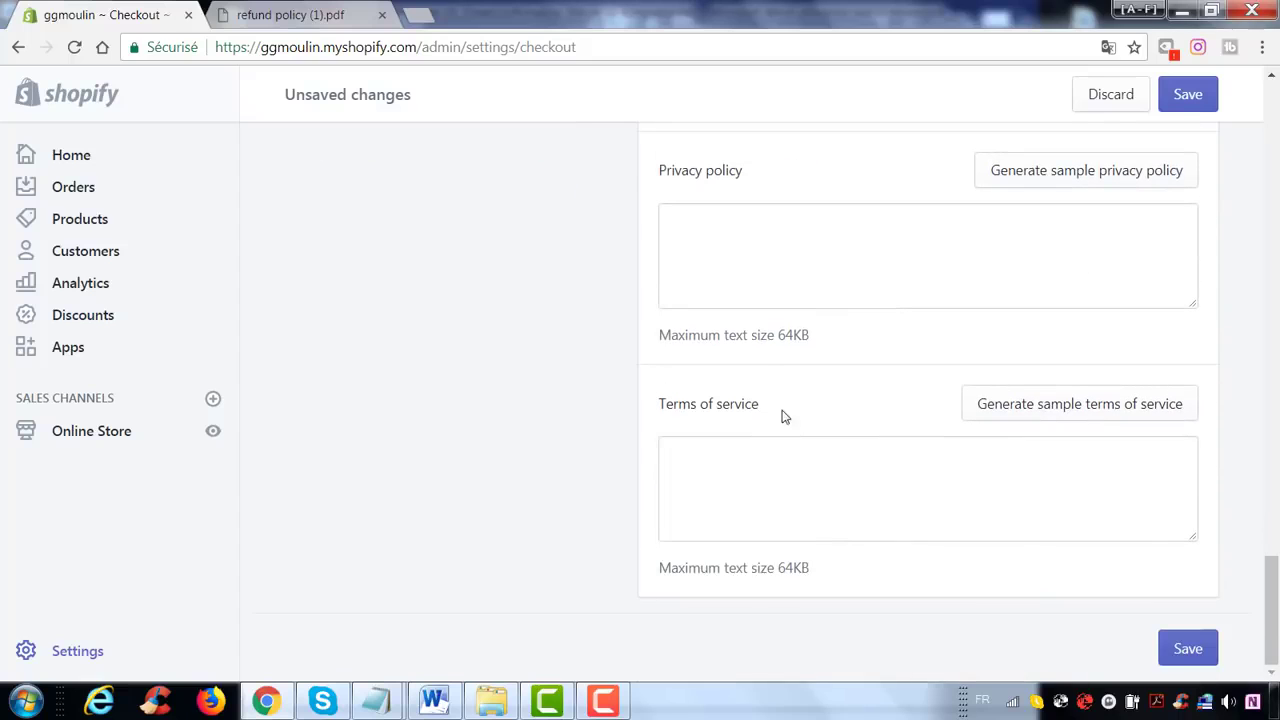
pyautogui.scroll(2, 800, 390)
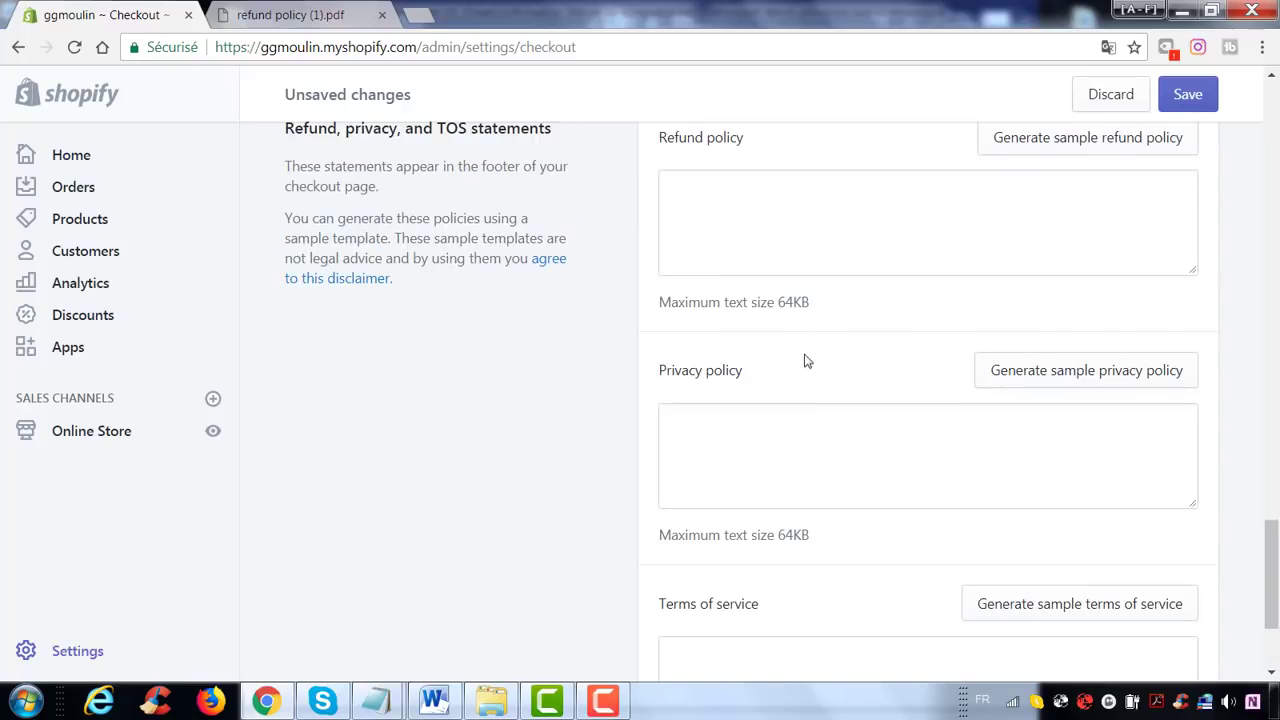
pyautogui.scroll(1, 870, 320)
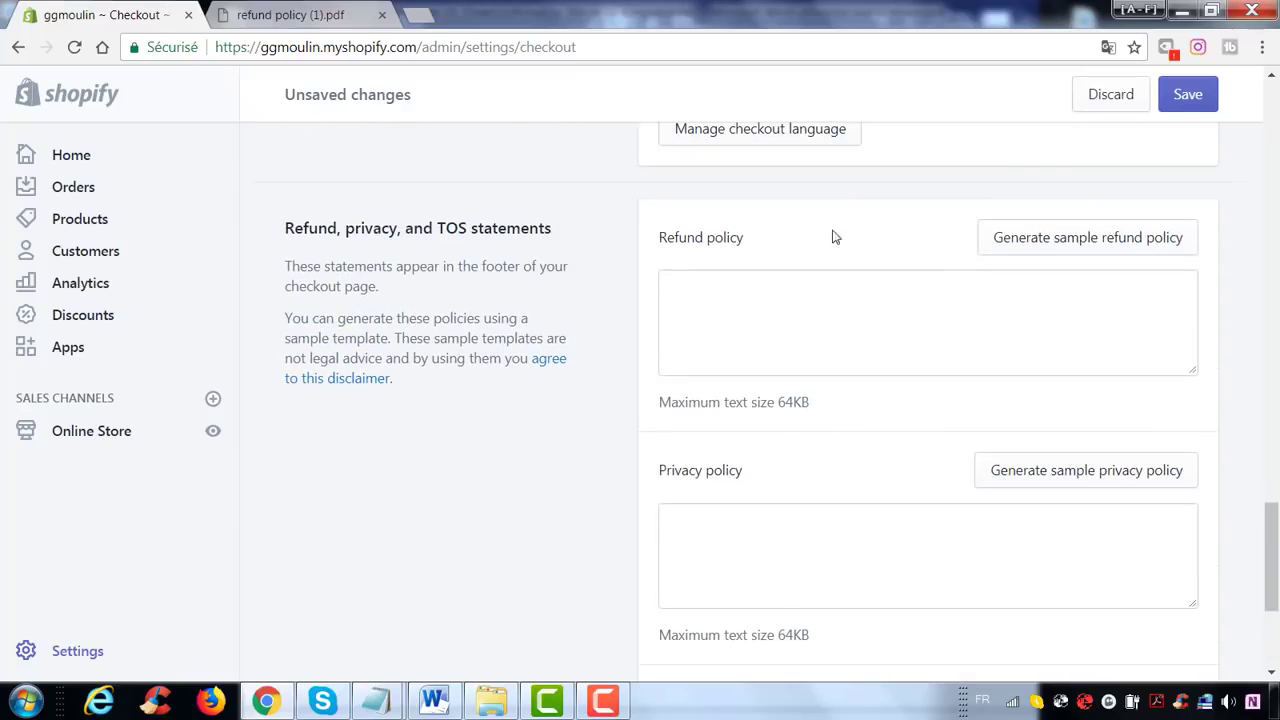
# - Switch to the refund policy PDF and examine the red email and company address placeholders, including those in the Échanges section
pyautogui.click(314, 12)
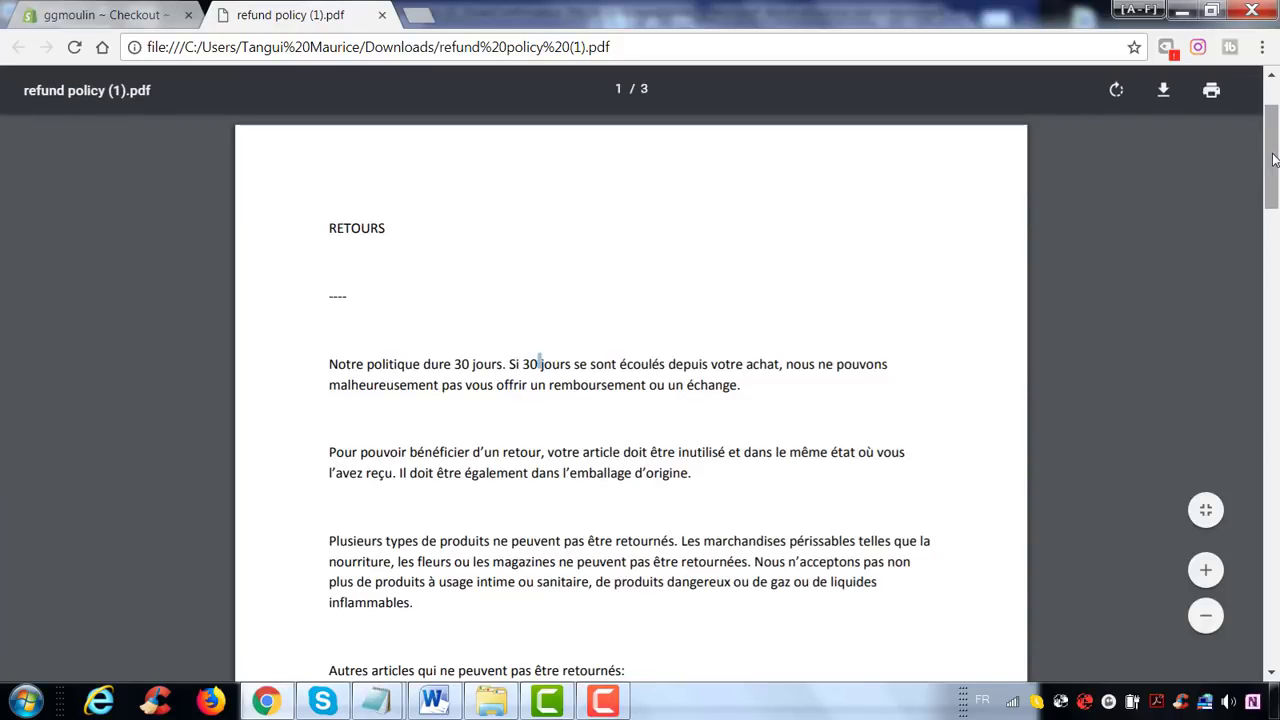
pyautogui.scroll(-15, 1077, 273)
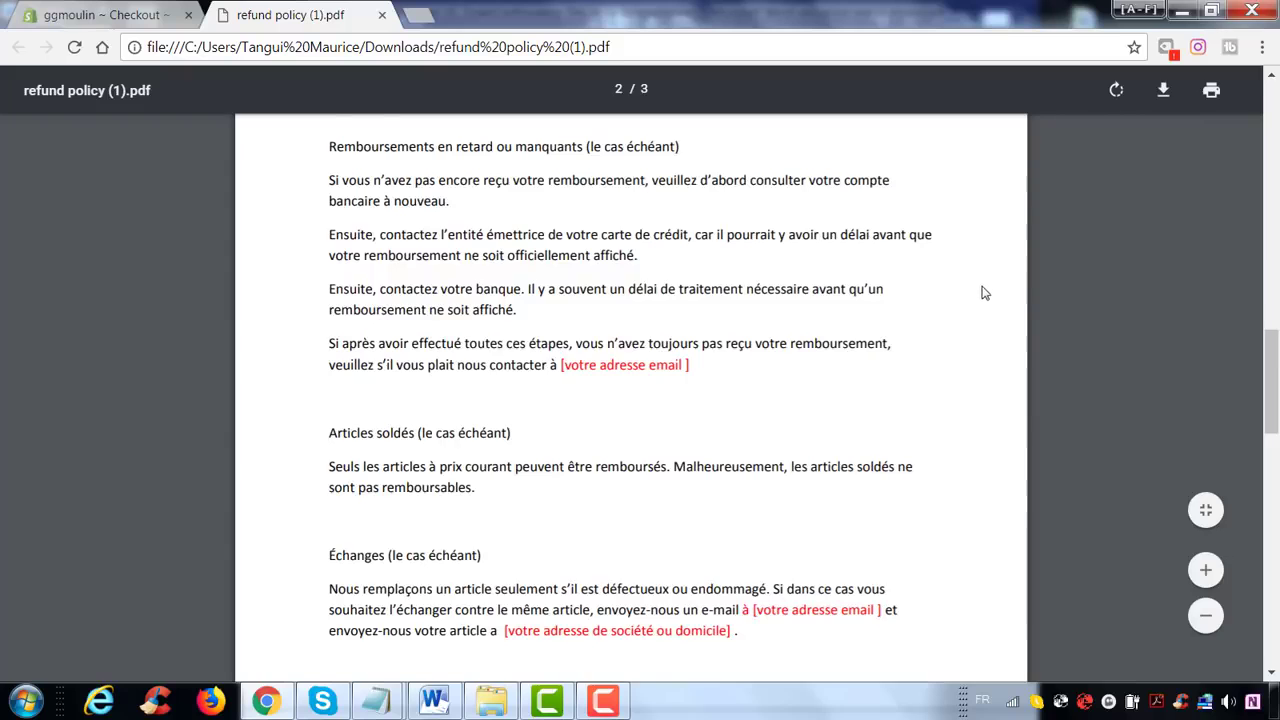
pyautogui.scroll(1, 700, 240)
pyautogui.moveTo(703, 152)
pyautogui.mouseDown()
pyautogui.moveTo(567, 167)
pyautogui.moveTo(708, 168)
pyautogui.mouseUp()
pyautogui.click(750, 259)
pyautogui.scroll(-1, 750, 259)
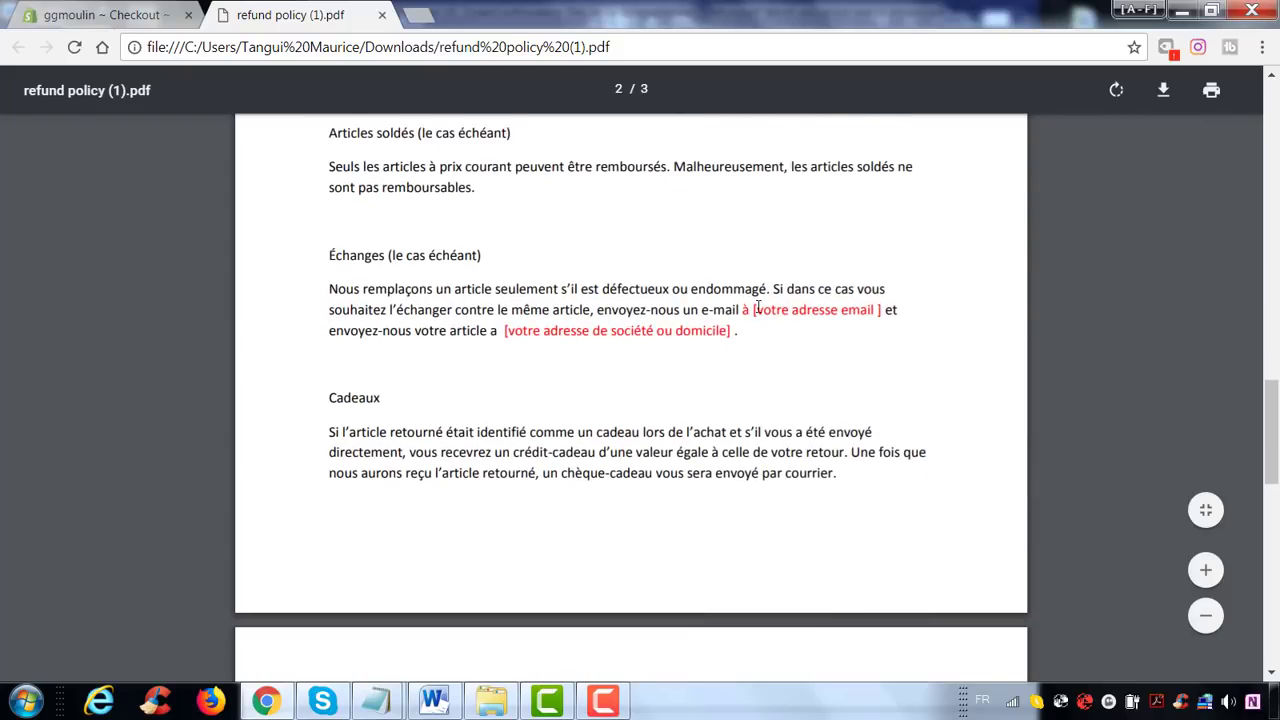
pyautogui.moveTo(753, 310); pyautogui.dragTo(882, 311)
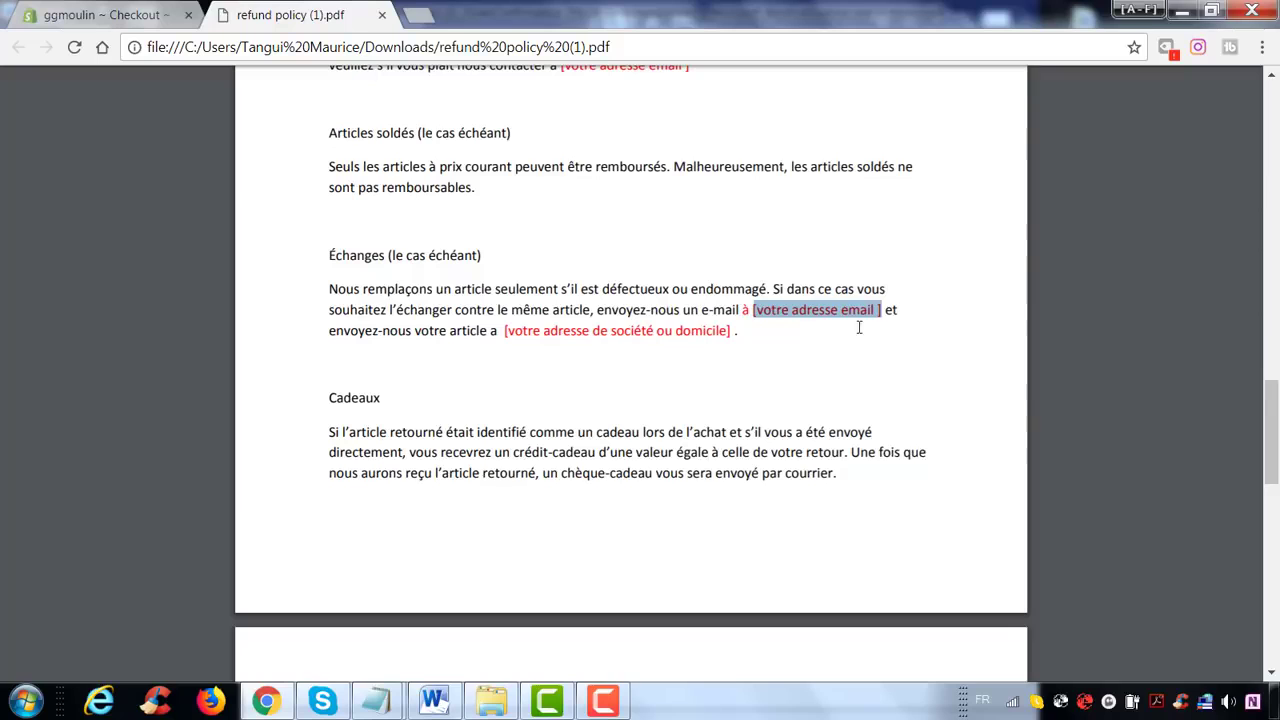
pyautogui.moveTo(503, 331); pyautogui.dragTo(497, 331)
pyautogui.moveTo(630, 333); pyautogui.dragTo(723, 334)
pyautogui.click(752, 398)
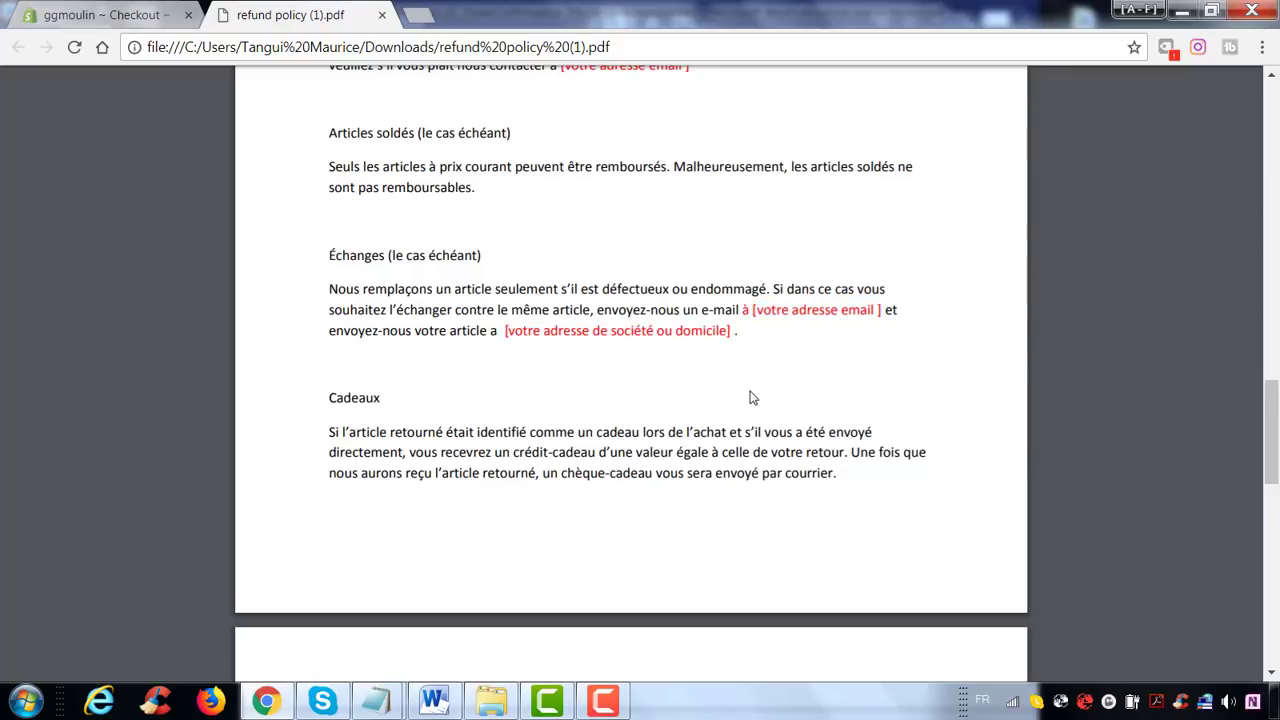
# - Examine the return address placeholder in the Expédition section and the remaining text of the refund policy
pyautogui.scroll(-4, 752, 398)
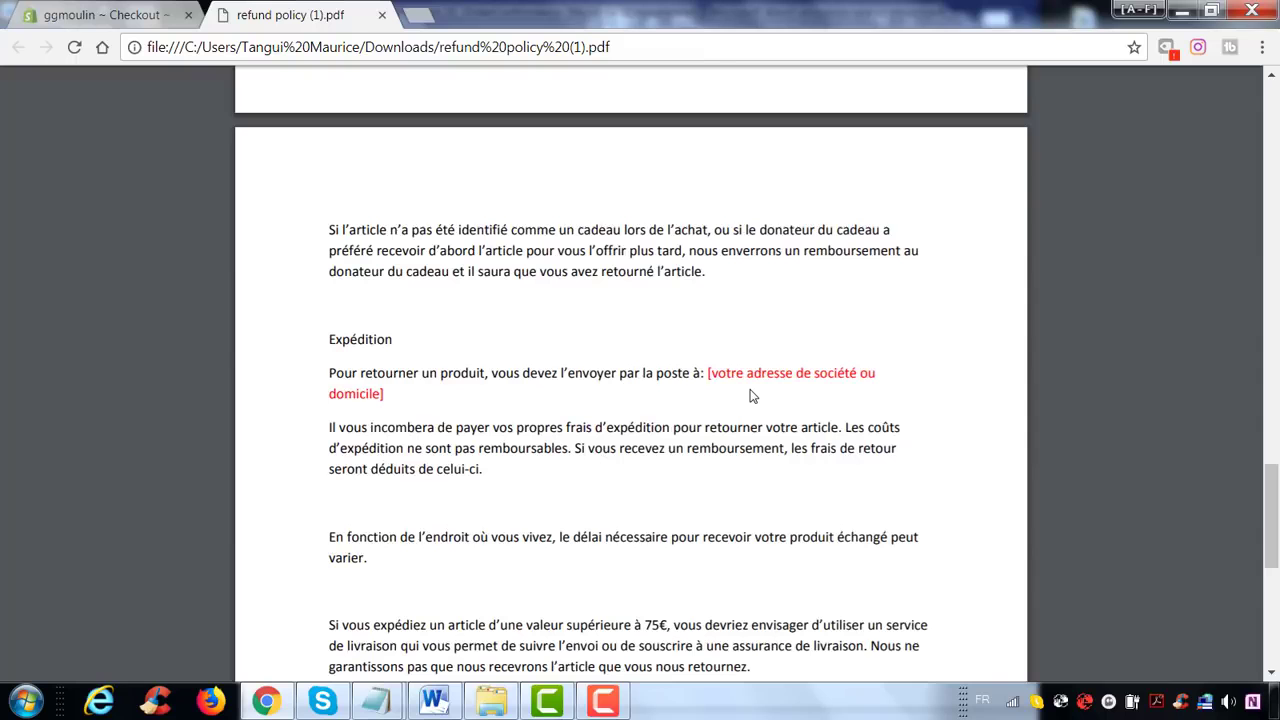
pyautogui.moveTo(710, 373); pyautogui.dragTo(797, 374)
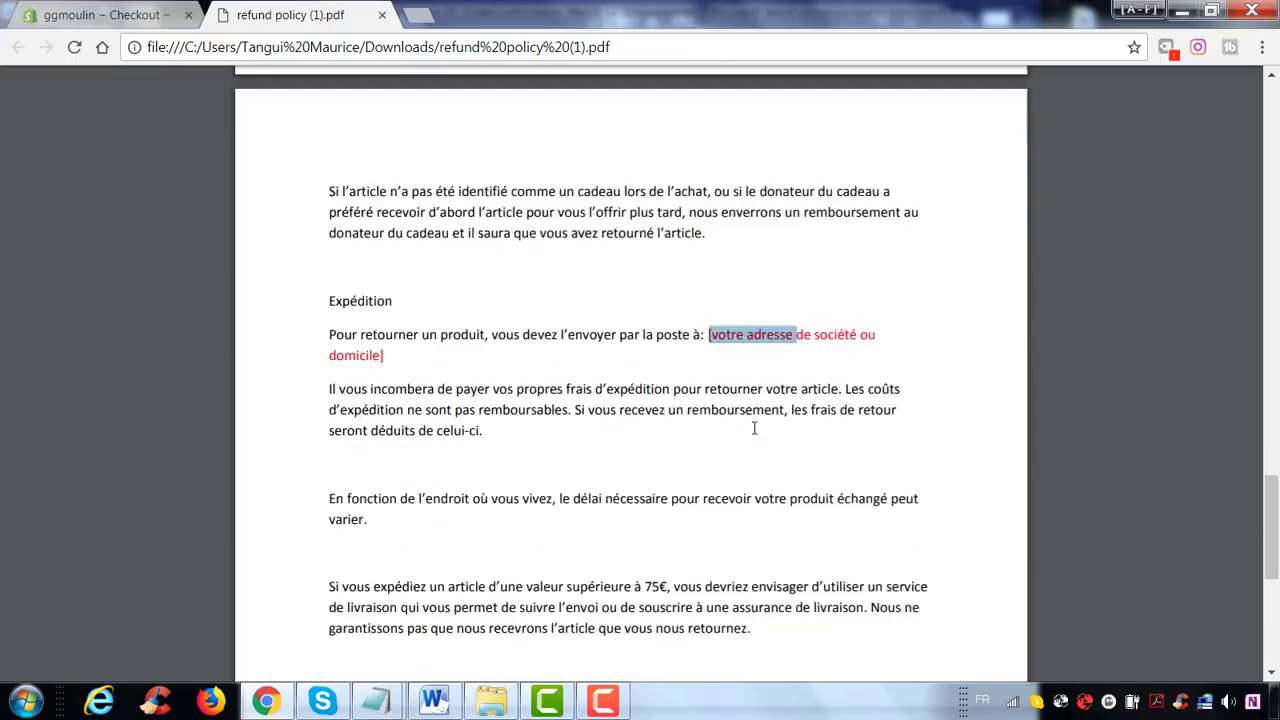
pyautogui.scroll(-3, 755, 429)
pyautogui.scroll(-3, 688, 351)
pyautogui.scroll(12, 610, 355)
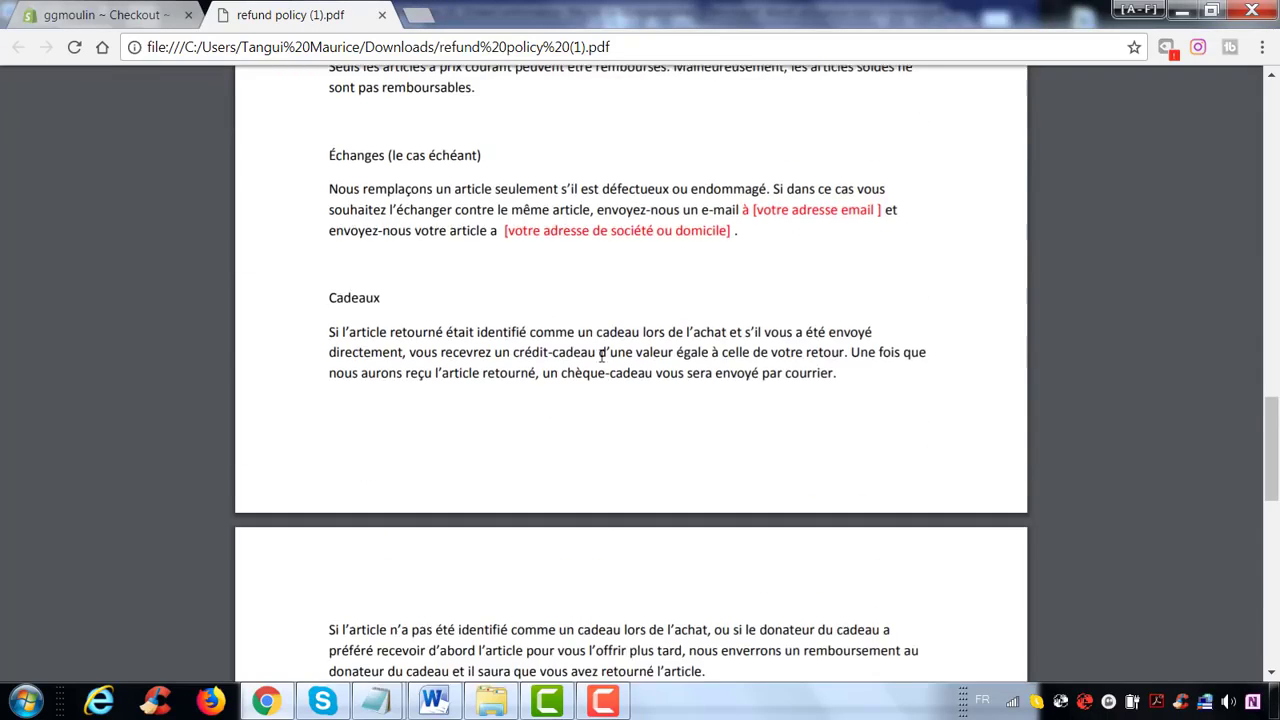
pyautogui.scroll(-8, 610, 355)
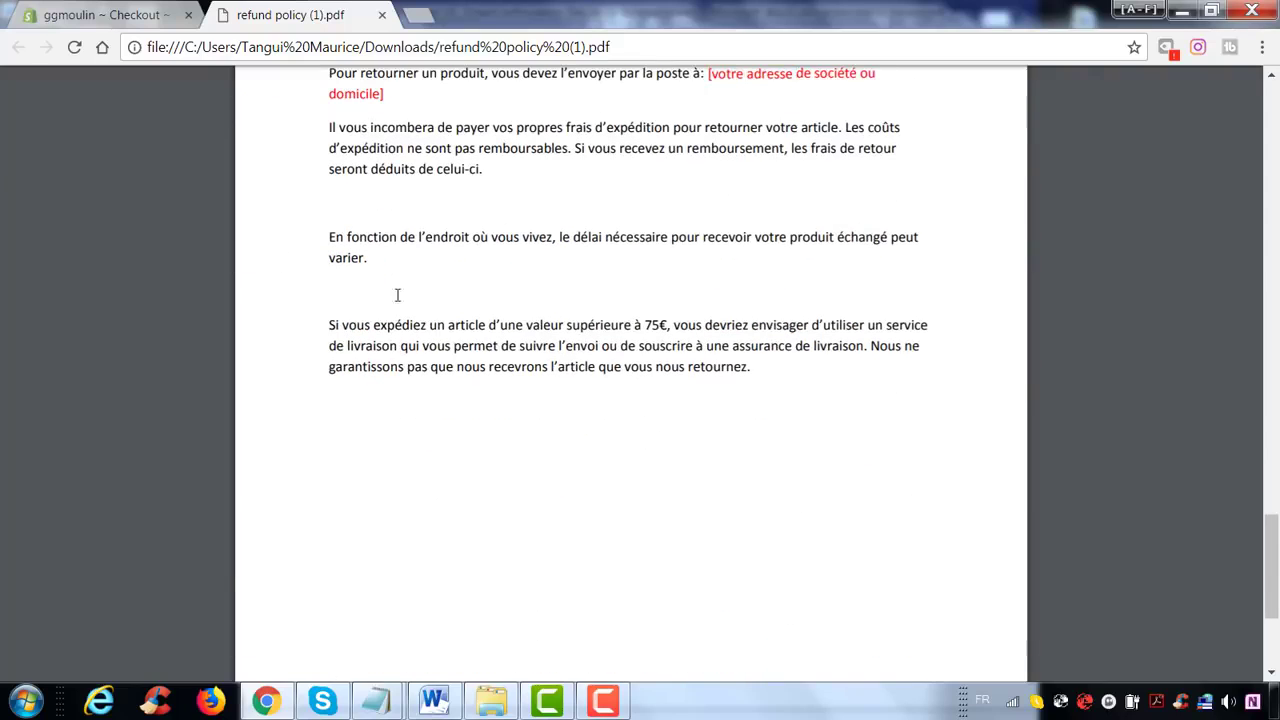
# - Copy the full refund policy text, from the last shipping paragraph back up to the RETOURS heading
pyautogui.moveTo(750, 371); pyautogui.dragTo(277, 212)
pyautogui.scroll(1, 277, 212)
pyautogui.scroll(15, 277, 212)
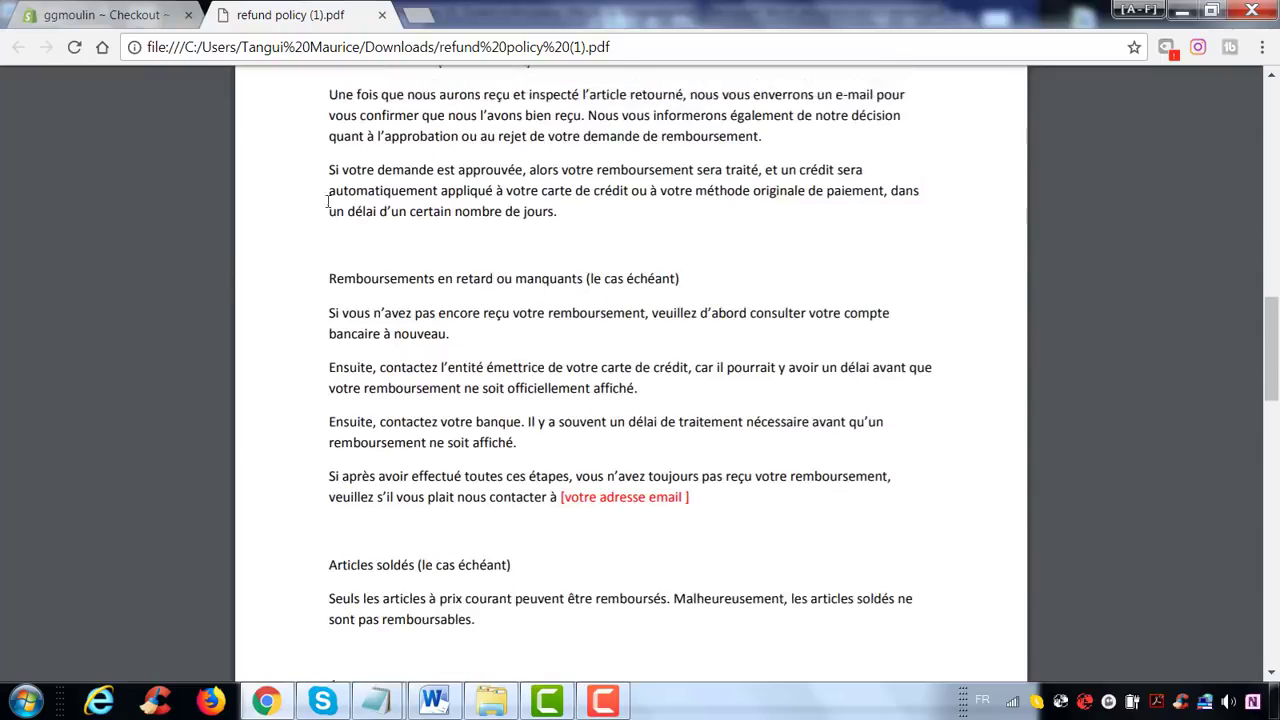
pyautogui.moveTo(373, 234); pyautogui.dragTo(322, 263)
pyautogui.scroll(9, 340, 210)
pyautogui.scroll(1, 318, 220)
pyautogui.rightClick(360, 230)
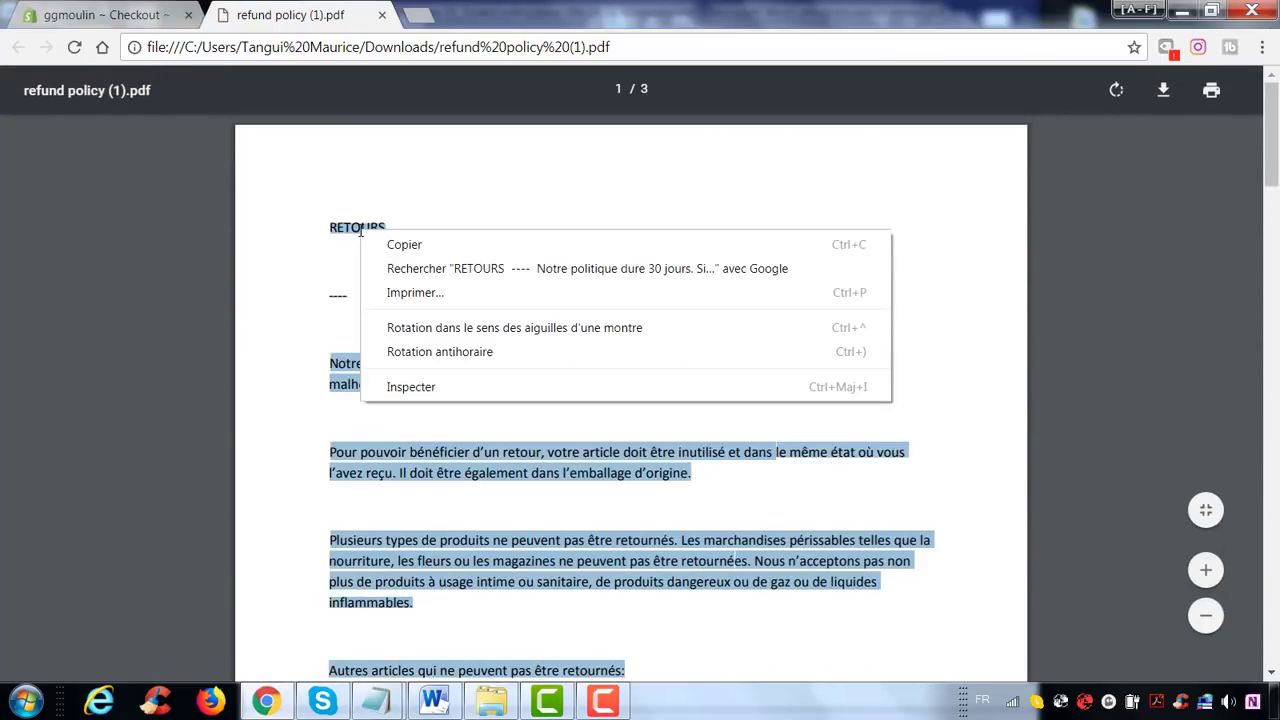
pyautogui.click(365, 241)
# - Paste the copied text into the Refund policy field of the Shopify checkout settings and save the settings
pyautogui.click(155, 15)
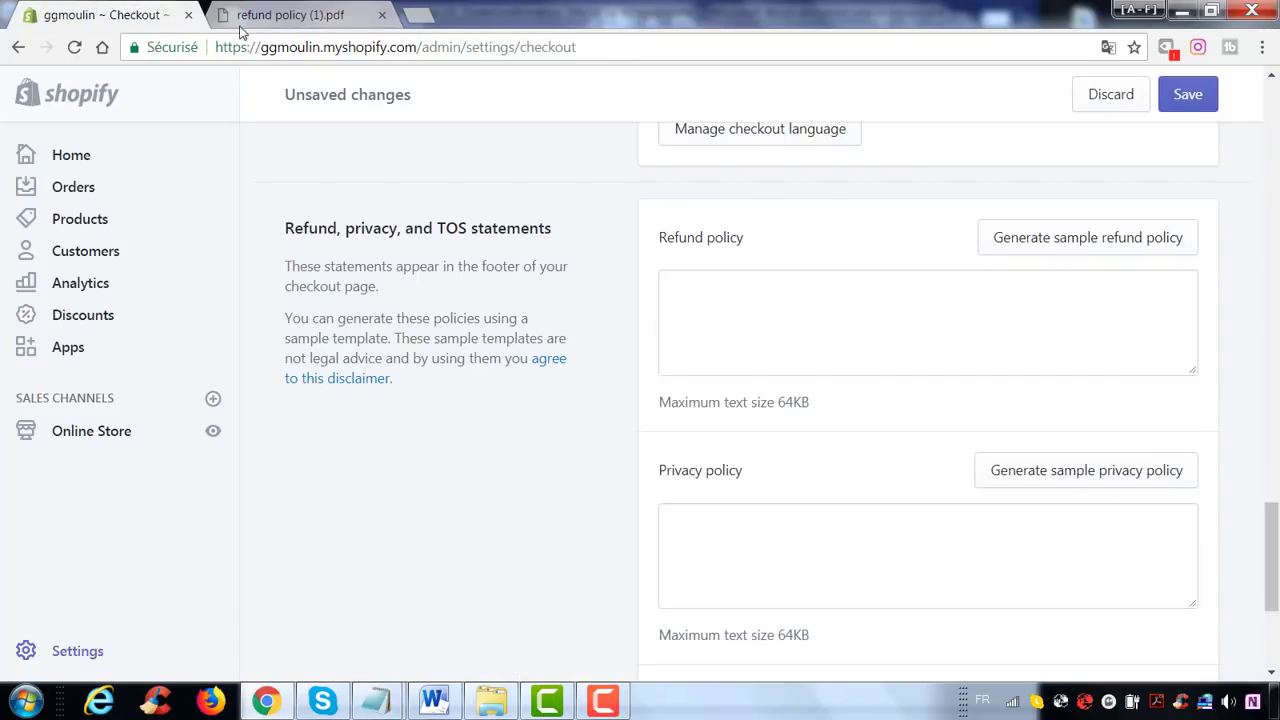
pyautogui.rightClick(716, 266)
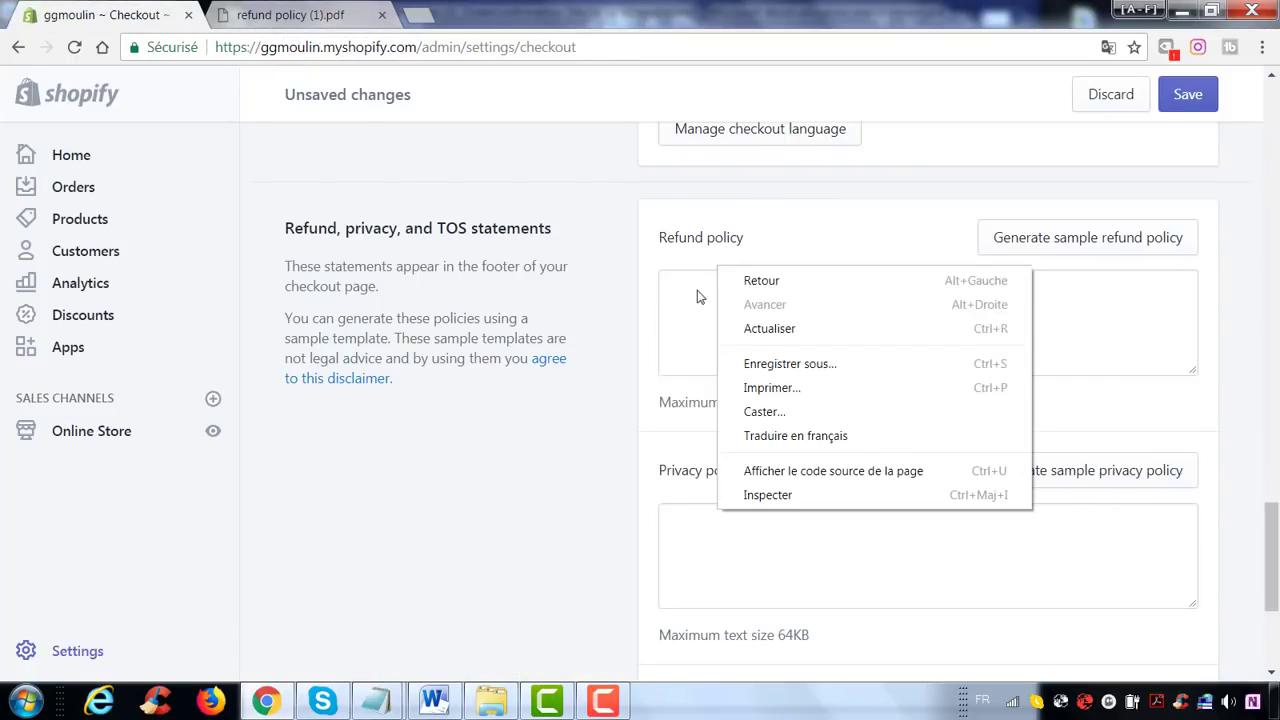
pyautogui.rightClick(664, 284)
pyautogui.click(760, 411)
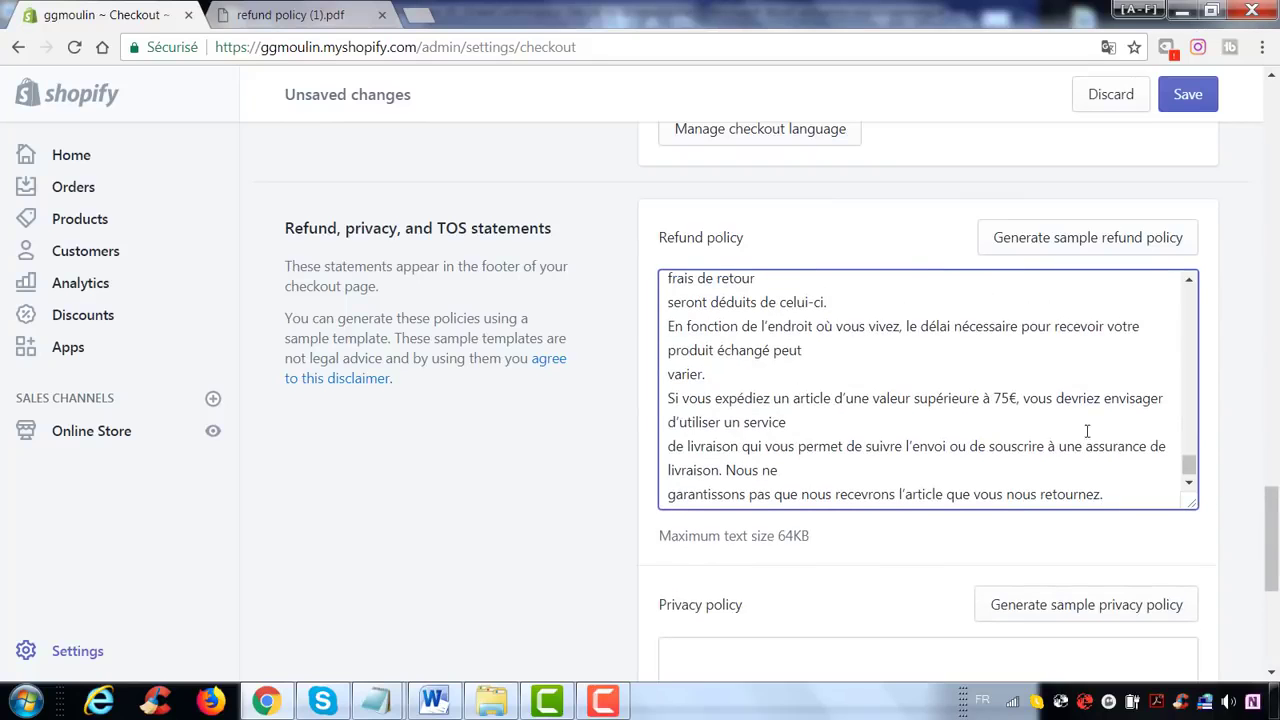
pyautogui.scroll(-5, 870, 400)
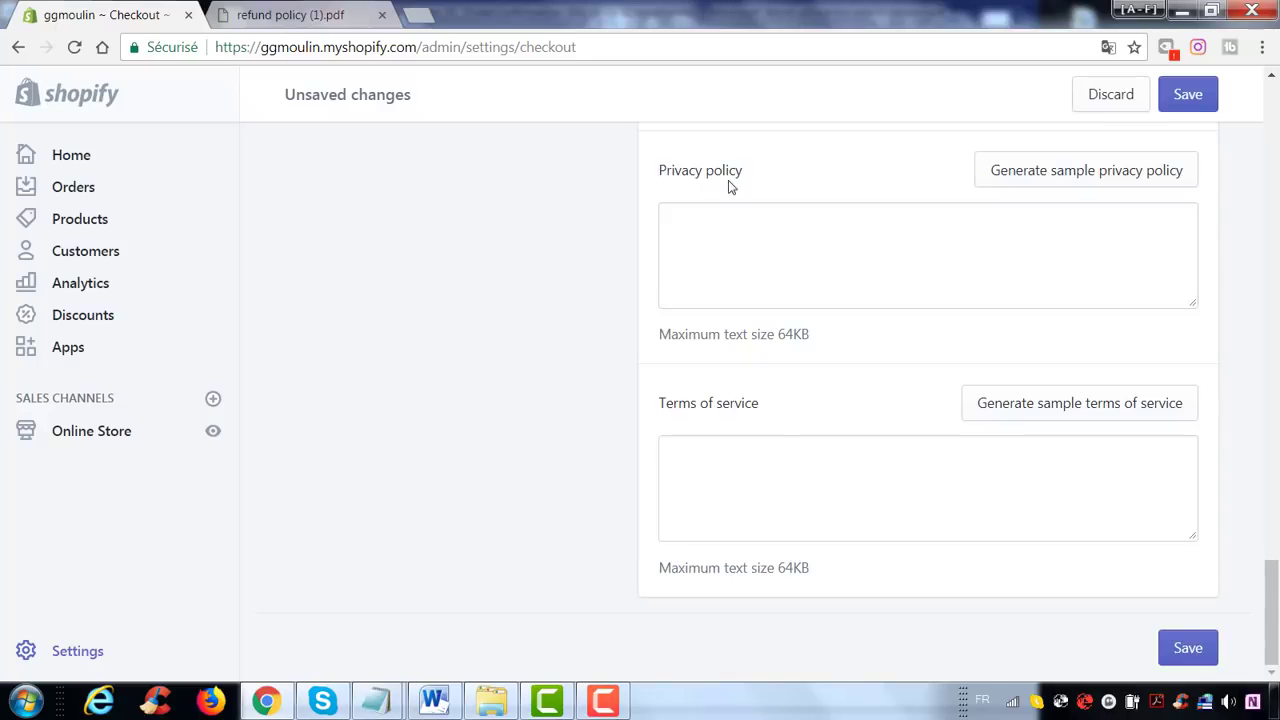
pyautogui.click(1183, 647)
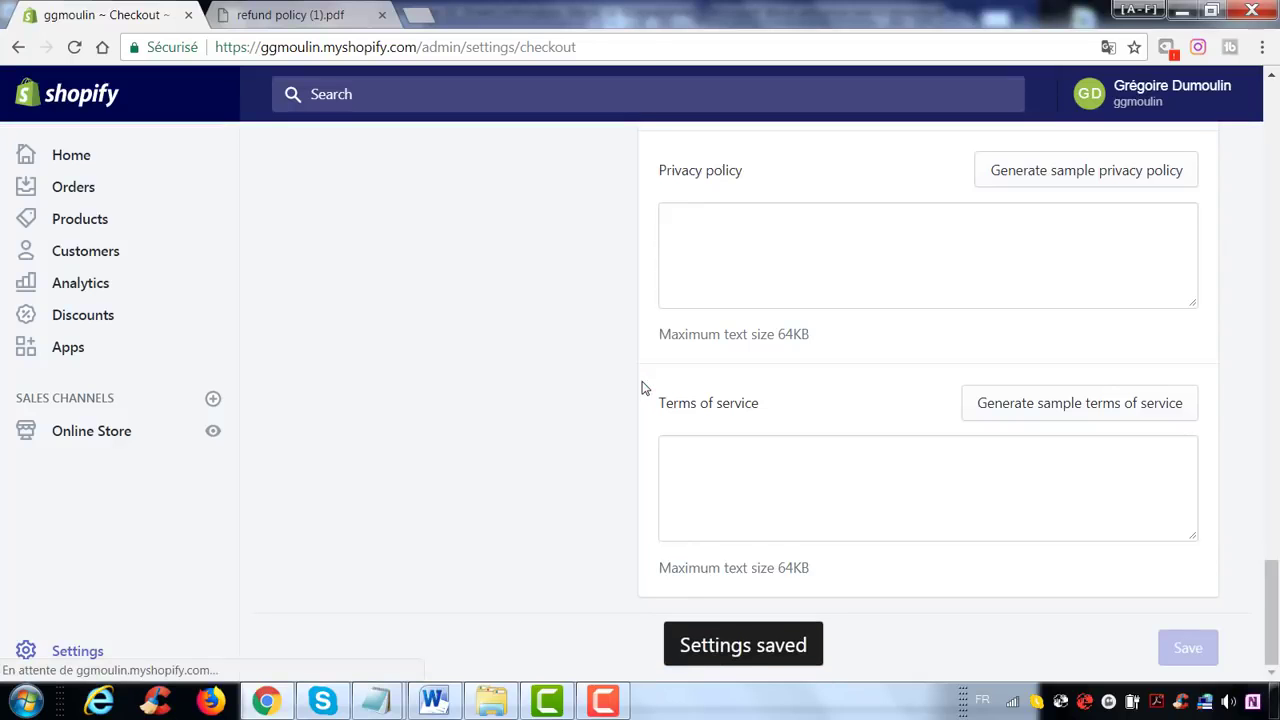
# - Return to the Settings overview and open the Shipping settings
pyautogui.scroll(20, 540, 370)
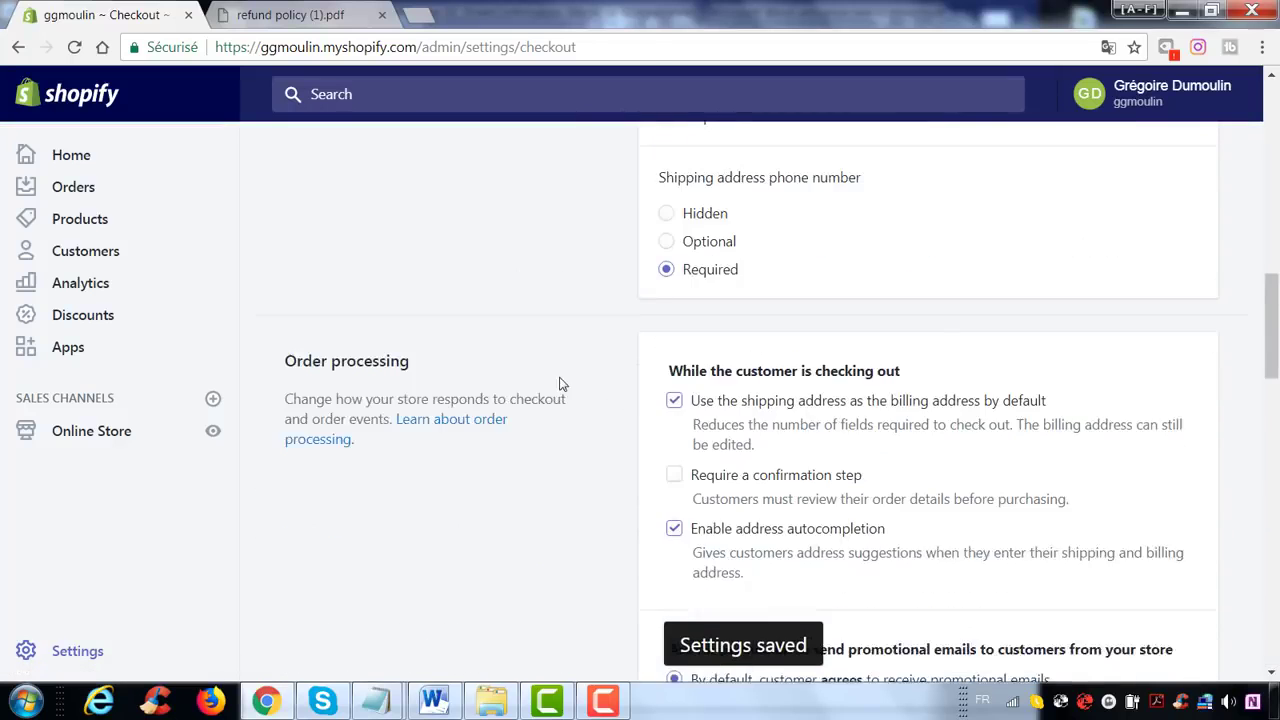
pyautogui.scroll(1, 558, 352)
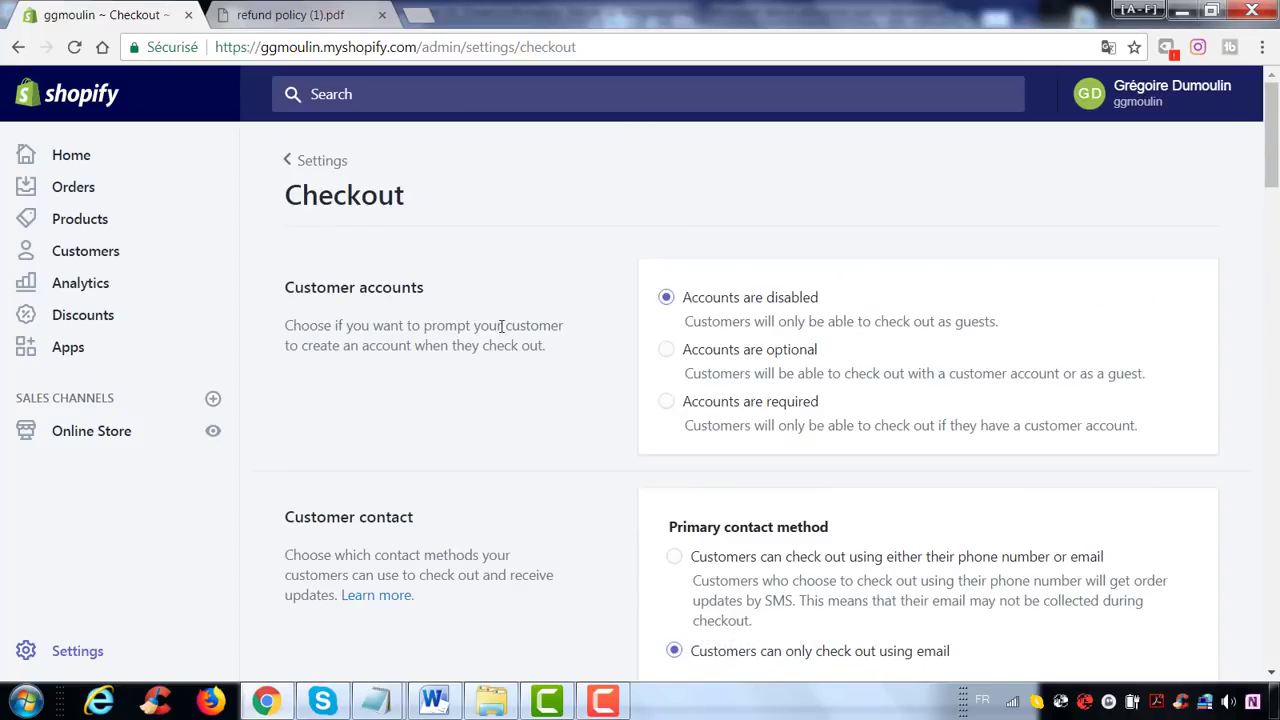
pyautogui.click(303, 161)
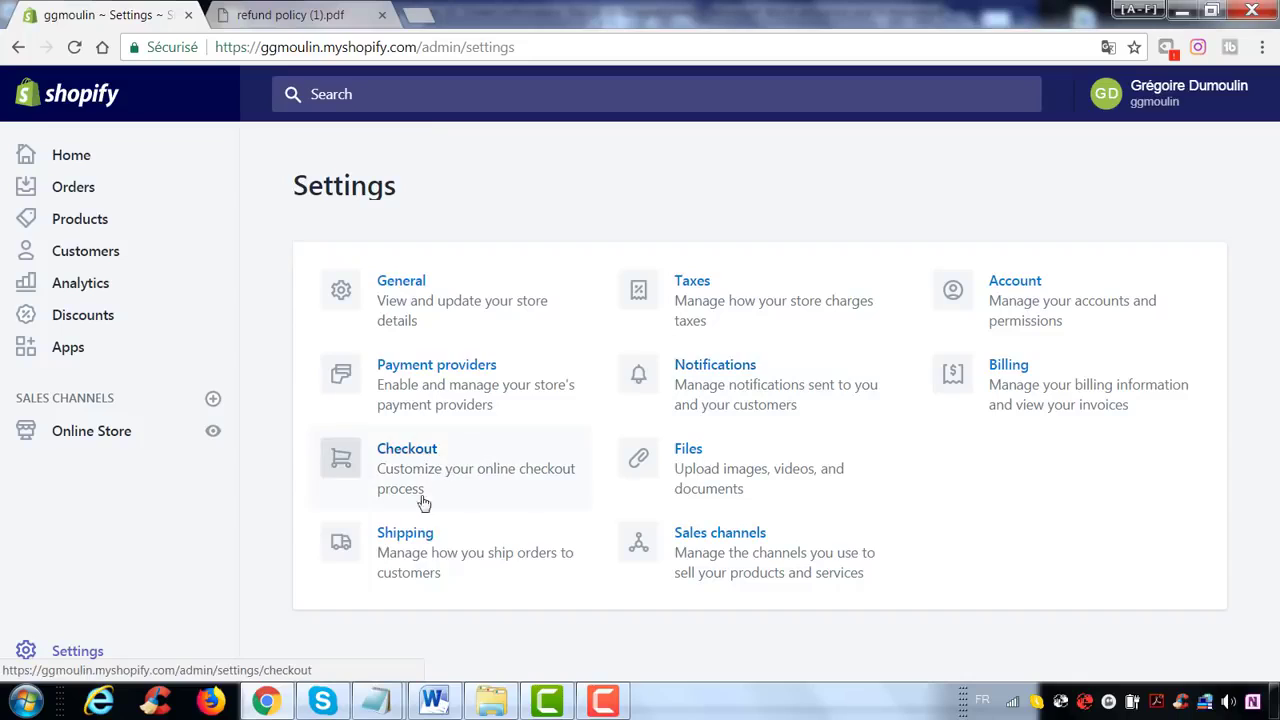
pyautogui.click(428, 557)
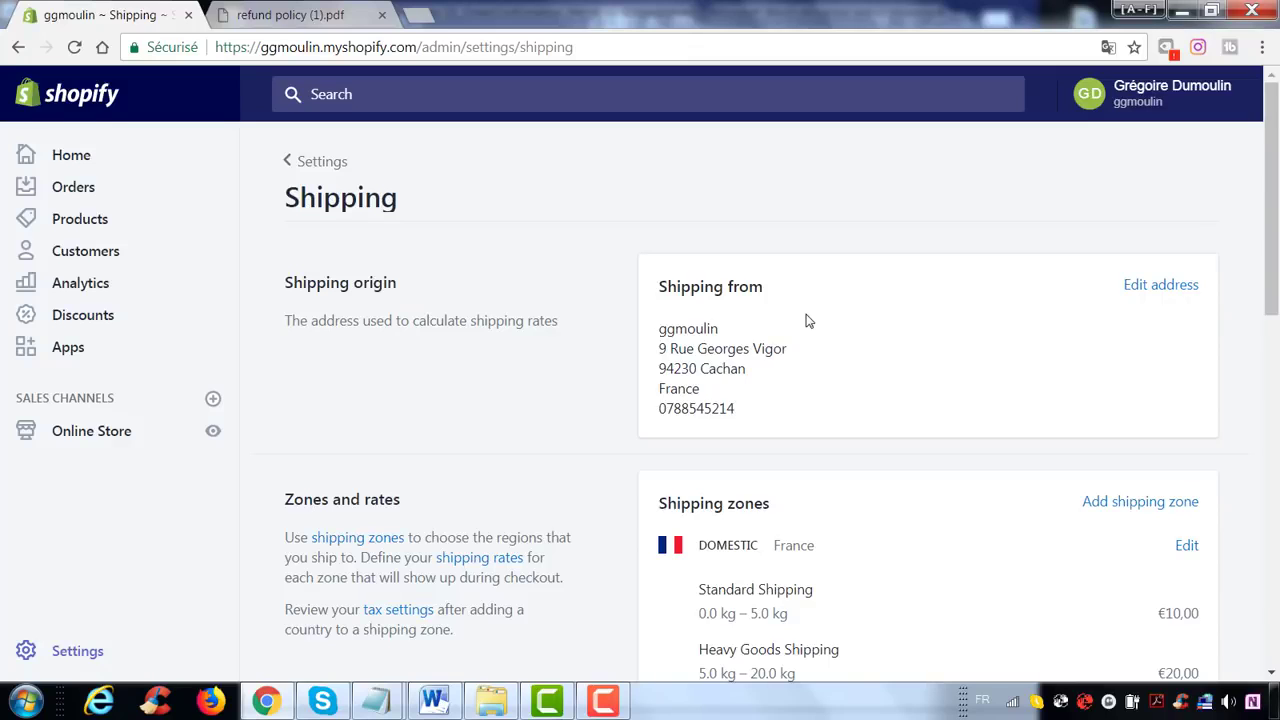
# - Review the domestic and rest-of-world rates under Shipping zones and start adding a new shipping zone
pyautogui.scroll(-3, 808, 320)
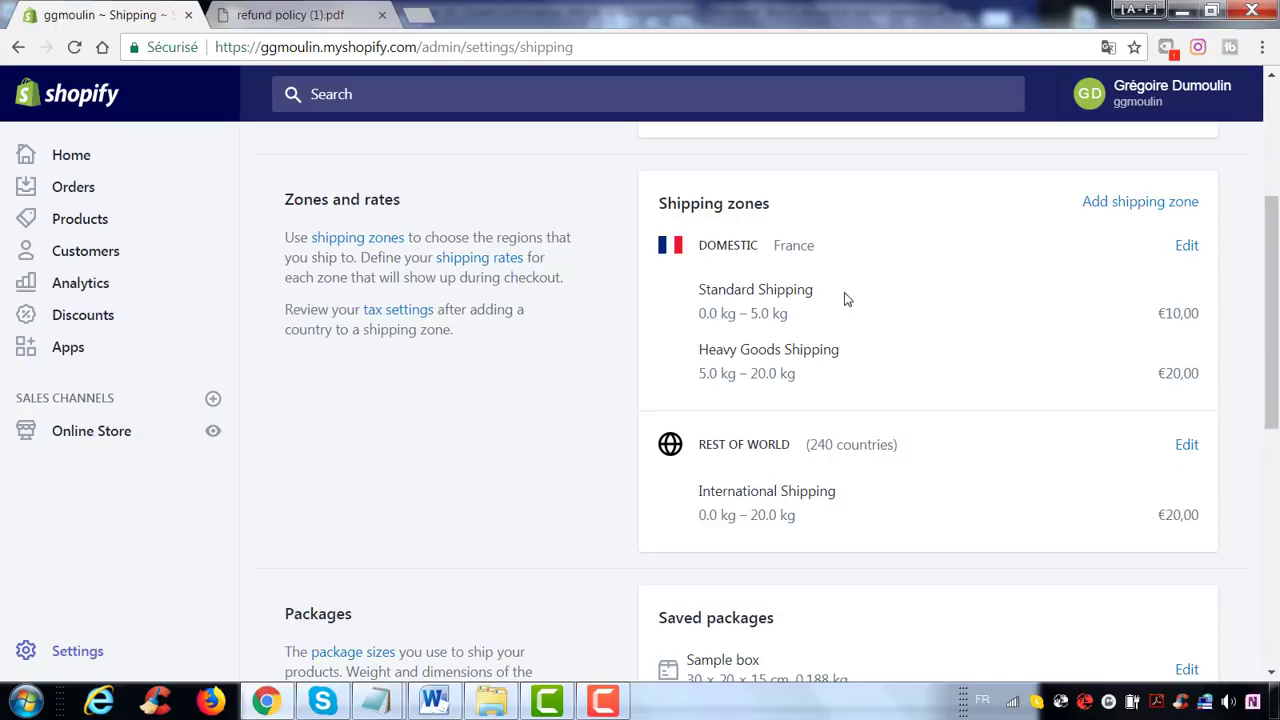
pyautogui.moveTo(688, 289); pyautogui.dragTo(847, 291)
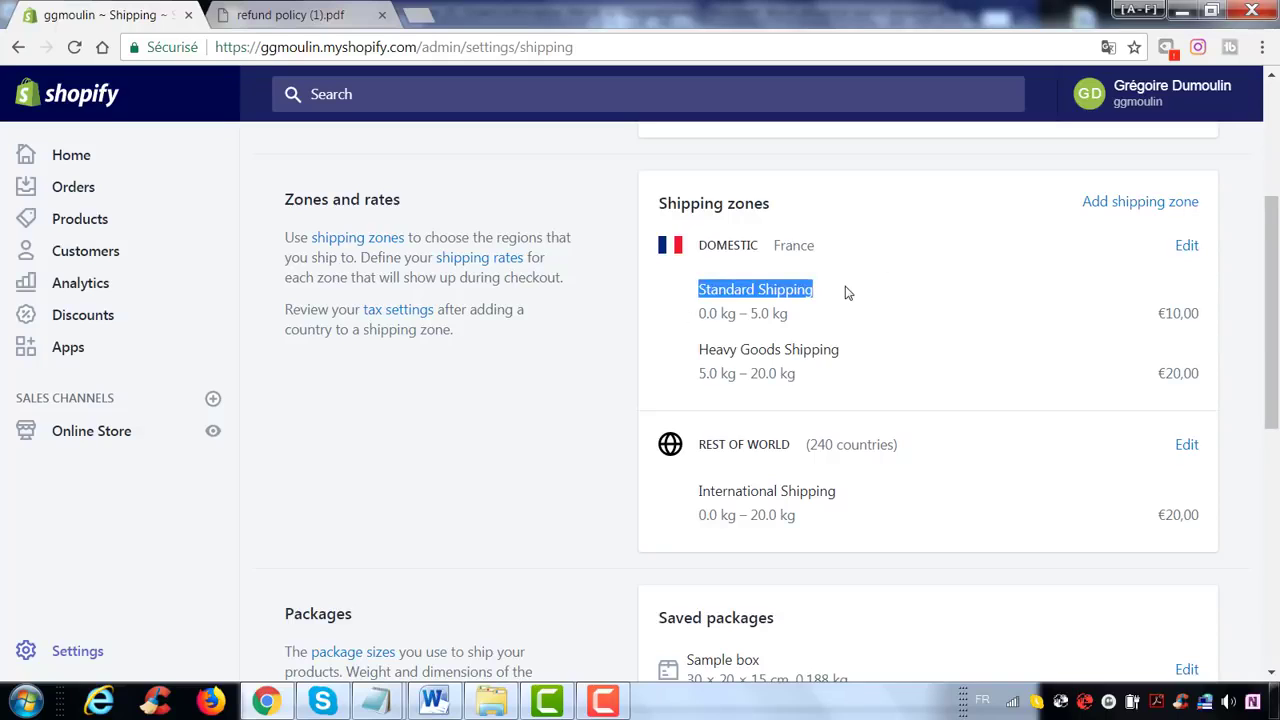
pyautogui.click(690, 323)
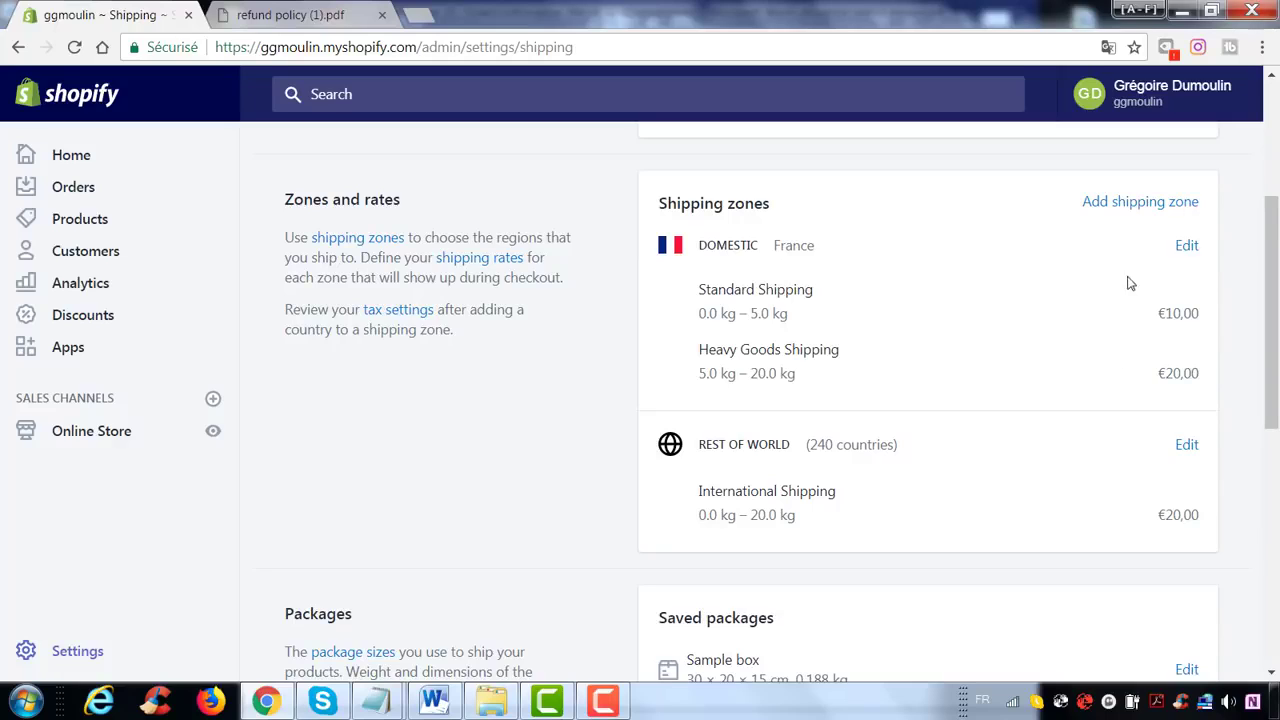
pyautogui.click(1110, 207)
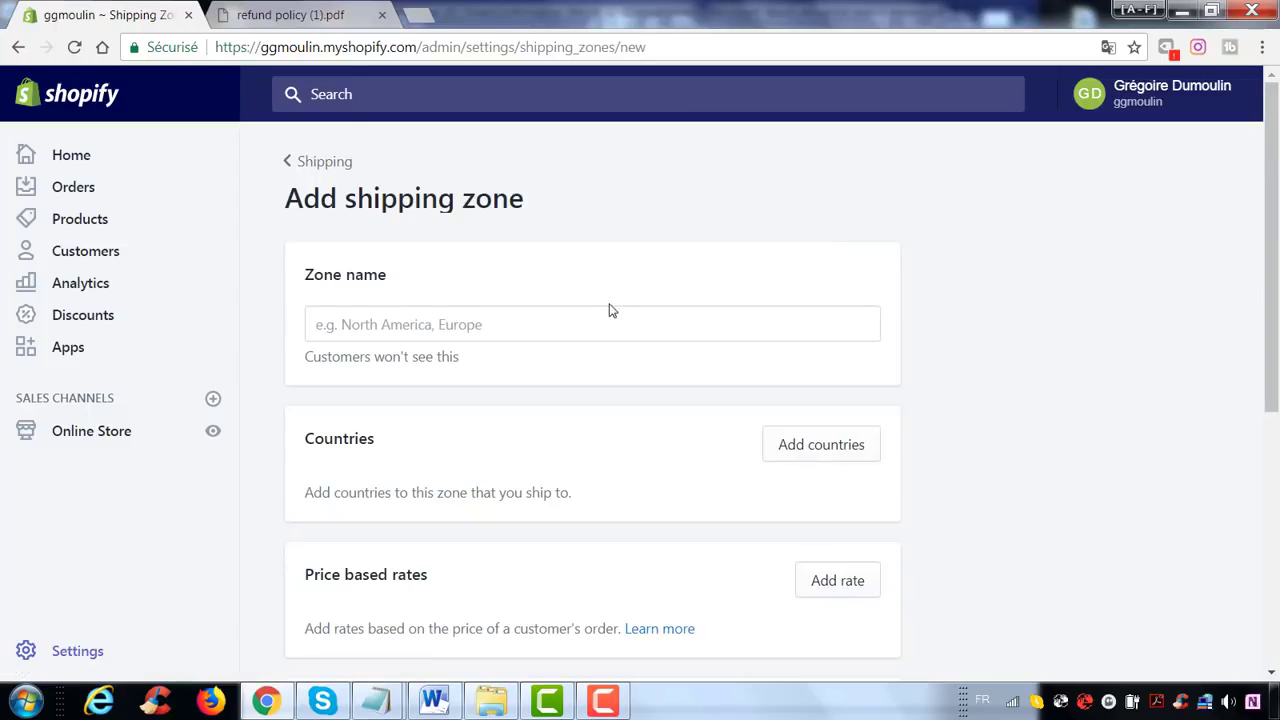
# - Enter Belgium's French name as the new shipping zone's name and apply the suggested spelling correction
pyautogui.scroll(-1, 600, 308)
pyautogui.click(447, 216)
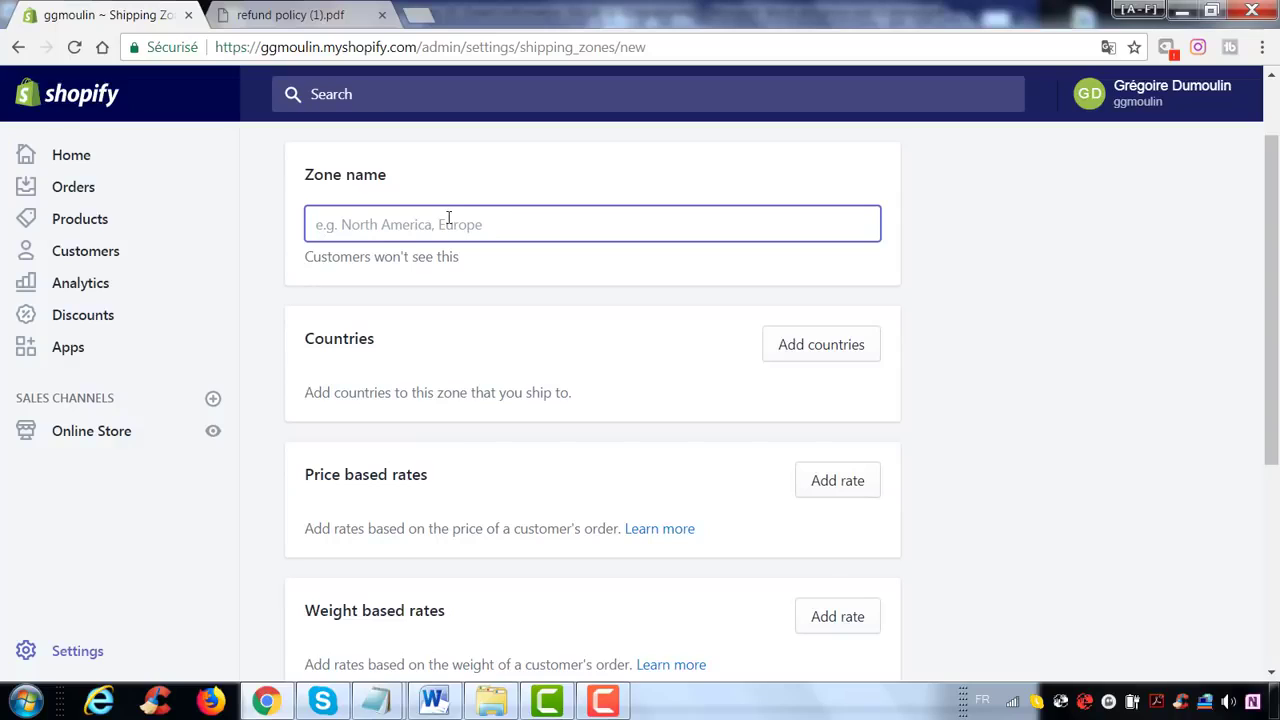
pyautogui.write('be')
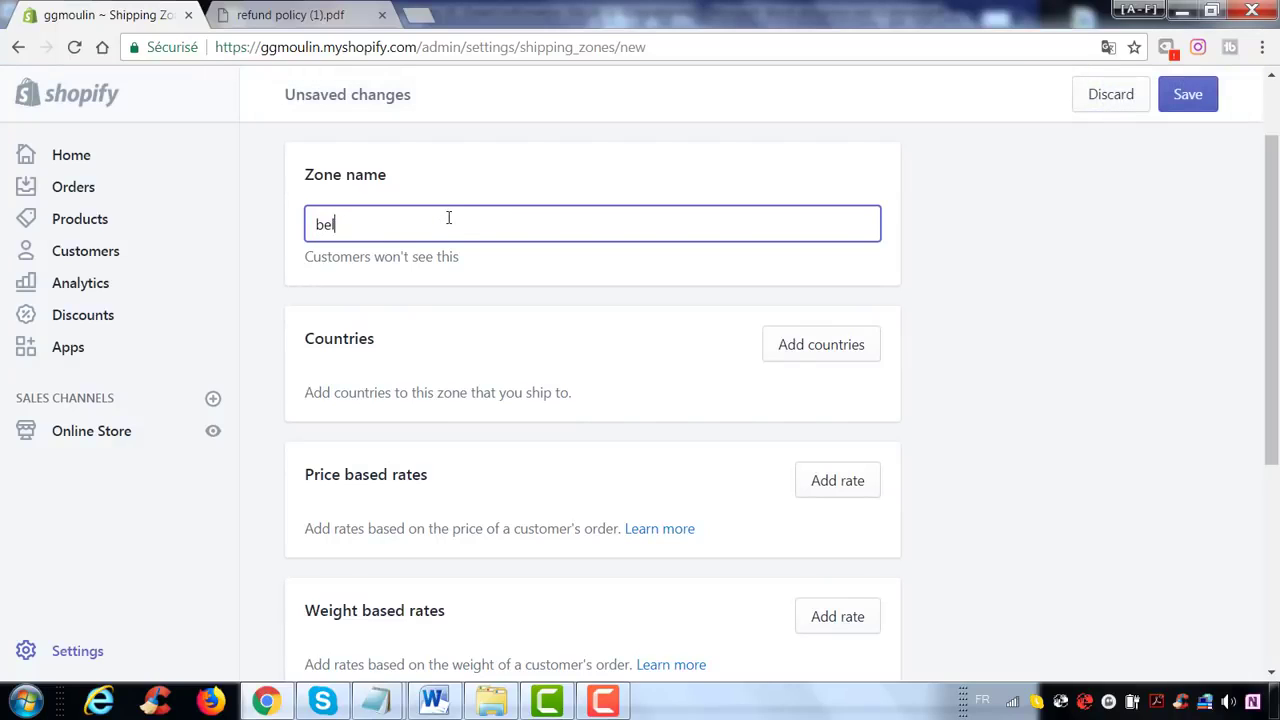
pyautogui.write('lgiug==')
pyautogui.press('BackSpace')
pyautogui.press('BackSpace')
pyautogui.press('BackSpace')
pyautogui.write('ue')
pyautogui.rightClick(362, 226)
pyautogui.click(385, 243)
# - Search the country list for "bel" and add Belgium to the shipping zone
pyautogui.scroll(-2, 603, 314)
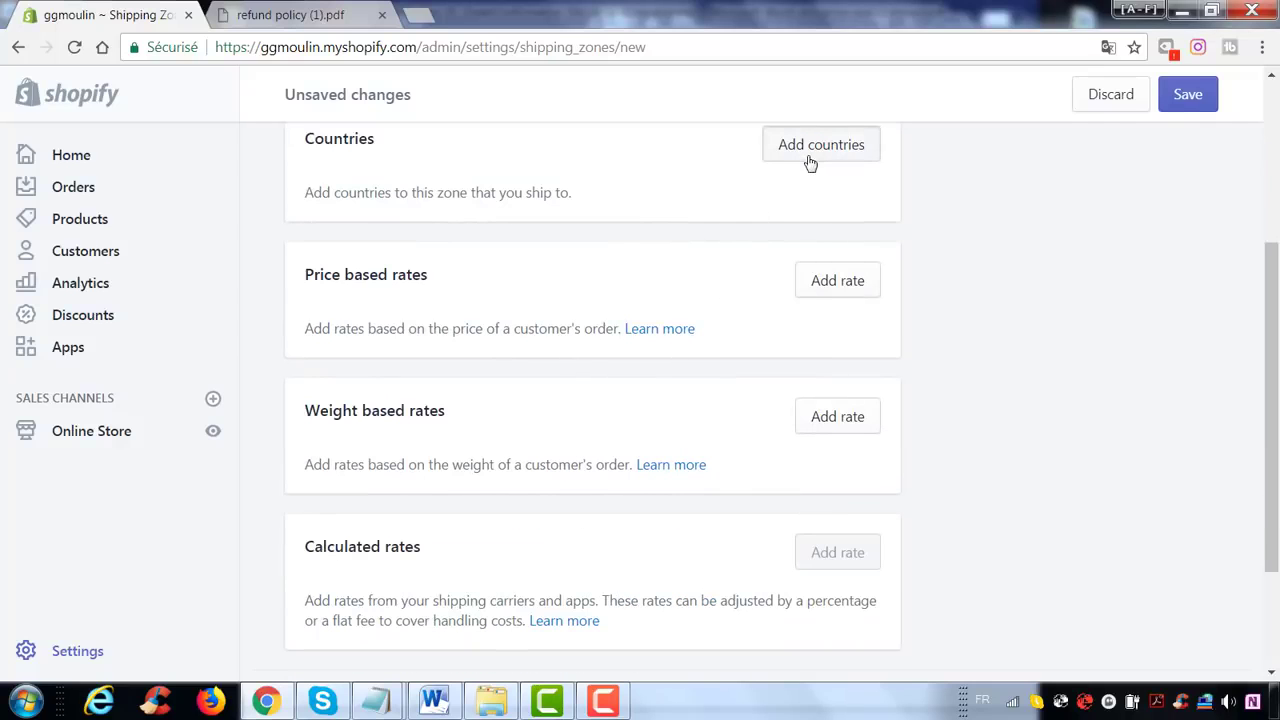
pyautogui.click(810, 163)
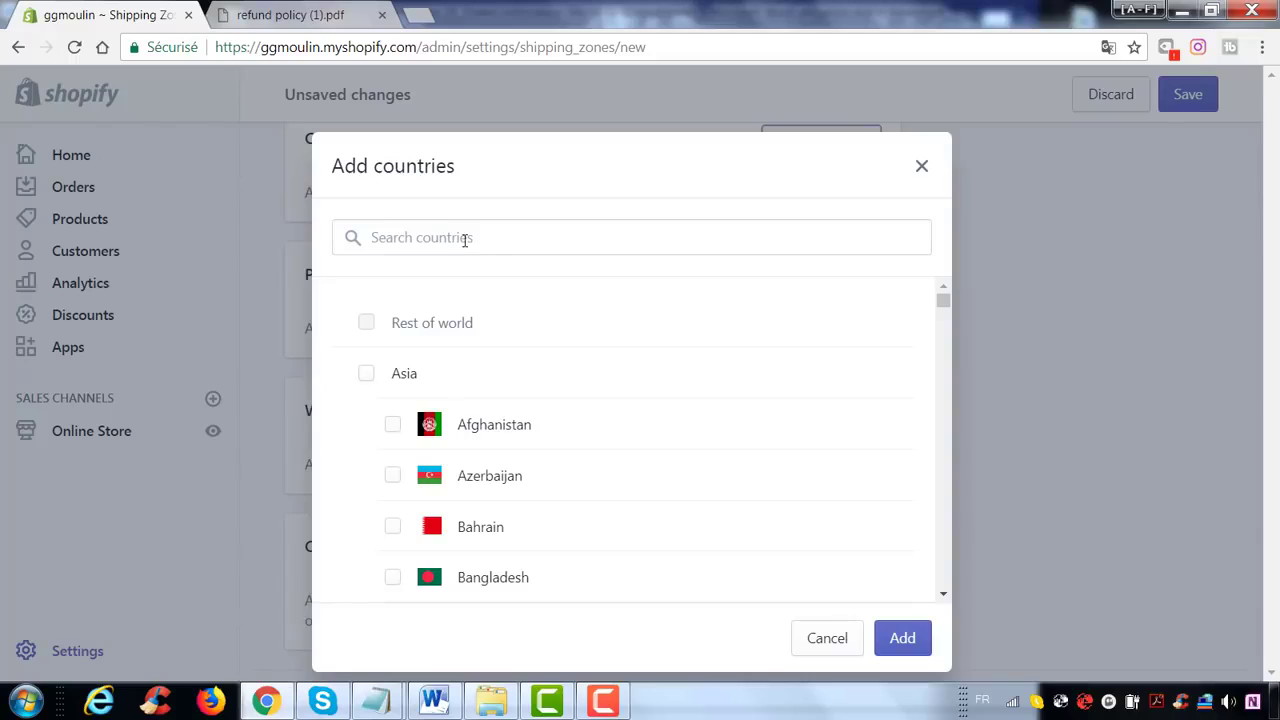
pyautogui.click(464, 239)
pyautogui.write('bel')
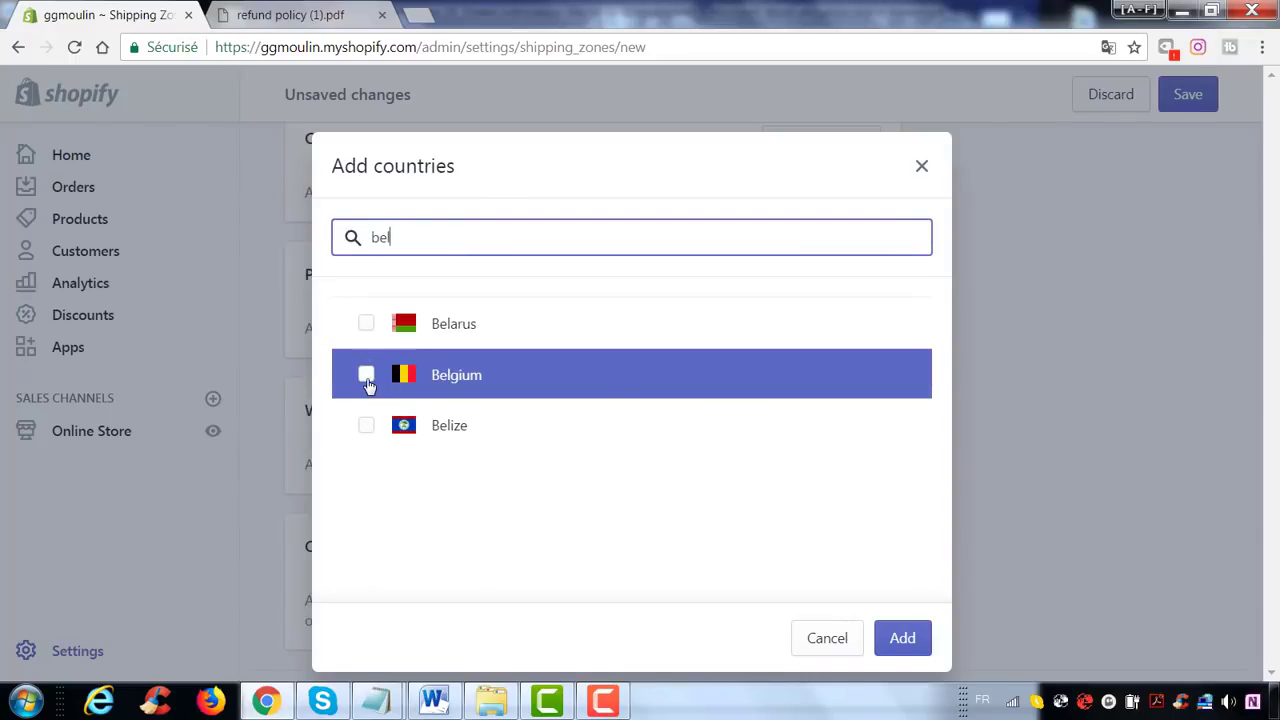
pyautogui.click(367, 376)
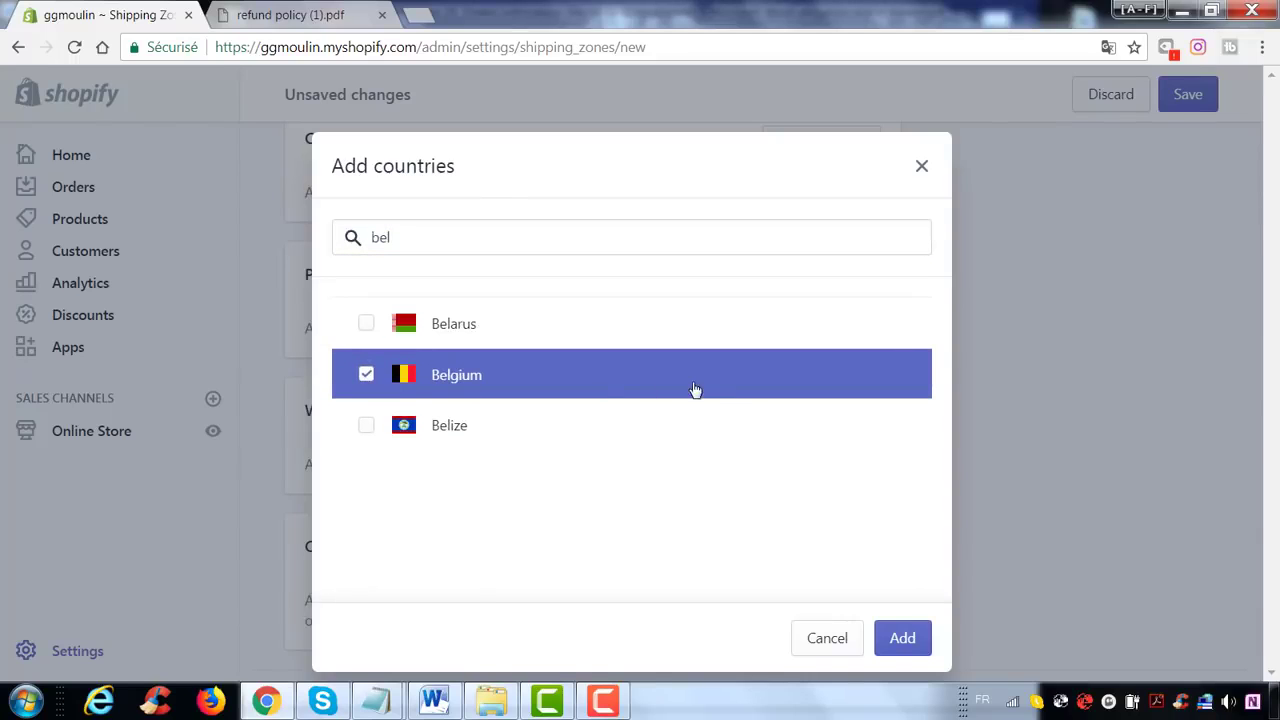
pyautogui.click(895, 648)
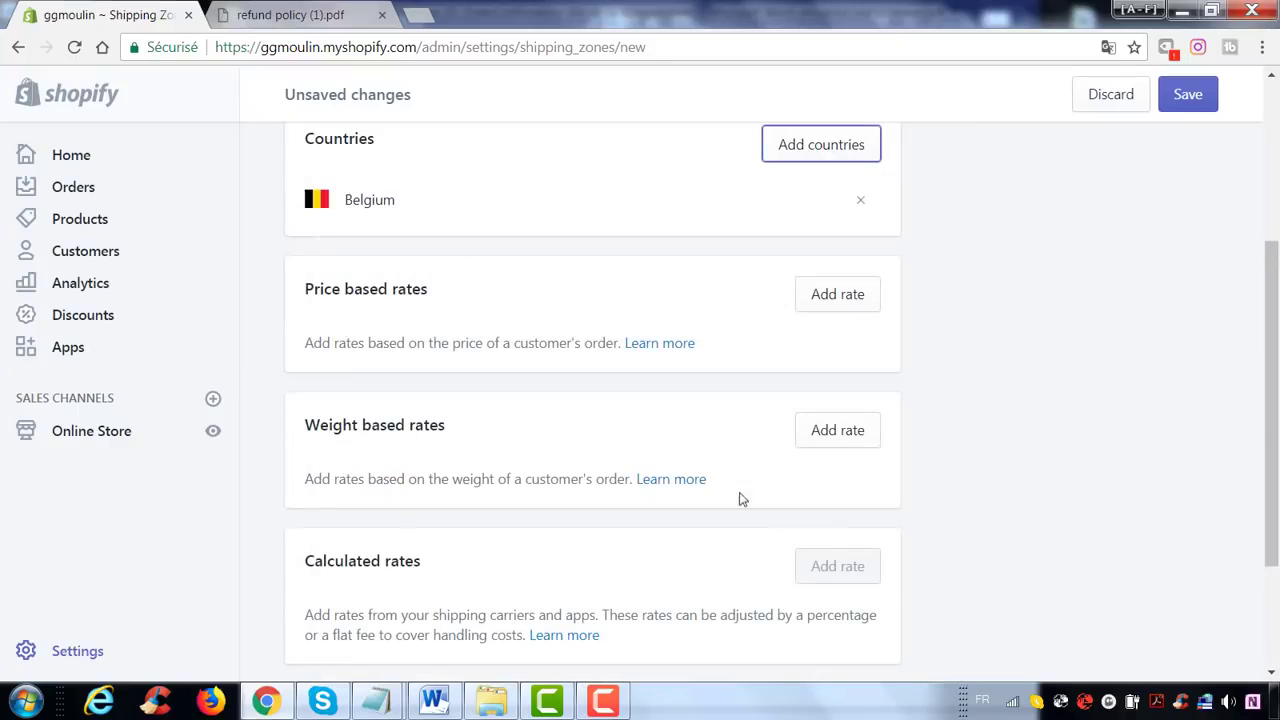
# - Add a price based rate named "livraison gratuite" with the free shipping rate option enabled
pyautogui.click(838, 295)
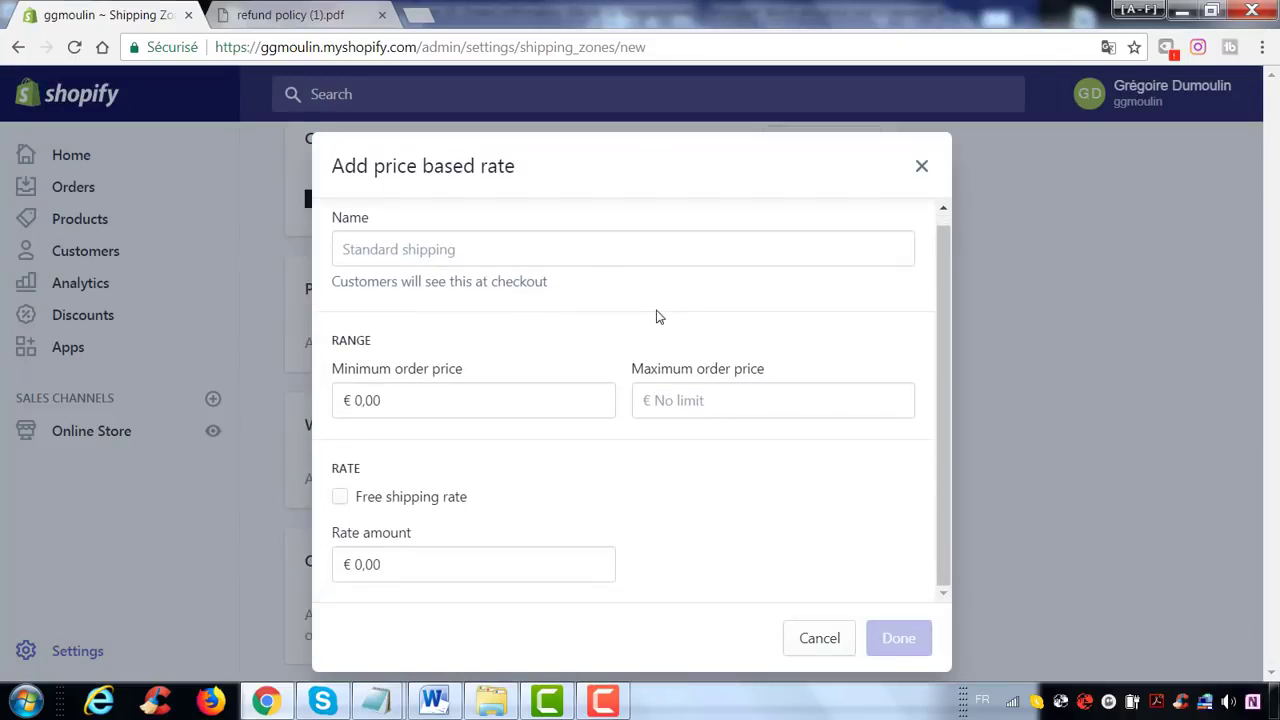
pyautogui.click(550, 248)
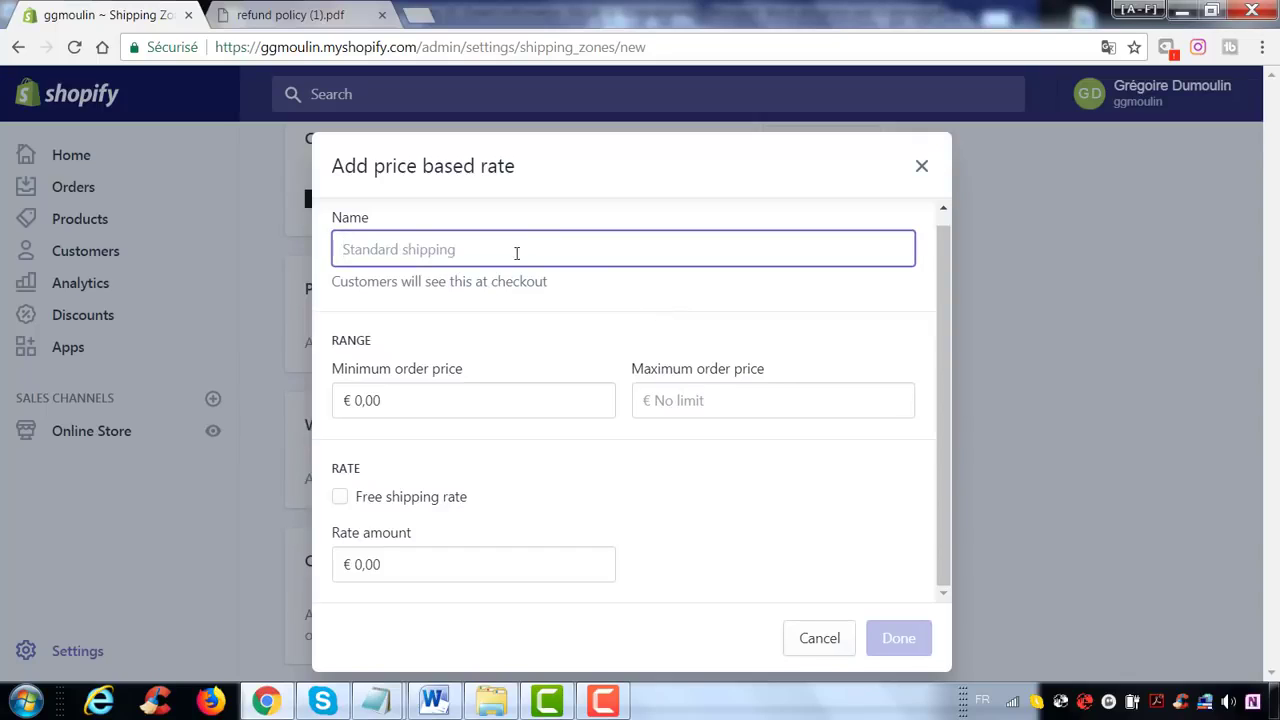
pyautogui.write('I')
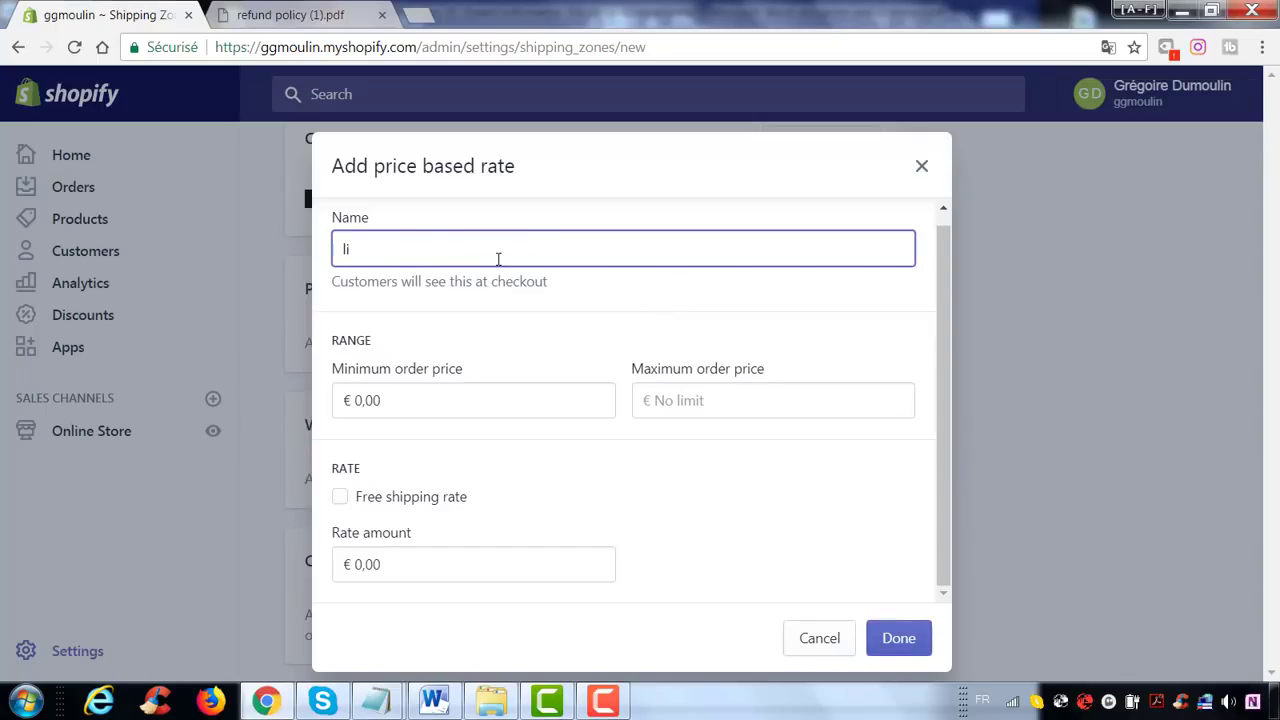
pyautogui.write('ivraison gratuite')
pyautogui.click(343, 503)
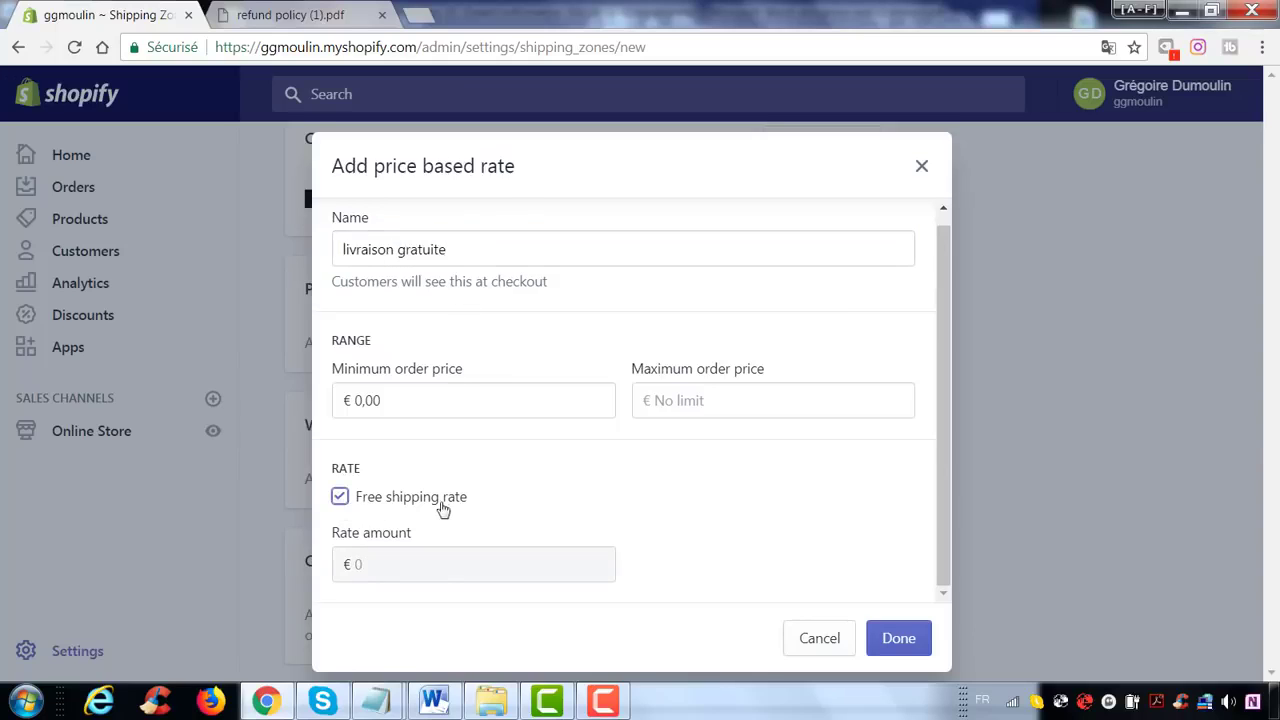
pyautogui.click(906, 652)
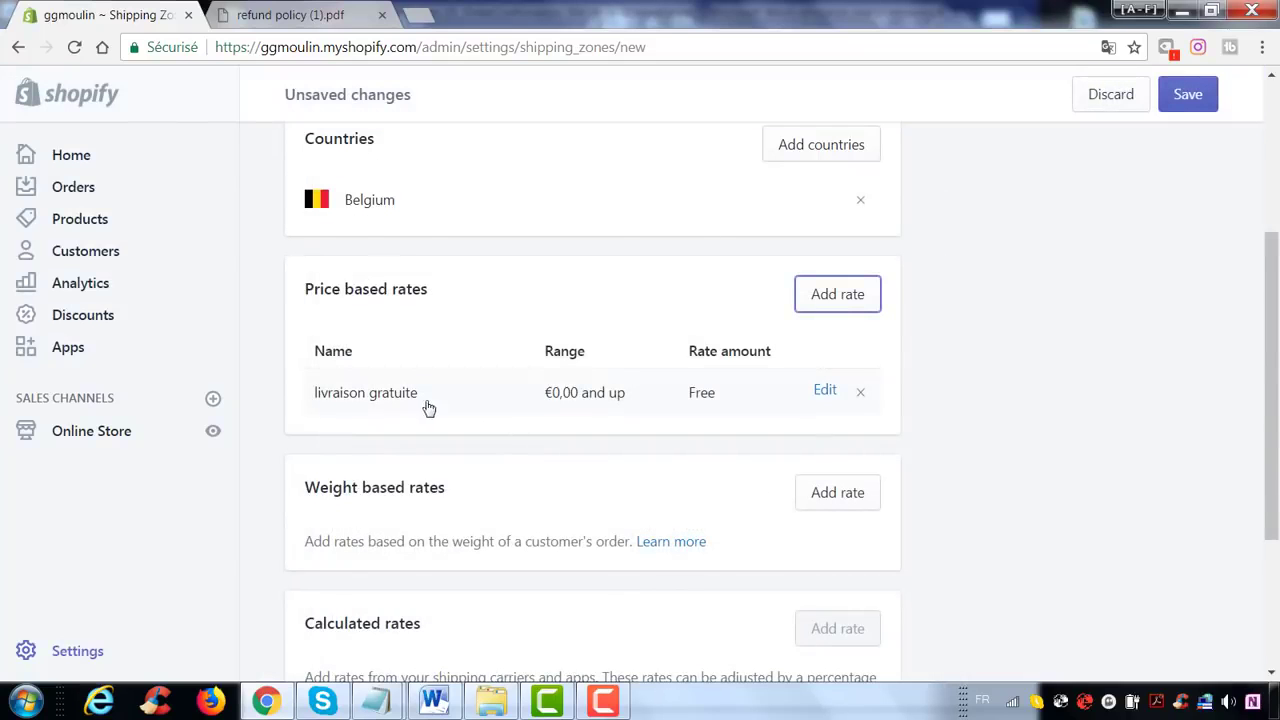
pyautogui.click(837, 498)
pyautogui.scroll(-1, 610, 416)
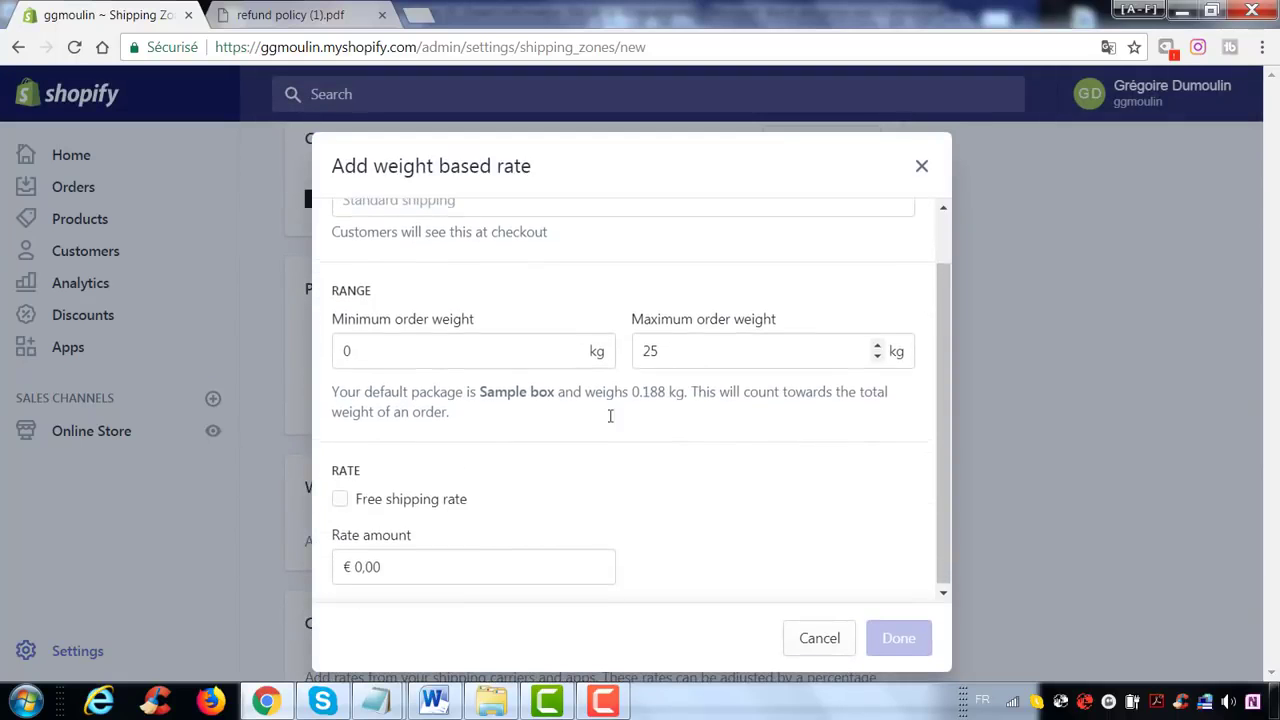
pyautogui.scroll(1, 600, 410)
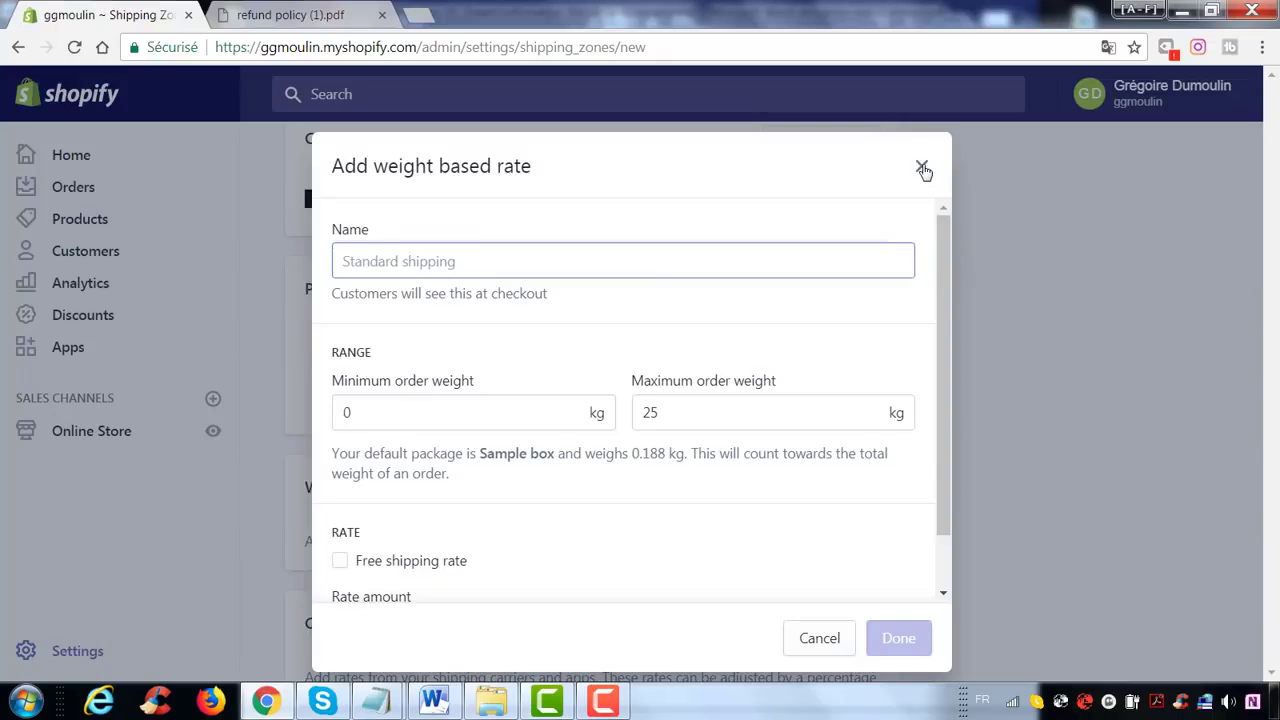
pyautogui.click(922, 170)
# - Delete the "livraison gratuite" rate from the zone's price based rates
pyautogui.click(862, 391)
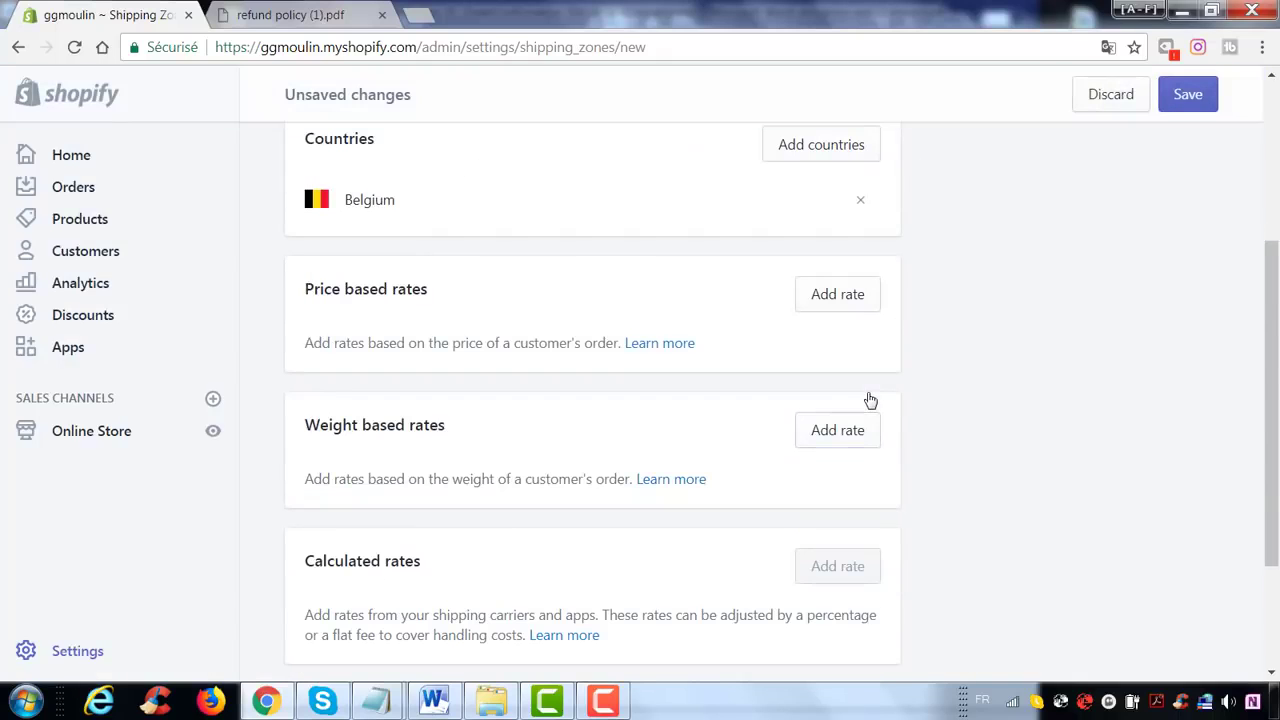
pyautogui.scroll(-2, 860, 380)
pyautogui.scroll(1, 700, 230)
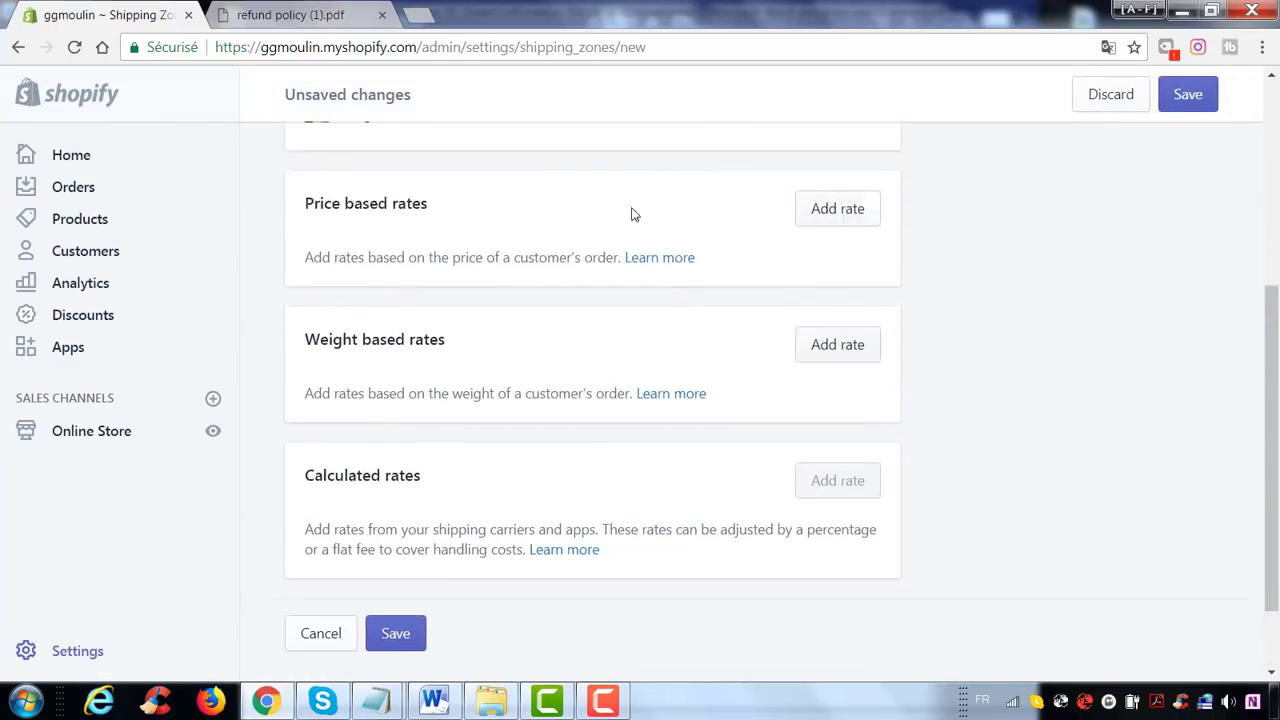
pyautogui.scroll(1, 631, 214)
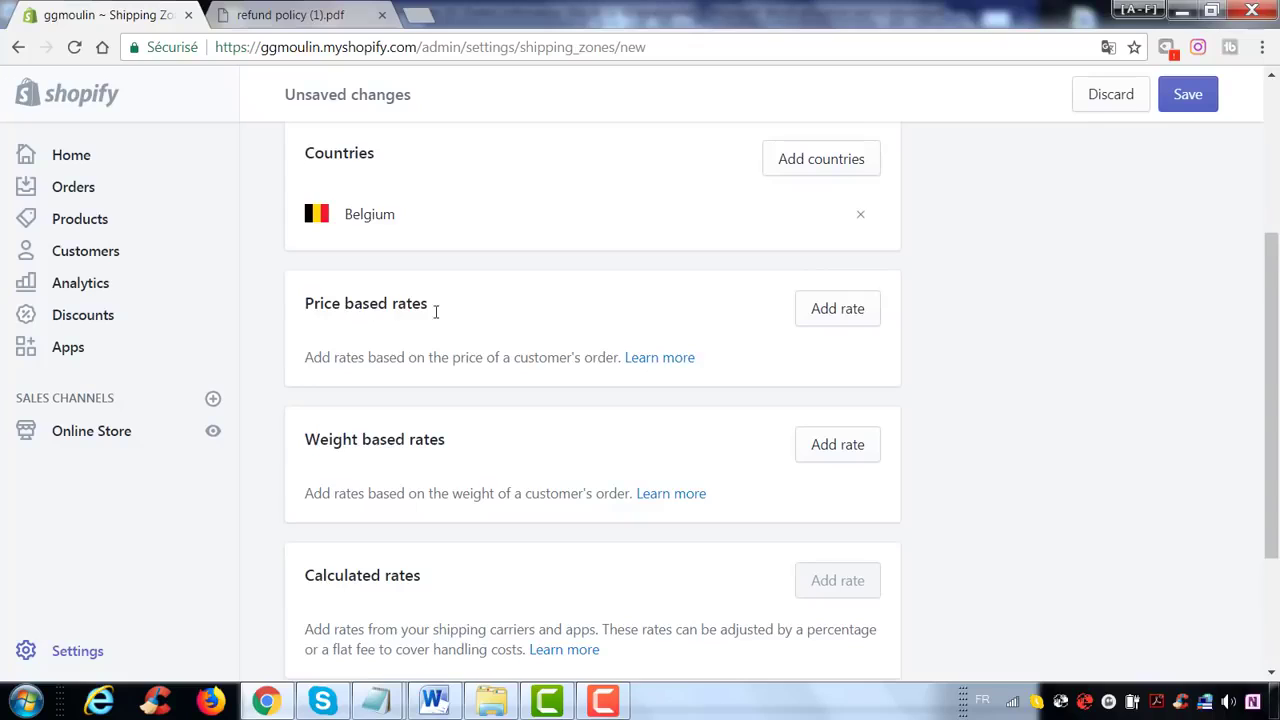
# - Start a weight based rate for the Belgium zone and name it "livraison gratuite"
pyautogui.click(832, 450)
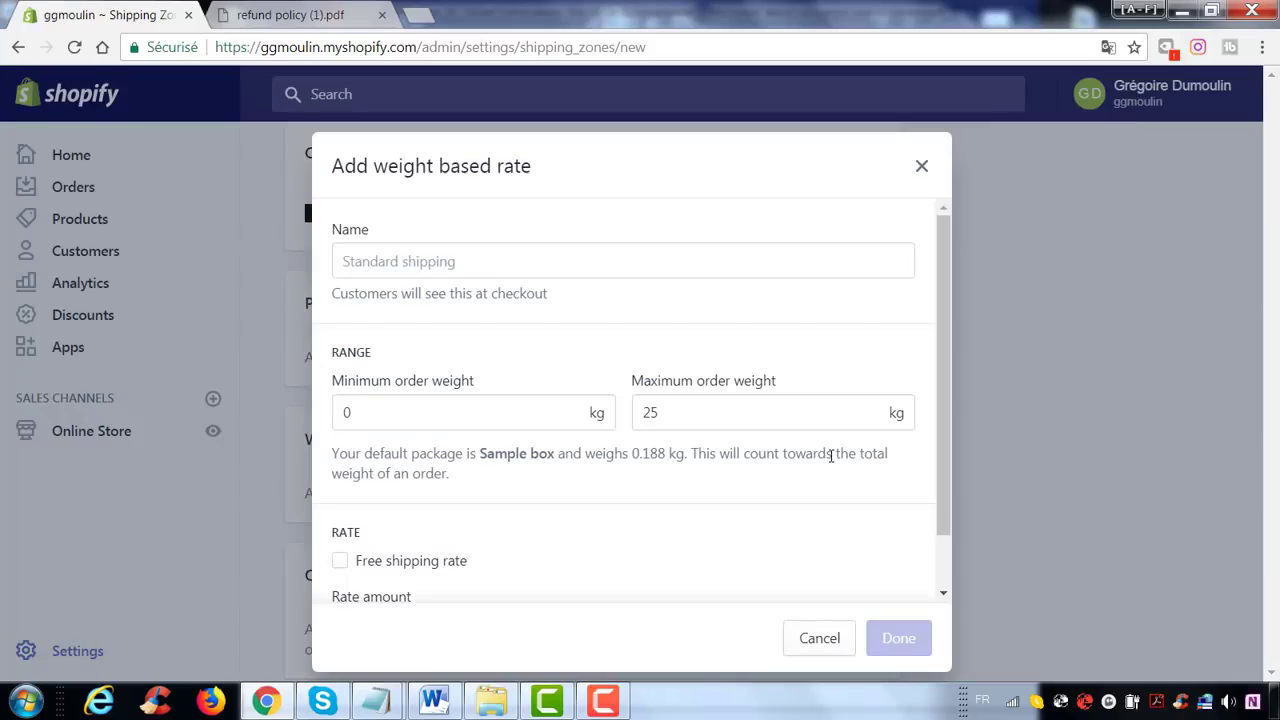
pyautogui.click(389, 263)
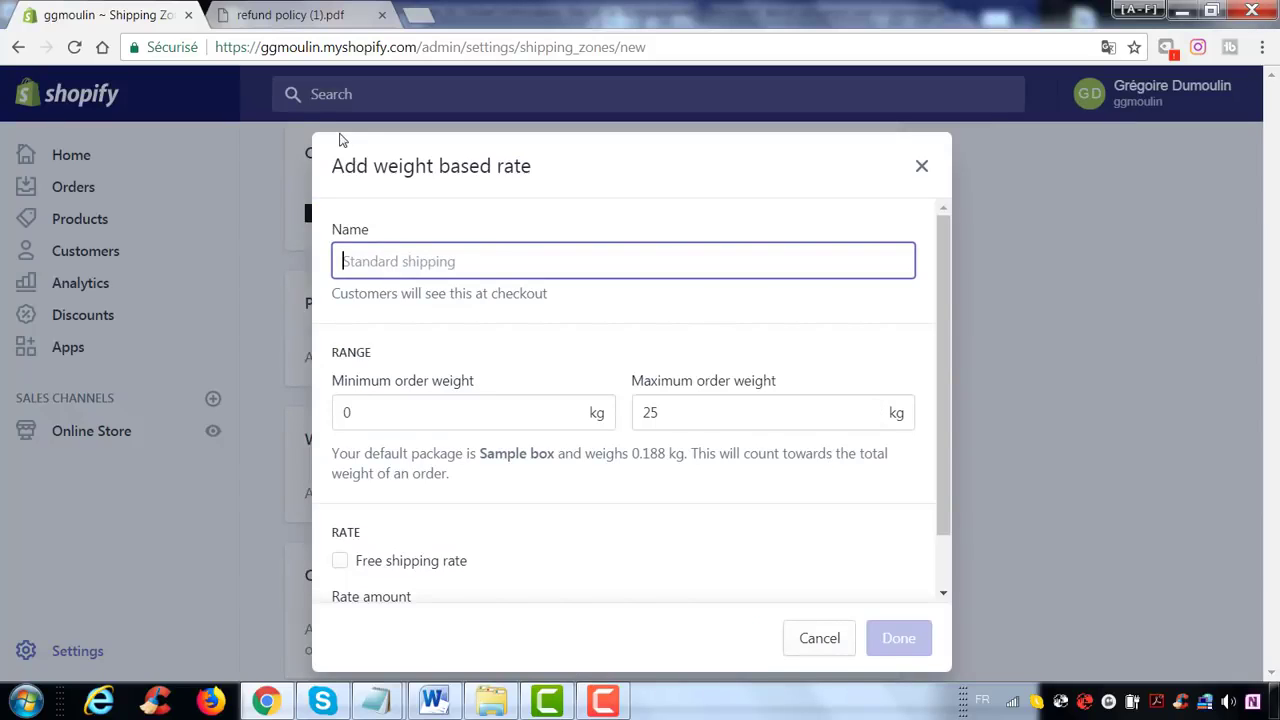
pyautogui.write('livraison ')
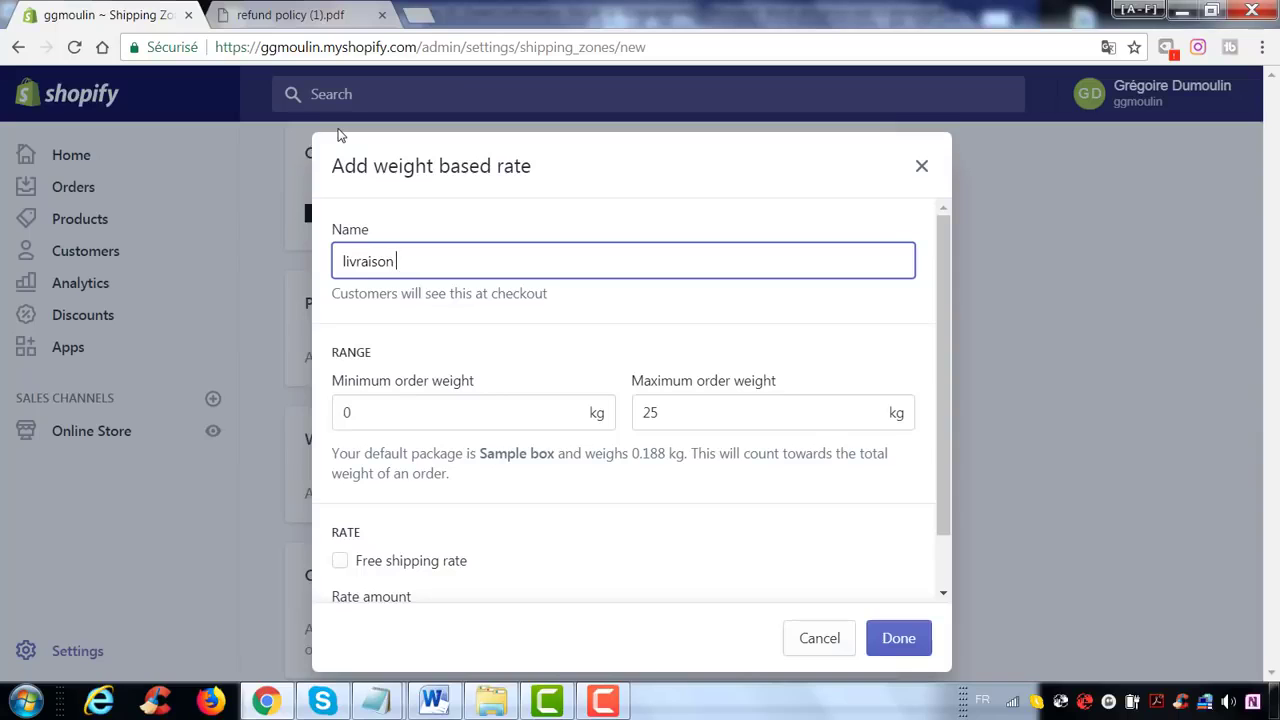
pyautogui.write('gratuite')
# - Set the rate's maximum order weight to 1 kg, make it a free shipping rate and add it to the zone
pyautogui.scroll(-1, 763, 363)
pyautogui.click(634, 349)
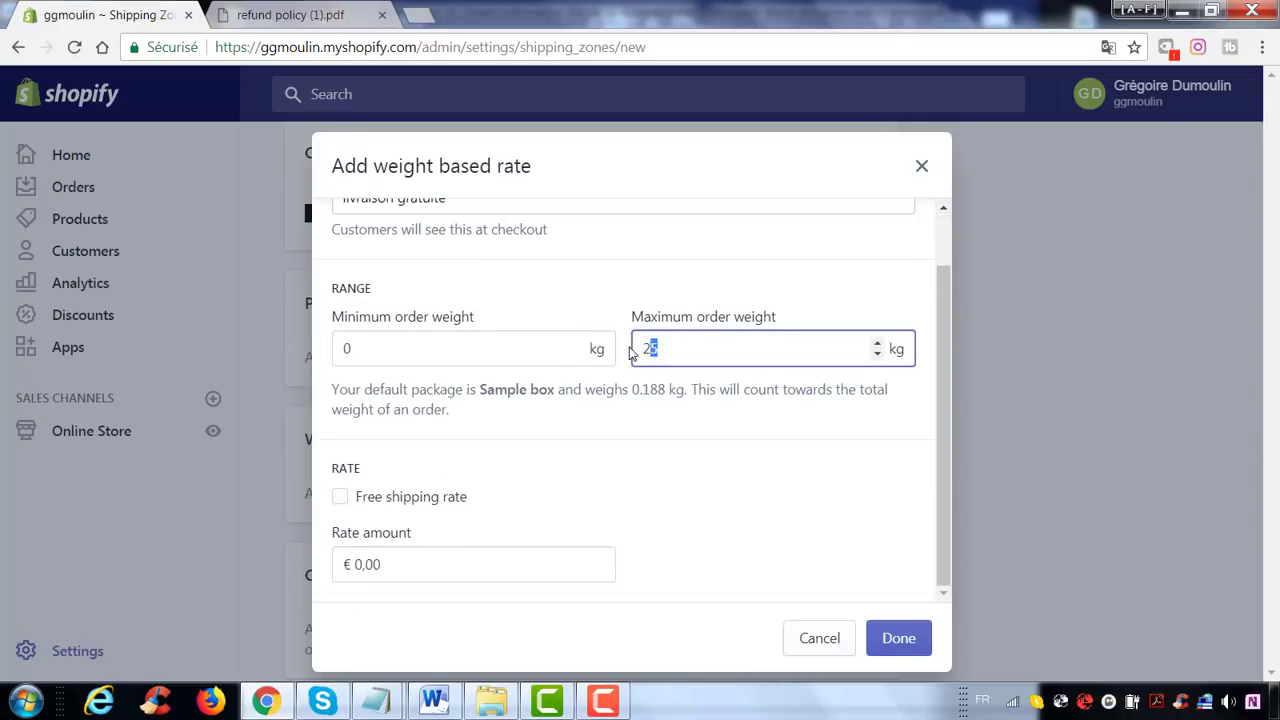
pyautogui.doubleClick(640, 350)
pyautogui.press('BackSpace')
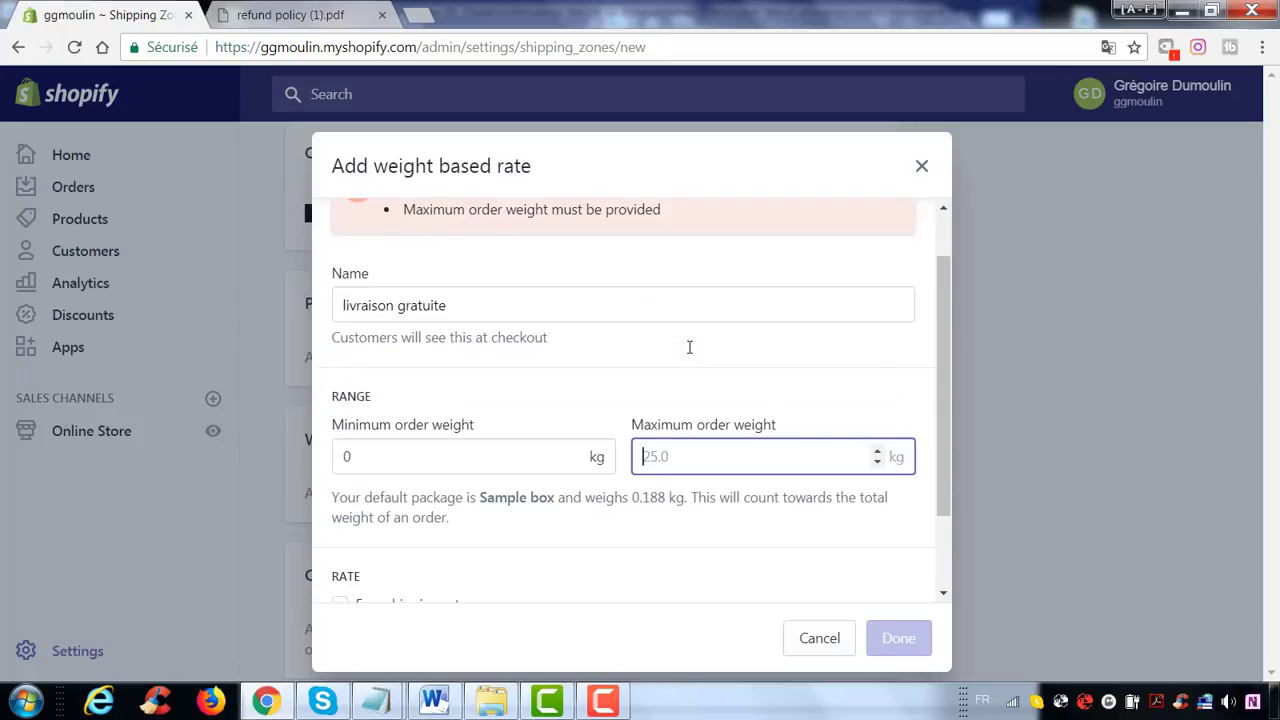
pyautogui.write('1')
pyautogui.click(702, 443)
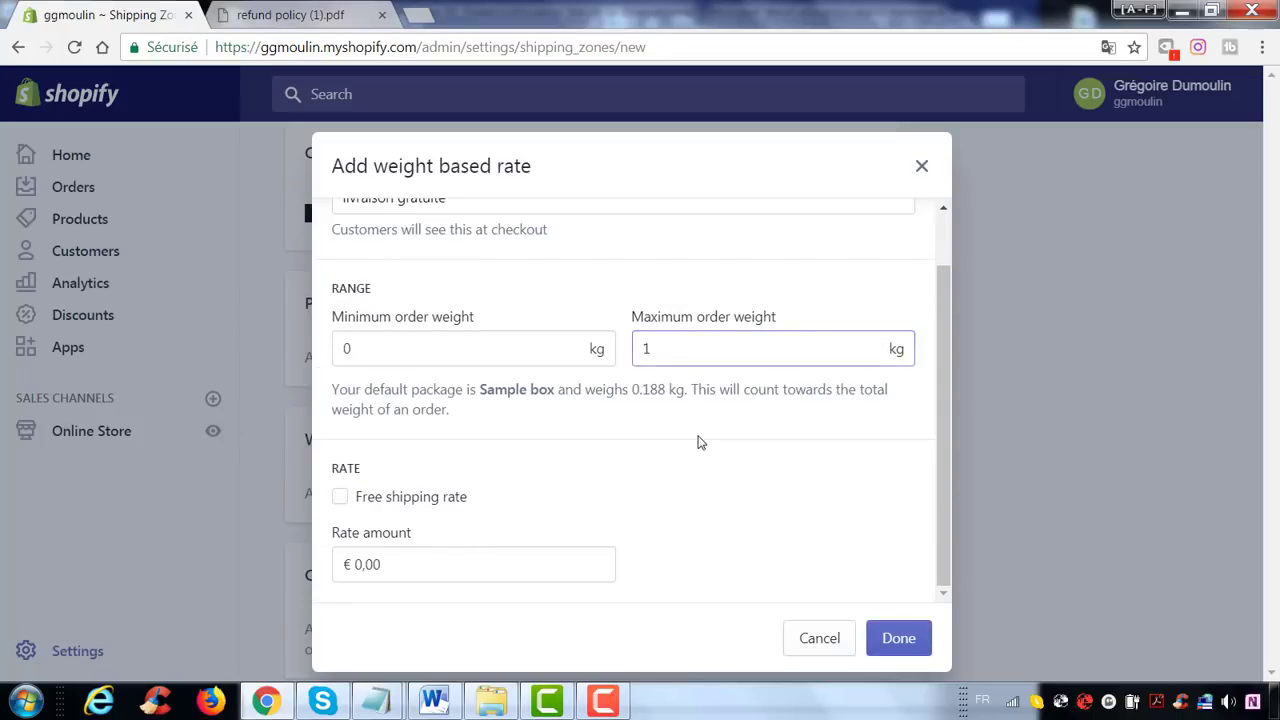
pyautogui.click(341, 499)
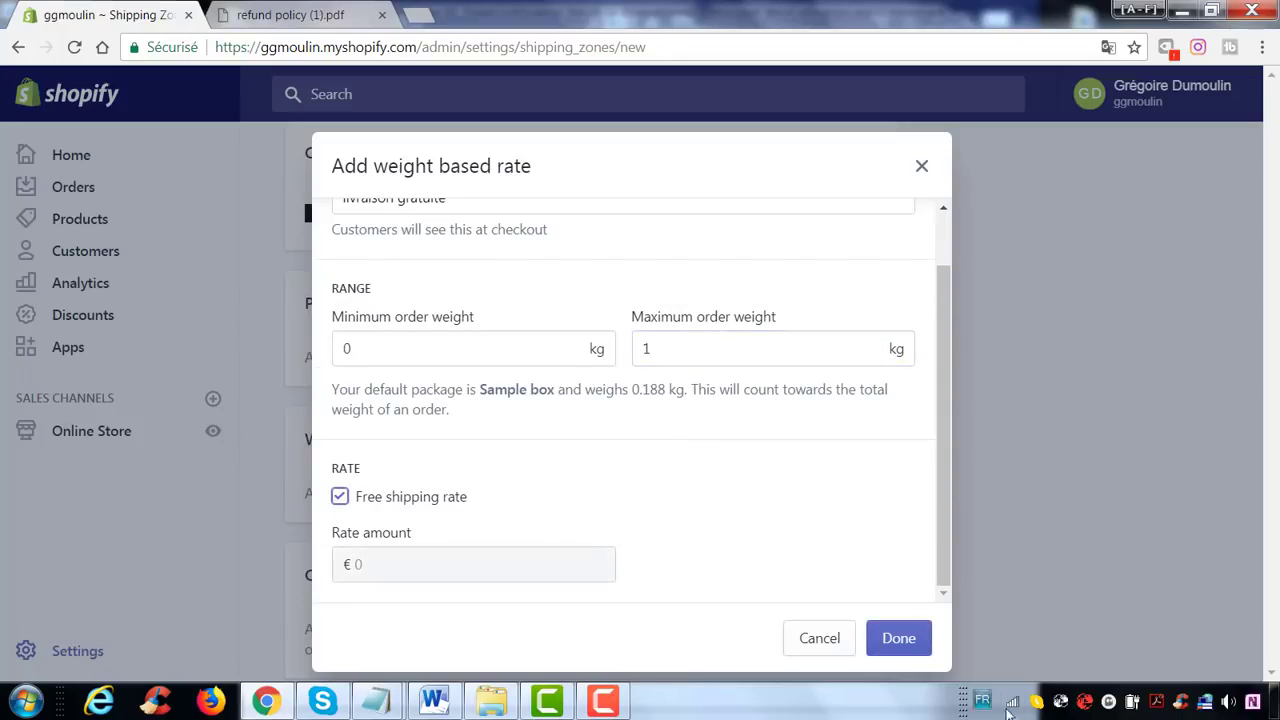
pyautogui.click(901, 640)
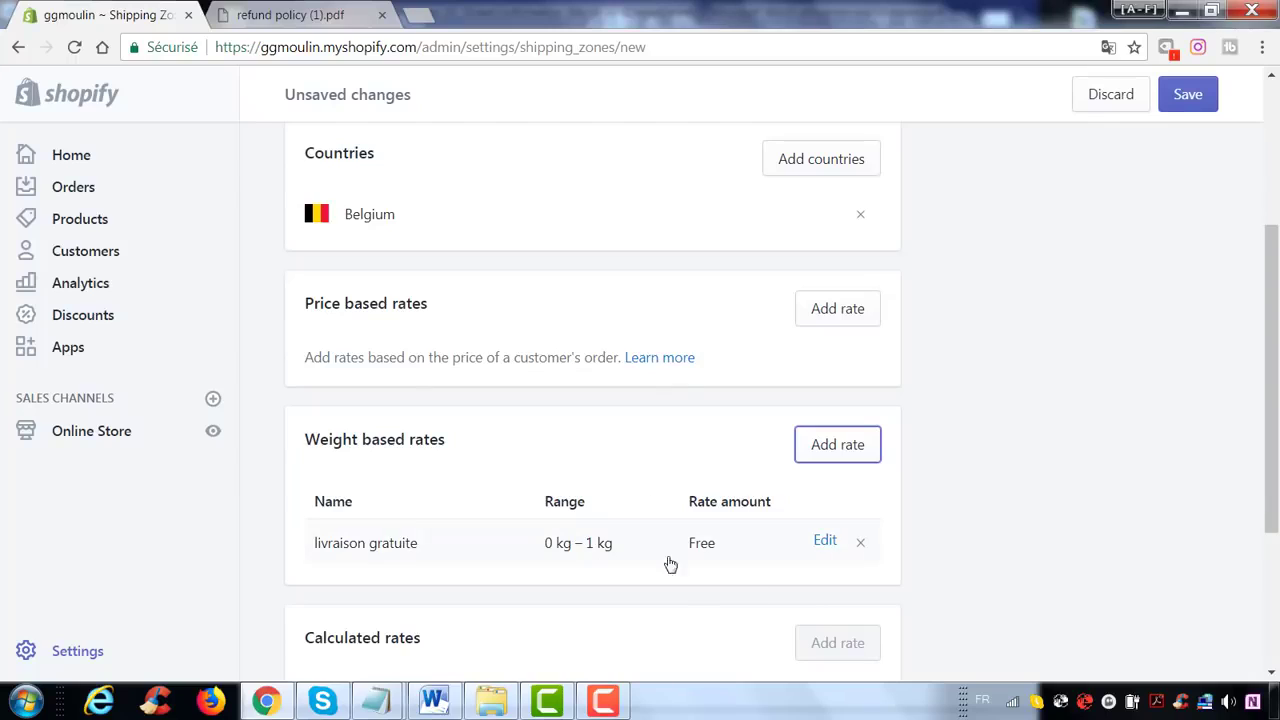
# - Start a second weight based rate and name it "Livraison et assurance"
pyautogui.click(853, 455)
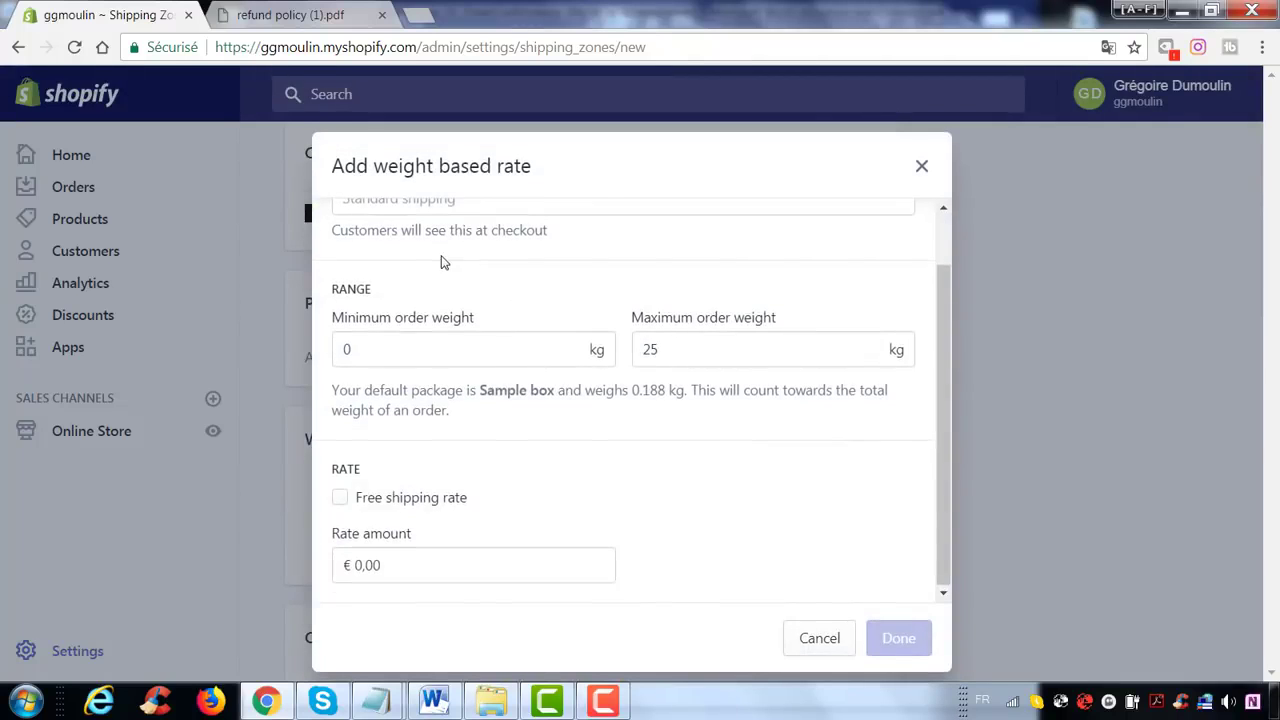
pyautogui.scroll(1, 443, 260)
pyautogui.click(436, 272)
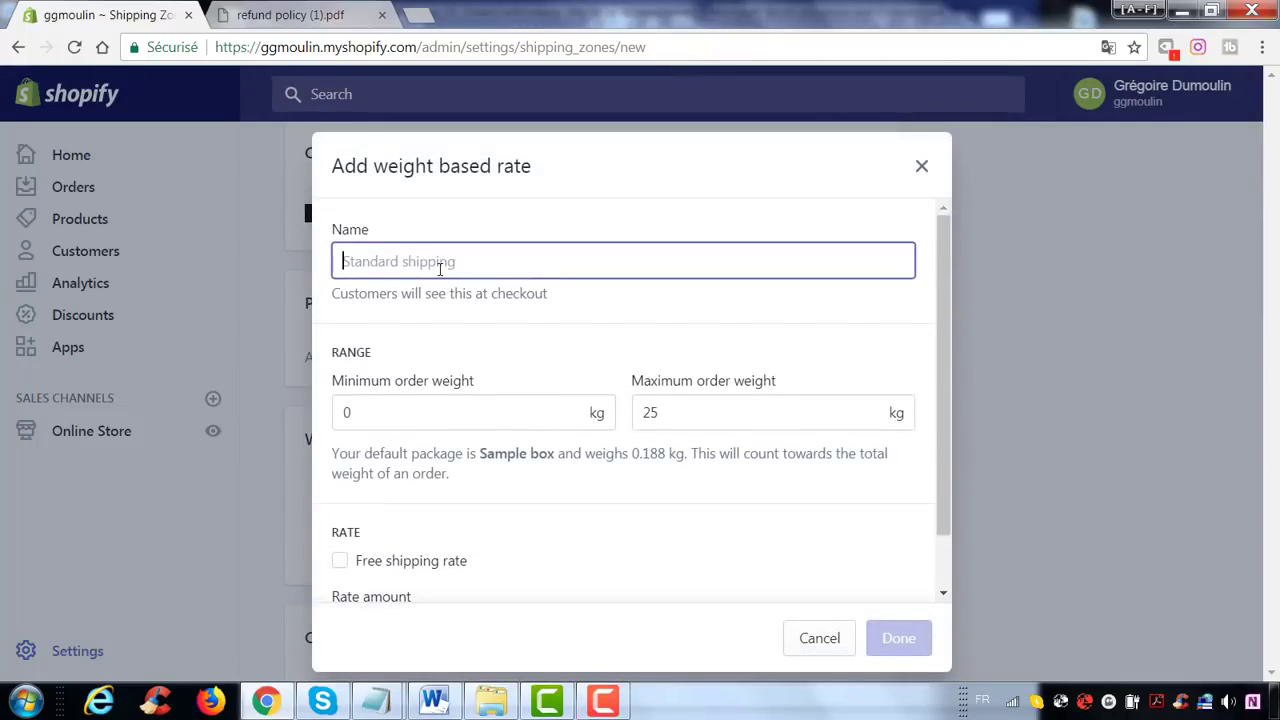
pyautogui.write('Livra')
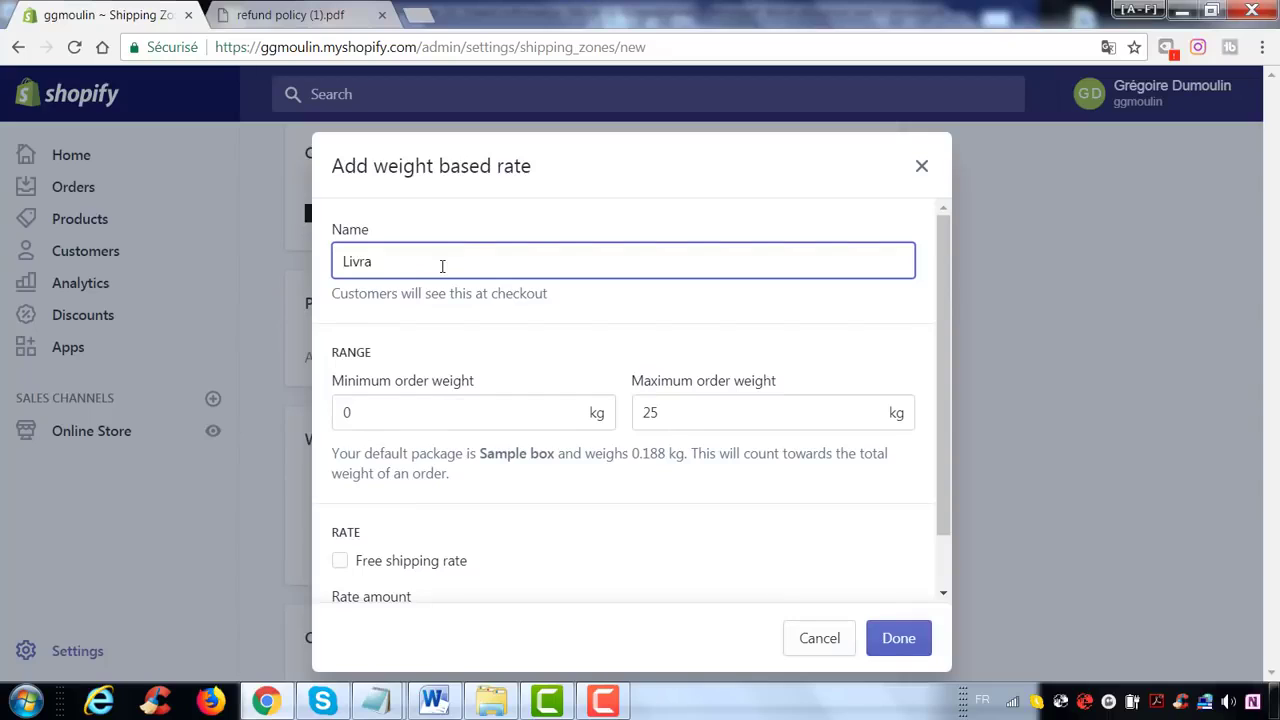
pyautogui.write('ison')
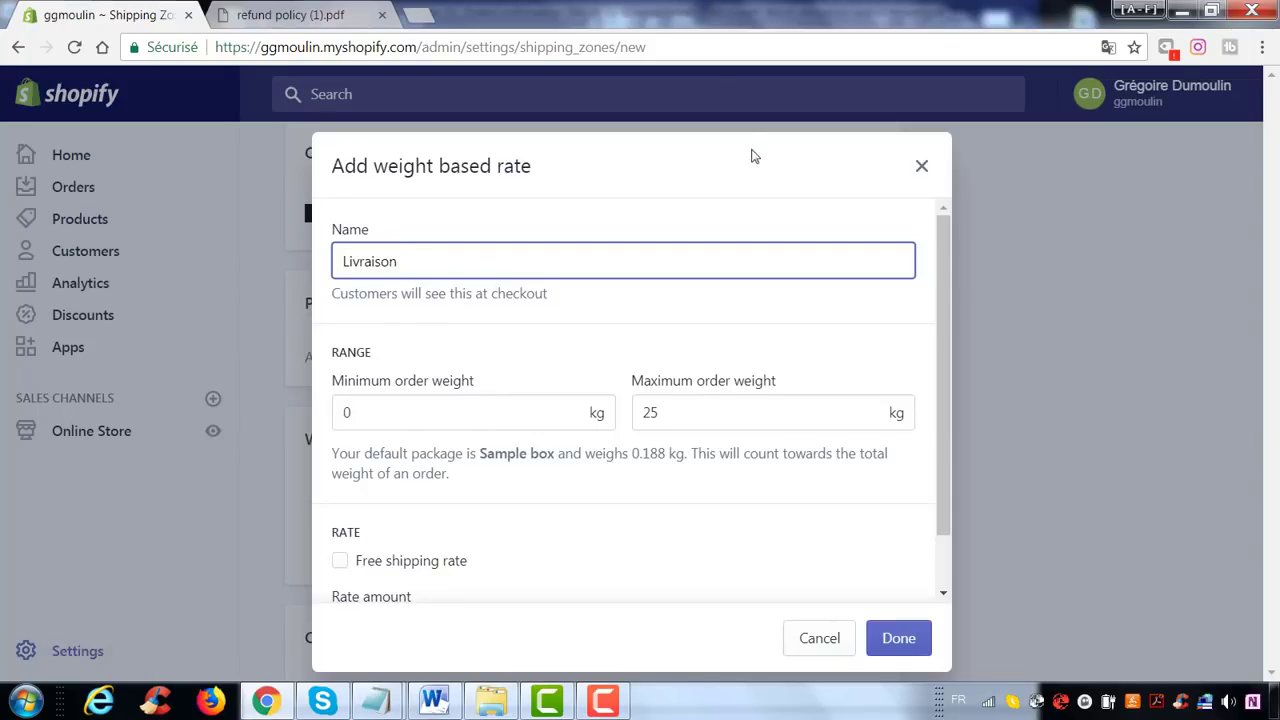
pyautogui.write('assurance')
# - Set the rate's order weight range to 1–5 kg and its amount to €9.99, and add it to the zone
pyautogui.scroll(-1, 522, 342)
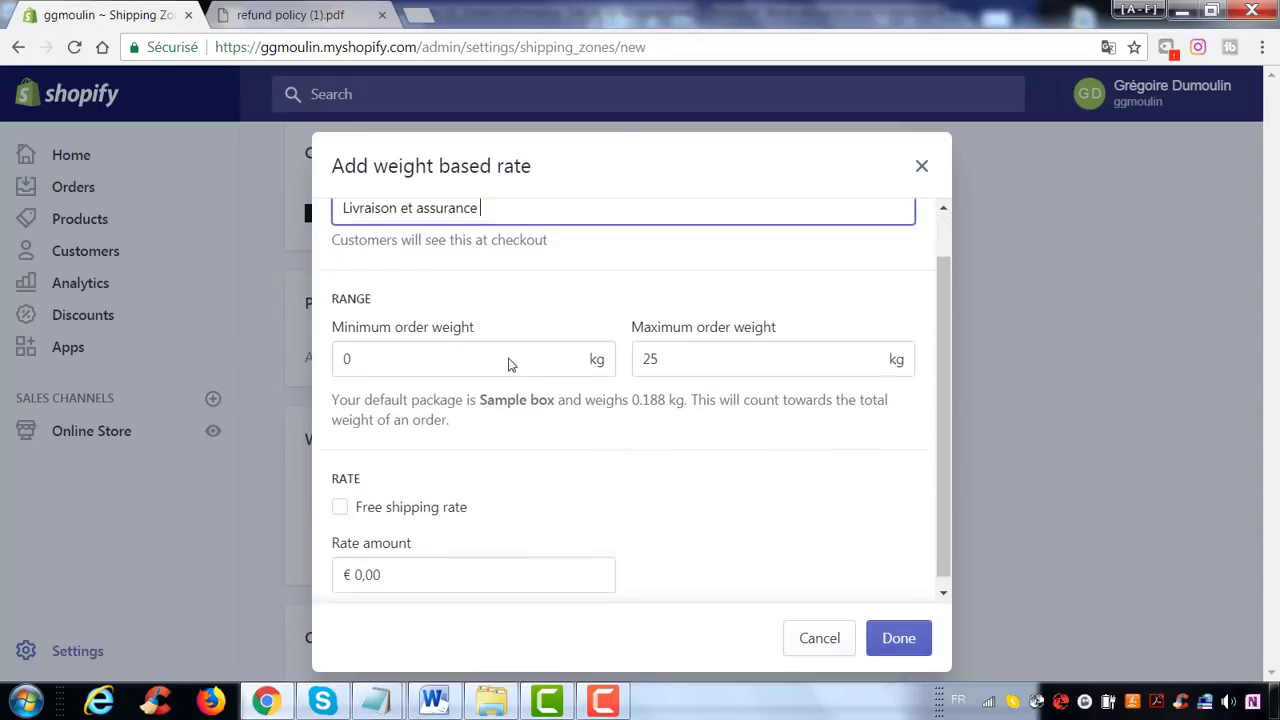
pyautogui.click(401, 344)
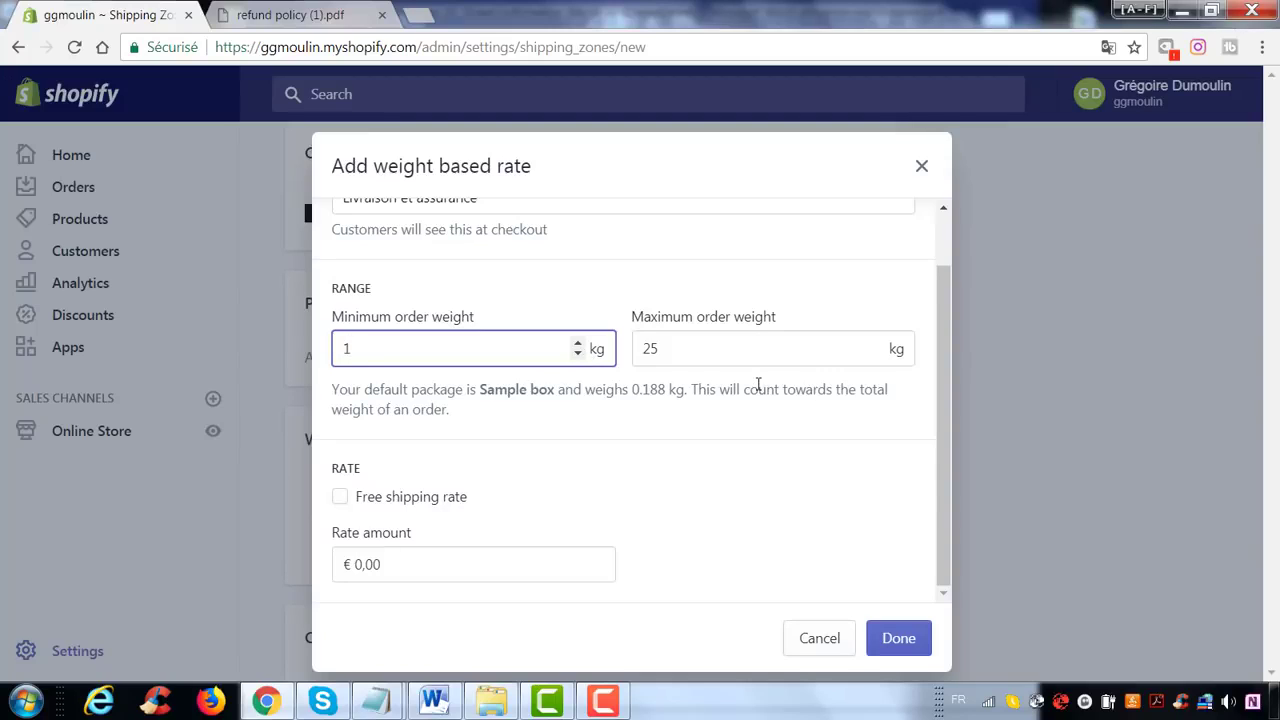
pyautogui.press('Tab')
pyautogui.write('5')
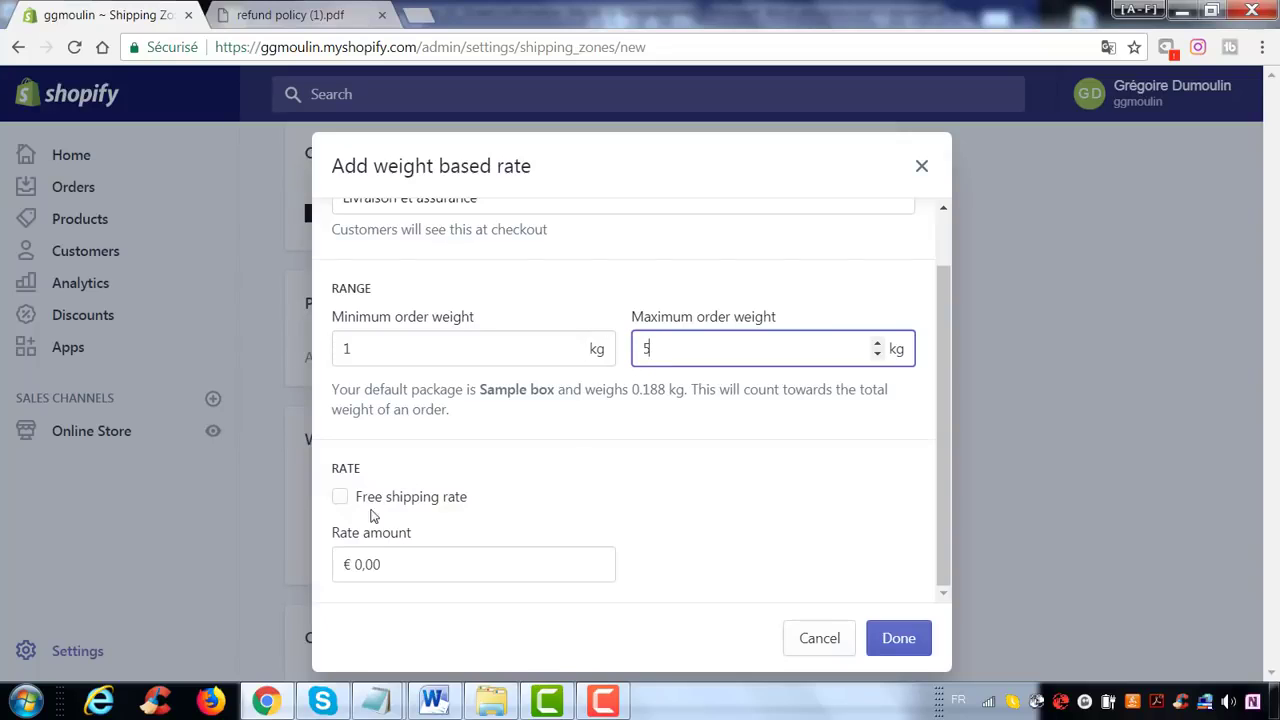
pyautogui.click(406, 570)
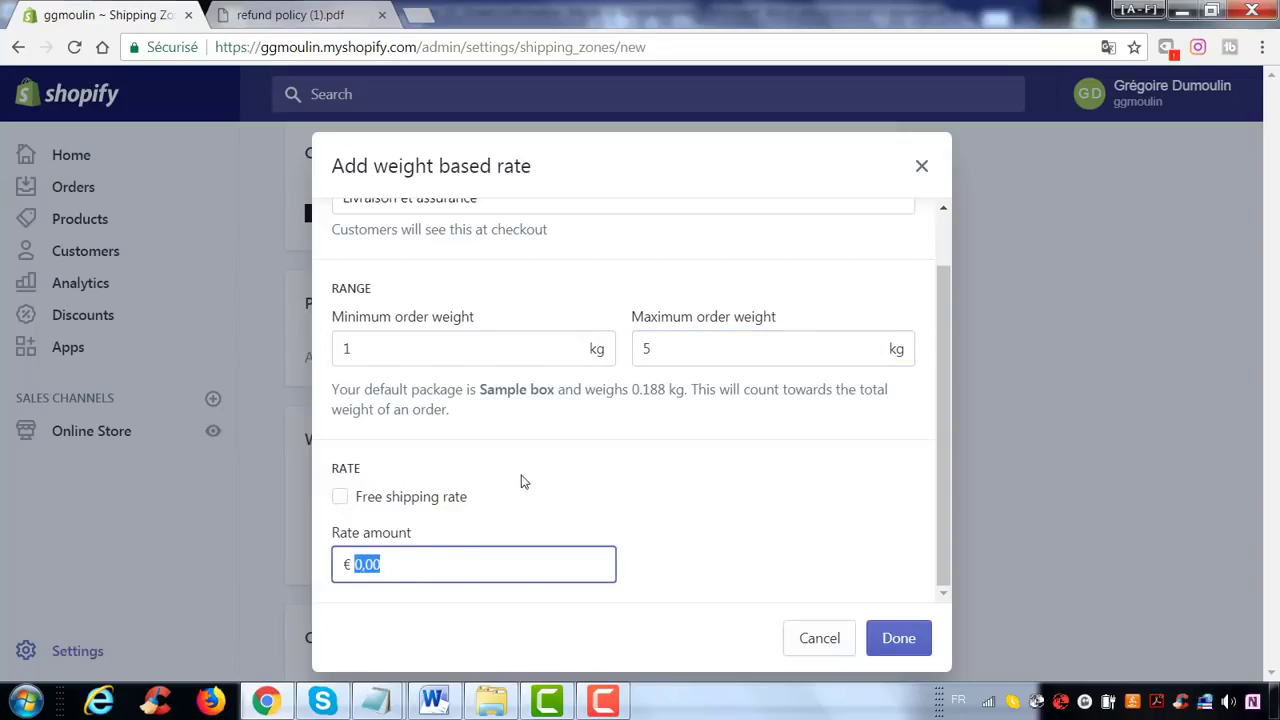
pyautogui.write('9.99')
pyautogui.click(902, 643)
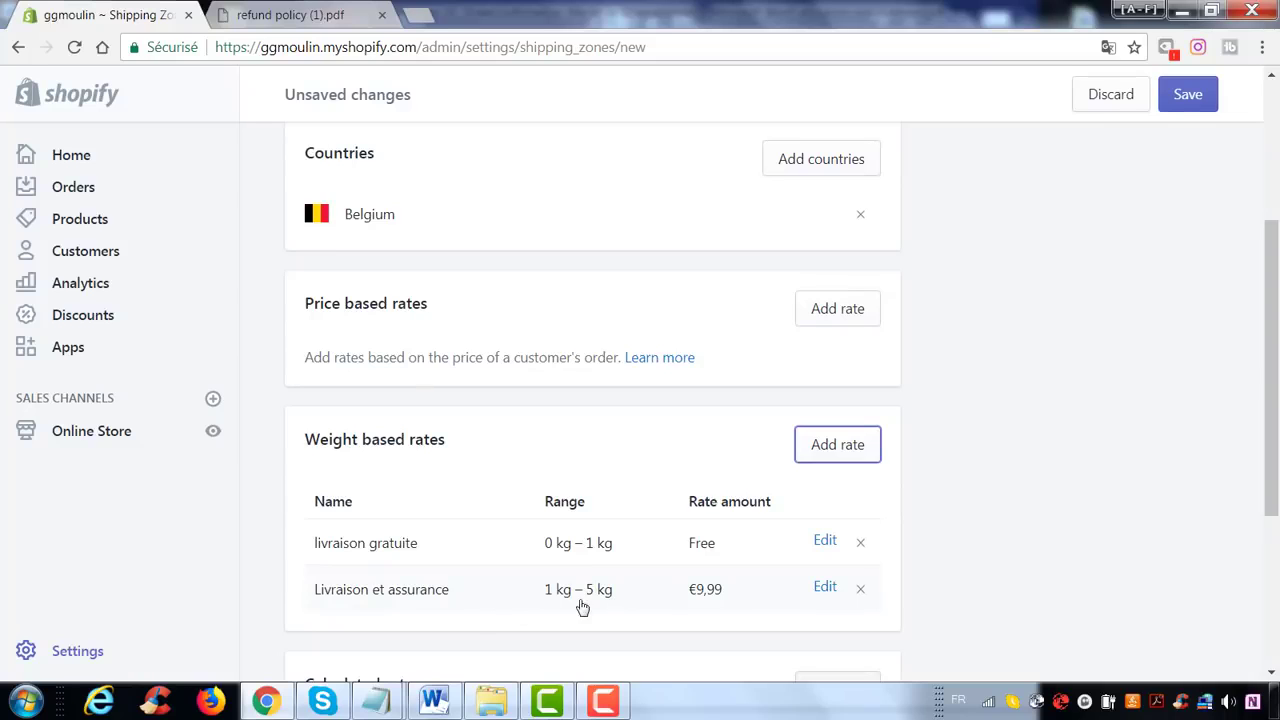
# - Start a third weight based rate named "livraison et assurance" with an order weight range of 5–10 kg
pyautogui.click(818, 450)
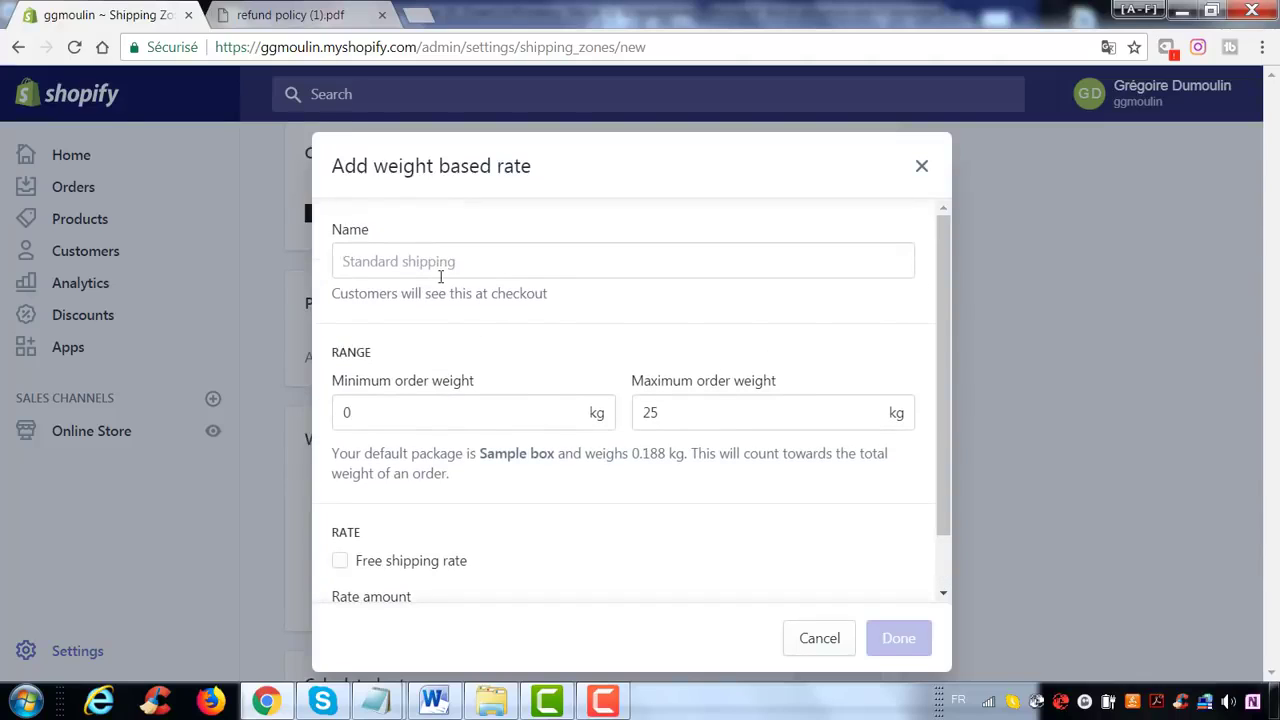
pyautogui.write('livraison et assurance')
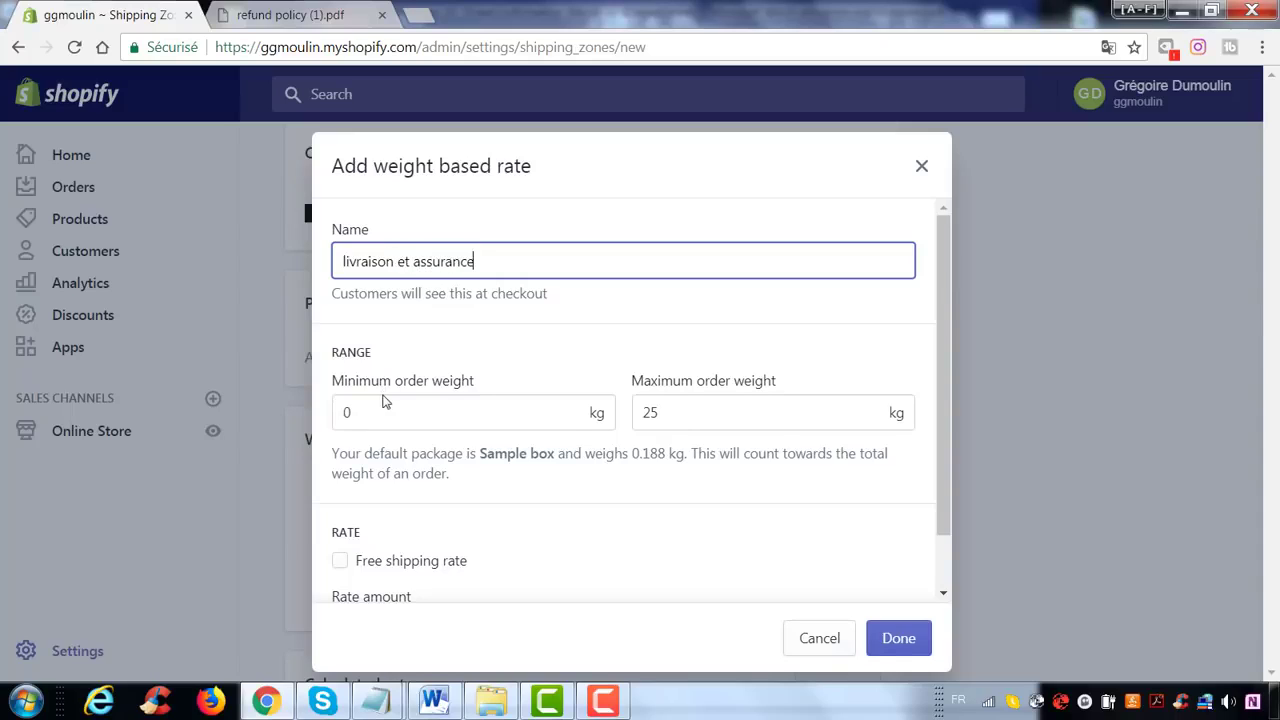
pyautogui.click(449, 403)
pyautogui.press('BackSpace')
pyautogui.write('5')
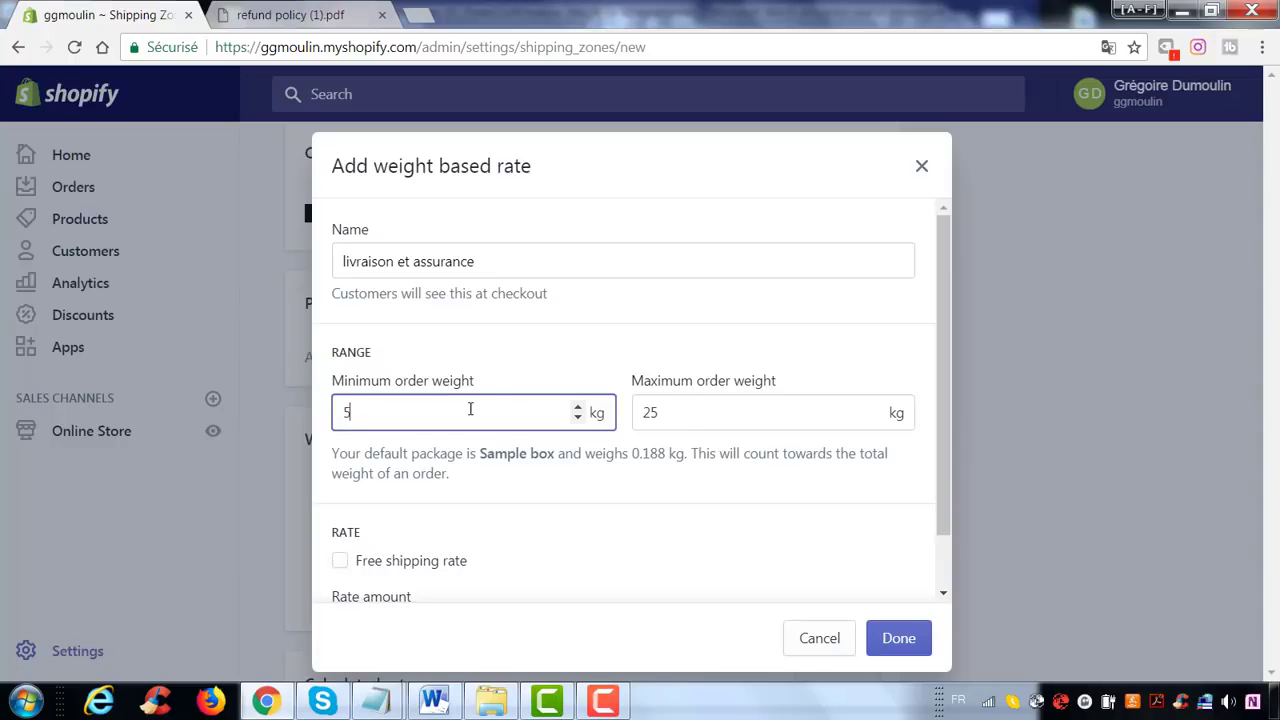
pyautogui.click(679, 411)
pyautogui.doubleClick(679, 411)
pyautogui.write('10')
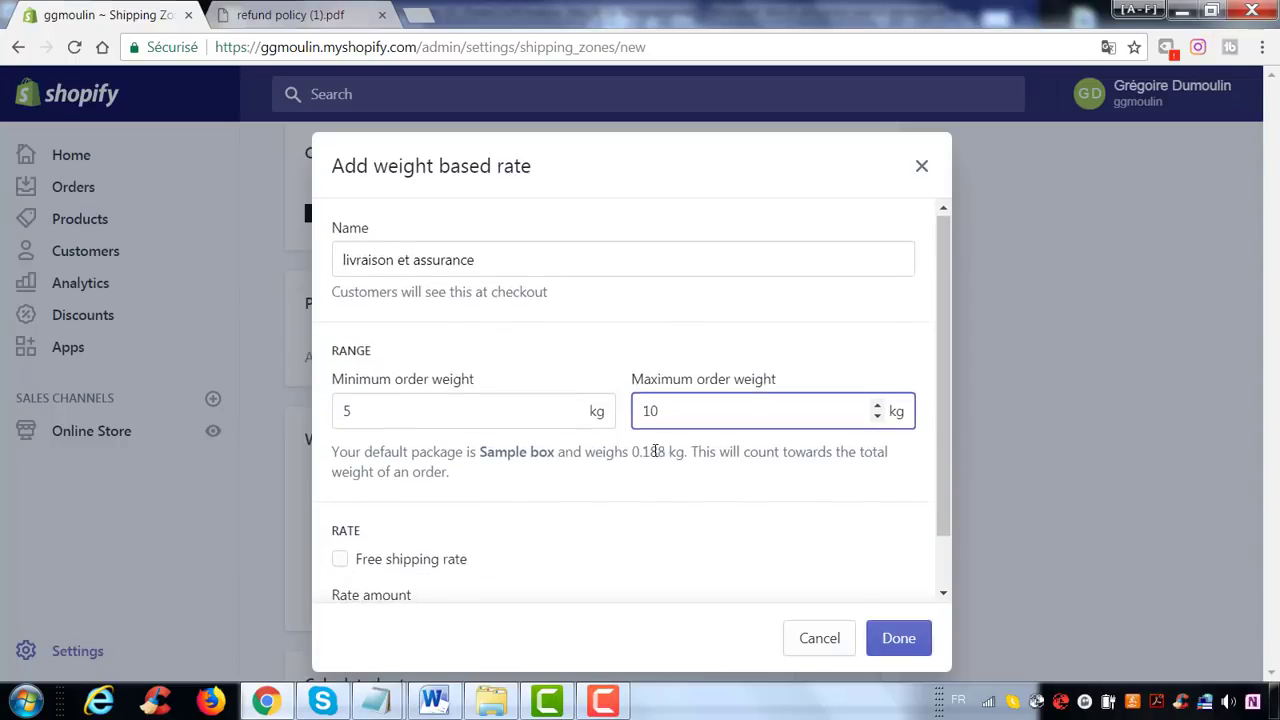
# - Set the rate's amount to €19.99 and add it to the Belgium zone
pyautogui.scroll(-1, 620, 465)
pyautogui.click(389, 557)
pyautogui.doubleClick(389, 557)
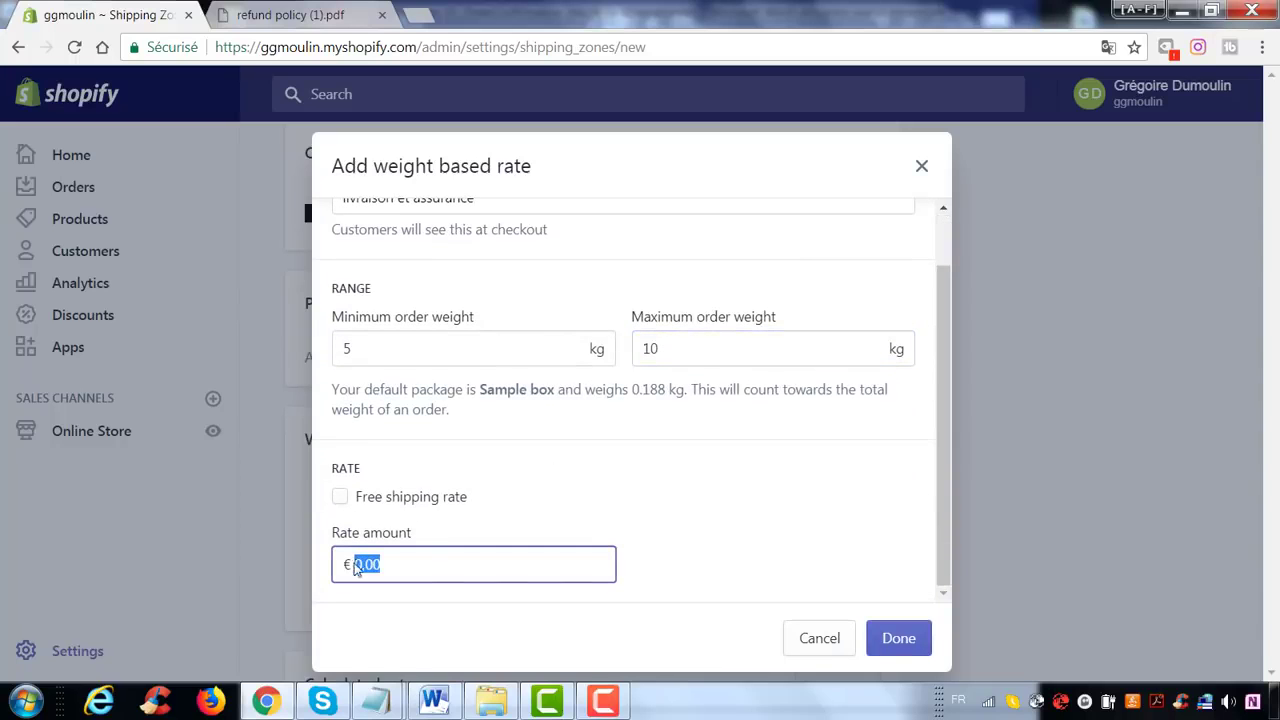
pyautogui.write('19.99')
pyautogui.click(898, 638)
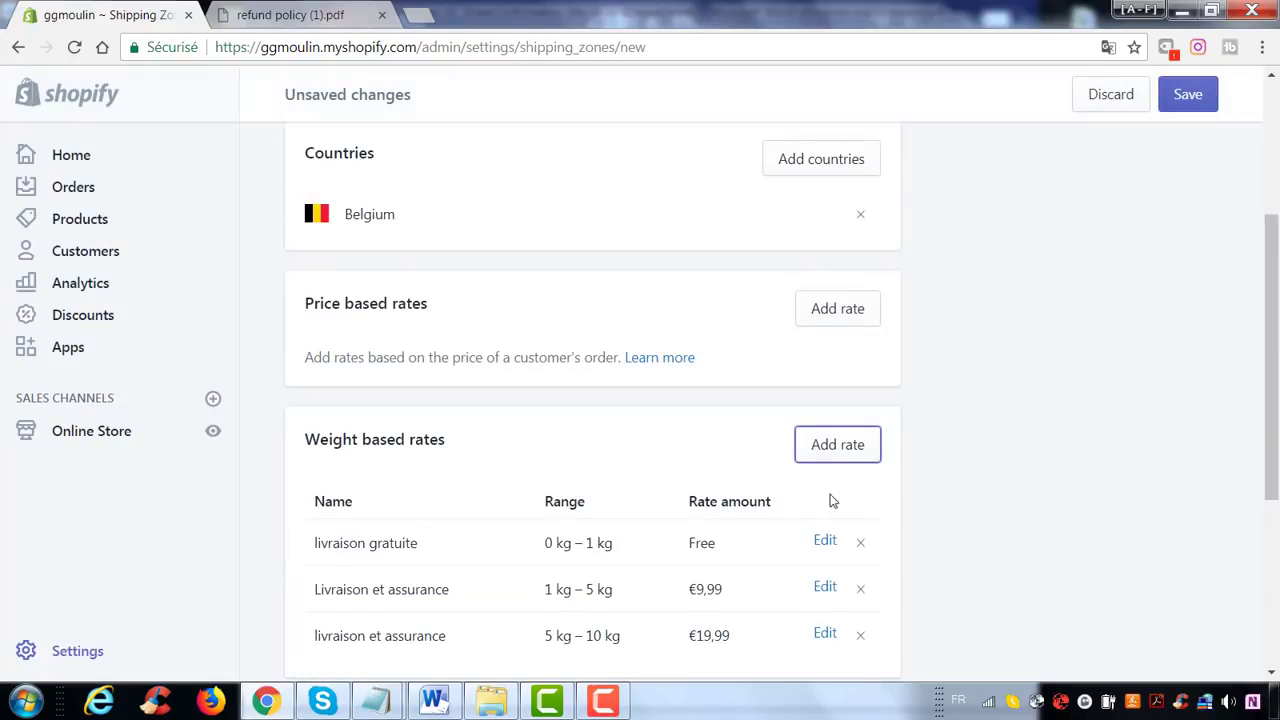
# - Save the new Belgium shipping zone and return to the shipping settings
pyautogui.scroll(-4, 1000, 371)
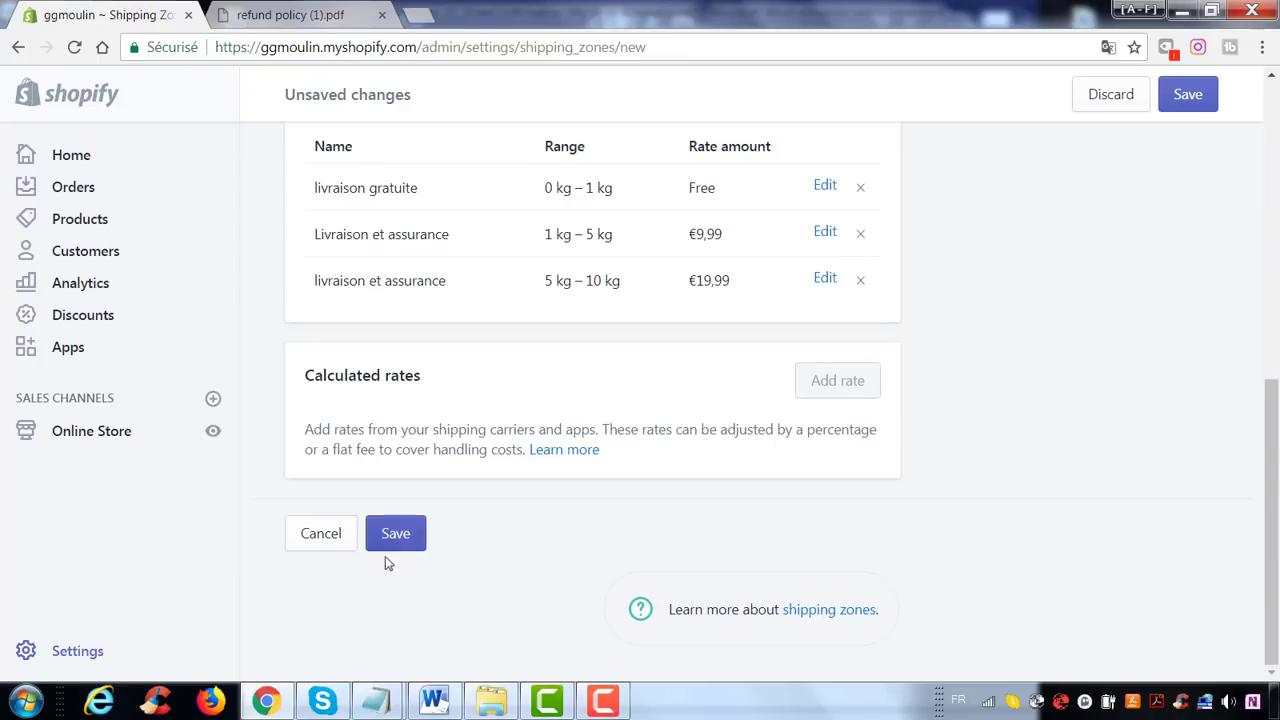
pyautogui.click(391, 533)
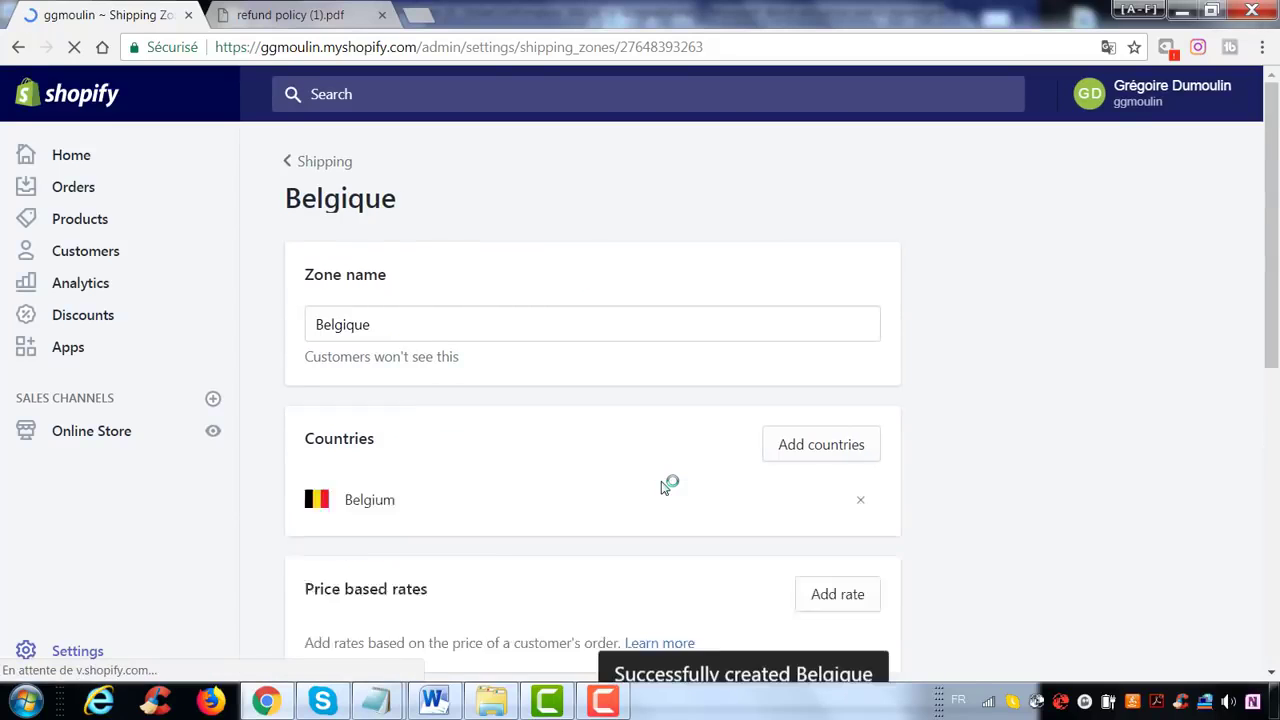
pyautogui.scroll(-1, 500, 400)
pyautogui.scroll(1, 414, 290)
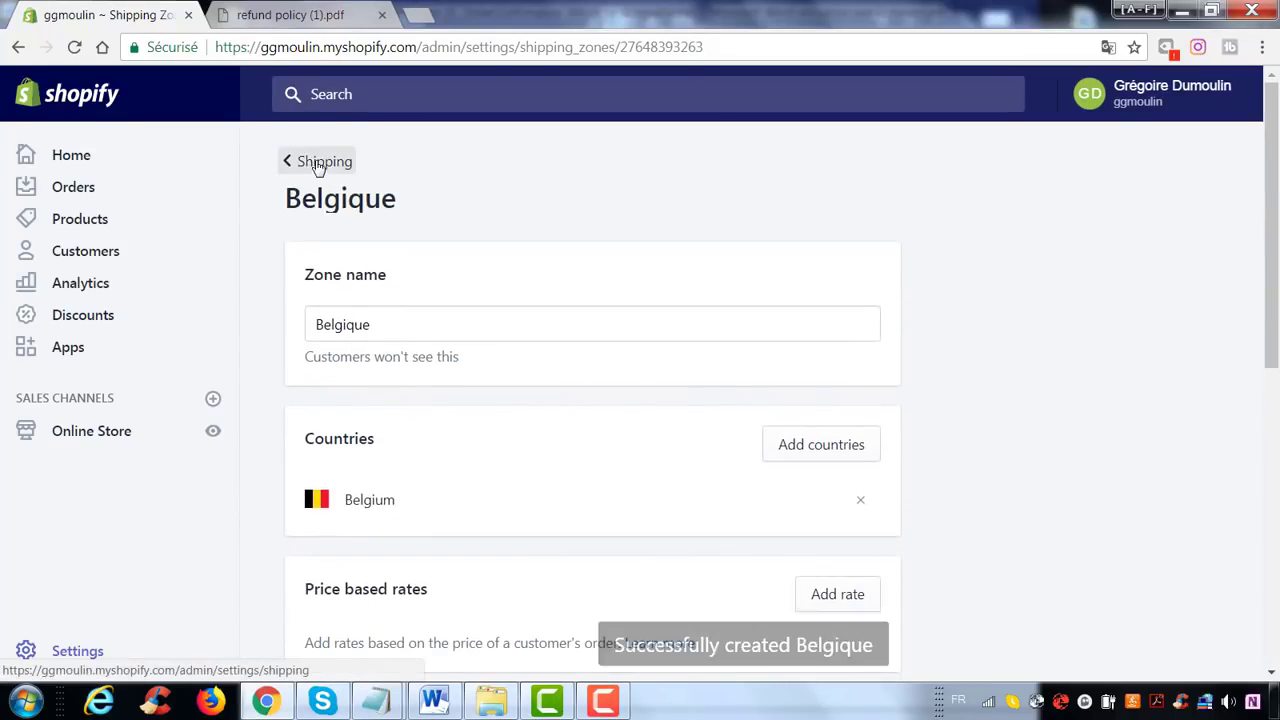
pyautogui.click(315, 161)
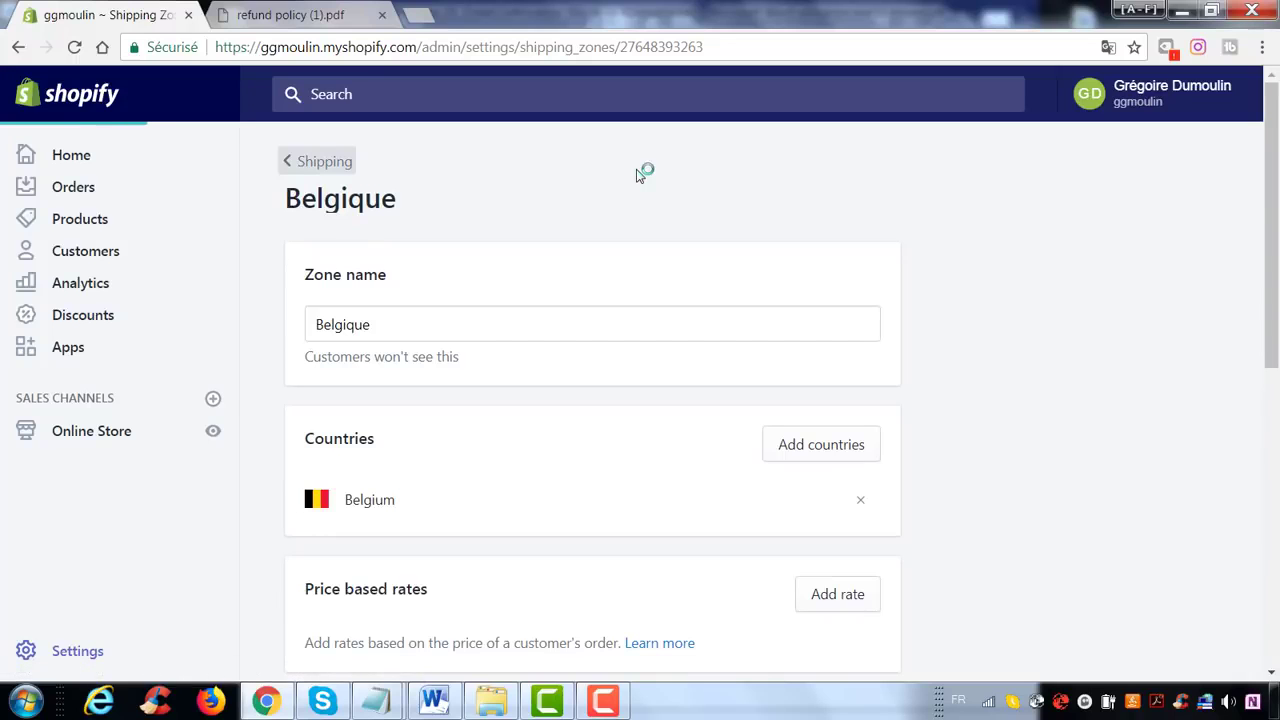
# - Review the rates listed for the Belgique, Domestic and Rest of World shipping zones
pyautogui.scroll(-1, 779, 388)
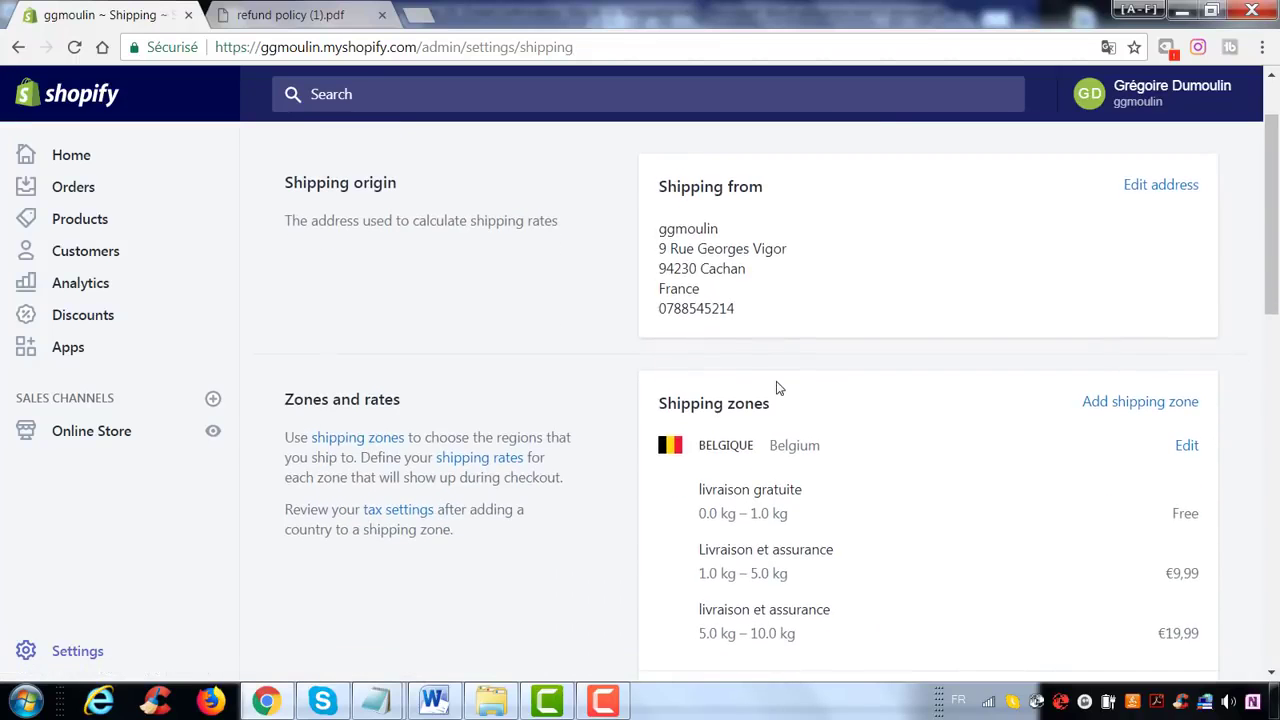
pyautogui.scroll(-2, 779, 388)
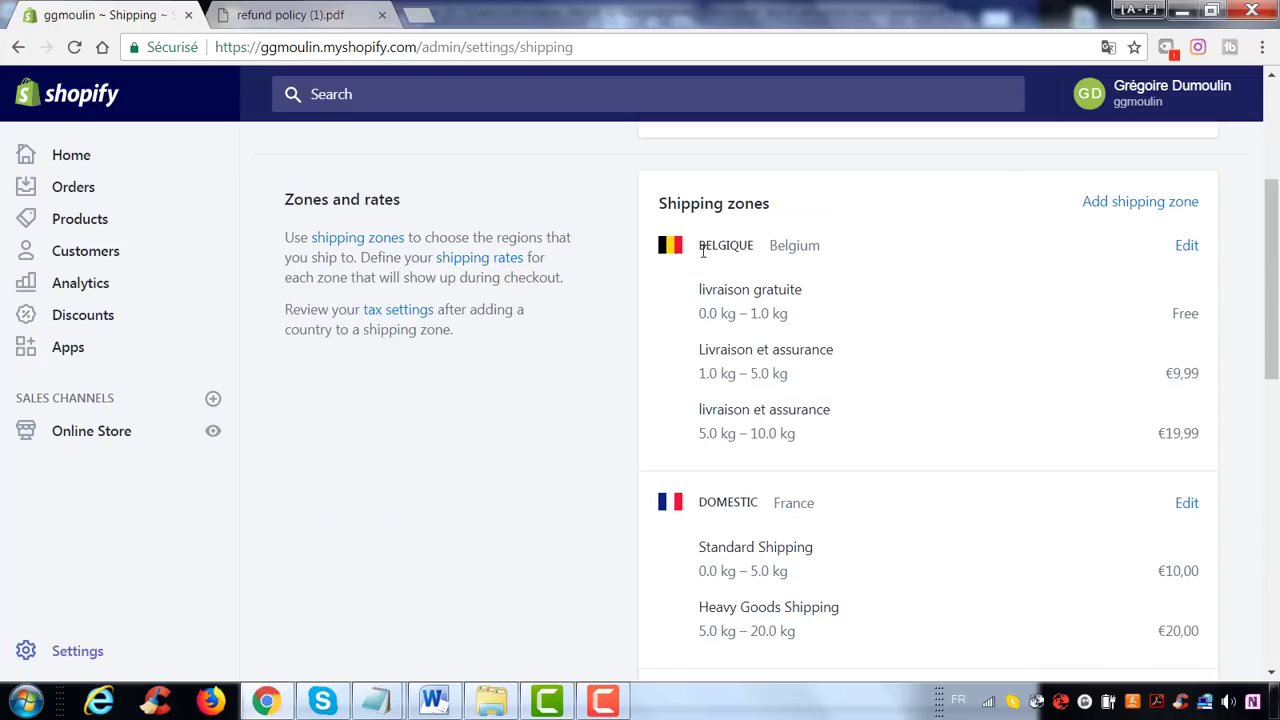
pyautogui.scroll(-1, 701, 404)
pyautogui.moveTo(740, 404); pyautogui.dragTo(830, 404)
pyautogui.scroll(-1, 860, 408)
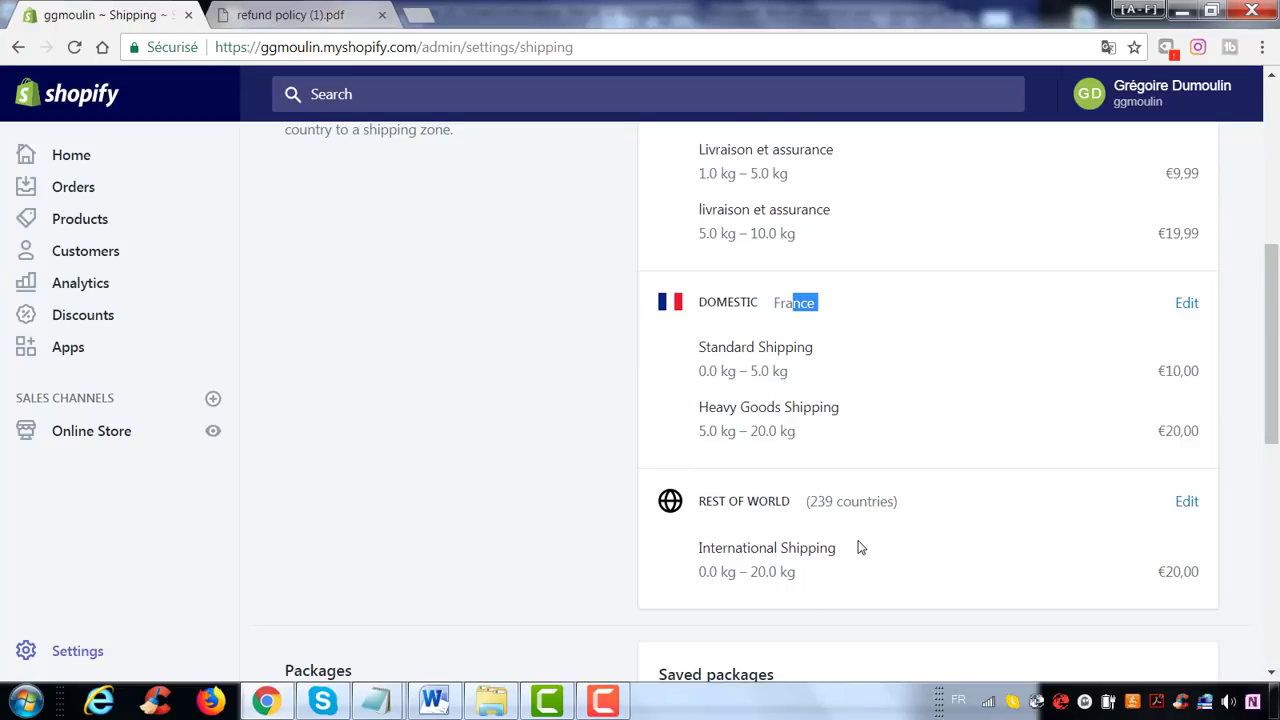
pyautogui.scroll(2, 857, 543)
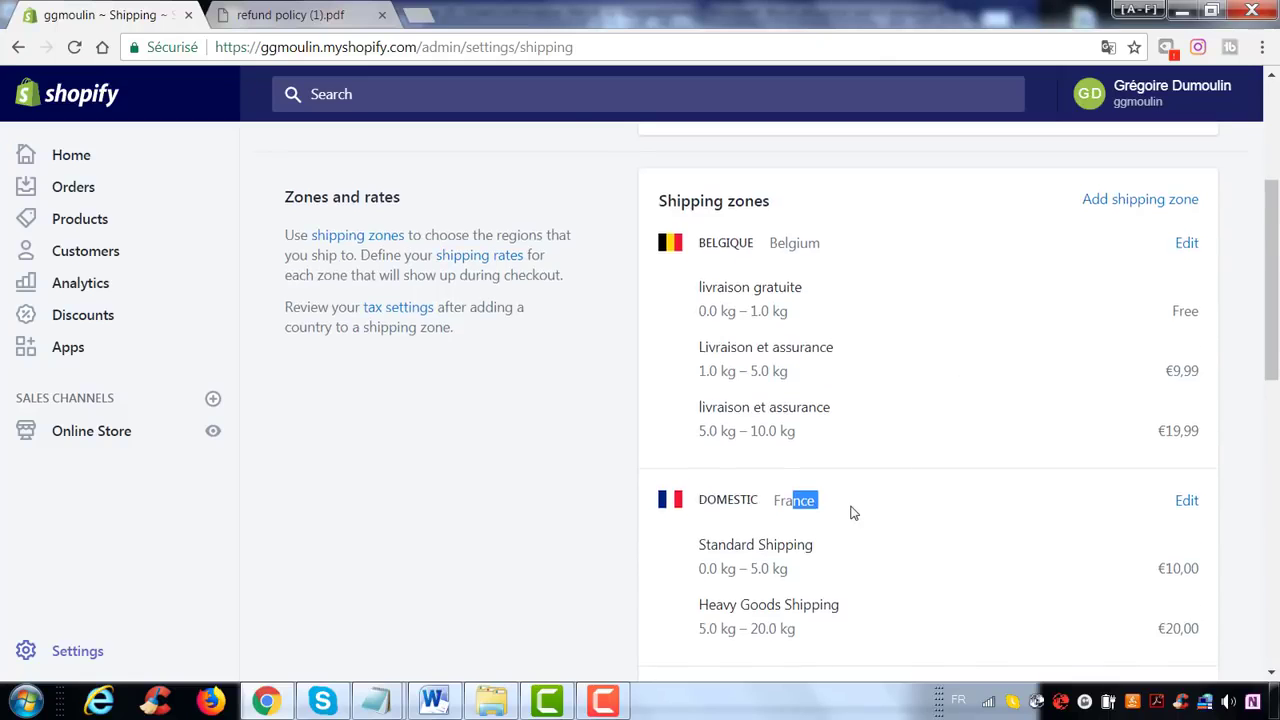
pyautogui.scroll(-2, 849, 511)
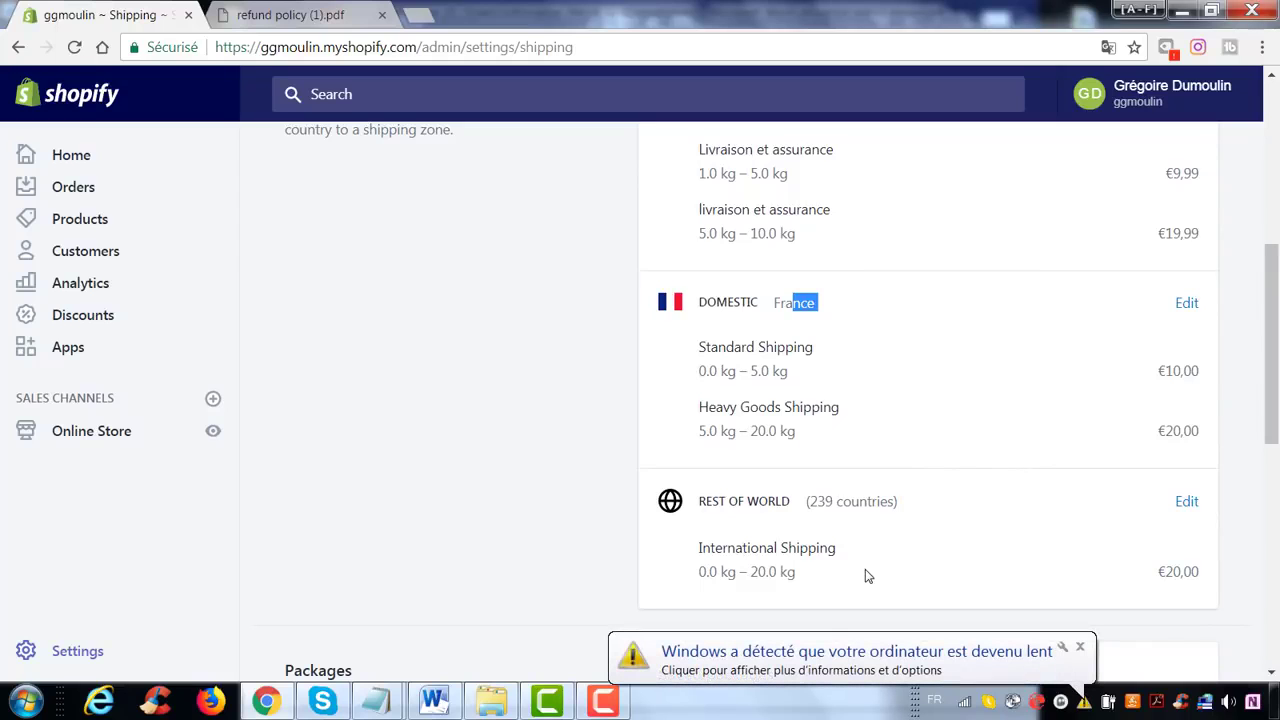
pyautogui.scroll(1, 814, 497)
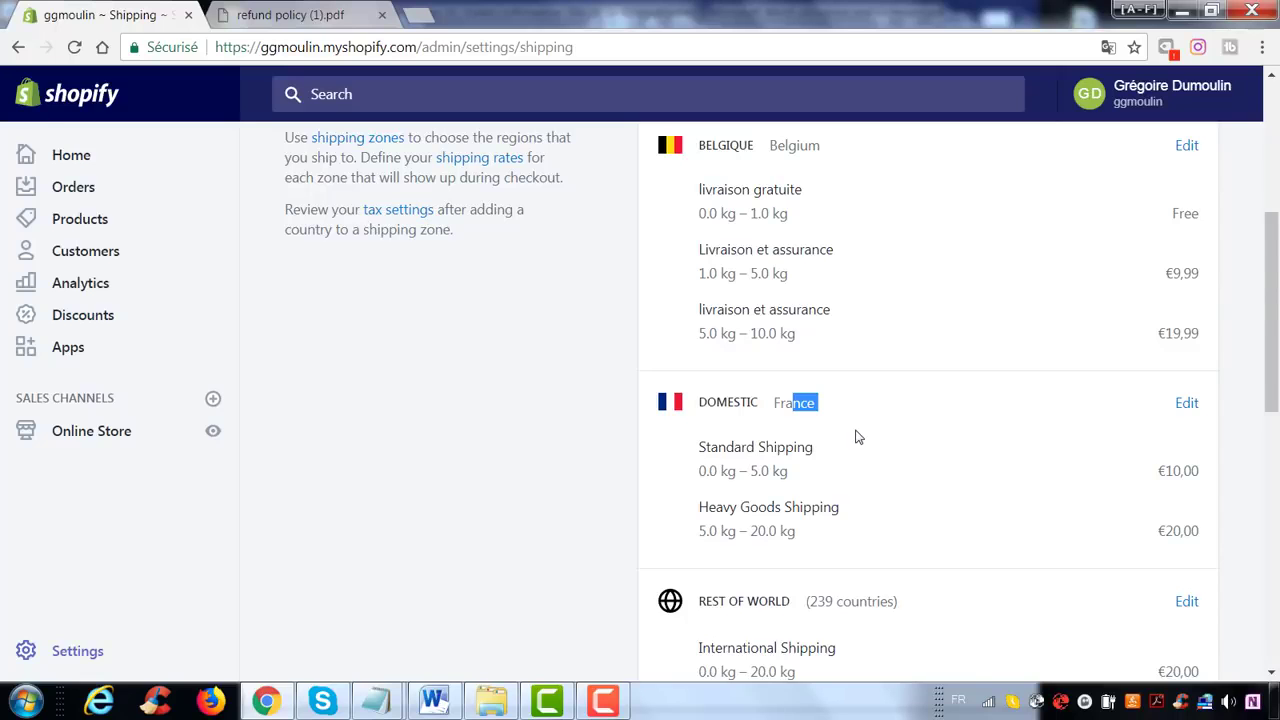
pyautogui.scroll(-2, 863, 417)
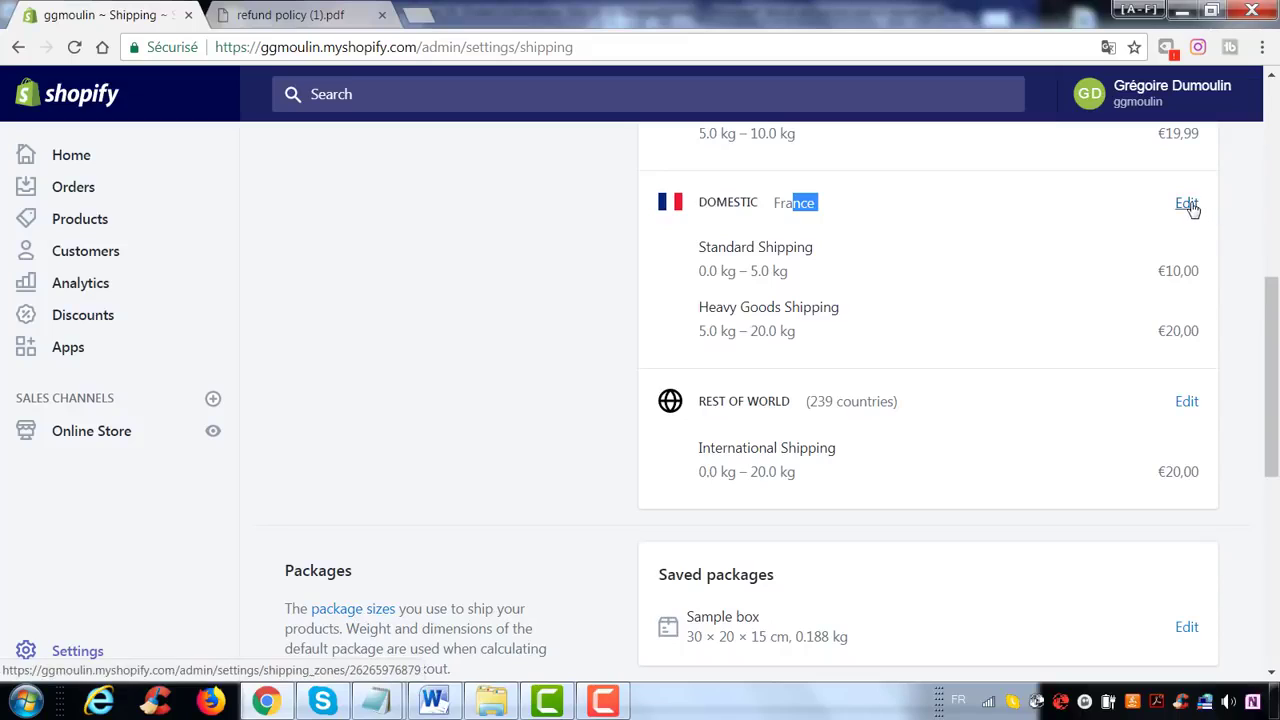
# - Open the Domestic zone for France and remove its Standard Shipping and Heavy Goods Shipping rates
pyautogui.click(1189, 205)
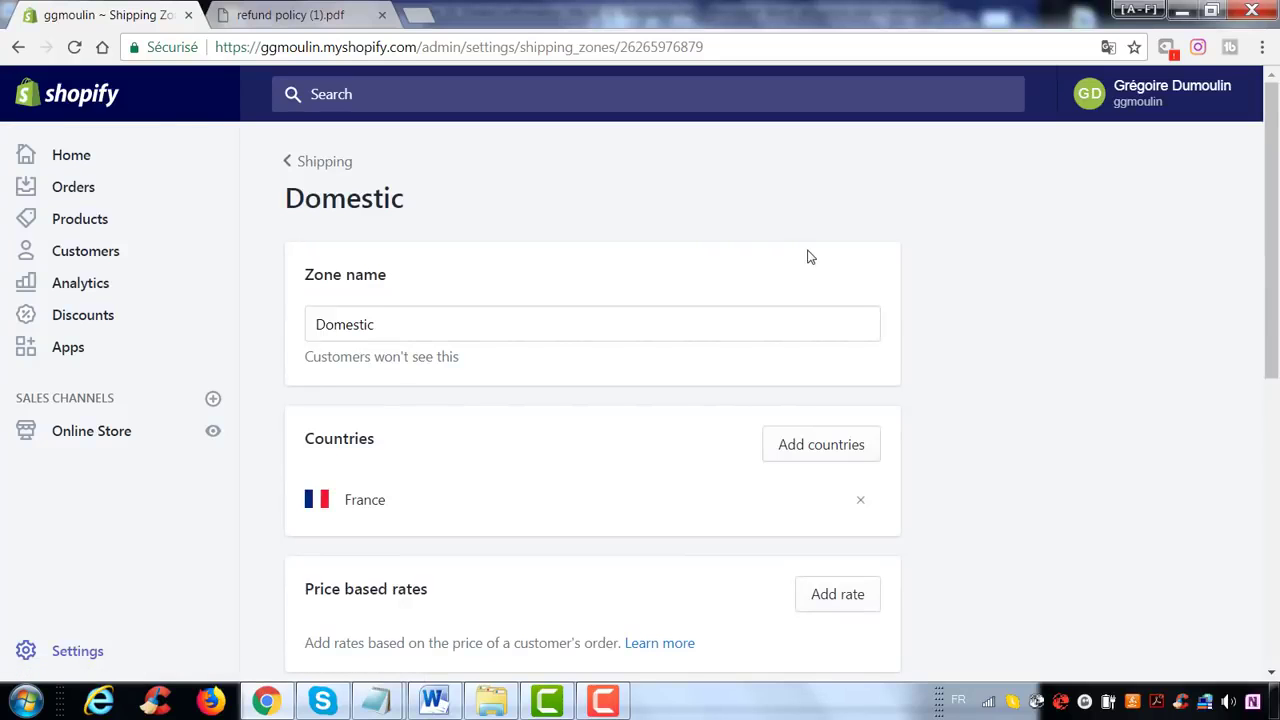
pyautogui.scroll(-4, 810, 257)
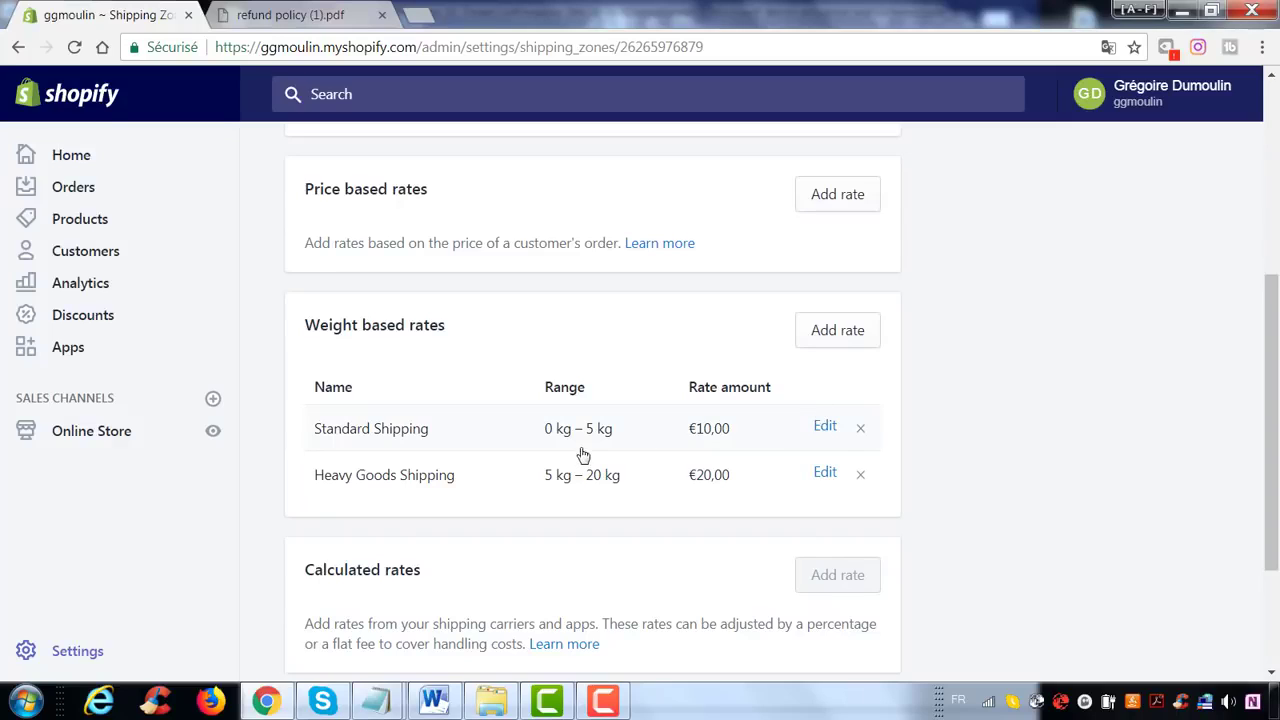
pyautogui.click(860, 430)
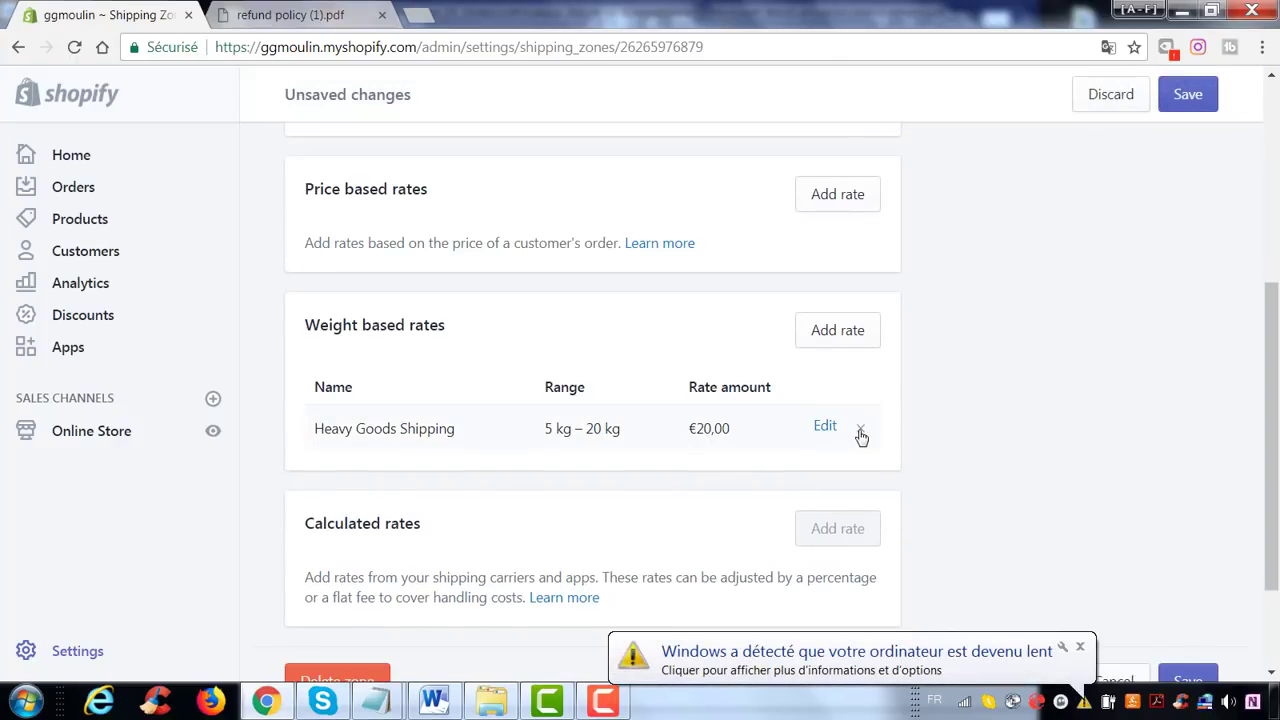
pyautogui.click(860, 431)
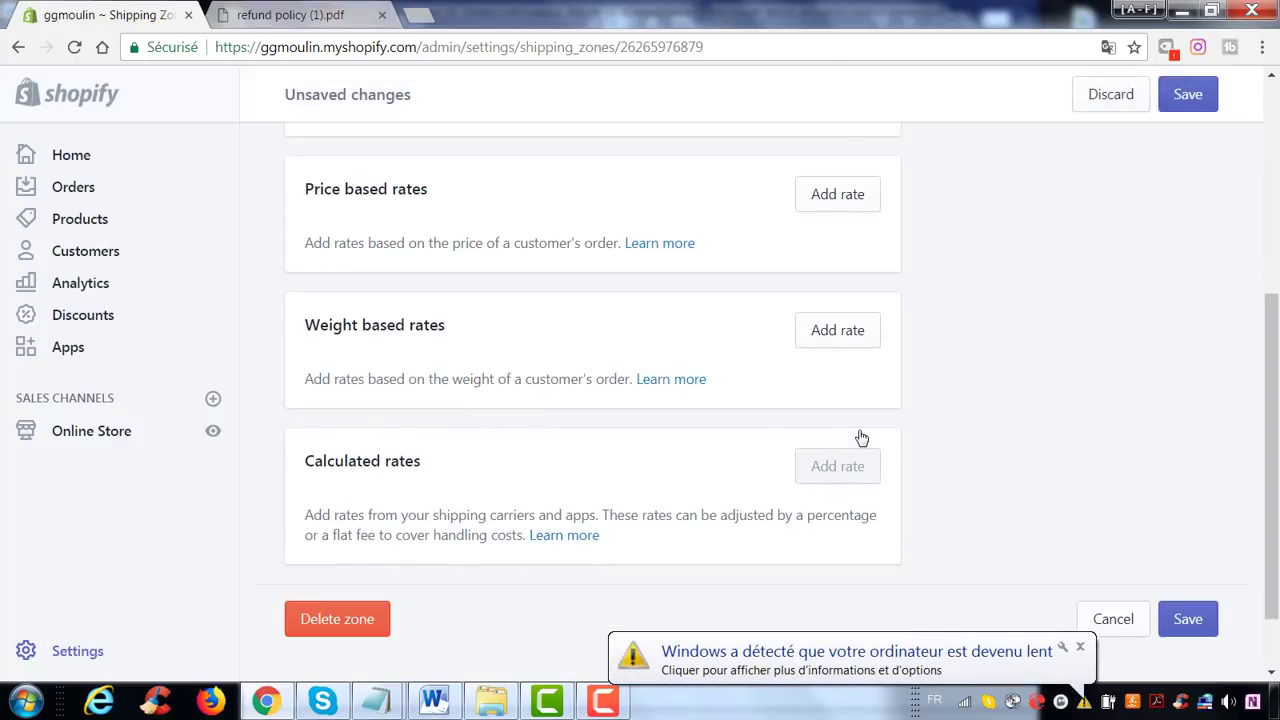
pyautogui.click(356, 620)
pyautogui.click(730, 480)
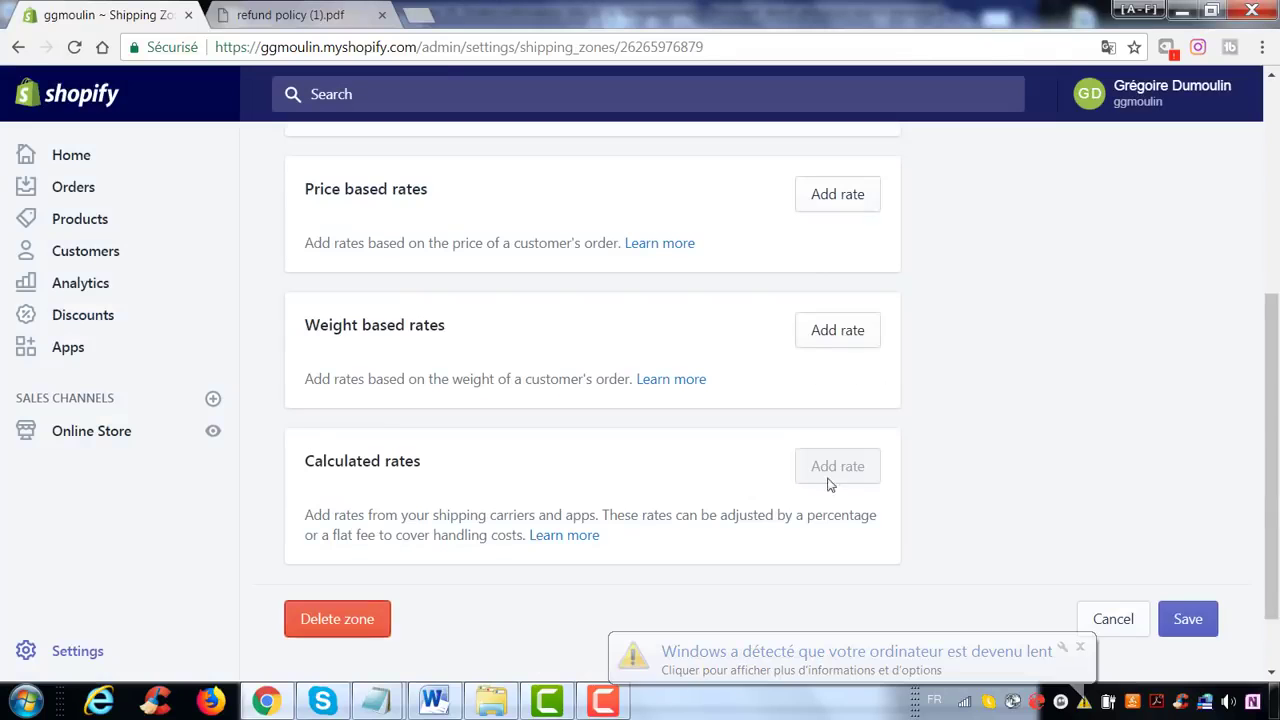
# - Add a weight based rate named "livraison gratuite" to the Domestic zone as a free shipping rate
pyautogui.scroll(2, 846, 486)
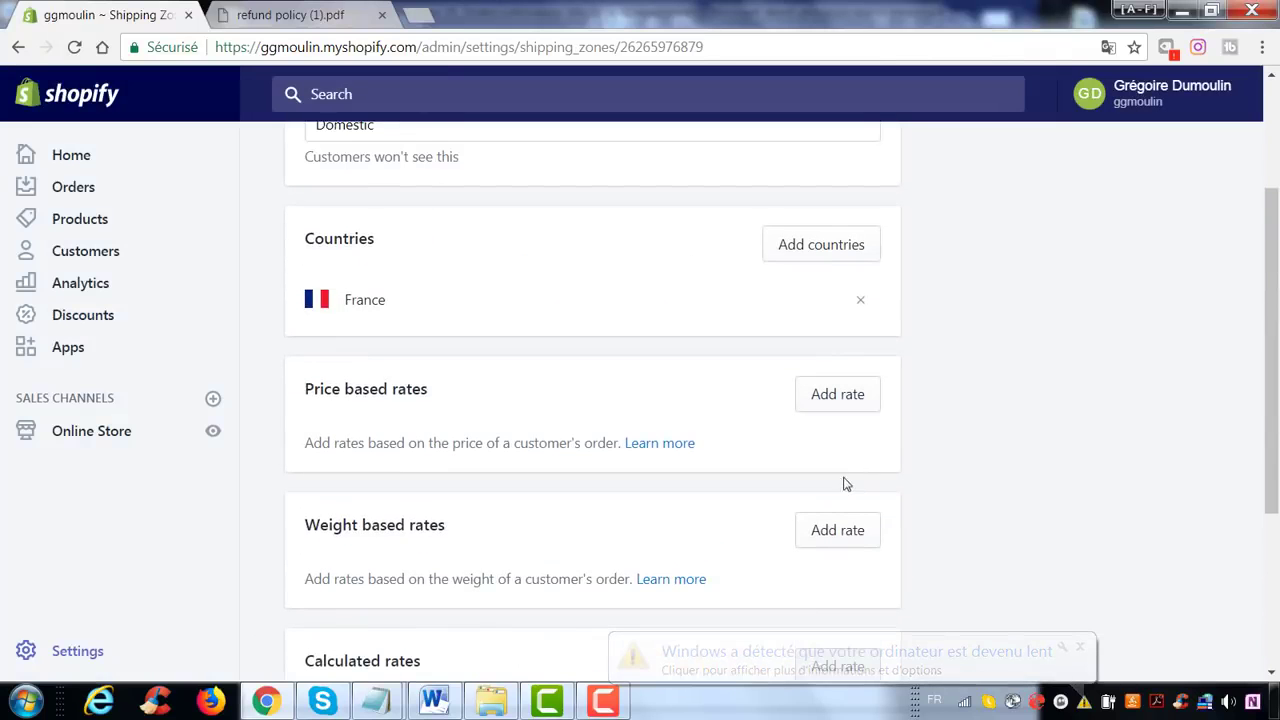
pyautogui.click(830, 531)
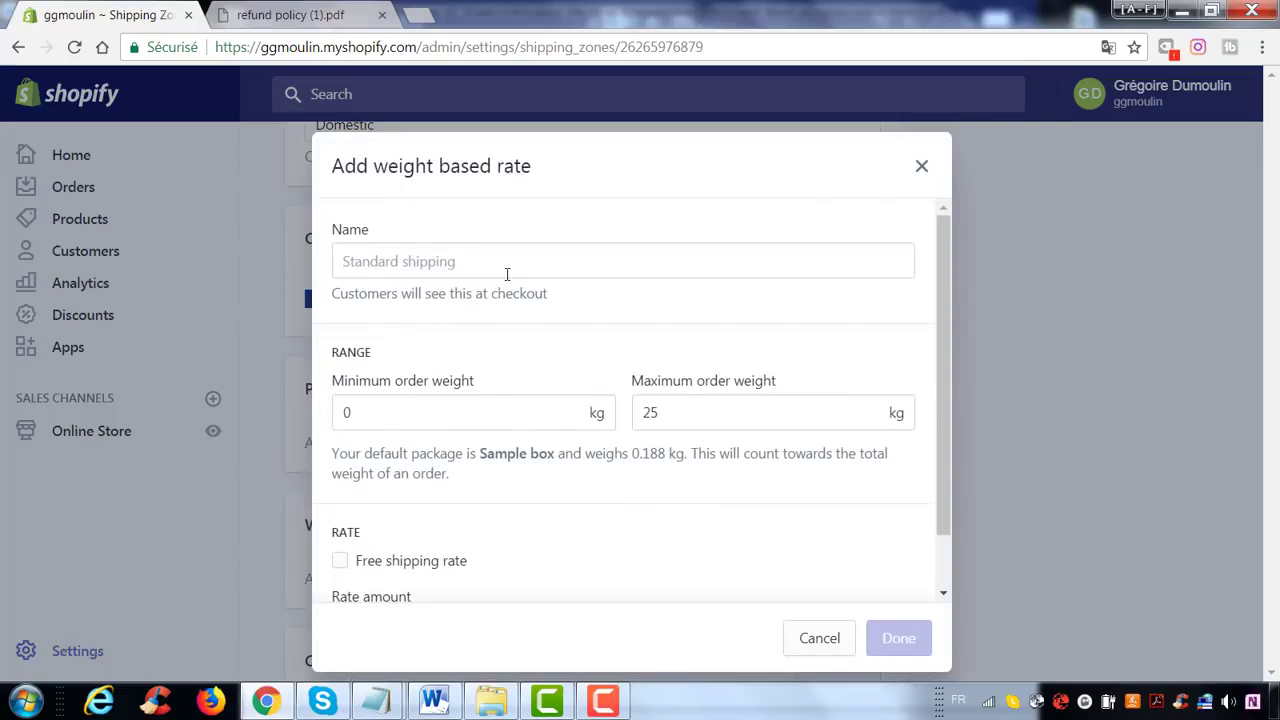
pyautogui.click(507, 274)
pyautogui.write('livraison gratuite')
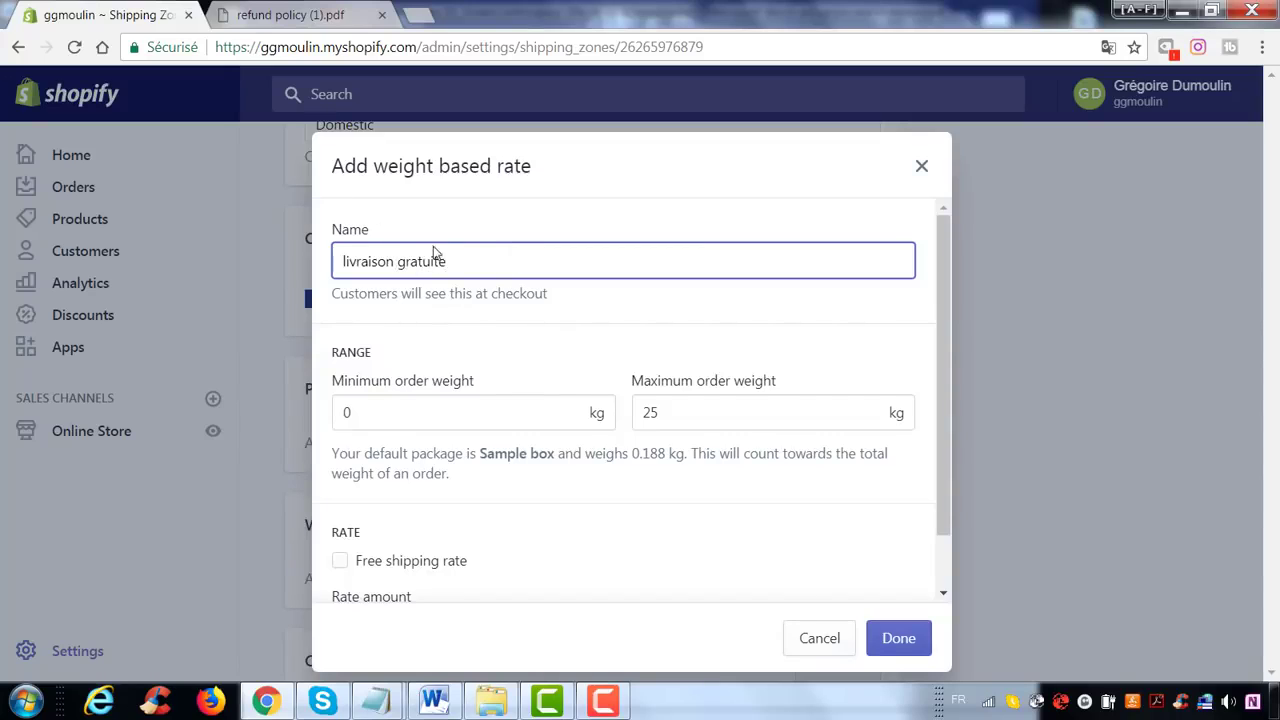
pyautogui.scroll(-2, 506, 351)
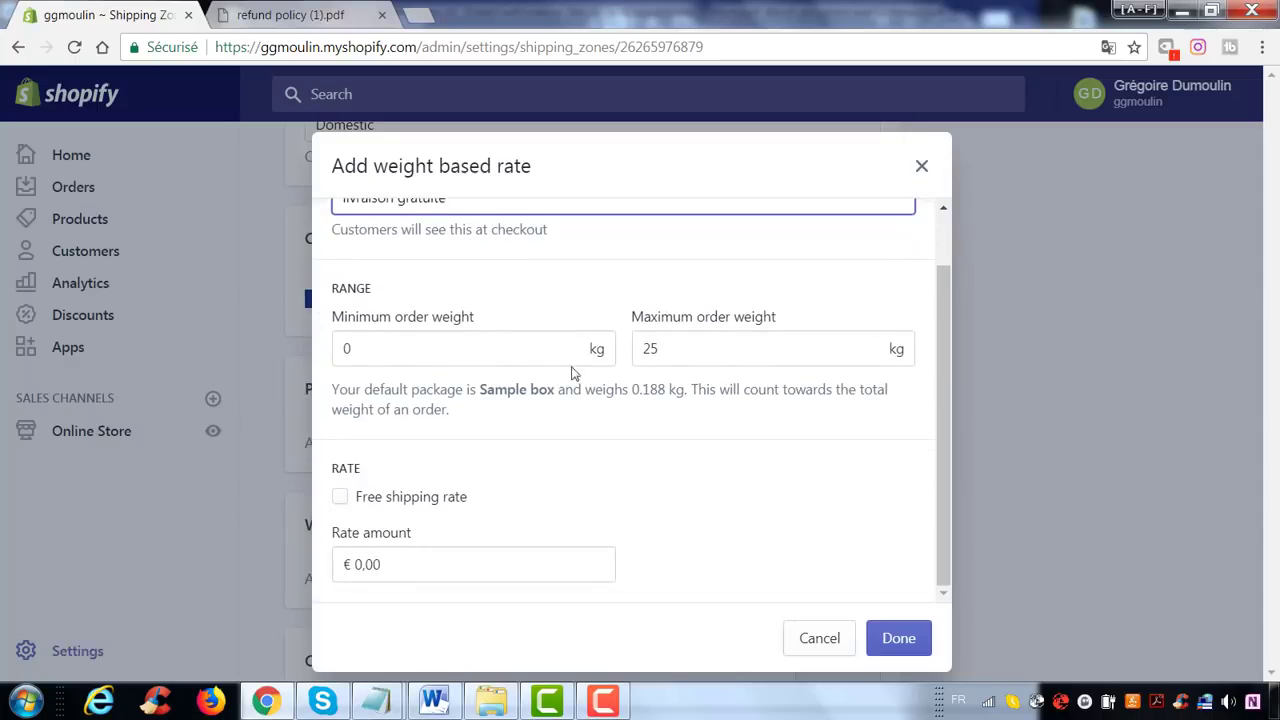
pyautogui.click(443, 497)
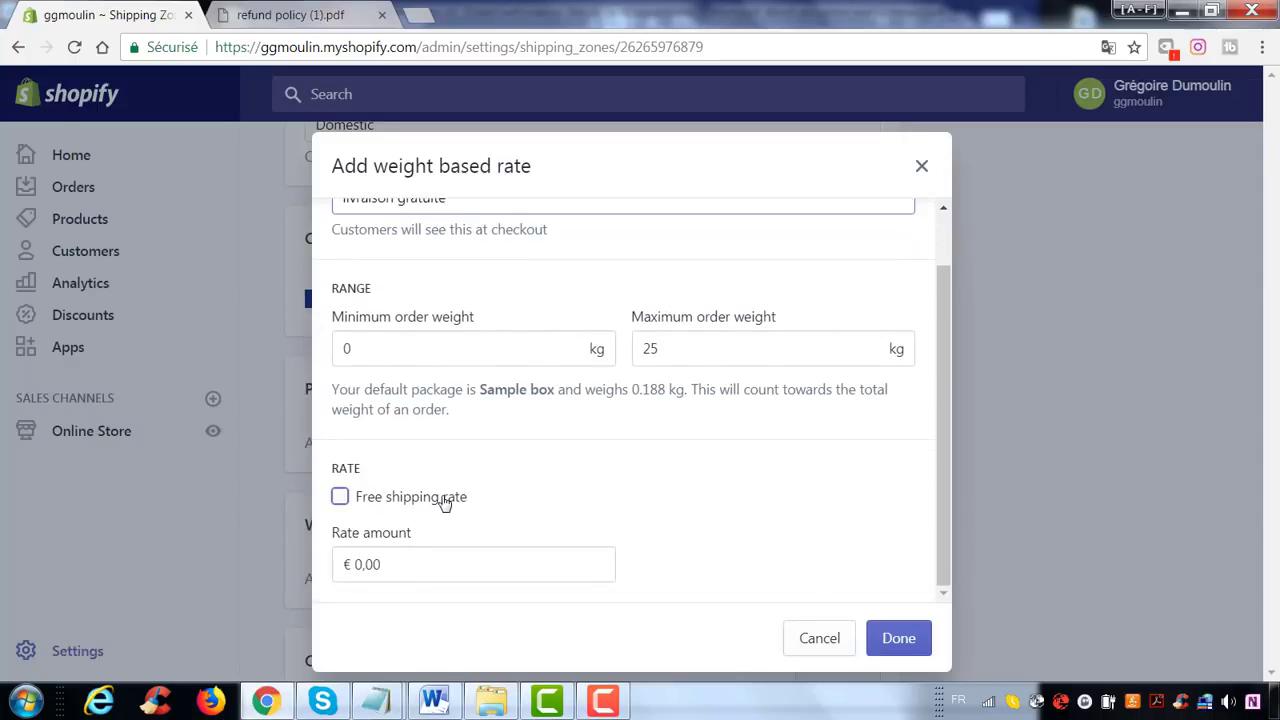
pyautogui.click(897, 639)
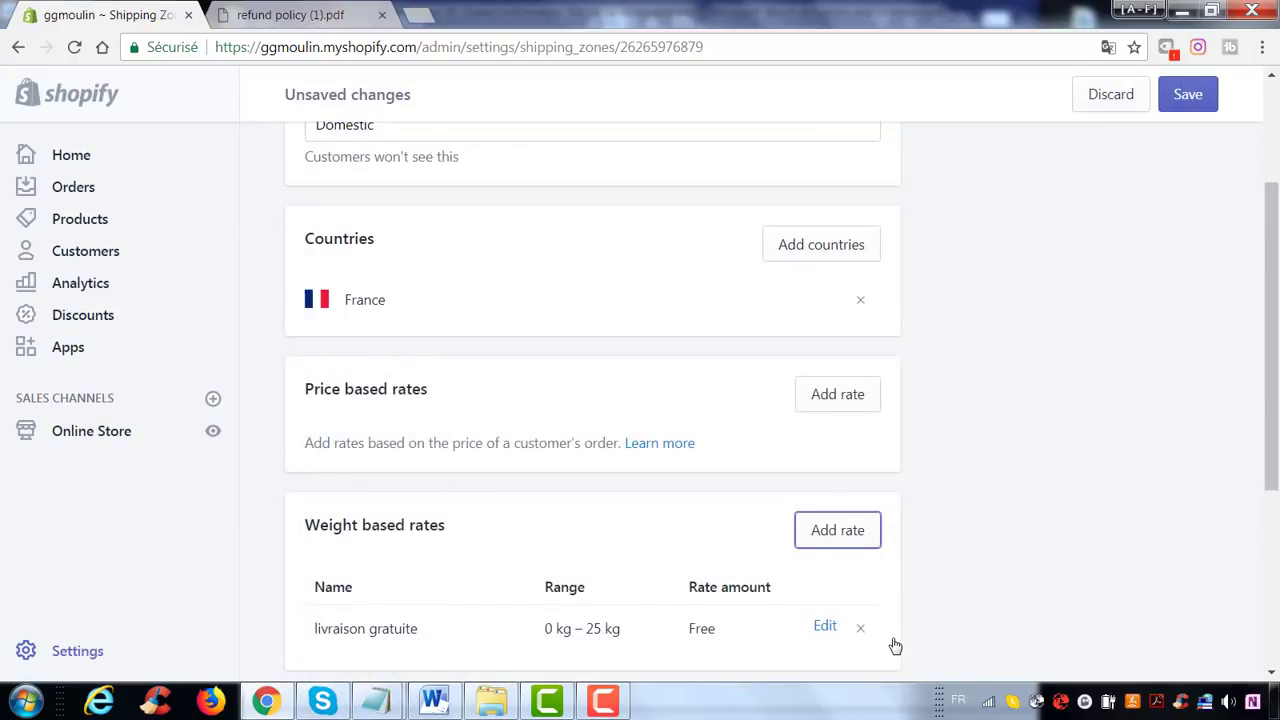
# - Edit the "livraison gratuite" rate of the Domestic zone and set its maximum order weight to 0 kg
pyautogui.scroll(-1, 870, 610)
pyautogui.click(824, 526)
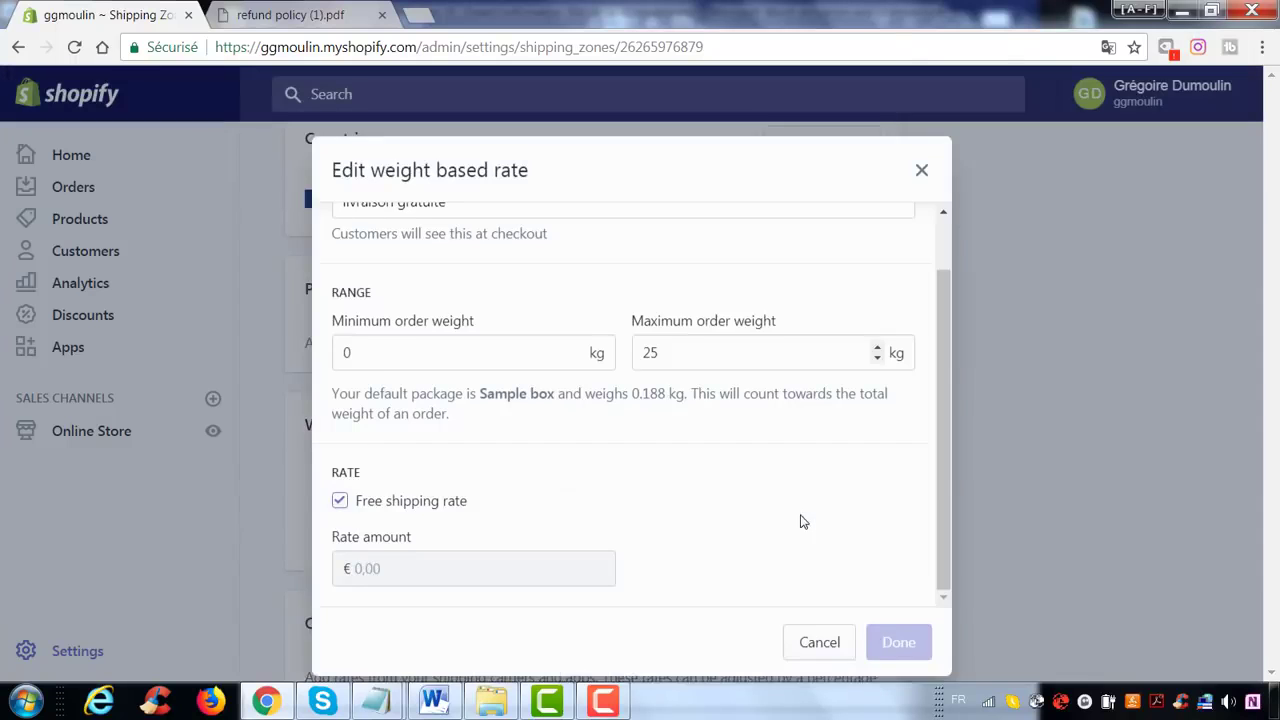
pyautogui.doubleClick(676, 355)
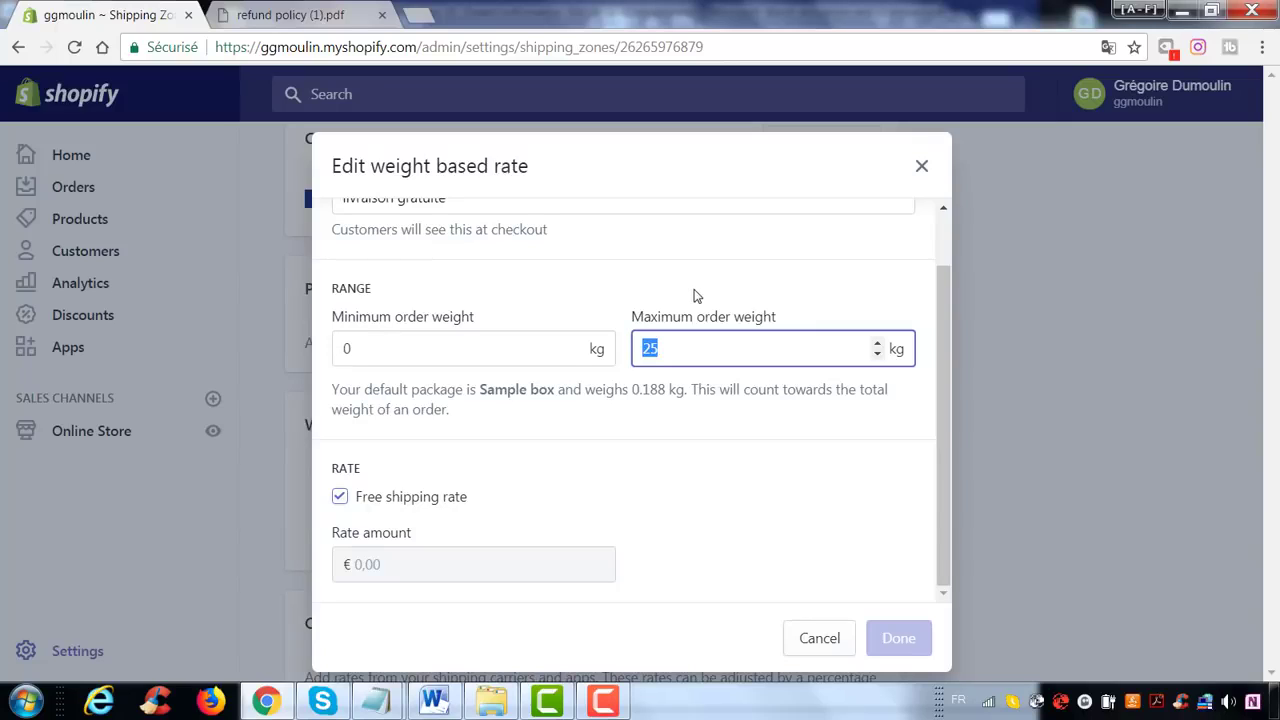
pyautogui.write('0')
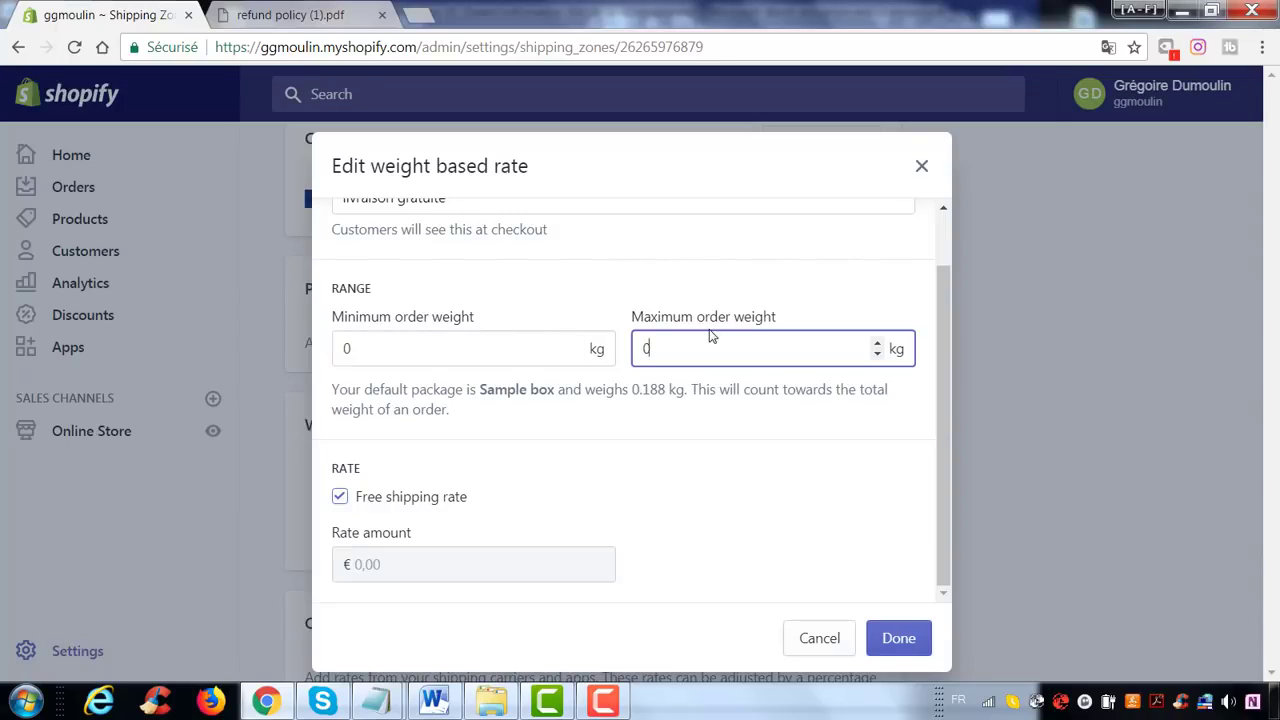
pyautogui.click(900, 632)
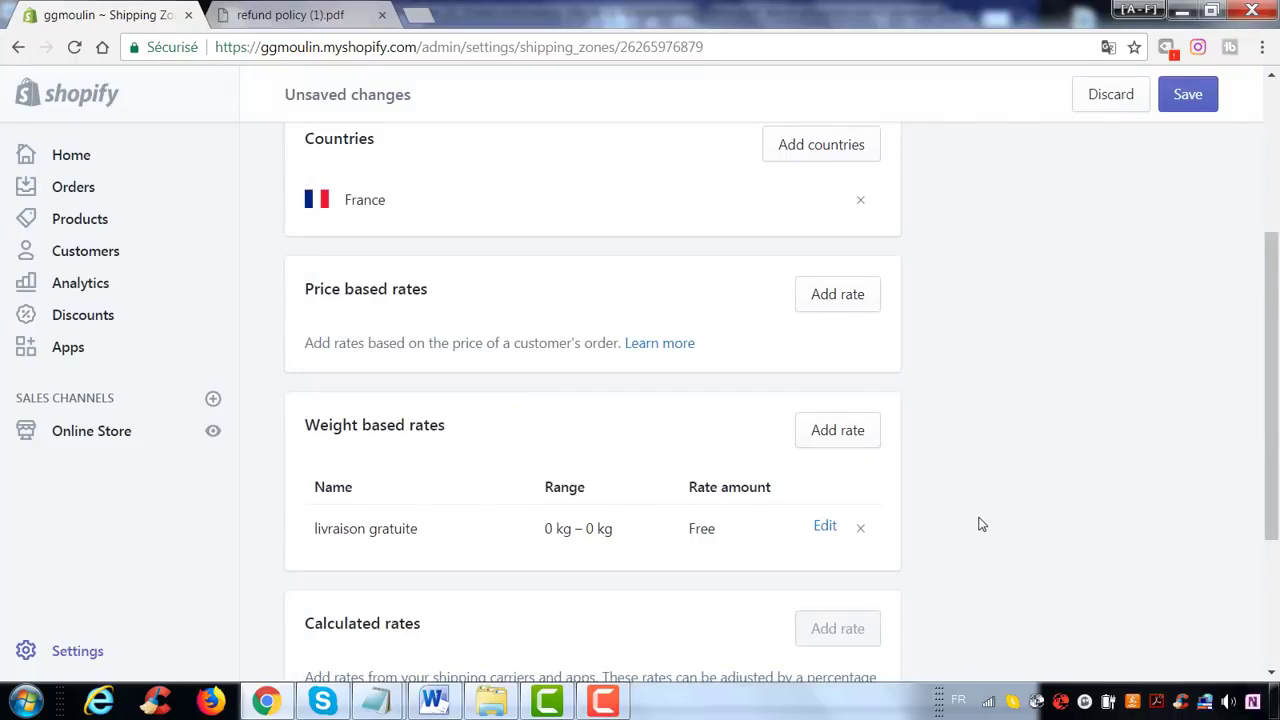
# - Save the changes to the Domestic shipping zone
pyautogui.scroll(-1, 980, 524)
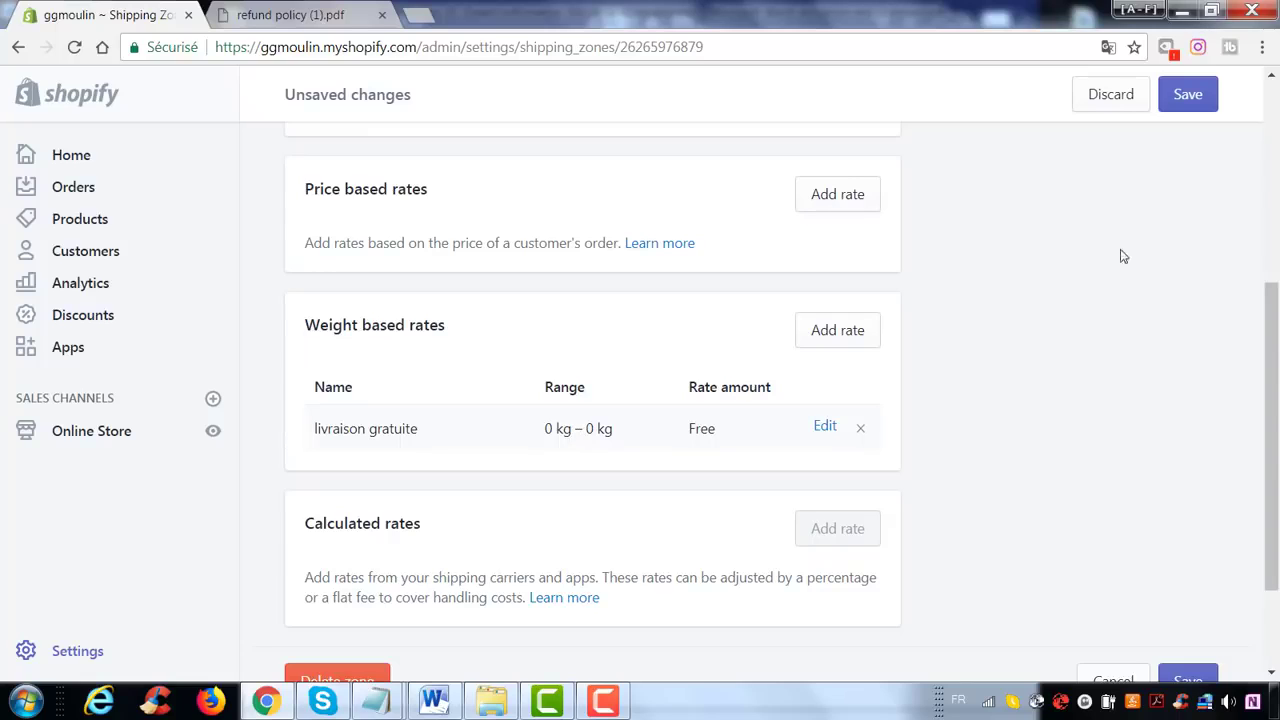
pyautogui.click(1188, 100)
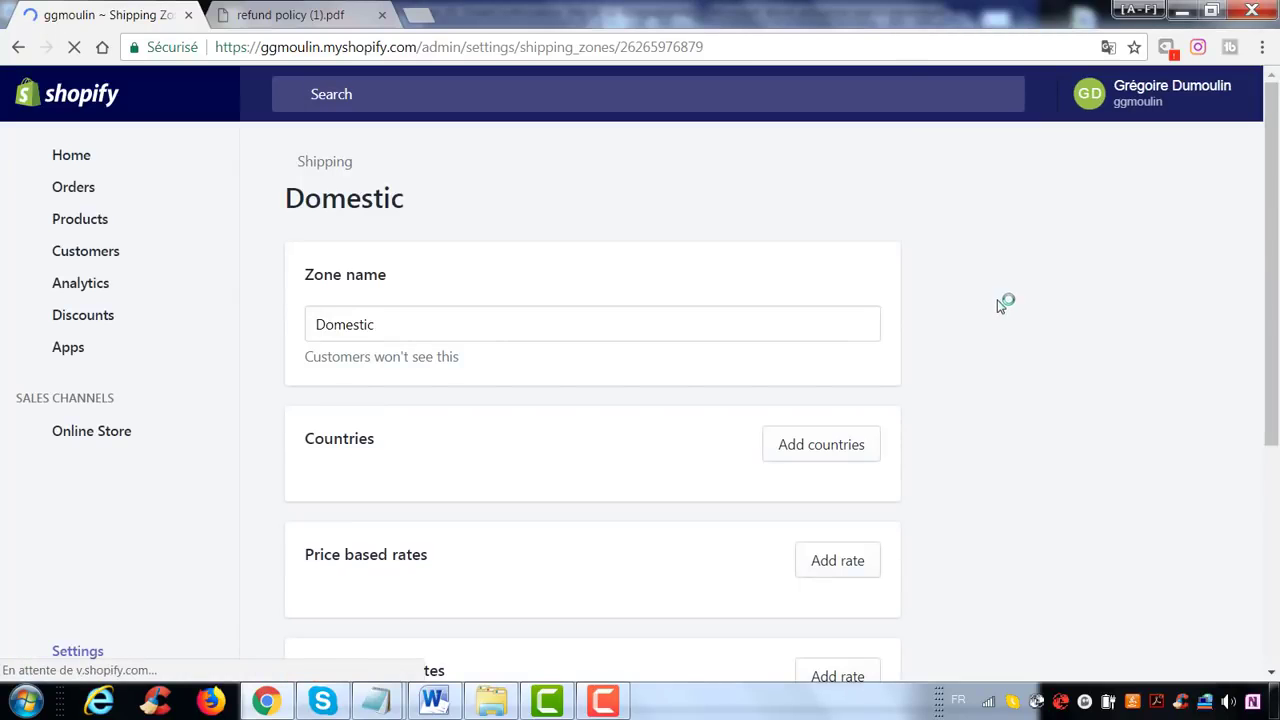
pyautogui.scroll(-1, 997, 307)
pyautogui.scroll(-2, 997, 307)
pyautogui.scroll(3, 377, 246)
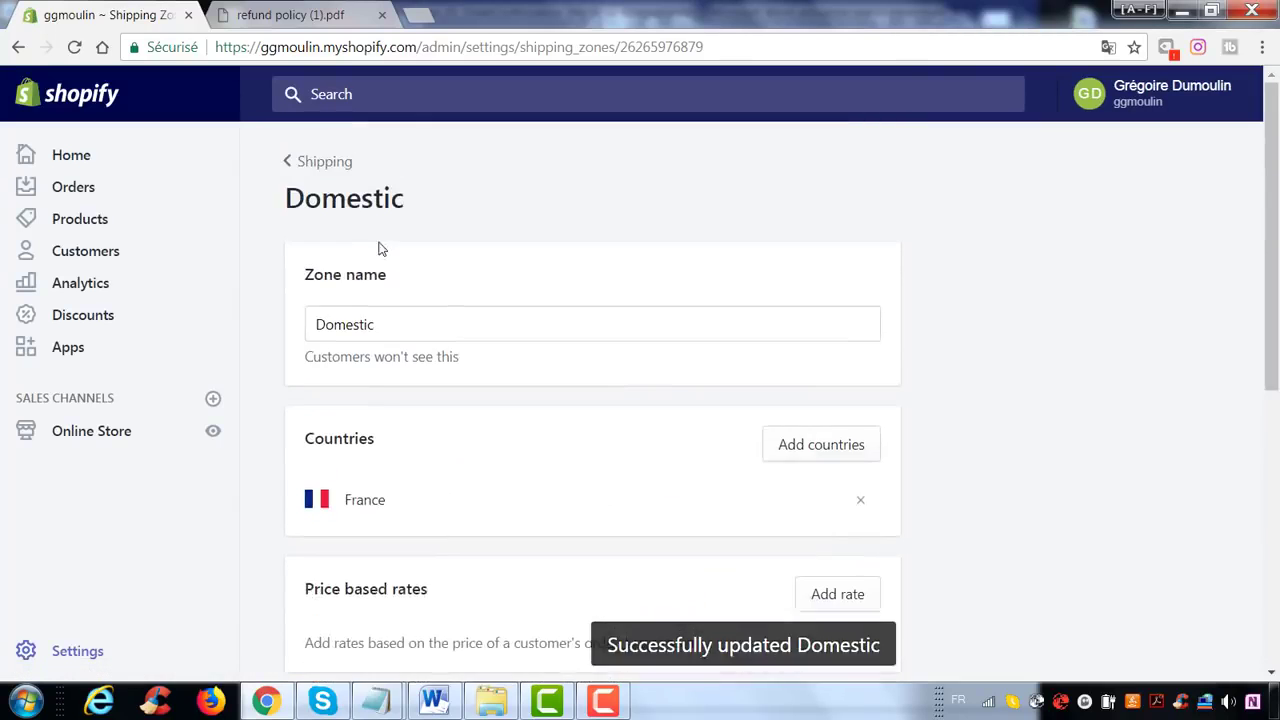
# - Return to the shipping settings, set the empty weight of the Sample box package to 0 kg and save it
pyautogui.click(318, 164)
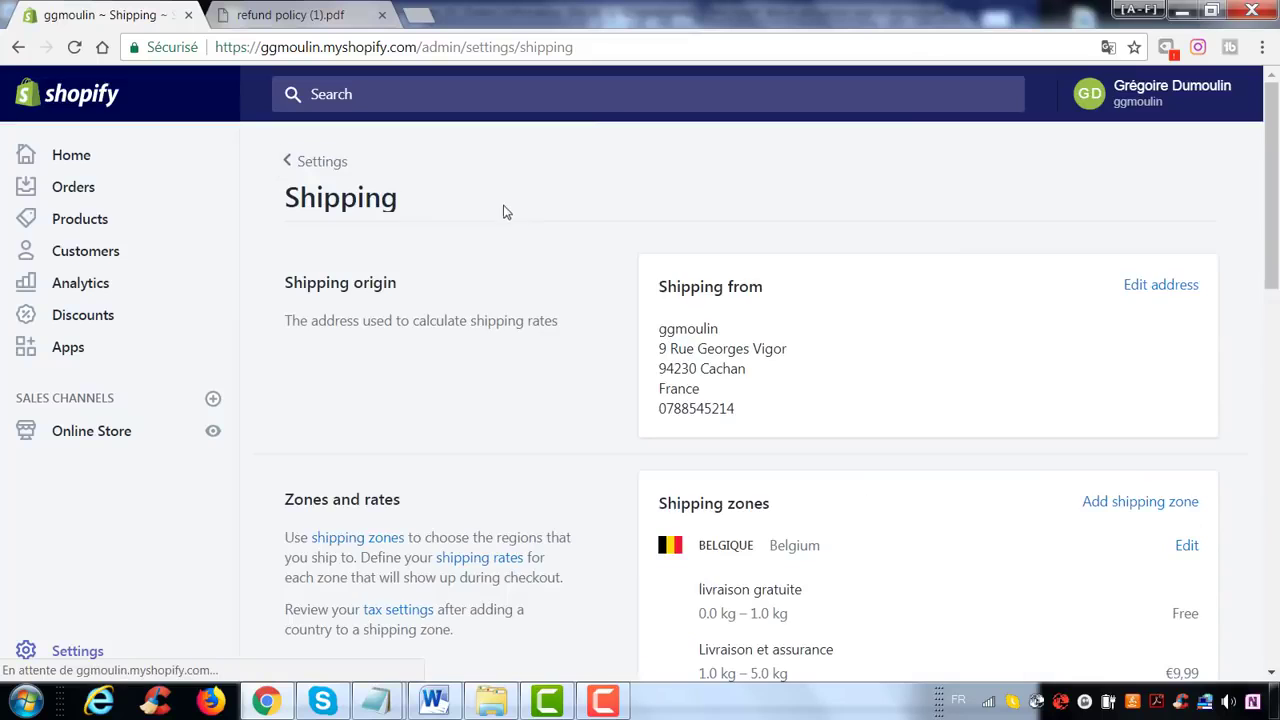
pyautogui.scroll(-7, 524, 222)
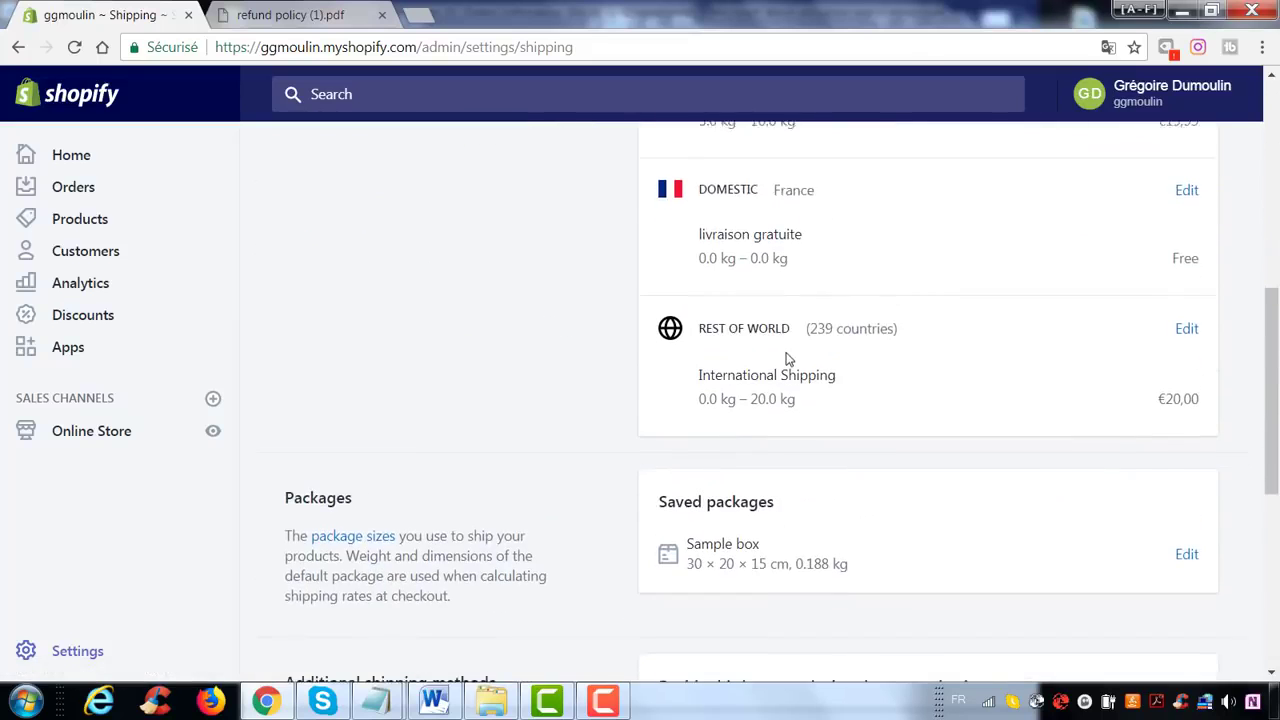
pyautogui.scroll(-1, 787, 358)
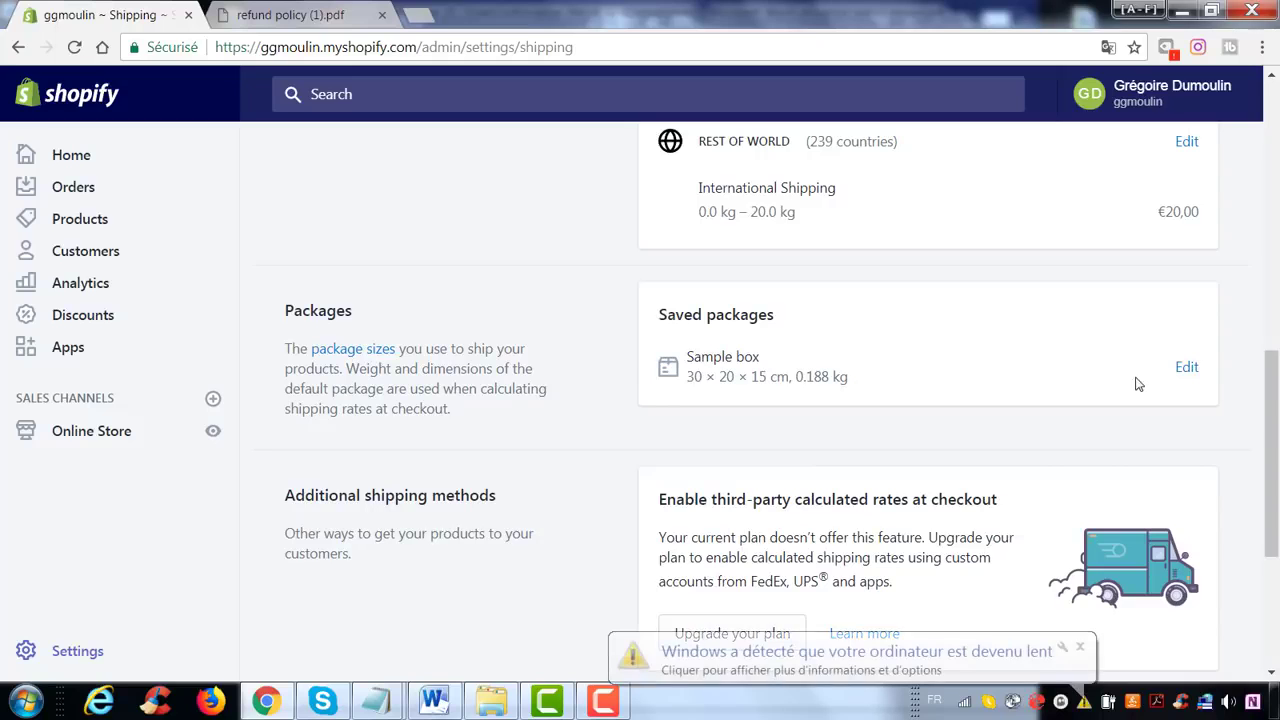
pyautogui.click(1187, 368)
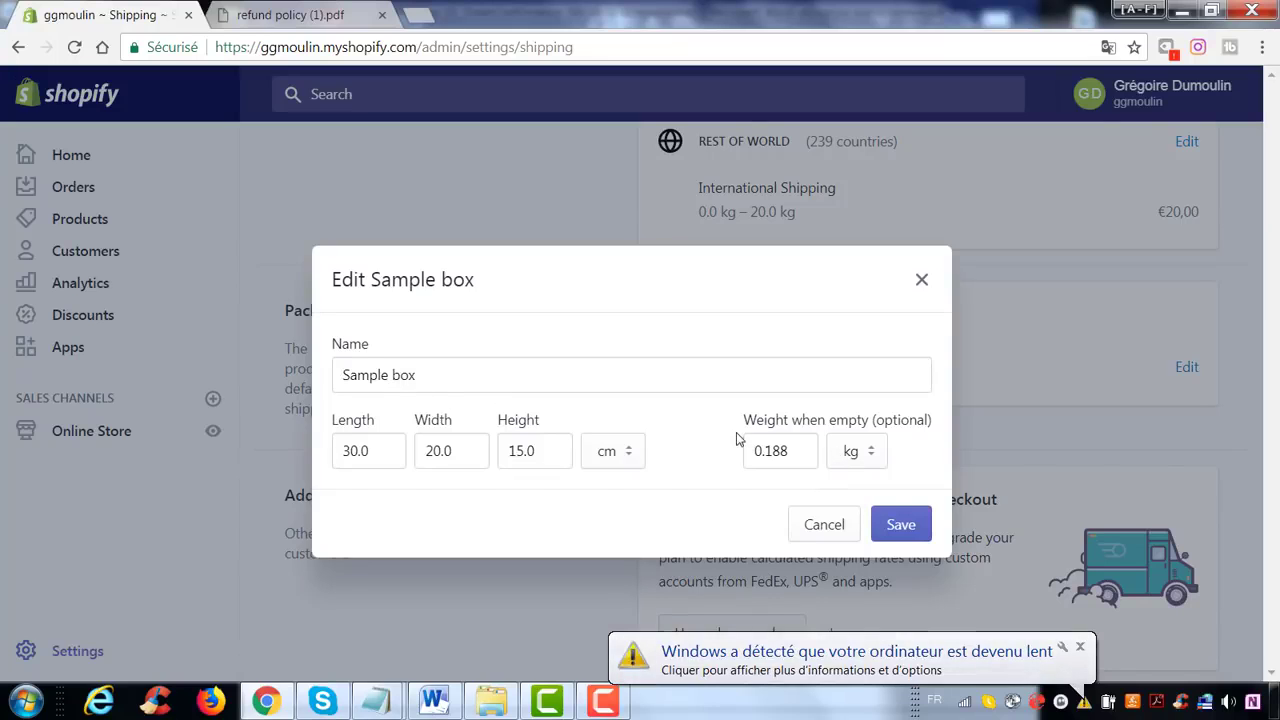
pyautogui.doubleClick(770, 451)
pyautogui.write('0')
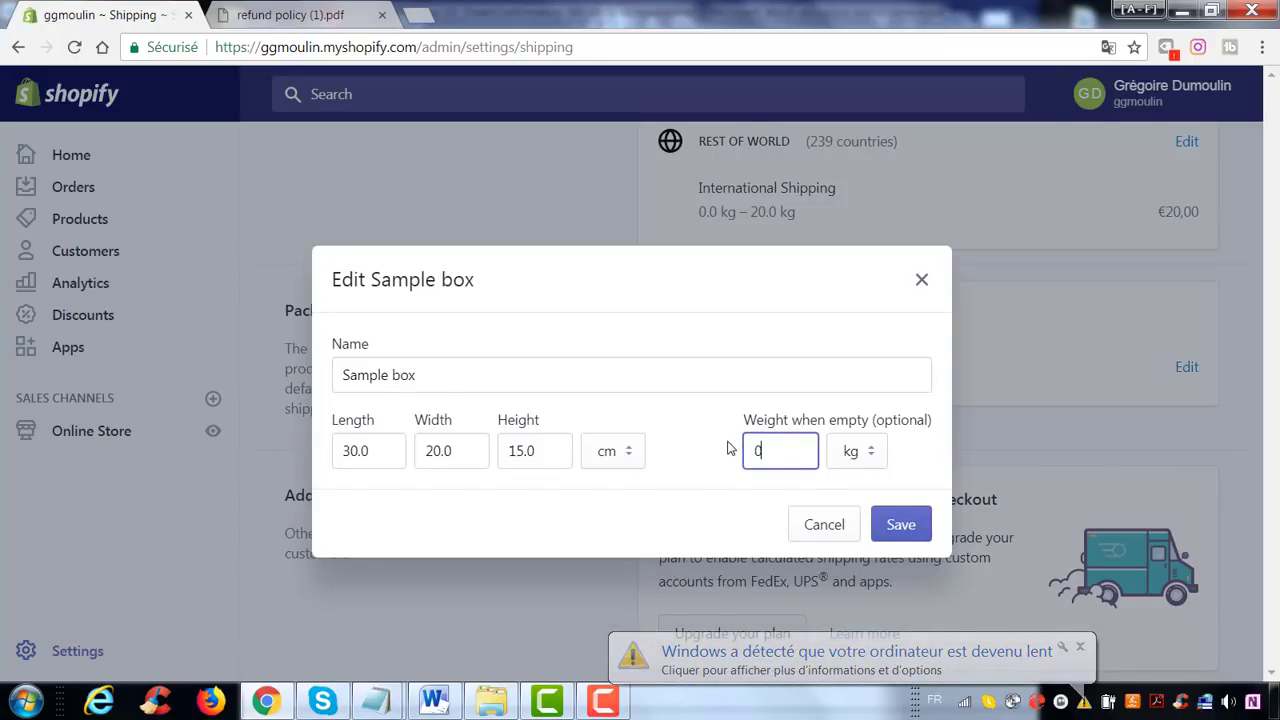
pyautogui.click(919, 542)
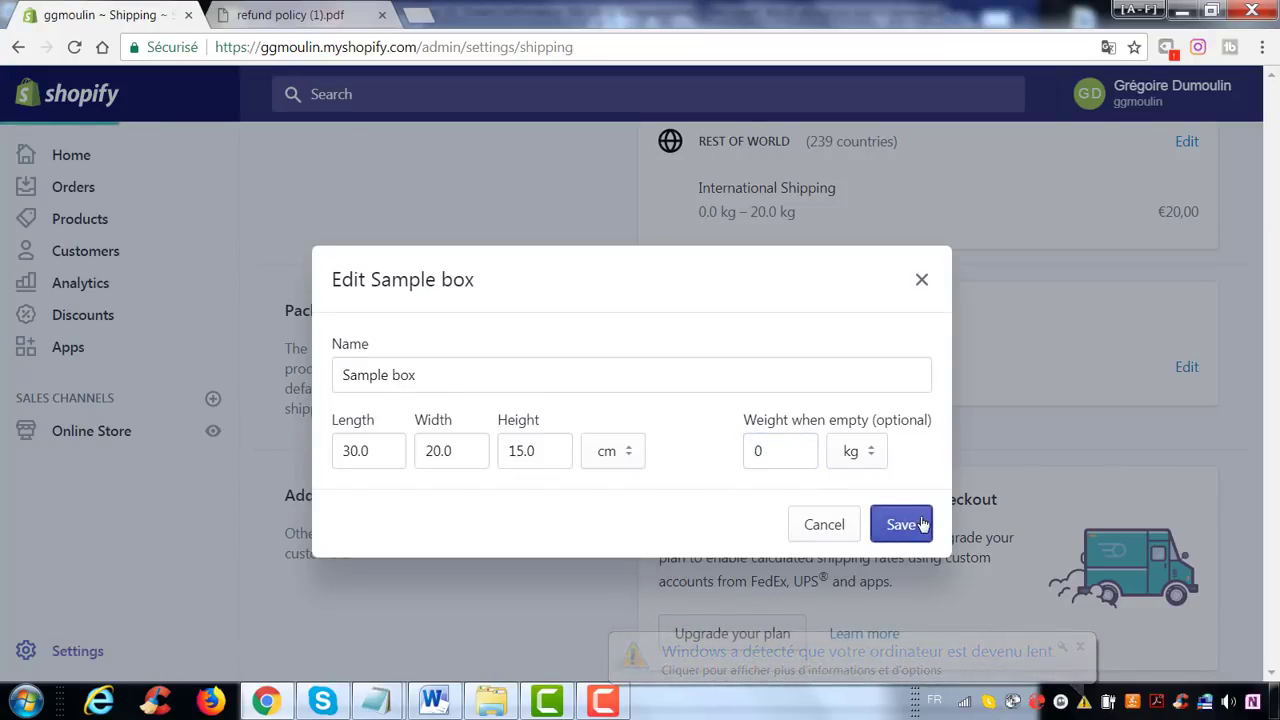
pyautogui.click(899, 524)
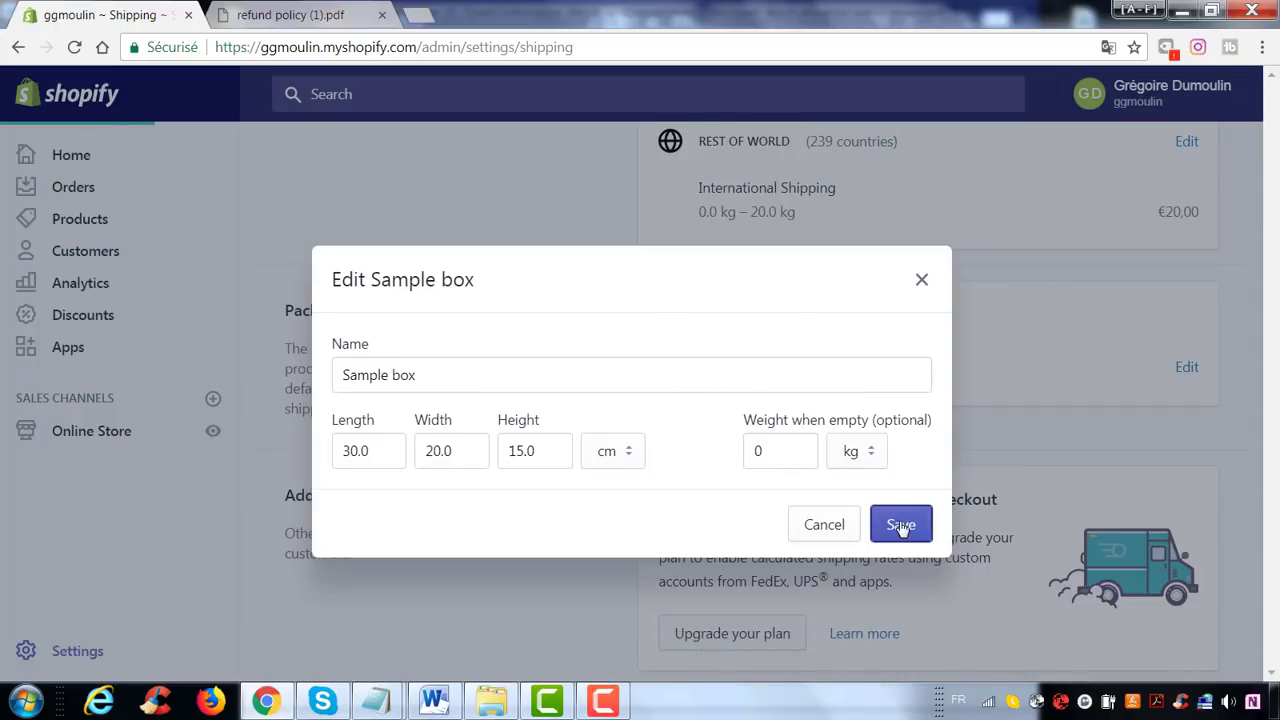
# - Review the shipping settings, from the shipping origin and zone rates to the saved packages and additional shipping methods
pyautogui.scroll(-6, 912, 370)
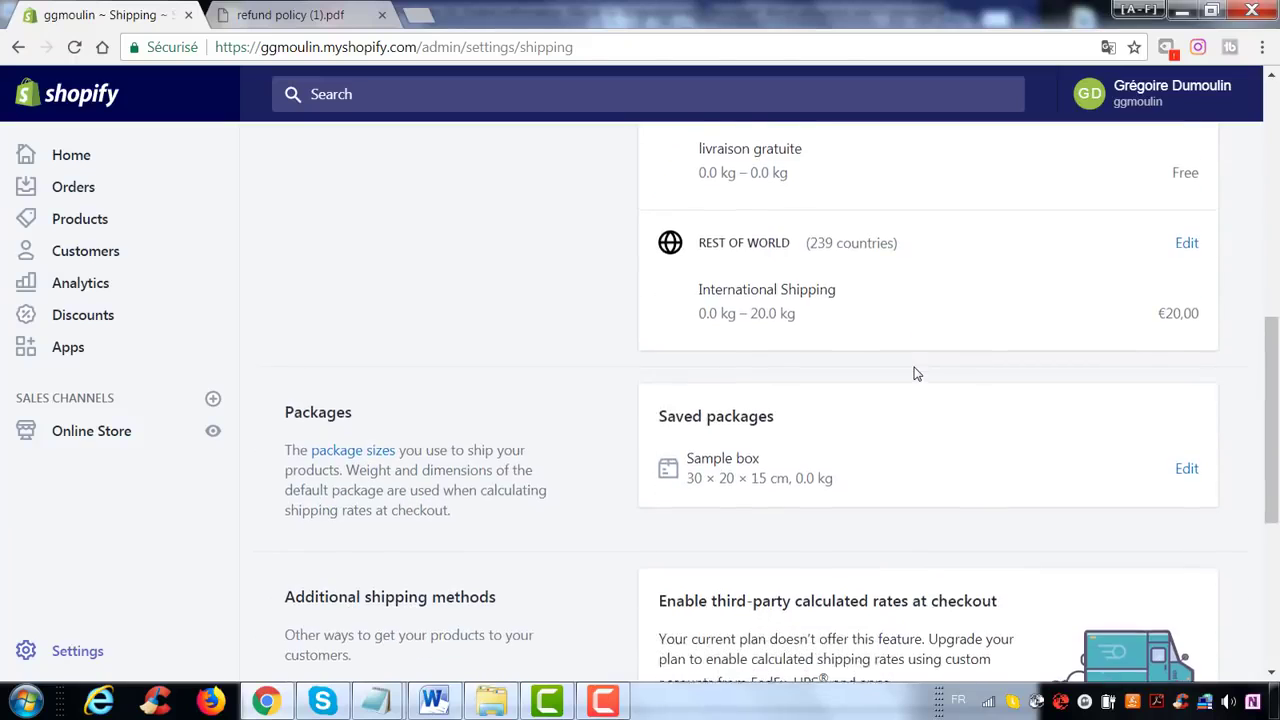
pyautogui.scroll(4, 950, 355)
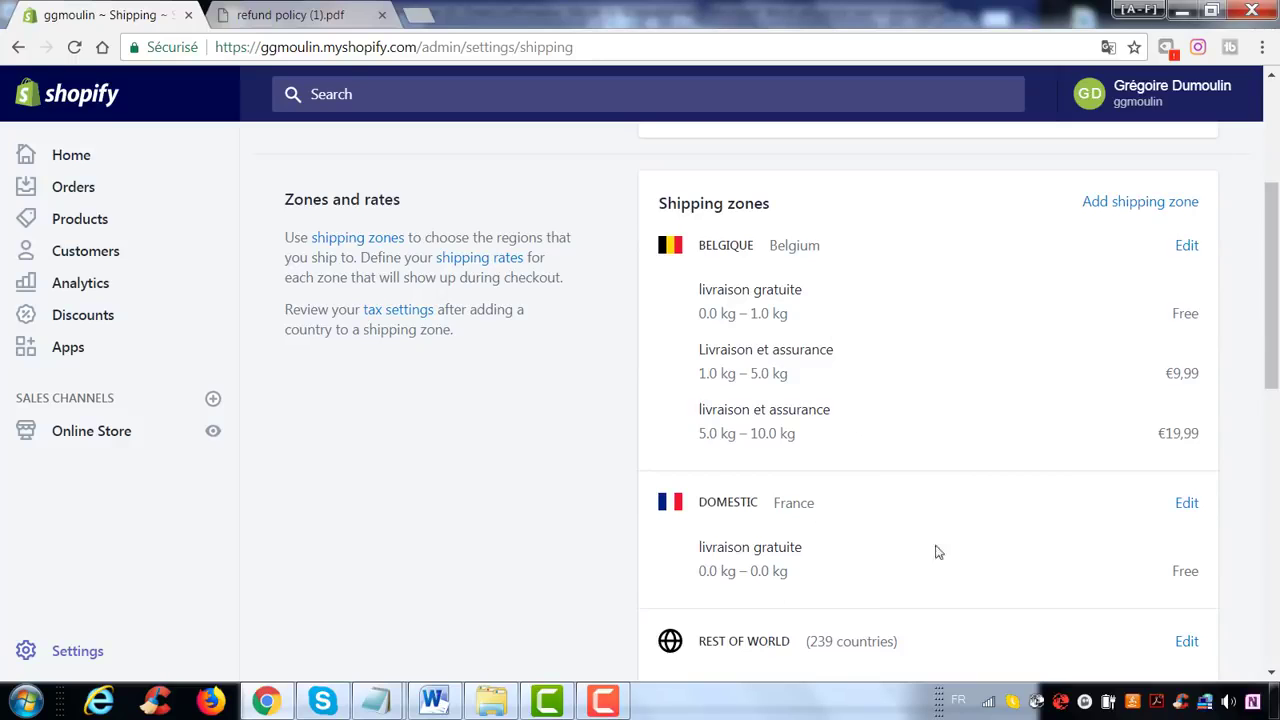
pyautogui.scroll(-6, 869, 606)
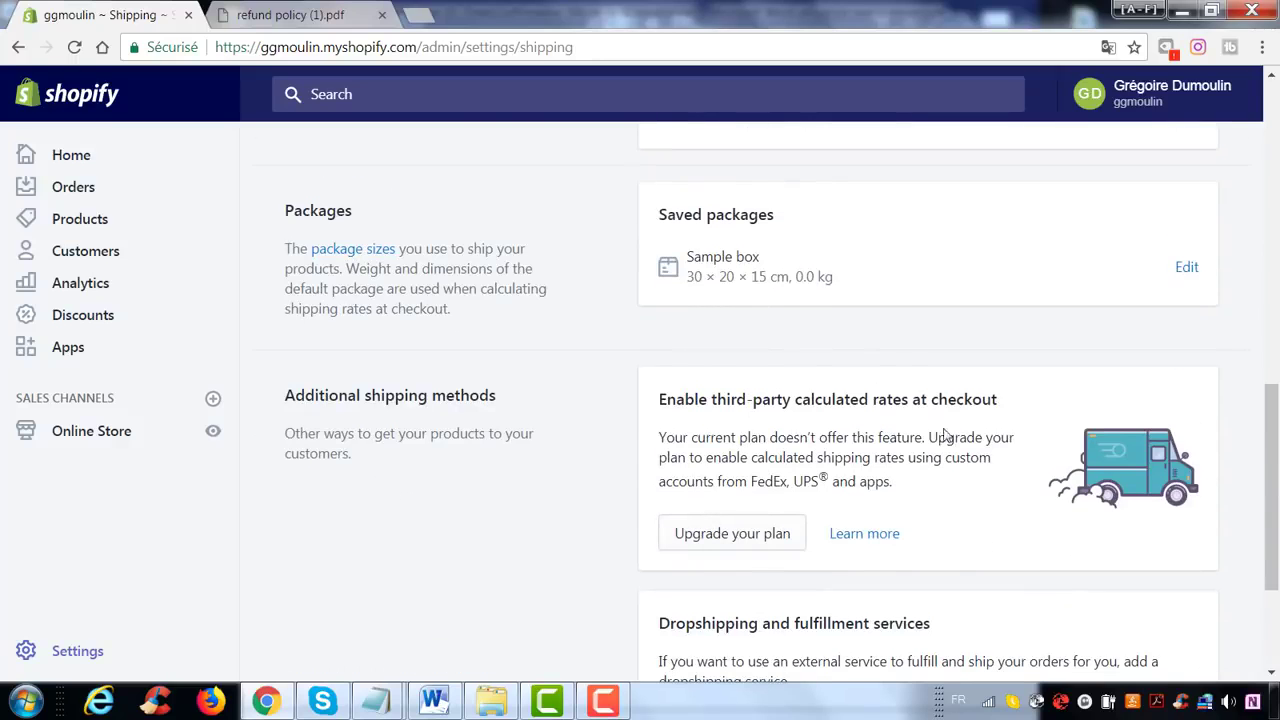
pyautogui.scroll(-3, 947, 436)
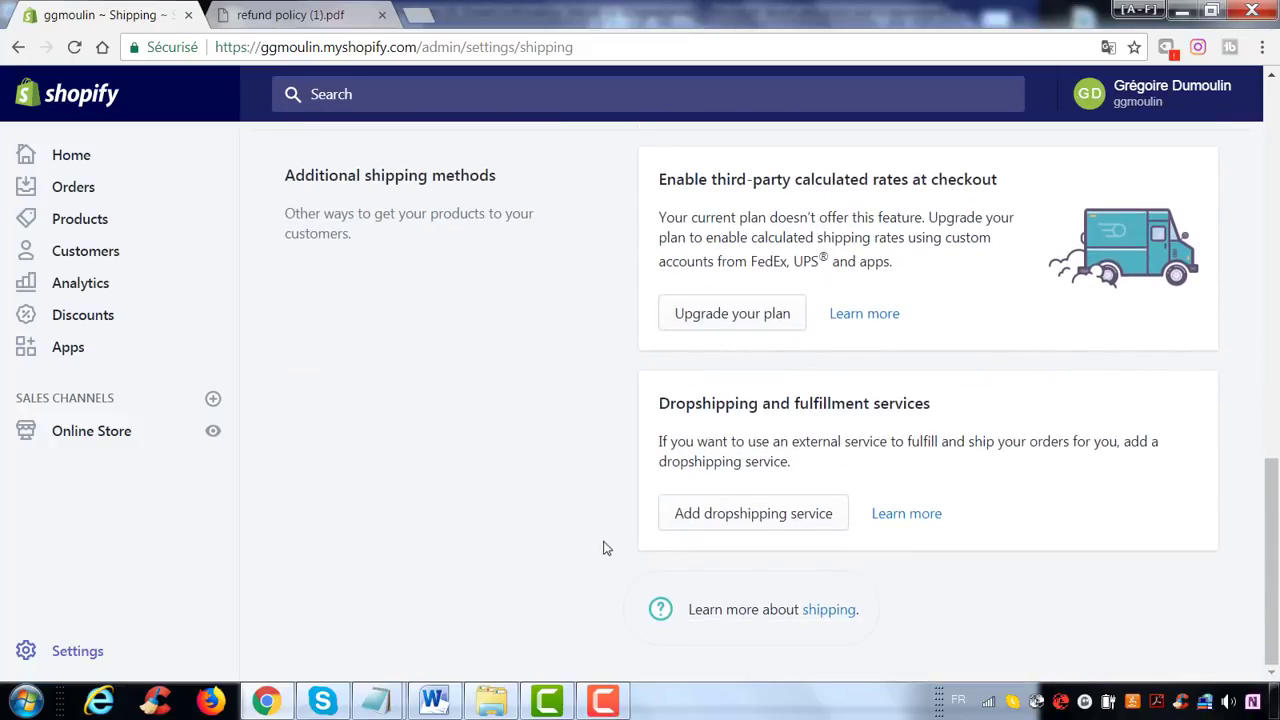
pyautogui.scroll(10, 605, 545)
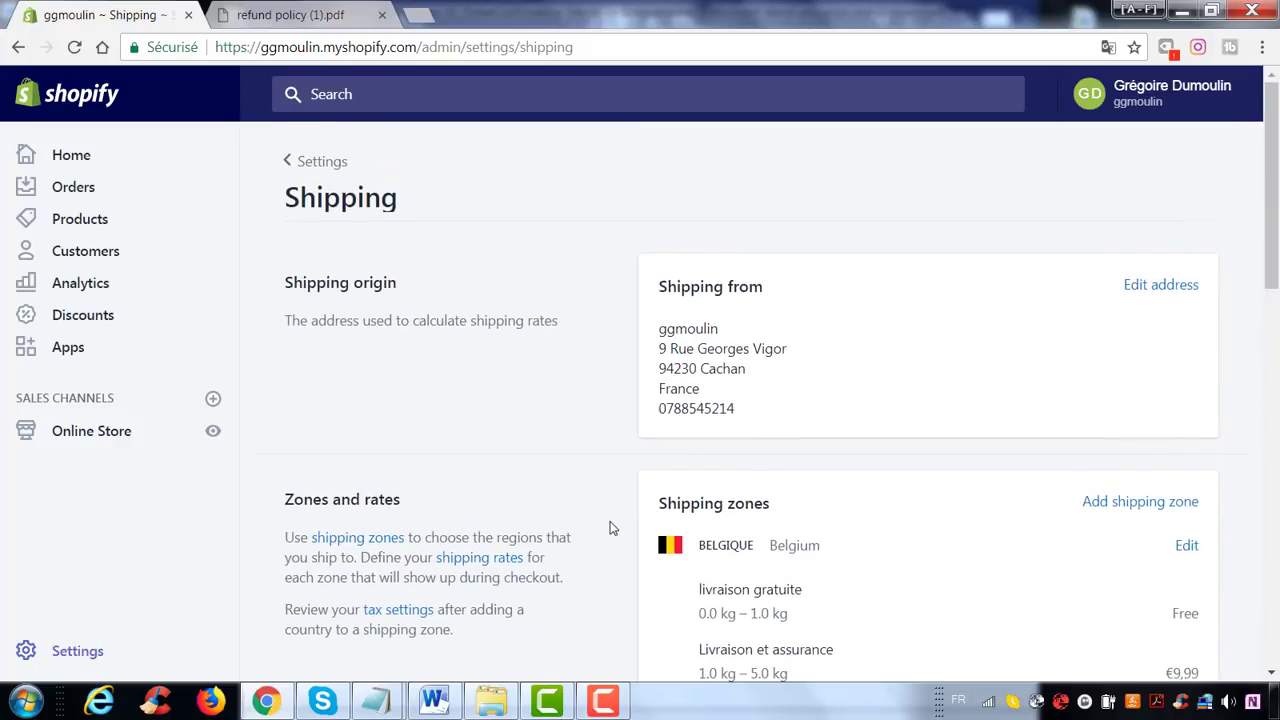
pyautogui.scroll(-3, 877, 660)
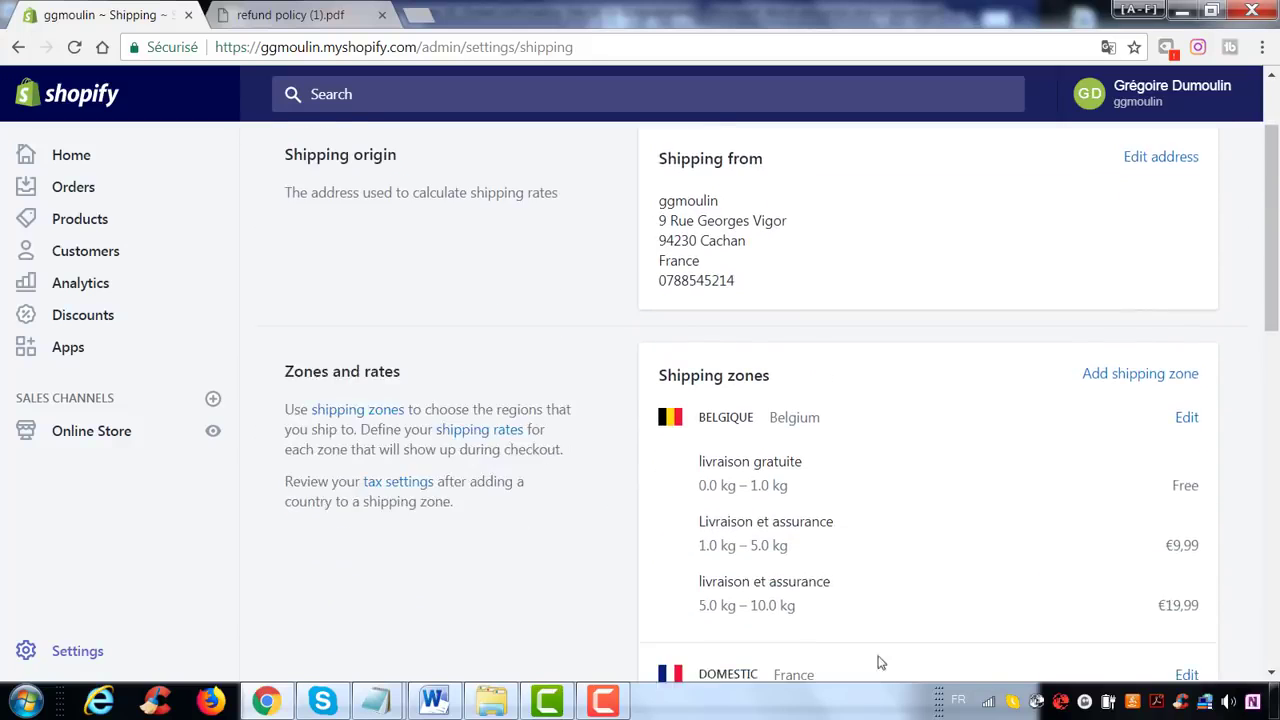
pyautogui.scroll(-1, 748, 436)
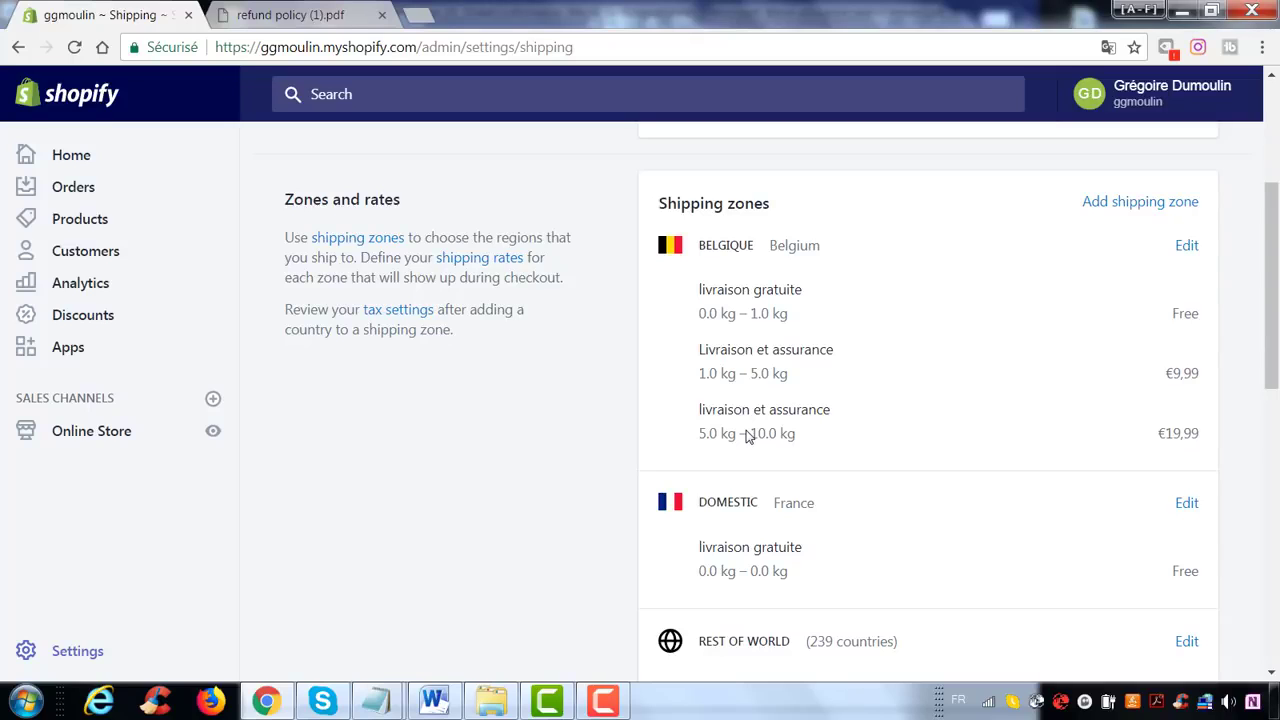
pyautogui.scroll(3, 415, 390)
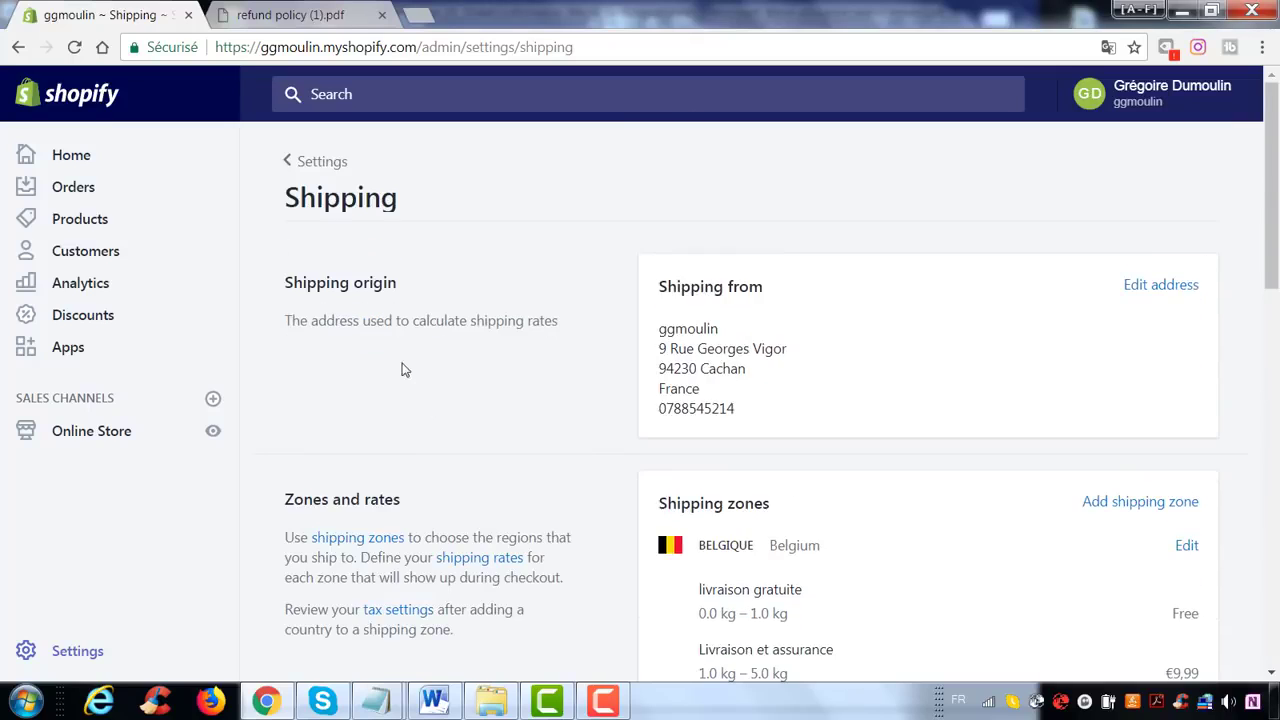
# - Open the store's tax settings and examine the tax options and the country tax rates
pyautogui.click(322, 162)
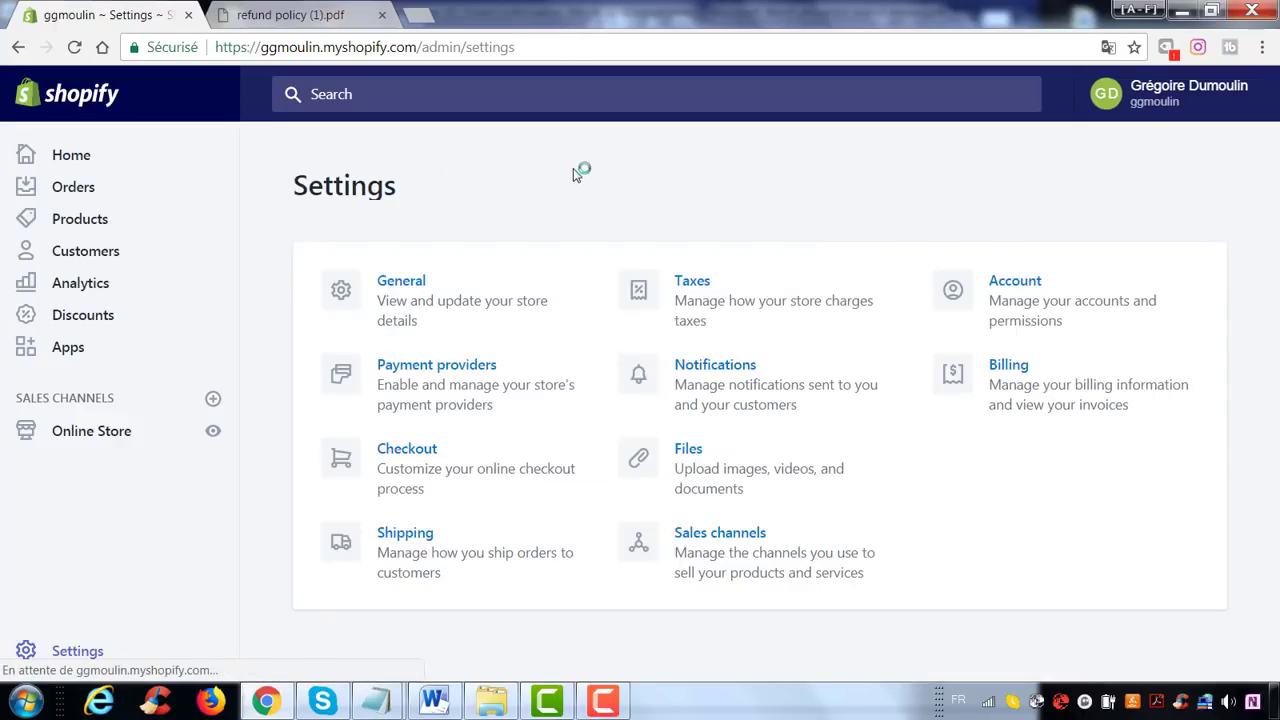
pyautogui.click(677, 312)
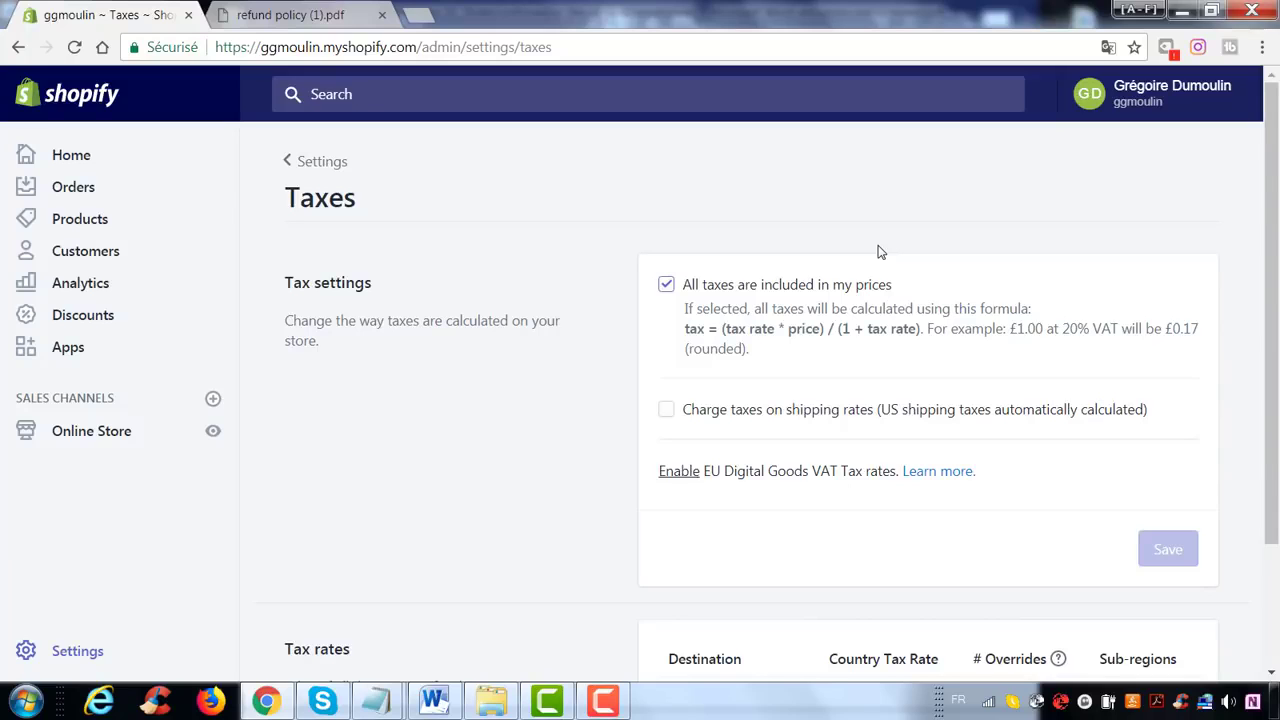
pyautogui.scroll(-3, 880, 252)
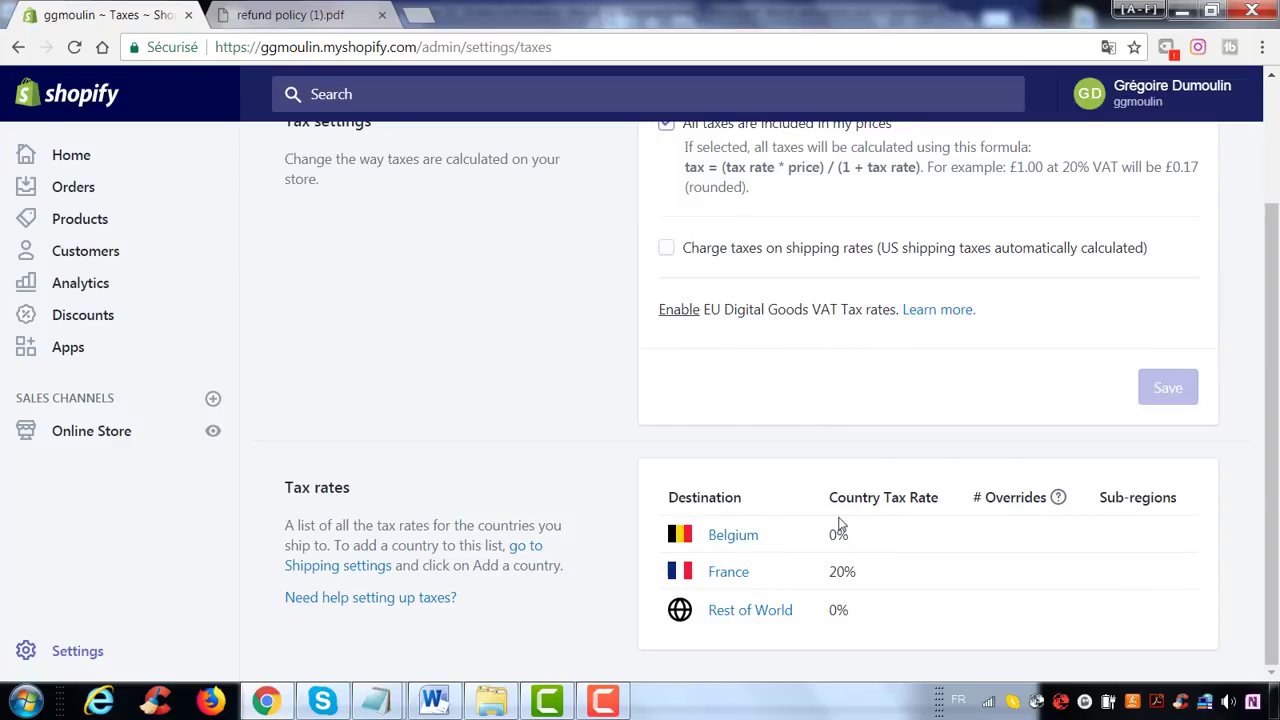
pyautogui.moveTo(826, 540); pyautogui.dragTo(883, 560)
pyautogui.click(758, 505)
pyautogui.scroll(2, 743, 486)
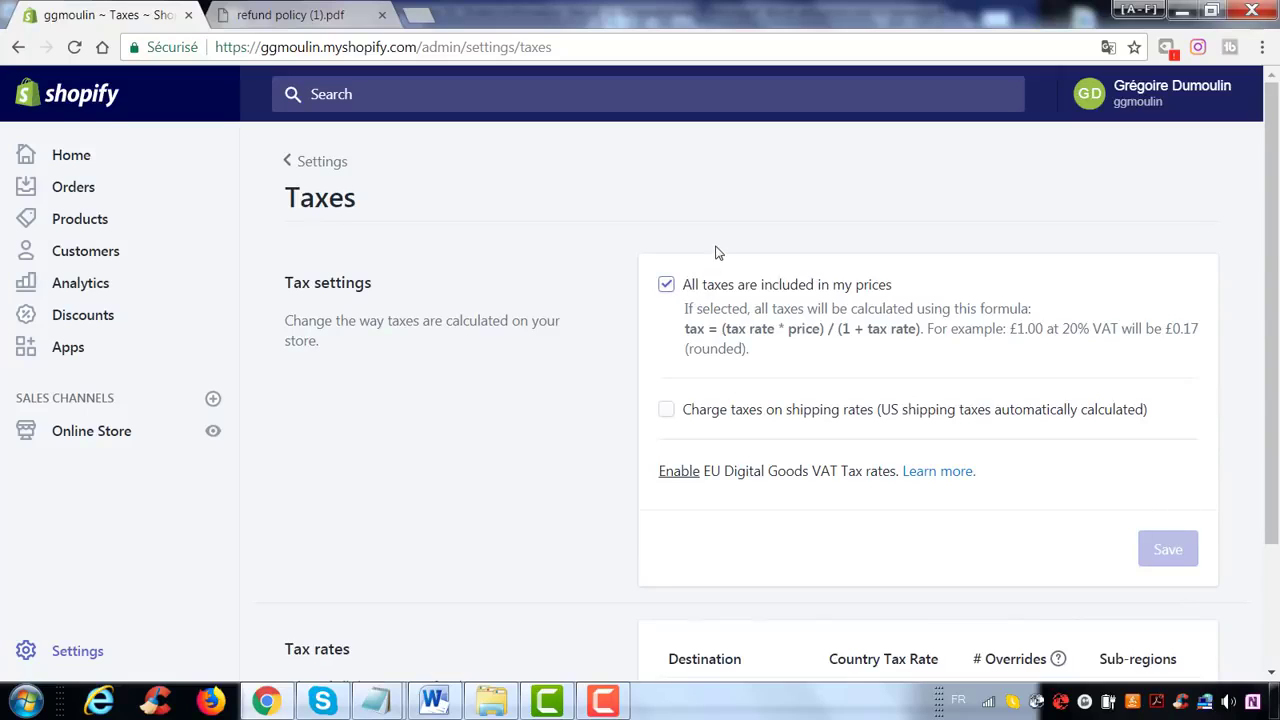
# - Open the notification settings and look through the order and shipping email templates and the order notification section
pyautogui.click(331, 168)
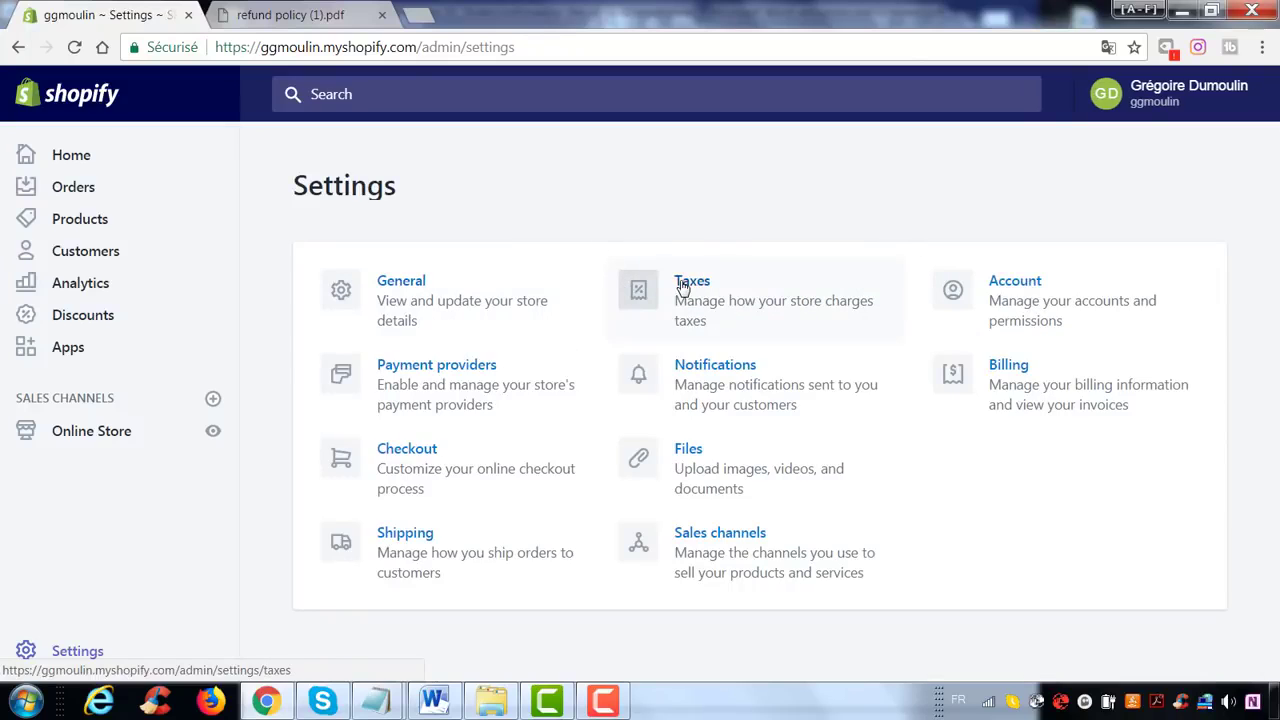
pyautogui.click(710, 372)
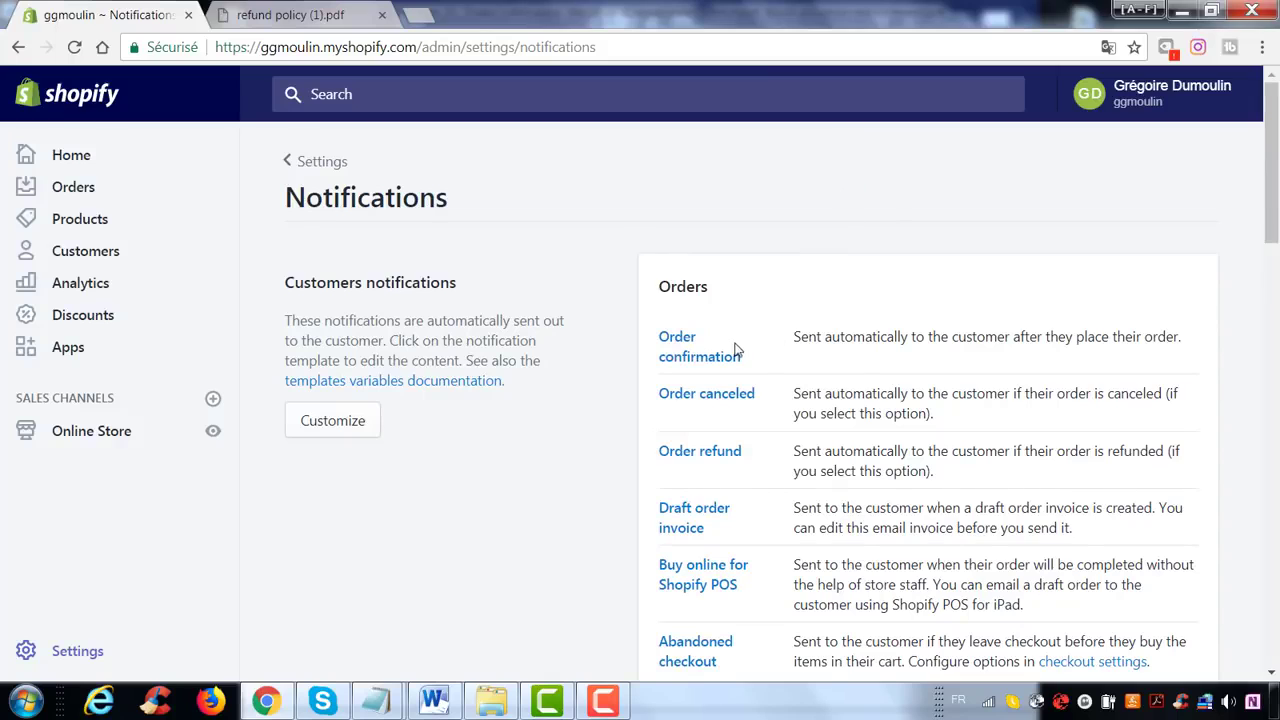
pyautogui.scroll(-6, 763, 329)
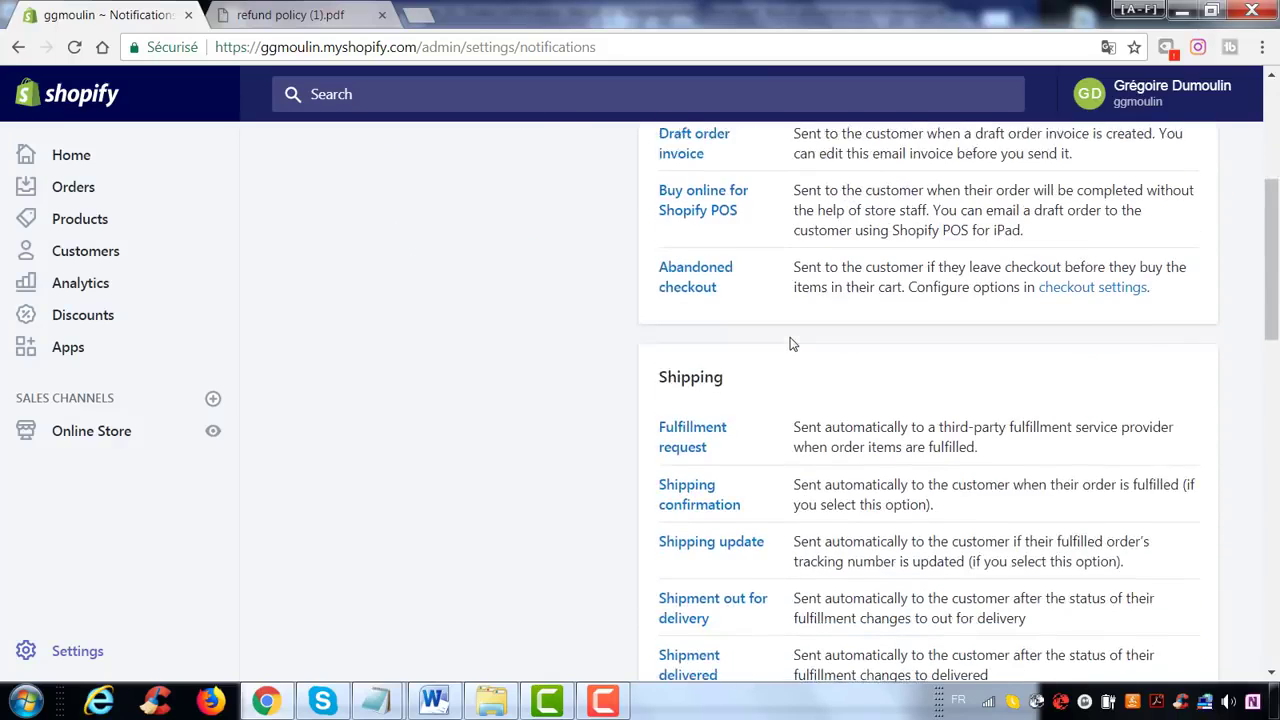
pyautogui.scroll(-9, 790, 343)
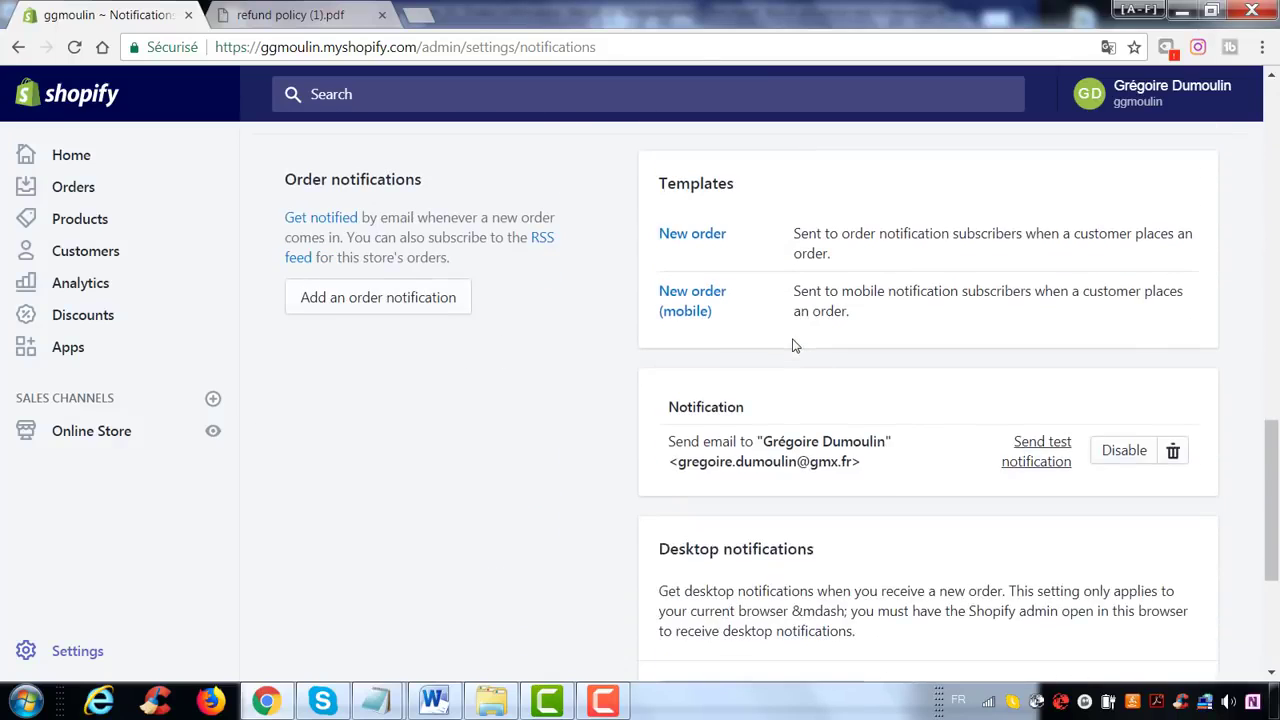
pyautogui.scroll(15, 794, 343)
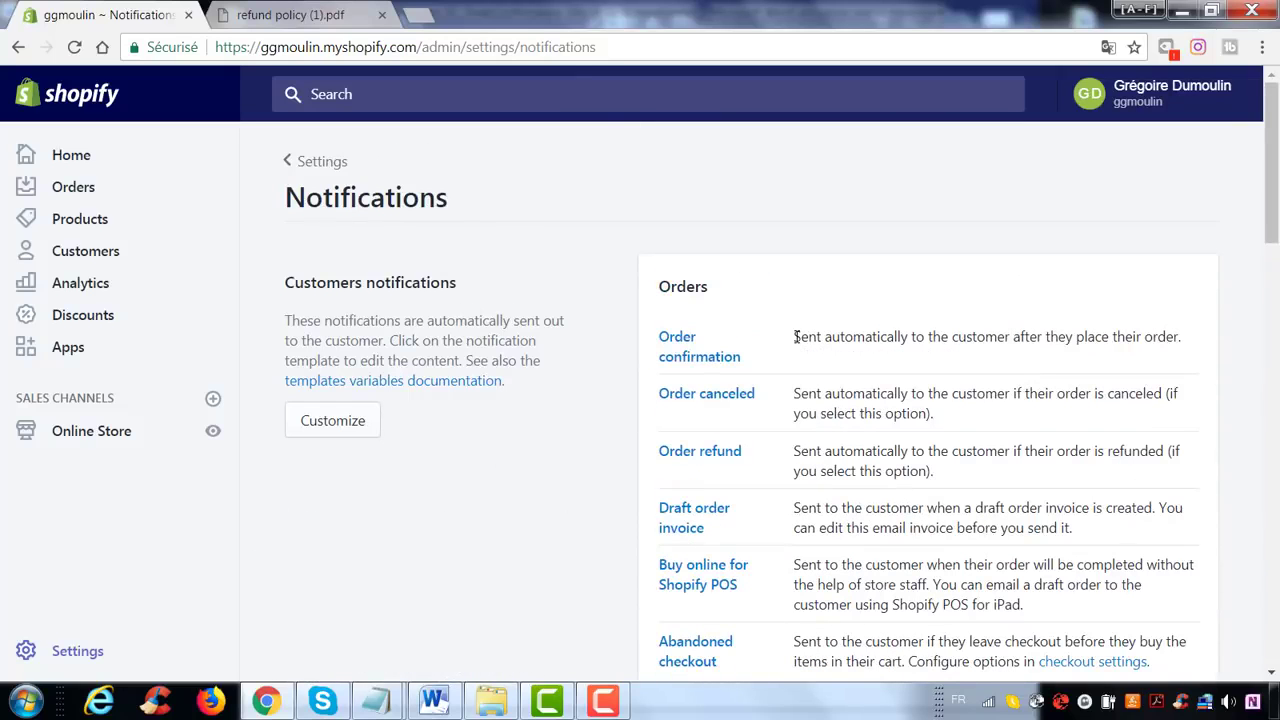
pyautogui.scroll(-3, 797, 337)
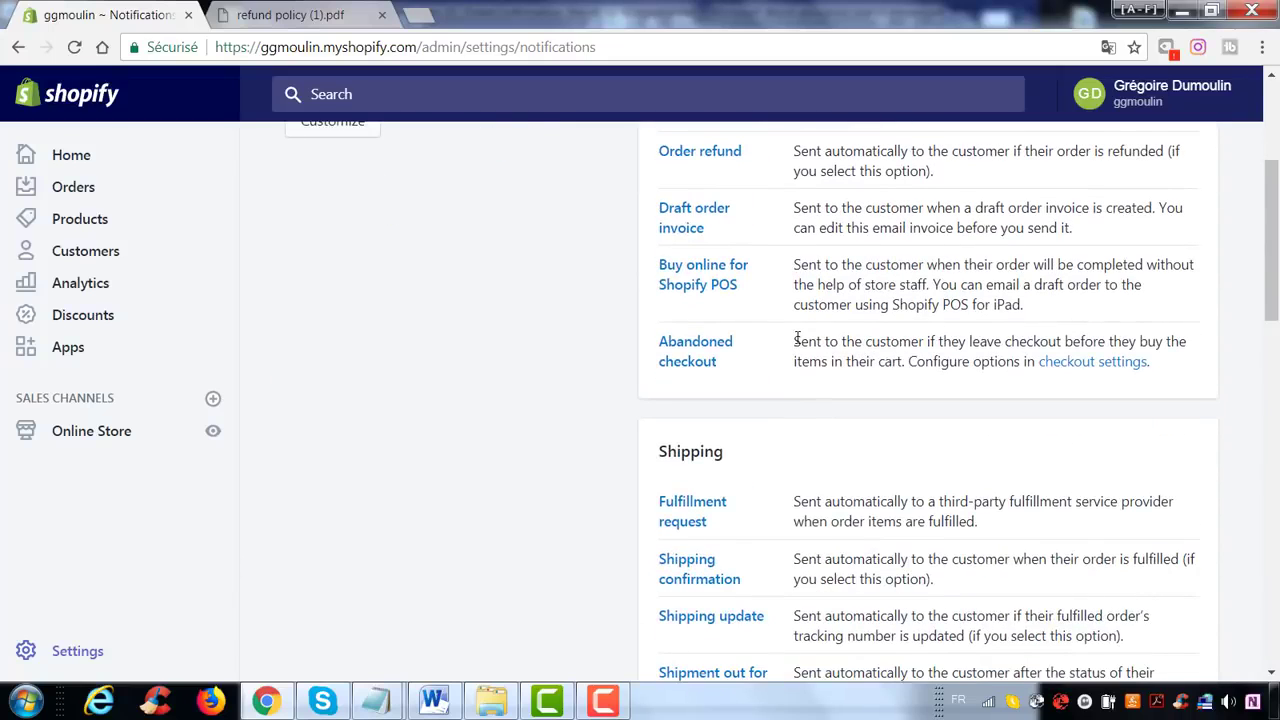
pyautogui.scroll(3, 795, 340)
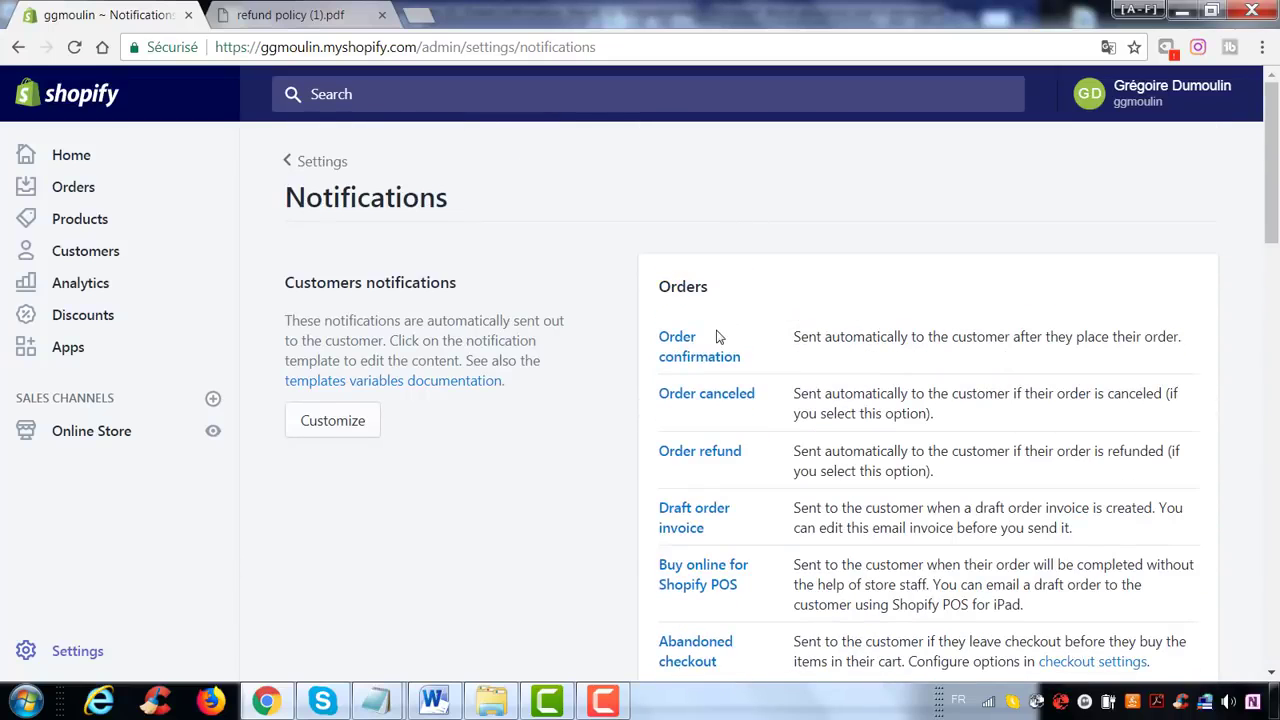
# - Open the Order confirmation template and compare it with the French translation in the Word document Traduc_Notification_01_OrderConfirmation
pyautogui.click(684, 352)
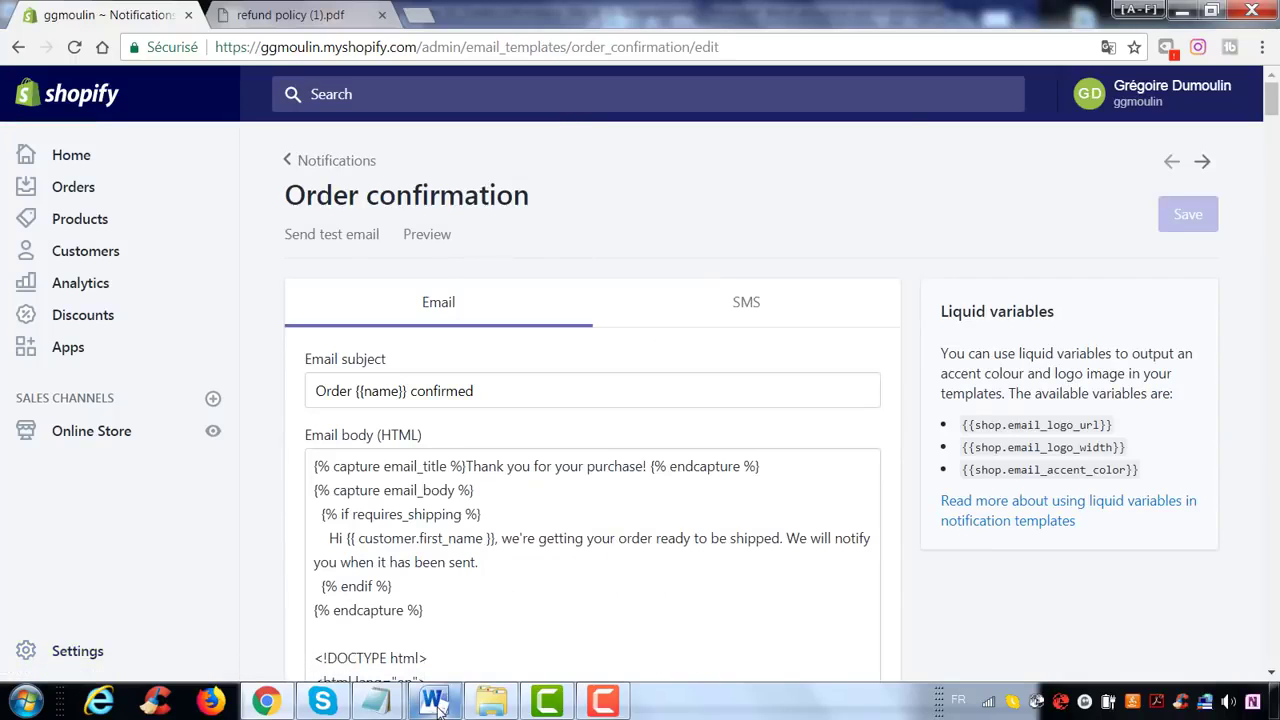
pyautogui.moveTo(438, 706)
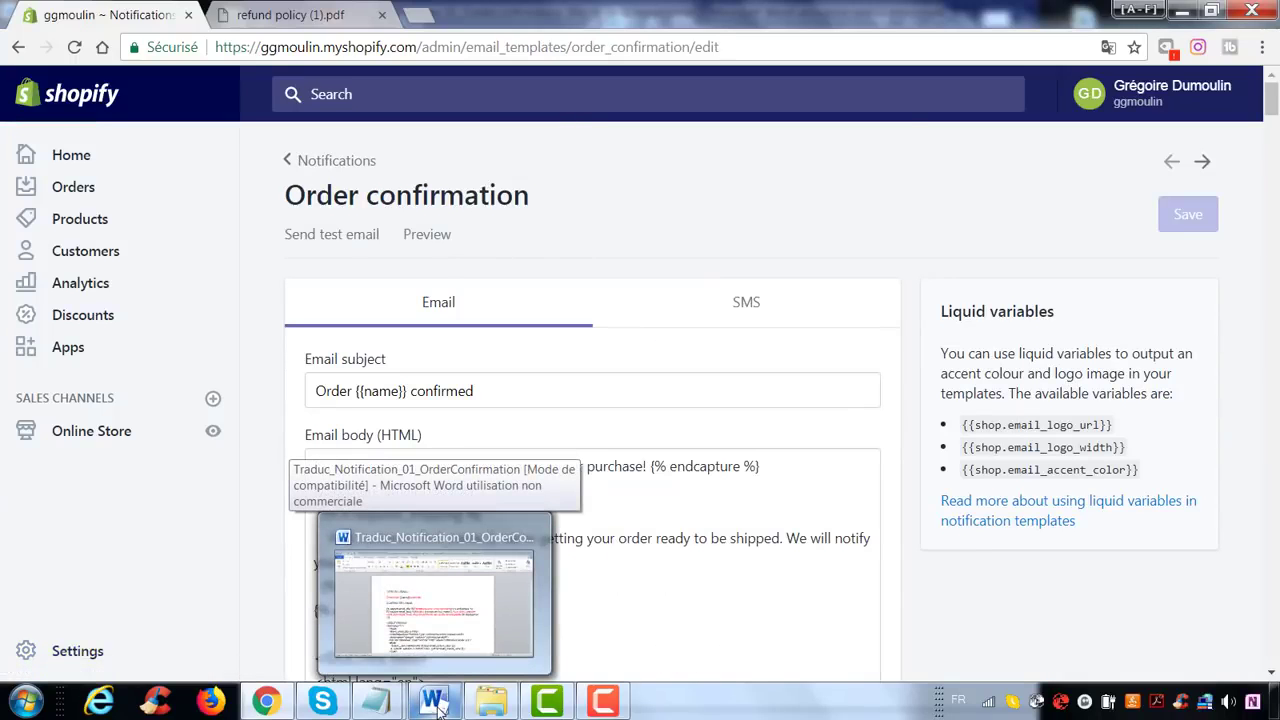
pyautogui.click(438, 706)
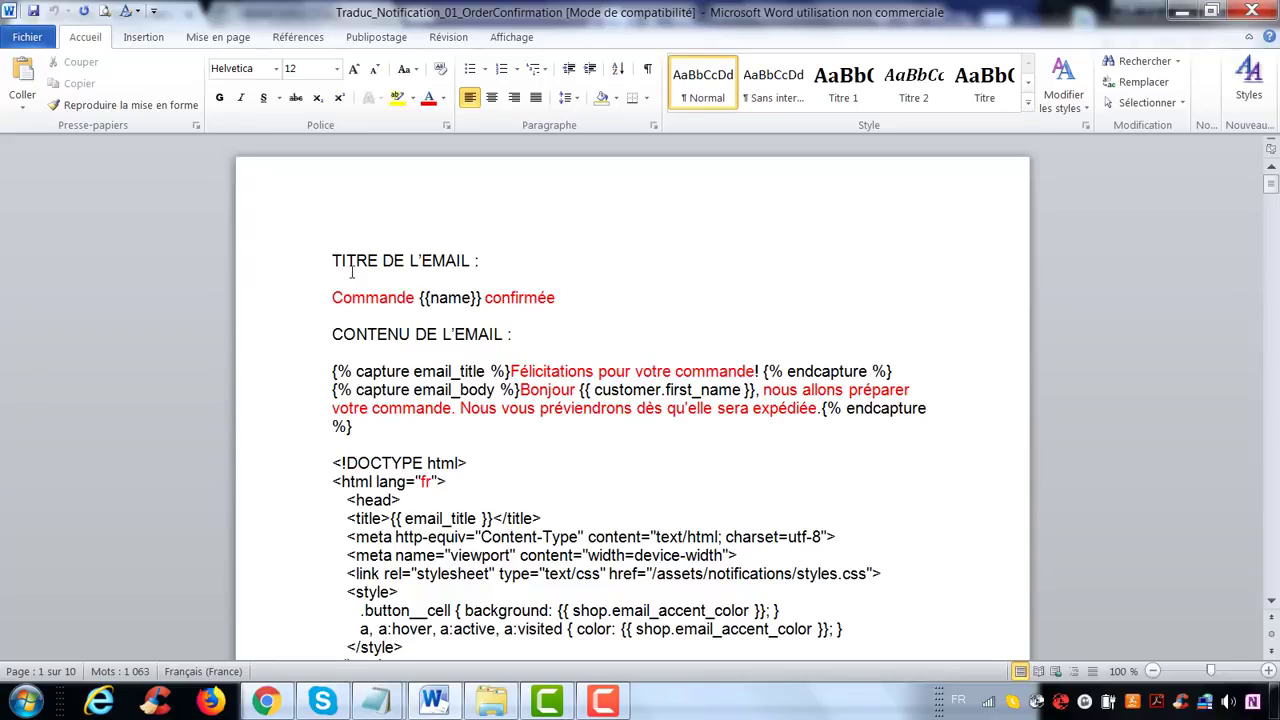
pyautogui.click(433, 702)
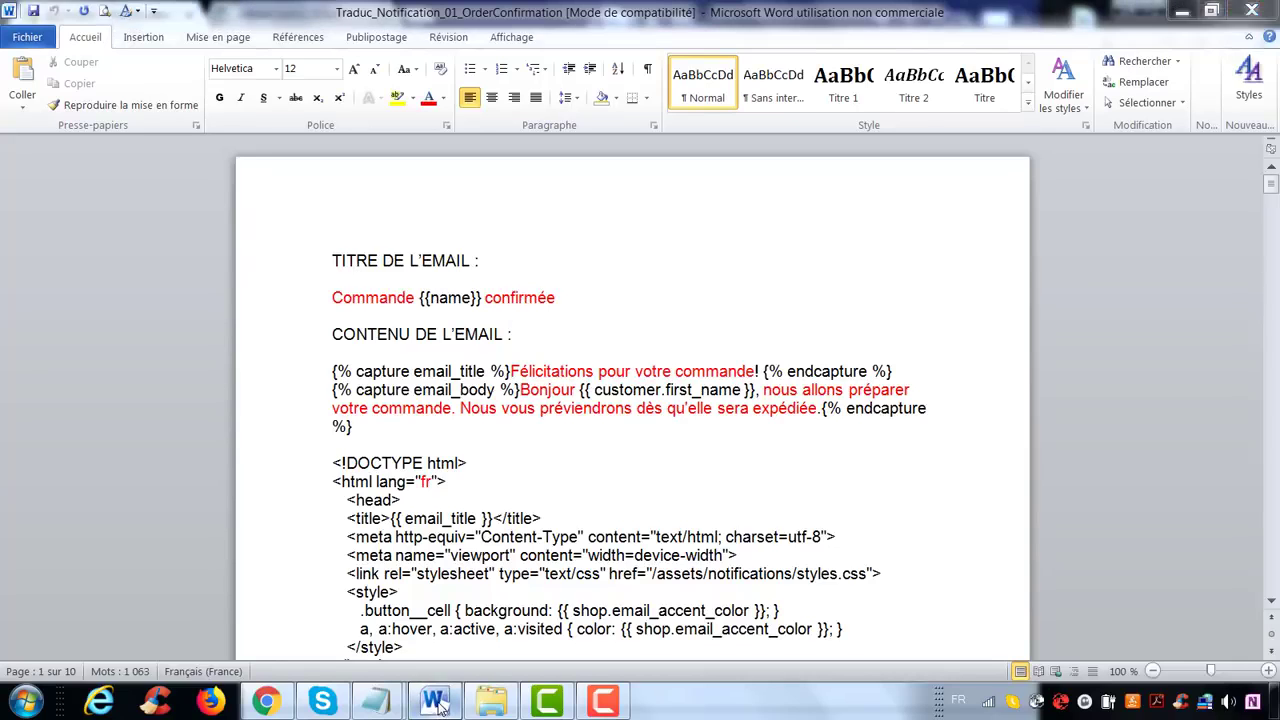
pyautogui.scroll(-1, 554, 422)
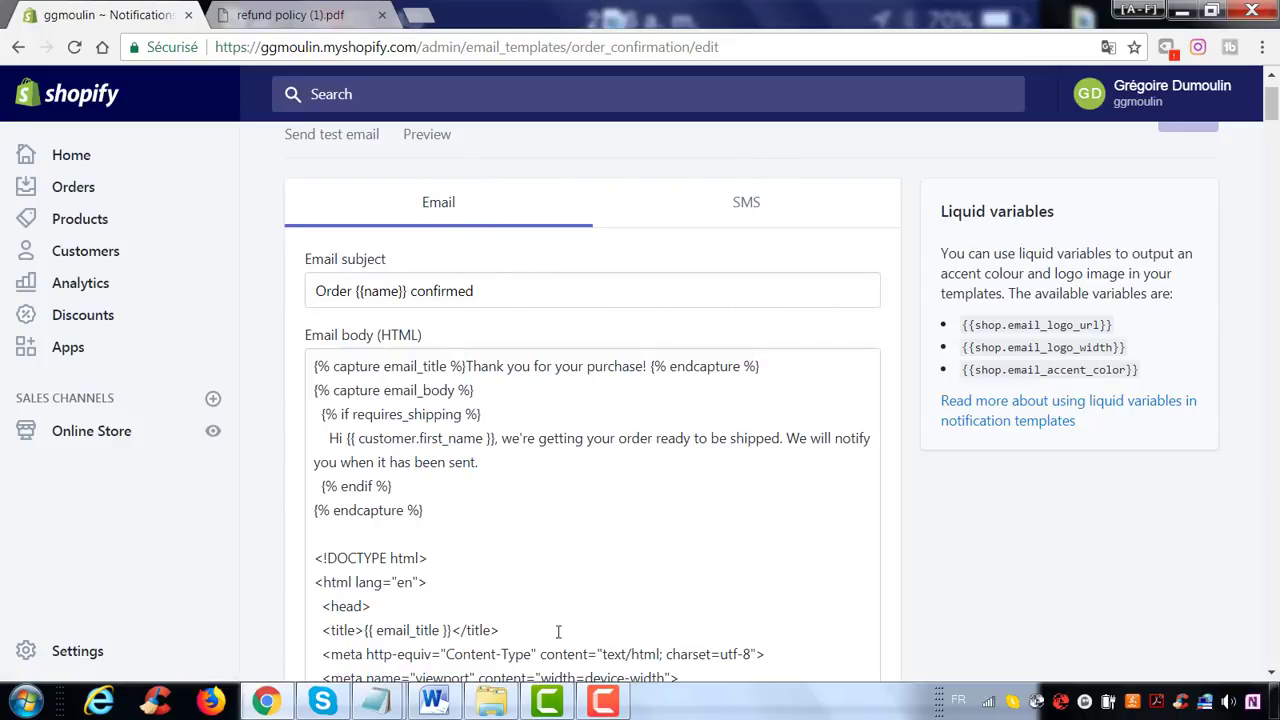
pyautogui.click(433, 702)
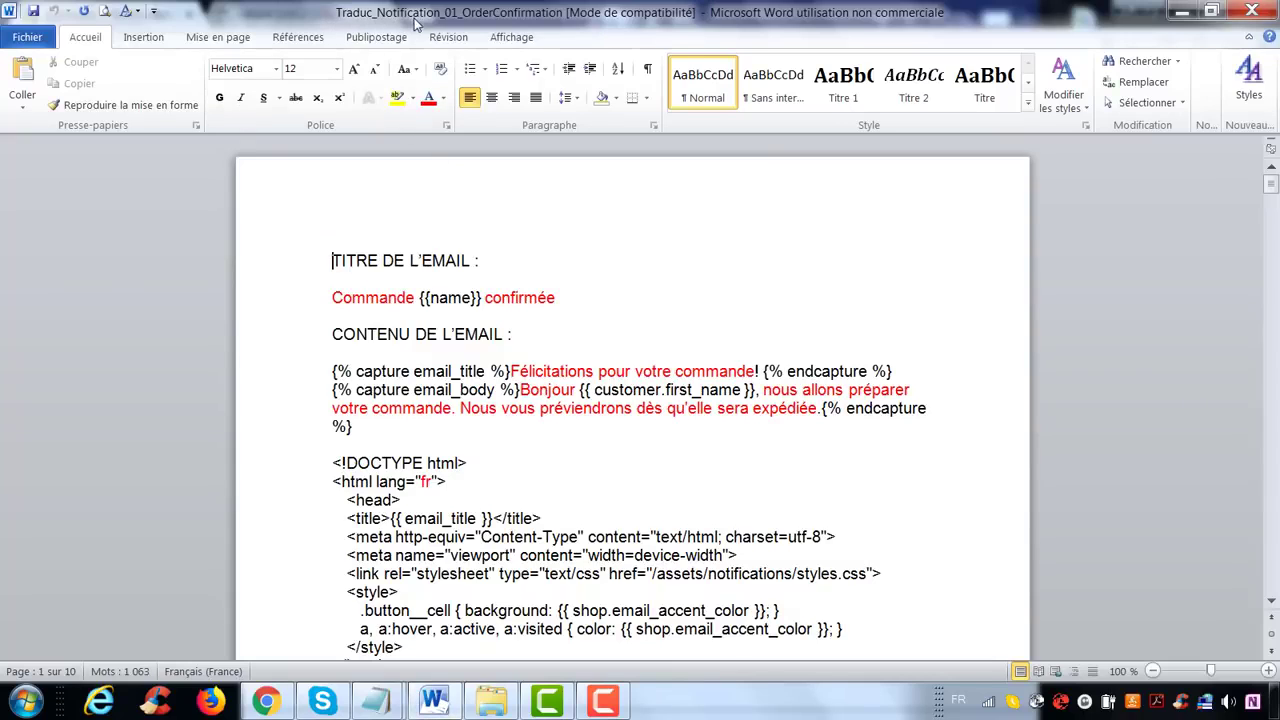
pyautogui.click(433, 702)
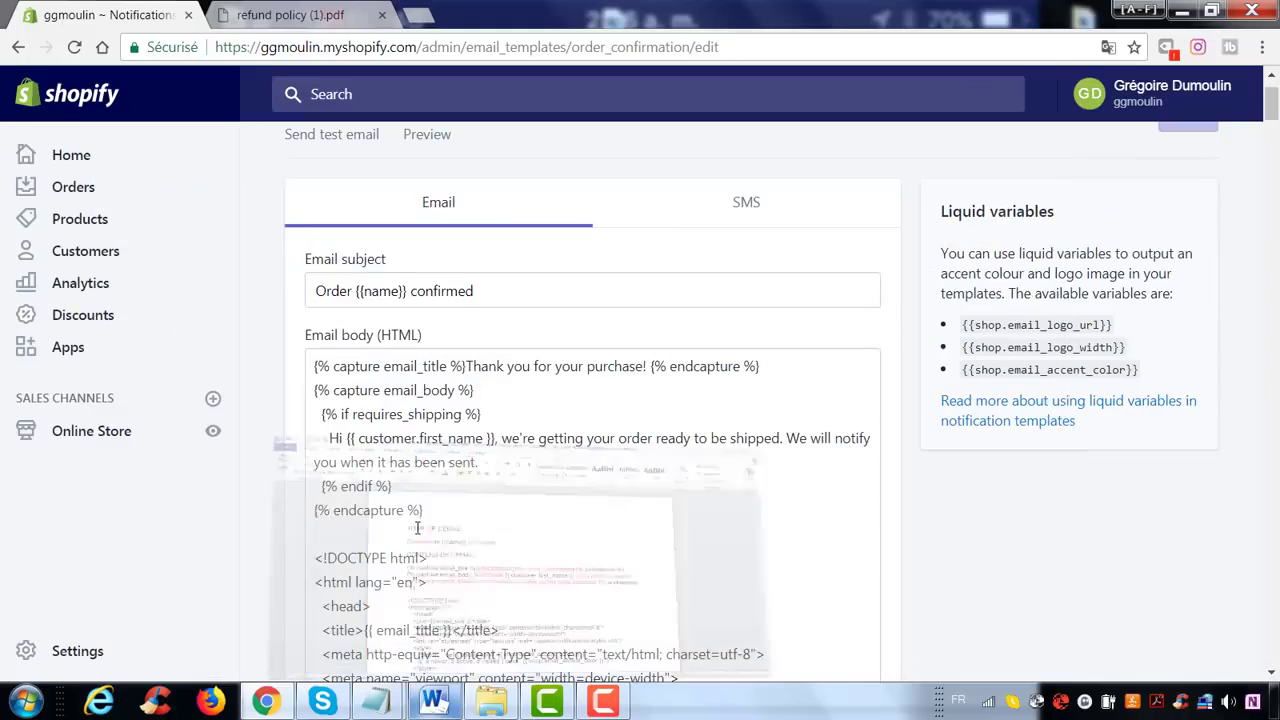
# - Go back to the notifications list and reopen the Order confirmation email template
pyautogui.scroll(2, 425, 400)
pyautogui.click(314, 166)
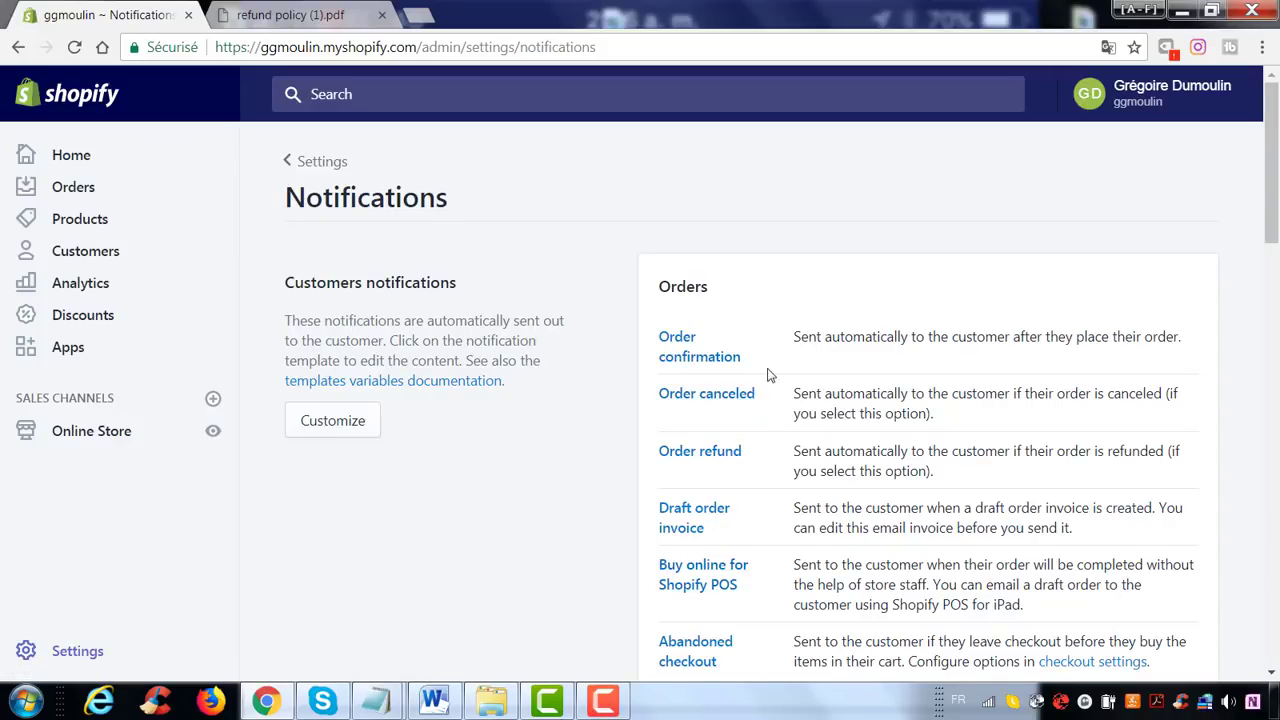
pyautogui.click(680, 360)
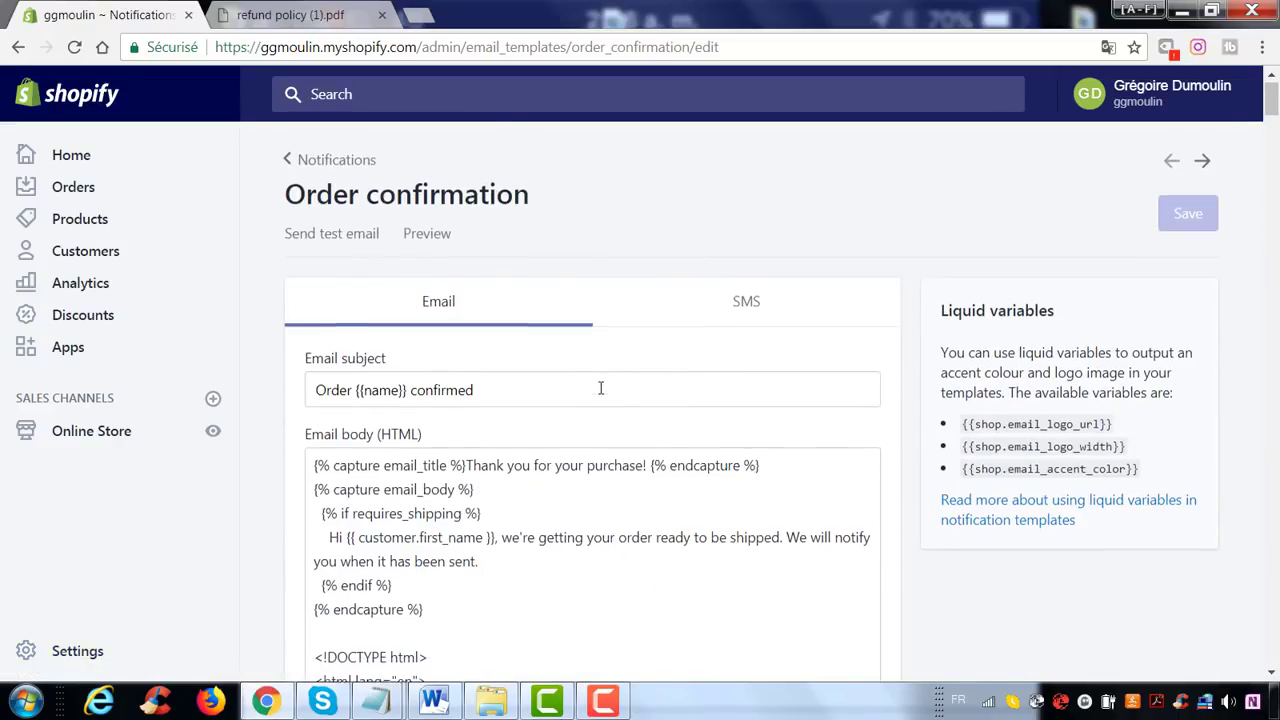
# - Replace the Order confirmation email subject with the French title "Commande {{name}} confirmée" copied from the Word translation document
pyautogui.scroll(-2, 601, 388)
pyautogui.scroll(1, 547, 319)
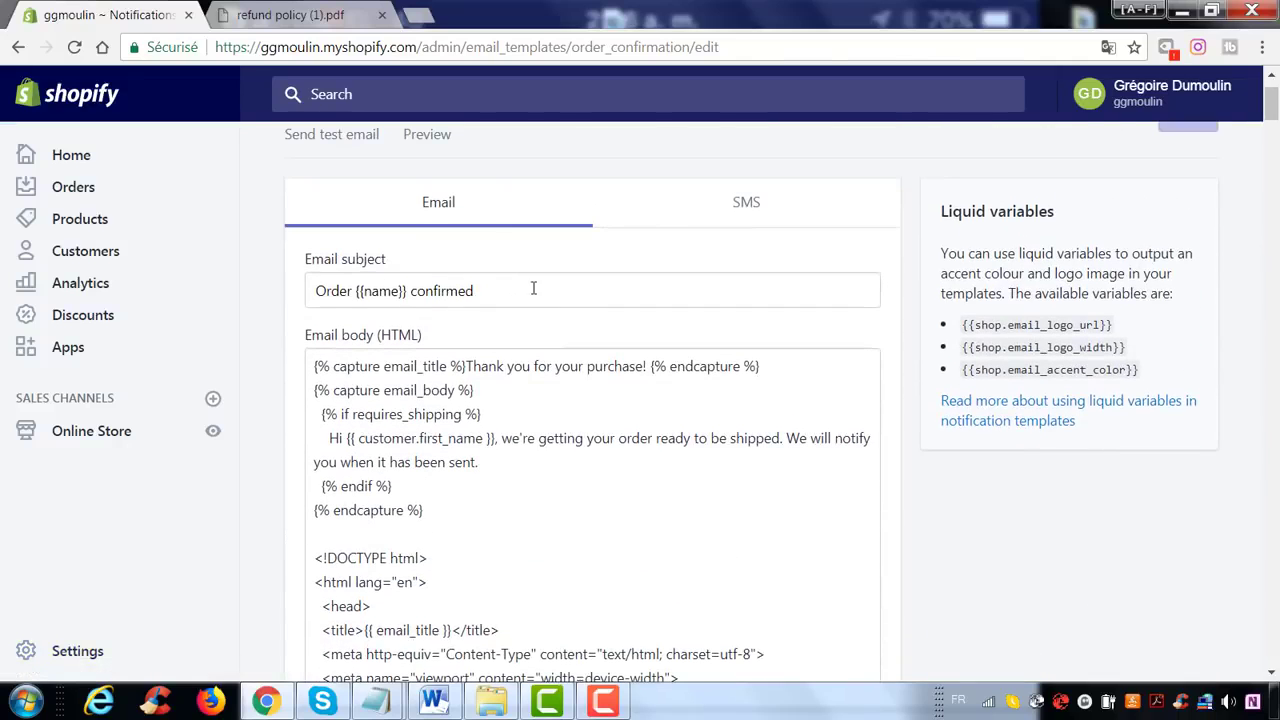
pyautogui.moveTo(533, 289); pyautogui.dragTo(440, 337)
pyautogui.press('BackSpace')
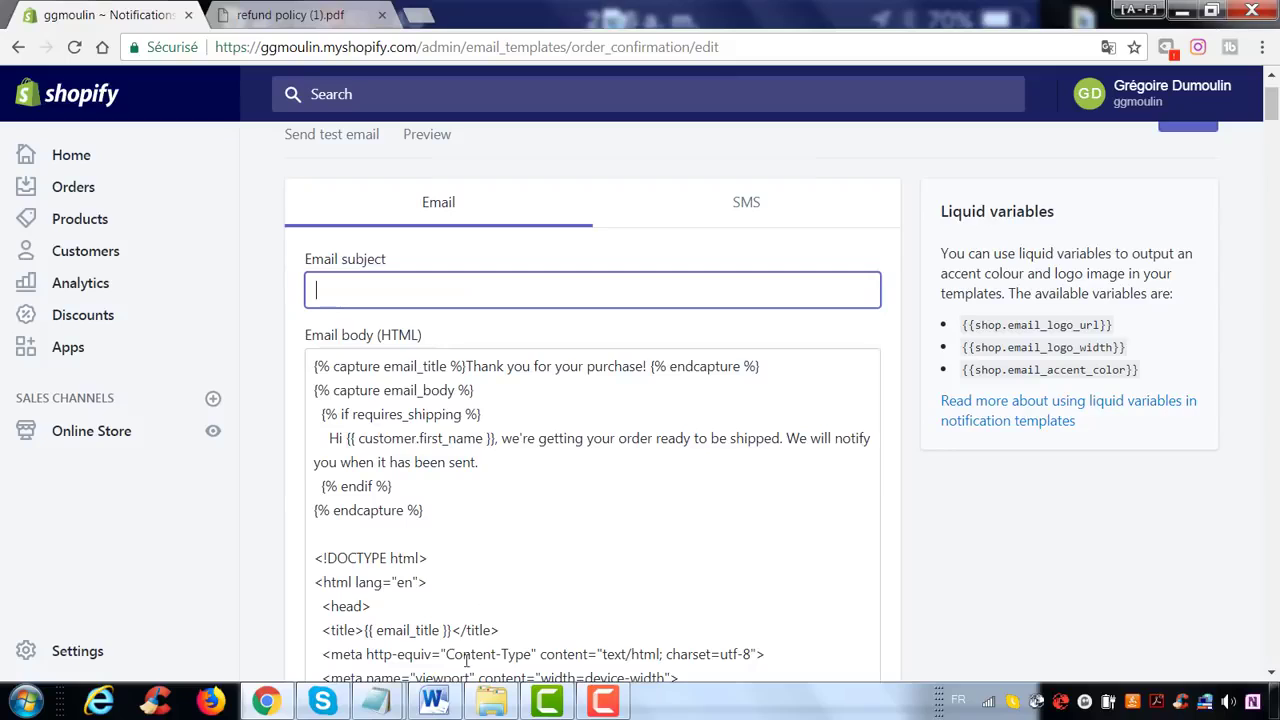
pyautogui.click(434, 700)
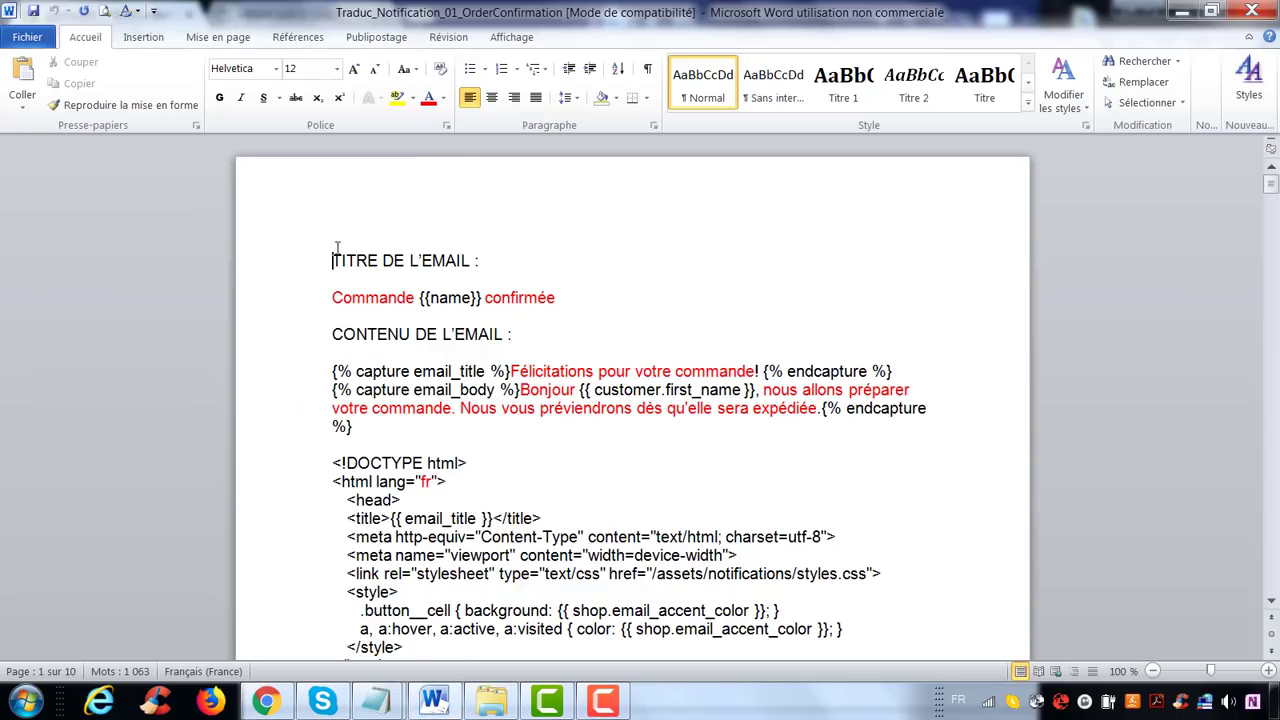
pyautogui.moveTo(556, 298); pyautogui.dragTo(334, 298)
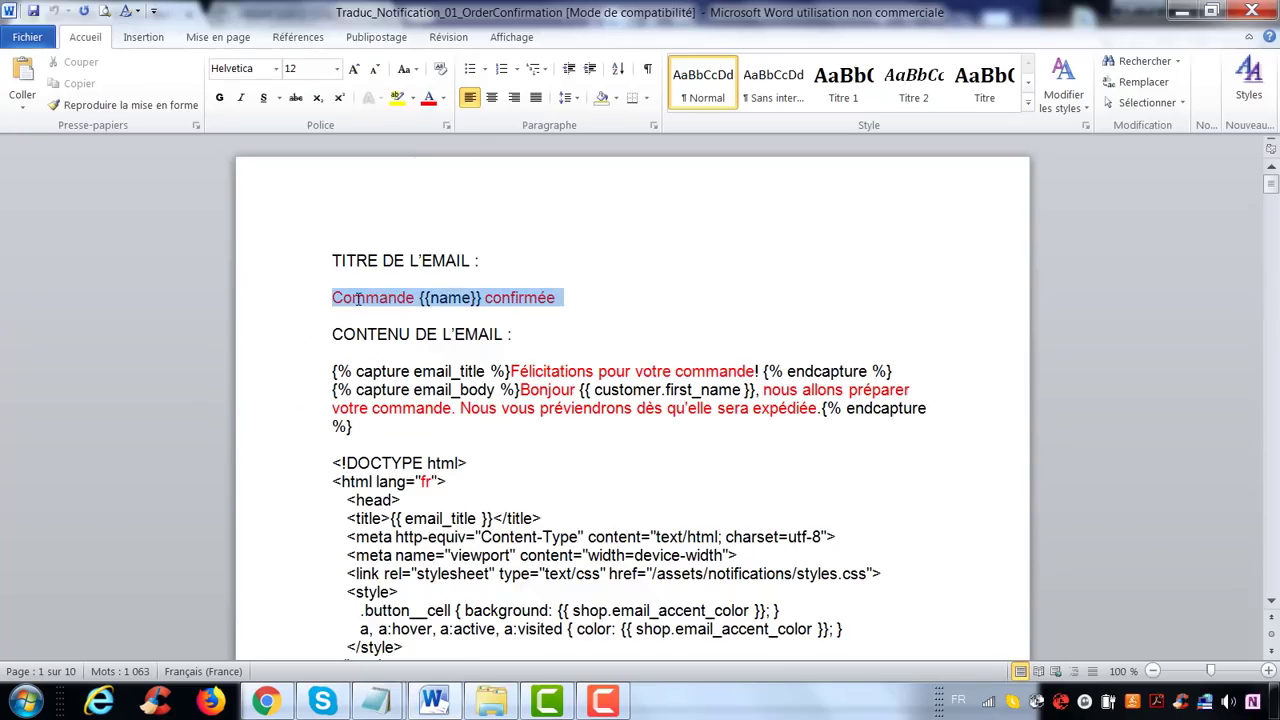
pyautogui.rightClick(358, 299)
pyautogui.click(406, 338)
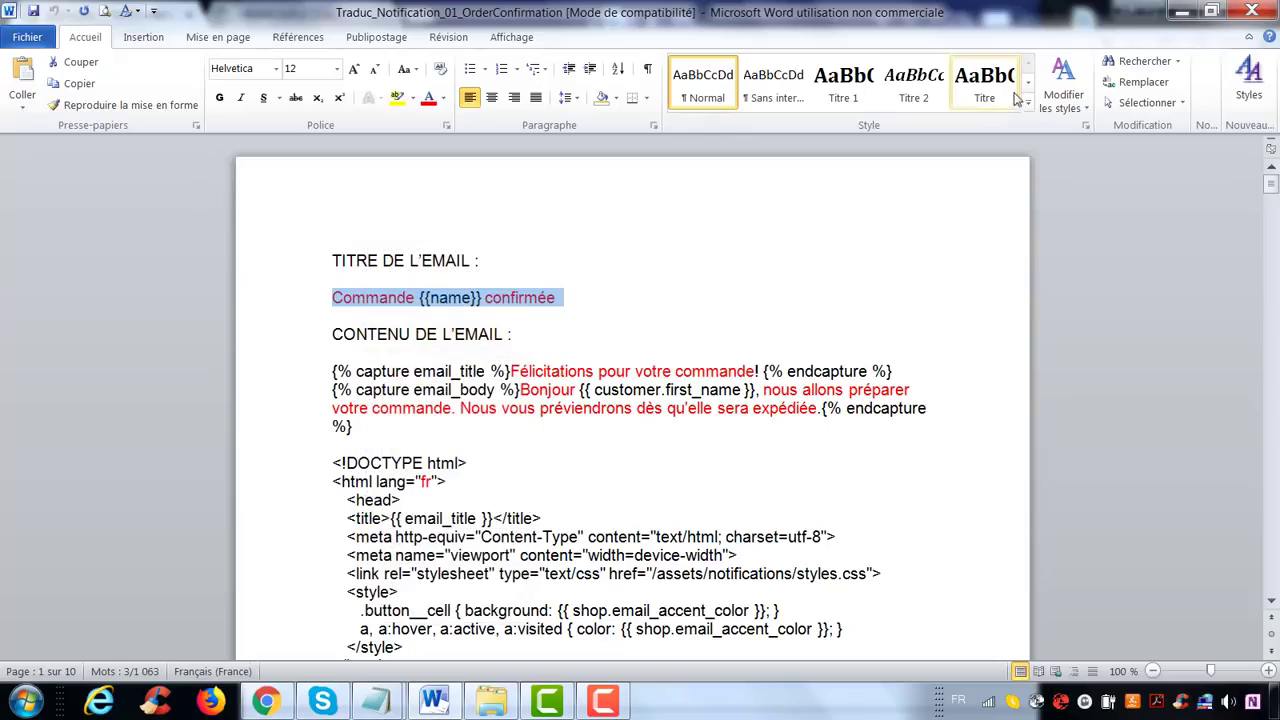
pyautogui.hotkey('alt', 'Tab')
pyautogui.rightClick(652, 291)
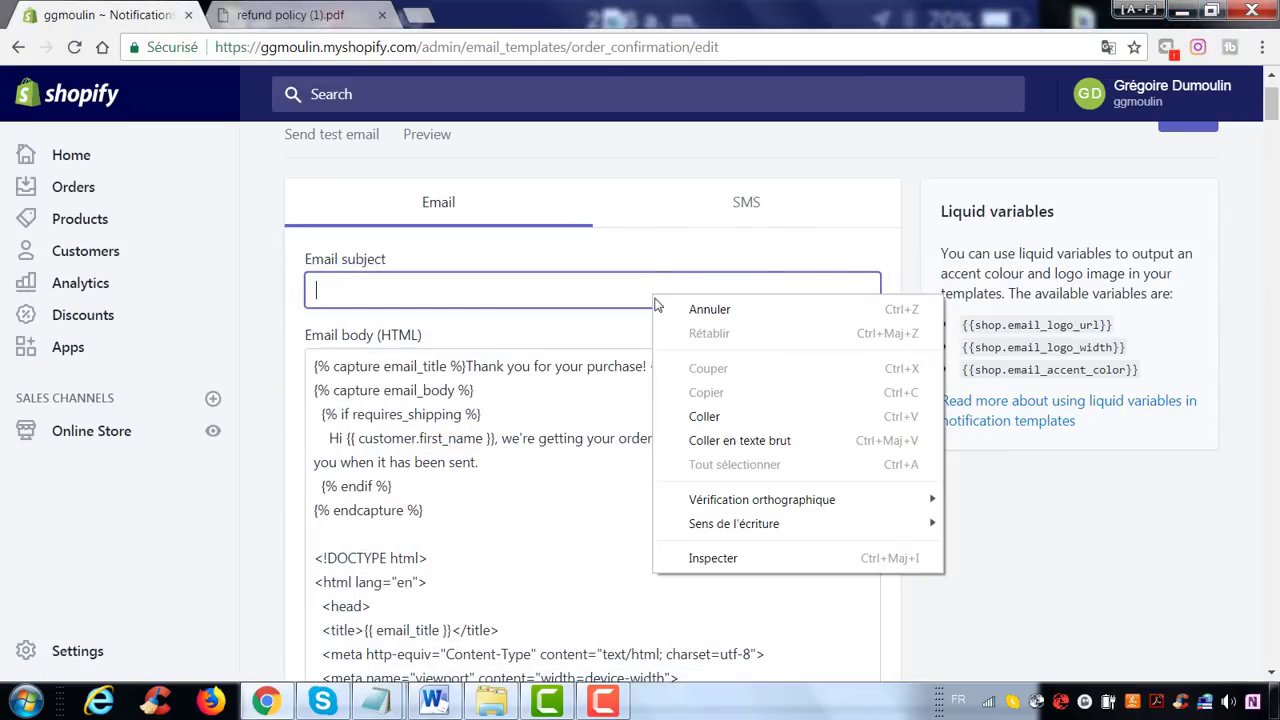
pyautogui.click(712, 416)
# - Replace the Order confirmation email body with the complete French HTML content copied from the Word translation document
pyautogui.rightClick(594, 472)
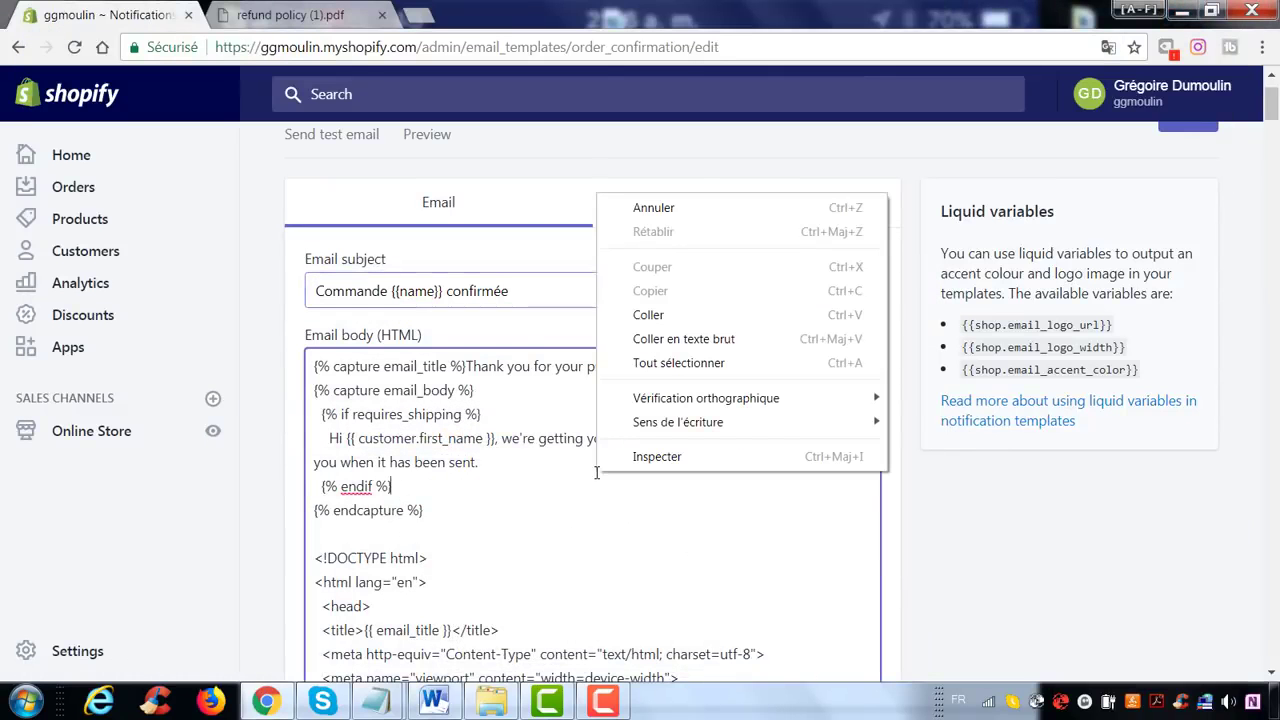
pyautogui.click(680, 372)
pyautogui.press('BackSpace')
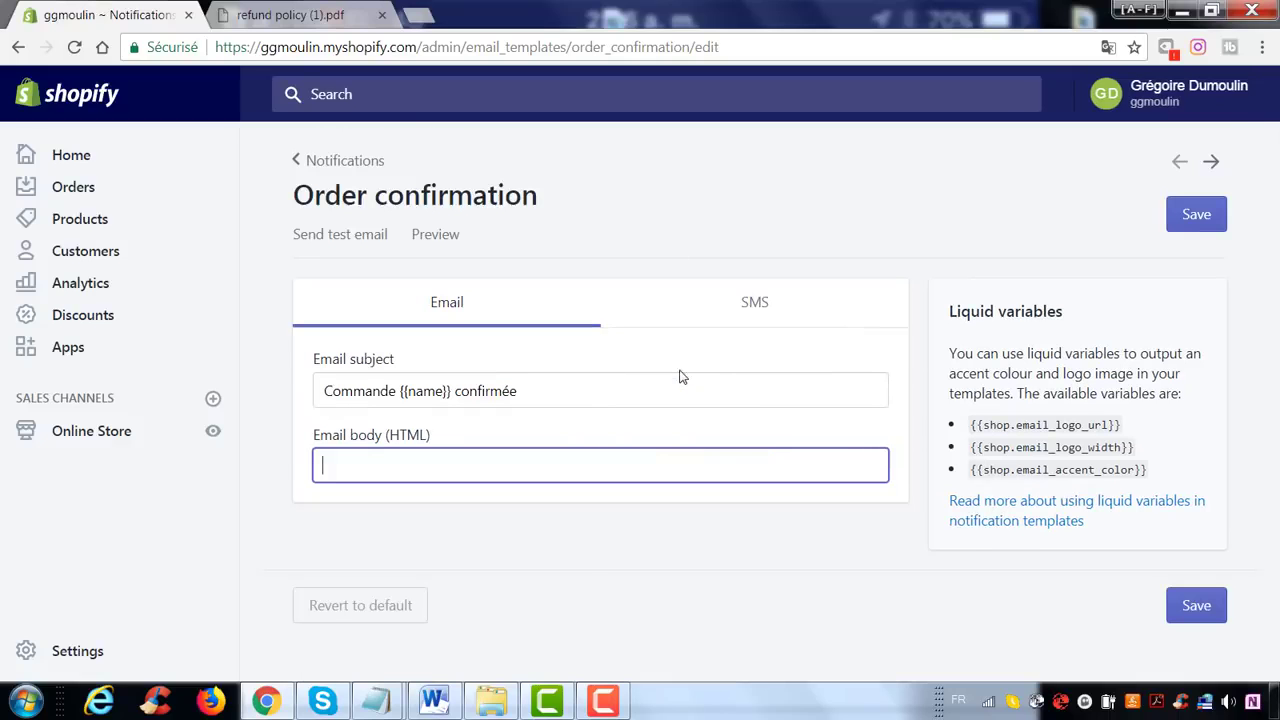
pyautogui.click(455, 705)
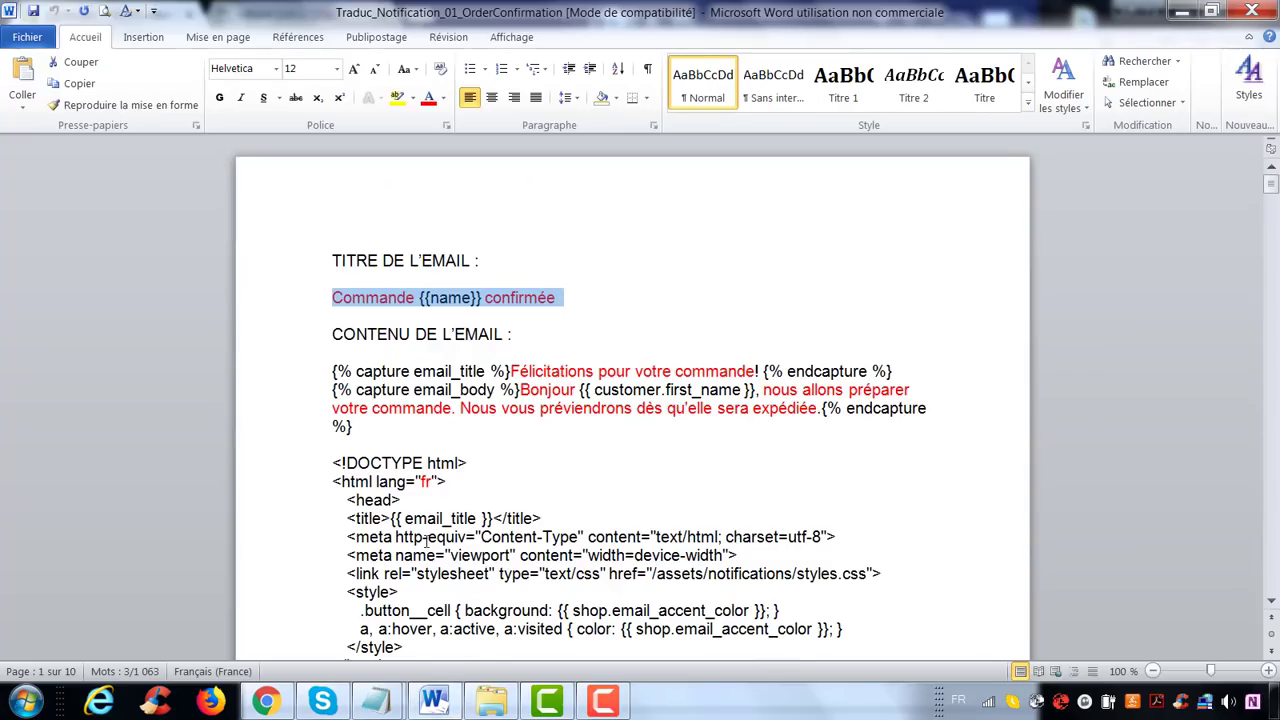
pyautogui.moveTo(332, 371); pyautogui.dragTo(556, 503)
pyautogui.scroll(5, 556, 503)
pyautogui.rightClick(372, 418)
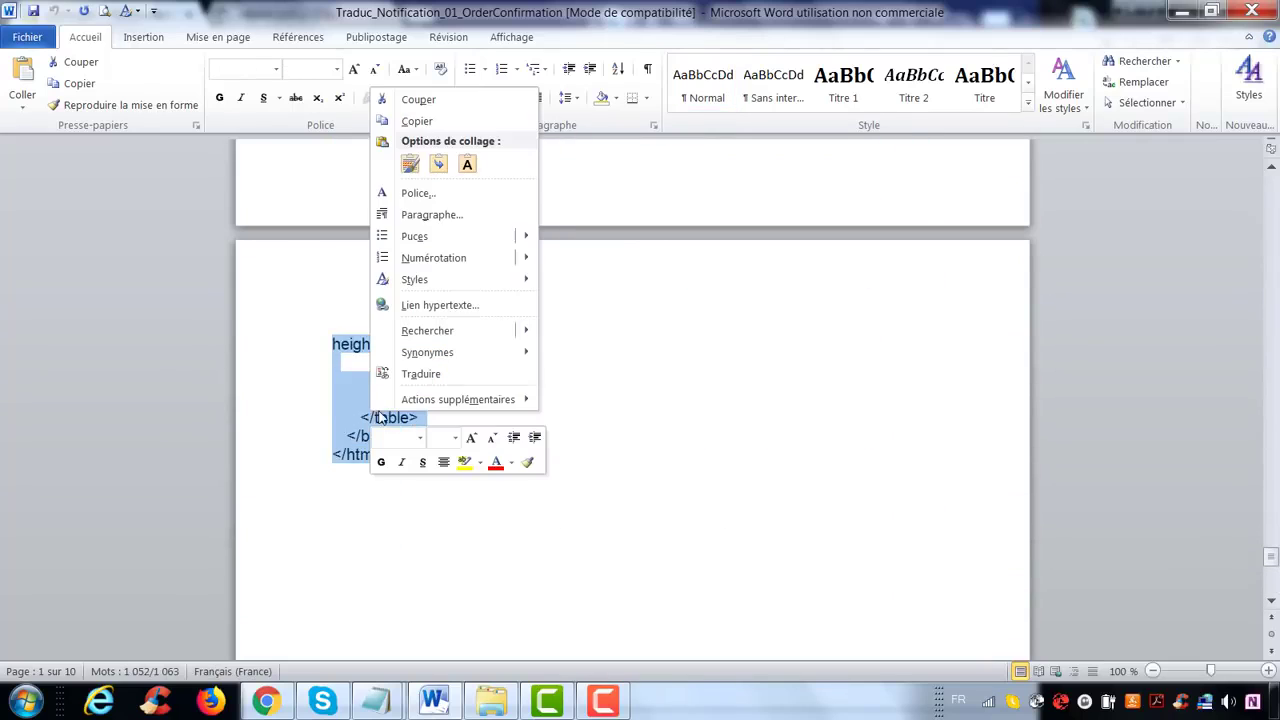
pyautogui.click(423, 128)
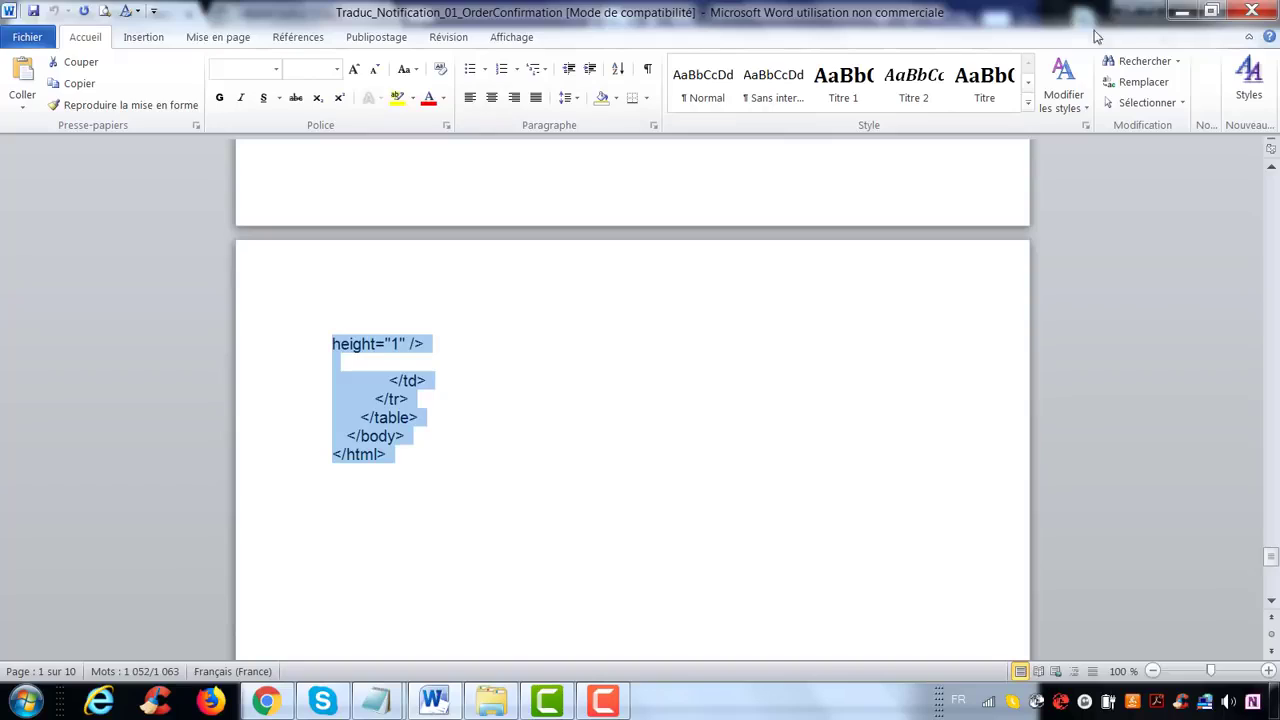
pyautogui.click(1181, 11)
pyautogui.rightClick(547, 457)
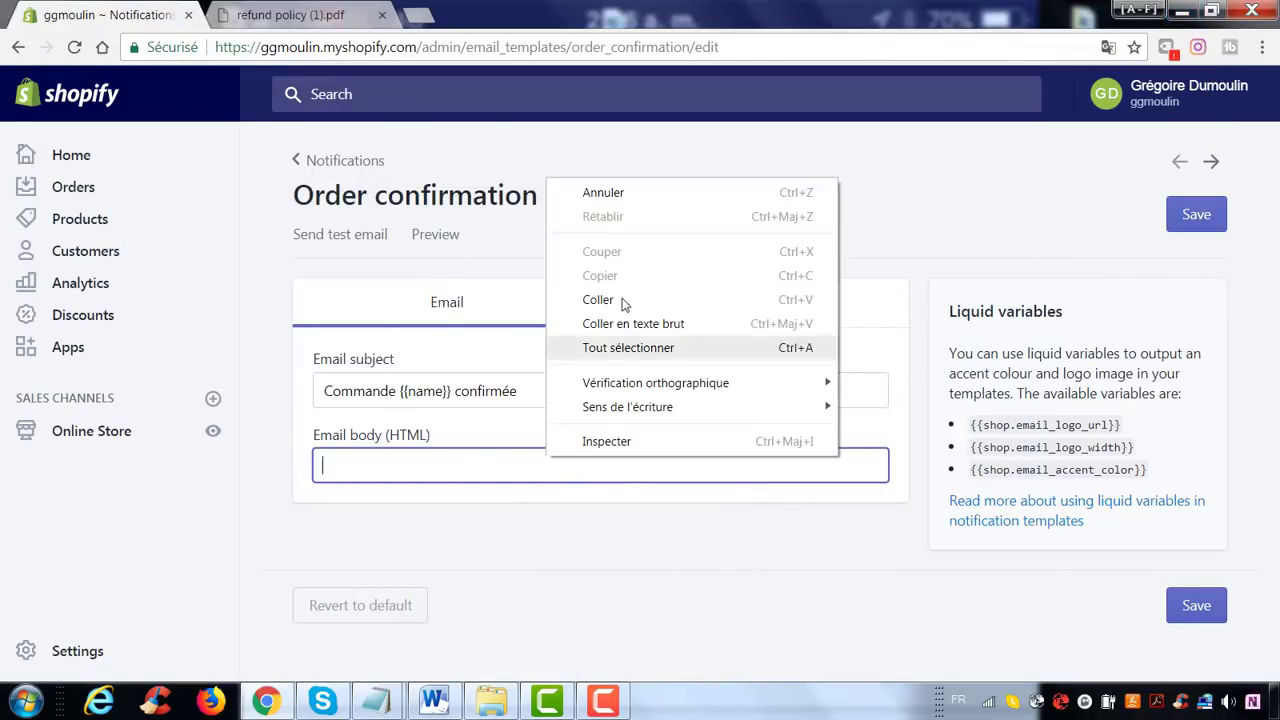
pyautogui.click(623, 302)
# - Preview the French Order confirmation email through to its footer, close the preview and save the template
pyautogui.scroll(20, 893, 505)
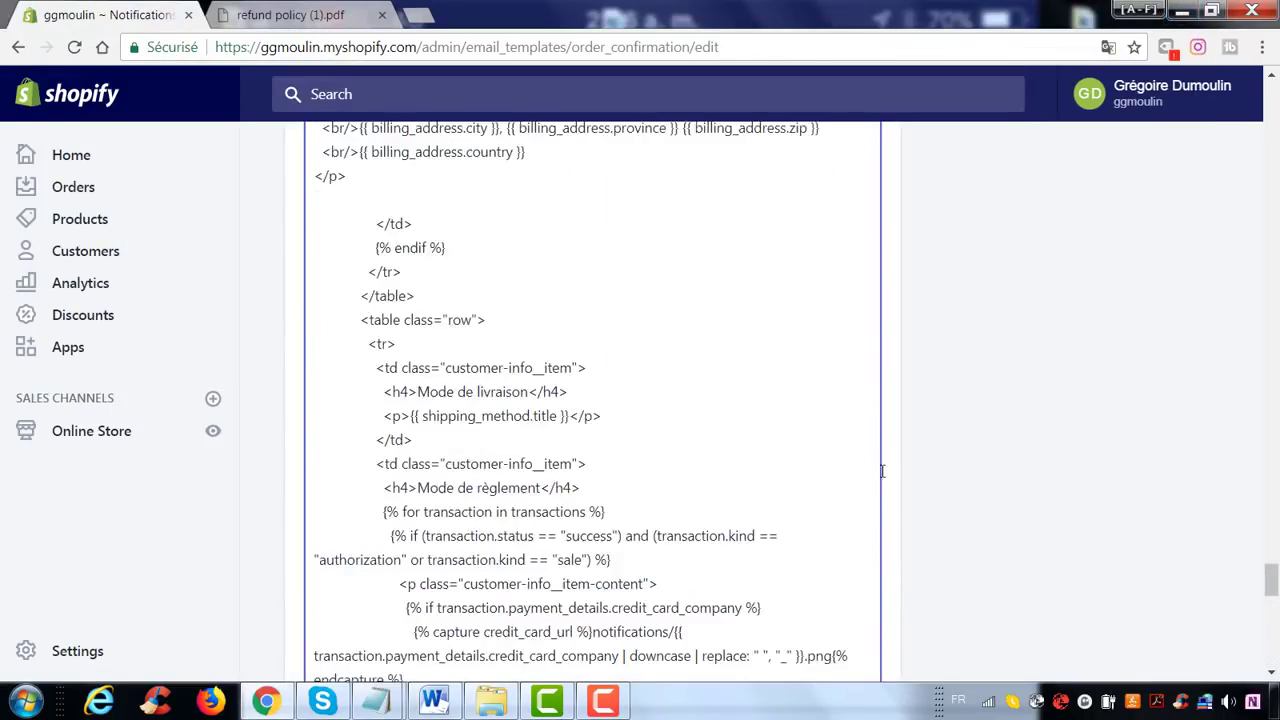
pyautogui.scroll(15, 1248, 457)
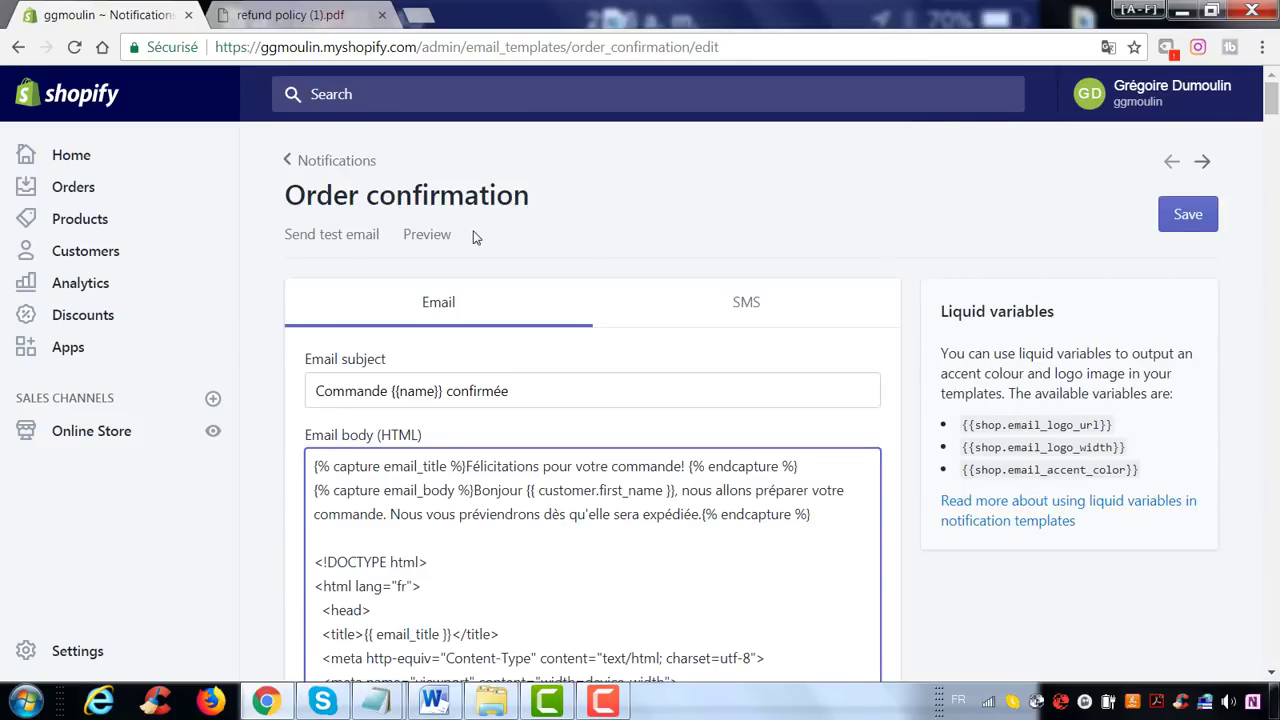
pyautogui.click(437, 236)
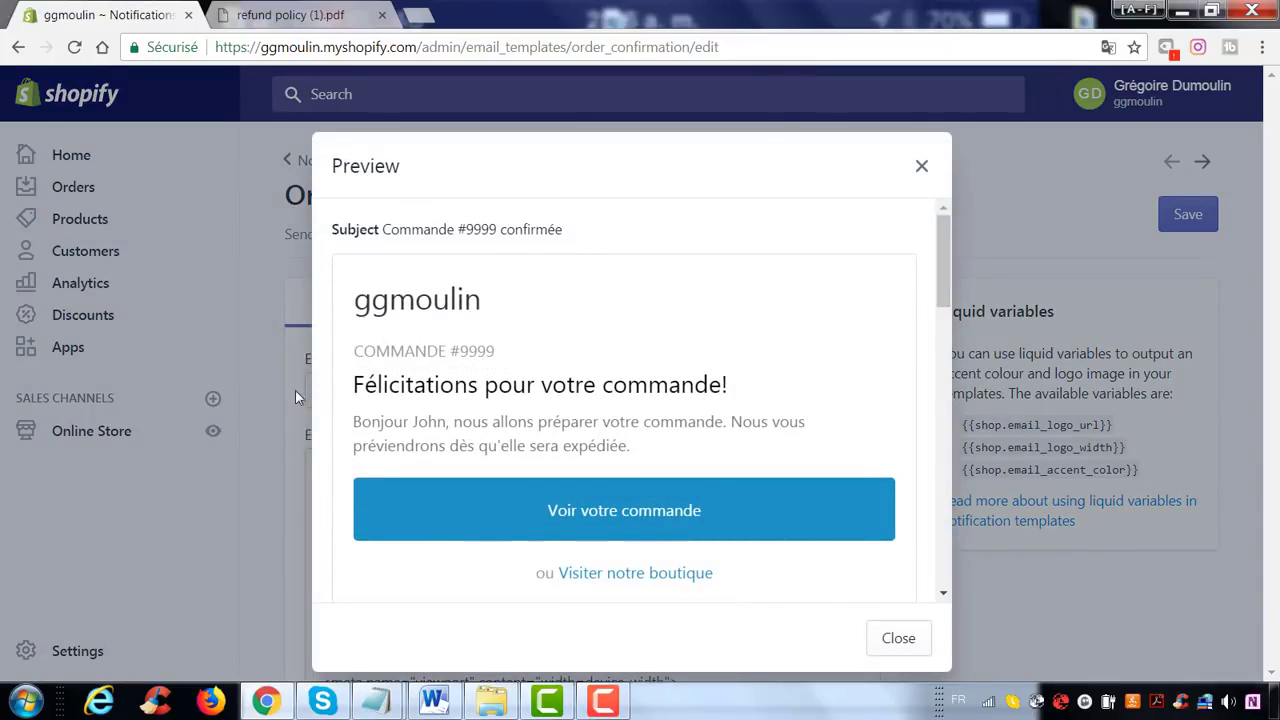
pyautogui.scroll(-3, 601, 421)
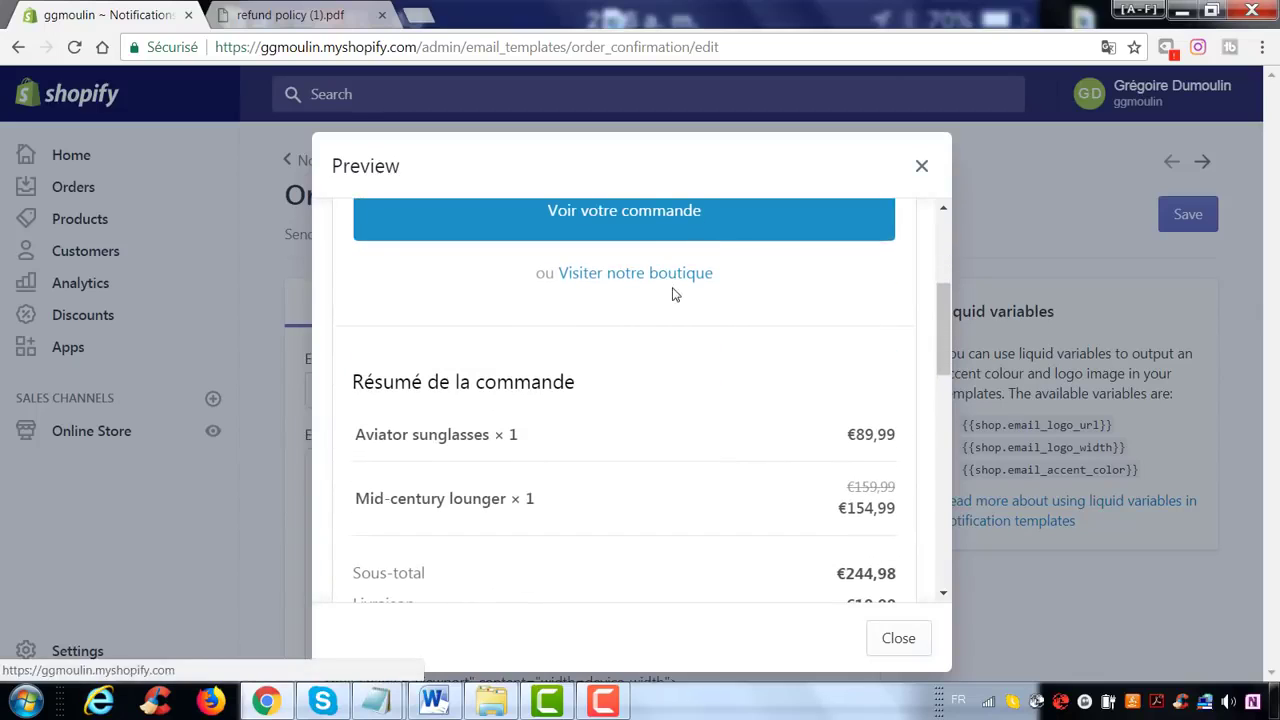
pyautogui.scroll(-2, 551, 305)
pyautogui.scroll(-1, 426, 422)
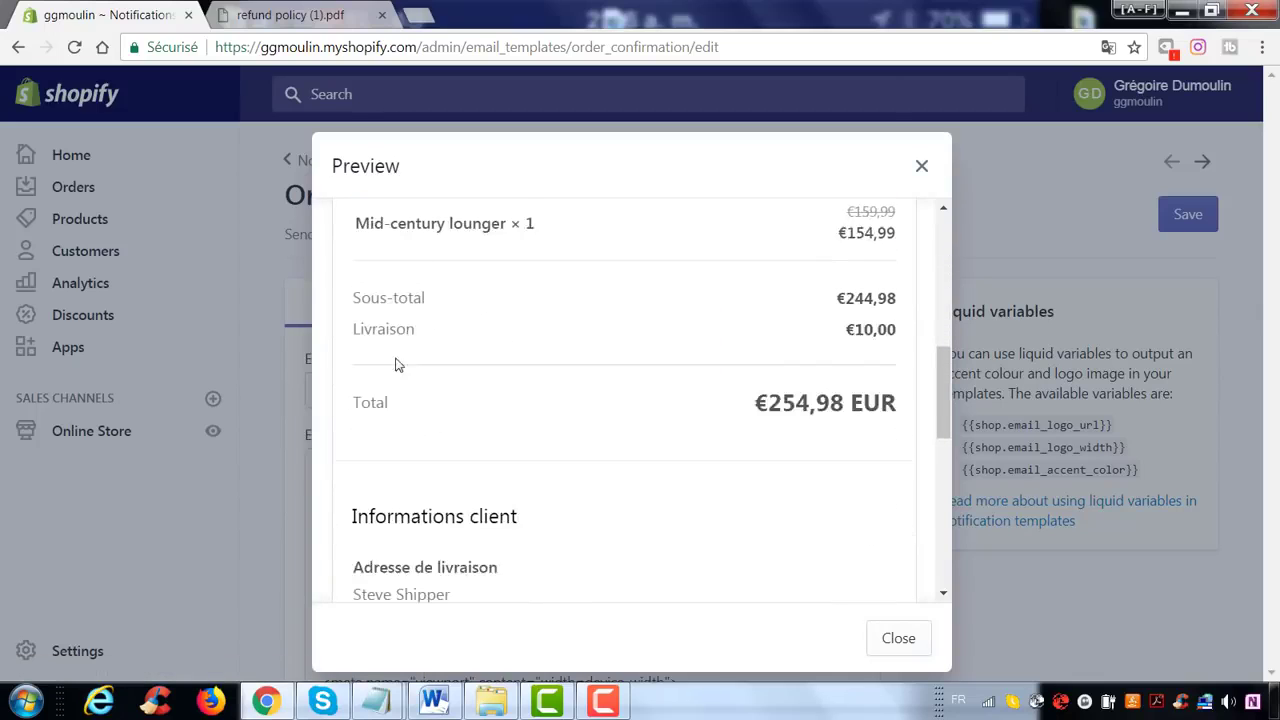
pyautogui.scroll(-6, 470, 437)
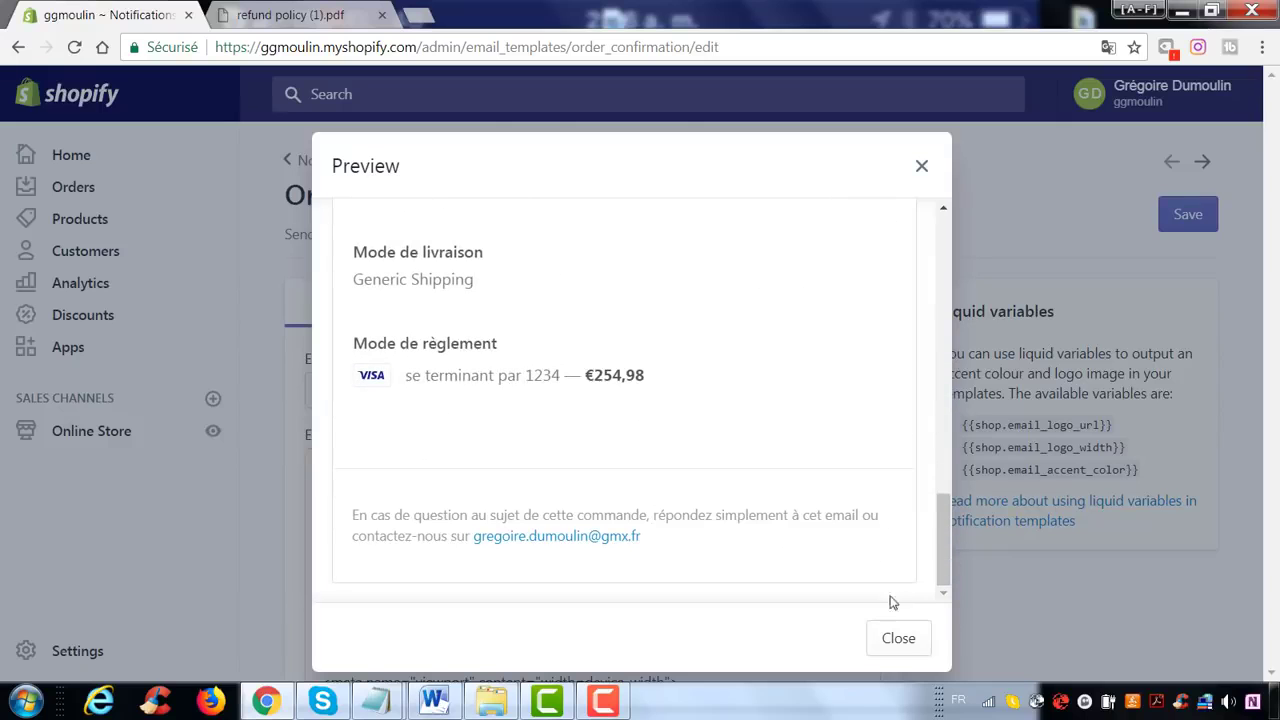
pyautogui.click(903, 643)
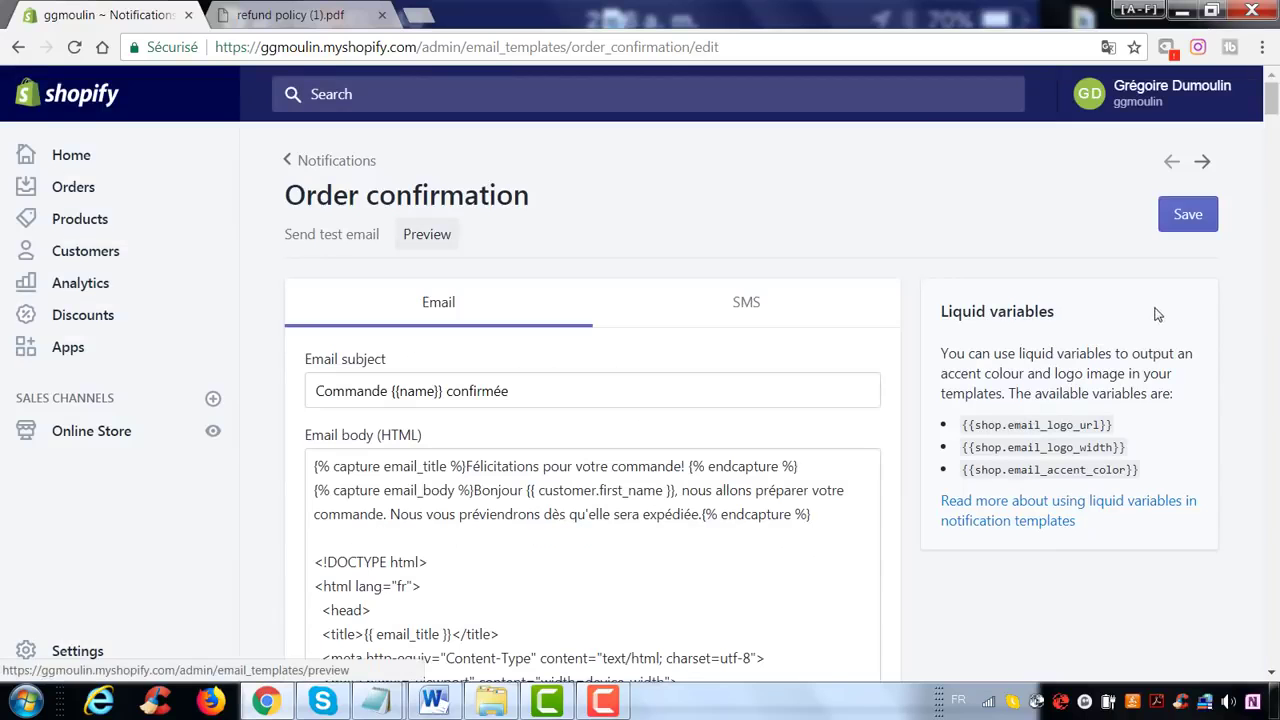
pyautogui.click(1203, 234)
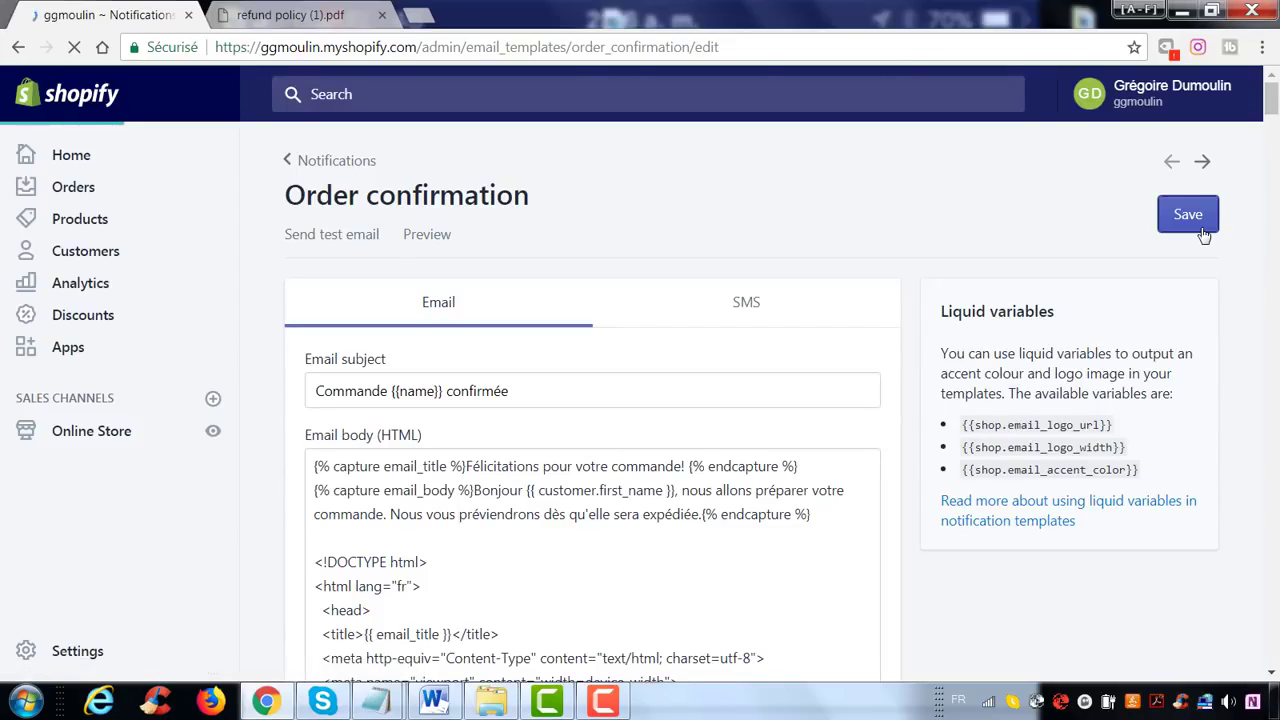
# - Open the Order canceled template from the notifications list and examine its email preview and HTML body
pyautogui.click(323, 160)
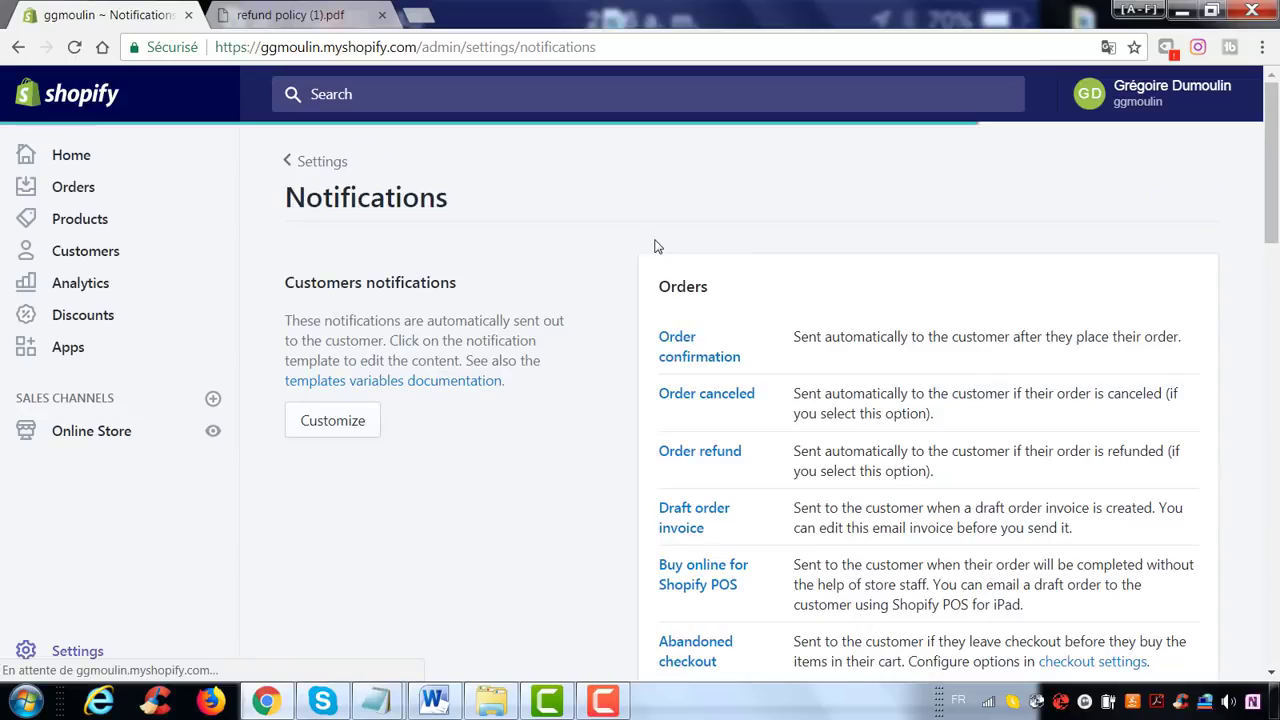
pyautogui.click(722, 403)
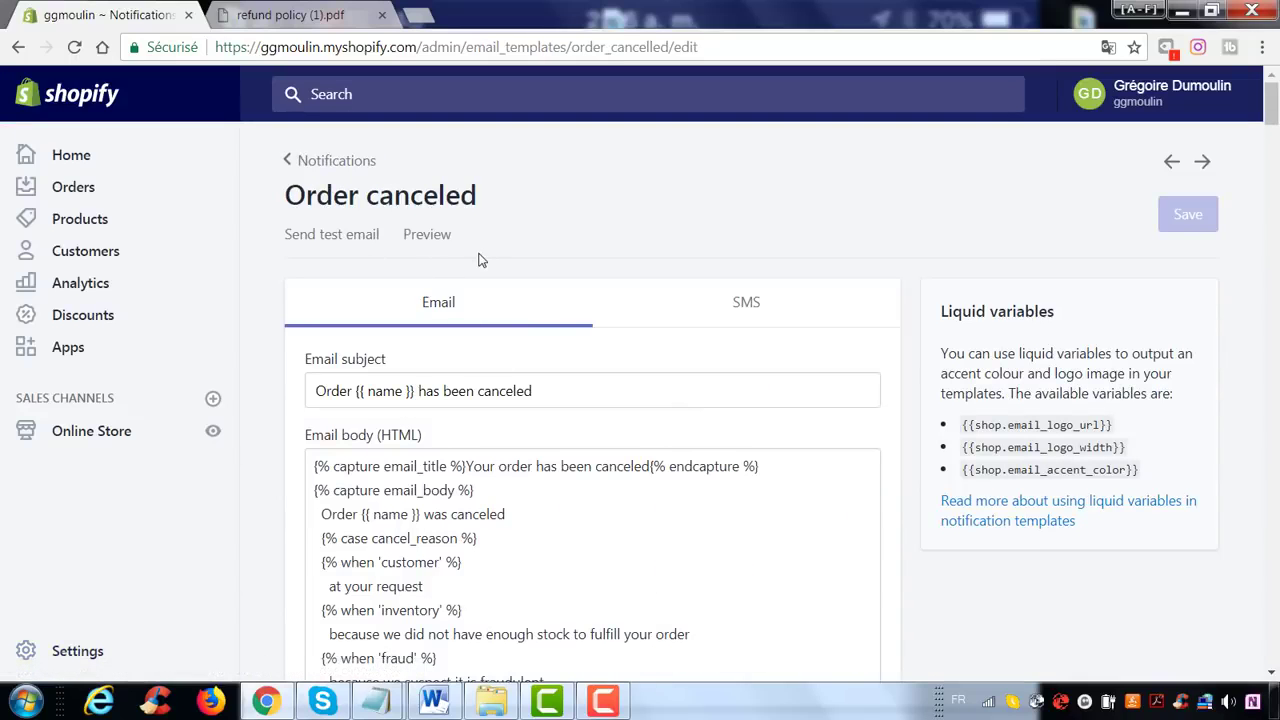
pyautogui.click(429, 236)
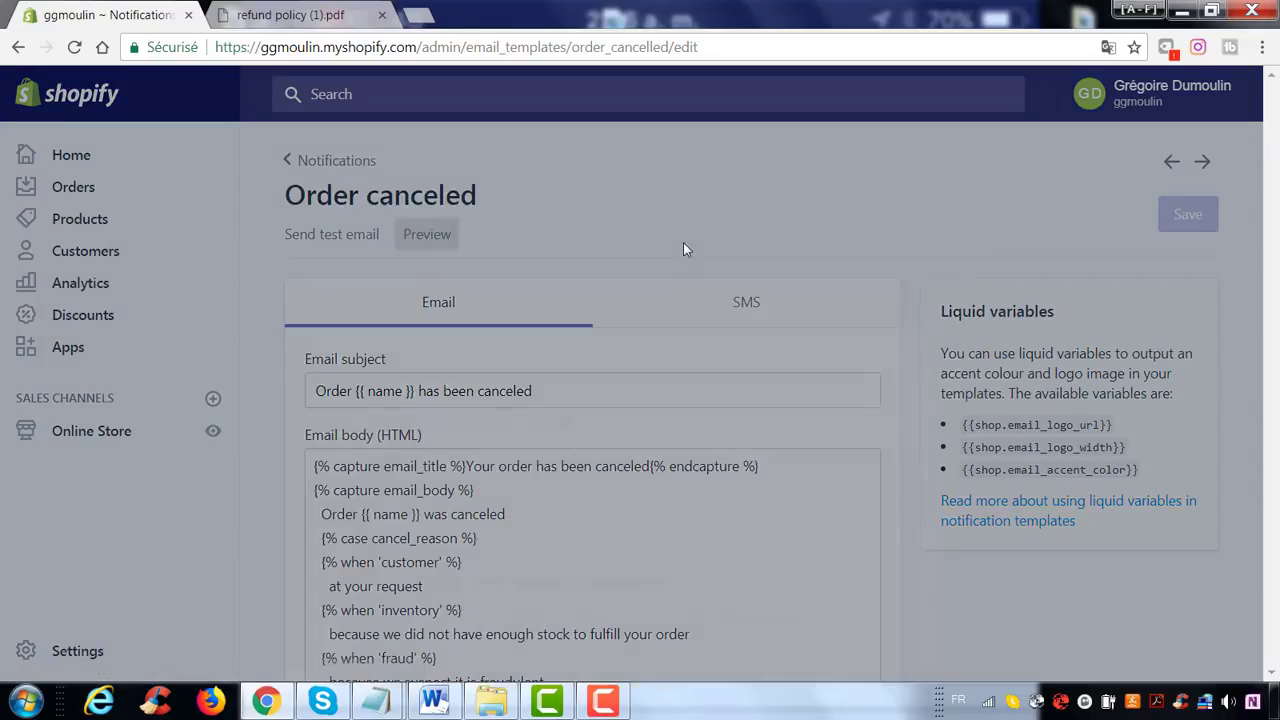
pyautogui.scroll(-1, 480, 348)
pyautogui.scroll(-4, 468, 364)
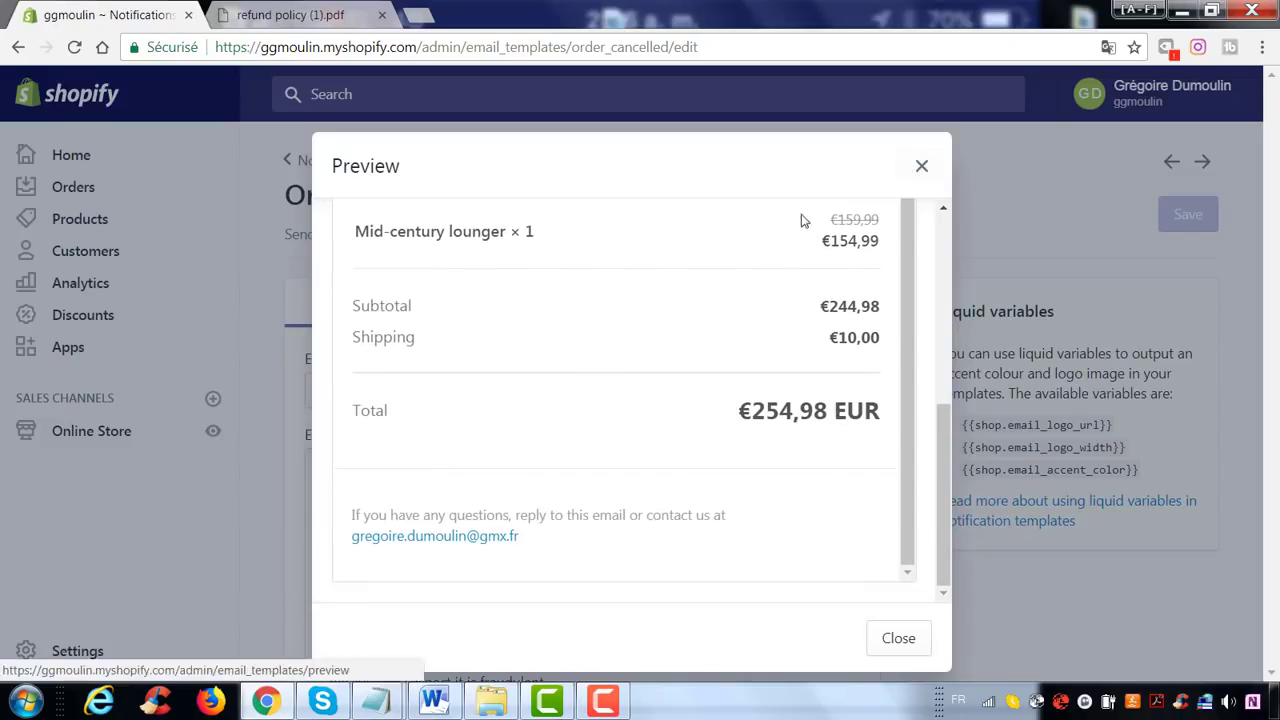
pyautogui.click(923, 170)
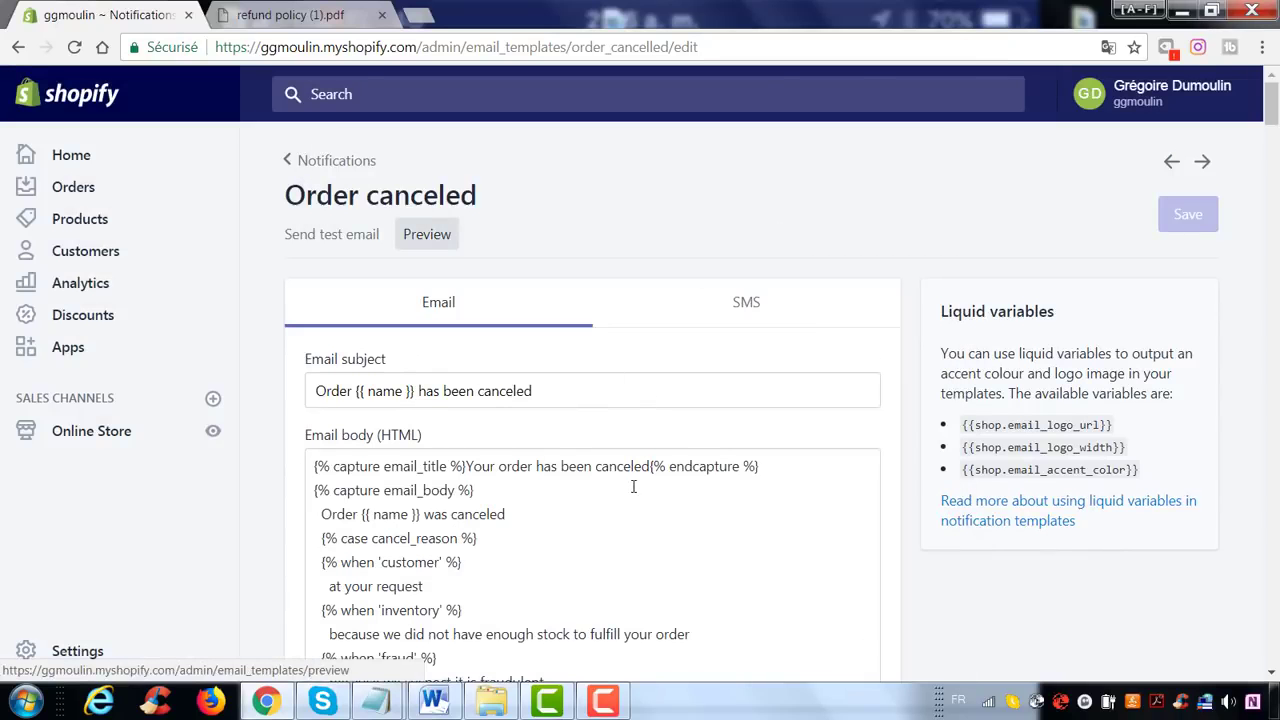
pyautogui.scroll(-7, 634, 486)
pyautogui.scroll(7, 966, 480)
# - Return to the notifications list and look through the customer templates, order notifications, desktop notifications and webhooks
pyautogui.click(308, 162)
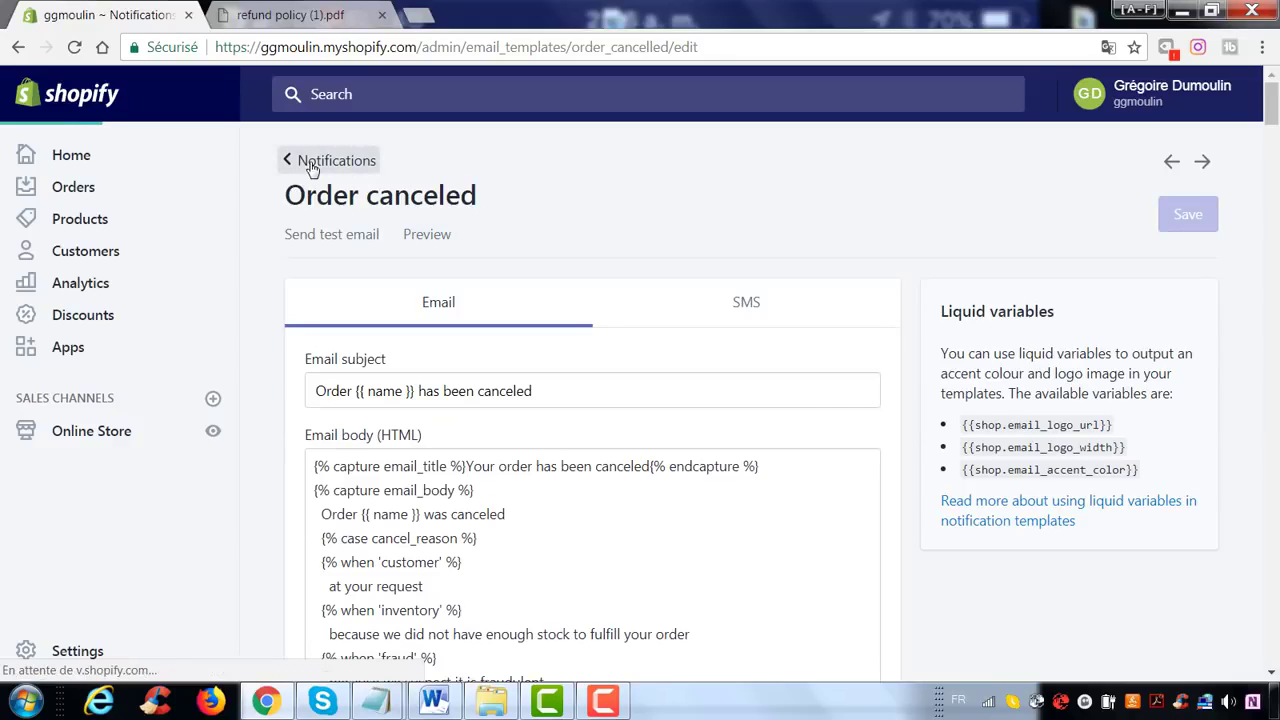
pyautogui.scroll(-15, 849, 354)
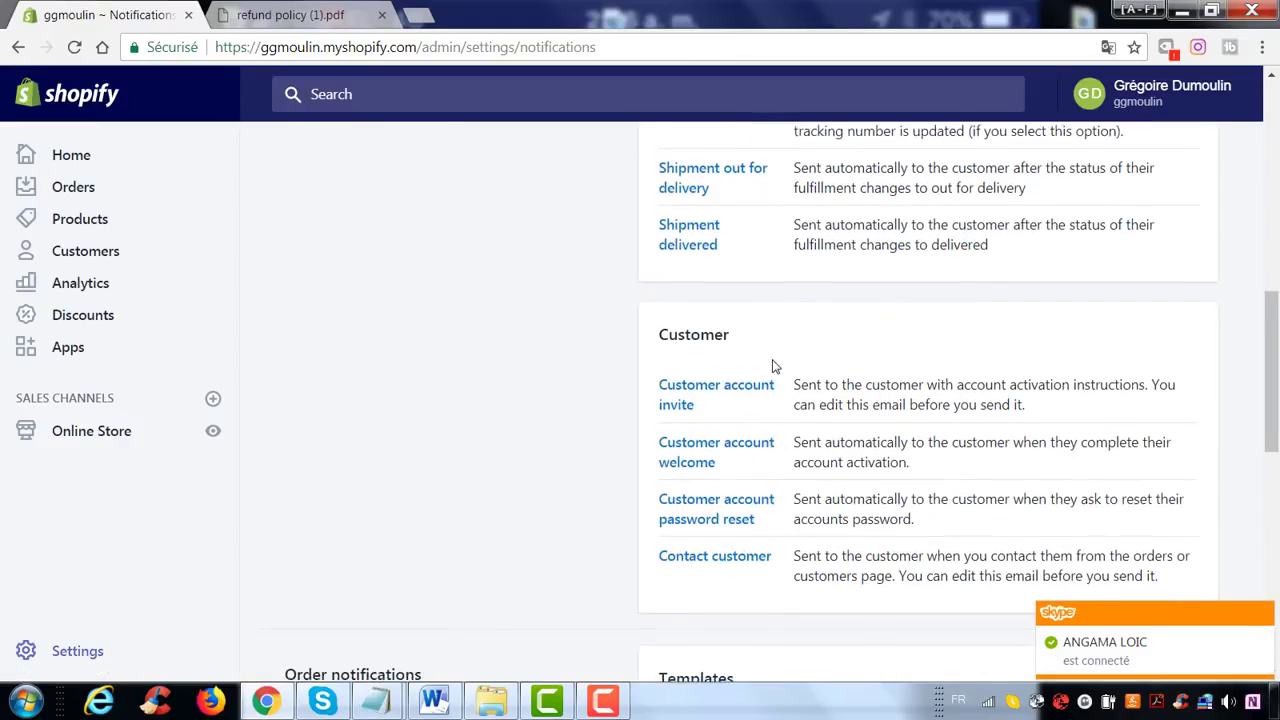
pyautogui.scroll(-1, 772, 366)
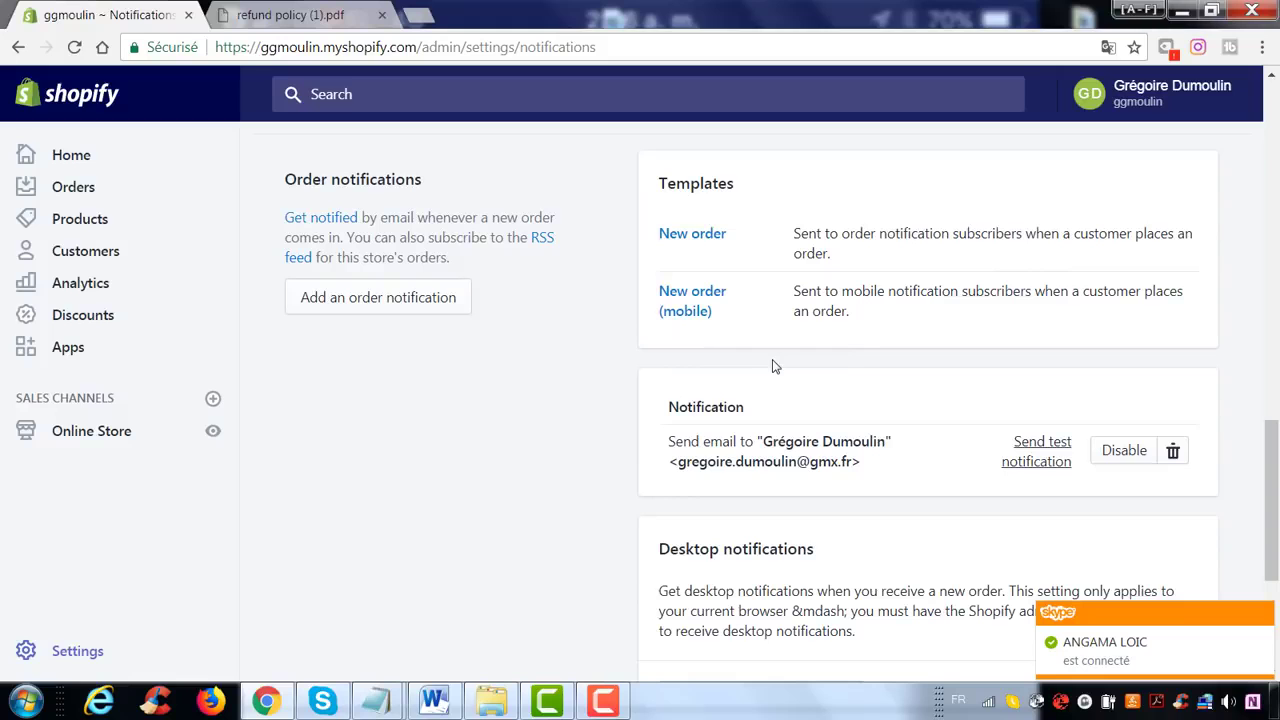
pyautogui.scroll(-3, 772, 366)
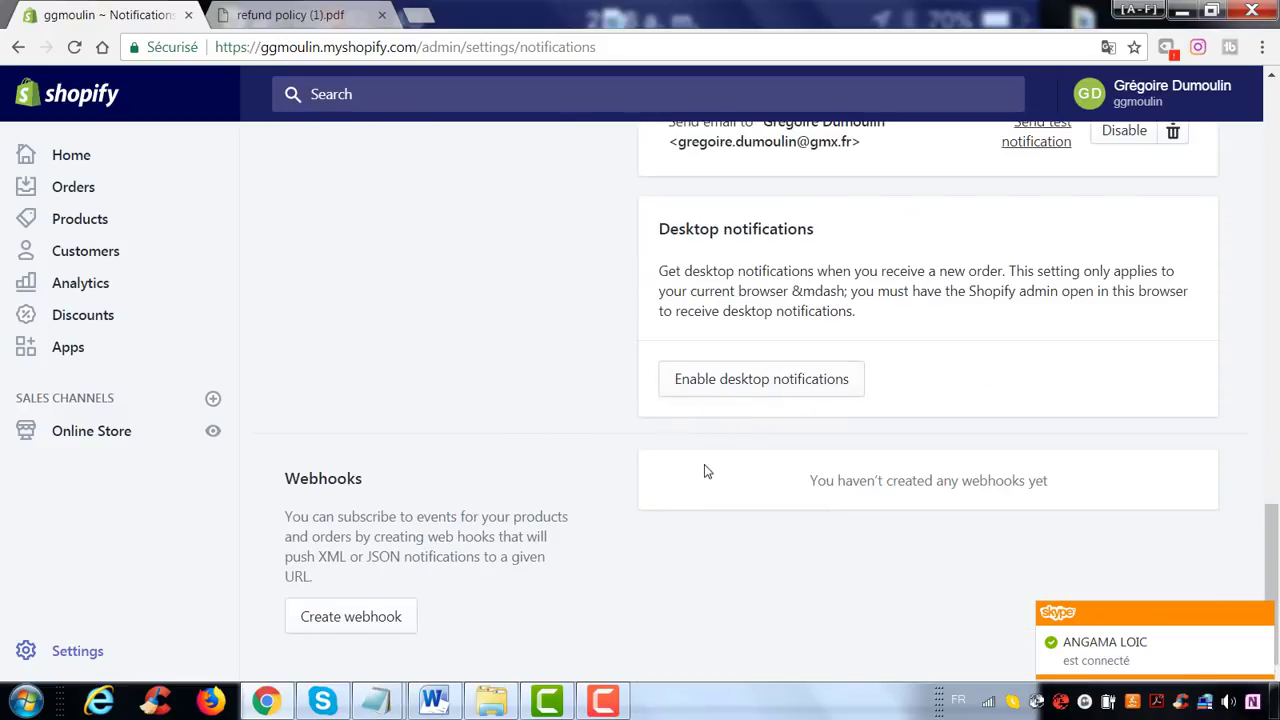
pyautogui.scroll(1, 572, 461)
pyautogui.scroll(10, 585, 465)
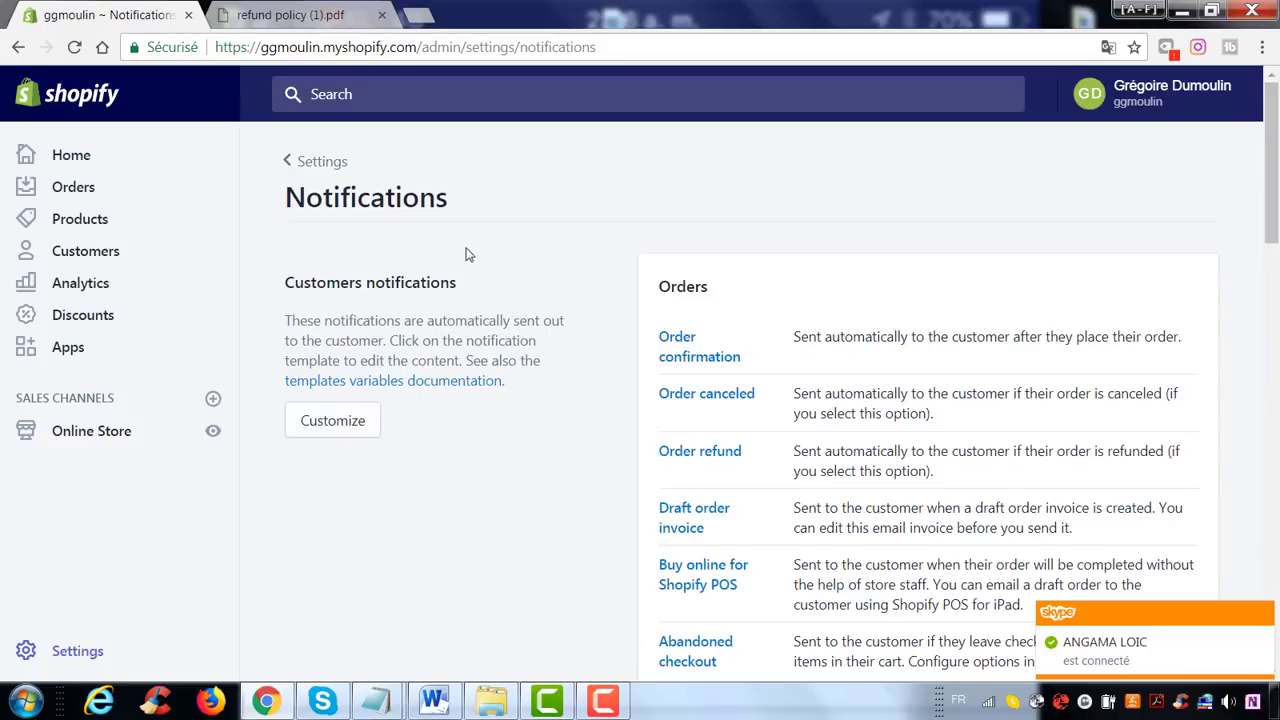
# - Open the store's Files settings to view the upload area, and return to the settings overview
pyautogui.click(330, 175)
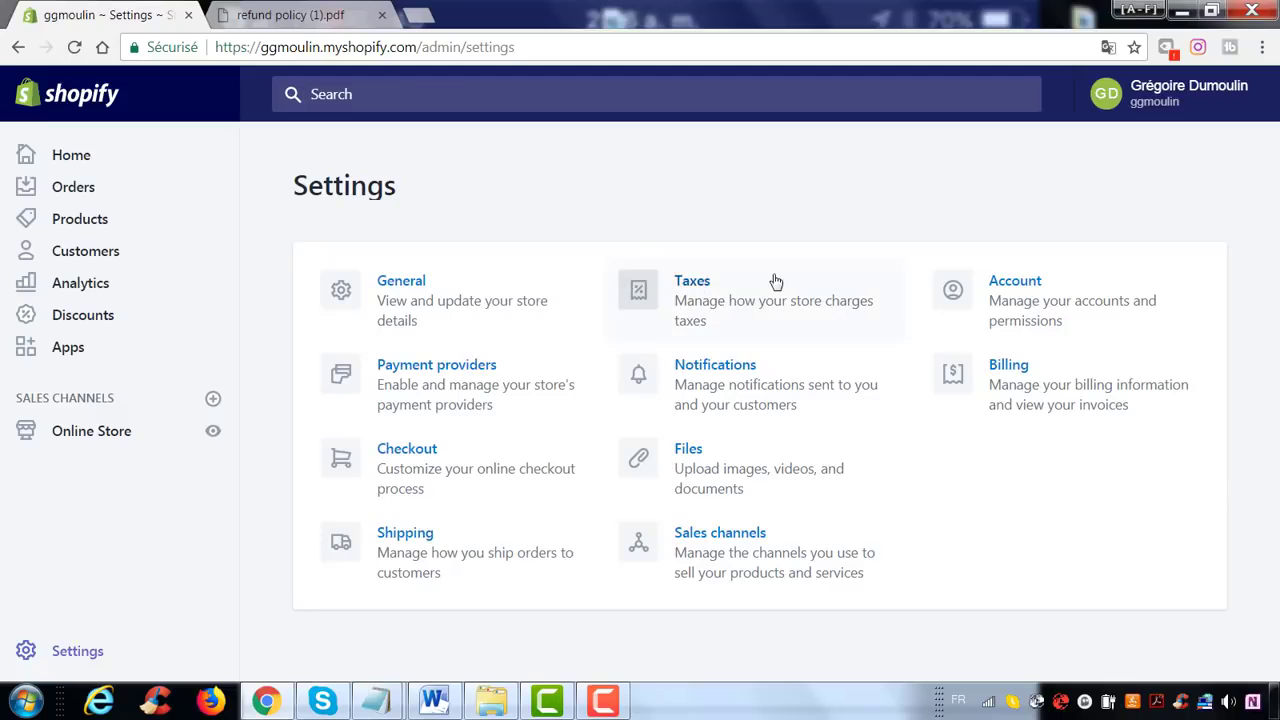
pyautogui.click(666, 470)
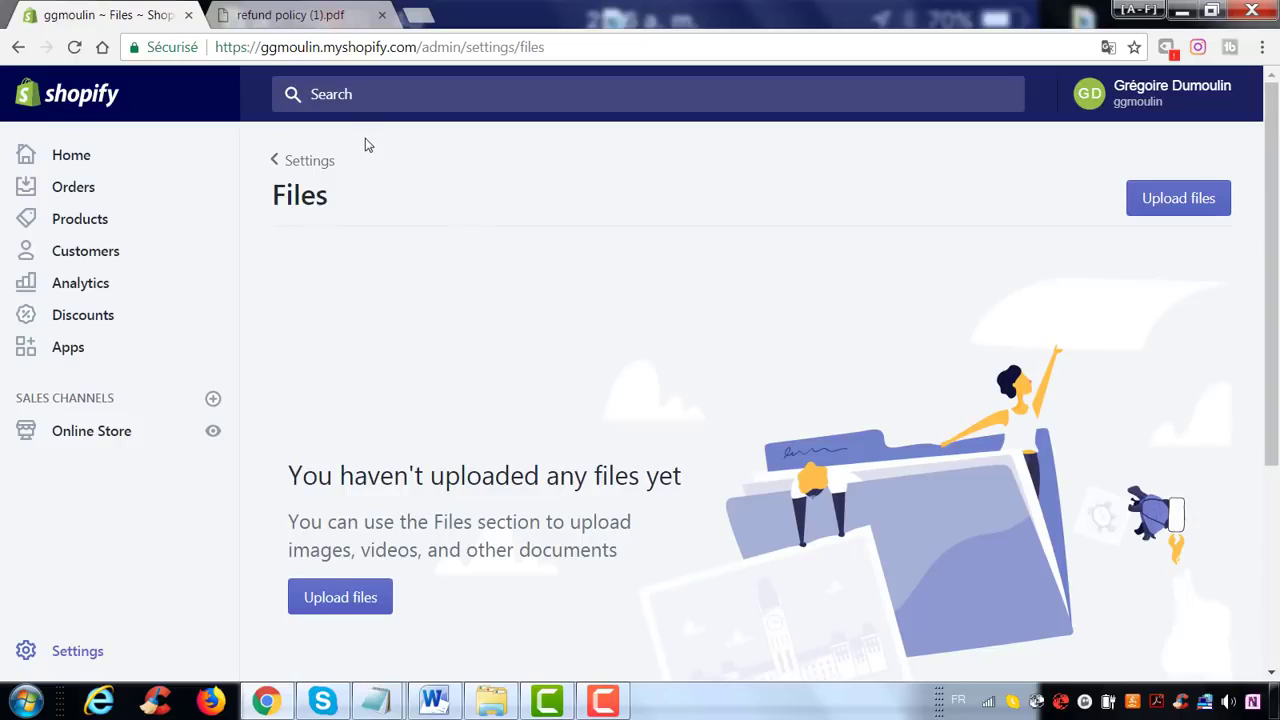
pyautogui.click(315, 166)
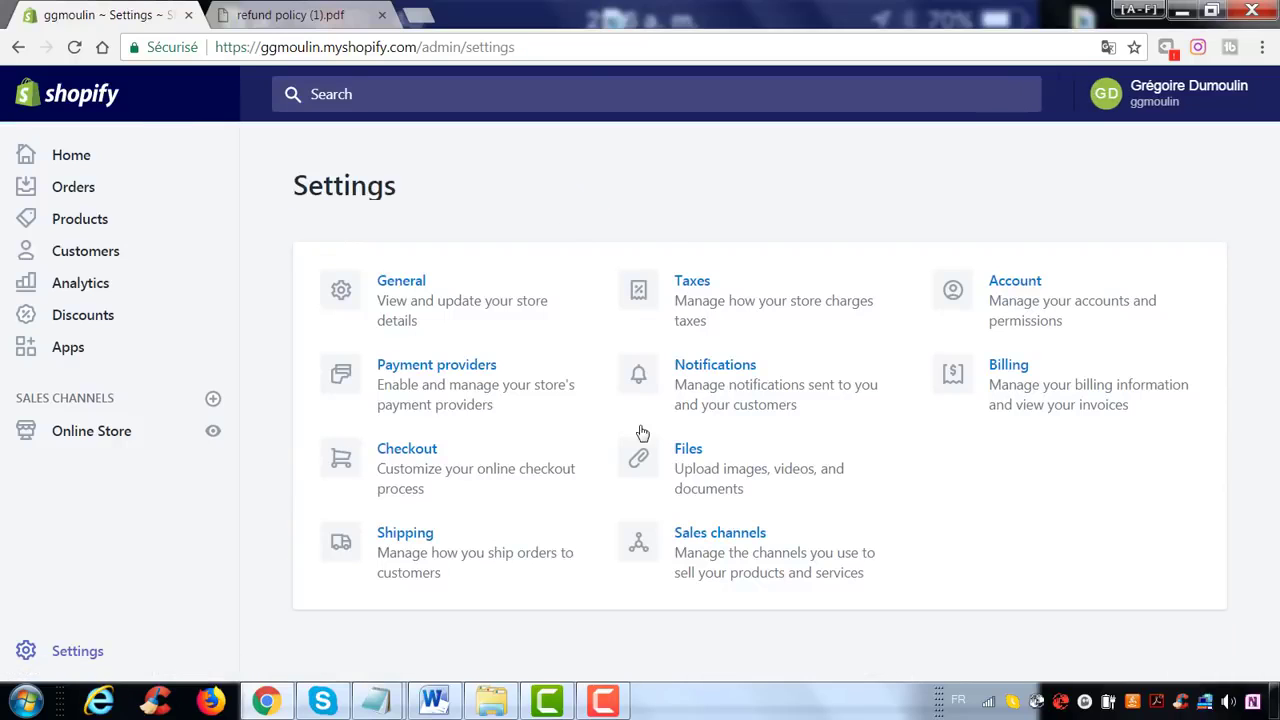
# - Open the Sales channels settings, look through the channels available to add, close the list and return to the settings overview
pyautogui.click(731, 556)
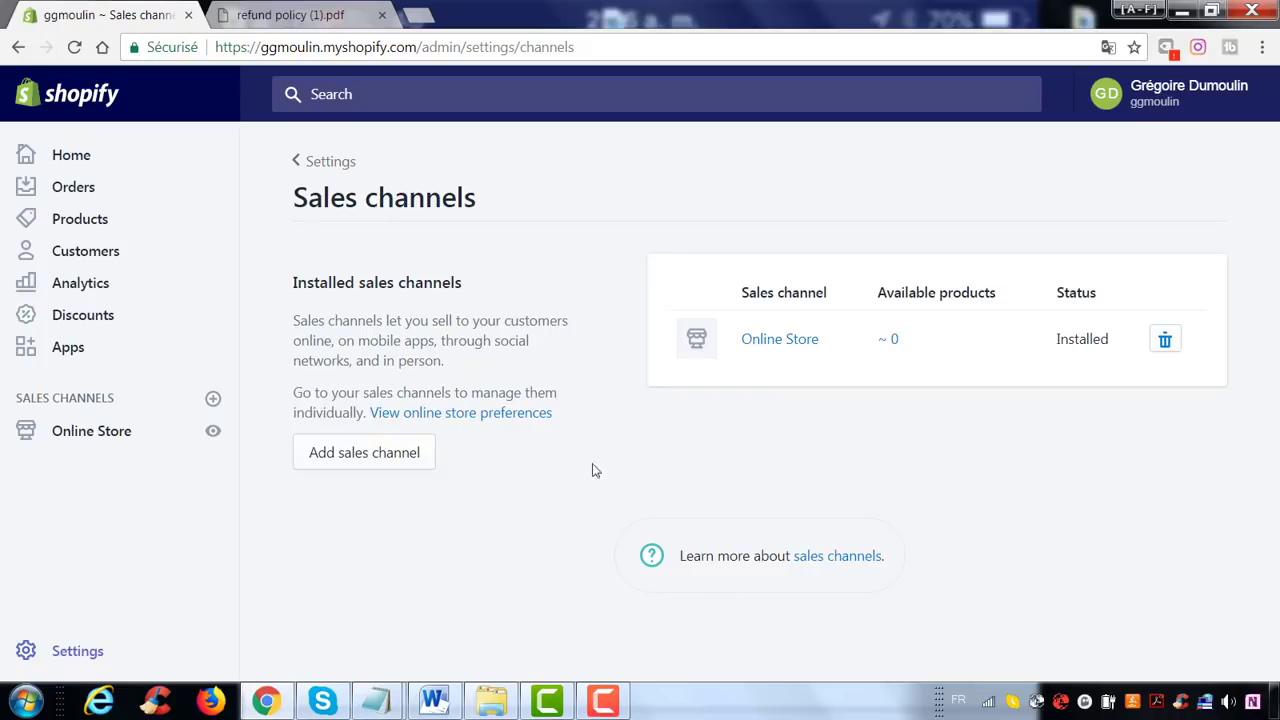
pyautogui.click(390, 465)
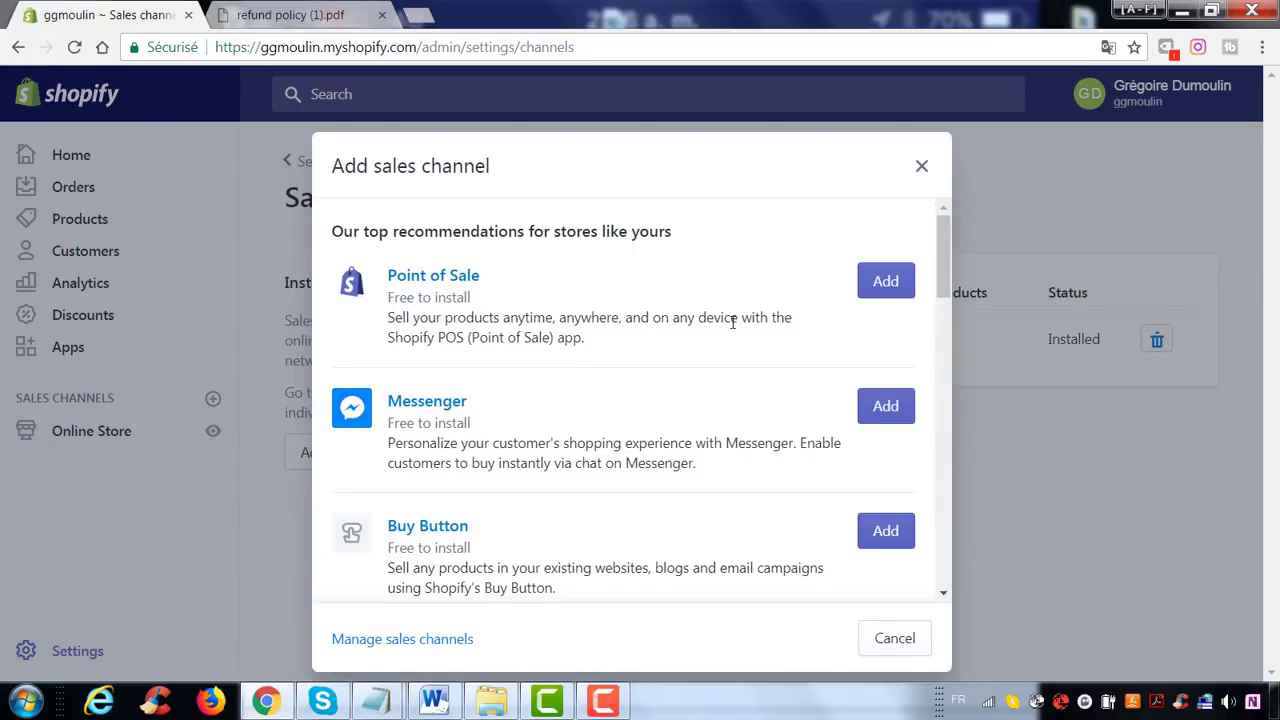
pyautogui.scroll(-1, 733, 322)
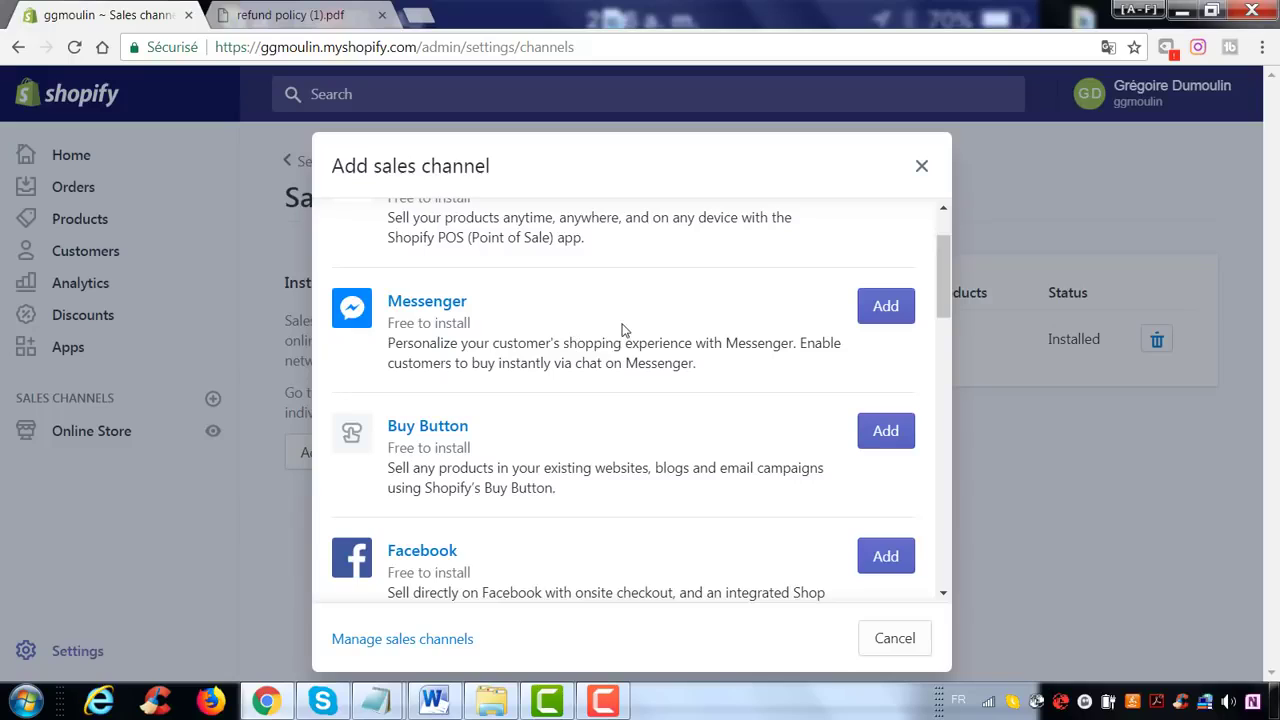
pyautogui.scroll(-1, 575, 425)
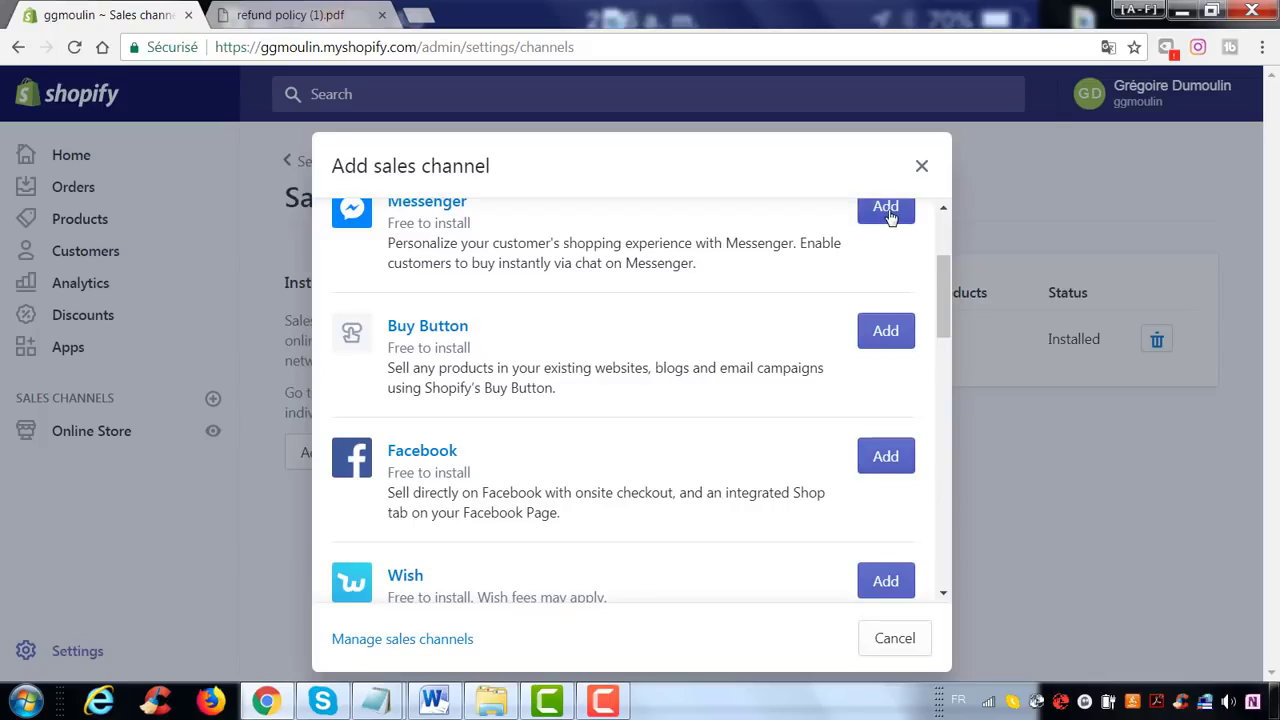
pyautogui.click(1190, 260)
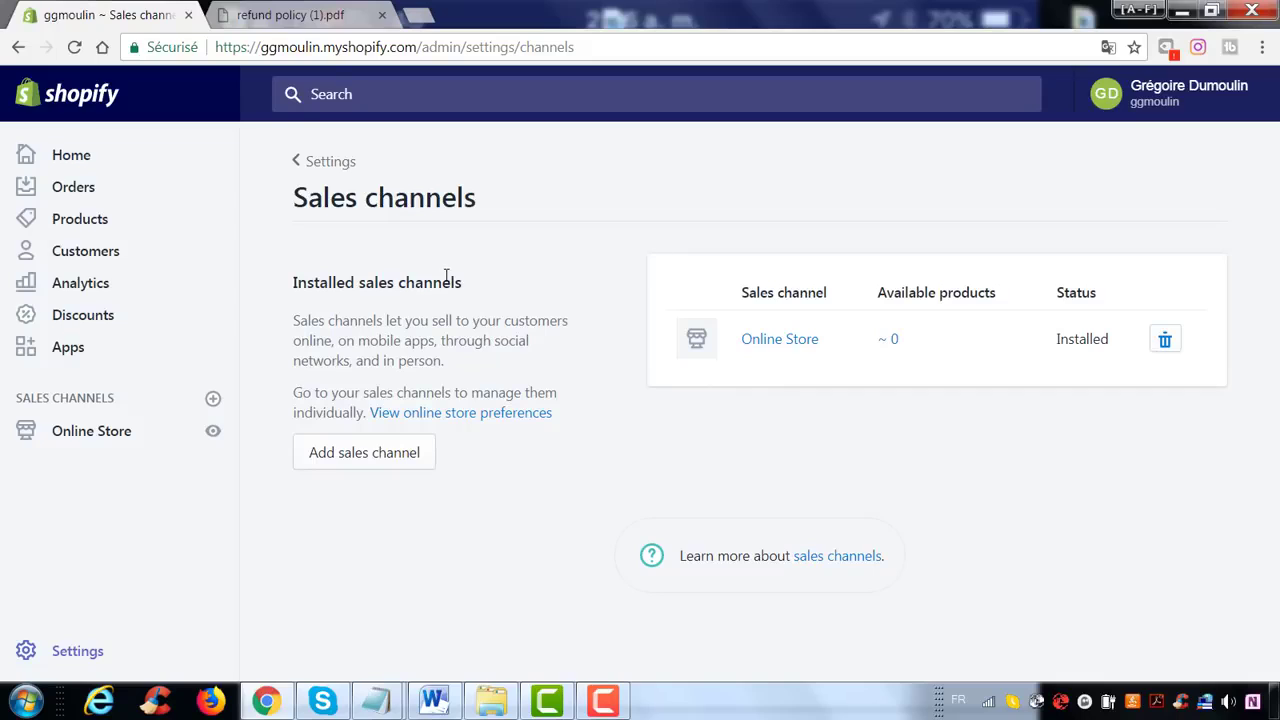
pyautogui.click(328, 170)
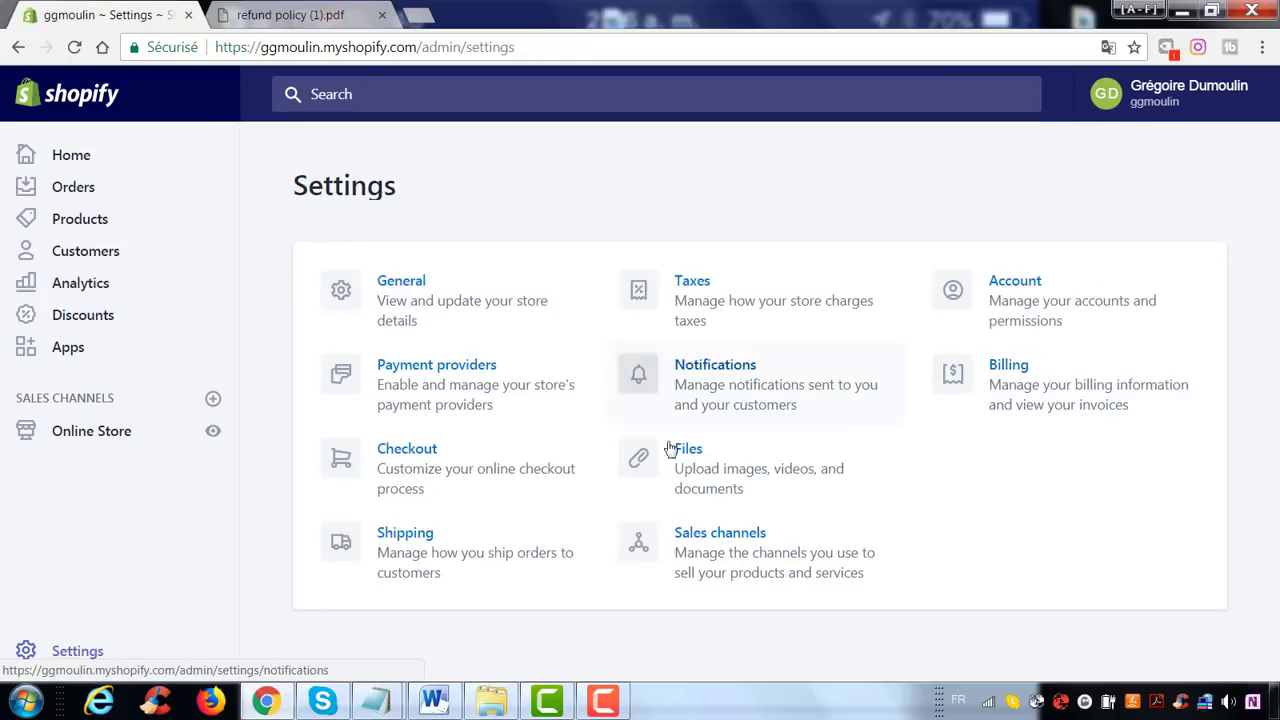
# - Review the Account settings, from the plan overview through staff accounts, login services and store status, and return to the settings overview
pyautogui.click(1020, 306)
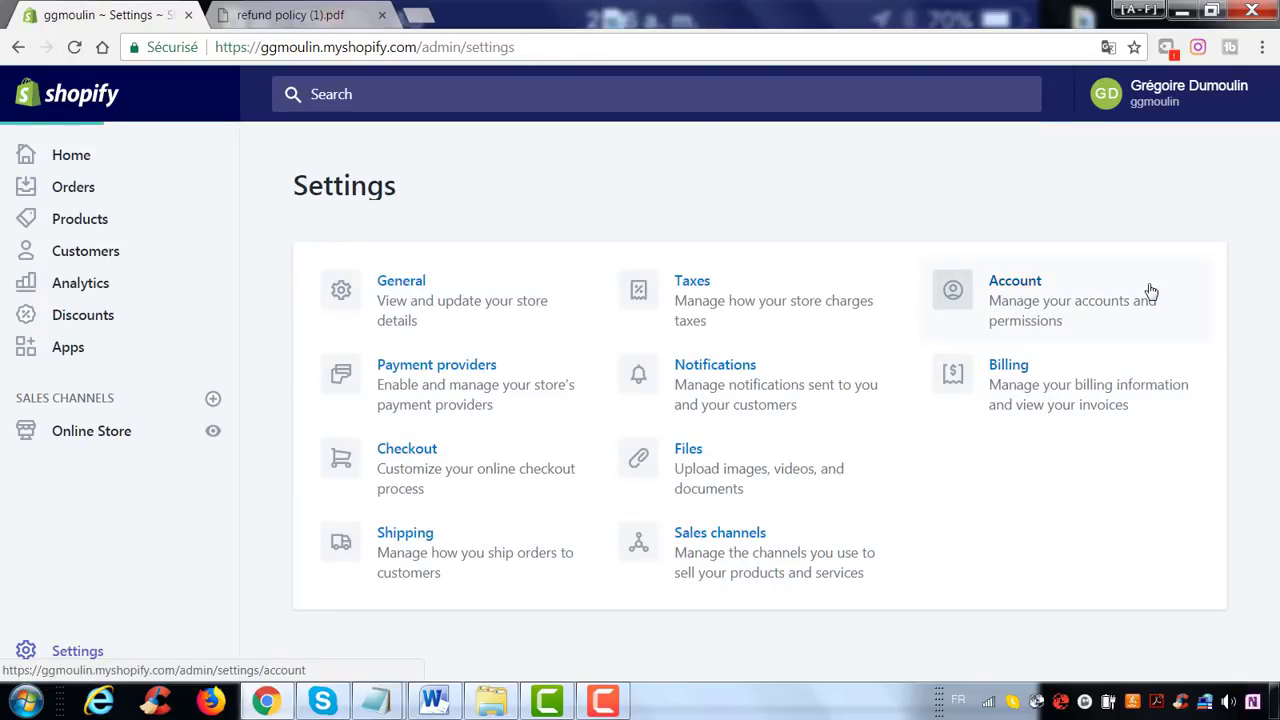
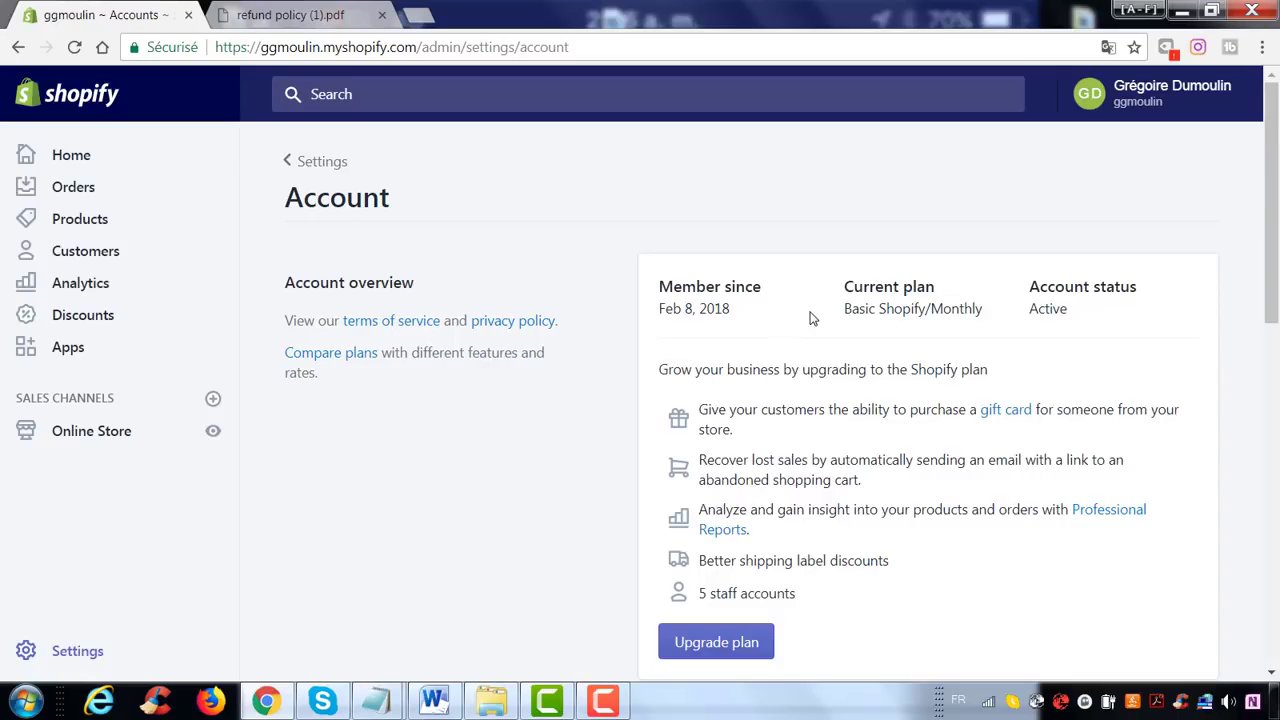
pyautogui.scroll(-1, 813, 314)
pyautogui.scroll(-5, 813, 316)
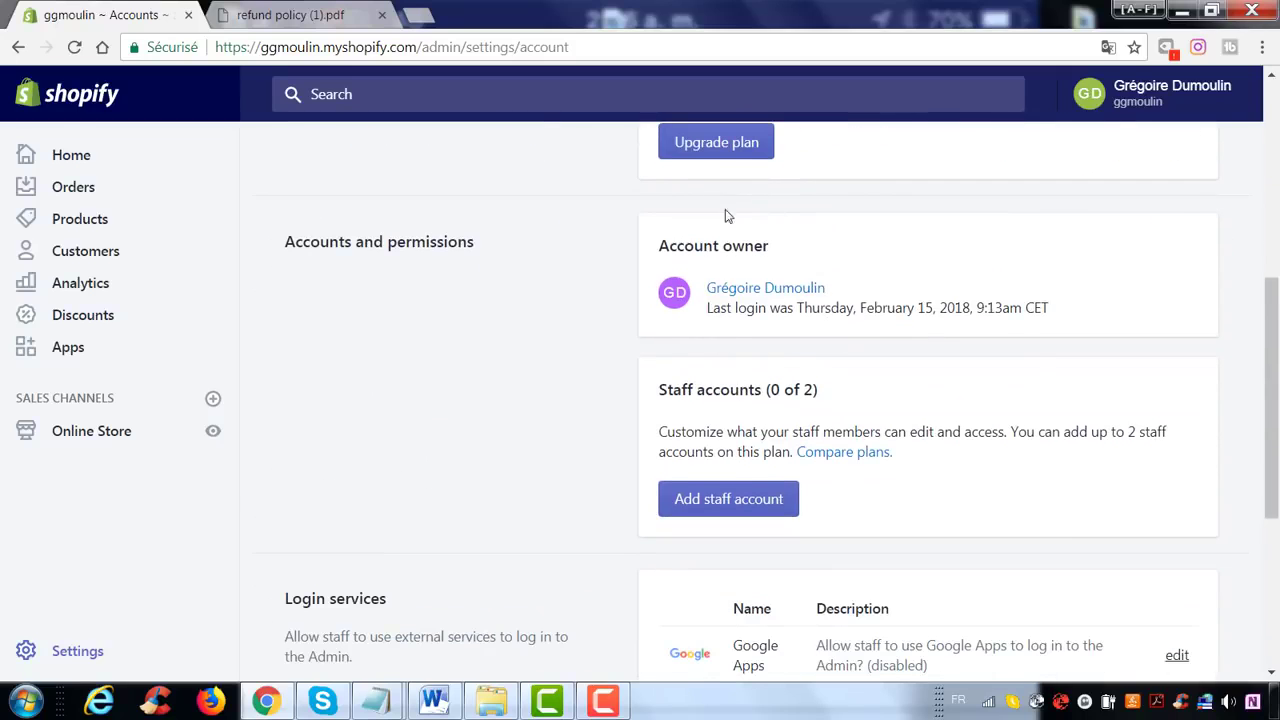
pyautogui.scroll(-1, 848, 299)
pyautogui.scroll(-2, 848, 299)
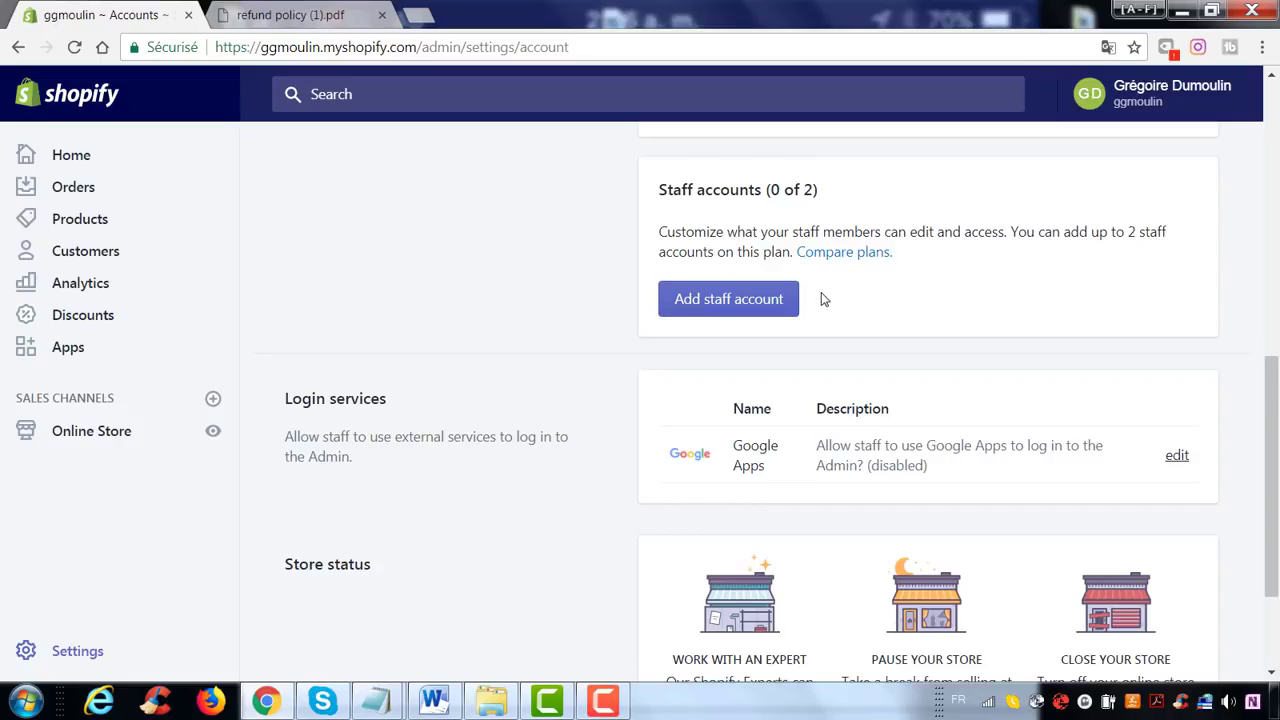
pyautogui.scroll(-2, 822, 298)
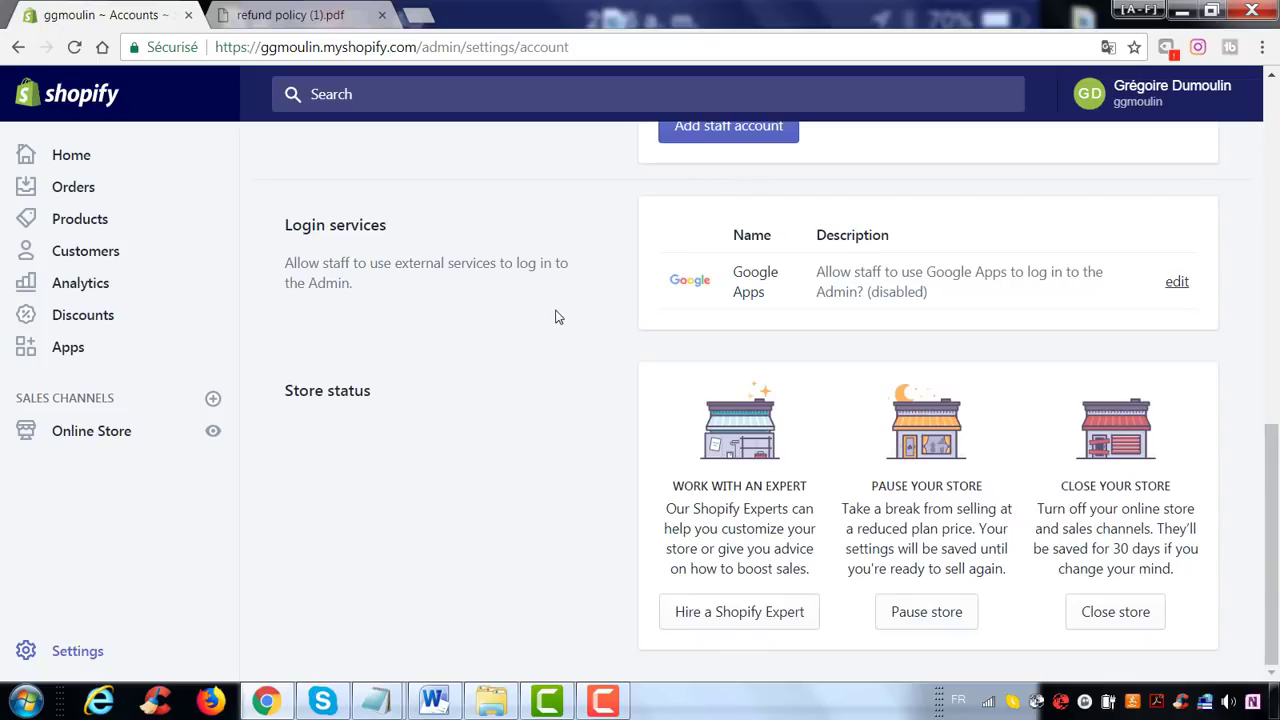
pyautogui.scroll(8, 563, 371)
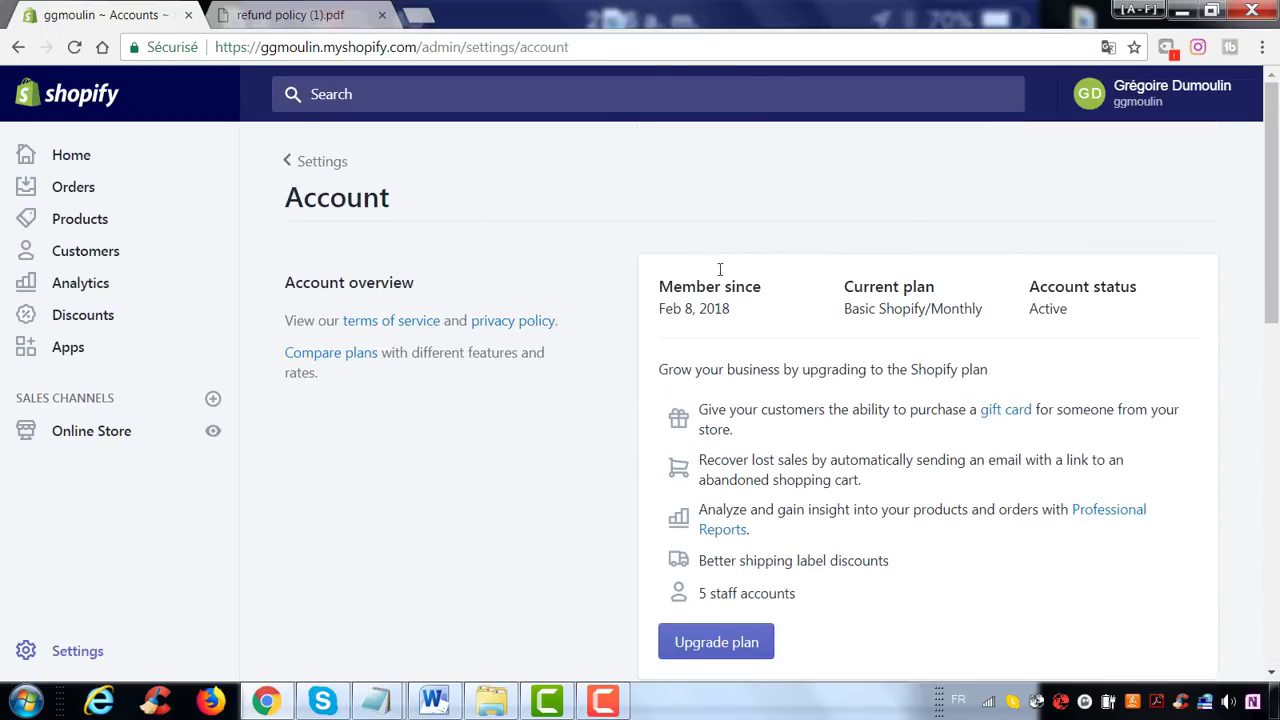
pyautogui.click(315, 164)
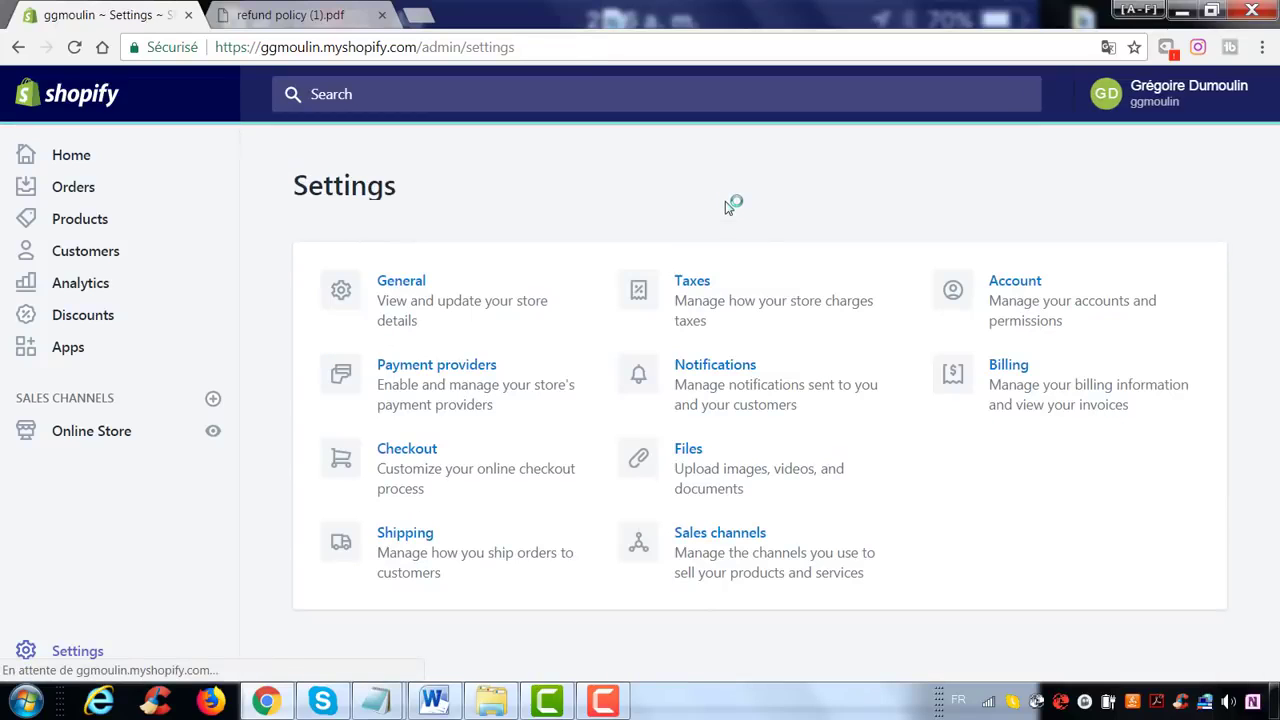
# - Review the Billing settings for the payment card, invoices and account summary, and return to the settings overview
pyautogui.click(1004, 368)
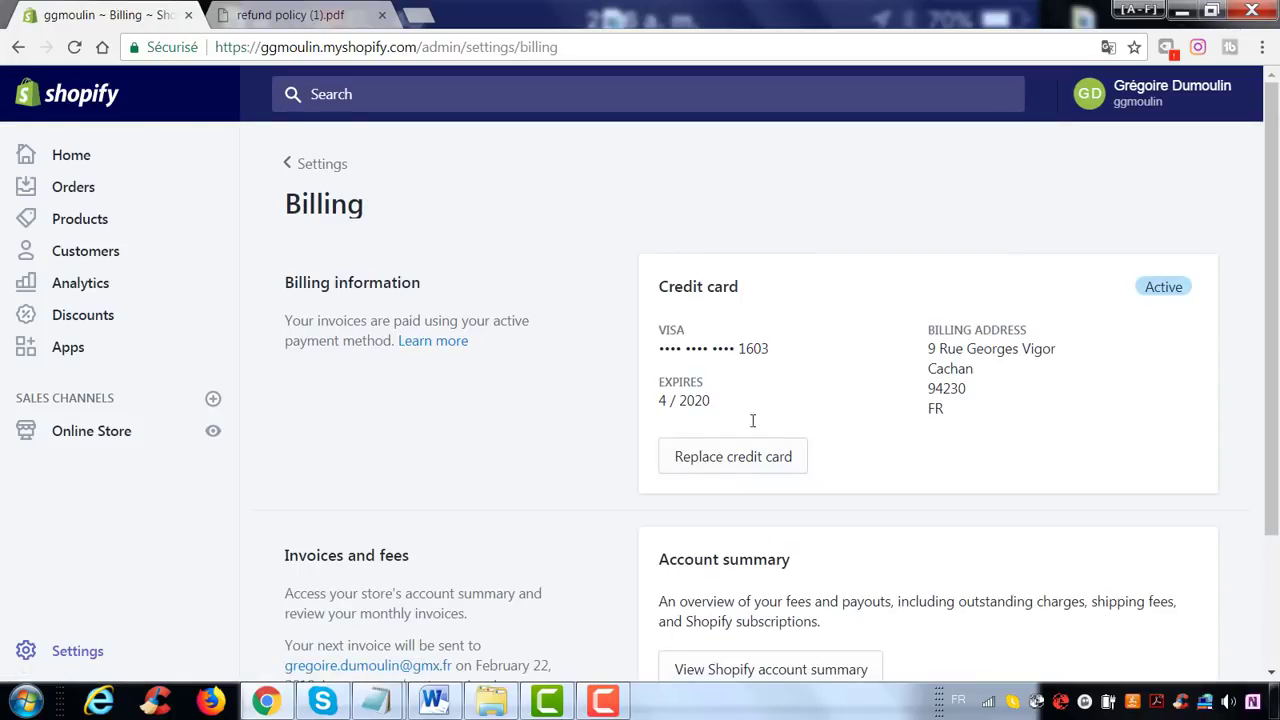
pyautogui.scroll(-2, 943, 320)
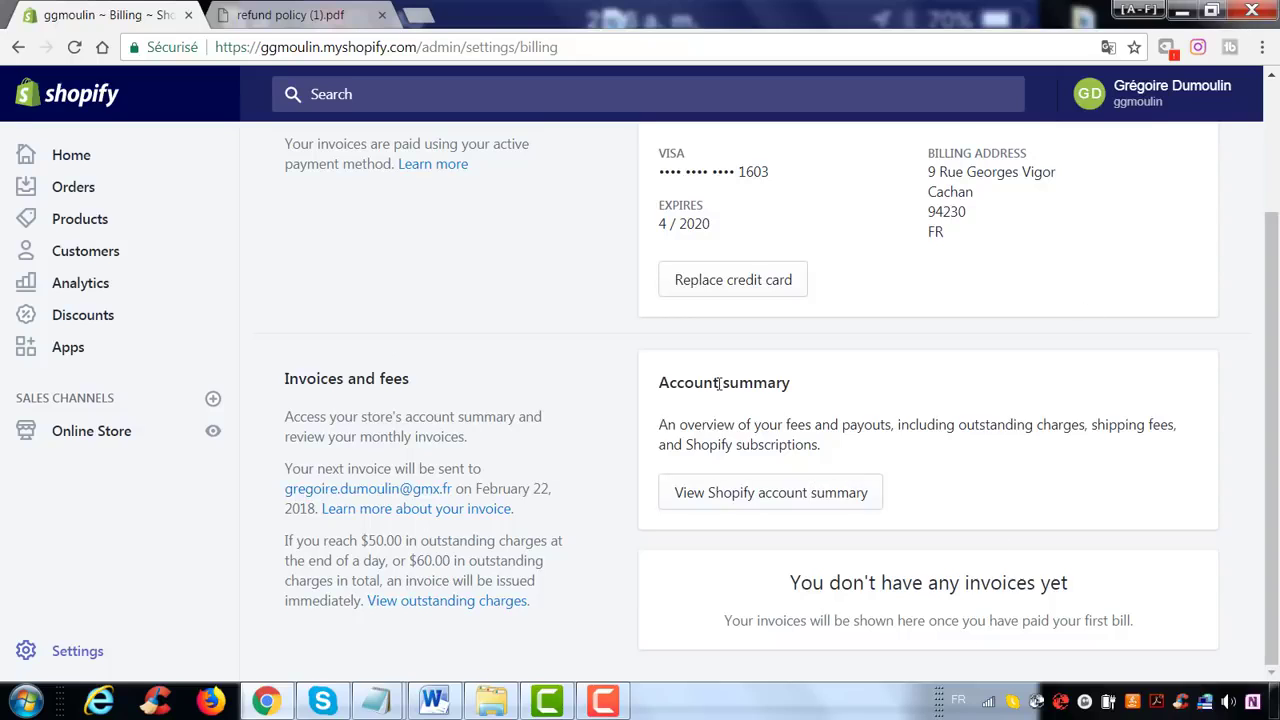
pyautogui.scroll(2, 455, 512)
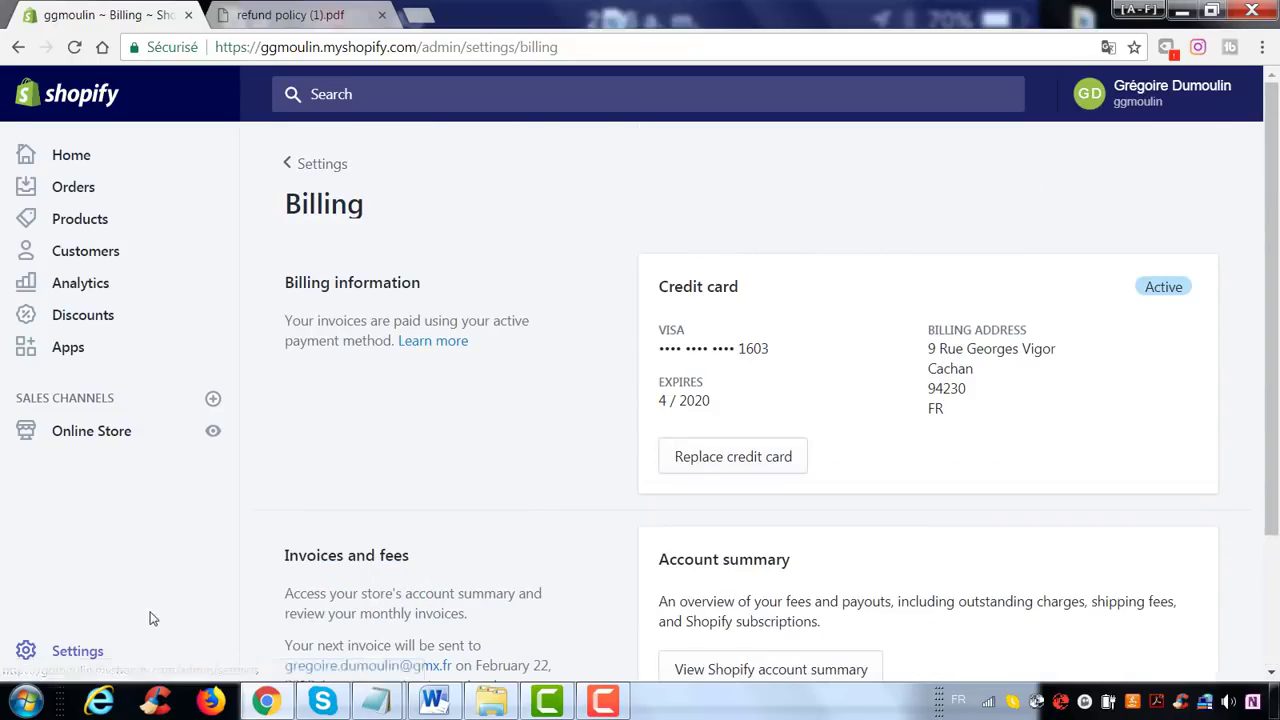
pyautogui.click(100, 654)
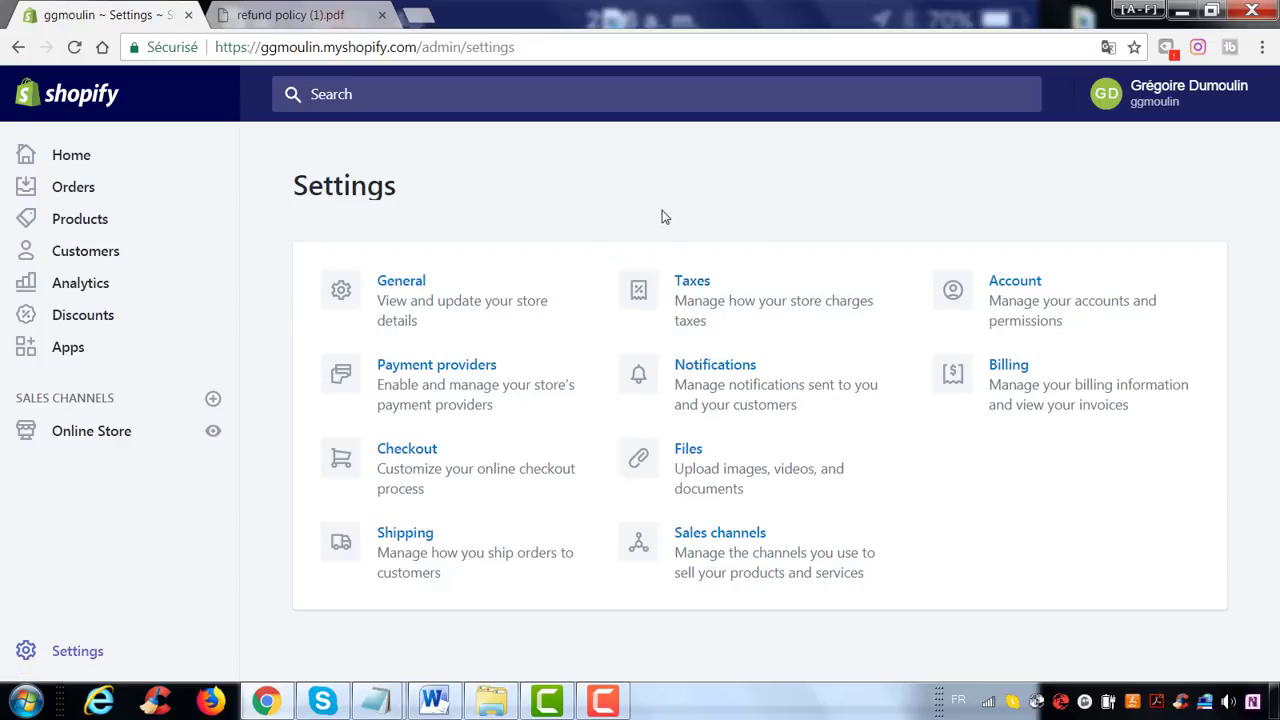
# - Open the online store's themes and start editing the languages of the current Debut theme
pyautogui.click(125, 440)
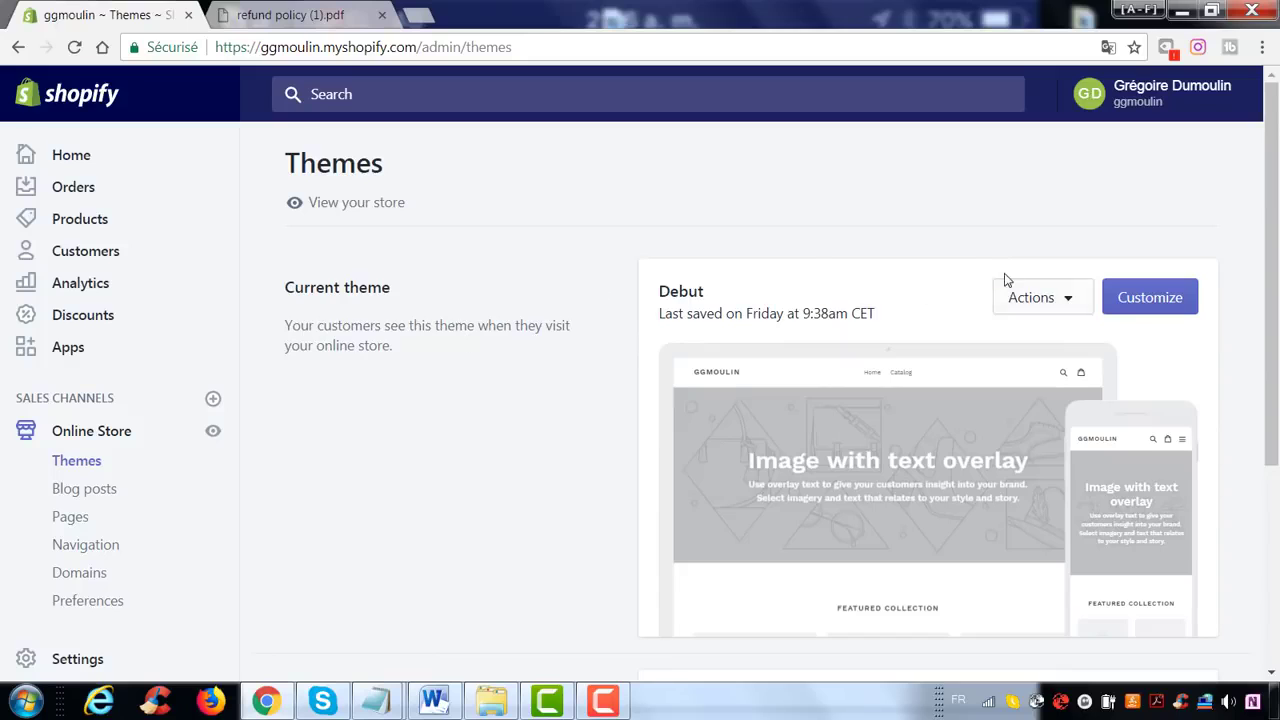
pyautogui.scroll(-1, 1000, 275)
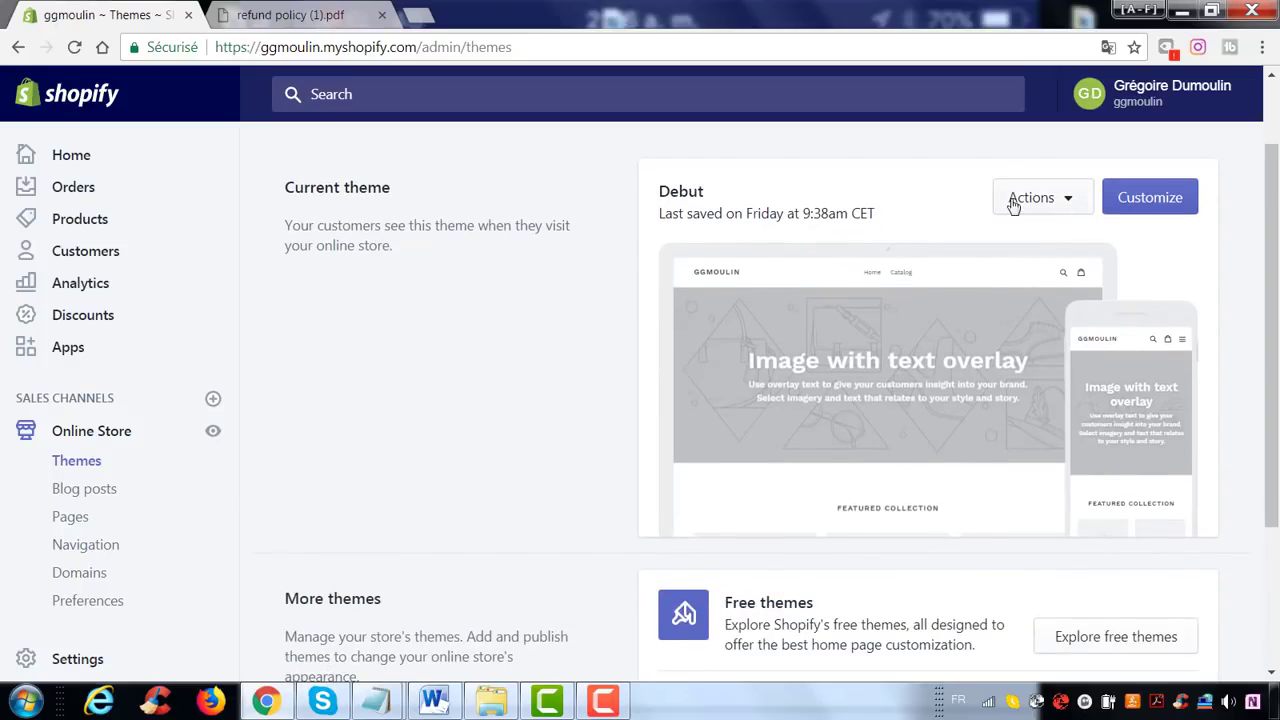
pyautogui.scroll(1, 650, 278)
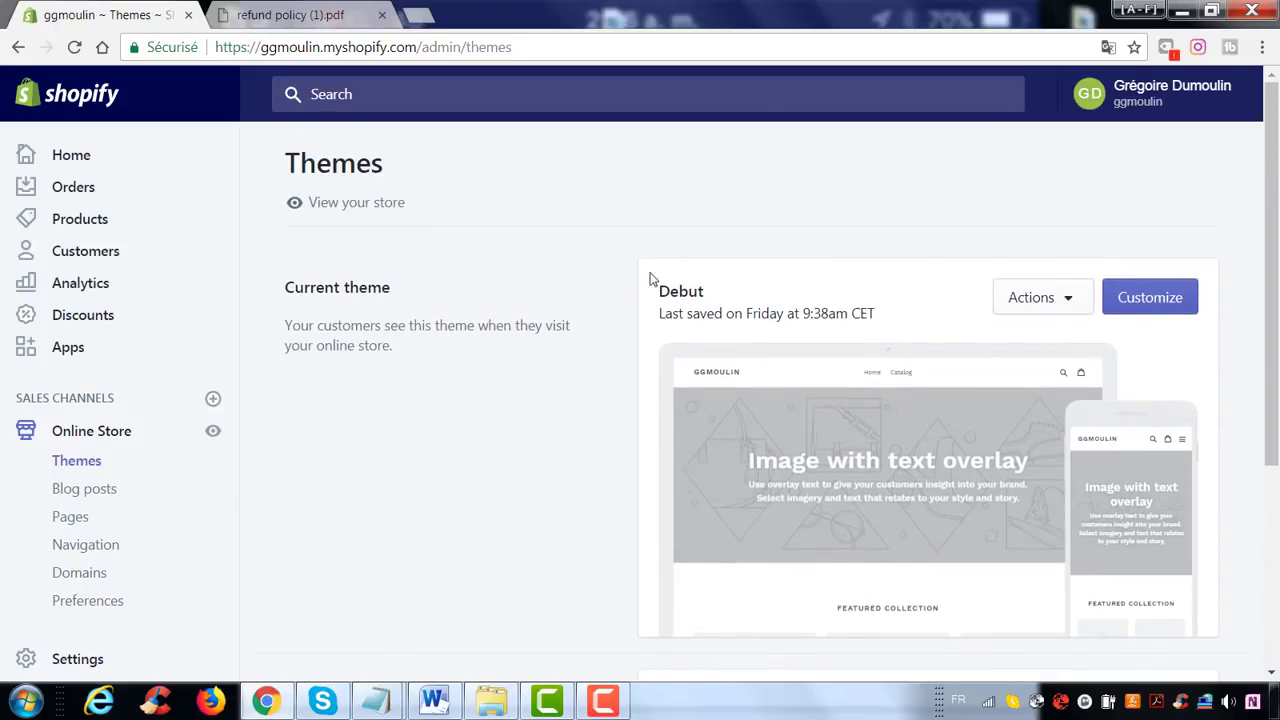
pyautogui.click(1051, 309)
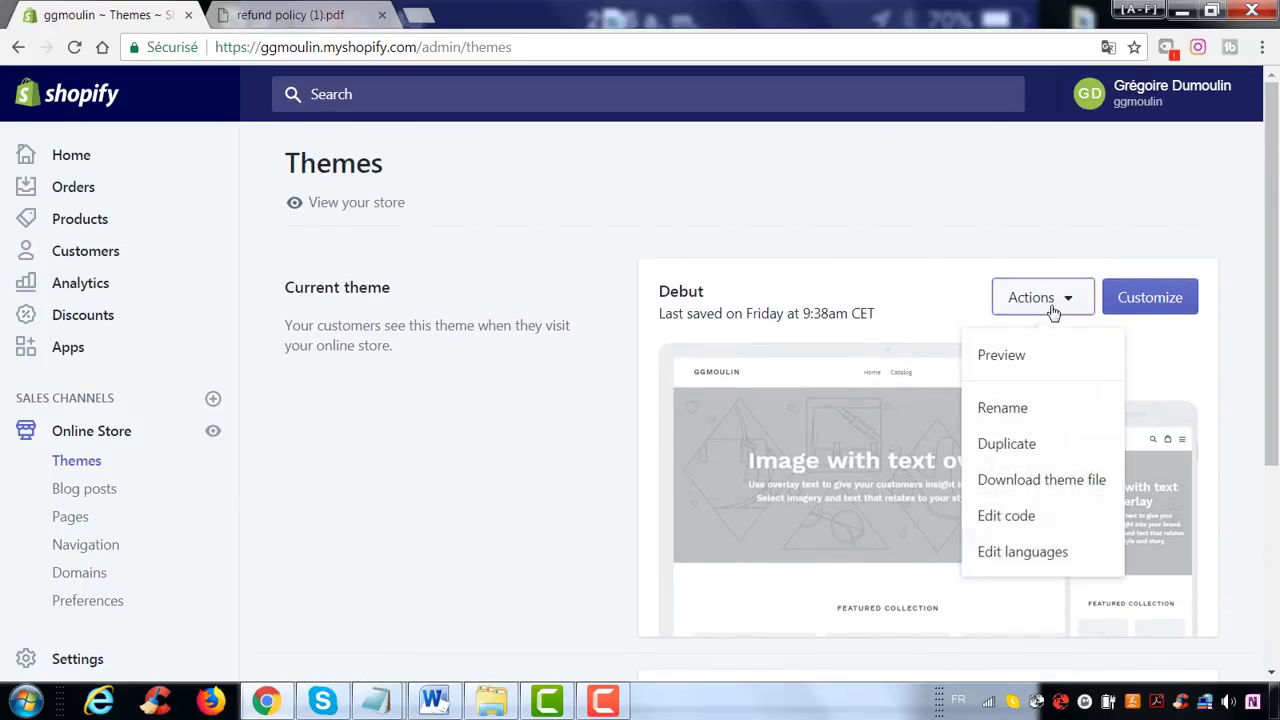
pyautogui.click(1050, 552)
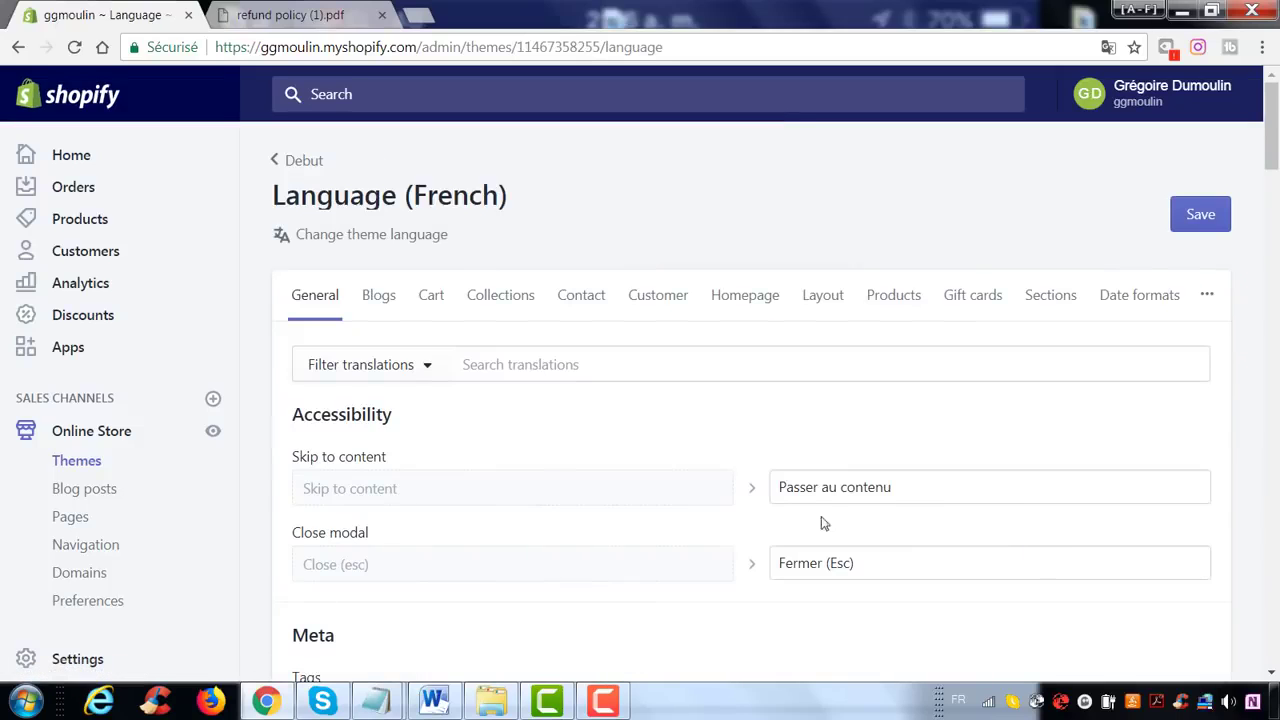
# - Set the theme language to French and save the language choice
pyautogui.click(356, 240)
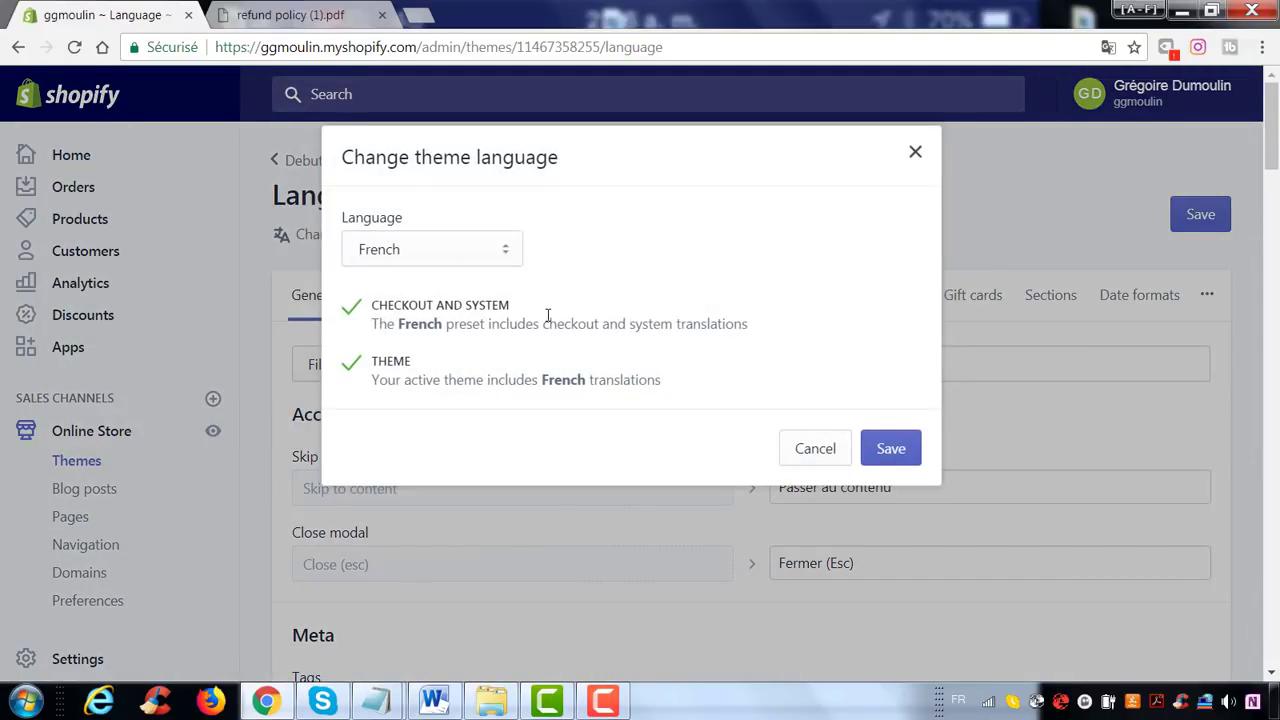
pyautogui.click(484, 253)
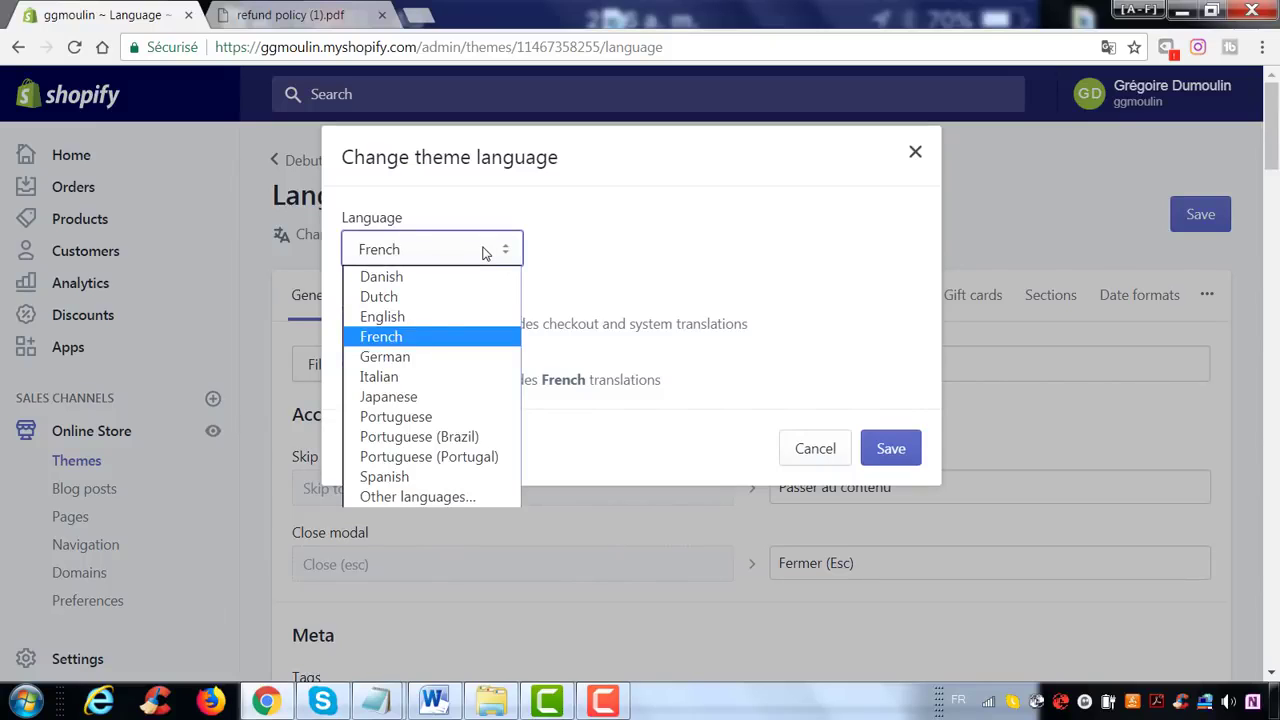
pyautogui.click(434, 340)
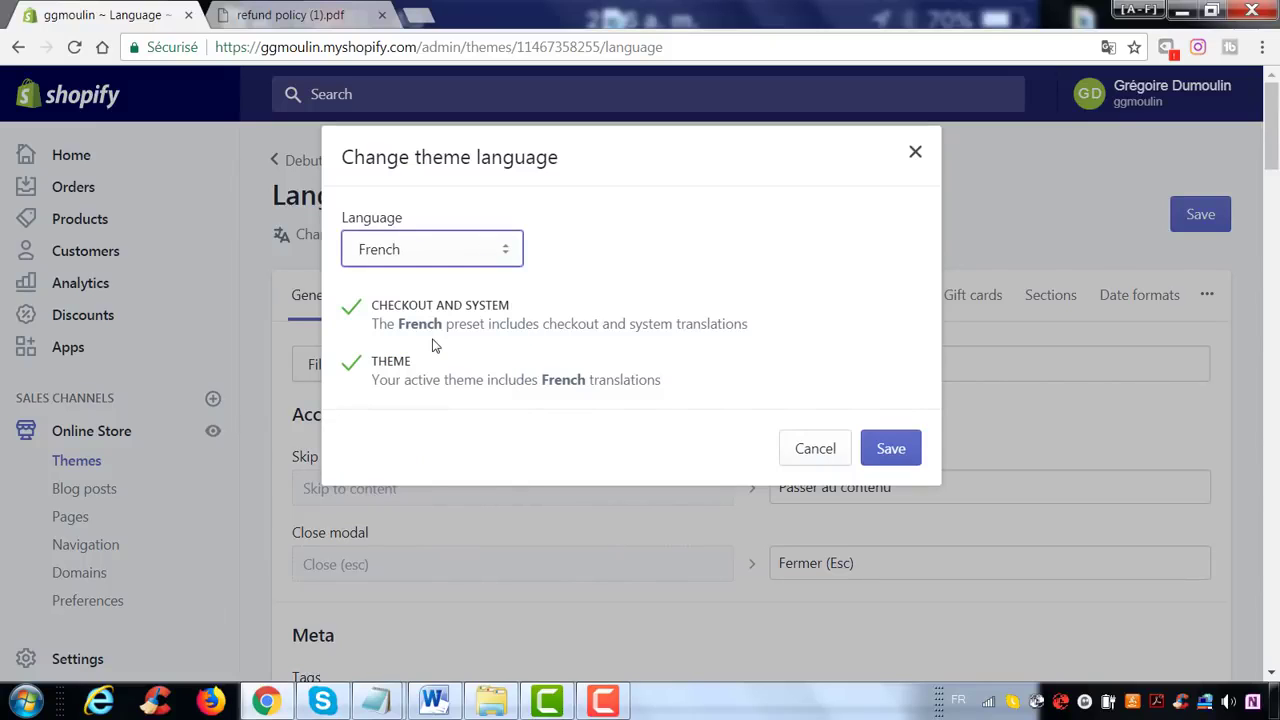
pyautogui.click(891, 453)
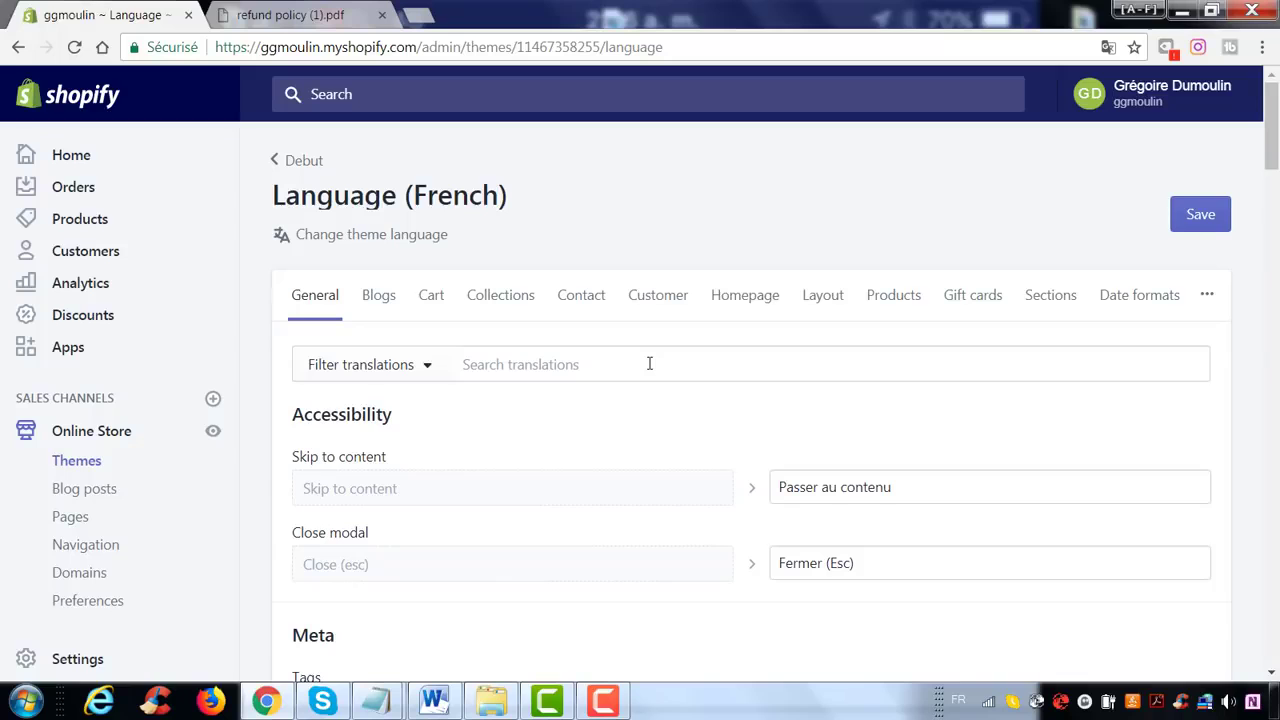
# - Review the General translations down to the 404 section, checking the French wording of its "Continue shopping" link
pyautogui.scroll(-2, 649, 364)
pyautogui.scroll(-4, 658, 358)
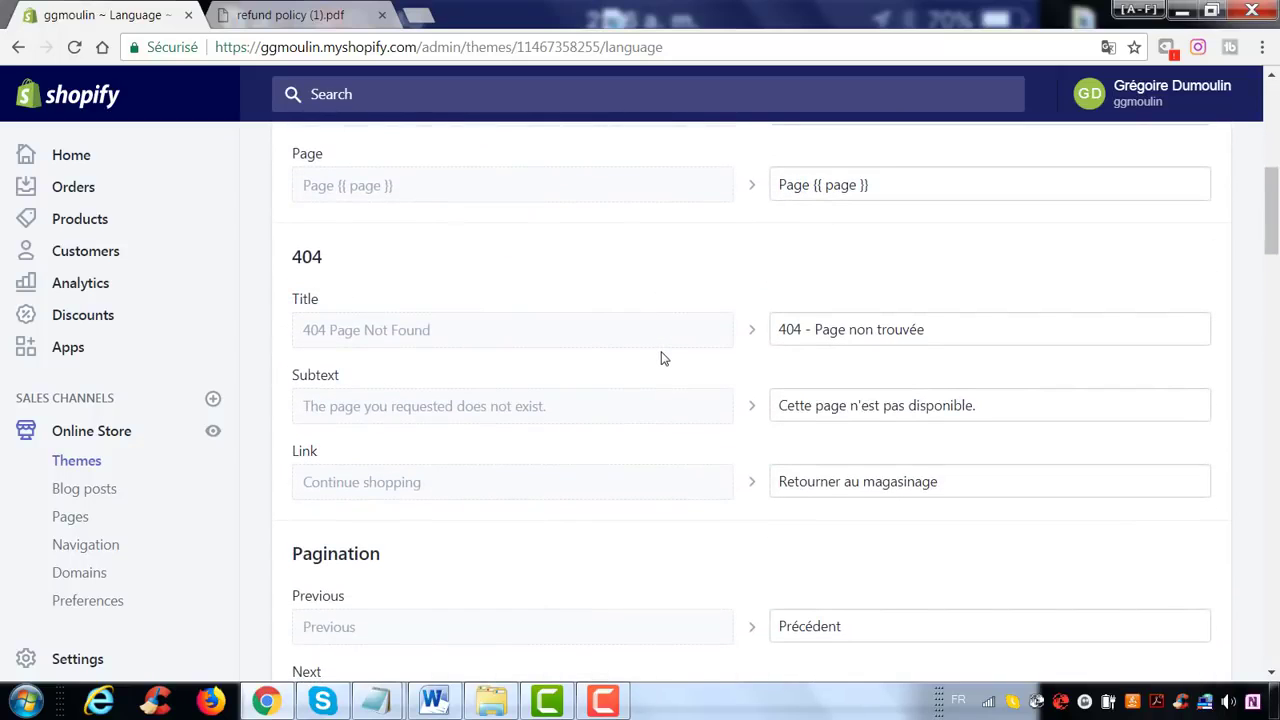
pyautogui.scroll(-2, 660, 358)
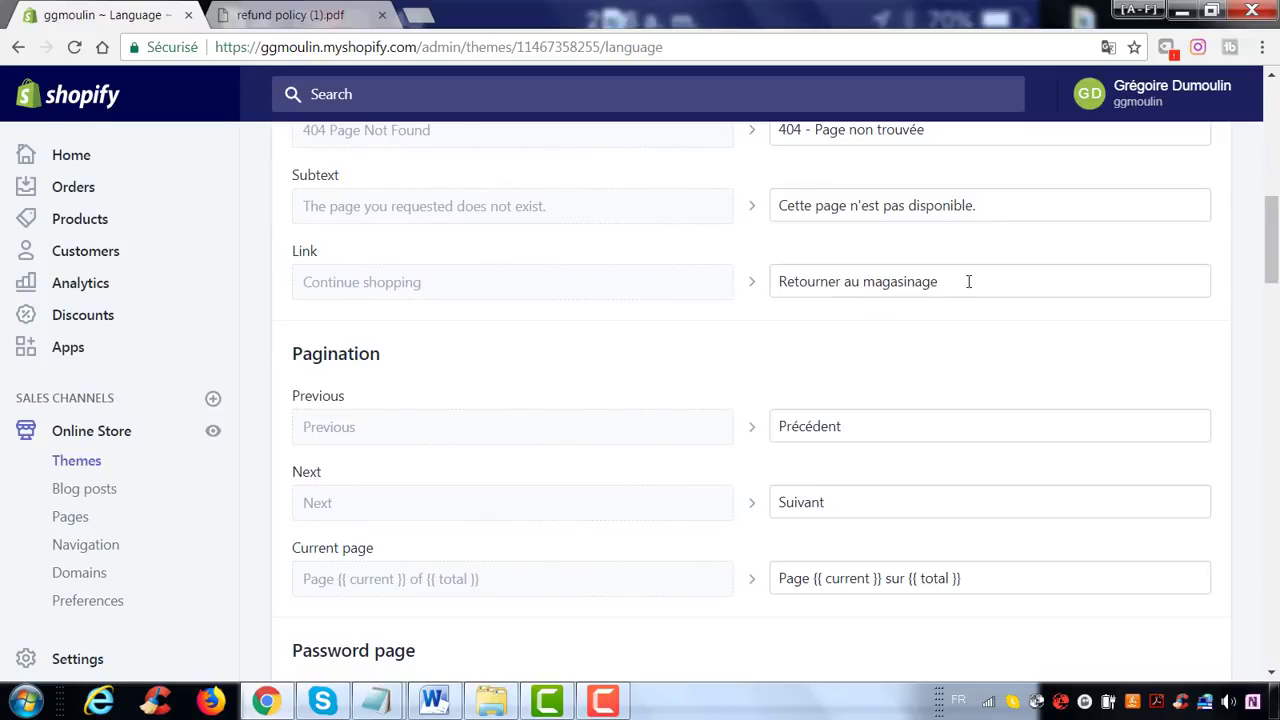
pyautogui.moveTo(968, 281); pyautogui.dragTo(864, 284)
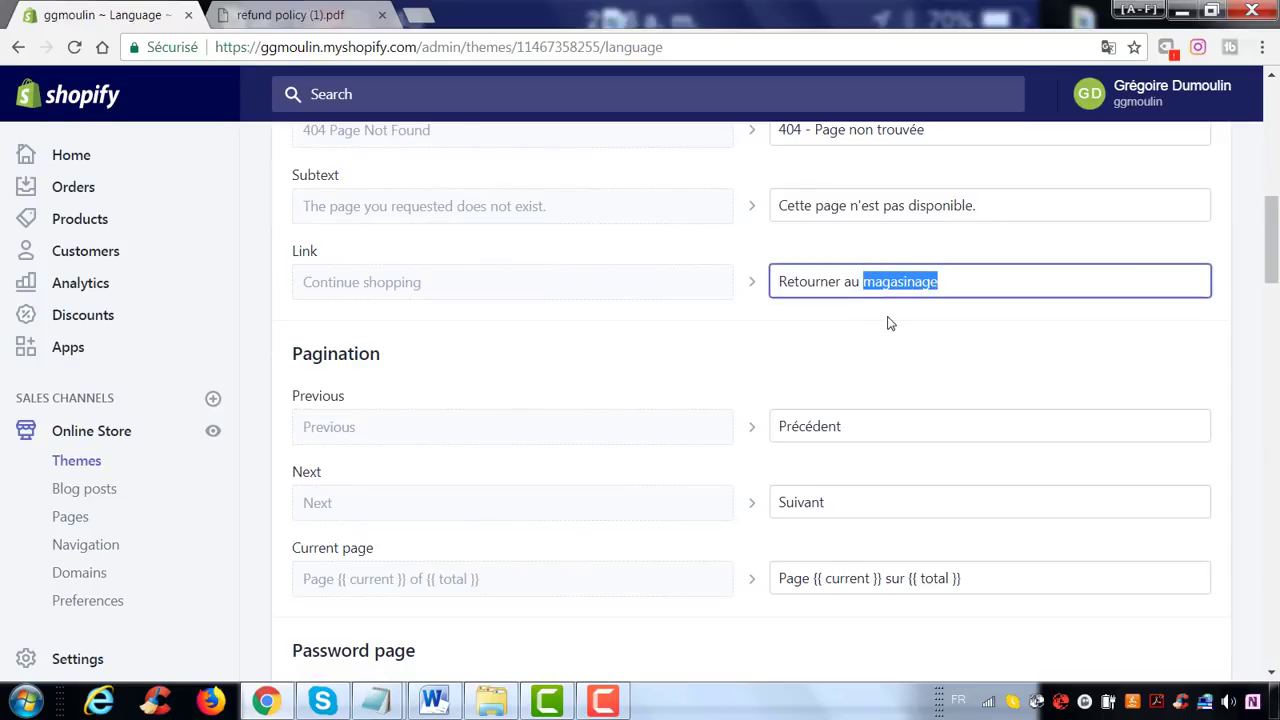
pyautogui.click(890, 323)
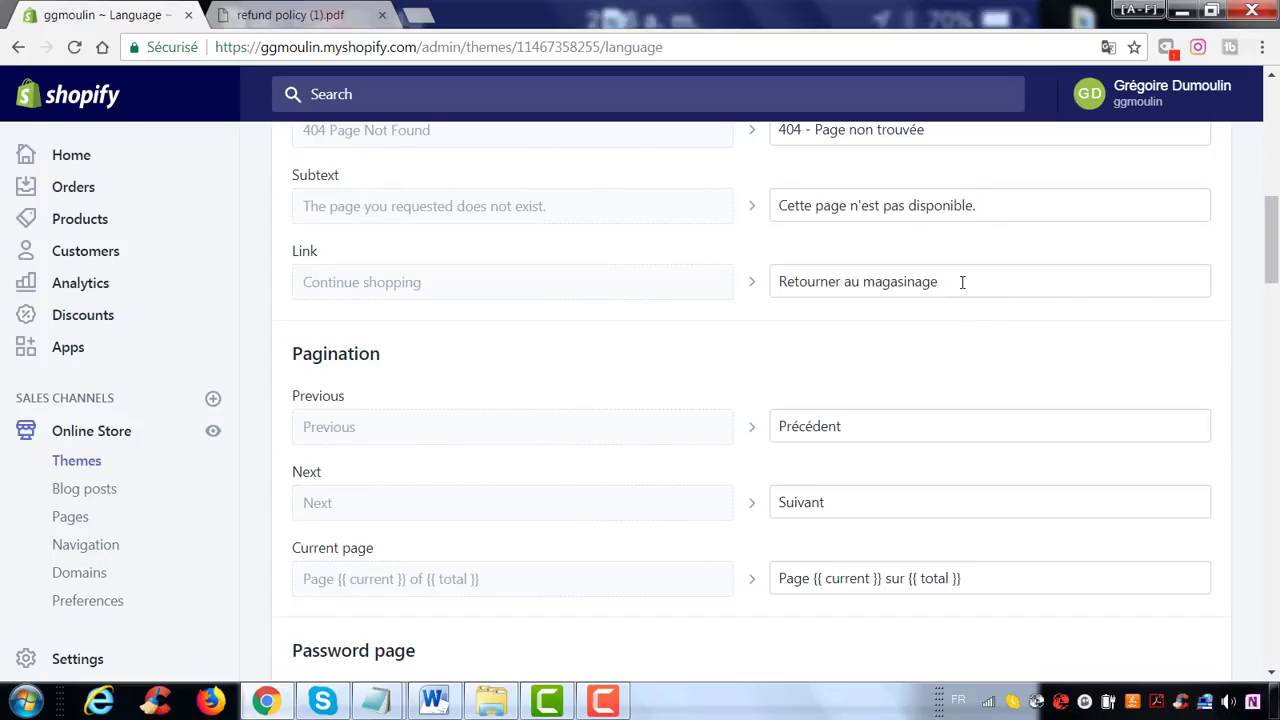
pyautogui.moveTo(962, 282); pyautogui.dragTo(850, 284)
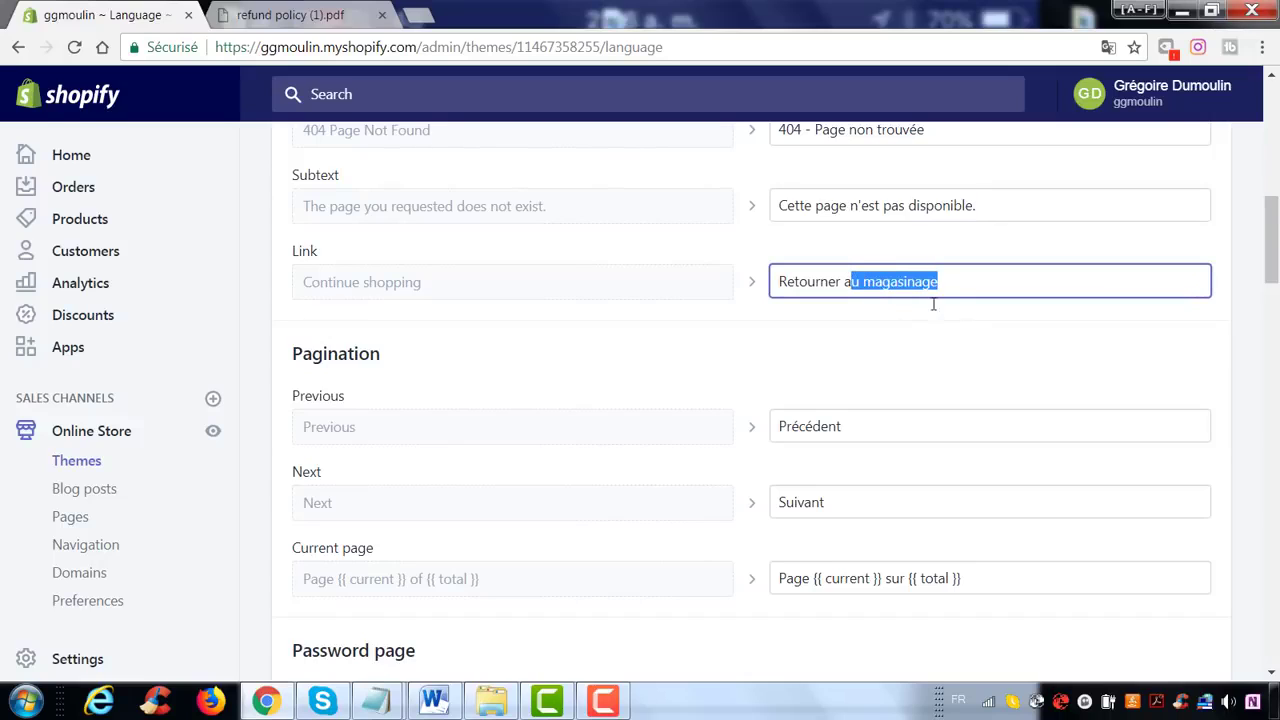
pyautogui.click(917, 334)
pyautogui.scroll(-2, 917, 334)
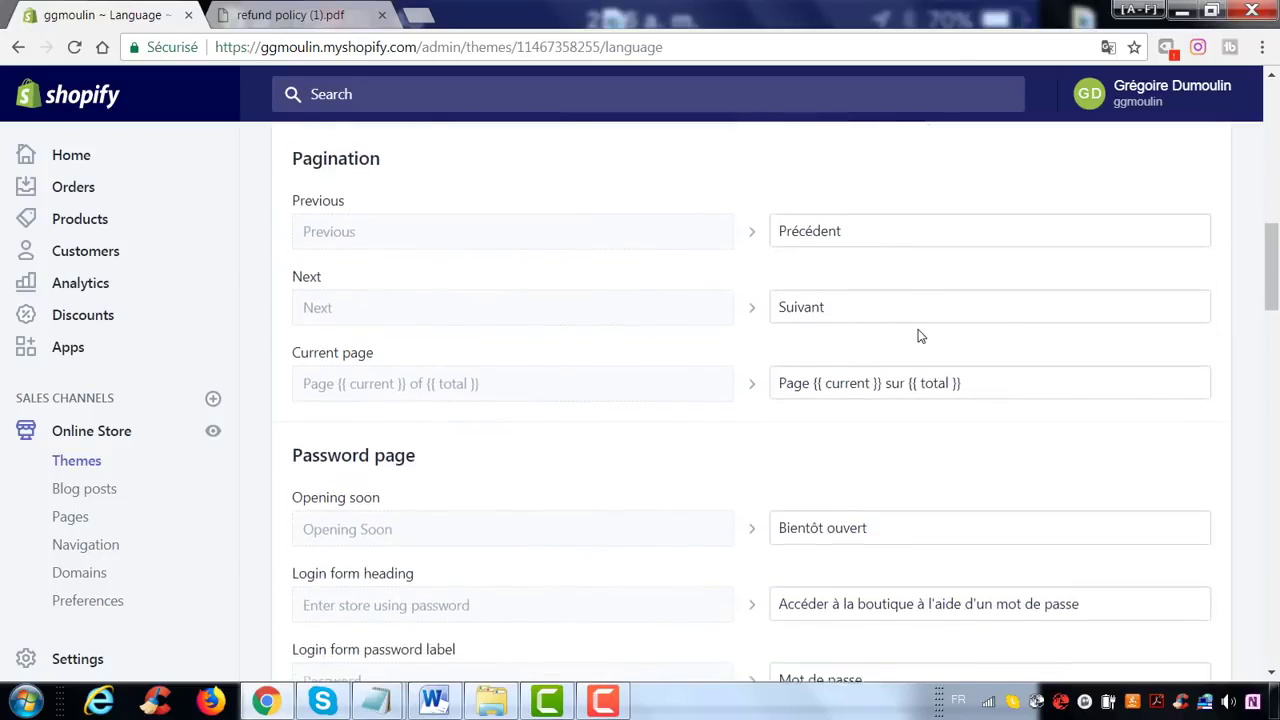
pyautogui.scroll(1, 910, 300)
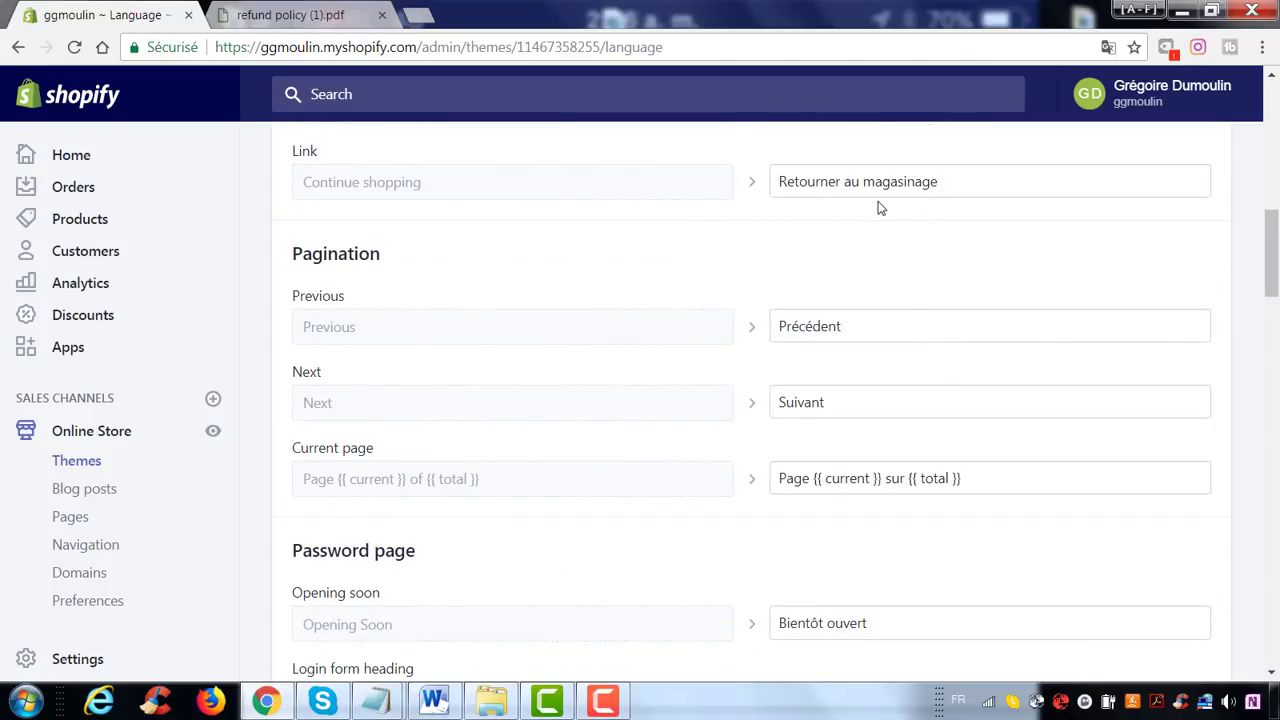
pyautogui.moveTo(974, 185); pyautogui.dragTo(851, 185)
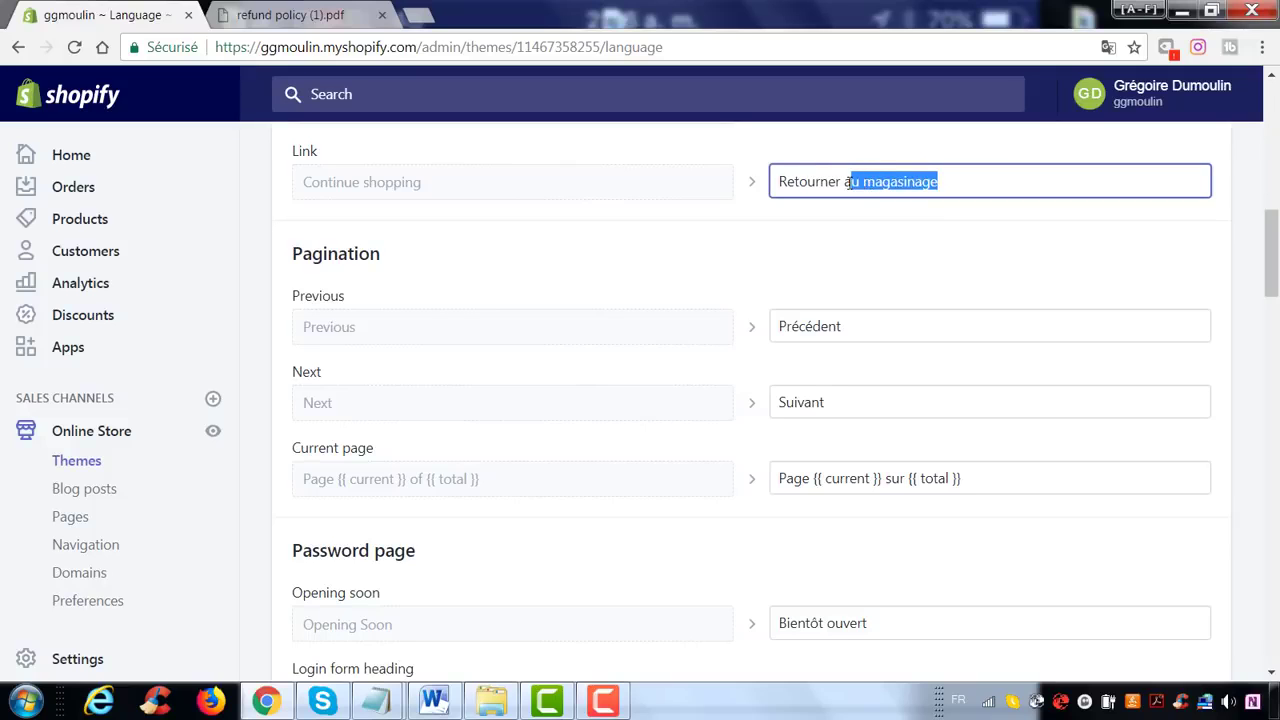
# - Review the General translations for the password page, social sharing and search sections
pyautogui.scroll(-4, 917, 420)
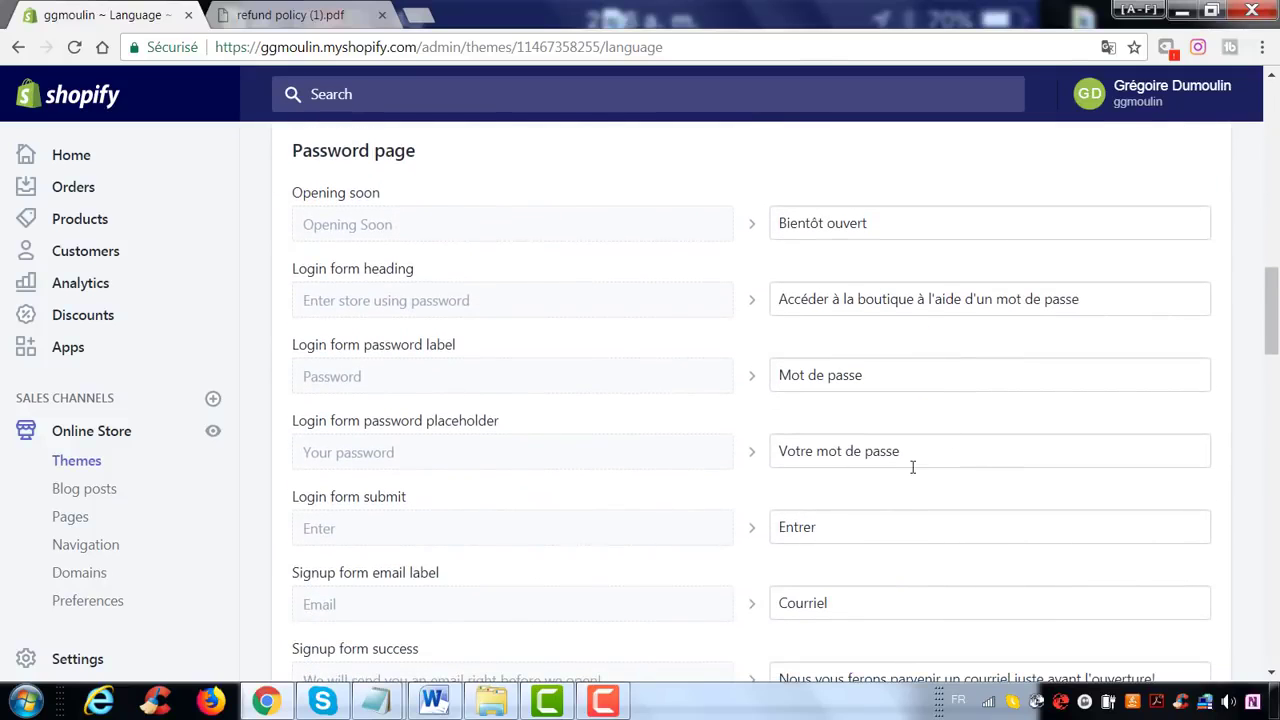
pyautogui.scroll(-4, 917, 459)
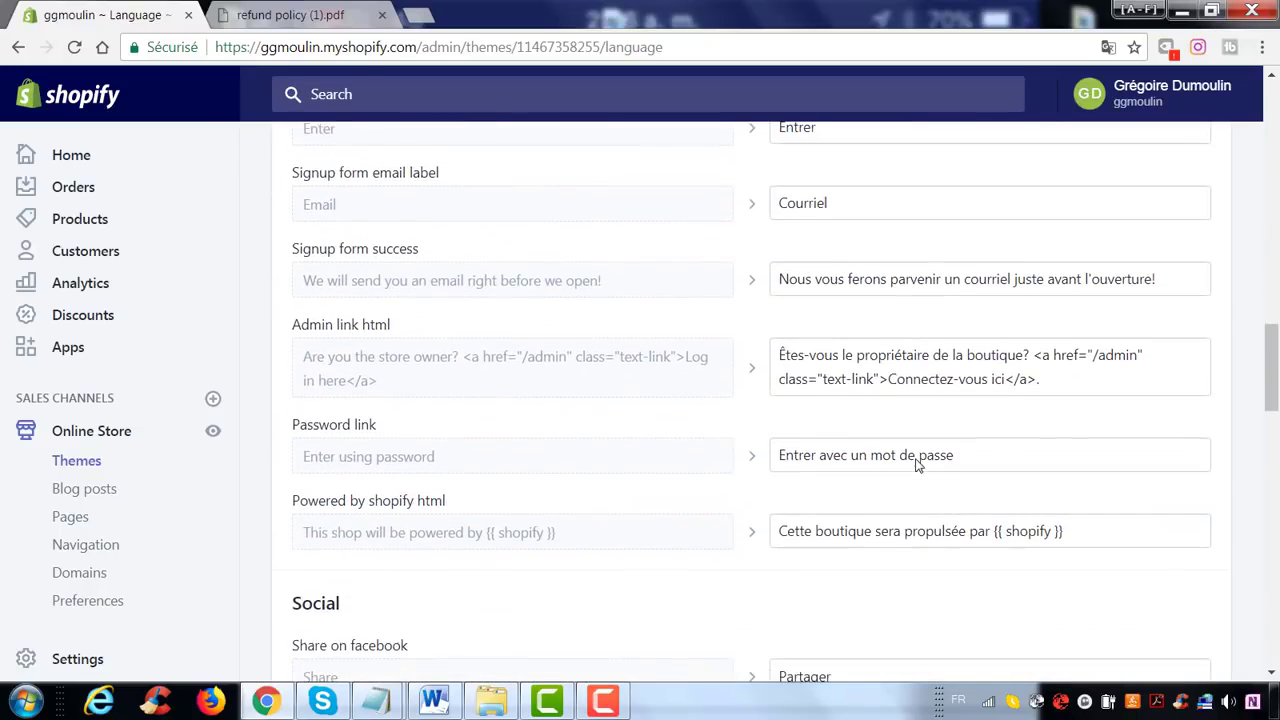
pyautogui.scroll(-6, 917, 459)
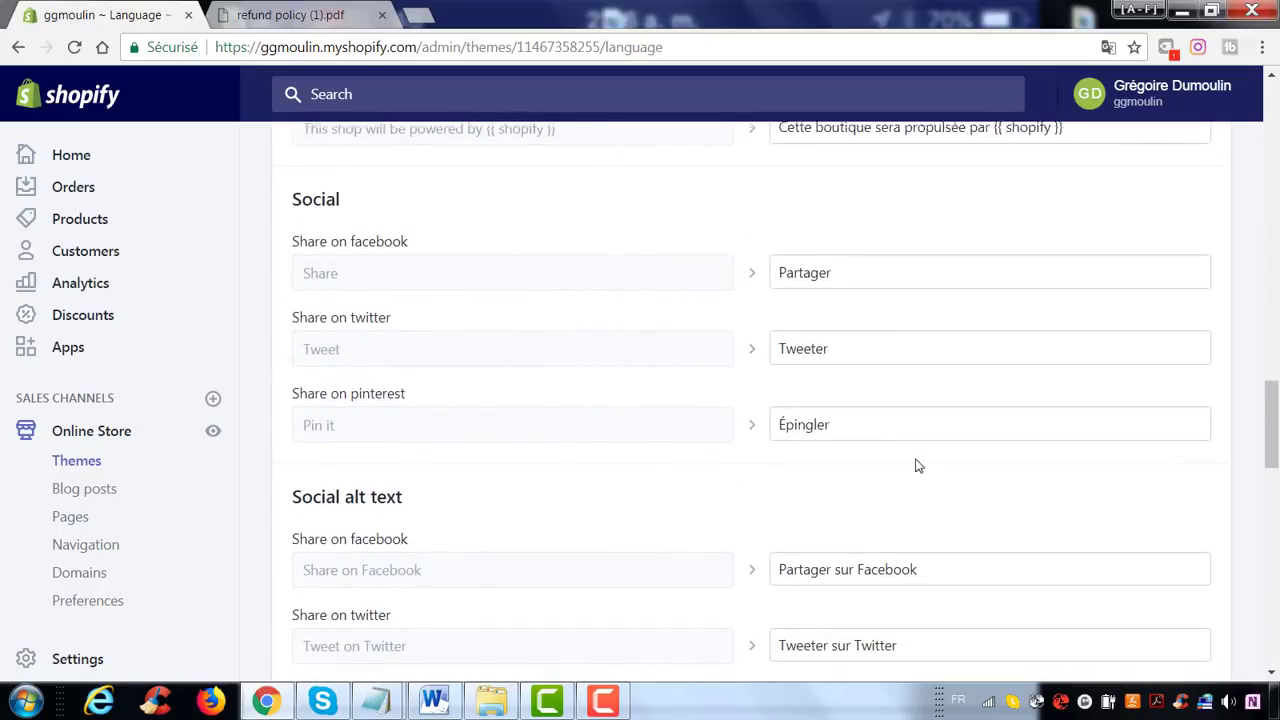
pyautogui.scroll(-4, 917, 459)
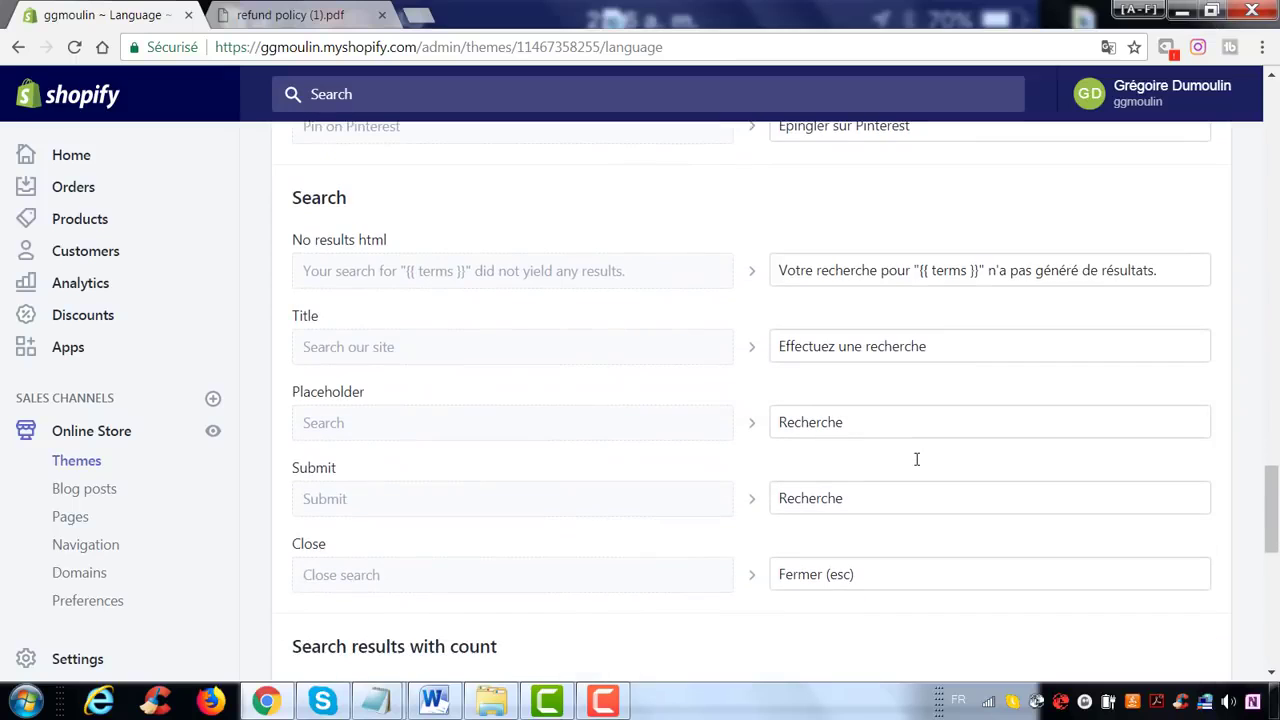
pyautogui.scroll(-2, 917, 459)
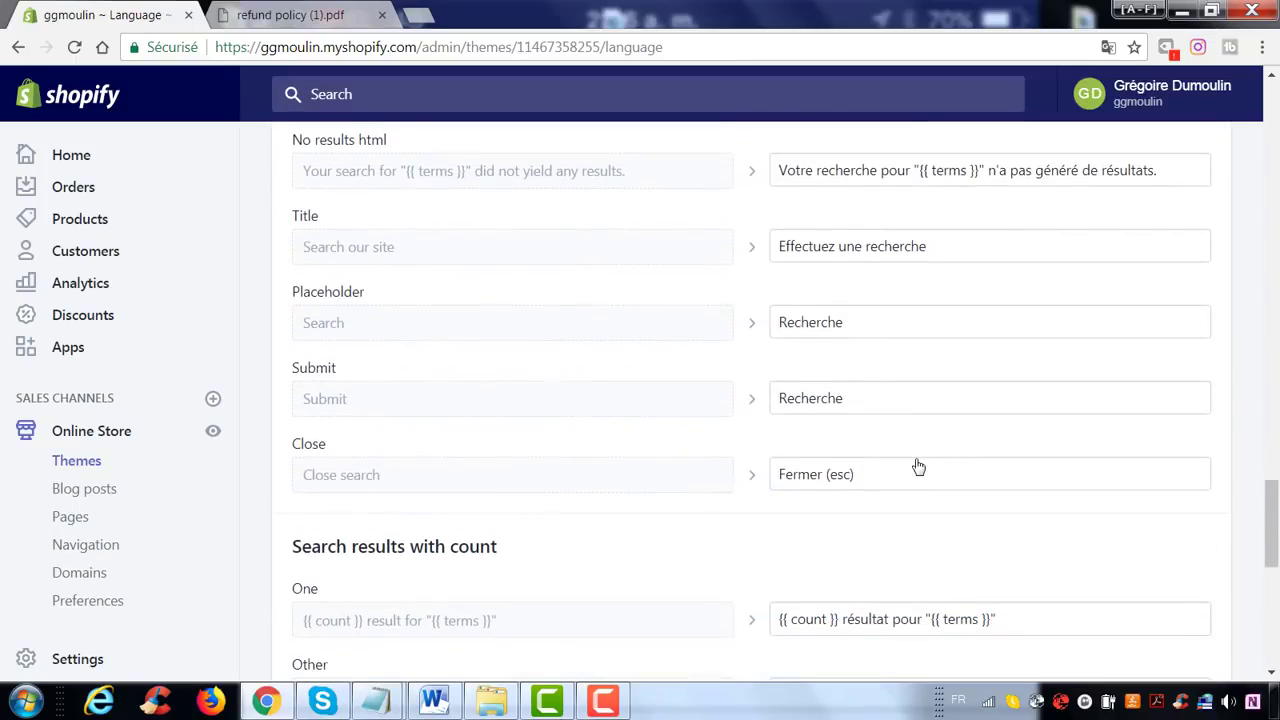
pyautogui.scroll(-4, 919, 459)
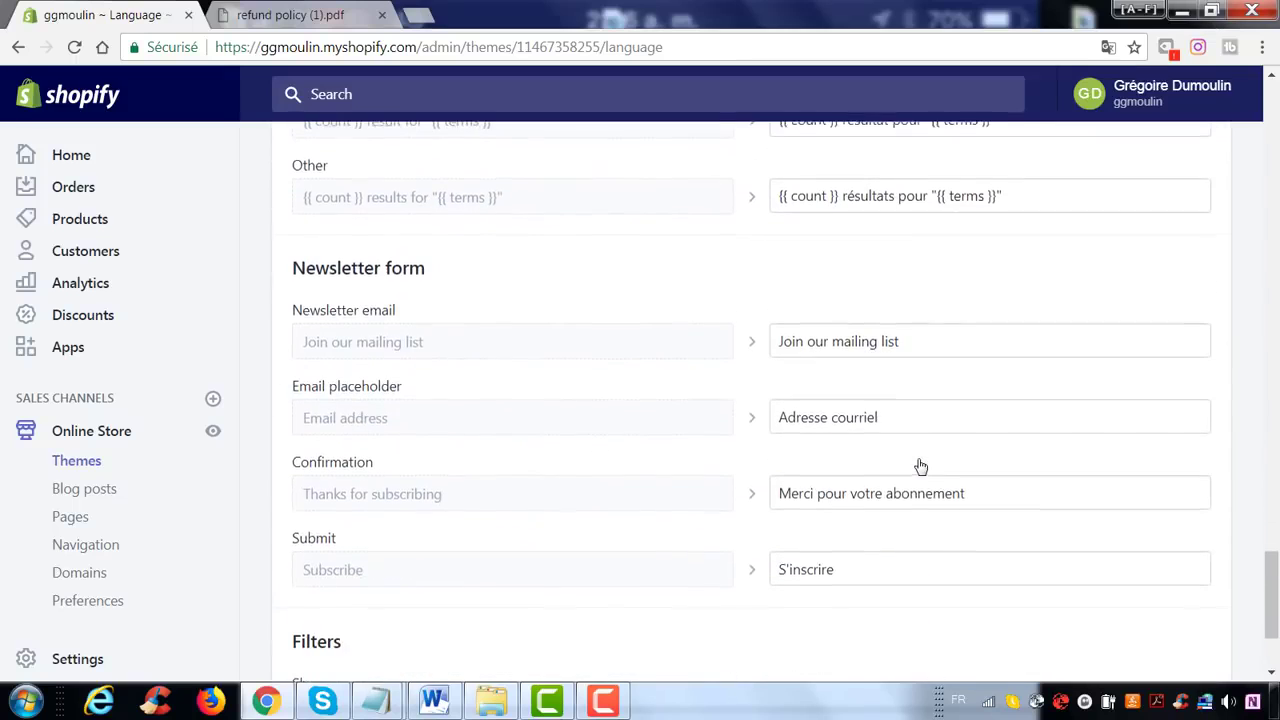
# - Check the French wording of the newsletter form's email and email placeholder texts, and view the Filters translations
pyautogui.moveTo(914, 340); pyautogui.dragTo(765, 347)
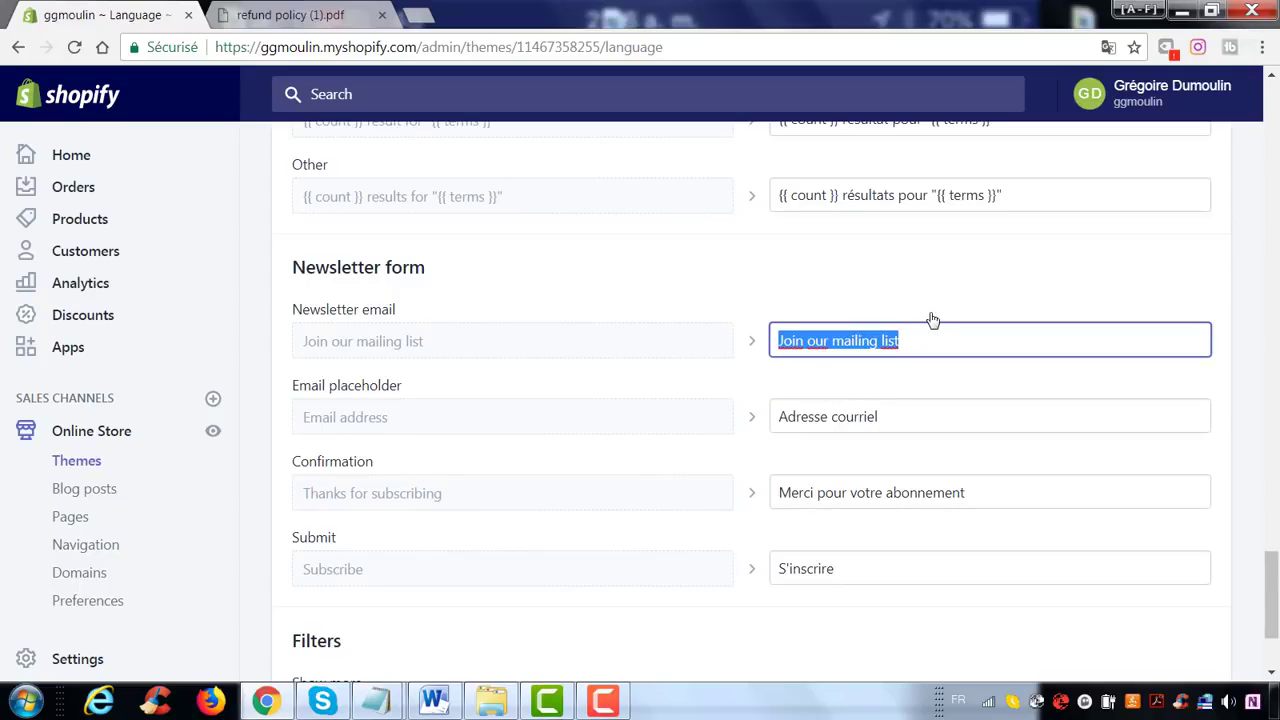
pyautogui.click(947, 371)
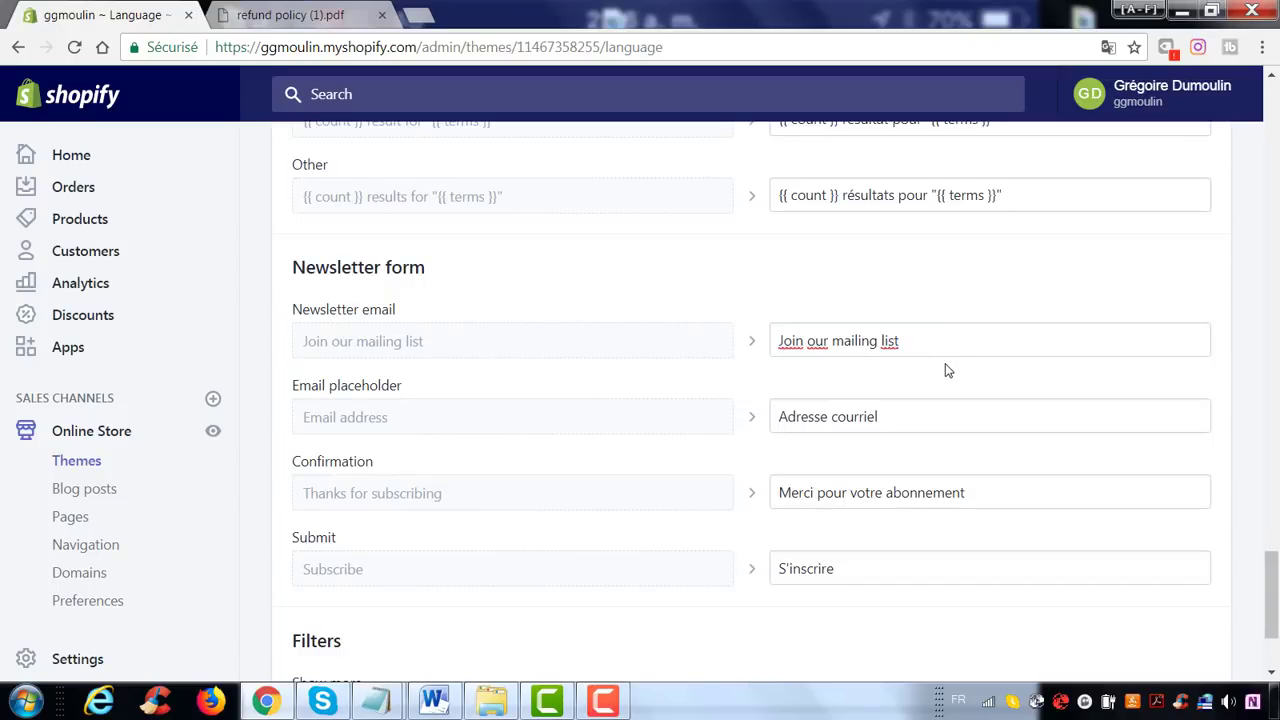
pyautogui.scroll(-1, 900, 378)
pyautogui.moveTo(897, 317); pyautogui.dragTo(835, 316)
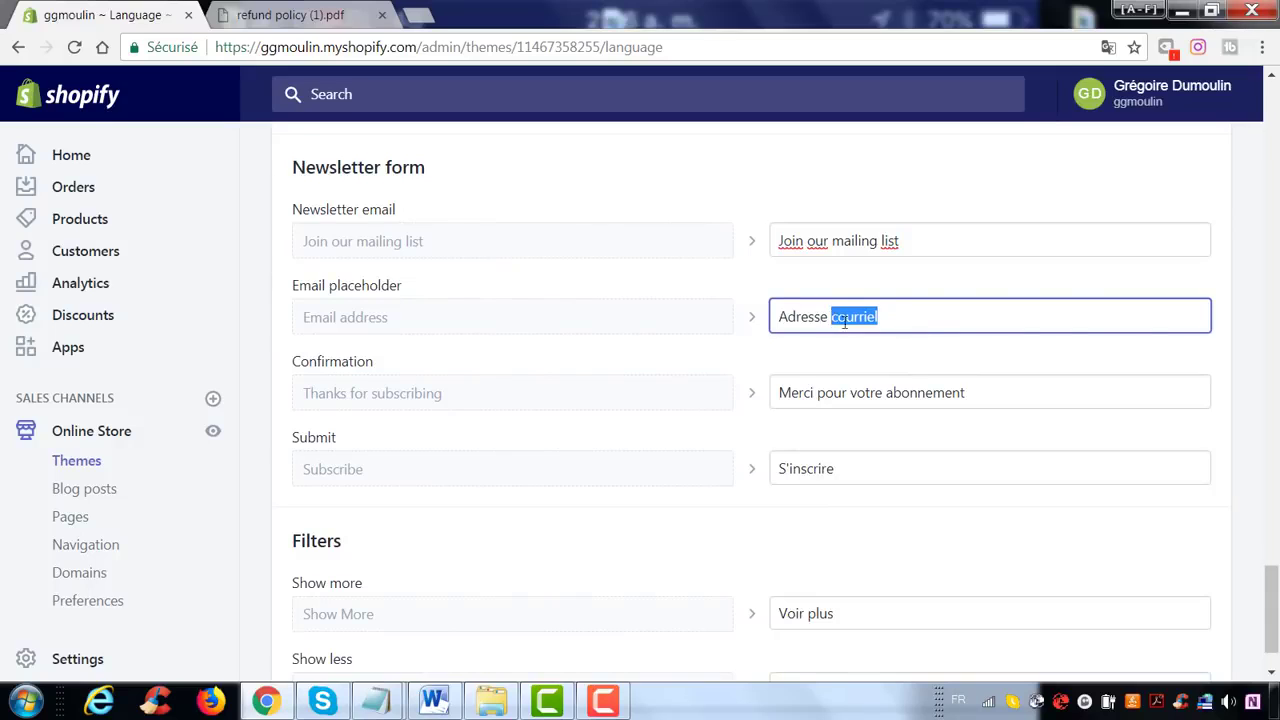
pyautogui.scroll(-1, 900, 468)
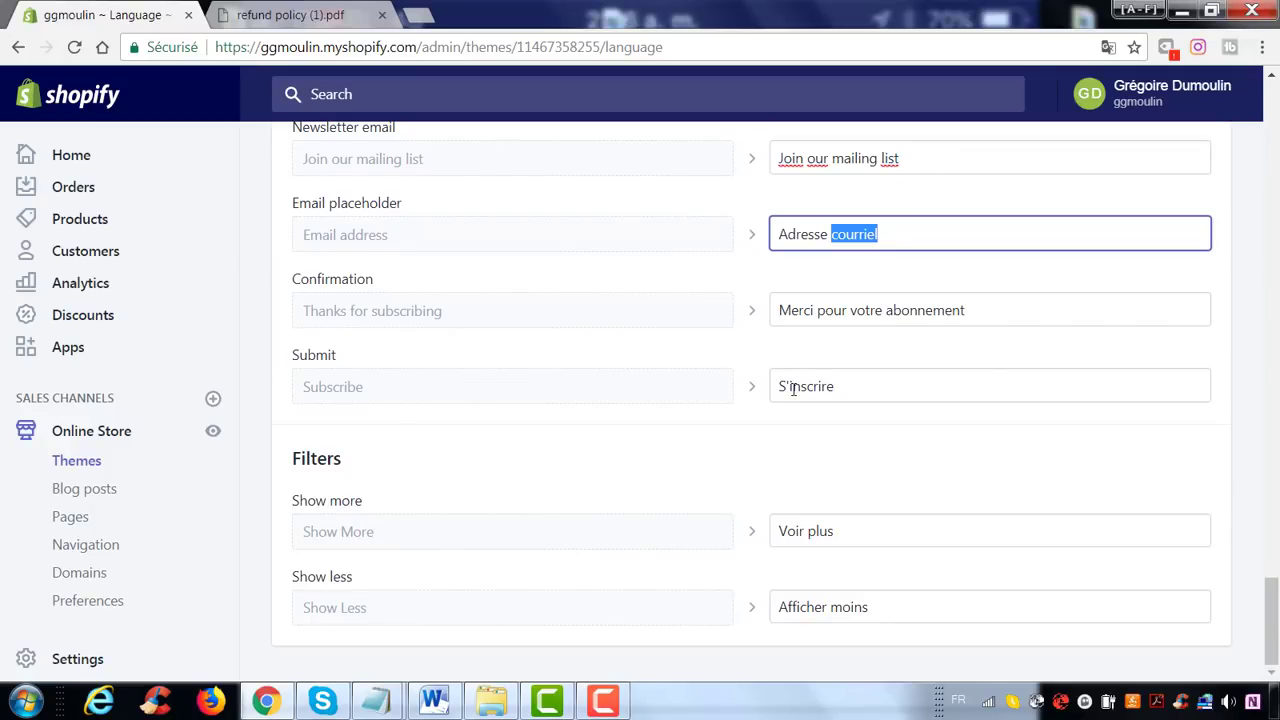
# - Open the Cart translations and review them from the general texts through the product, price, quantity and total labels
pyautogui.scroll(15, 815, 400)
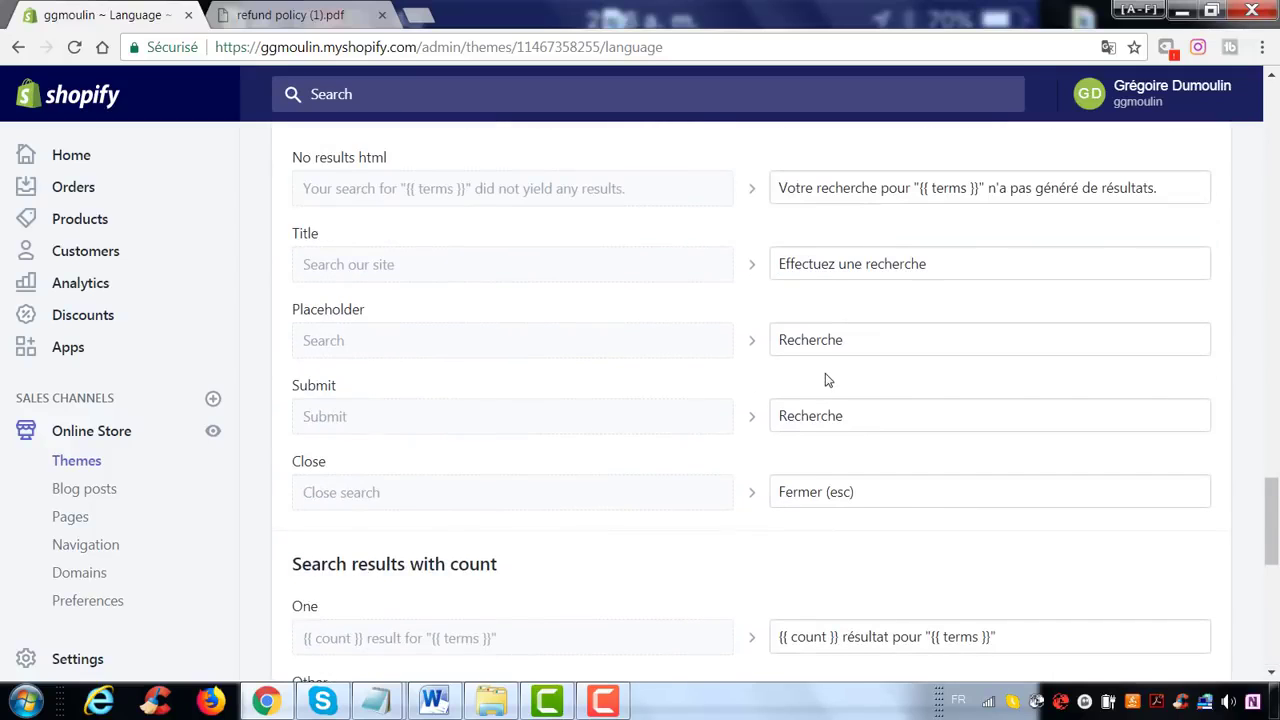
pyautogui.scroll(20, 825, 380)
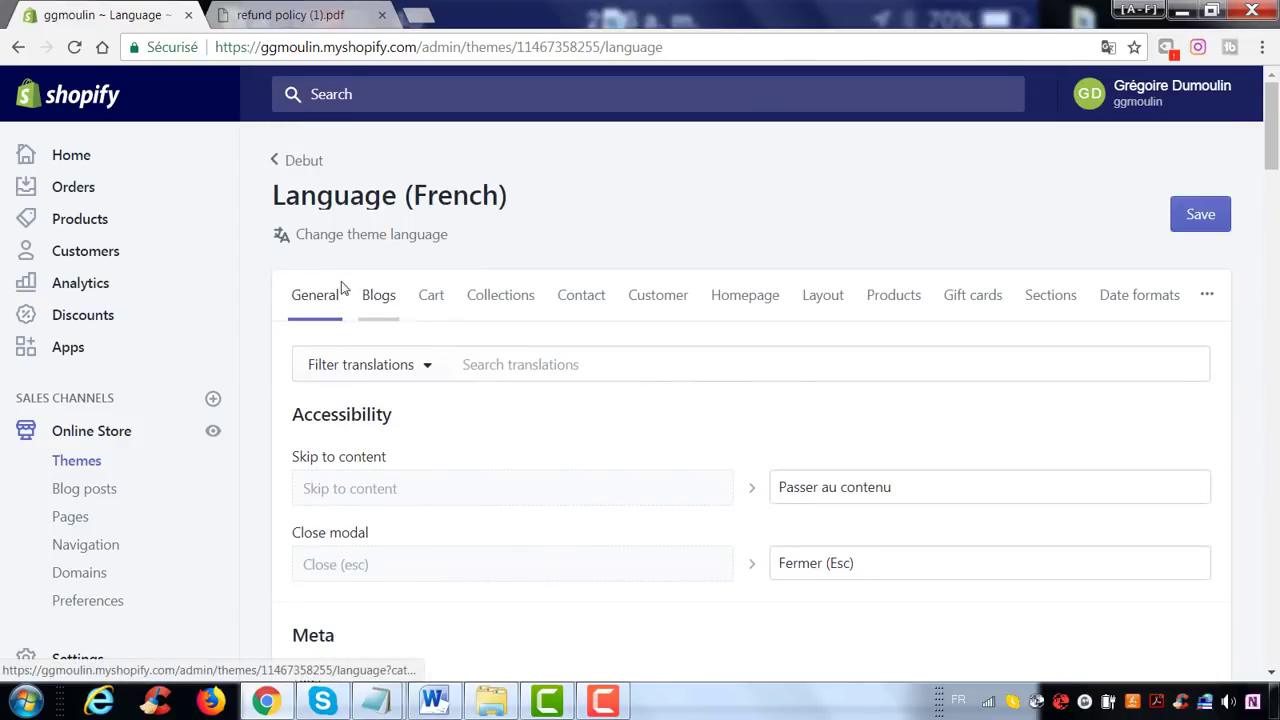
pyautogui.click(441, 304)
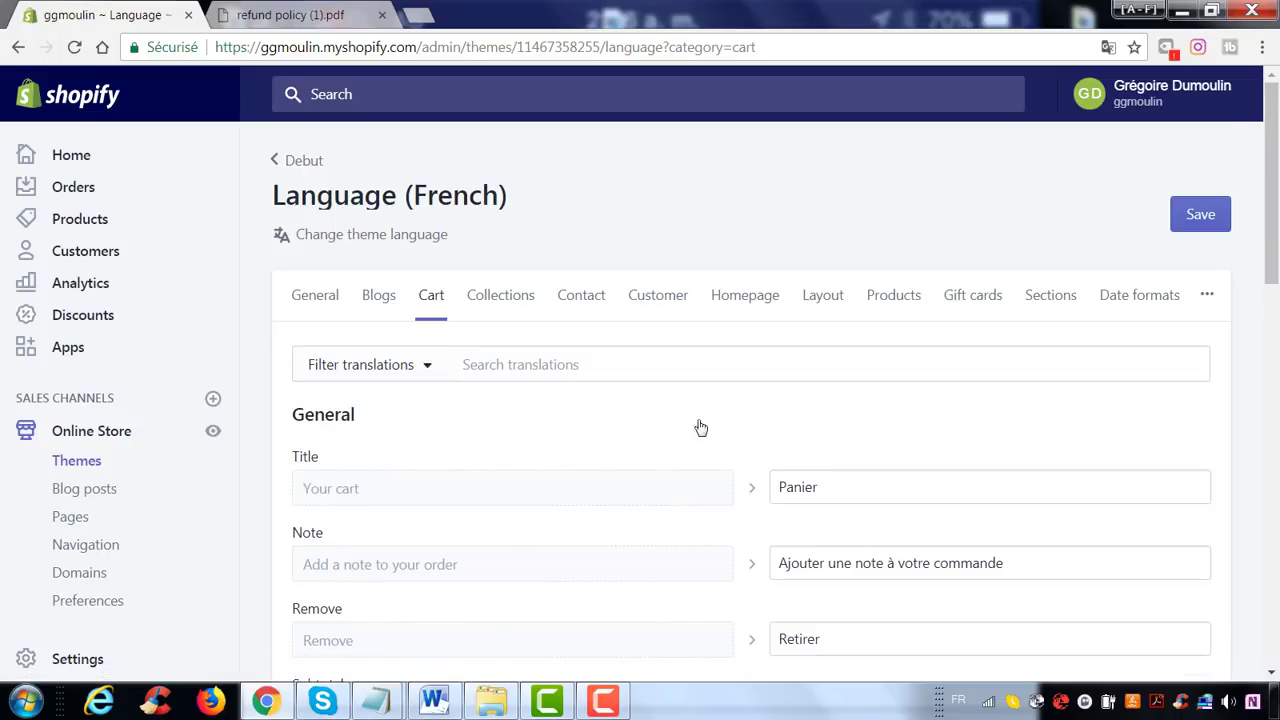
pyautogui.scroll(-2, 860, 434)
pyautogui.scroll(-1, 855, 426)
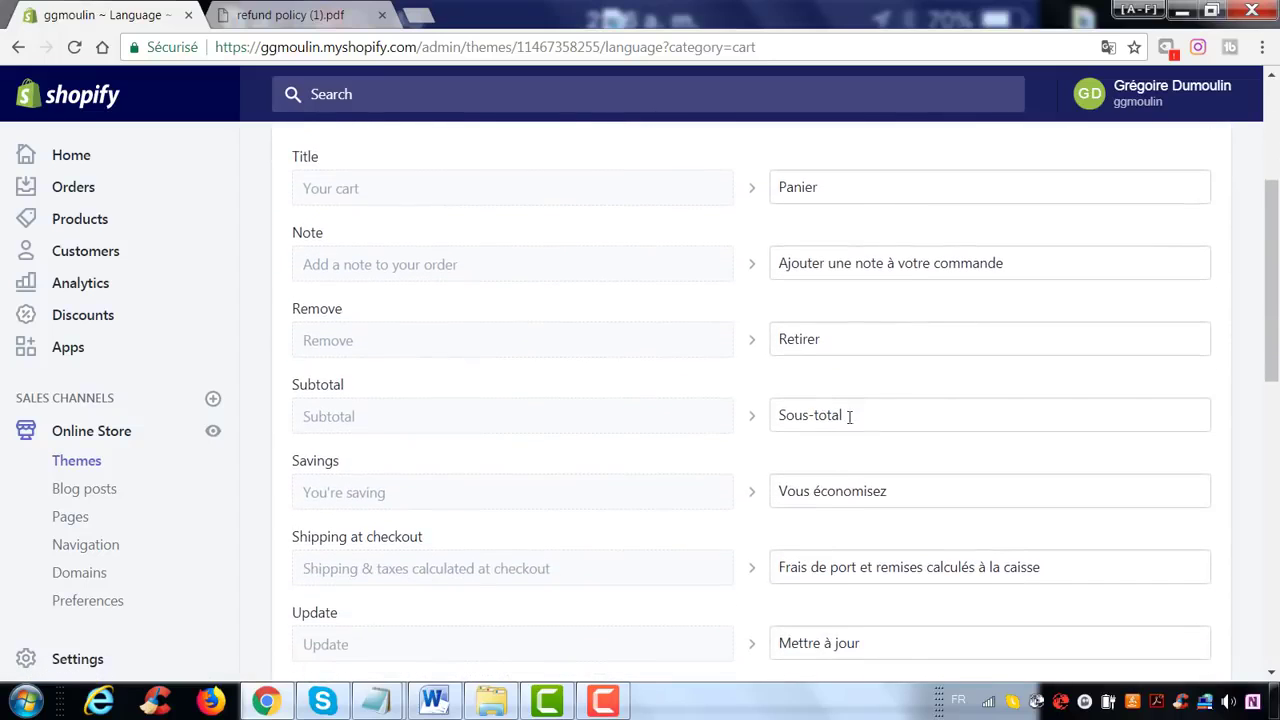
pyautogui.scroll(-1, 885, 431)
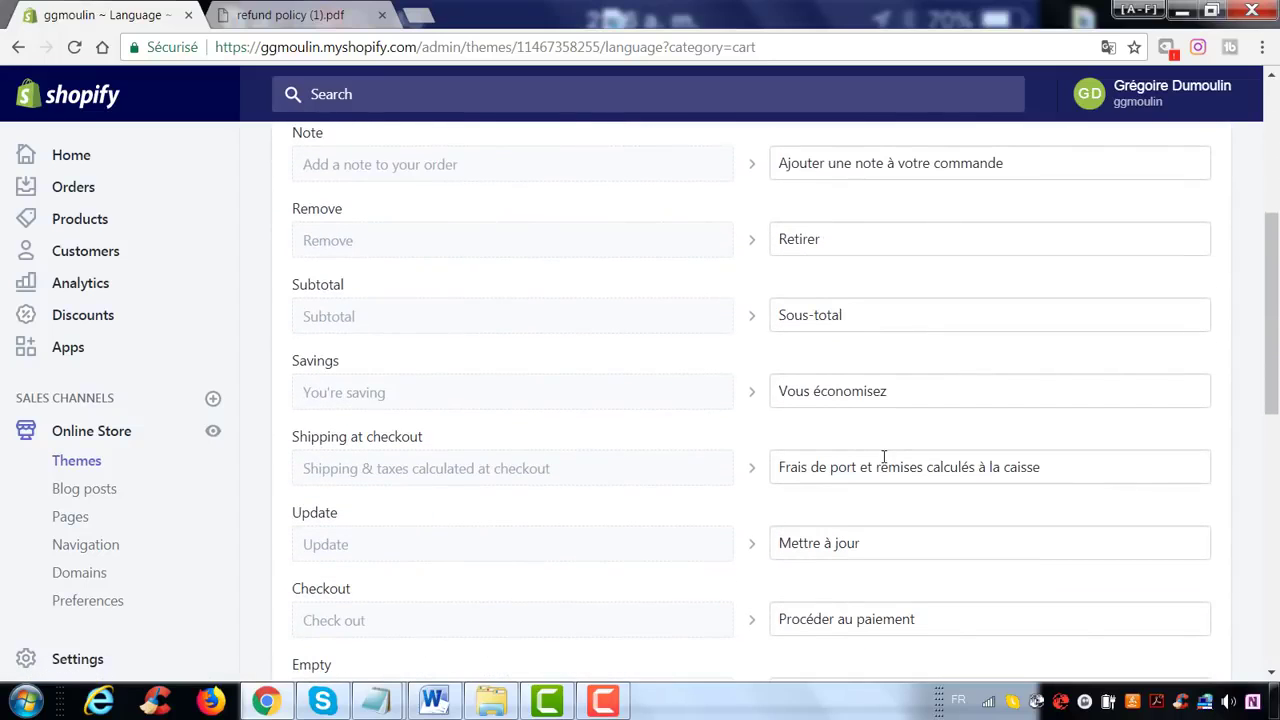
pyautogui.scroll(-1, 883, 457)
pyautogui.scroll(-2, 883, 457)
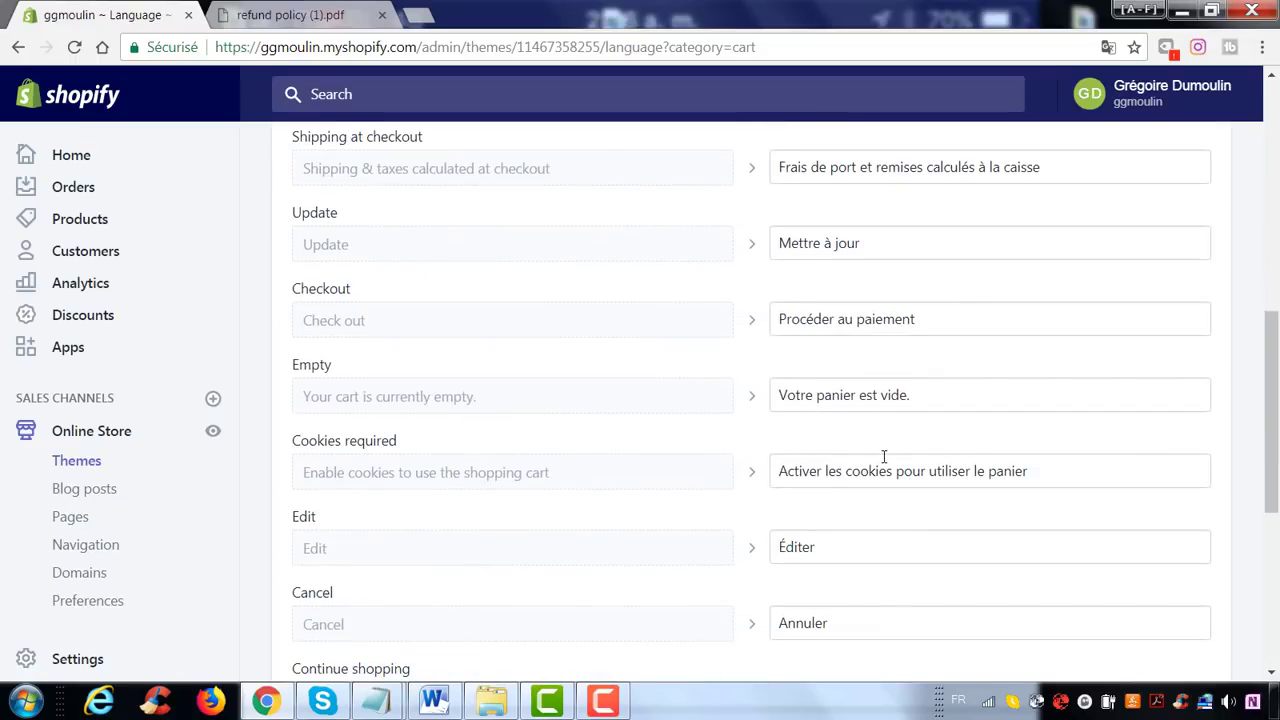
pyautogui.scroll(-4, 884, 457)
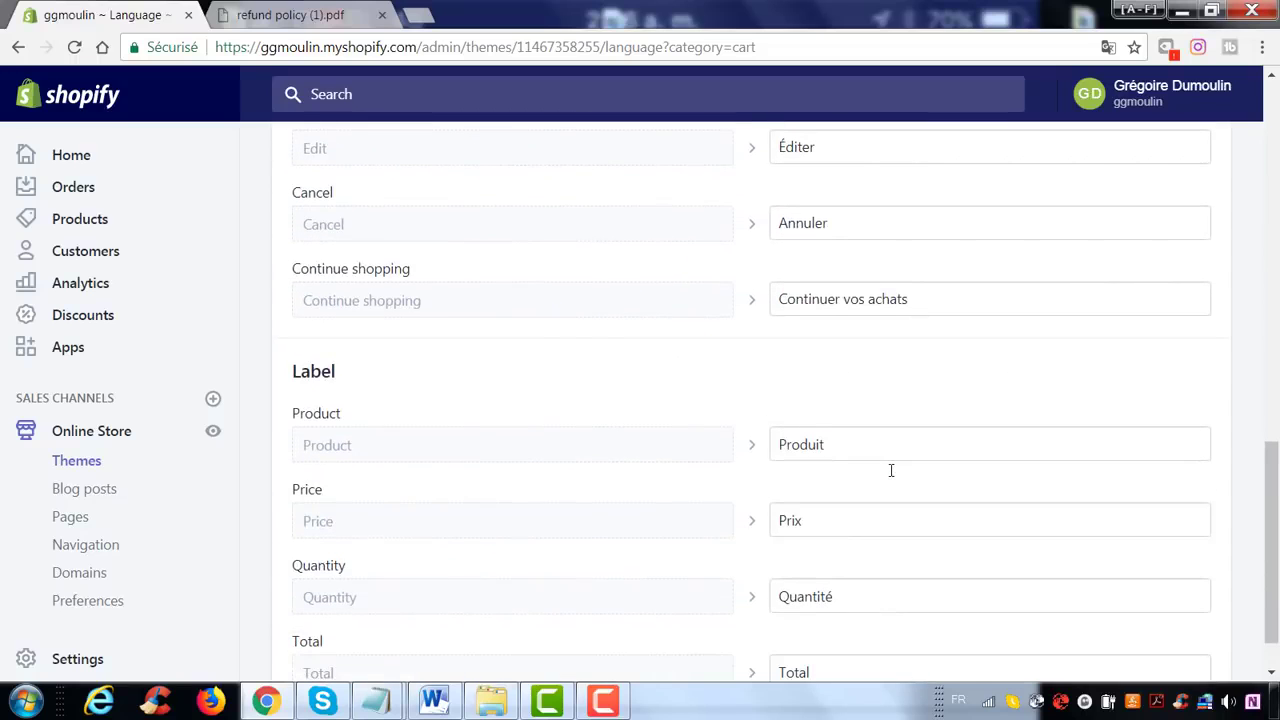
pyautogui.scroll(-1, 892, 477)
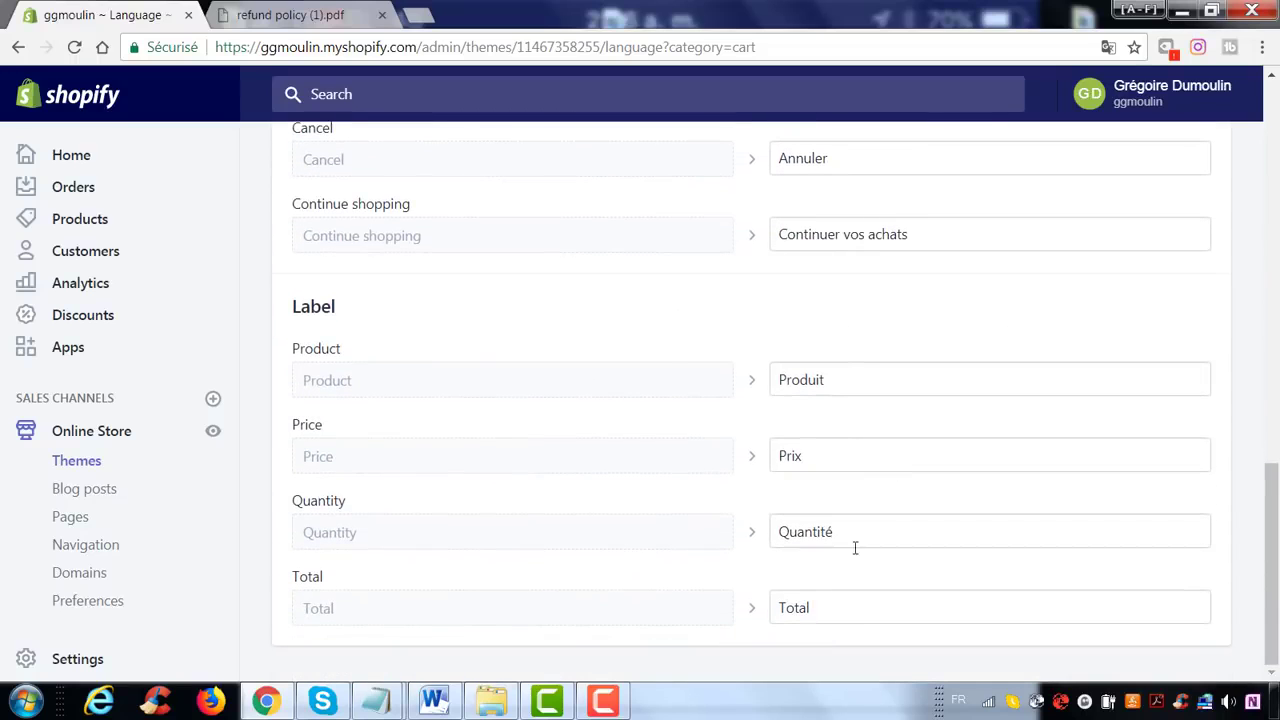
# - Open the Collections translations and review the sorting and filter texts, checking the wording for "Featured"
pyautogui.scroll(15, 637, 434)
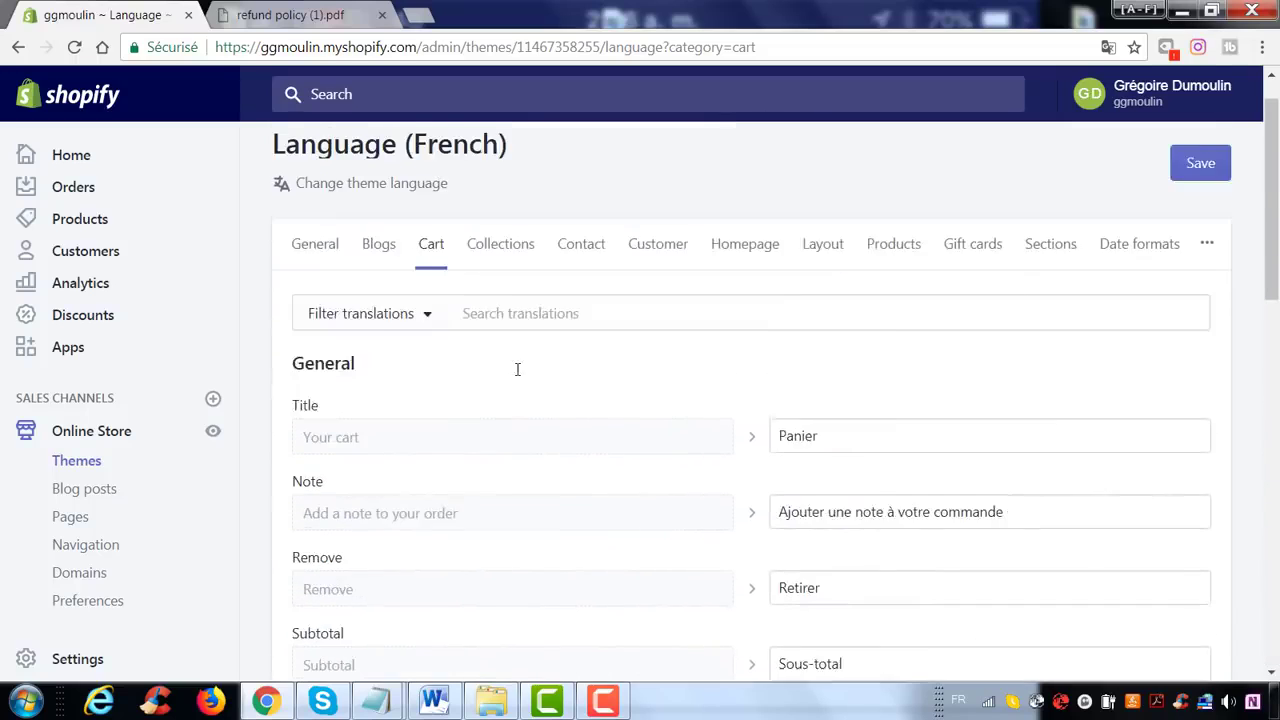
pyautogui.click(481, 312)
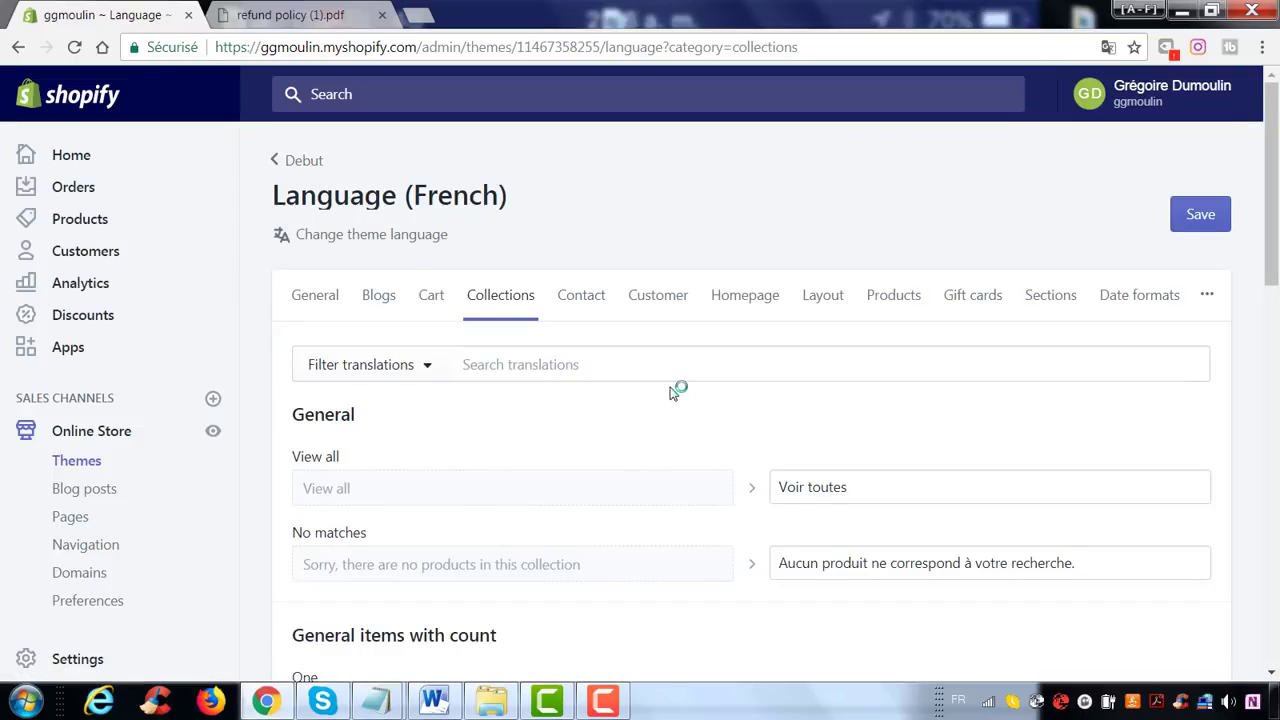
pyautogui.scroll(-1, 672, 393)
pyautogui.scroll(-6, 672, 393)
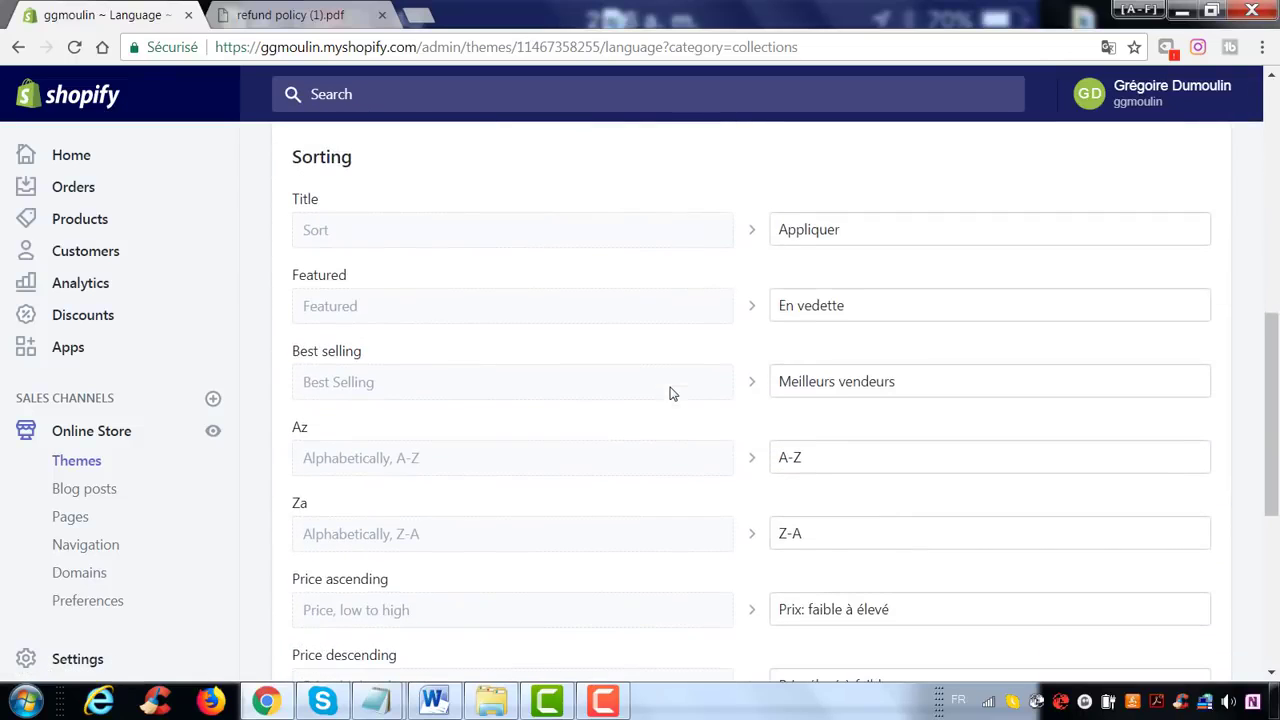
pyautogui.scroll(-1, 895, 448)
pyautogui.scroll(1, 891, 469)
pyautogui.click(872, 308)
pyautogui.hotkey('ctrl', 'a')
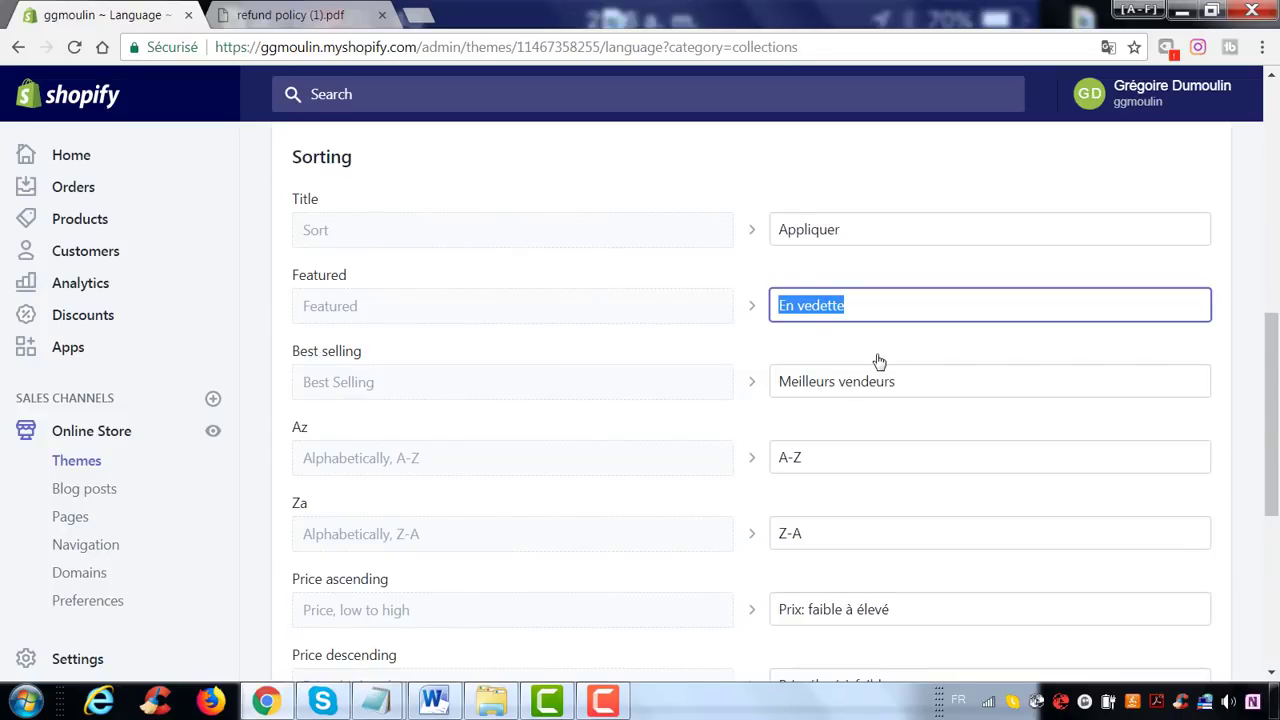
pyautogui.scroll(-4, 854, 364)
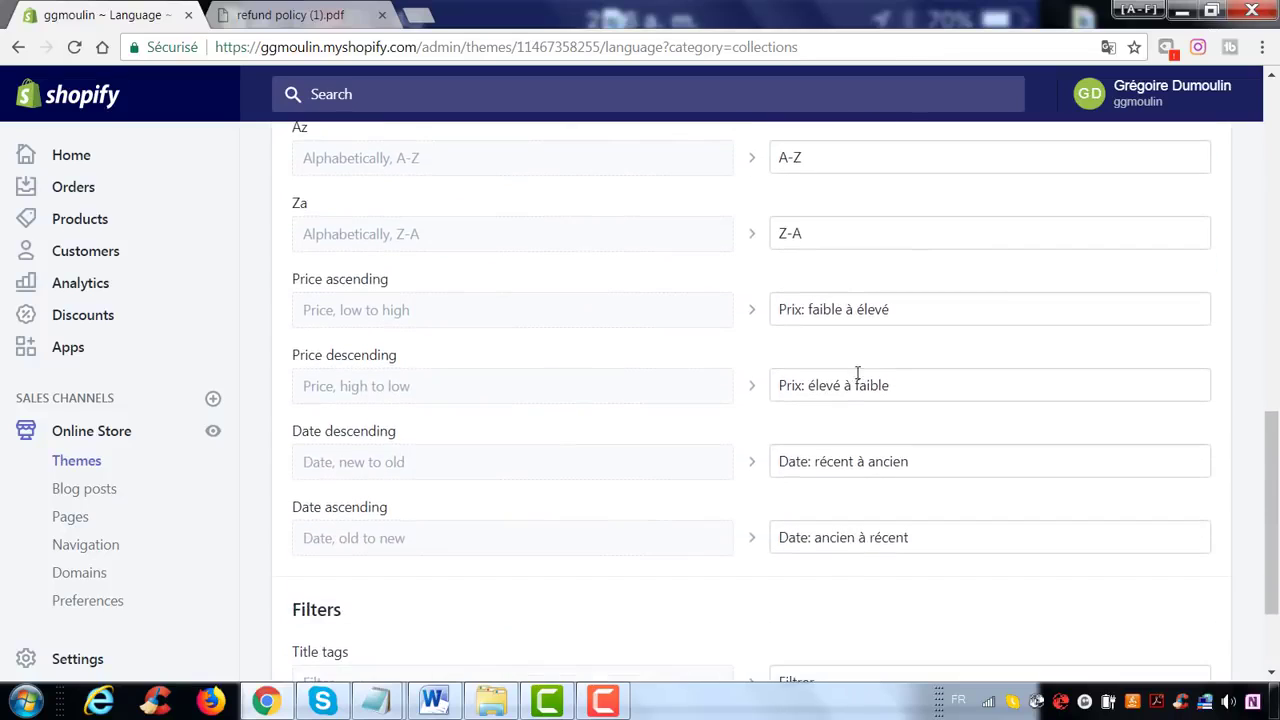
pyautogui.scroll(-1, 845, 453)
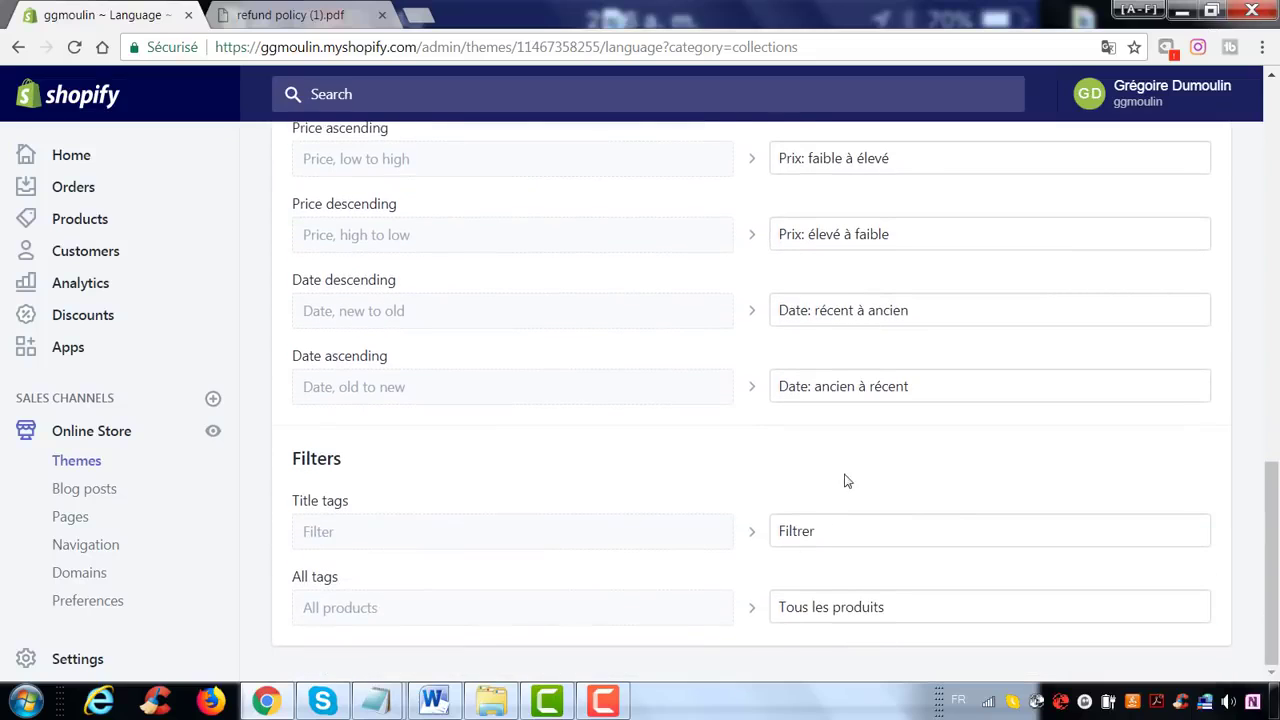
# - Open the Contact translations and review the French texts of the contact form
pyautogui.scroll(10, 845, 470)
pyautogui.click(591, 291)
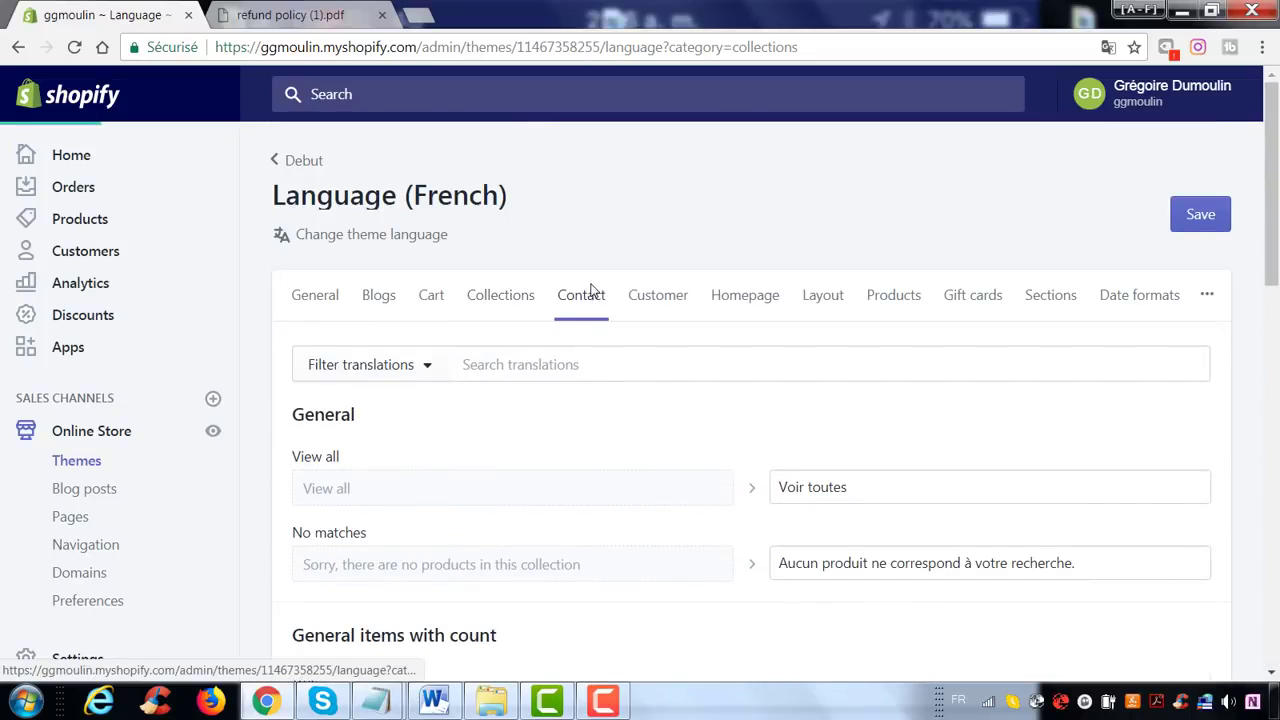
pyautogui.click(822, 312)
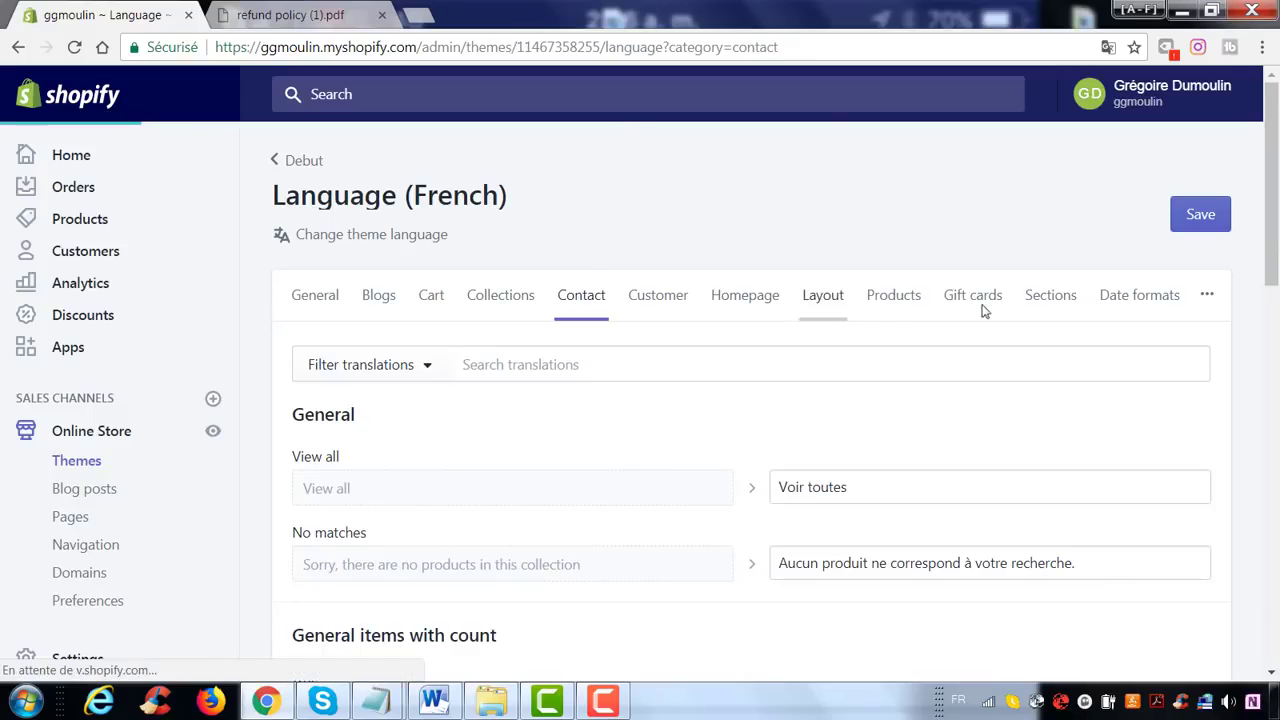
pyautogui.scroll(-3, 886, 408)
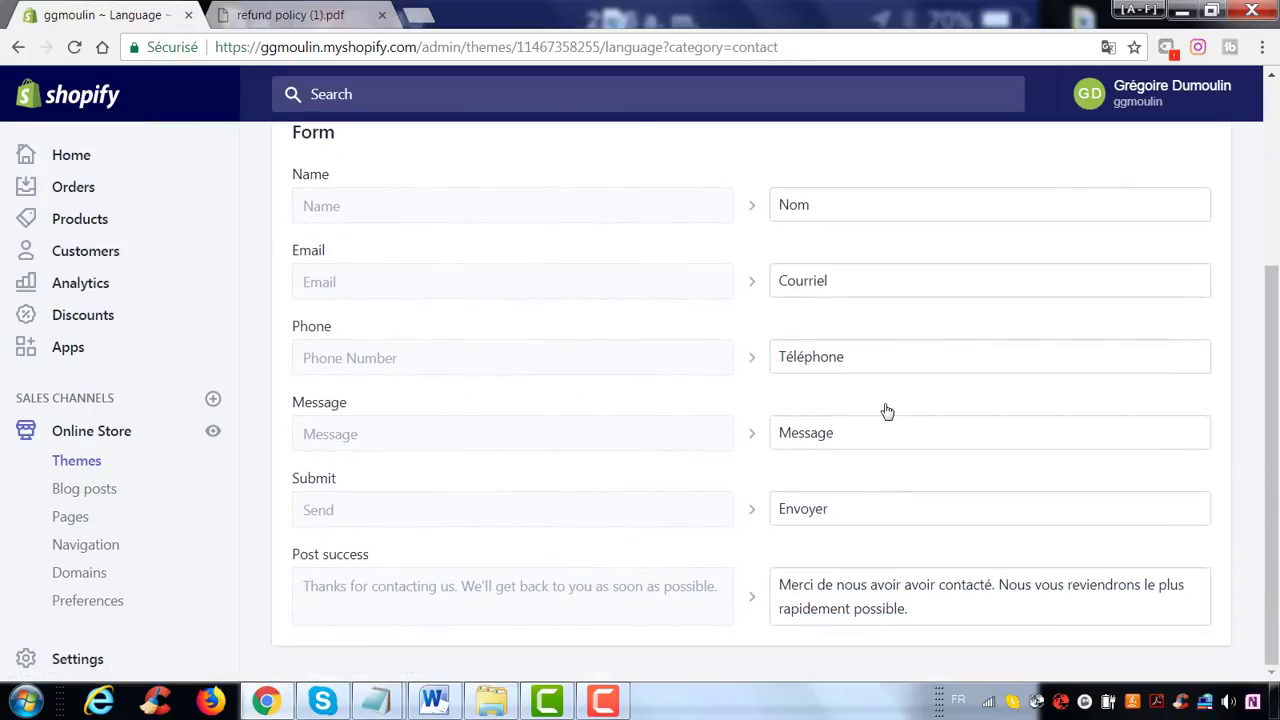
# - Check the French wording of the Email label in the contact form translations
pyautogui.doubleClick(824, 283)
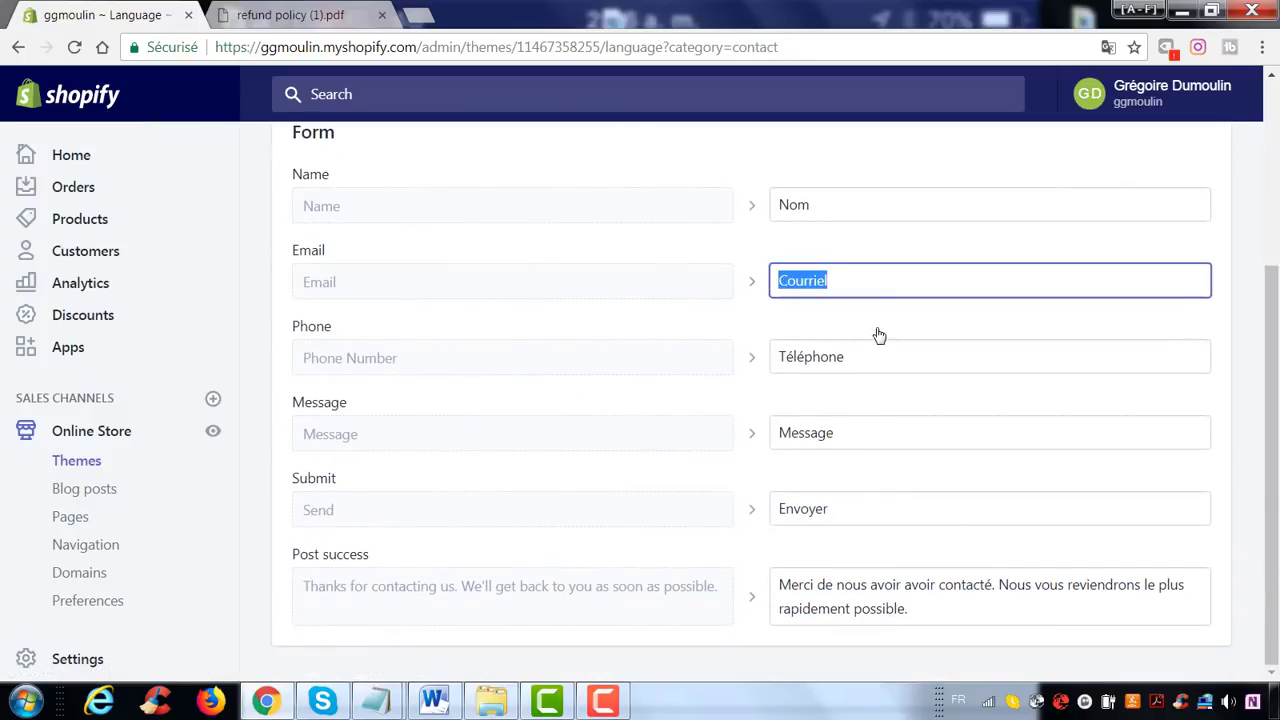
pyautogui.scroll(3, 791, 471)
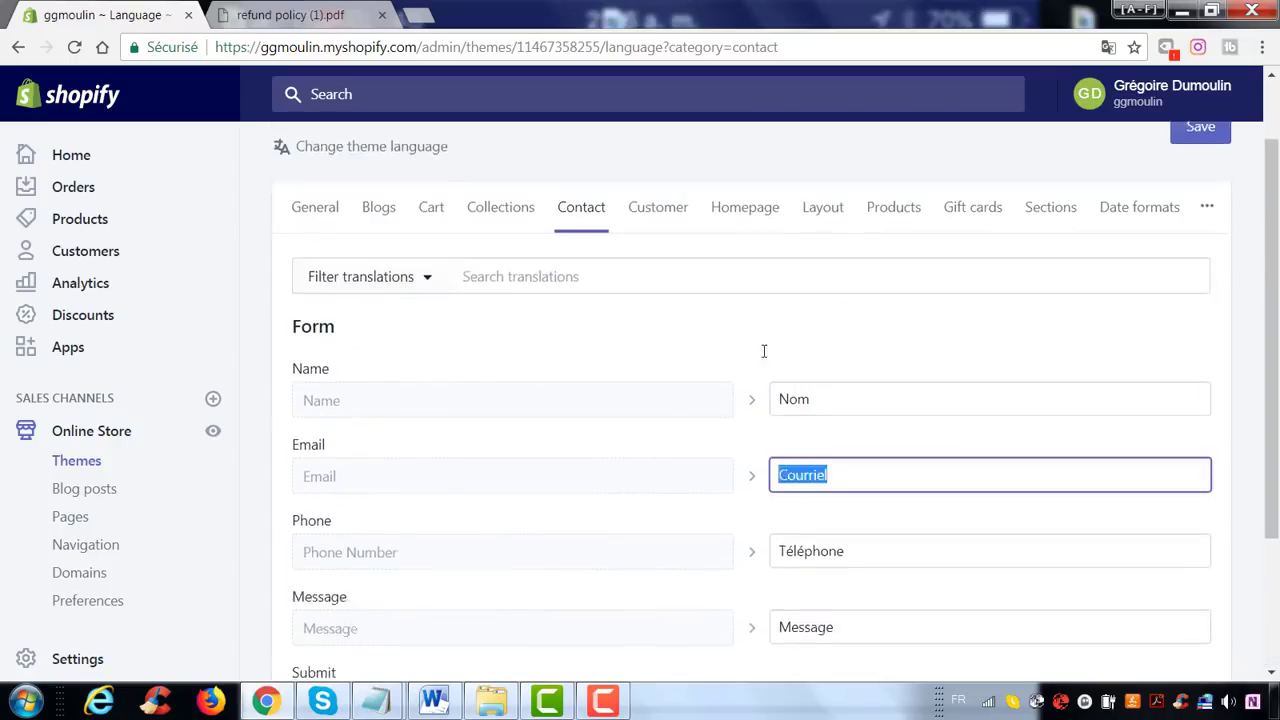
# - Review the Customer translations from the account texts to the order texts, and save the French translations
pyautogui.click(680, 299)
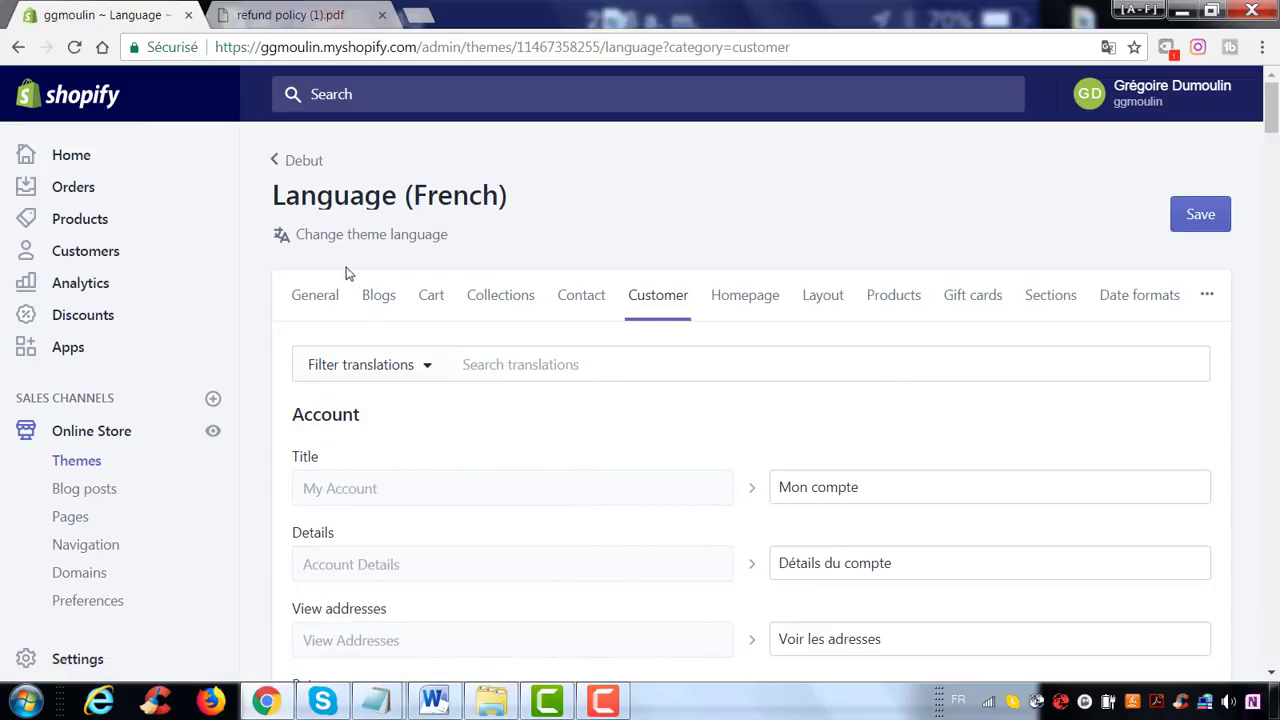
pyautogui.scroll(-3, 946, 463)
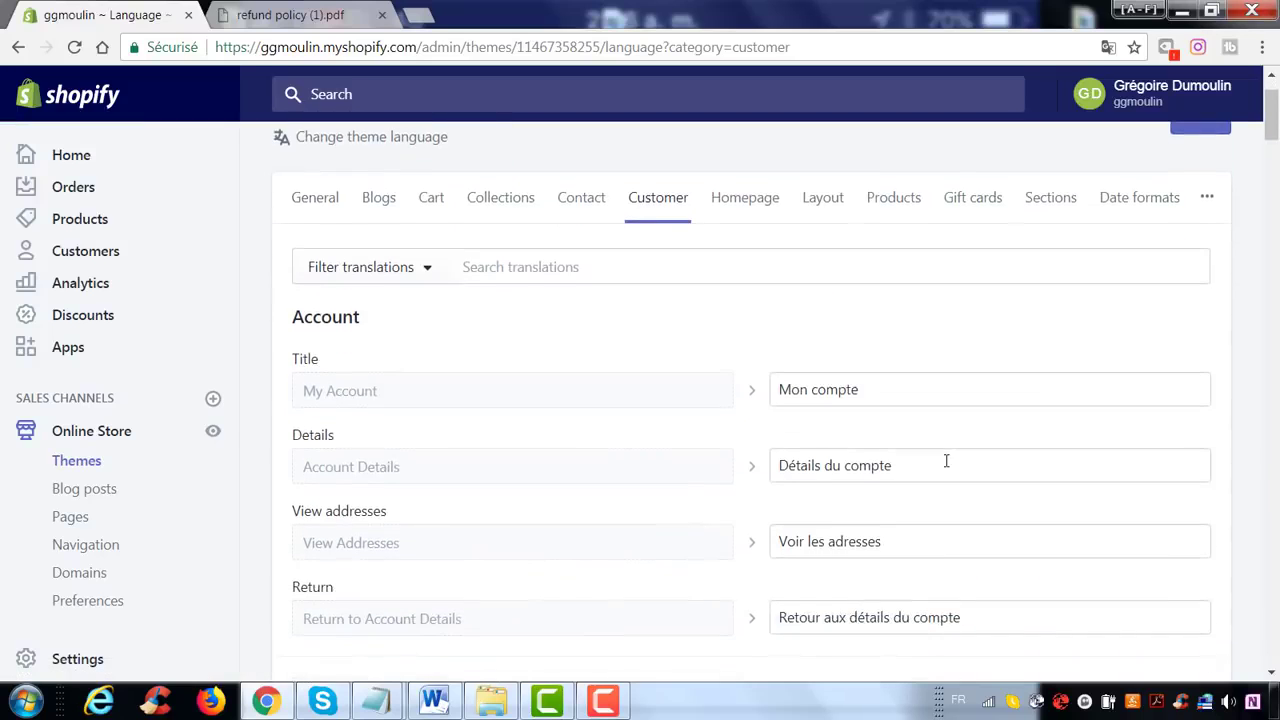
pyautogui.scroll(-9, 945, 452)
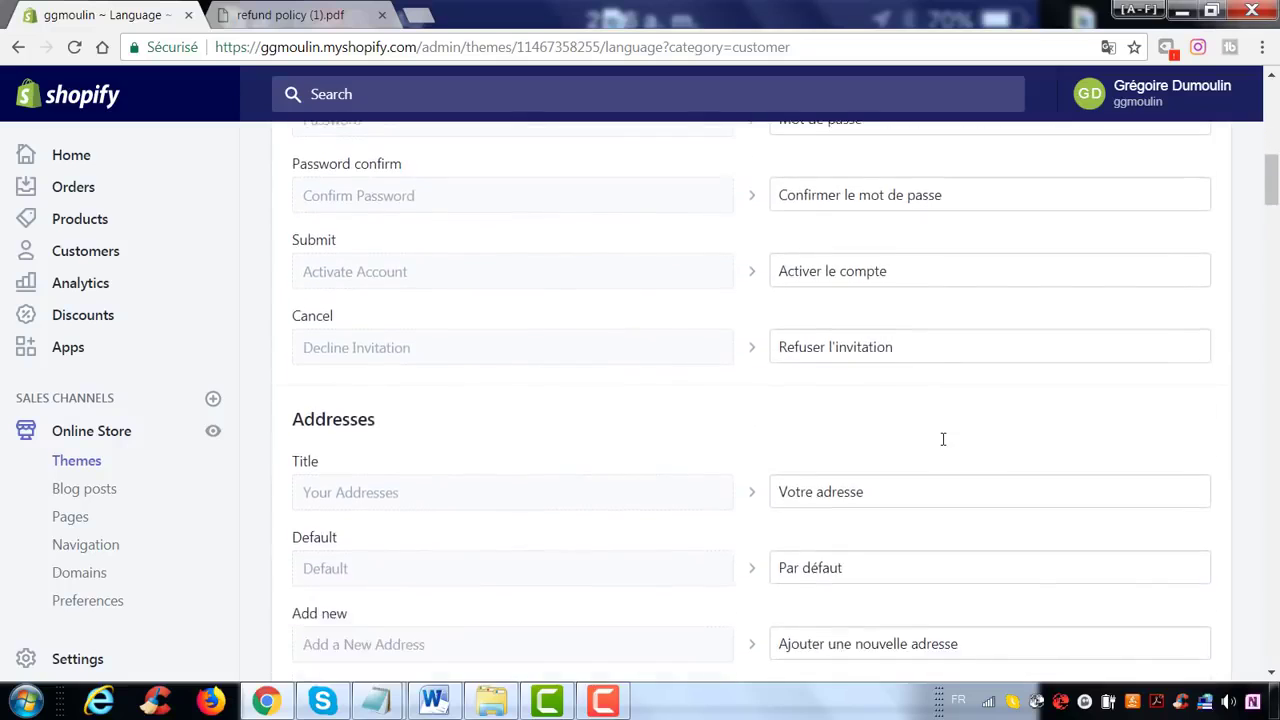
pyautogui.scroll(-15, 943, 442)
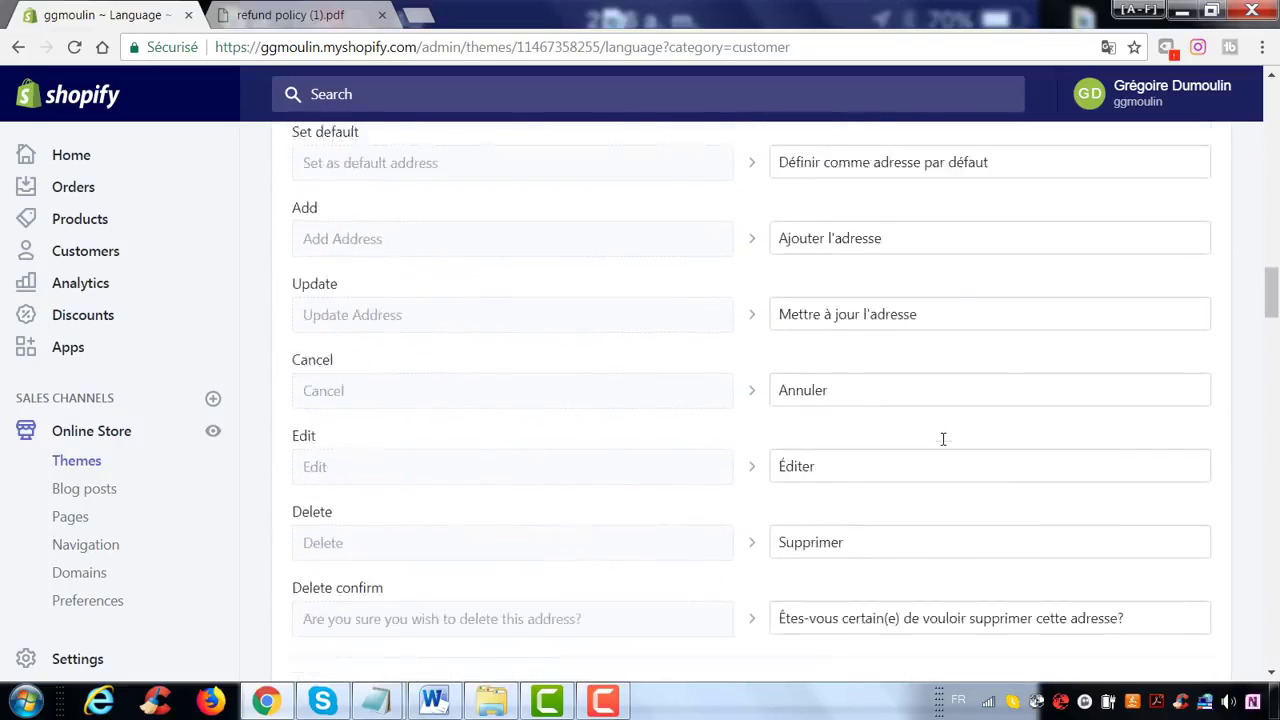
pyautogui.scroll(-10, 943, 445)
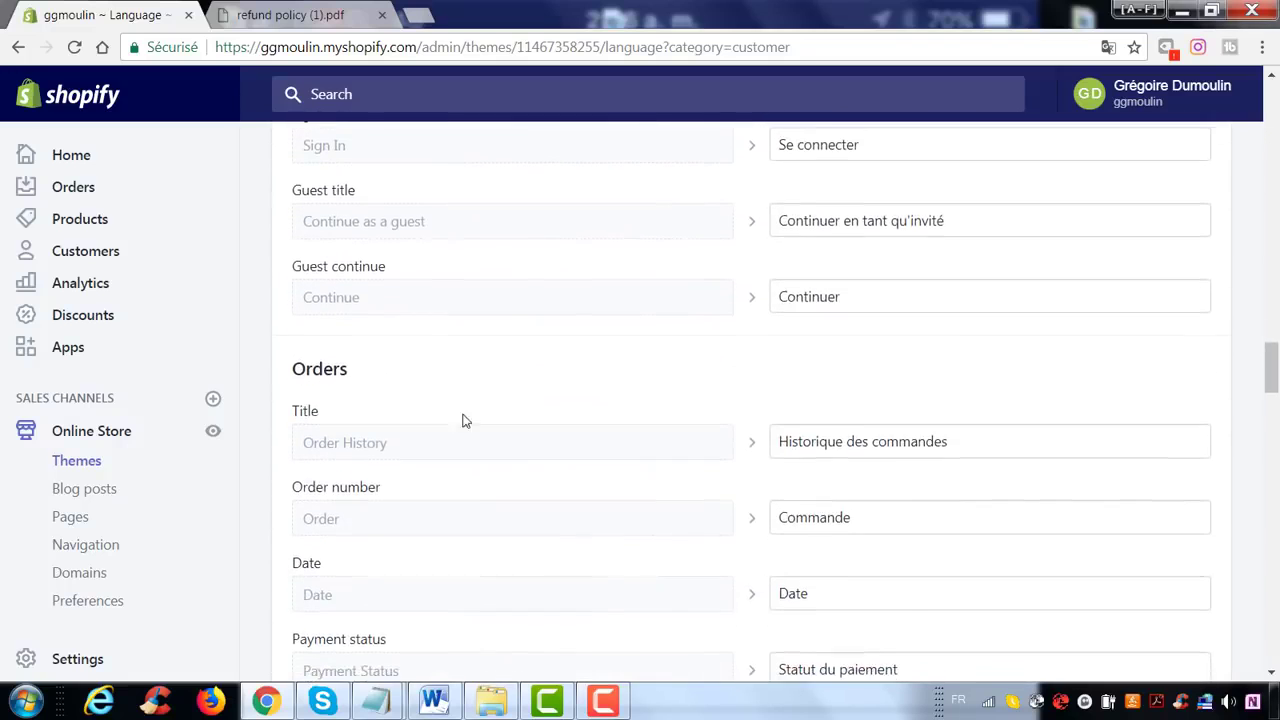
pyautogui.scroll(20, 596, 382)
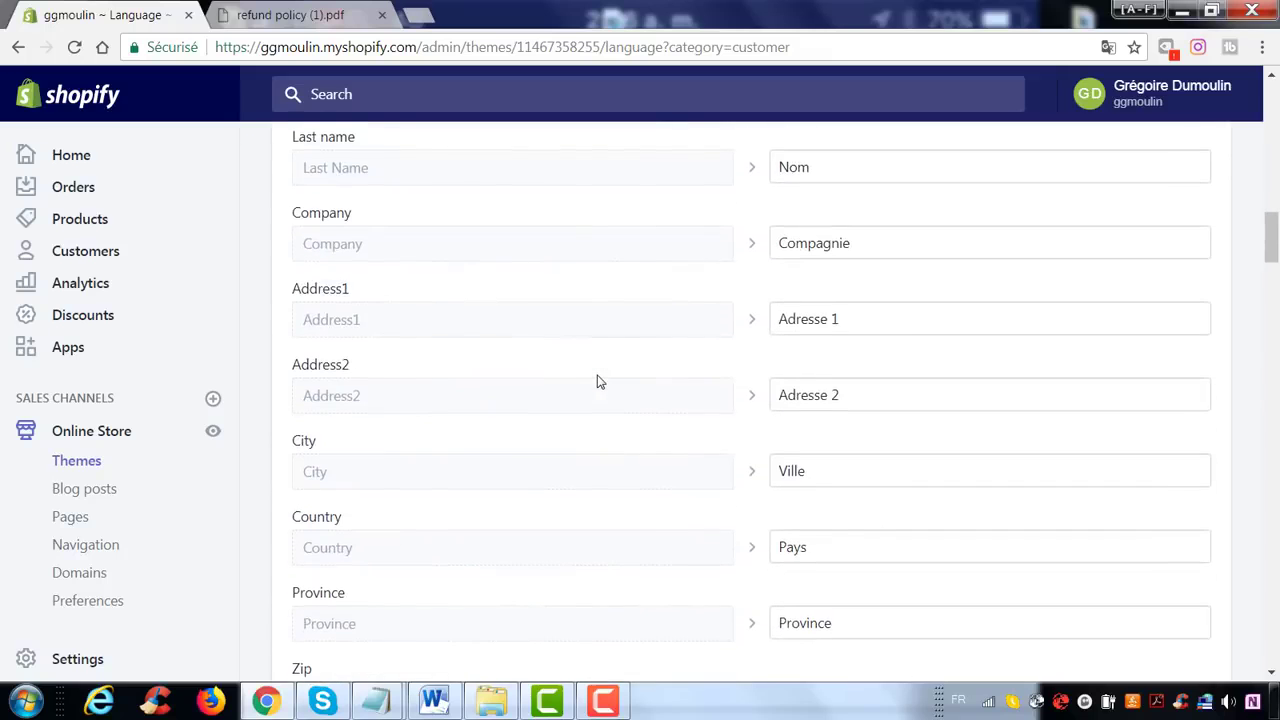
pyautogui.scroll(10, 598, 380)
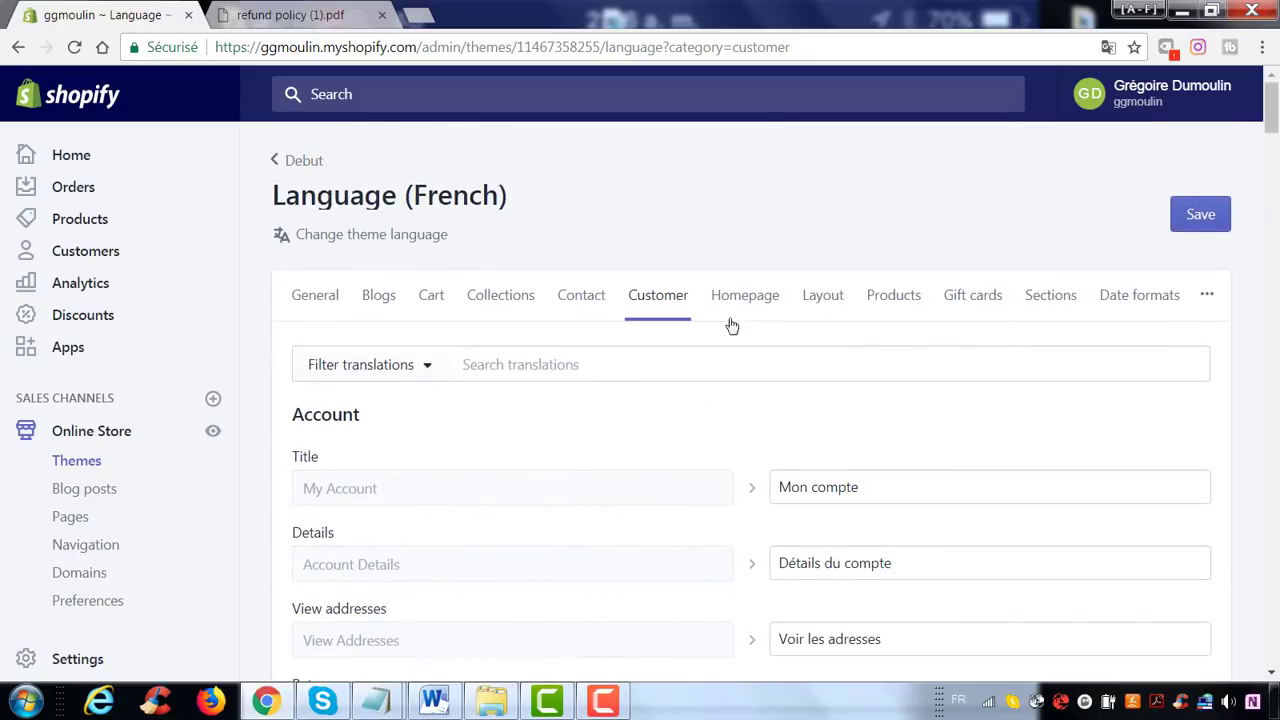
pyautogui.click(1199, 224)
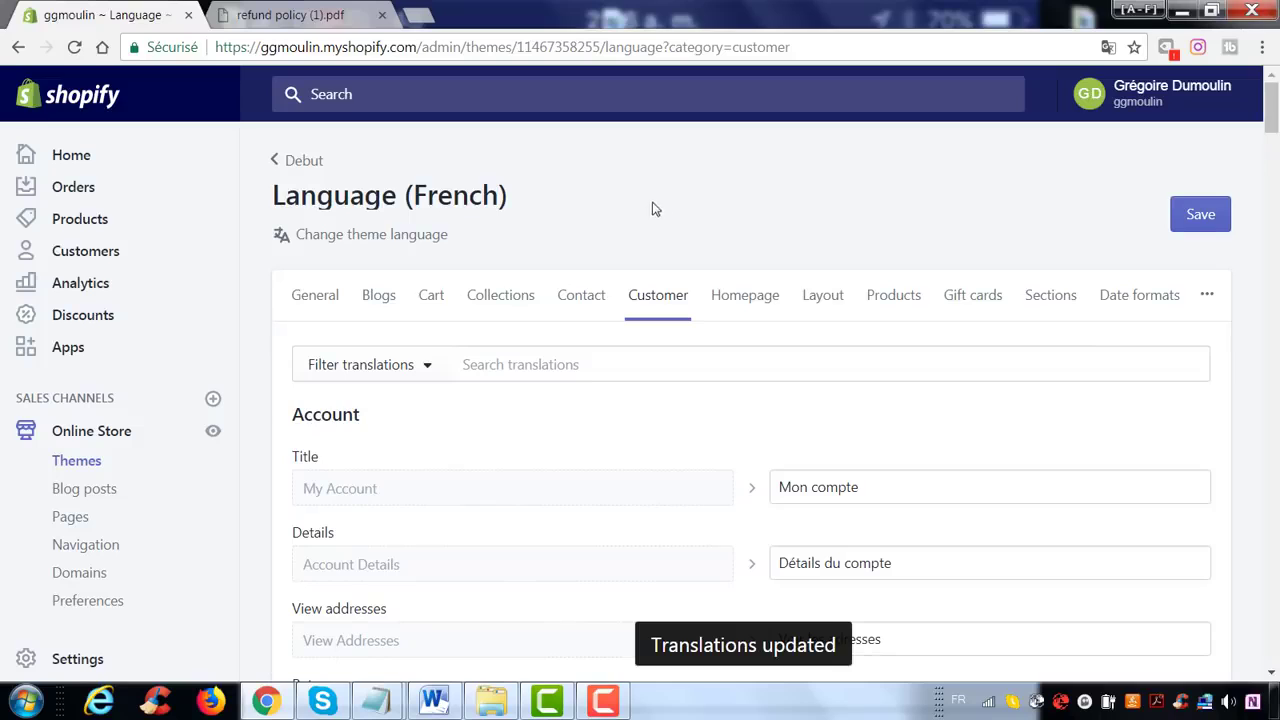
# - View the online store's Blog posts section, and open its Pages section
pyautogui.click(99, 505)
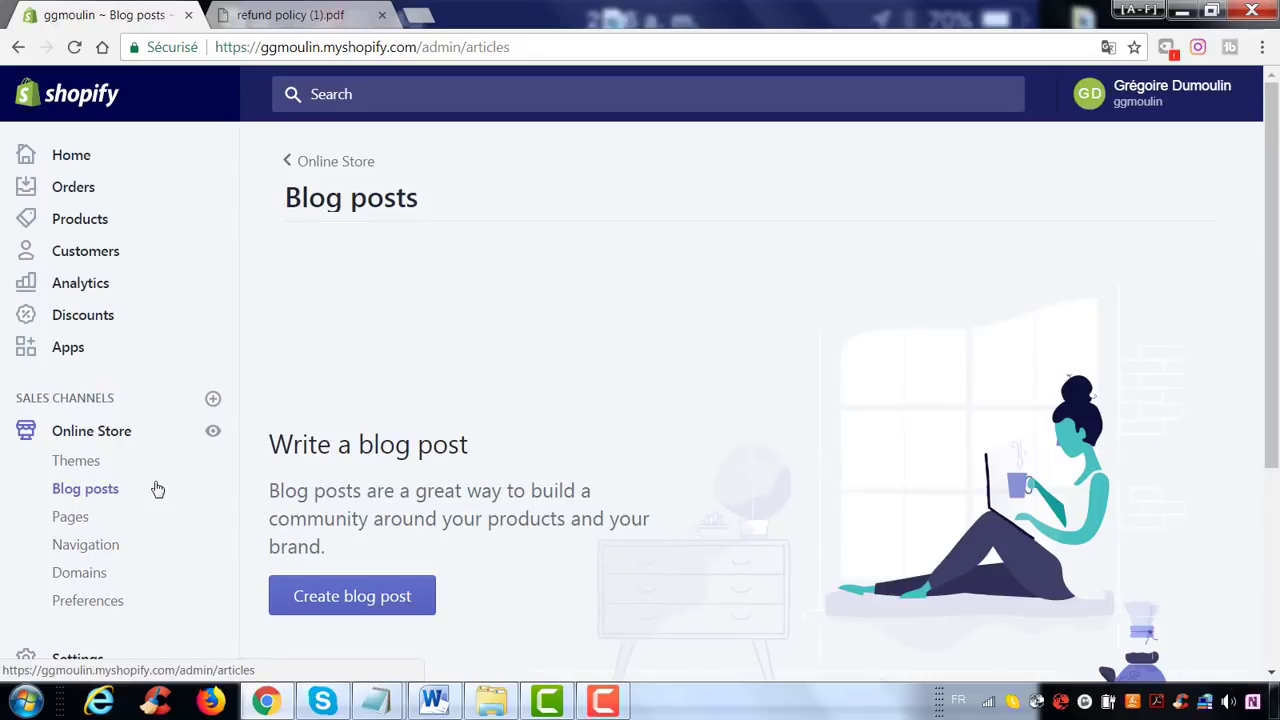
pyautogui.scroll(-1, 405, 489)
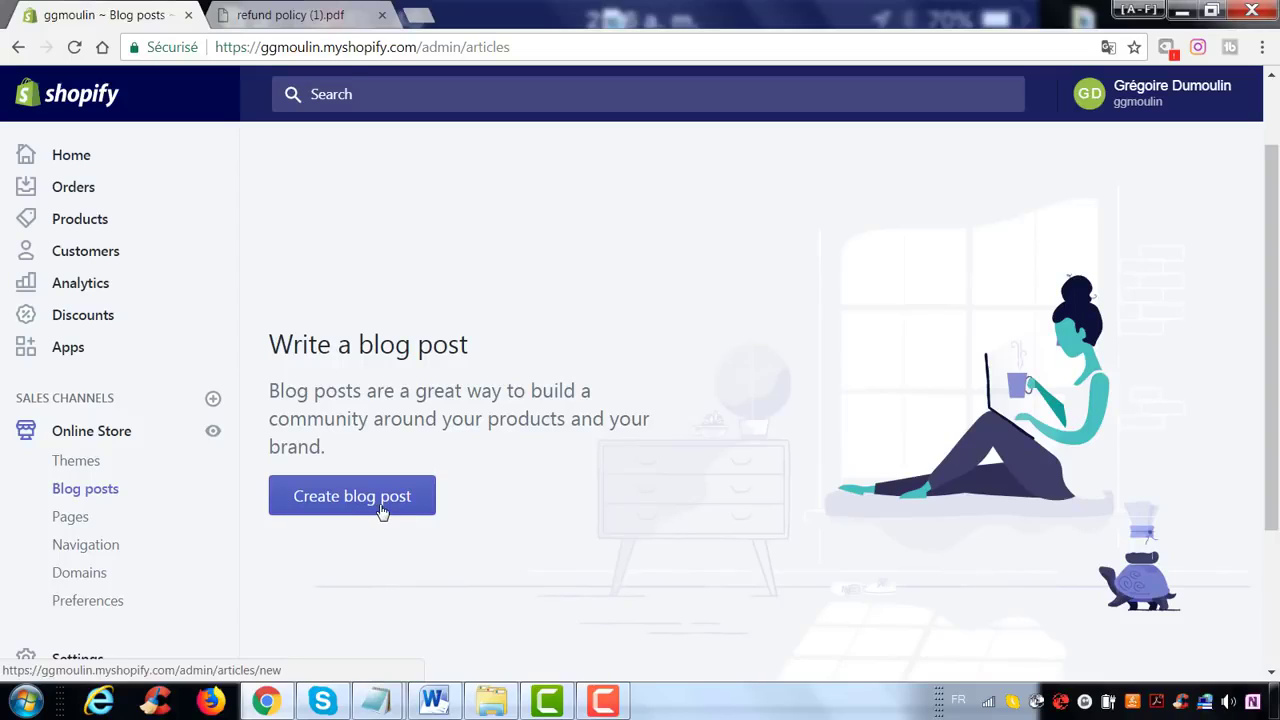
pyautogui.click(85, 522)
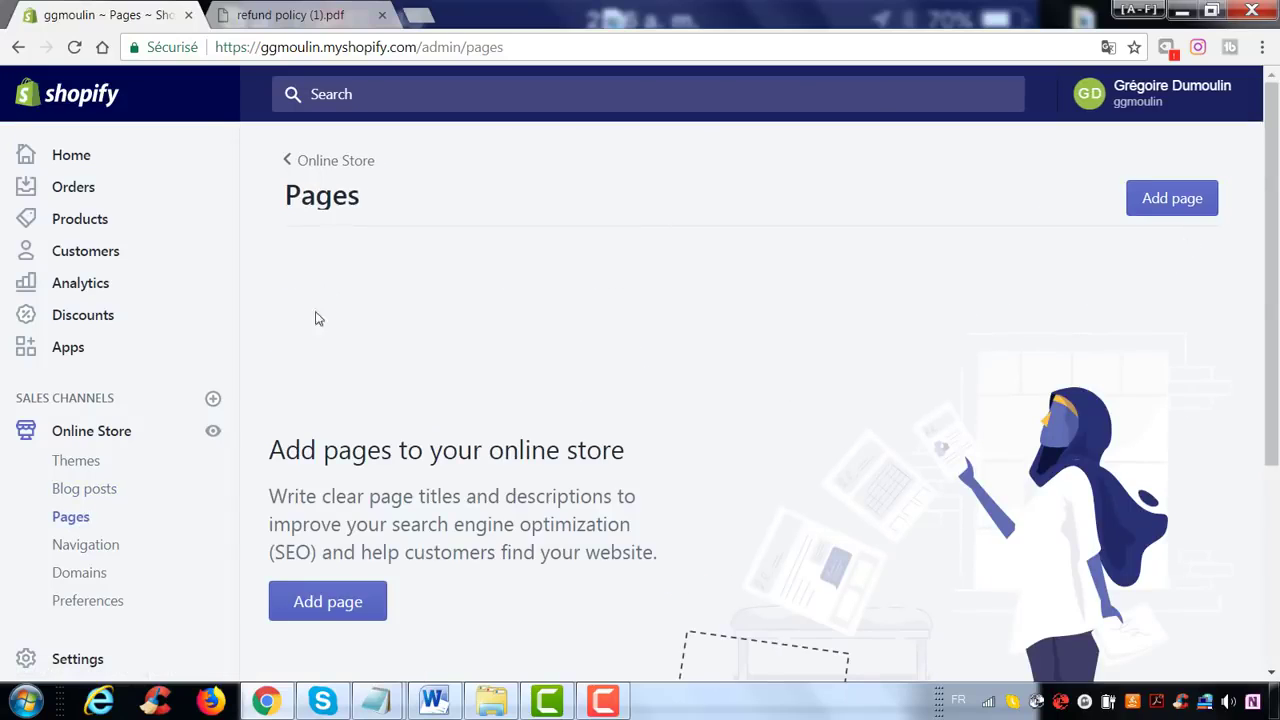
# - Open the online store's storefront and look over the home page from the banner down to the footer
pyautogui.click(213, 436)
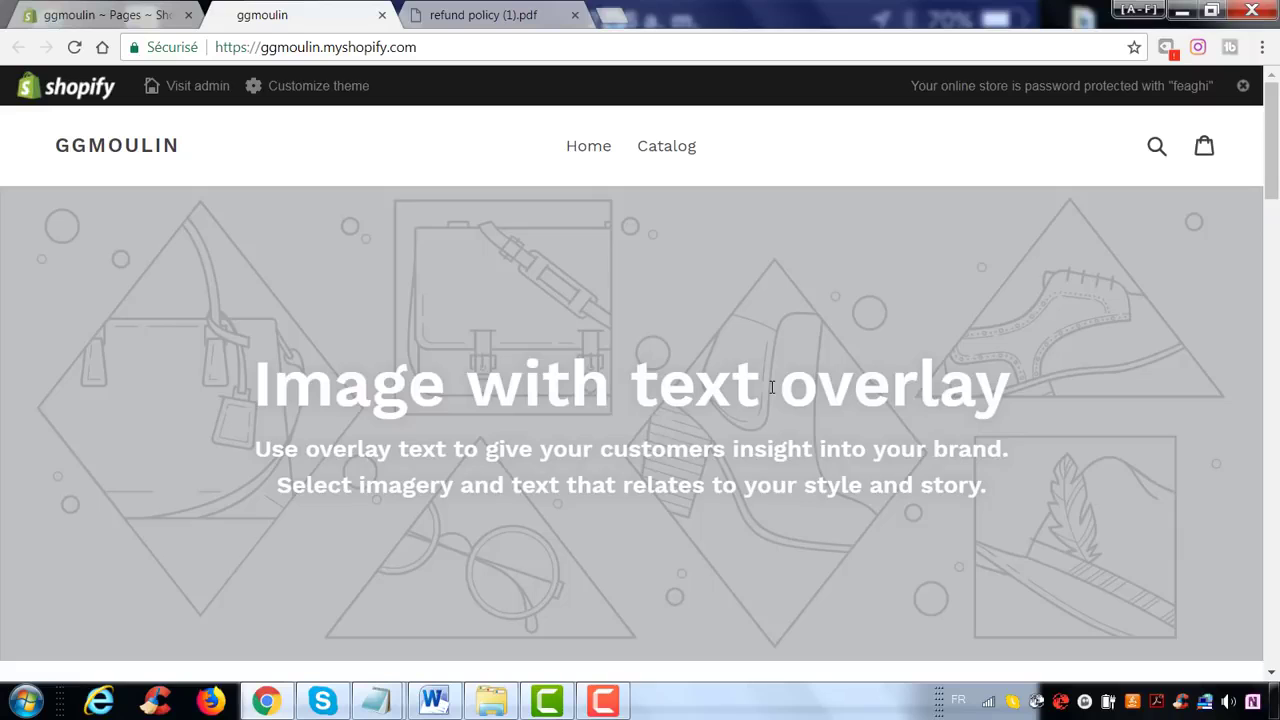
pyautogui.scroll(-15, 765, 306)
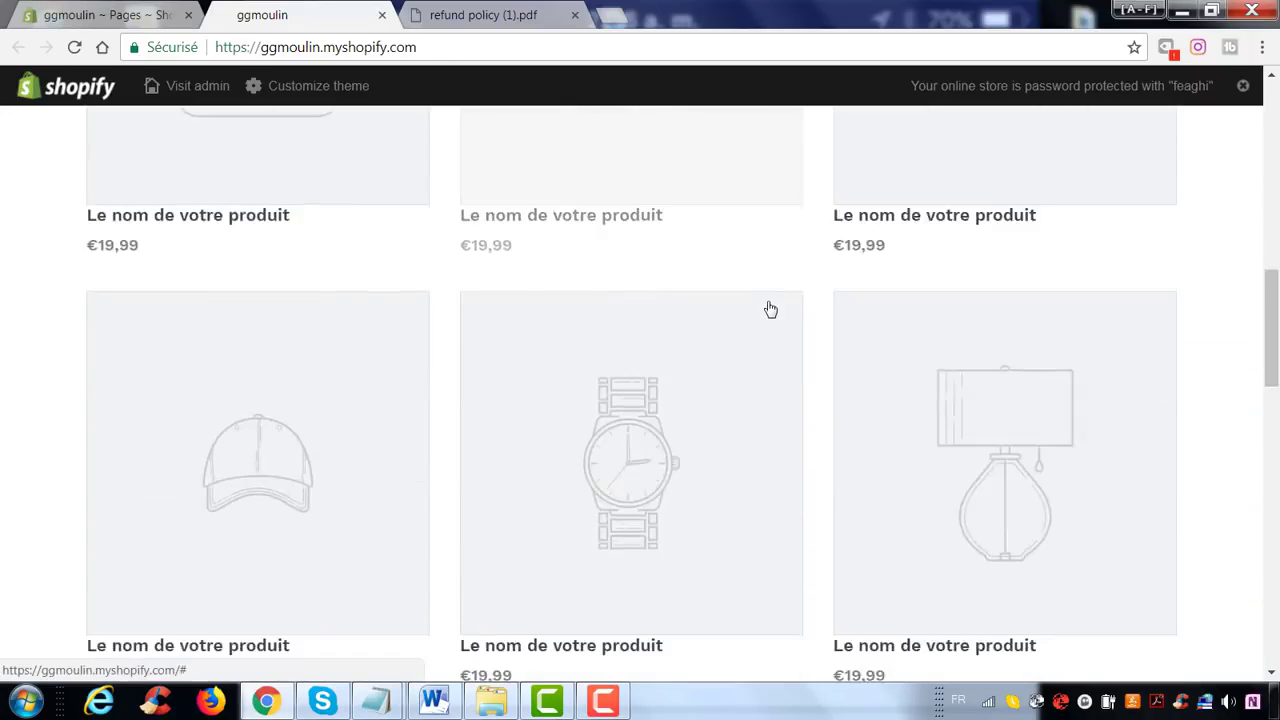
pyautogui.scroll(15, 781, 417)
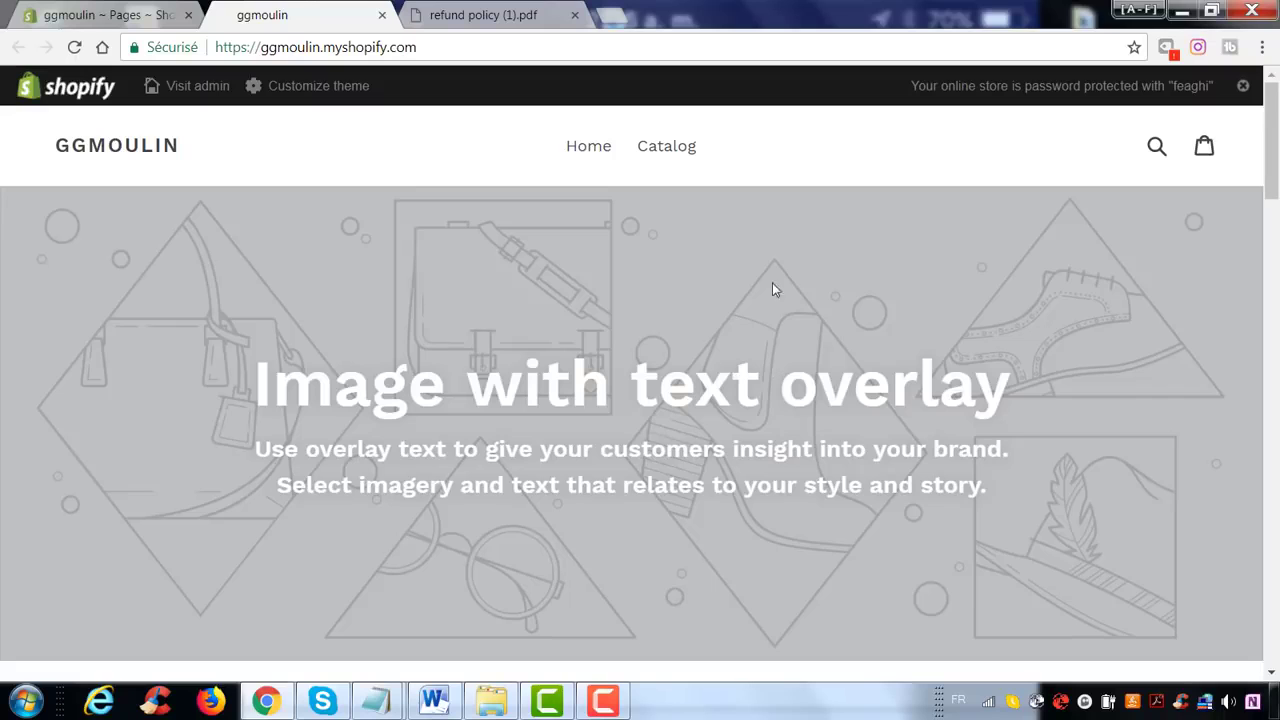
pyautogui.scroll(-10, 619, 349)
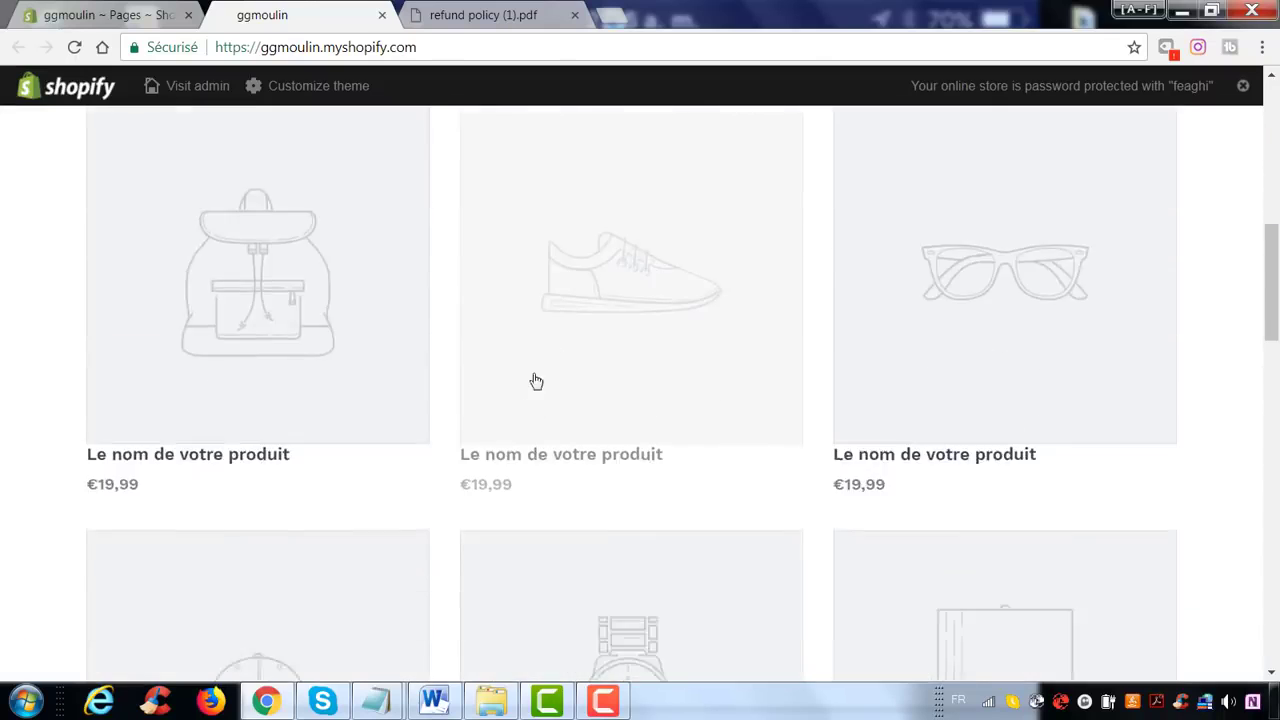
pyautogui.scroll(-6, 550, 410)
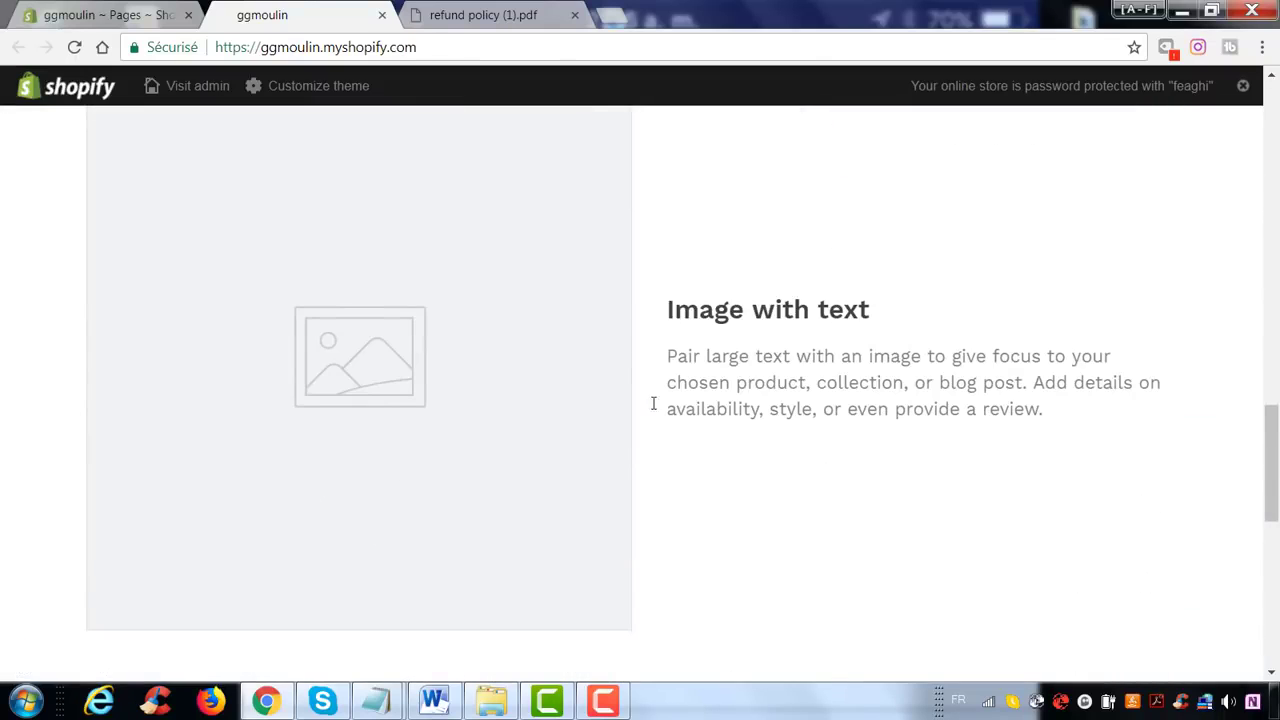
pyautogui.scroll(-6, 588, 319)
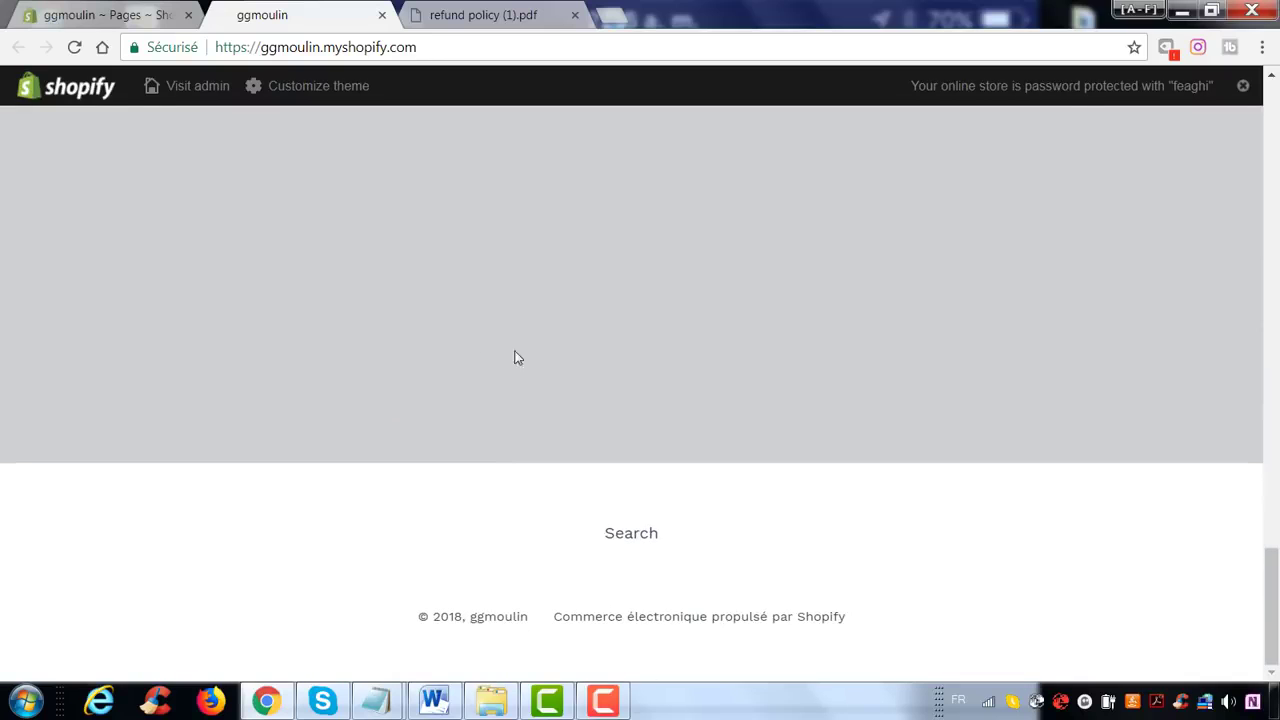
pyautogui.scroll(7, 517, 357)
pyautogui.scroll(15, 563, 352)
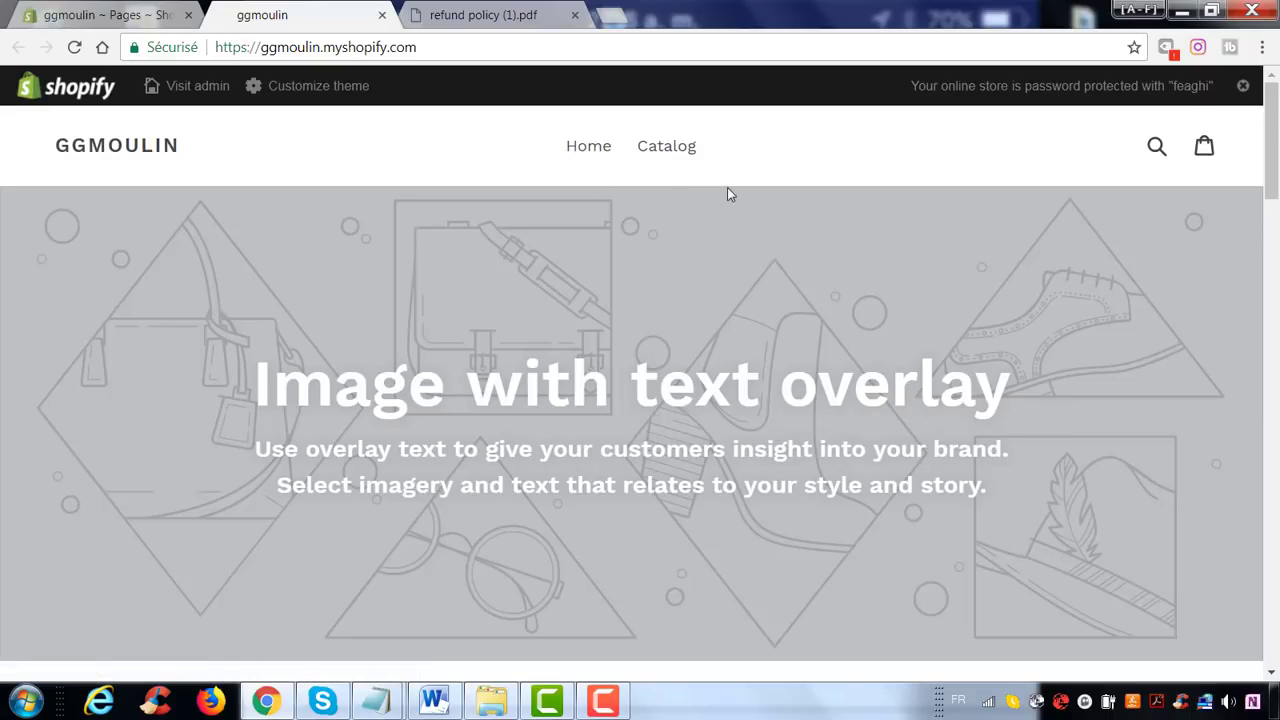
# - Examine the home page's banner, featured collection, image-with-text section and footer for their placeholder texts and language
pyautogui.scroll(-1, 740, 197)
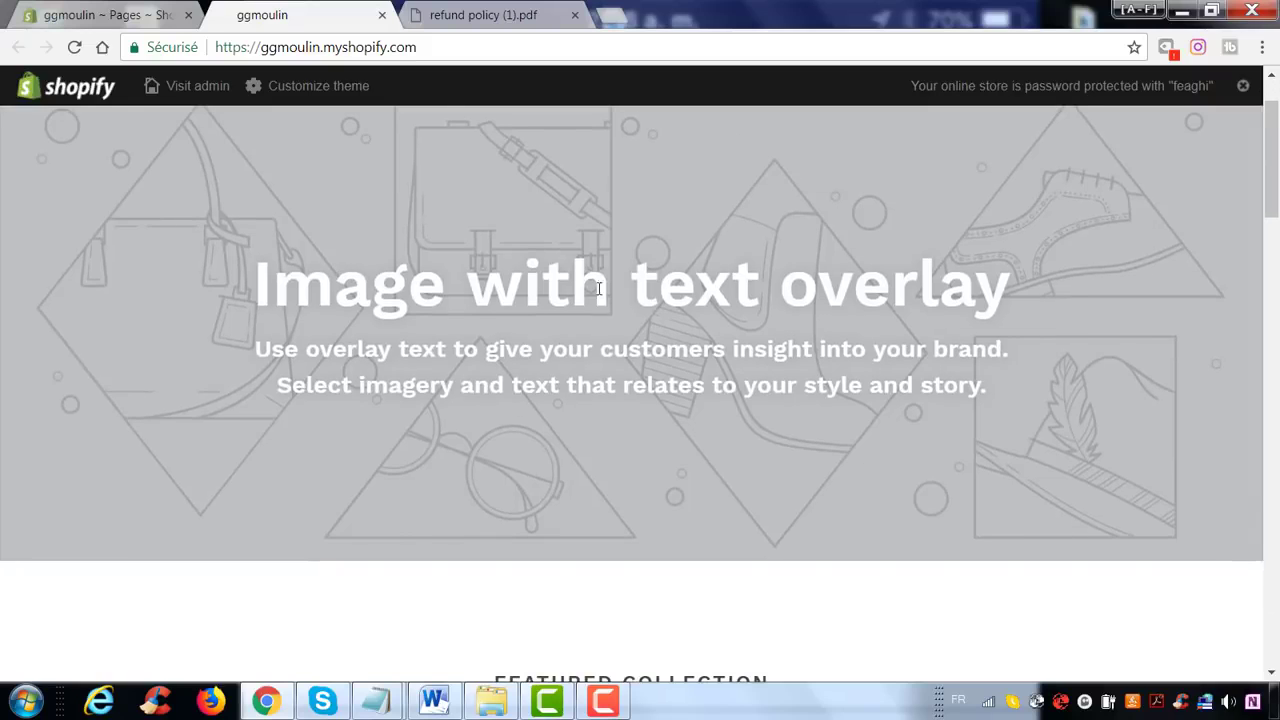
pyautogui.scroll(1, 598, 289)
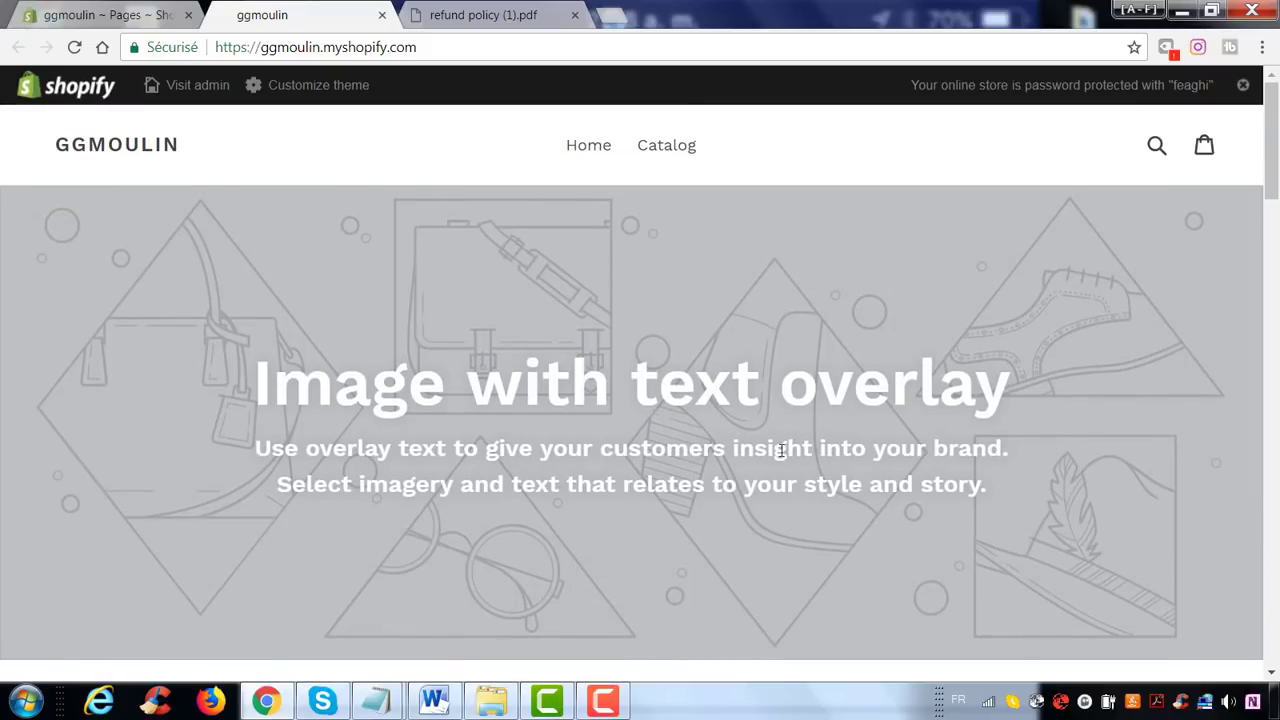
pyautogui.scroll(-8, 1008, 490)
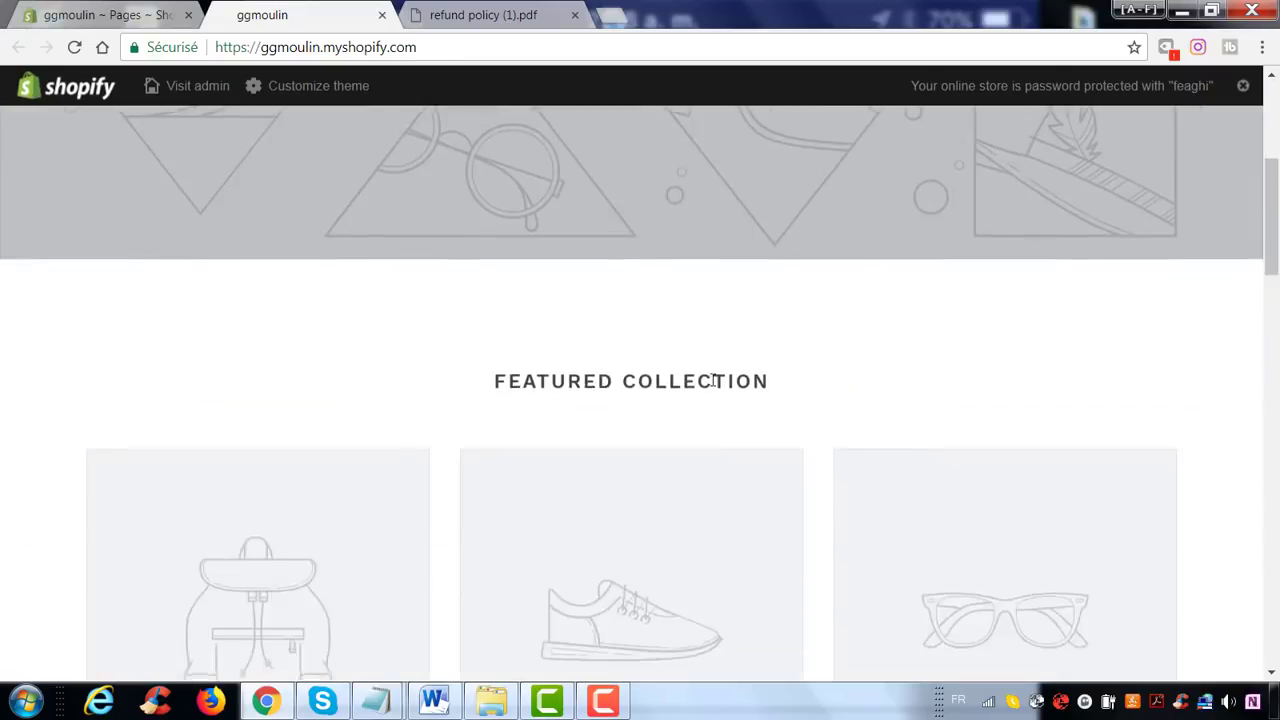
pyautogui.scroll(-5, 1099, 375)
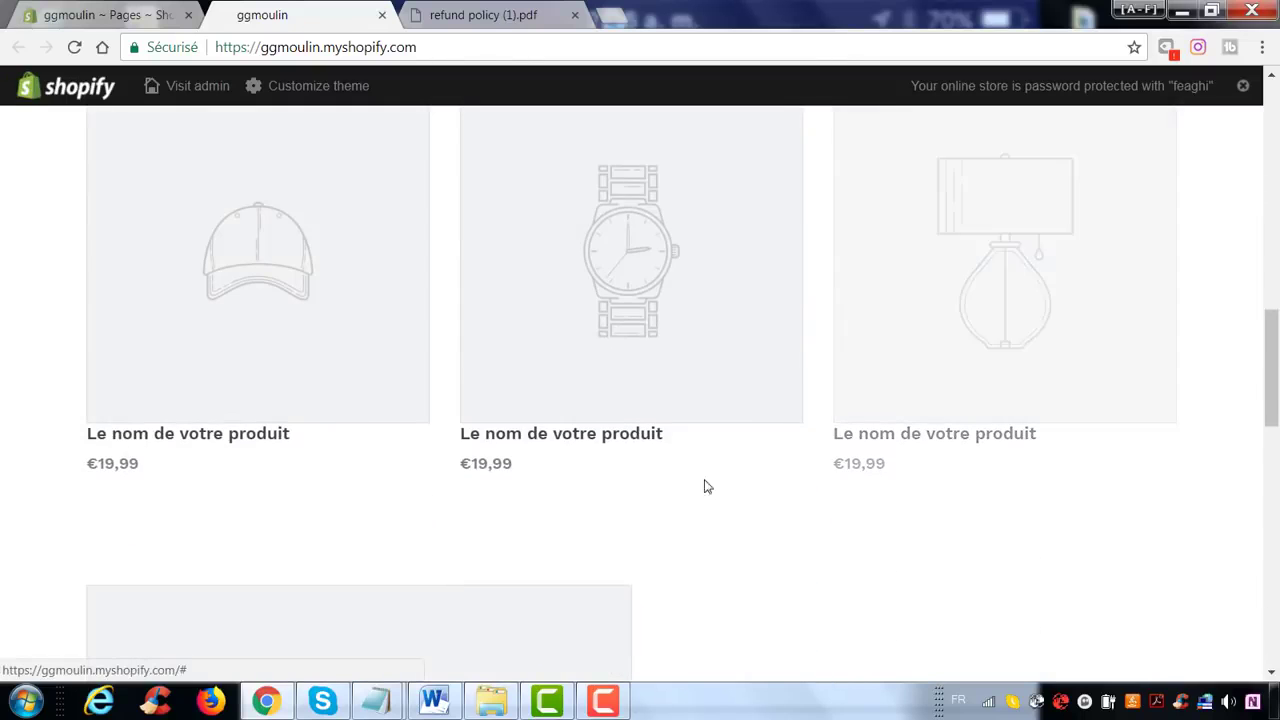
pyautogui.scroll(-3, 853, 409)
pyautogui.scroll(-3, 853, 409)
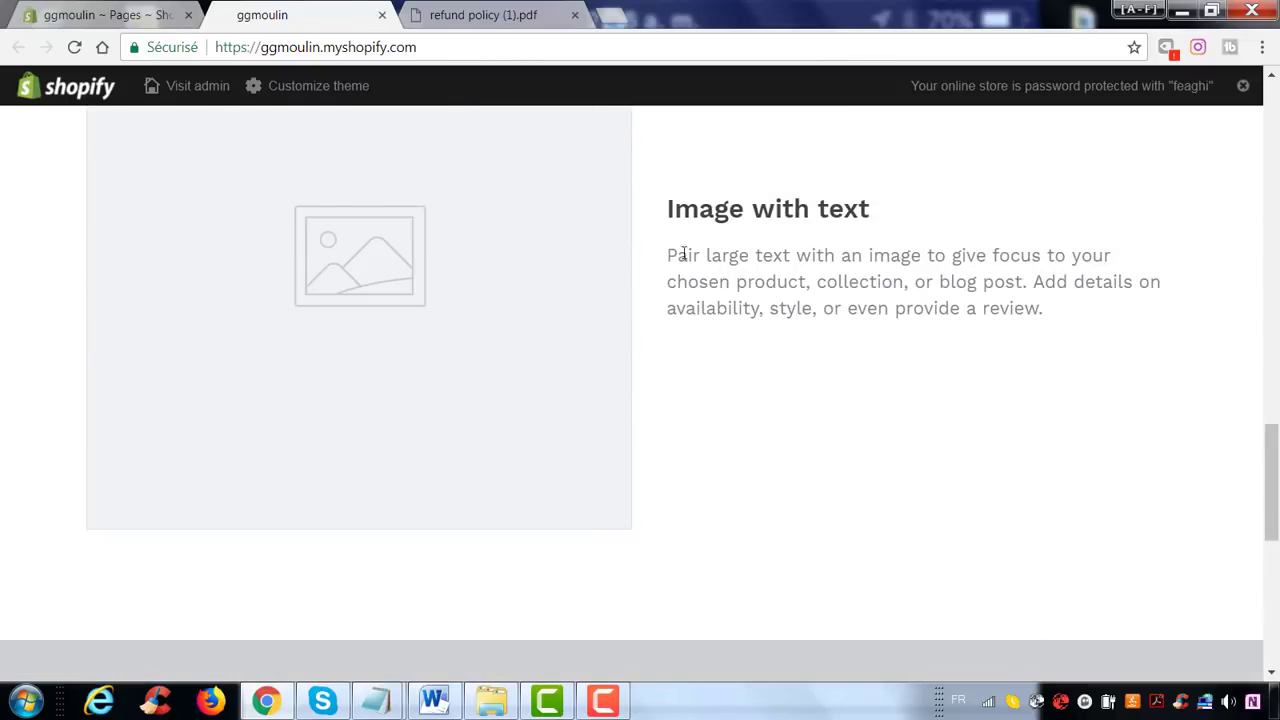
pyautogui.scroll(-6, 749, 334)
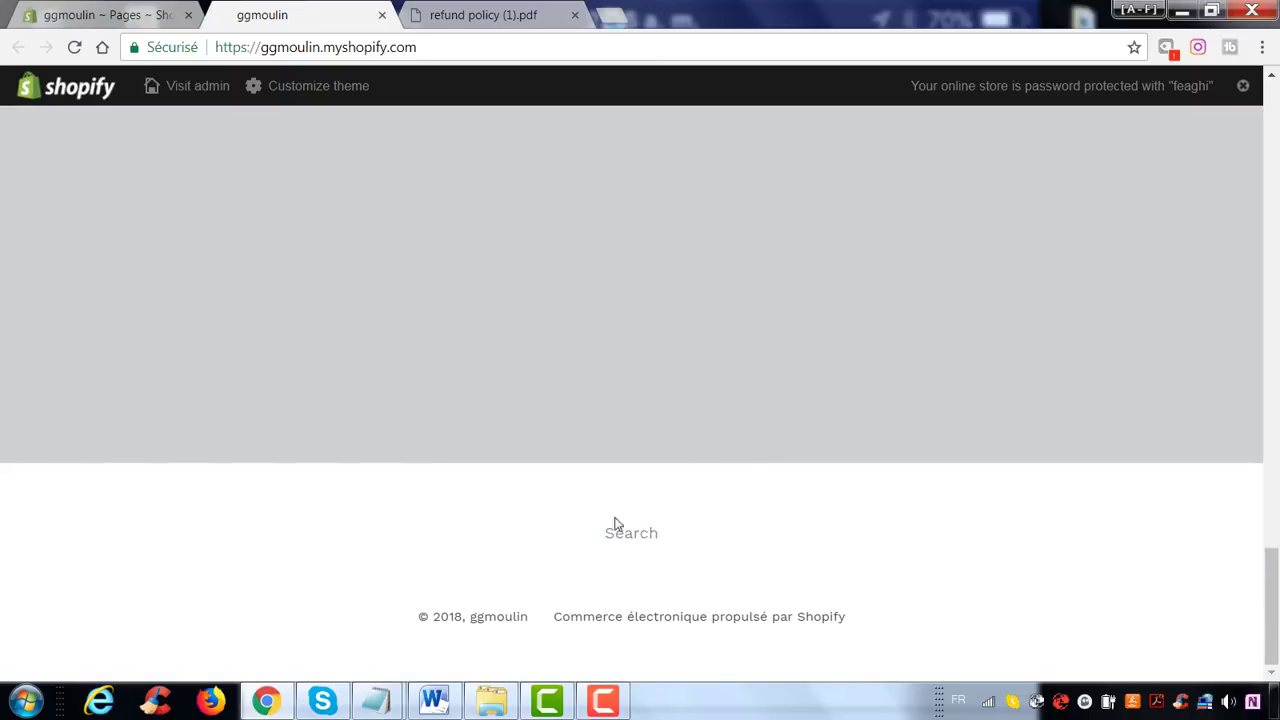
pyautogui.scroll(10, 546, 440)
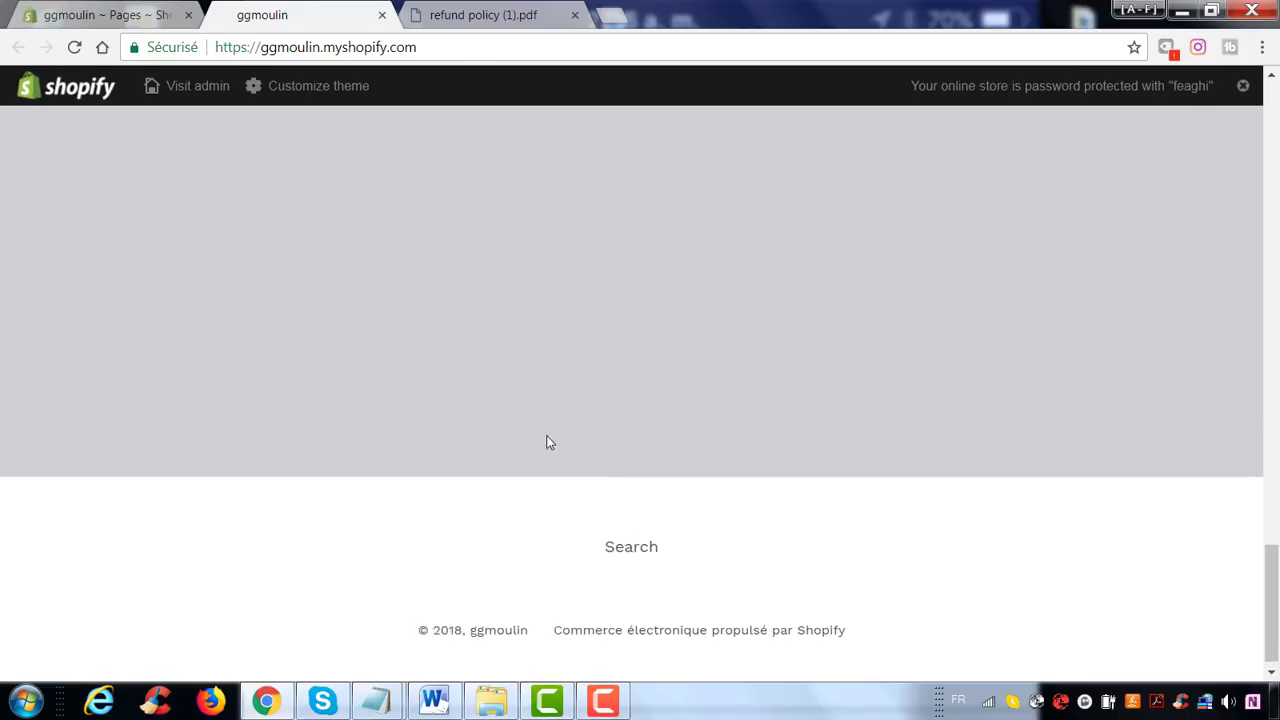
pyautogui.scroll(5, 502, 339)
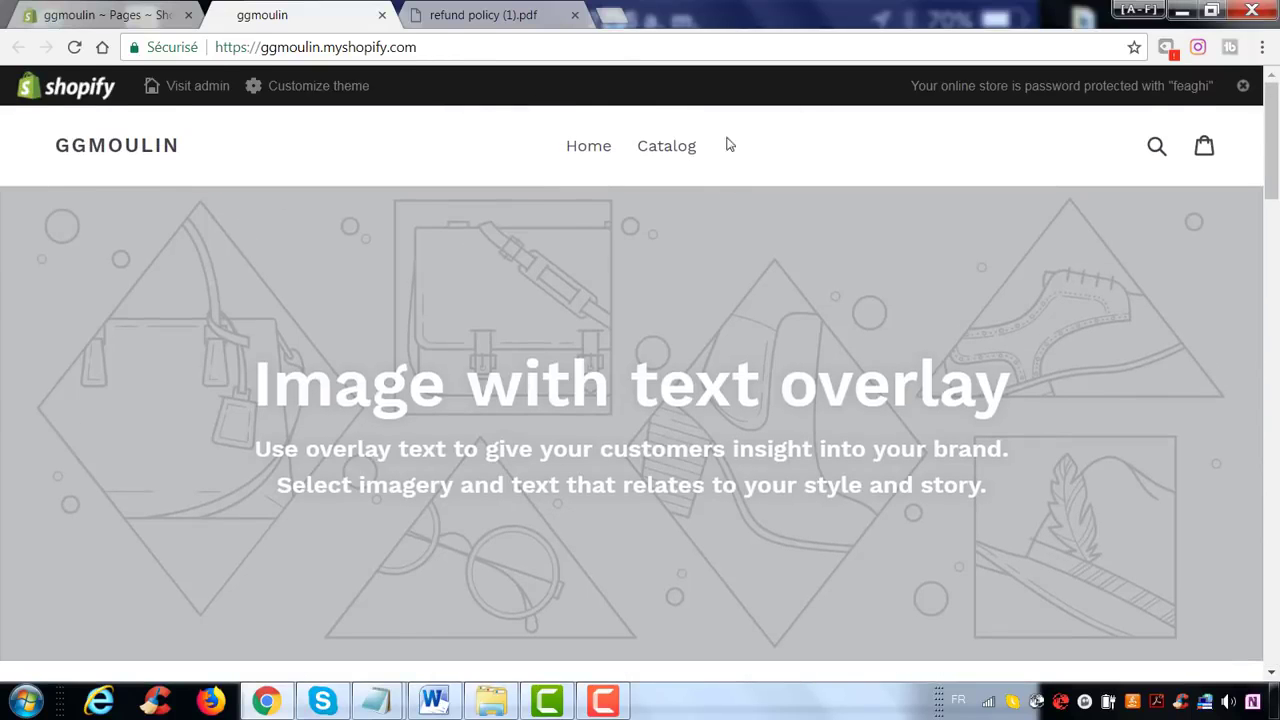
# - Return to the store admin's Pages section and start a new page titled "Nous contacter"
pyautogui.click(62, 14)
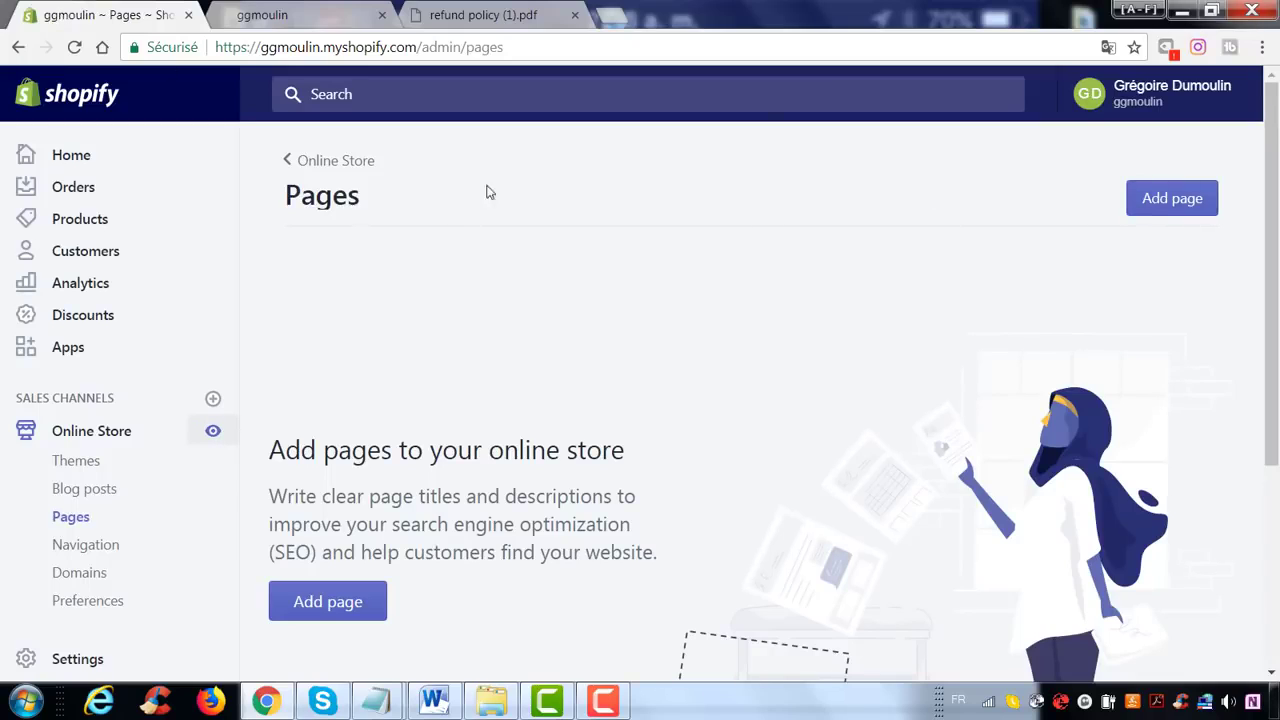
pyautogui.click(1140, 198)
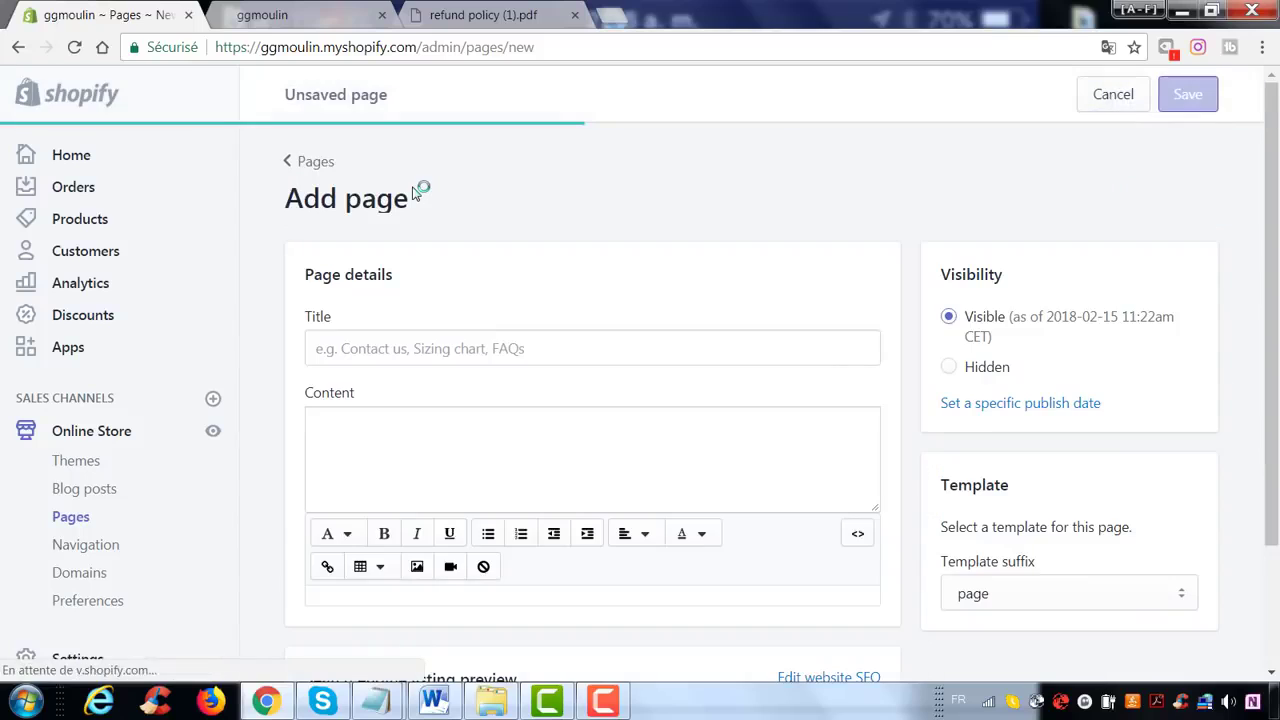
pyautogui.click(437, 357)
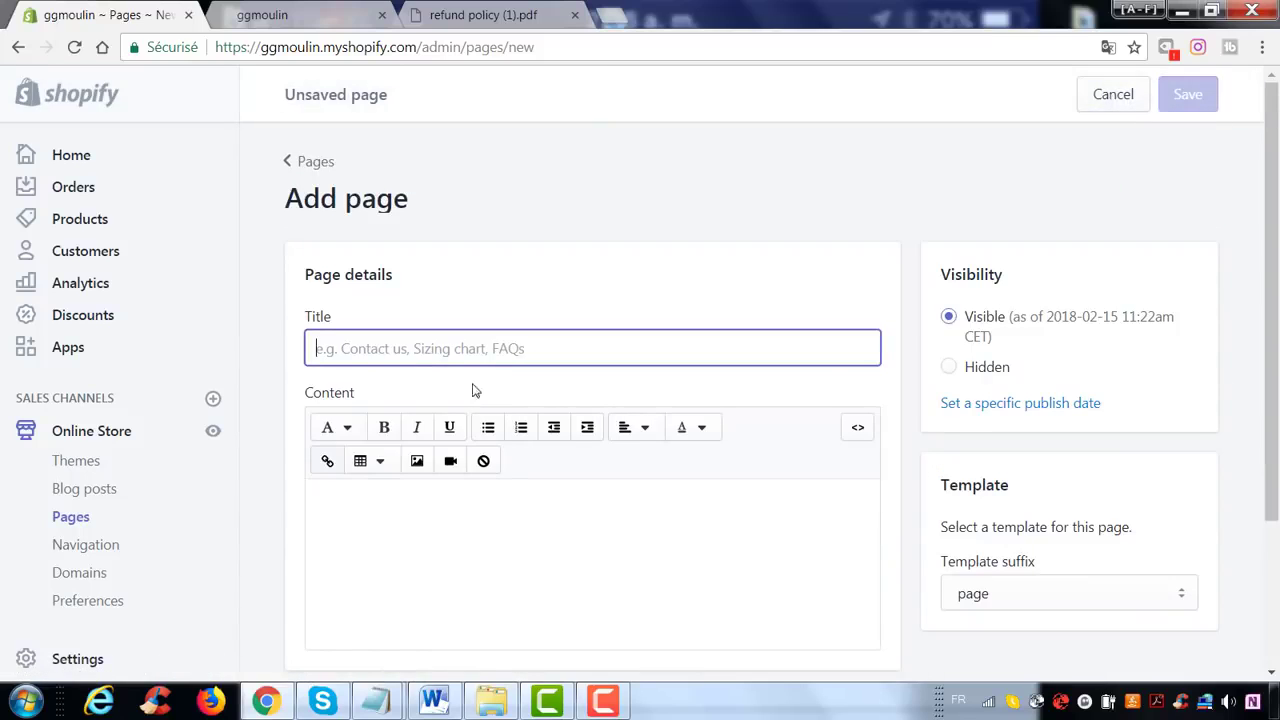
pyautogui.write('Nou')
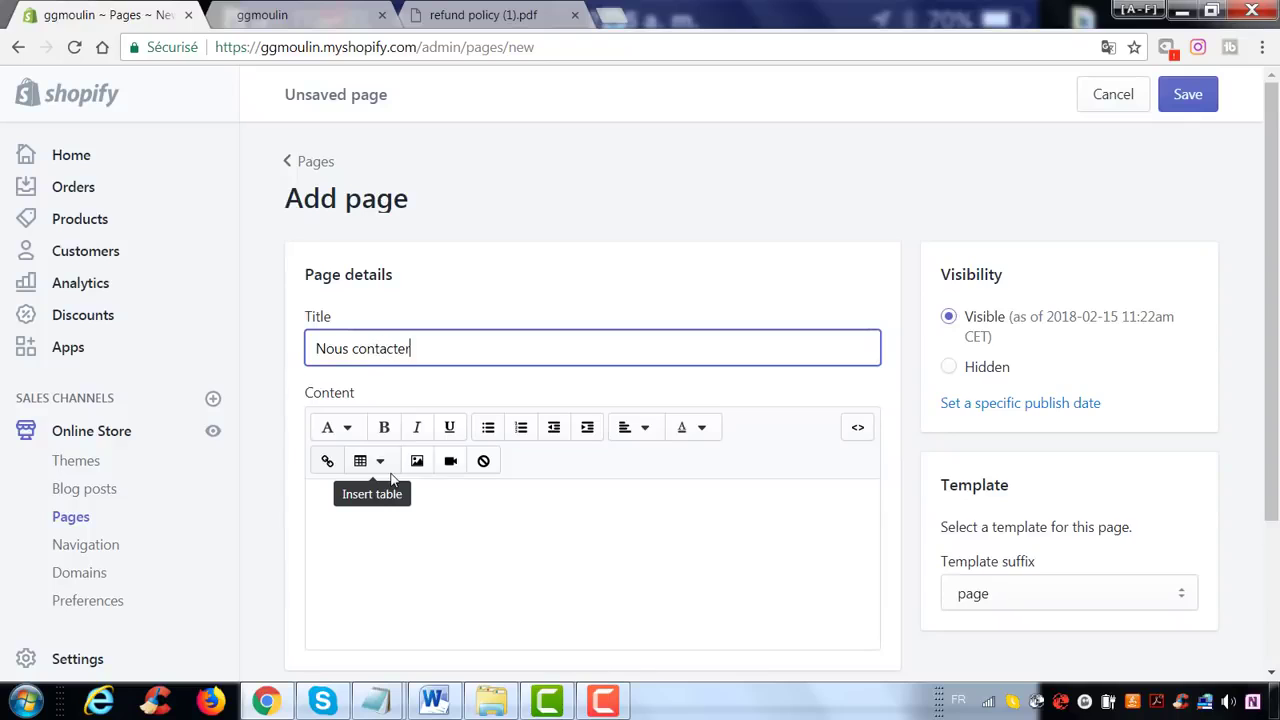
pyautogui.write('s contacter')
# - Set the "Nous contacter" page's template suffix to page.contact
pyautogui.scroll(-2, 1188, 340)
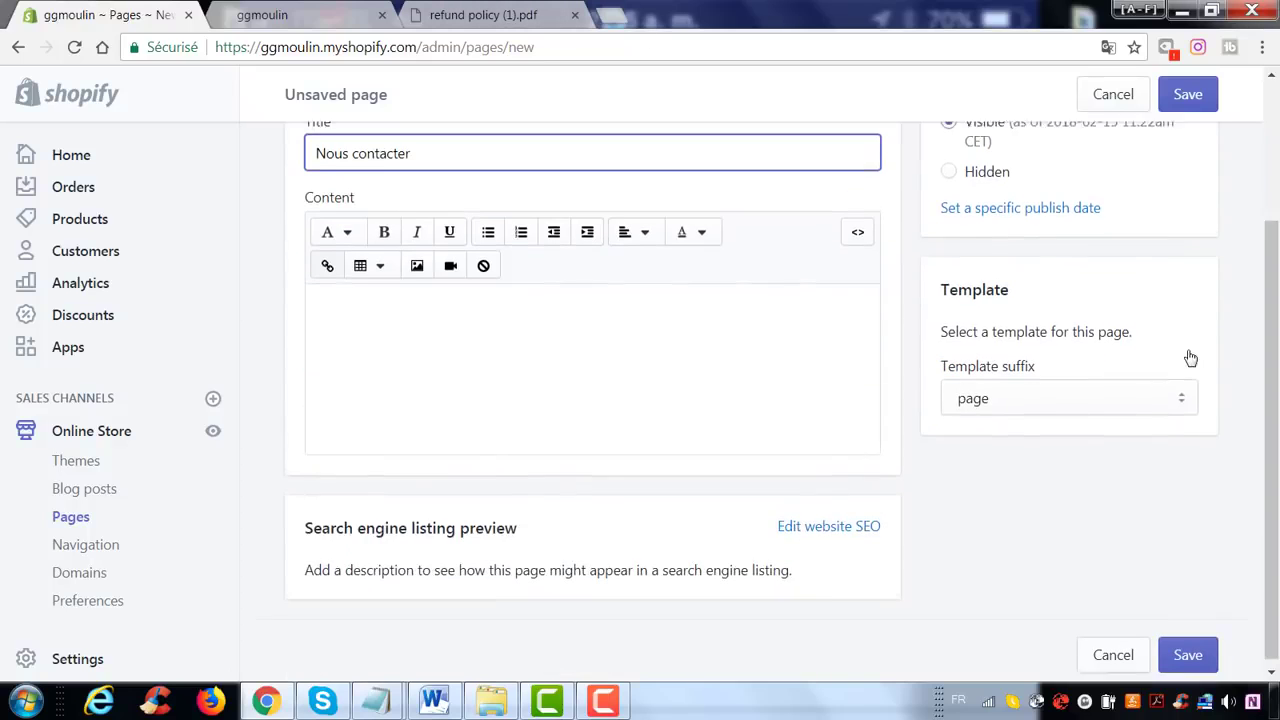
pyautogui.click(1025, 400)
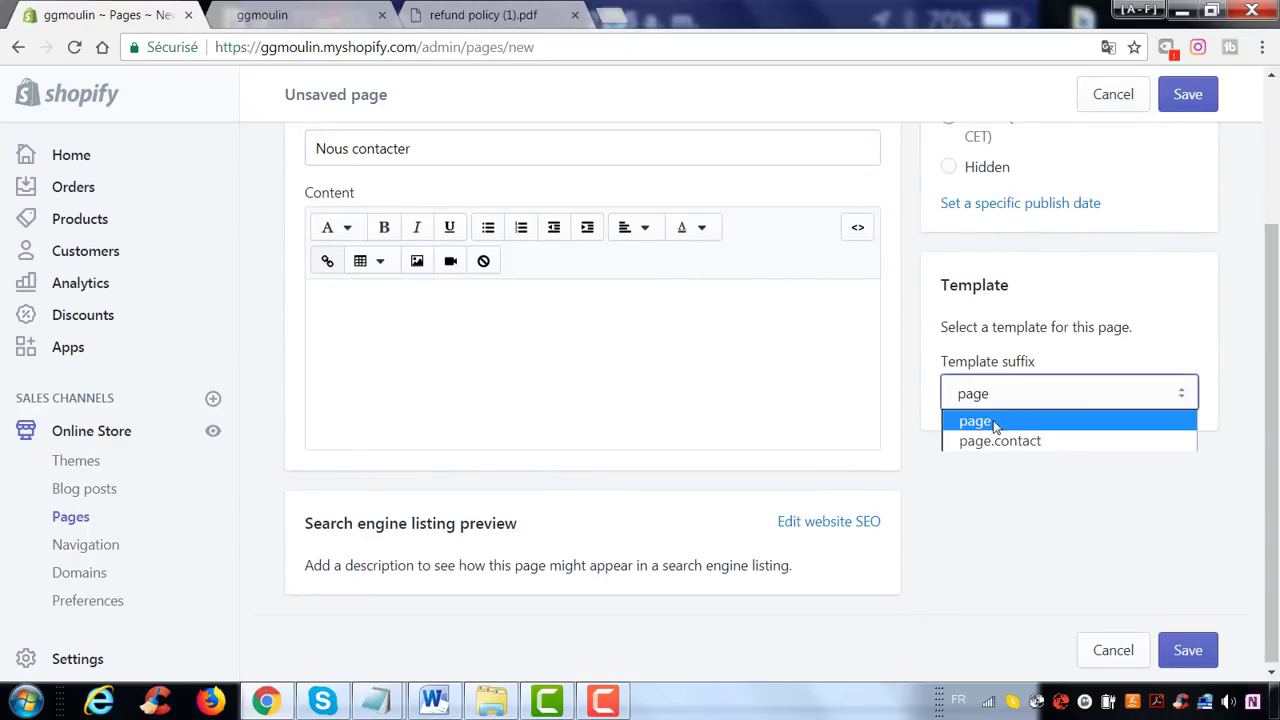
pyautogui.click(994, 441)
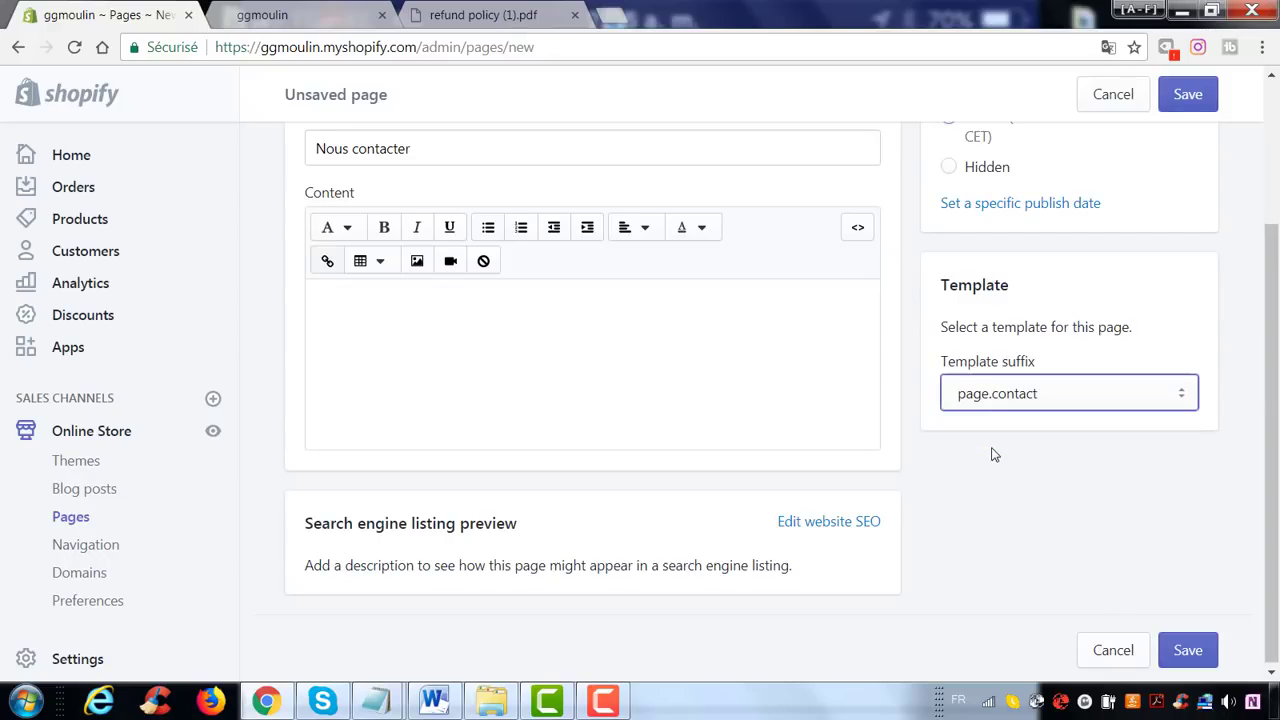
# - Save the "Nous contacter" page and view its contact form on the online store
pyautogui.click(906, 372)
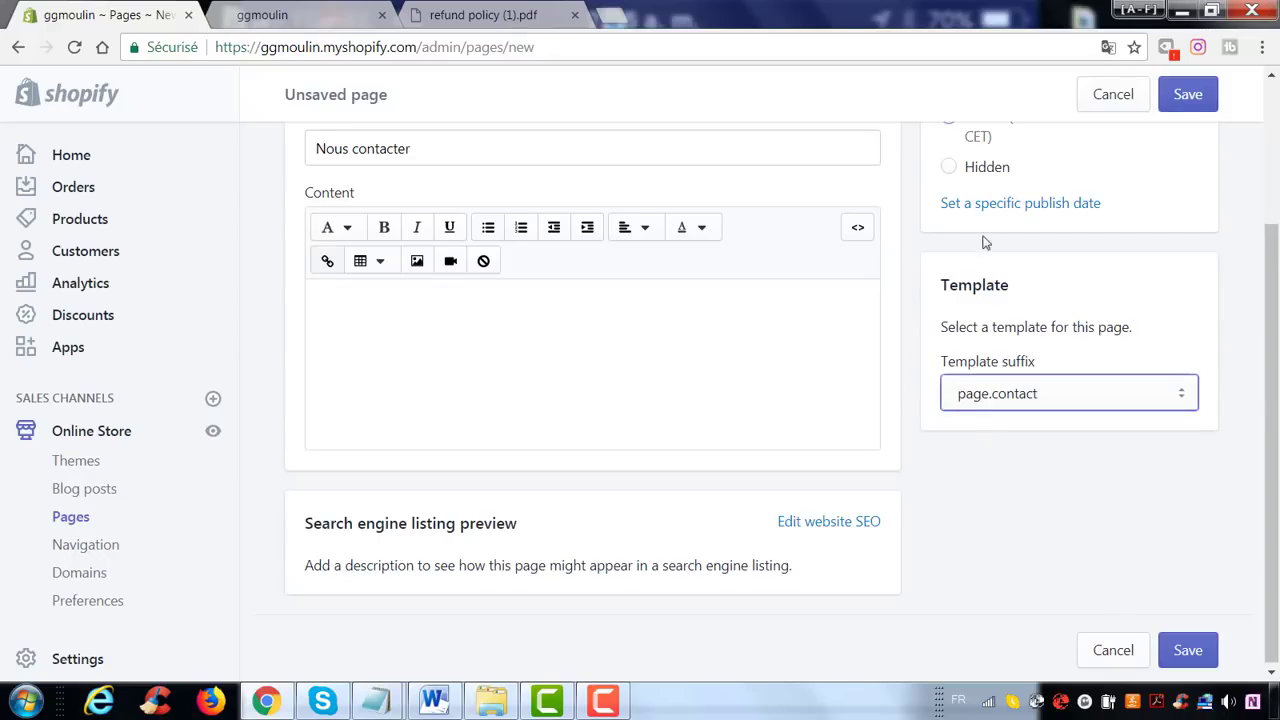
pyautogui.click(1191, 96)
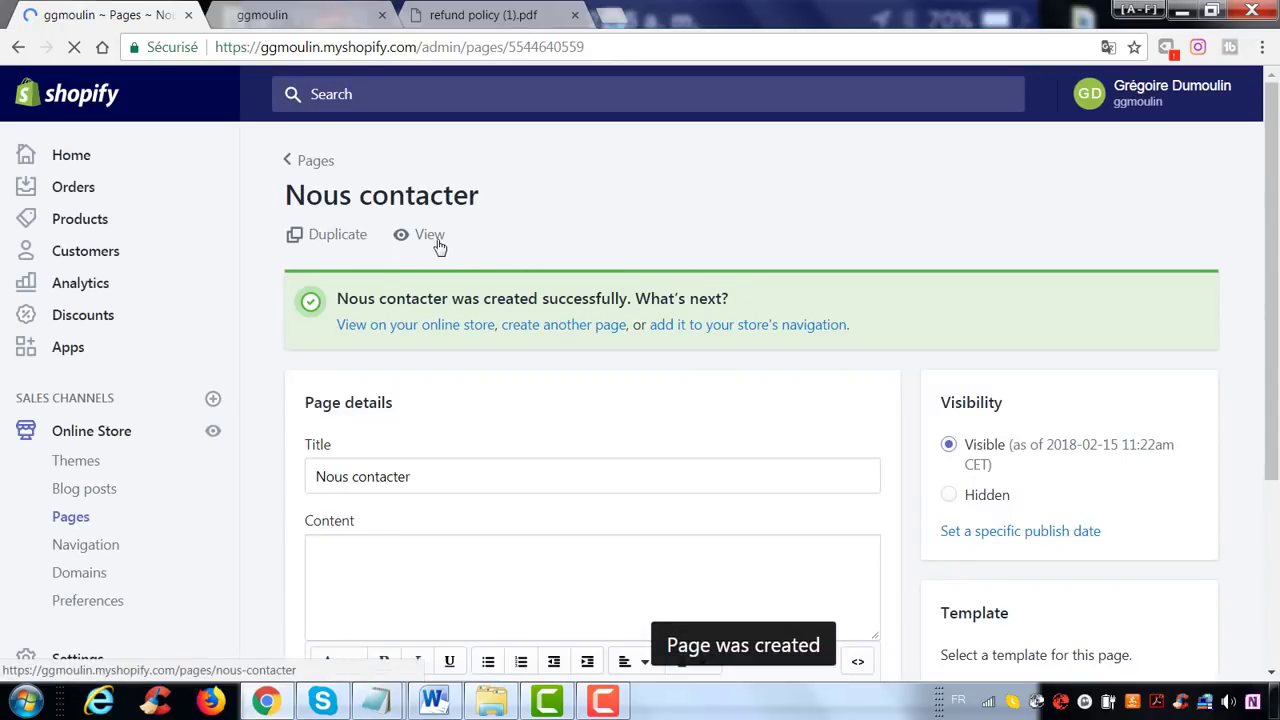
pyautogui.click(438, 245)
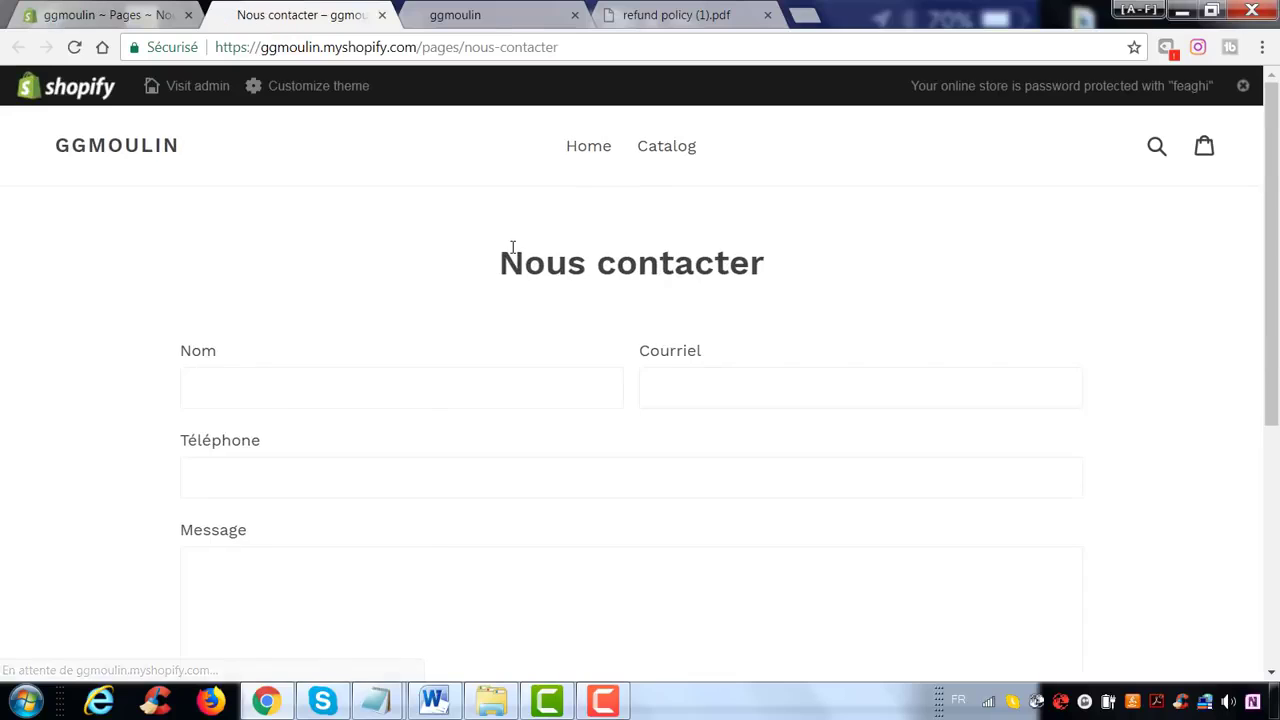
pyautogui.scroll(-1, 644, 281)
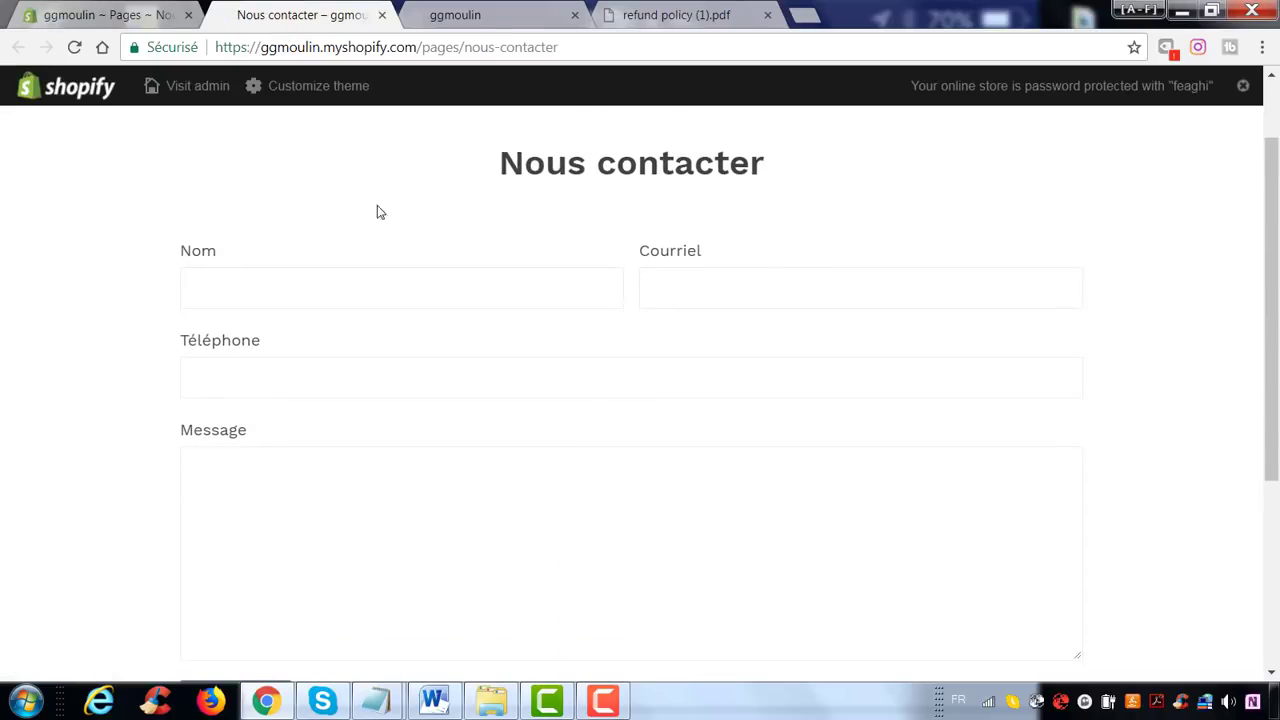
pyautogui.doubleClick(670, 250)
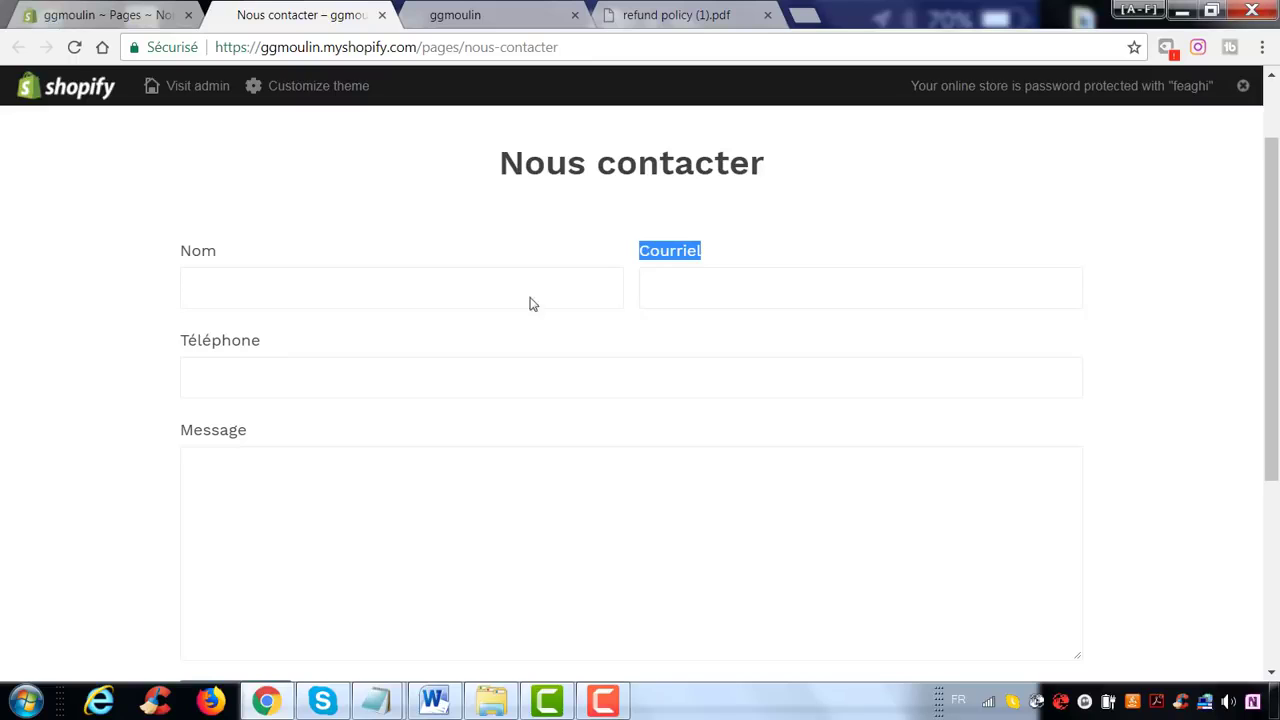
# - Return to the "Nous contacter" page in the store admin and start editing its content
pyautogui.click(140, 8)
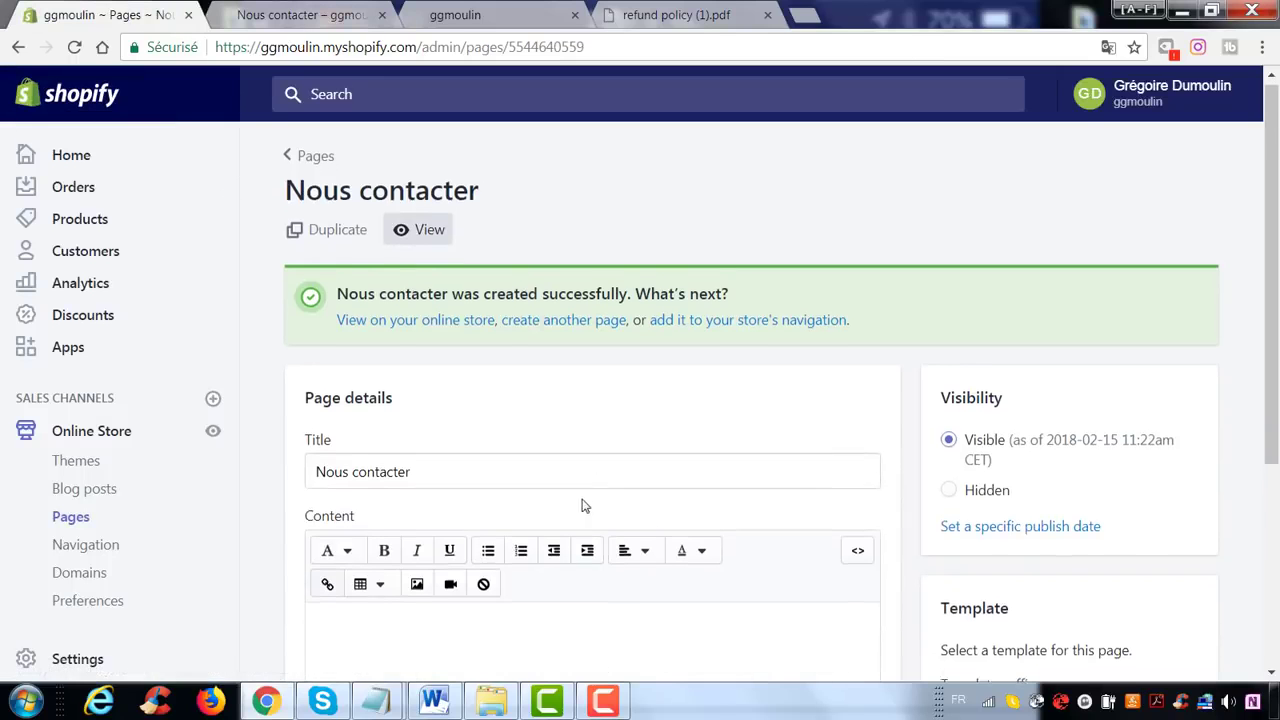
pyautogui.scroll(-3, 583, 506)
pyautogui.click(420, 330)
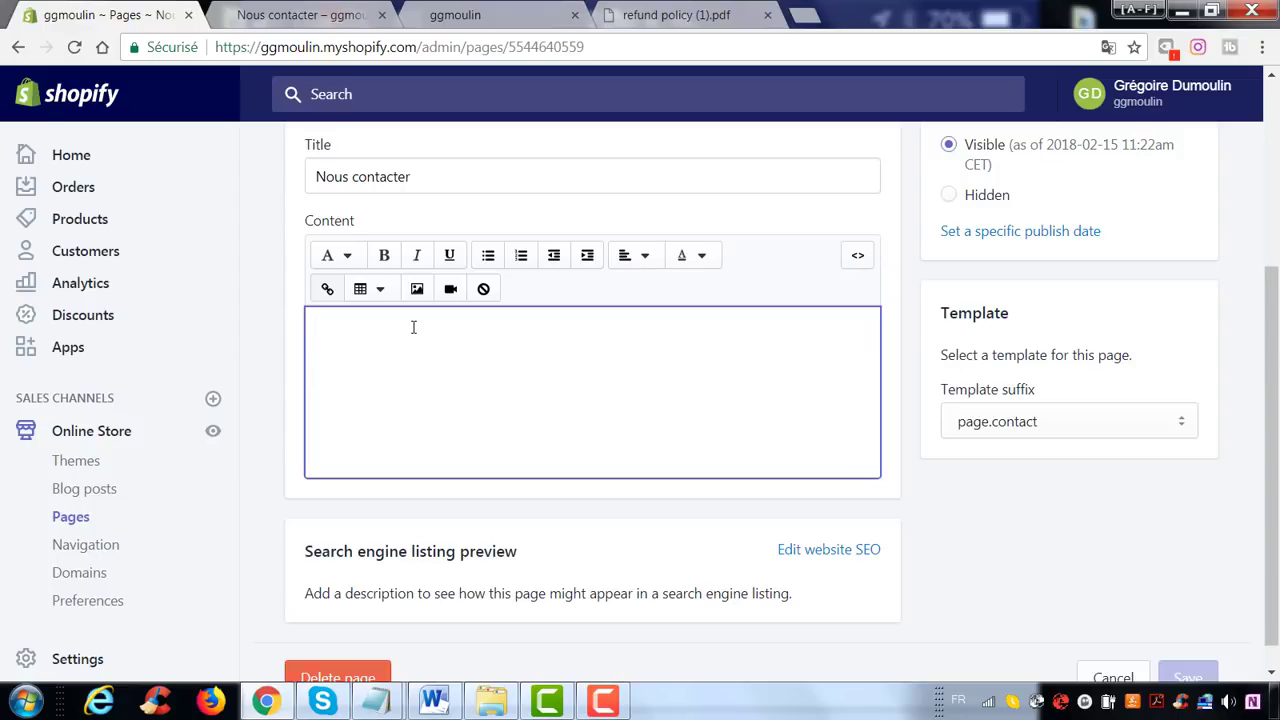
pyautogui.write('Nous recevons')
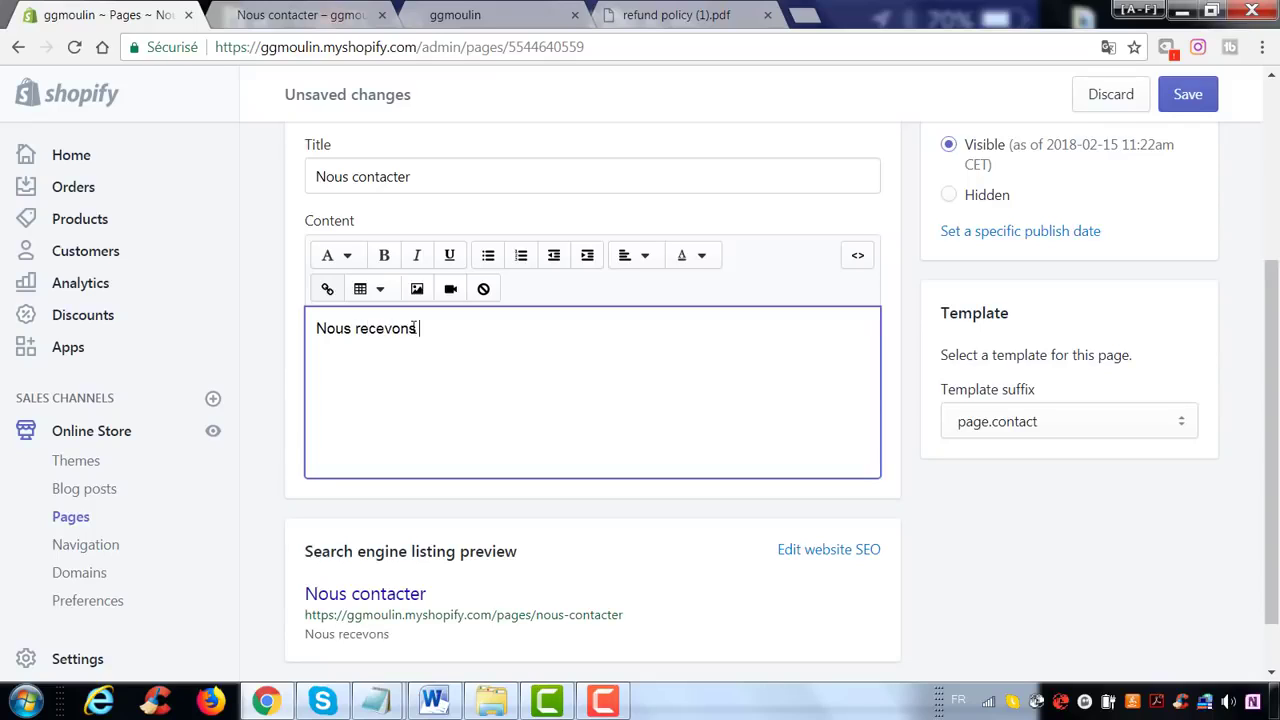
pyautogui.write(' régulier')
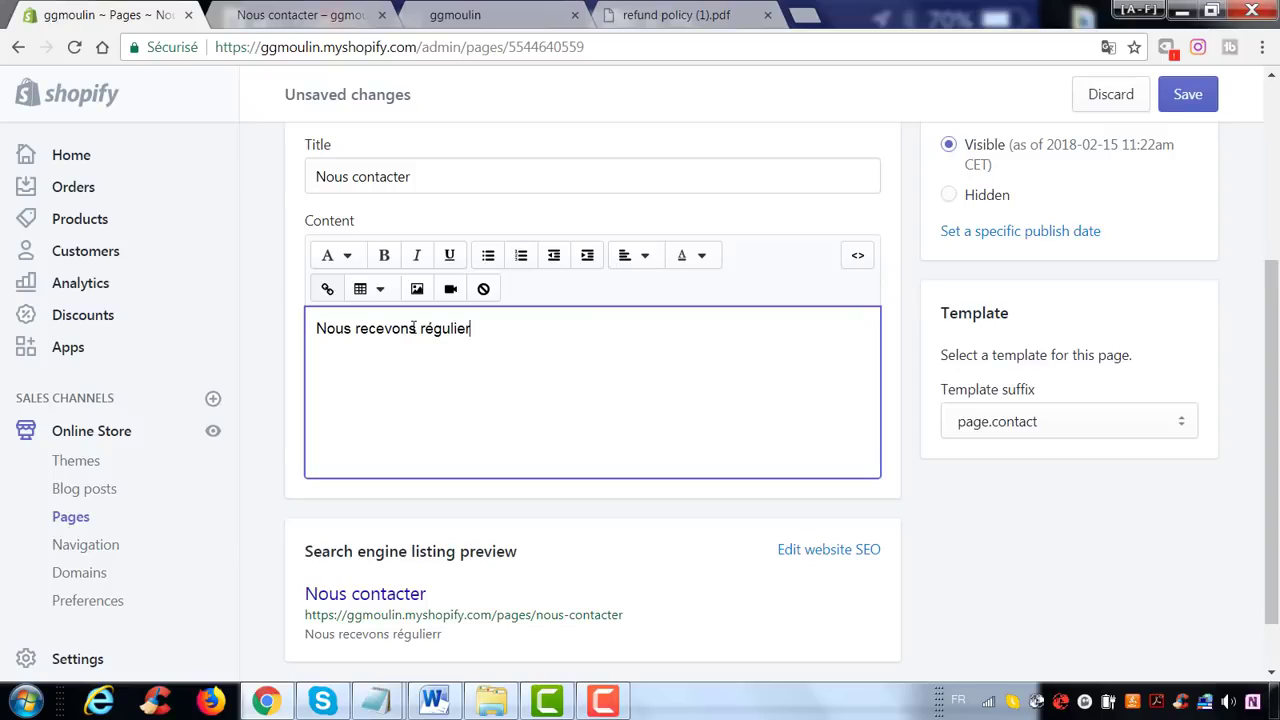
pyautogui.write('ons des questions ')
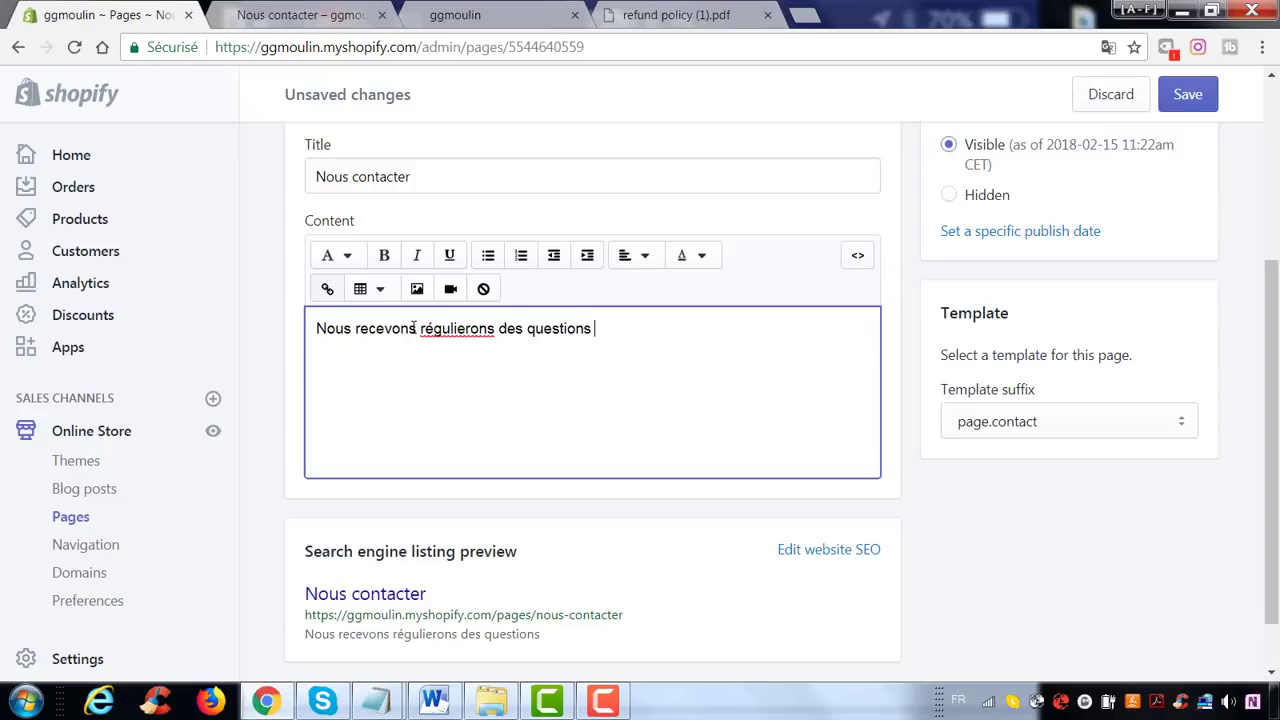
pyautogui.write('de')
pyautogui.press('BackSpace')
pyautogui.press('BackSpace')
pyautogui.press('BackSpace')
pyautogui.press('BackSpace')
pyautogui.press('BackSpace')
pyautogui.press('BackSpace')
pyautogui.press('BackSpace')
pyautogui.press('BackSpace')
pyautogui.press('BackSpace')
pyautogui.press('BackSpace')
pyautogui.press('BackSpace')
pyautogui.press('BackSpace')
pyautogui.press('BackSpace')
pyautogui.press('BackSpace')
pyautogui.press('BackSpace')
pyautogui.press('BackSpace')
pyautogui.press('BackSpace')
pyautogui.press('BackSpace')
pyautogui.press('BackSpace')
pyautogui.press('BackSpace')
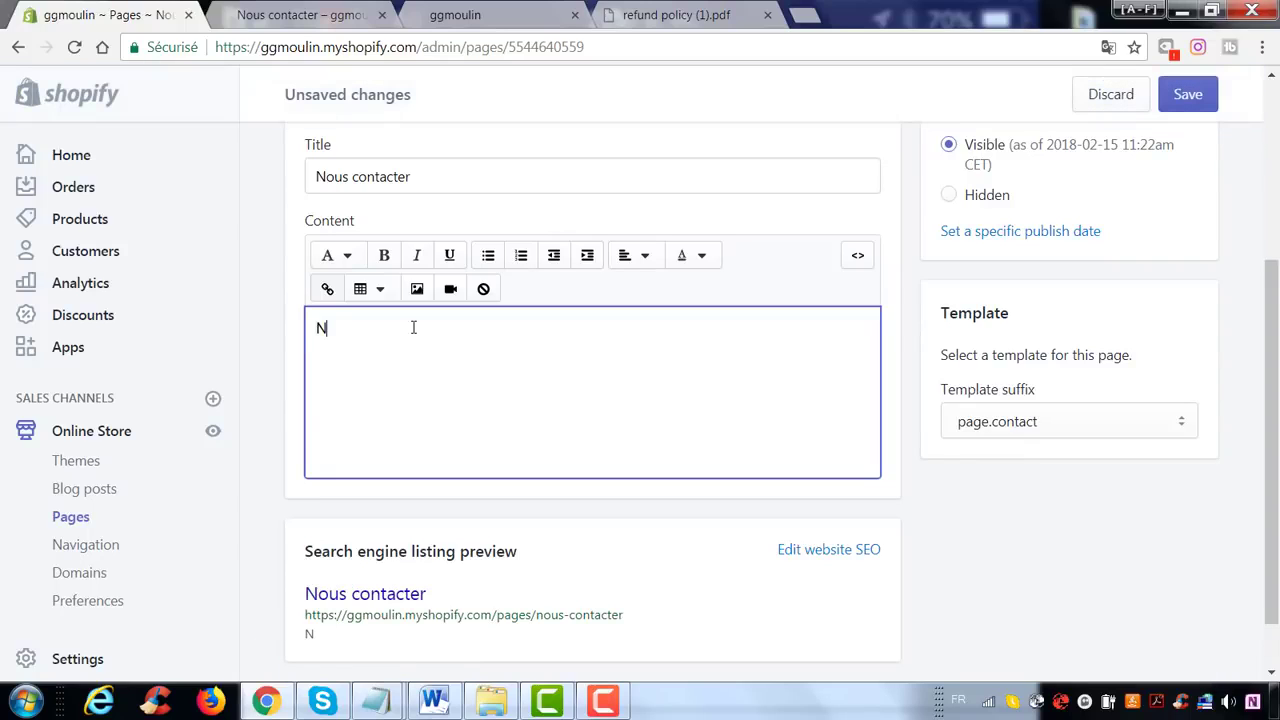
# - Write the content's opening line as "Nous régulierement des questions de nos clients que vous trouverez ci-dessous :"
pyautogui.write('ous régulierement de')
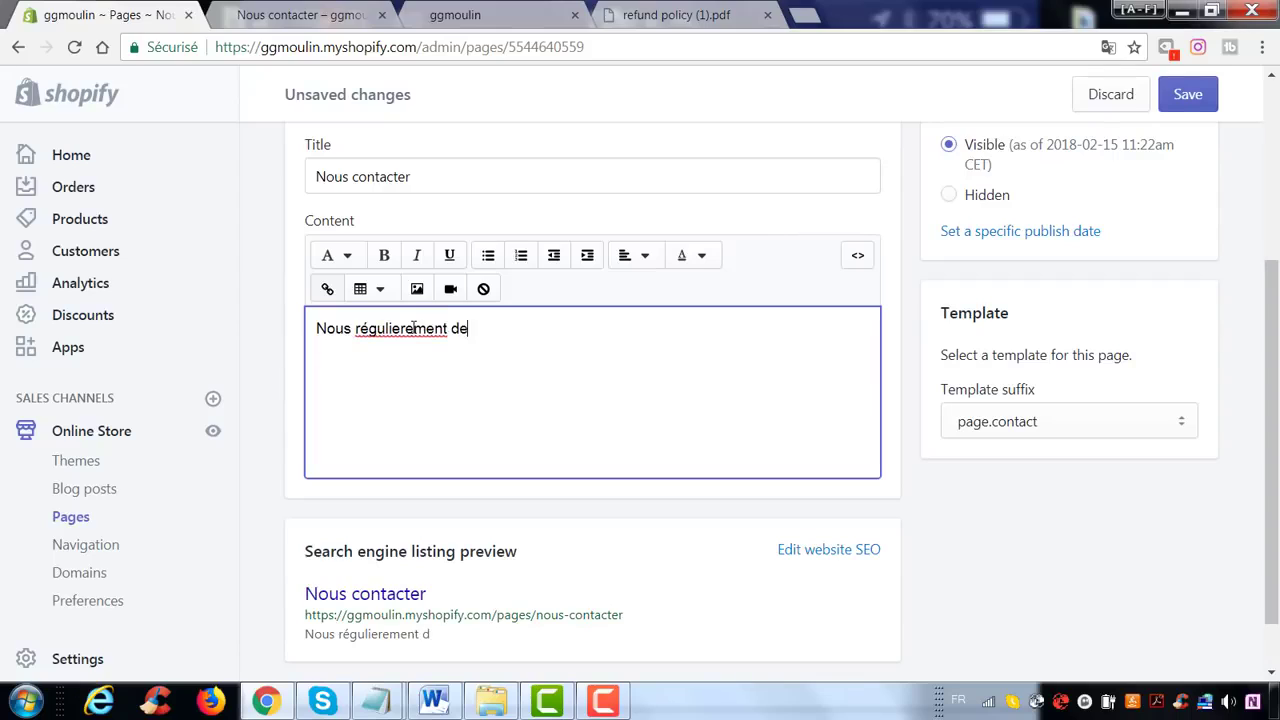
pyautogui.write('s question ')
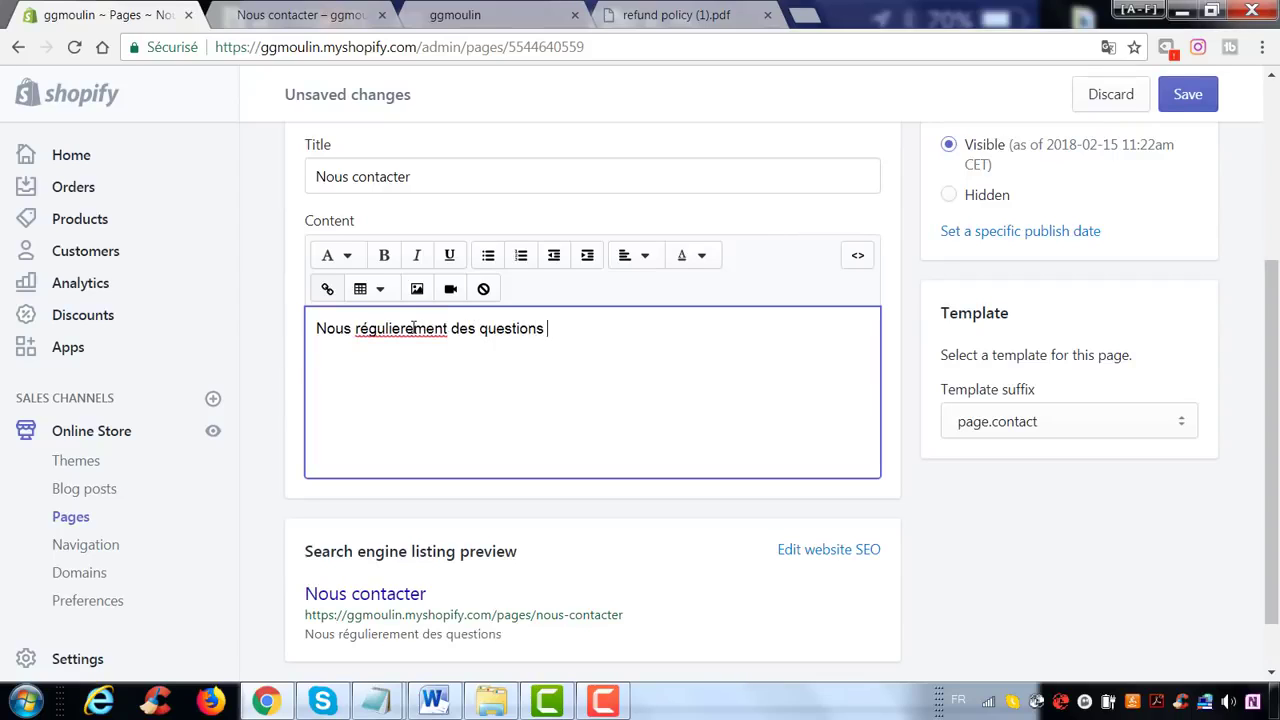
pyautogui.write(' de nos clients que')
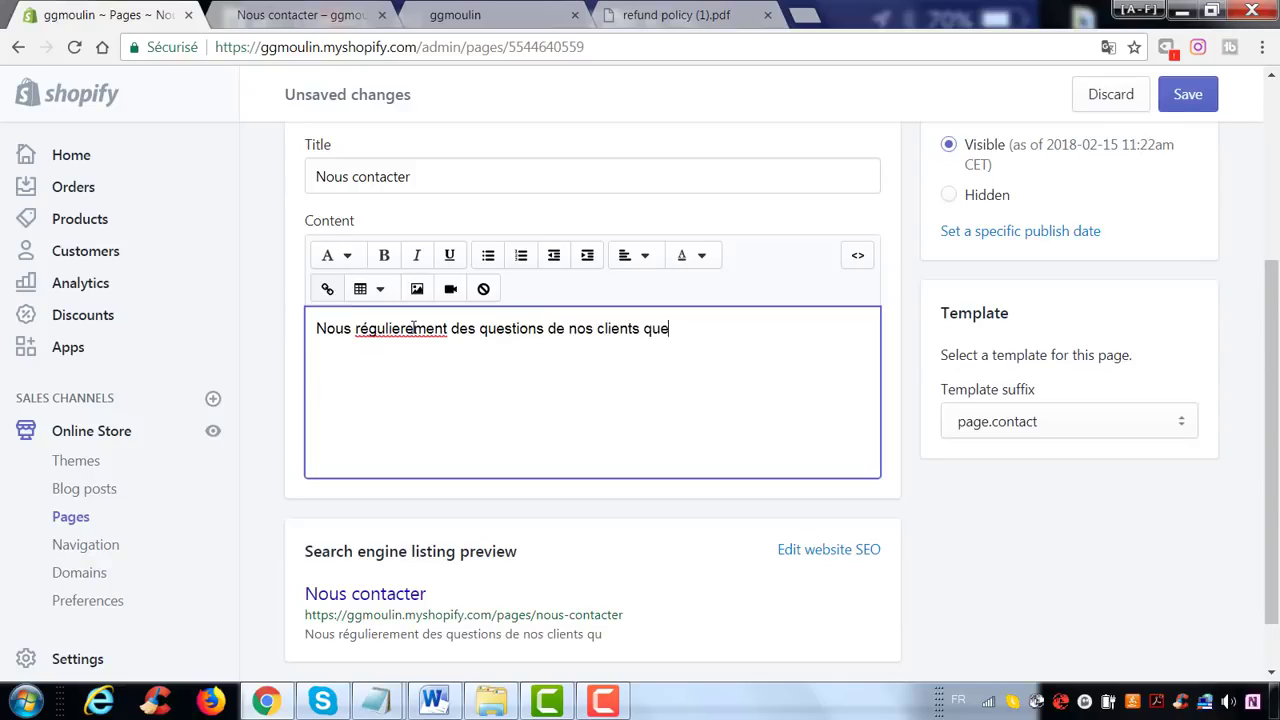
pyautogui.write(' vous trouverez')
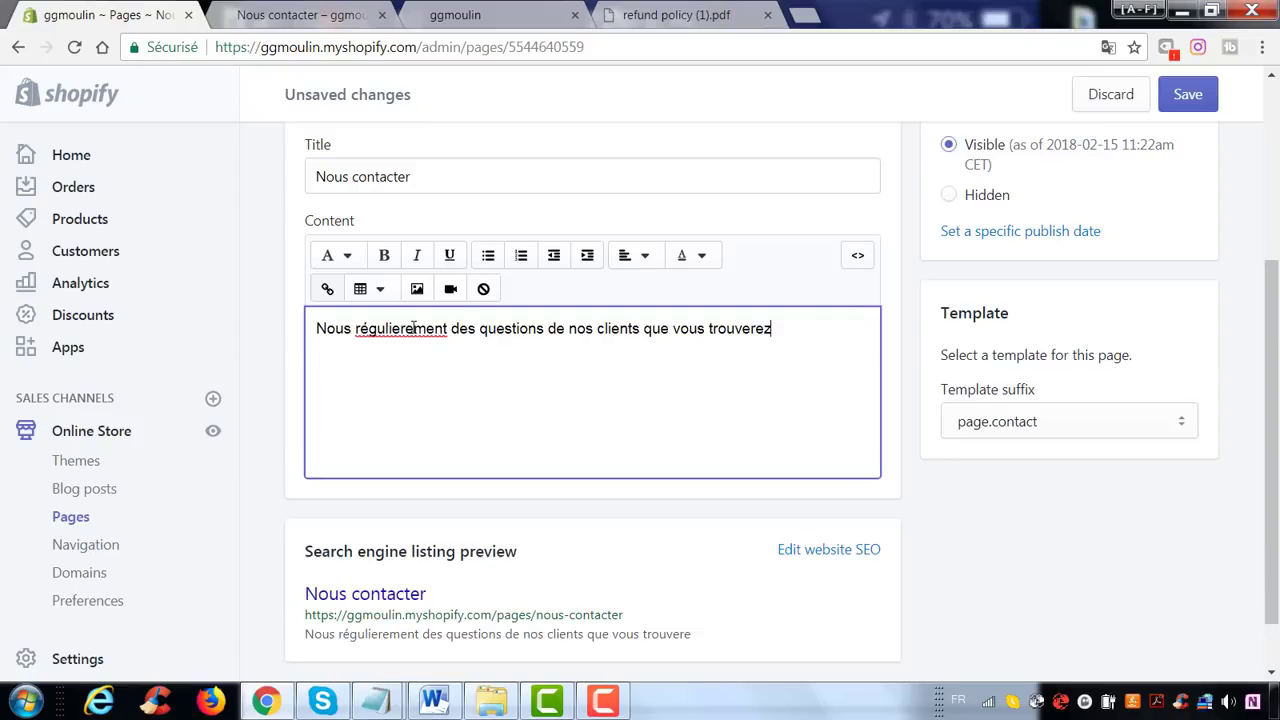
pyautogui.write(' cid')
pyautogui.press('BackSpace')
pyautogui.press('BackSpace')
pyautogui.press('BackSpace')
pyautogui.write('-dessous')
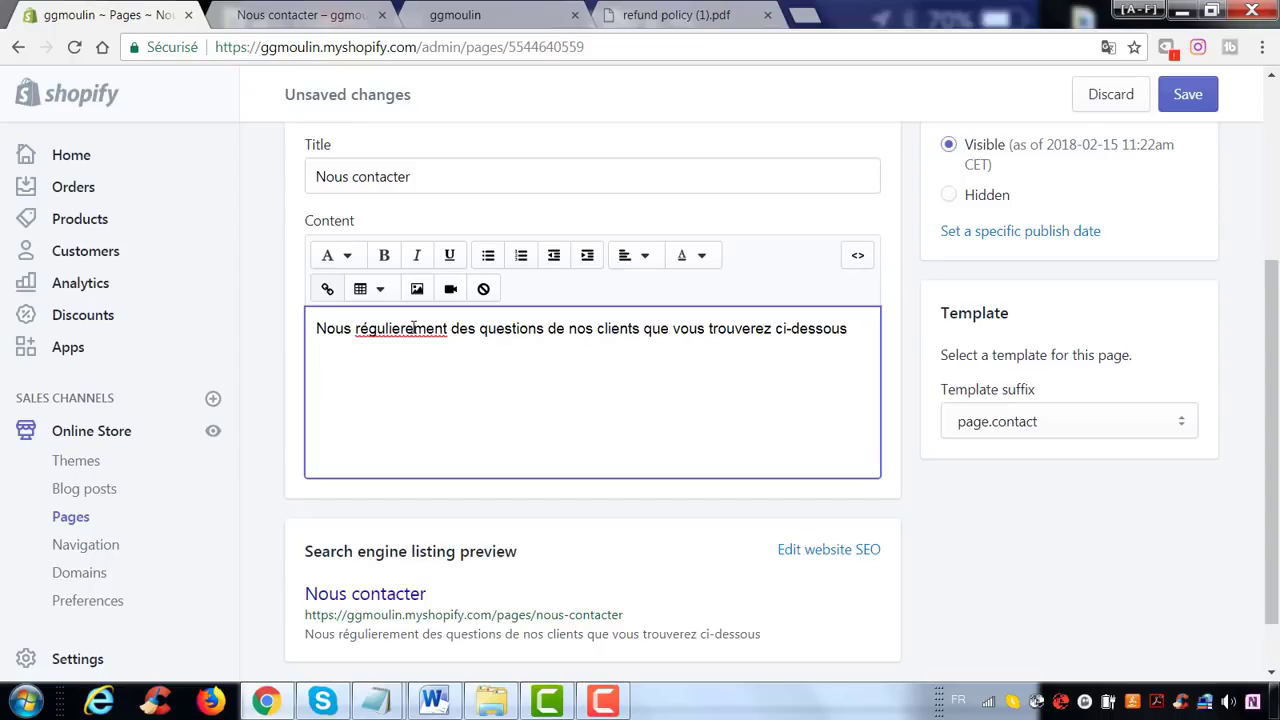
pyautogui.write(' :')
pyautogui.press('Return')
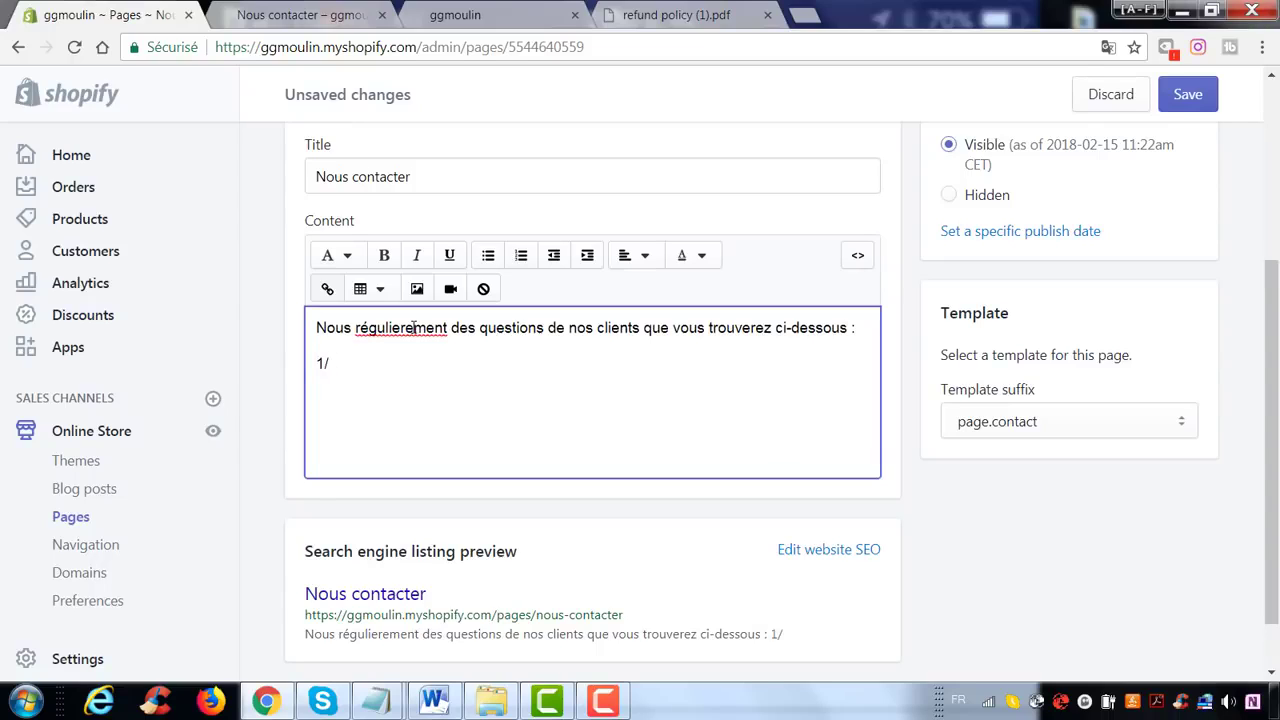
# - Add two question-and-answer pairs on separate lines: "1/ azerty", "Reponse : abcd", "2/ xyz" and "Reponse : azerty"
pyautogui.write('1/ azerty ')
pyautogui.write('Reponse')
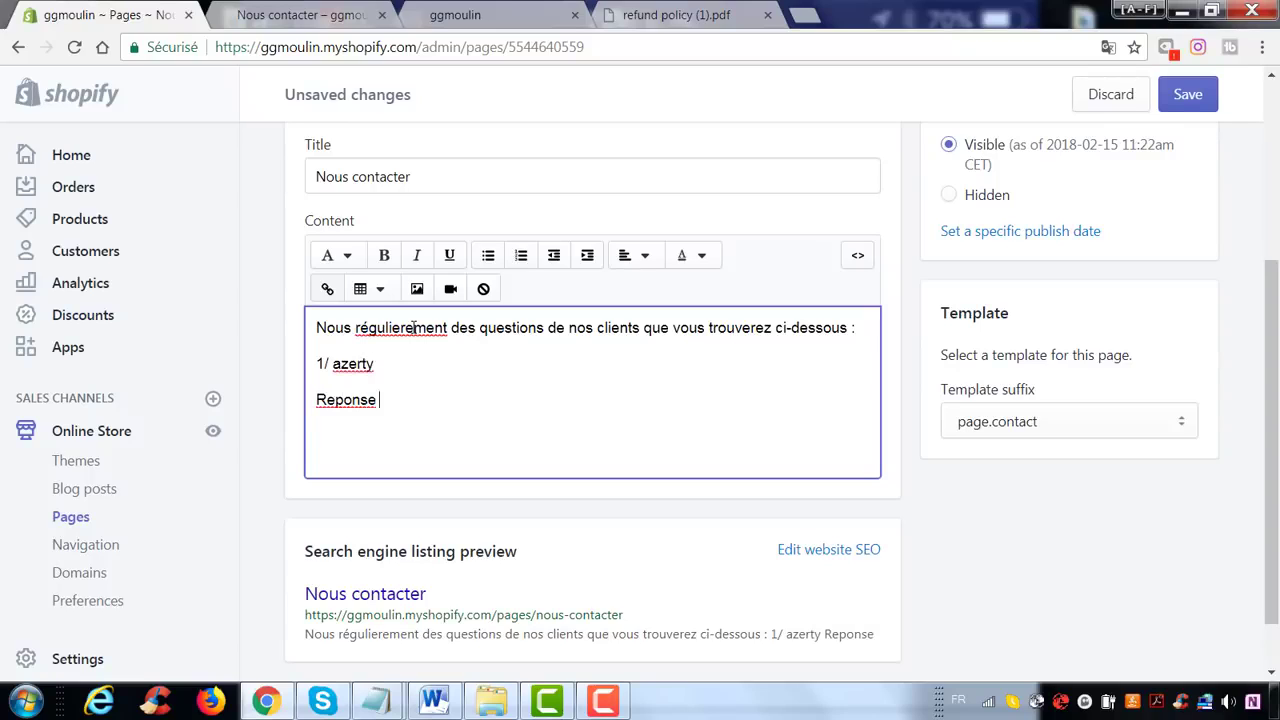
pyautogui.write(' : abcd')
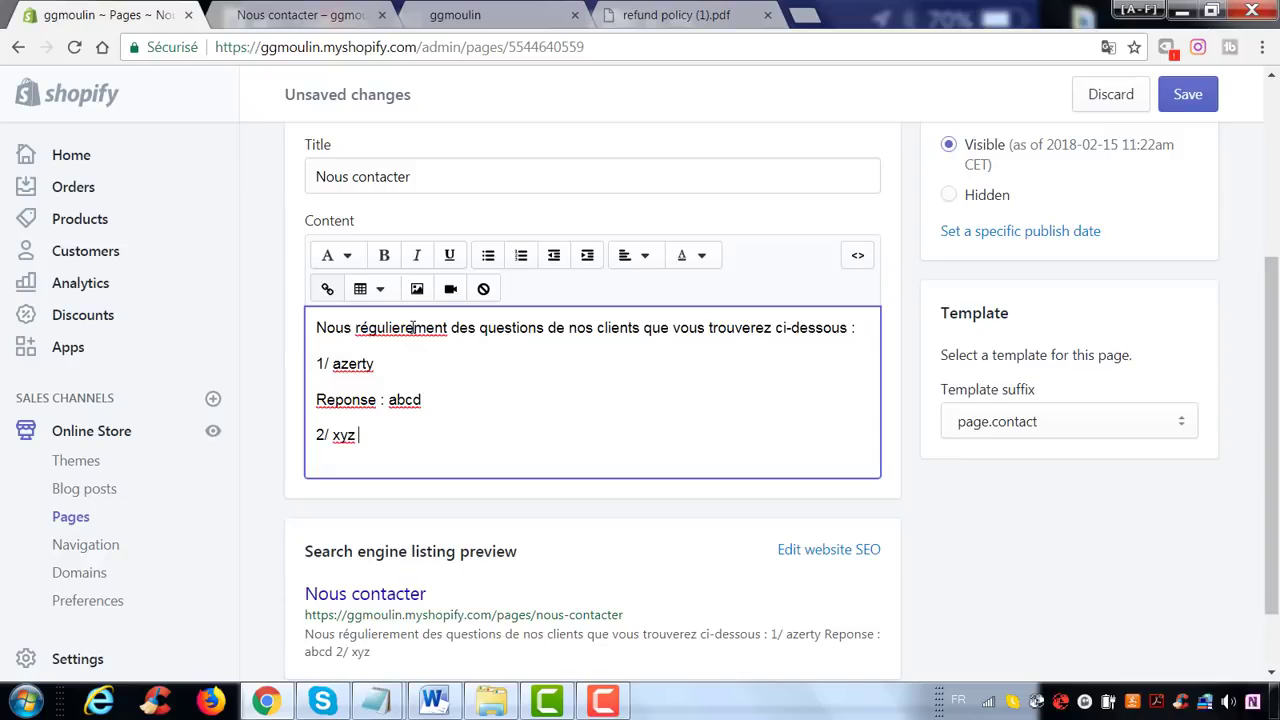
pyautogui.press('Return')
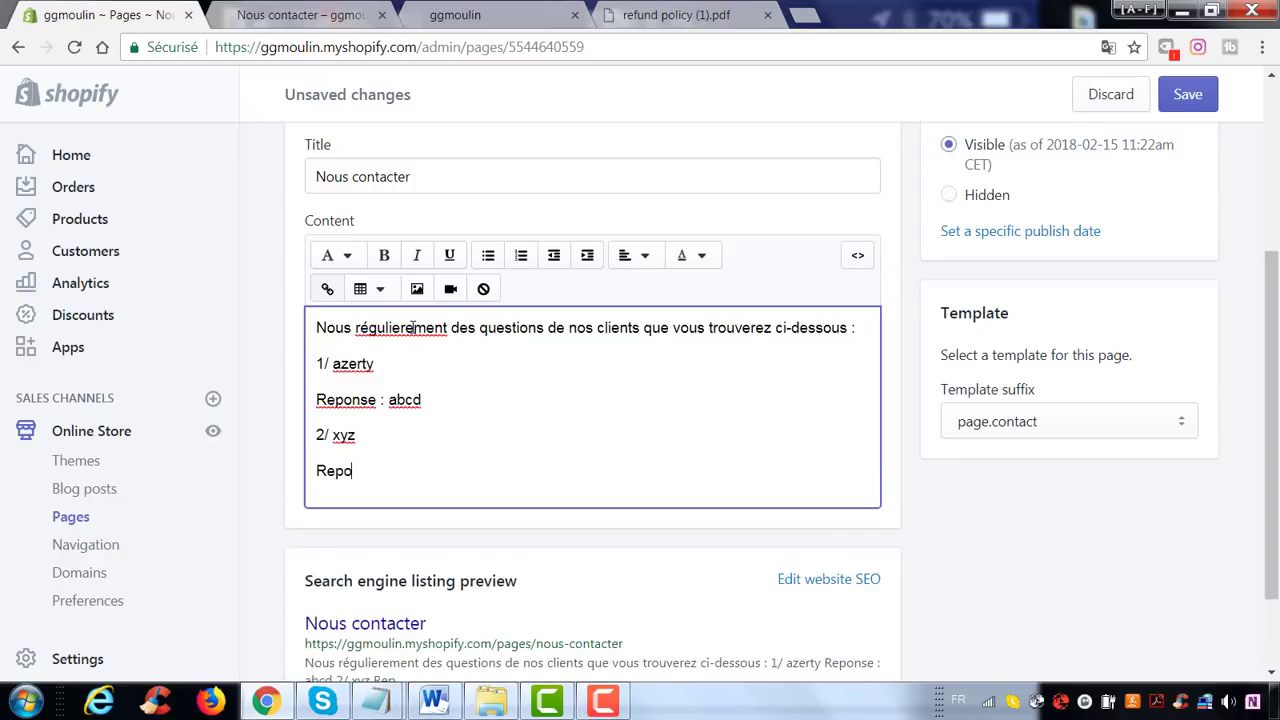
pyautogui.write('Reponse : azerty')
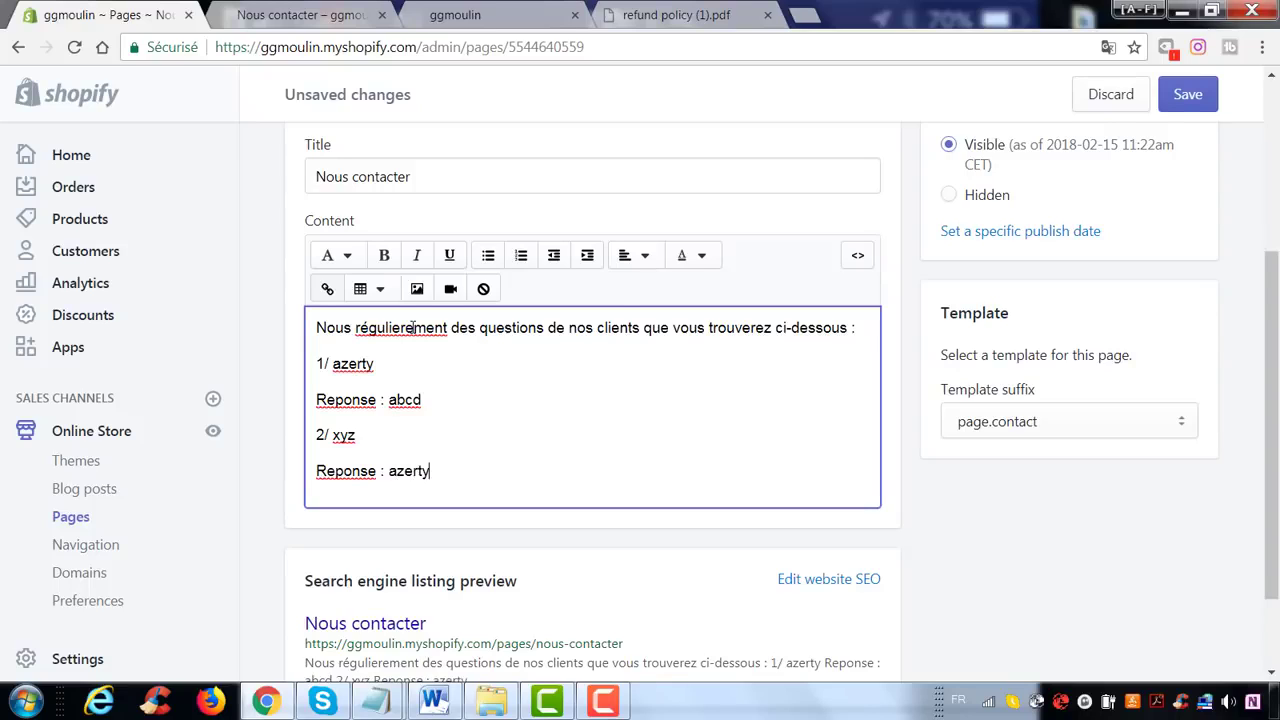
# - Correct the opening line's misspelled word to "régulièrement" and make all of the page content bold
pyautogui.click(414, 332)
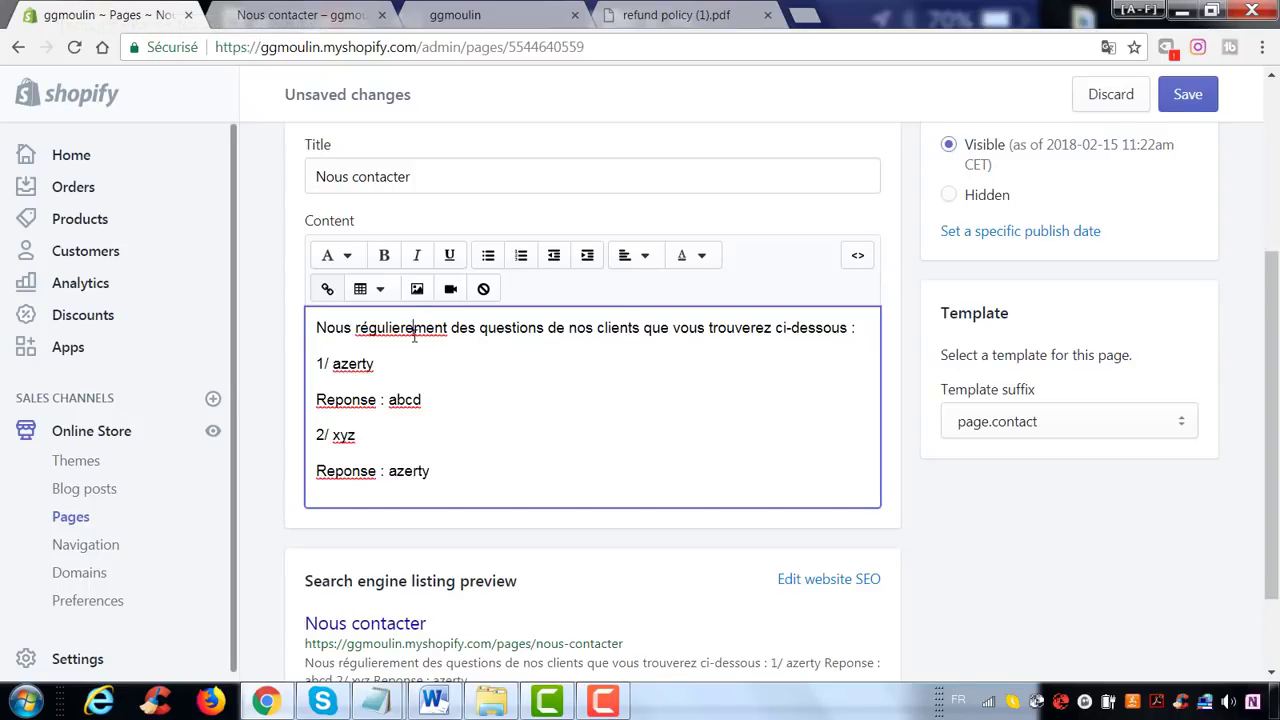
pyautogui.rightClick(414, 335)
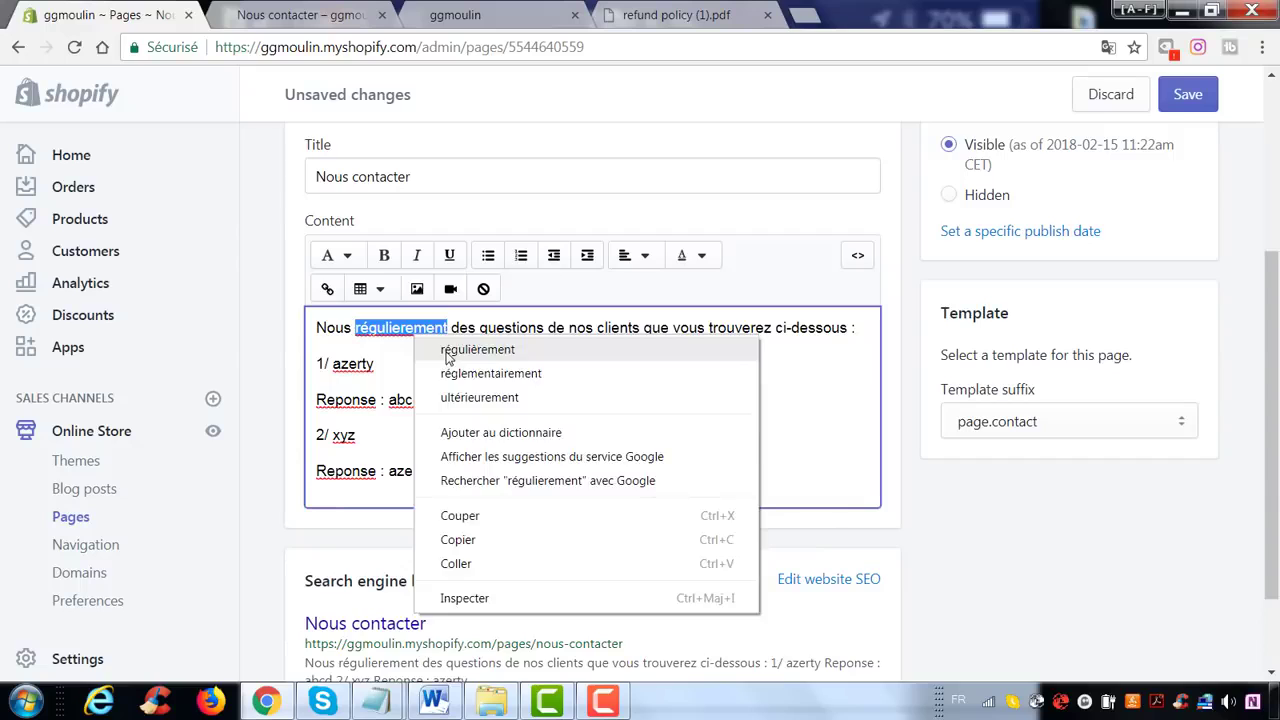
pyautogui.click(450, 351)
pyautogui.moveTo(452, 507); pyautogui.dragTo(277, 294)
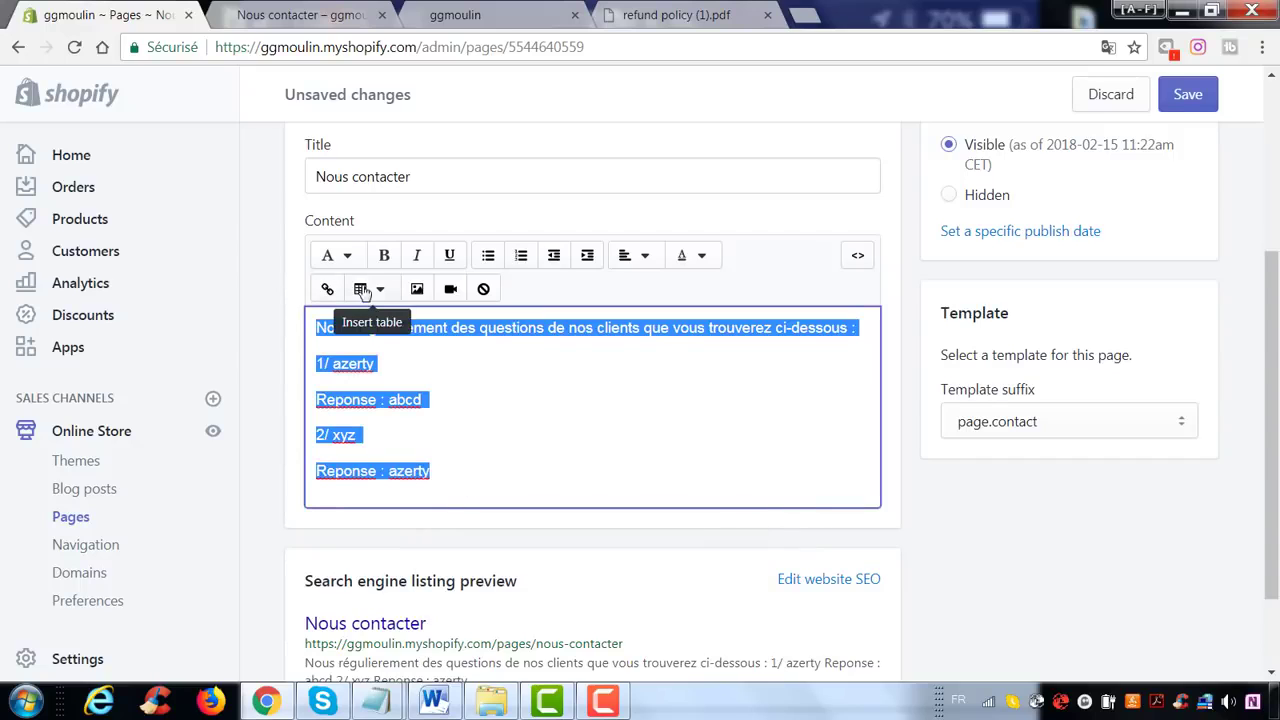
pyautogui.click(384, 255)
pyautogui.click(508, 412)
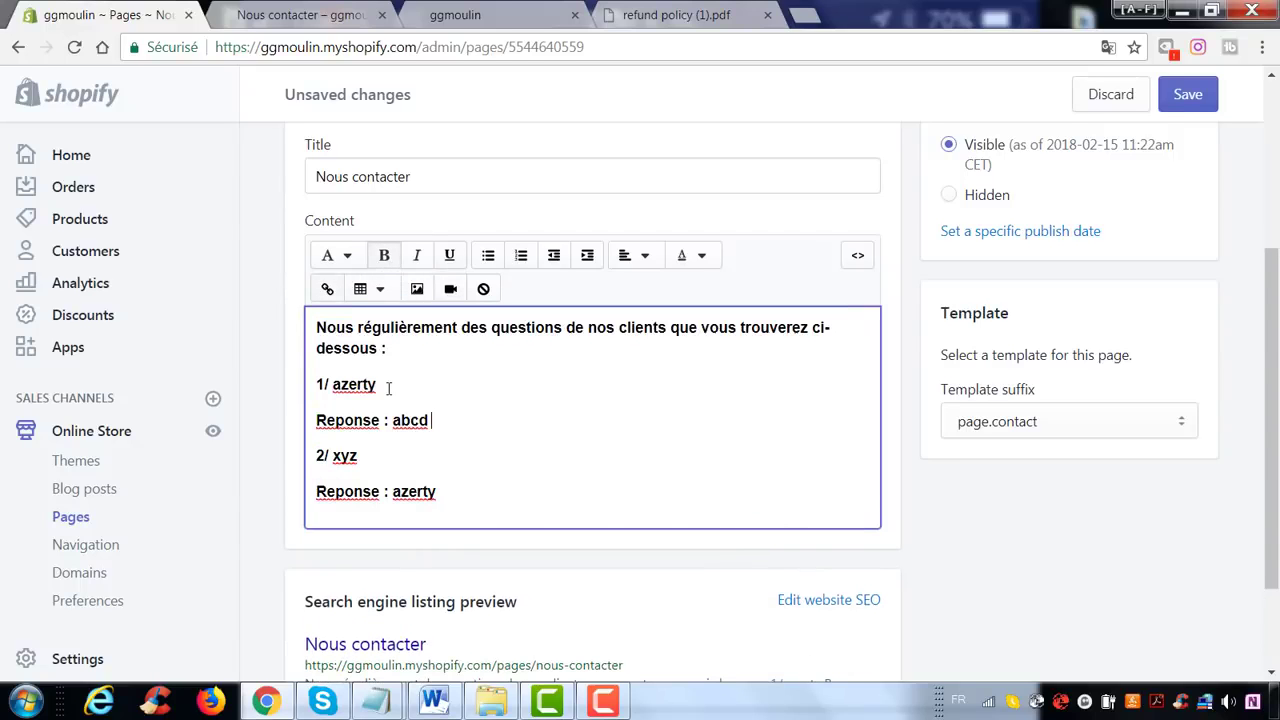
# - Colour the question lines "1/ azerty" and "2/ xyz" red and save the page
pyautogui.moveTo(376, 384); pyautogui.dragTo(316, 384)
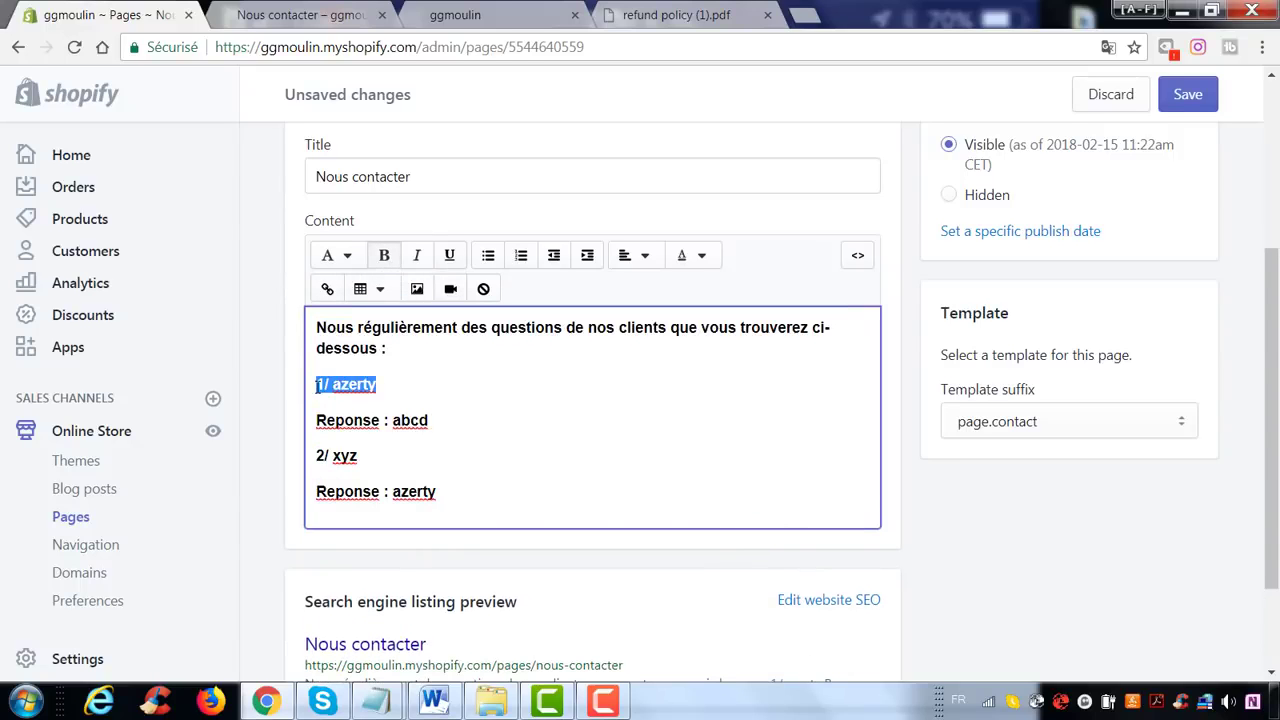
pyautogui.click(694, 256)
pyautogui.click(683, 377)
pyautogui.click(477, 423)
pyautogui.moveTo(413, 466); pyautogui.dragTo(296, 460)
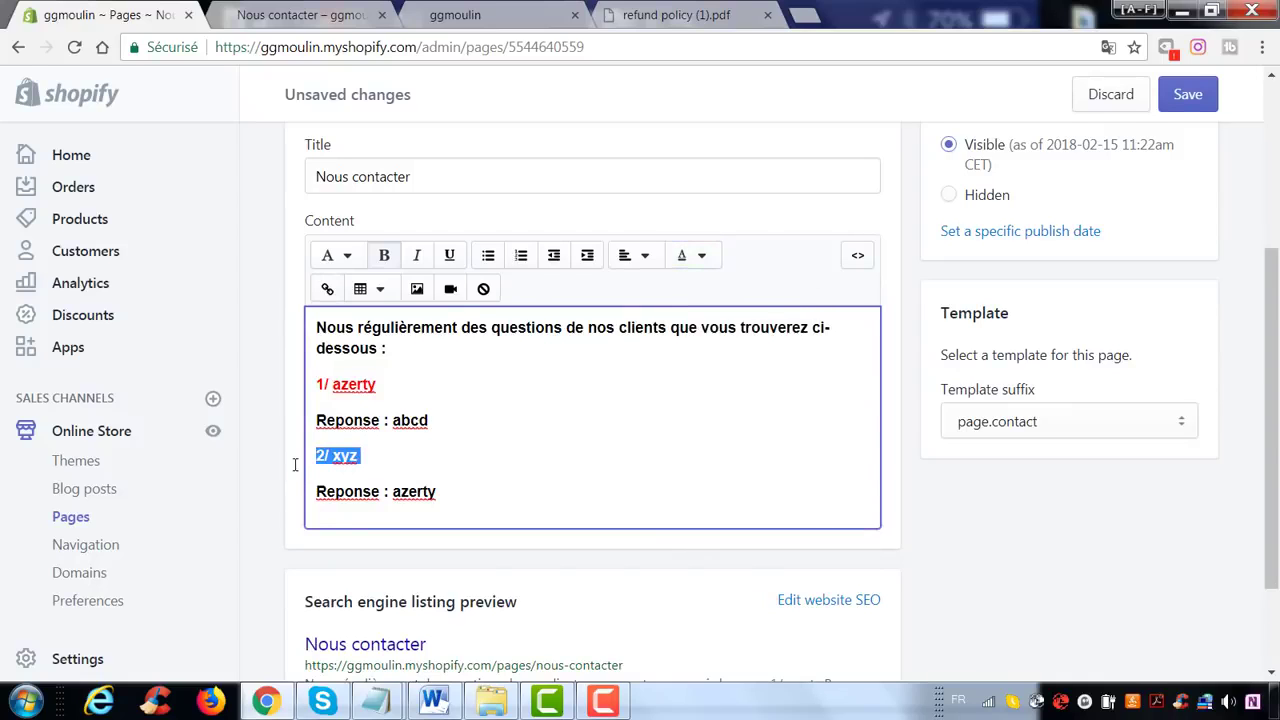
pyautogui.click(690, 257)
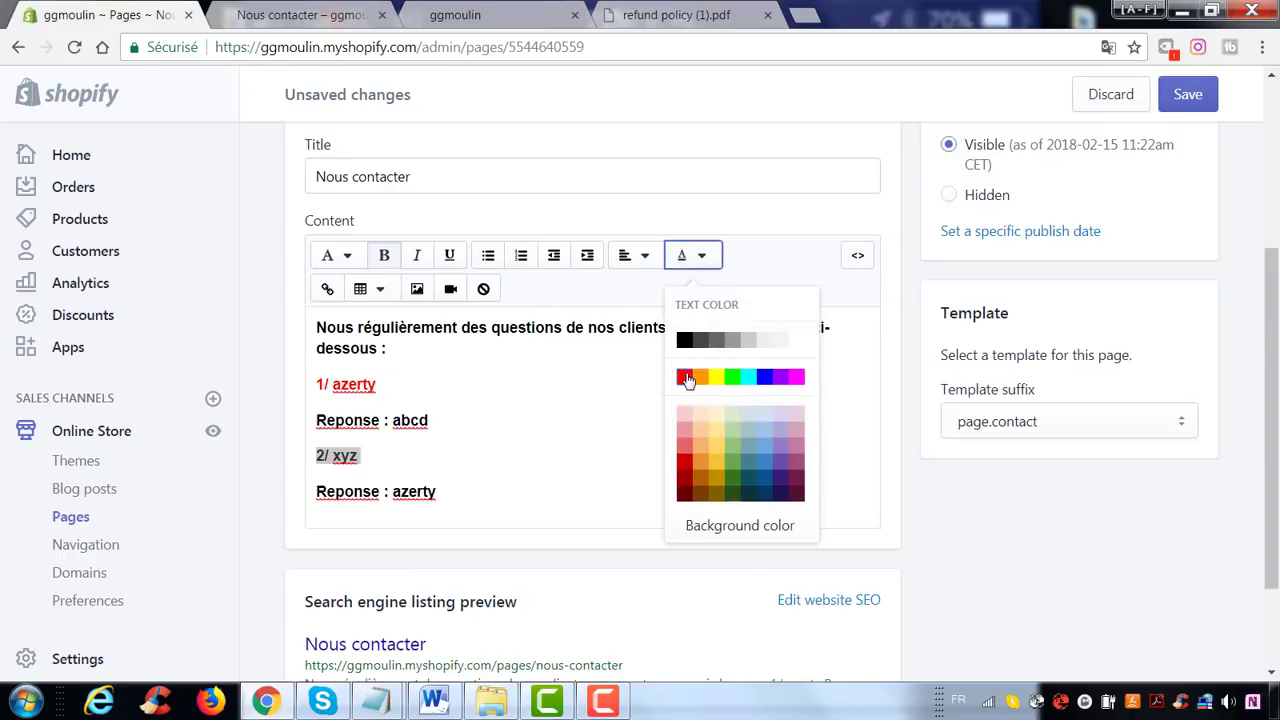
pyautogui.click(684, 376)
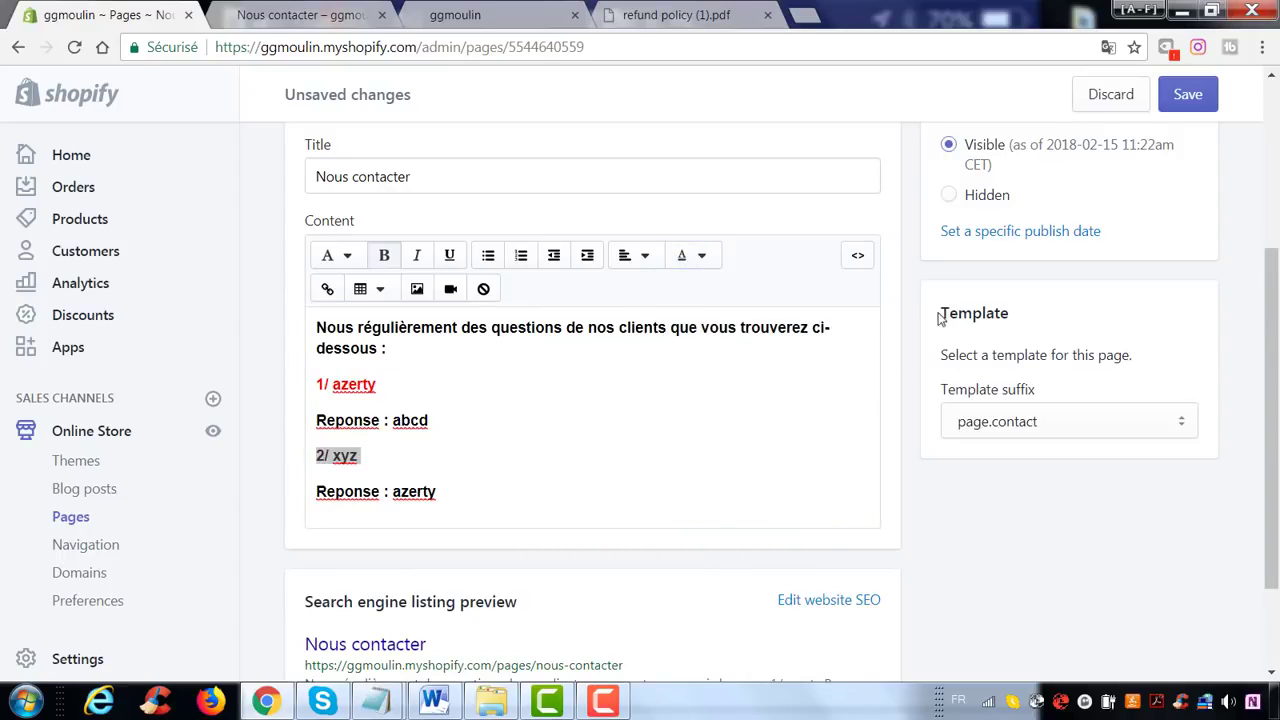
pyautogui.click(1165, 108)
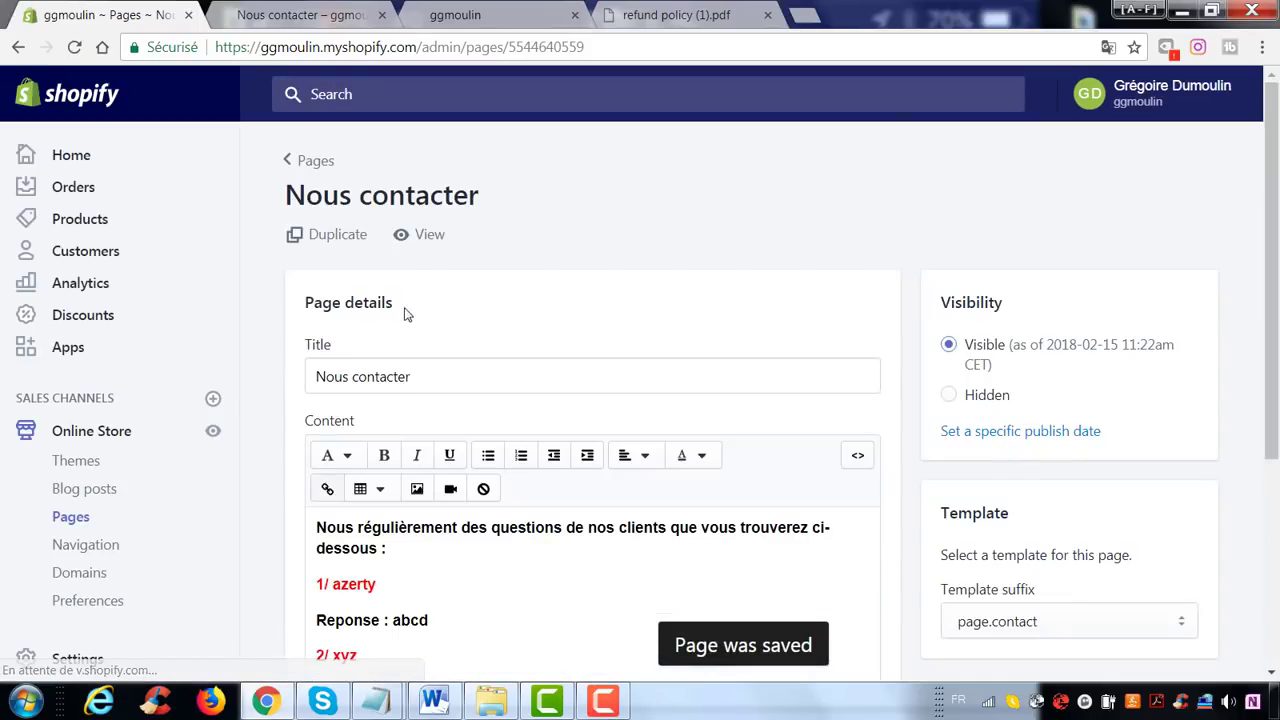
# - View the saved page on the online store and examine its title, question-and-answer text and contact form
pyautogui.click(425, 236)
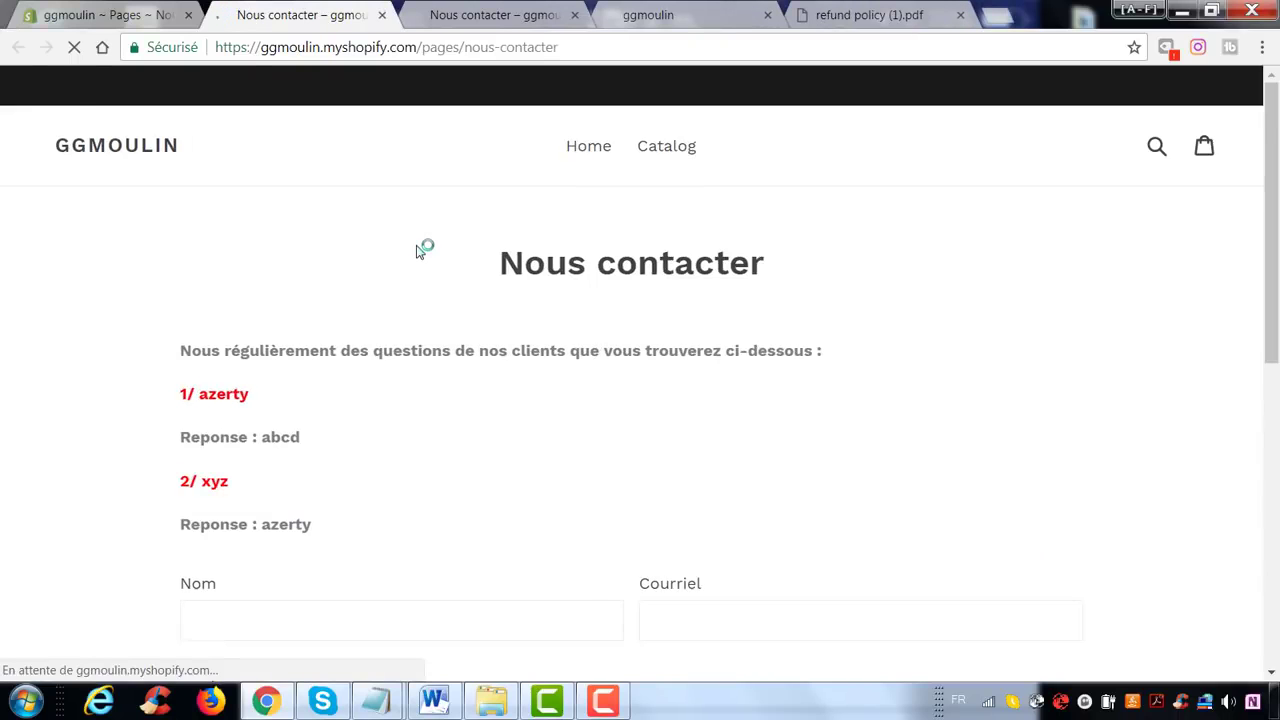
pyautogui.moveTo(460, 283); pyautogui.dragTo(776, 277)
pyautogui.click(792, 277)
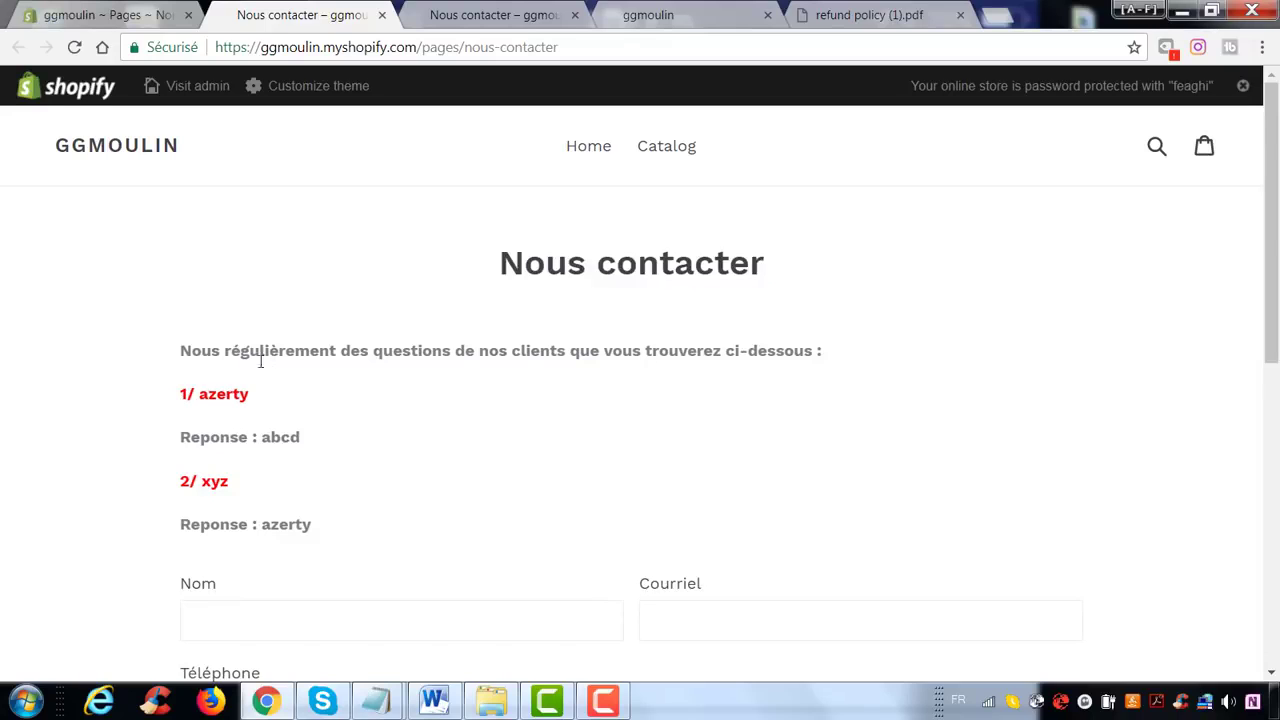
pyautogui.moveTo(211, 352); pyautogui.dragTo(798, 350)
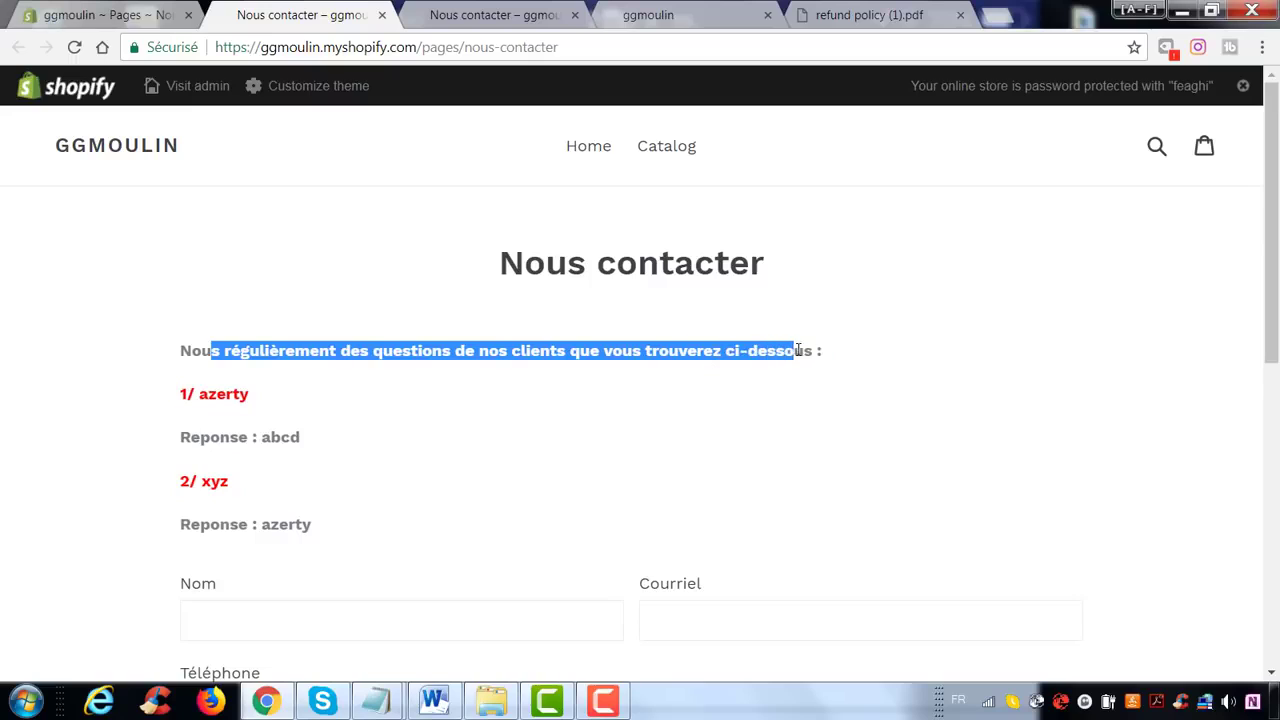
pyautogui.click(609, 374)
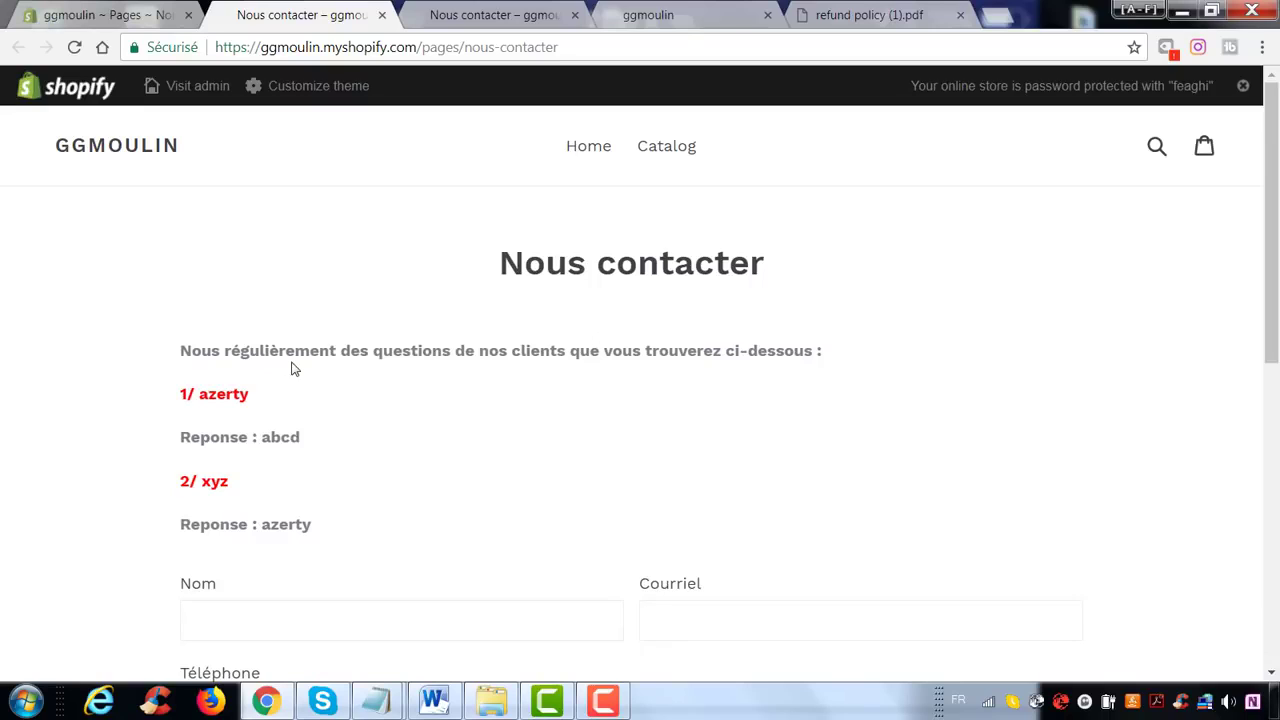
pyautogui.moveTo(826, 352); pyautogui.dragTo(157, 357)
pyautogui.click(185, 353)
pyautogui.scroll(-1, 192, 358)
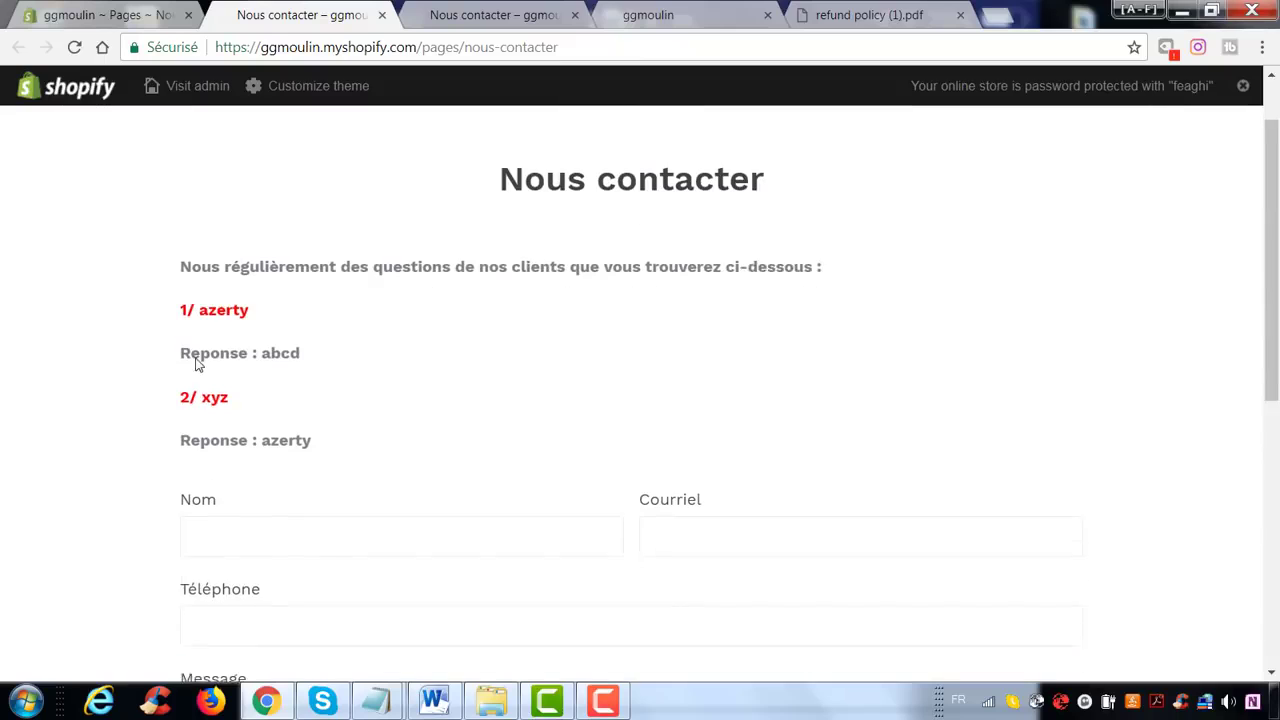
# - Review both question-and-answer pairs and the contact form fields down to the send button on the published contact page
pyautogui.moveTo(182, 294); pyautogui.dragTo(273, 311)
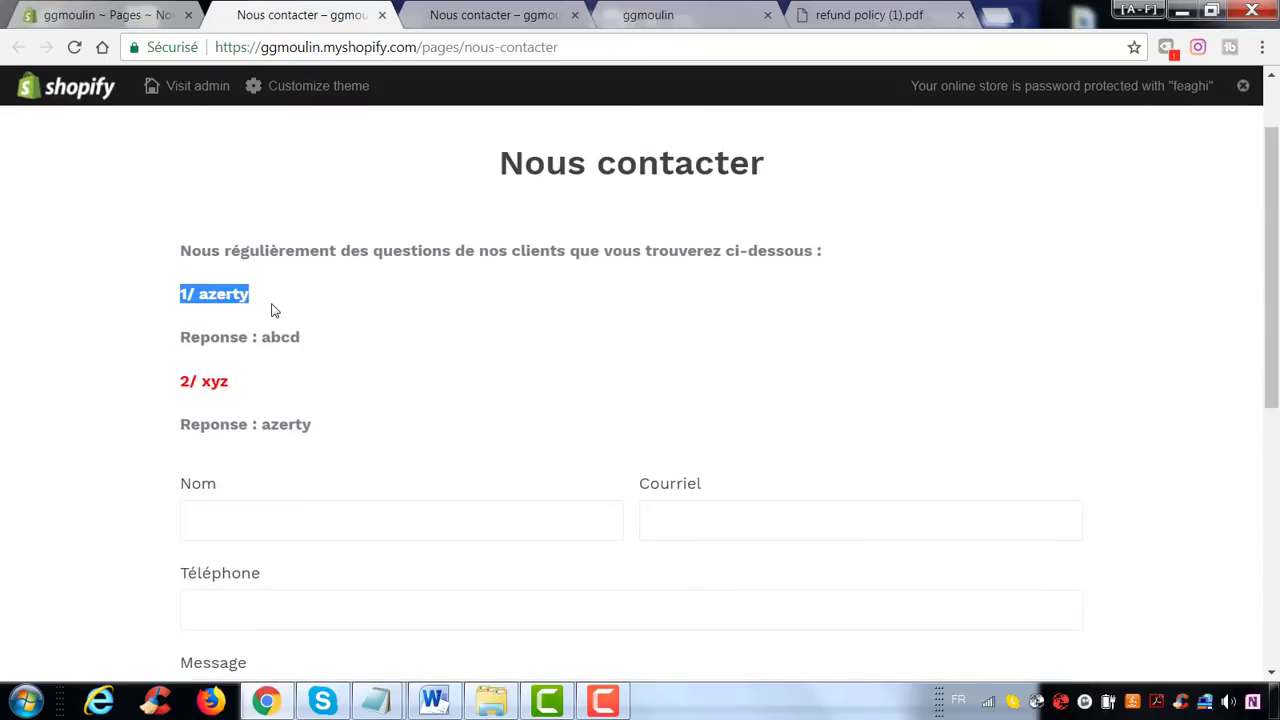
pyautogui.moveTo(213, 338); pyautogui.dragTo(354, 357)
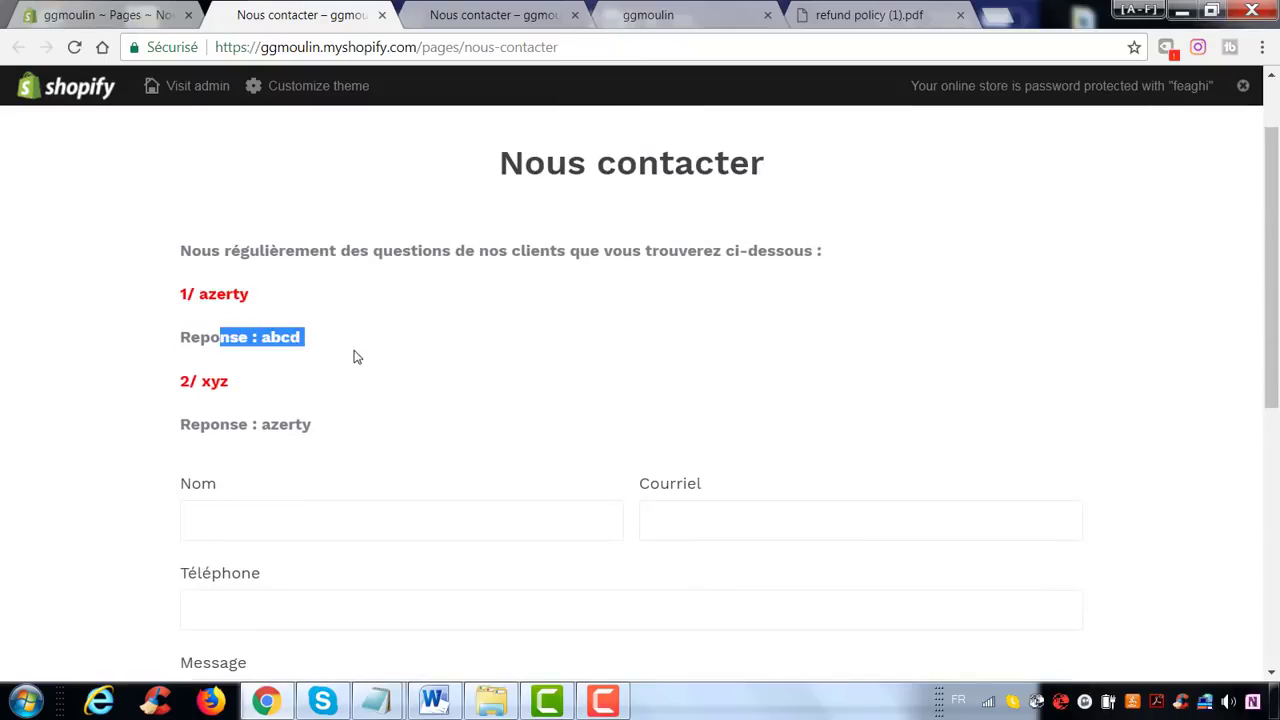
pyautogui.moveTo(242, 378); pyautogui.dragTo(209, 391)
pyautogui.click(437, 424)
pyautogui.tripleClick(437, 424)
pyautogui.scroll(-3, 437, 420)
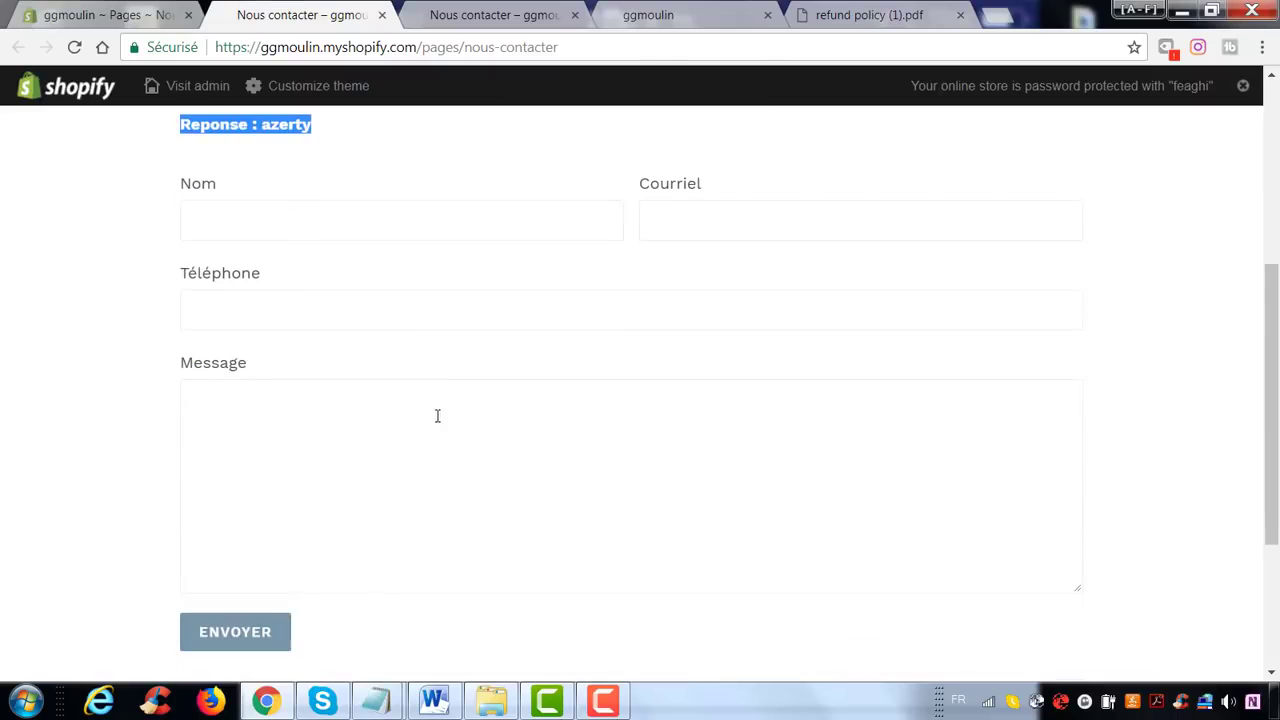
pyautogui.scroll(3, 392, 228)
pyautogui.click(374, 389)
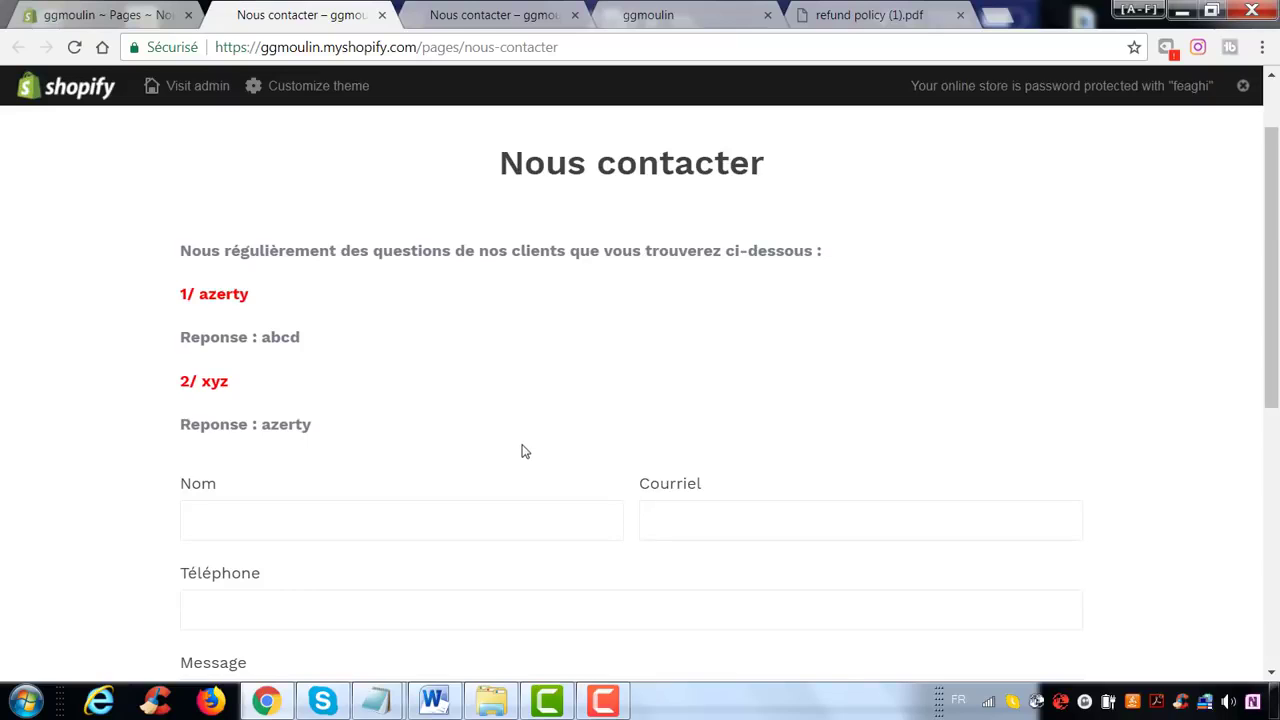
pyautogui.scroll(-2, 522, 451)
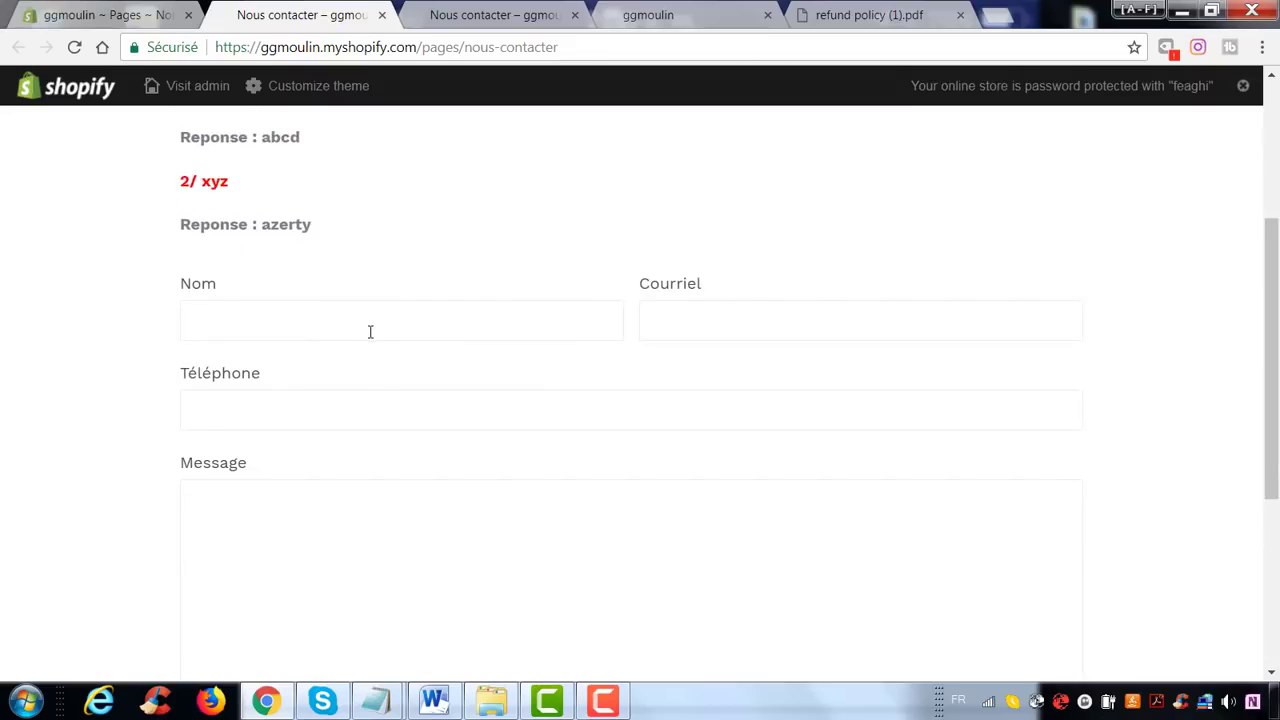
pyautogui.scroll(-3, 497, 505)
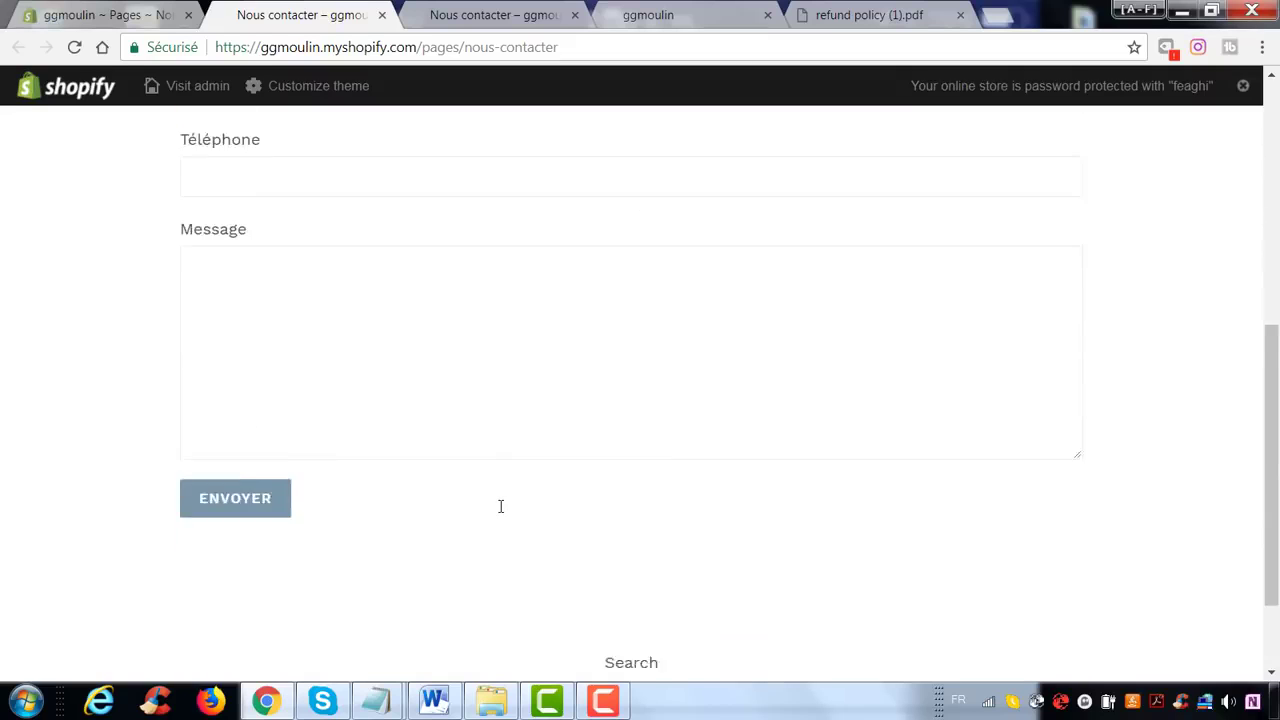
pyautogui.scroll(3, 430, 500)
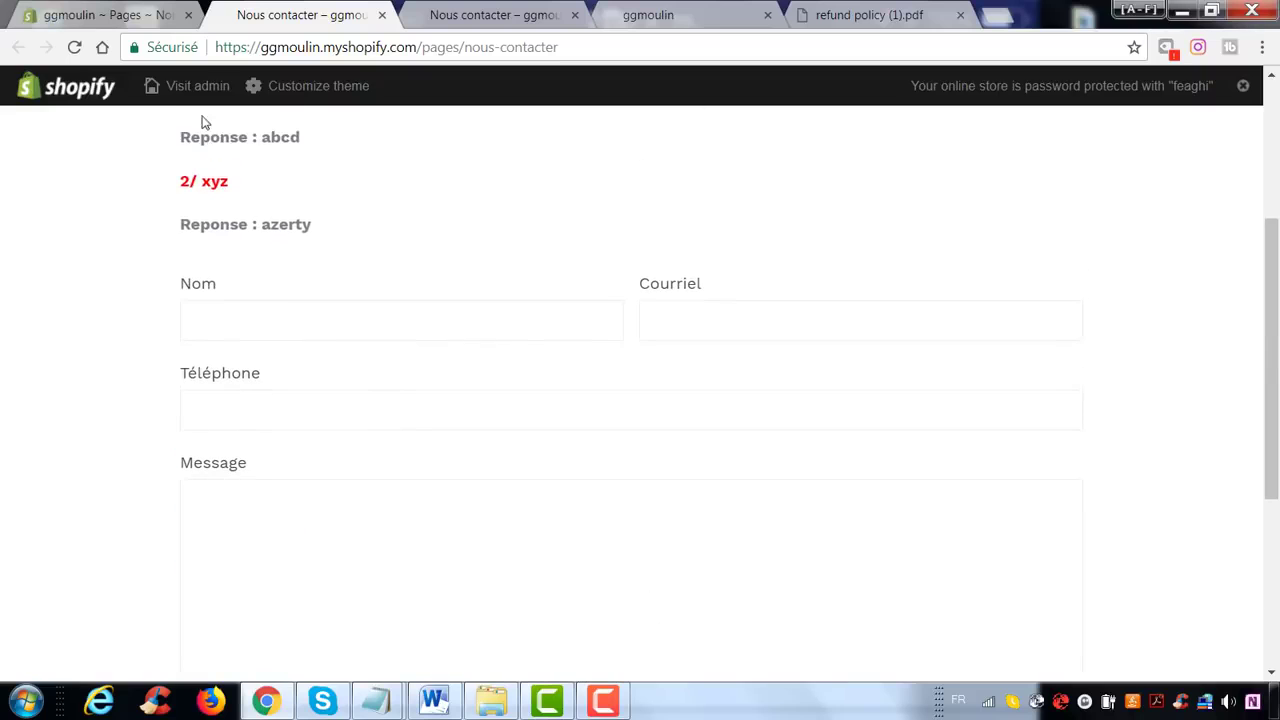
# - Return to the store admin's list of pages and start adding a new page
pyautogui.click(113, 10)
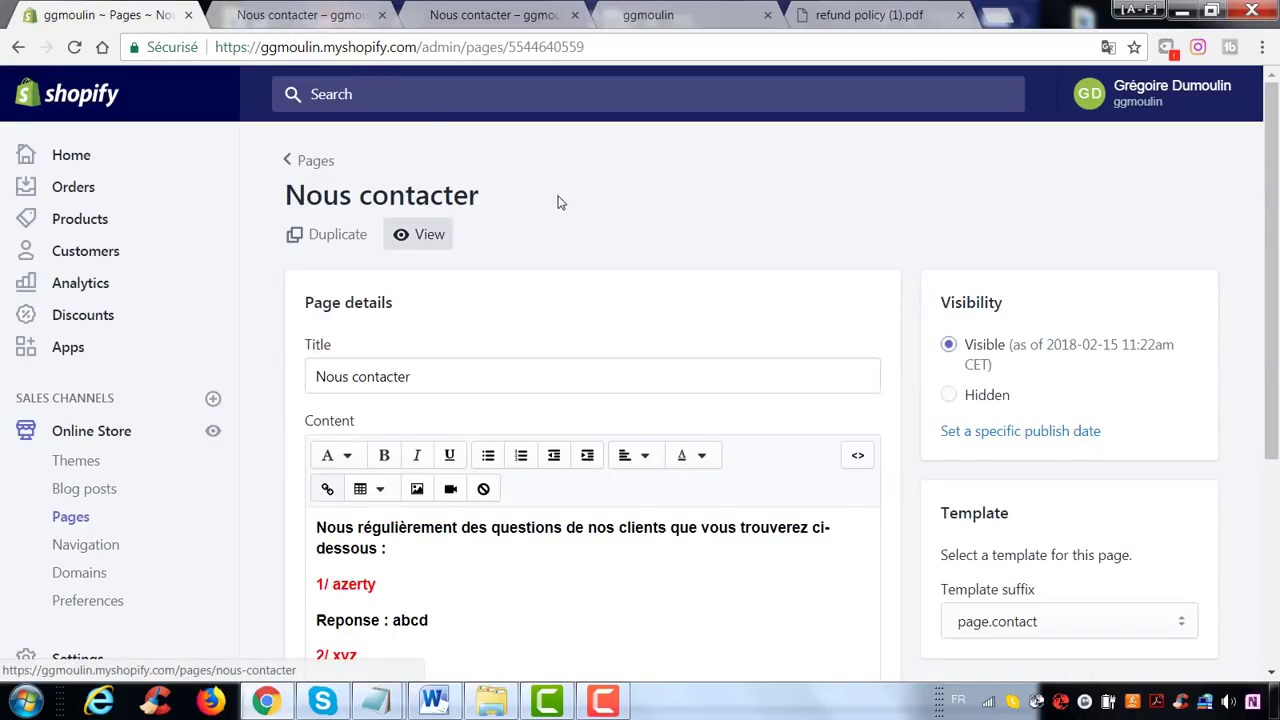
pyautogui.scroll(1, 514, 328)
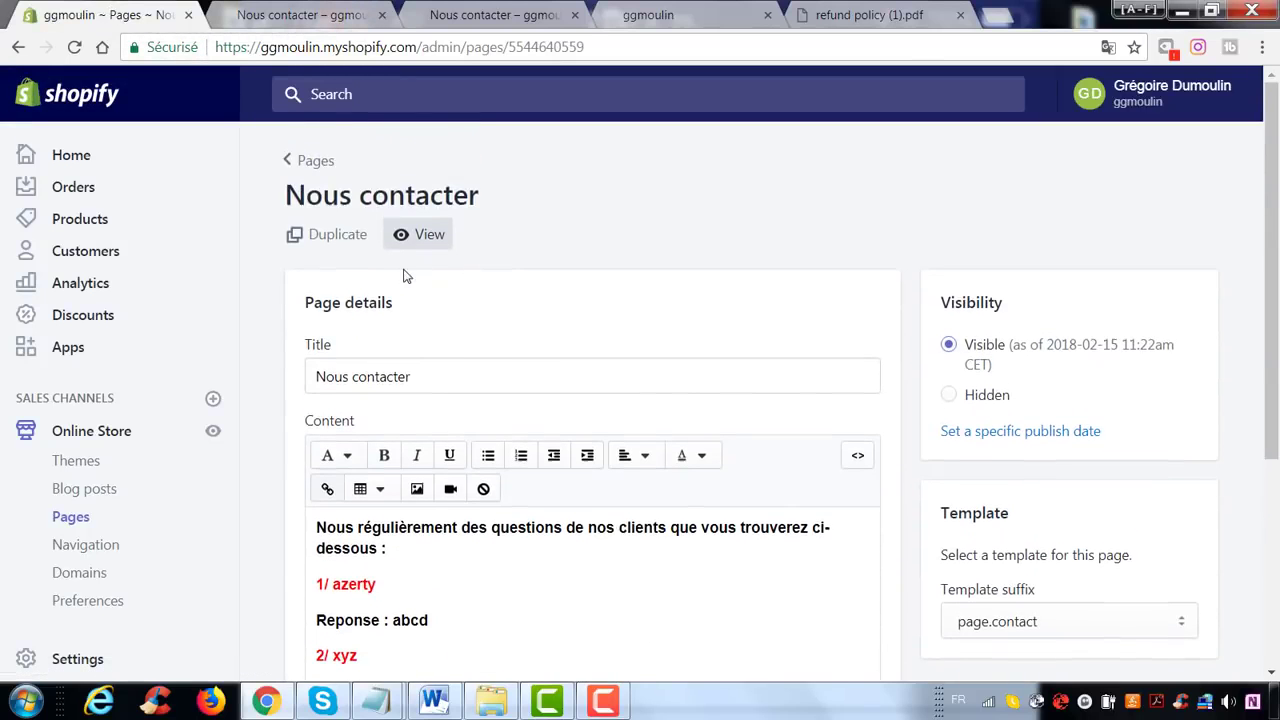
pyautogui.click(300, 170)
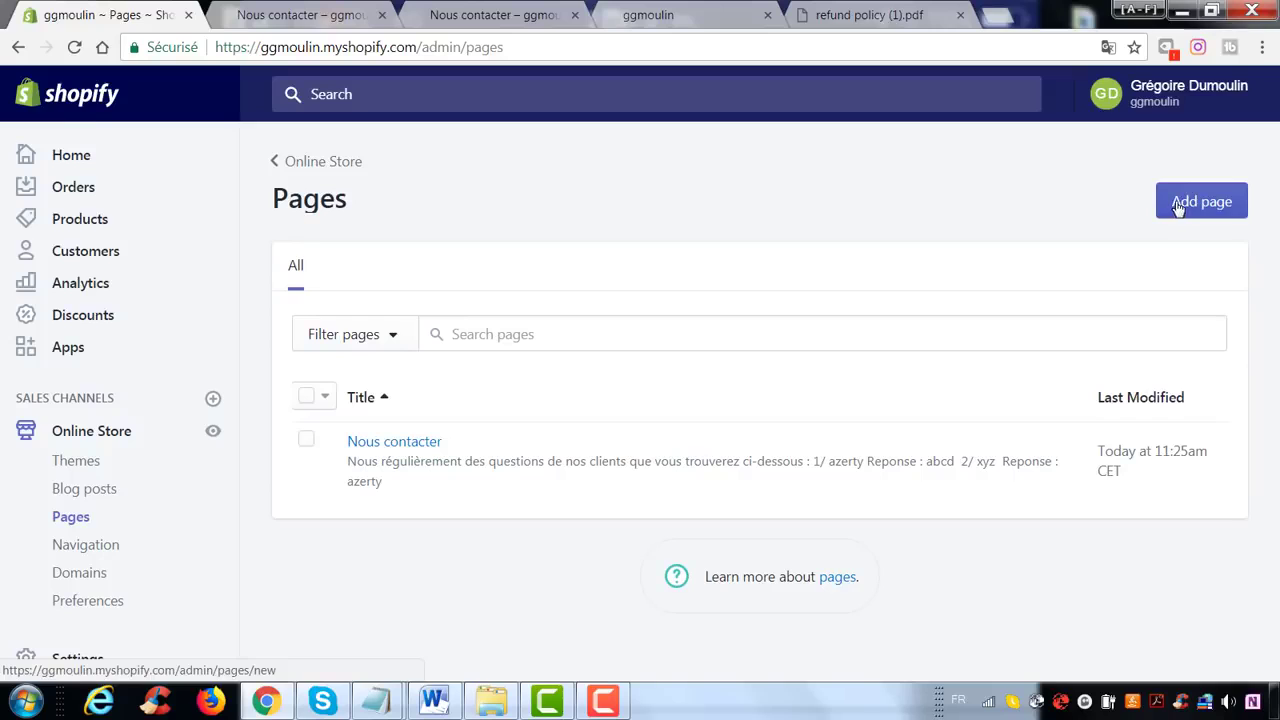
pyautogui.click(1177, 205)
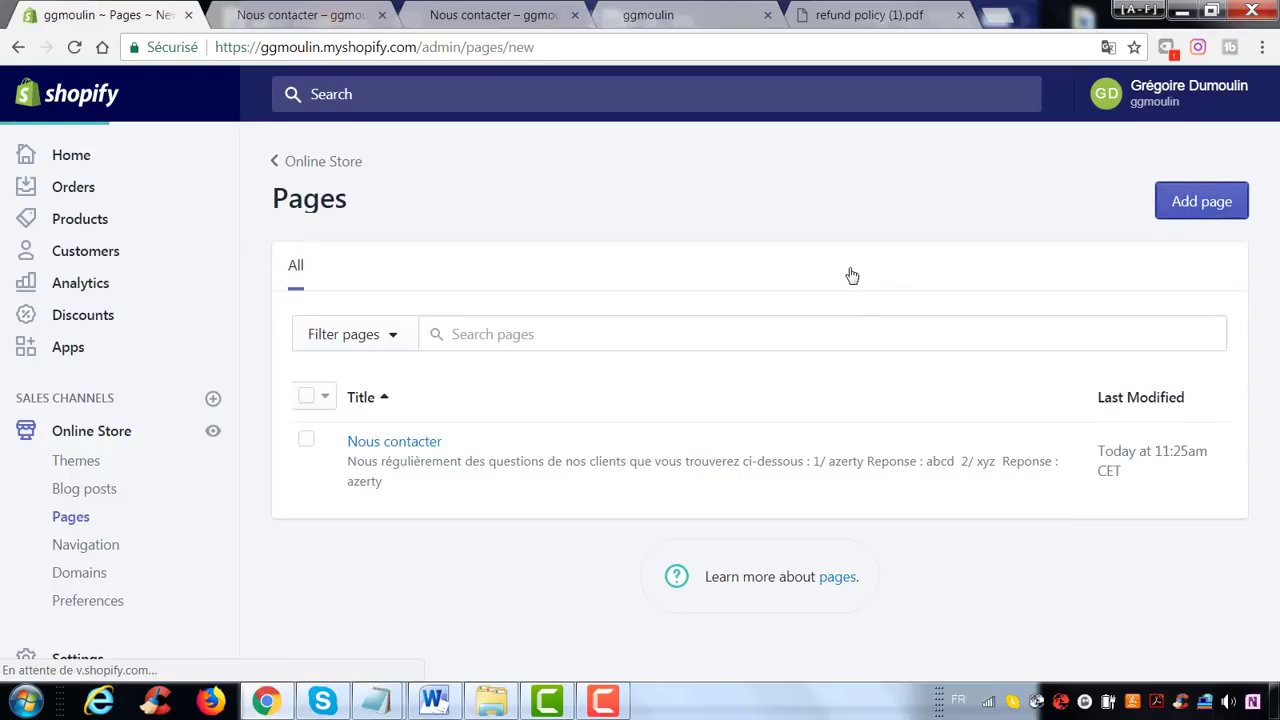
# - Title the new page "Meilleurs ventes" and save it with empty content
pyautogui.click(712, 357)
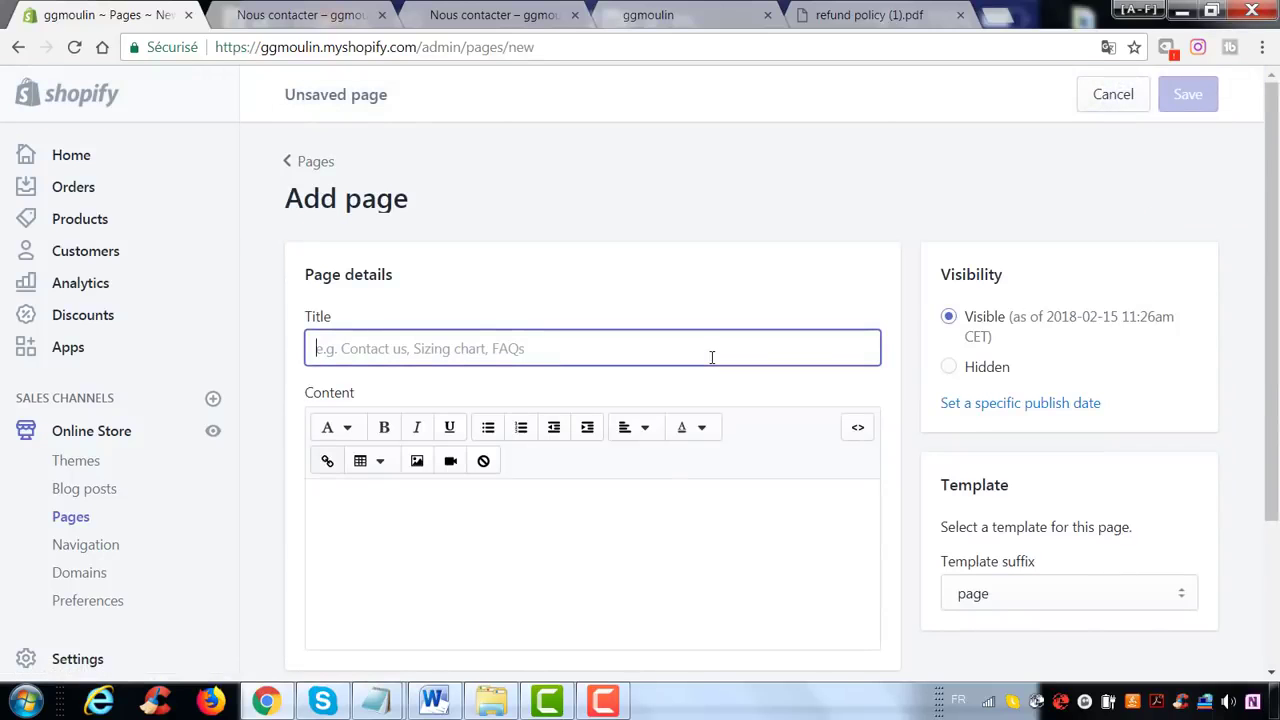
pyautogui.write('Meilleurs ven')
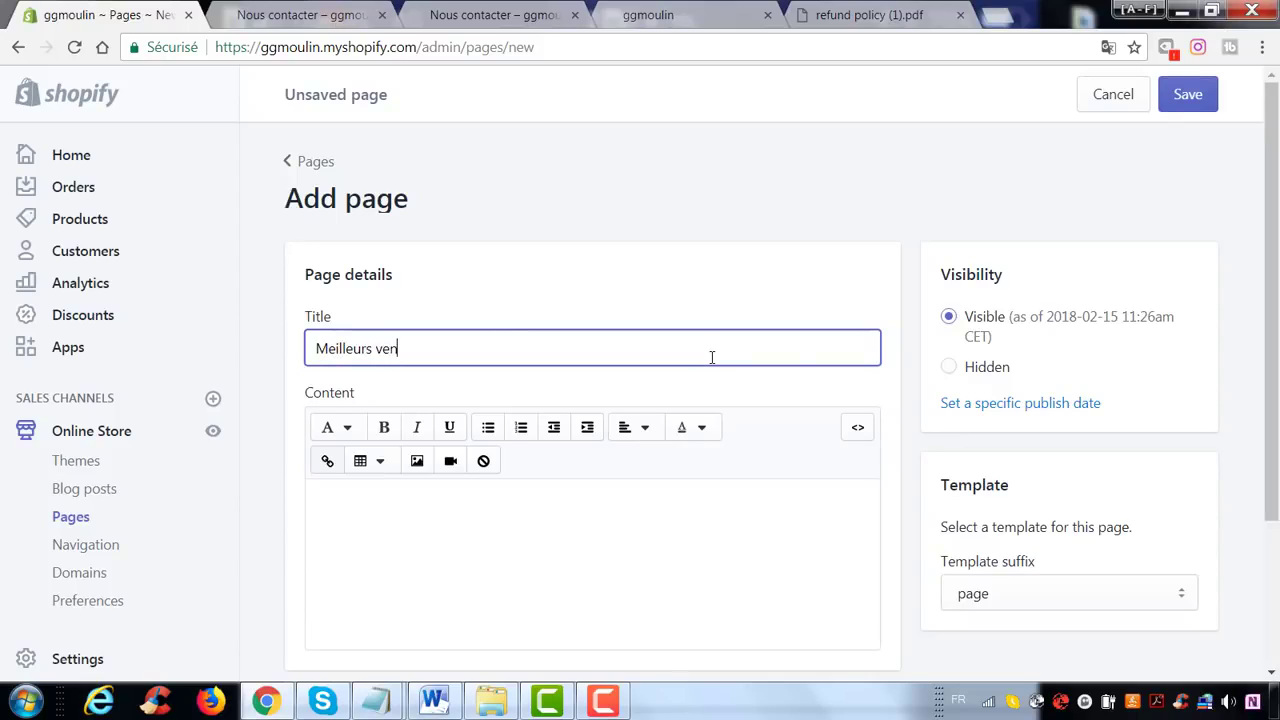
pyautogui.write('tes')
pyautogui.scroll(-1, 675, 424)
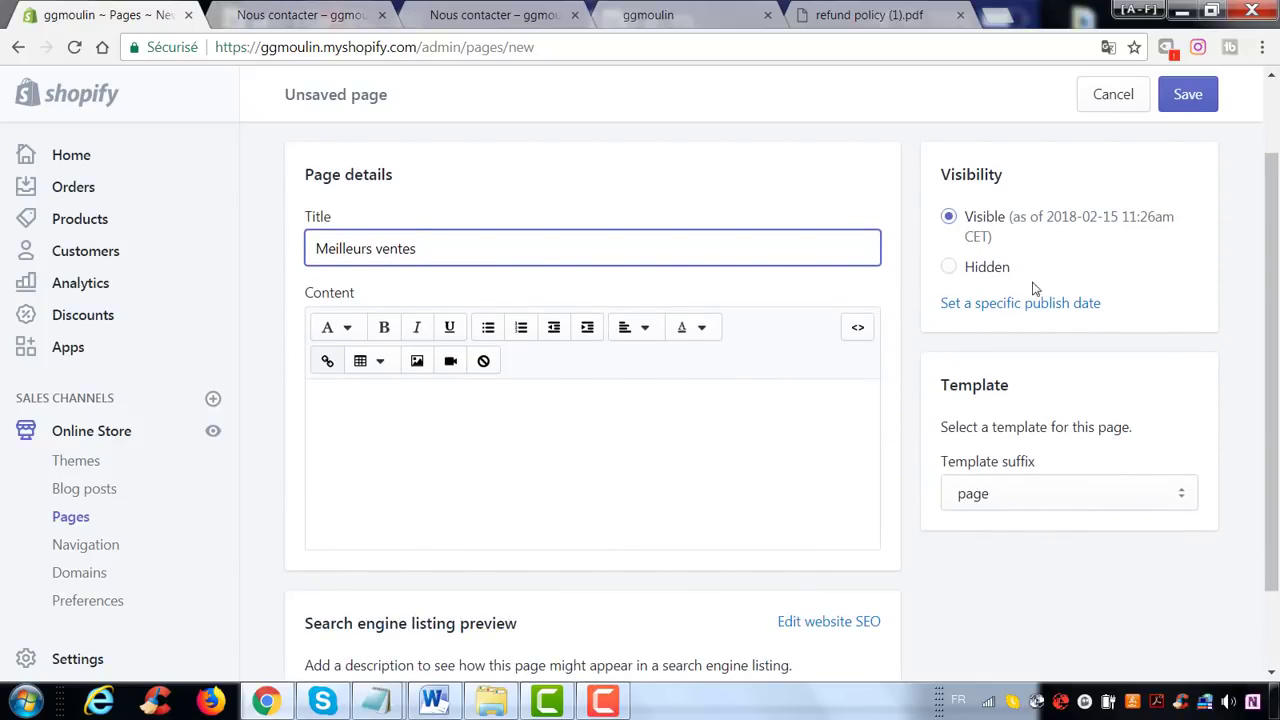
pyautogui.click(912, 255)
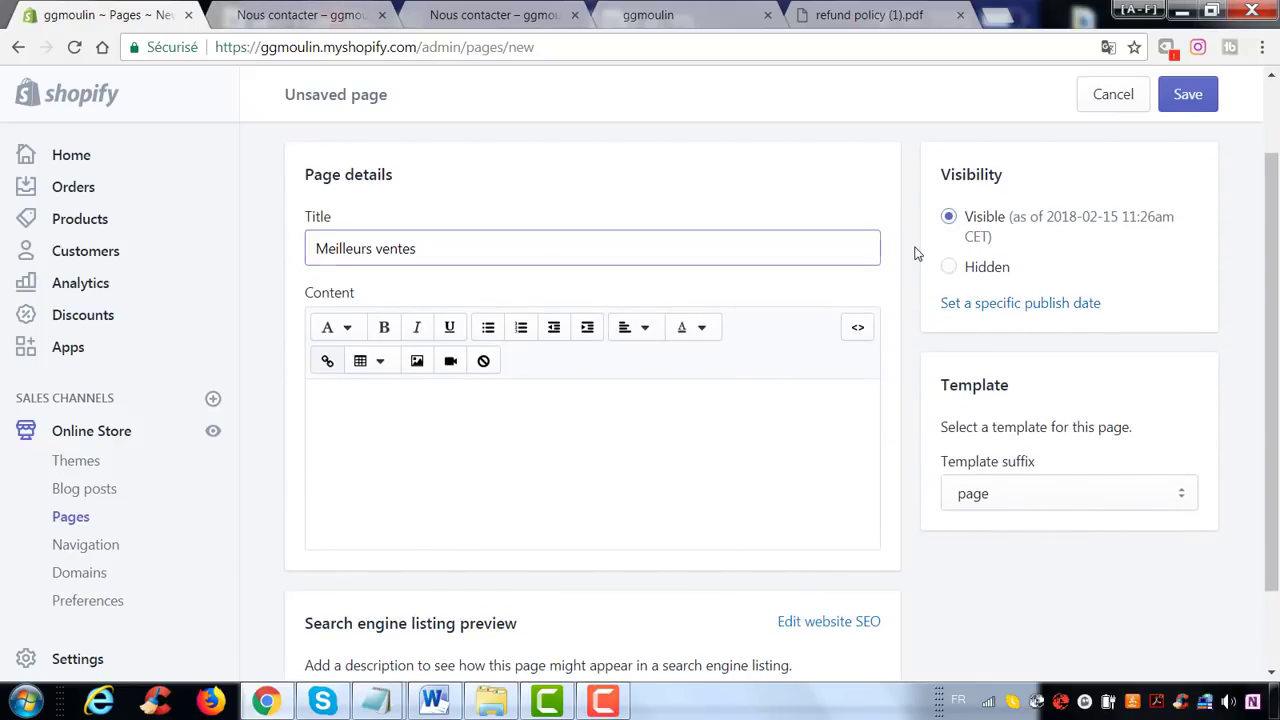
pyautogui.click(1185, 93)
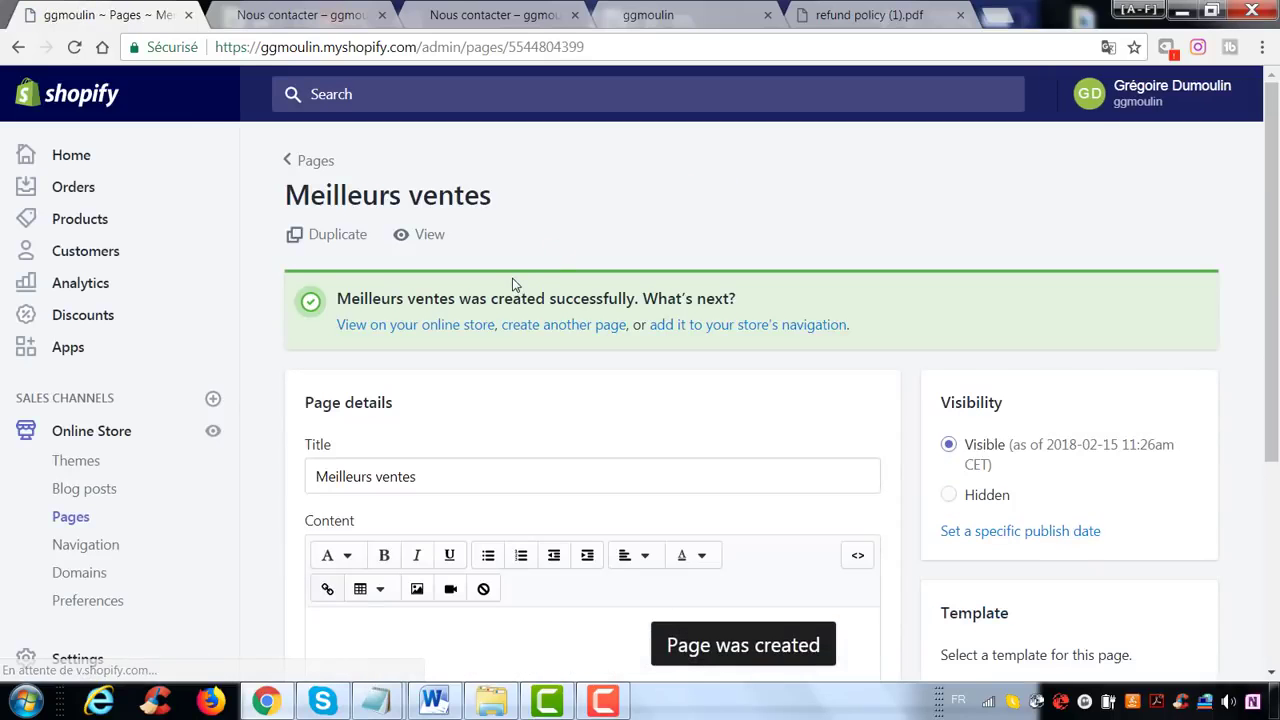
# - Look over the saved "Meilleurs ventes" page and go back to the list of pages
pyautogui.scroll(-1, 512, 280)
pyautogui.scroll(-1, 512, 283)
pyautogui.scroll(3, 525, 320)
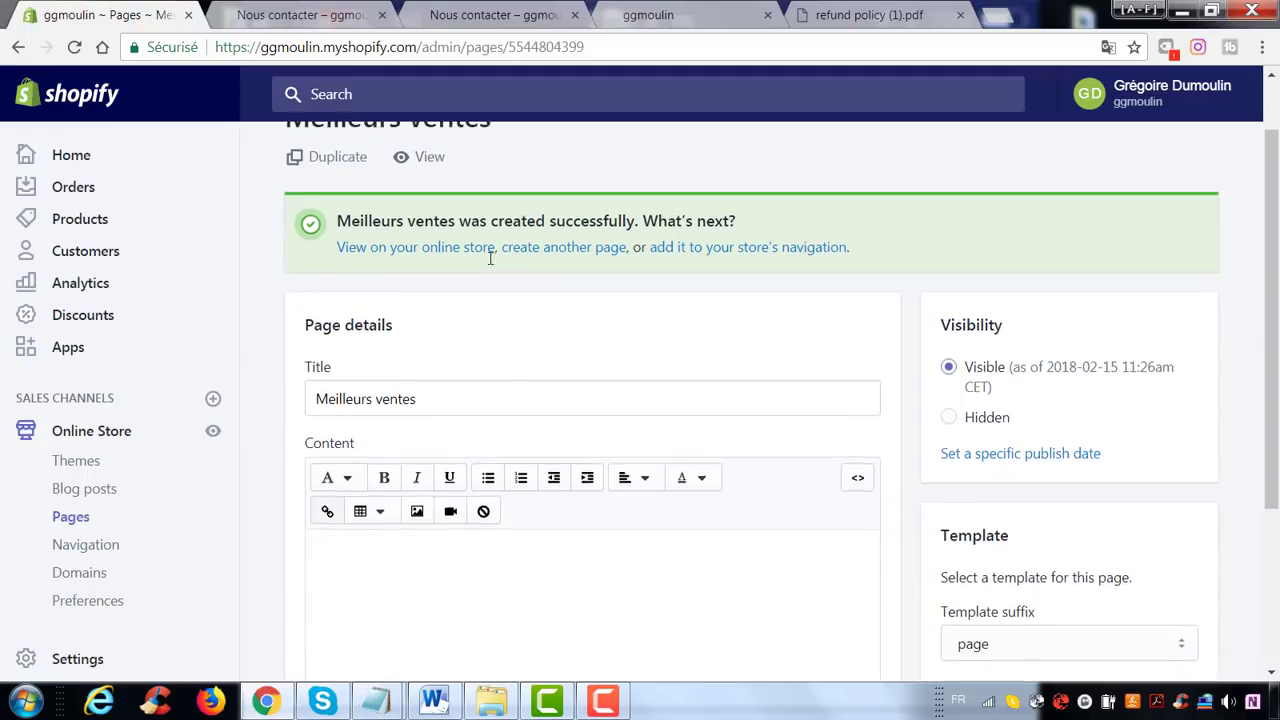
pyautogui.click(306, 163)
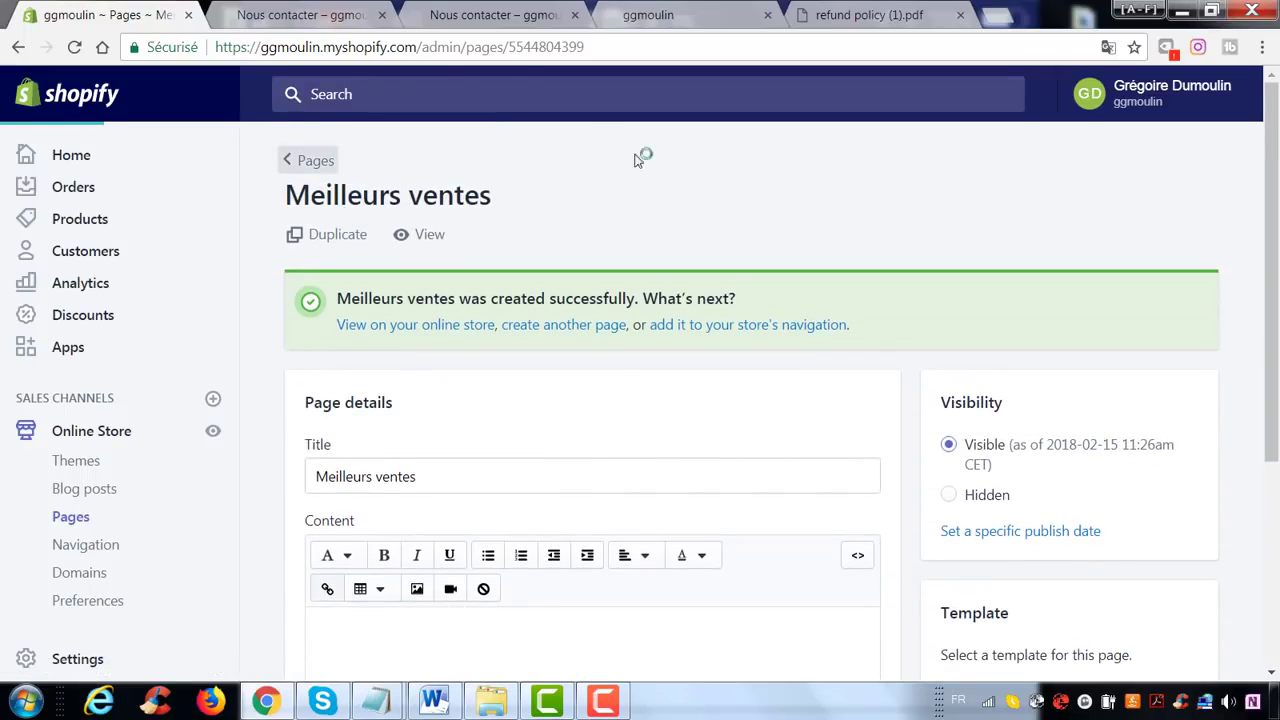
# - Close the two Nous contacter preview tabs, and create and save a new page titled FAQ with empty content
pyautogui.click(381, 16)
pyautogui.click(381, 16)
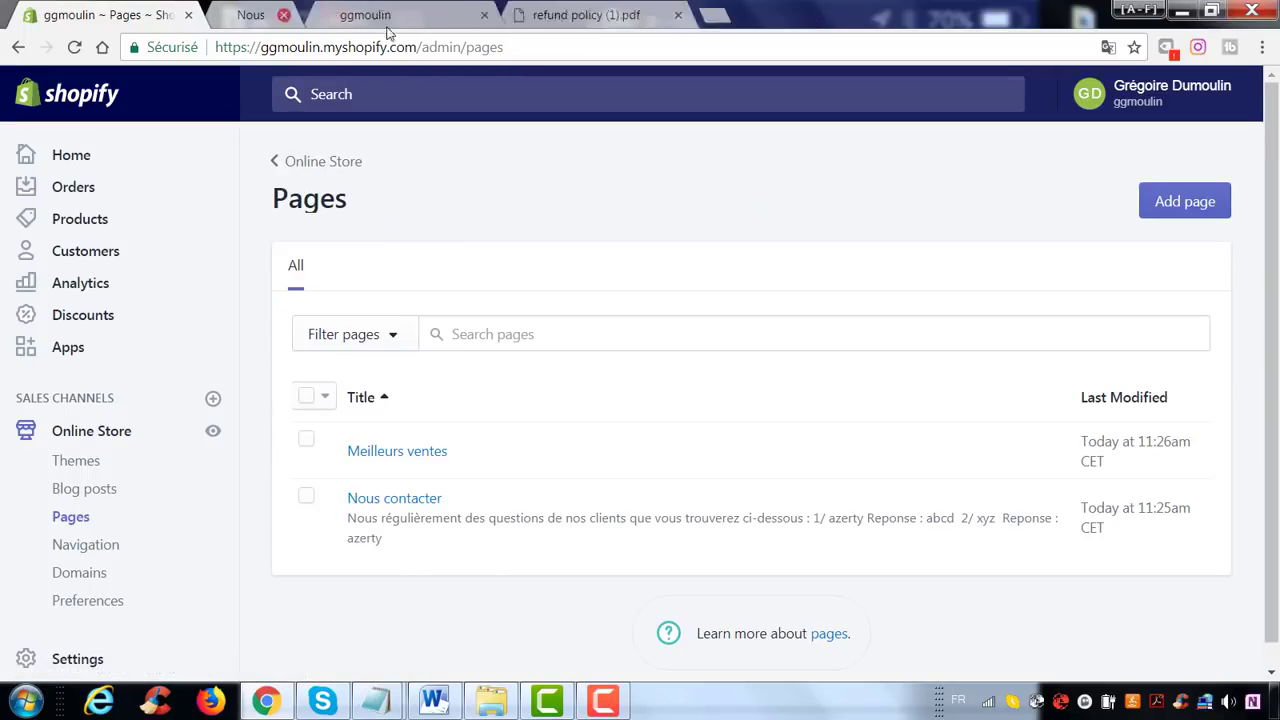
pyautogui.click(1169, 219)
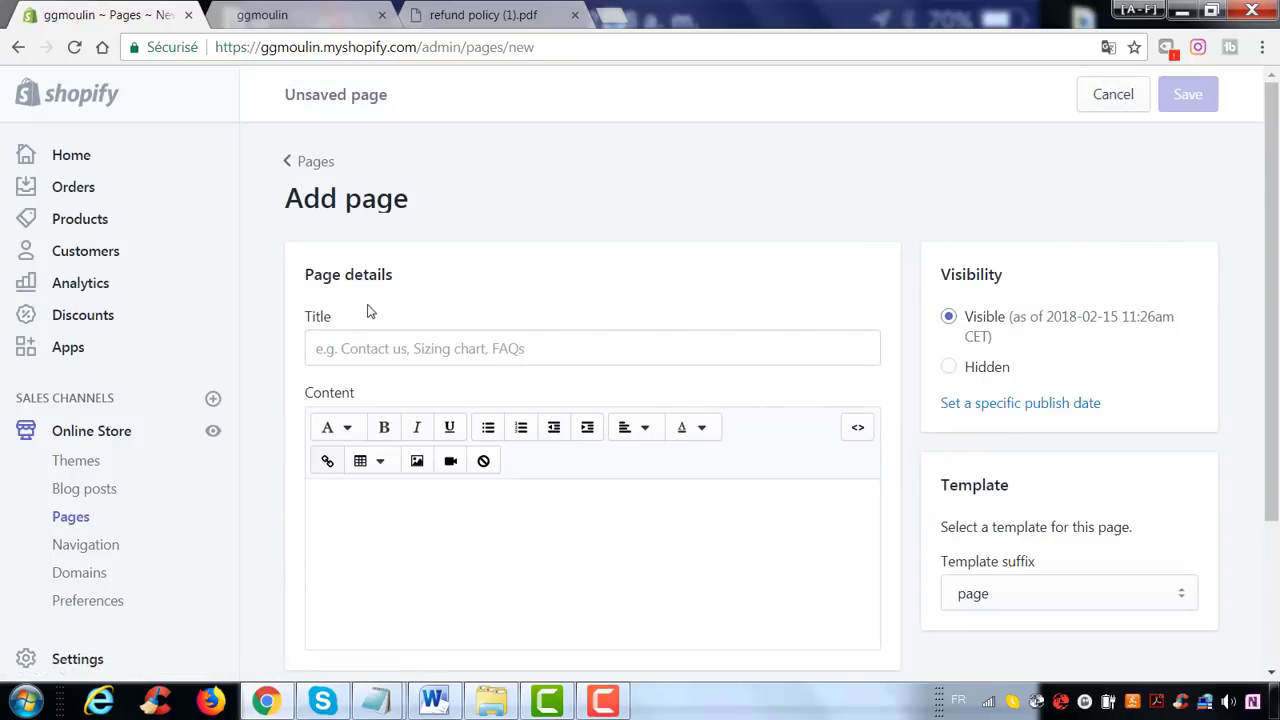
pyautogui.click(396, 348)
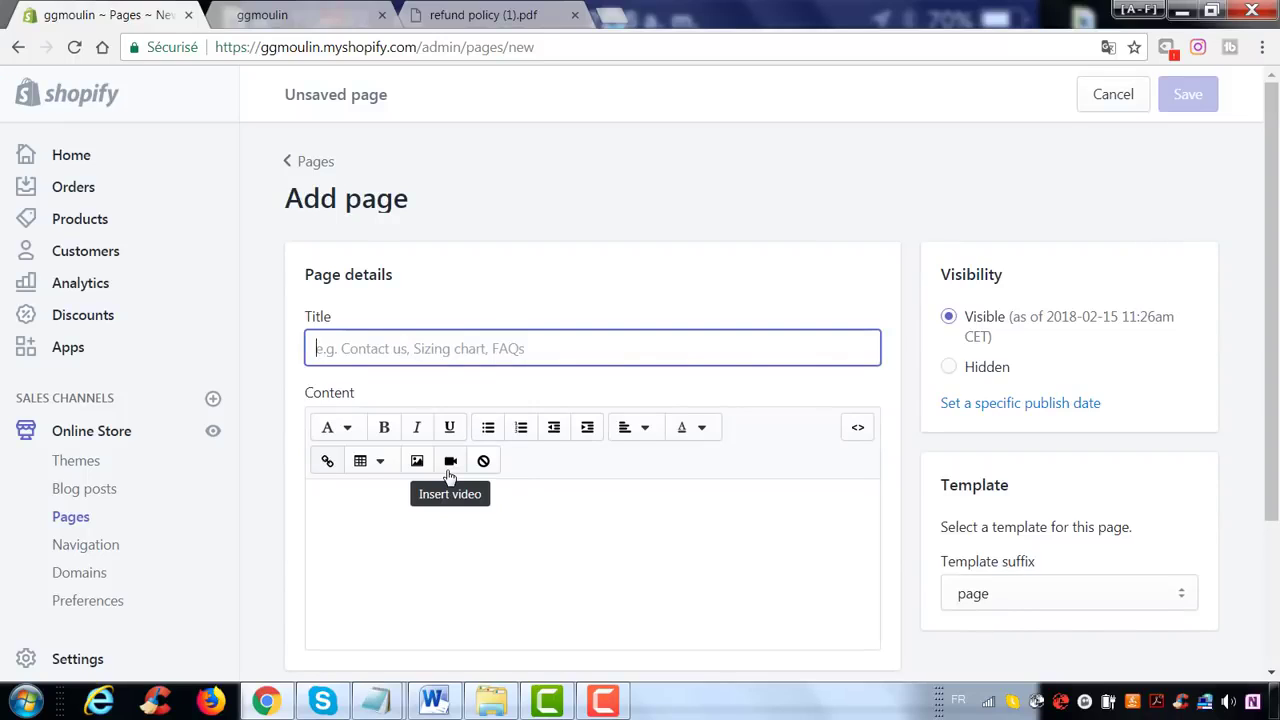
pyautogui.write('FAQ')
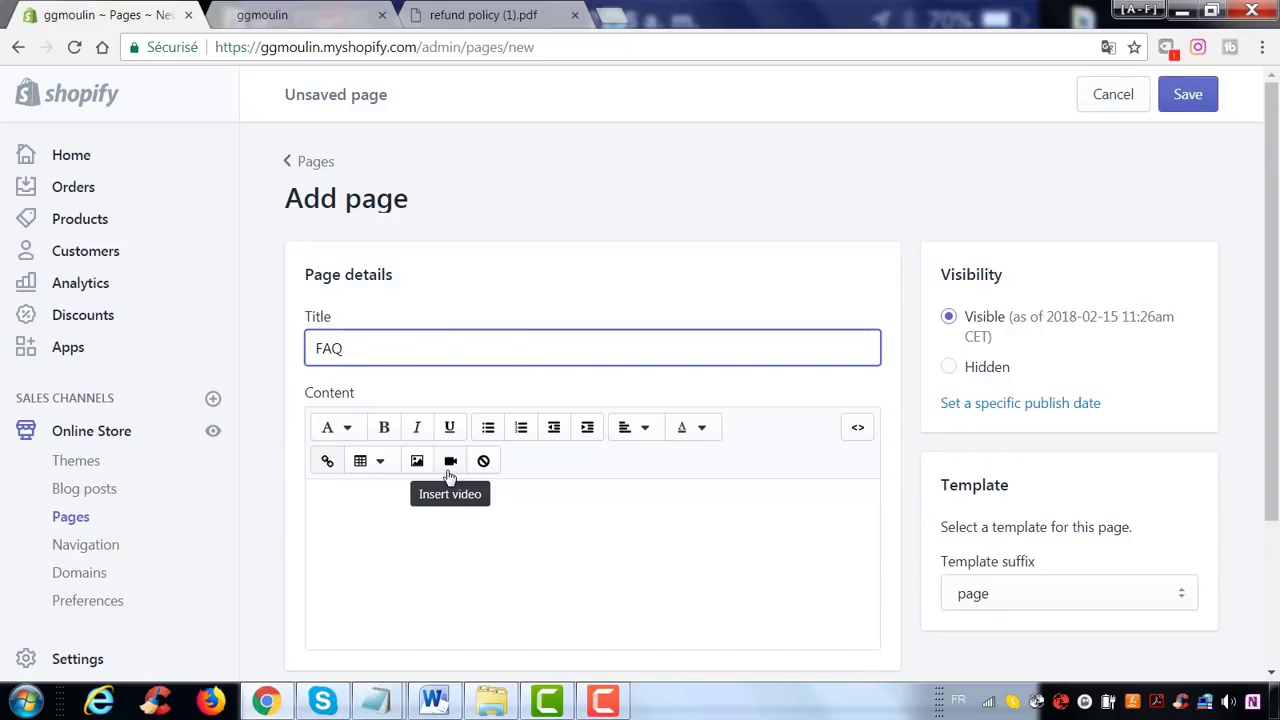
pyautogui.scroll(-2, 450, 476)
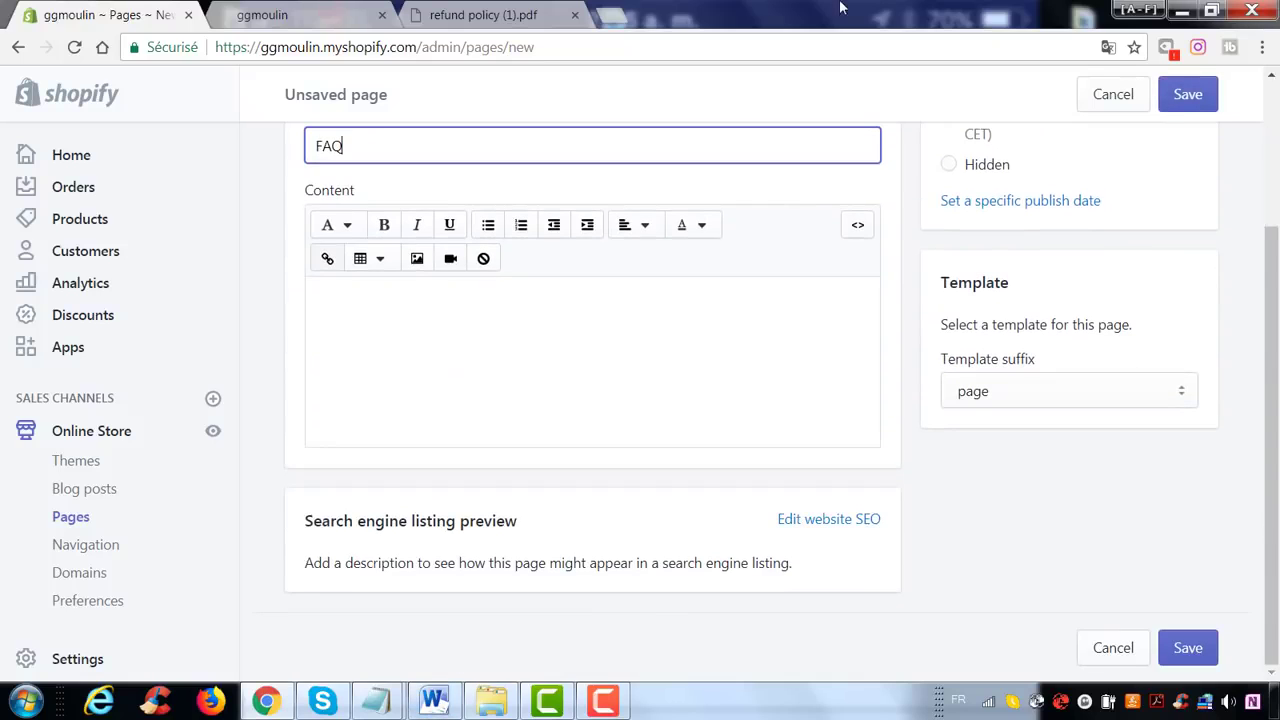
pyautogui.click(1170, 100)
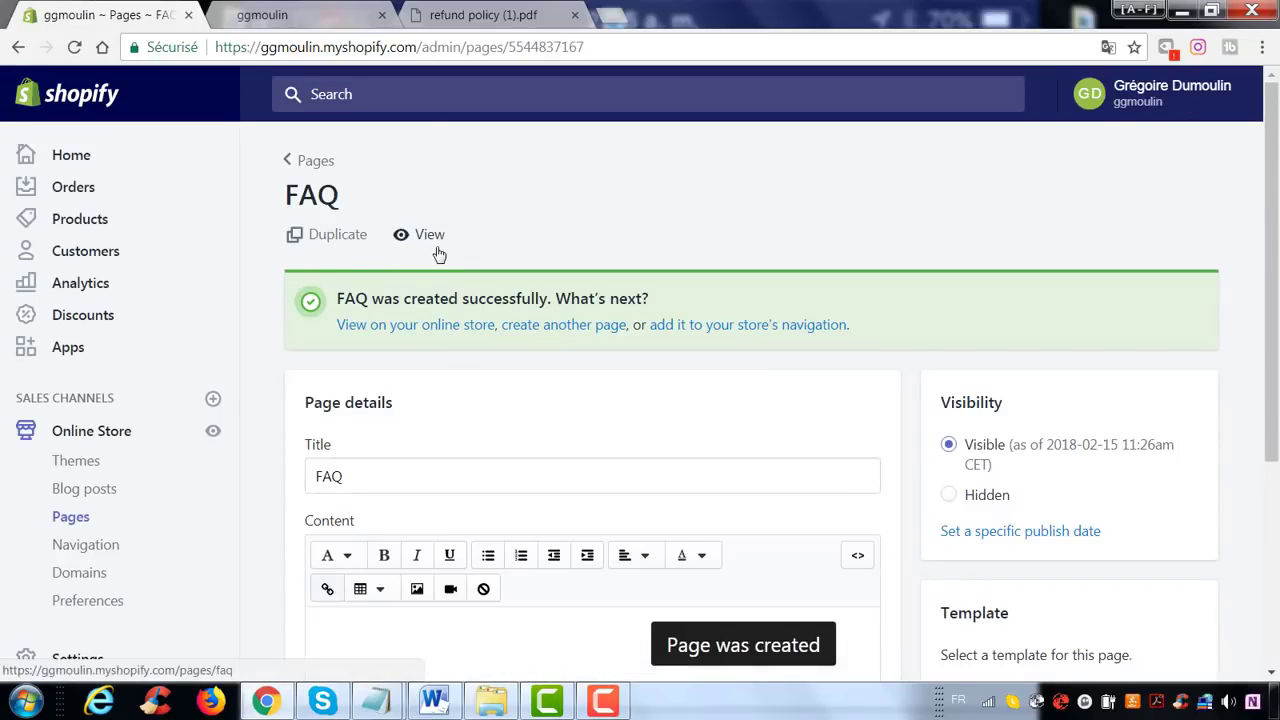
# - Open the saved FAQ page on the online store, close that preview, and return to the page list
pyautogui.click(433, 244)
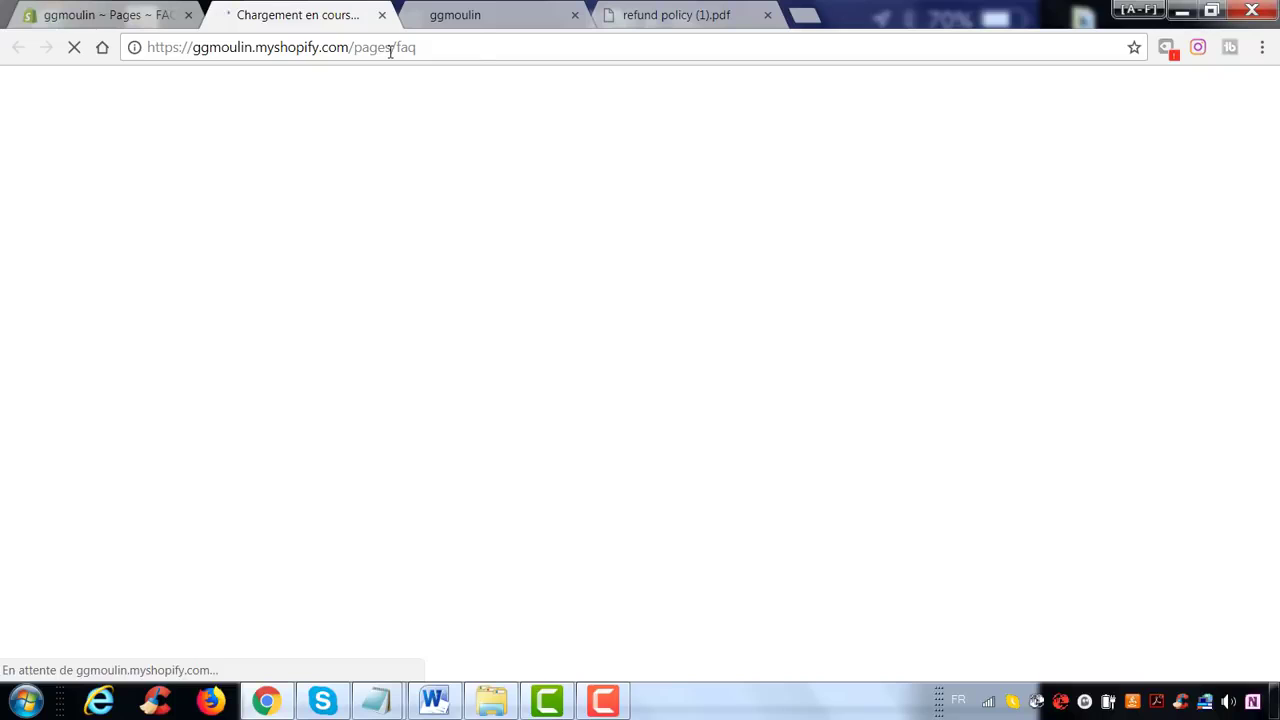
pyautogui.click(381, 15)
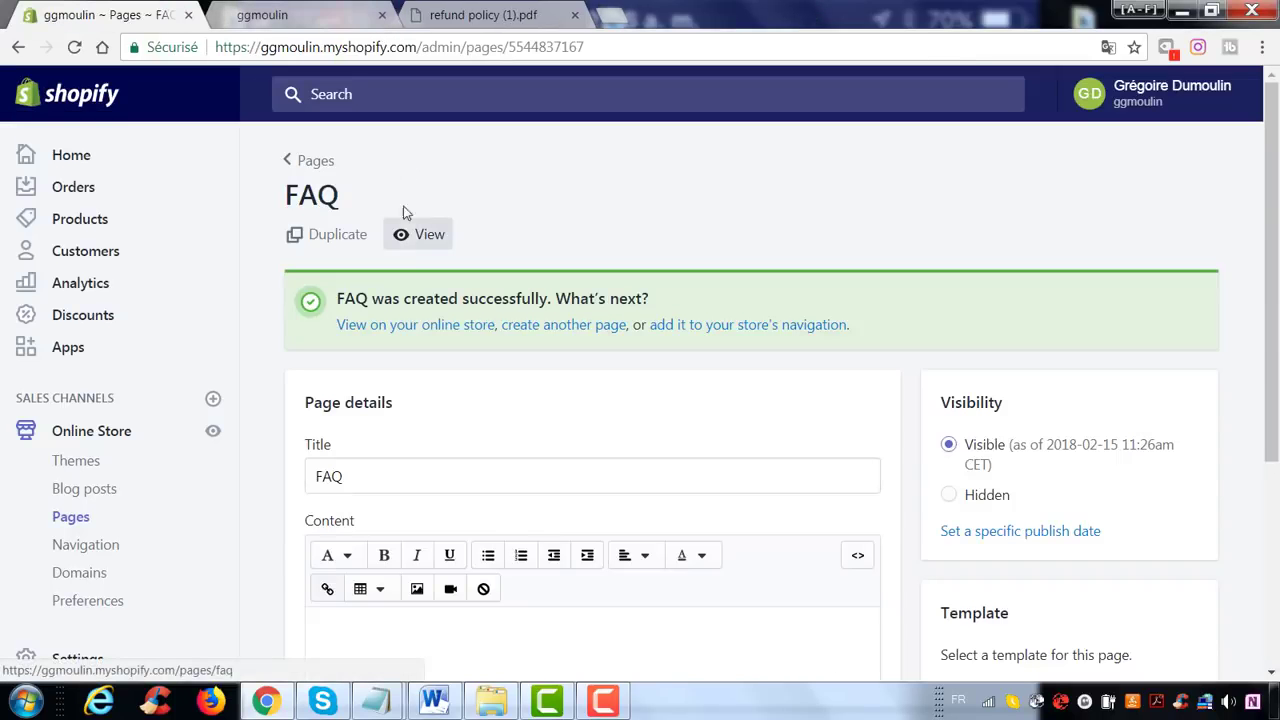
pyautogui.click(313, 163)
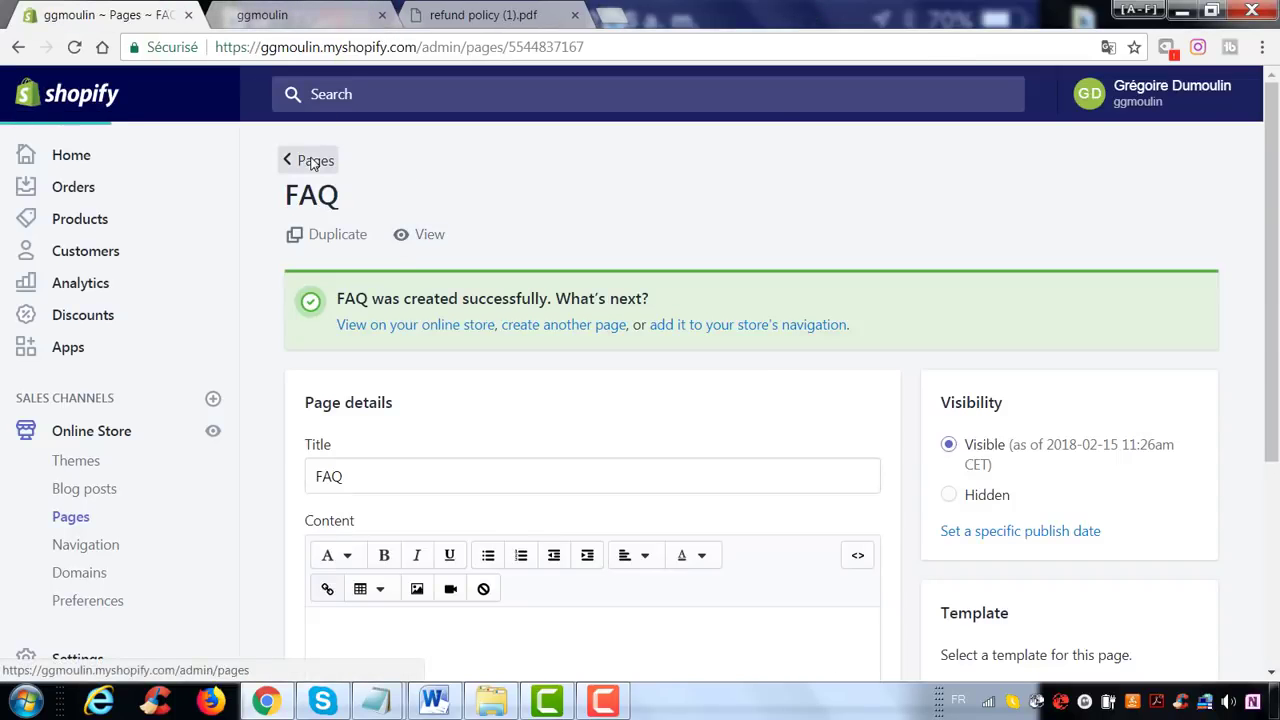
# - Create and save a new store page titled Montre, leaving its content empty
pyautogui.click(1165, 207)
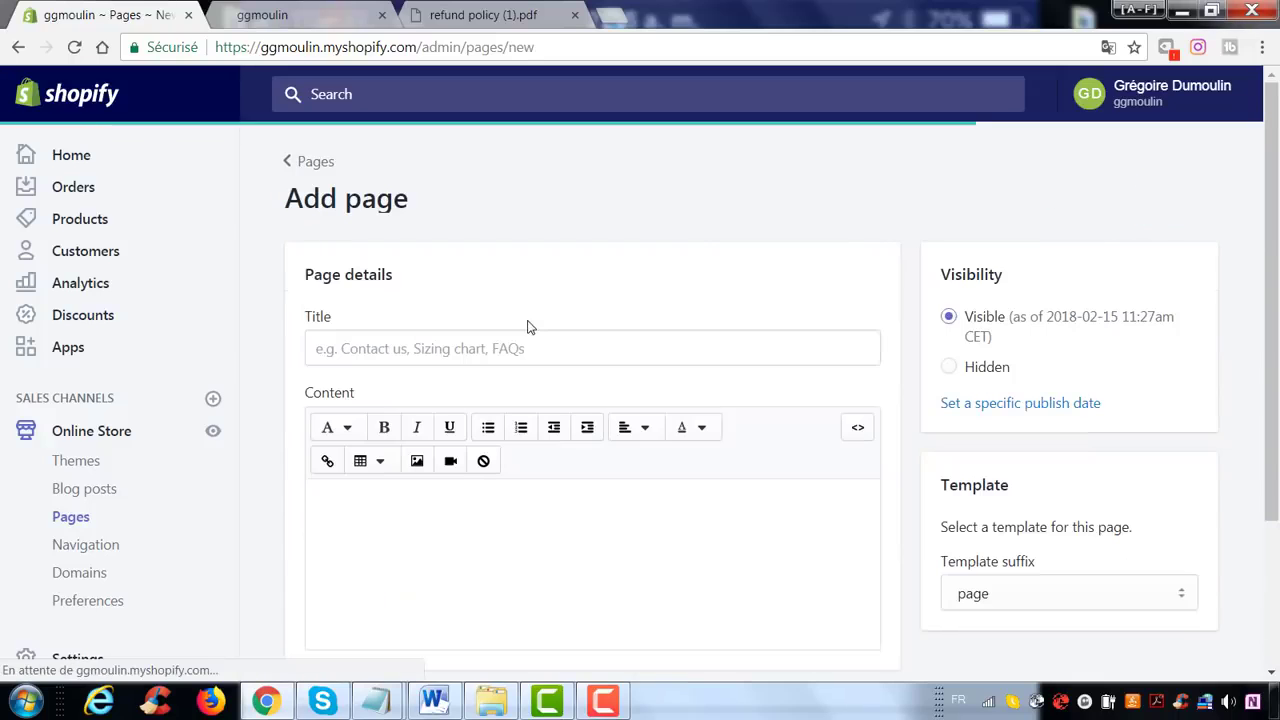
pyautogui.click(470, 352)
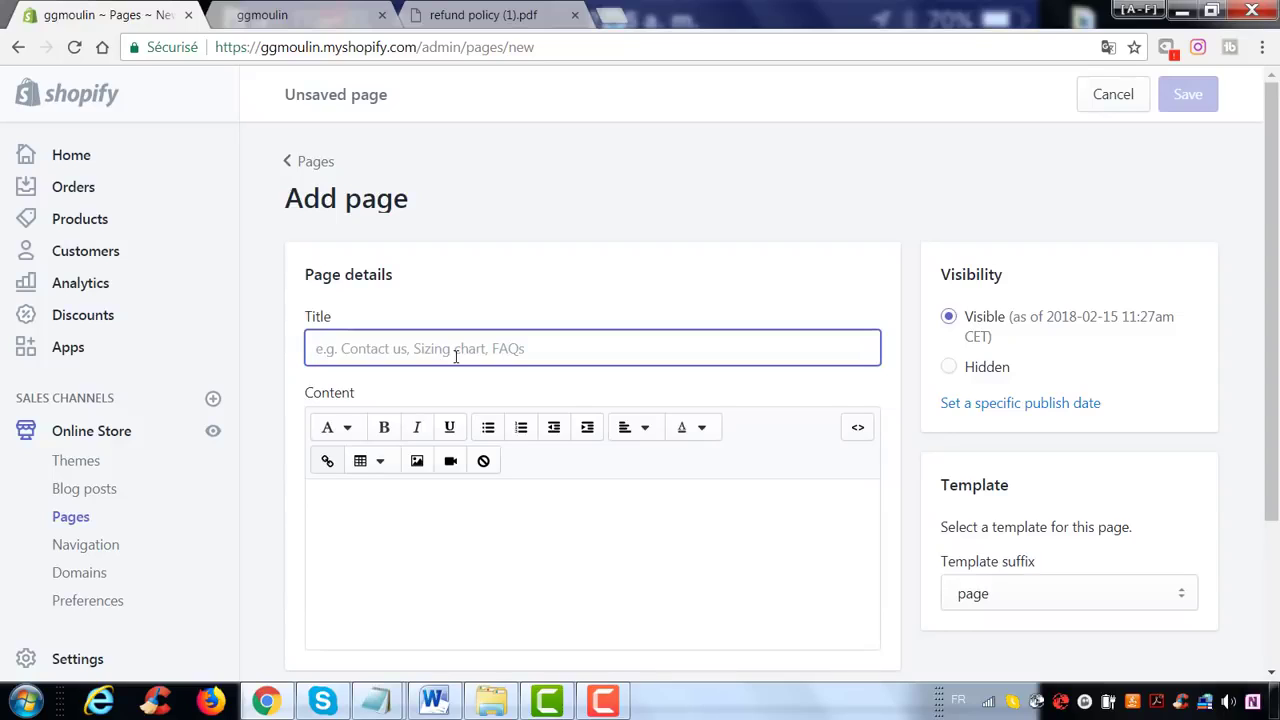
pyautogui.write('Montre')
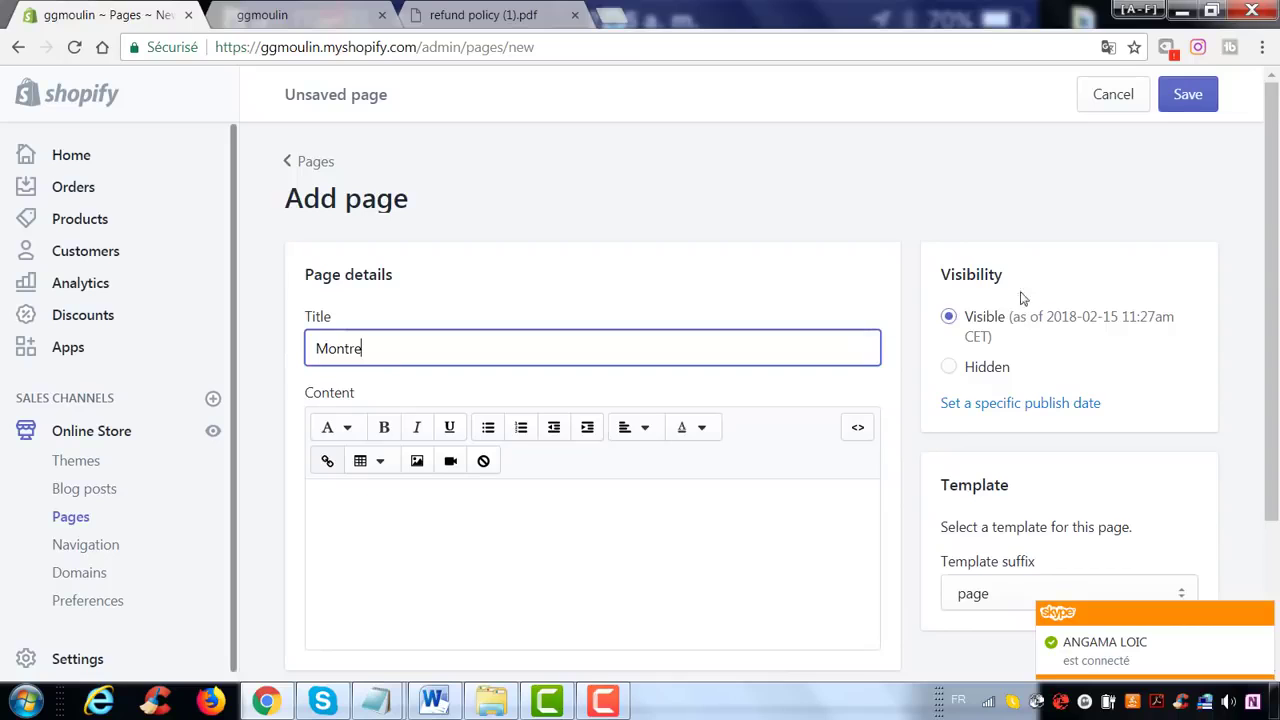
pyautogui.click(1201, 104)
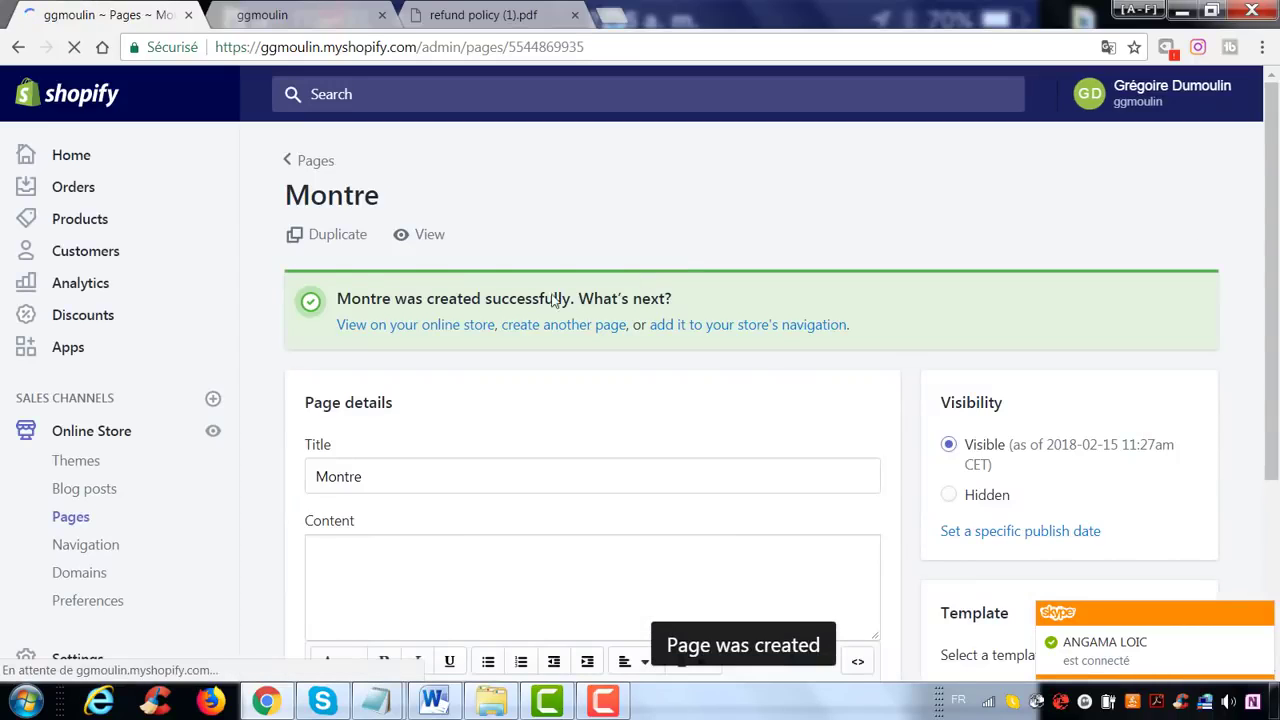
# - Return to the page list, and create and save a page titled Lunettes with empty content
pyautogui.click(314, 161)
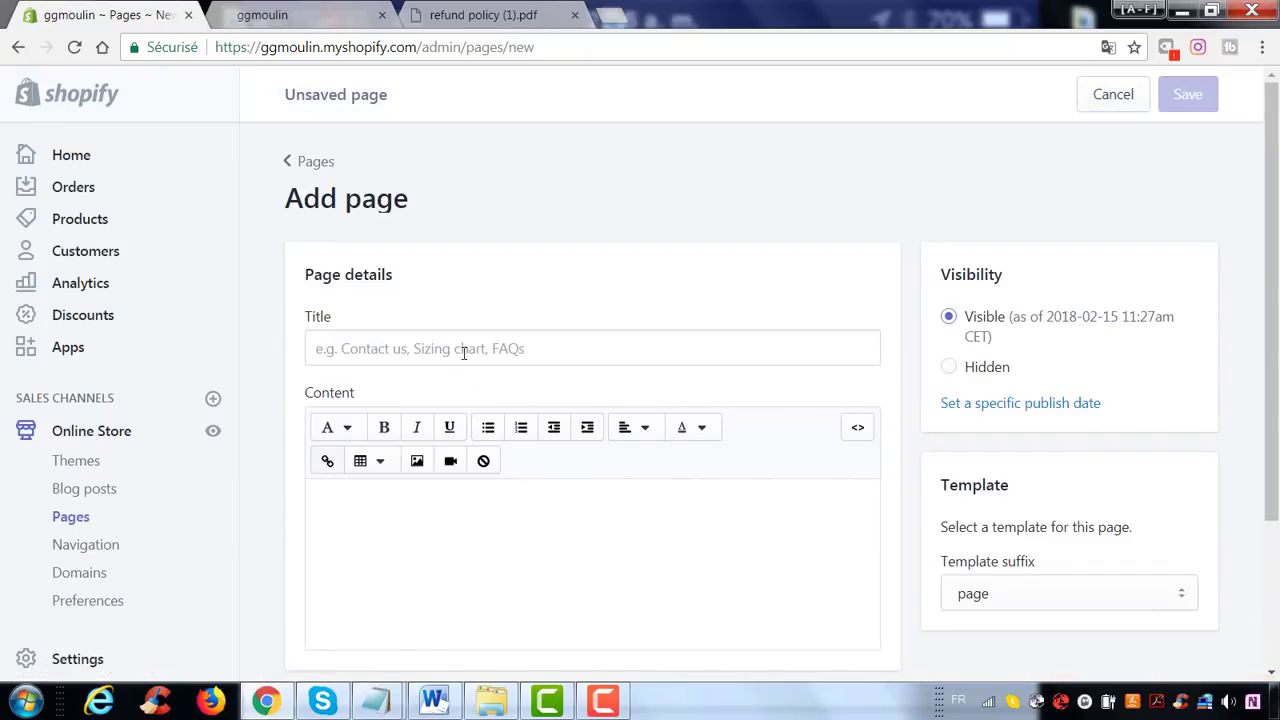
pyautogui.click(463, 347)
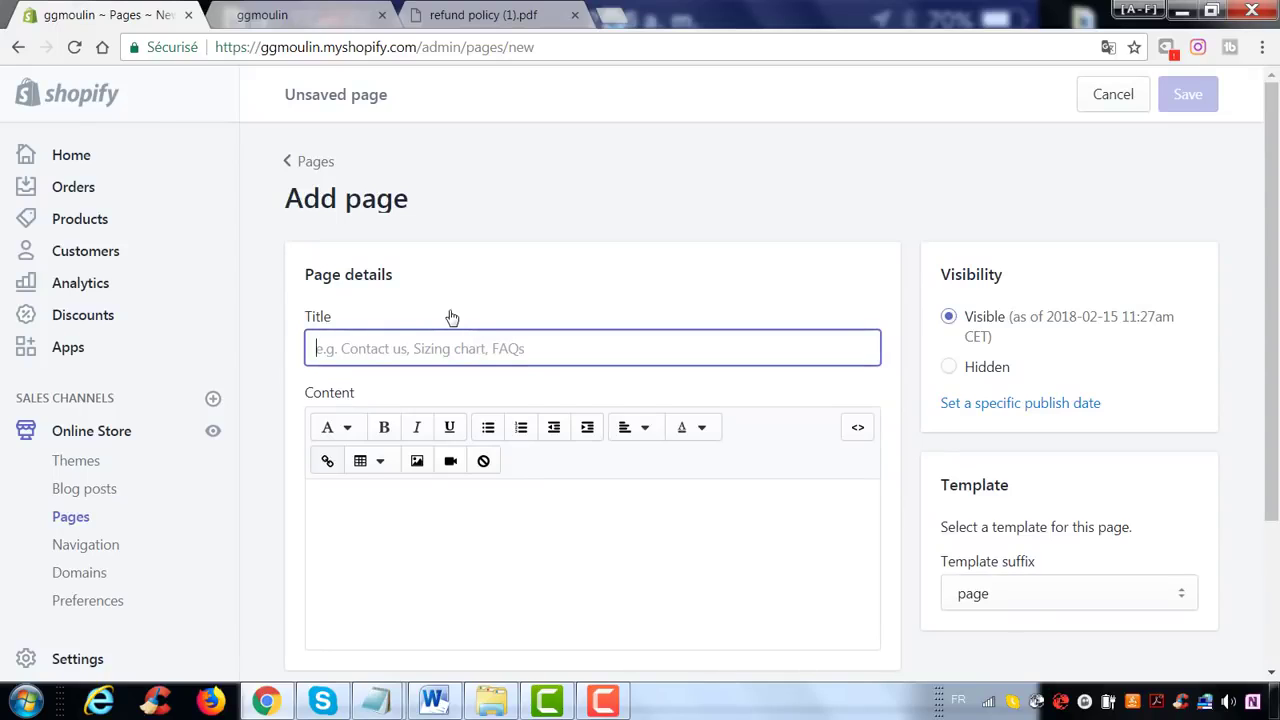
pyautogui.write('L')
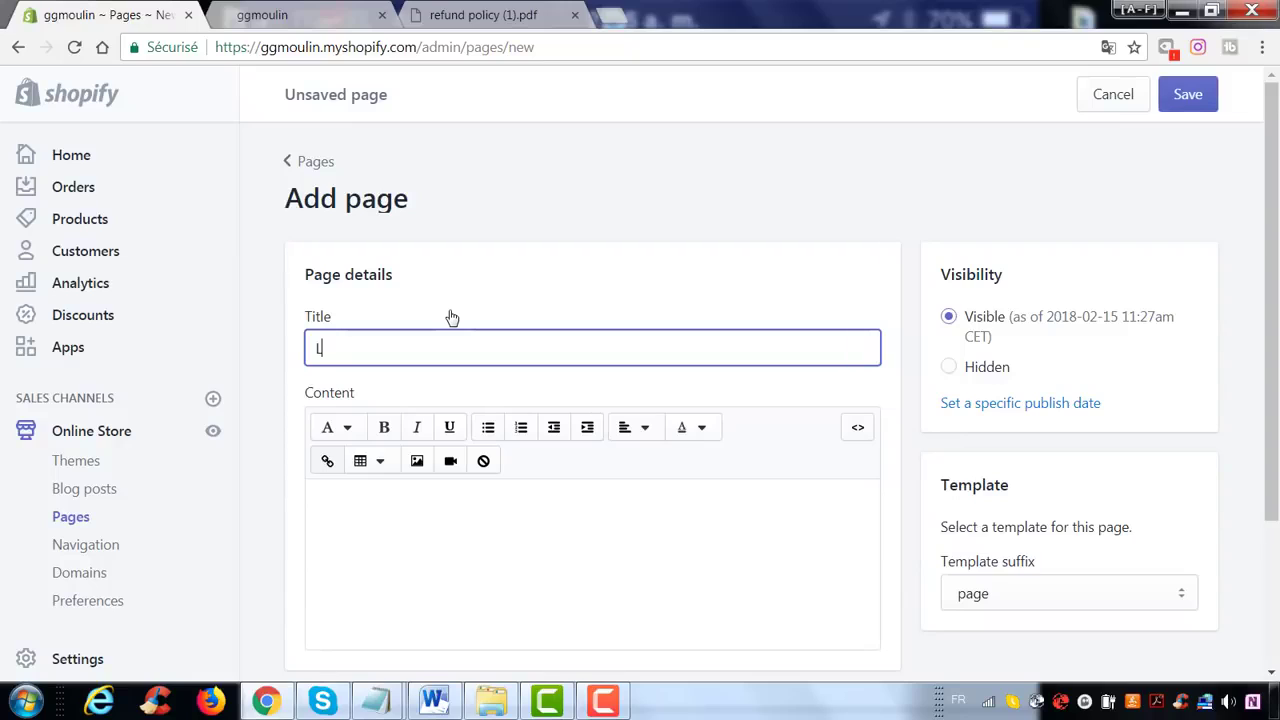
pyautogui.write('unete')
pyautogui.write('es')
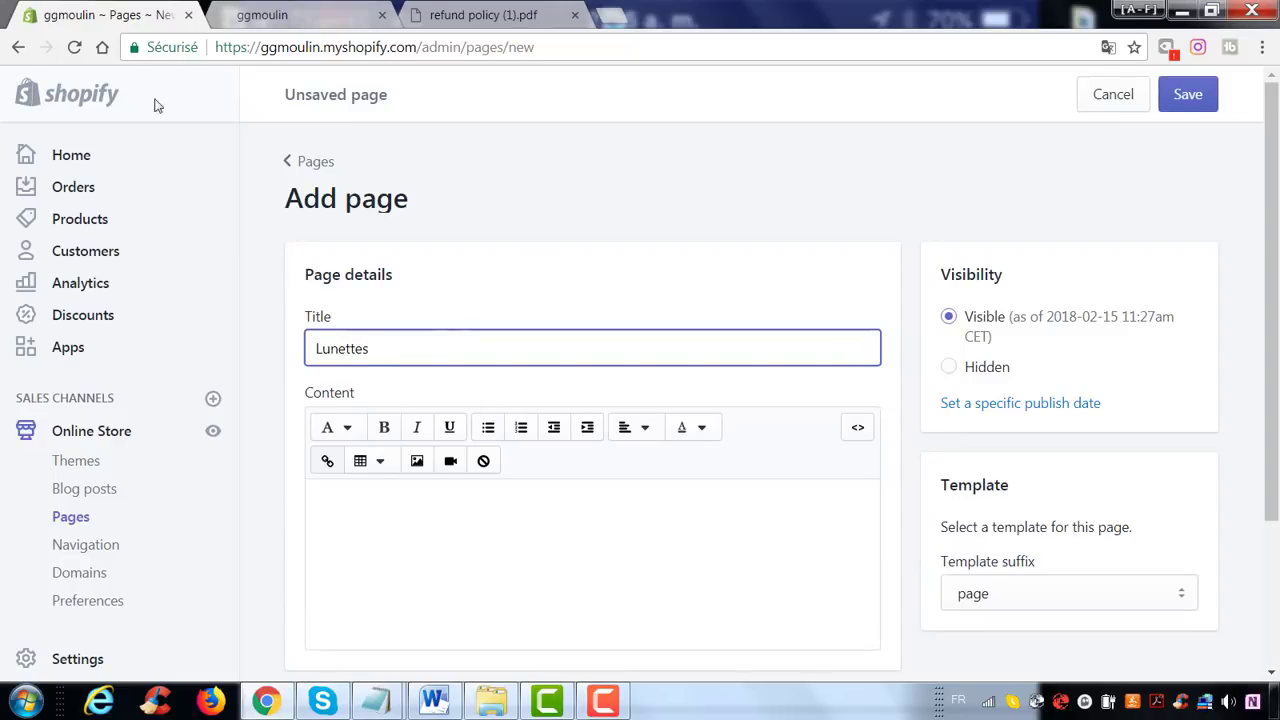
pyautogui.click(1190, 100)
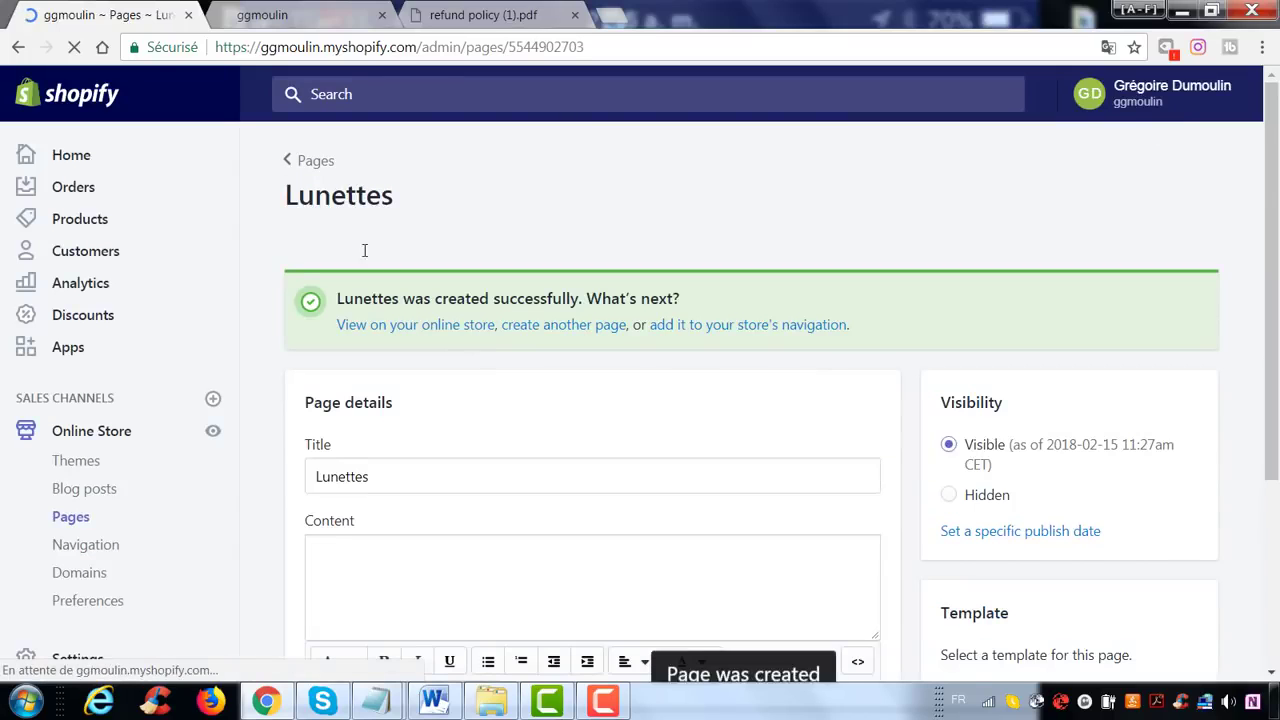
# - Return to the page list, and create and save a page titled Bijoux with empty content
pyautogui.click(287, 162)
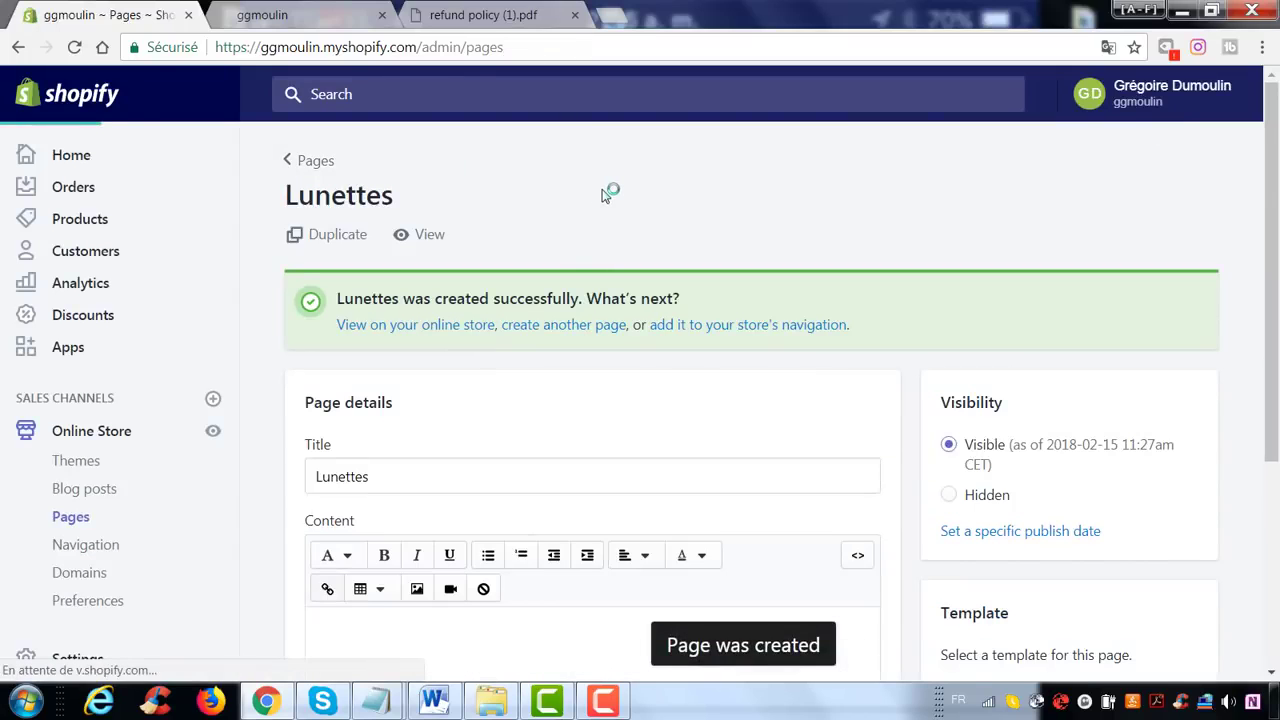
pyautogui.click(1185, 201)
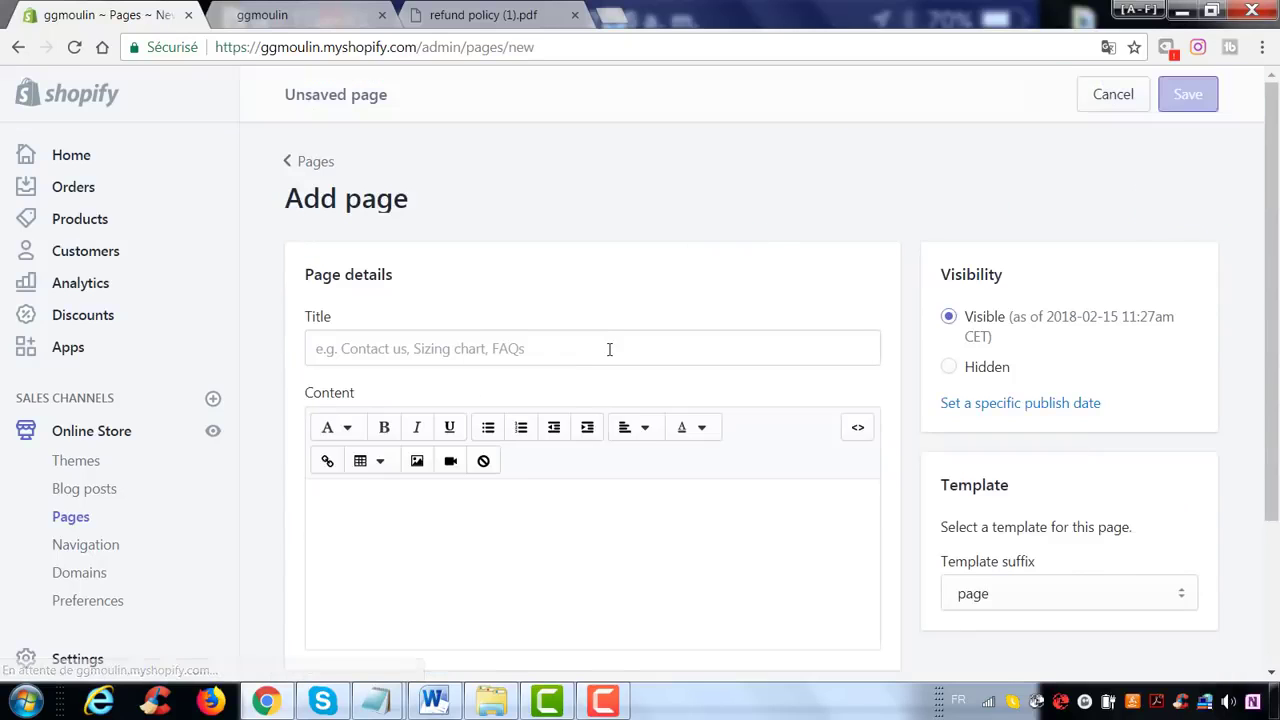
pyautogui.click(626, 364)
pyautogui.write('Bracelet')
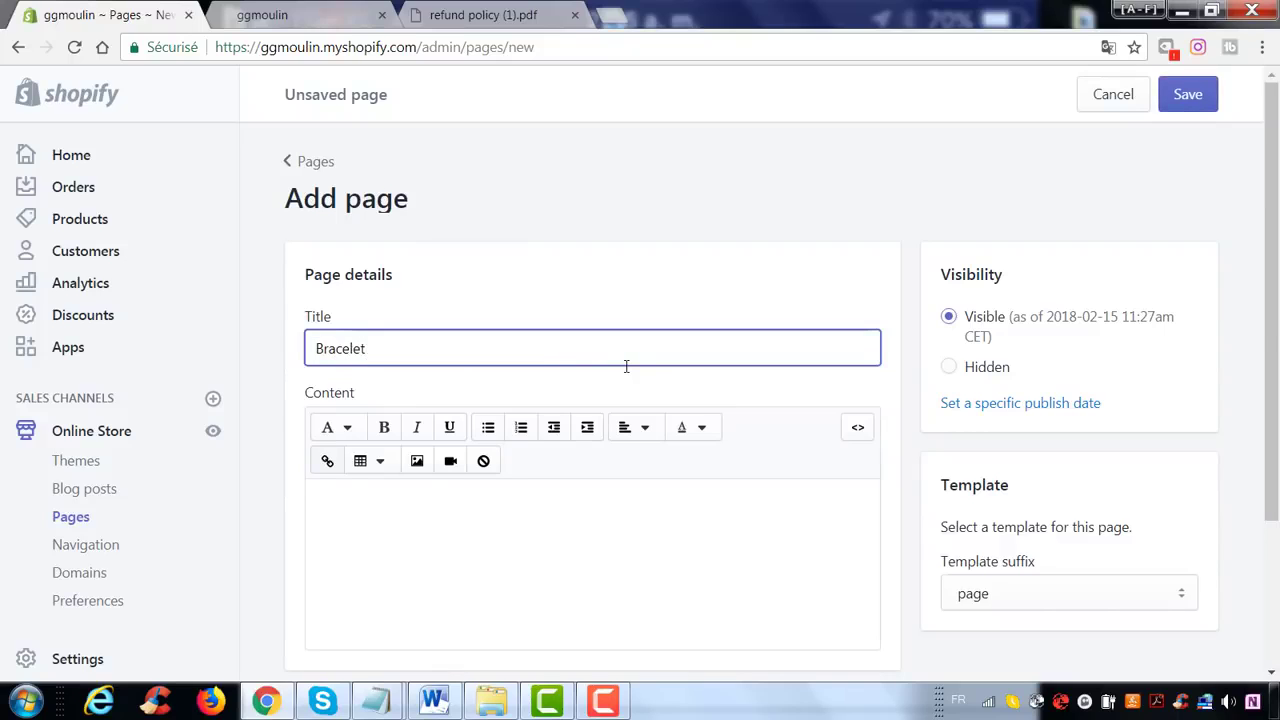
pyautogui.press('BackSpace')
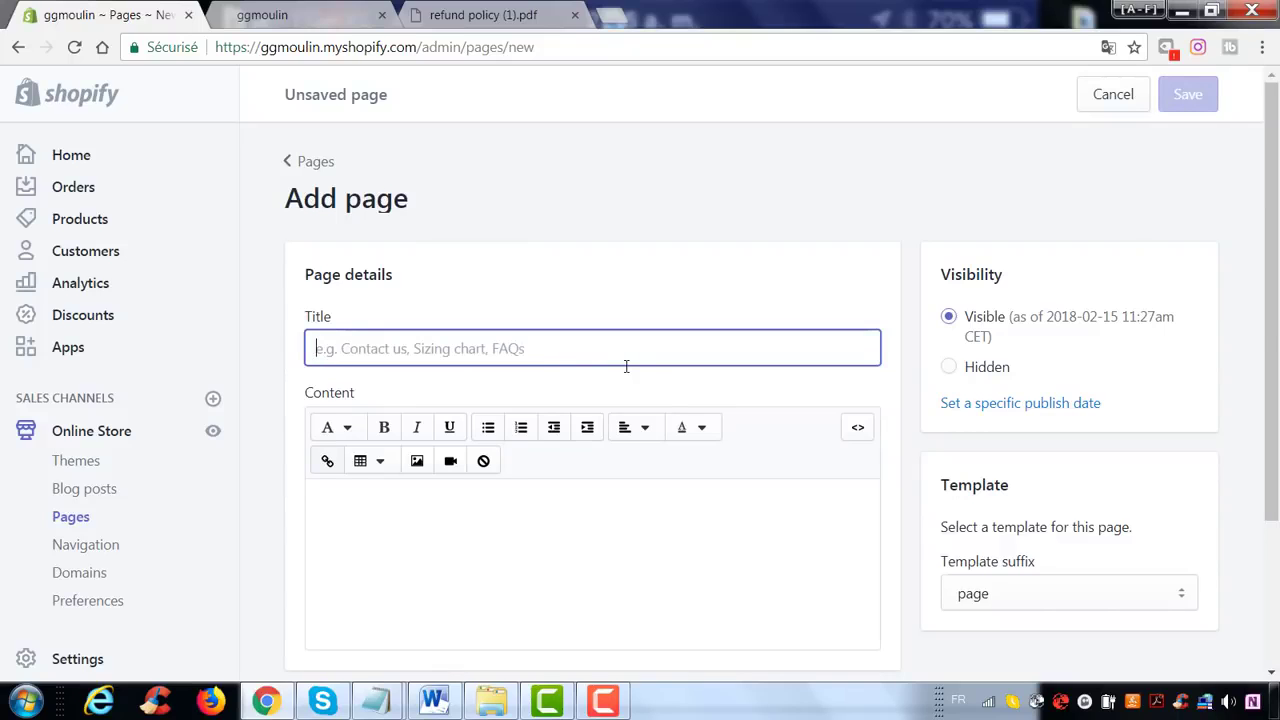
pyautogui.write('Bijoux')
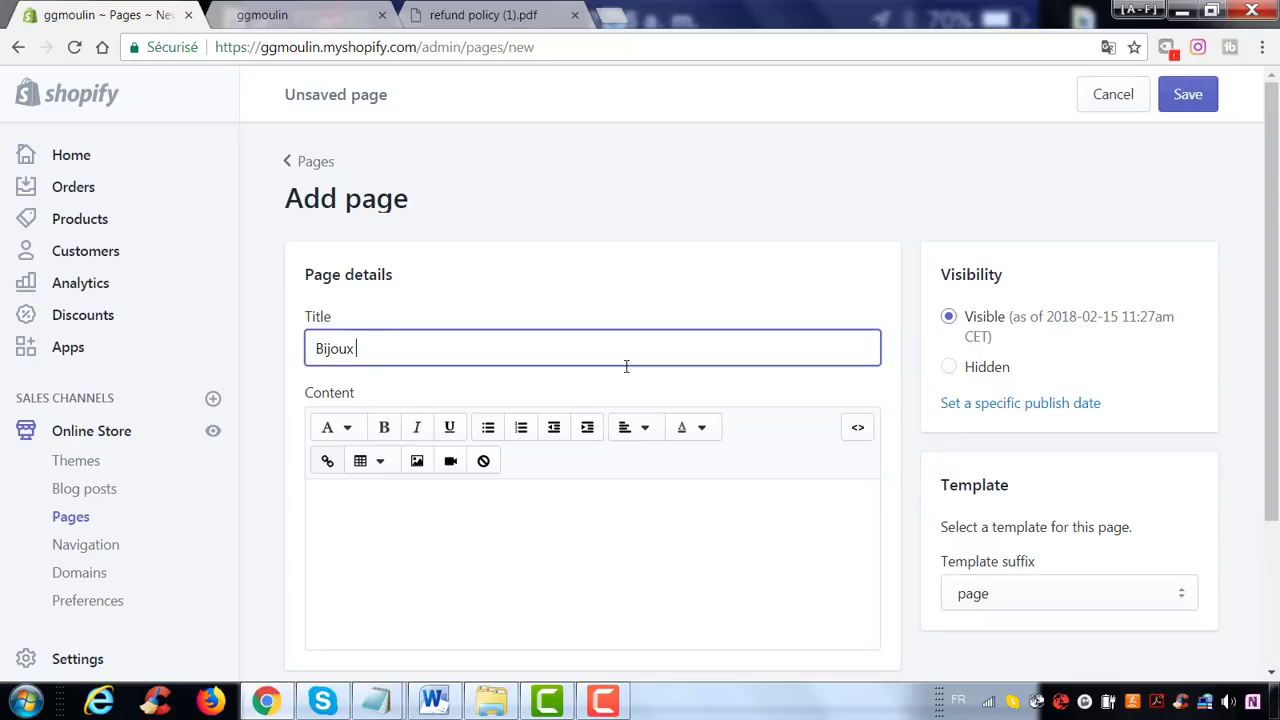
pyautogui.click(1200, 98)
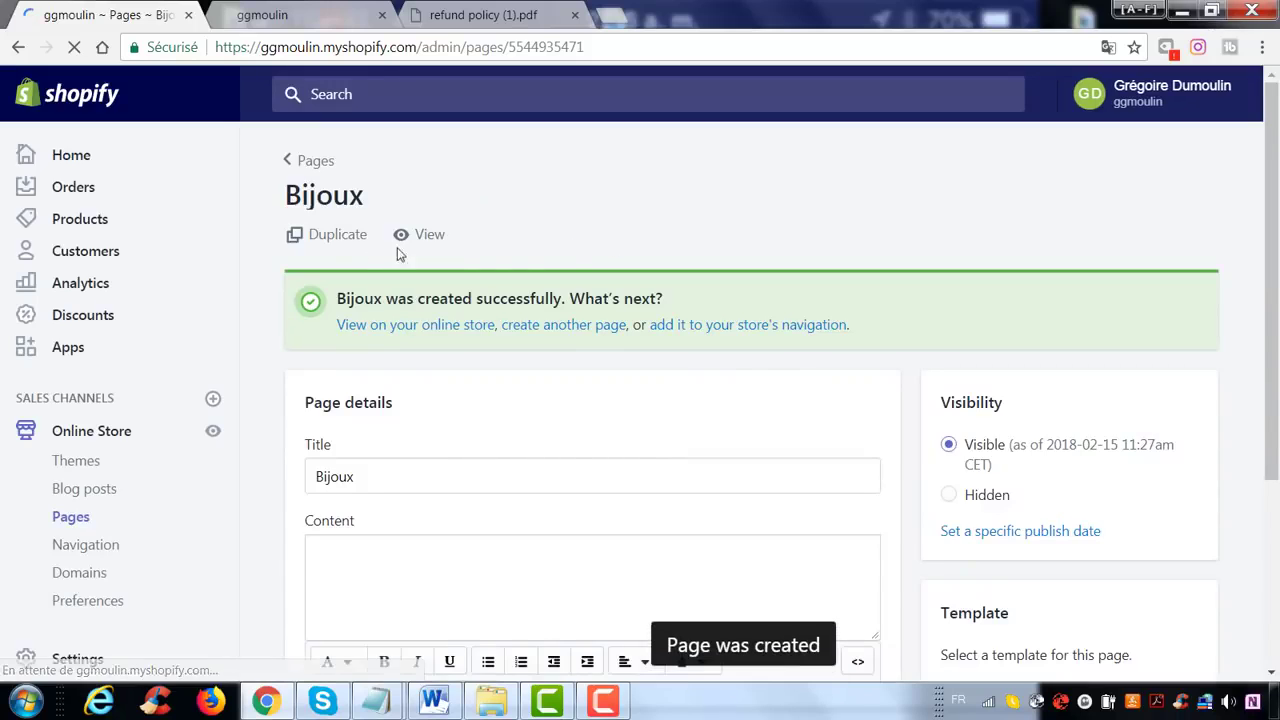
# - Return to the page list, and create and save a page titled bracelet with empty content
pyautogui.click(302, 161)
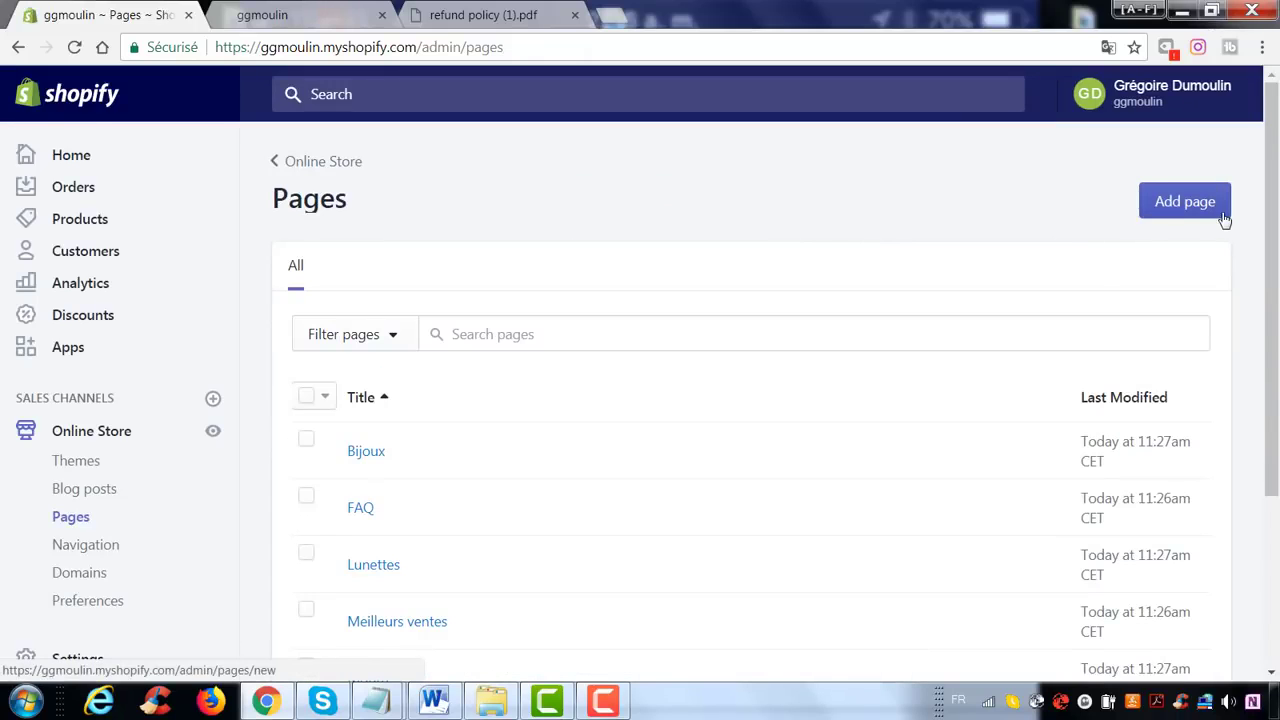
pyautogui.click(1221, 213)
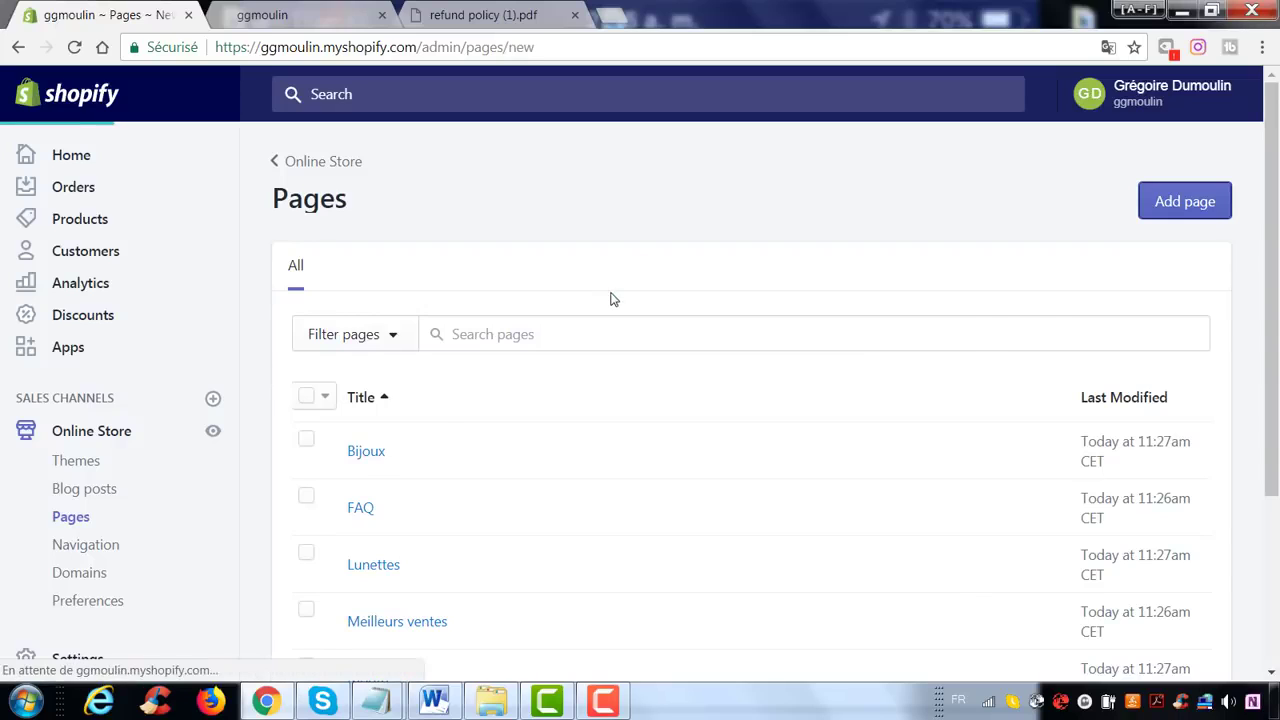
pyautogui.click(577, 365)
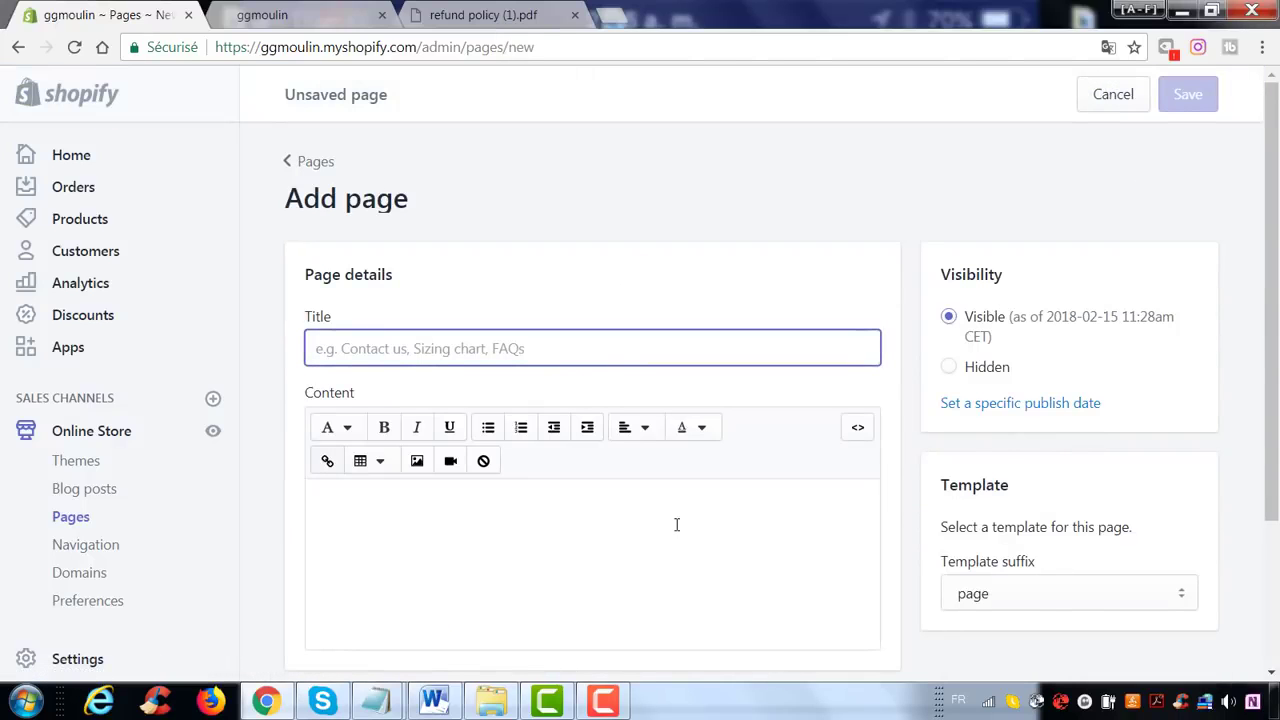
pyautogui.write('bracelet')
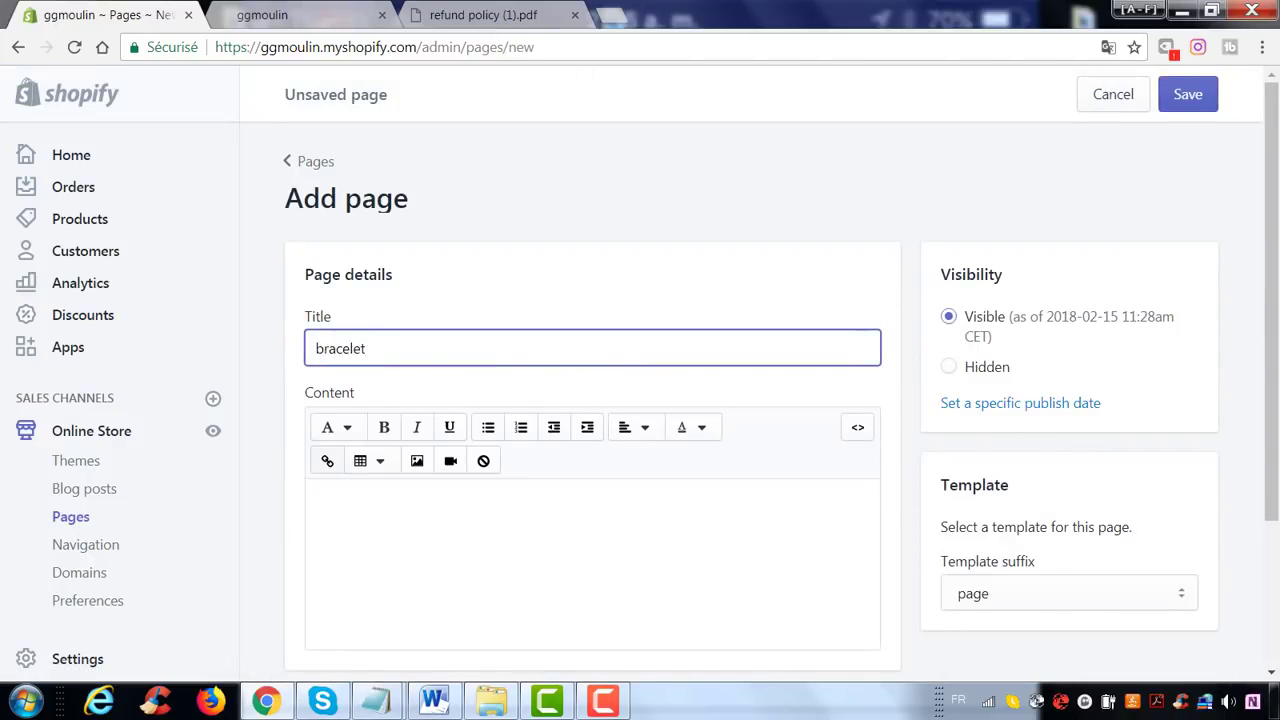
pyautogui.click(1172, 94)
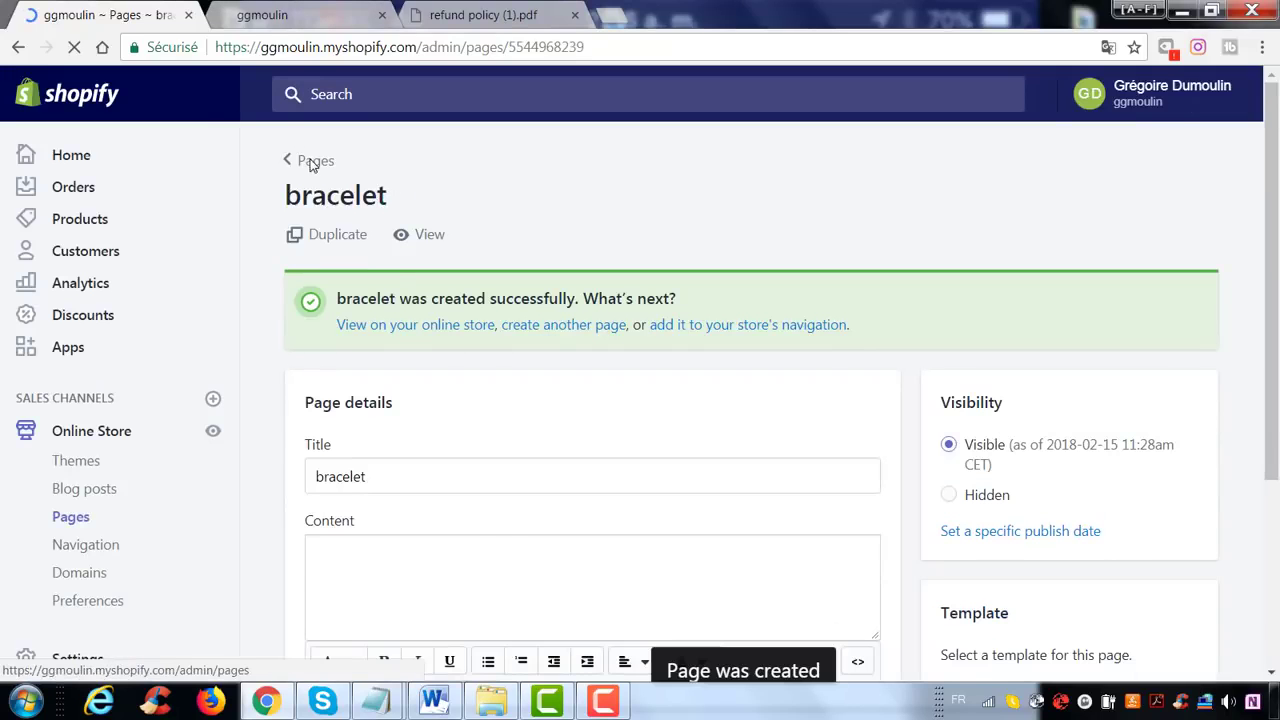
# - Create and save another page titled Bague with empty content, and go back to the page list
pyautogui.click(315, 168)
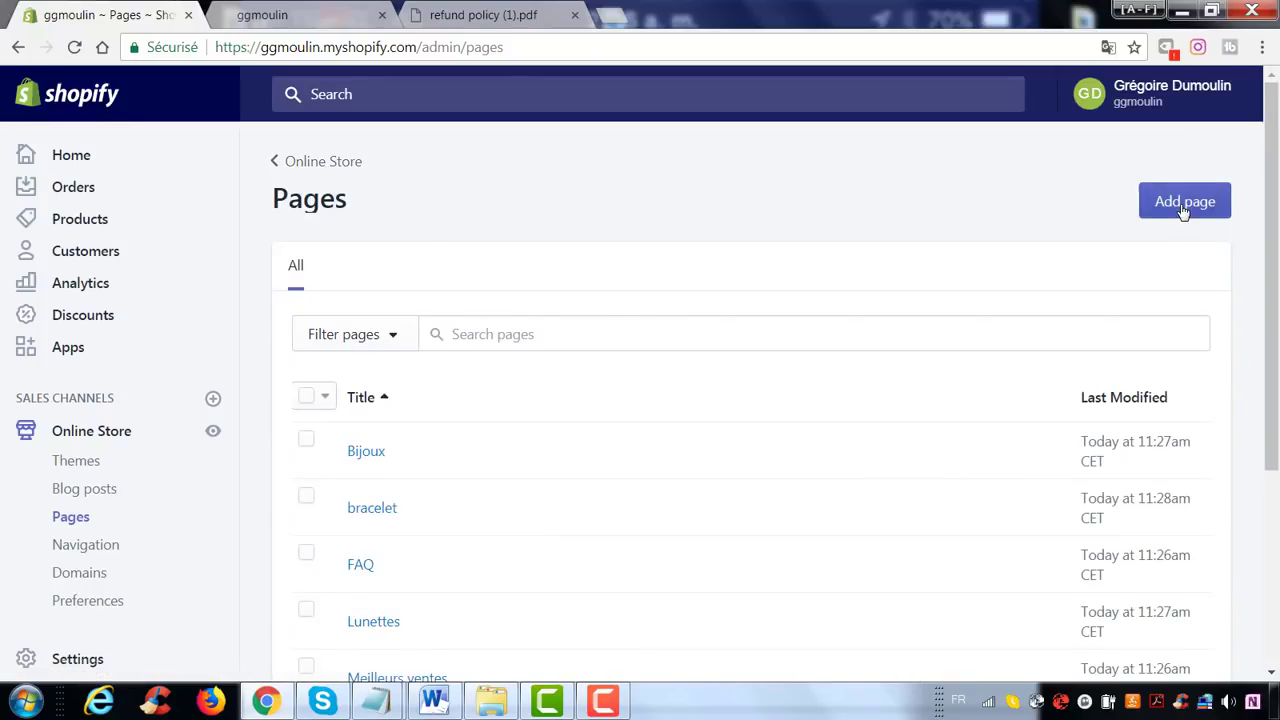
pyautogui.click(1183, 205)
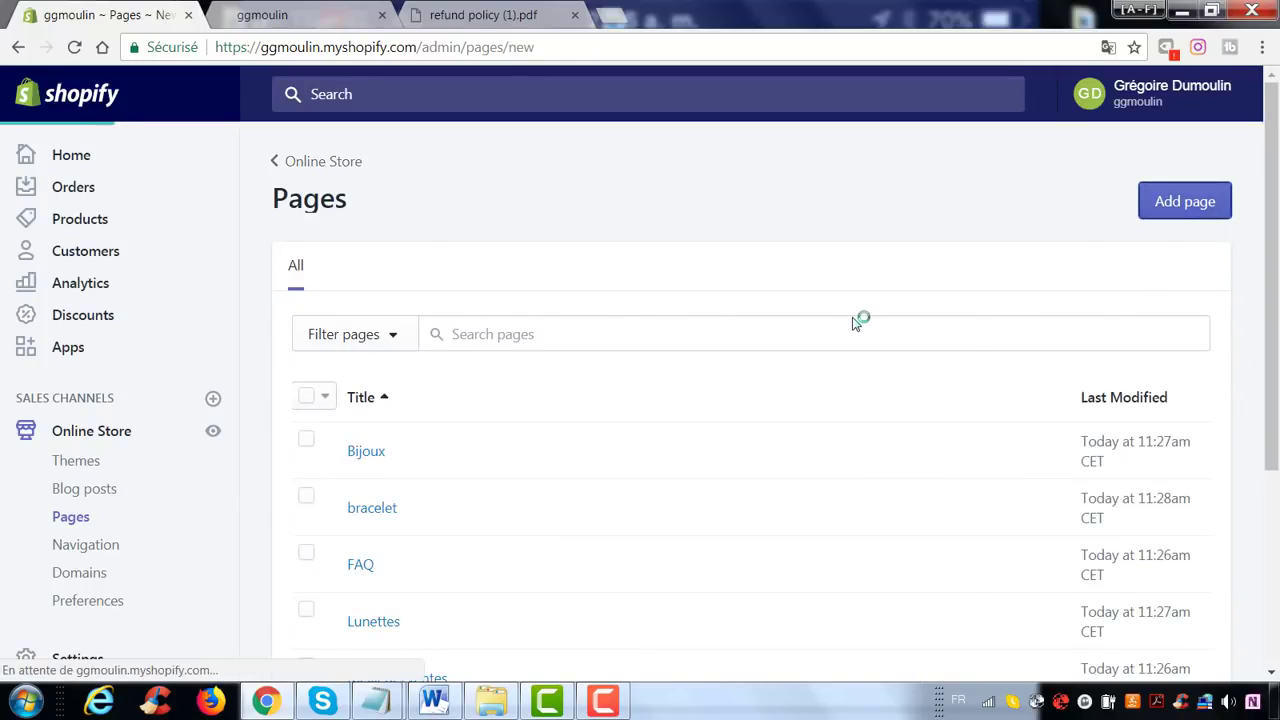
pyautogui.click(631, 350)
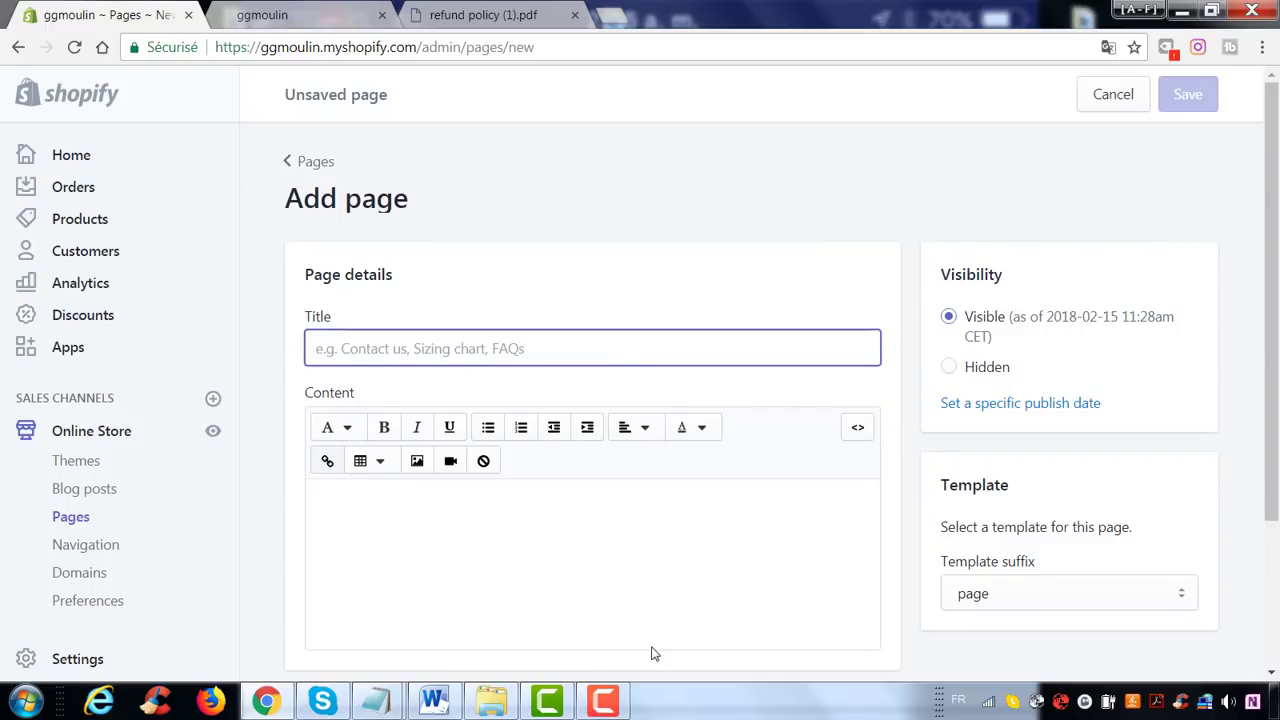
pyautogui.write('Ba')
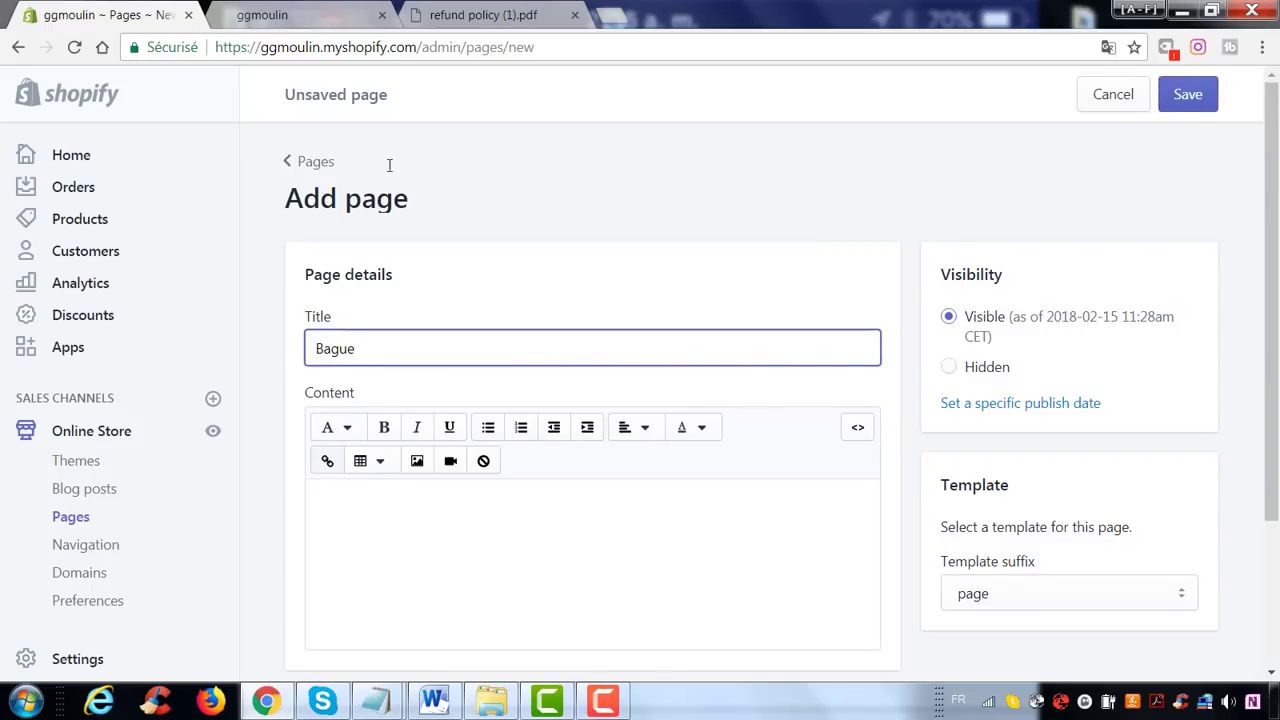
pyautogui.write('gue')
pyautogui.click(1175, 94)
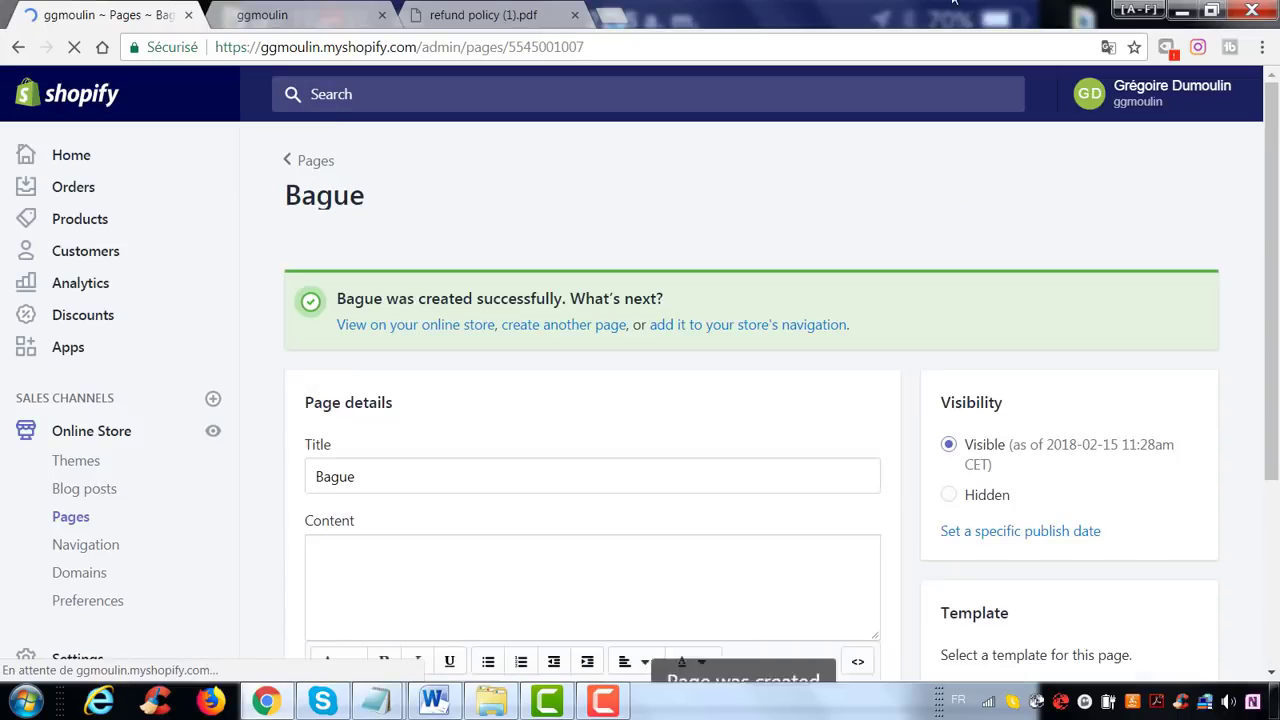
pyautogui.click(310, 161)
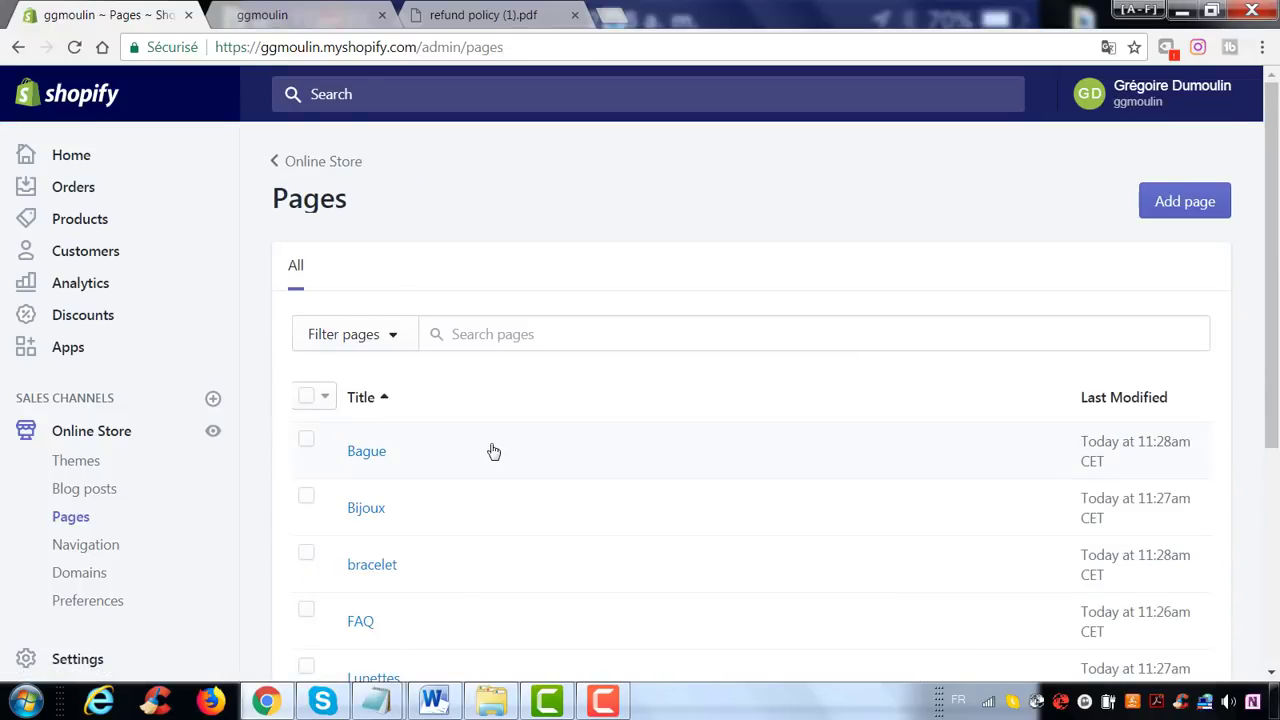
# - Review the list of created pages, and open the online store's navigation menus
pyautogui.scroll(-2, 493, 451)
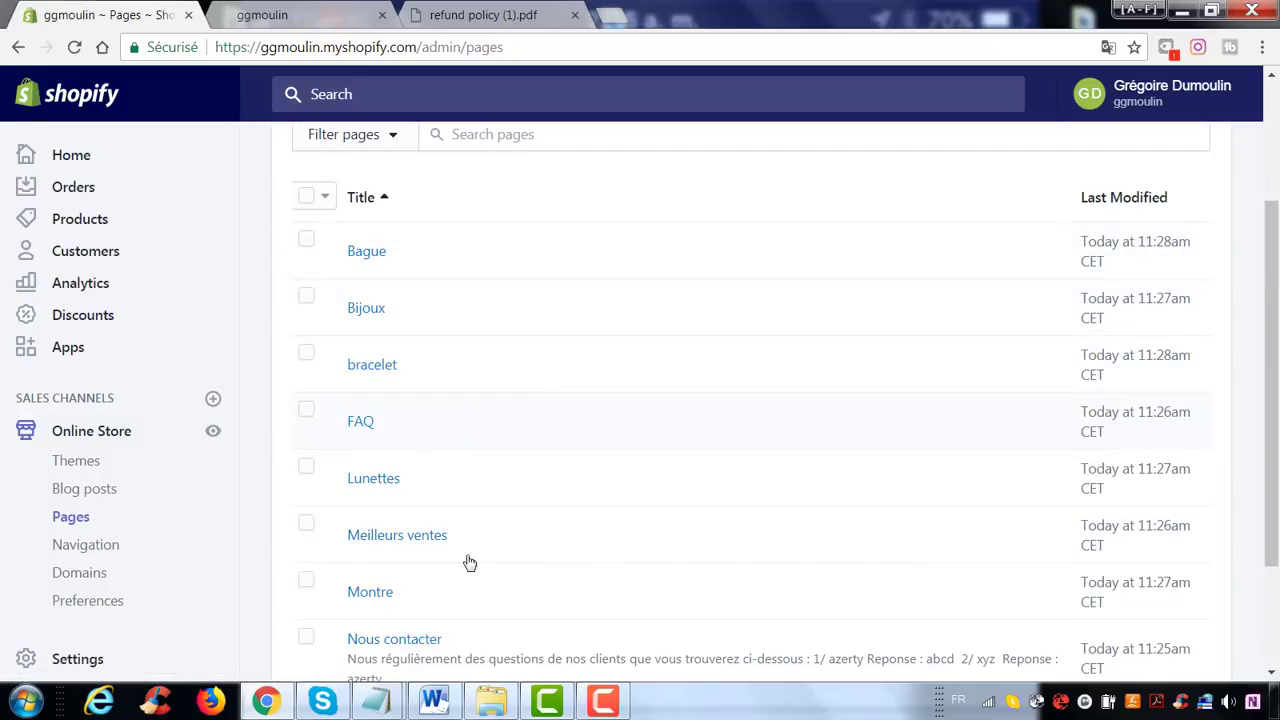
pyautogui.scroll(-2, 468, 563)
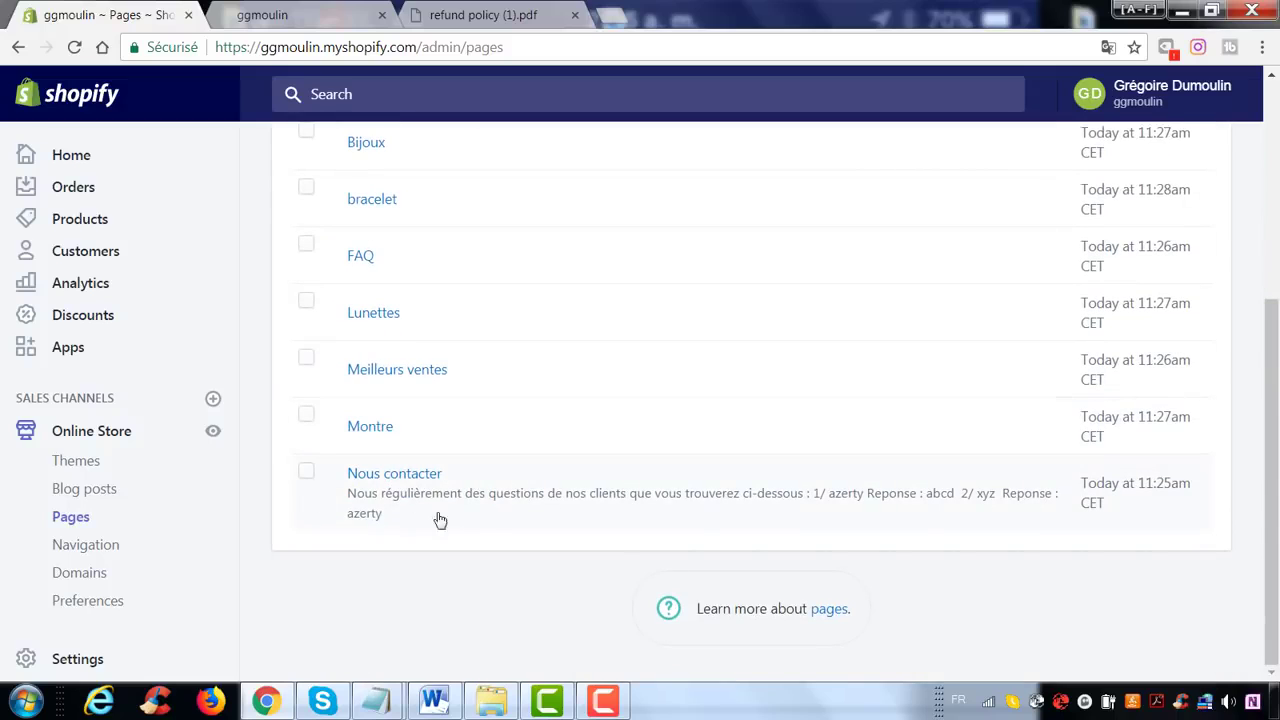
pyautogui.click(100, 556)
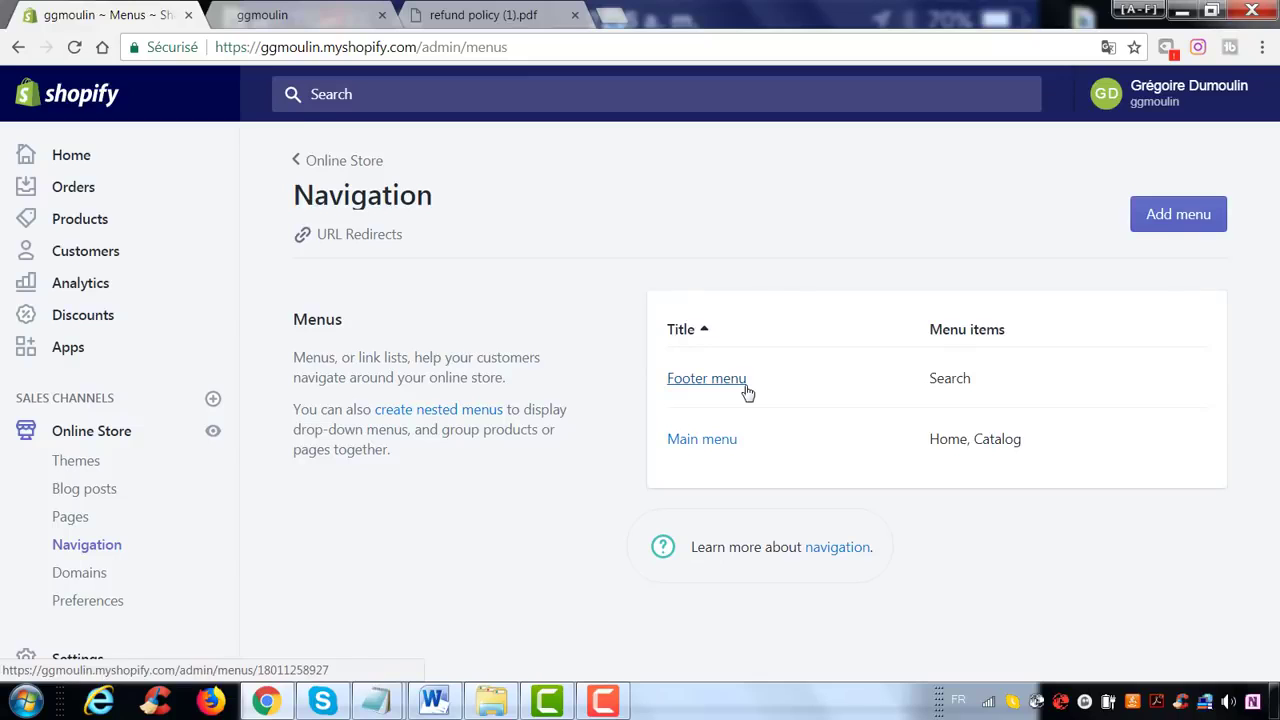
# - Compare the footer menu and main menu entries with the footer and header links on the storefront
pyautogui.click(305, 12)
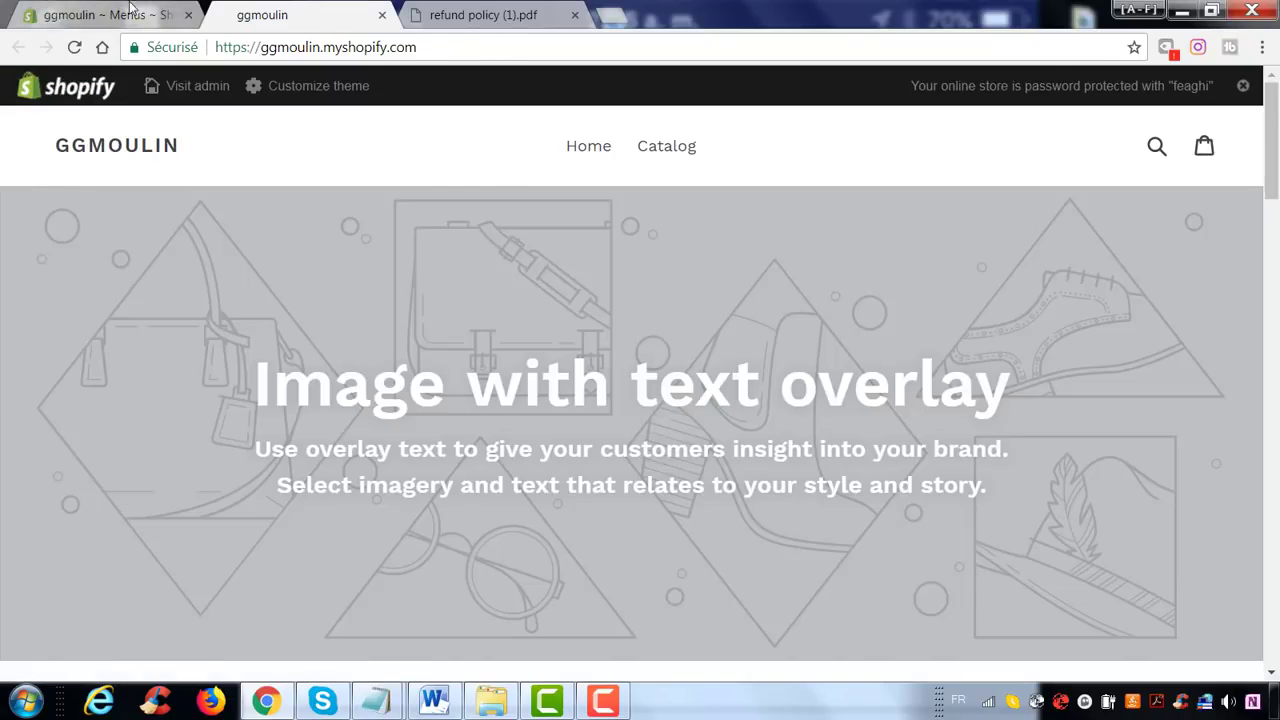
pyautogui.click(130, 8)
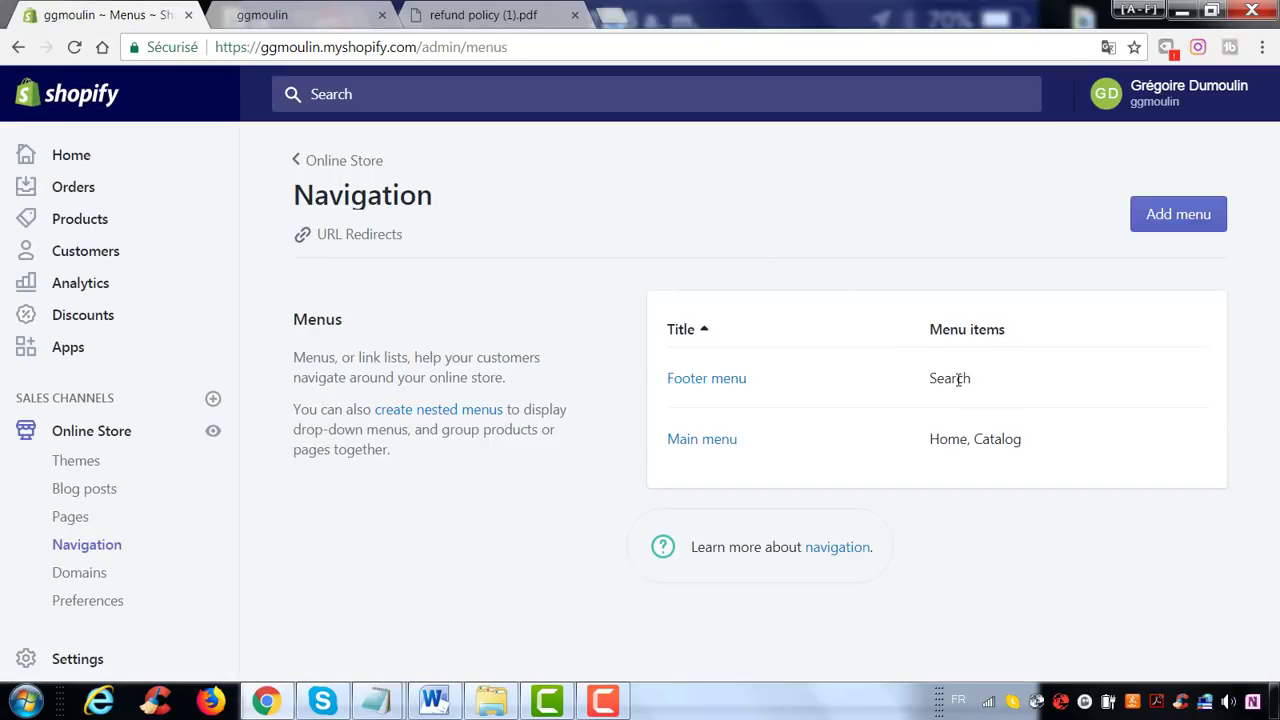
pyautogui.click(300, 13)
pyautogui.scroll(-10, 675, 402)
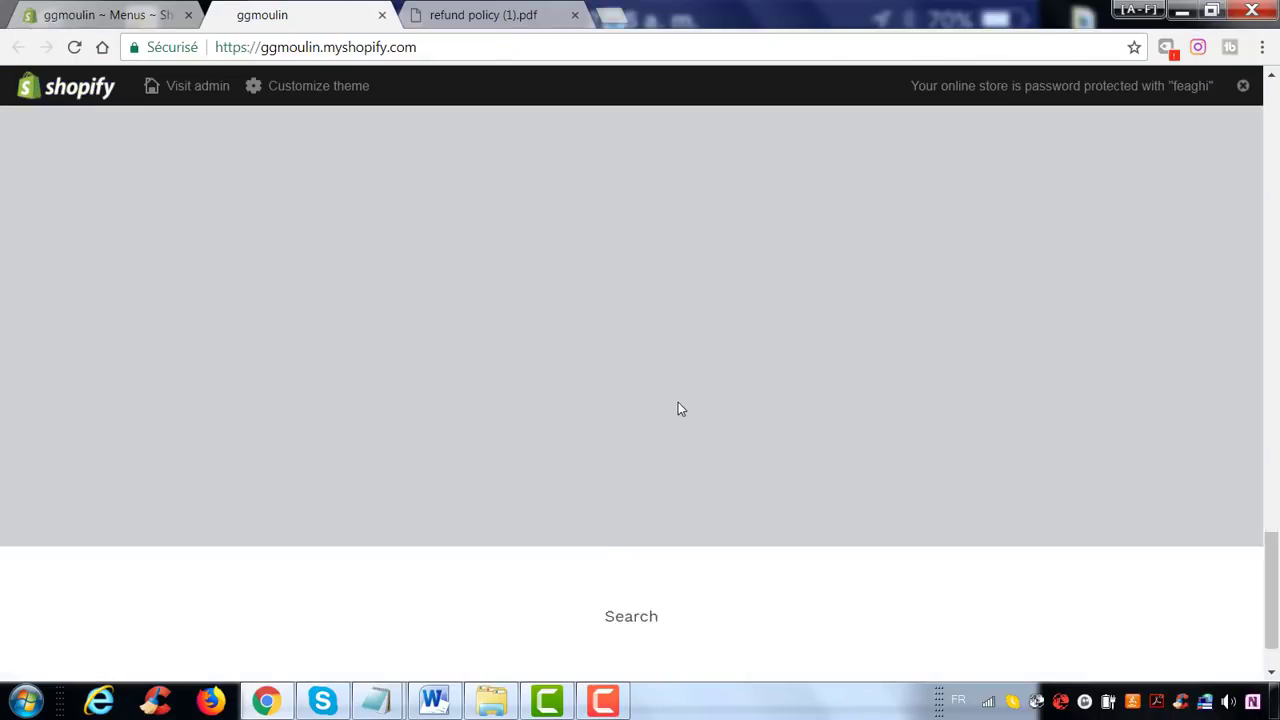
pyautogui.click(47, 8)
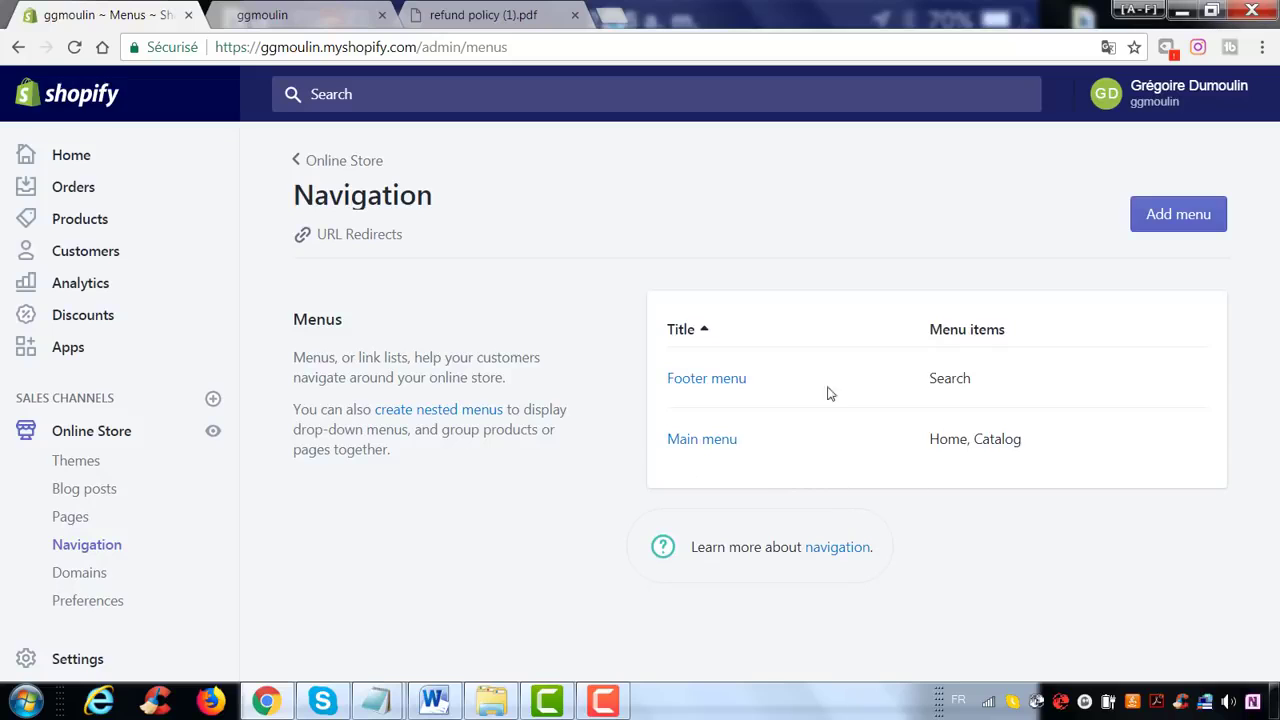
pyautogui.click(240, 12)
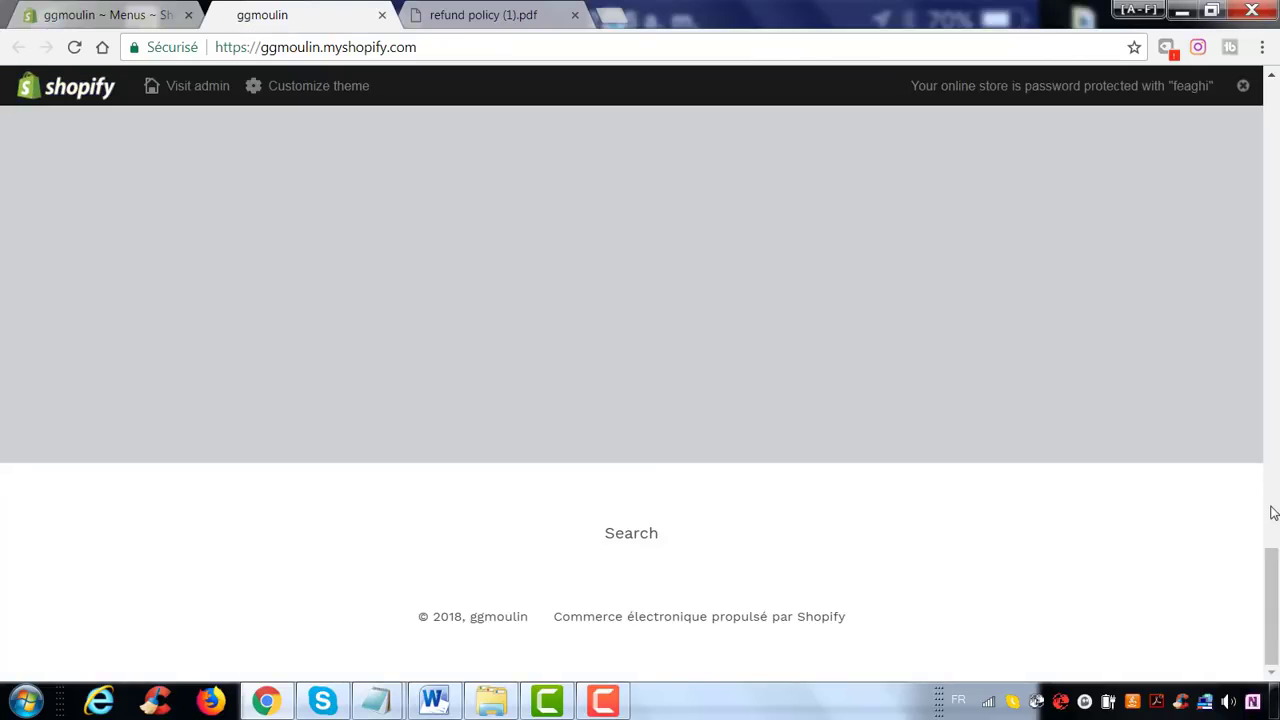
pyautogui.scroll(10, 1267, 557)
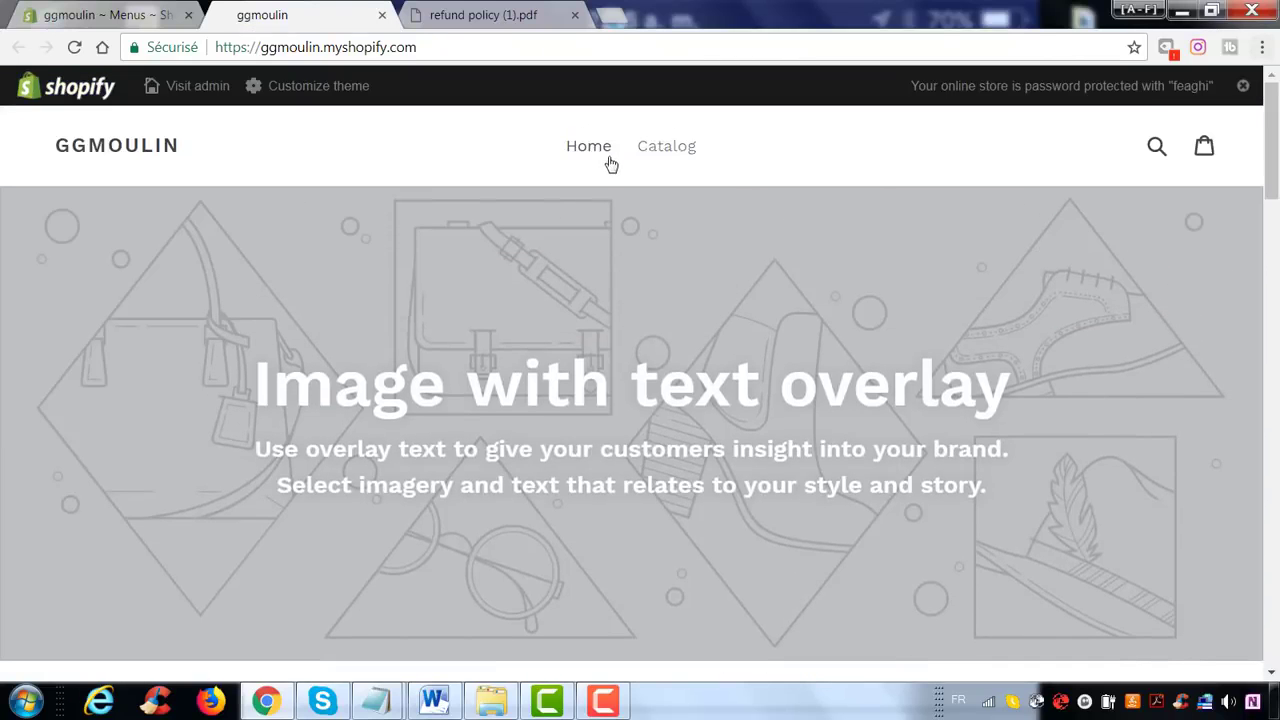
pyautogui.click(152, 10)
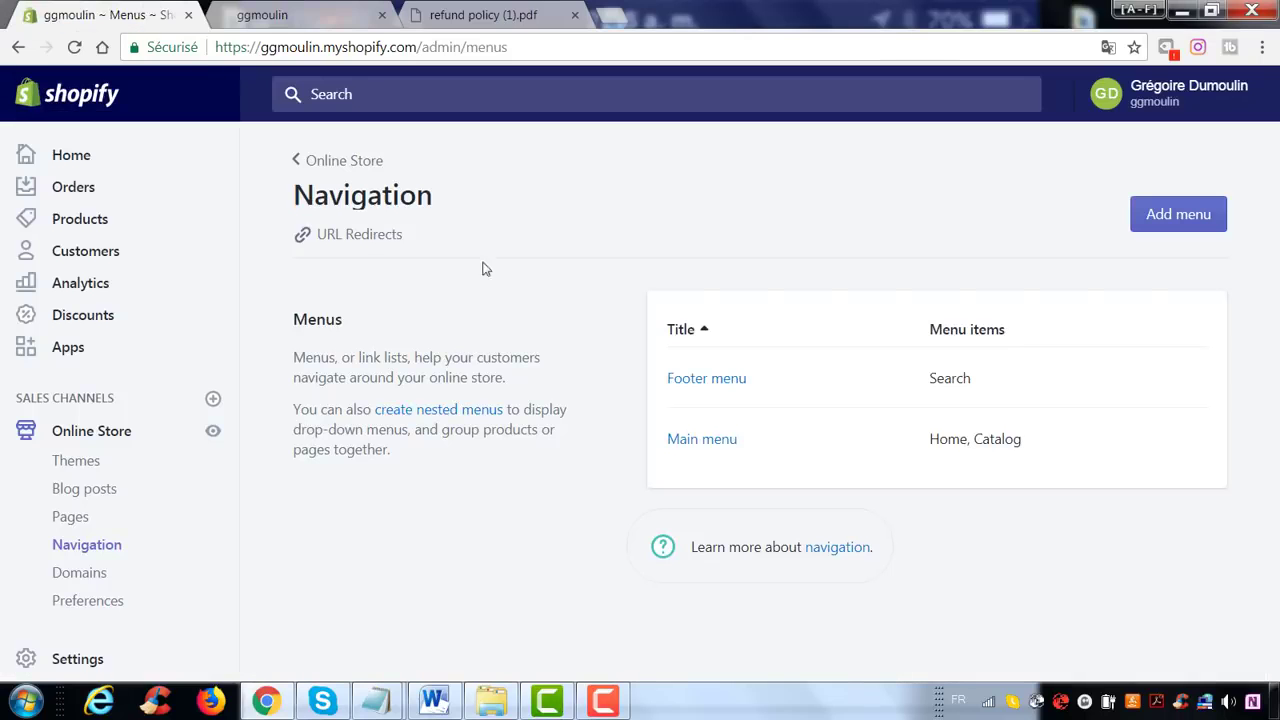
# - Open the main menu and change its title to Accueil
pyautogui.click(720, 448)
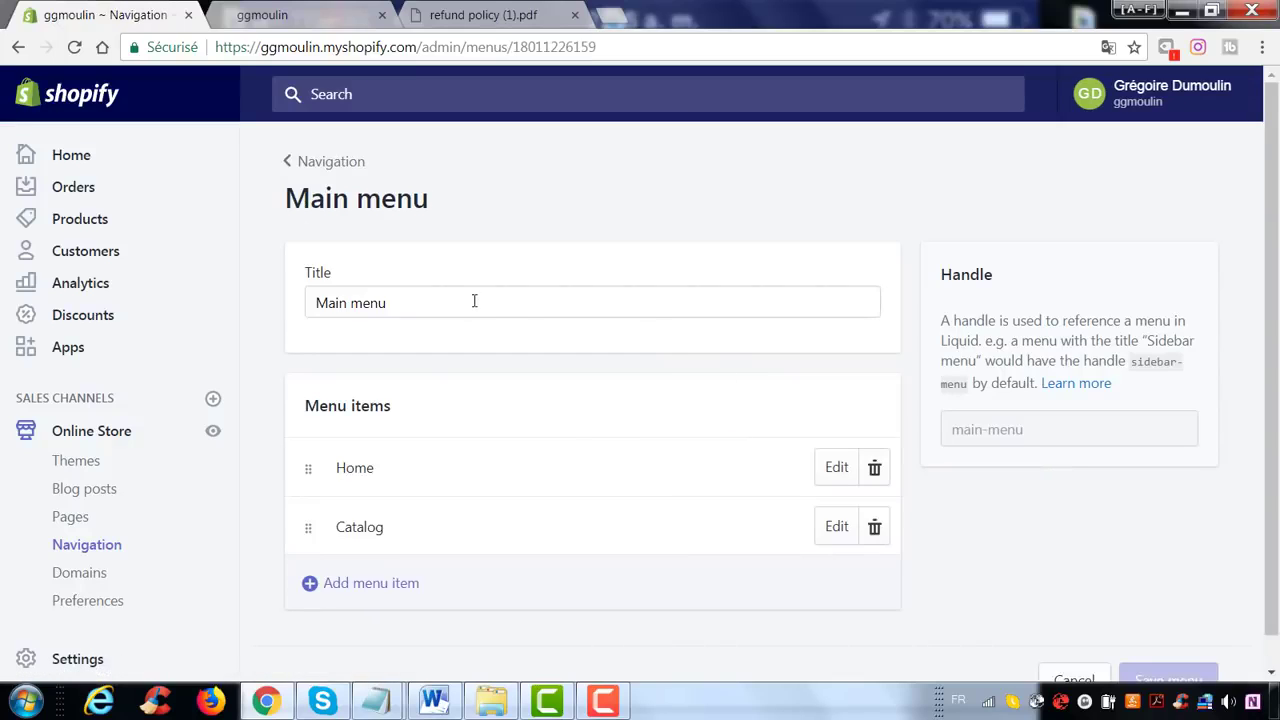
pyautogui.moveTo(471, 300); pyautogui.dragTo(282, 308)
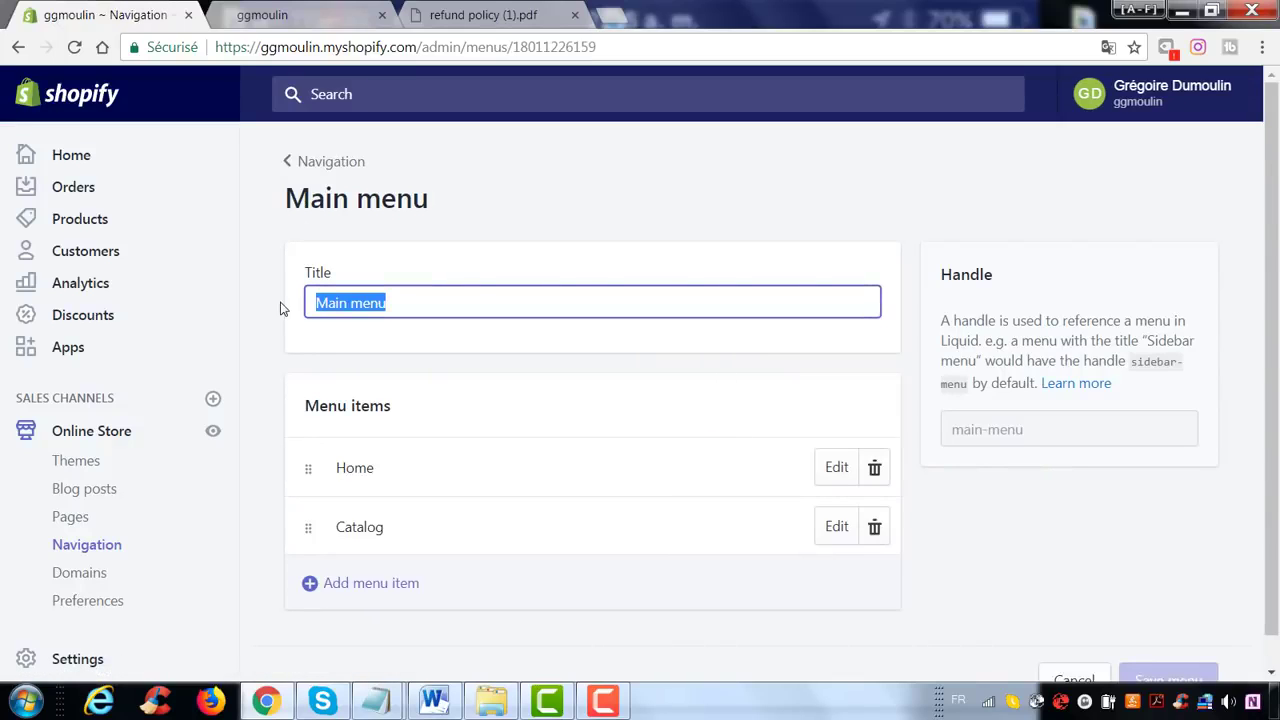
pyautogui.write('Accueil')
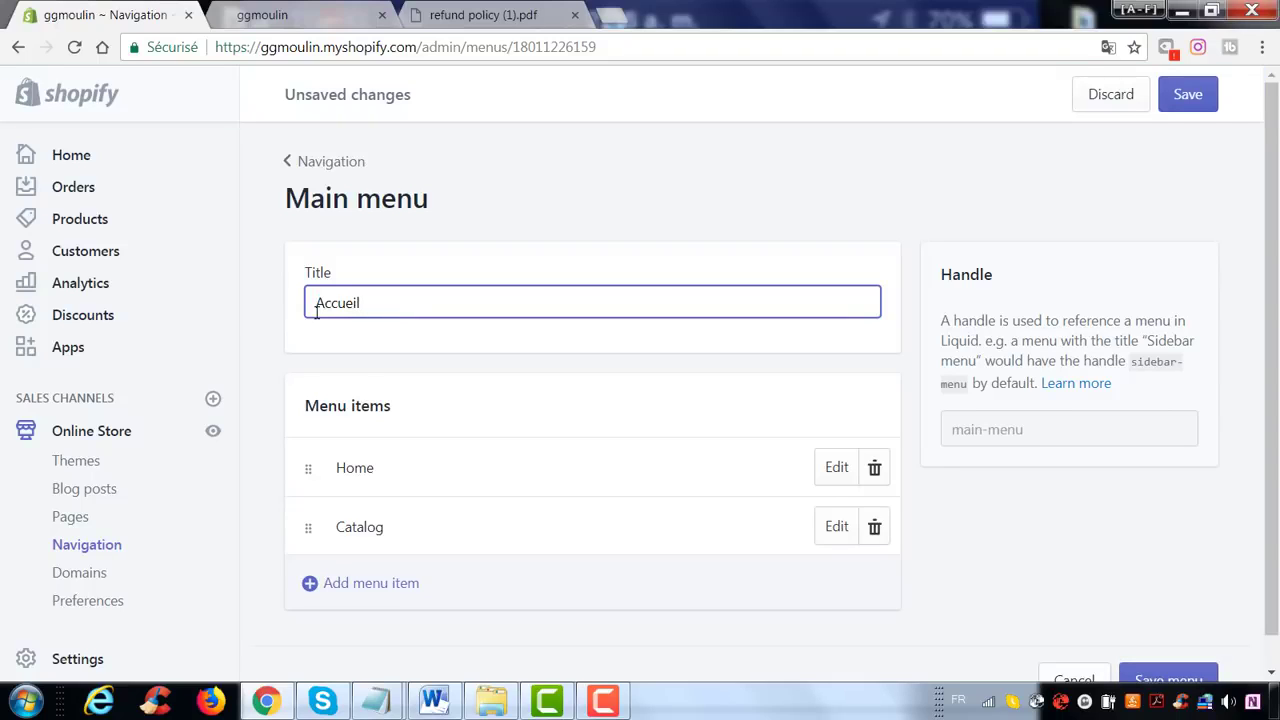
# - Rename the Home menu item as Acceuil and apply the change
pyautogui.click(838, 470)
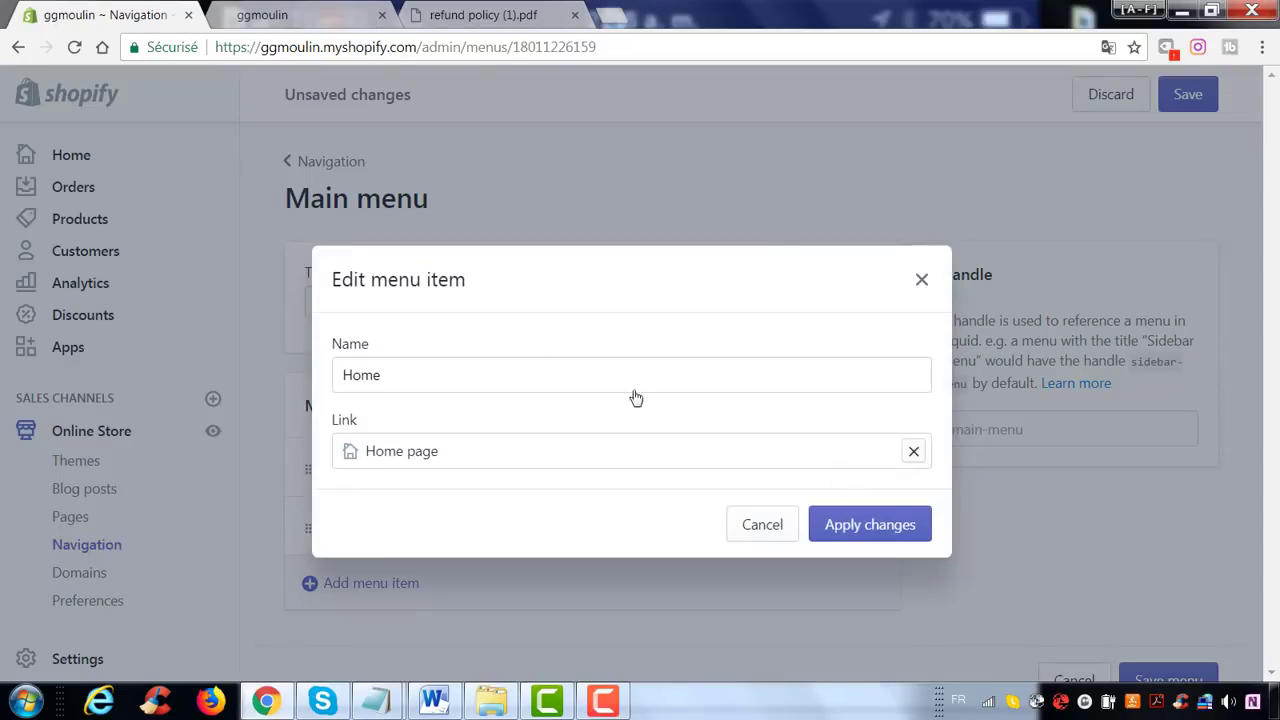
pyautogui.moveTo(446, 373); pyautogui.dragTo(342, 397)
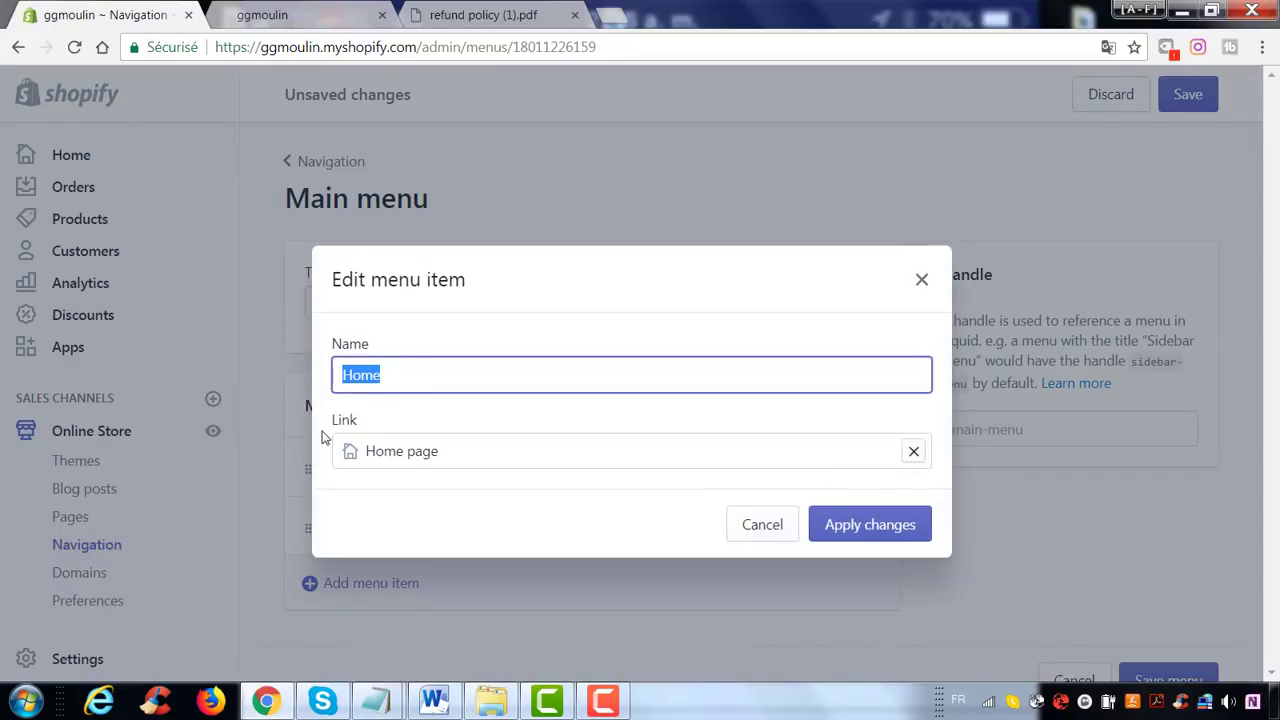
pyautogui.write('Acceuil')
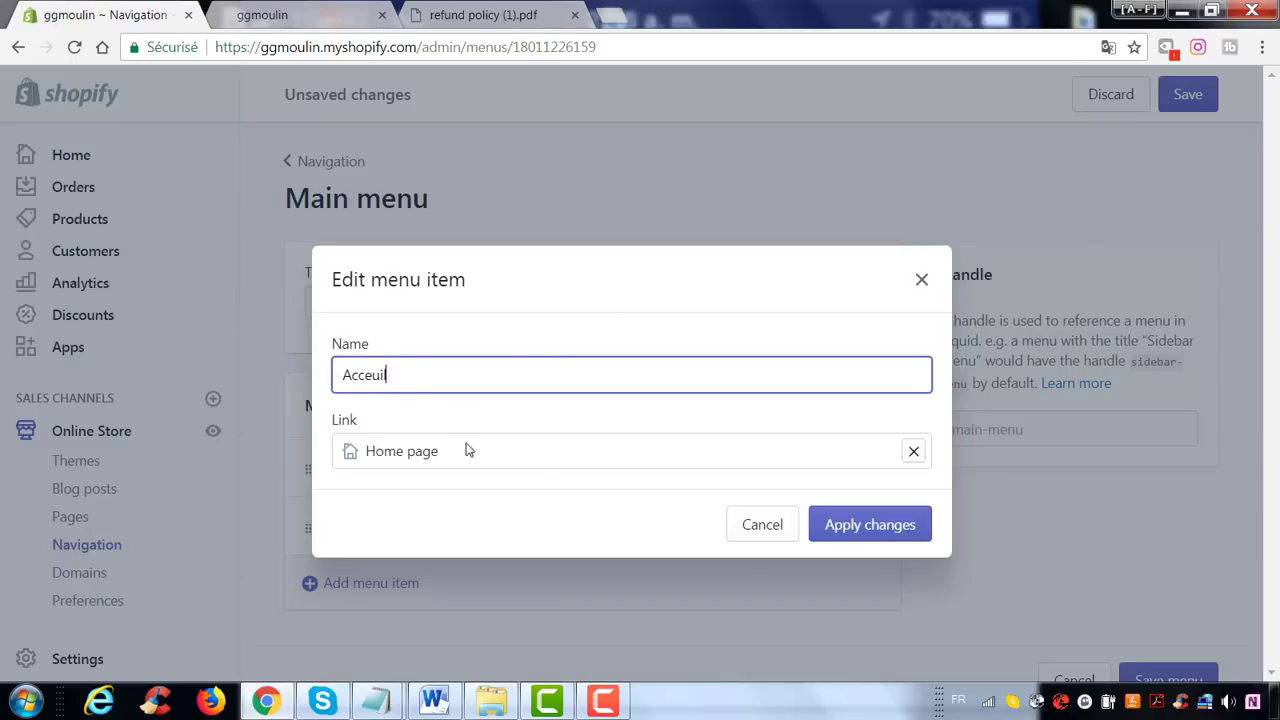
pyautogui.click(816, 531)
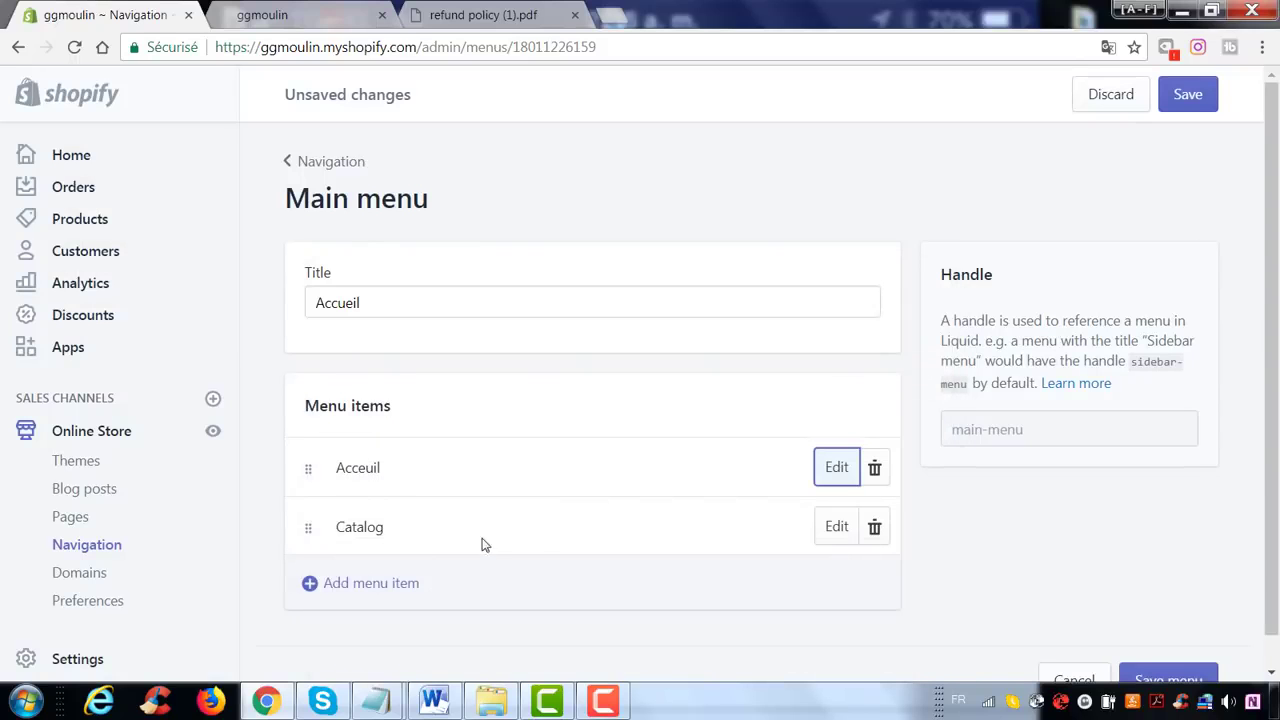
# - Rename the Catalog menu item as Catalogue and apply the change
pyautogui.click(837, 530)
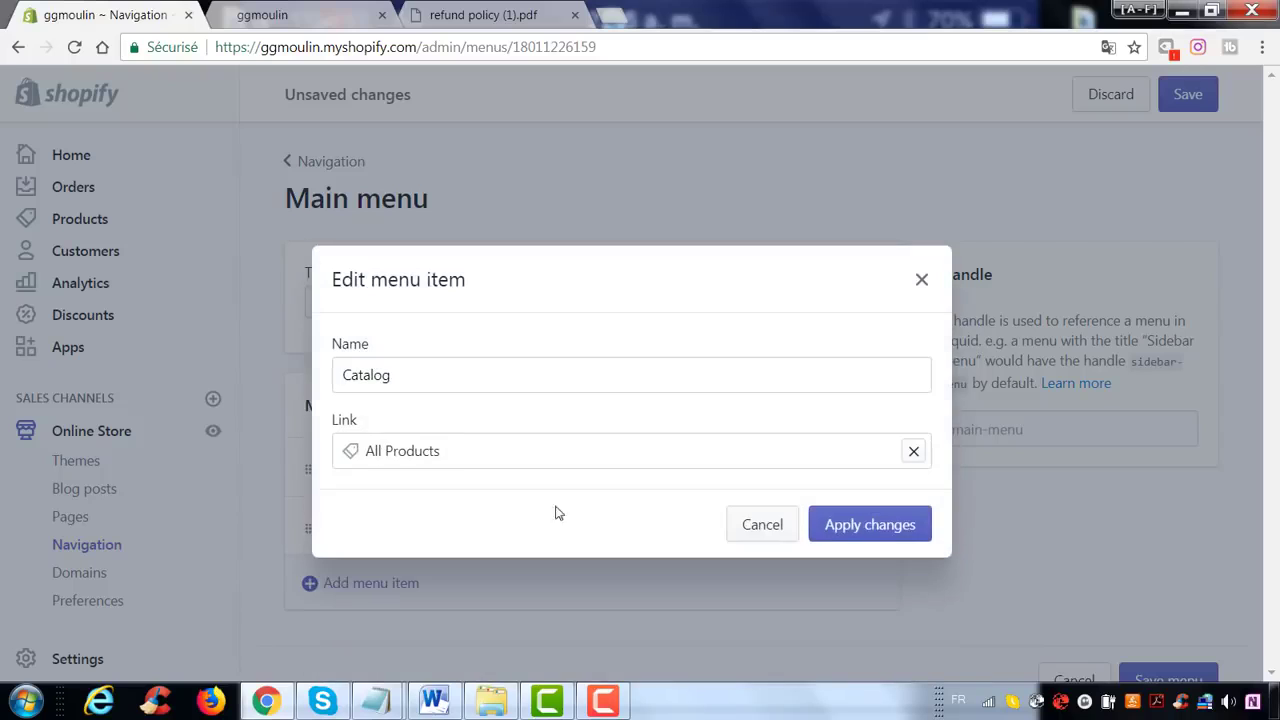
pyautogui.click(456, 372)
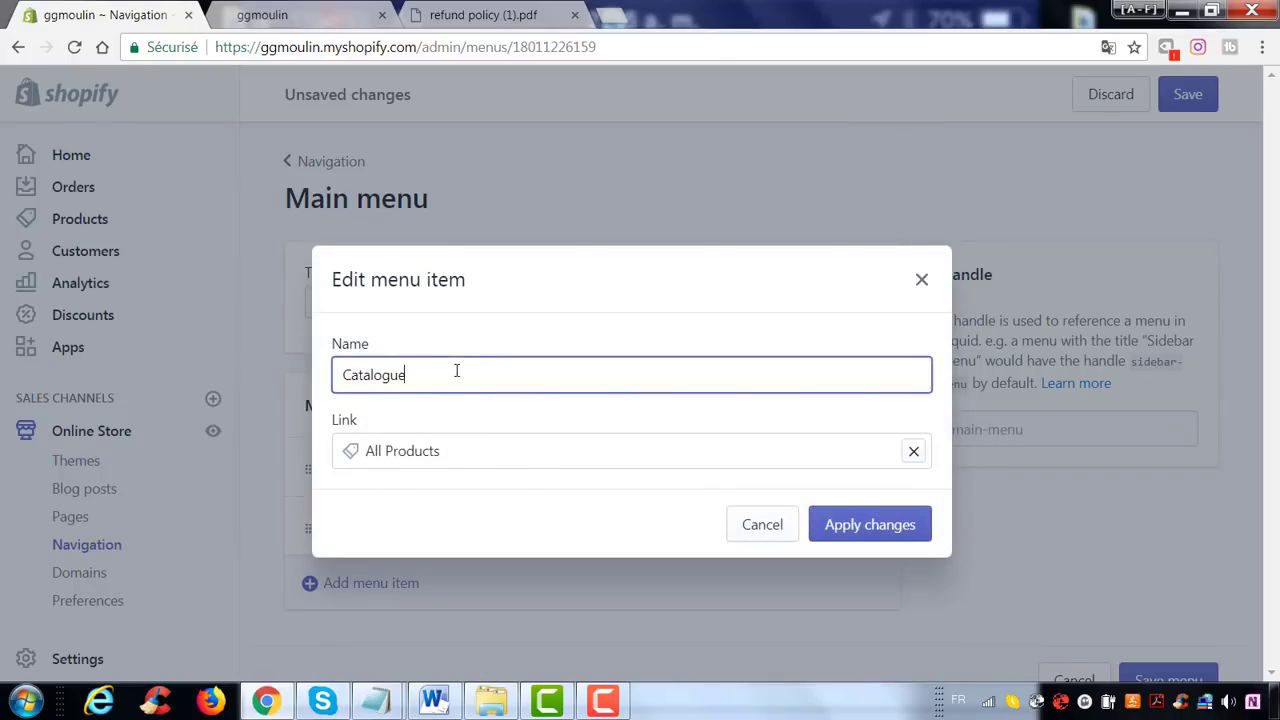
pyautogui.click(836, 530)
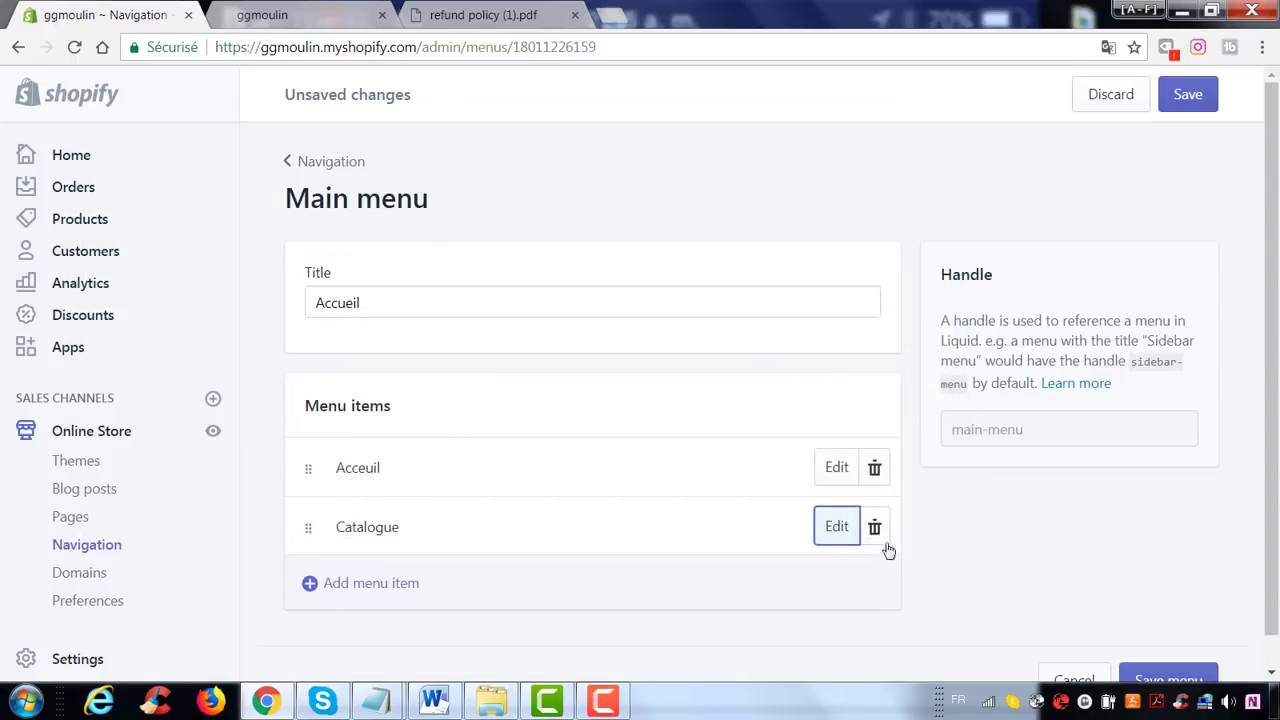
# - Start a new item in the main menu and name it Nous contacter
pyautogui.click(382, 602)
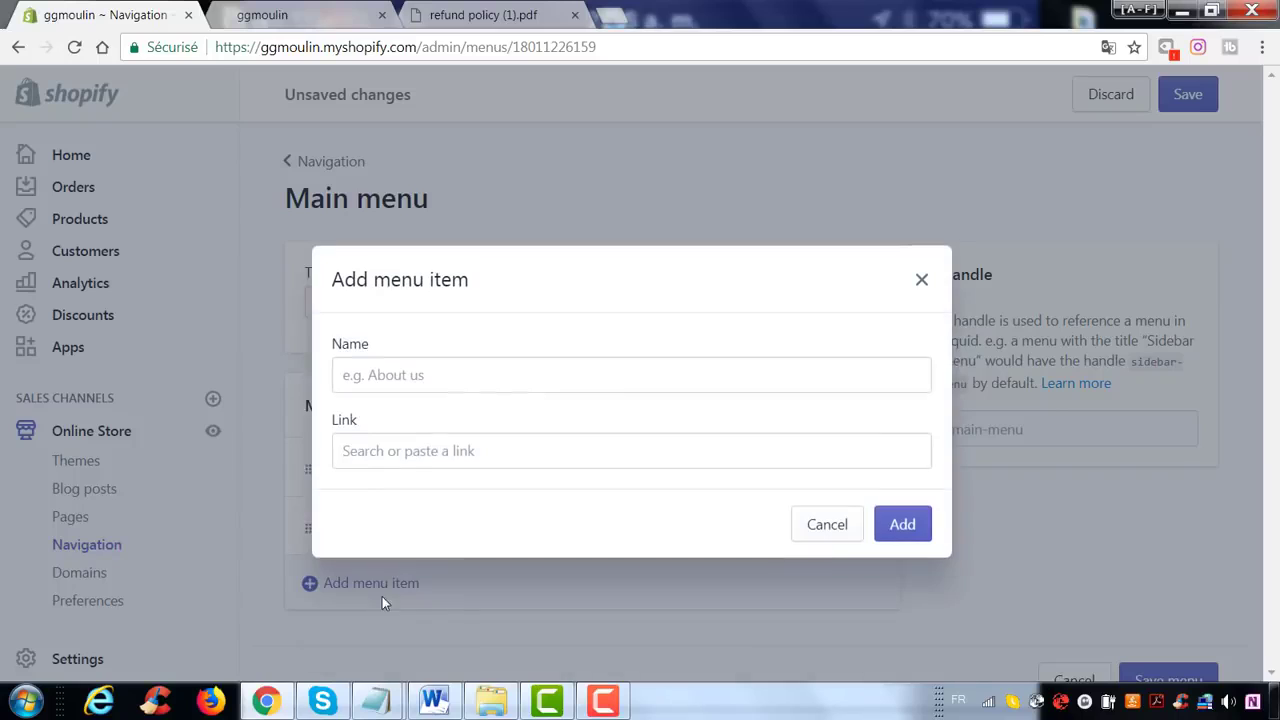
pyautogui.click(465, 385)
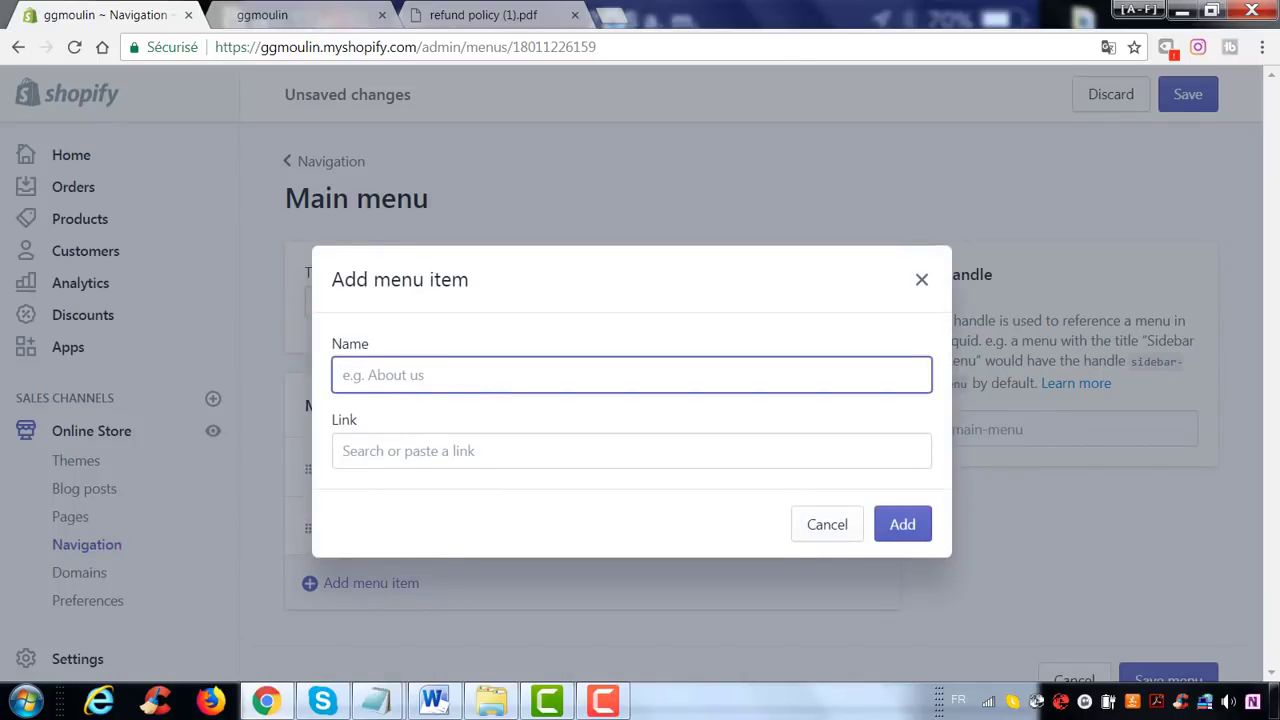
pyautogui.write('N')
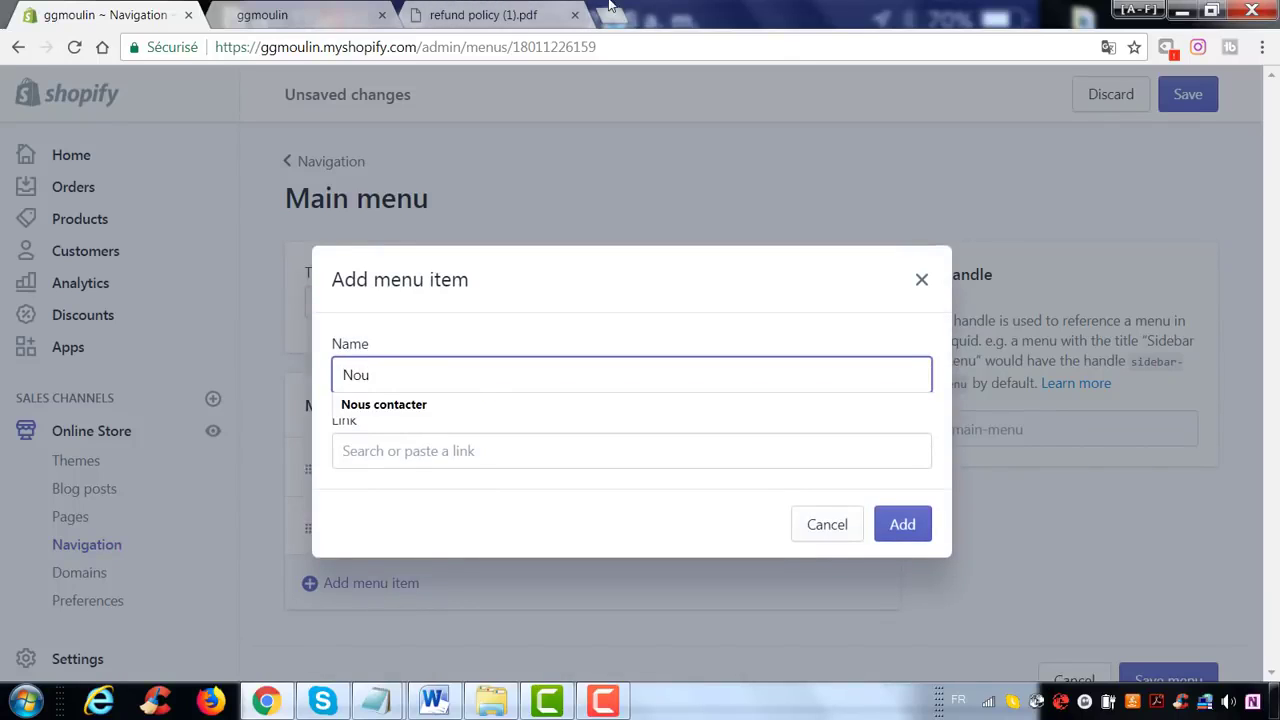
pyautogui.write('ou')
pyautogui.click(473, 408)
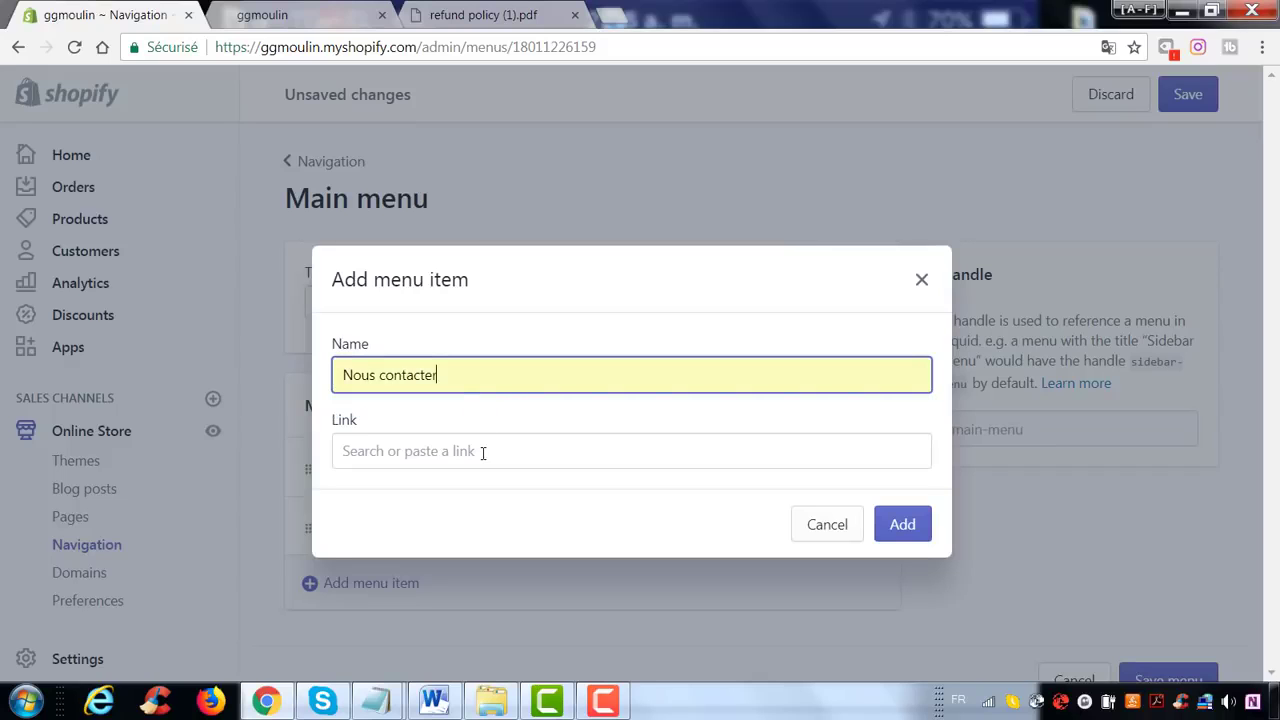
# - Link the new menu item to the Nous contacter page and add it to the menu
pyautogui.click(482, 452)
pyautogui.scroll(-2, 491, 566)
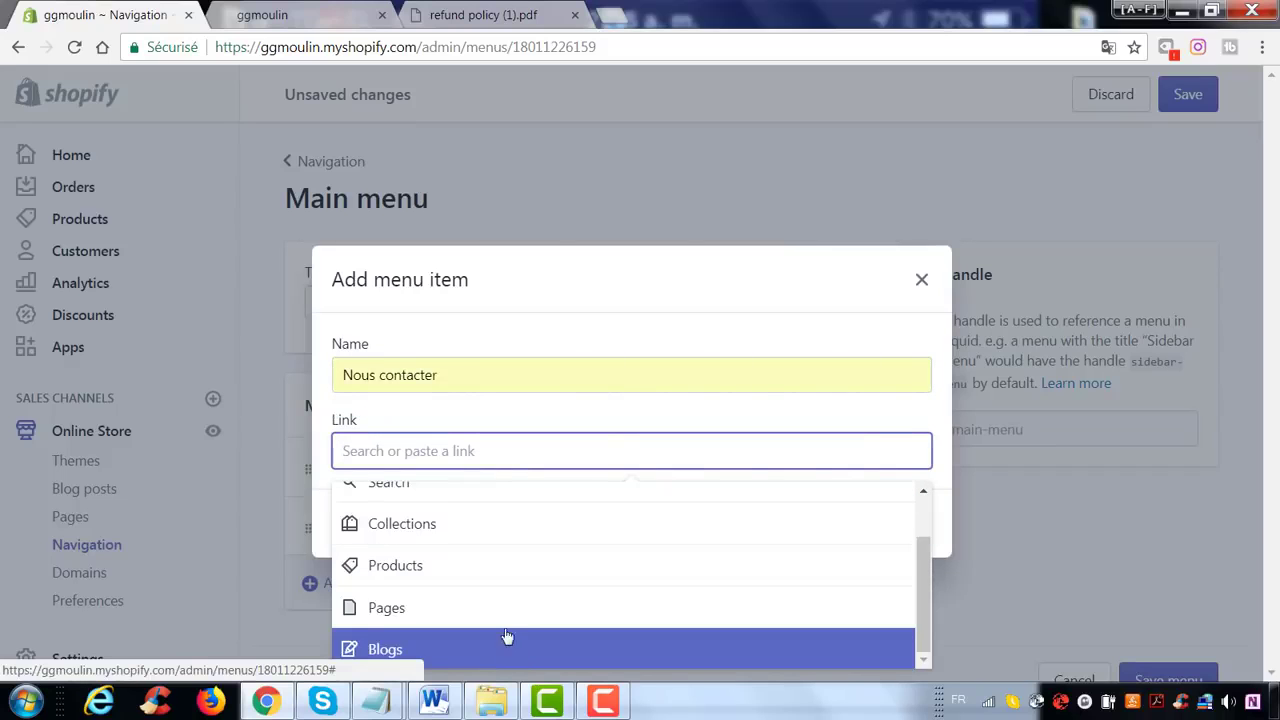
pyautogui.scroll(2, 420, 560)
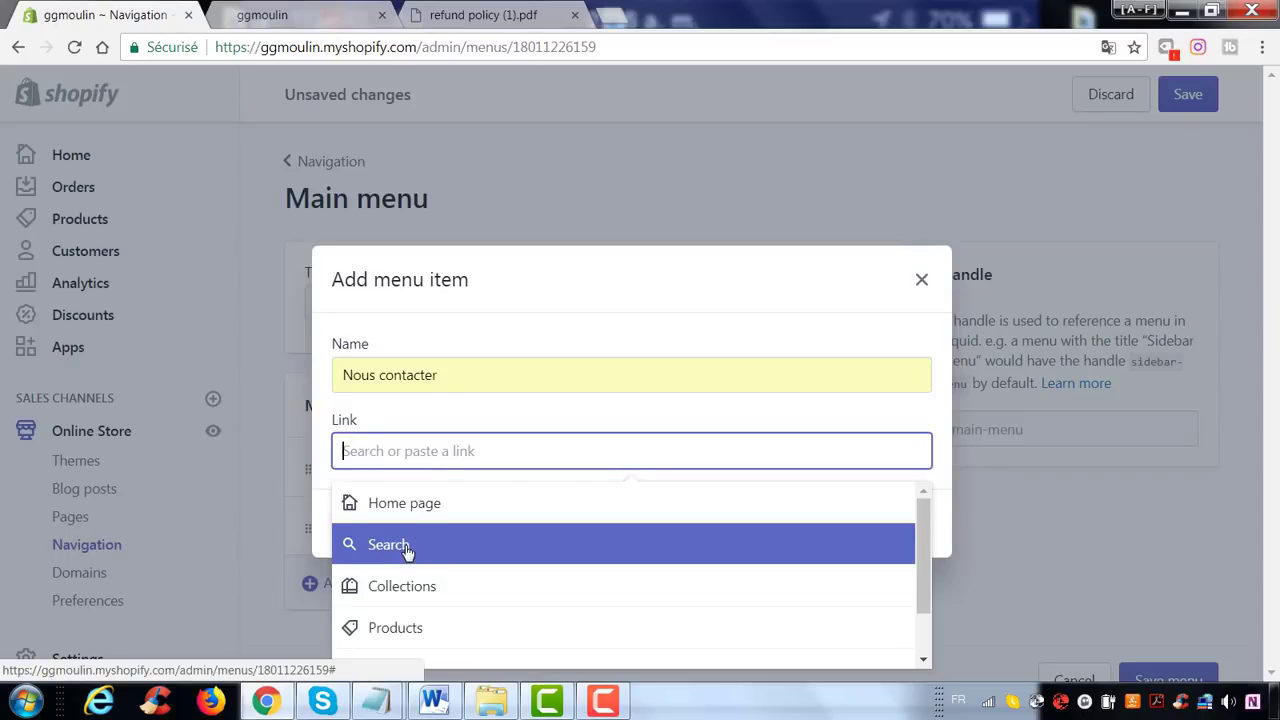
pyautogui.scroll(-1, 407, 551)
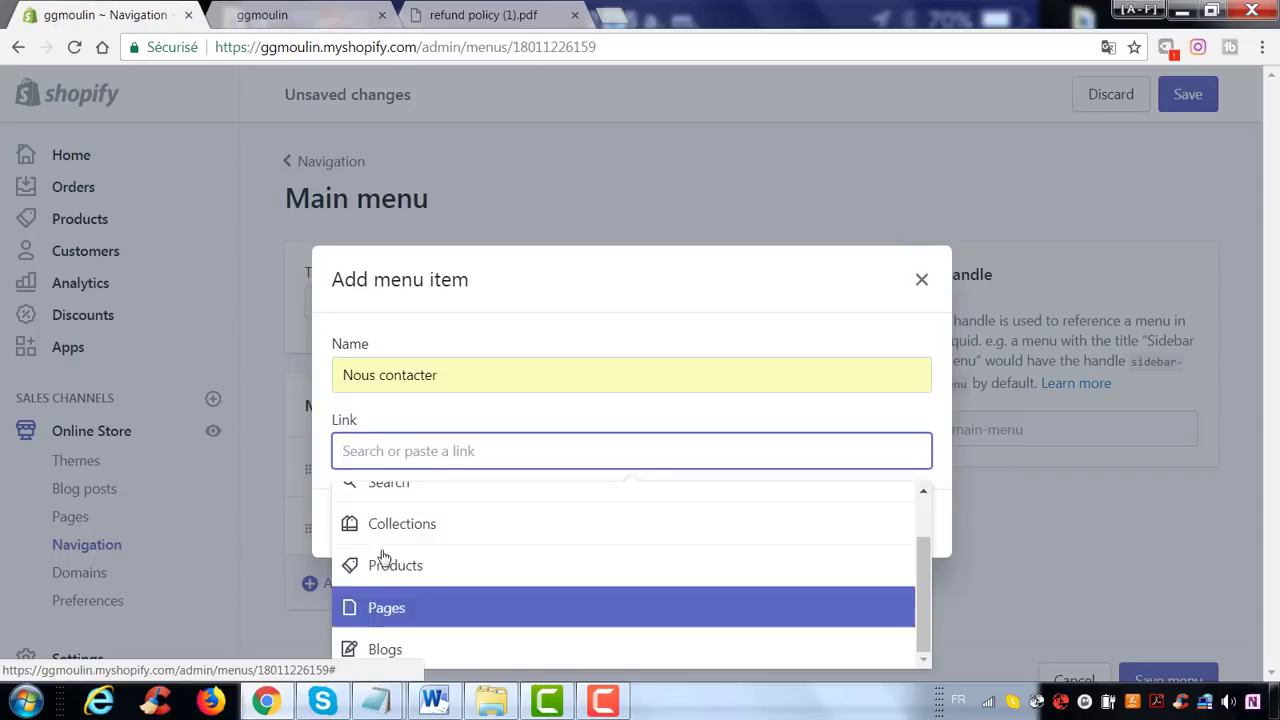
pyautogui.click(390, 622)
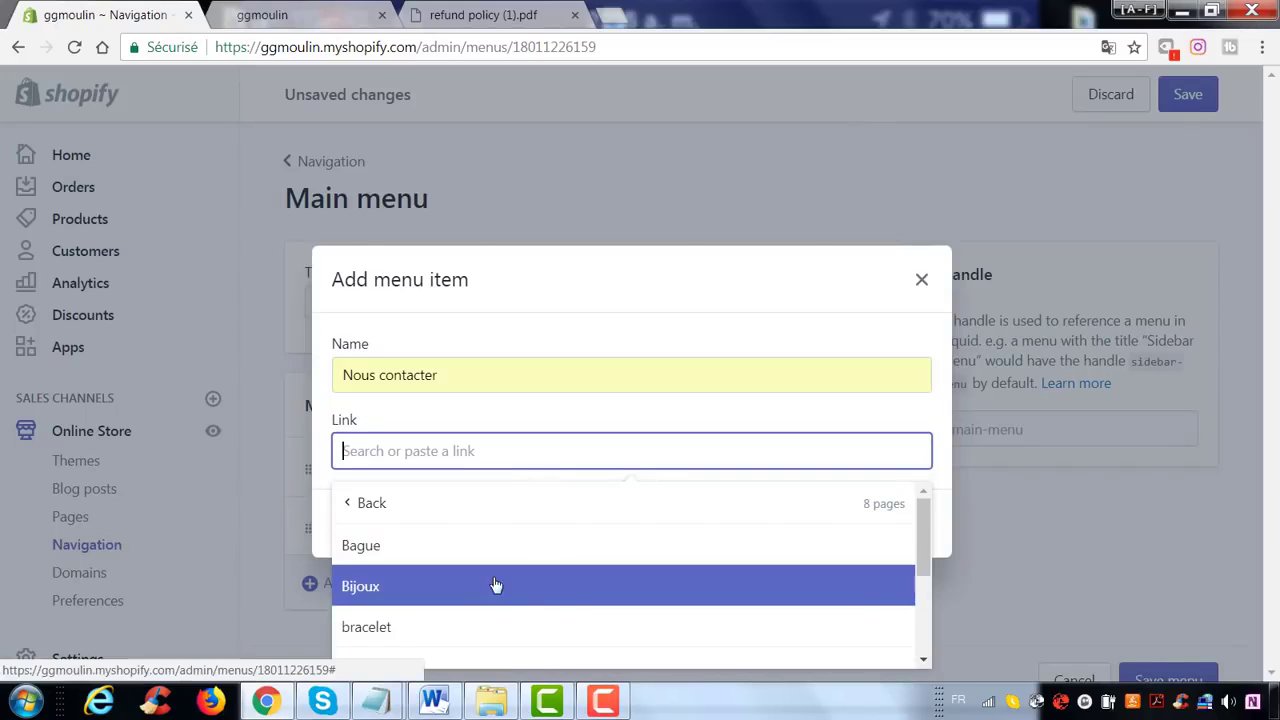
pyautogui.scroll(-2, 871, 586)
pyautogui.scroll(-2, 565, 560)
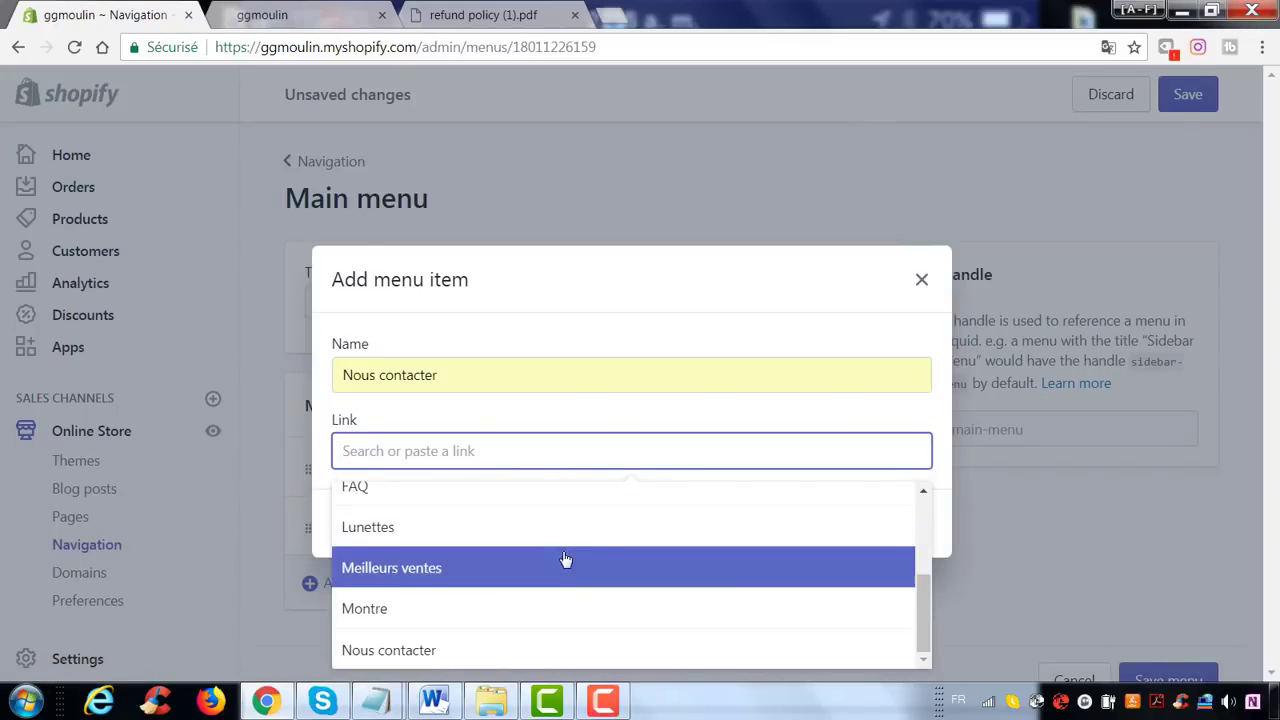
pyautogui.click(395, 650)
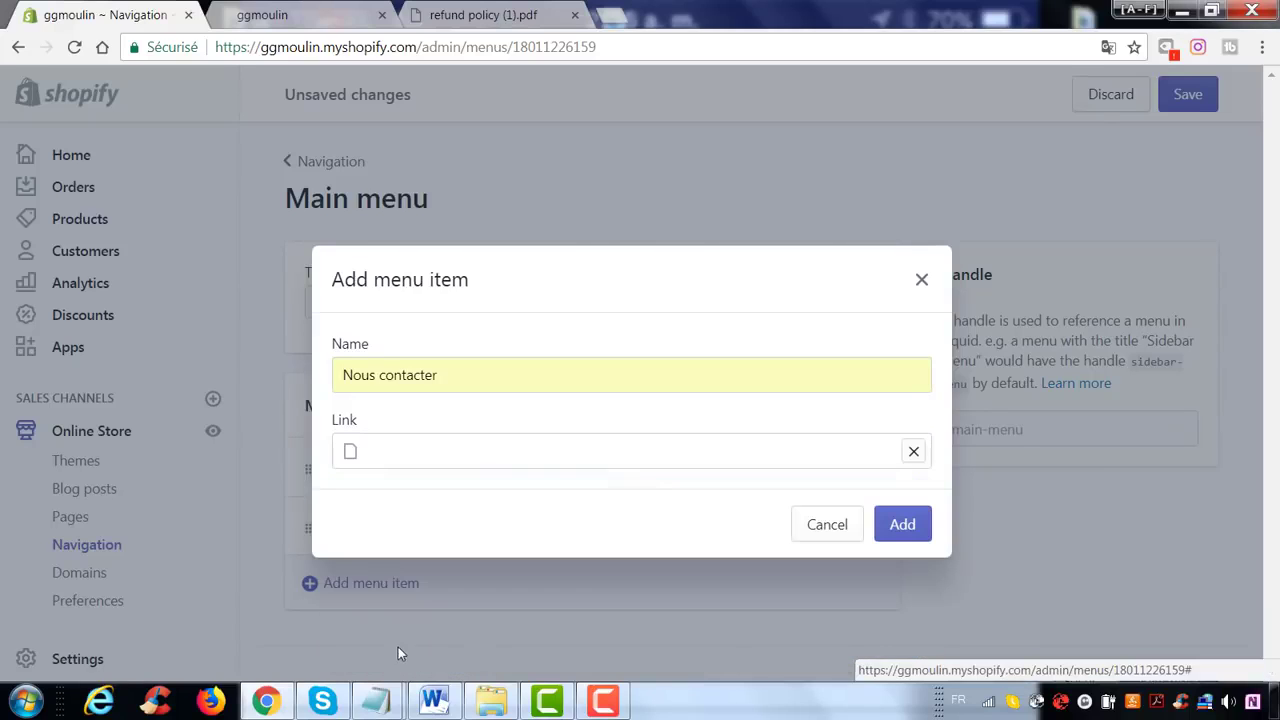
pyautogui.click(913, 540)
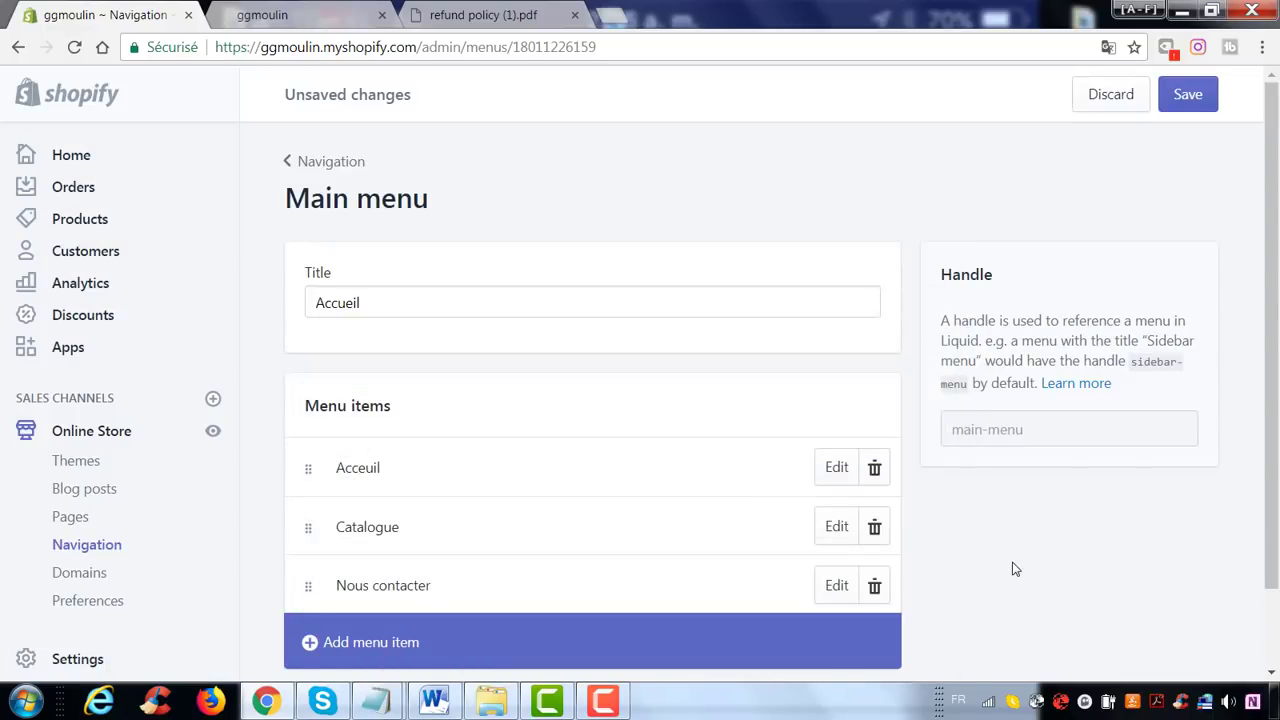
# - Add a menu item named Bijoux to the main menu, linked to the Bijoux page
pyautogui.scroll(-1, 929, 556)
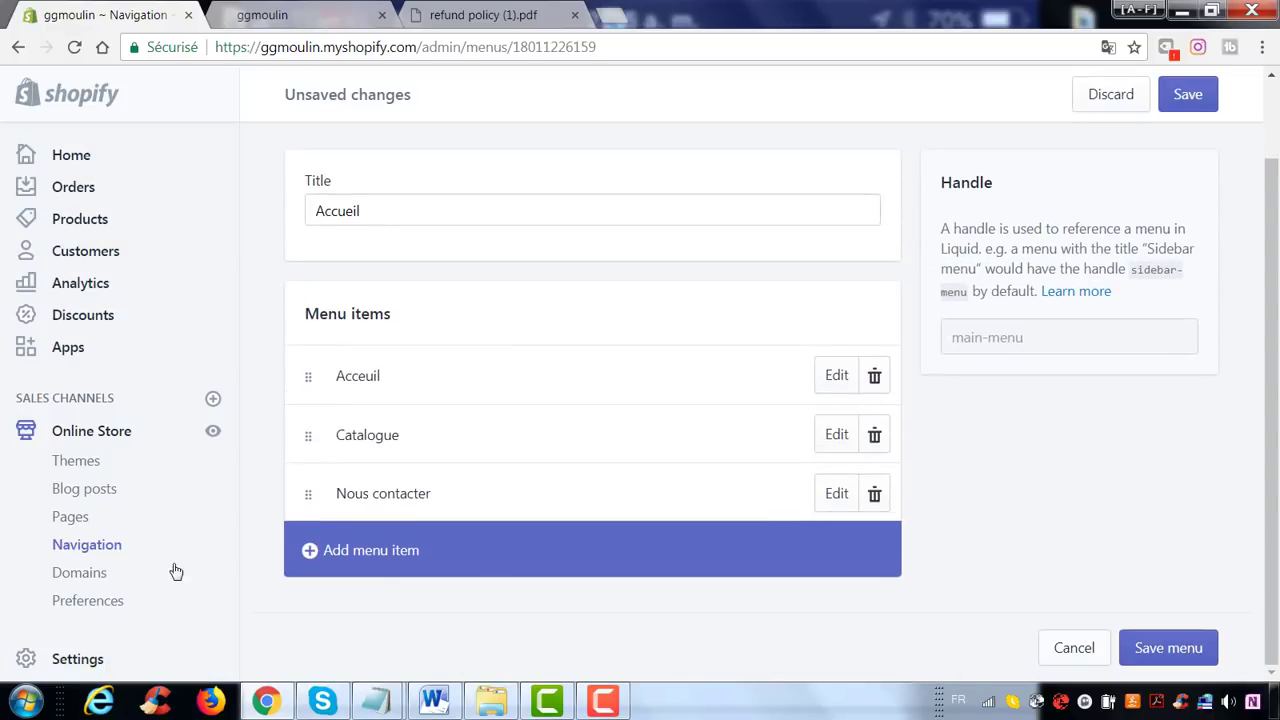
pyautogui.click(381, 561)
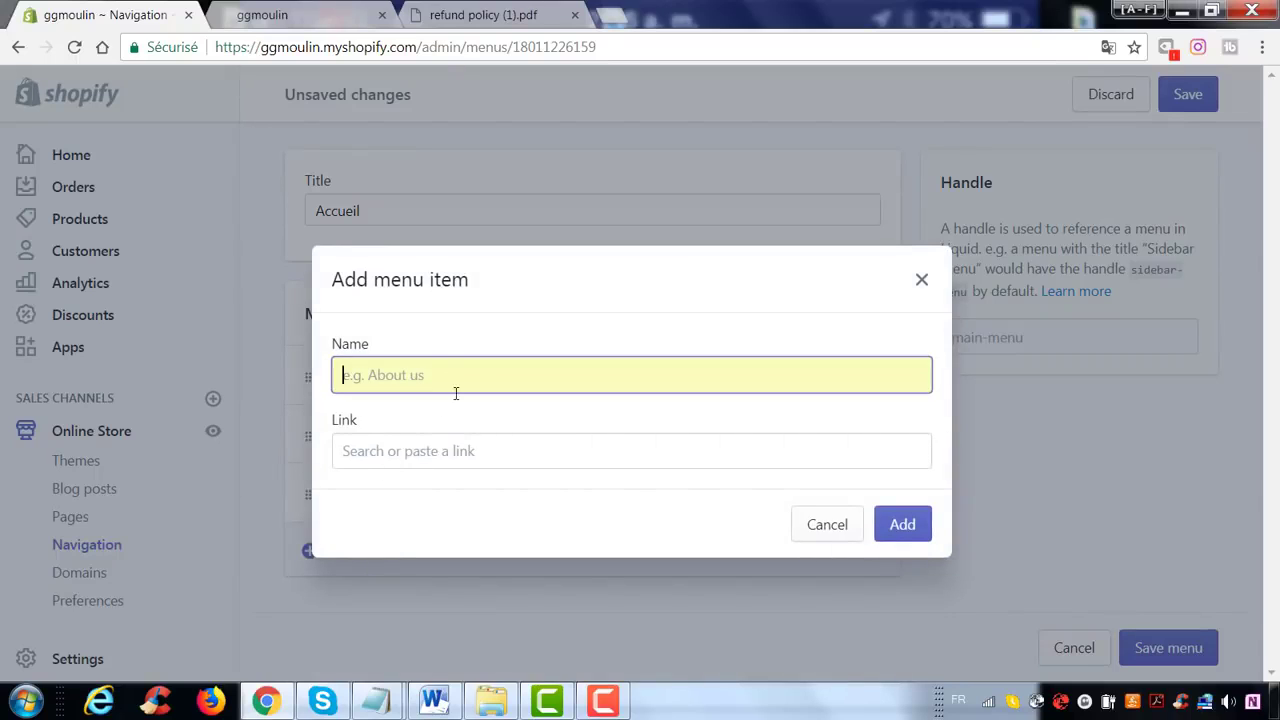
pyautogui.write('Bijoux')
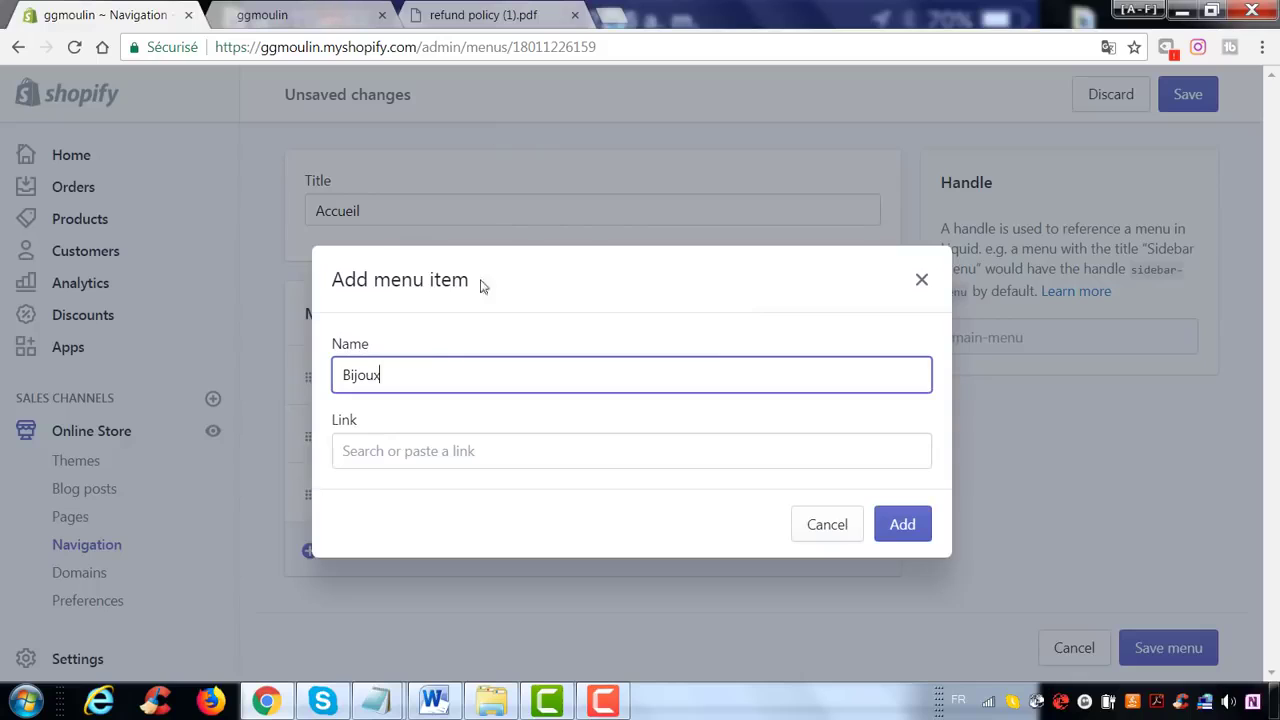
pyautogui.click(415, 450)
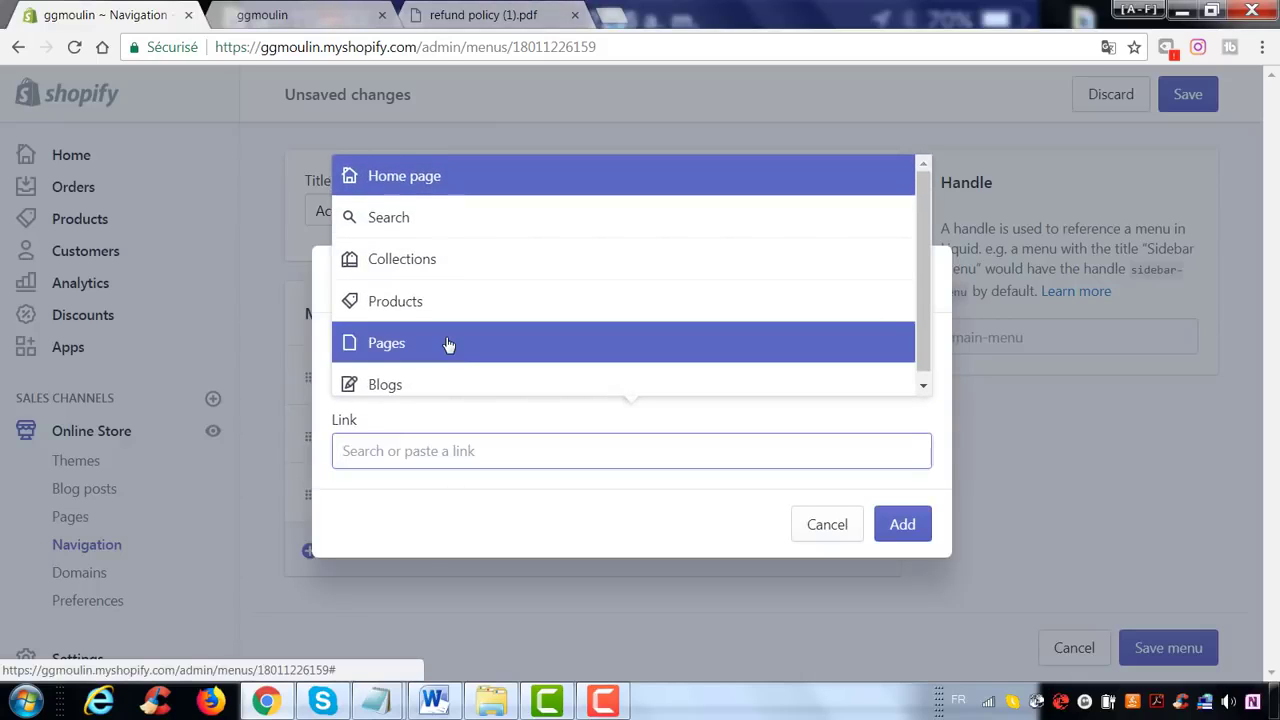
pyautogui.click(446, 341)
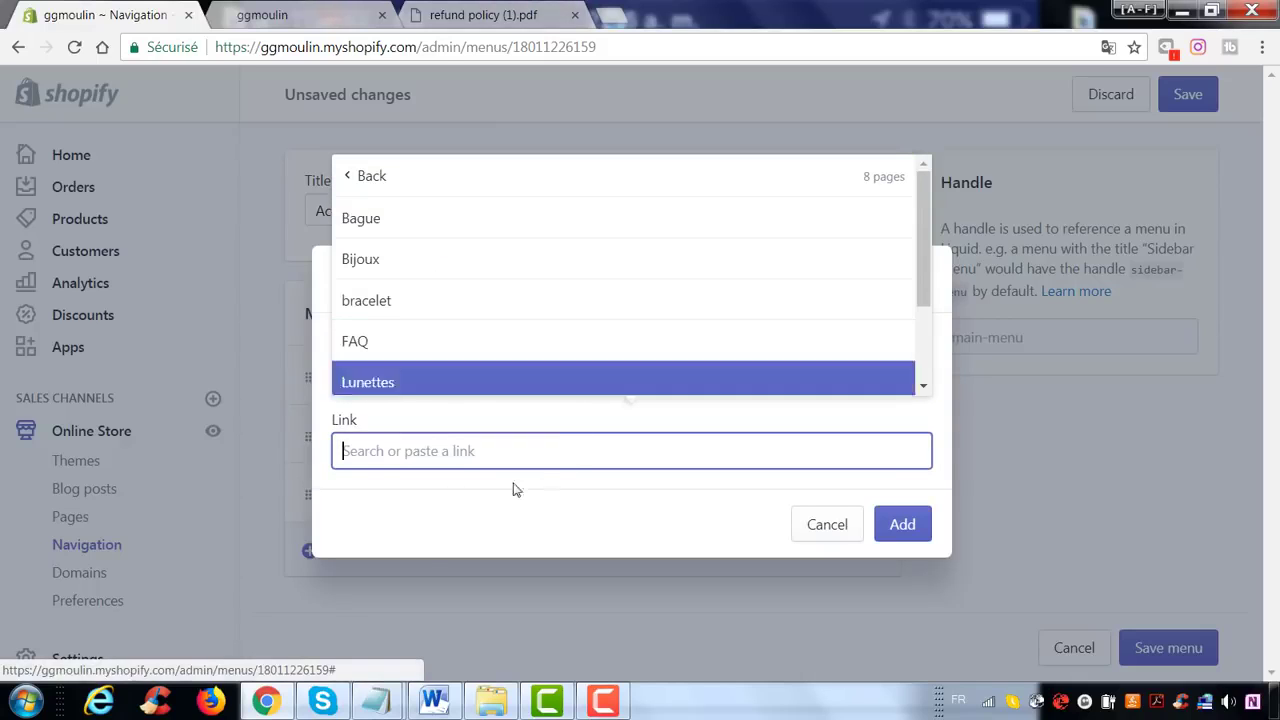
pyautogui.click(434, 262)
pyautogui.click(911, 529)
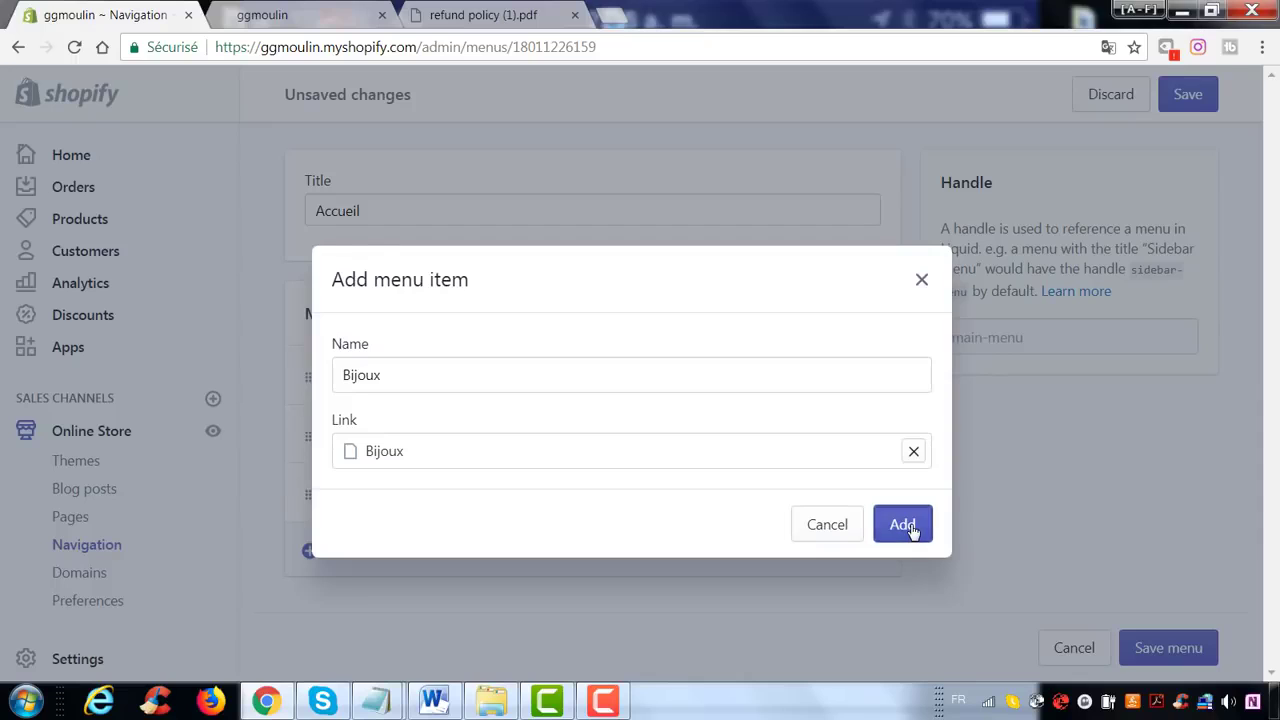
pyautogui.scroll(-1, 454, 574)
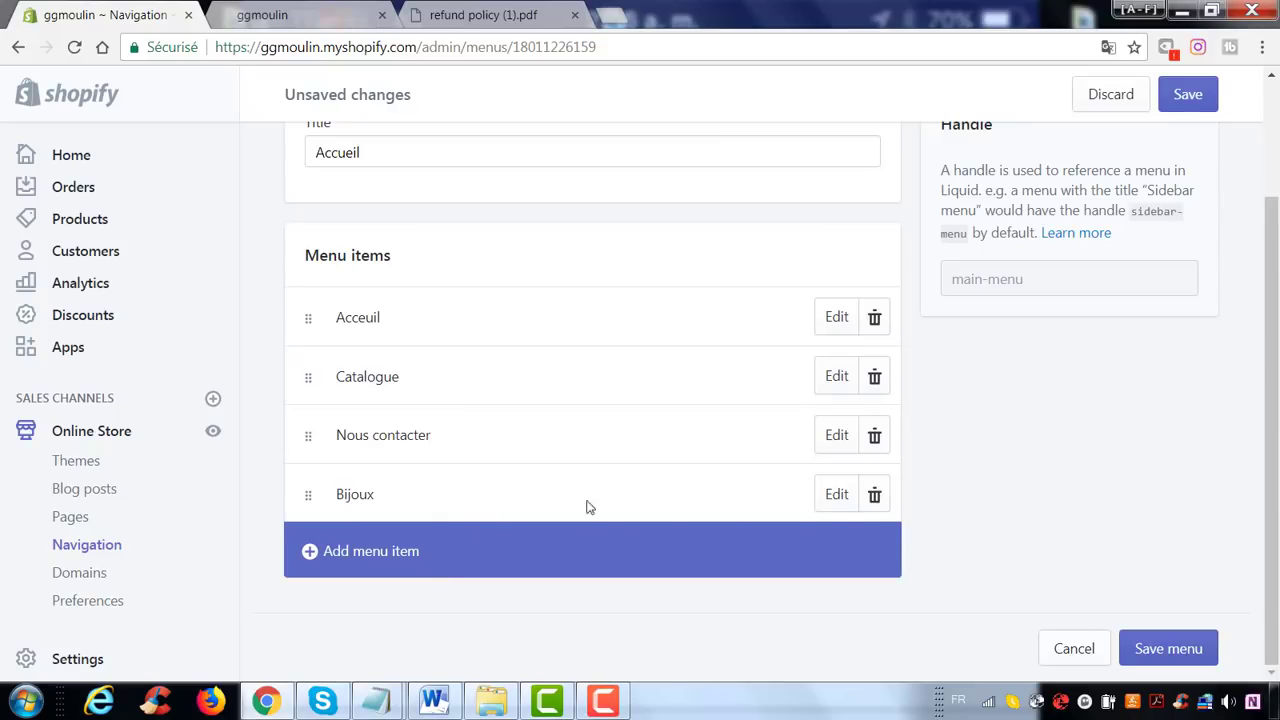
pyautogui.click(884, 508)
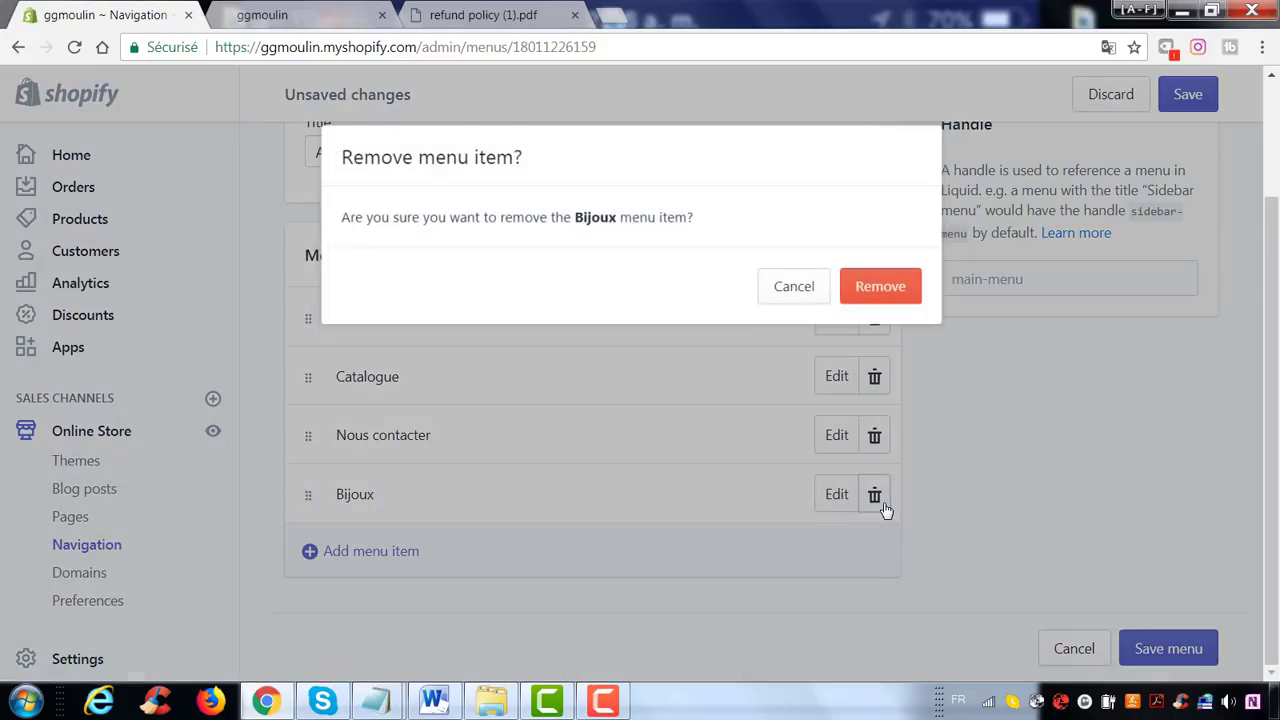
pyautogui.click(808, 290)
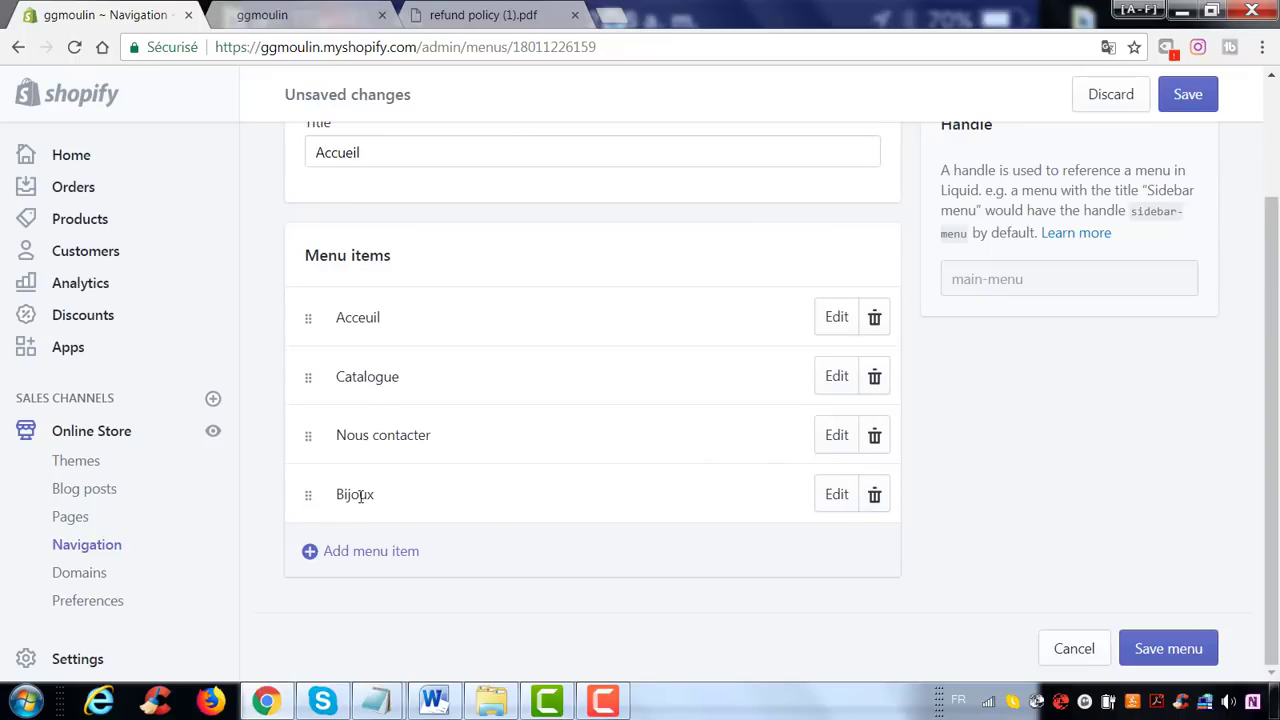
pyautogui.click(822, 505)
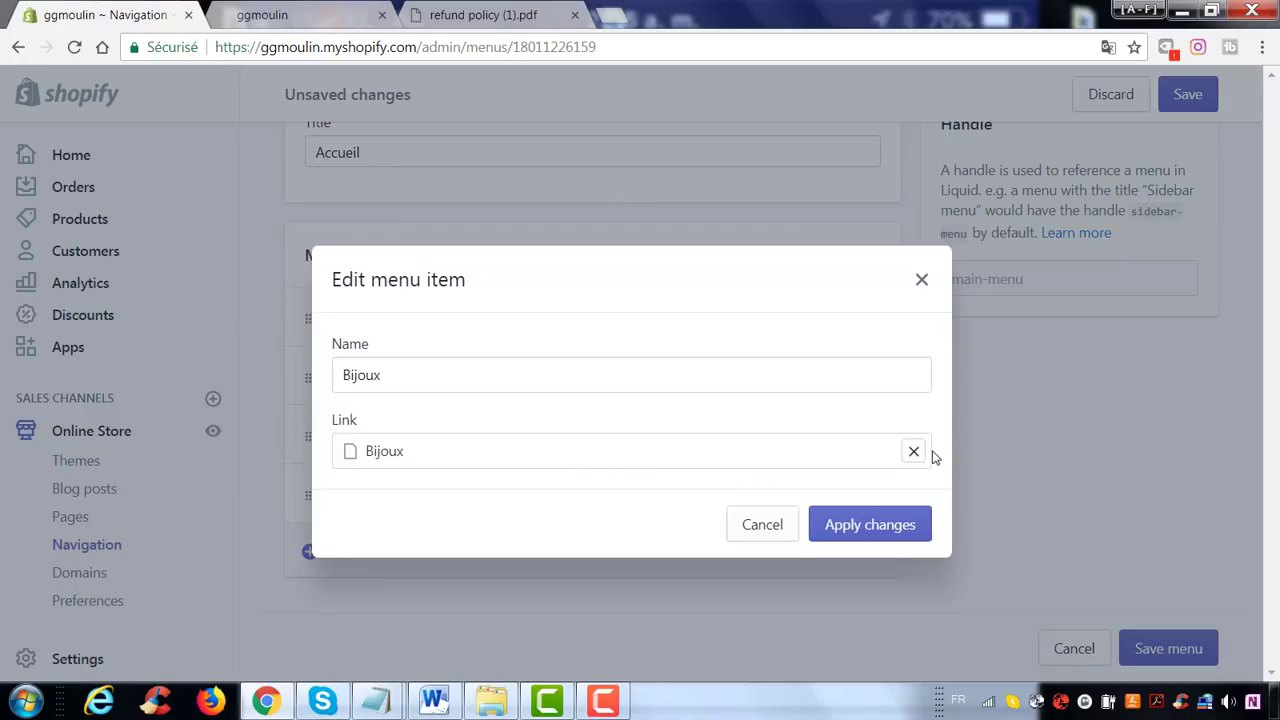
pyautogui.click(914, 452)
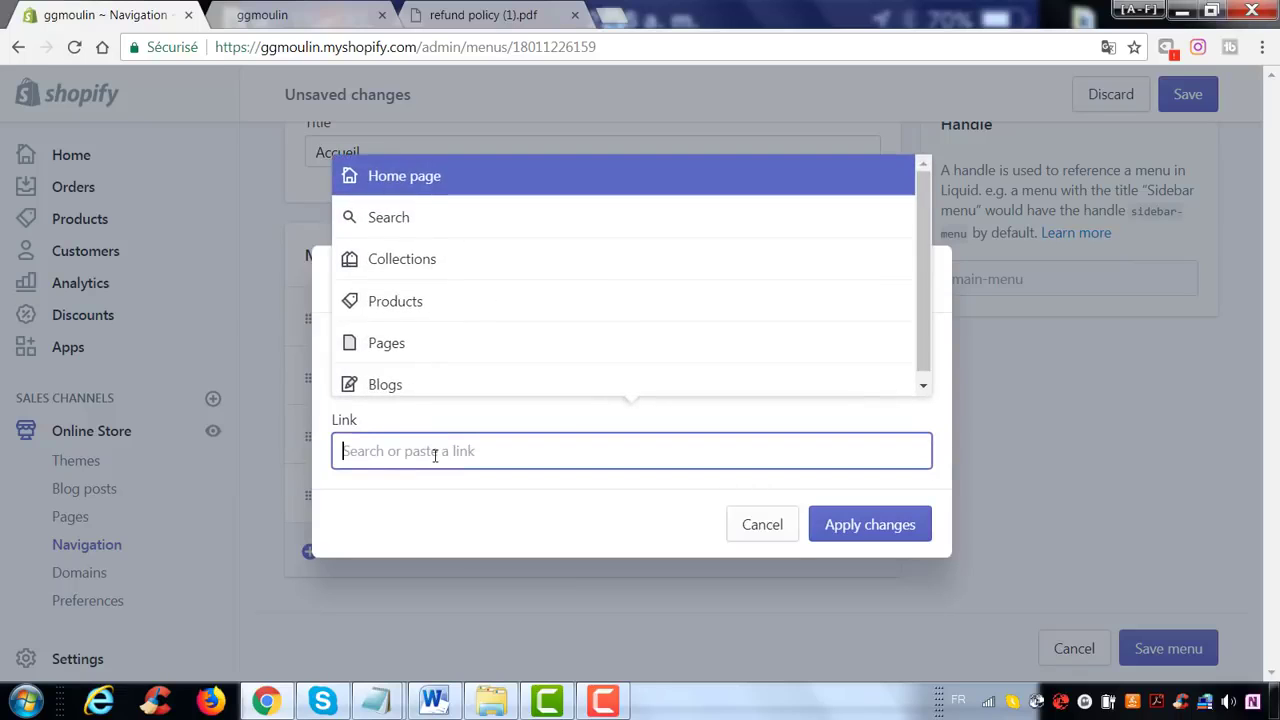
pyautogui.click(421, 272)
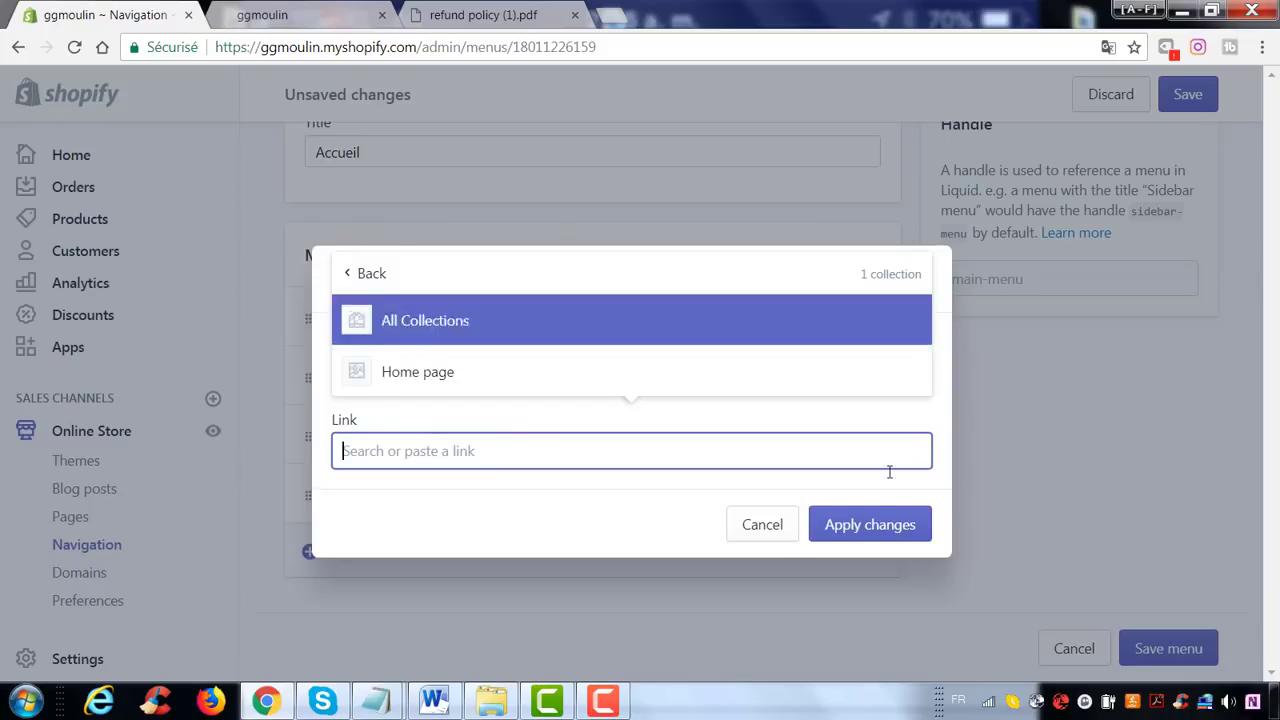
pyautogui.click(763, 525)
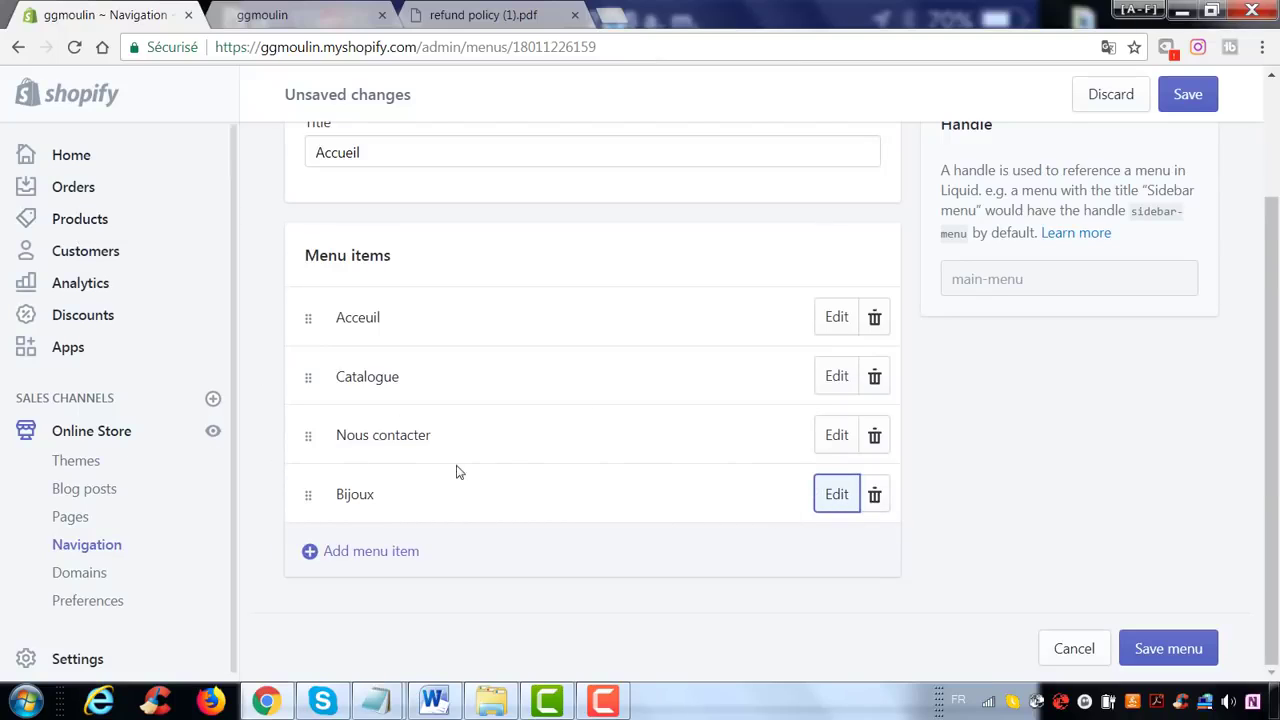
# - Save the main menu and reload the storefront to check its navigation
pyautogui.click(1172, 650)
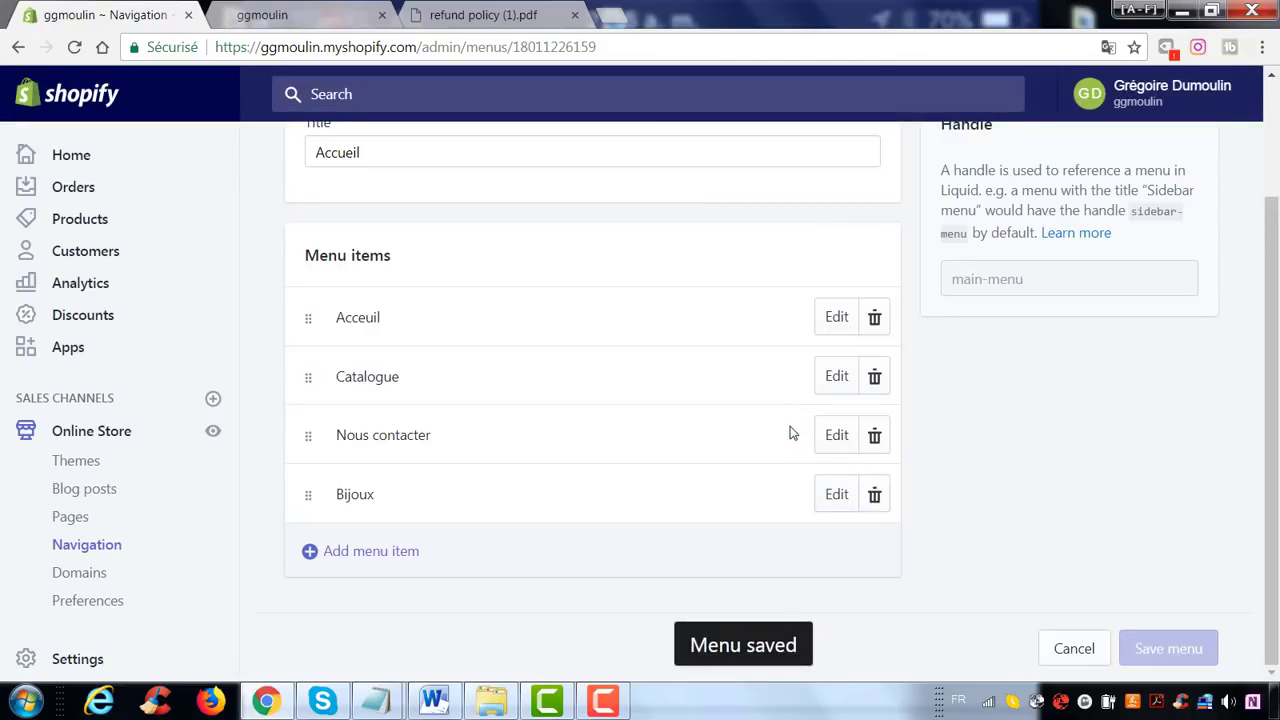
pyautogui.click(293, 19)
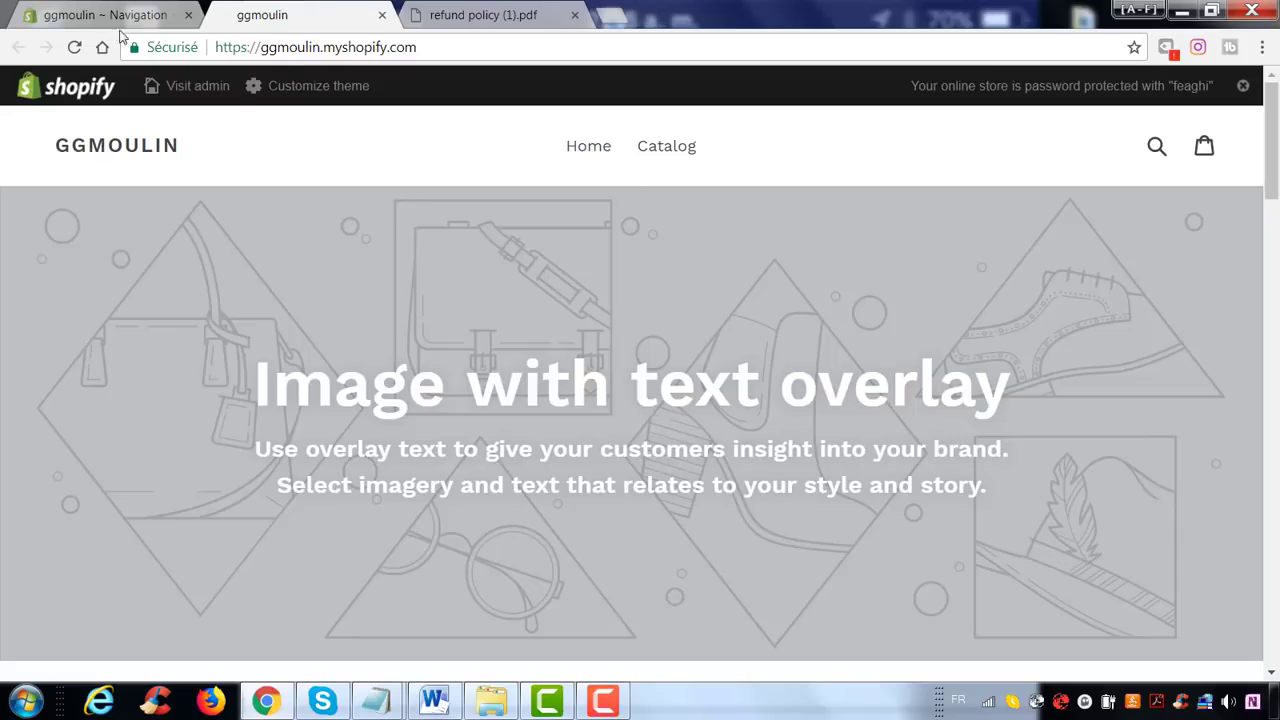
pyautogui.click(74, 47)
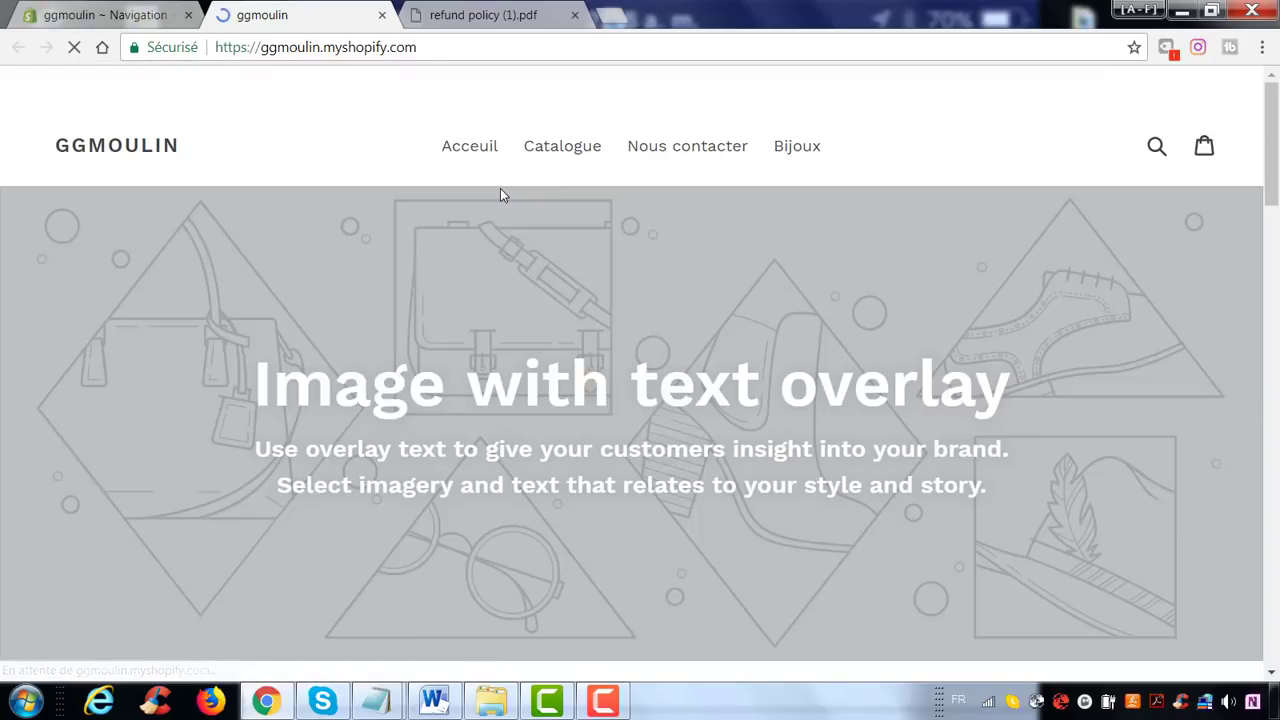
# - Return to the navigation editor, move the Bijoux item above Nous contacter and save the menu
pyautogui.click(90, 14)
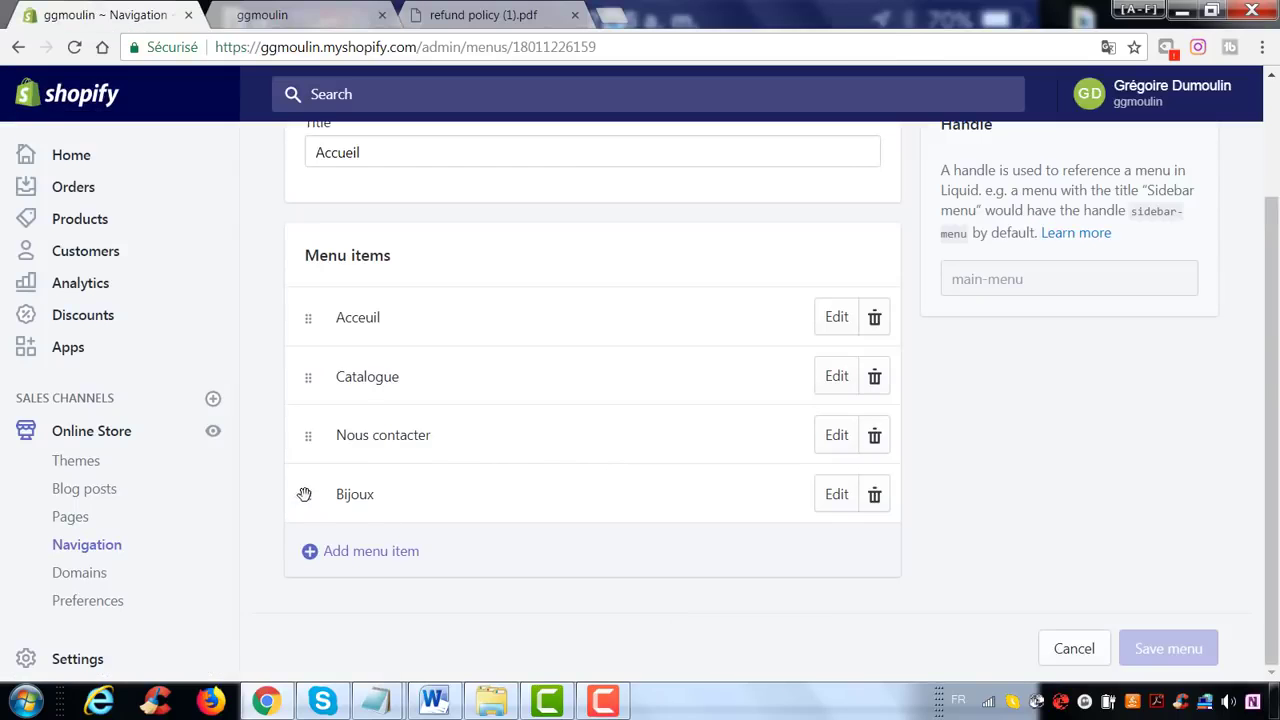
pyautogui.moveTo(306, 498)
pyautogui.mouseDown()
pyautogui.moveTo(306, 371)
pyautogui.moveTo(303, 513)
pyautogui.moveTo(306, 440)
pyautogui.moveTo(313, 480)
pyautogui.mouseUp()
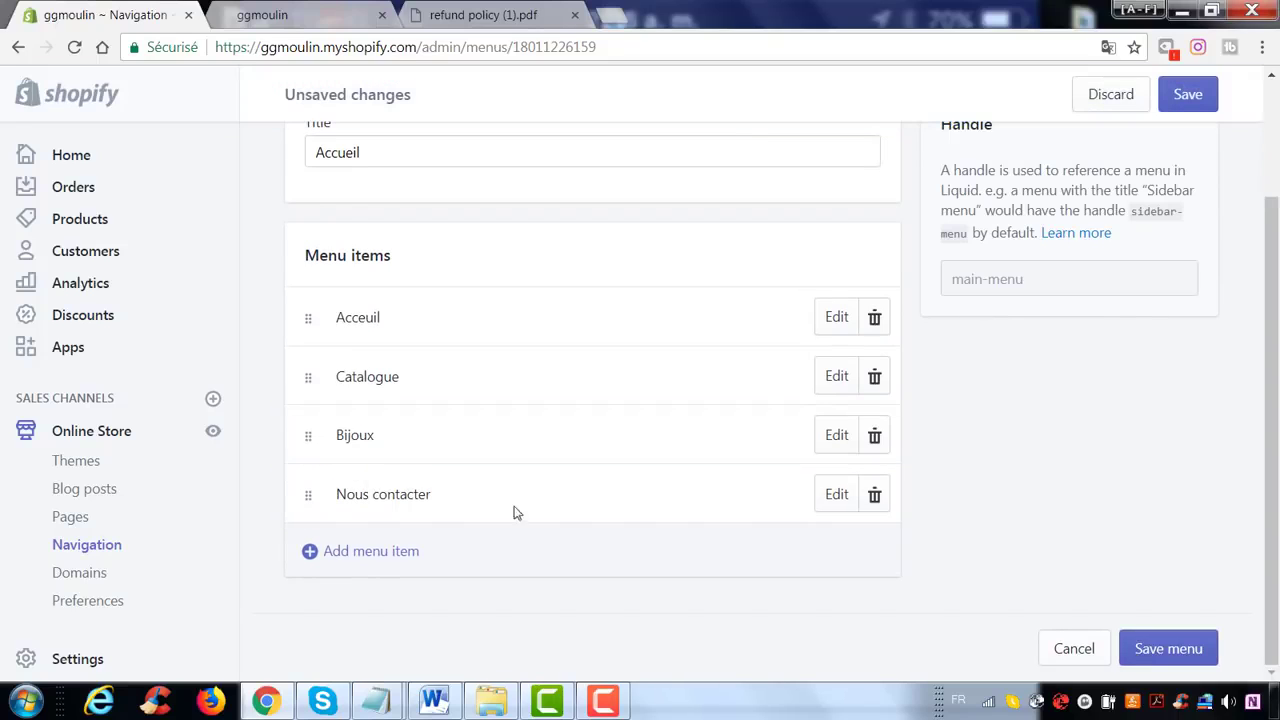
pyautogui.click(1145, 650)
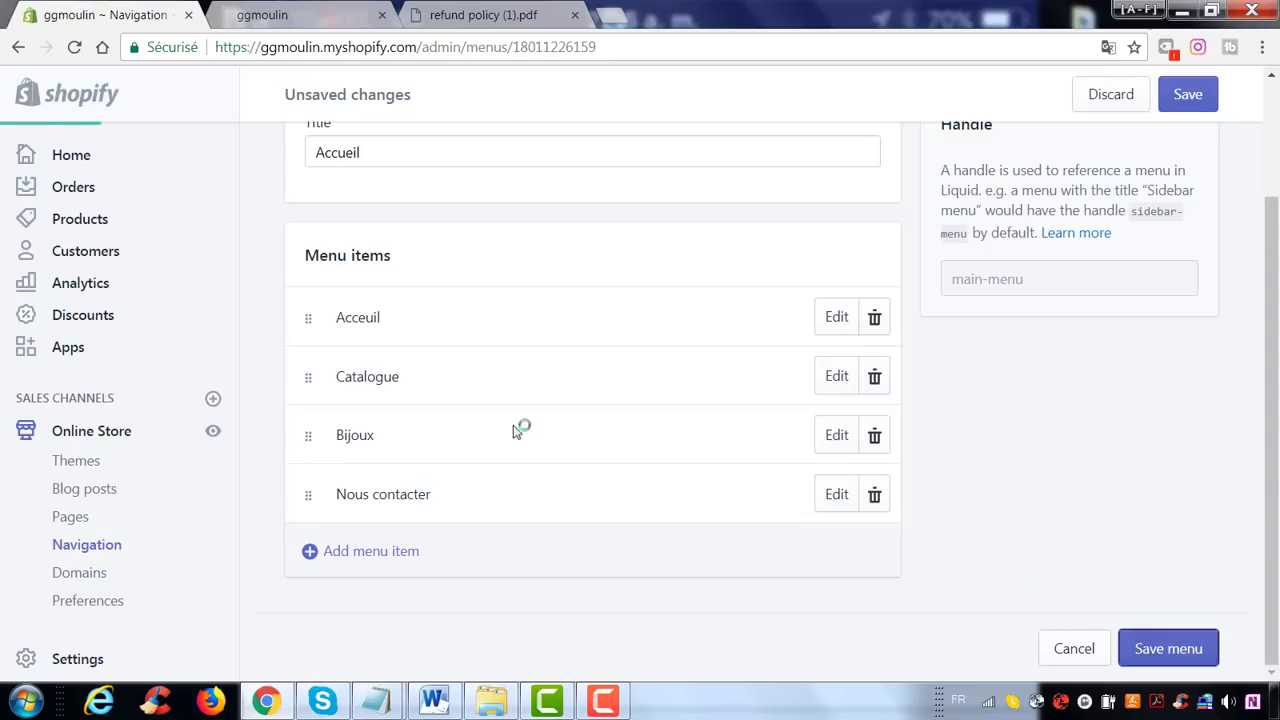
# - Reload the storefront and examine the Nous contacter page's question text and contact form fields
pyautogui.click(290, 15)
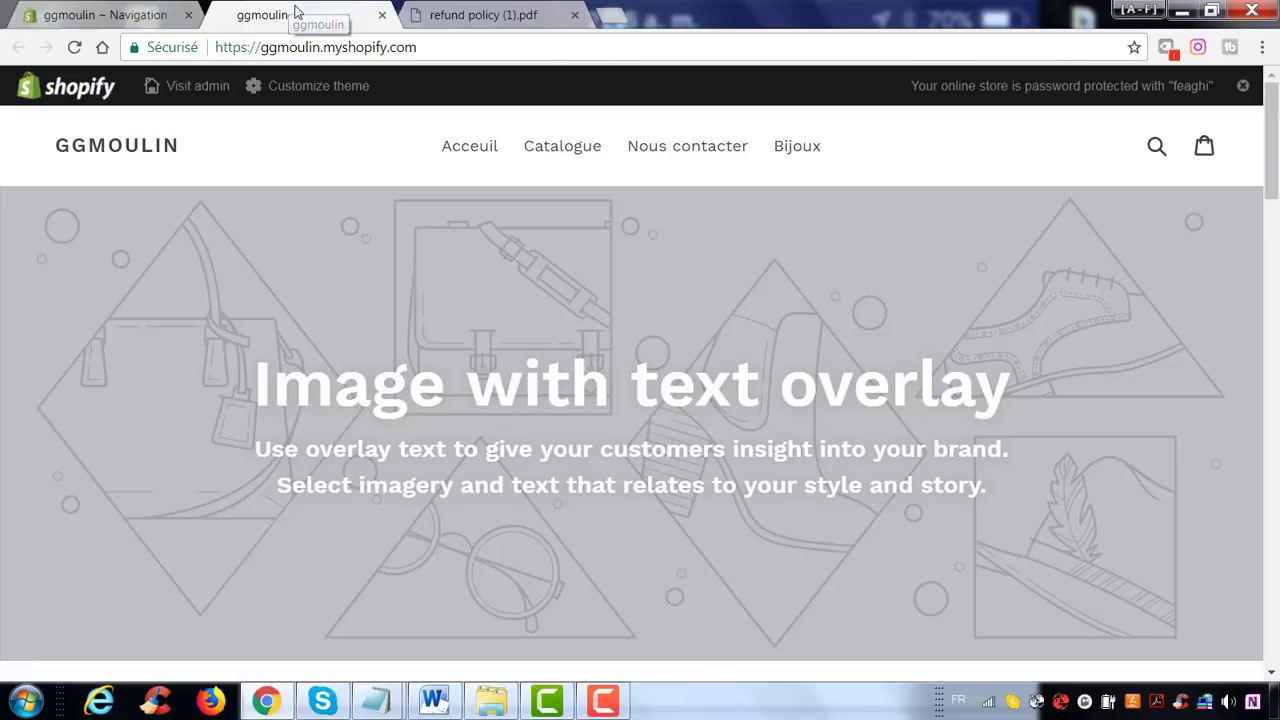
pyautogui.click(74, 47)
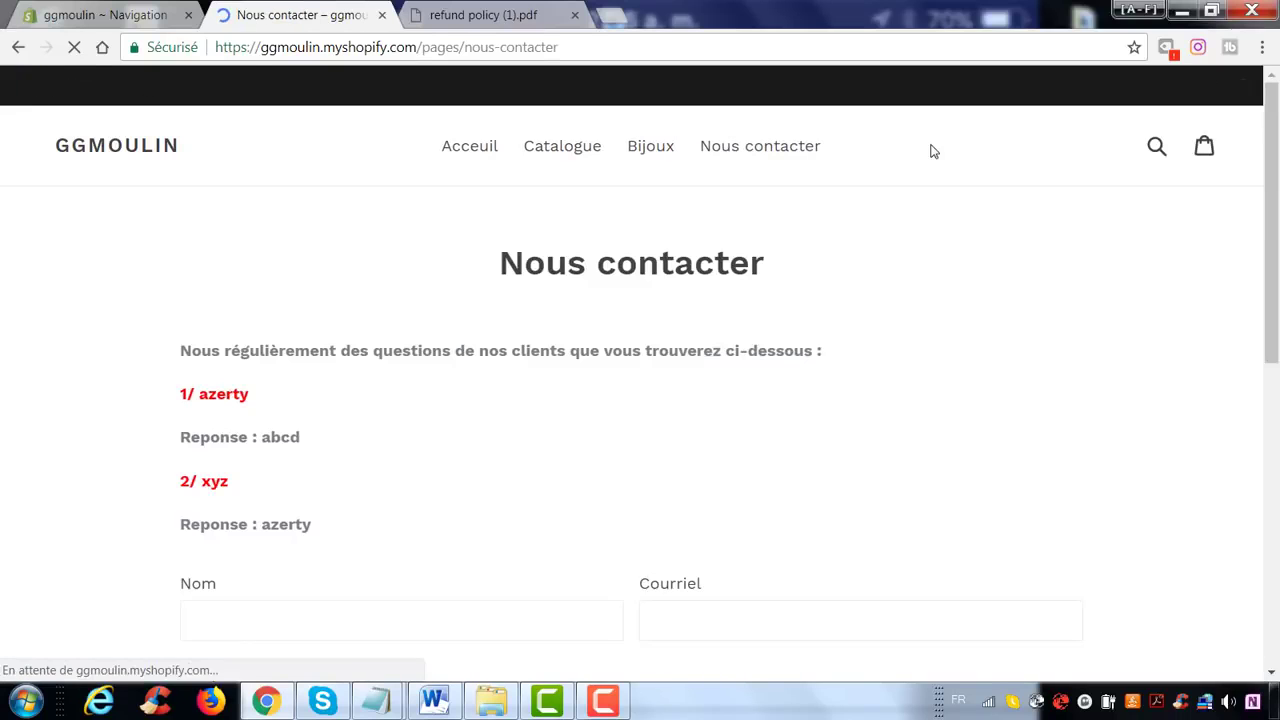
pyautogui.moveTo(189, 349); pyautogui.dragTo(808, 346)
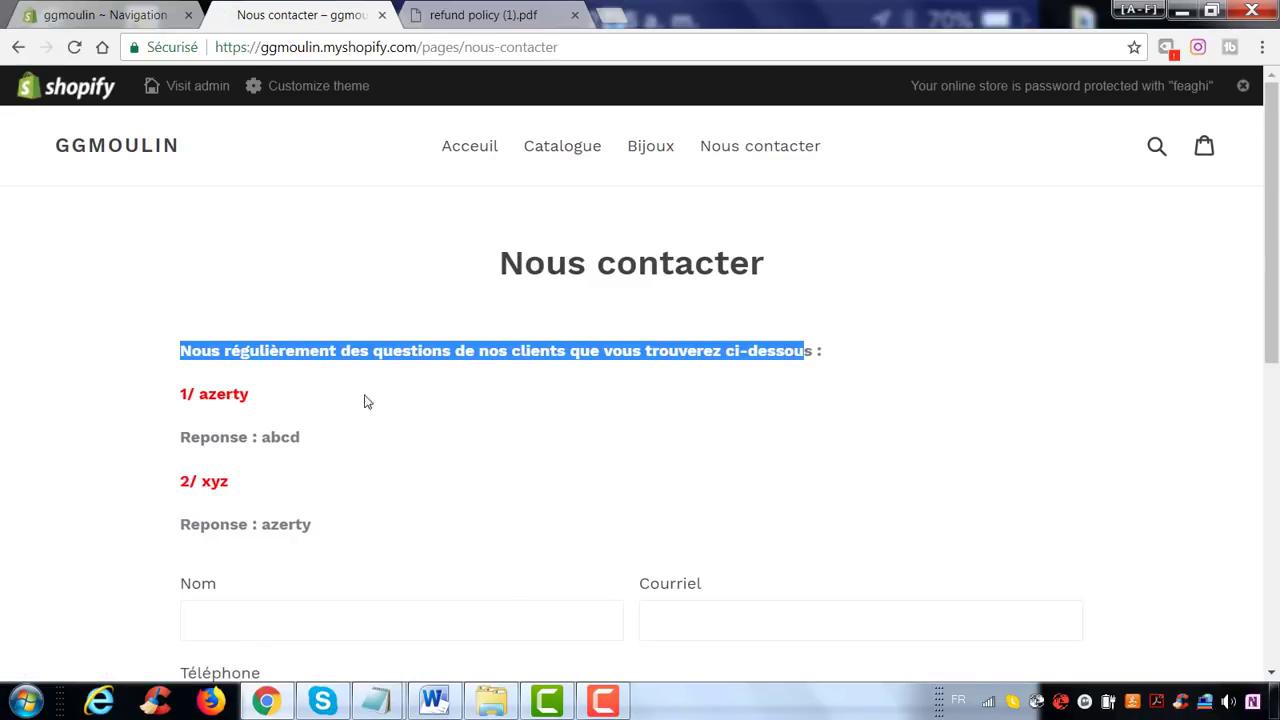
pyautogui.click(549, 421)
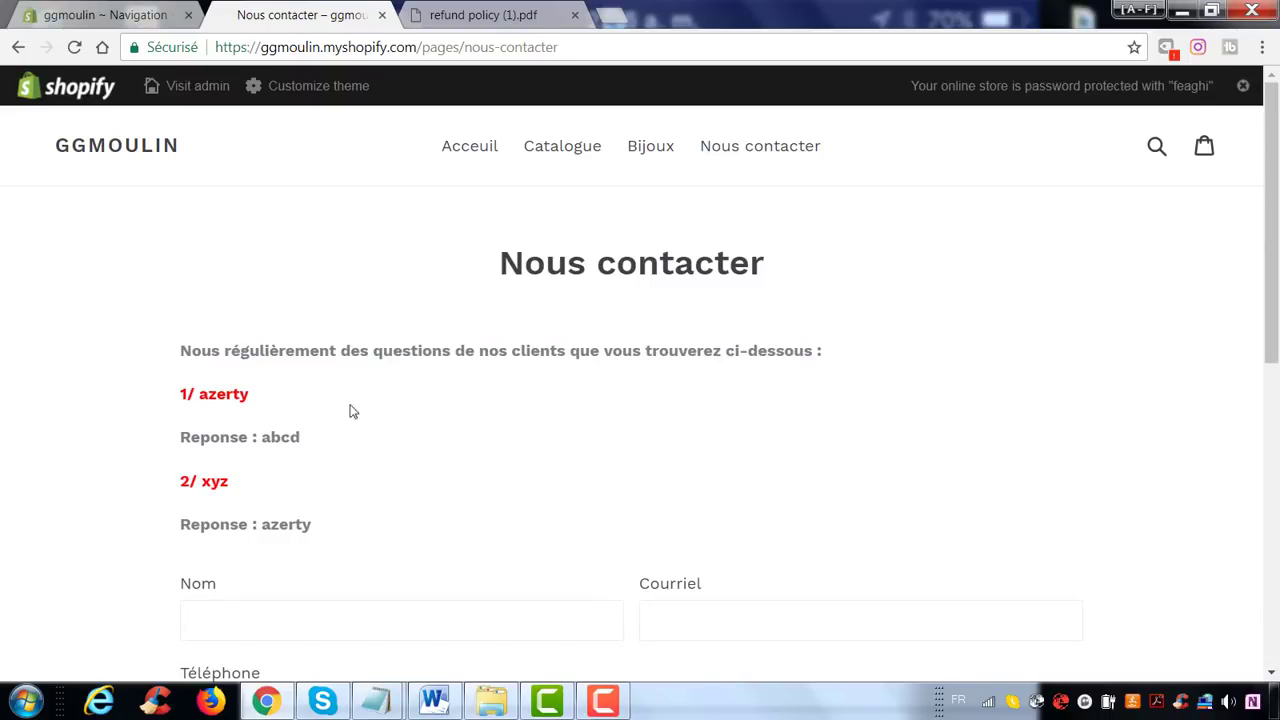
pyautogui.scroll(-1, 168, 276)
pyautogui.moveTo(335, 307); pyautogui.dragTo(148, 354)
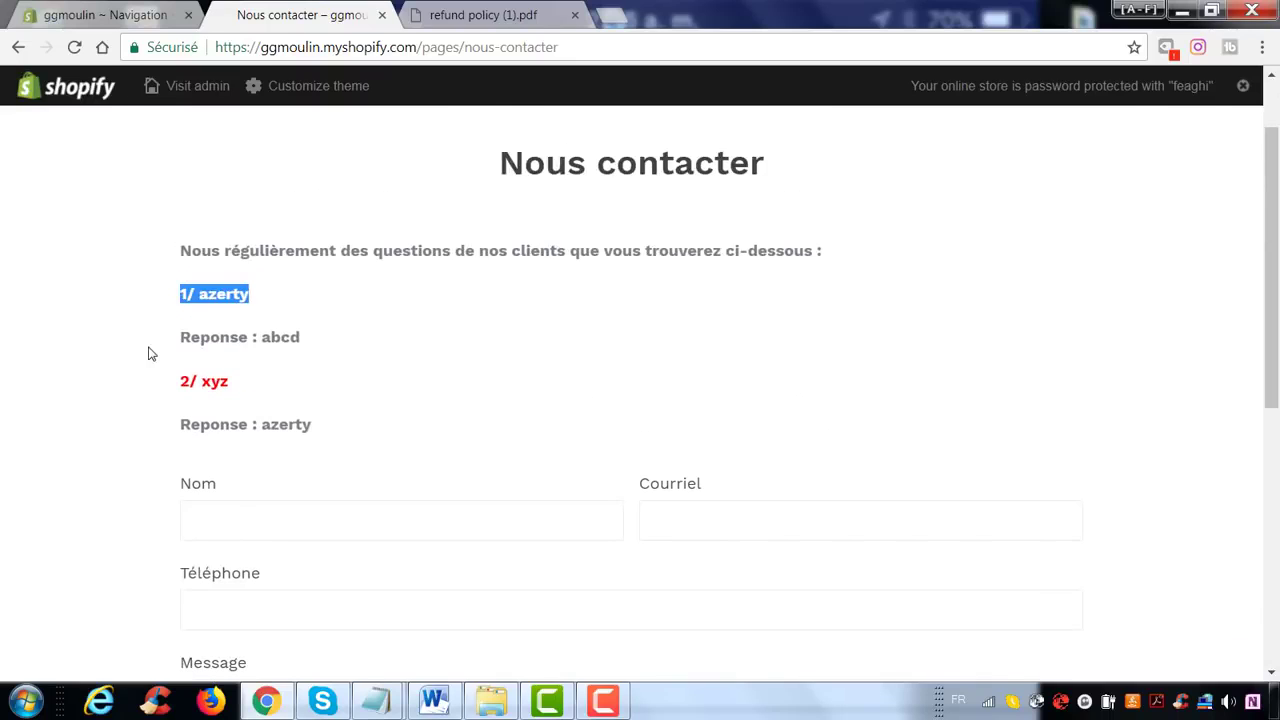
pyautogui.scroll(-1, 266, 477)
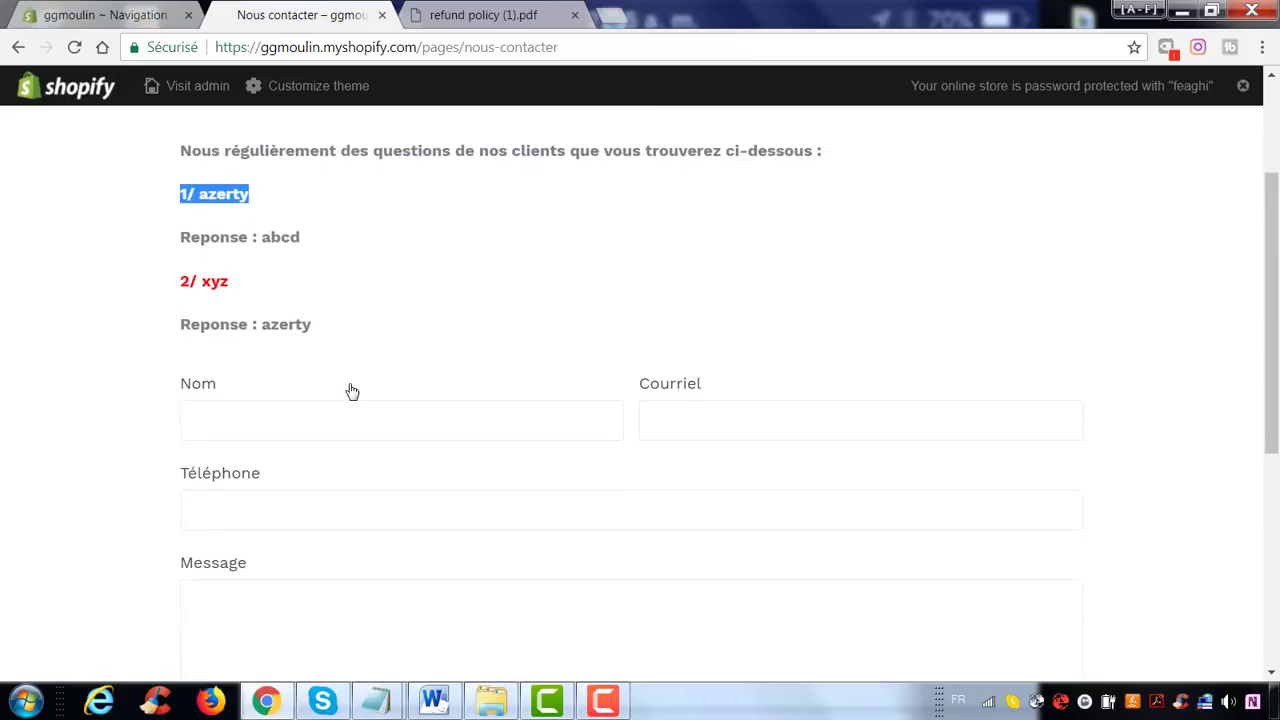
pyautogui.click(458, 417)
pyautogui.click(702, 426)
pyautogui.click(400, 494)
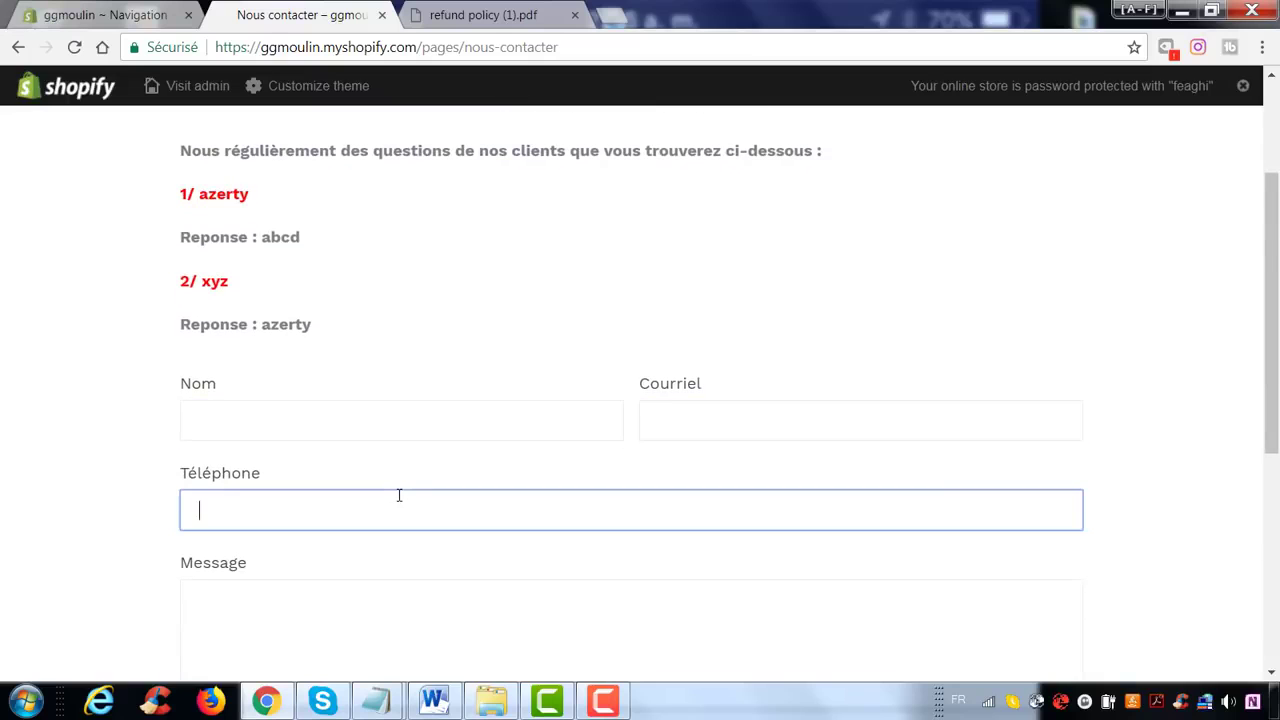
pyautogui.scroll(-2, 352, 474)
pyautogui.click(352, 474)
pyautogui.scroll(4, 483, 349)
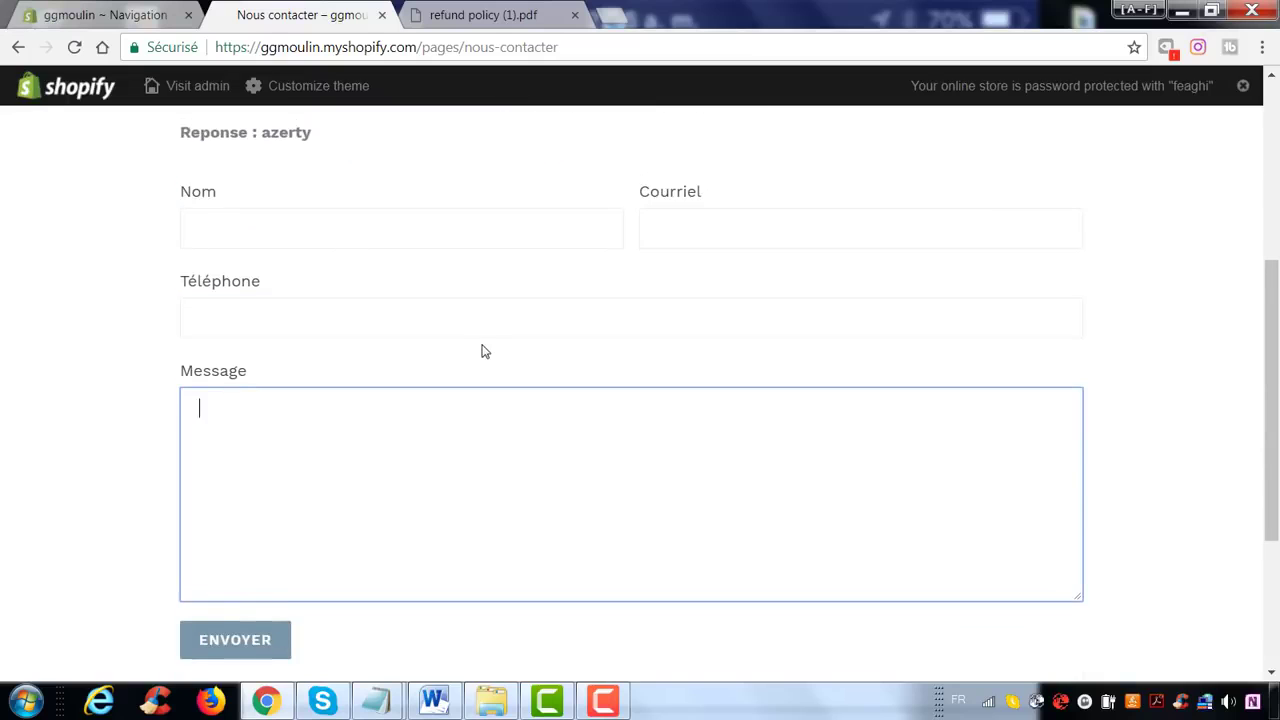
# - Check the storefront's Bijoux, Catalogue and Acceuil menu links by visiting each page and looking through the product catalogue
pyautogui.click(652, 156)
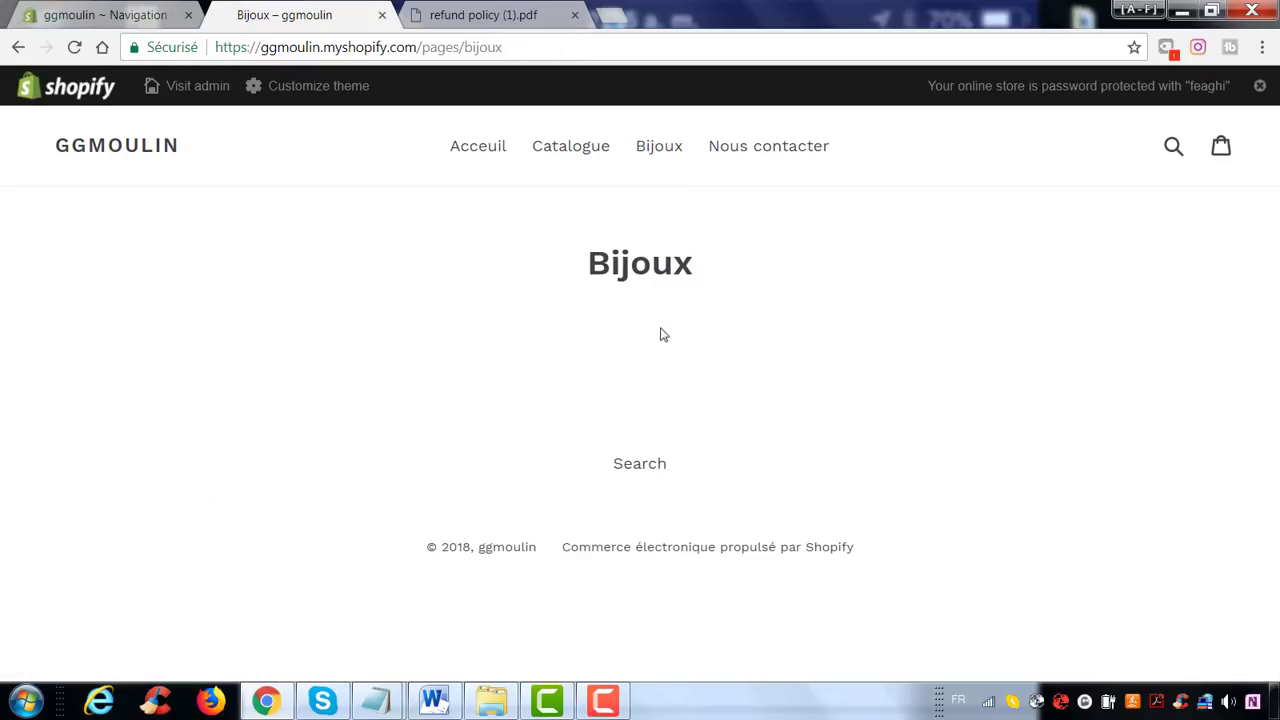
pyautogui.click(595, 165)
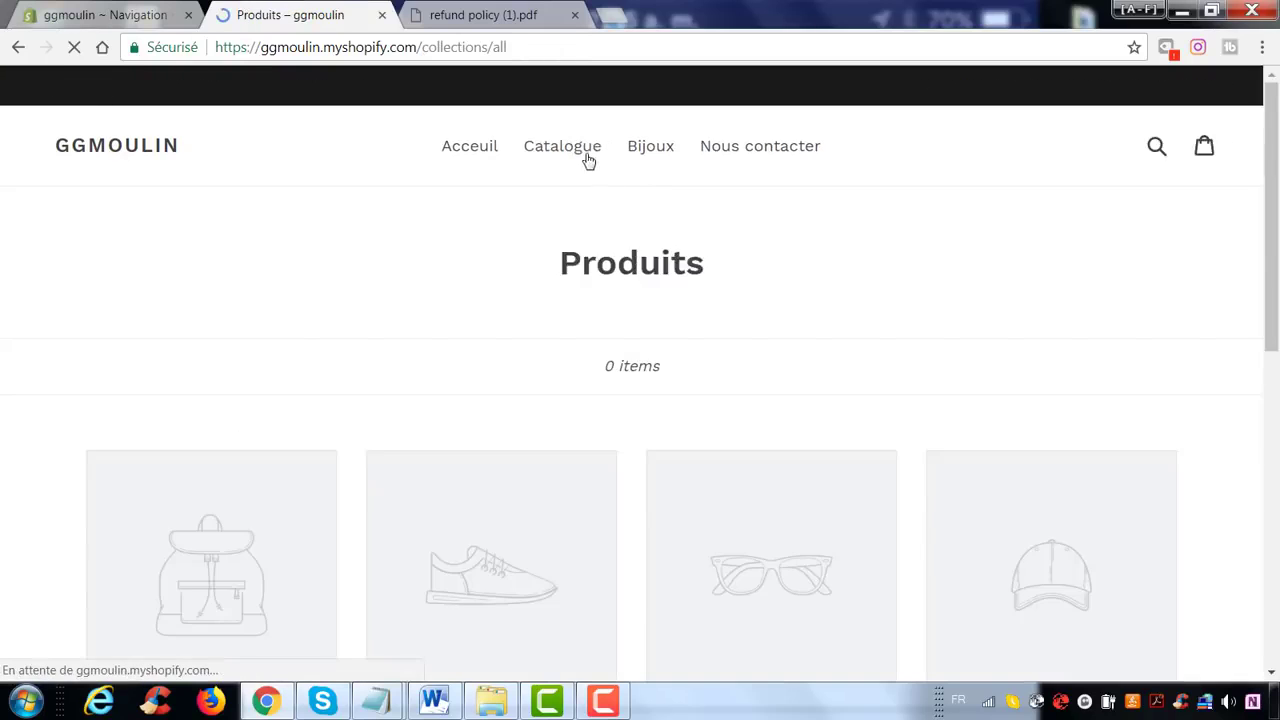
pyautogui.scroll(-5, 146, 323)
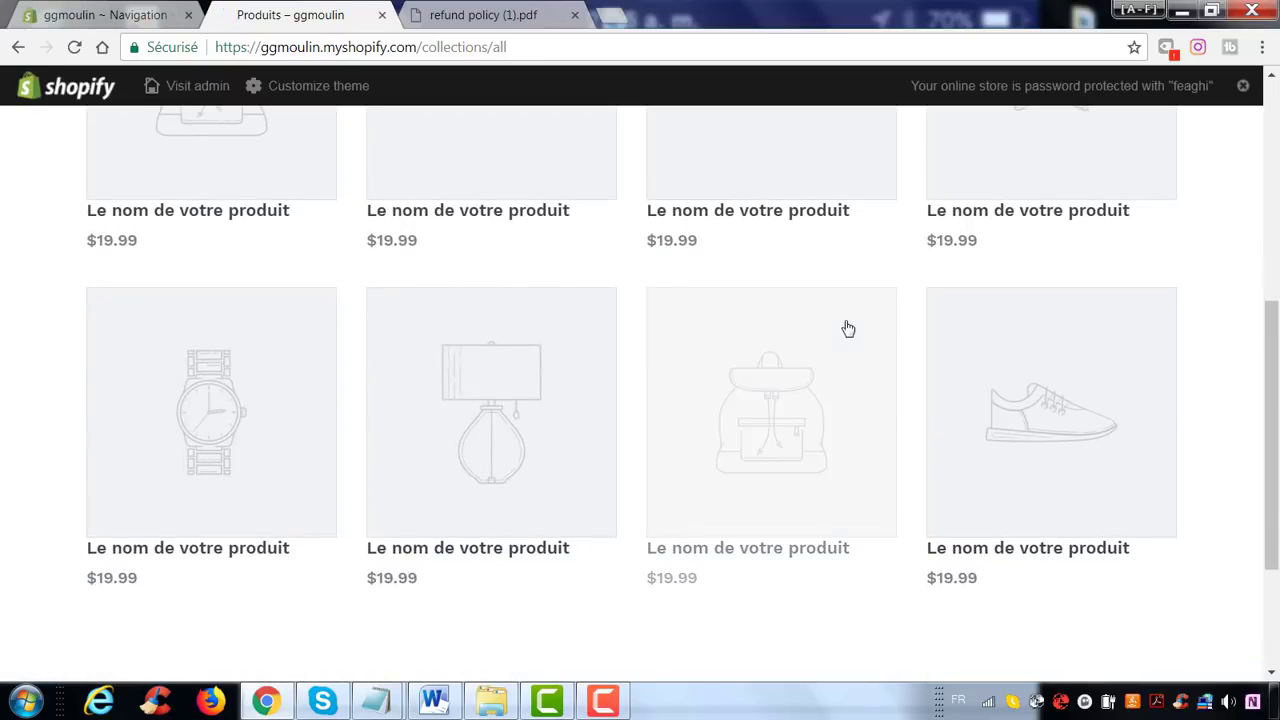
pyautogui.scroll(4, 716, 328)
pyautogui.scroll(1, 574, 171)
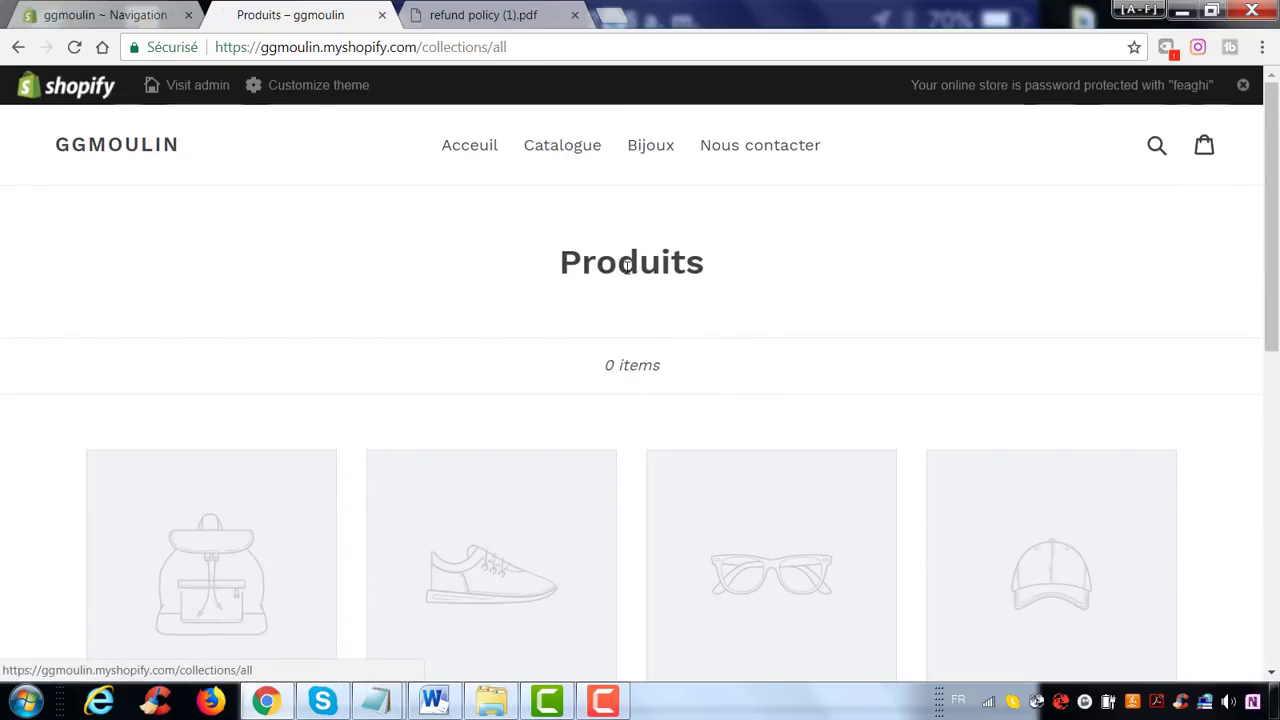
pyautogui.scroll(-3, 231, 338)
pyautogui.scroll(-3, 814, 529)
pyautogui.scroll(6, 571, 580)
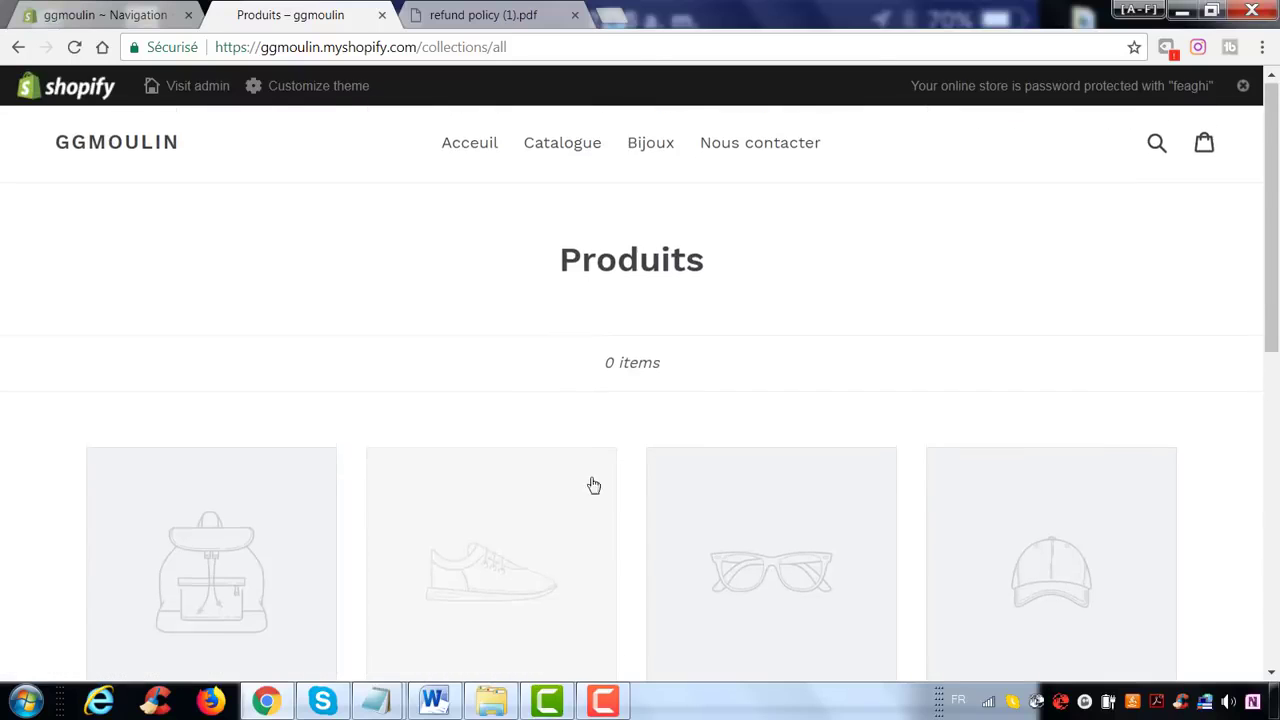
pyautogui.click(667, 162)
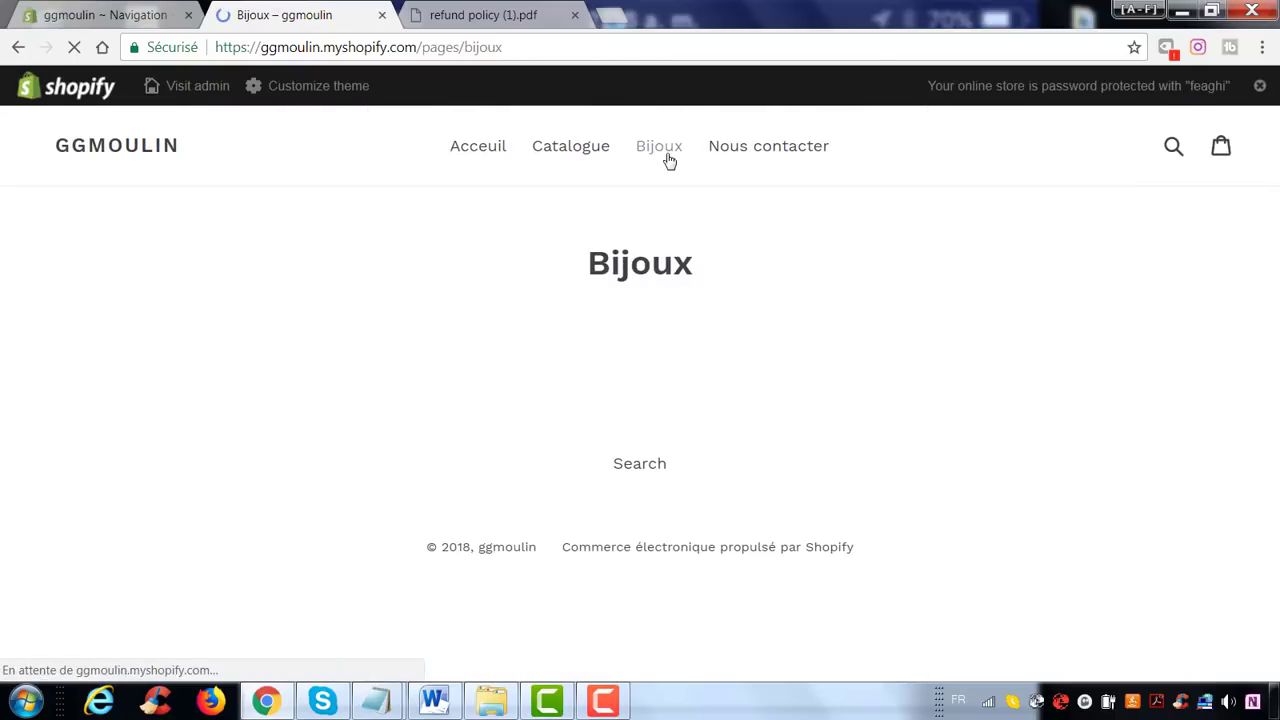
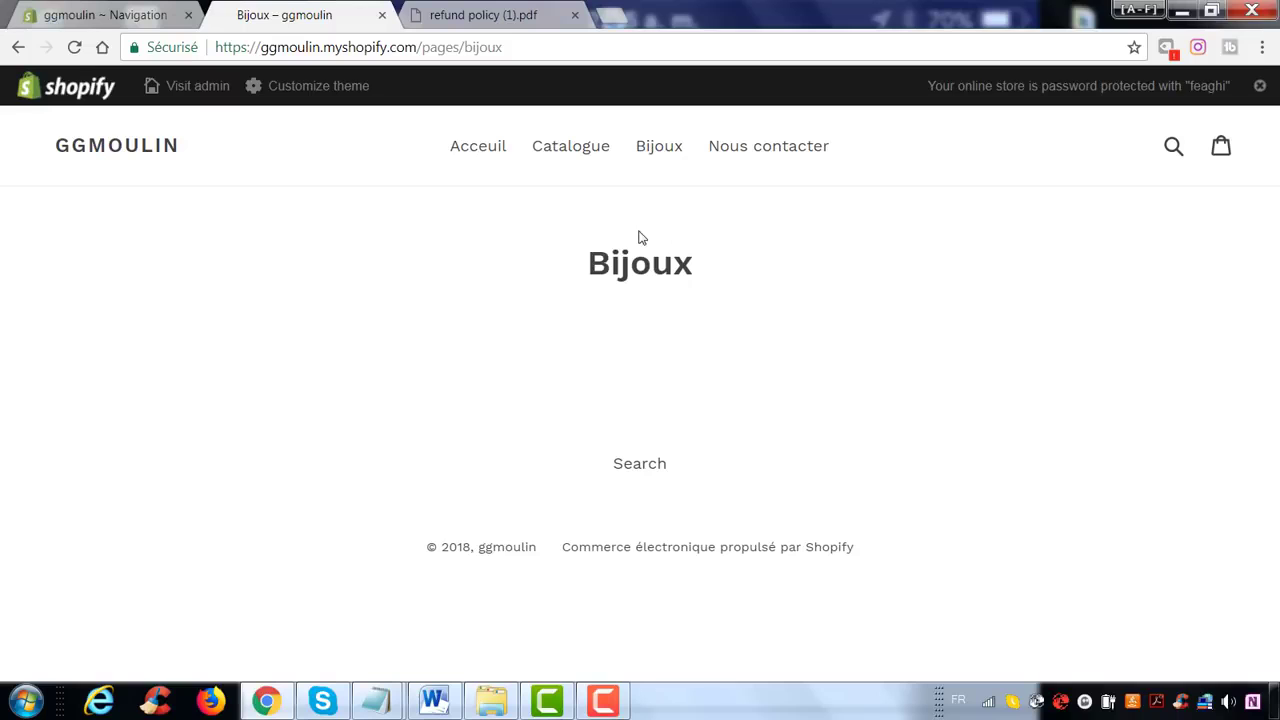
pyautogui.click(503, 155)
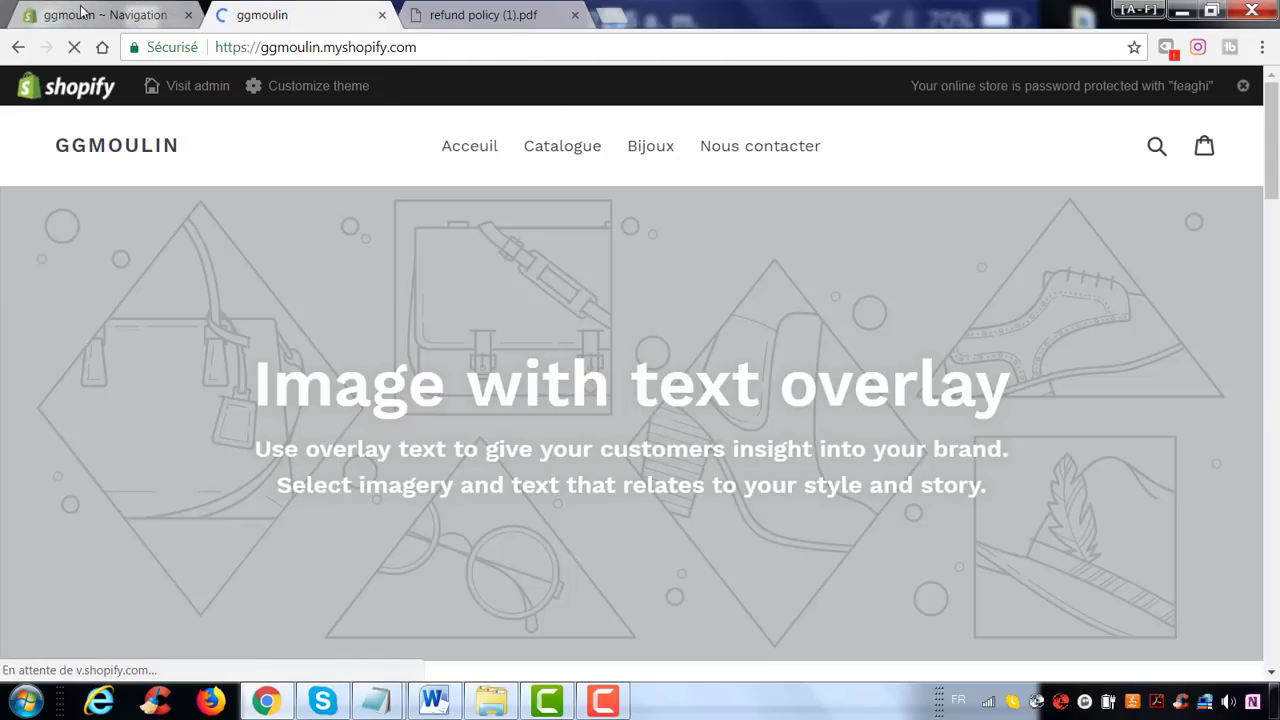
# - Return to the admin's navigation settings and open the Accueil menu to review its items
pyautogui.click(100, 15)
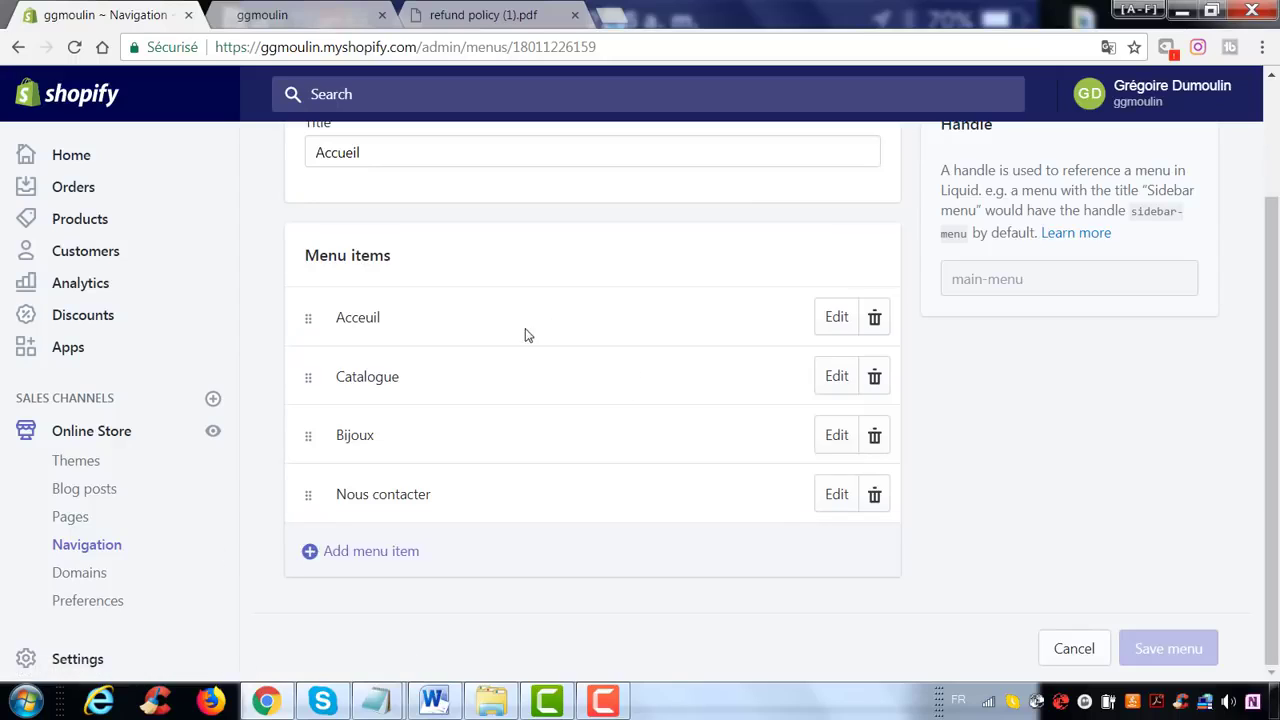
pyautogui.click(110, 545)
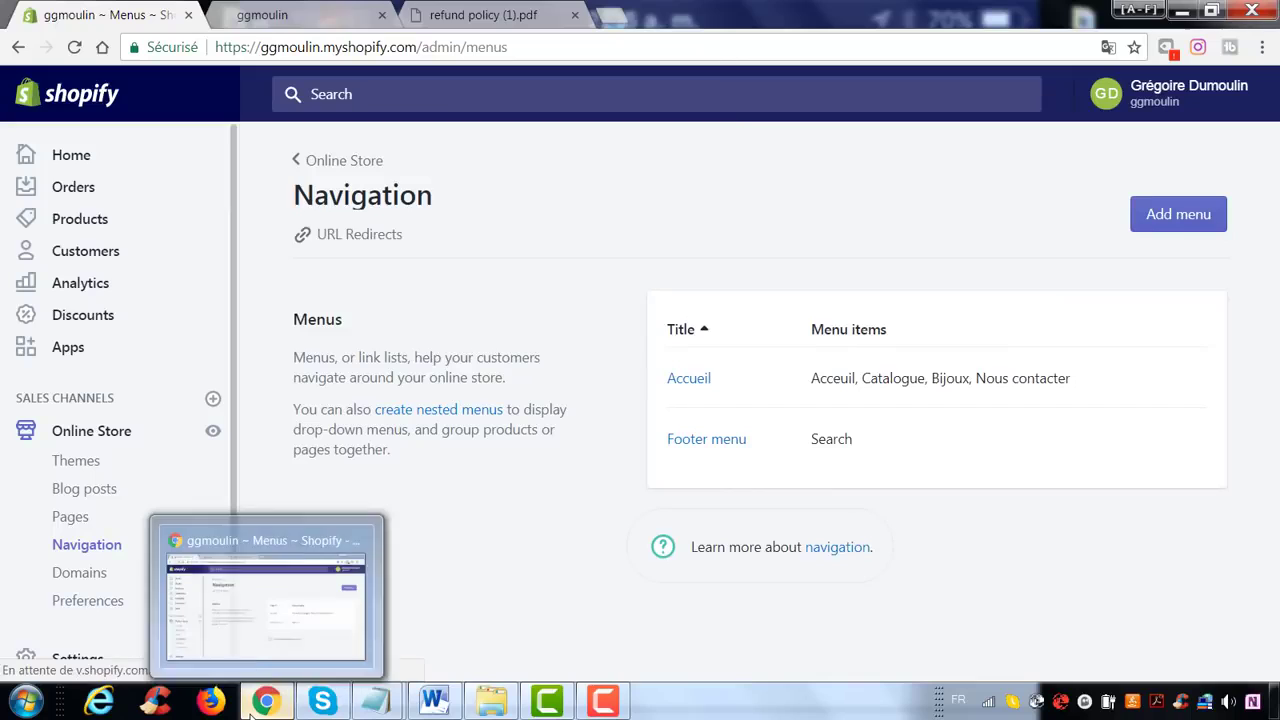
pyautogui.moveTo(252, 704)
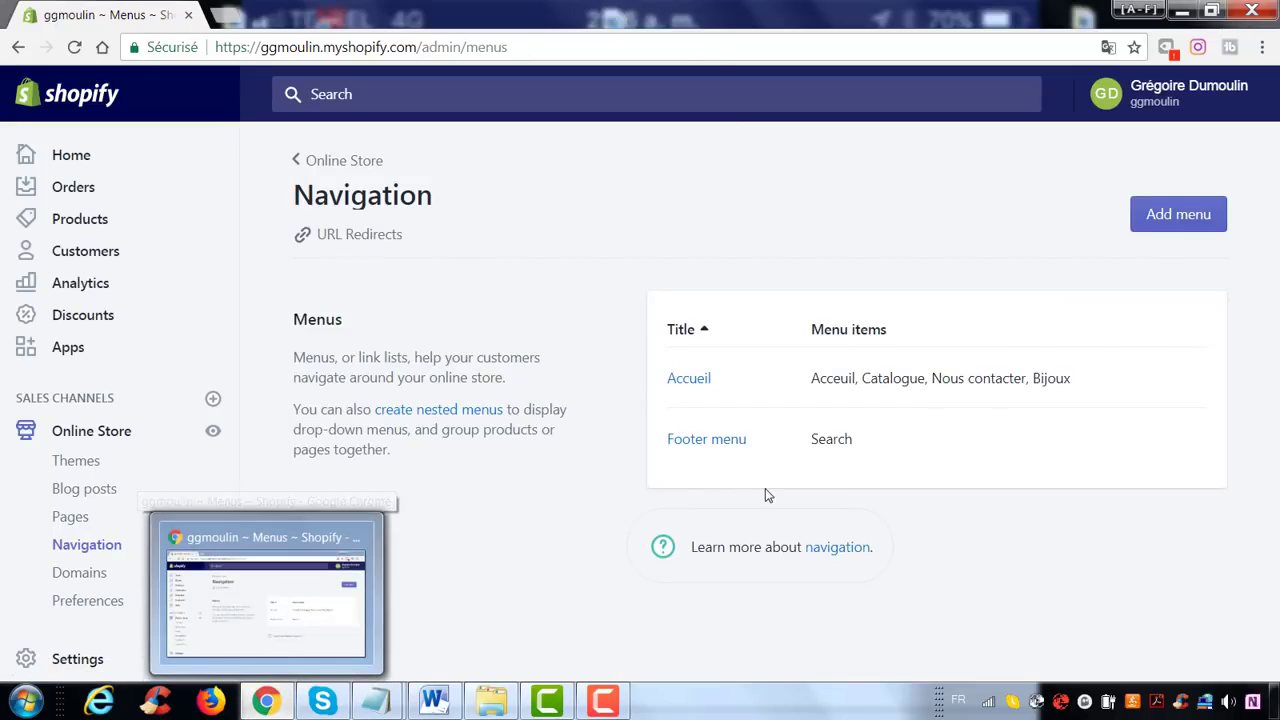
pyautogui.click(598, 704)
pyautogui.click(600, 702)
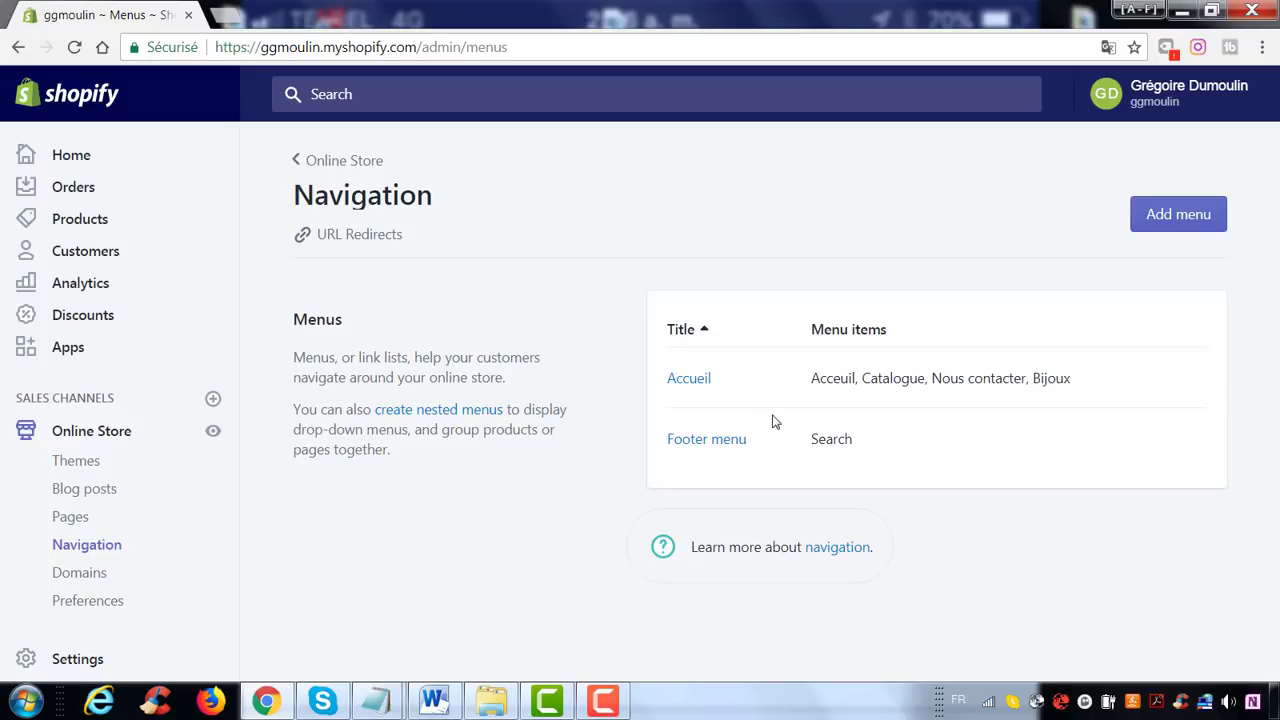
pyautogui.click(678, 382)
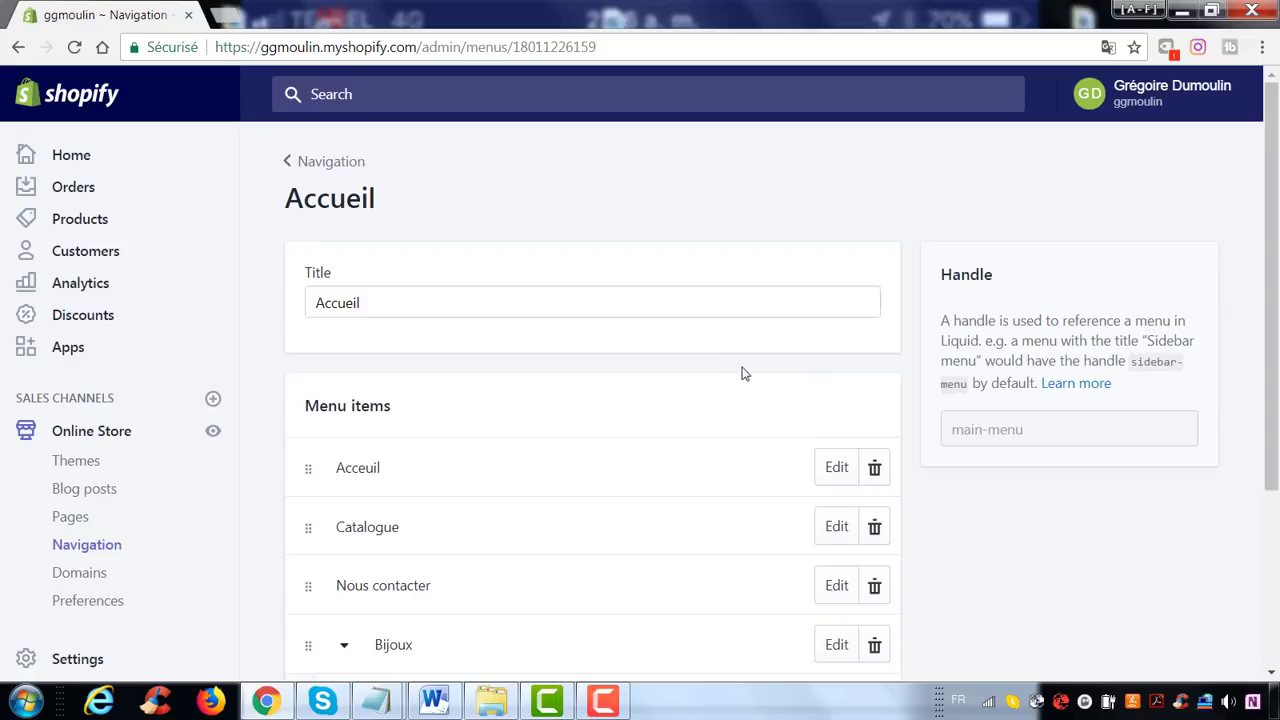
pyautogui.scroll(-2, 740, 371)
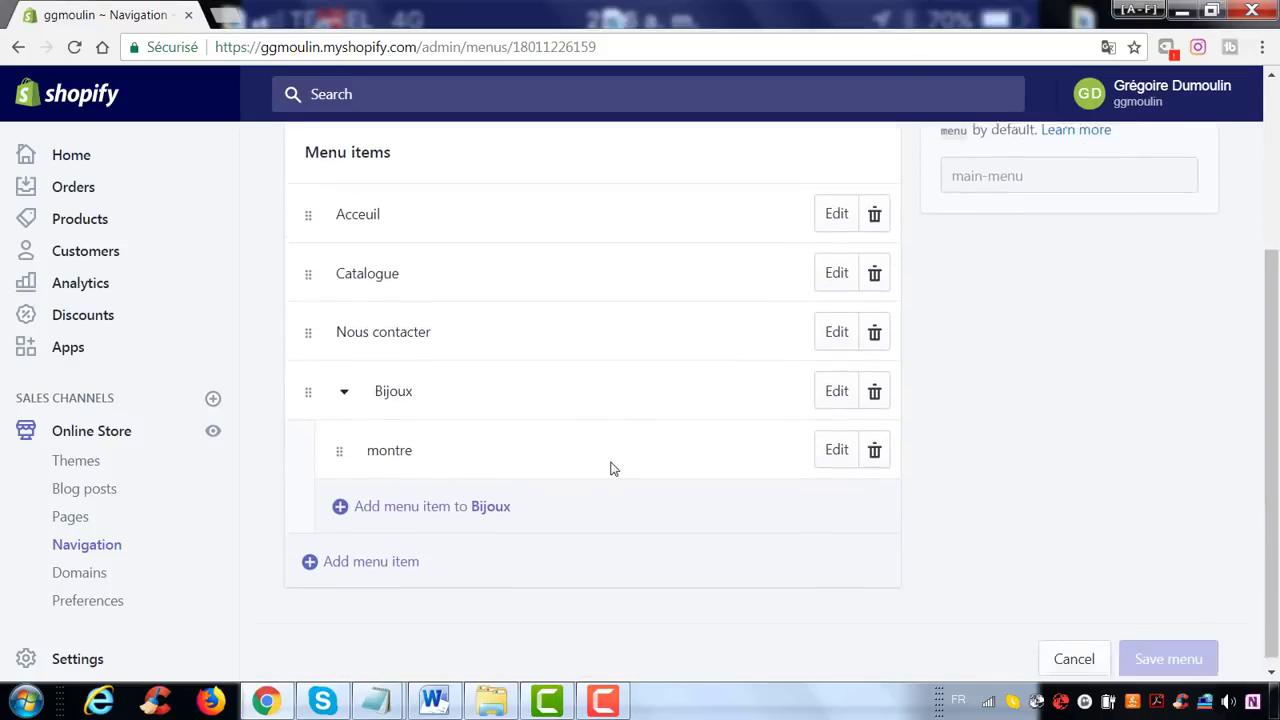
pyautogui.scroll(3, 613, 469)
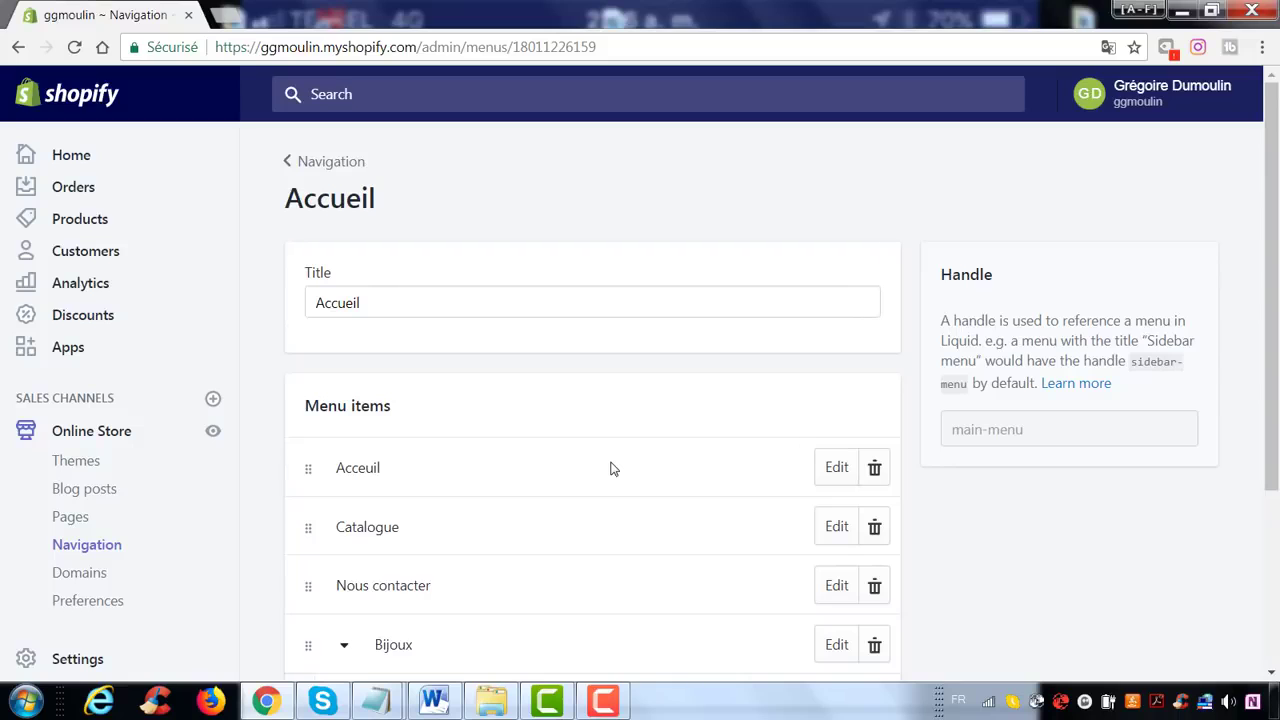
pyautogui.scroll(-3, 403, 260)
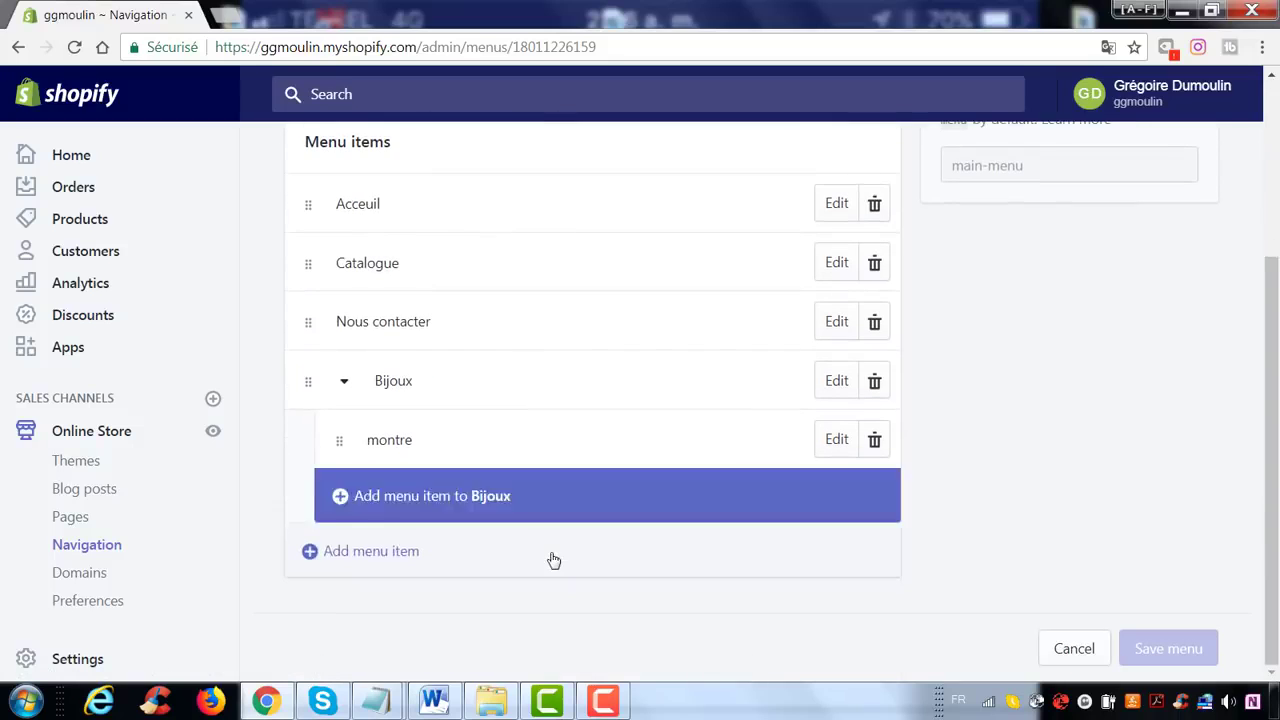
# - Add a top-level menu item named bague that links to All Collections
pyautogui.click(470, 553)
pyautogui.click(380, 371)
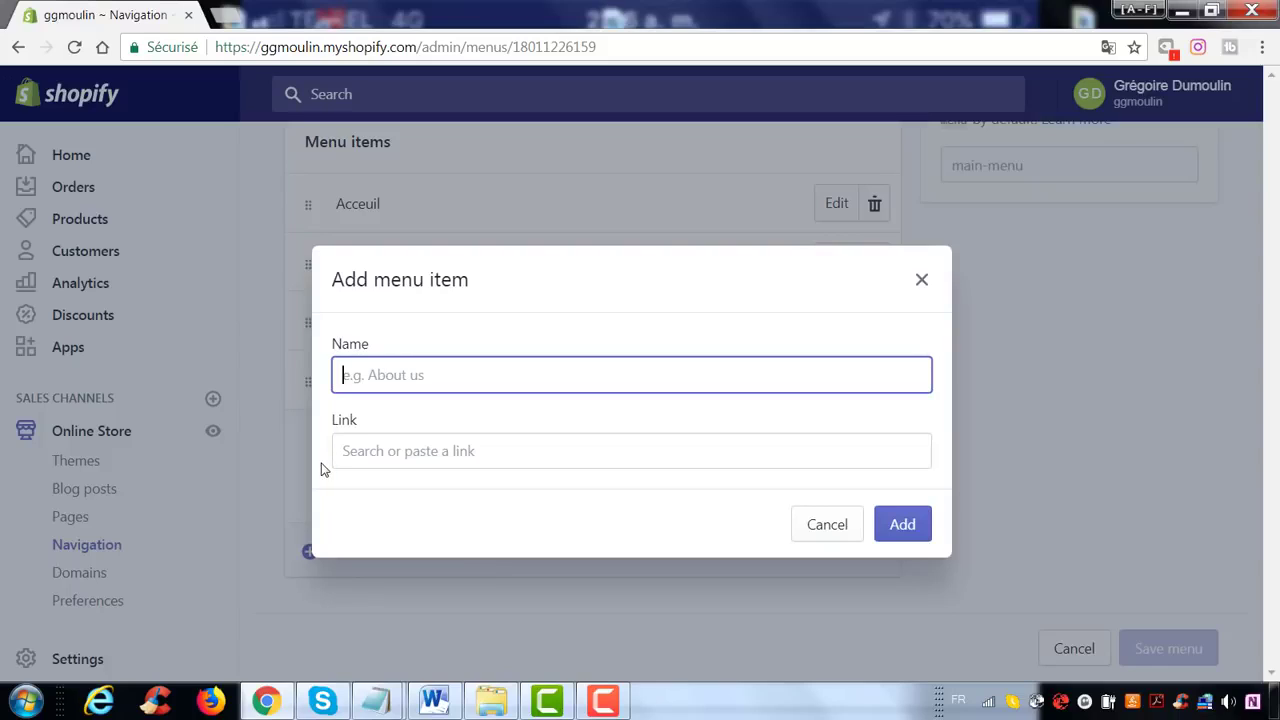
pyautogui.write('bague')
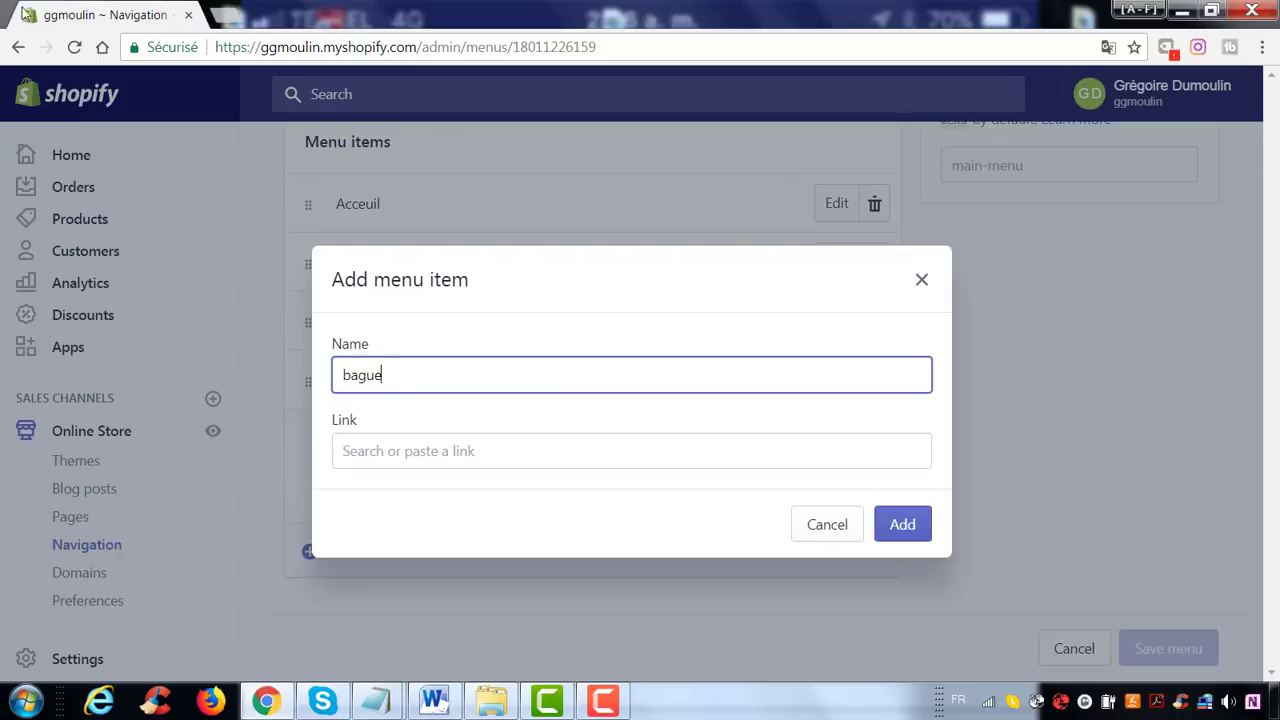
pyautogui.click(385, 452)
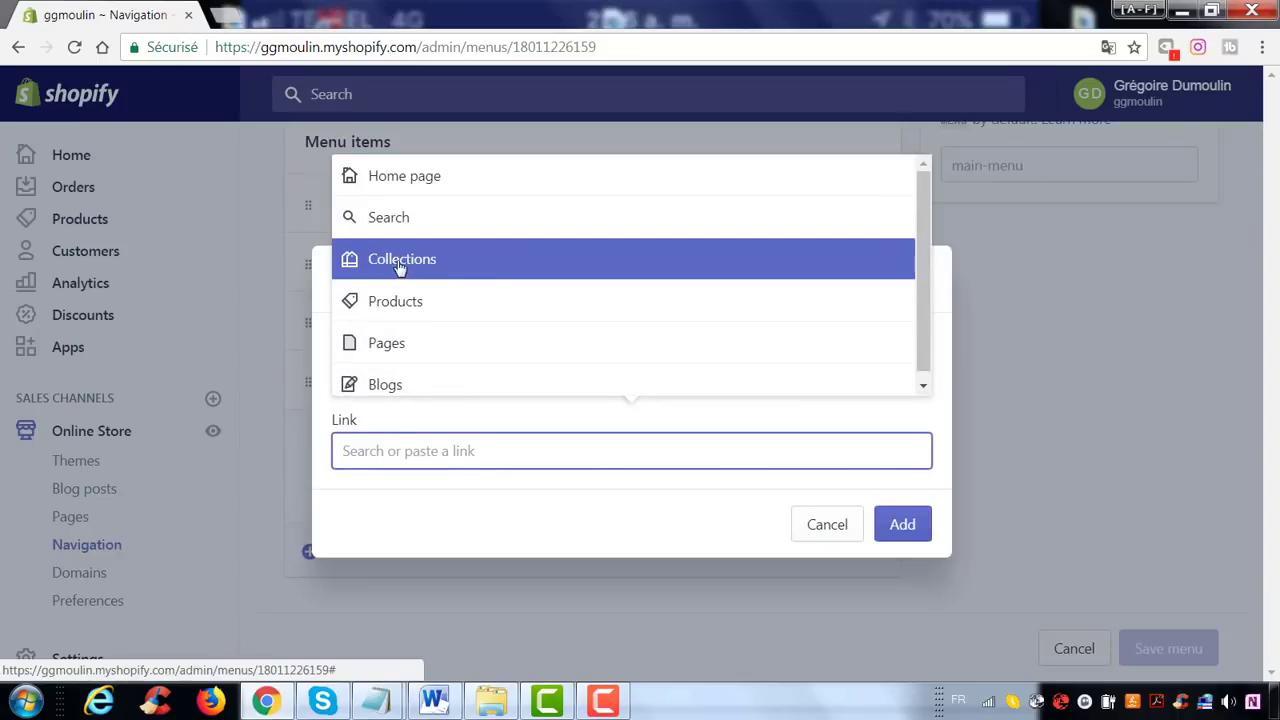
pyautogui.click(437, 272)
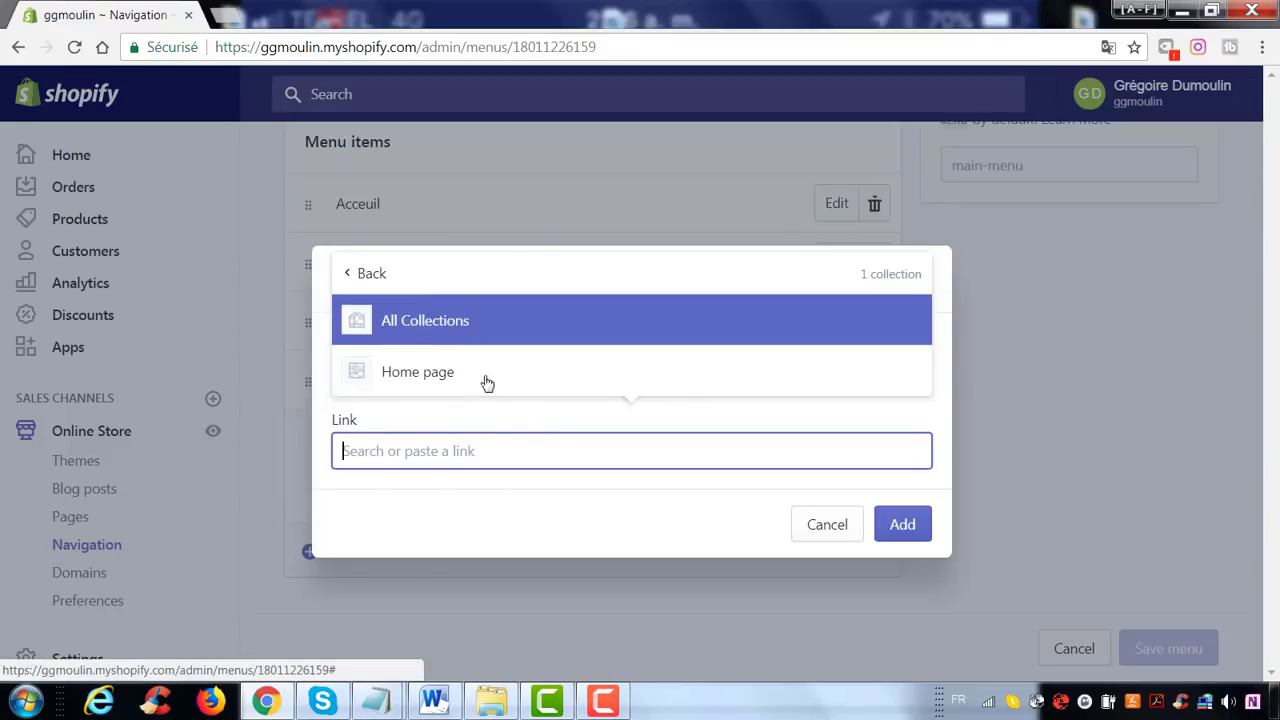
pyautogui.click(420, 337)
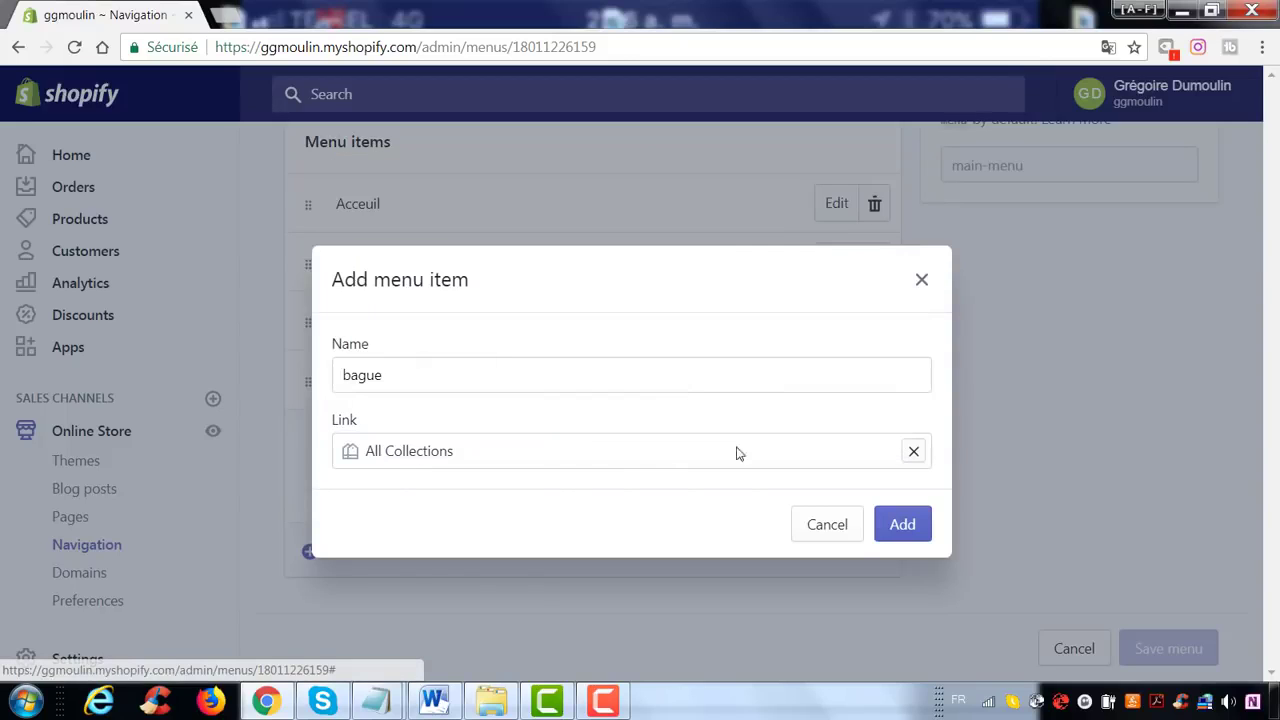
pyautogui.click(900, 528)
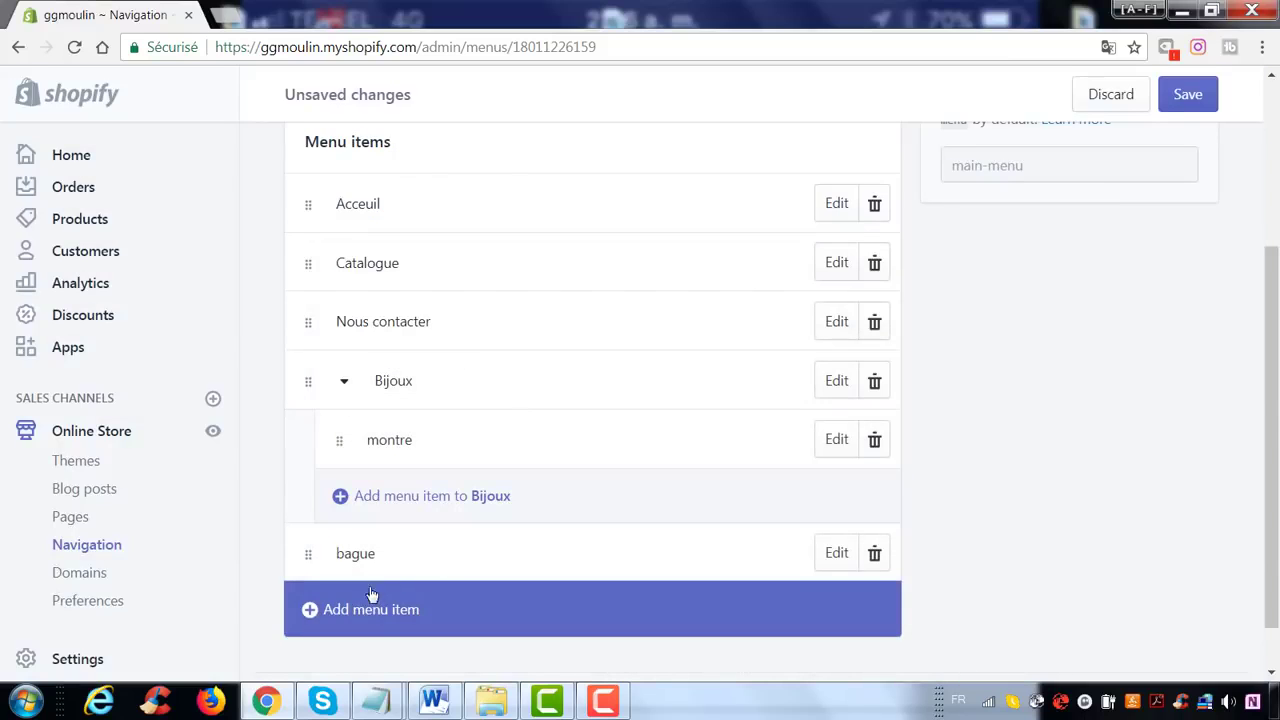
# - Nest bague under Bijoux, save the menu and visit the storefront's Bijoux menu link
pyautogui.moveTo(309, 557); pyautogui.dragTo(341, 438)
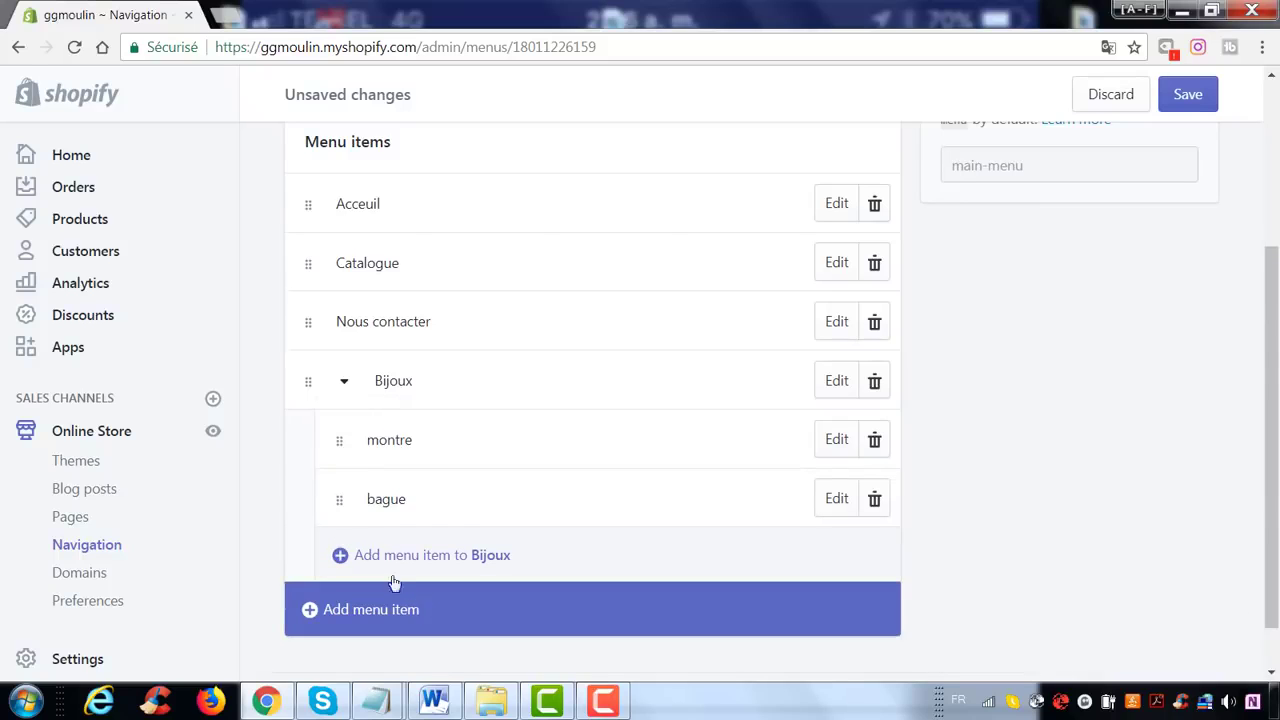
pyautogui.click(1180, 98)
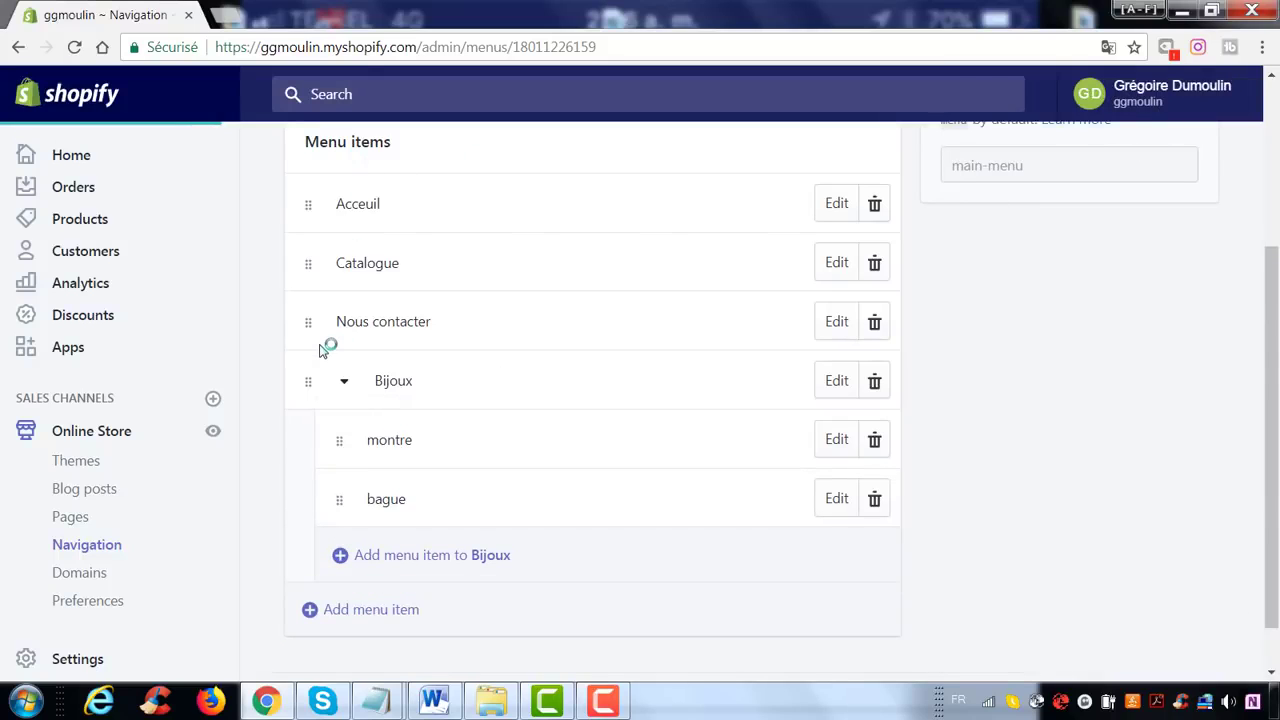
pyautogui.click(213, 431)
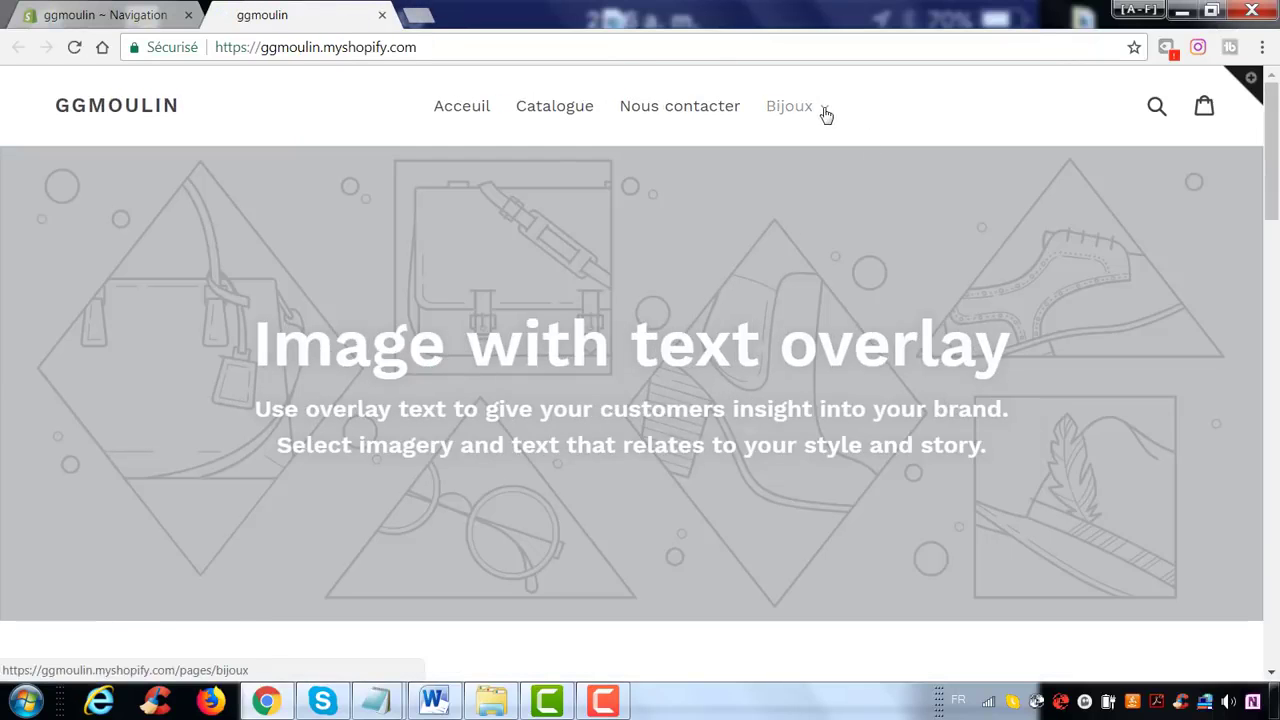
pyautogui.click(834, 118)
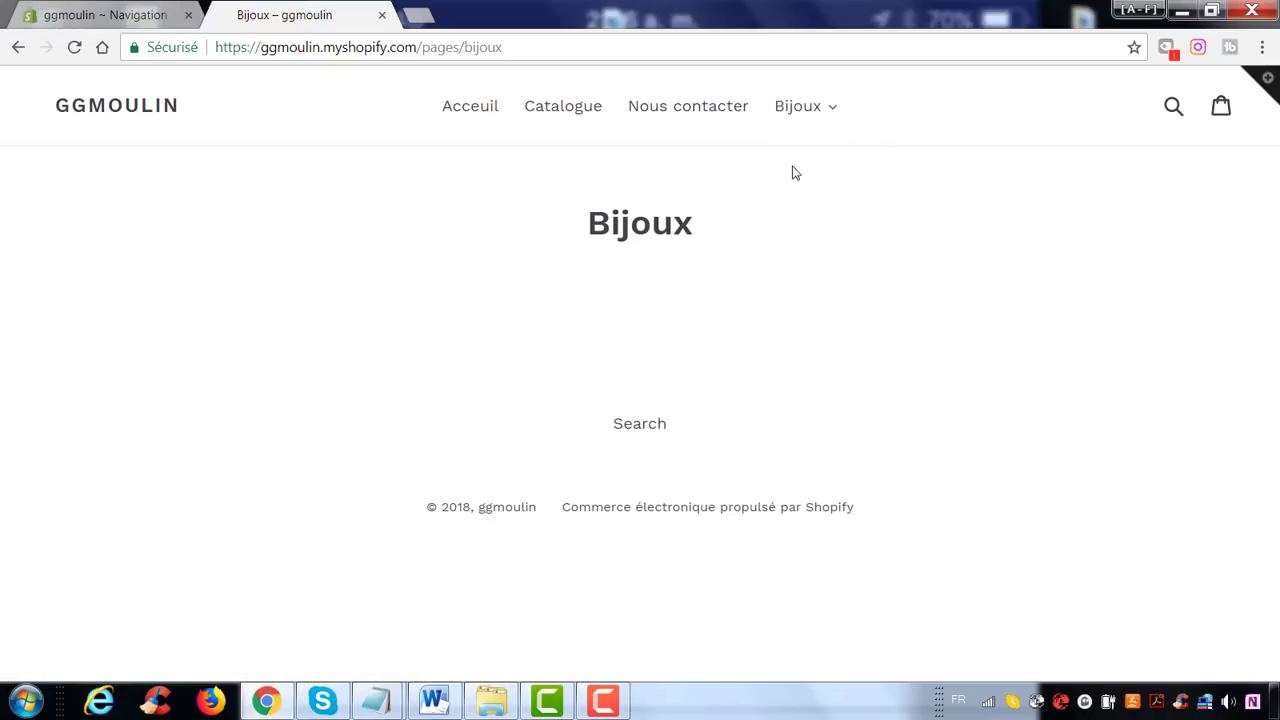
# - Return to the menu editor and remove the bague and montre sub-items from Bijoux
pyautogui.click(137, 16)
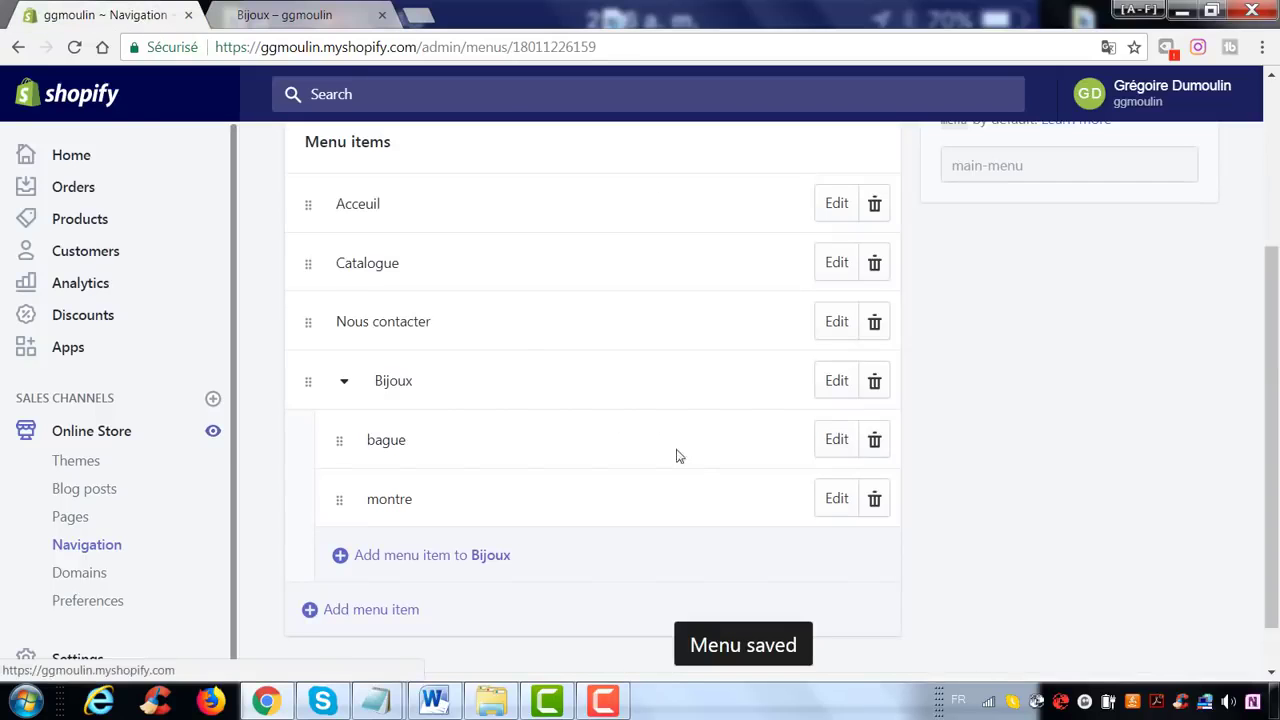
pyautogui.click(875, 441)
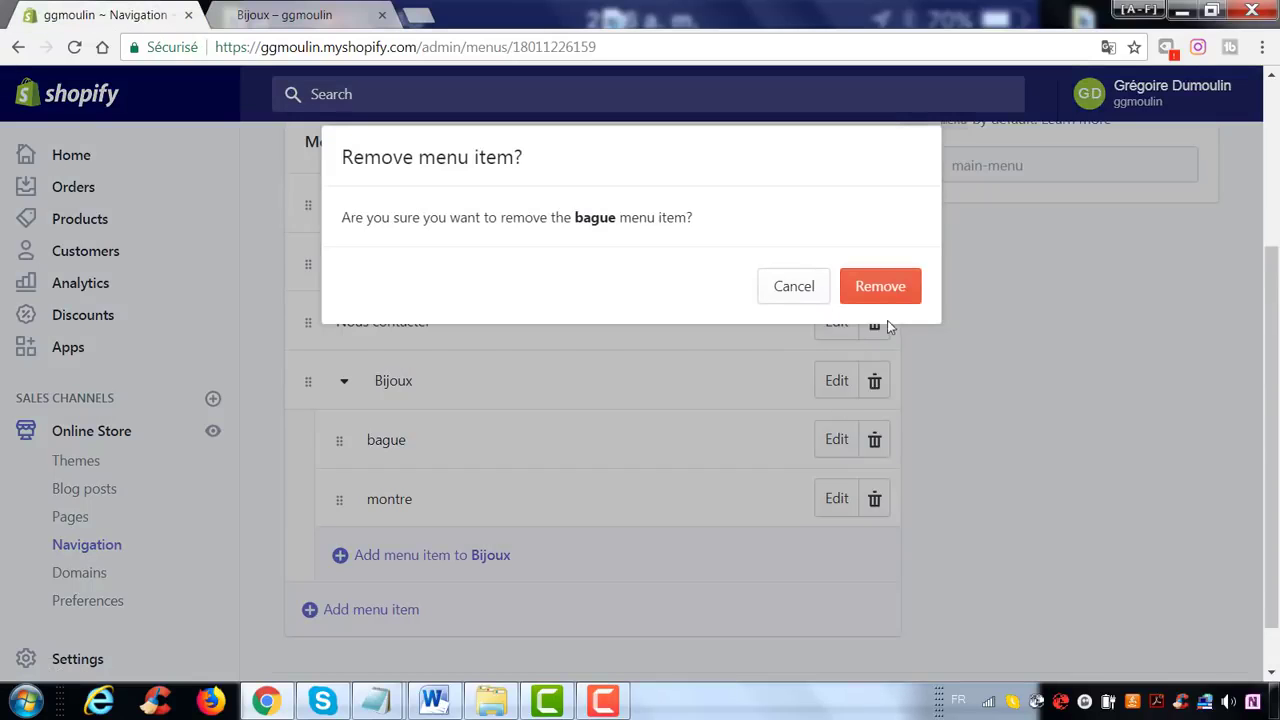
pyautogui.click(880, 290)
pyautogui.click(876, 446)
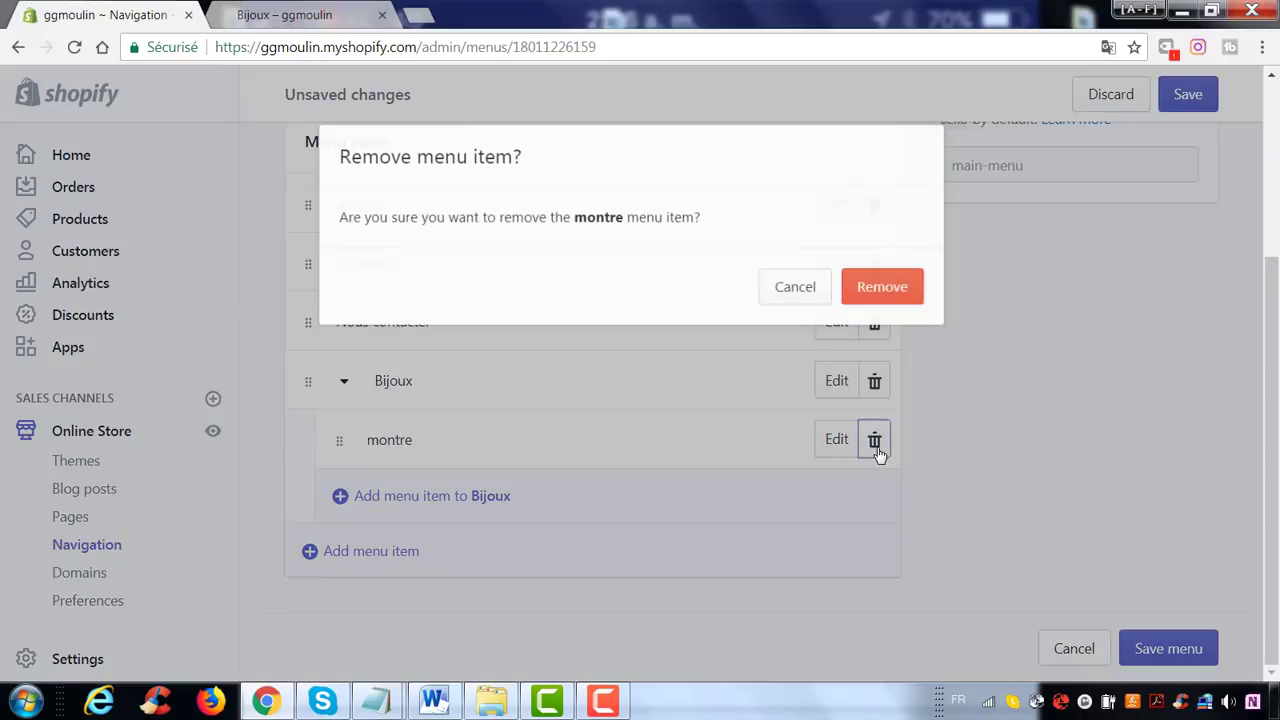
pyautogui.click(880, 290)
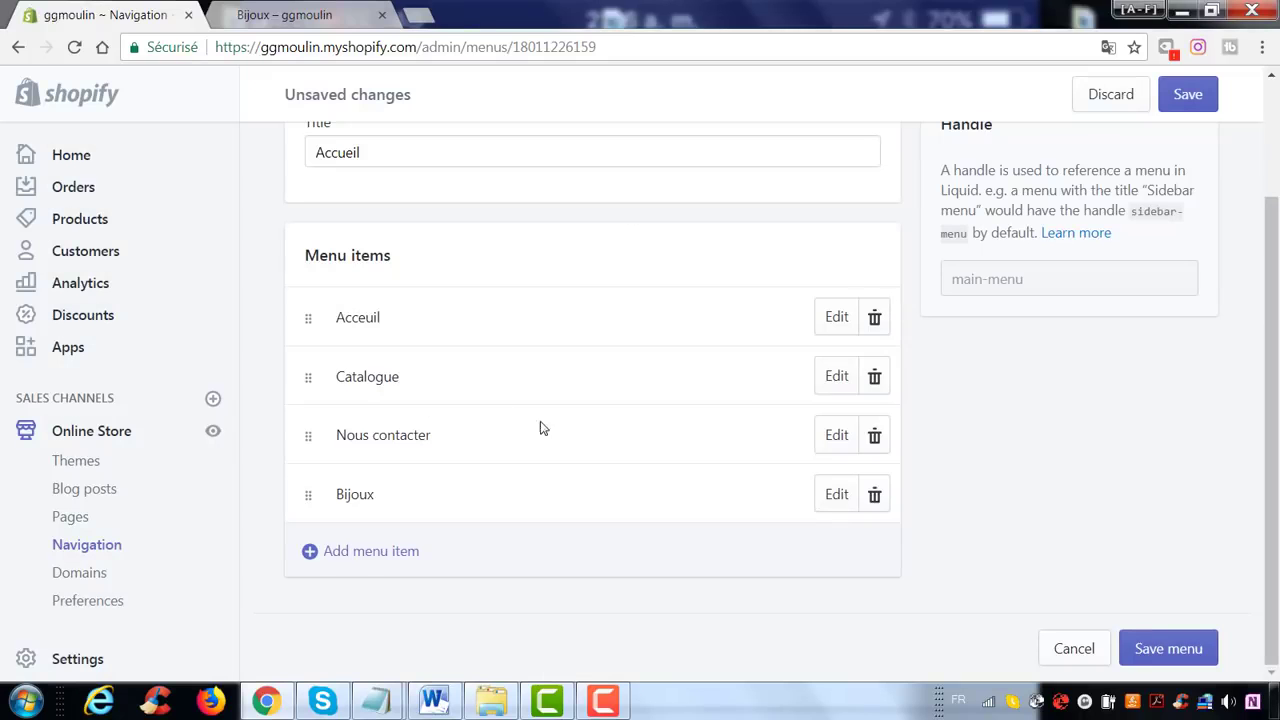
pyautogui.click(318, 560)
pyautogui.click(387, 552)
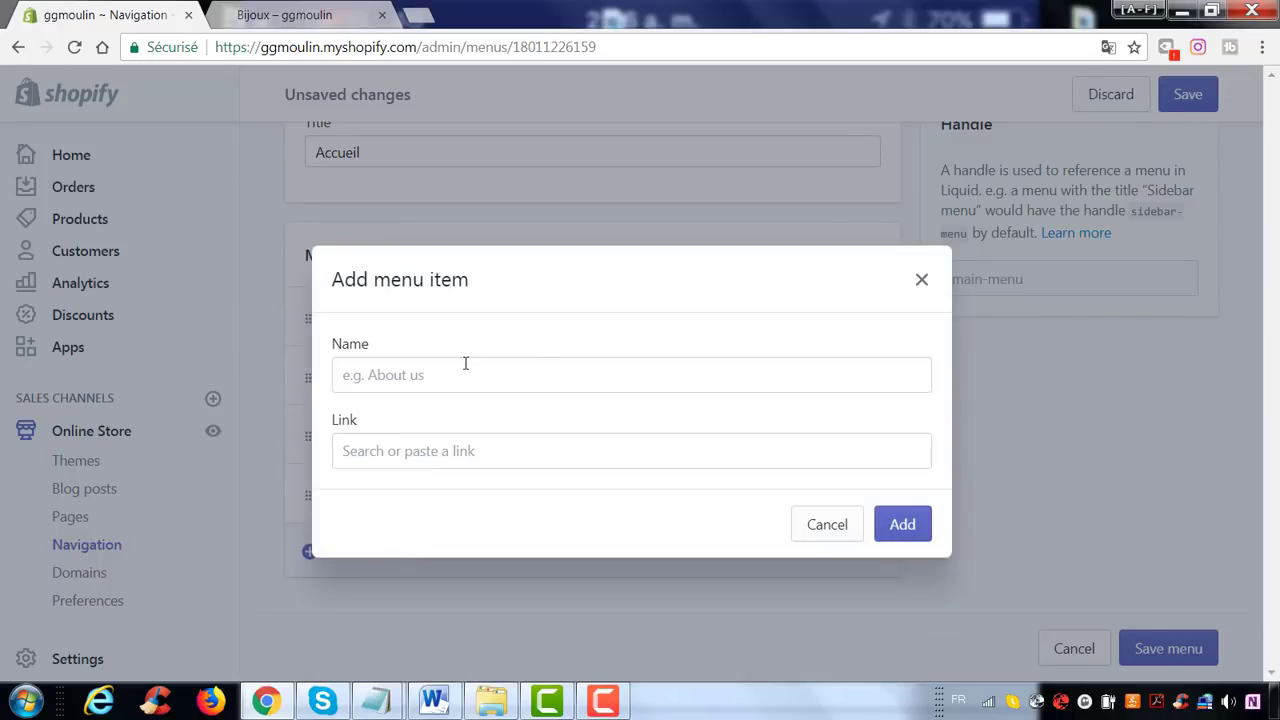
pyautogui.click(465, 363)
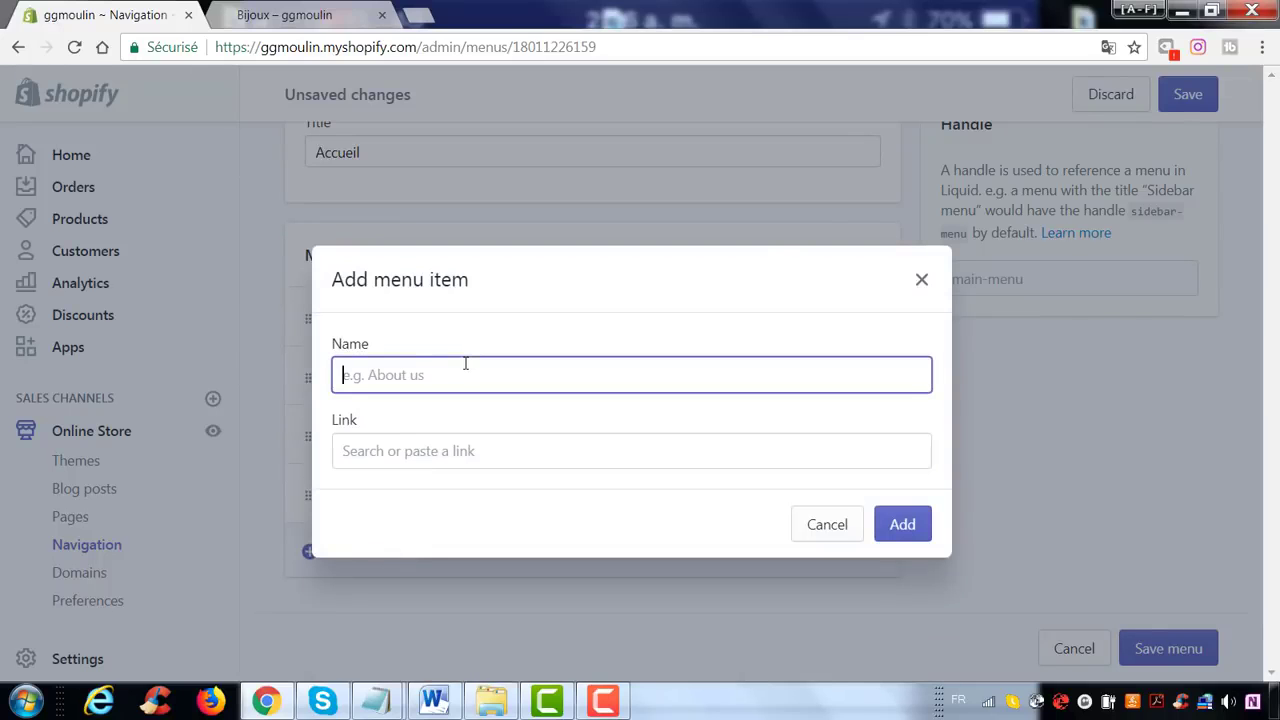
pyautogui.click(921, 279)
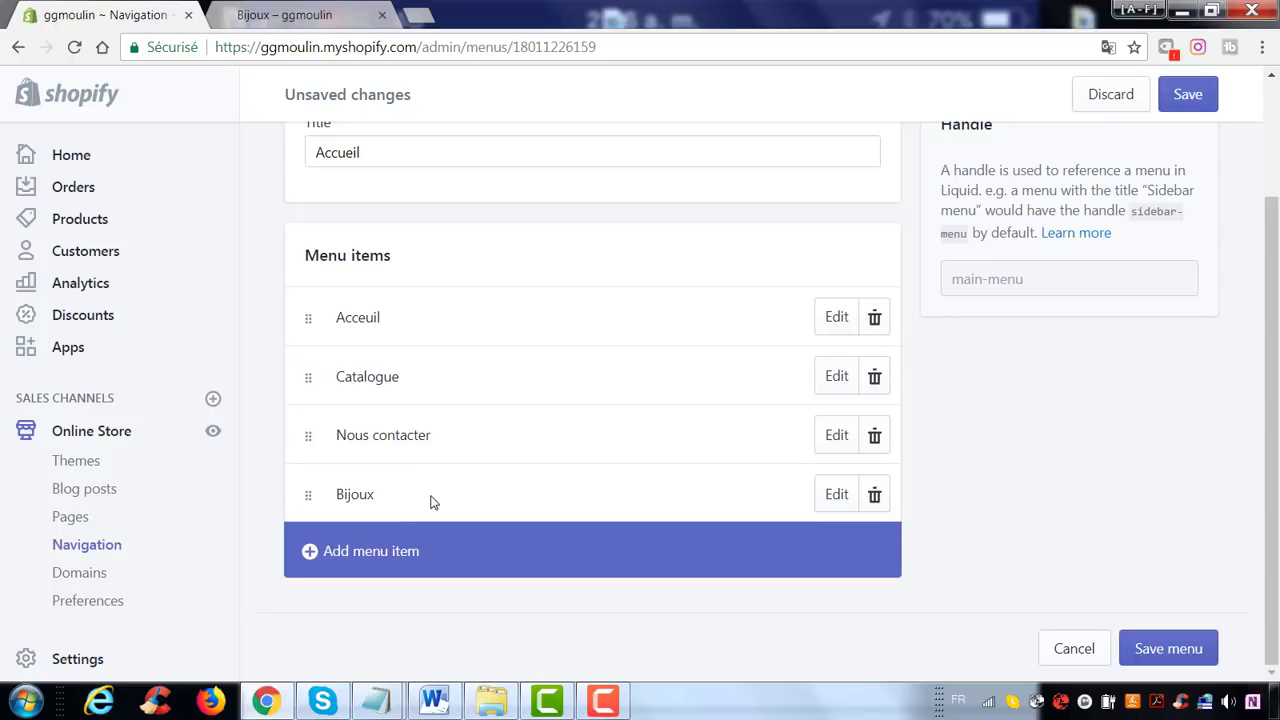
# - Add a bague item linked to All Collections at the end of the menu and save it
pyautogui.click(371, 553)
pyautogui.click(416, 391)
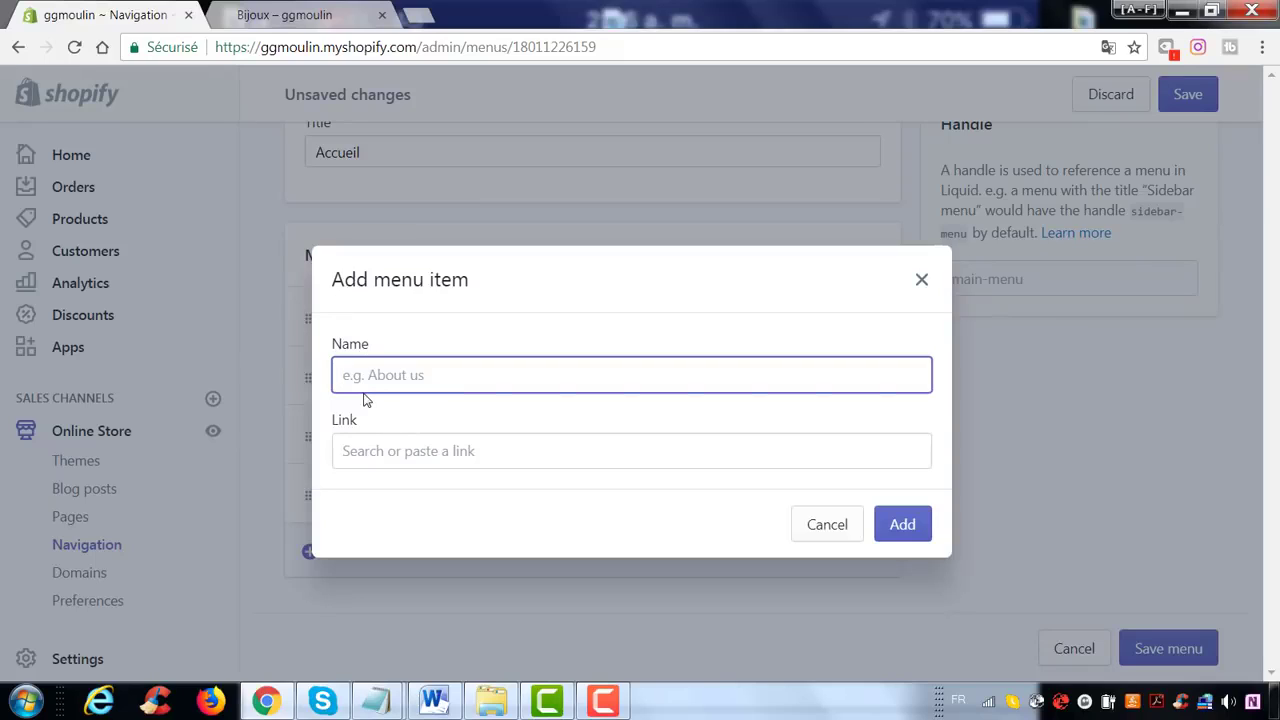
pyautogui.write('bague')
pyautogui.click(454, 449)
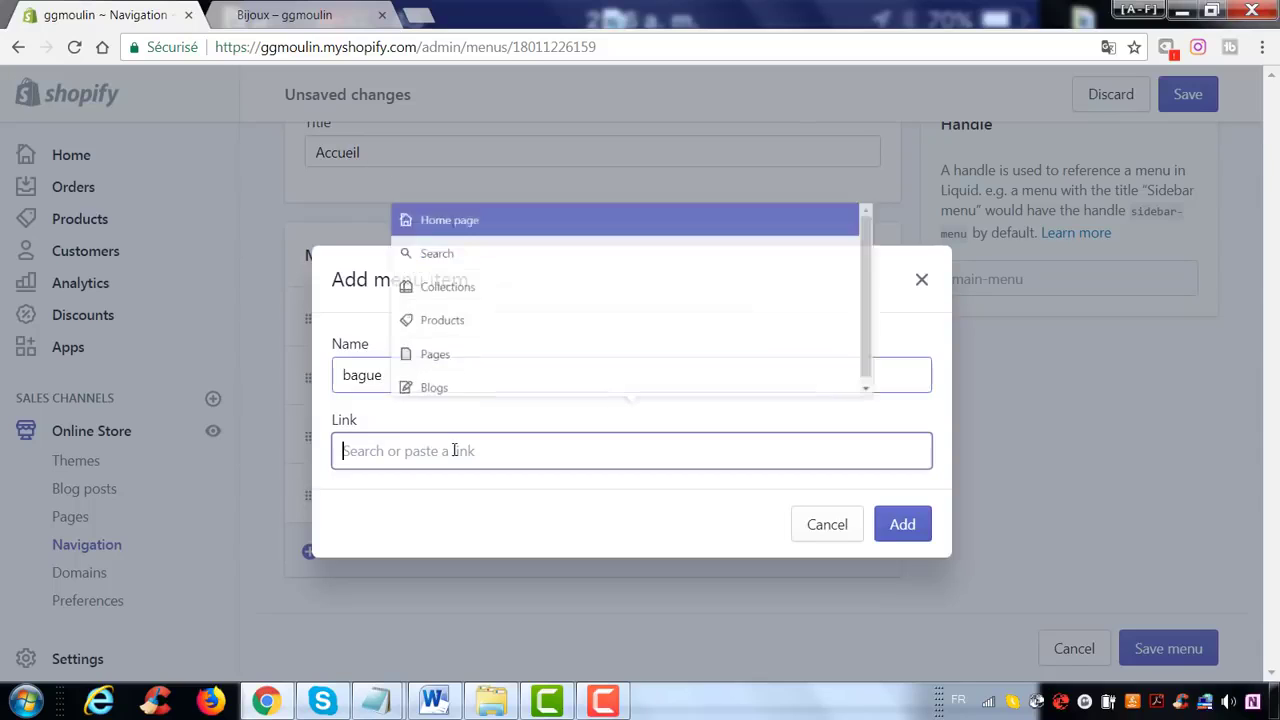
pyautogui.click(466, 278)
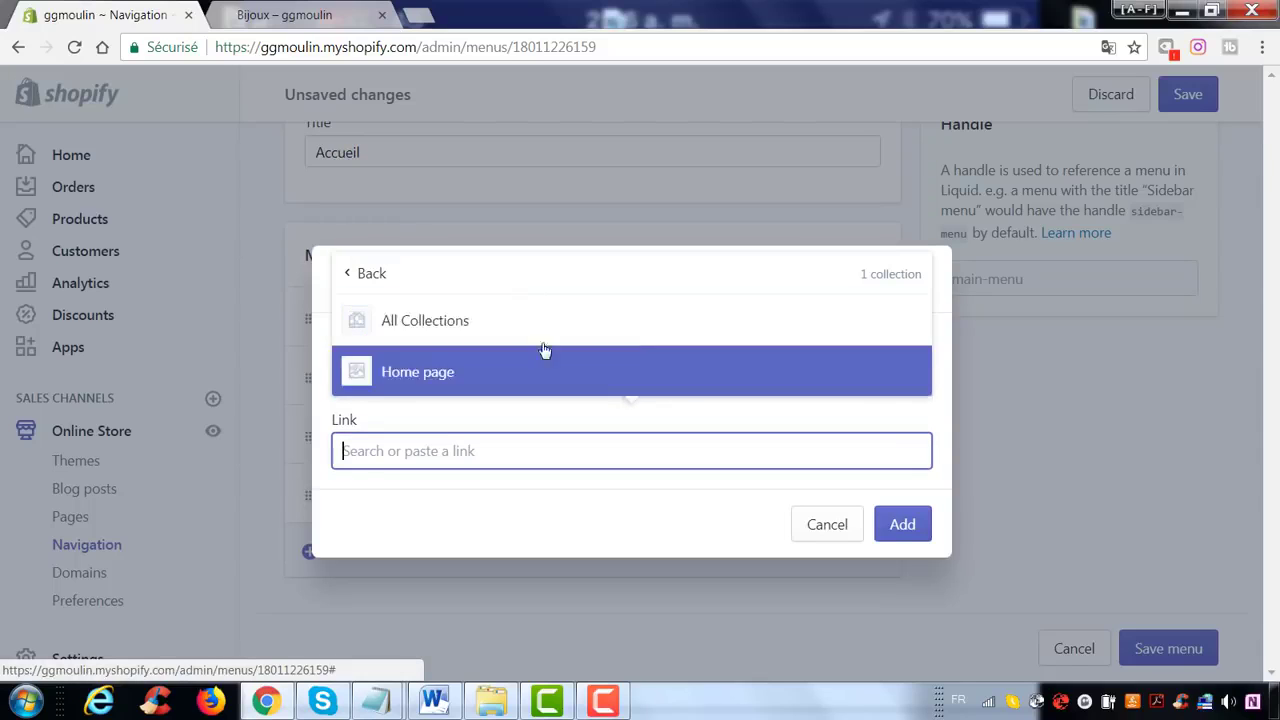
pyautogui.click(422, 330)
pyautogui.click(902, 527)
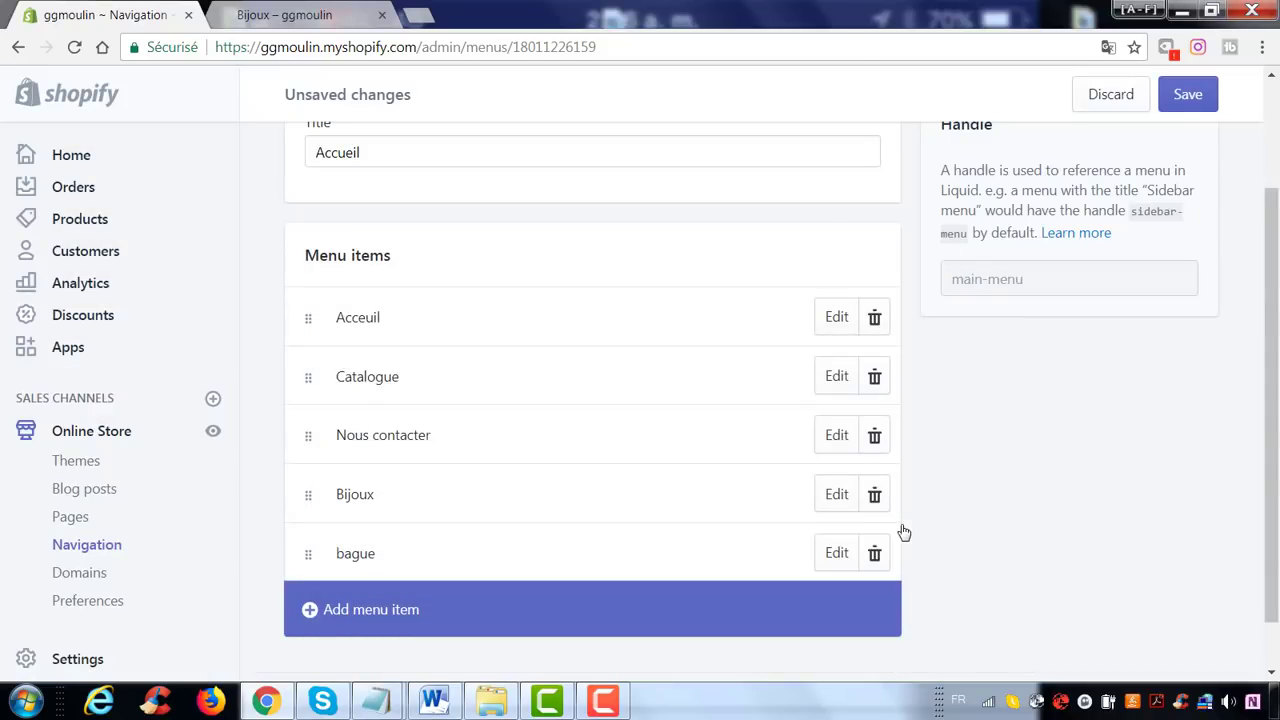
pyautogui.click(1189, 104)
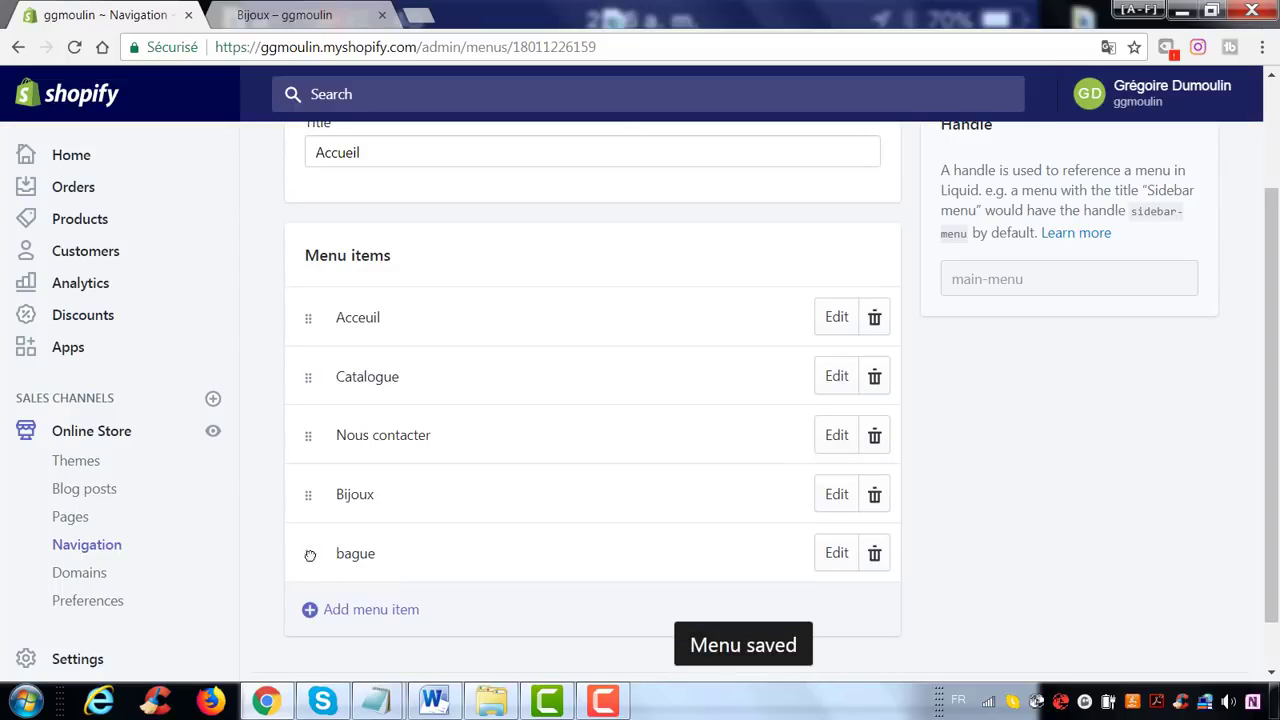
# - Nest the bague item beneath Bijoux as a sub-item and save the menu
pyautogui.moveTo(309, 556); pyautogui.dragTo(357, 523)
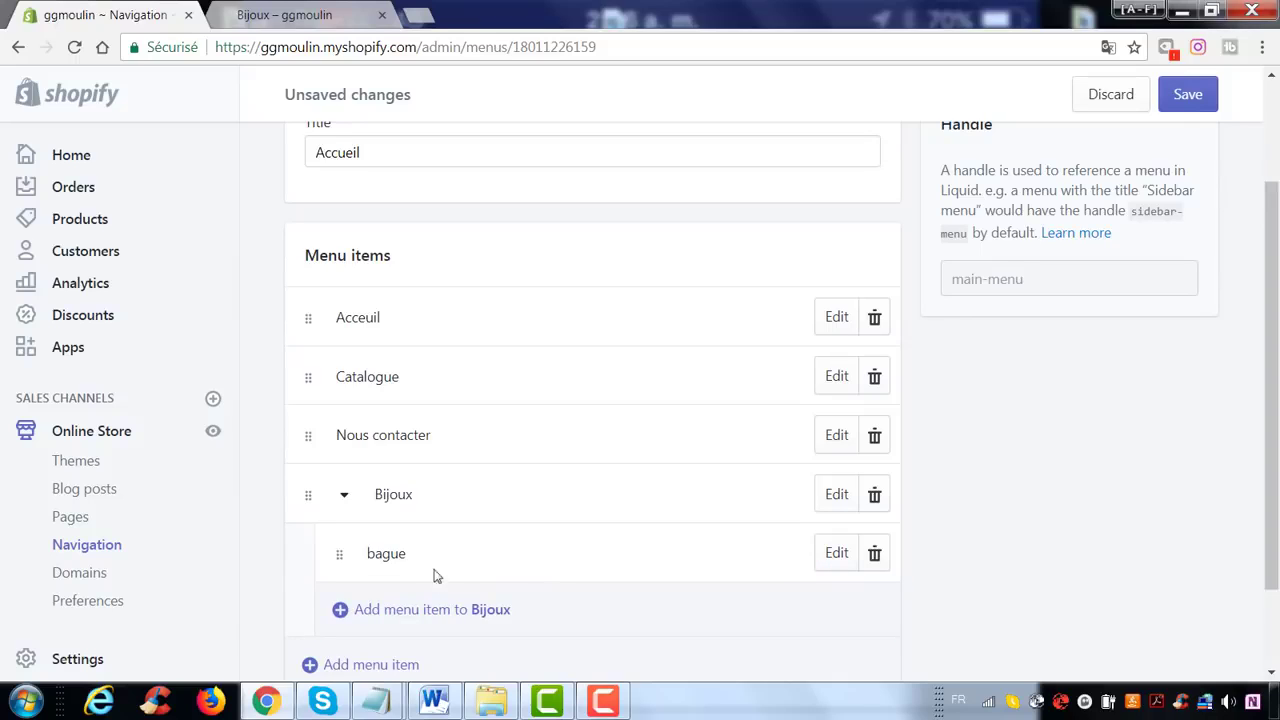
pyautogui.click(346, 494)
pyautogui.click(1165, 94)
# - Reload the storefront's Bijoux page to check the navigation, then return to the admin's list of menus
pyautogui.click(228, 10)
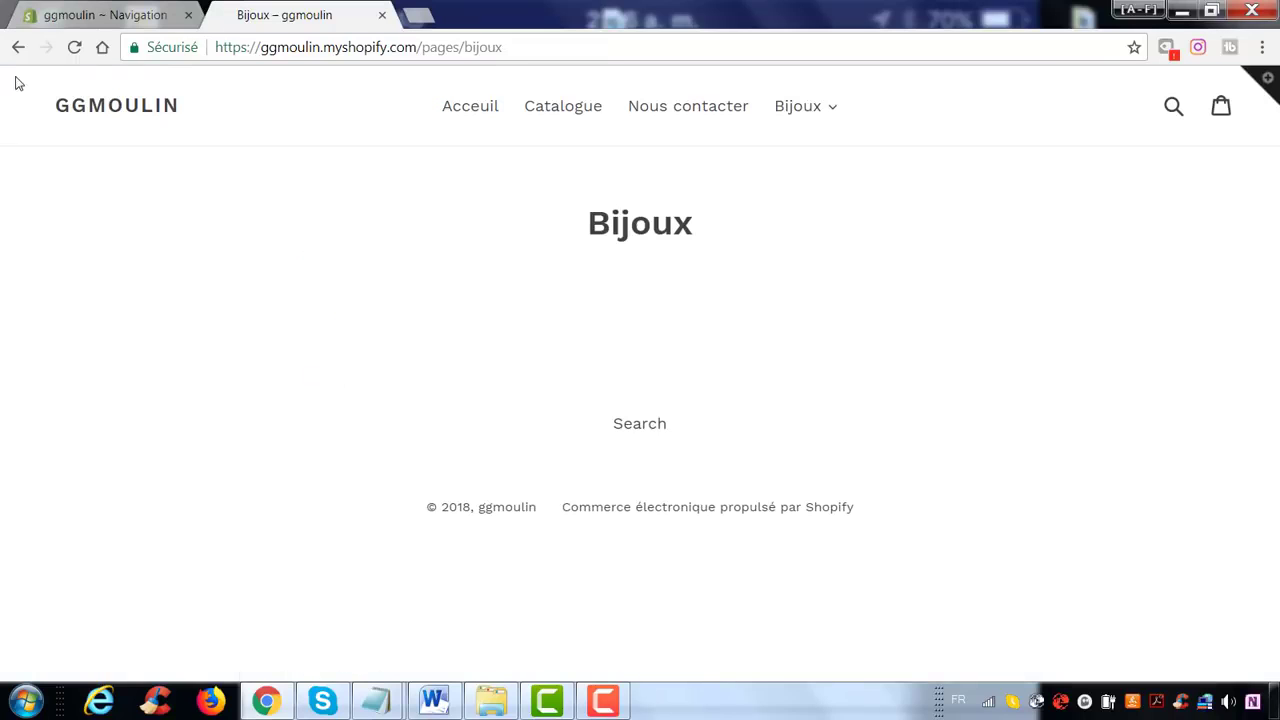
pyautogui.click(74, 48)
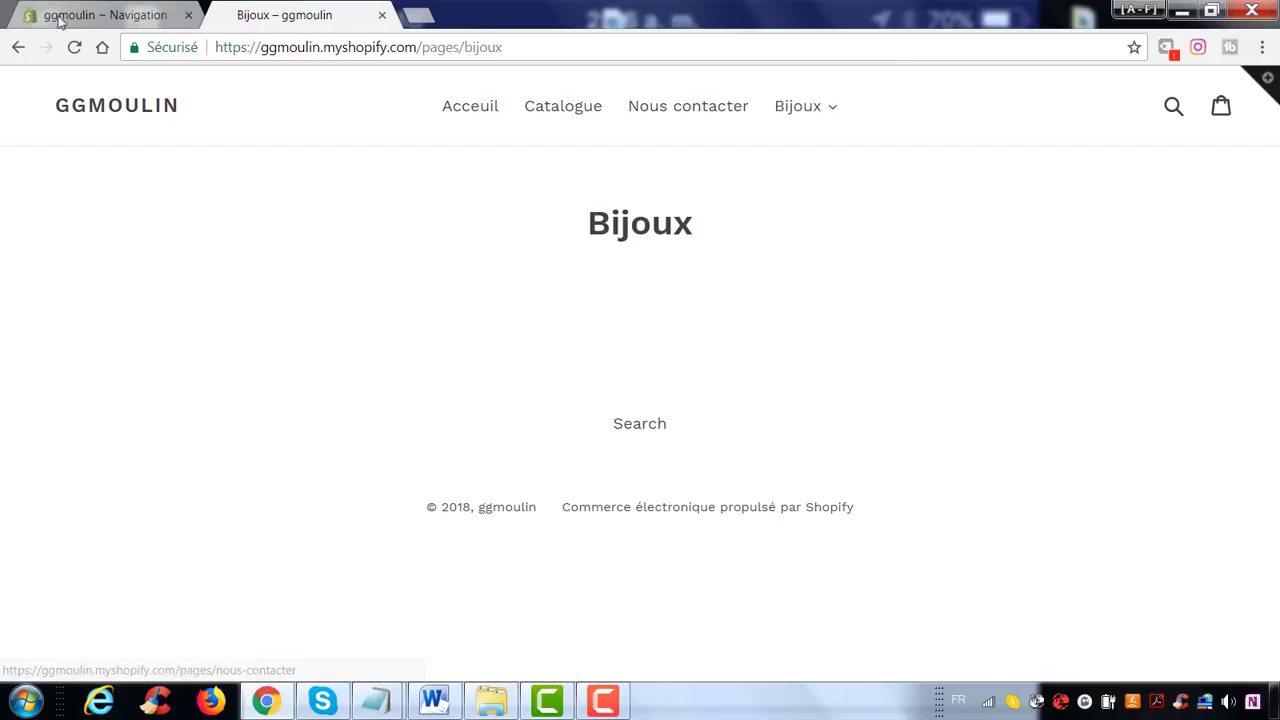
pyautogui.click(105, 15)
pyautogui.scroll(-1, 184, 400)
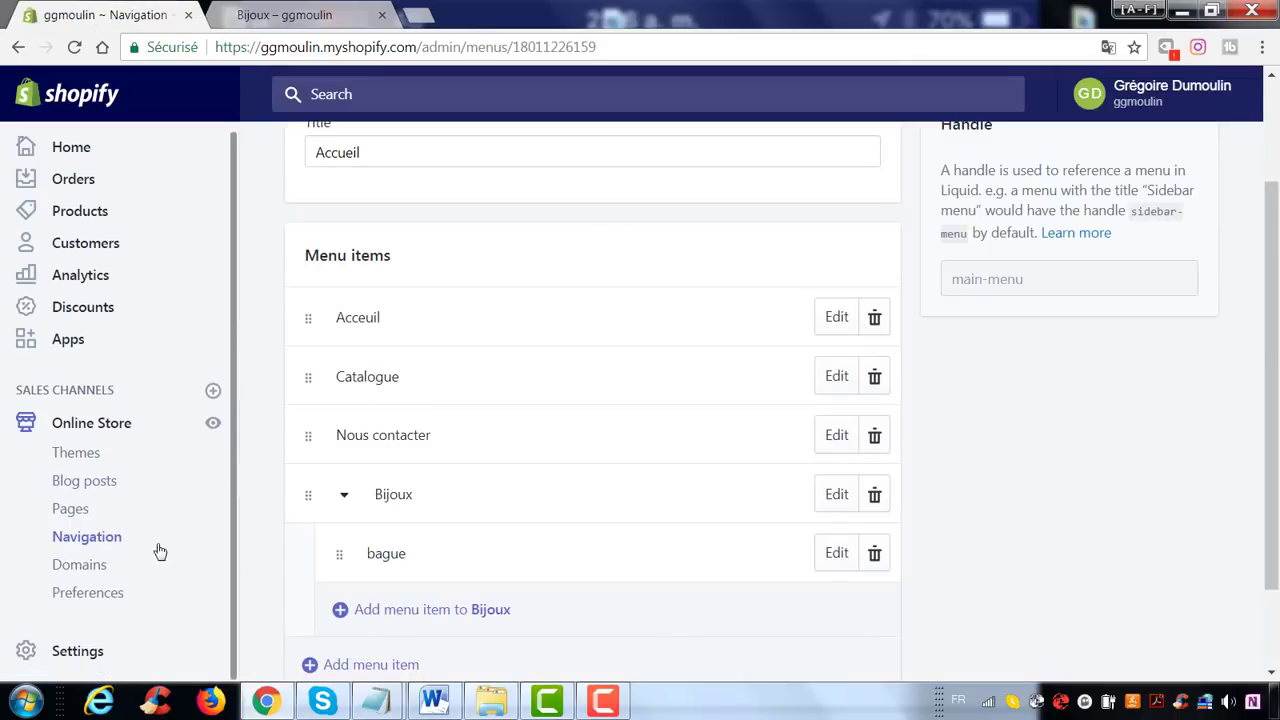
pyautogui.click(107, 548)
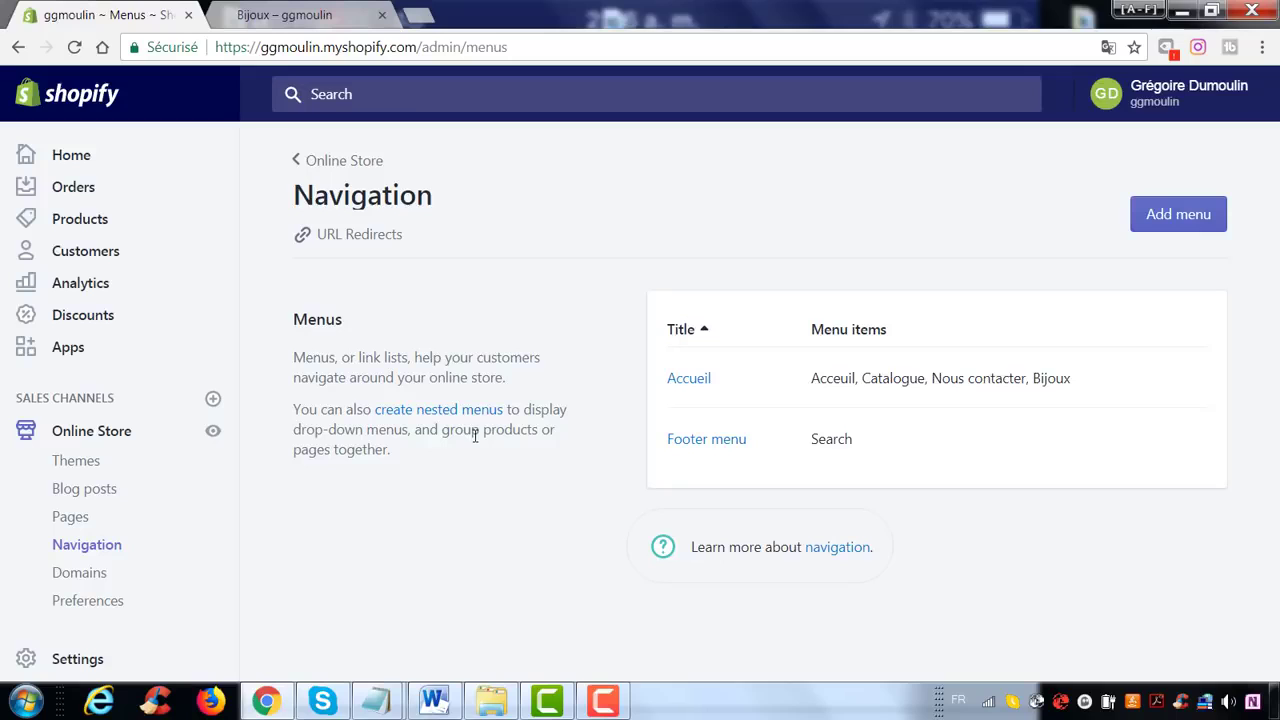
# - Open the online store's list of pages and look through the existing page titles
pyautogui.click(81, 525)
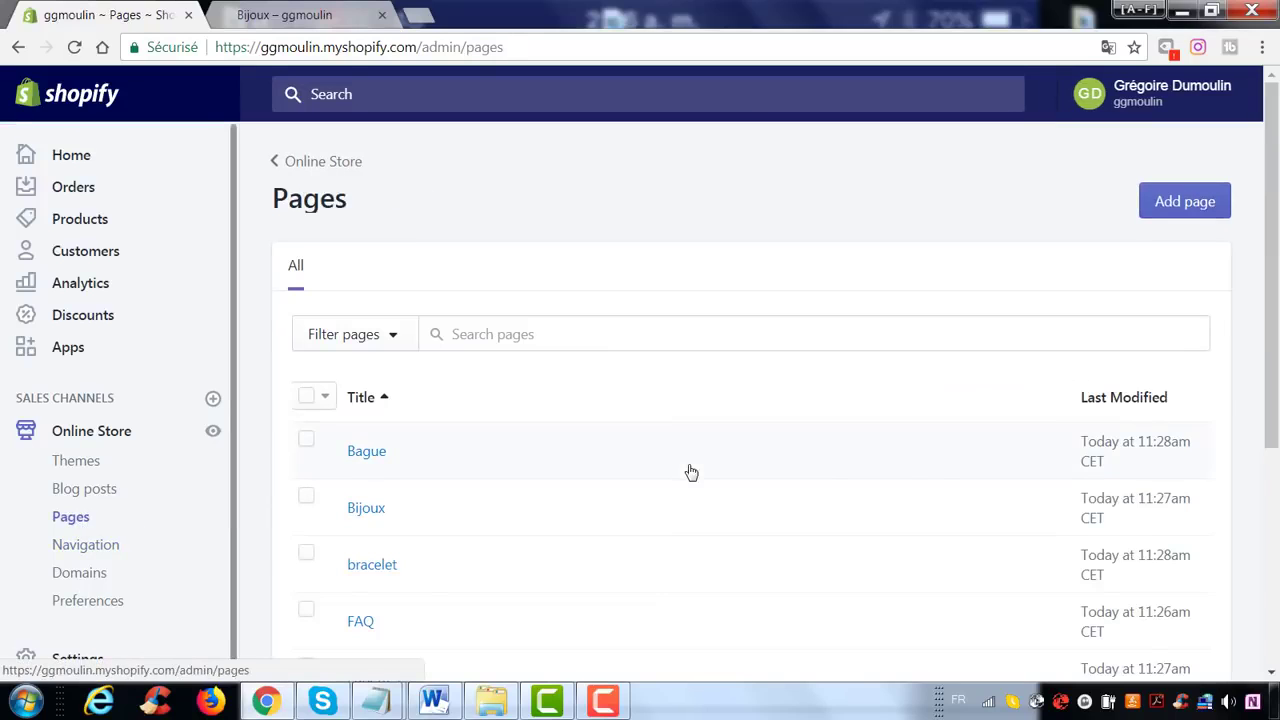
pyautogui.scroll(-1, 680, 466)
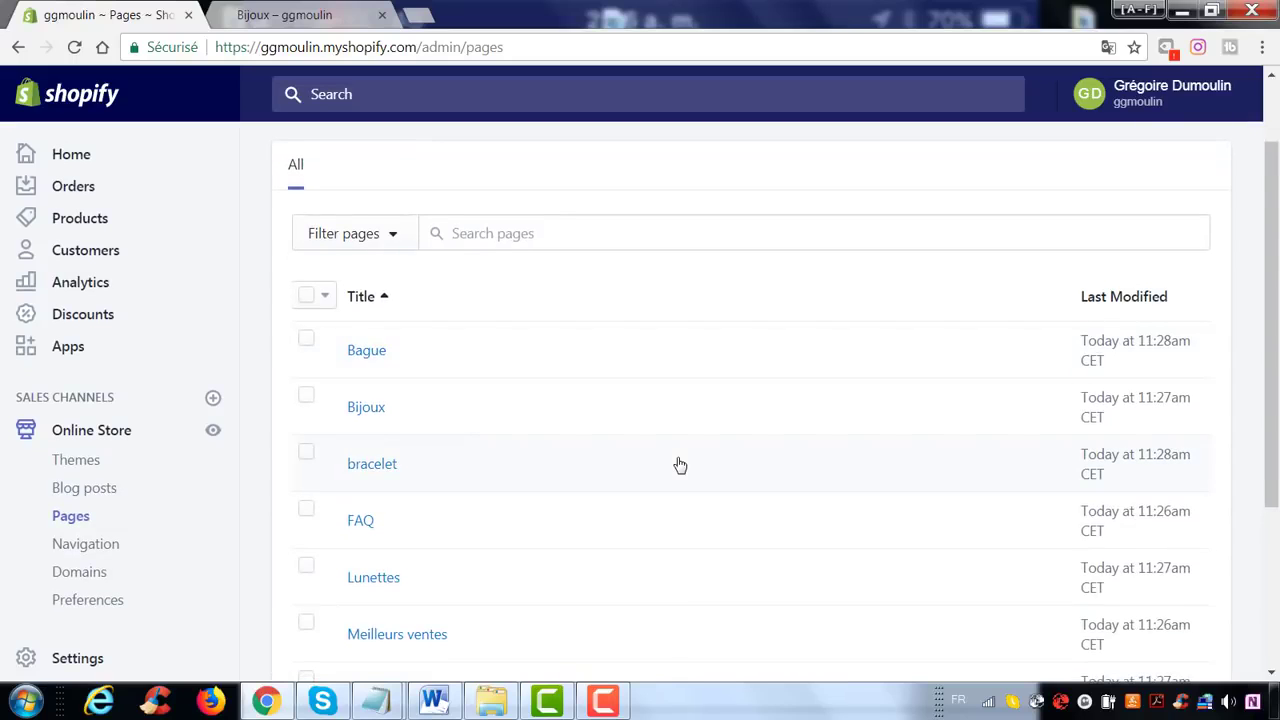
pyautogui.scroll(-1, 680, 466)
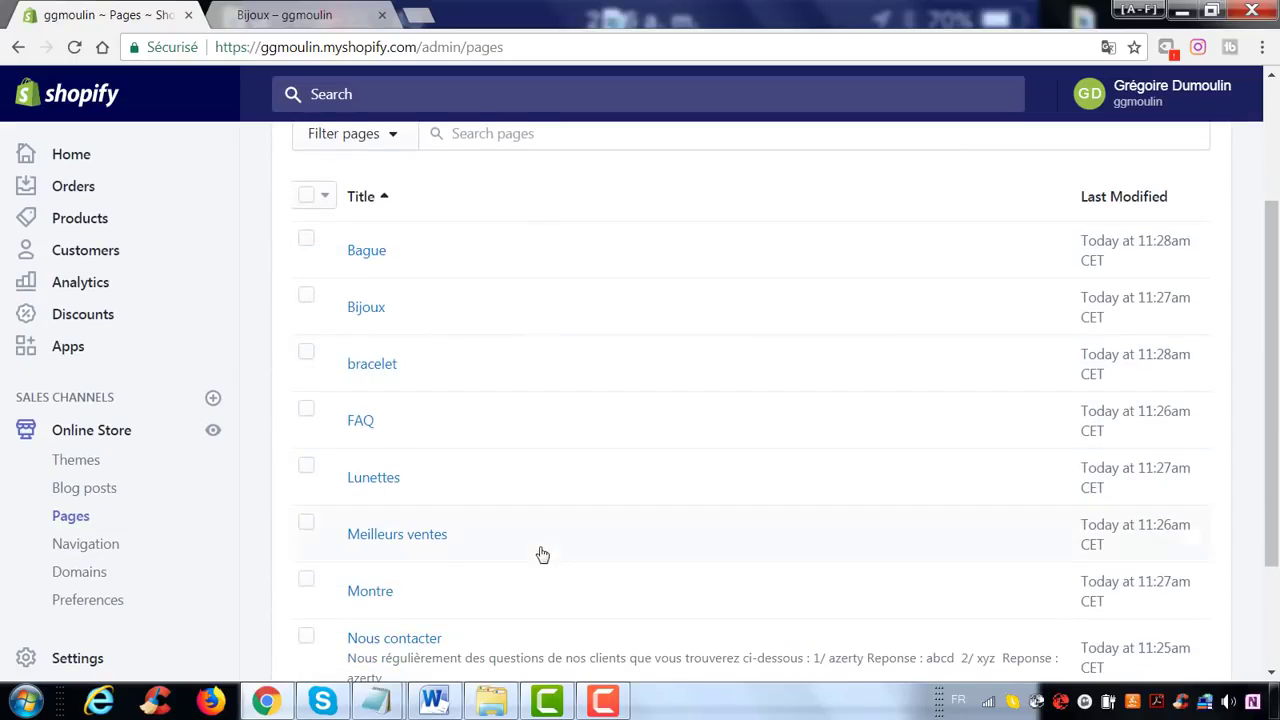
# - Open the Accueil menu from the navigation settings and review its items and the Bijoux sub-items
pyautogui.click(90, 550)
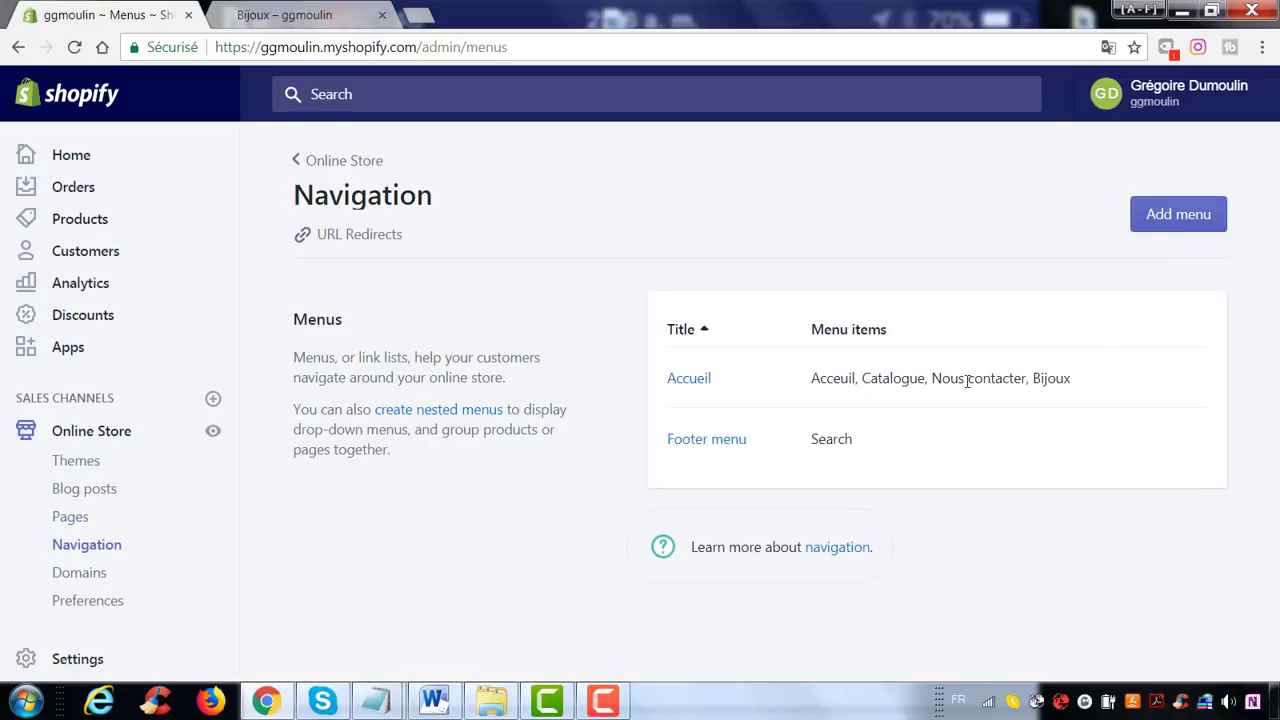
pyautogui.click(698, 381)
pyautogui.scroll(-1, 503, 408)
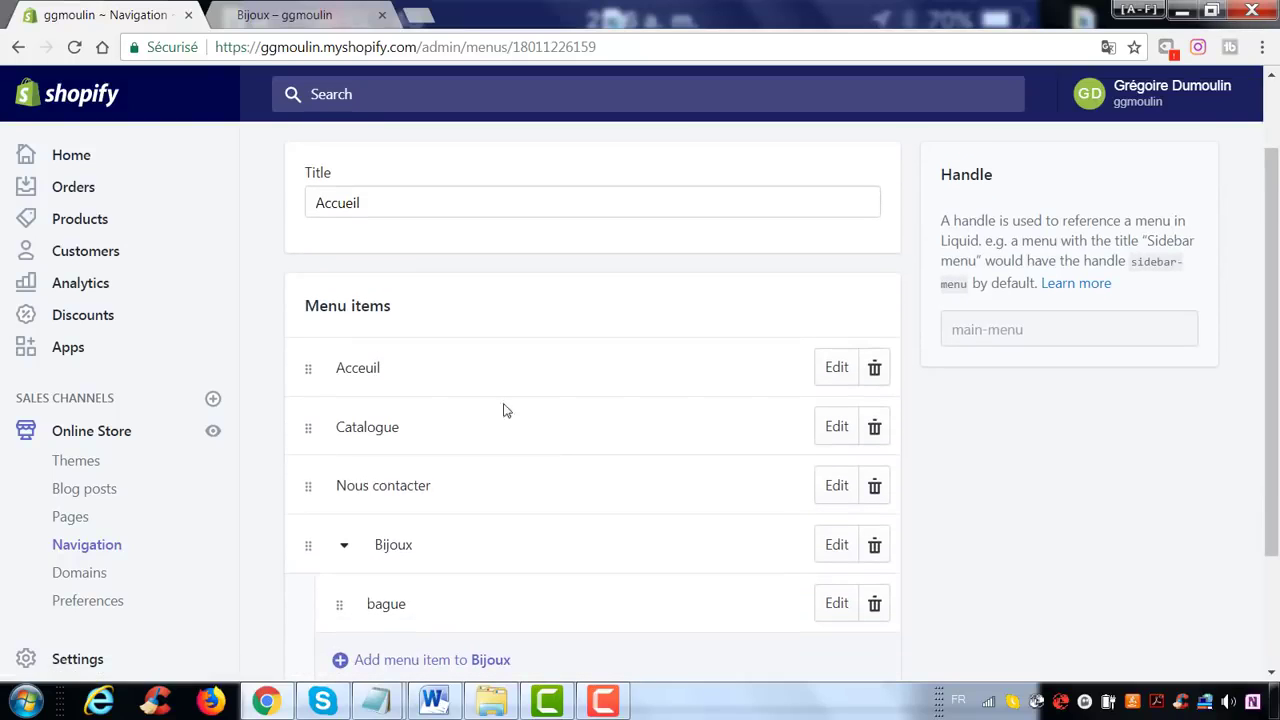
pyautogui.scroll(-2, 426, 455)
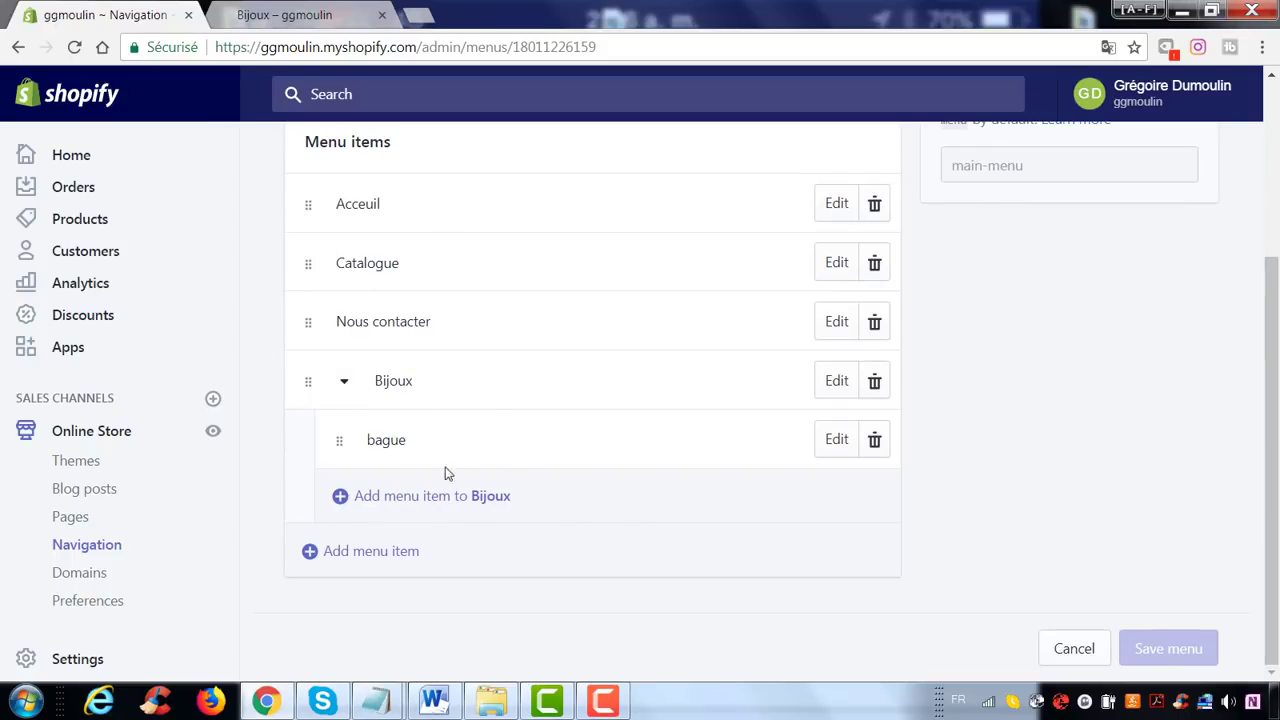
# - Go to the domain settings, start buying a new domain and search for the name axzer
pyautogui.click(88, 584)
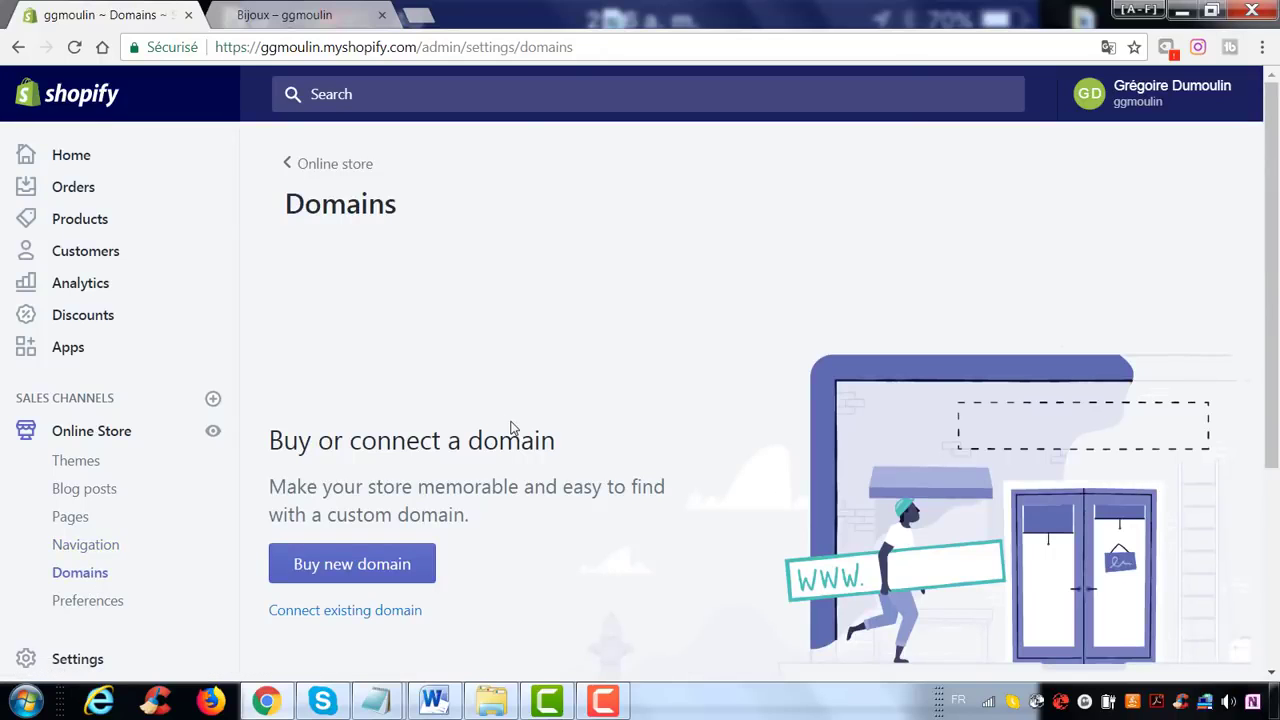
pyautogui.scroll(-3, 475, 410)
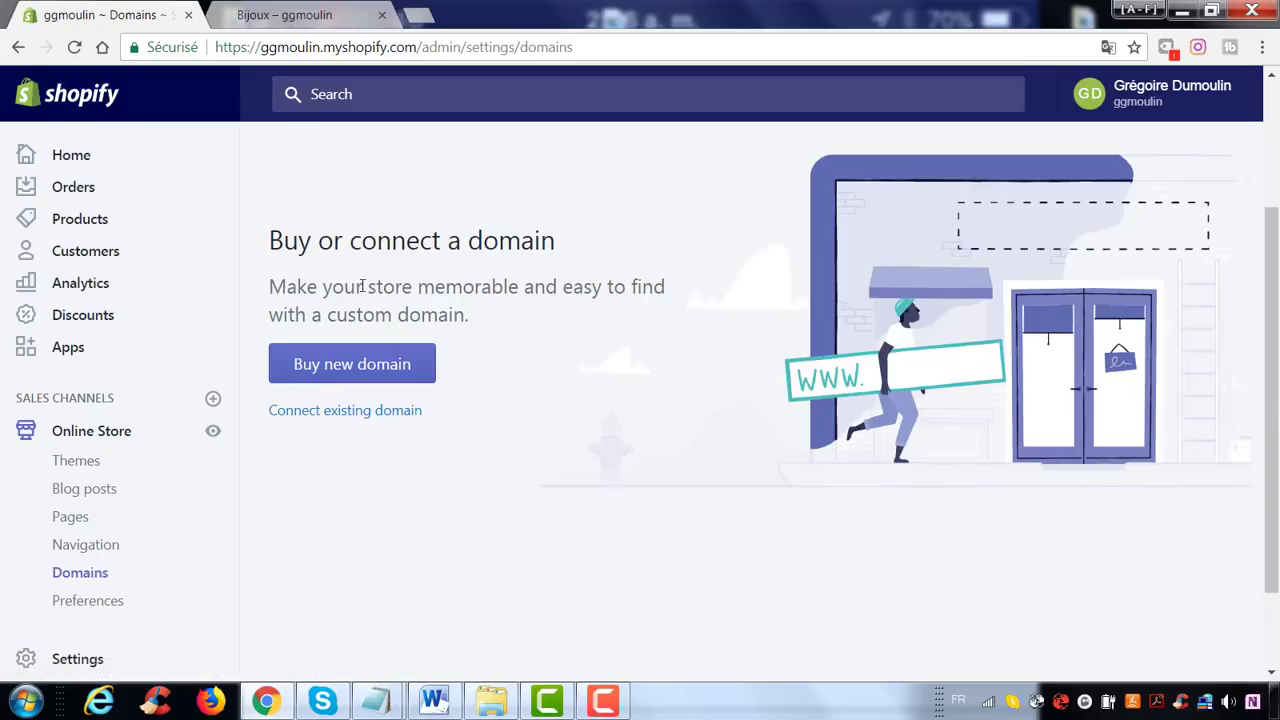
pyautogui.click(338, 366)
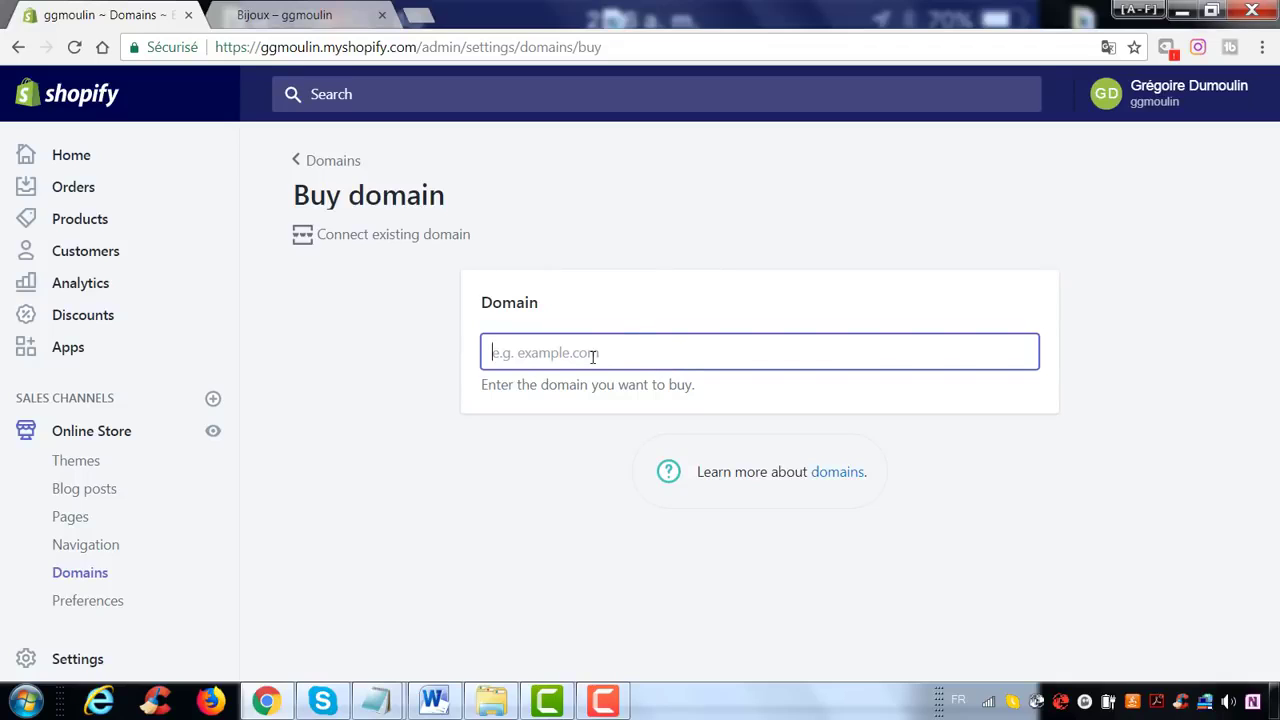
pyautogui.write('a')
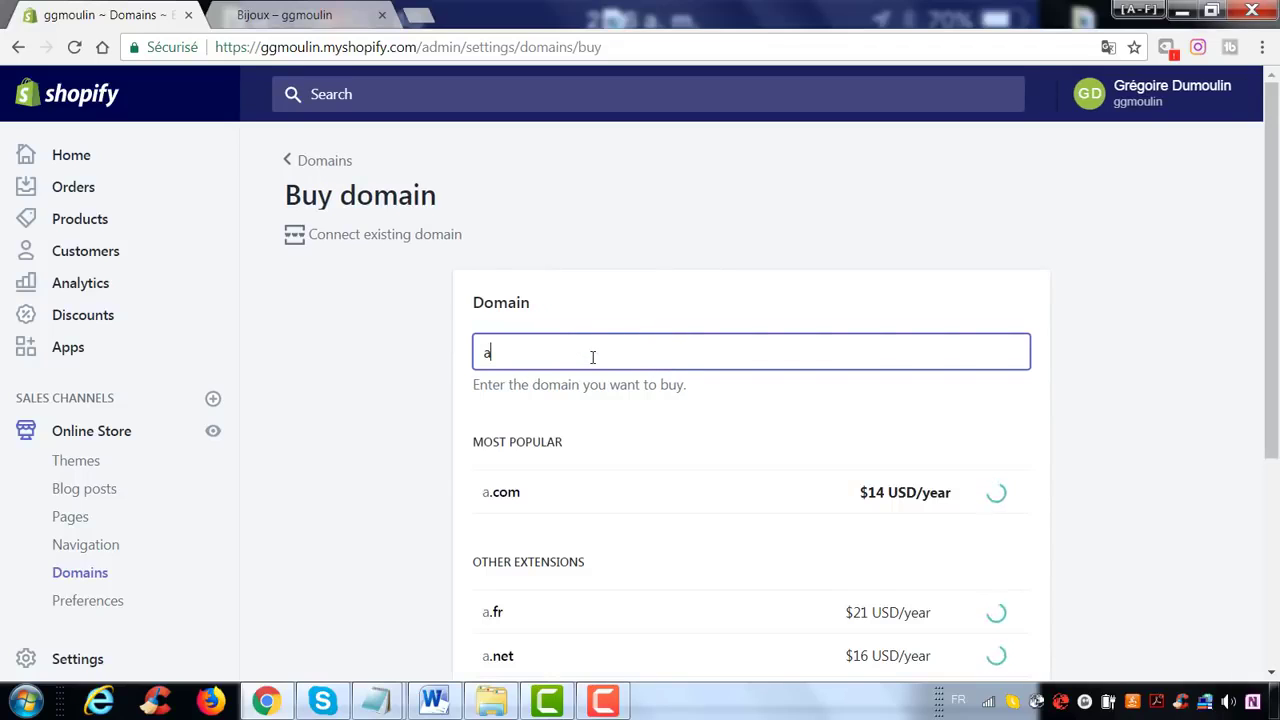
pyautogui.write('xzer')
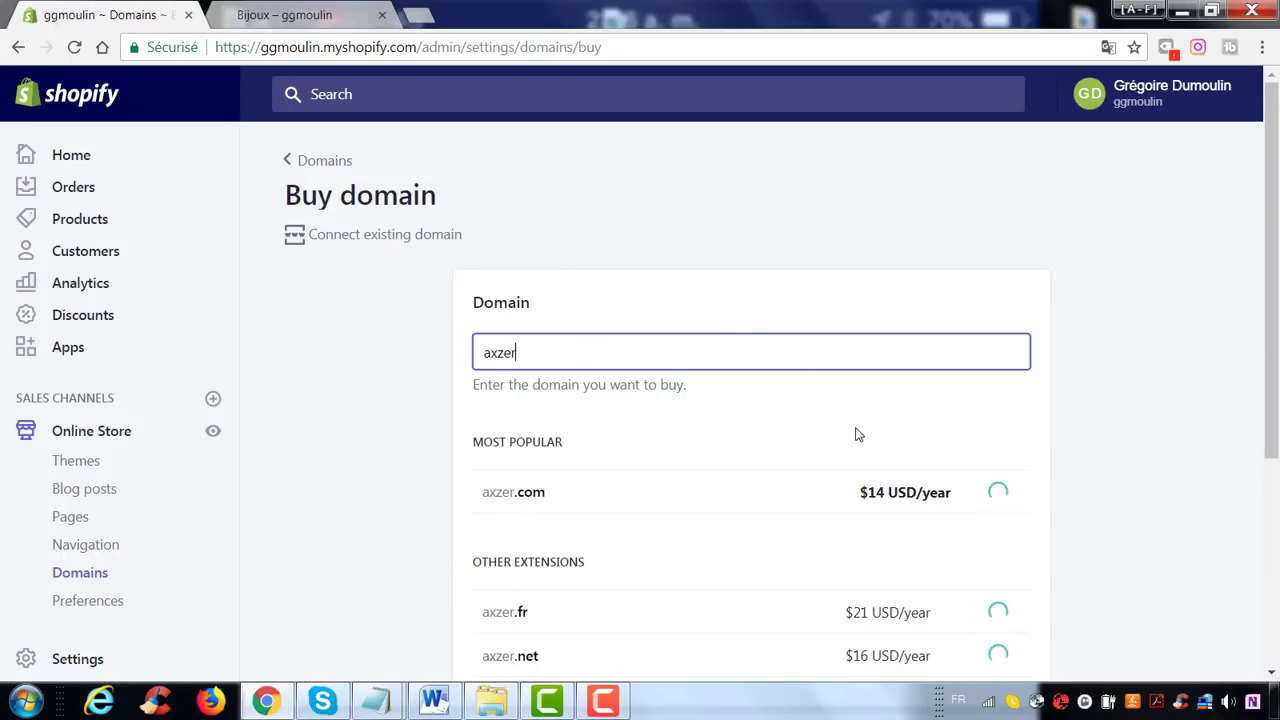
# - Check the availability and yearly prices of the axzer domain extensions, showing the next 10 as well
pyautogui.scroll(-1, 854, 432)
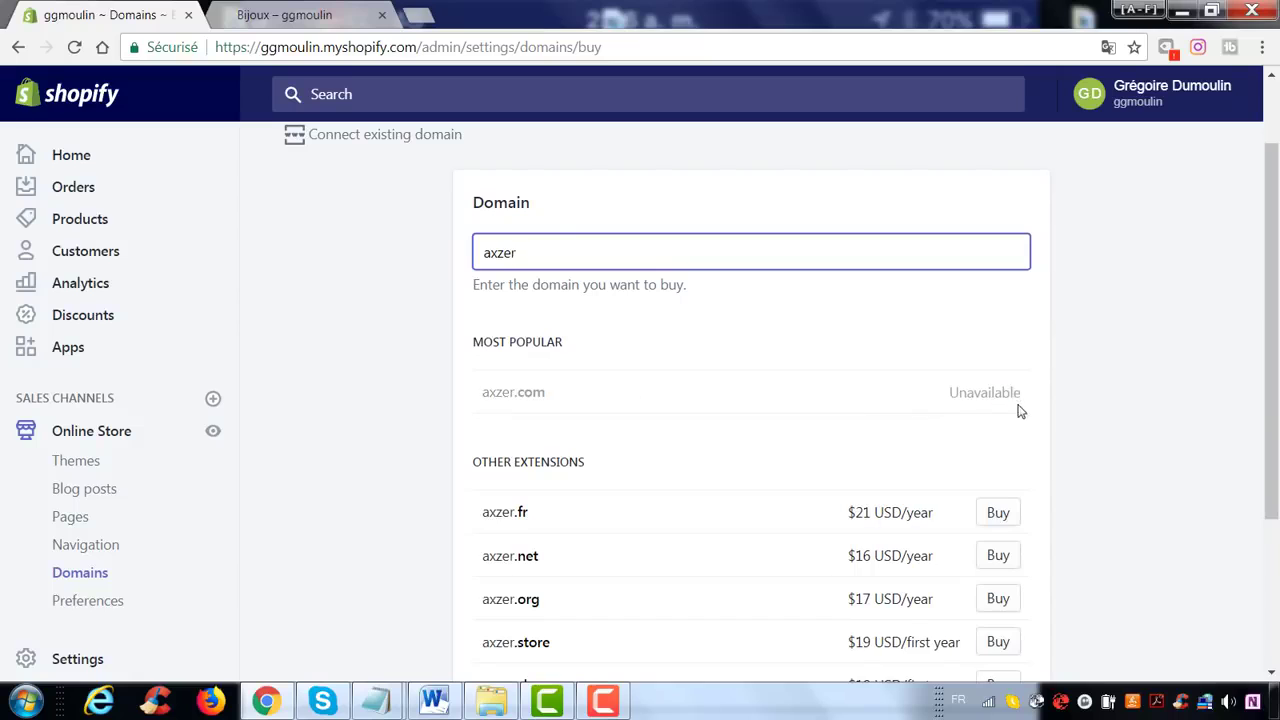
pyautogui.scroll(-1, 855, 414)
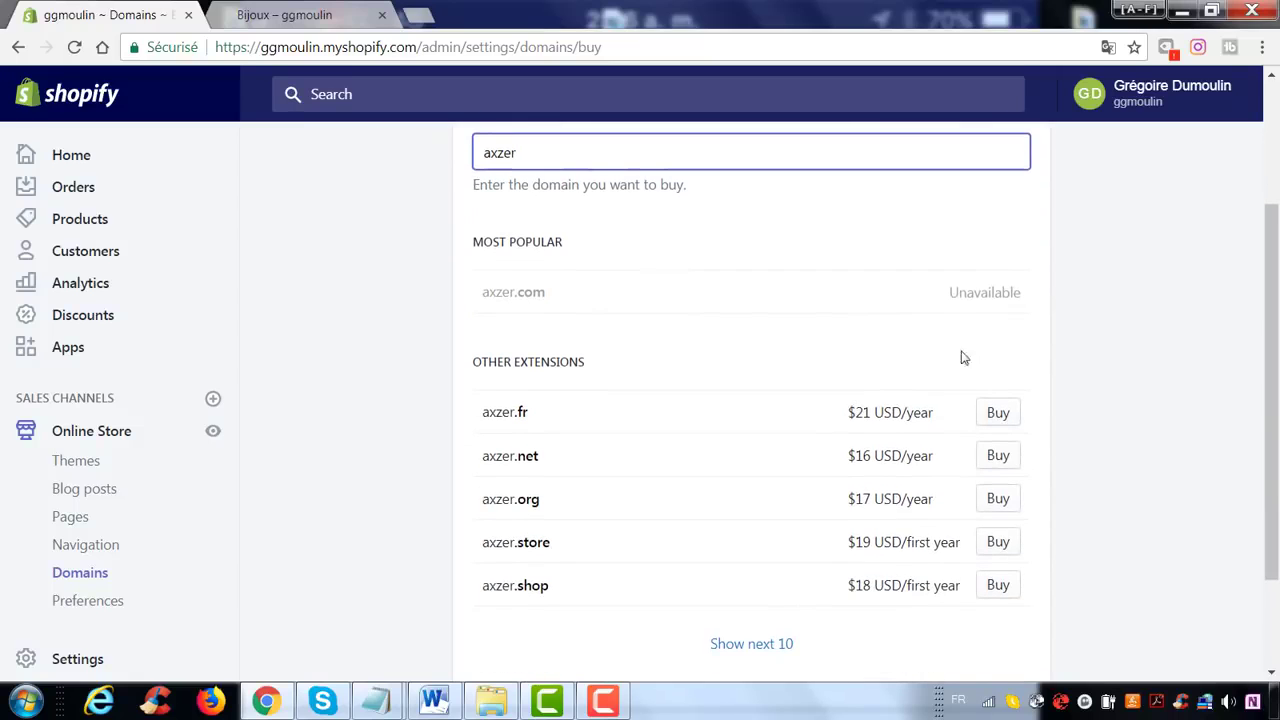
pyautogui.scroll(-1, 994, 296)
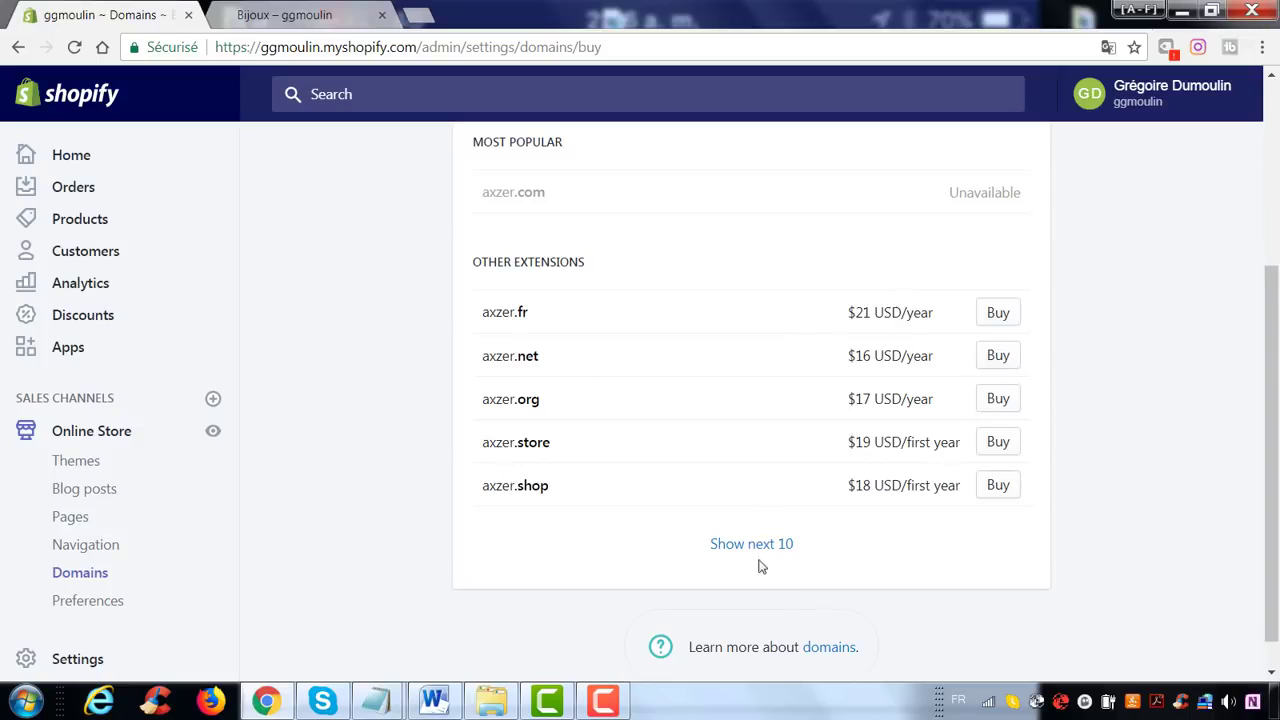
pyautogui.click(716, 548)
pyautogui.scroll(-1, 597, 483)
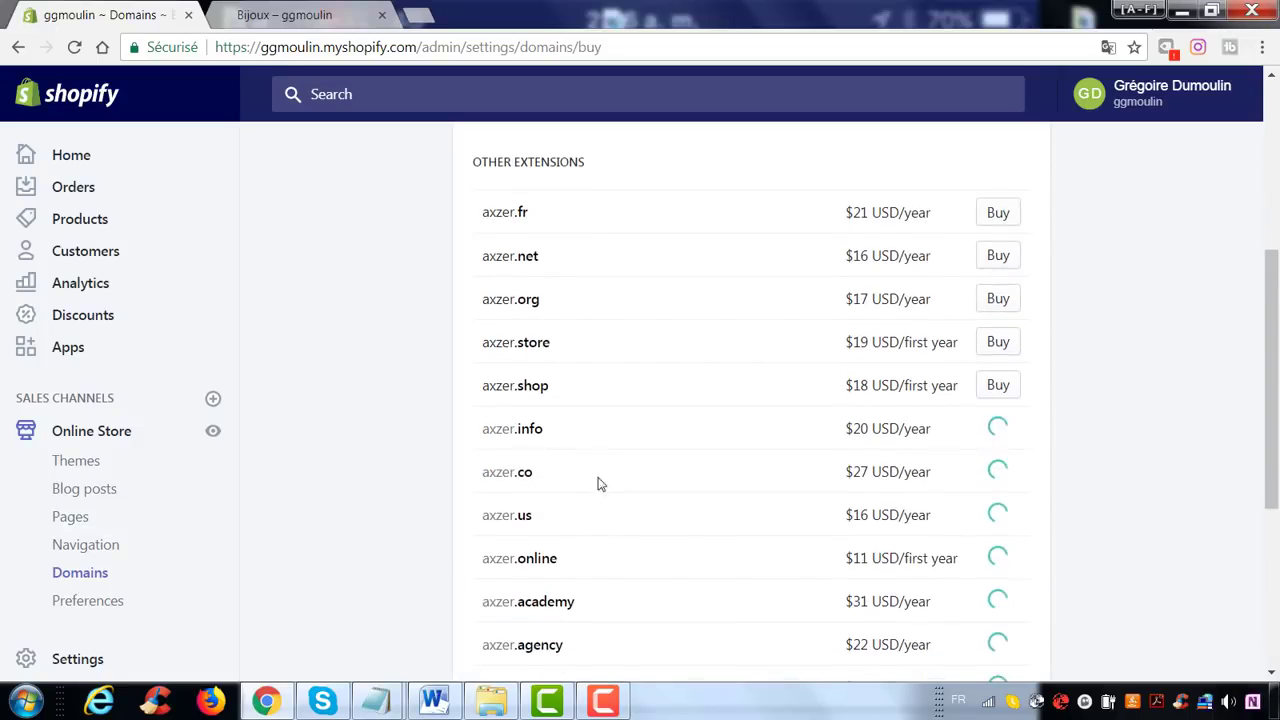
pyautogui.scroll(-1, 550, 450)
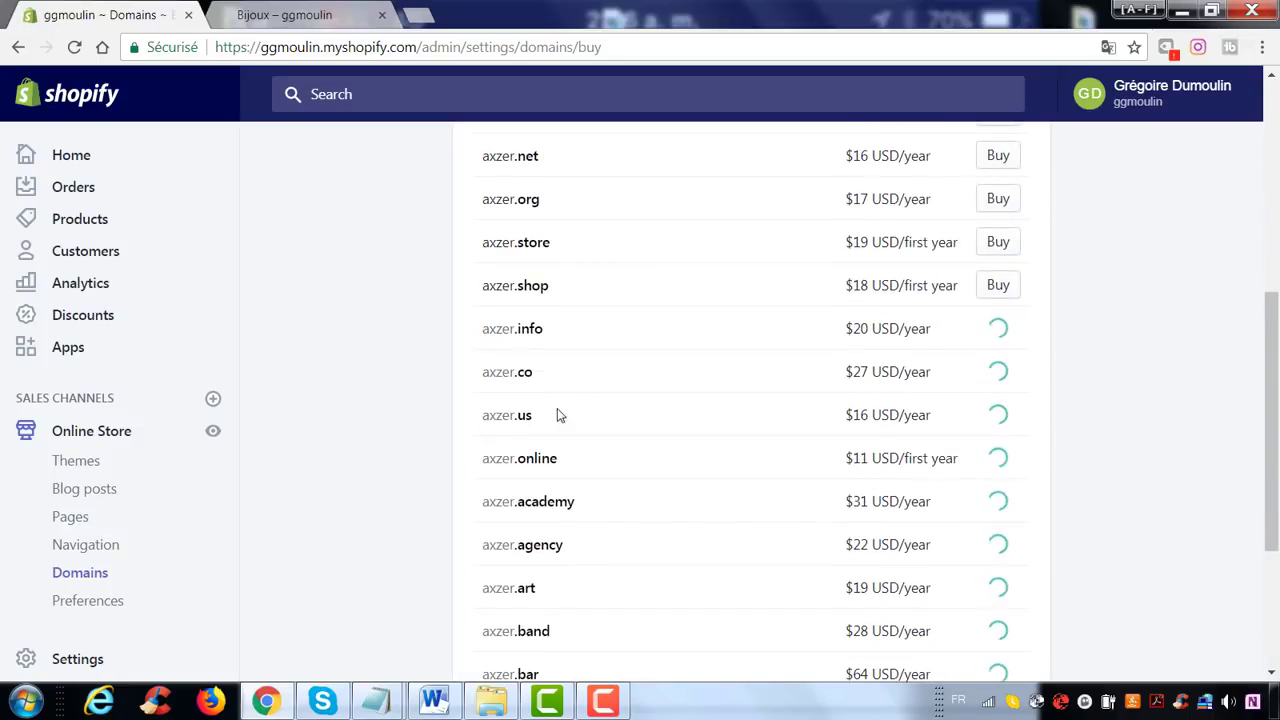
pyautogui.scroll(-1, 555, 410)
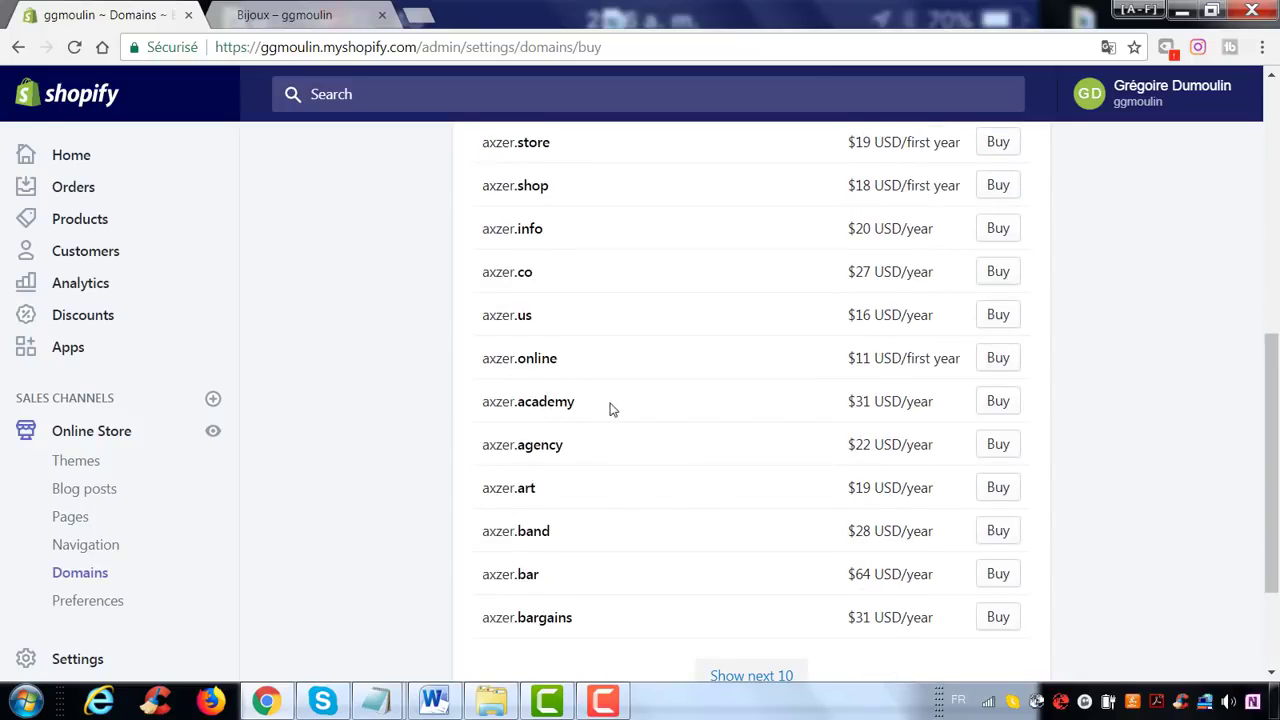
pyautogui.scroll(6, 610, 406)
pyautogui.scroll(-1, 596, 434)
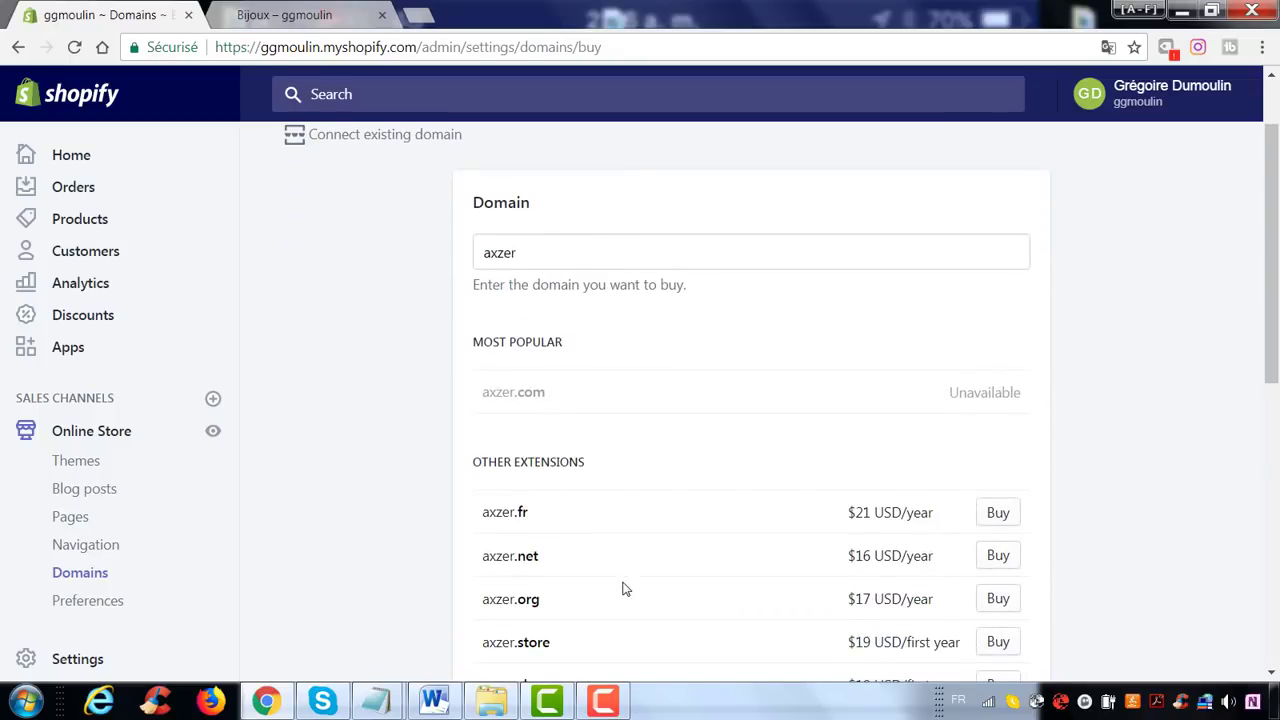
# - Show several more batches of axzer extensions, compare their prices, and open the option to connect an existing domain
pyautogui.scroll(-7, 623, 586)
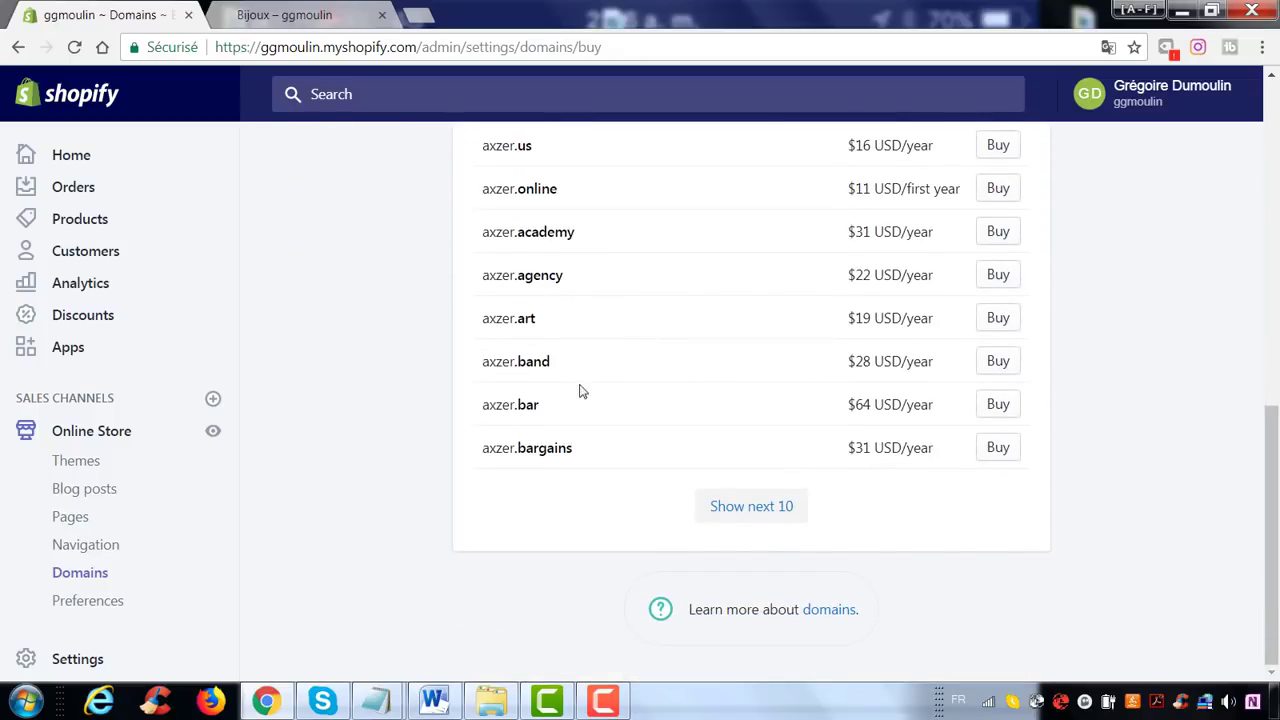
pyautogui.click(766, 510)
pyautogui.click(766, 510)
pyautogui.click(766, 510)
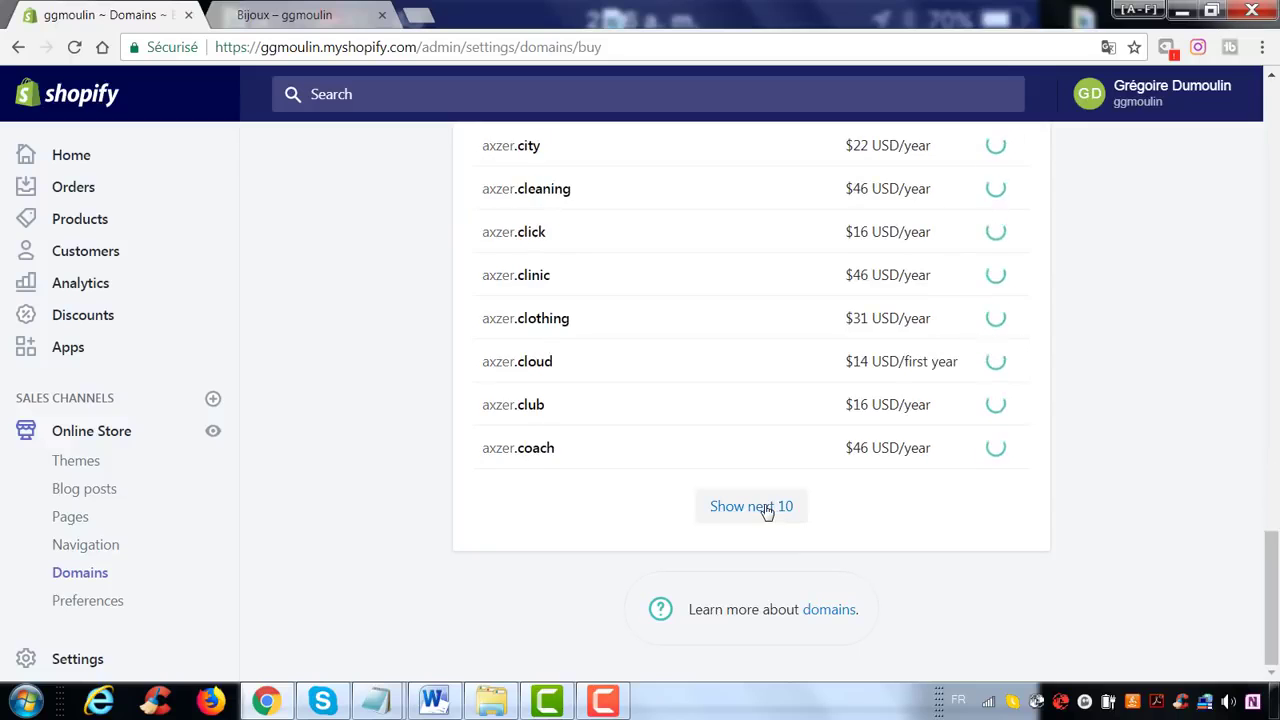
pyautogui.click(766, 510)
pyautogui.click(766, 510)
pyautogui.scroll(1, 601, 428)
pyautogui.scroll(20, 601, 430)
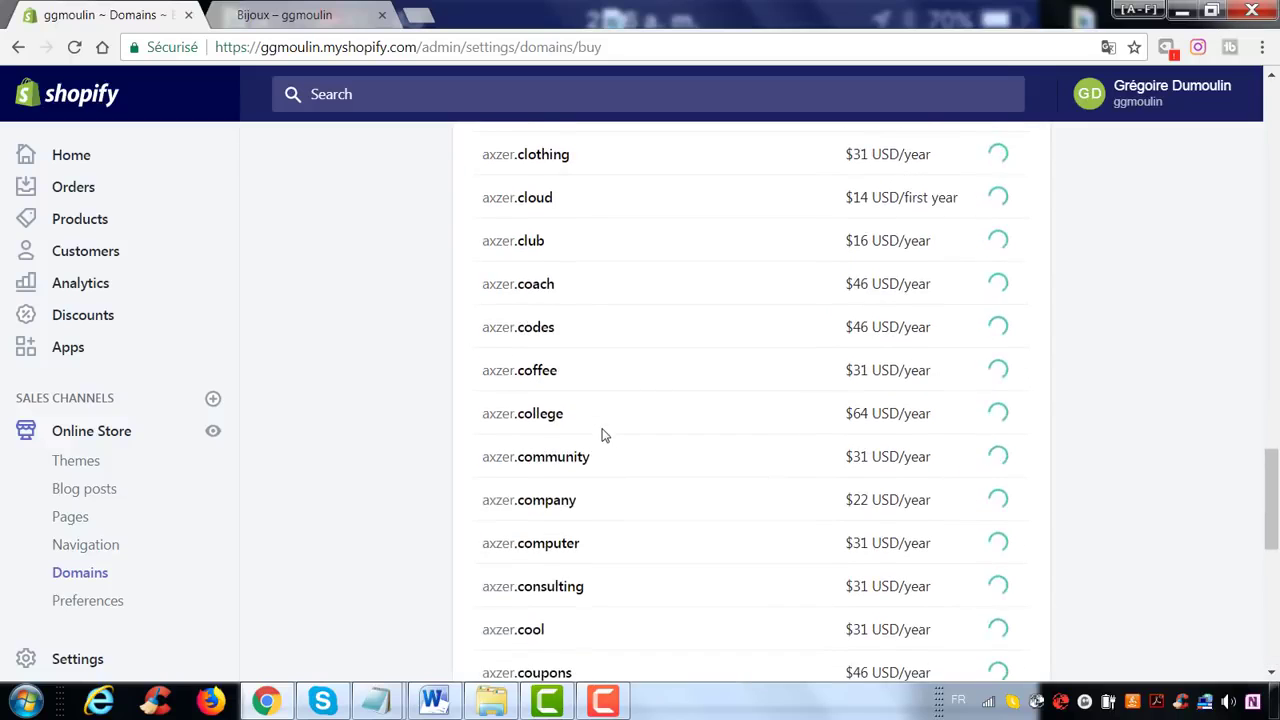
pyautogui.scroll(-11, 601, 433)
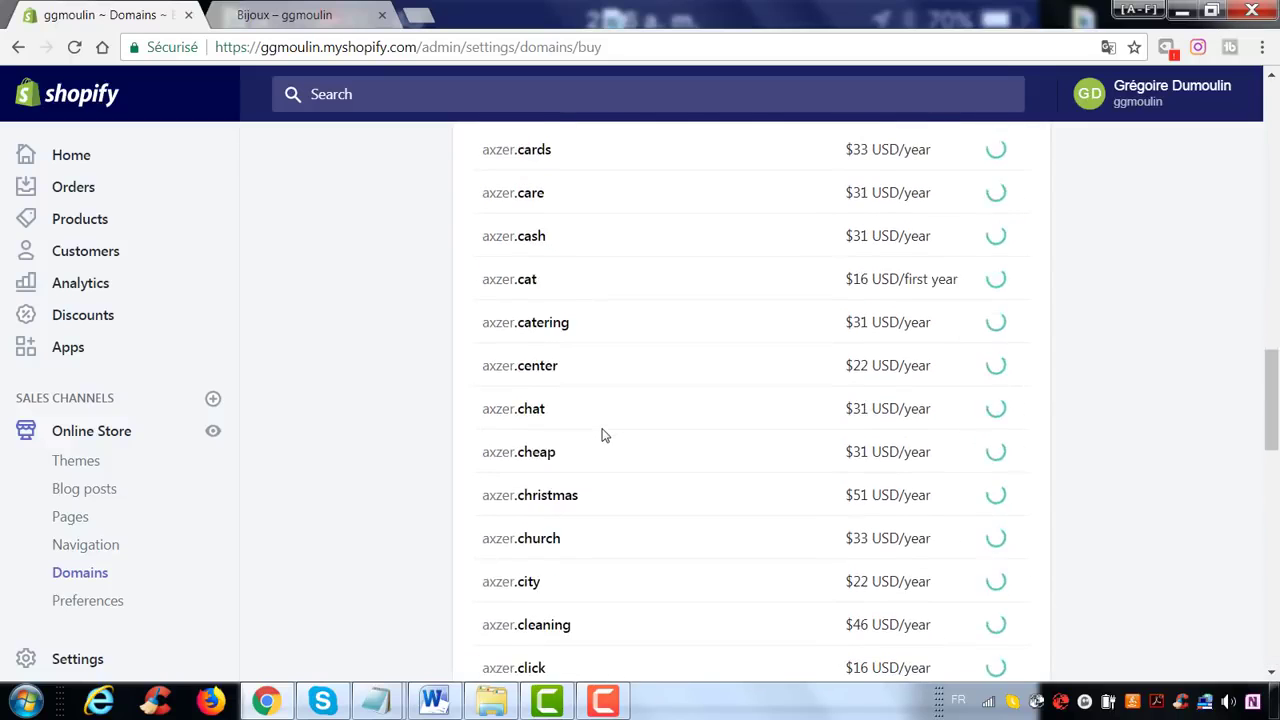
pyautogui.scroll(-5, 601, 435)
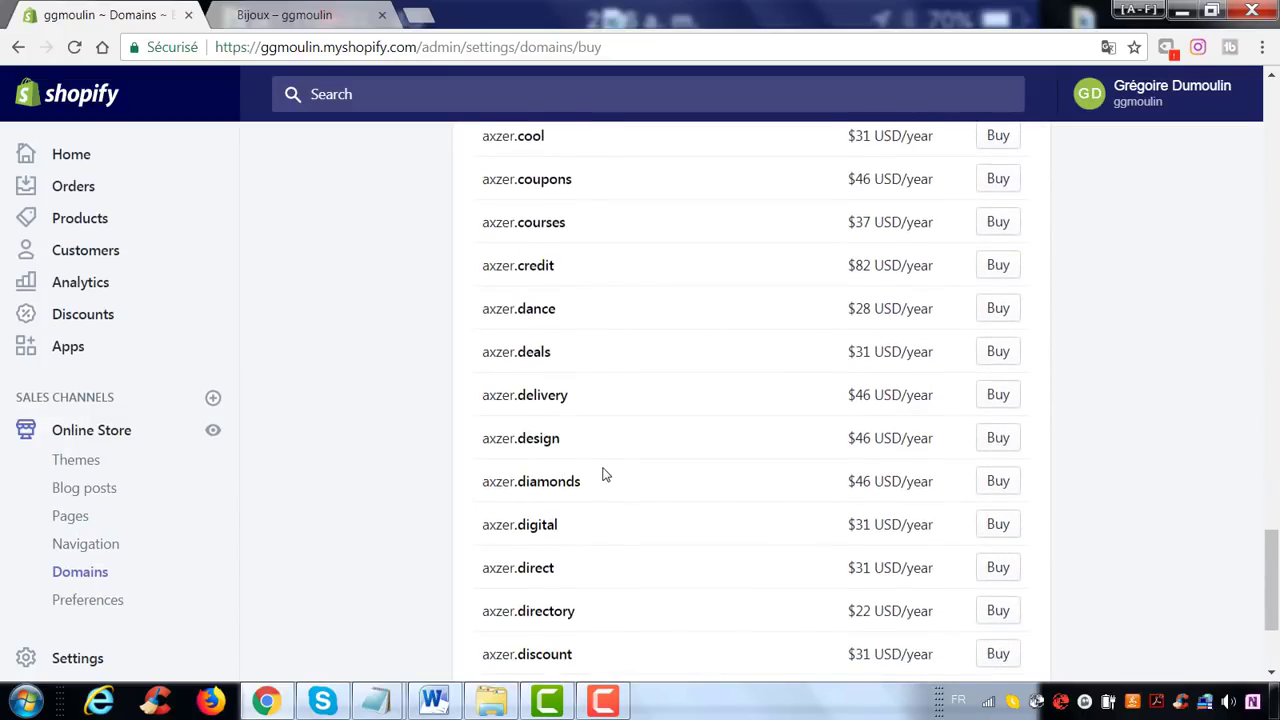
pyautogui.scroll(20, 608, 462)
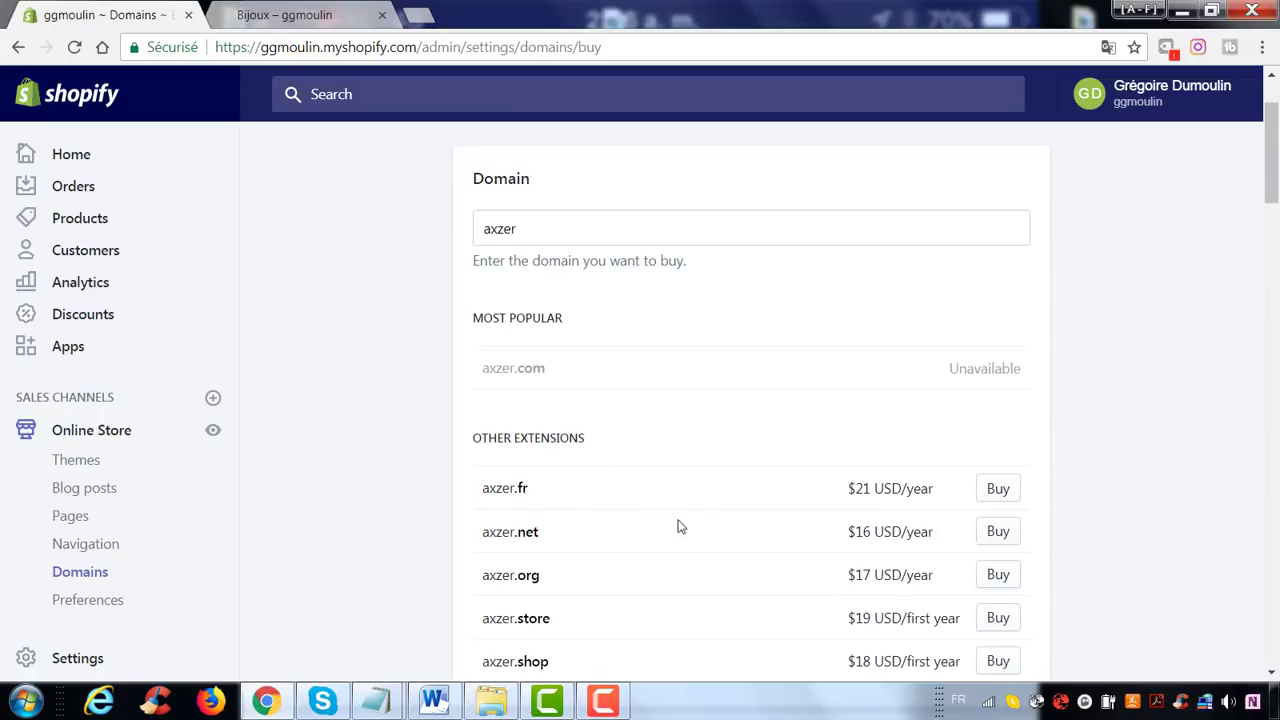
pyautogui.scroll(2, 609, 500)
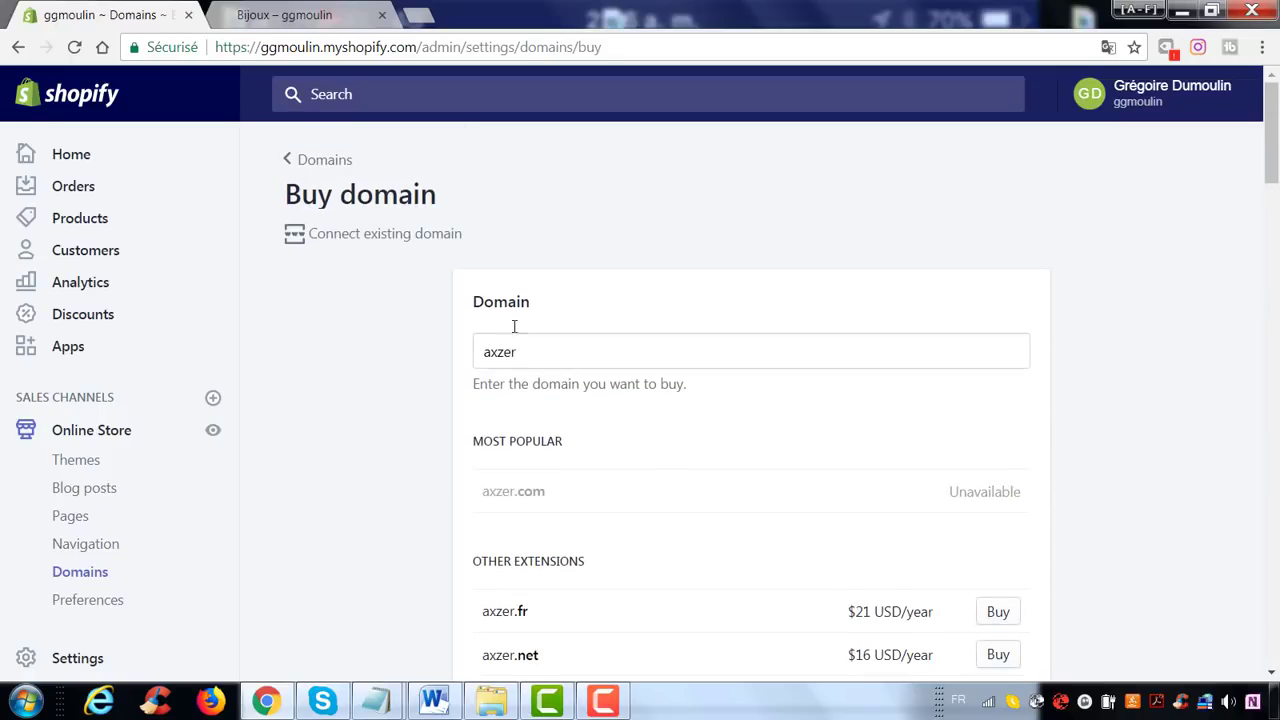
pyautogui.click(364, 243)
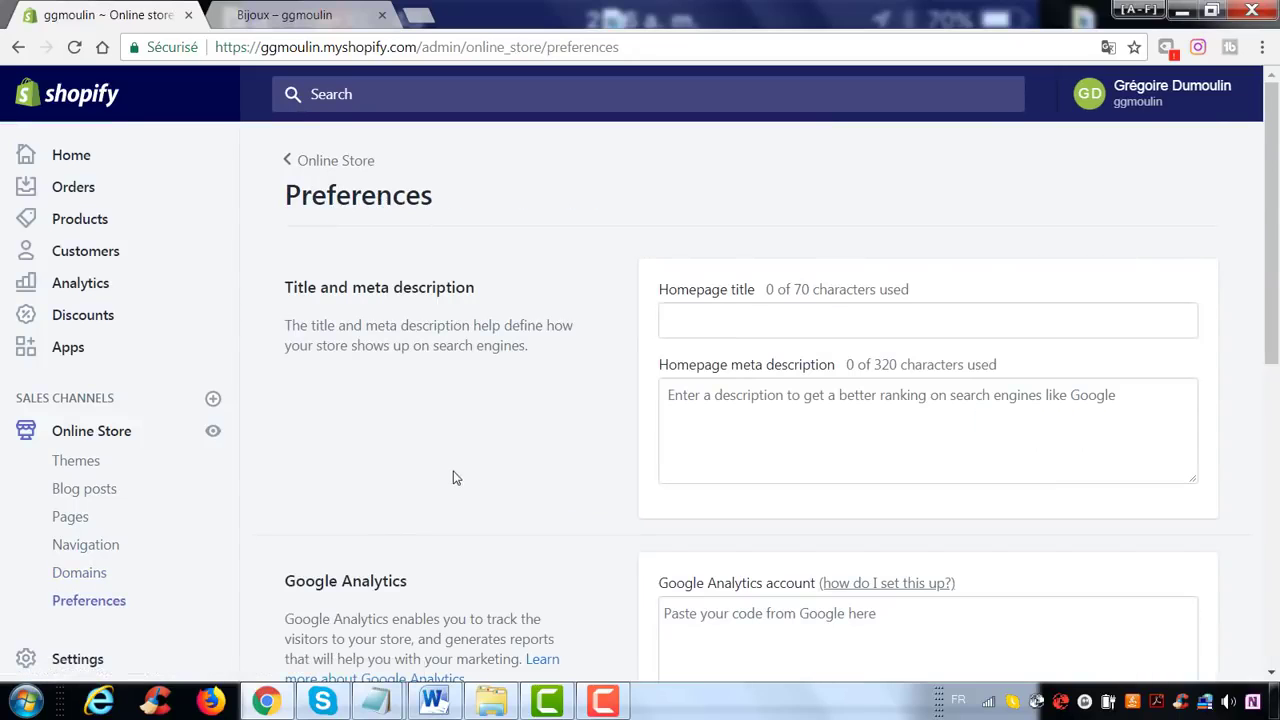
# - In the online store preferences, examine the homepage title, meta description and Google Analytics fields
pyautogui.moveTo(644, 295); pyautogui.dragTo(775, 293)
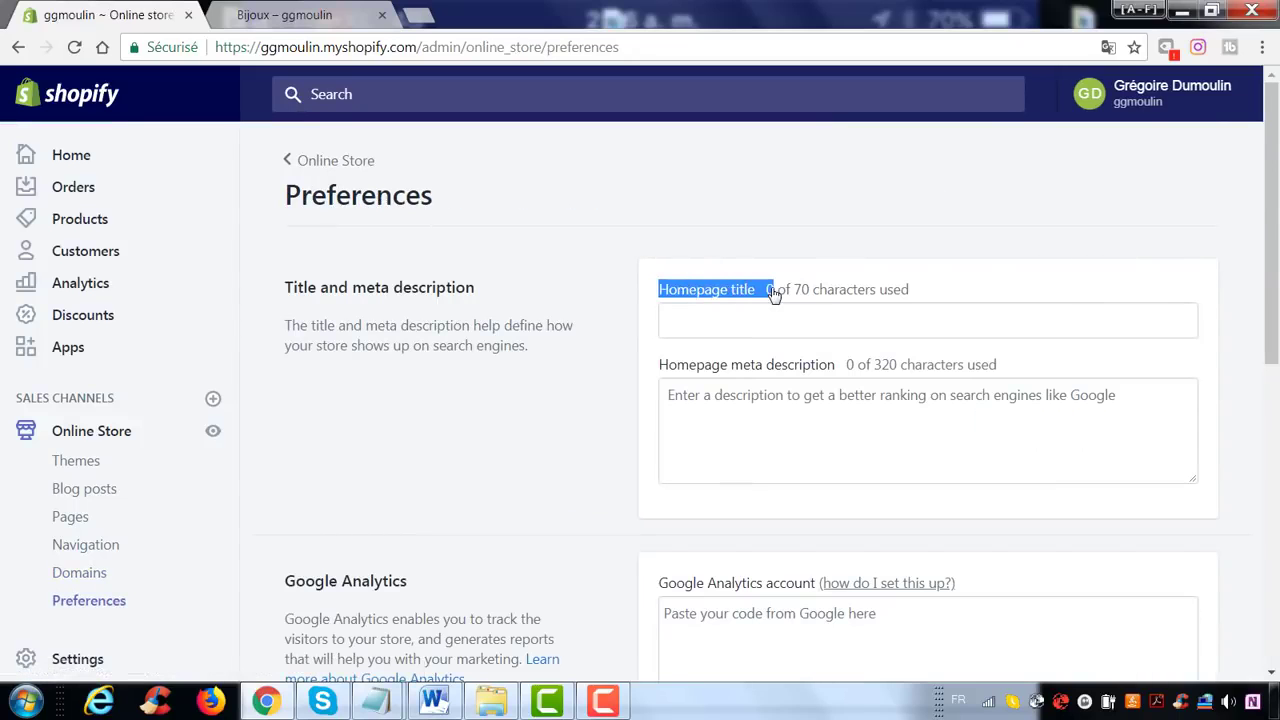
pyautogui.click(734, 324)
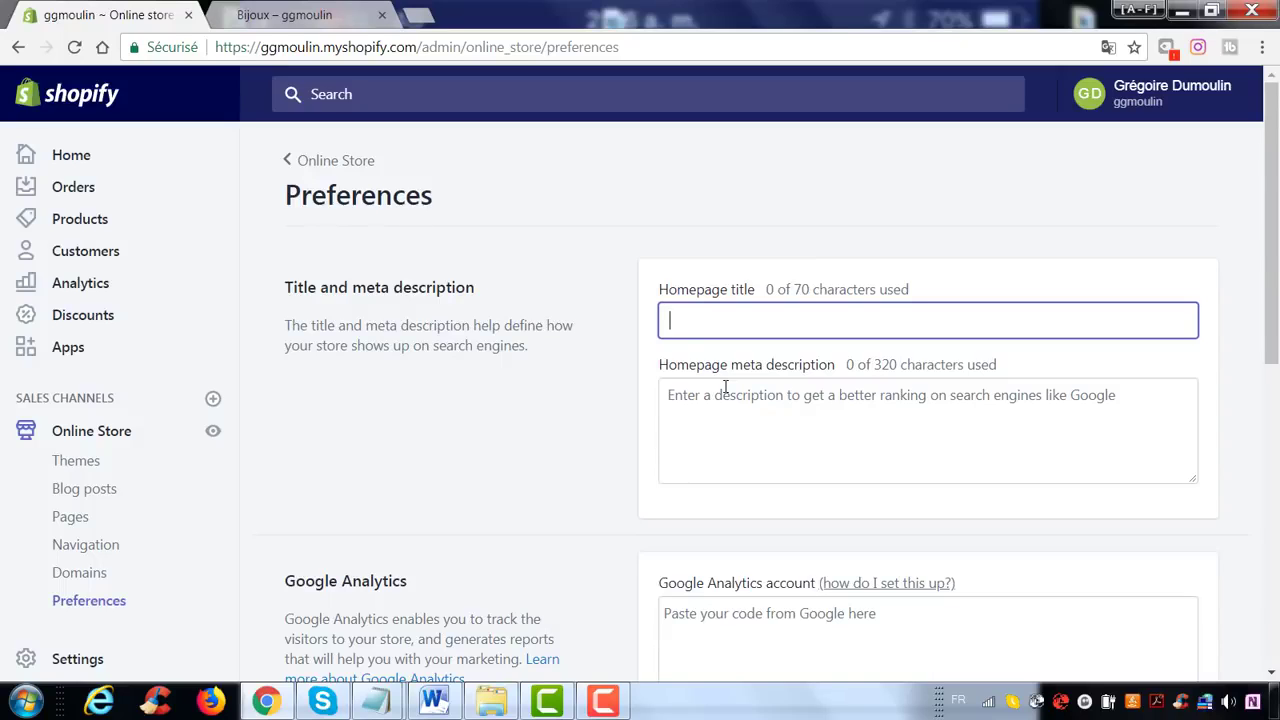
pyautogui.scroll(-1, 731, 381)
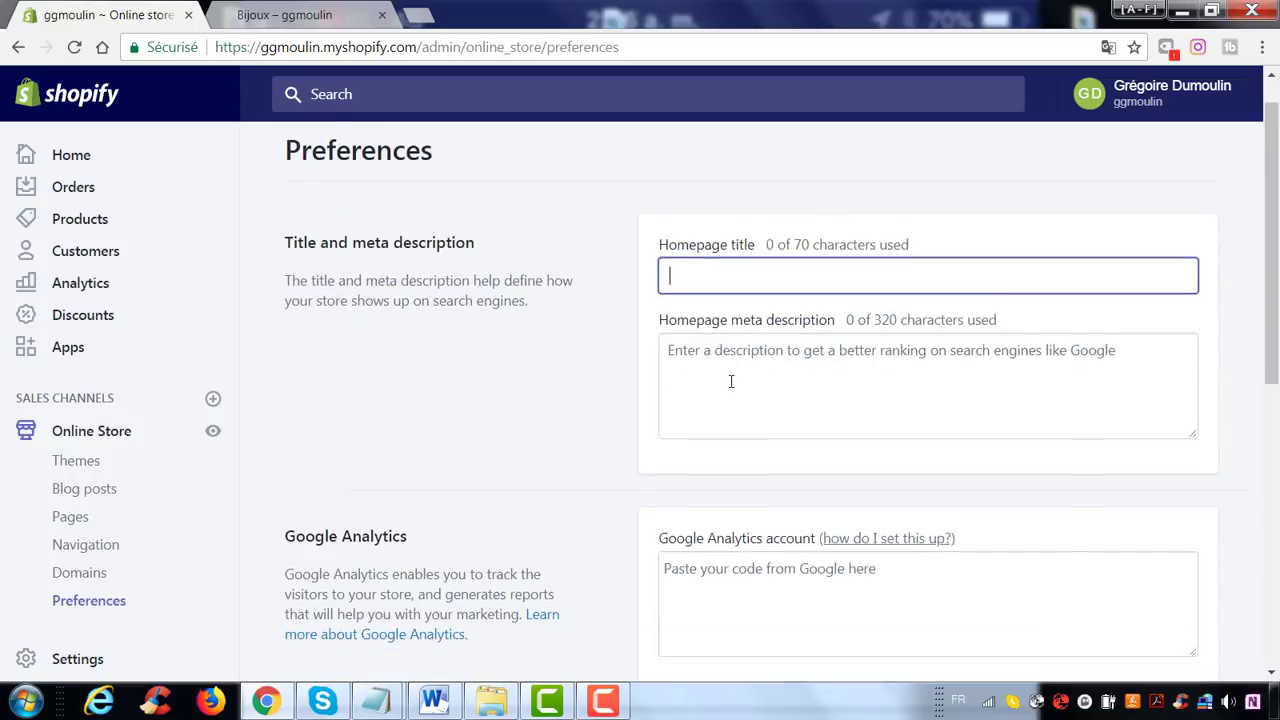
pyautogui.scroll(-3, 731, 381)
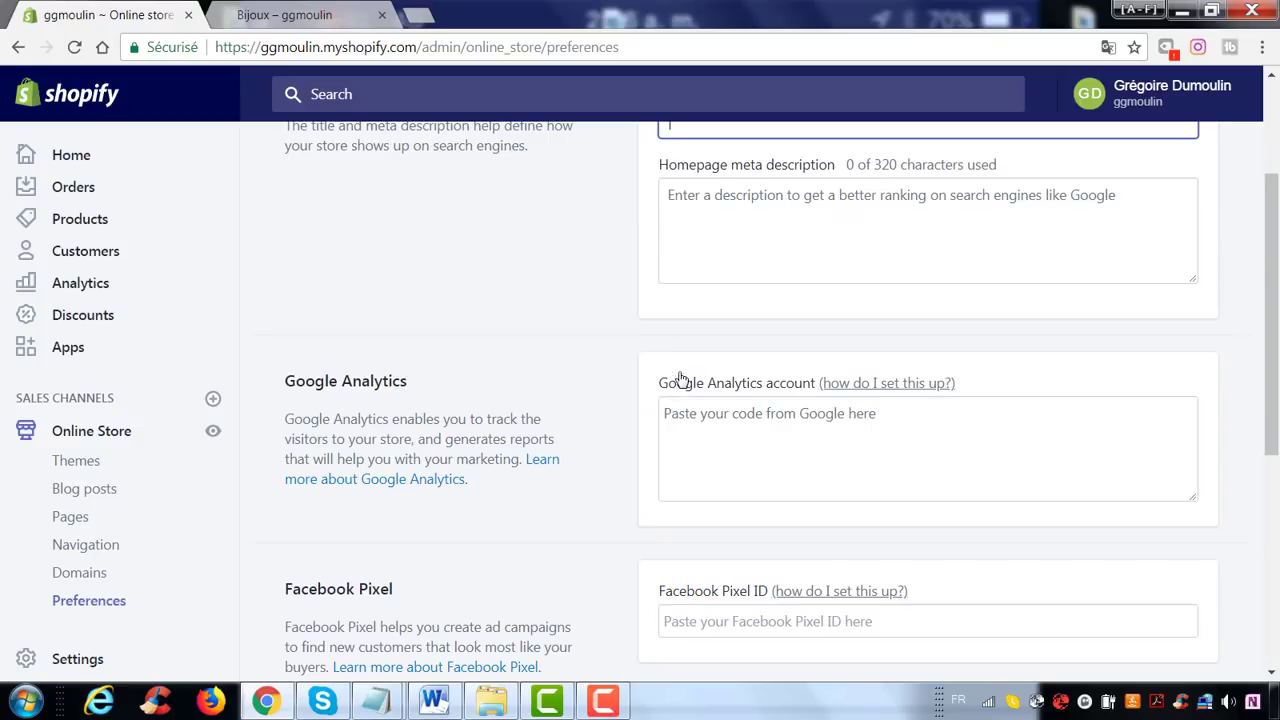
pyautogui.scroll(-1, 631, 421)
pyautogui.scroll(-2, 631, 421)
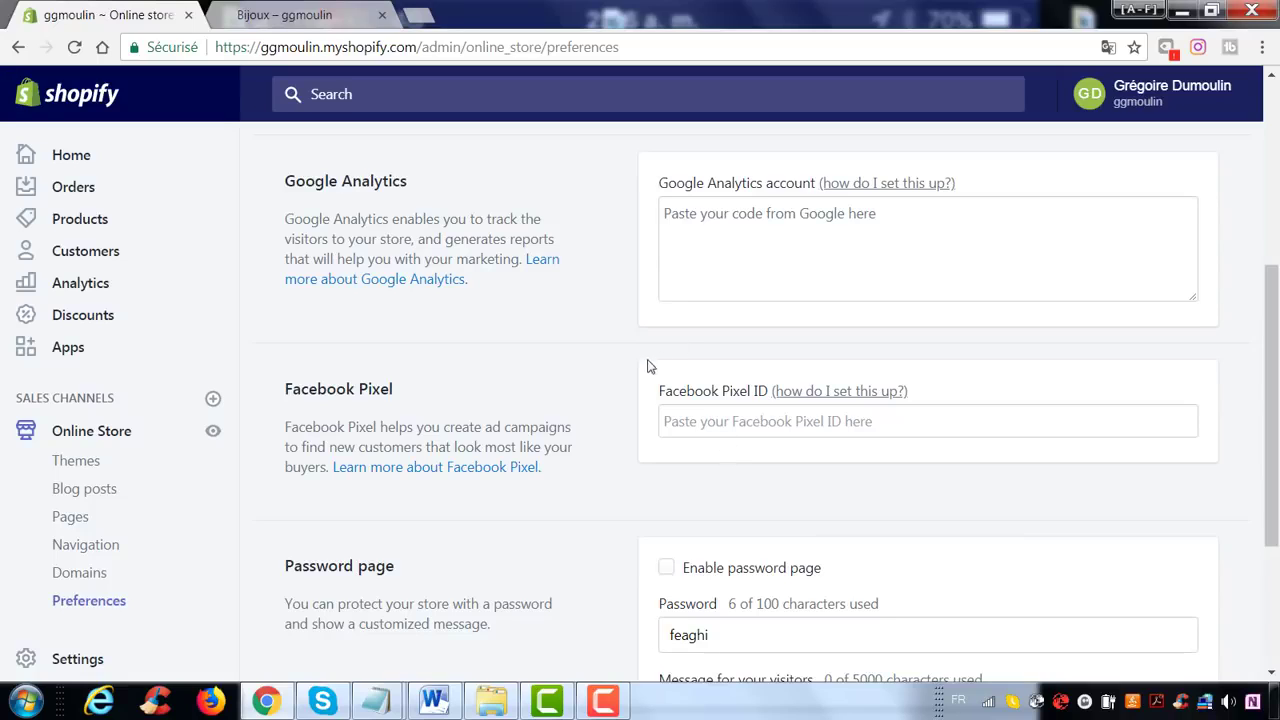
# - Look at the Facebook Pixel ID field and enable the store's password page in the preferences
pyautogui.click(705, 420)
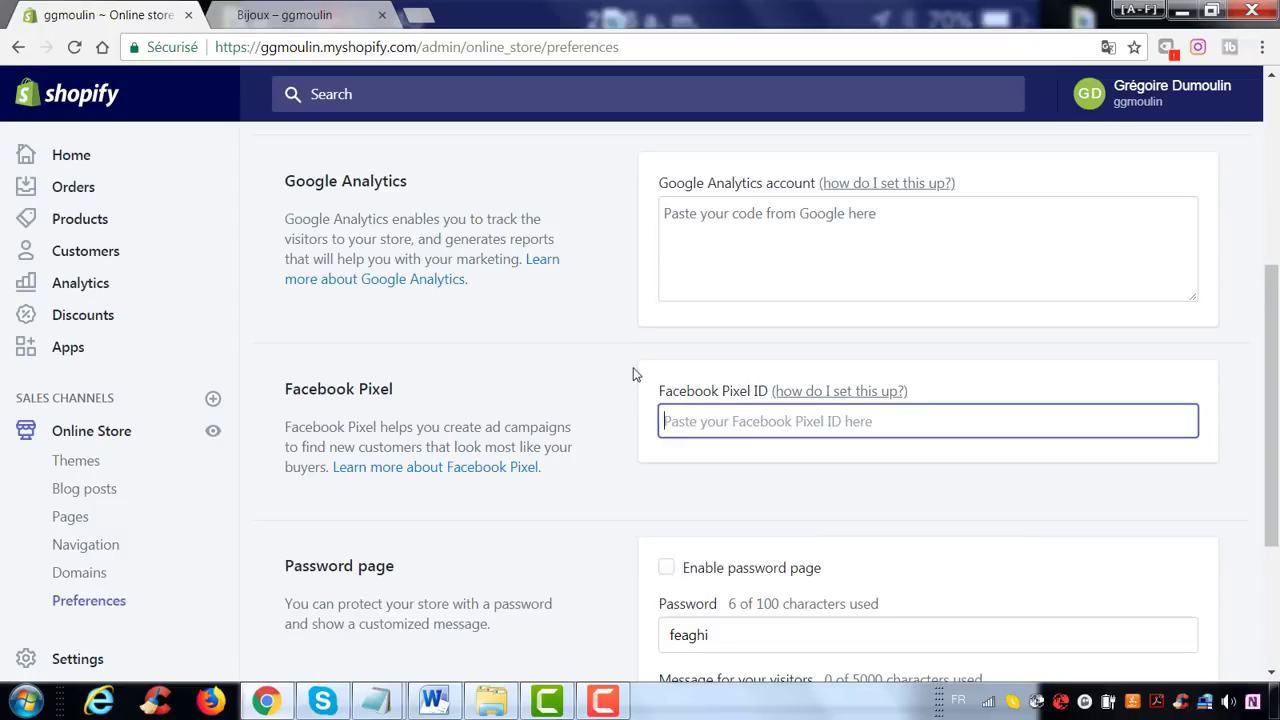
pyautogui.scroll(-1, 652, 414)
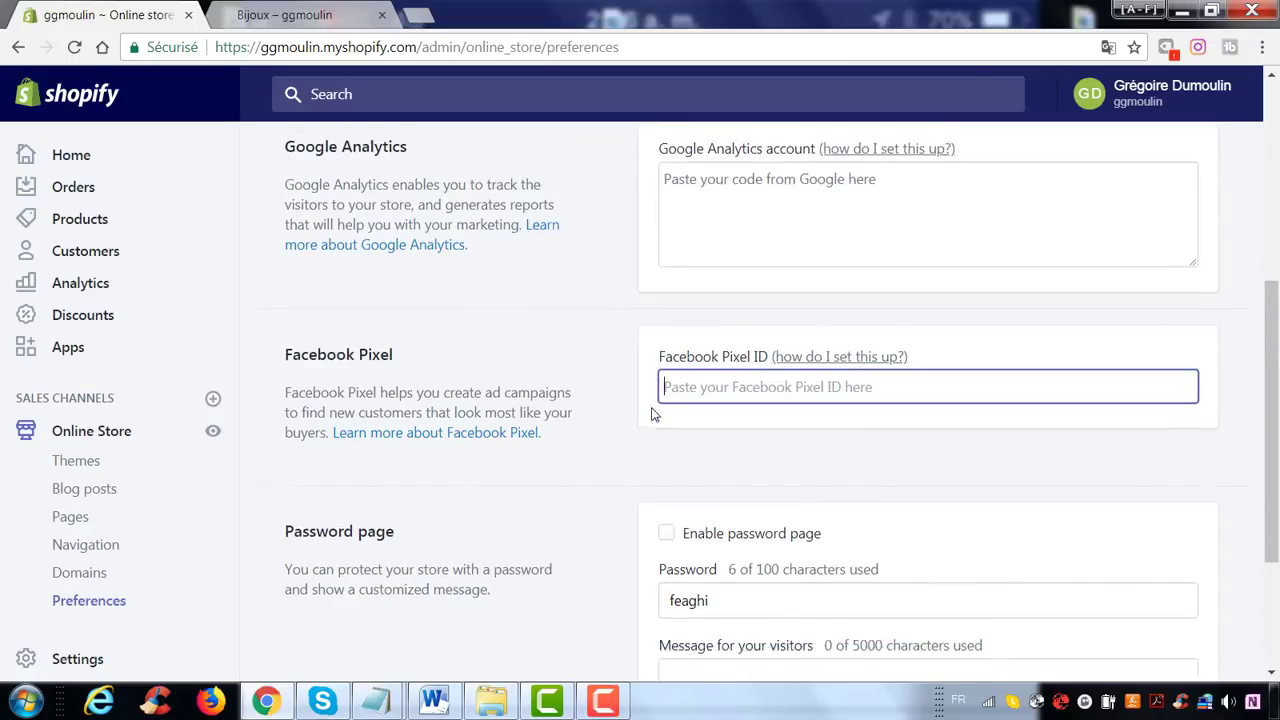
pyautogui.scroll(-2, 652, 414)
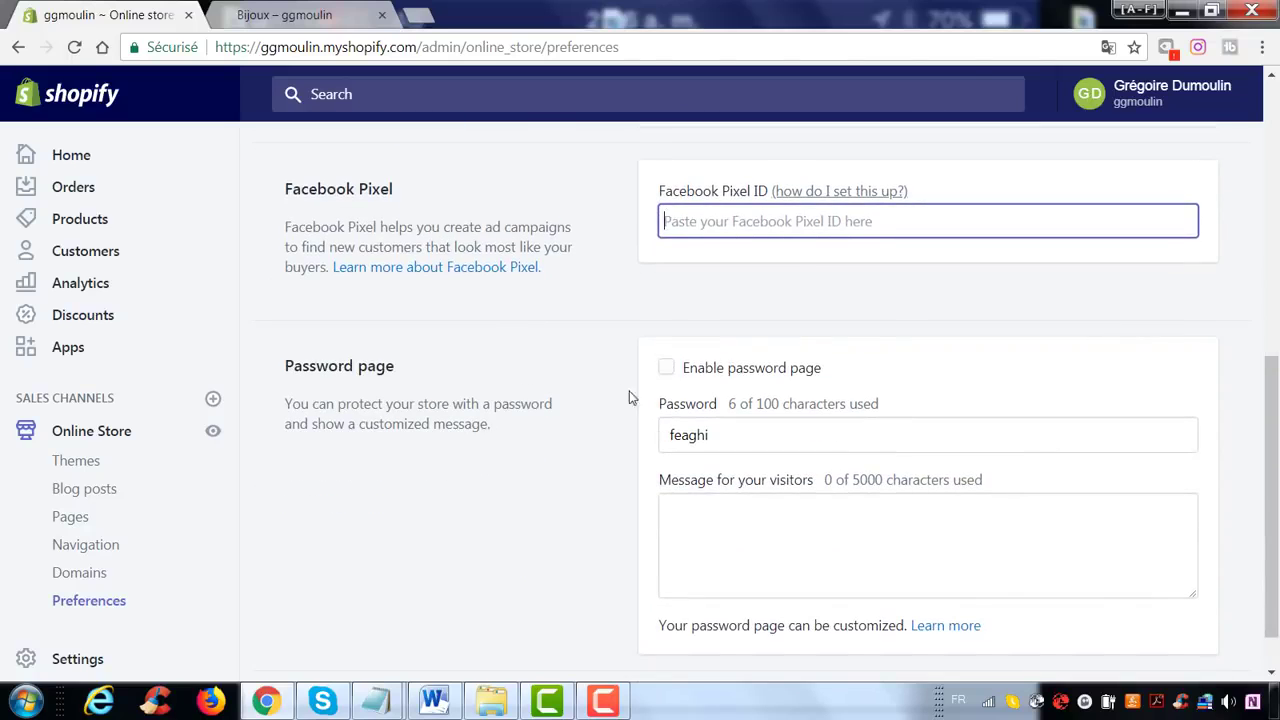
pyautogui.click(669, 372)
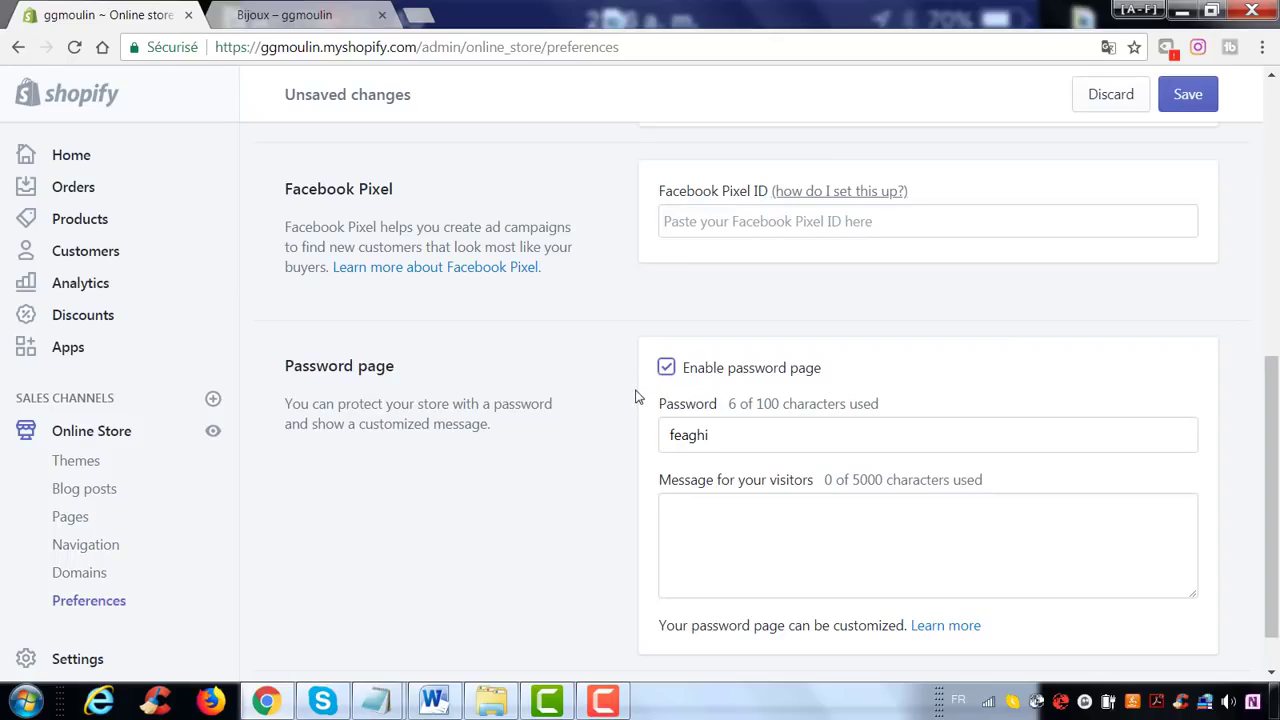
# - Disable the store's password page and check its password and visitor message fields
pyautogui.click(668, 369)
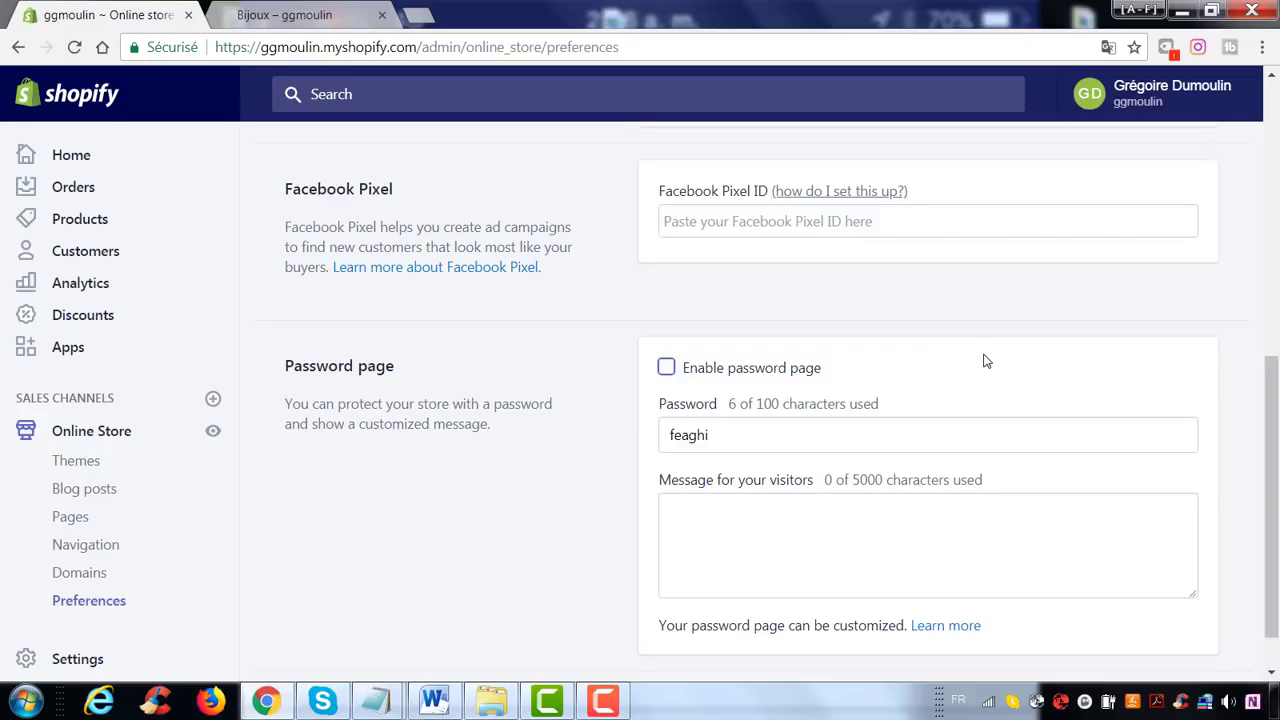
pyautogui.click(720, 440)
pyautogui.doubleClick(680, 438)
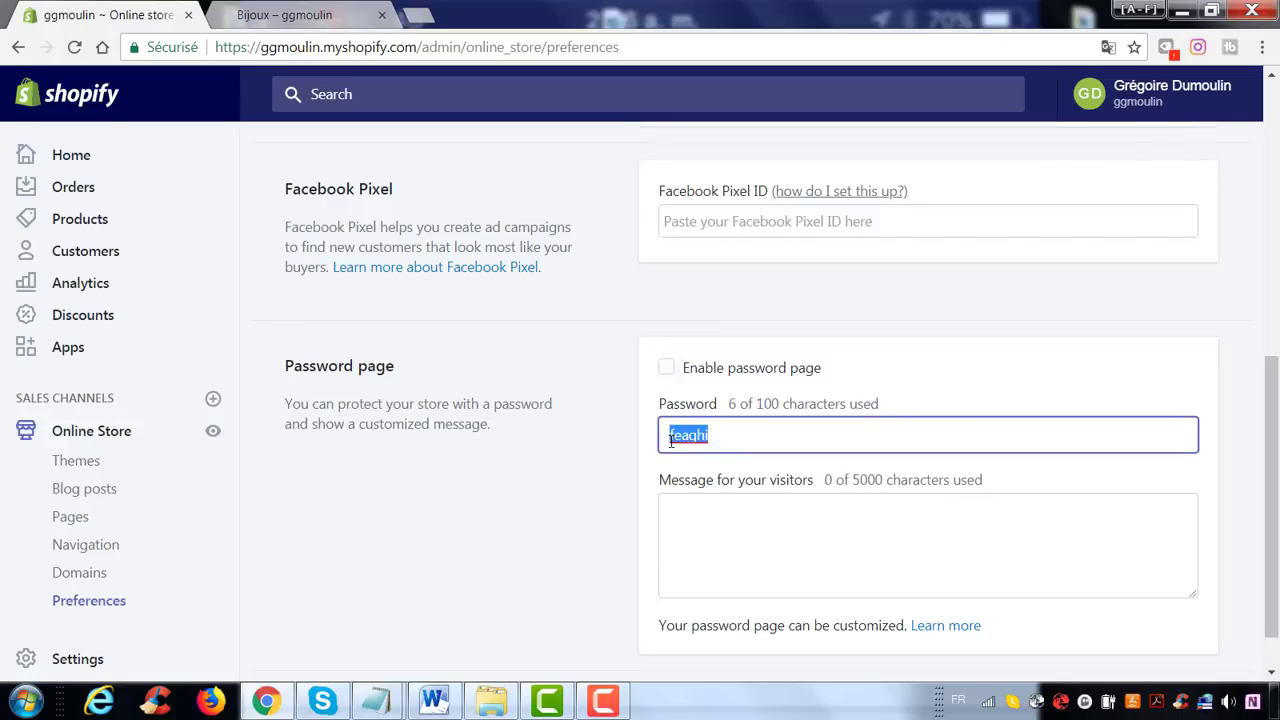
pyautogui.click(590, 418)
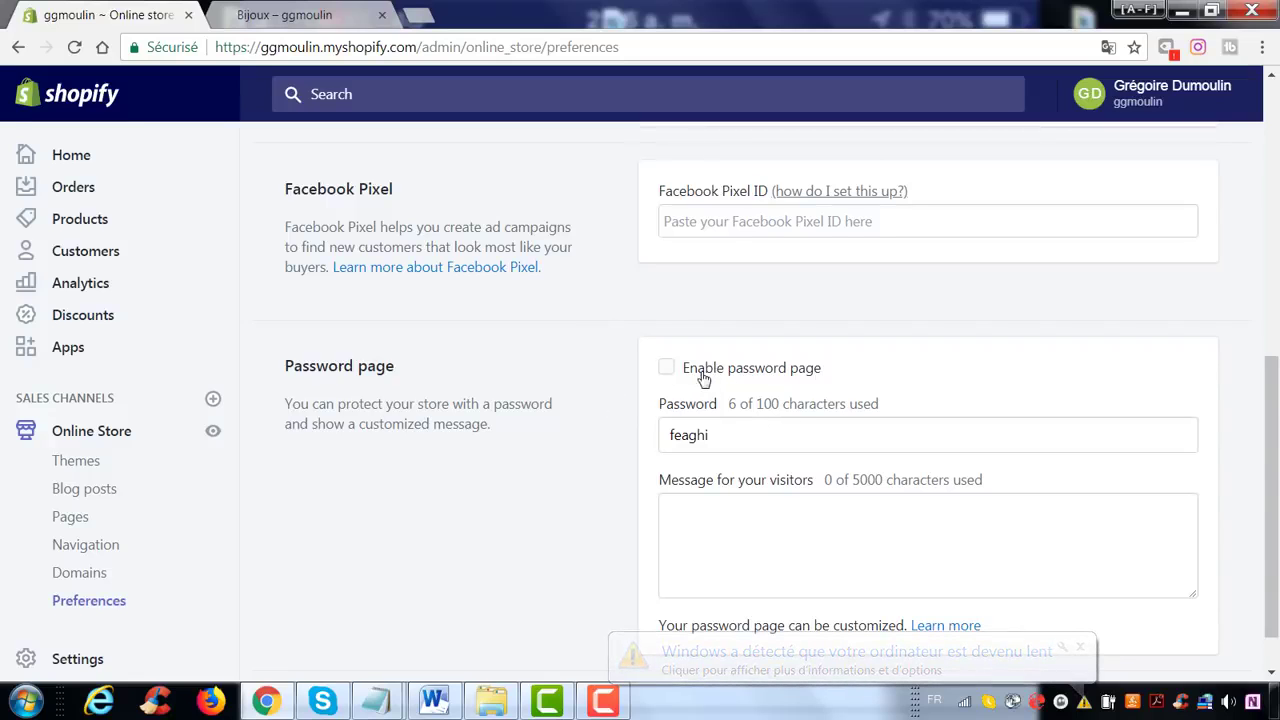
pyautogui.scroll(-1, 1020, 497)
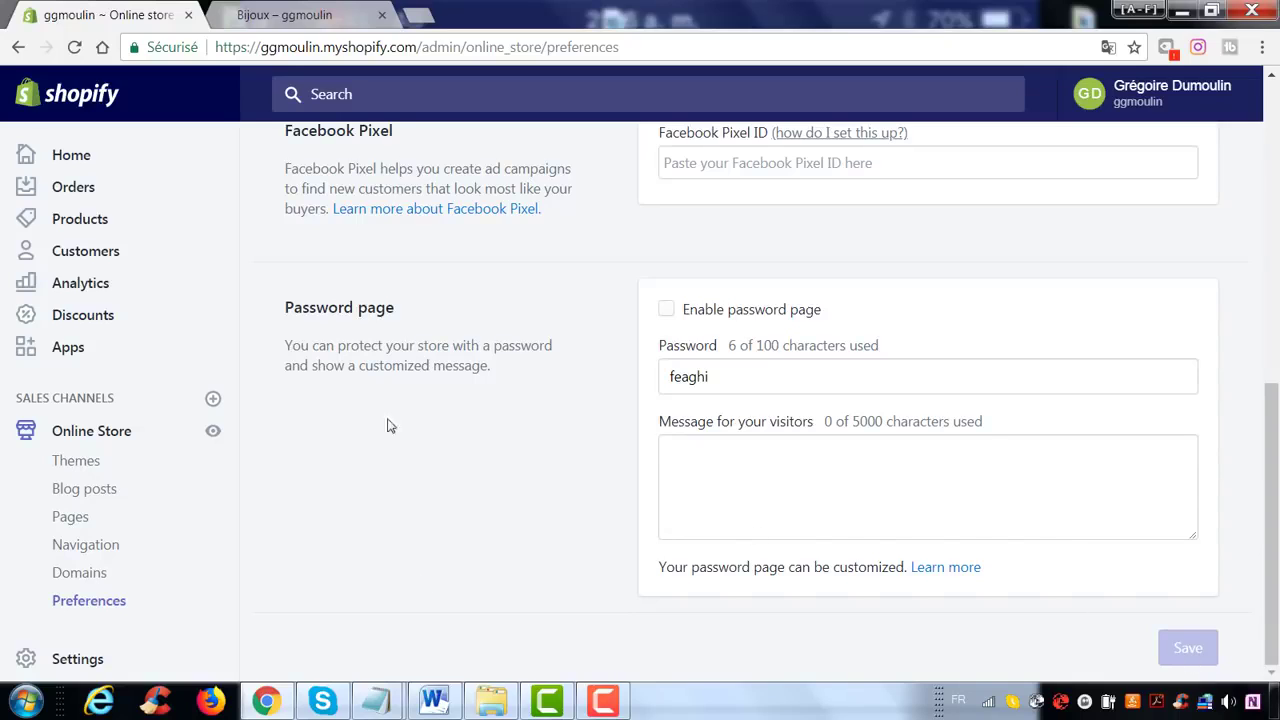
# - Open the online store's Themes page and review the current theme and the options for more themes
pyautogui.click(110, 558)
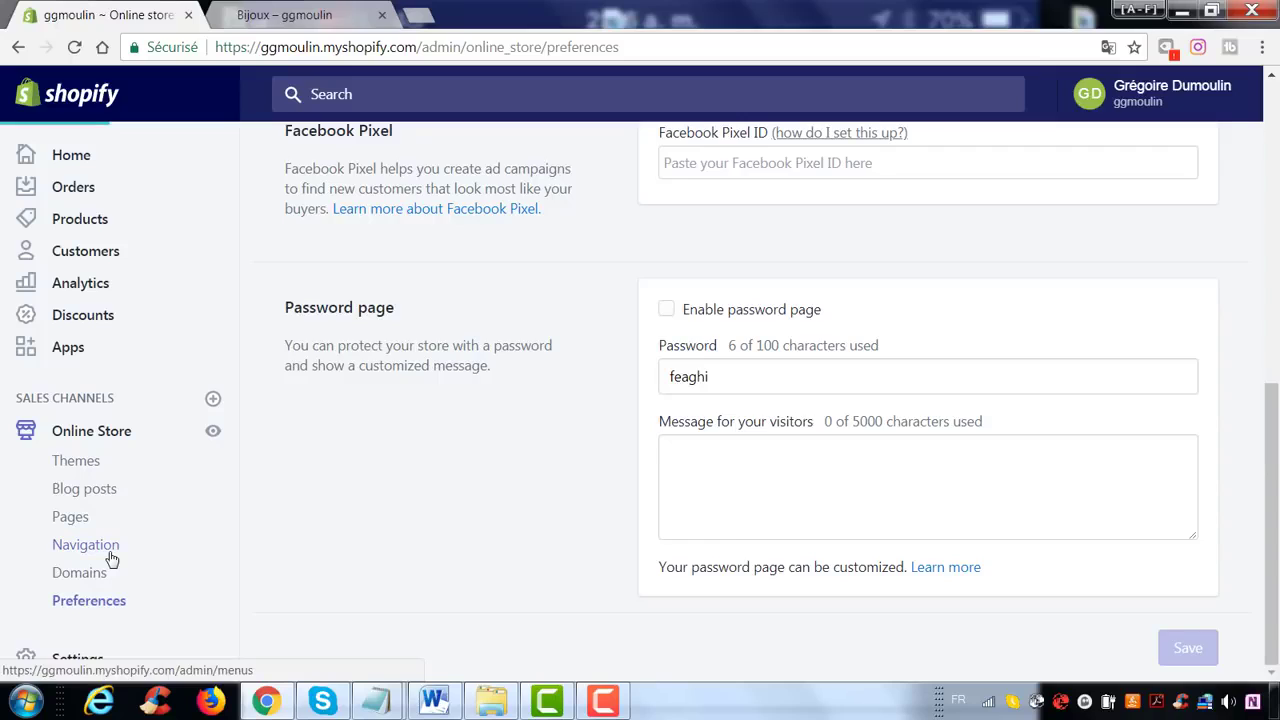
pyautogui.click(73, 463)
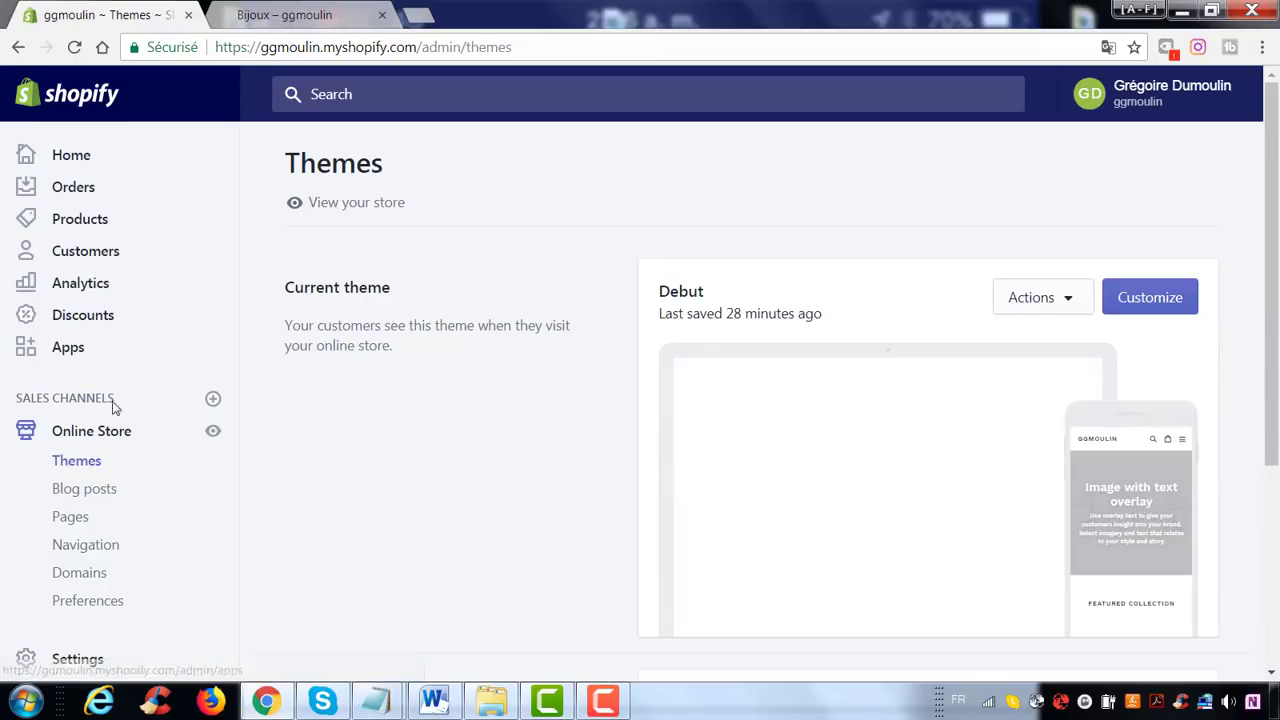
pyautogui.click(87, 520)
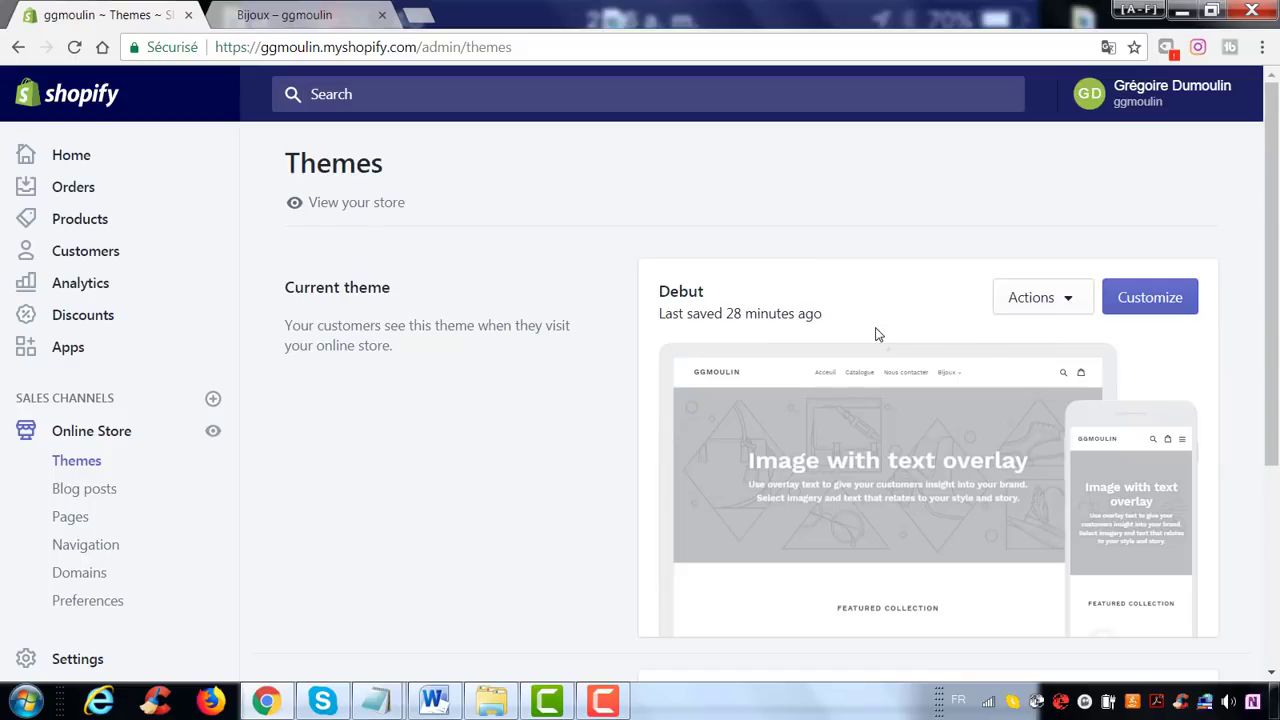
pyautogui.scroll(-3, 876, 334)
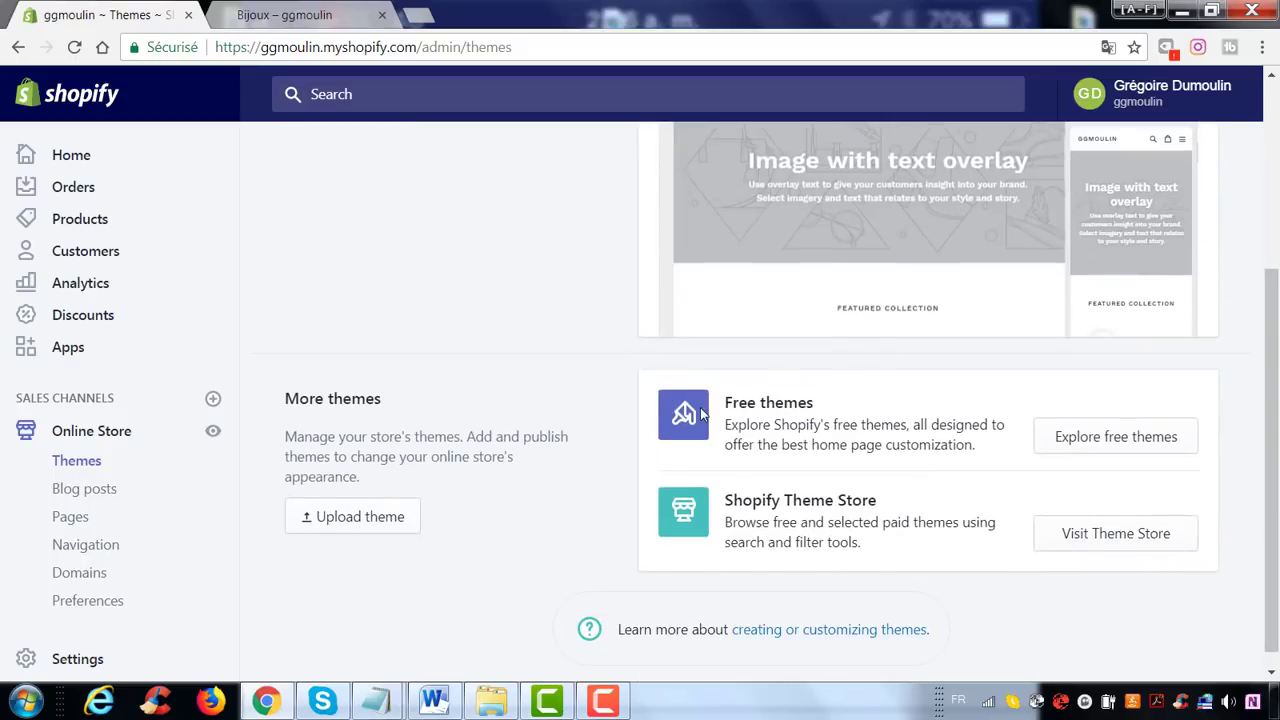
# - Open the gallery of free themes and look through the previews of all themes from Simple to Minimal
pyautogui.click(1105, 441)
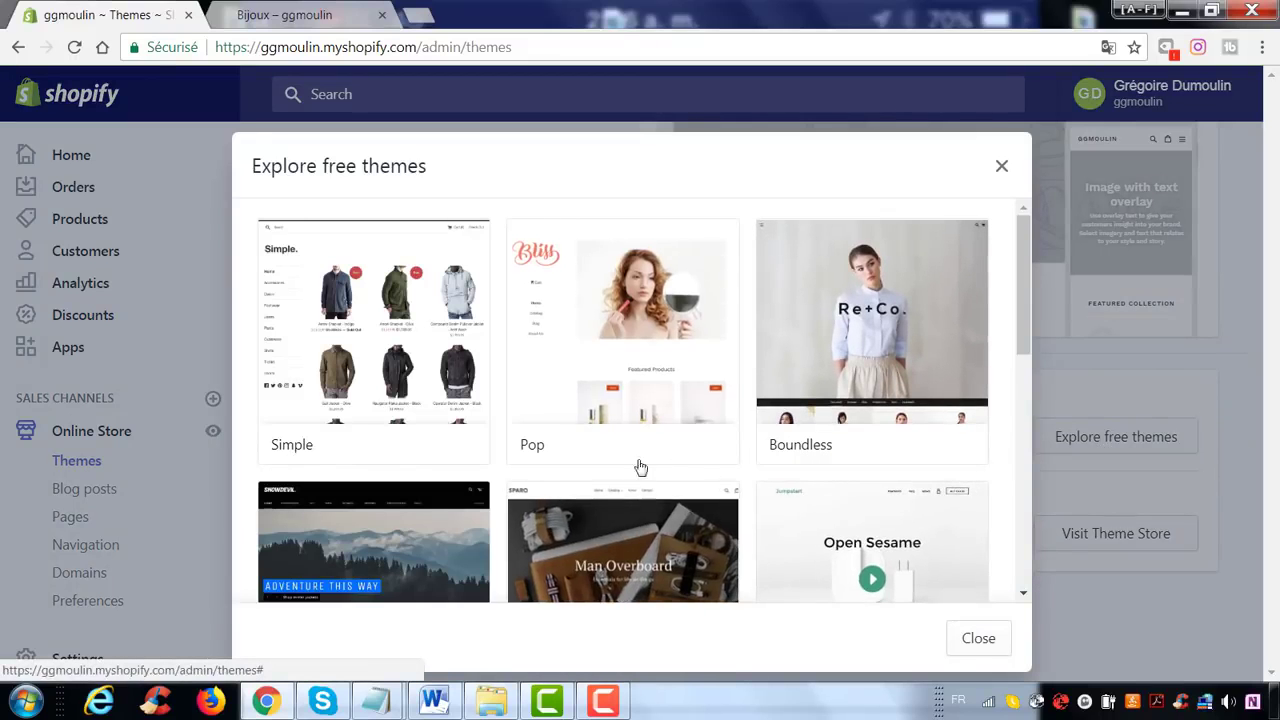
pyautogui.scroll(-2, 637, 466)
pyautogui.scroll(-5, 640, 510)
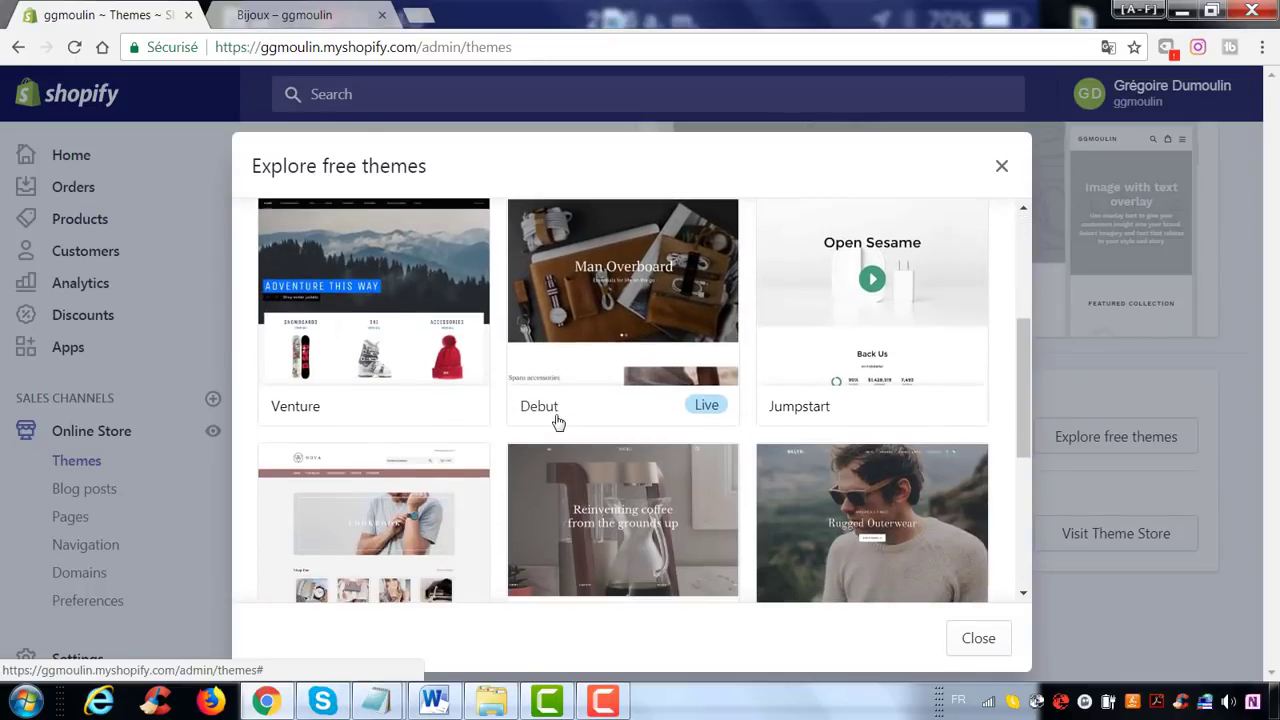
pyautogui.scroll(-3, 508, 428)
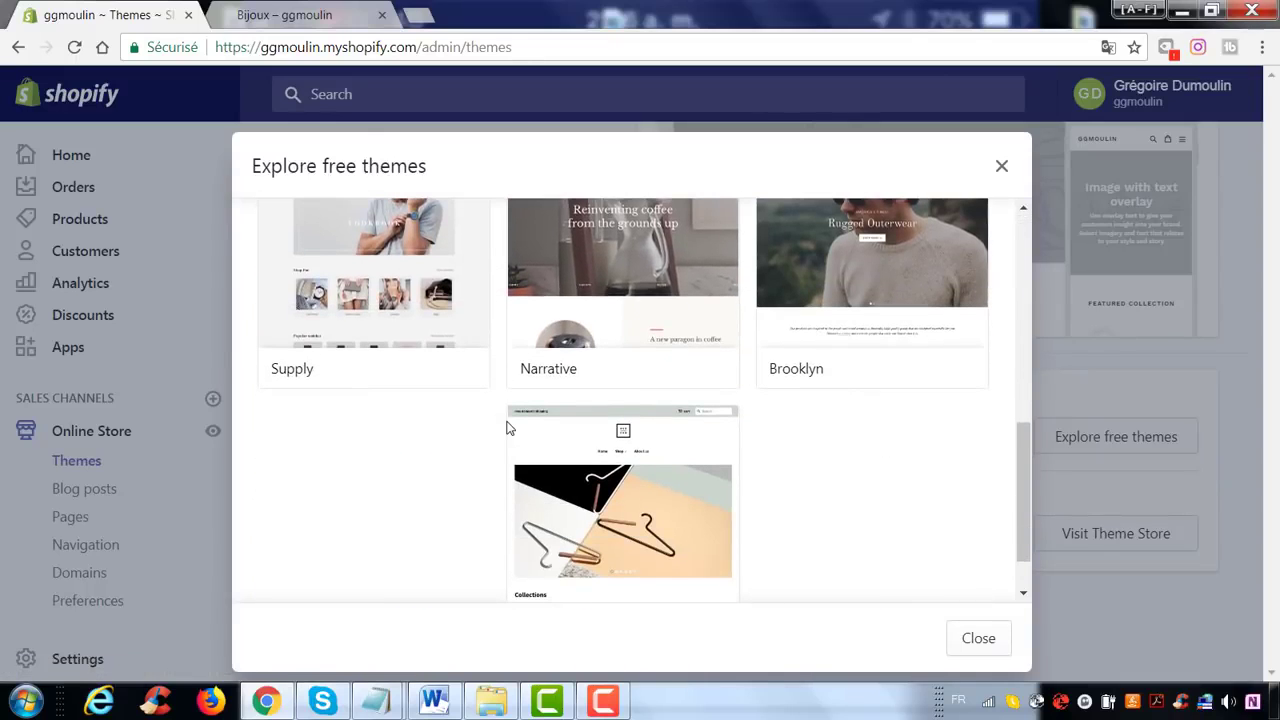
pyautogui.scroll(-1, 507, 428)
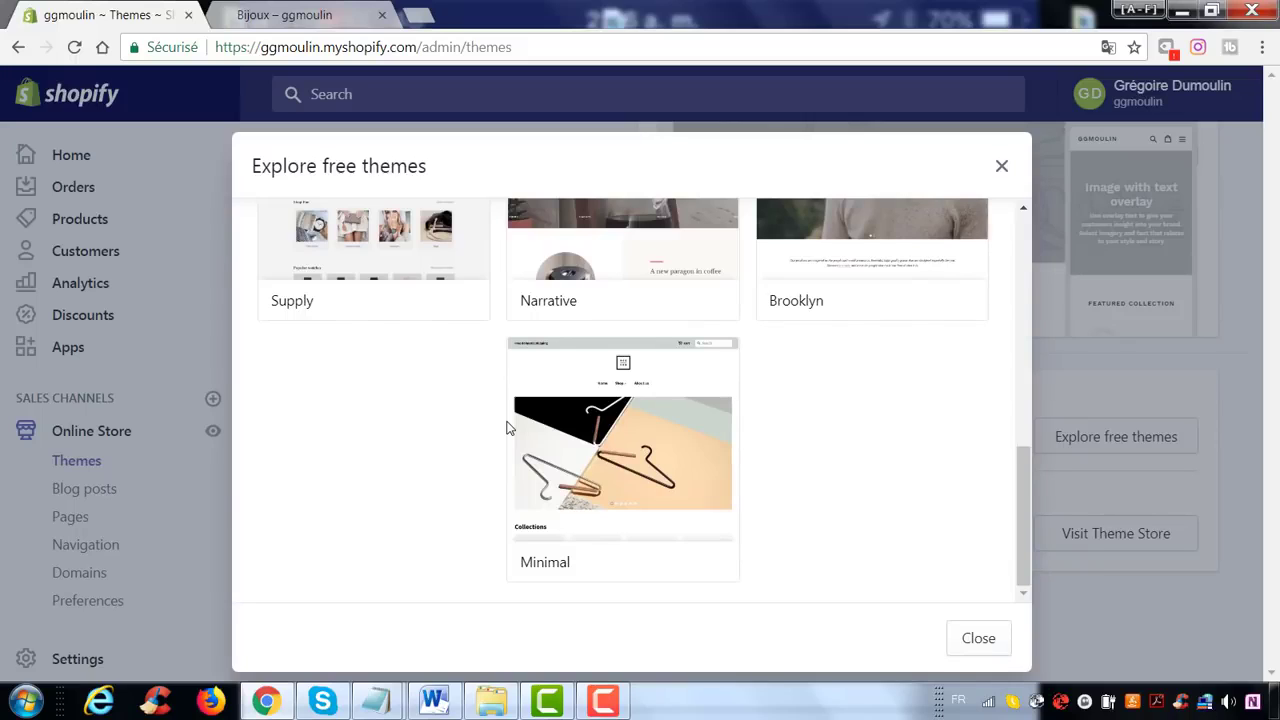
pyautogui.scroll(5, 507, 428)
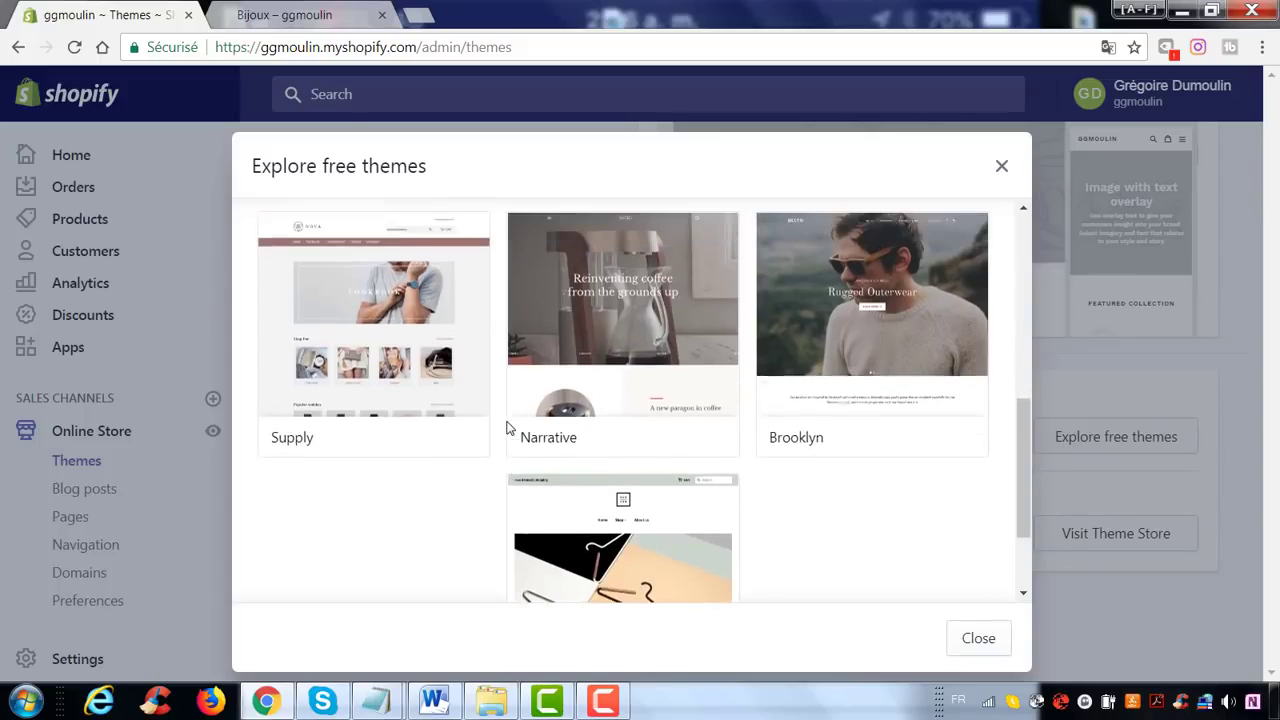
pyautogui.scroll(2, 507, 428)
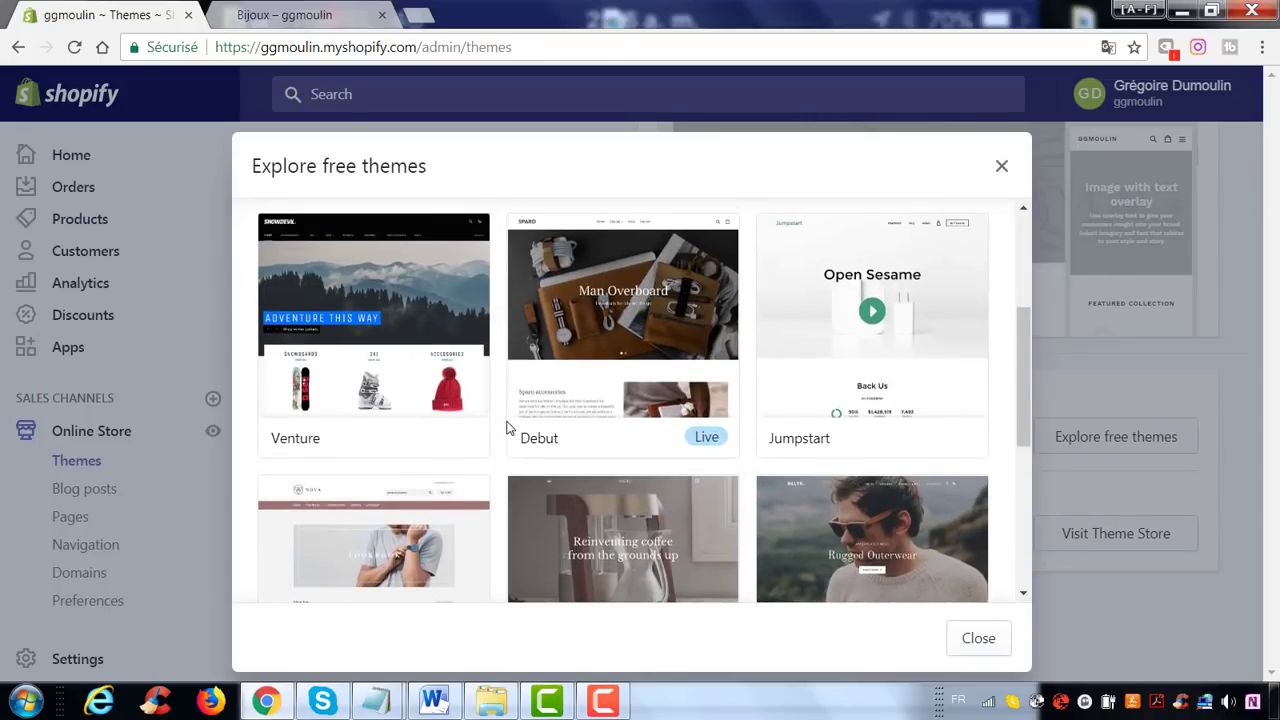
pyautogui.scroll(2, 507, 428)
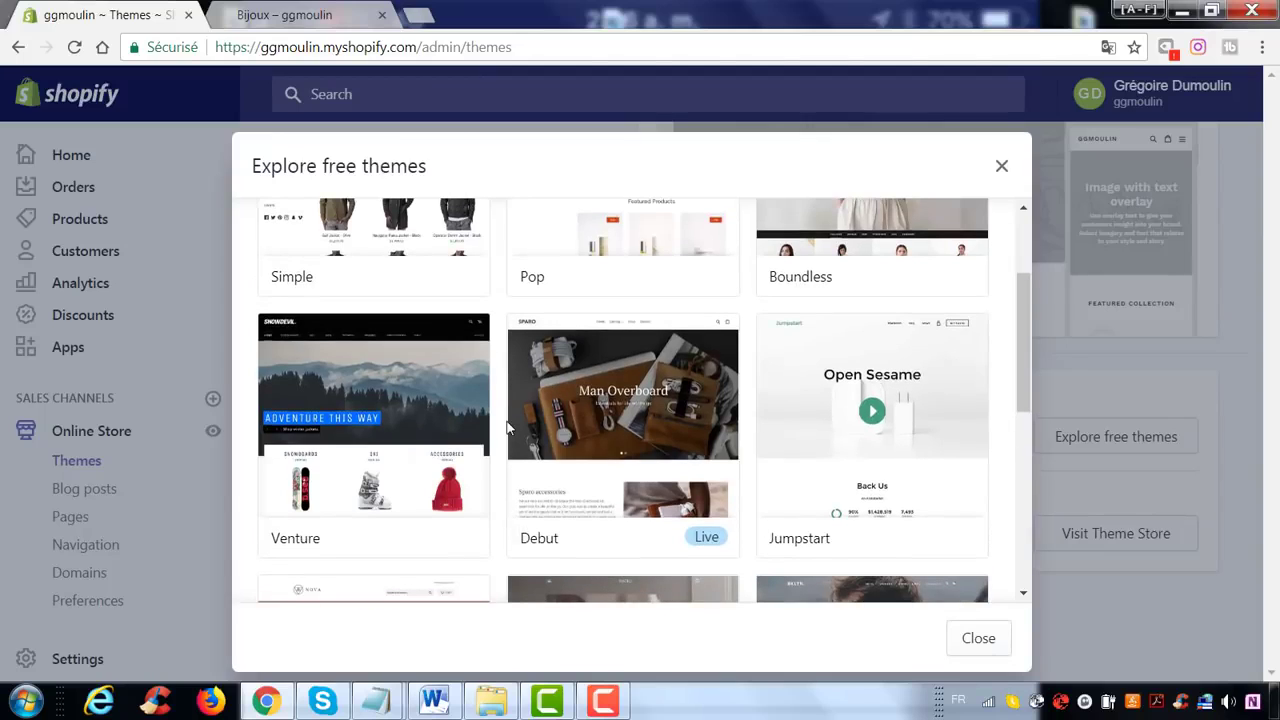
pyautogui.scroll(1, 507, 428)
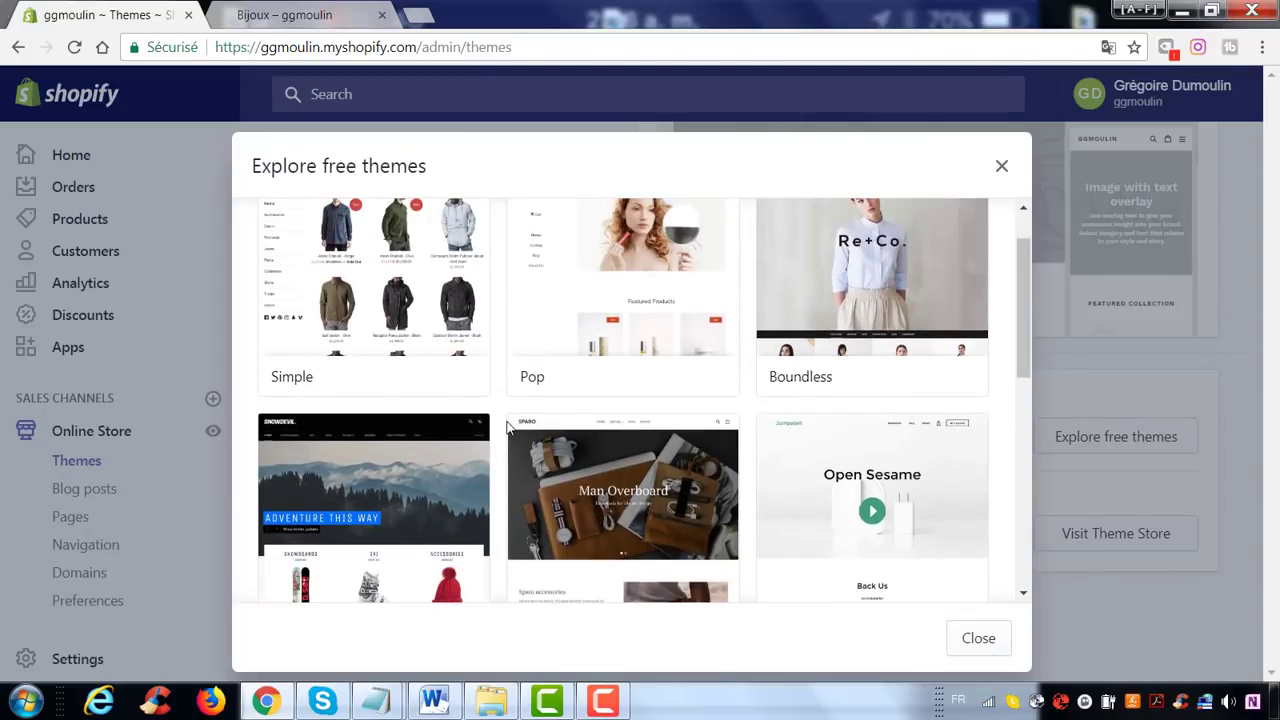
pyautogui.scroll(1, 509, 427)
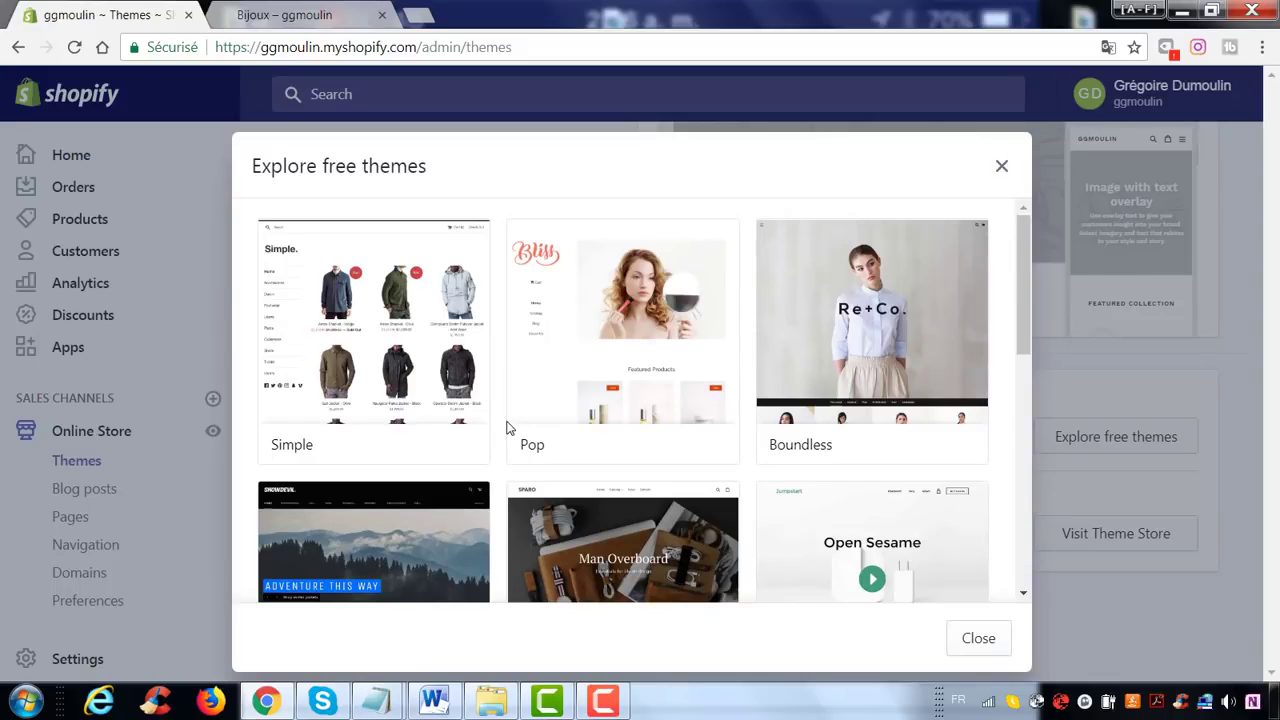
pyautogui.scroll(-1, 509, 427)
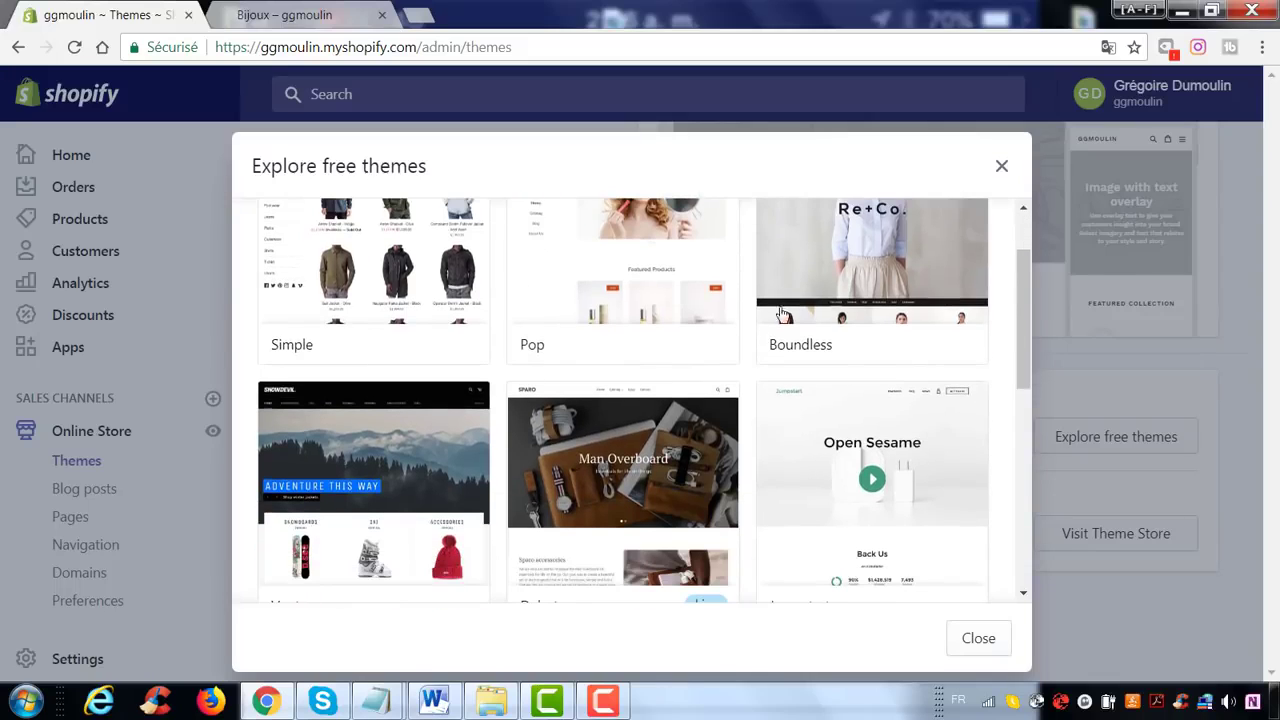
pyautogui.scroll(1, 480, 455)
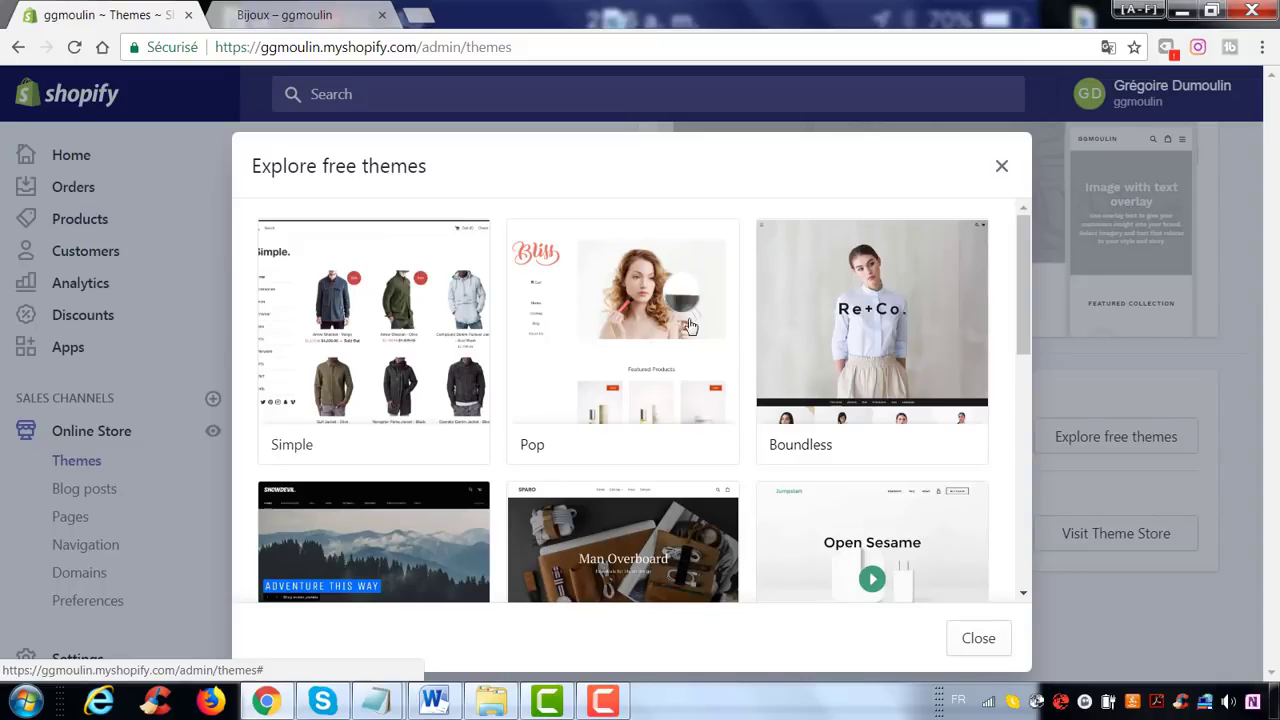
pyautogui.scroll(-2, 857, 449)
pyautogui.scroll(-1, 422, 422)
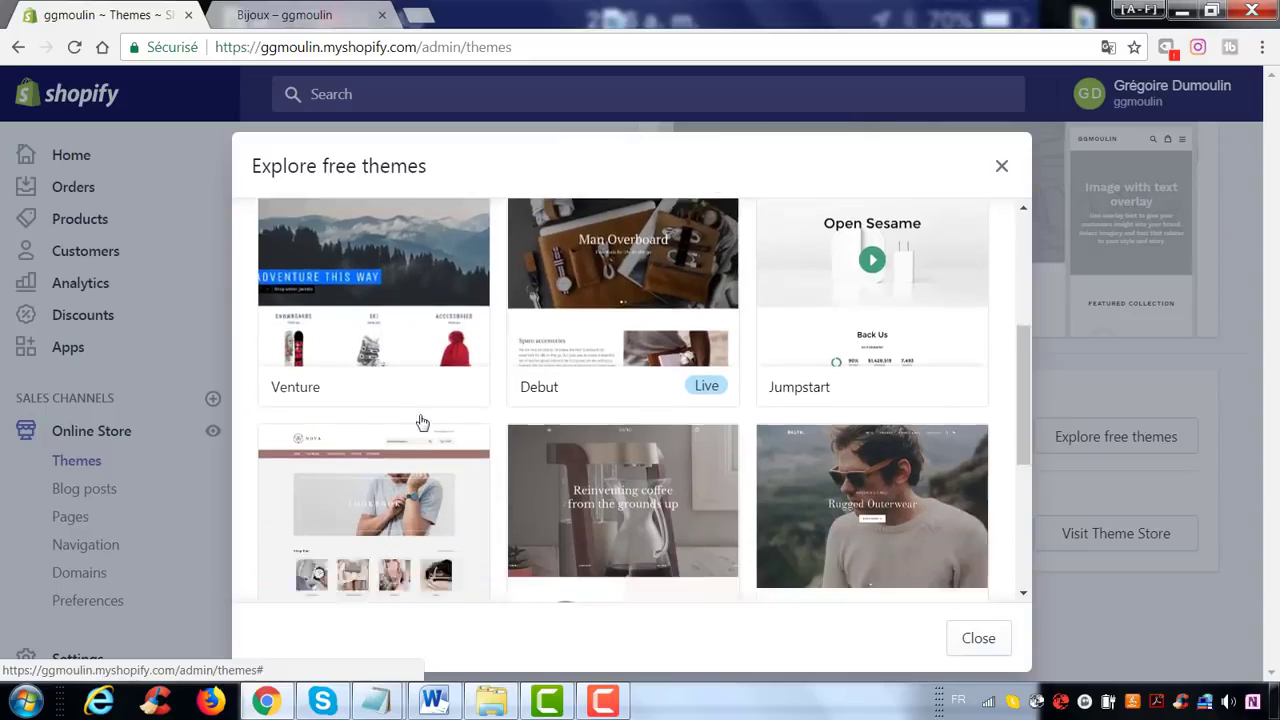
pyautogui.scroll(-1, 422, 422)
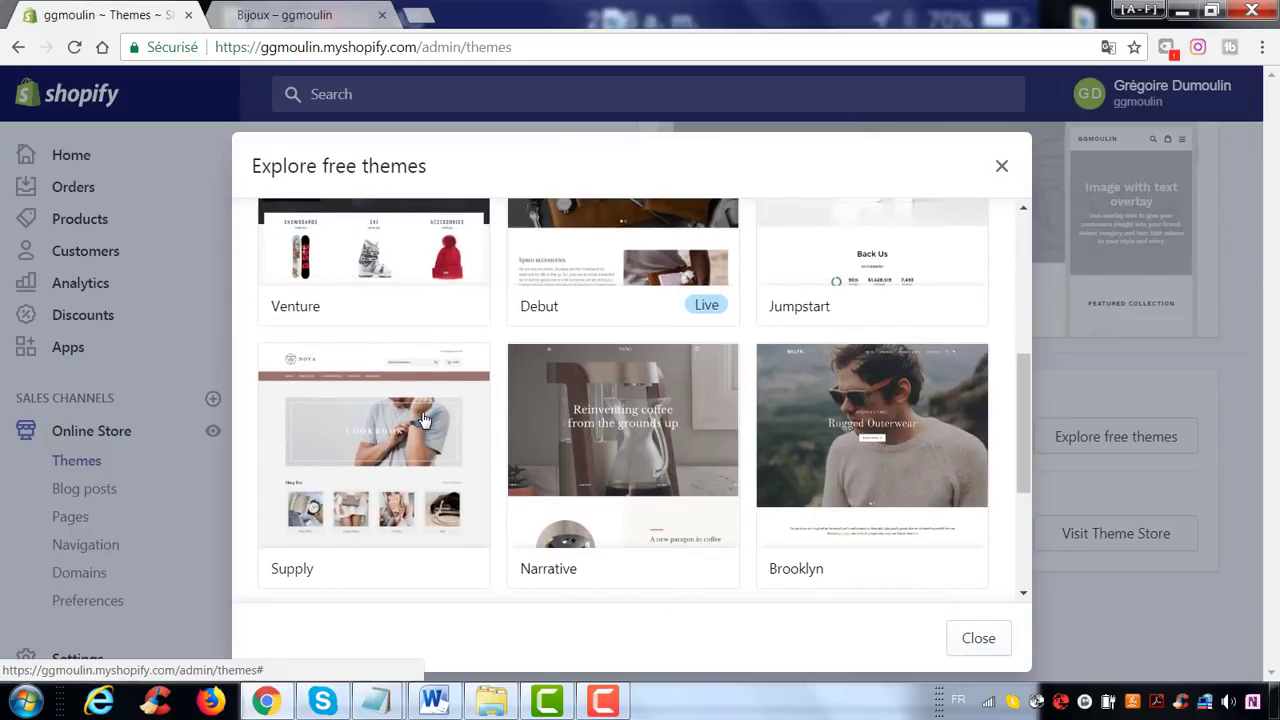
pyautogui.scroll(-3, 423, 420)
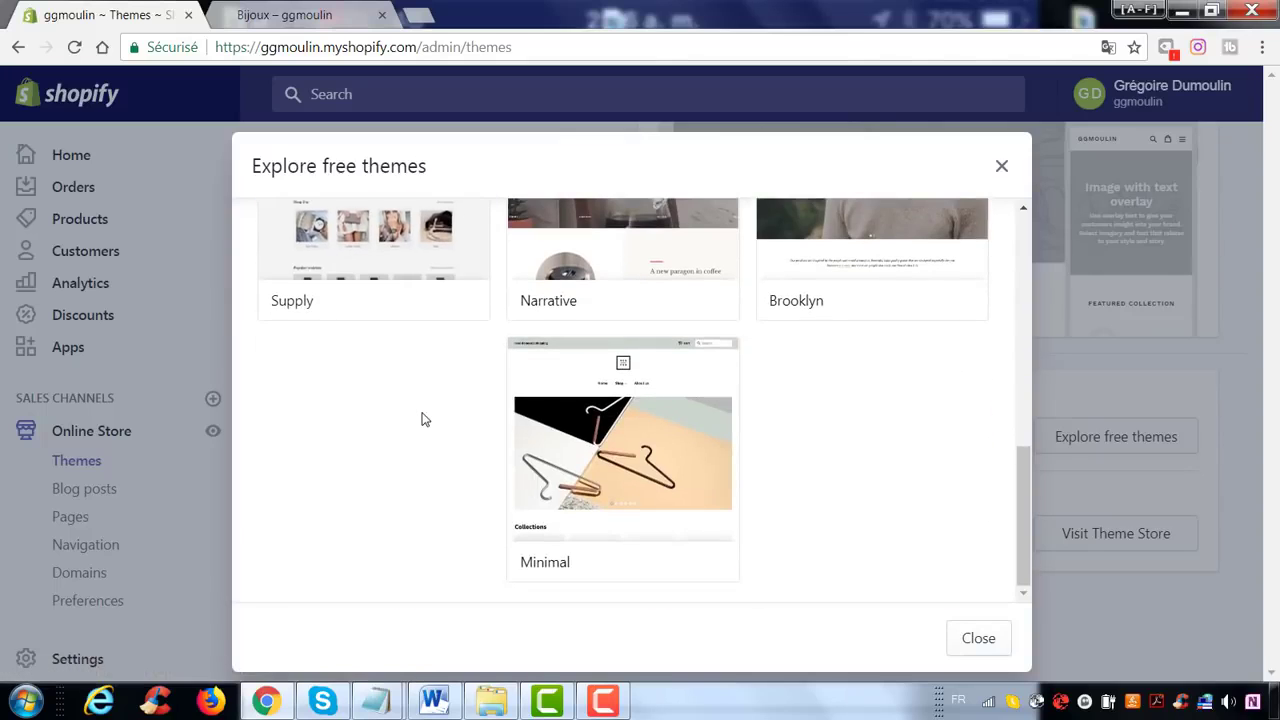
pyautogui.scroll(5, 421, 420)
pyautogui.scroll(2, 421, 416)
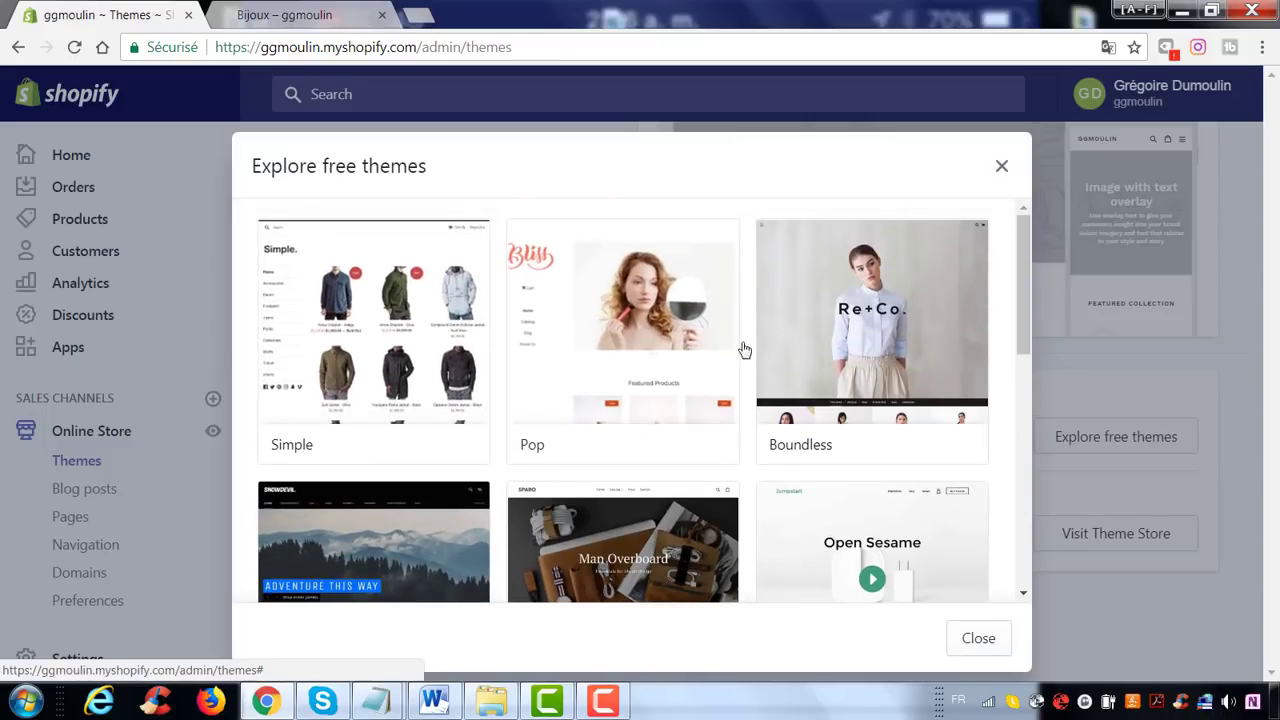
pyautogui.scroll(-6, 520, 323)
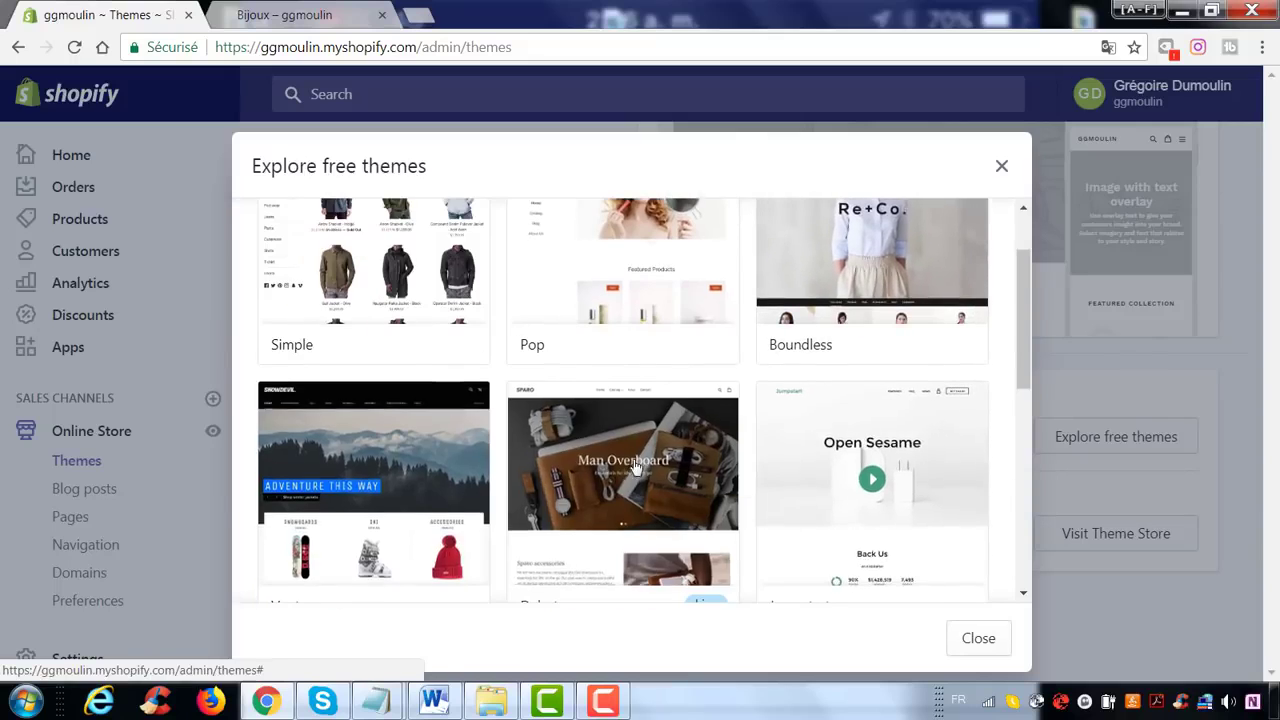
pyautogui.scroll(-1, 482, 433)
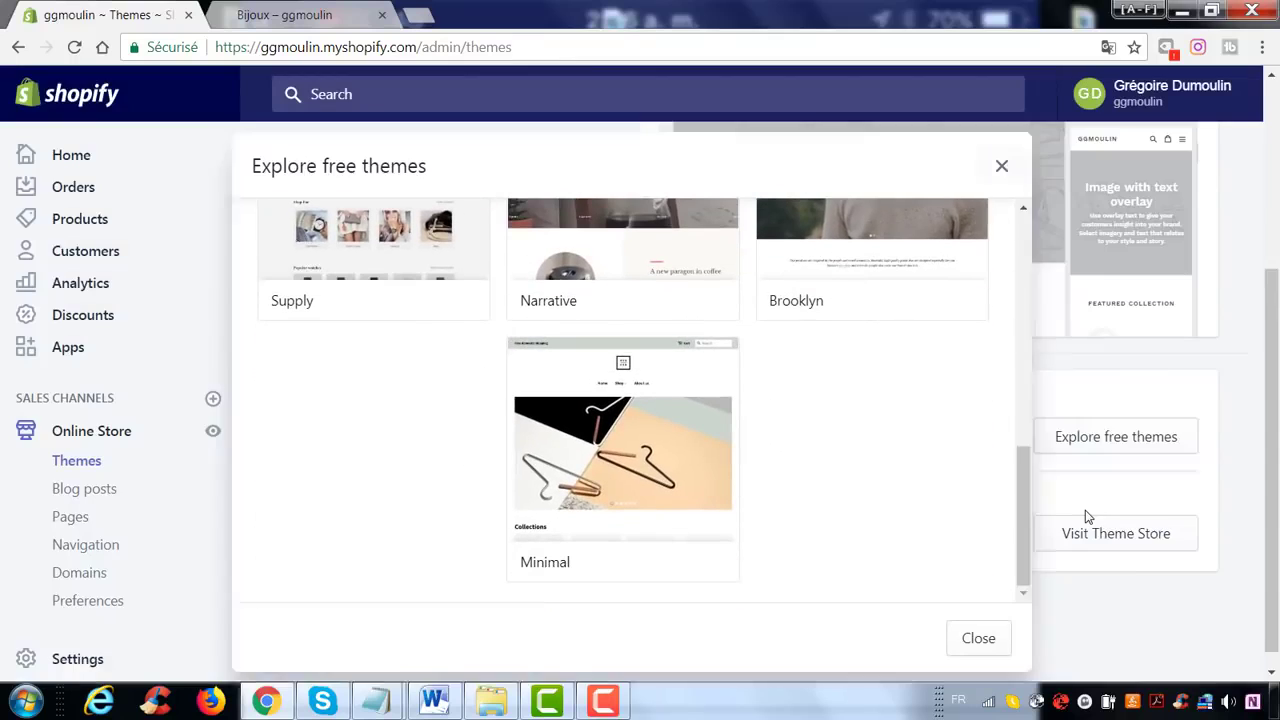
# - Close the free themes gallery, open the Shopify Theme Store in a separate tab, and return to the Themes page
pyautogui.click(1088, 517)
pyautogui.click(1118, 538)
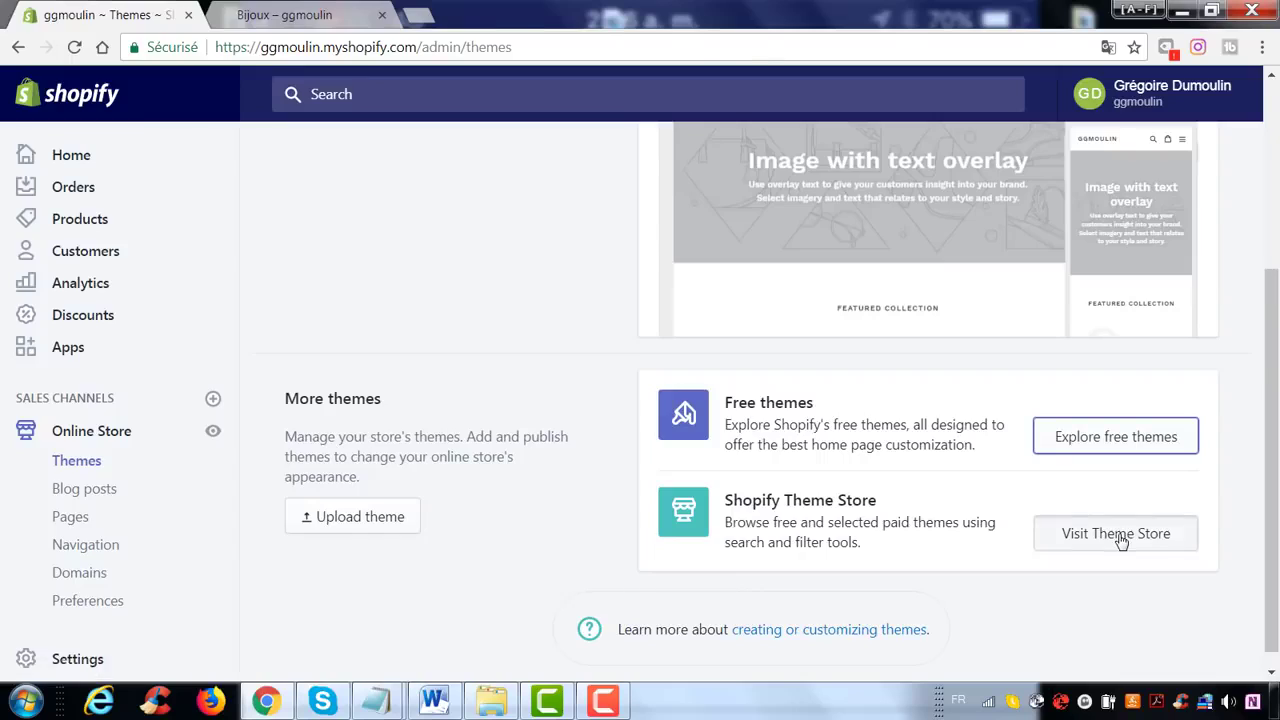
pyautogui.click(96, 14)
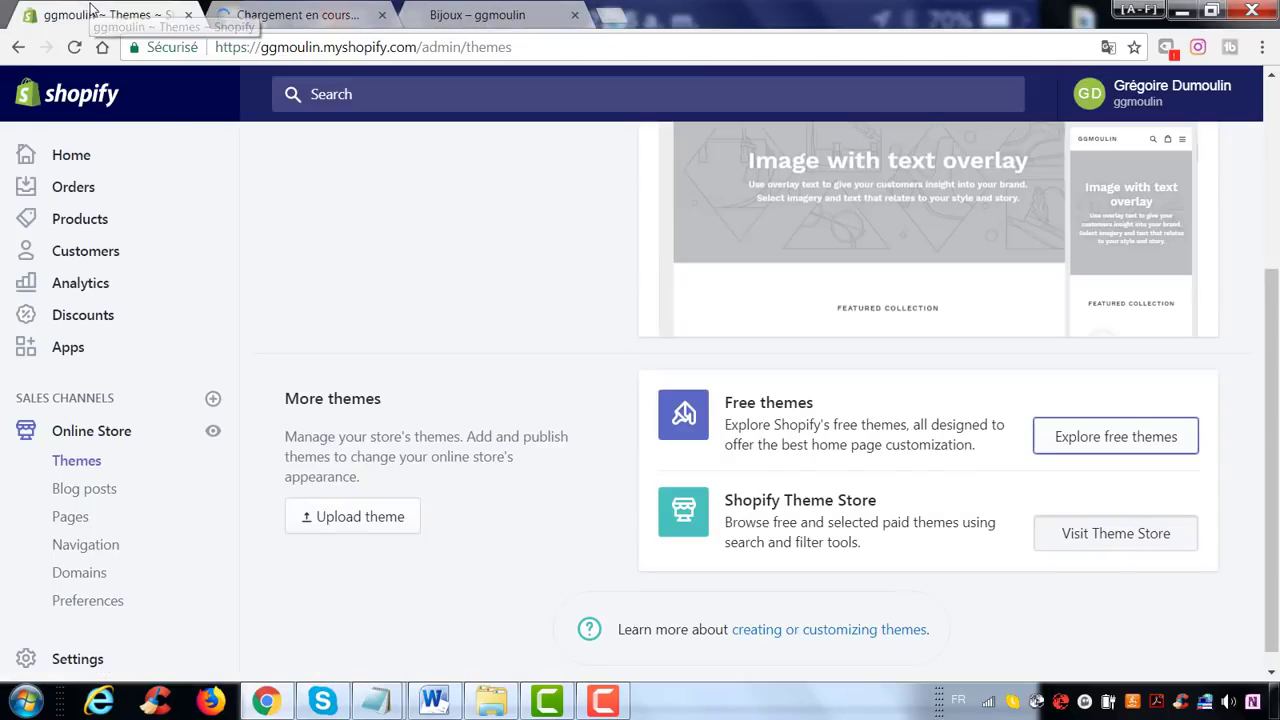
pyautogui.click(298, 16)
pyautogui.click(96, 14)
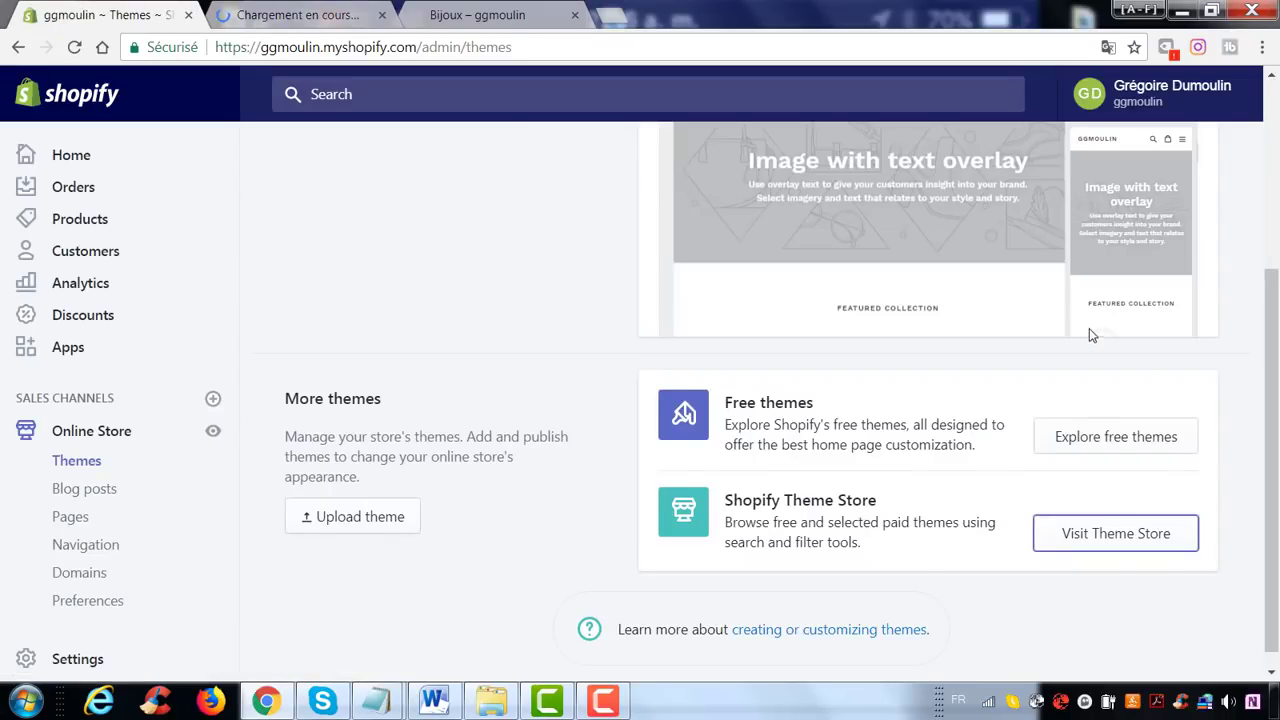
# - Reopen the free themes gallery, compare the live Debut theme with the other free themes, and close the gallery
pyautogui.click(1116, 440)
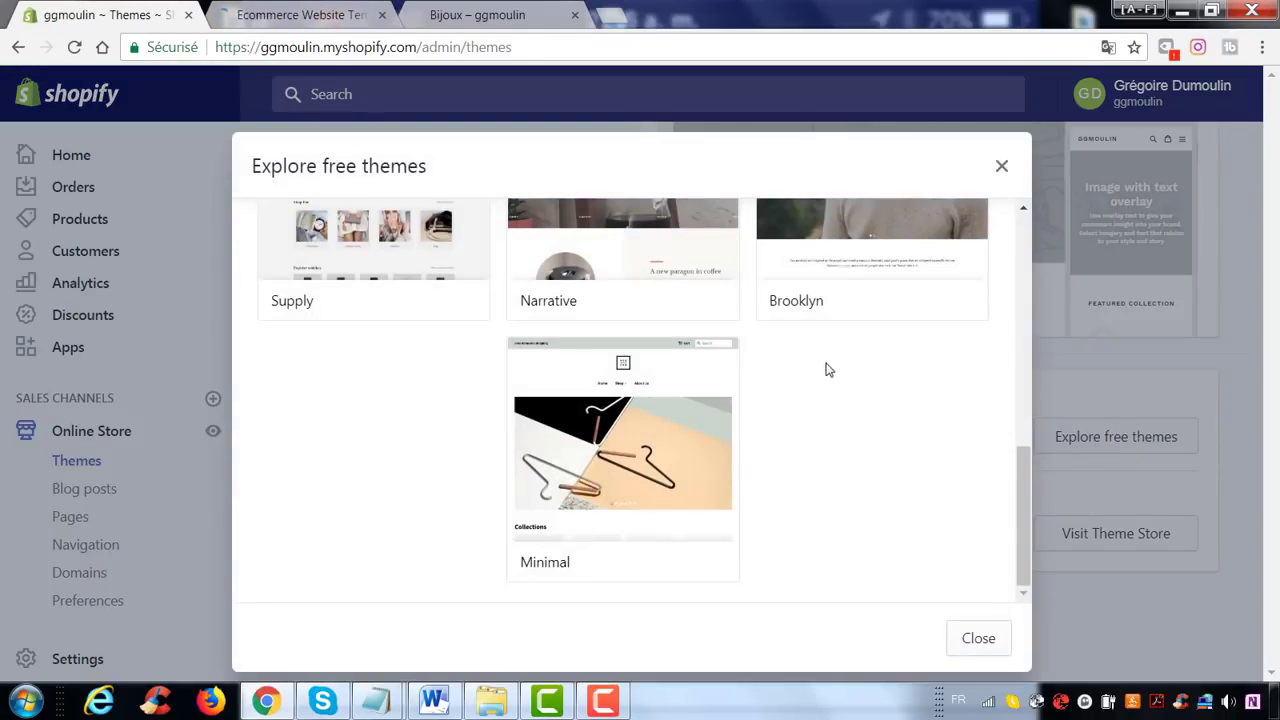
pyautogui.scroll(5, 683, 423)
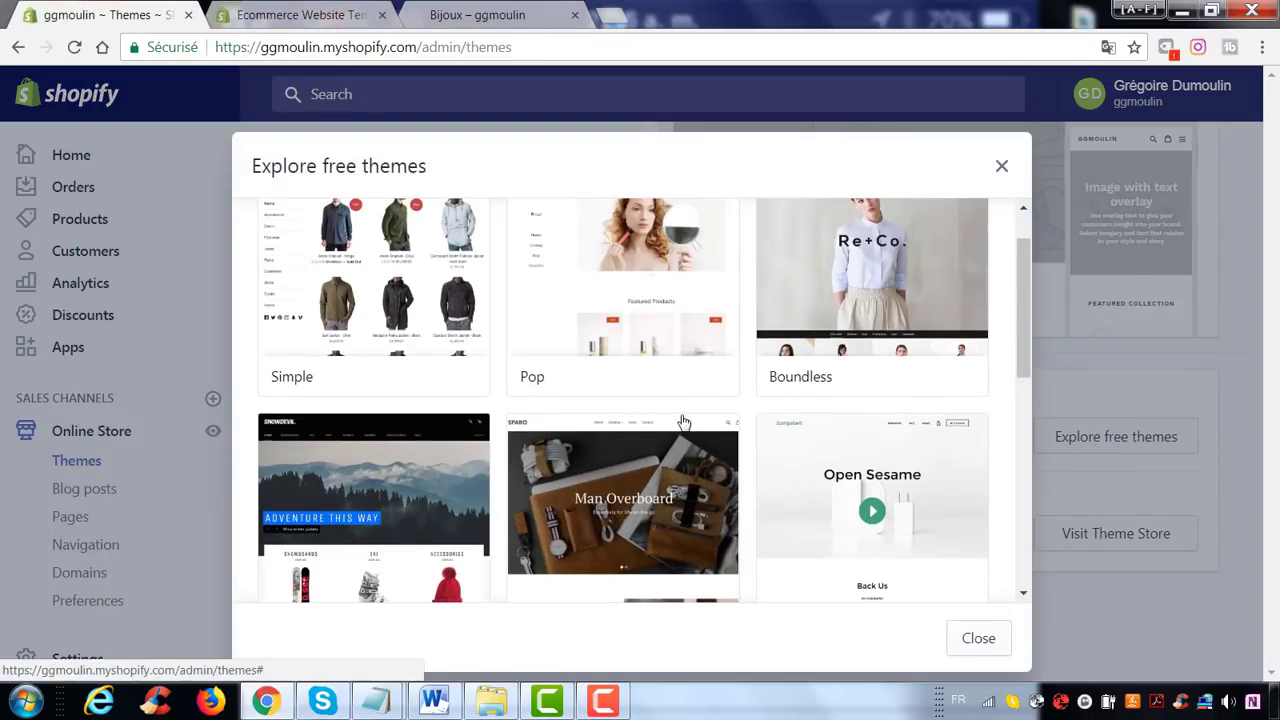
pyautogui.scroll(1, 683, 423)
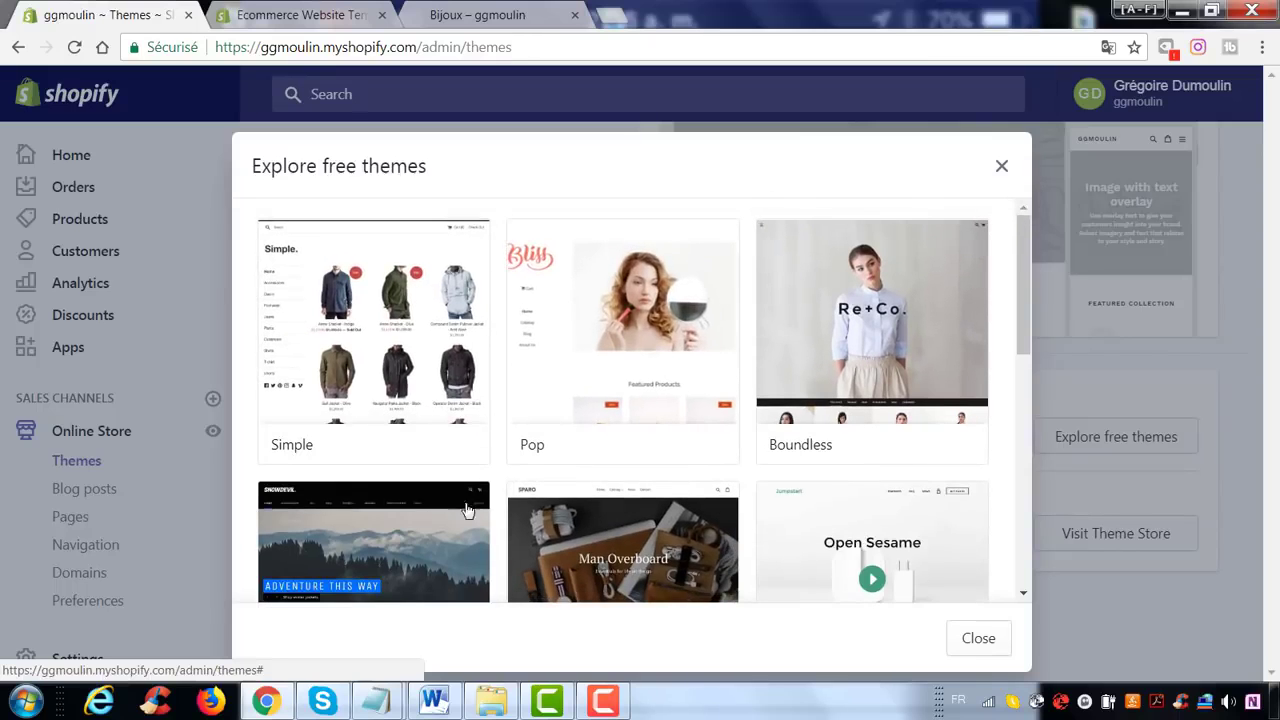
pyautogui.scroll(-2, 520, 525)
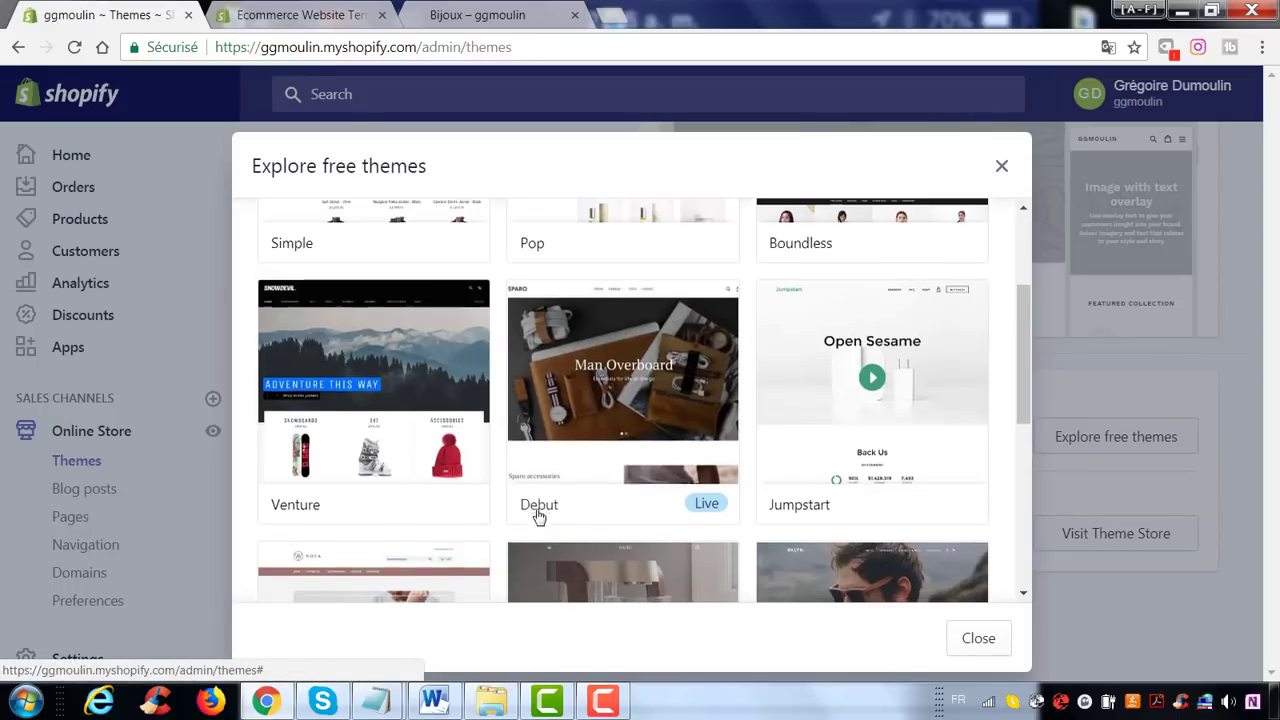
pyautogui.scroll(-2, 538, 516)
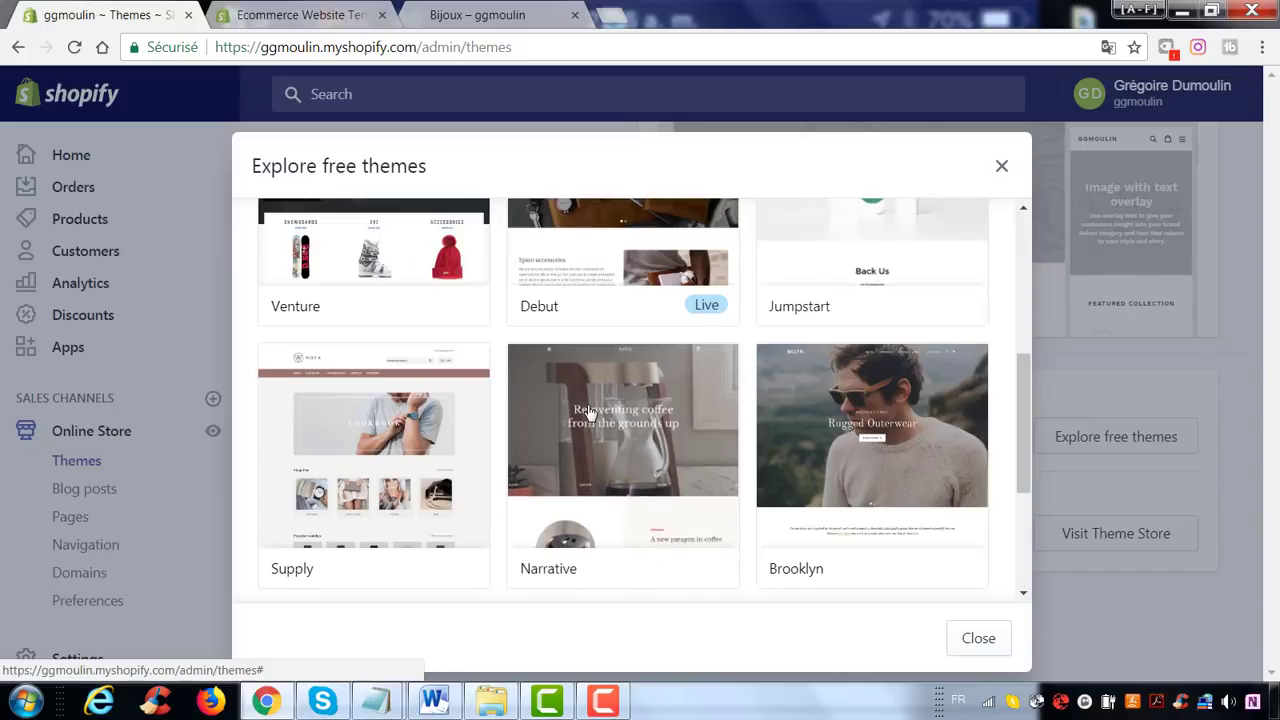
pyautogui.scroll(4, 571, 423)
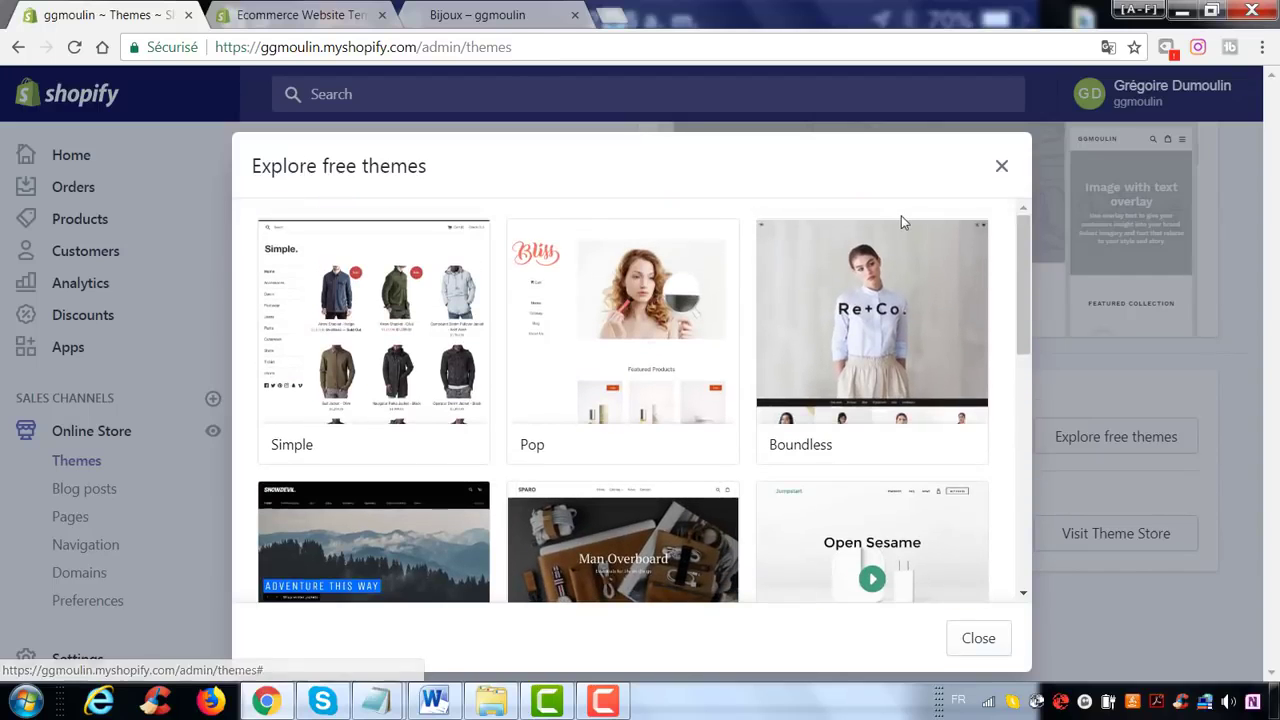
pyautogui.click(1001, 170)
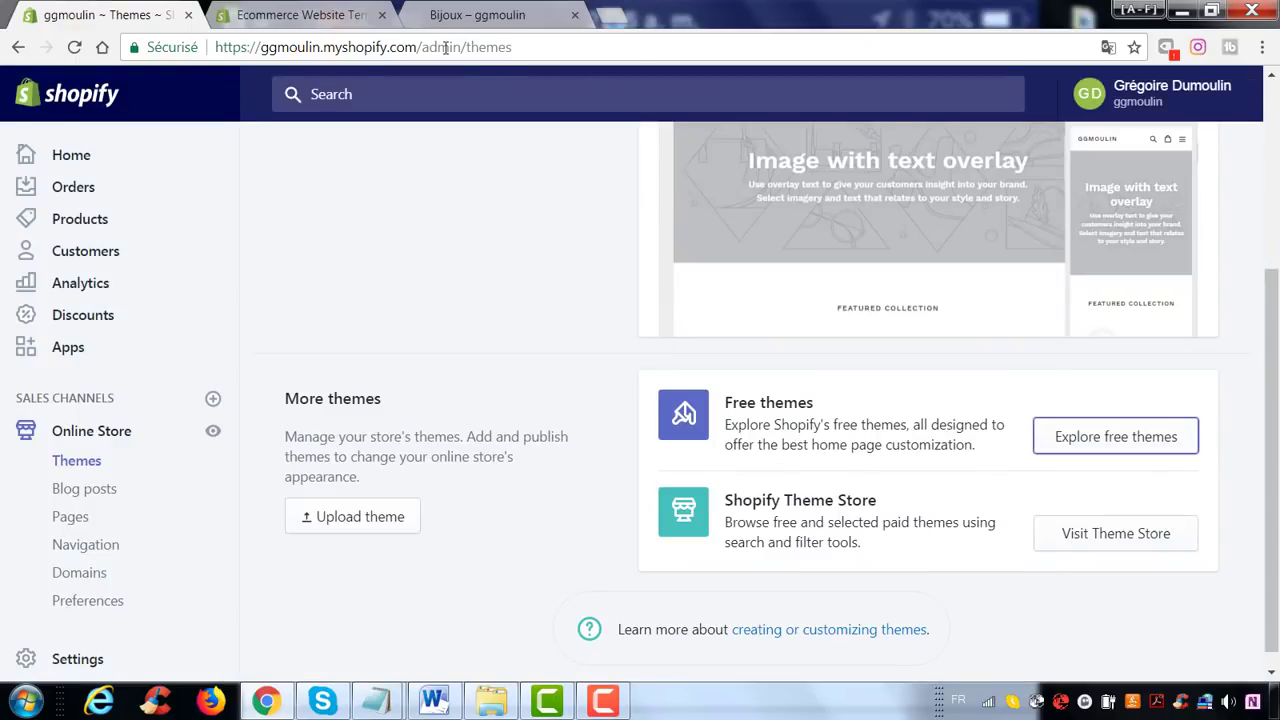
# - Switch to the Shopify Theme Store and look over its recommended themes, trending themes and list of industries
pyautogui.click(295, 15)
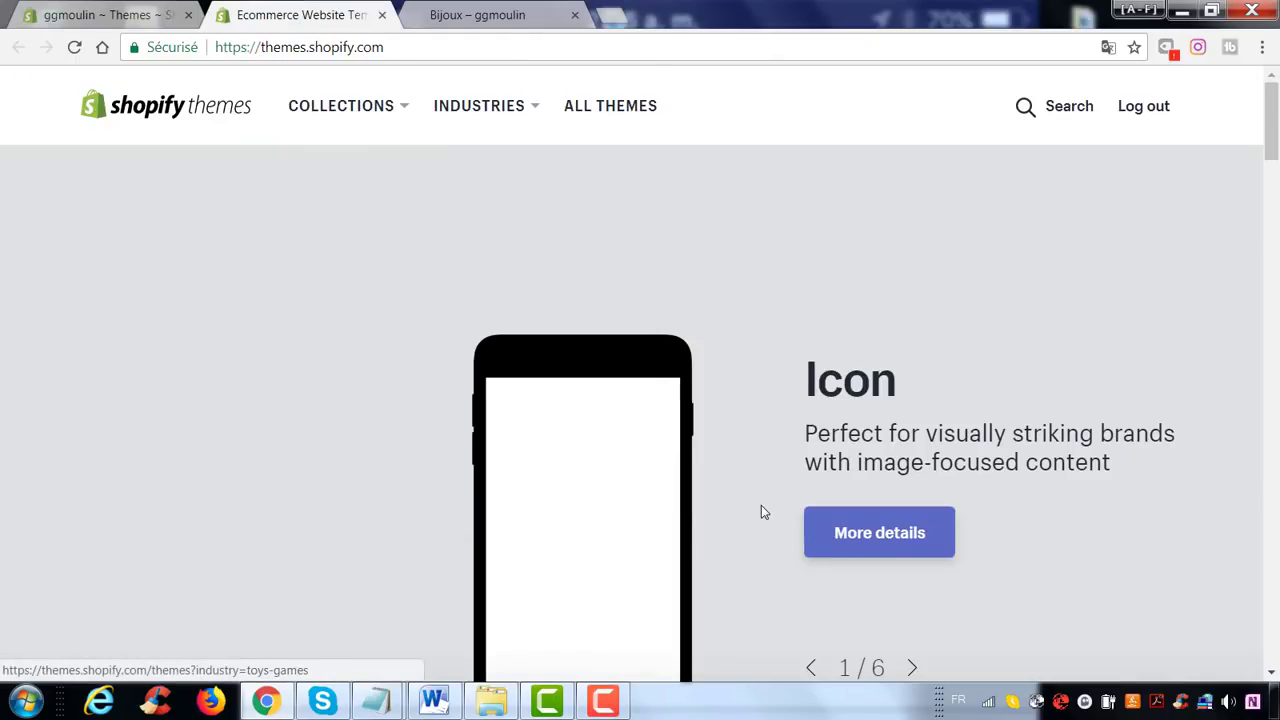
pyautogui.scroll(-7, 477, 495)
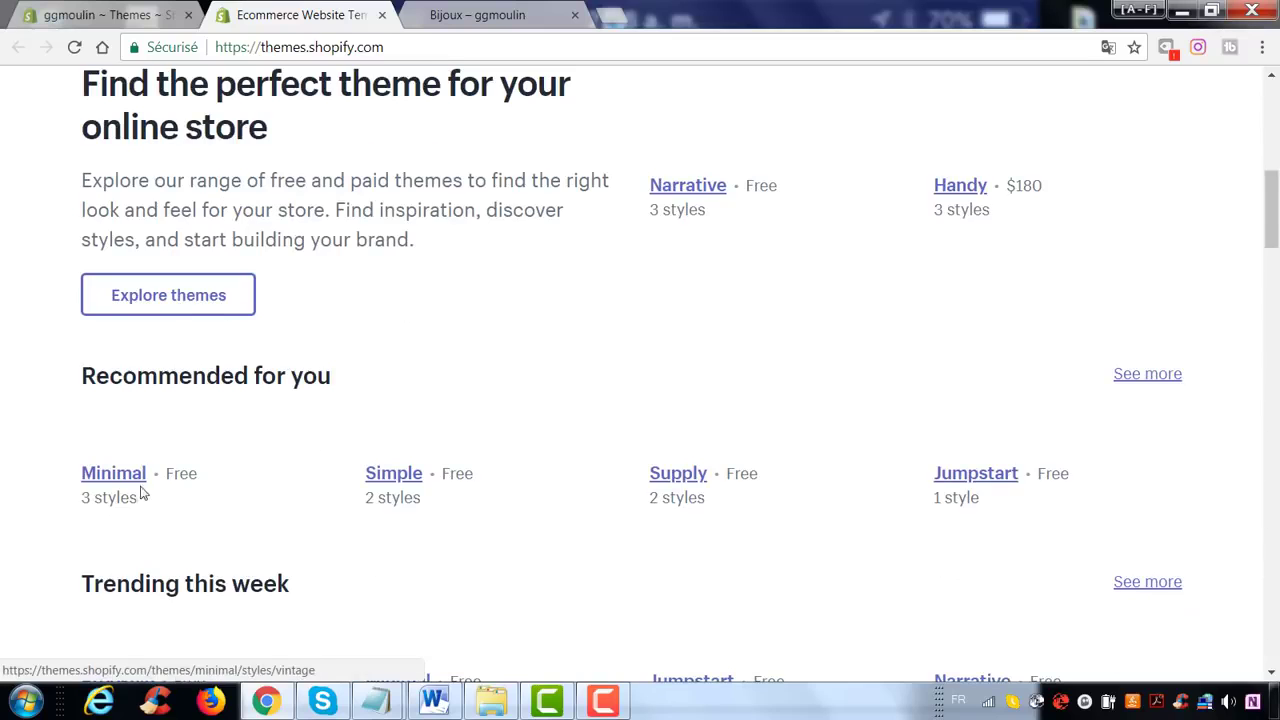
pyautogui.scroll(-4, 329, 560)
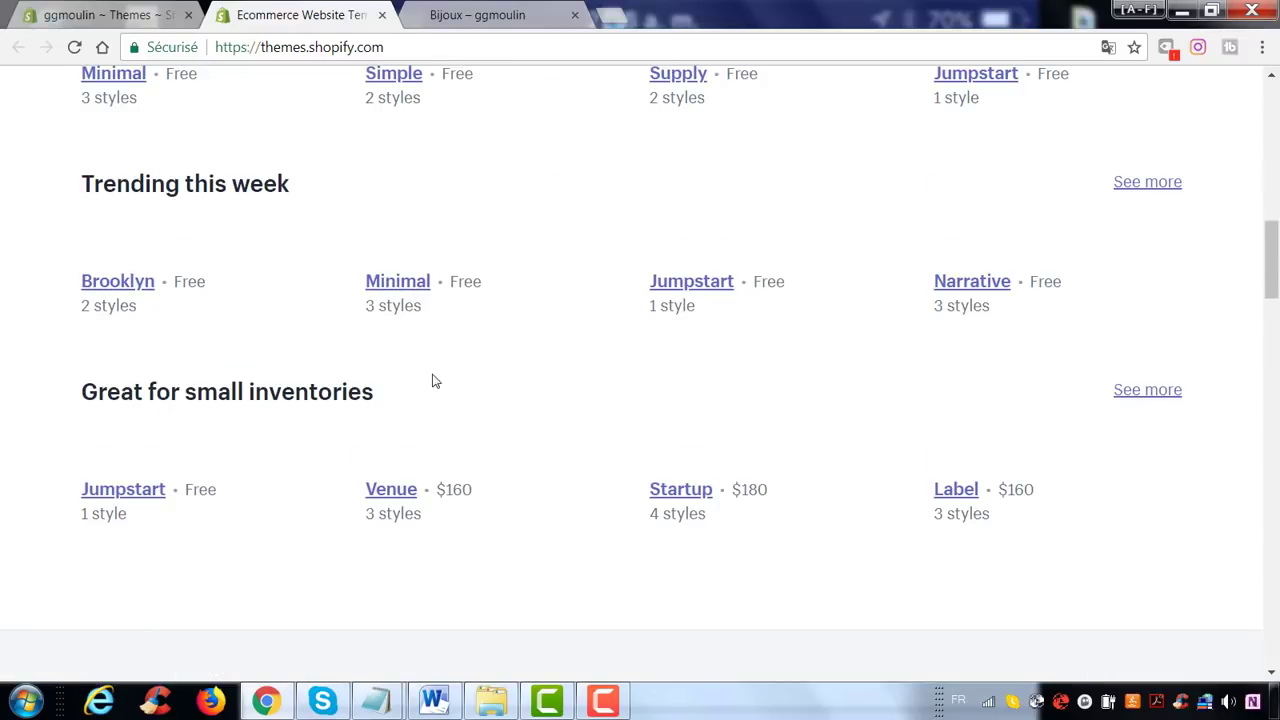
pyautogui.scroll(-8, 435, 381)
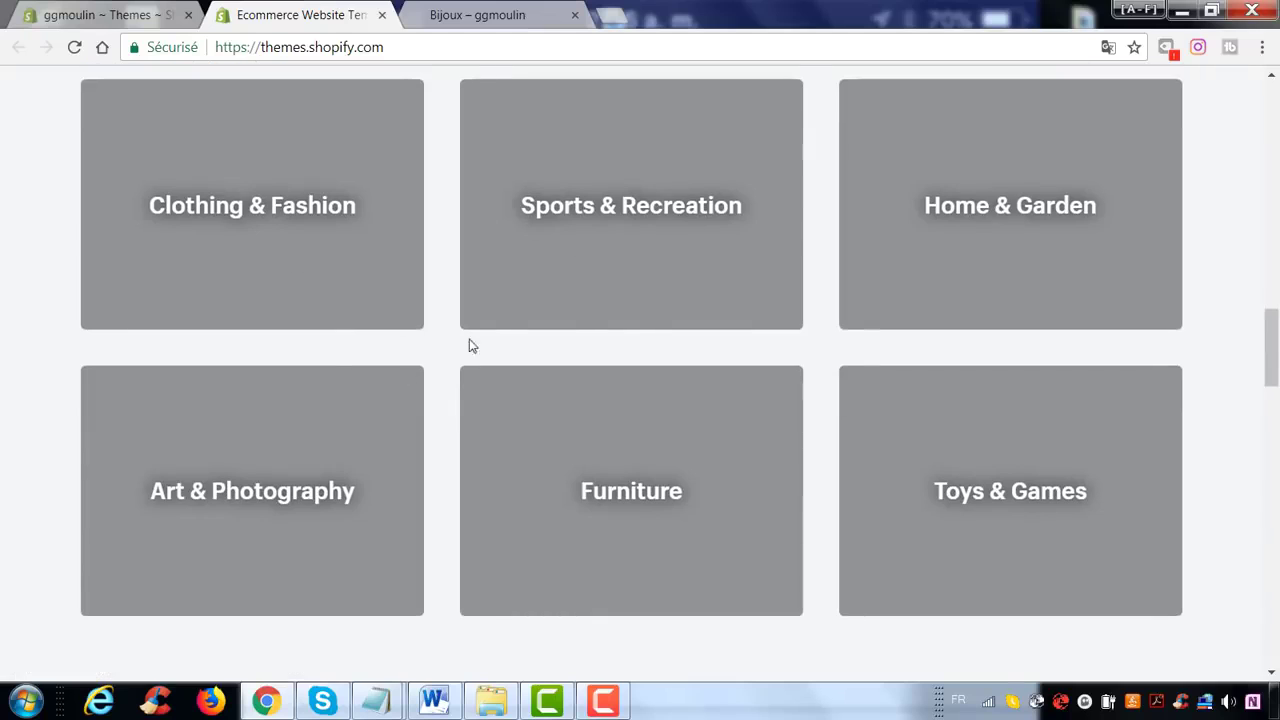
pyautogui.scroll(15, 377, 231)
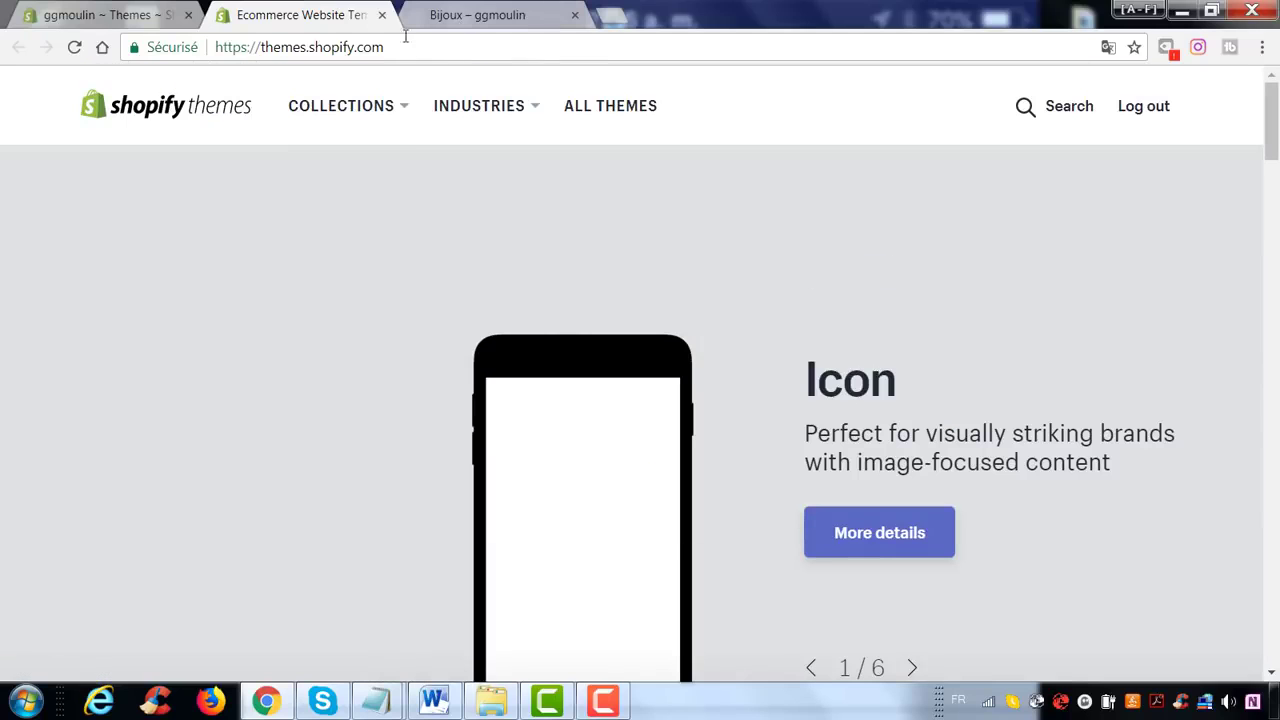
pyautogui.moveTo(495, 110)
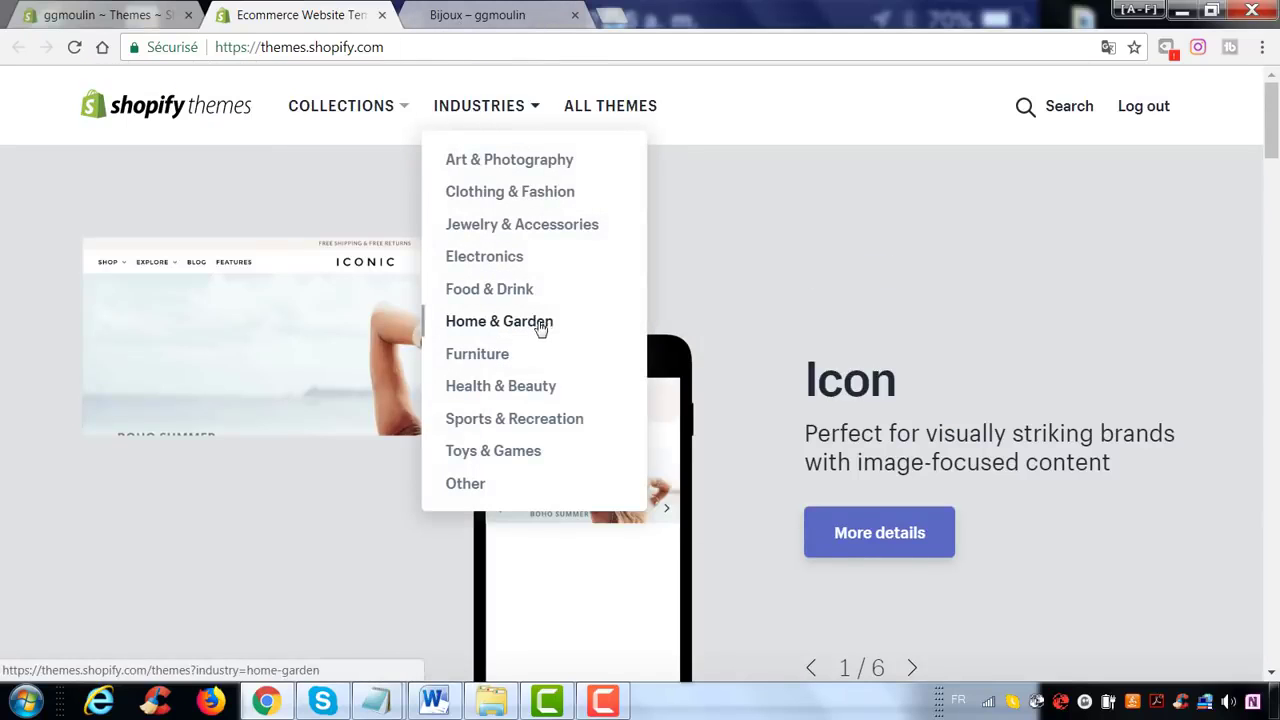
# - Browse the Theme Store's collections and theme prices, from Great for small inventories through Minimalist style
pyautogui.scroll(-15, 540, 326)
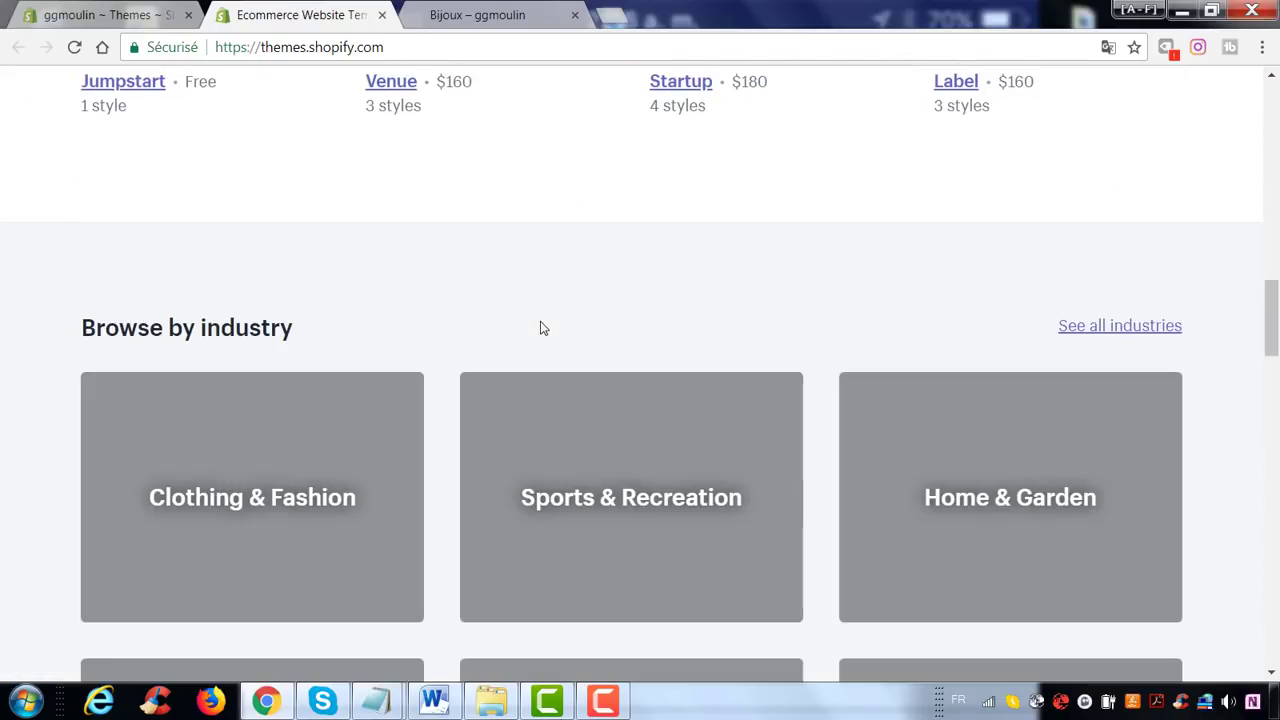
pyautogui.scroll(1, 567, 223)
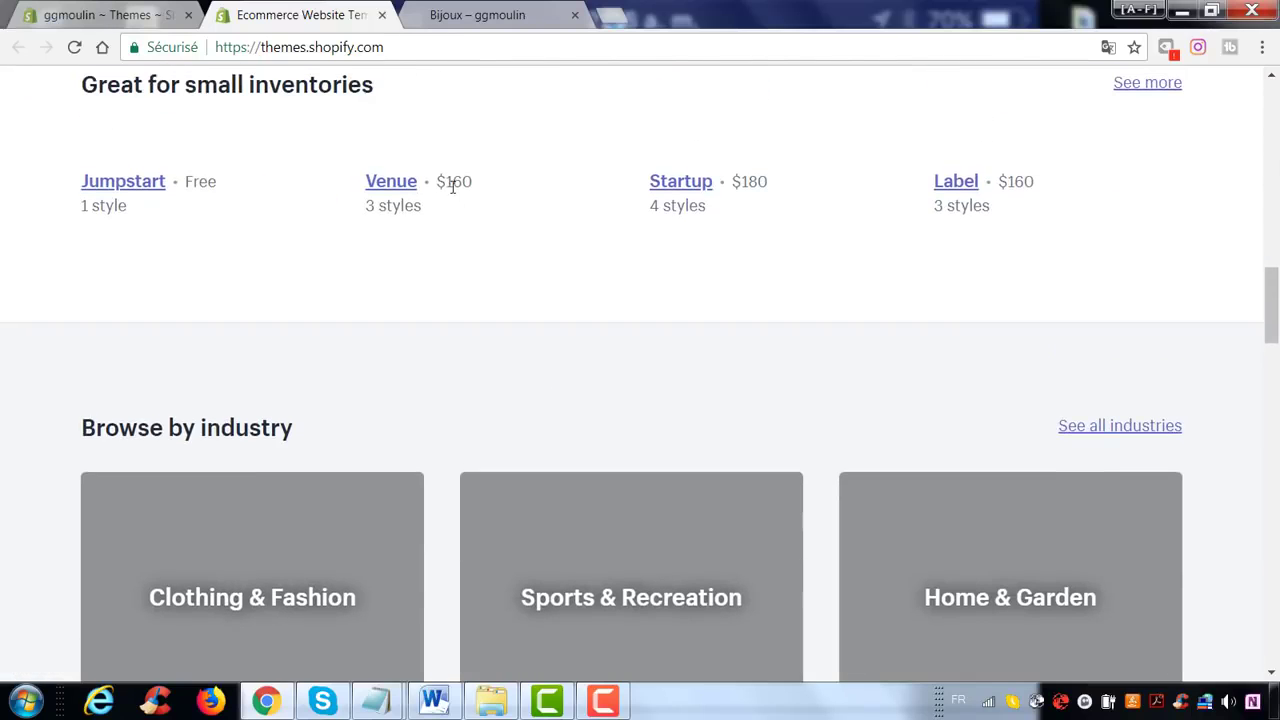
pyautogui.scroll(3, 617, 246)
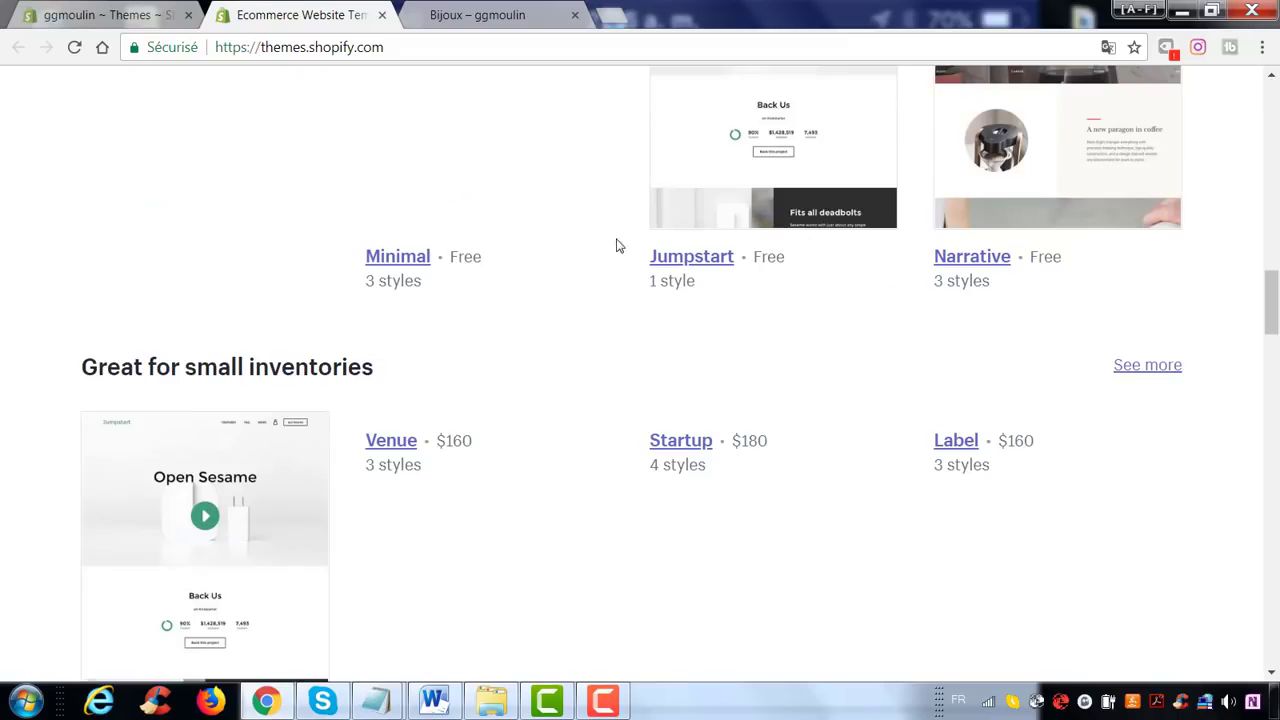
pyautogui.scroll(-2, 623, 254)
pyautogui.scroll(-4, 622, 258)
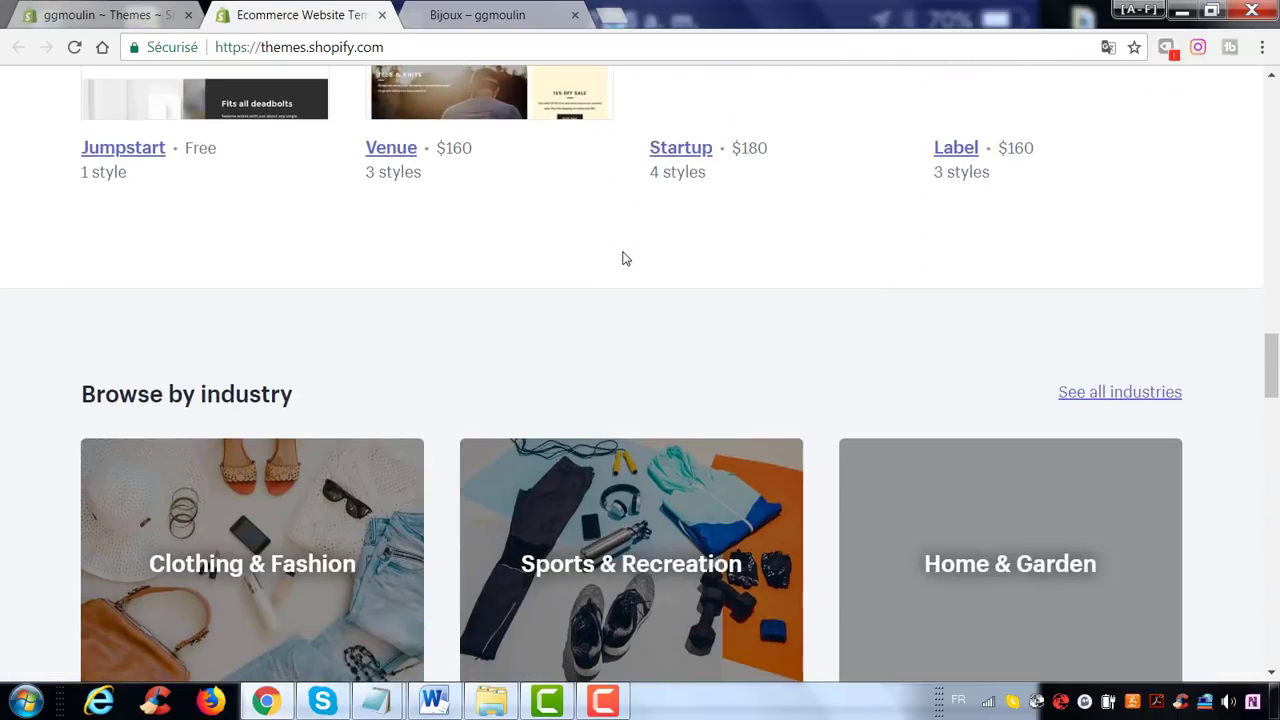
pyautogui.scroll(-15, 622, 258)
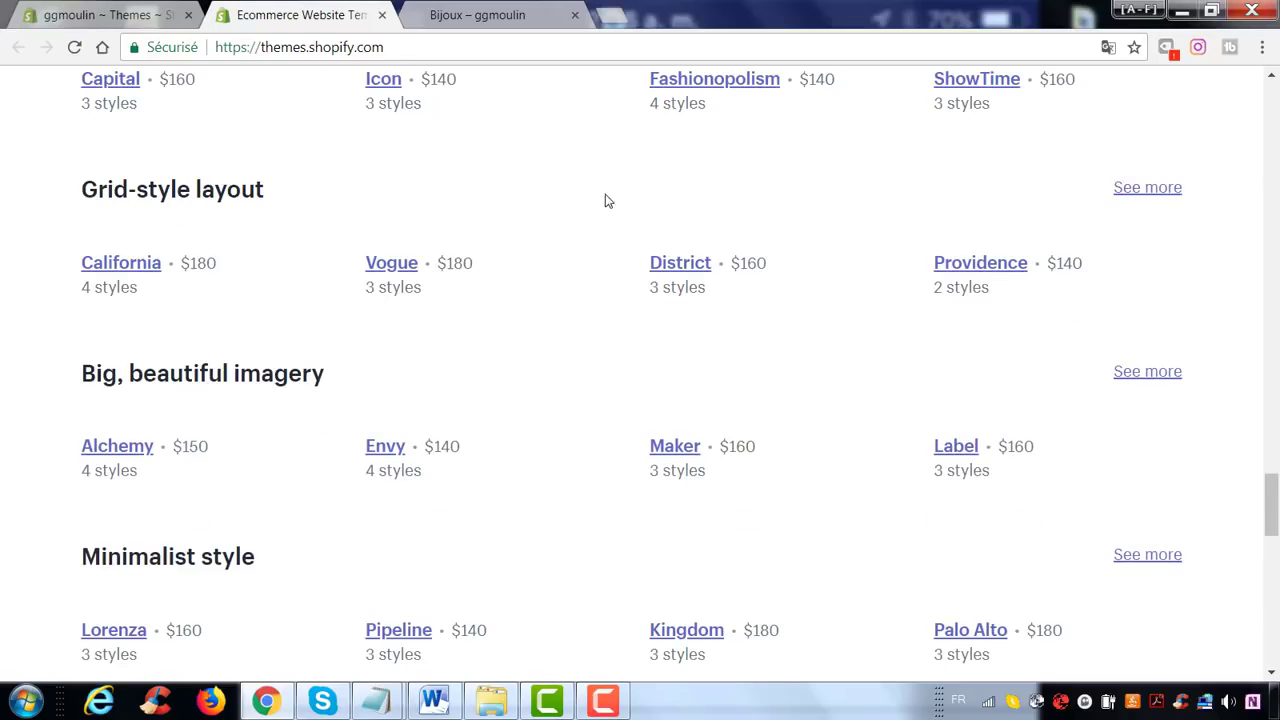
pyautogui.scroll(-5, 637, 246)
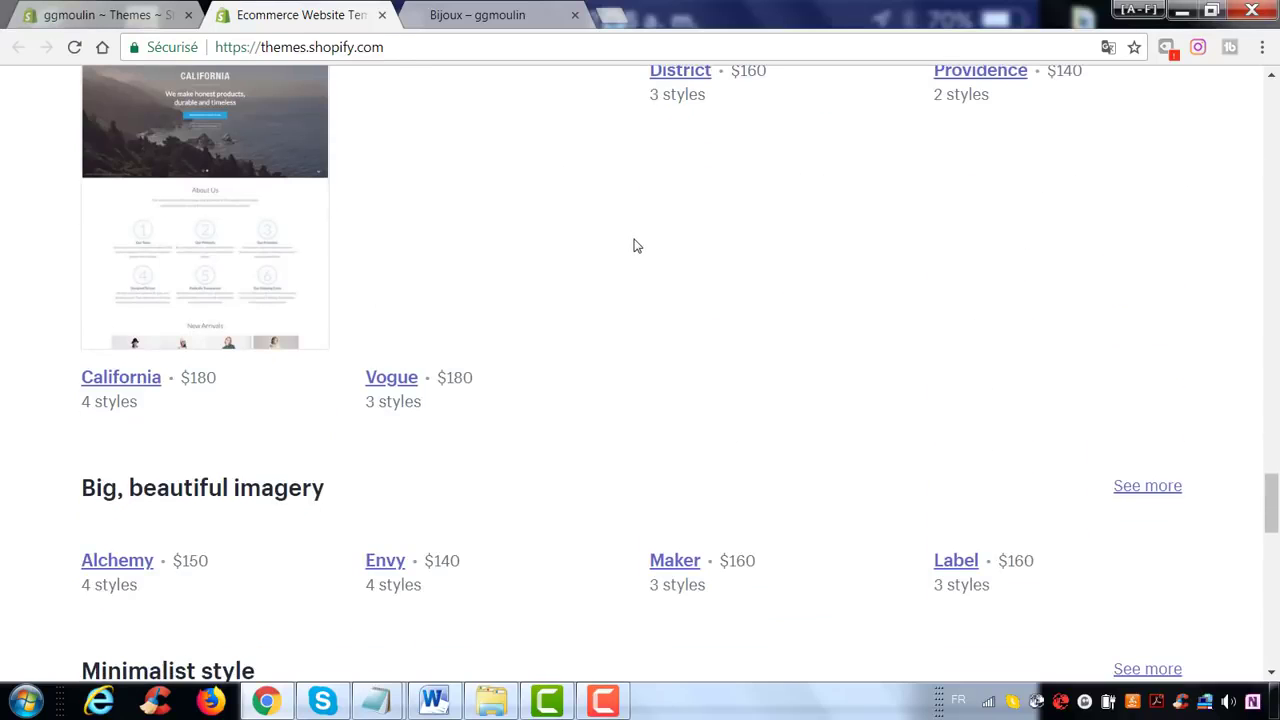
pyautogui.scroll(-5, 637, 246)
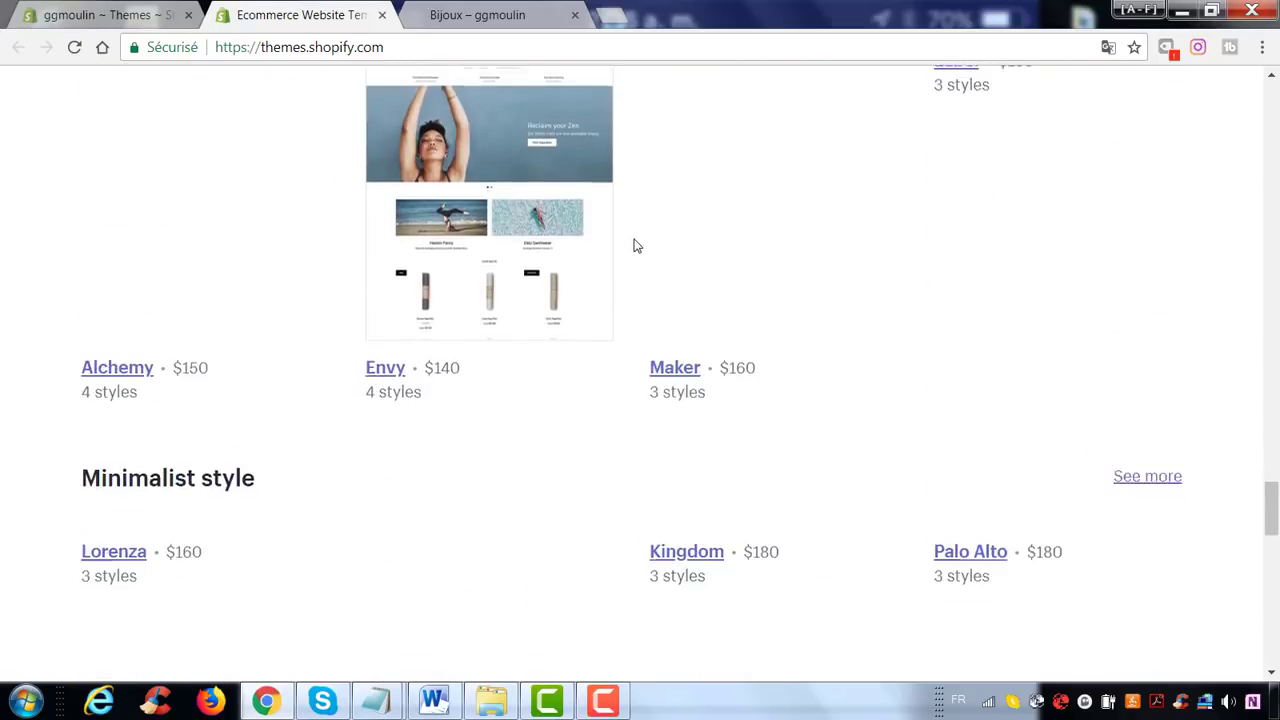
pyautogui.scroll(-10, 636, 246)
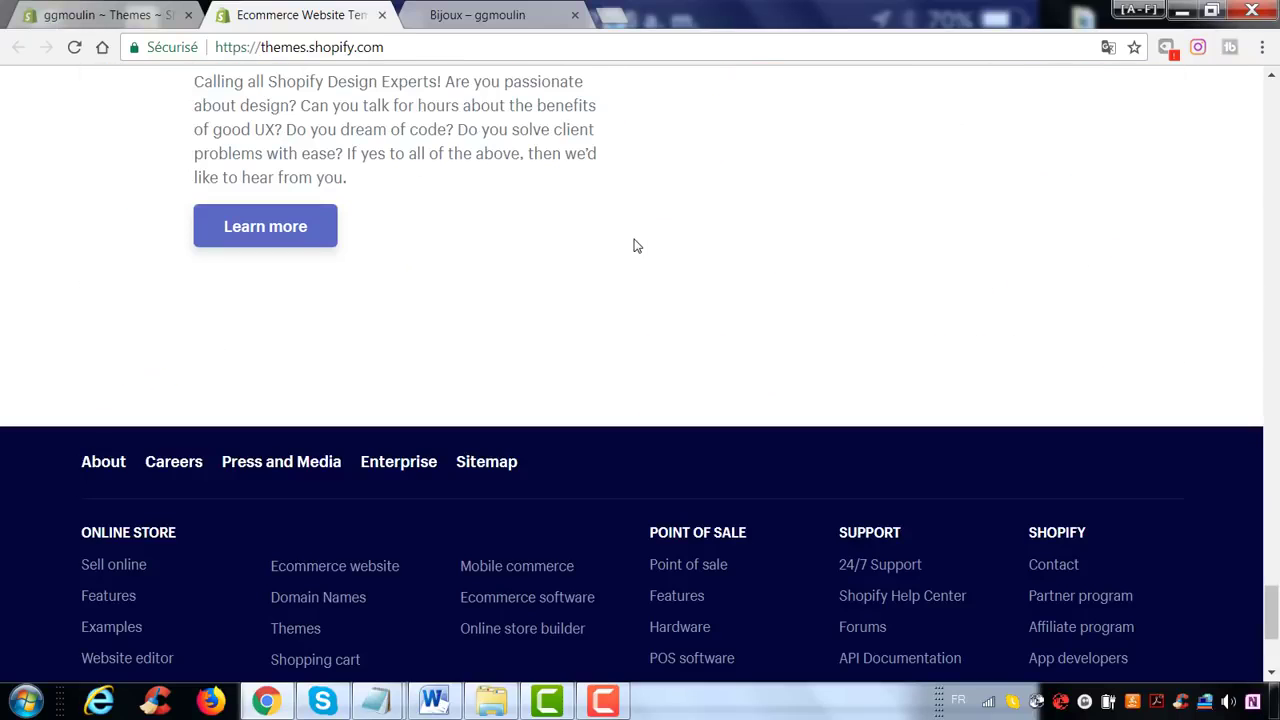
# - Compare the paid themes and their prices in the Great for large inventories and Grid-style layout collections
pyautogui.scroll(8, 634, 243)
pyautogui.scroll(8, 595, 185)
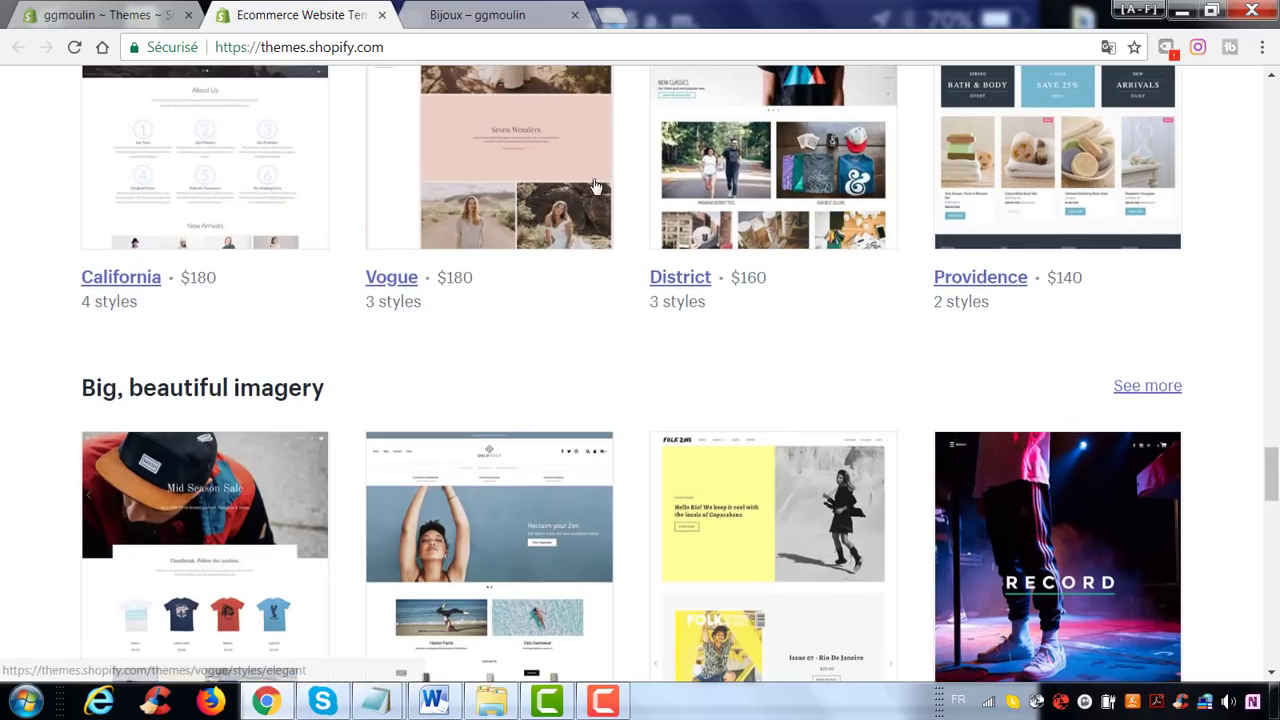
pyautogui.scroll(4, 460, 194)
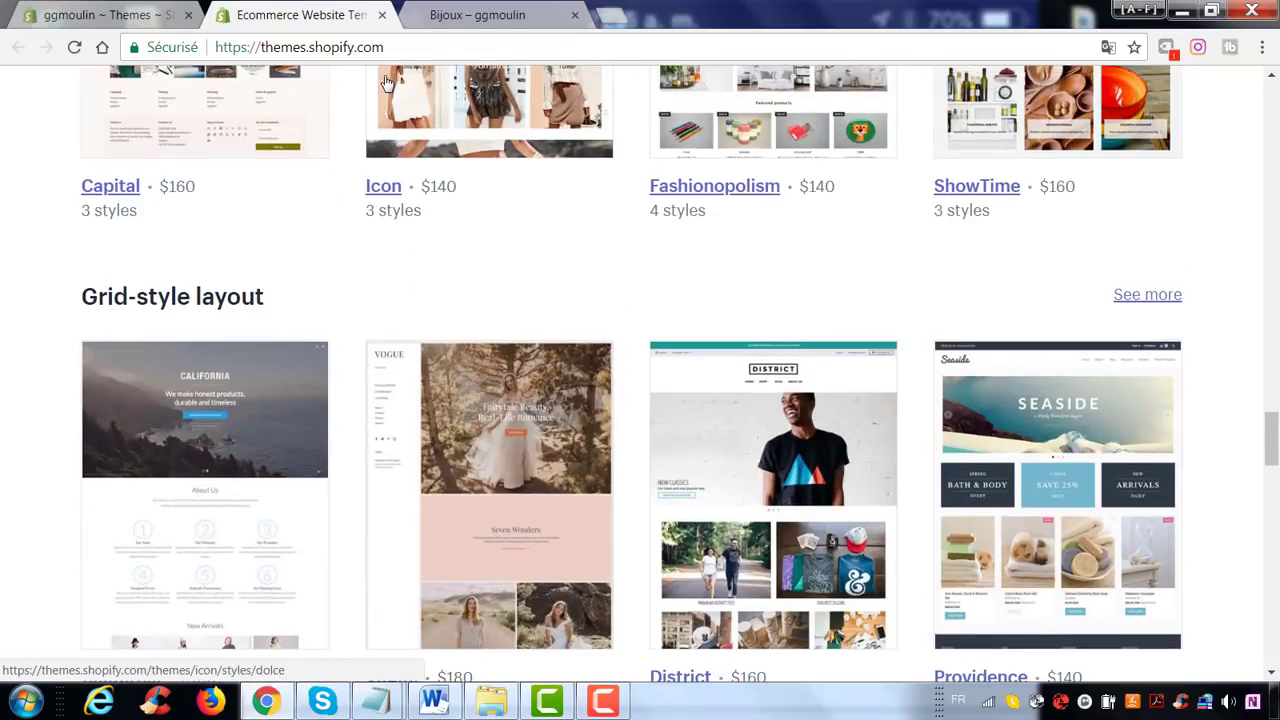
pyautogui.scroll(1, 443, 226)
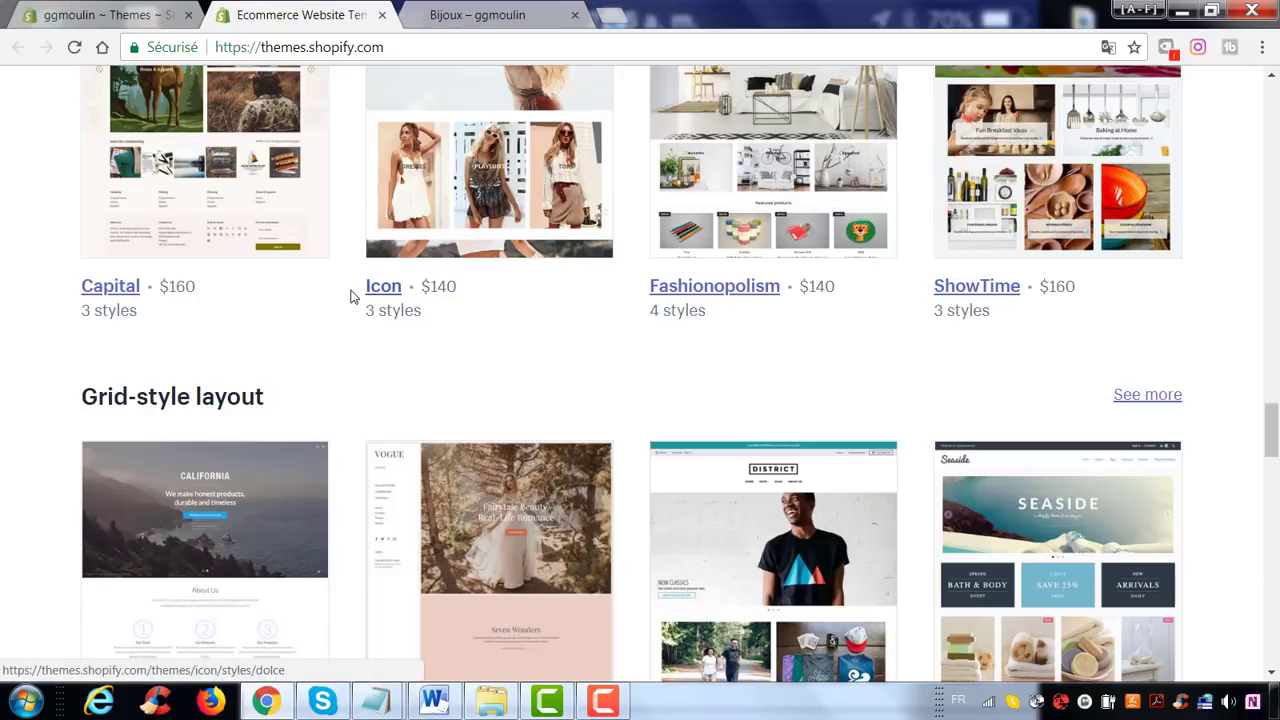
pyautogui.scroll(2, 350, 297)
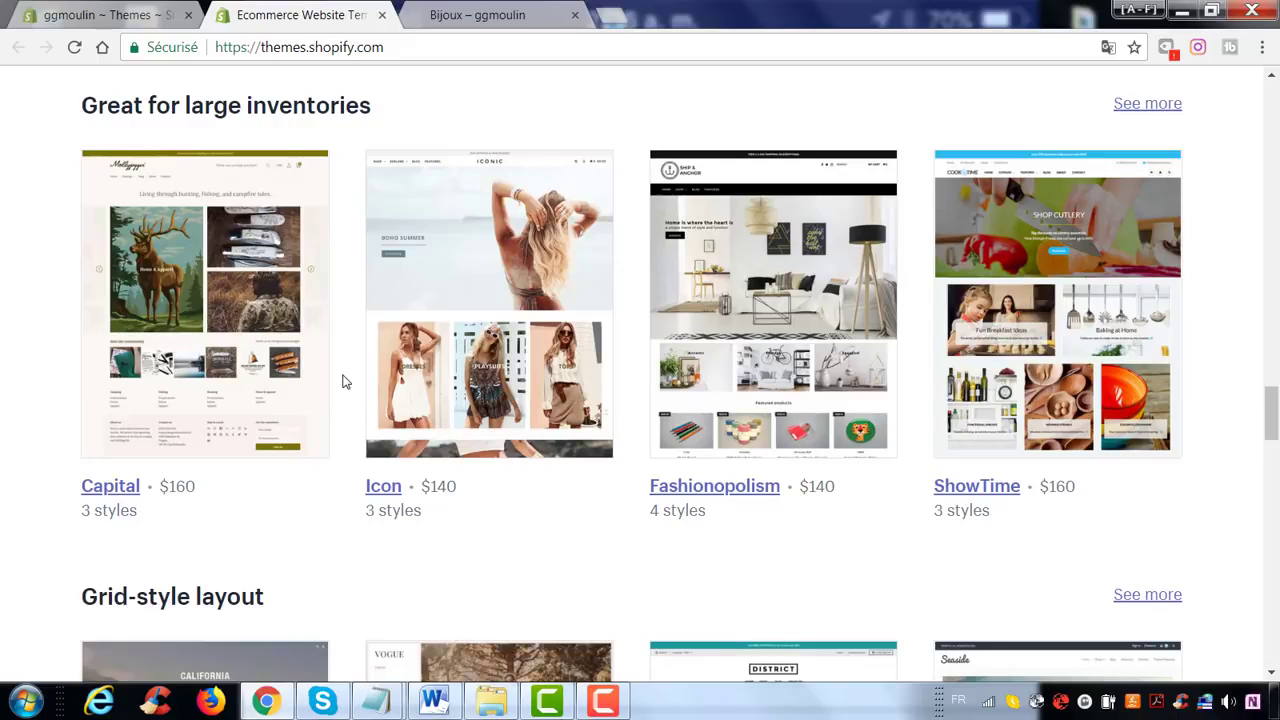
pyautogui.scroll(2, 274, 329)
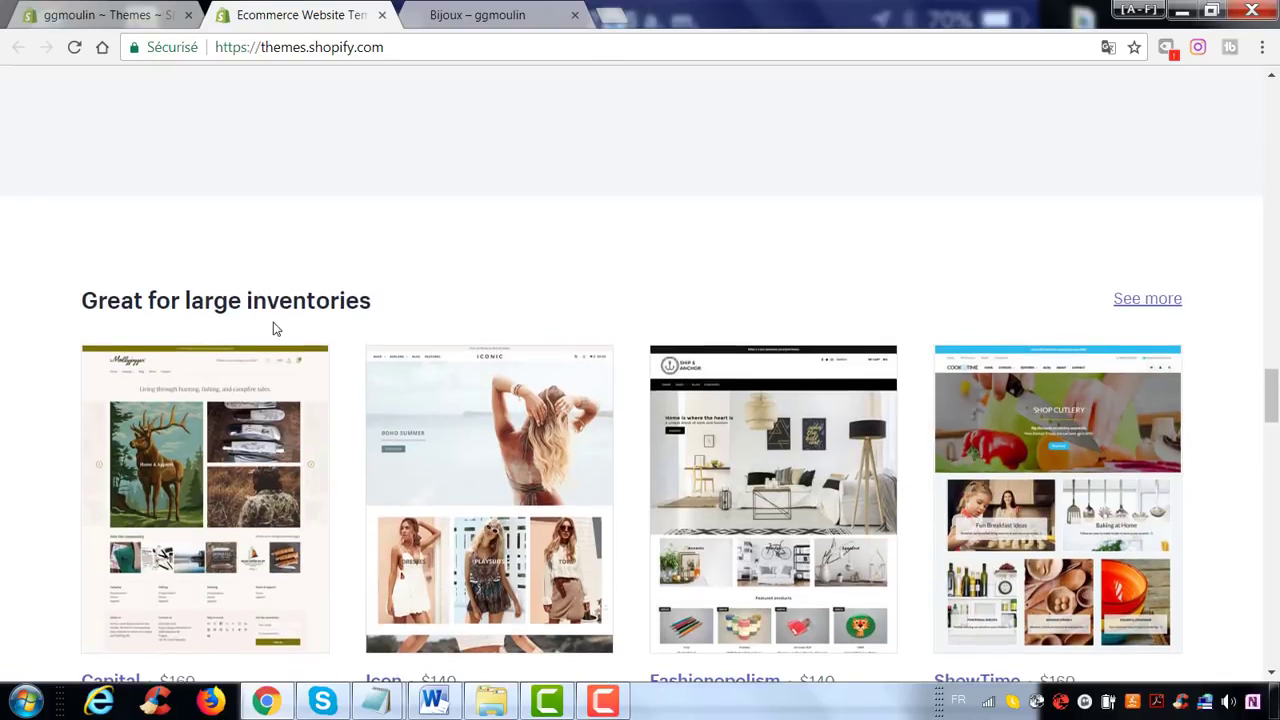
pyautogui.scroll(-3, 414, 286)
pyautogui.scroll(-1, 414, 286)
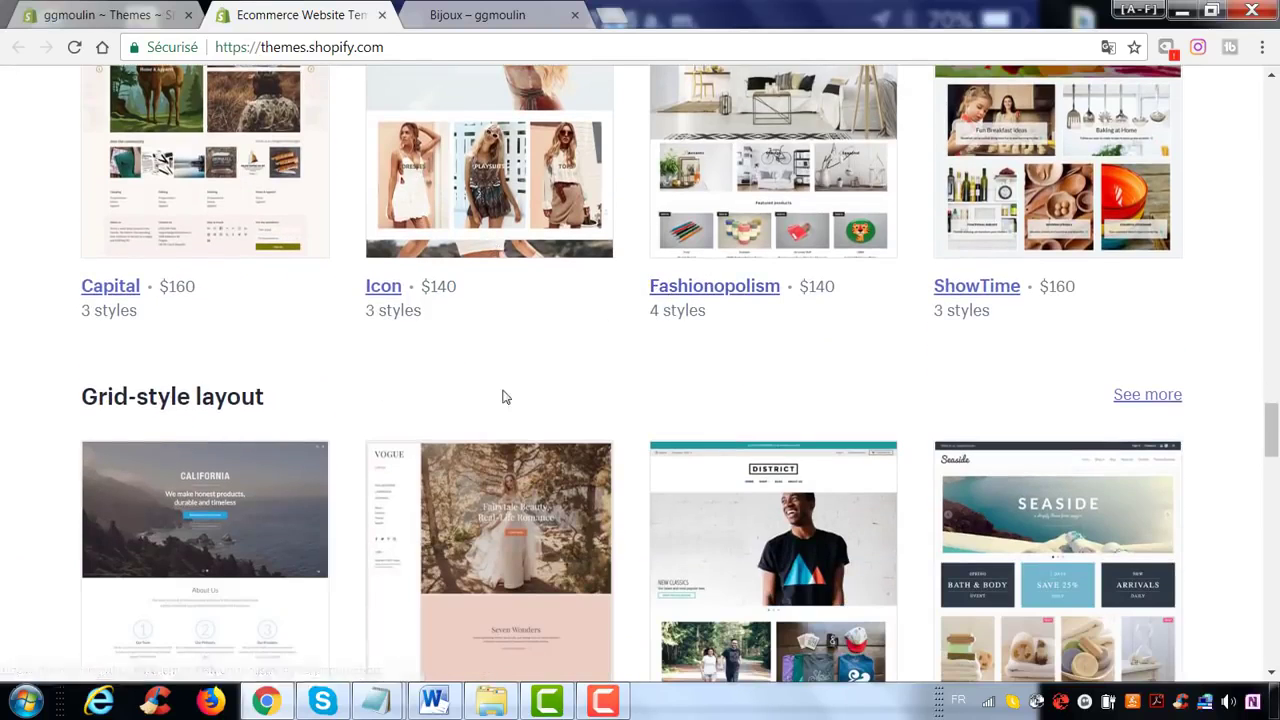
pyautogui.scroll(-3, 518, 392)
pyautogui.scroll(2, 520, 395)
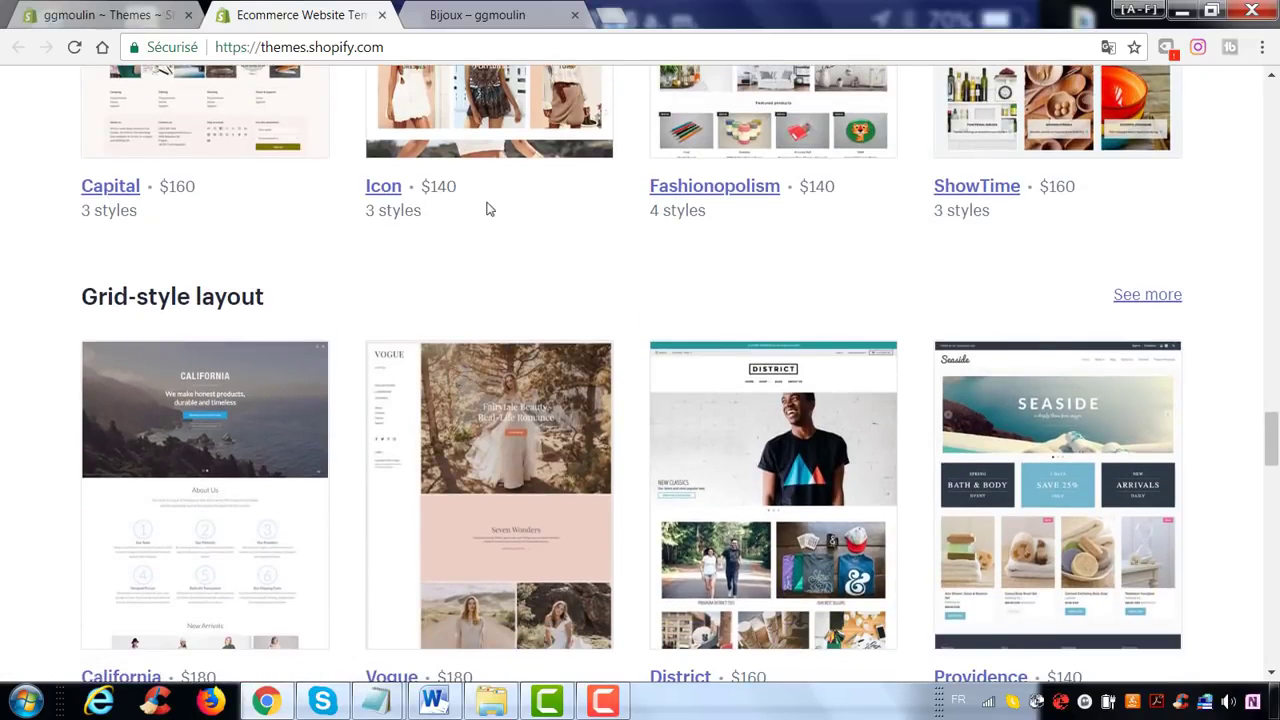
pyautogui.scroll(1, 474, 226)
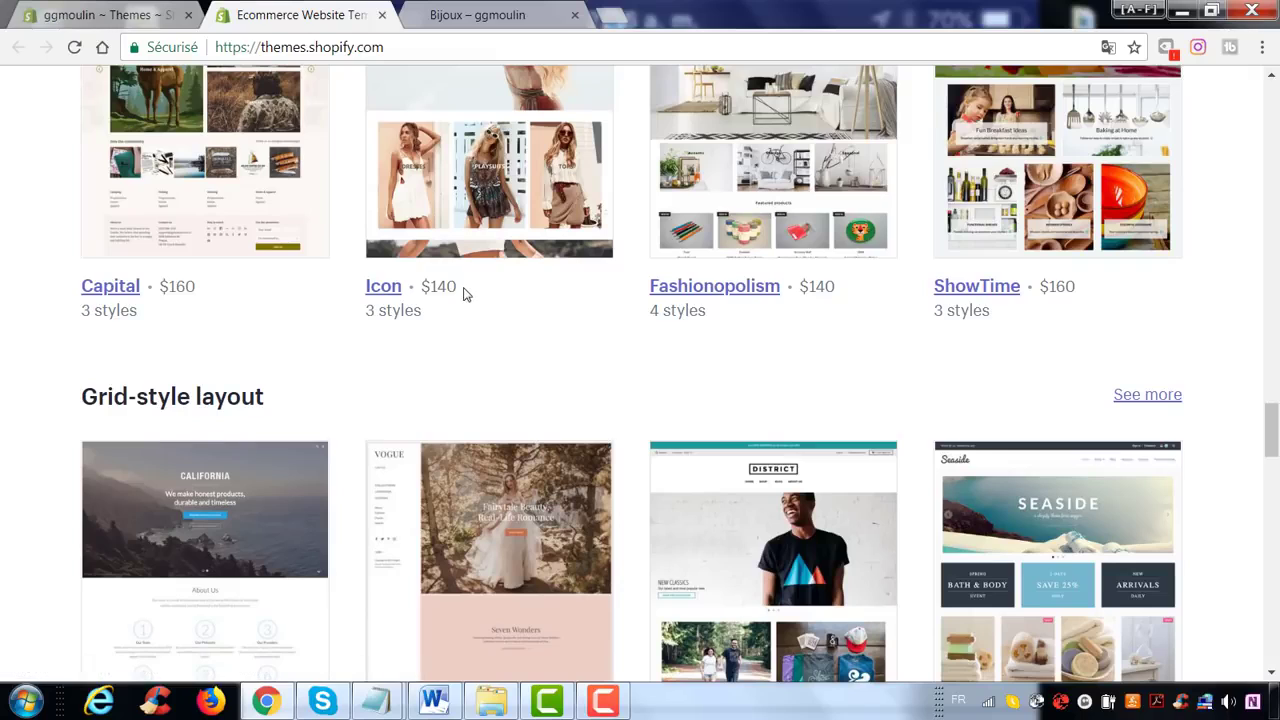
pyautogui.scroll(1, 497, 286)
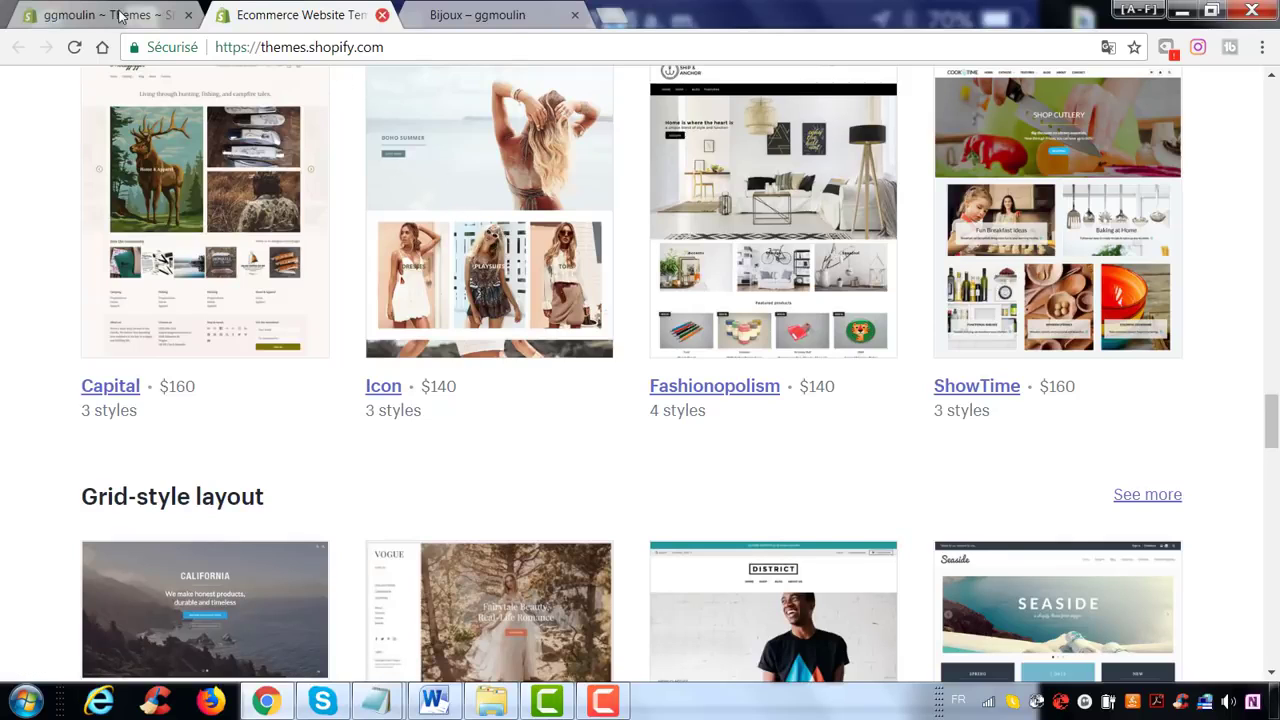
# - Close the Theme Store and review the free themes option back on the store's Themes page
pyautogui.hotkey('ctrl', 'w')
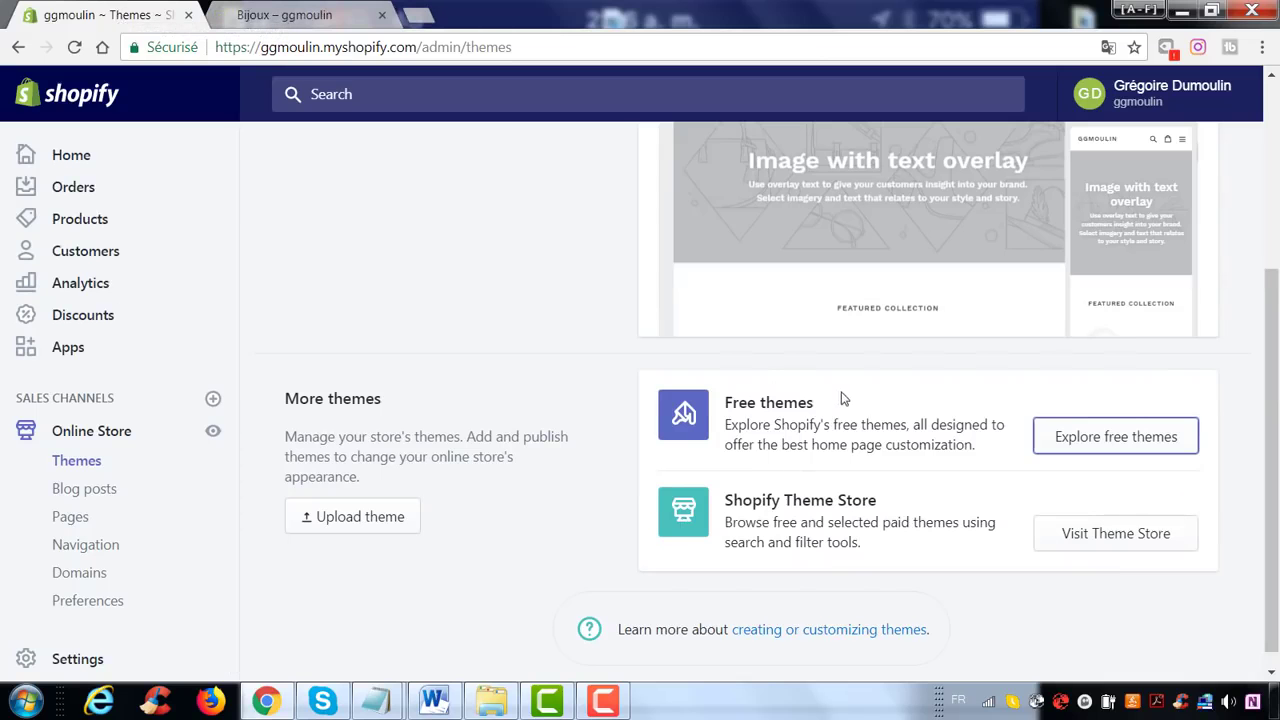
pyautogui.moveTo(840, 401); pyautogui.dragTo(740, 402)
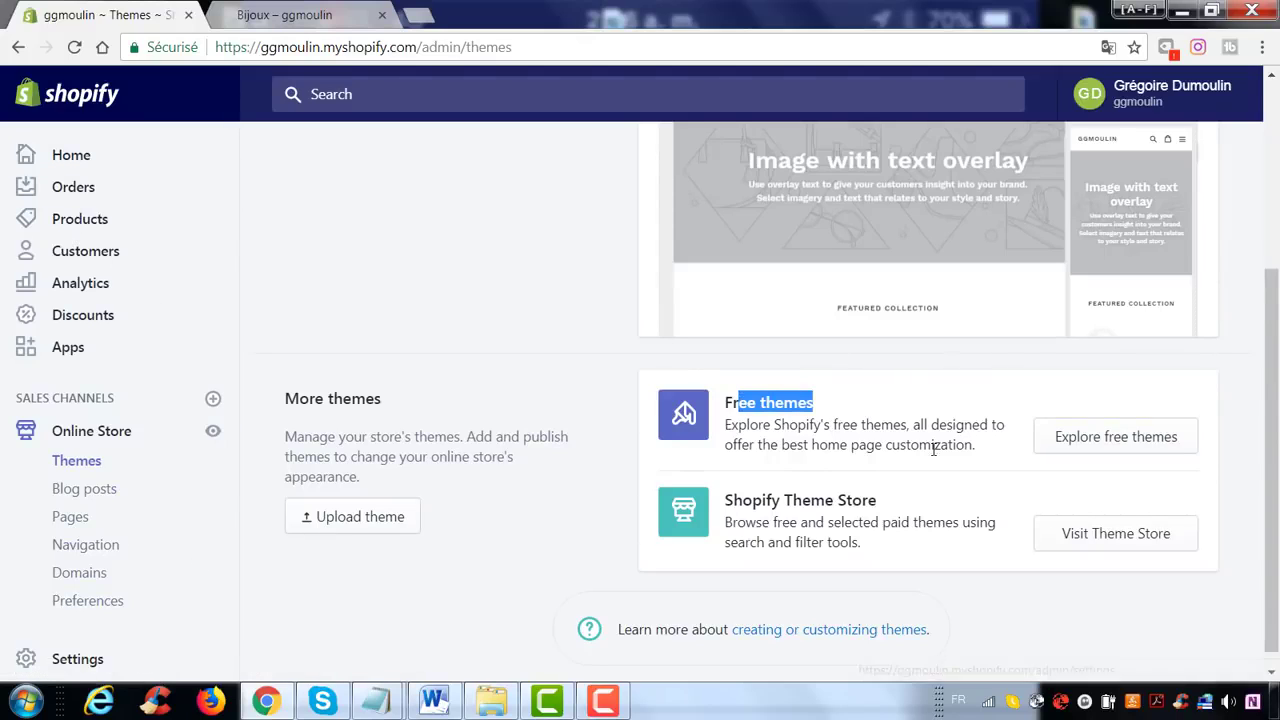
pyautogui.click(892, 415)
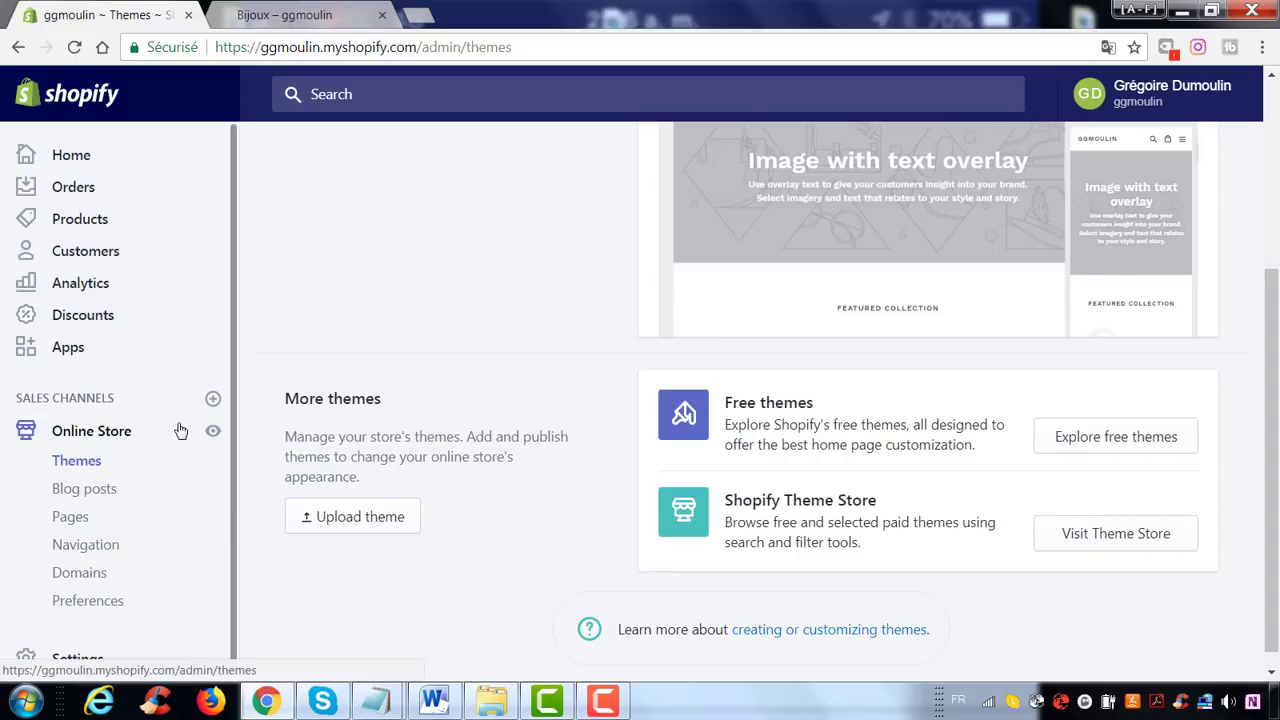
pyautogui.scroll(1, 177, 429)
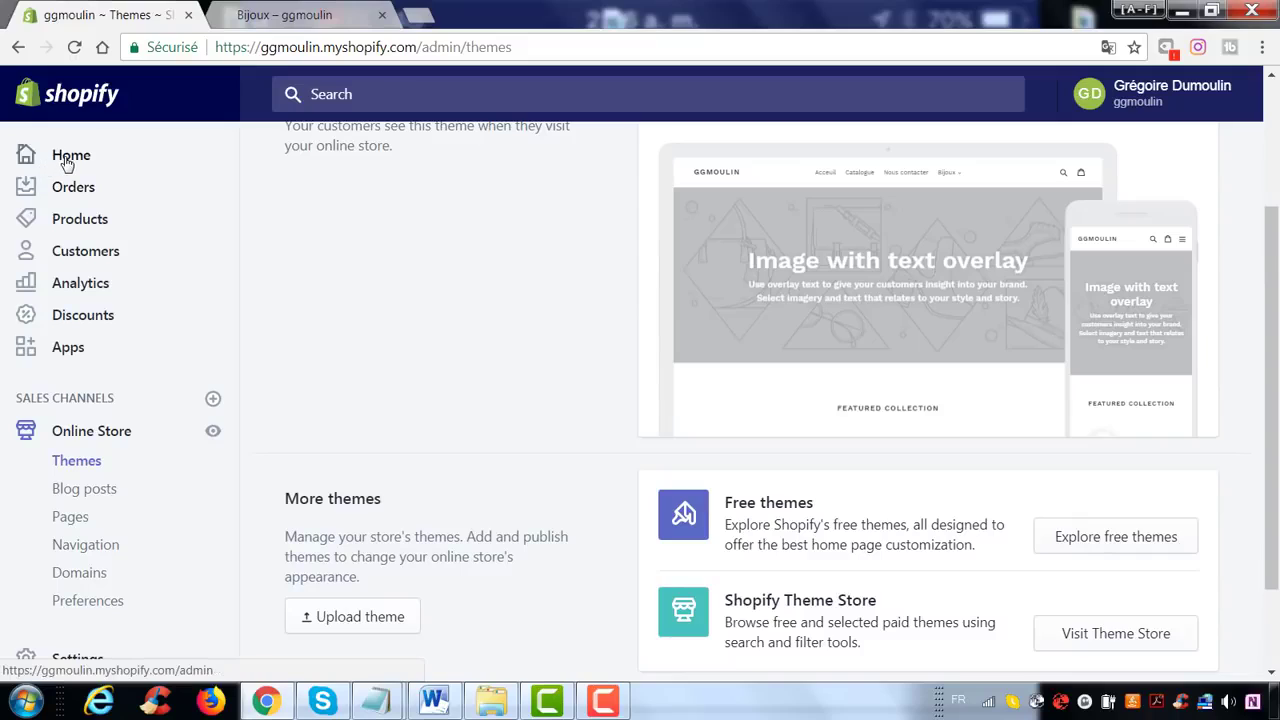
# - Open the admin Home page and look through its sales summary, setup suggestions and recommended apps
pyautogui.click(66, 160)
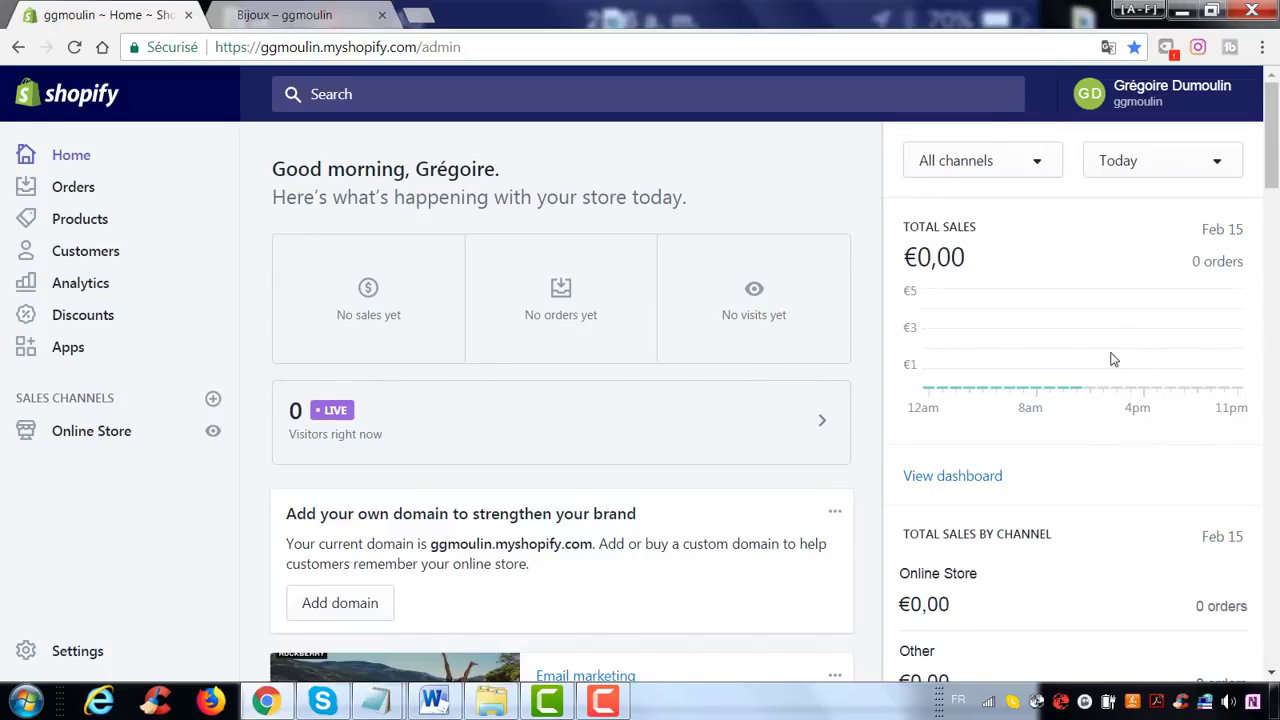
pyautogui.scroll(-2, 394, 446)
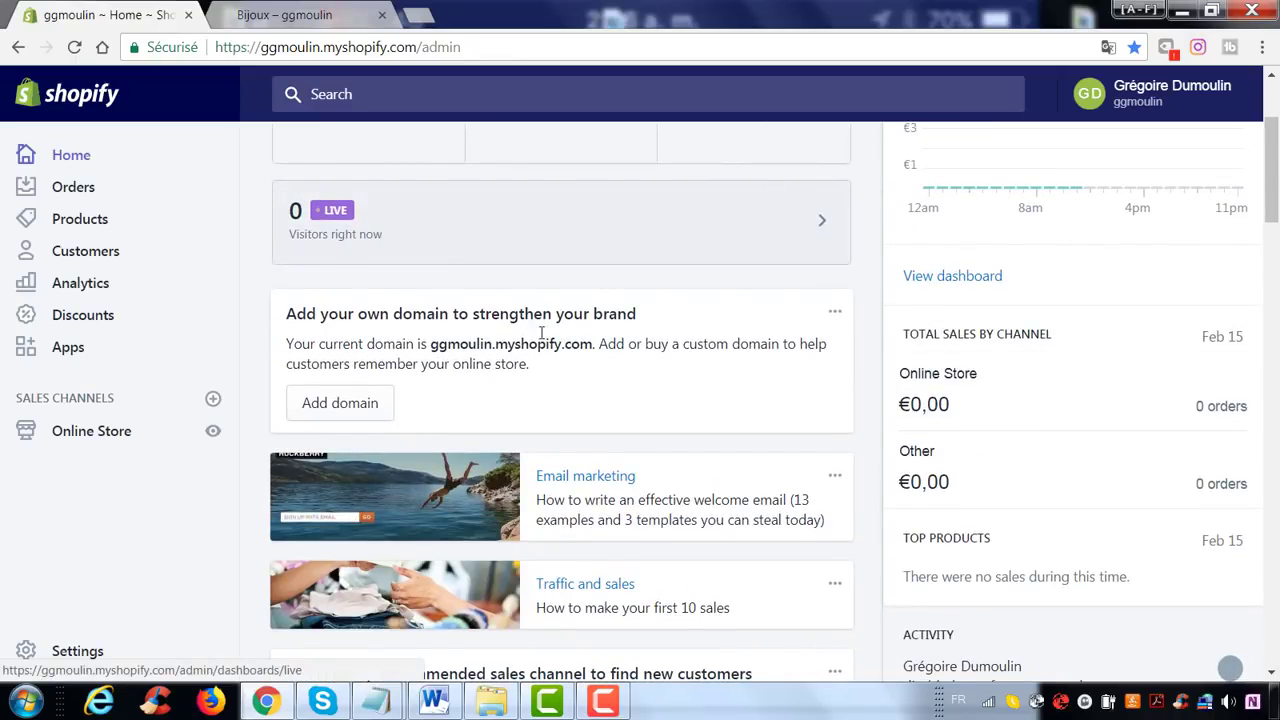
pyautogui.scroll(-4, 563, 349)
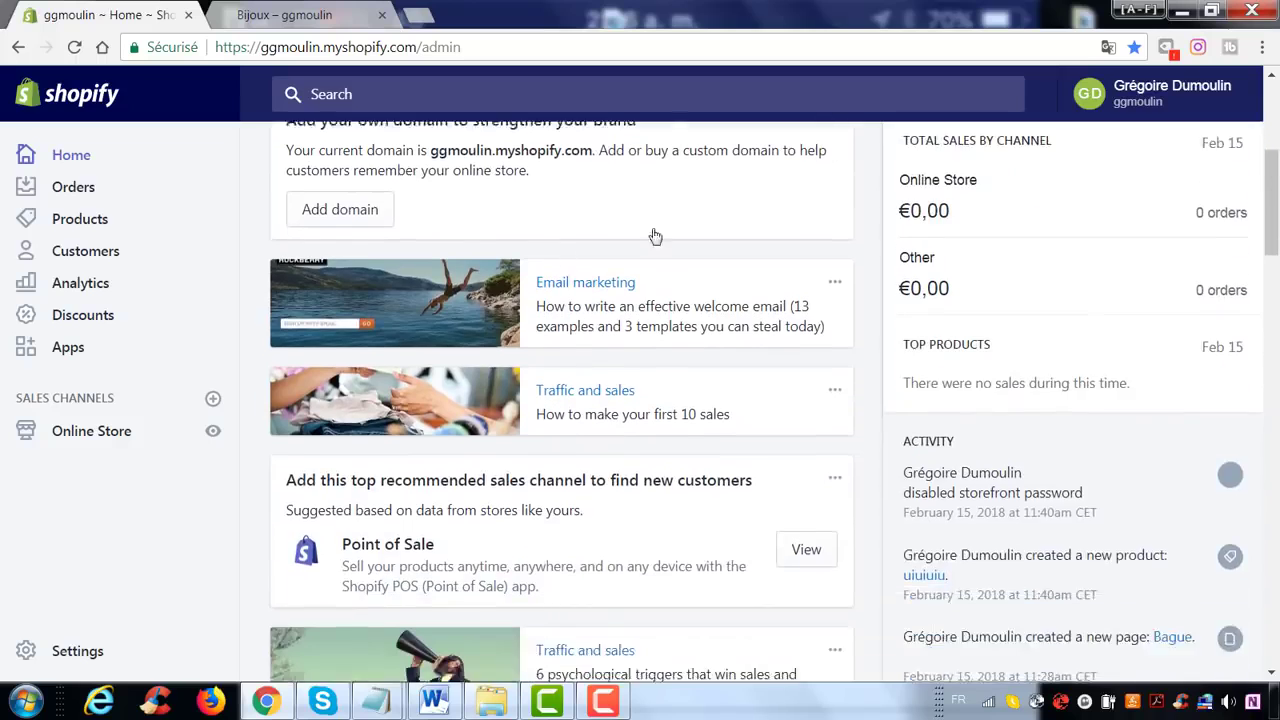
pyautogui.scroll(-8, 477, 372)
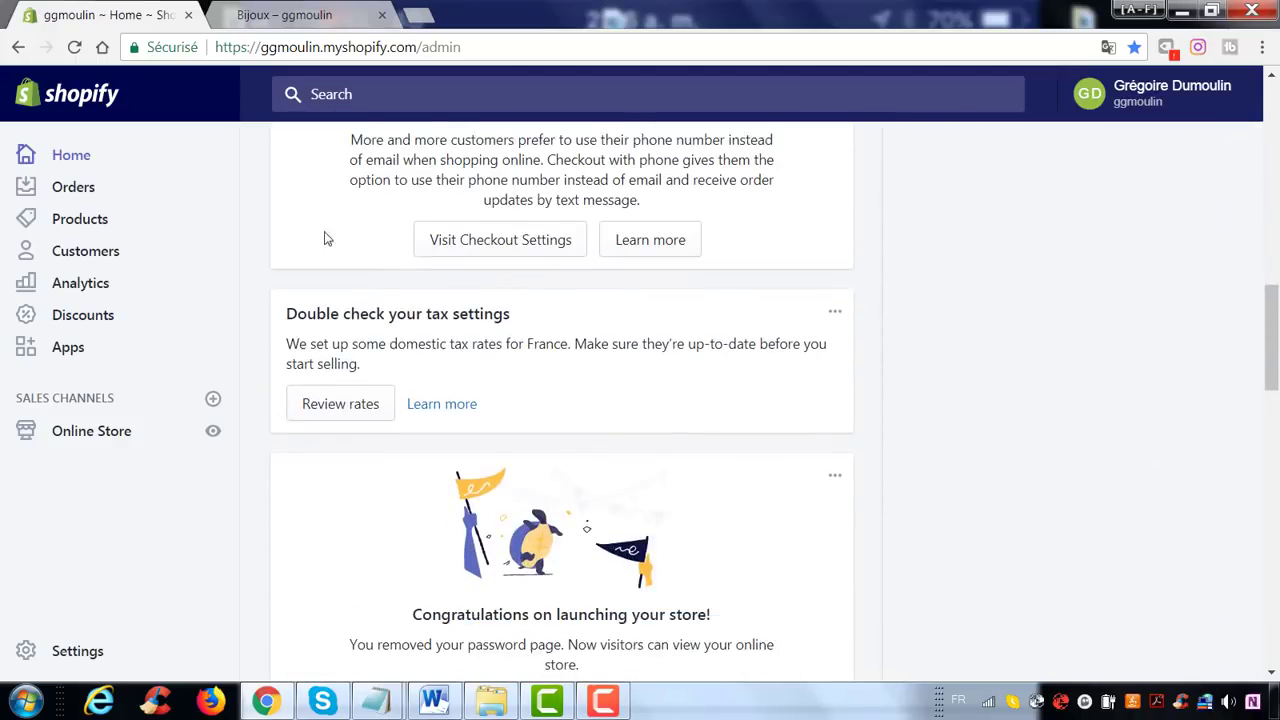
pyautogui.scroll(-5, 517, 489)
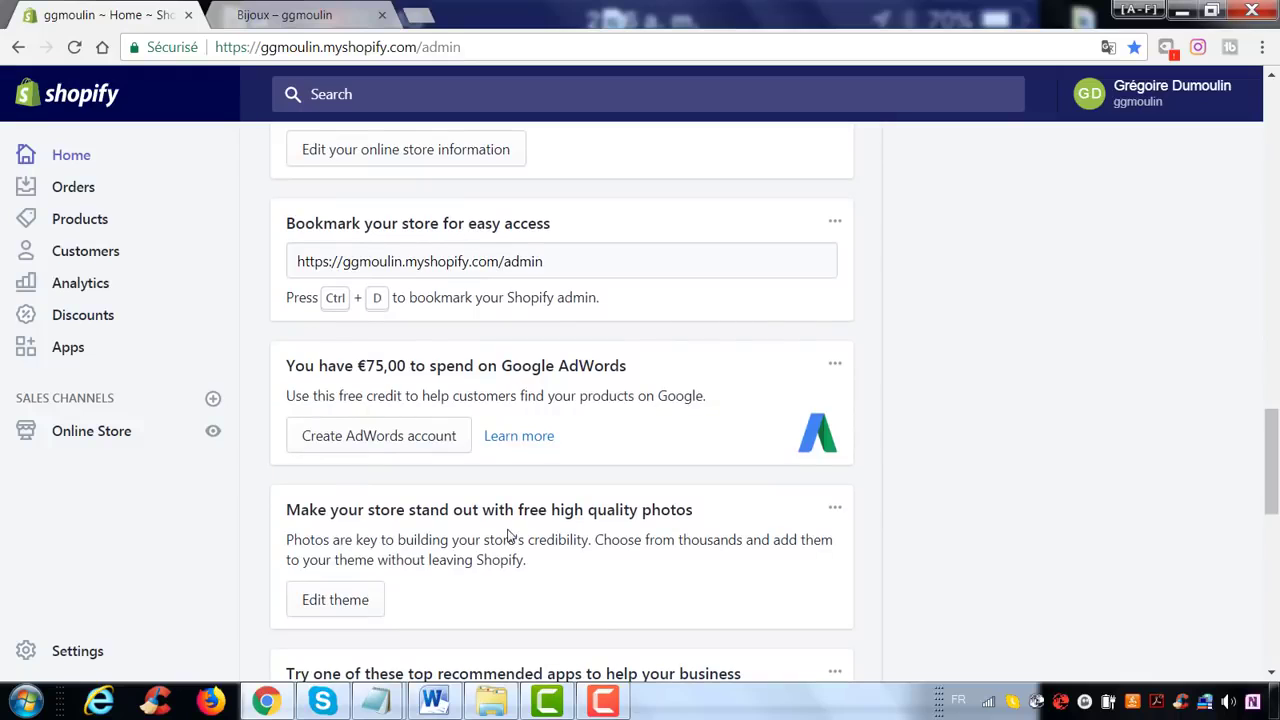
pyautogui.scroll(-6, 508, 537)
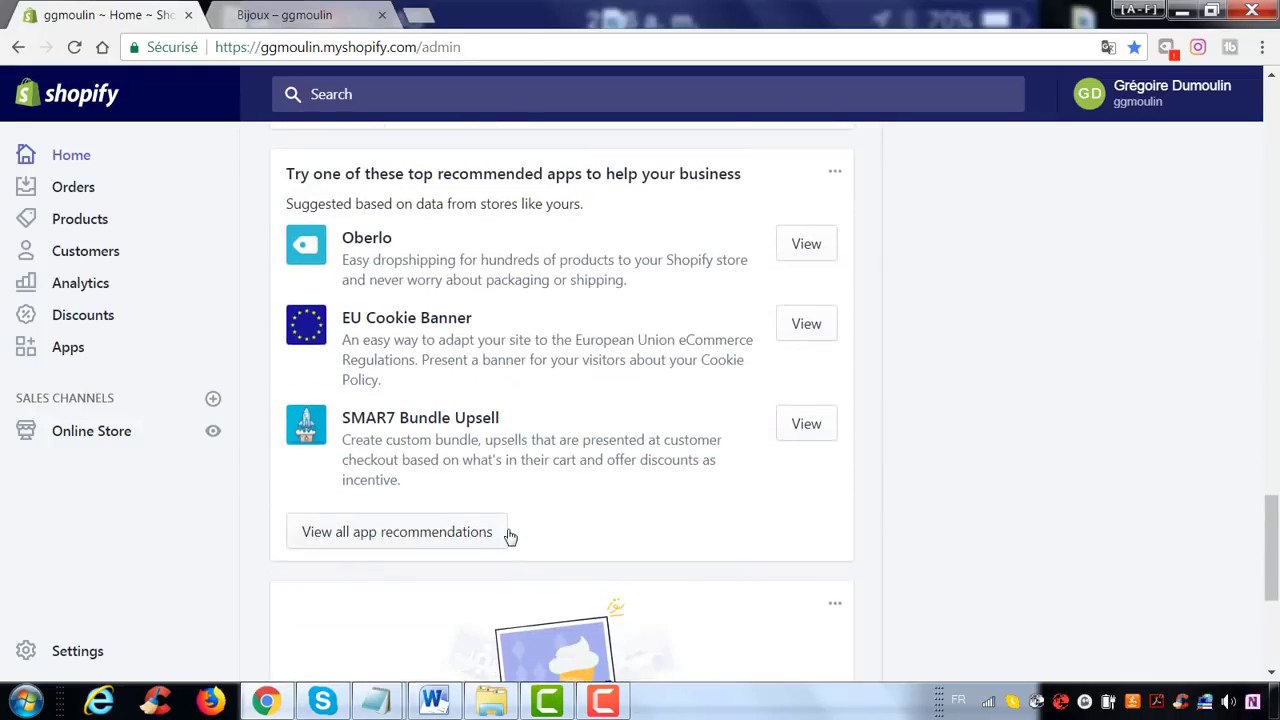
pyautogui.scroll(-3, 508, 537)
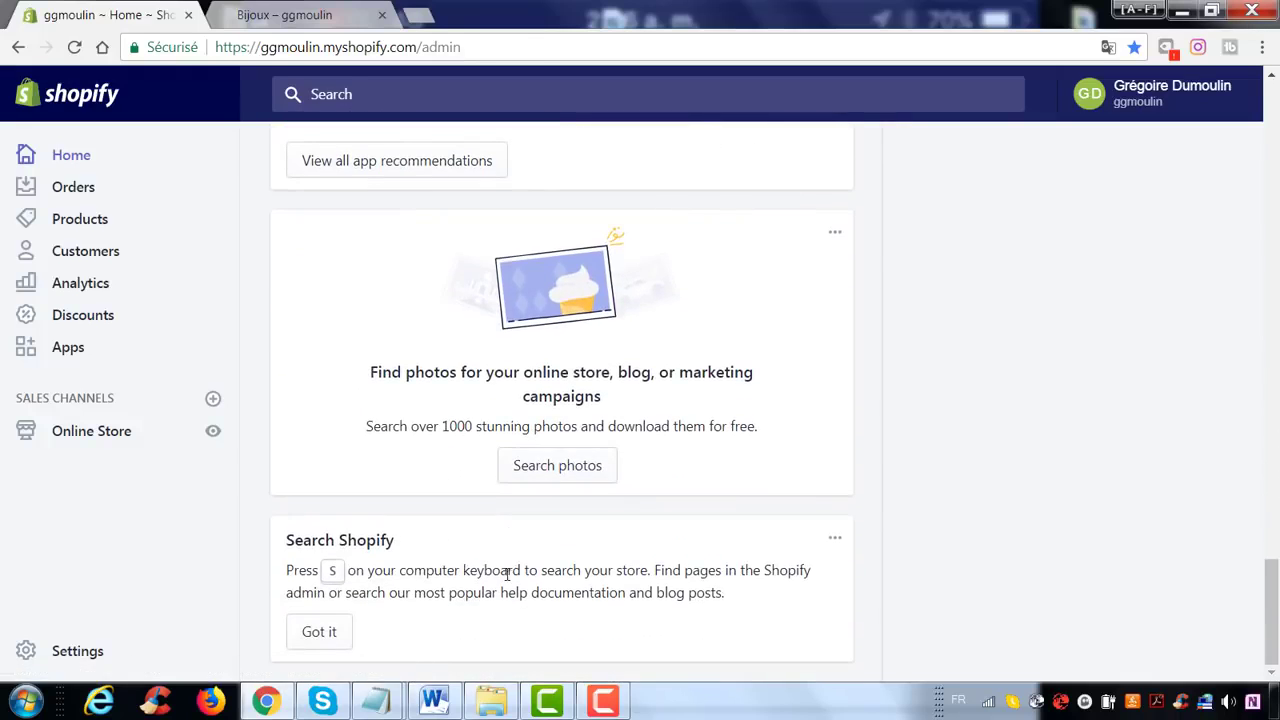
pyautogui.scroll(8, 505, 573)
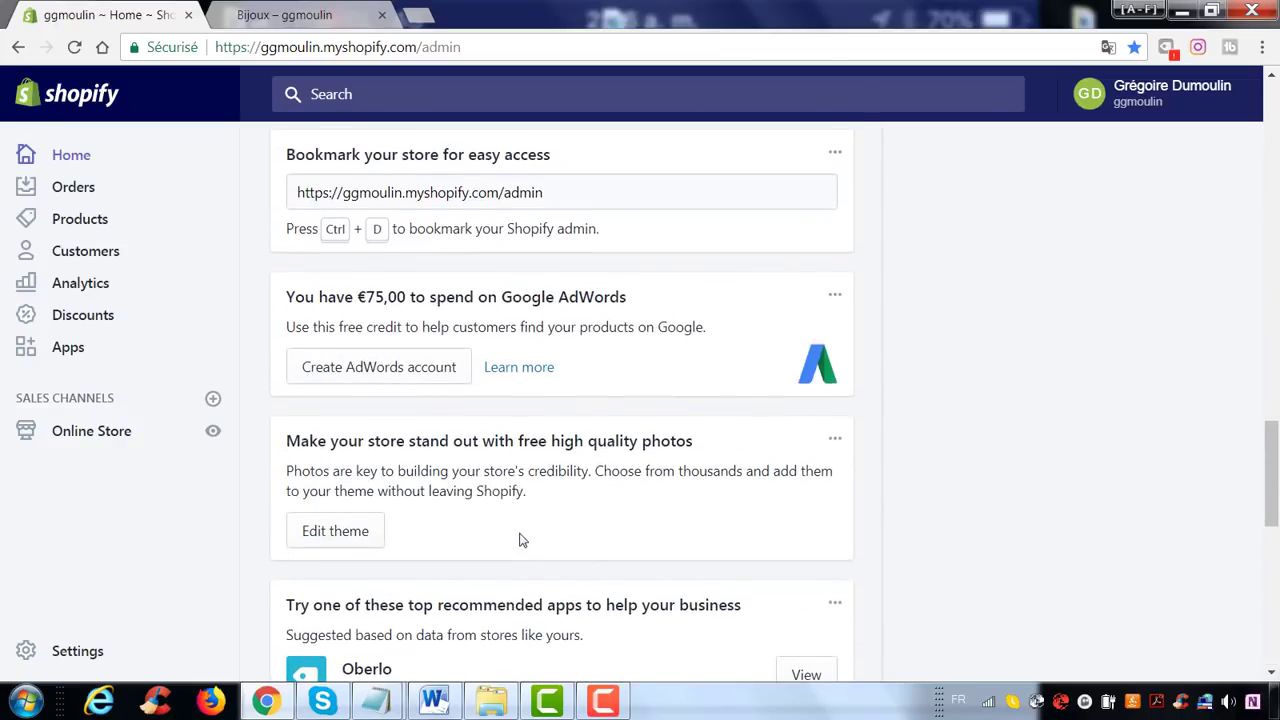
# - Review the admin address in the Home page's bookmark card, then return to the sales summary
pyautogui.scroll(3, 513, 330)
pyautogui.moveTo(566, 389); pyautogui.dragTo(256, 398)
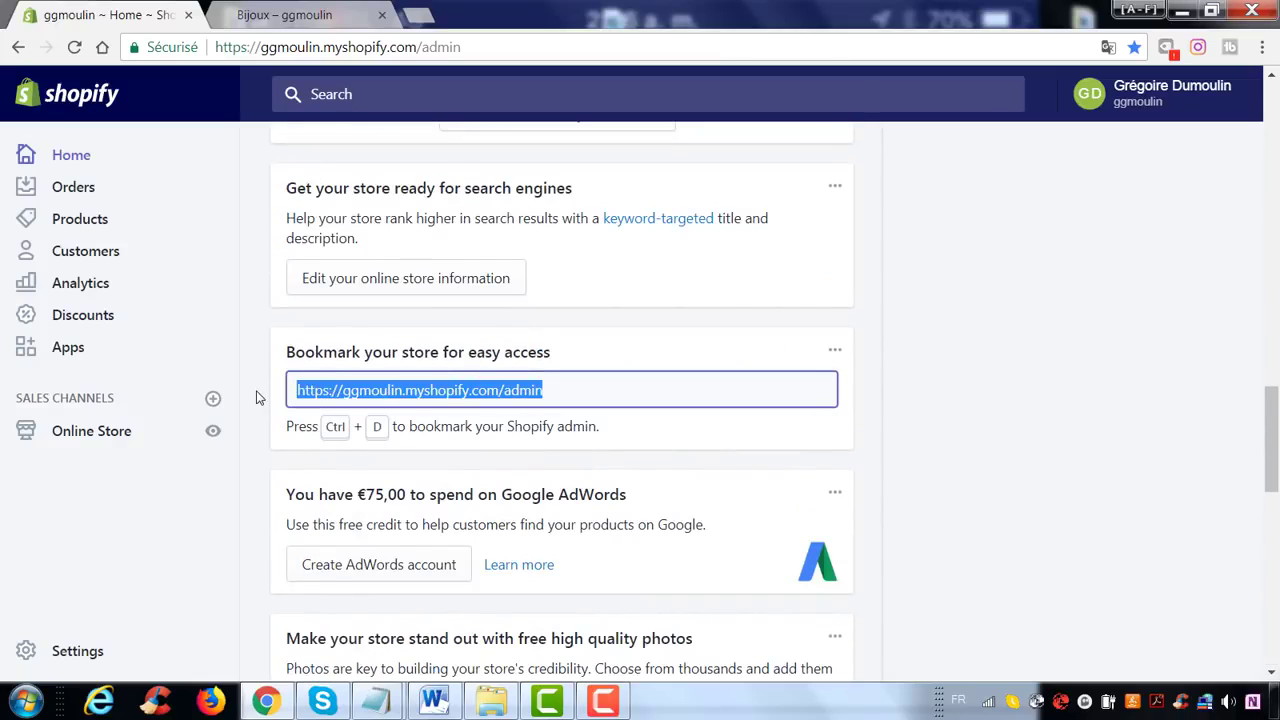
pyautogui.click(545, 390)
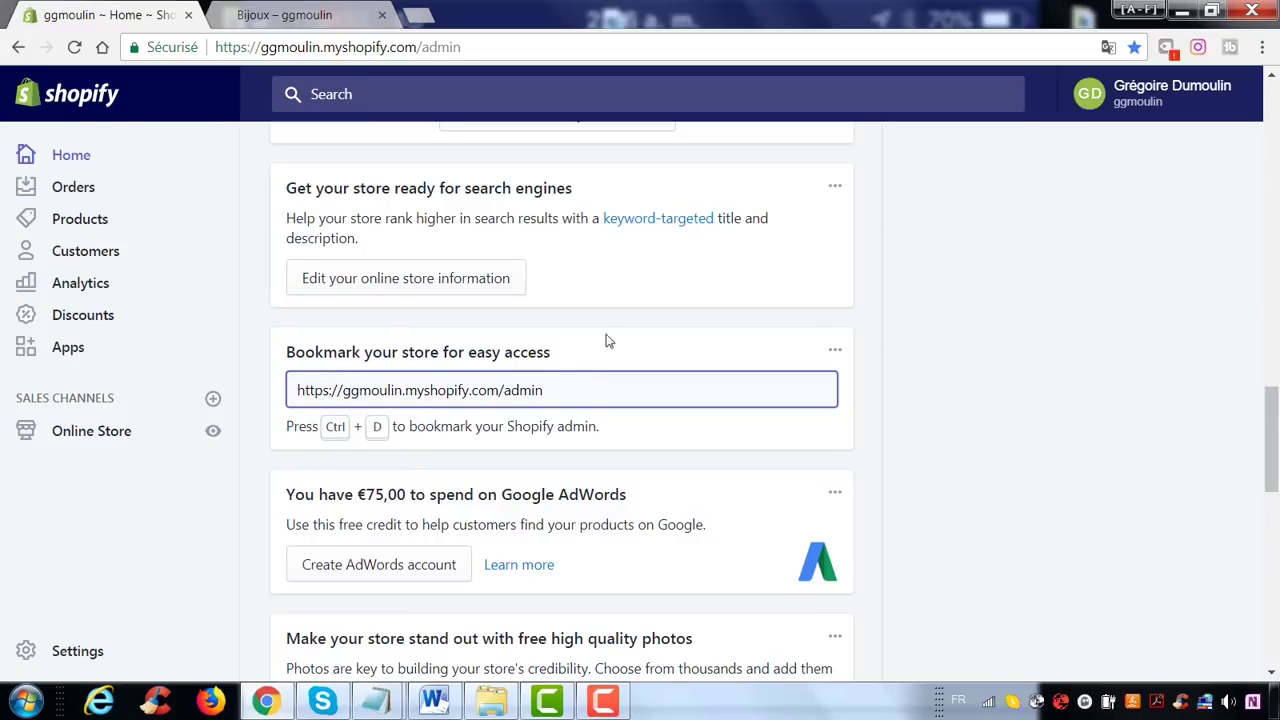
pyautogui.moveTo(573, 395); pyautogui.dragTo(246, 380)
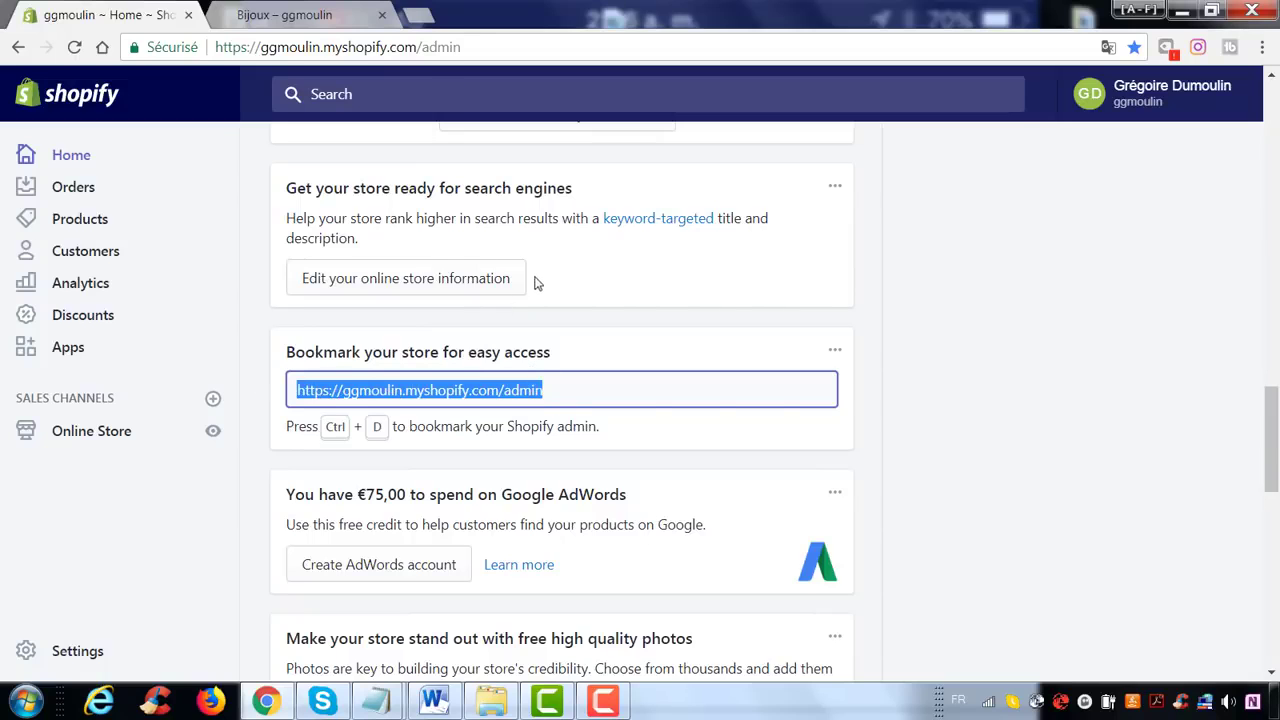
pyautogui.click(622, 377)
pyautogui.scroll(8, 621, 376)
pyautogui.scroll(5, 621, 376)
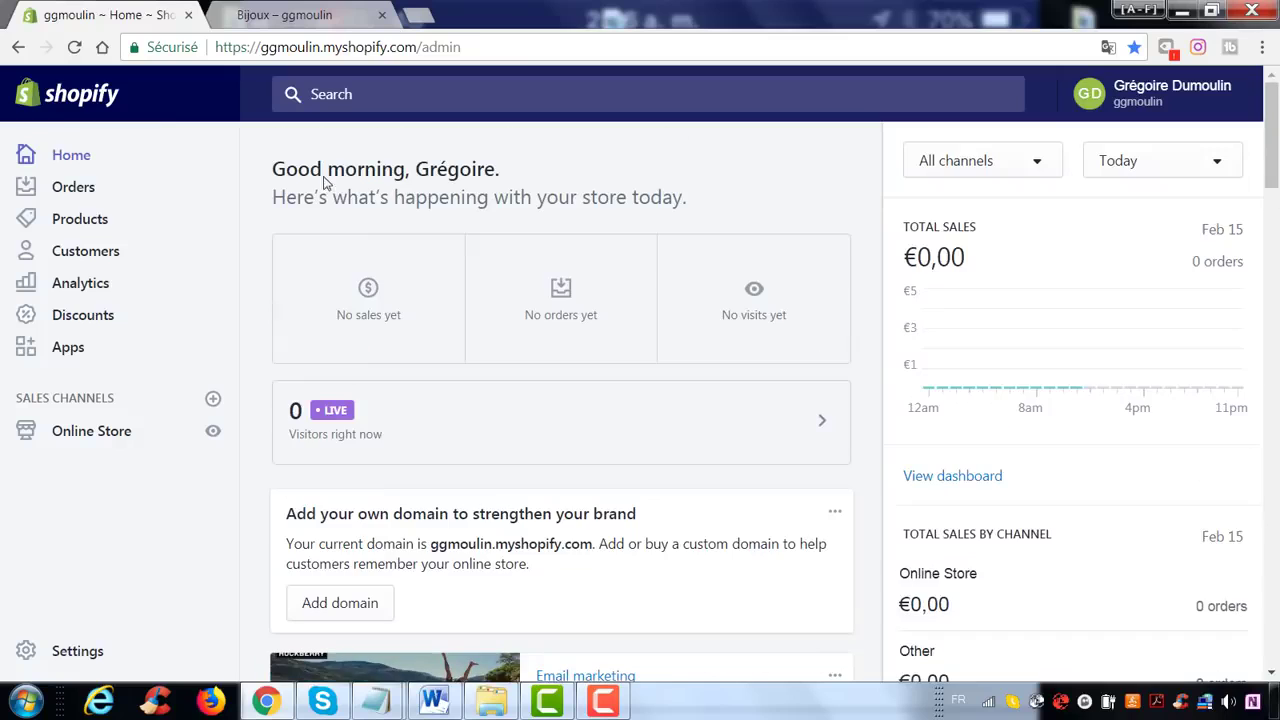
# - Tour the Orders section with its Drafts and Abandoned checkouts pages, followed by the Products and Customers pages
pyautogui.click(100, 192)
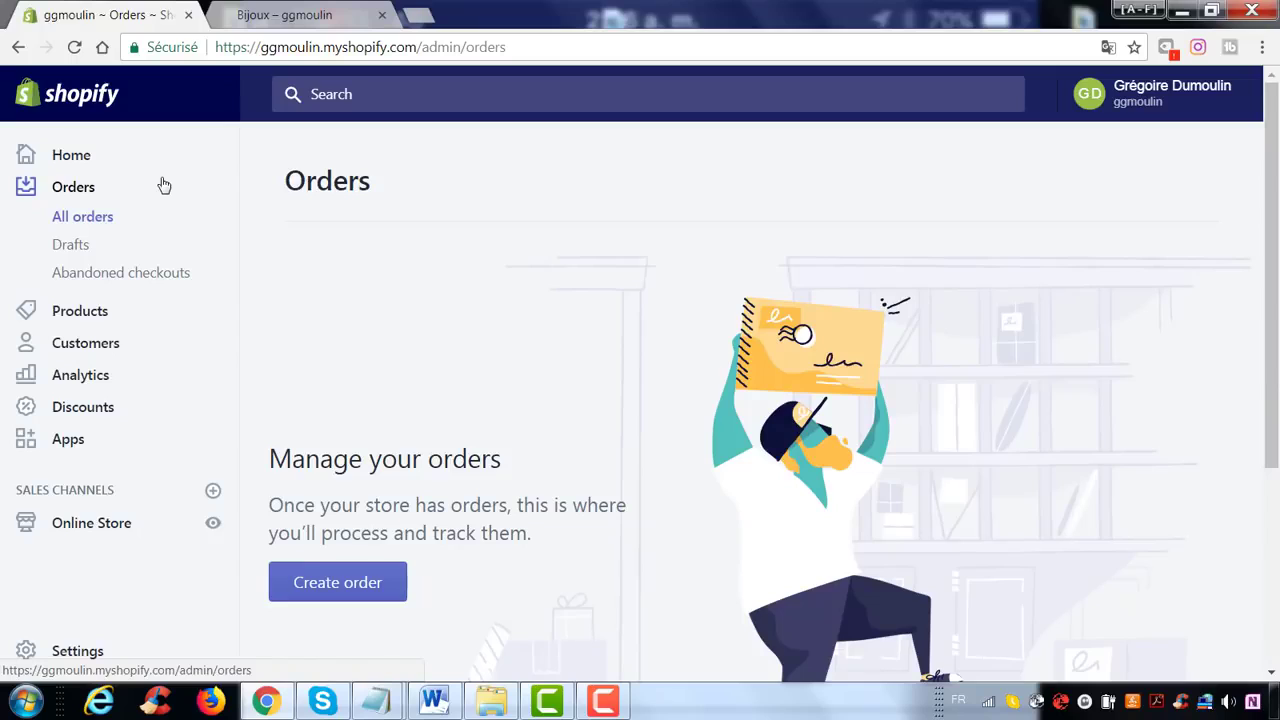
pyautogui.click(72, 262)
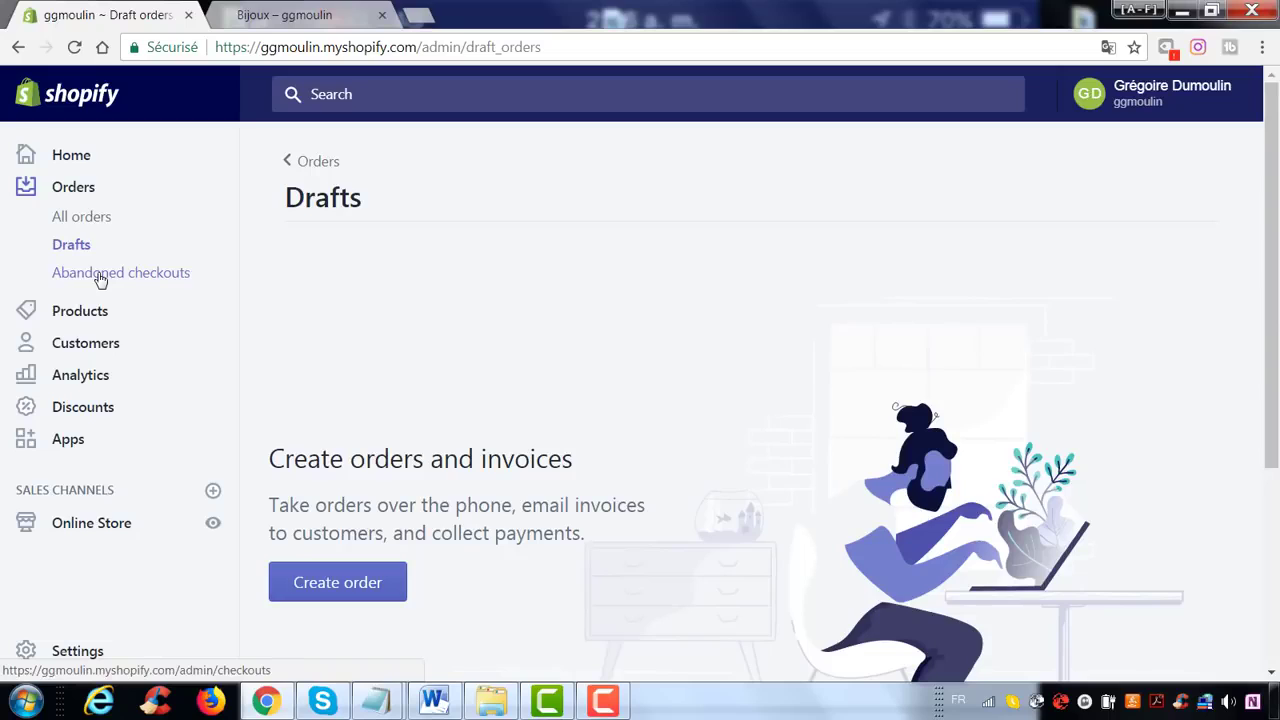
pyautogui.click(63, 278)
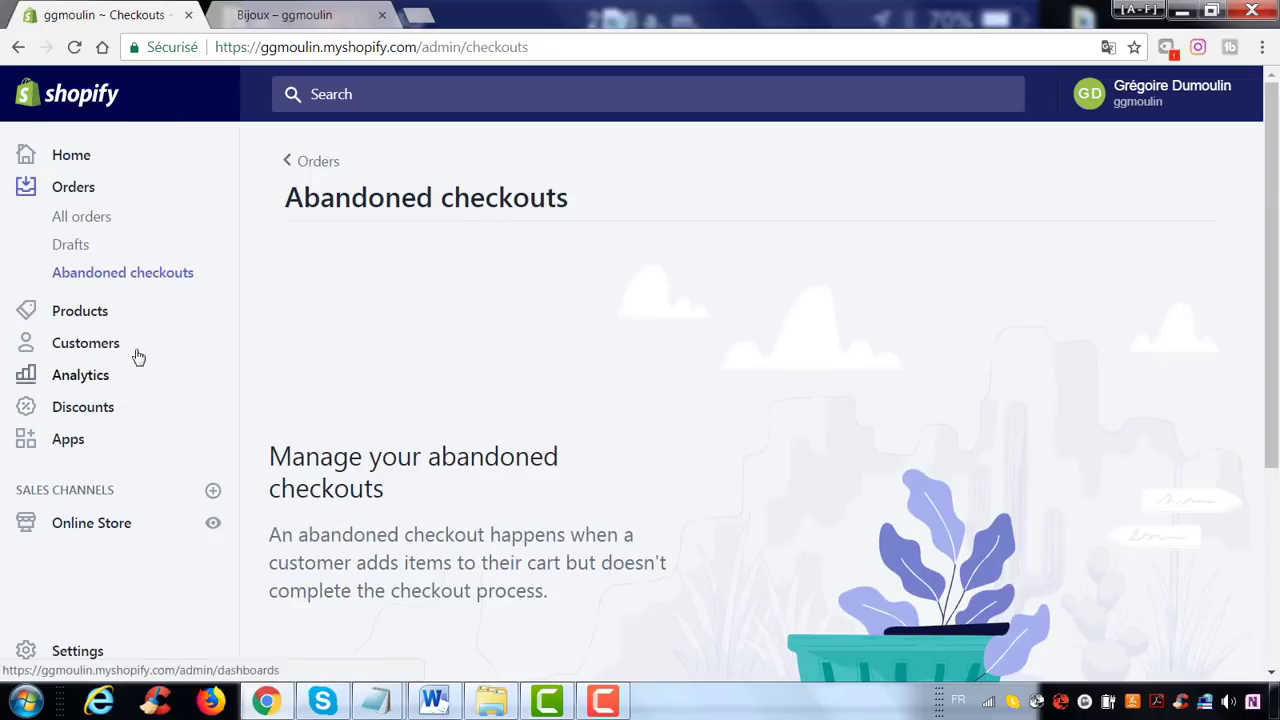
pyautogui.click(62, 311)
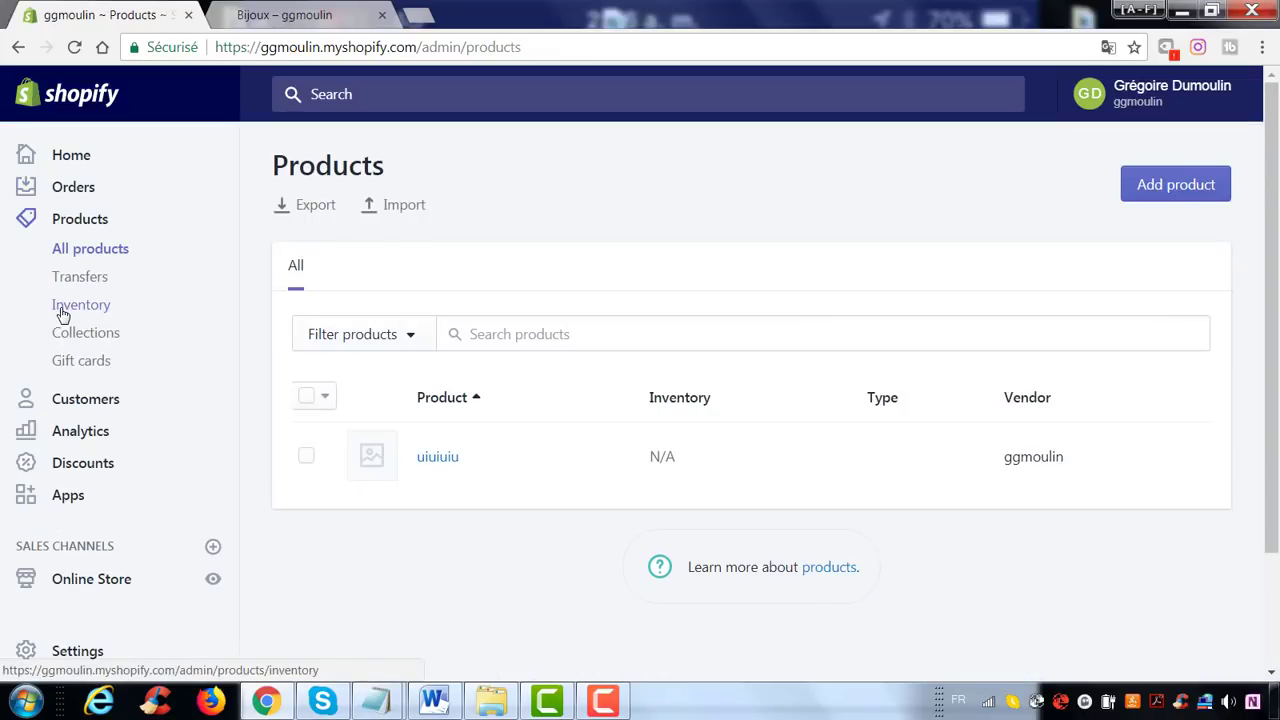
pyautogui.click(95, 404)
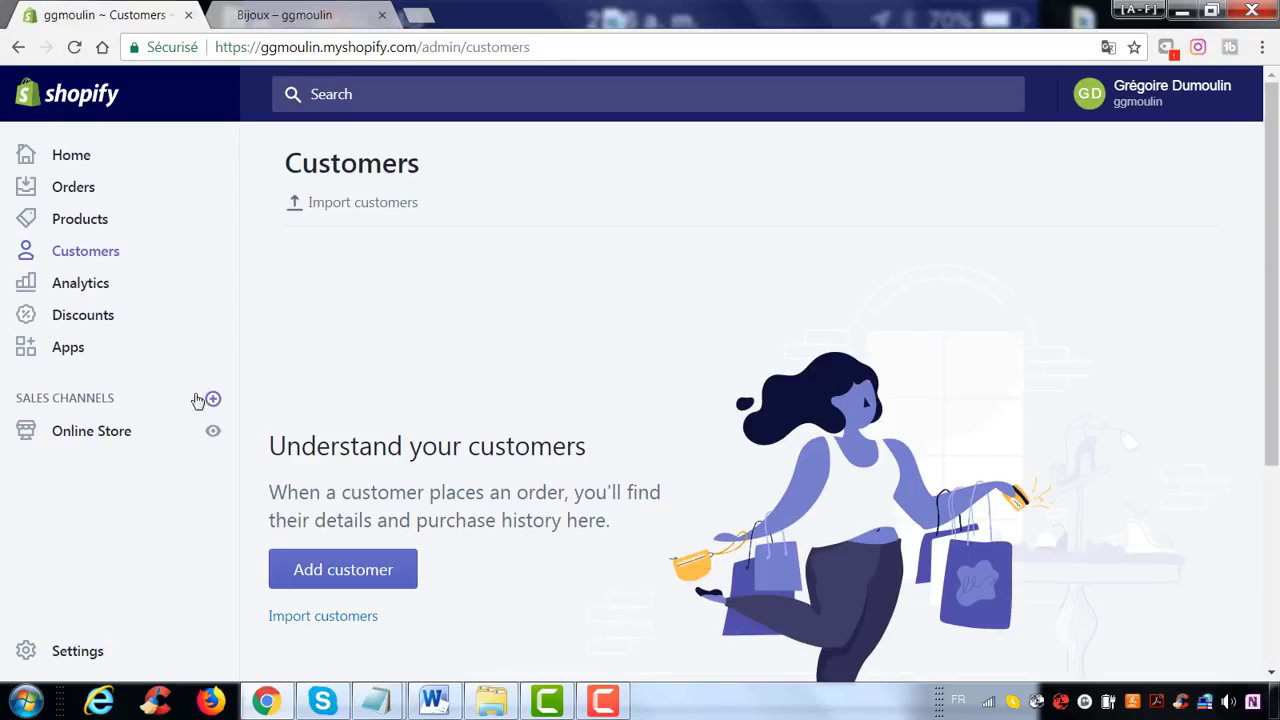
# - Open the Analytics overview dashboard and review its date range options, then cancel without changing the range
pyautogui.click(88, 284)
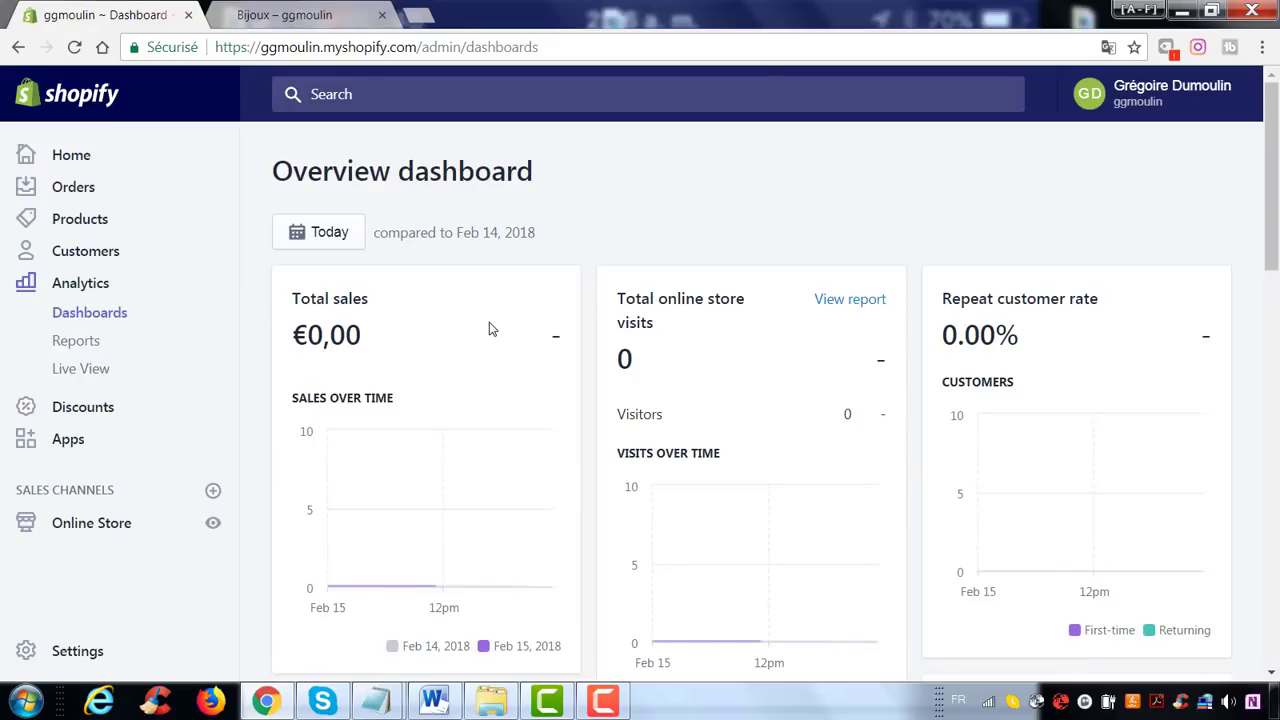
pyautogui.click(336, 238)
pyautogui.scroll(2, 214, 351)
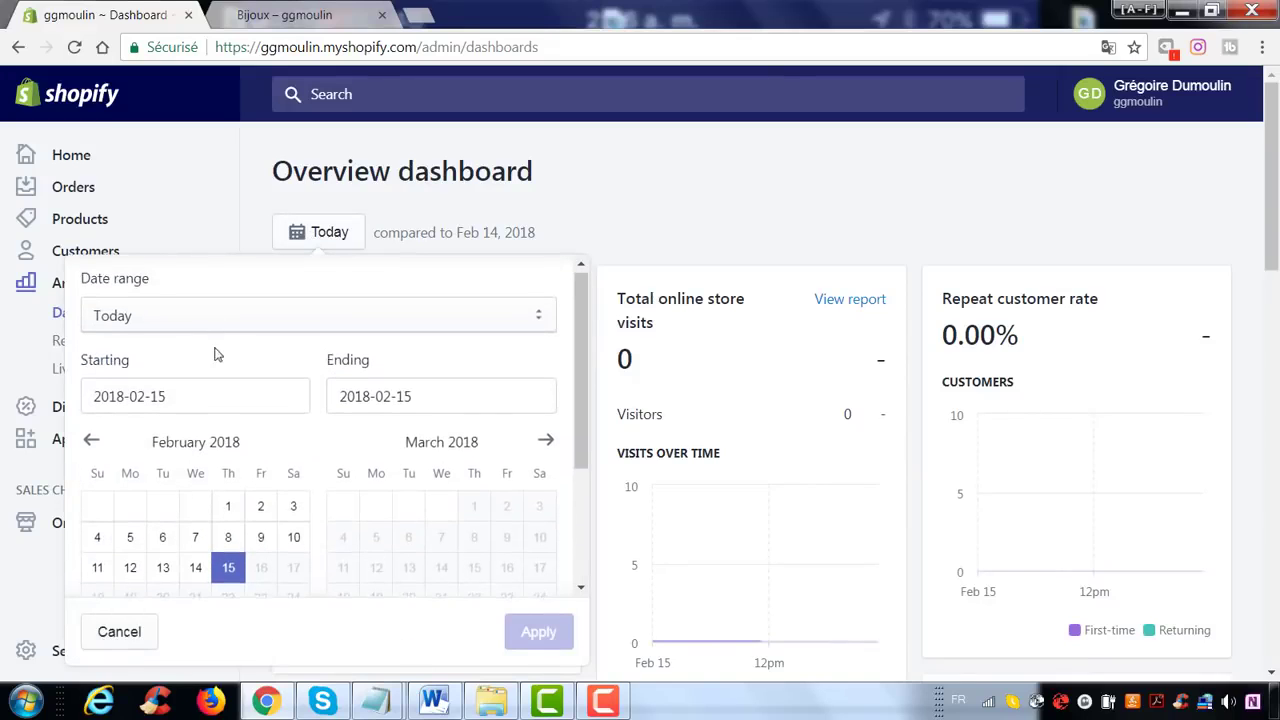
pyautogui.click(320, 322)
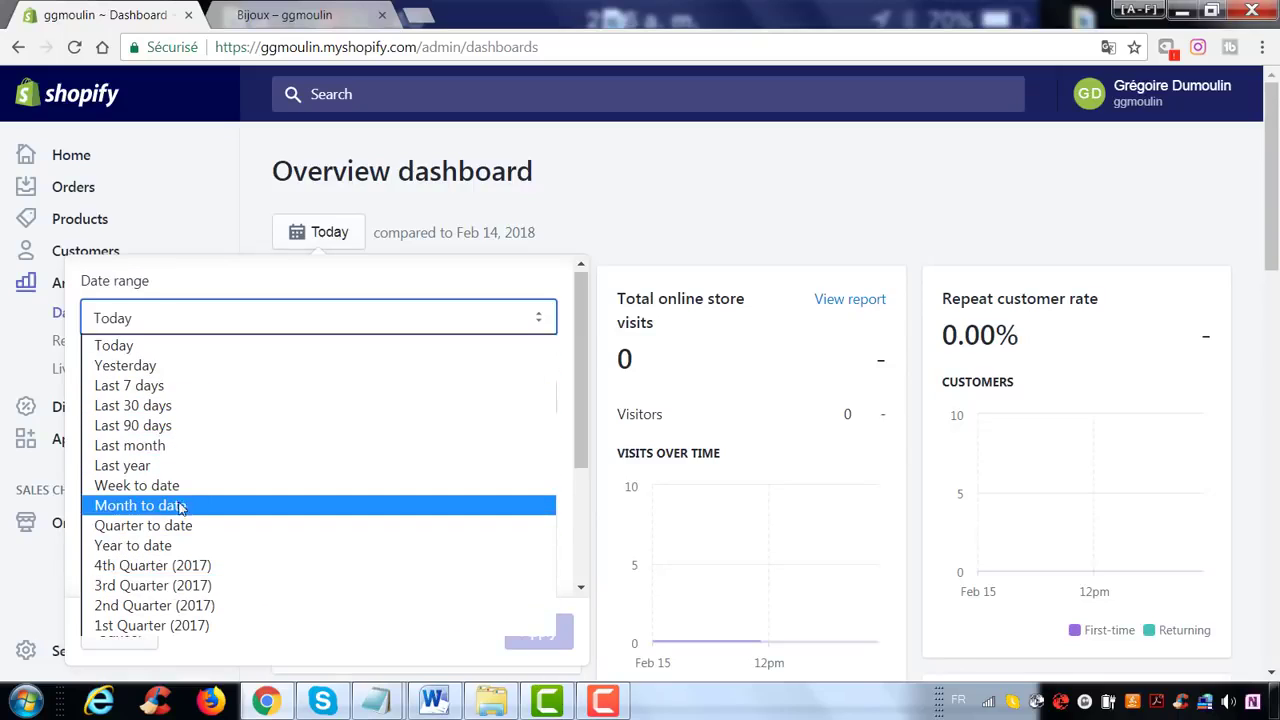
pyautogui.click(591, 229)
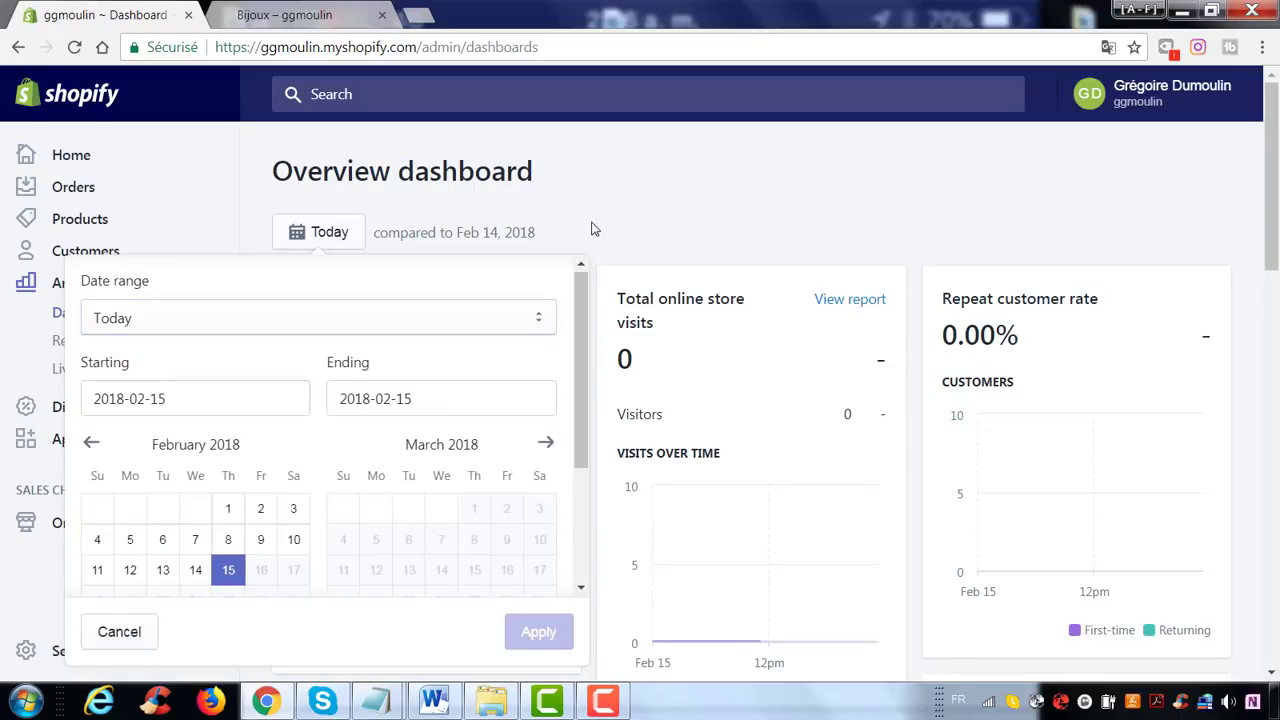
pyautogui.click(159, 632)
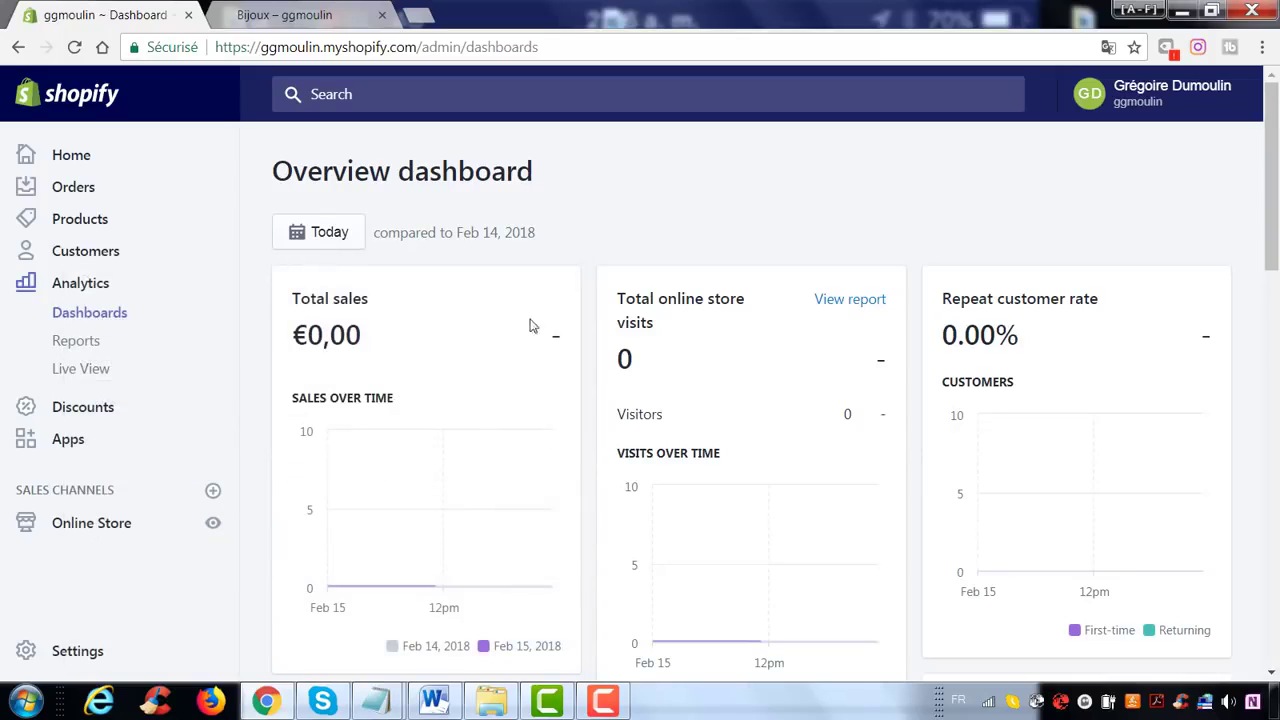
# - Examine the dashboard's total online store visits, repeat customer rate and online store conversion rate
pyautogui.moveTo(700, 300); pyautogui.dragTo(613, 311)
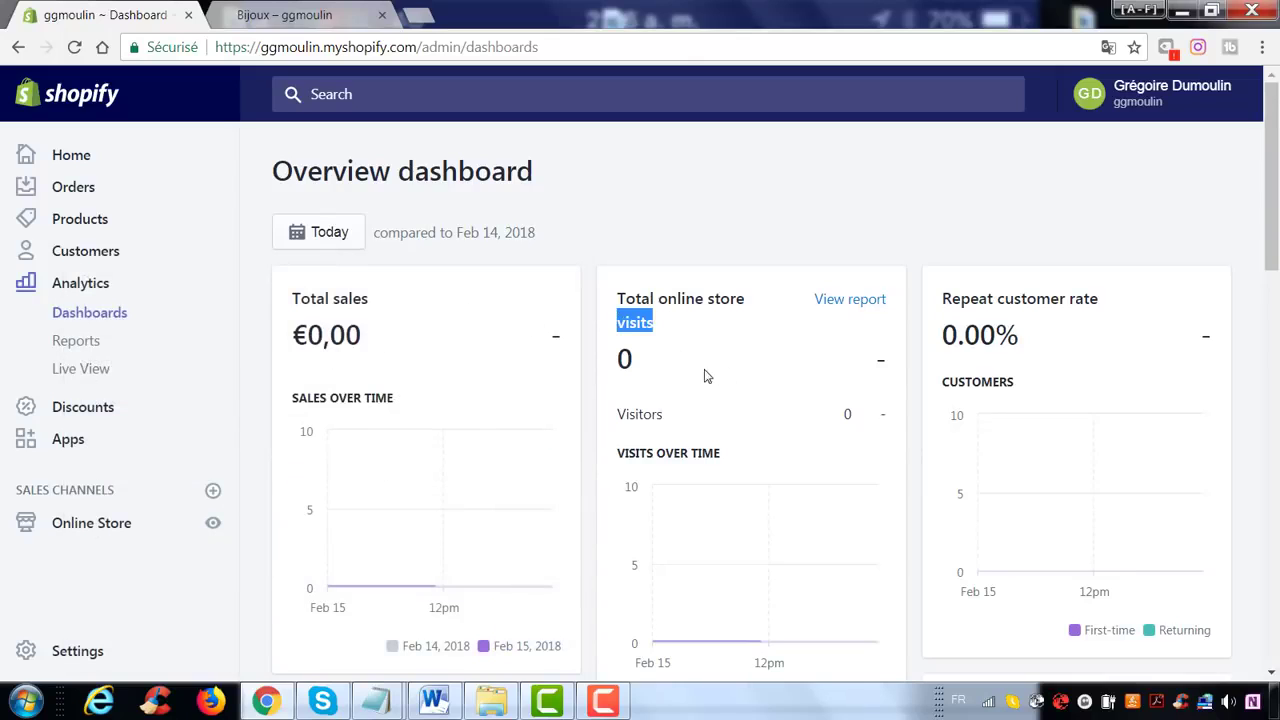
pyautogui.moveTo(1060, 332); pyautogui.dragTo(948, 334)
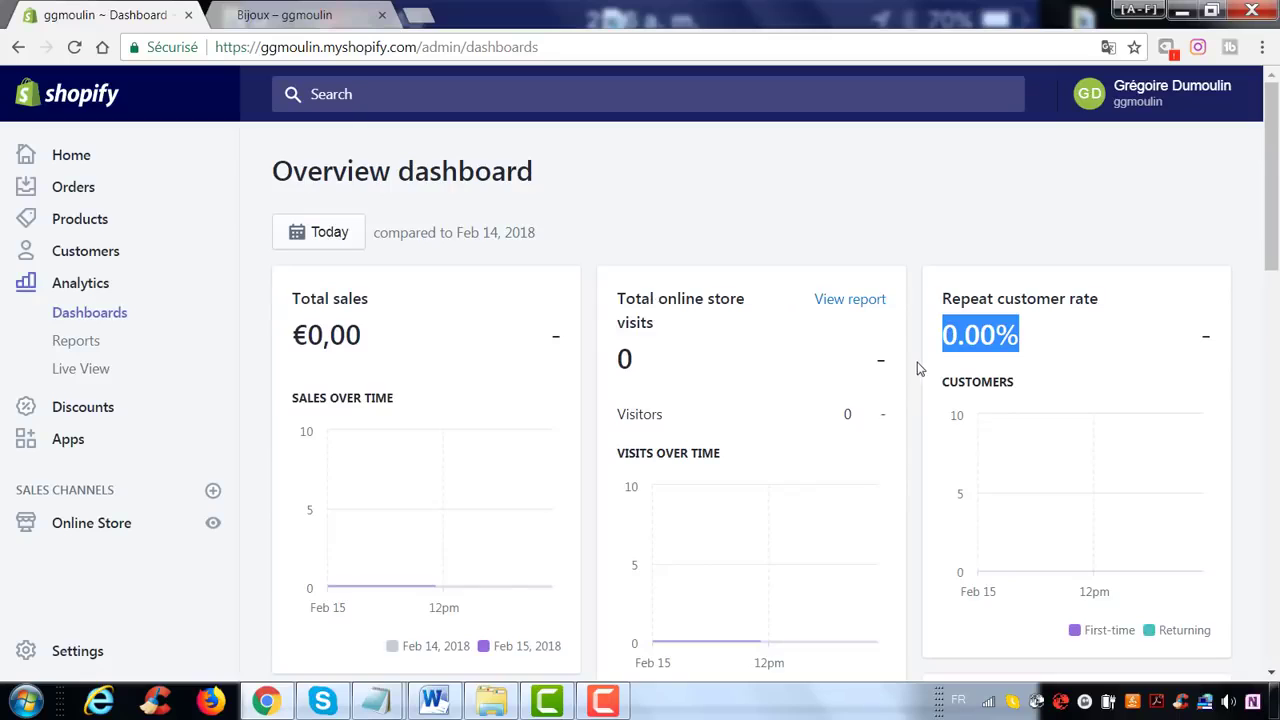
pyautogui.scroll(-1, 917, 368)
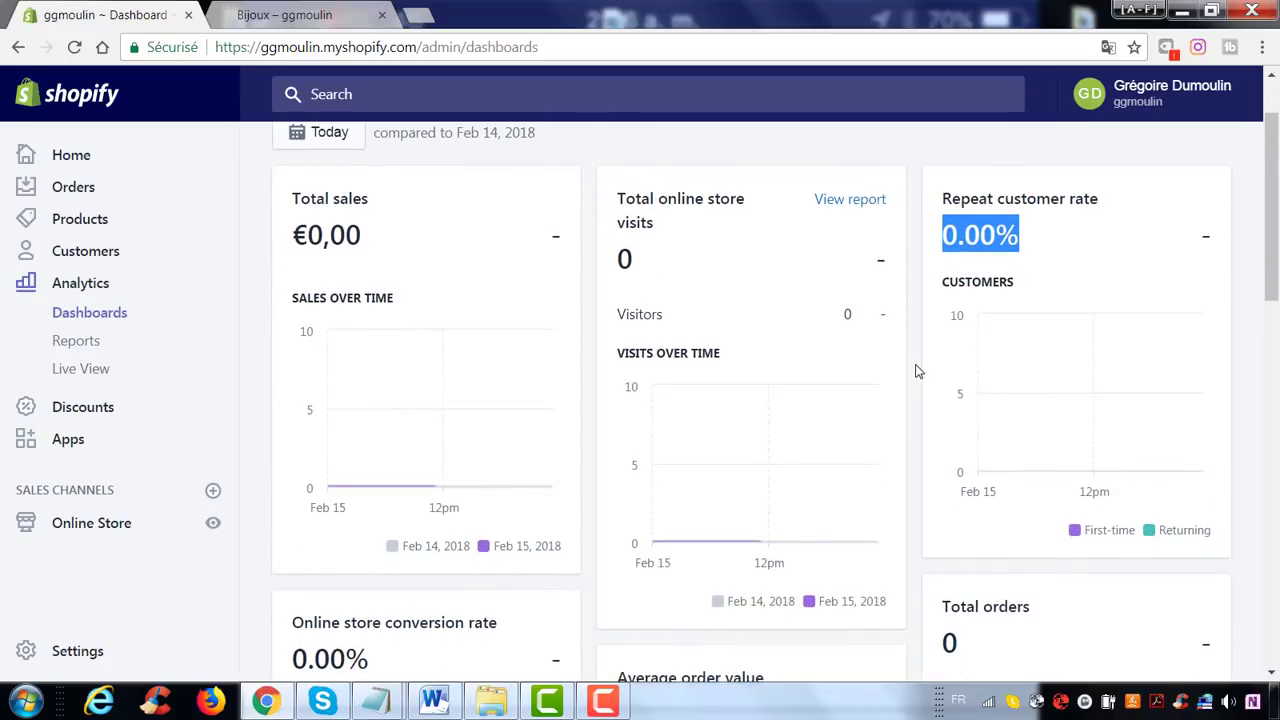
pyautogui.scroll(-2, 905, 360)
pyautogui.scroll(-1, 600, 420)
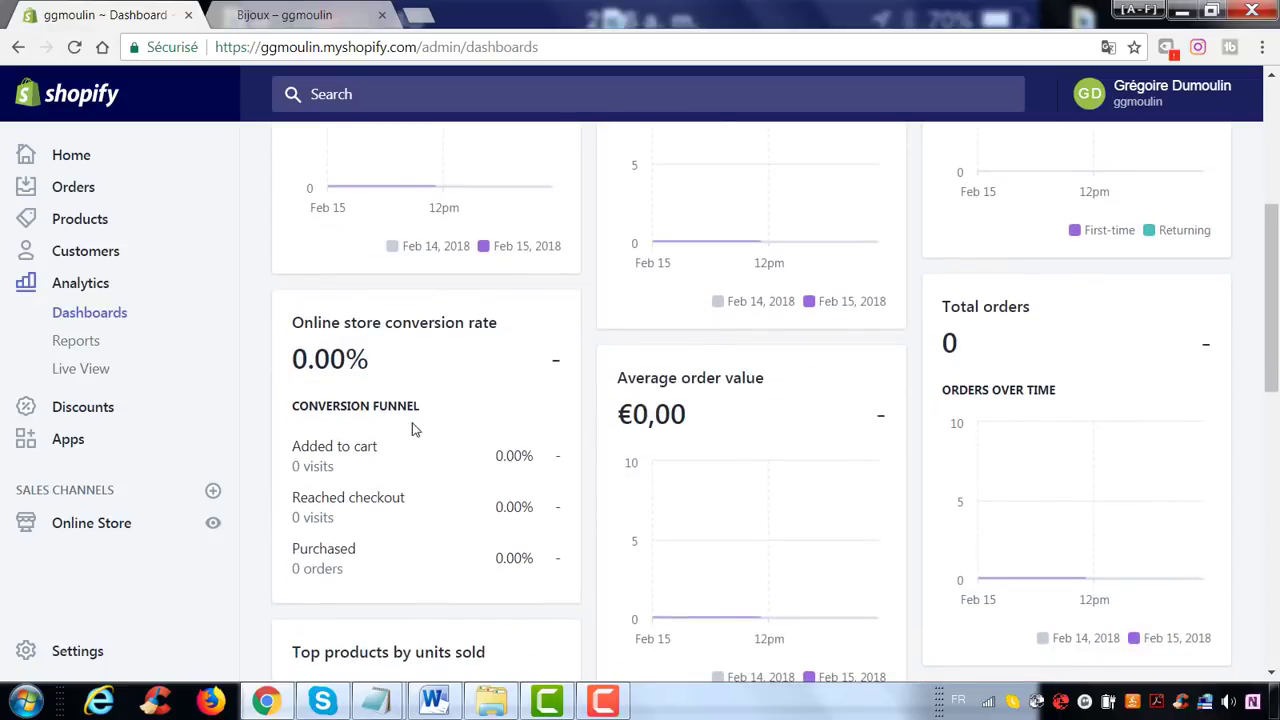
pyautogui.moveTo(395, 360); pyautogui.dragTo(433, 372)
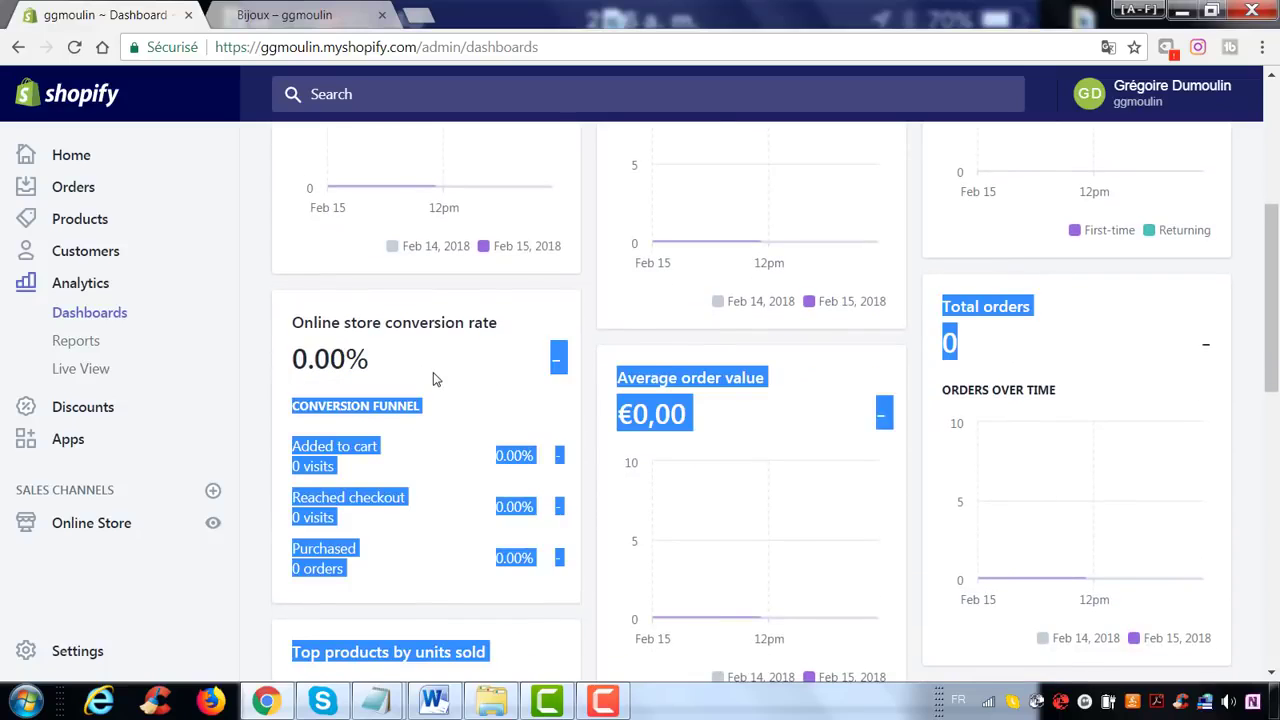
pyautogui.click(433, 372)
pyautogui.moveTo(345, 357); pyautogui.dragTo(293, 357)
pyautogui.click(293, 357)
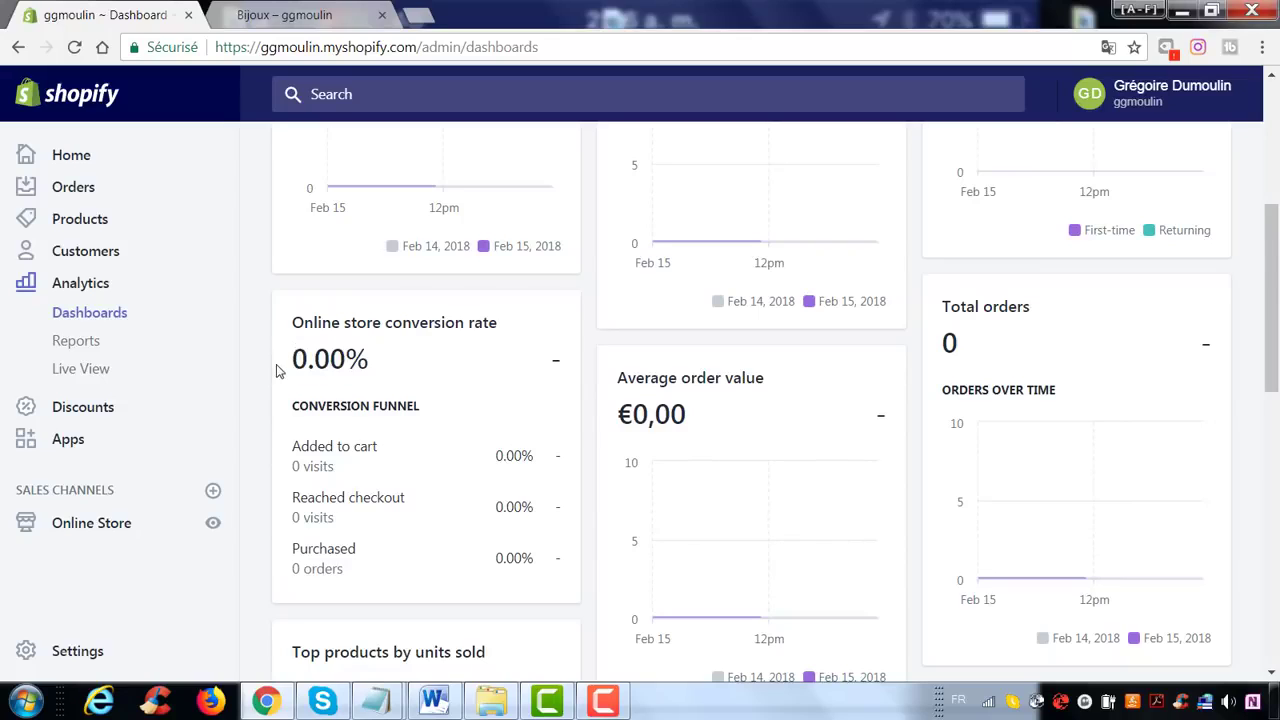
# - Examine the conversion funnel's Added to cart, Reached checkout and Purchased stages with their percentages
pyautogui.moveTo(381, 449); pyautogui.dragTo(293, 446)
pyautogui.click(294, 446)
pyautogui.moveTo(382, 447); pyautogui.dragTo(293, 446)
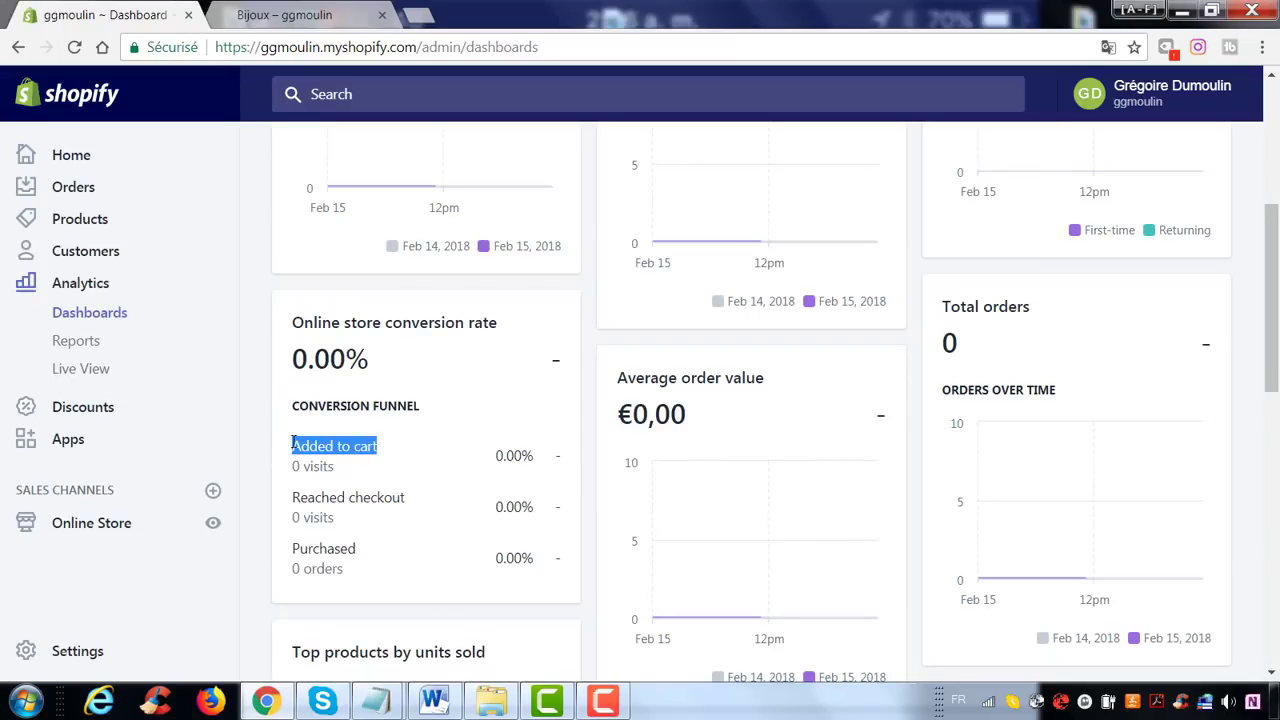
pyautogui.moveTo(378, 488); pyautogui.dragTo(280, 478)
pyautogui.click(490, 476)
pyautogui.doubleClick(508, 455)
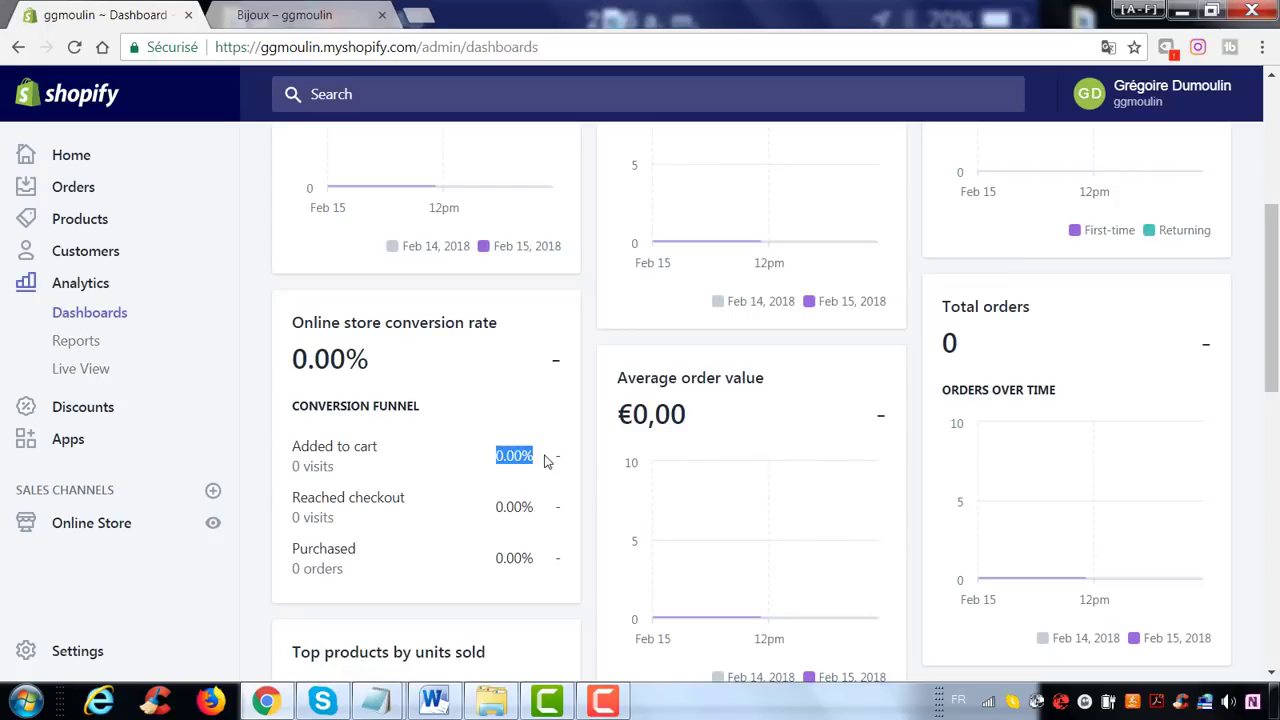
pyautogui.moveTo(423, 500); pyautogui.dragTo(423, 509)
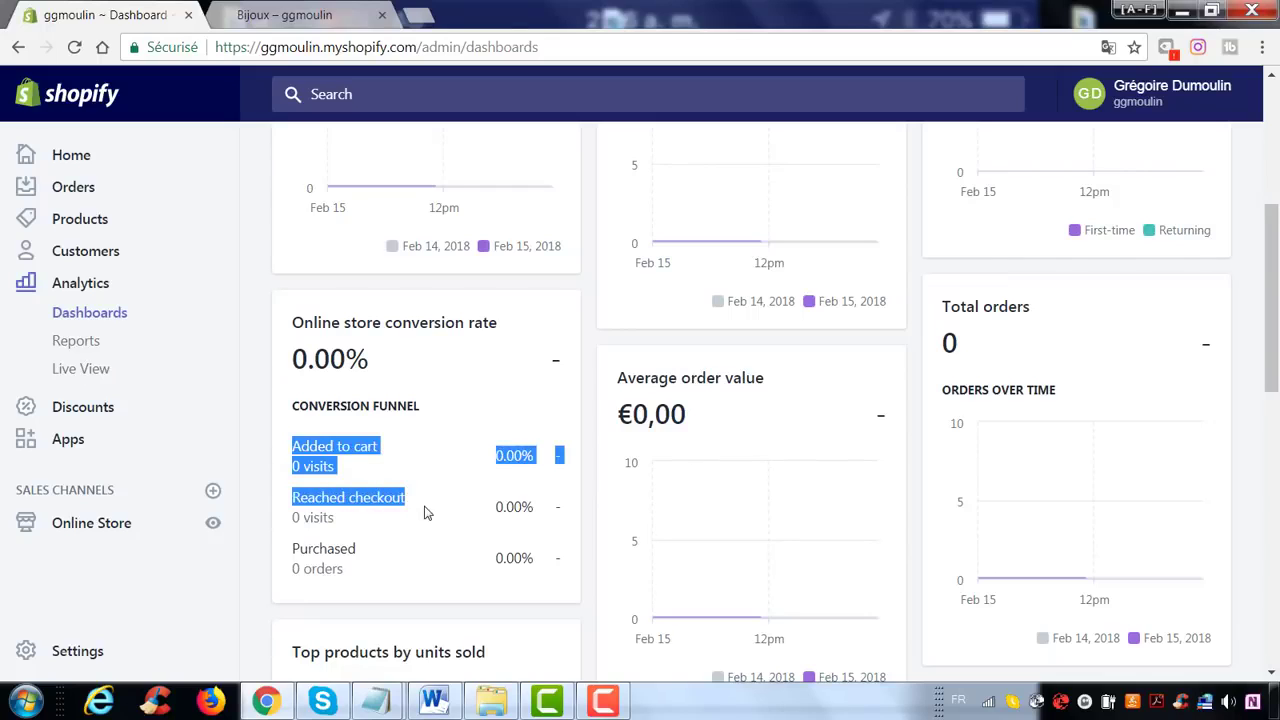
pyautogui.click(424, 513)
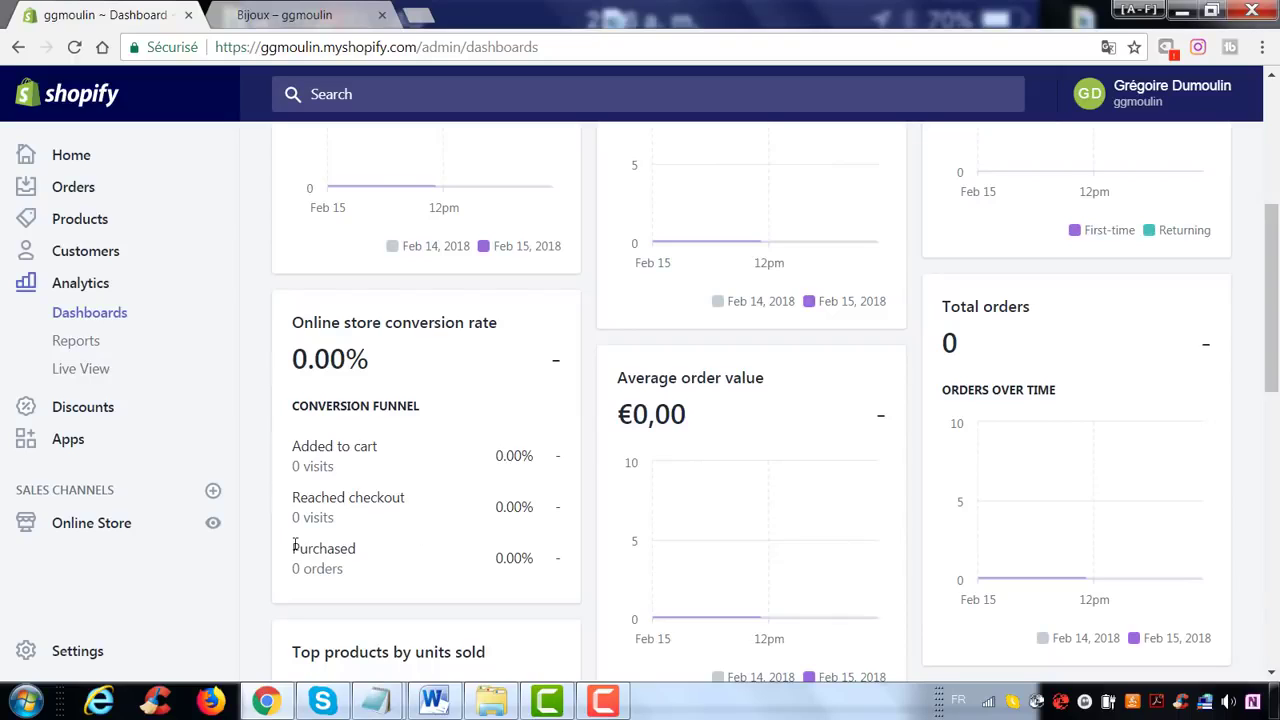
pyautogui.moveTo(290, 444); pyautogui.dragTo(402, 555)
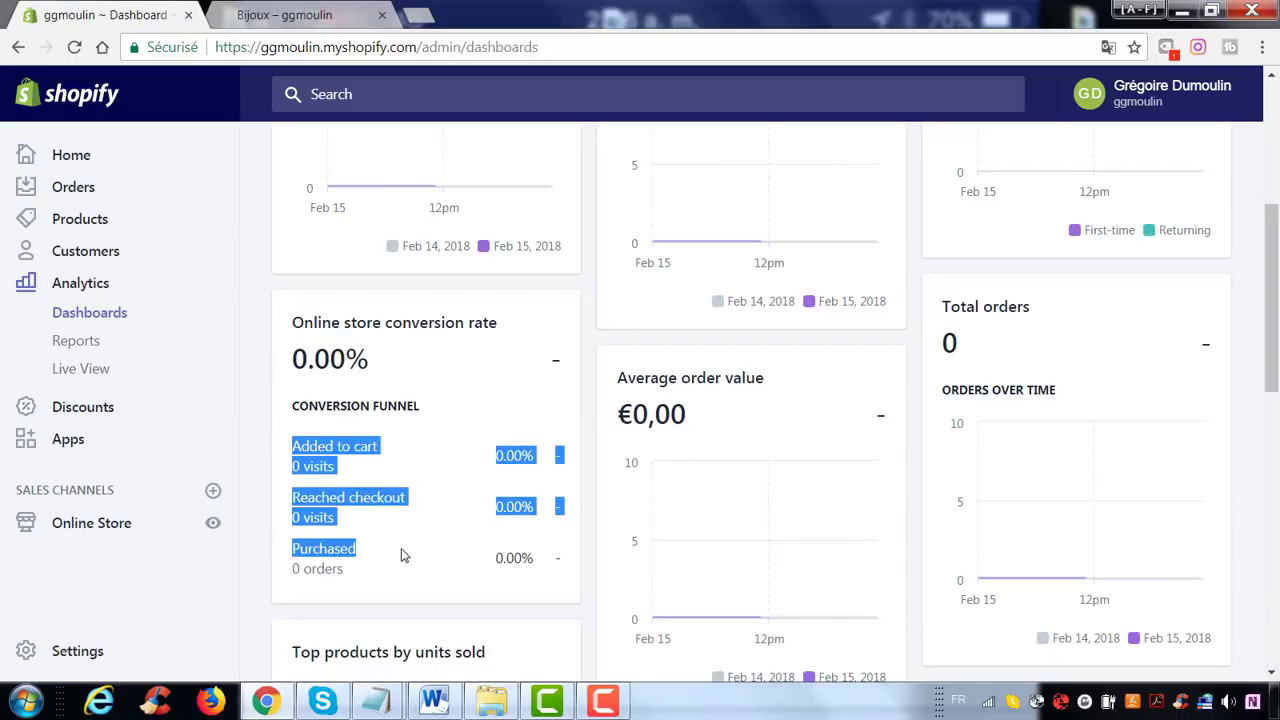
pyautogui.click(529, 573)
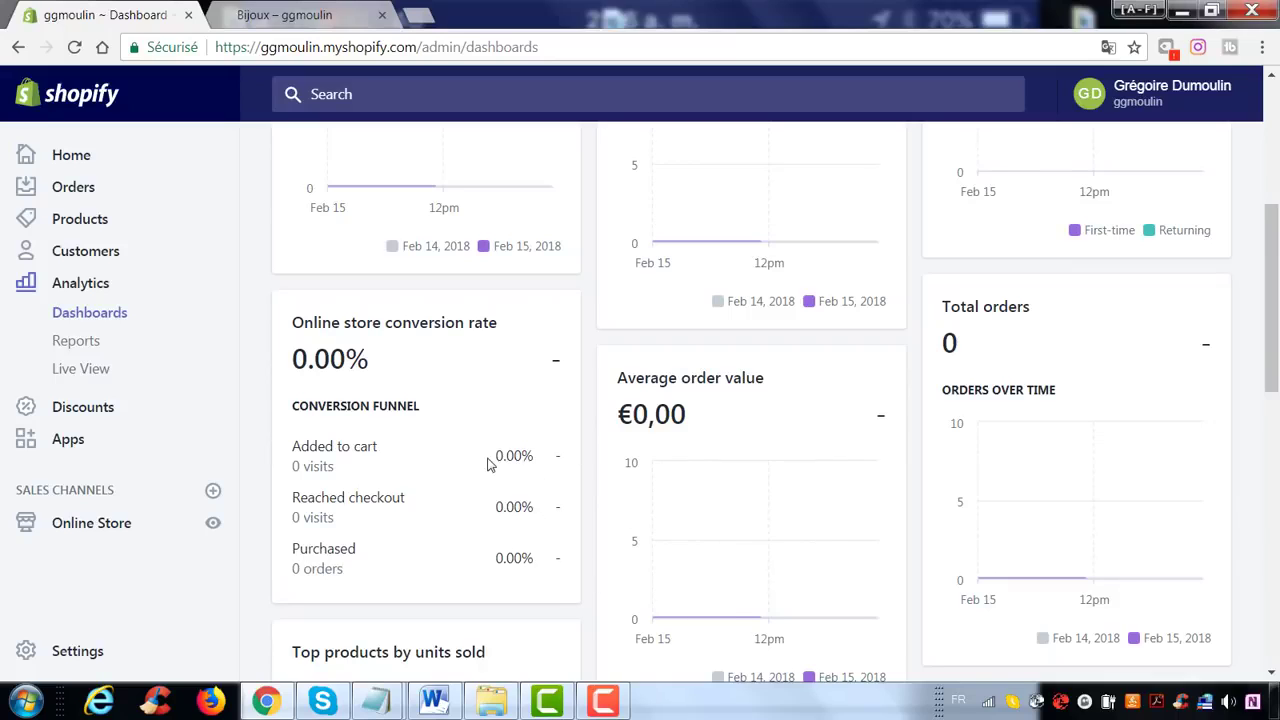
pyautogui.moveTo(492, 456); pyautogui.dragTo(535, 456)
pyautogui.moveTo(493, 507); pyautogui.dragTo(548, 515)
pyautogui.moveTo(495, 557); pyautogui.dragTo(546, 564)
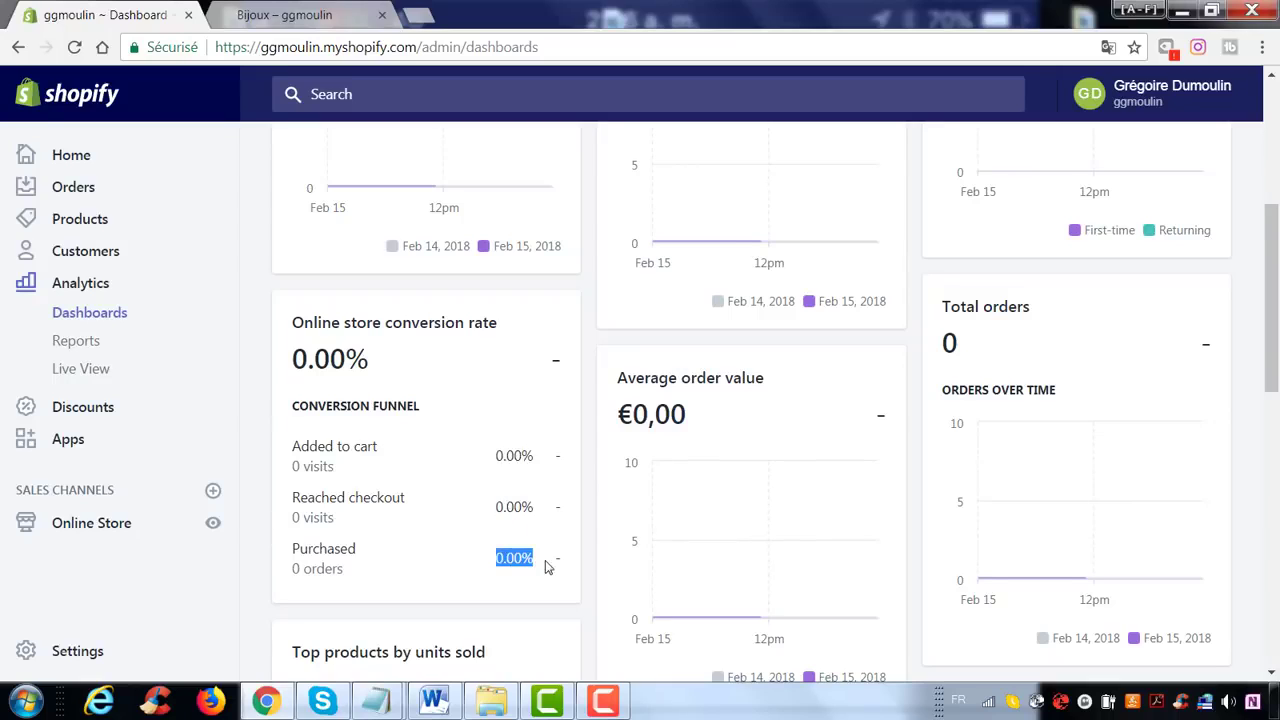
# - Review the average order value and the dashboard's remaining cards on orders, traffic sources, landing pages and marketing sales
pyautogui.moveTo(615, 378); pyautogui.dragTo(766, 378)
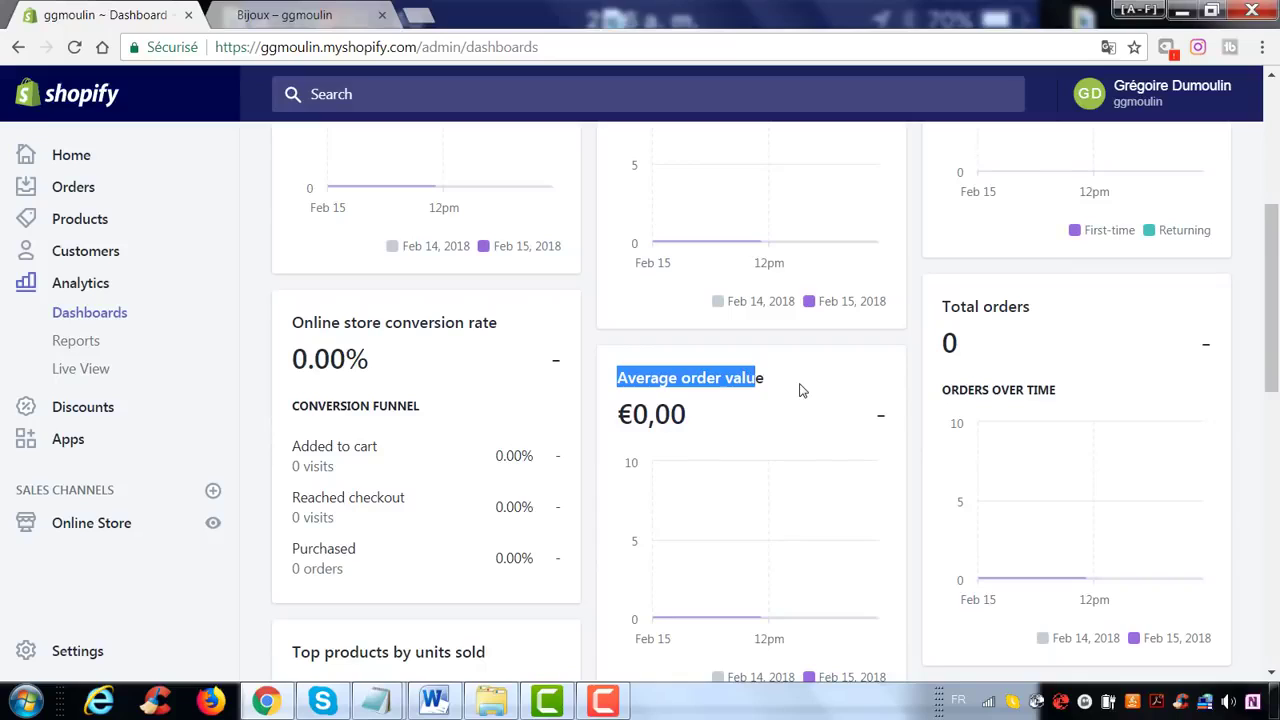
pyautogui.click(706, 416)
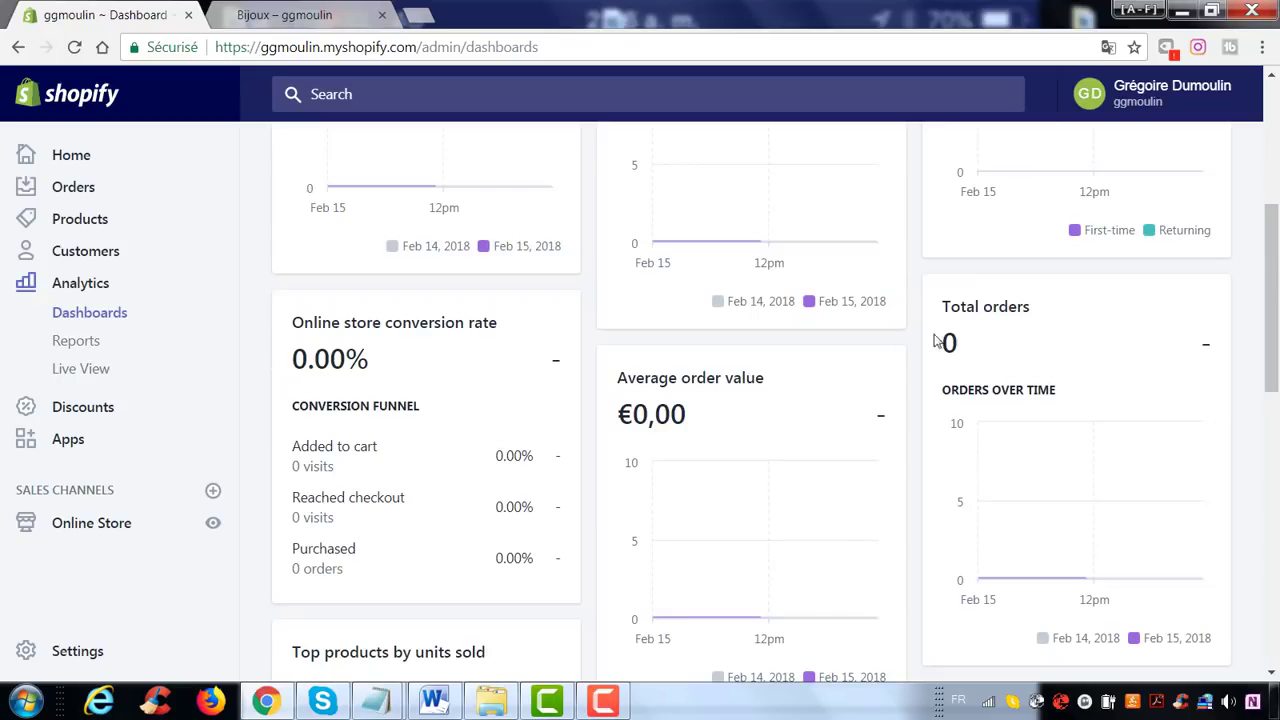
pyautogui.scroll(-5, 935, 412)
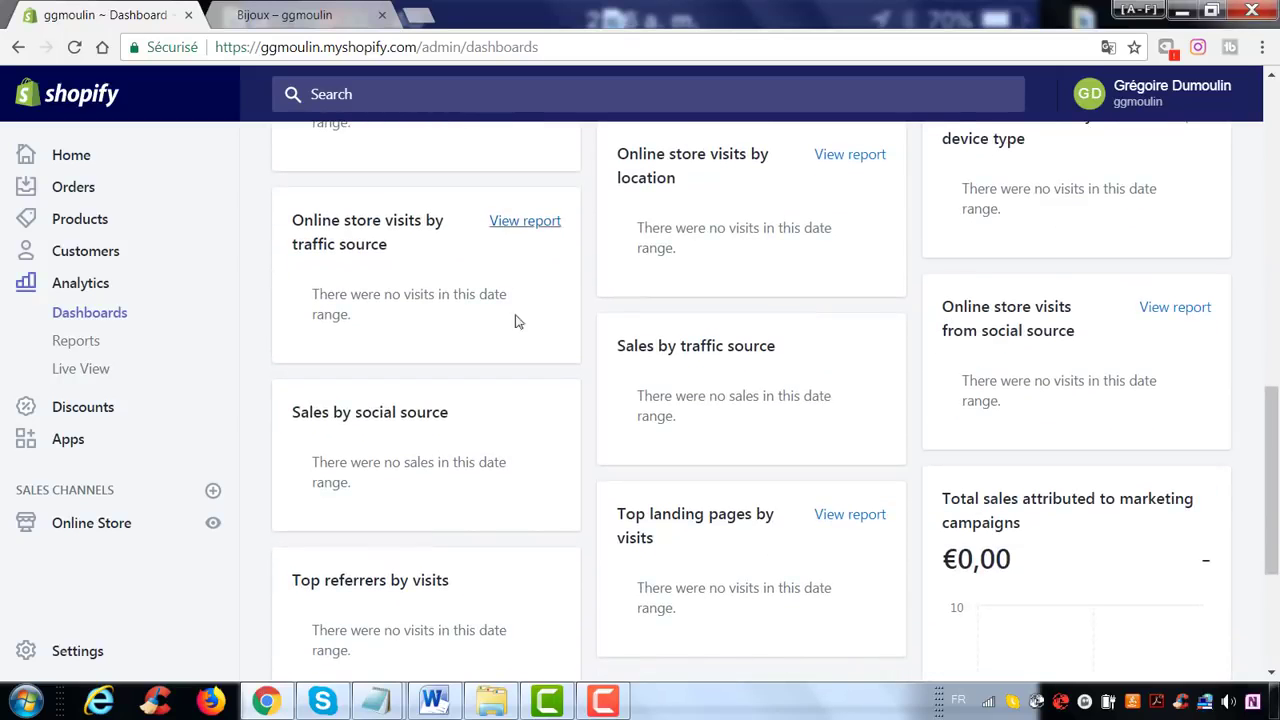
pyautogui.scroll(1, 700, 350)
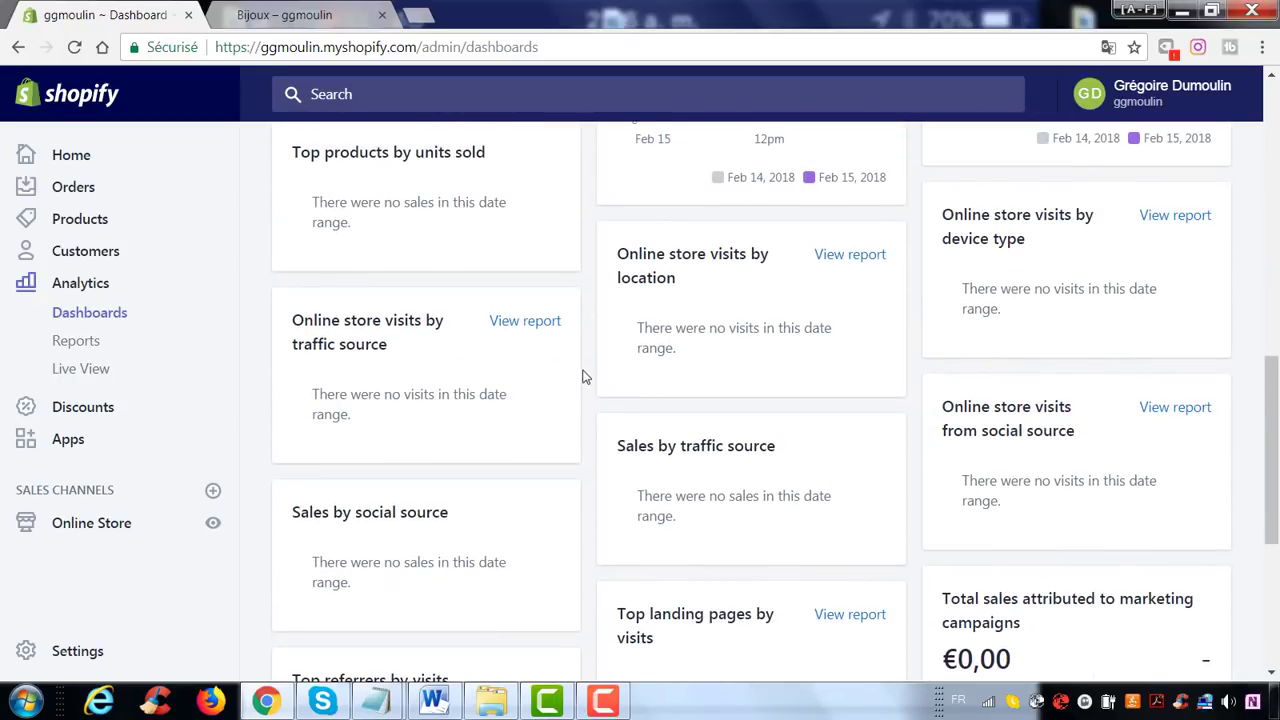
pyautogui.scroll(-2, 583, 385)
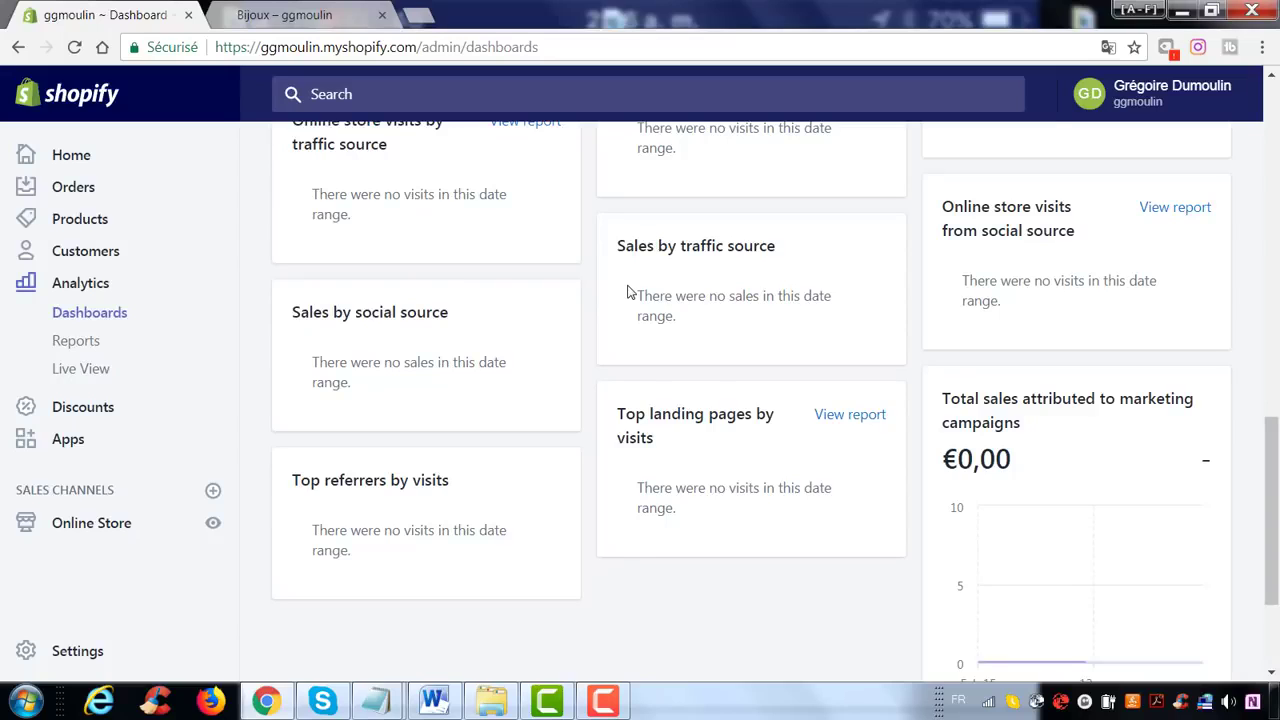
pyautogui.scroll(-1, 908, 487)
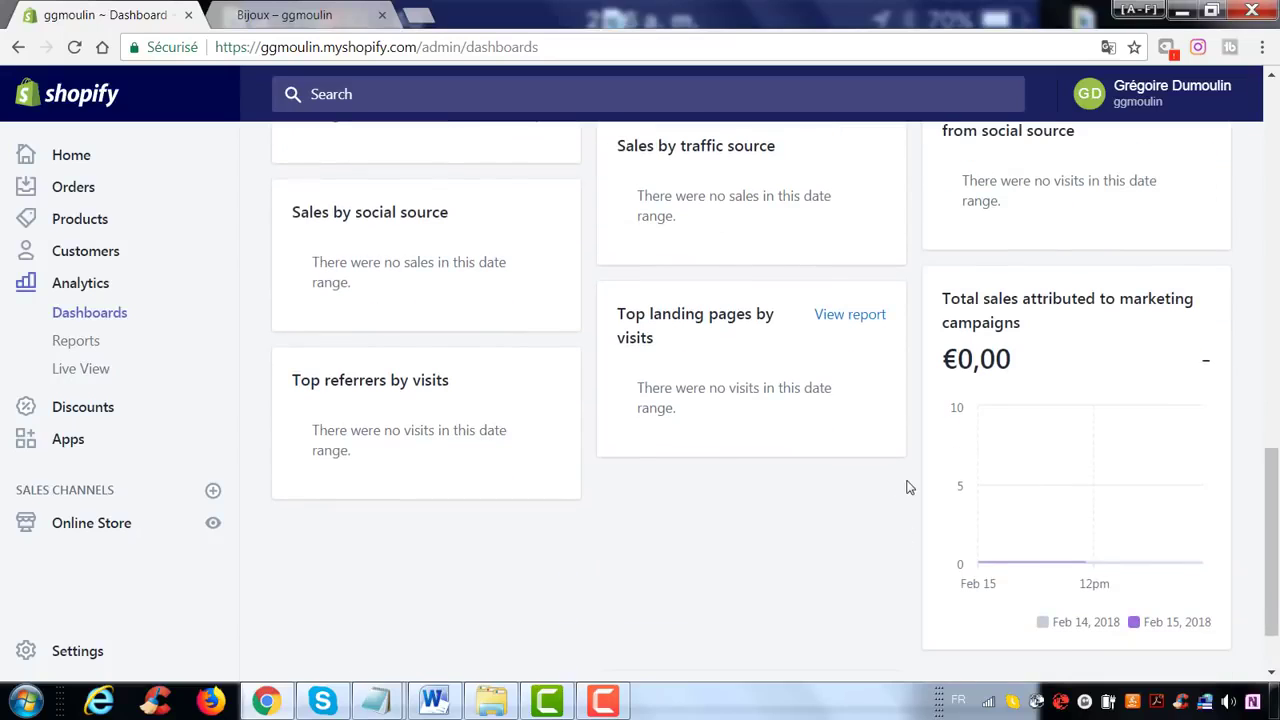
# - Open the Reports page of the Analytics section
pyautogui.click(77, 345)
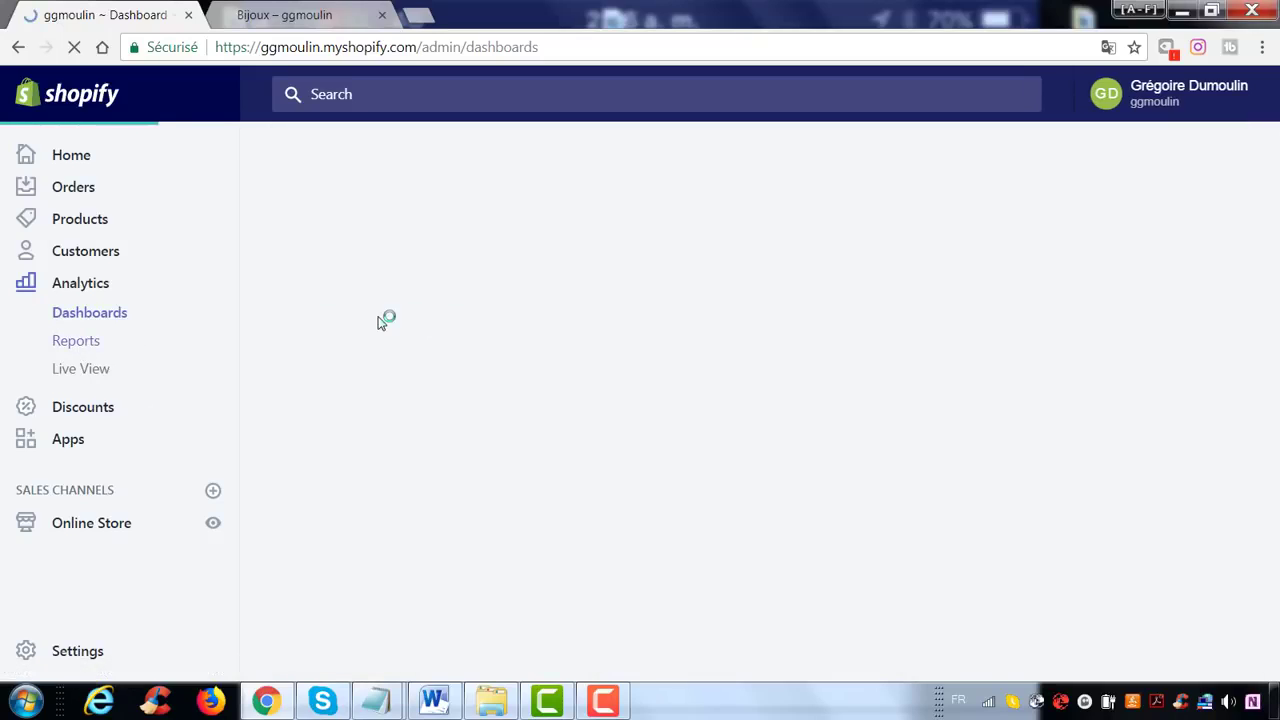
pyautogui.click(88, 350)
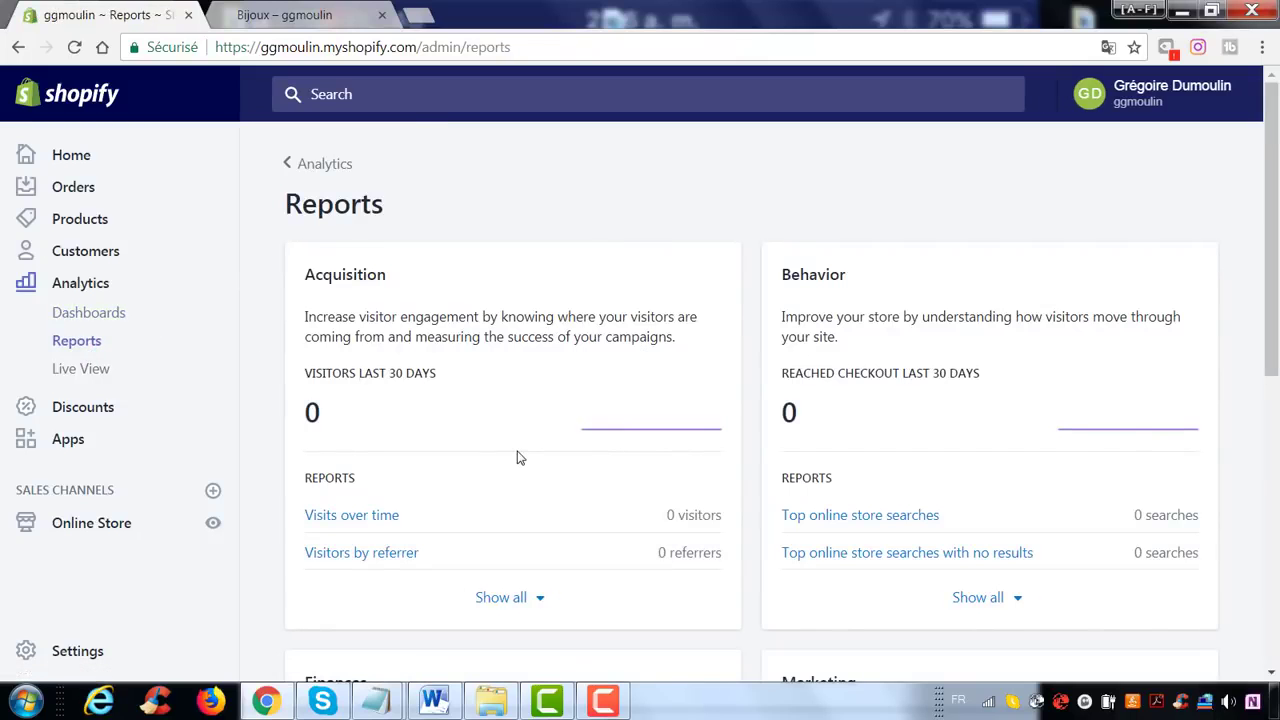
# - Review the Acquisition, Behavior, Finances and Marketing cards on the Reports page
pyautogui.scroll(-1, 765, 440)
pyautogui.scroll(-4, 765, 440)
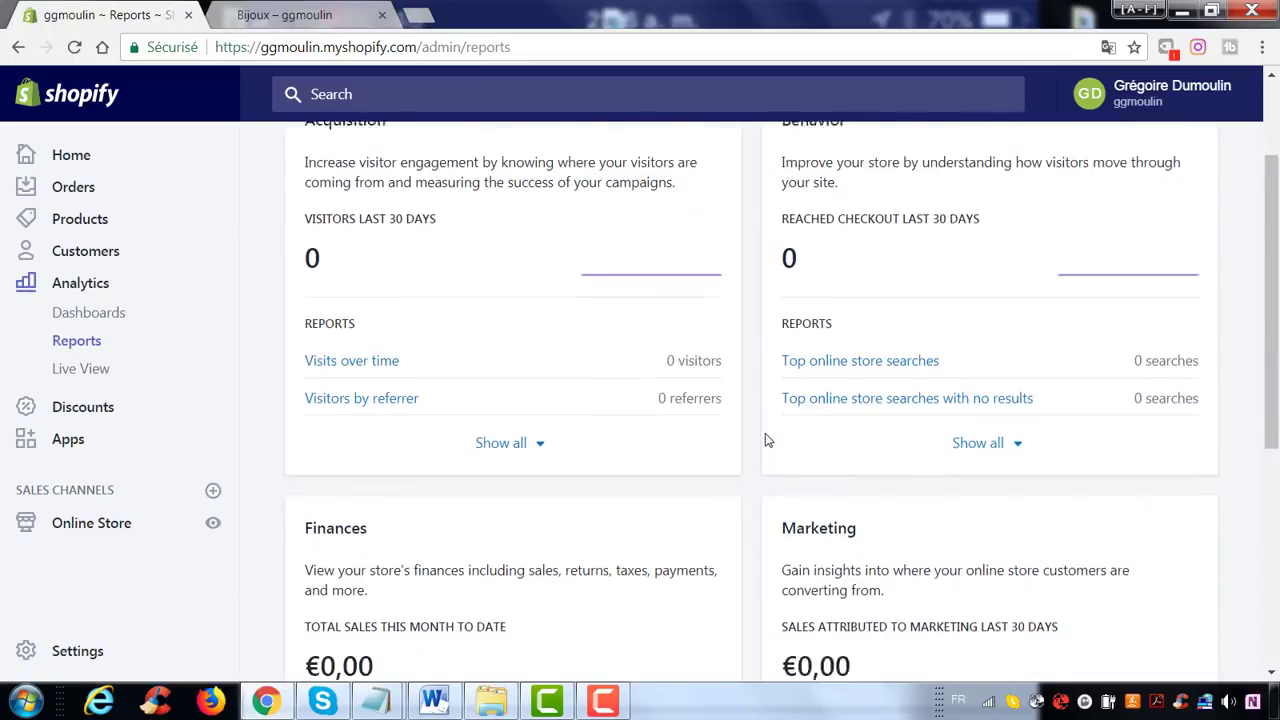
pyautogui.scroll(-1, 948, 428)
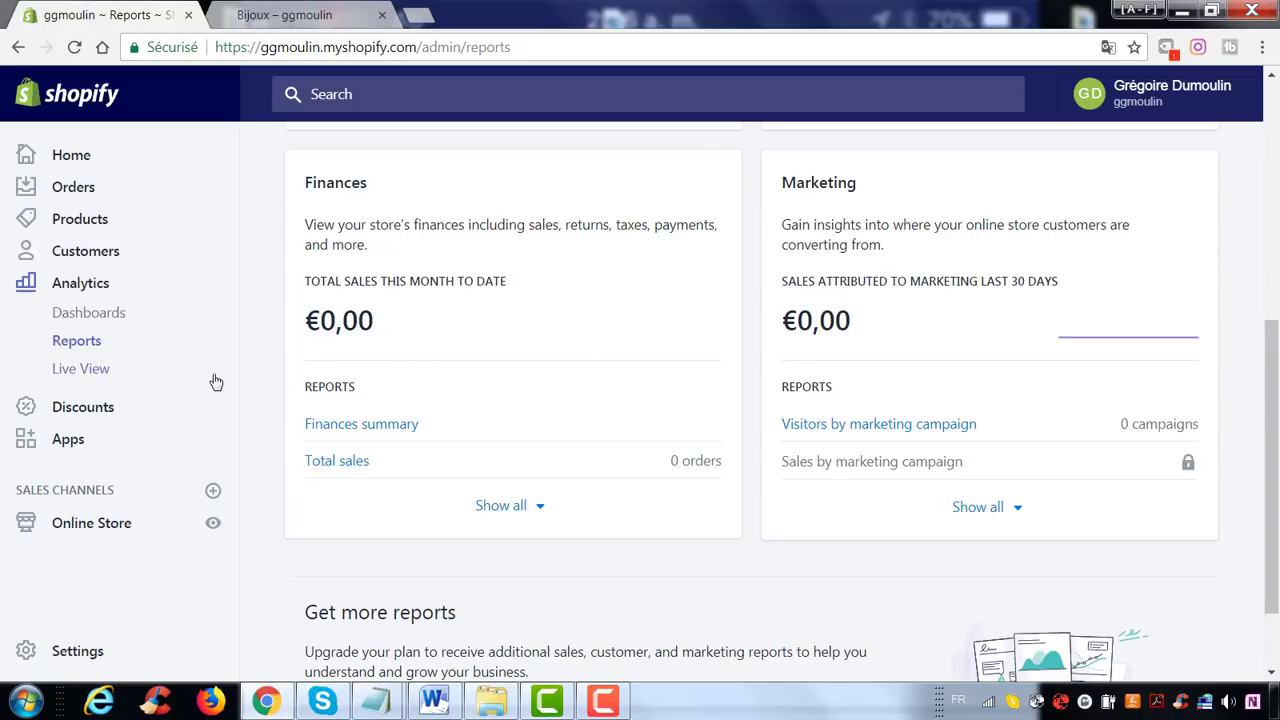
# - Open Live View in the Analytics section and examine its visitor totals and world map
pyautogui.click(94, 387)
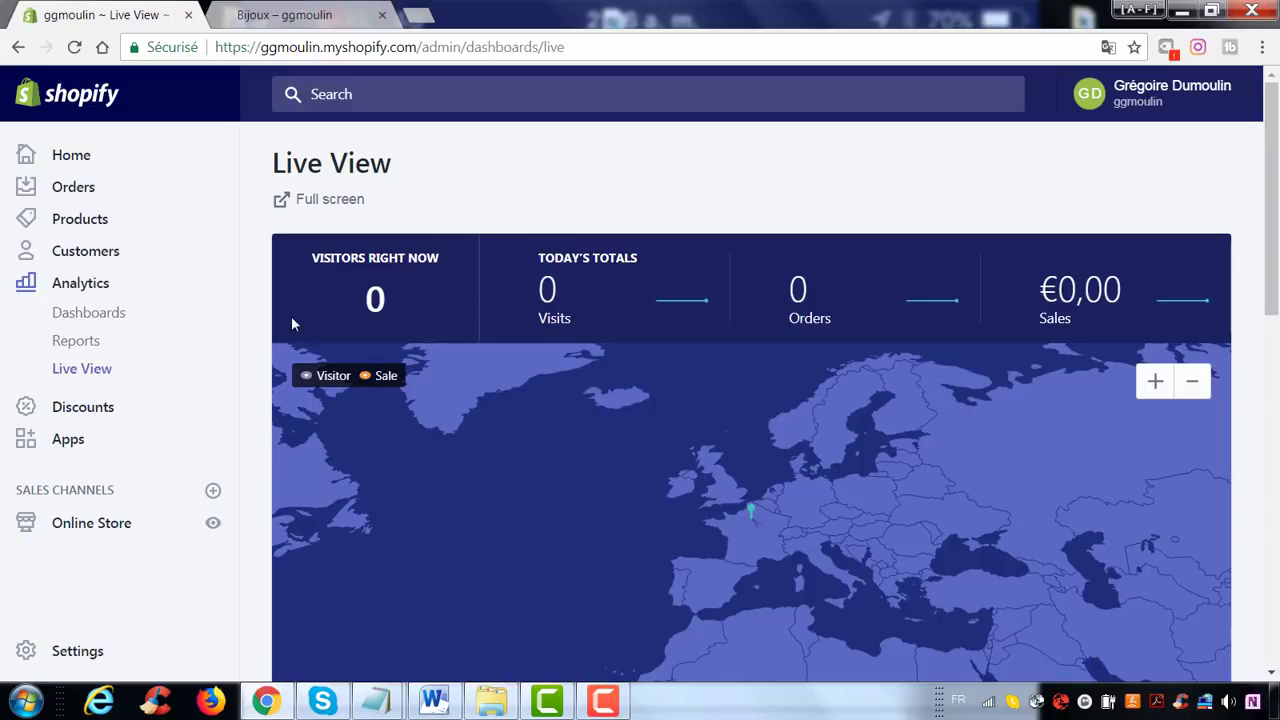
pyautogui.scroll(-1, 293, 321)
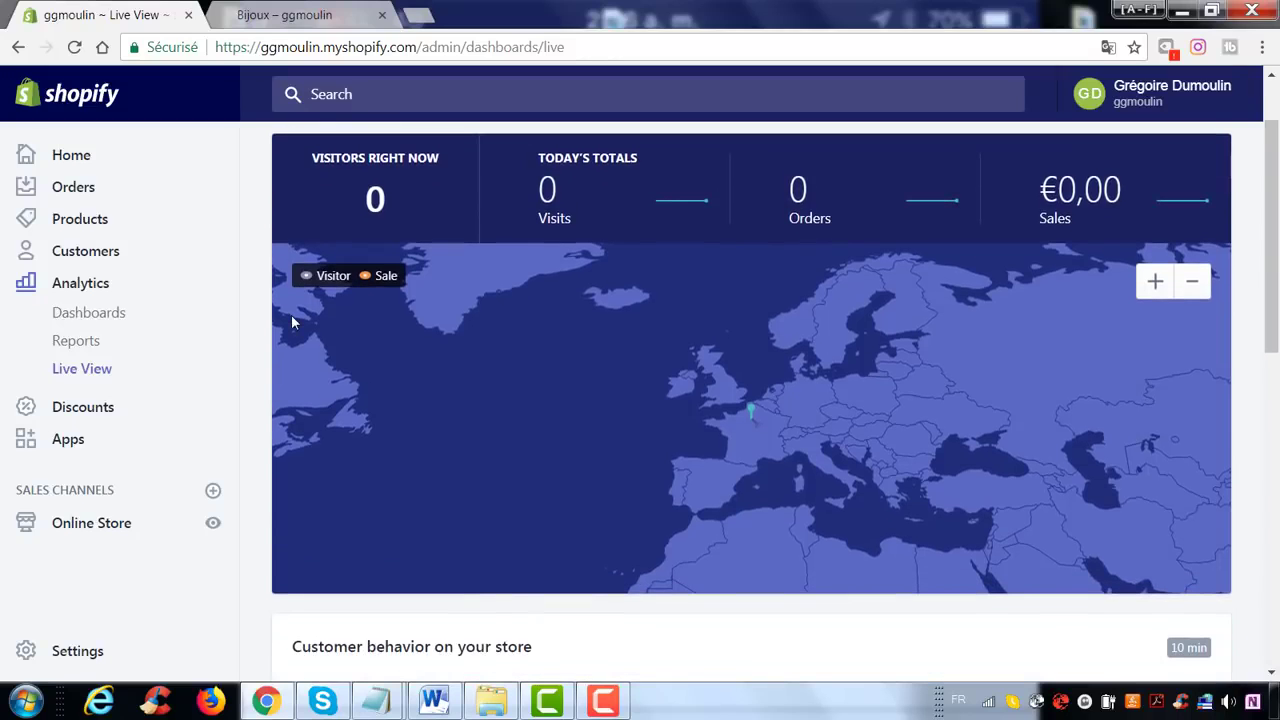
pyautogui.scroll(-1, 293, 321)
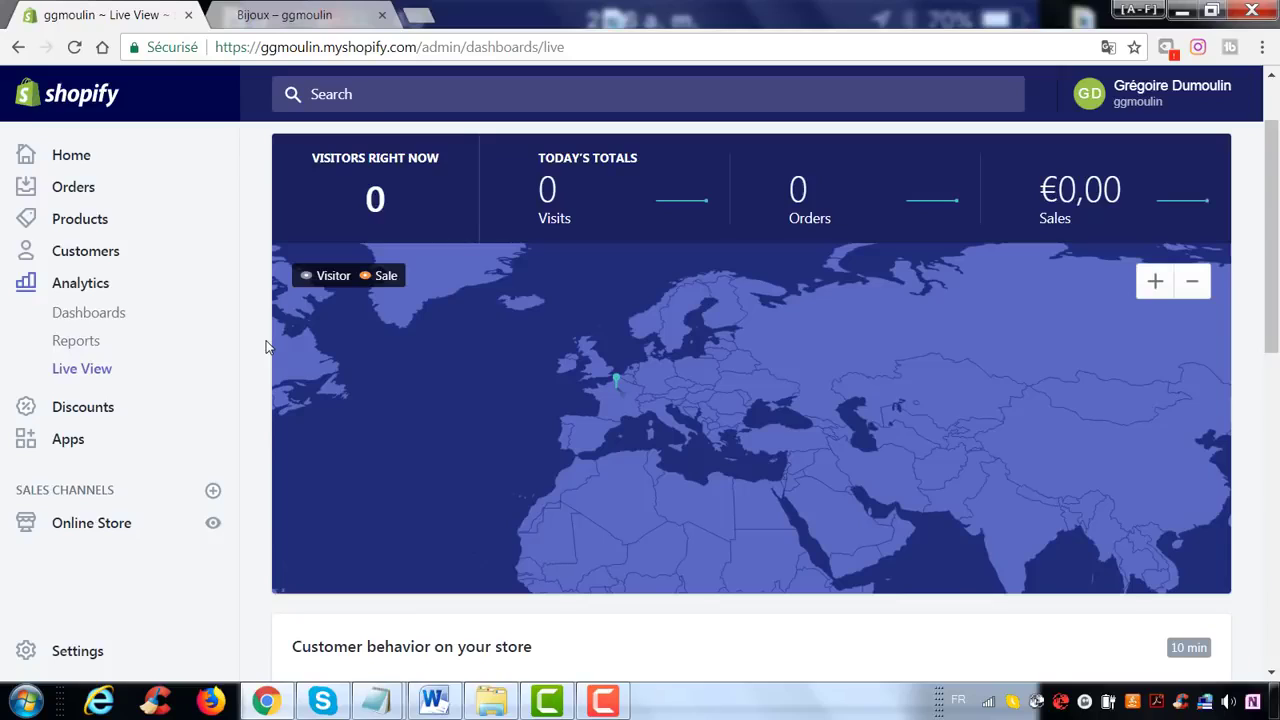
# - Start a new discount from the Discounts page and generate a random discount code for it
pyautogui.click(106, 410)
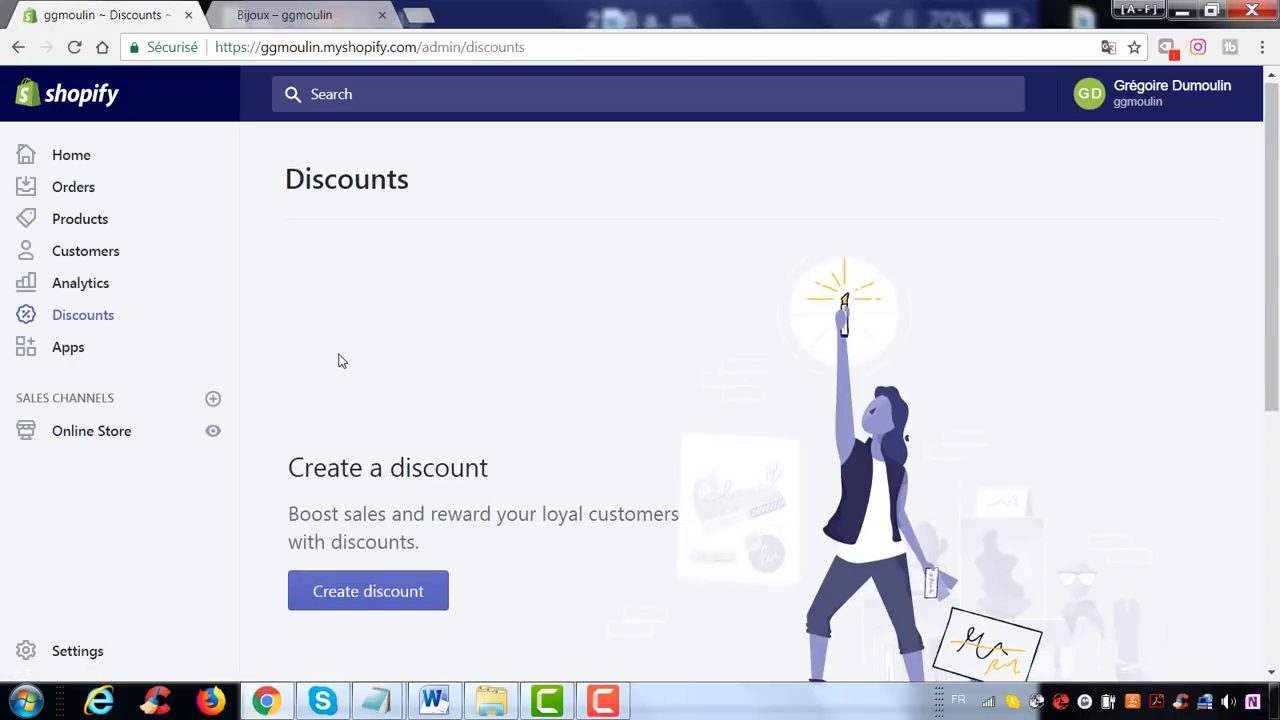
pyautogui.scroll(-1, 337, 360)
pyautogui.click(349, 510)
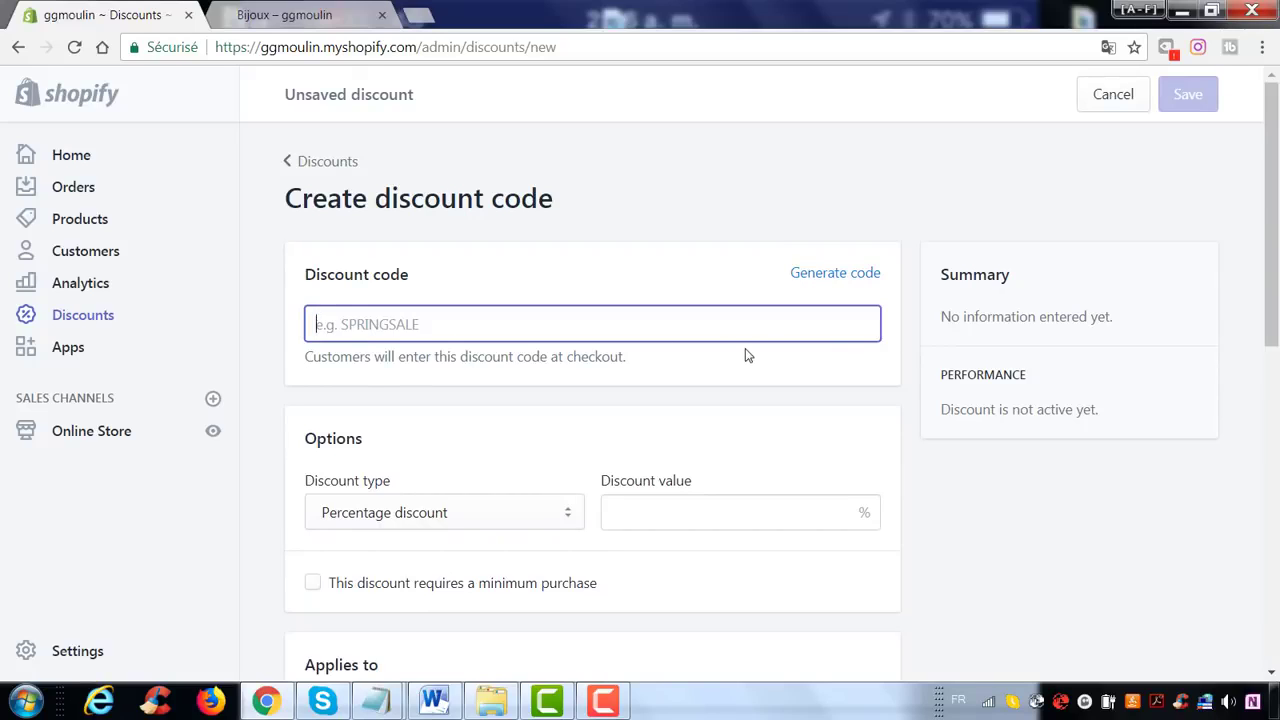
pyautogui.click(822, 276)
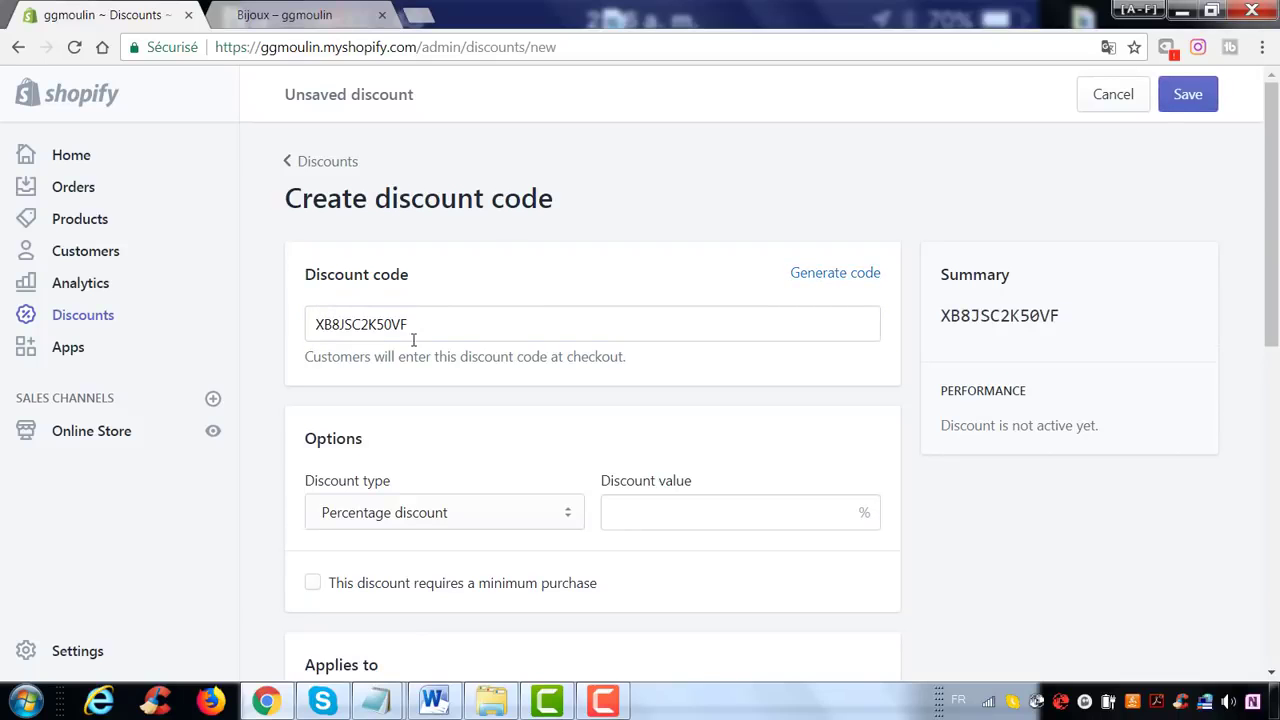
# - Set the discount type to Fixed amount with a discount value of €10
pyautogui.scroll(-4, 486, 386)
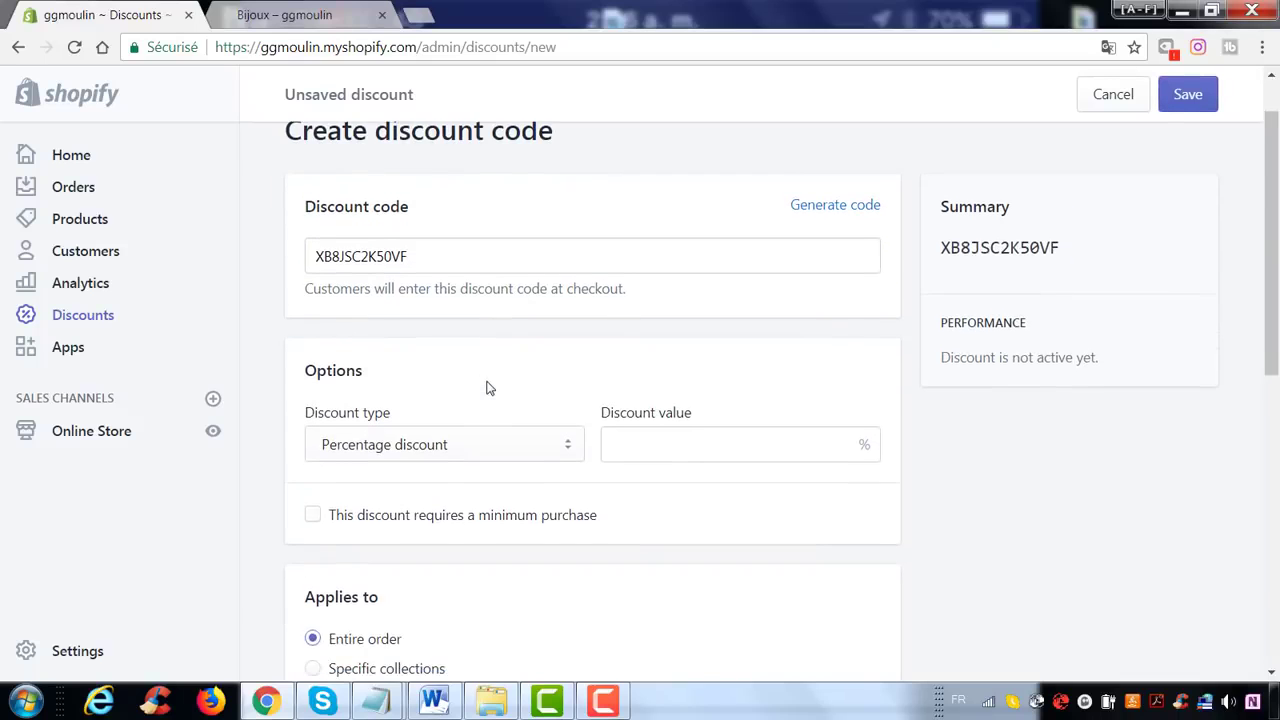
pyautogui.scroll(2, 554, 400)
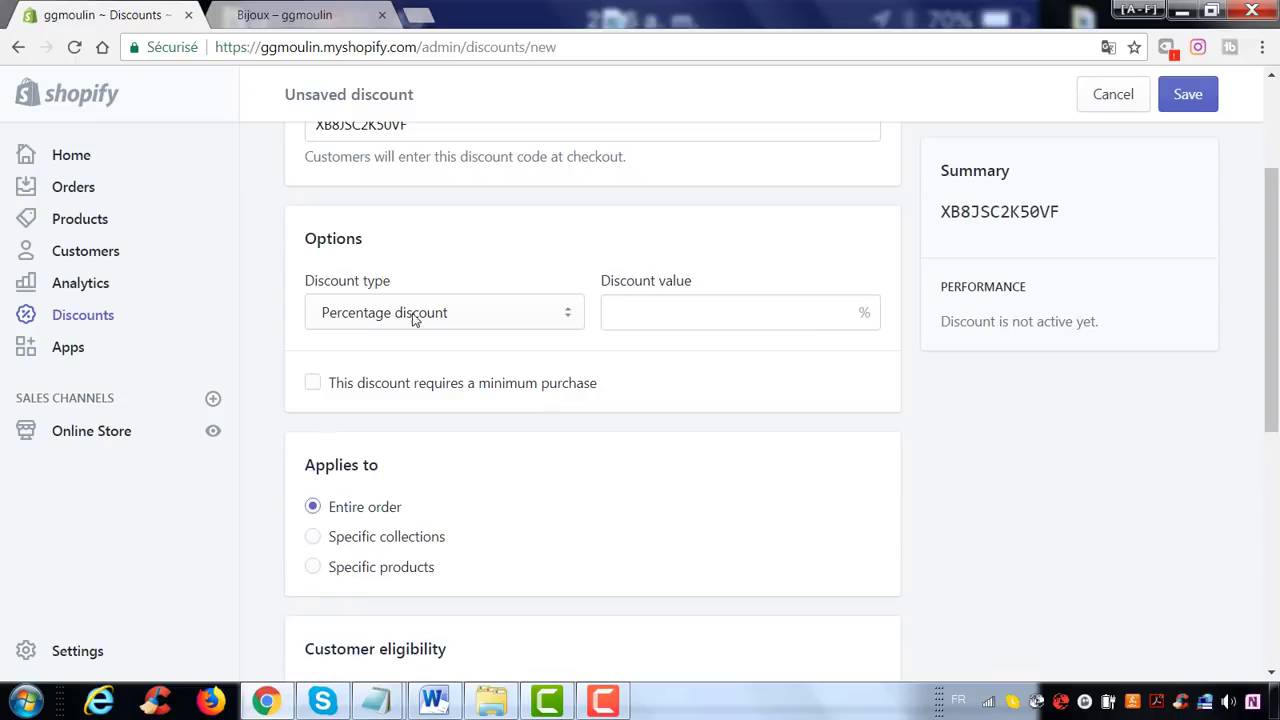
pyautogui.click(418, 315)
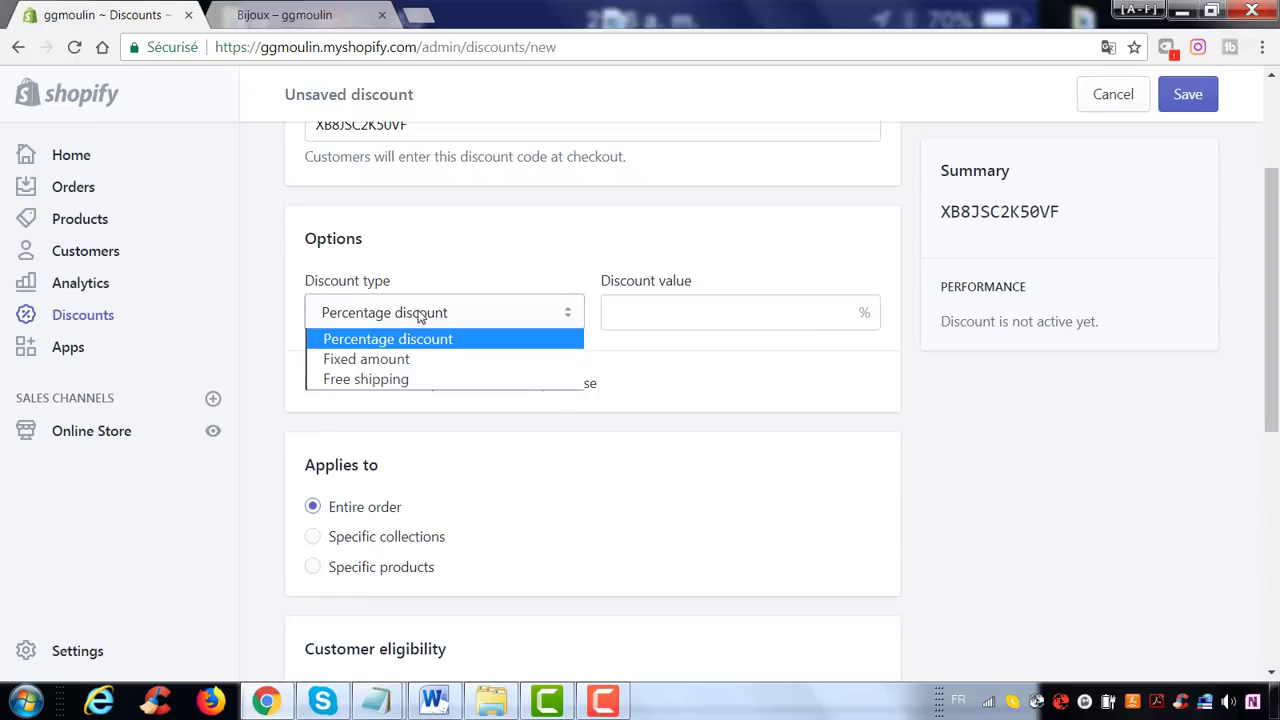
pyautogui.click(388, 362)
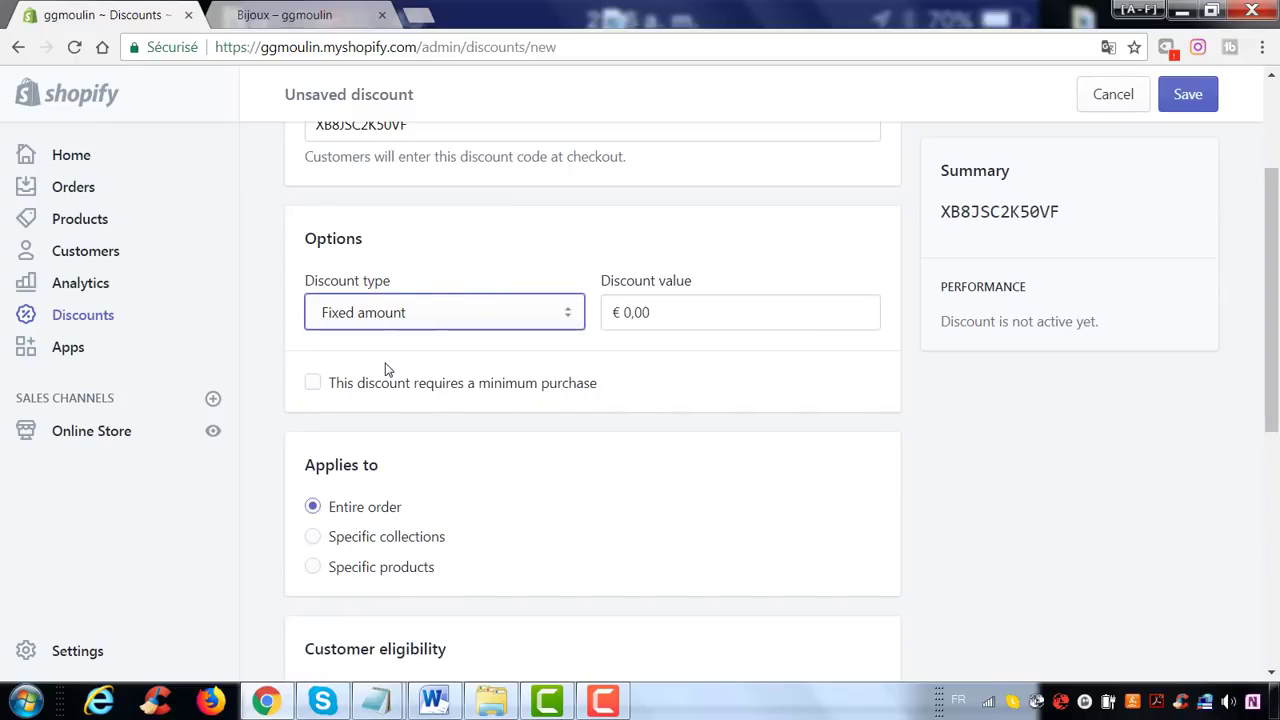
pyautogui.moveTo(651, 312); pyautogui.dragTo(617, 302)
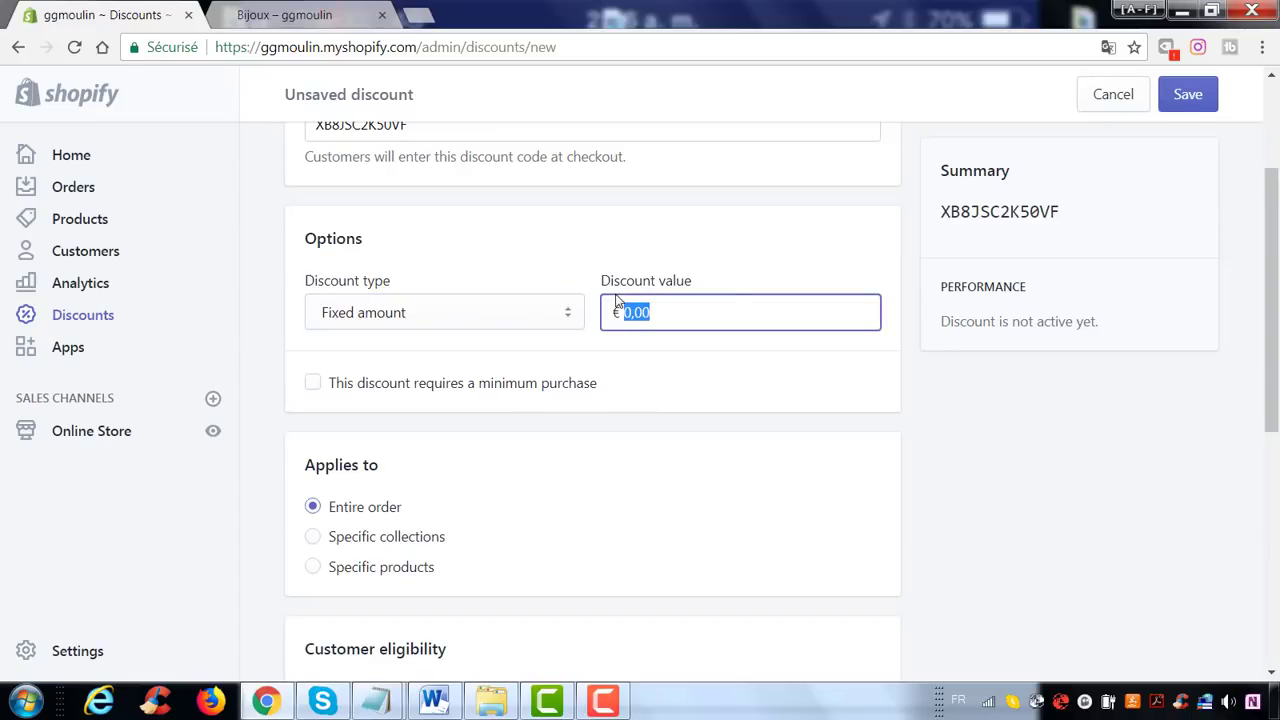
pyautogui.write('10')
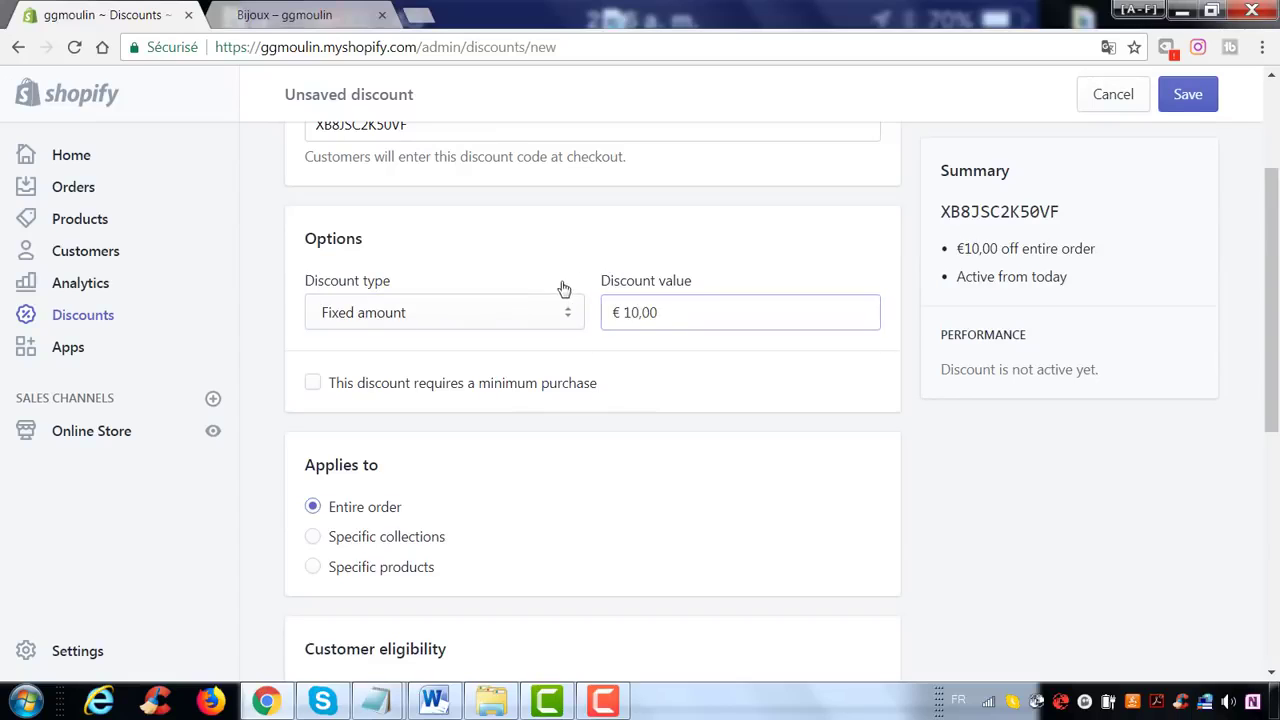
pyautogui.click(548, 302)
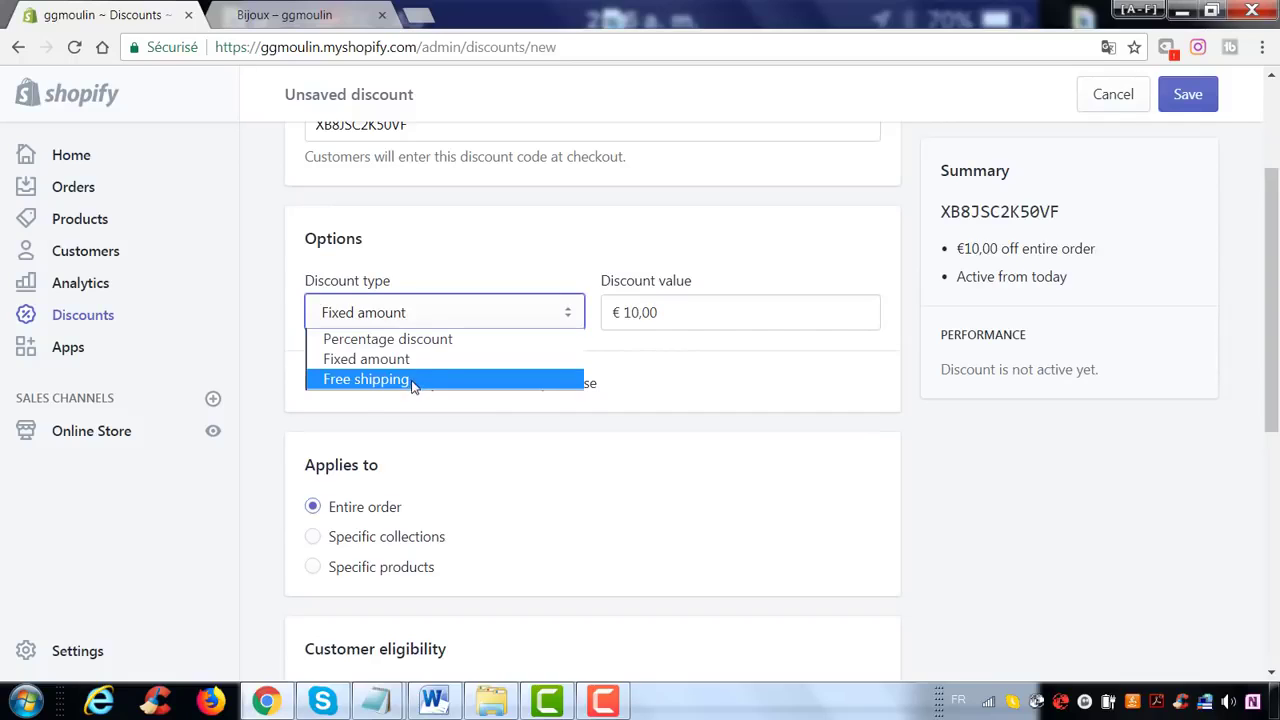
pyautogui.click(409, 366)
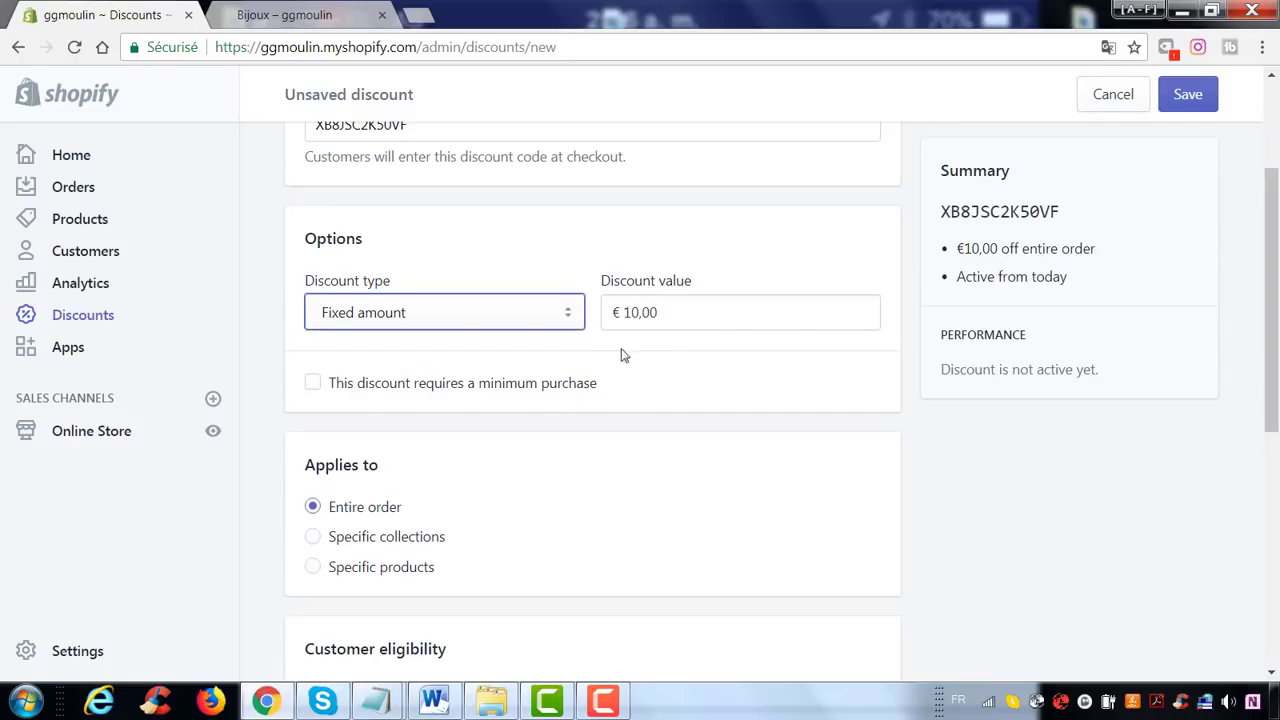
# - Require a minimum purchase of €100 for the discount
pyautogui.click(314, 385)
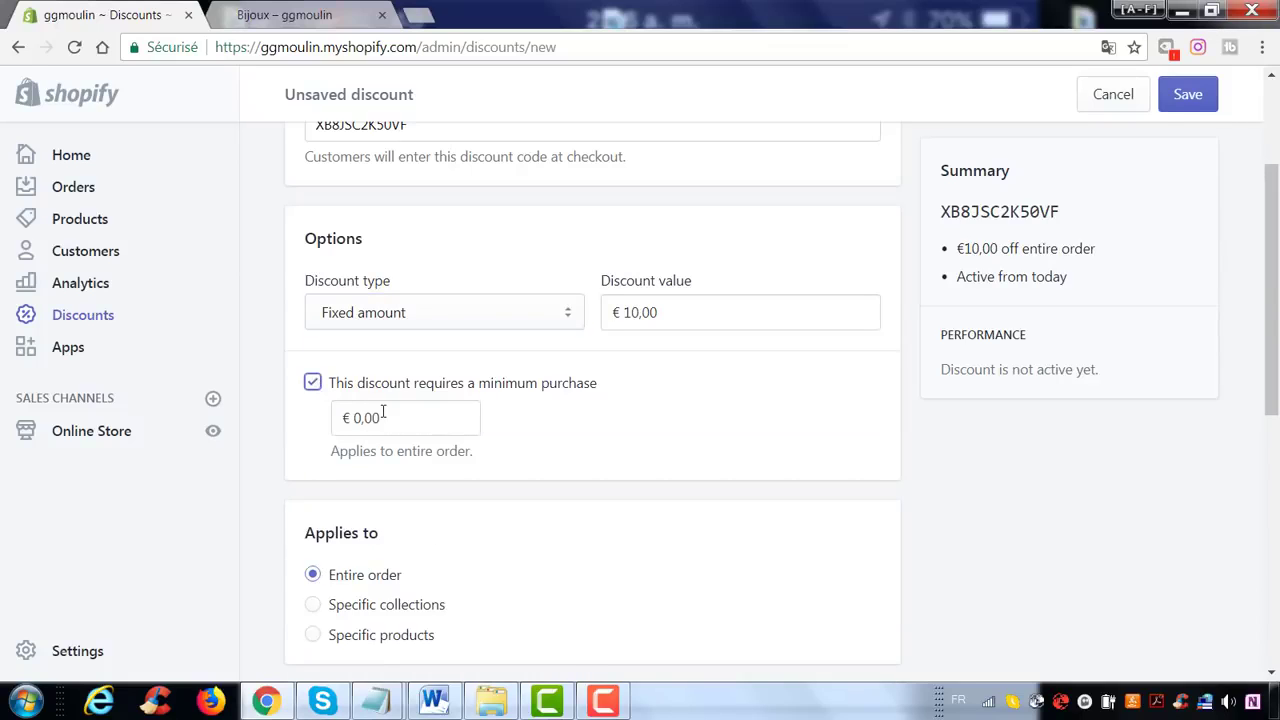
pyautogui.moveTo(382, 413); pyautogui.dragTo(350, 413)
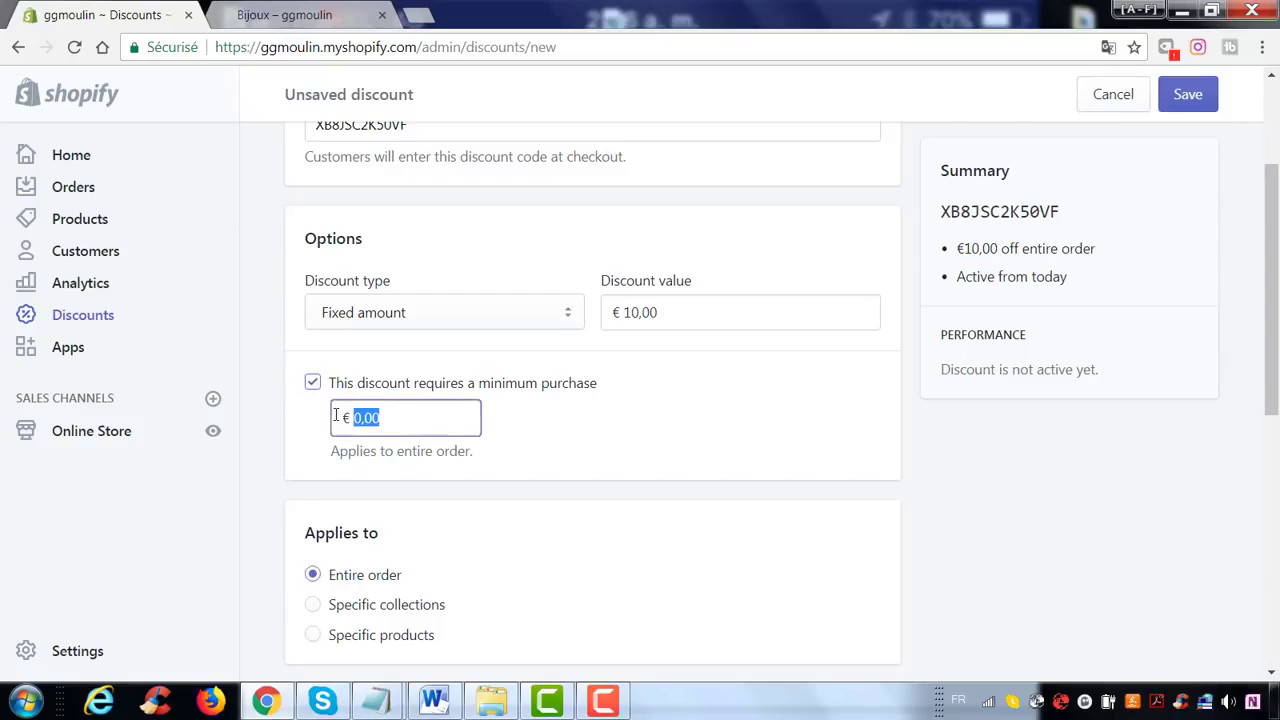
pyautogui.write('100')
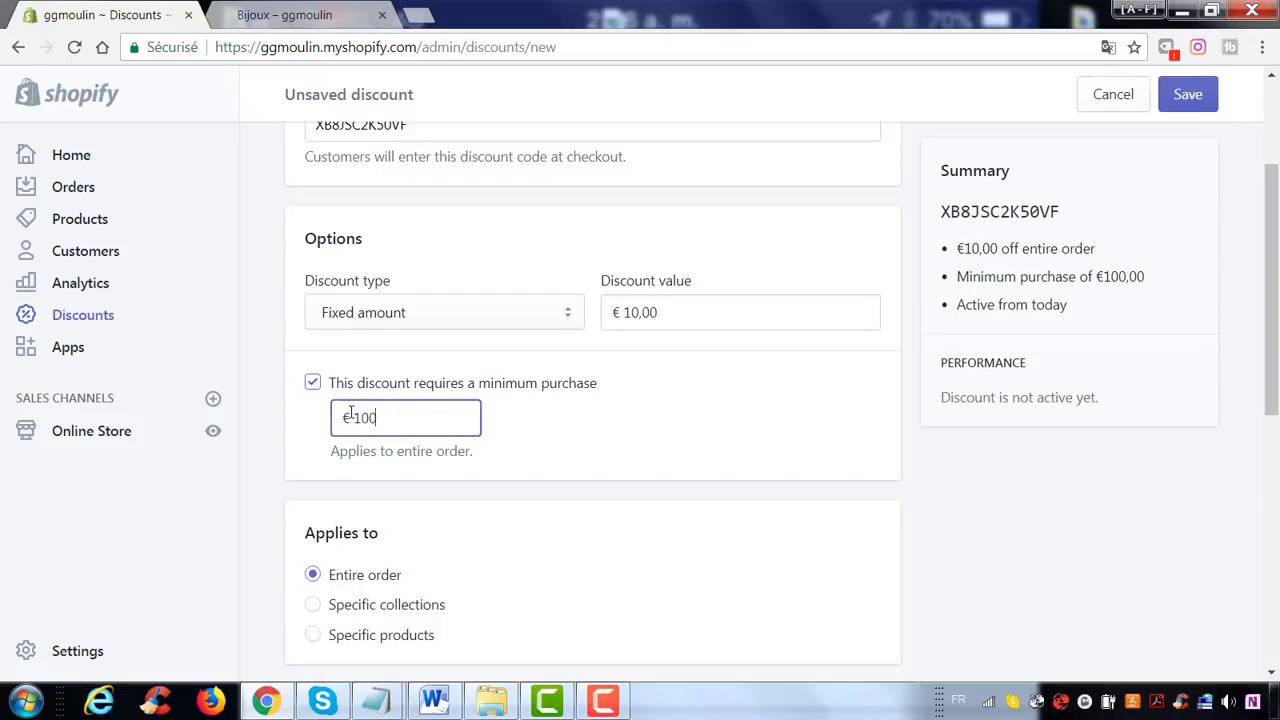
pyautogui.click(537, 421)
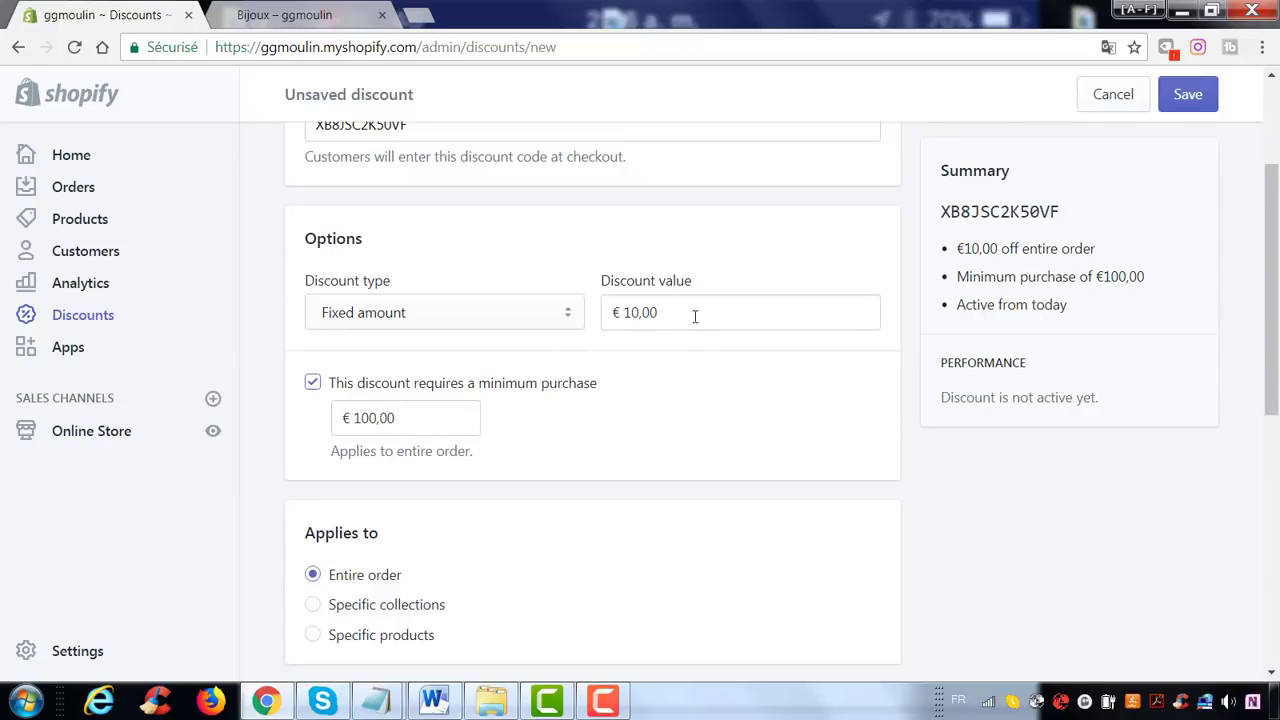
# - Try applying the discount to specific collections and specific products, then return it to Entire order
pyautogui.scroll(-3, 661, 366)
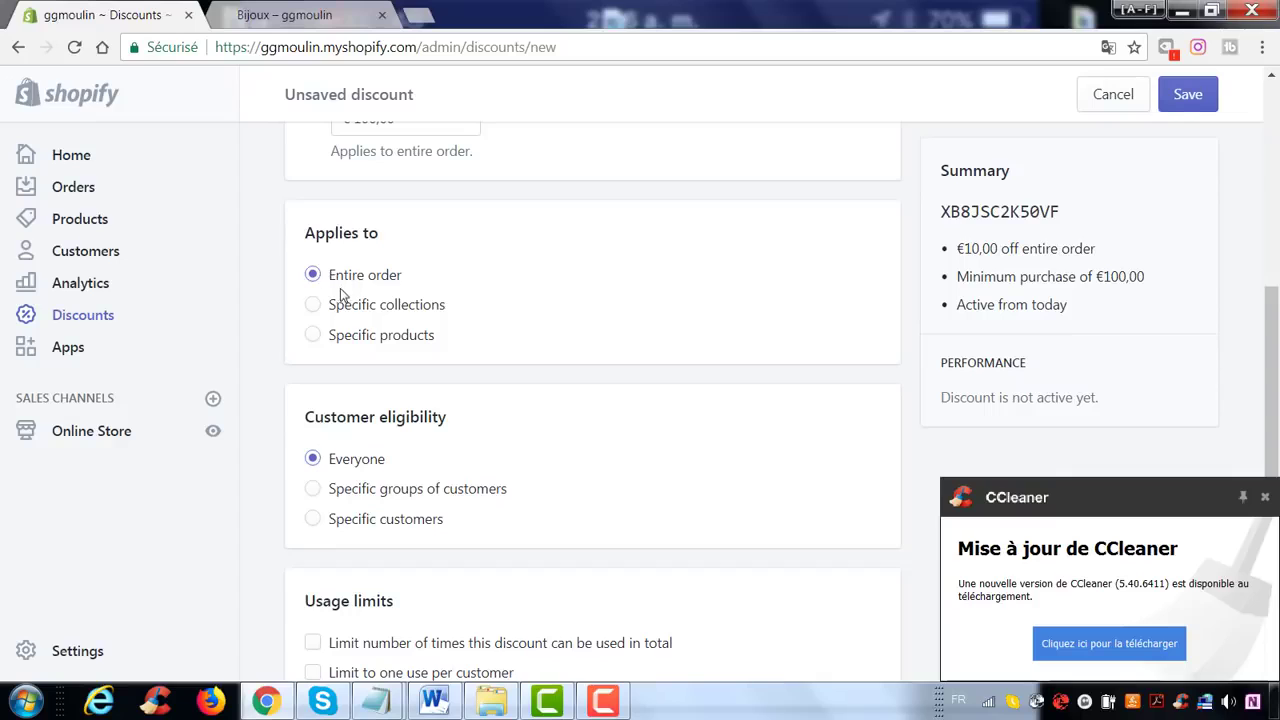
pyautogui.click(313, 306)
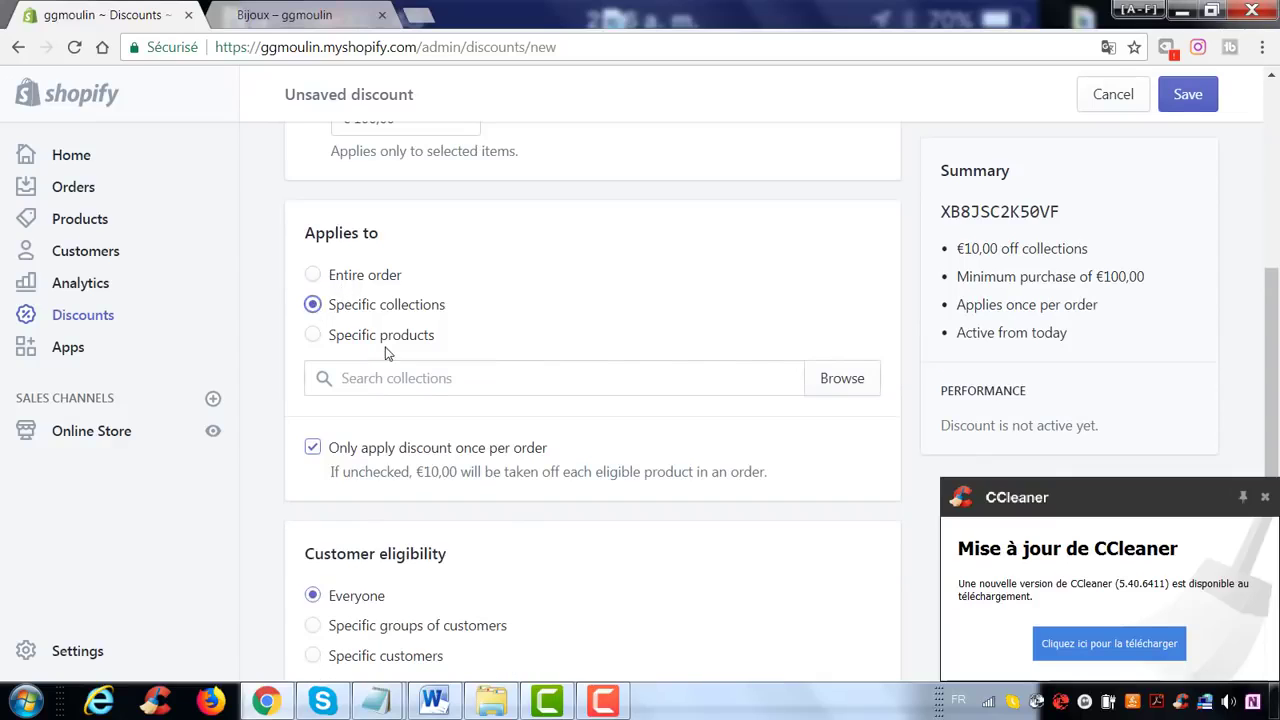
pyautogui.click(313, 340)
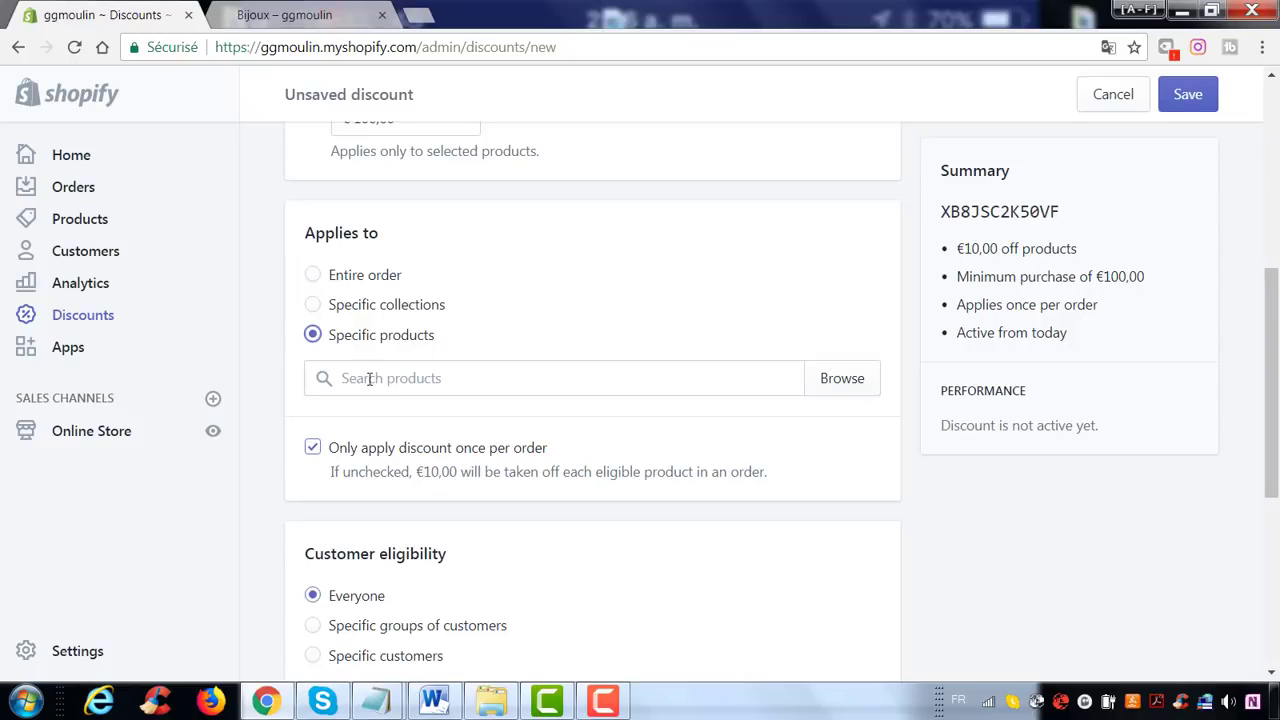
pyautogui.click(313, 306)
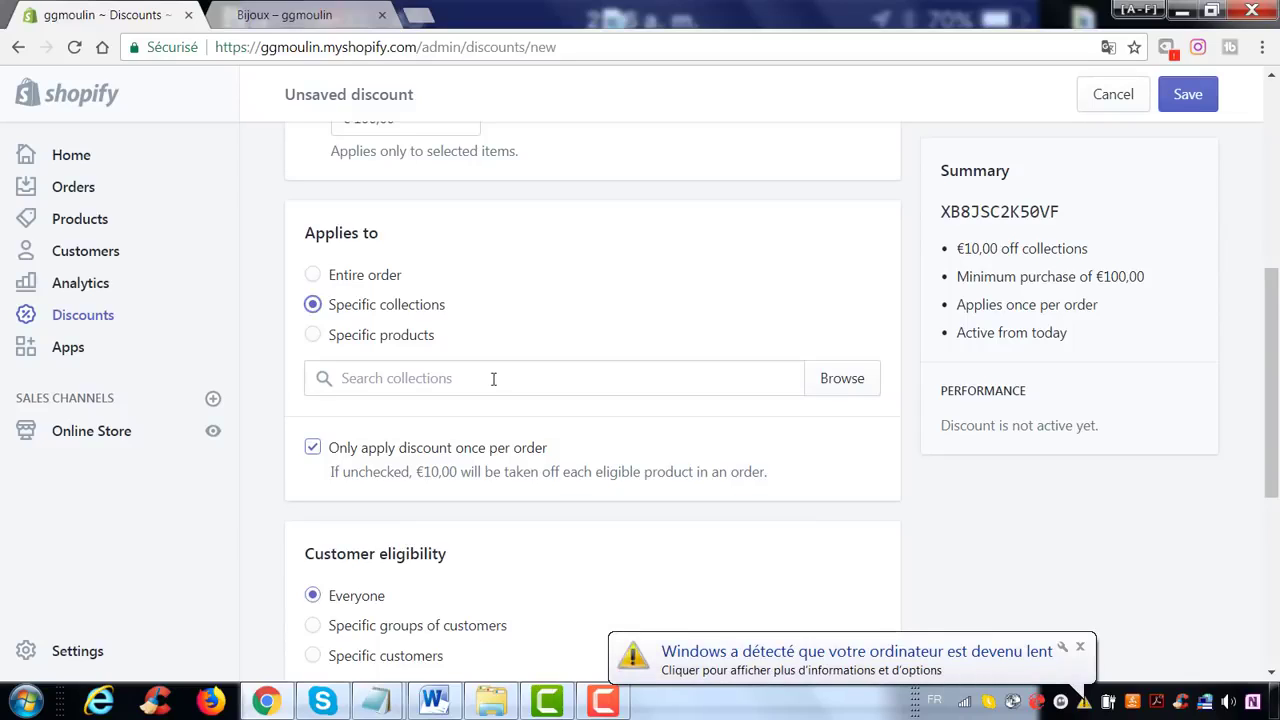
pyautogui.click(312, 278)
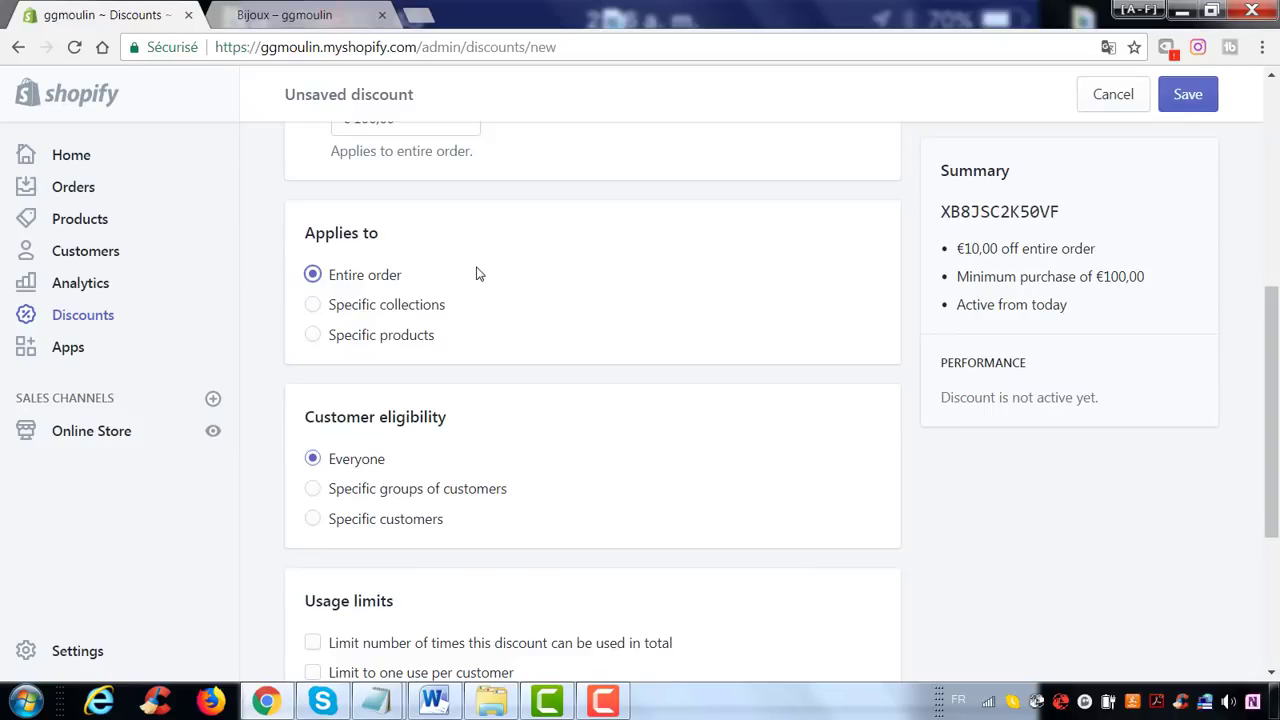
# - Compare the customer eligibility options for specific groups of customers and specific customers, including their search fields
pyautogui.scroll(-1, 490, 283)
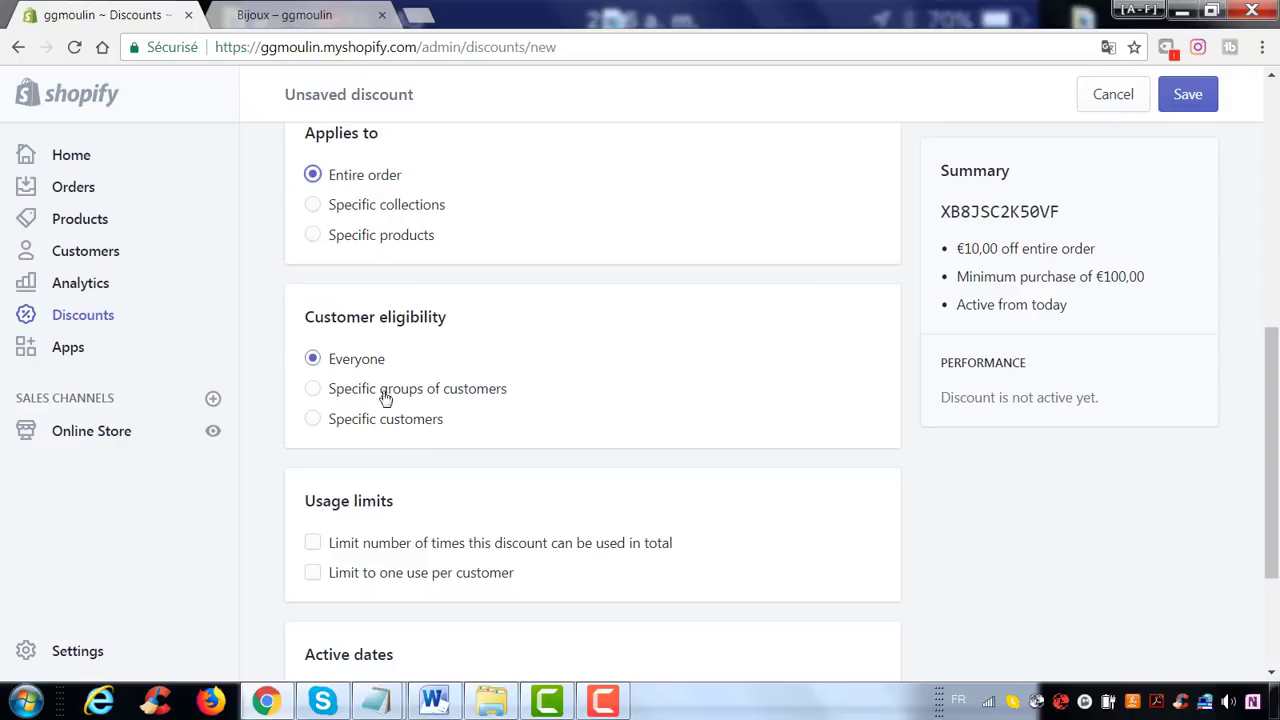
pyautogui.click(318, 396)
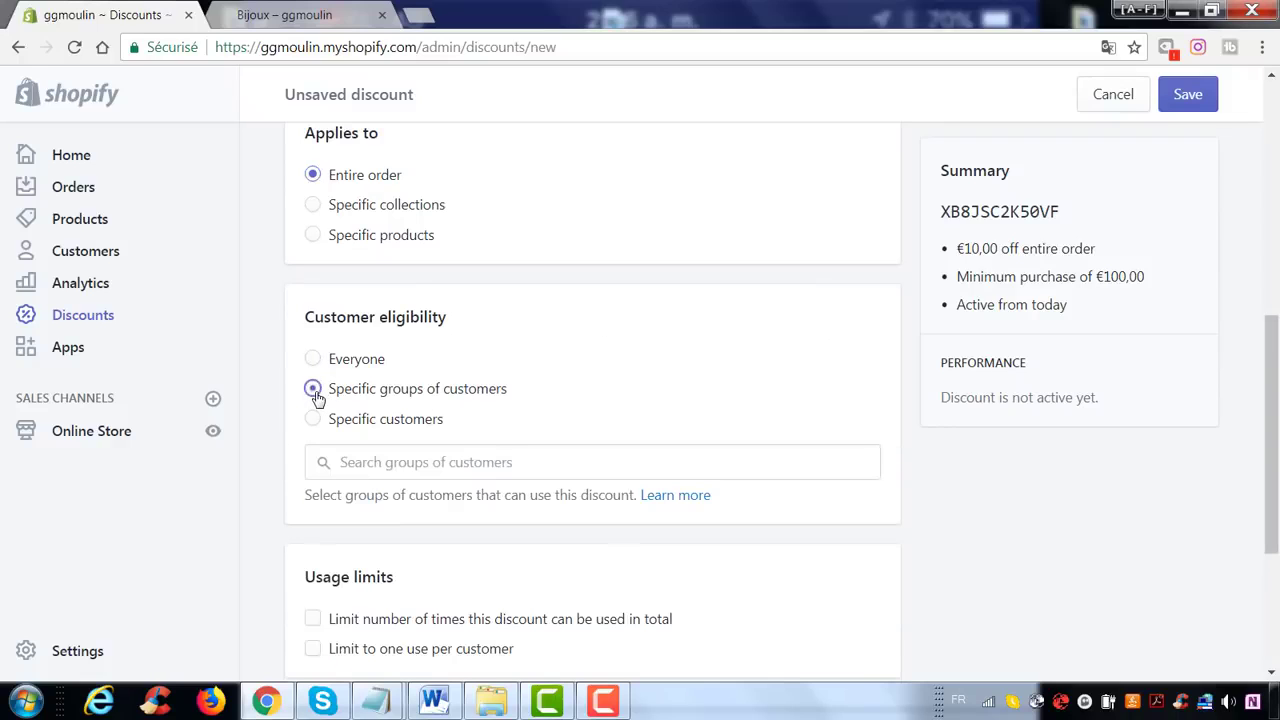
pyautogui.click(432, 462)
pyautogui.click(313, 421)
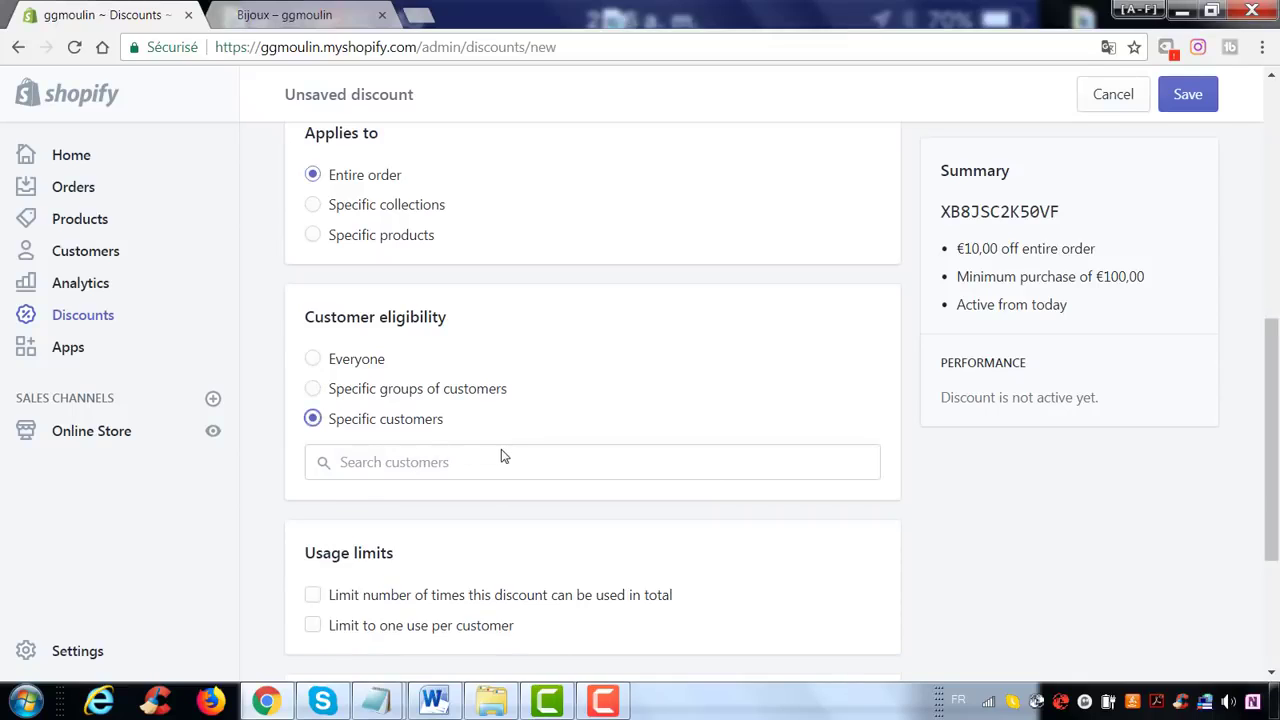
pyautogui.scroll(-1, 503, 457)
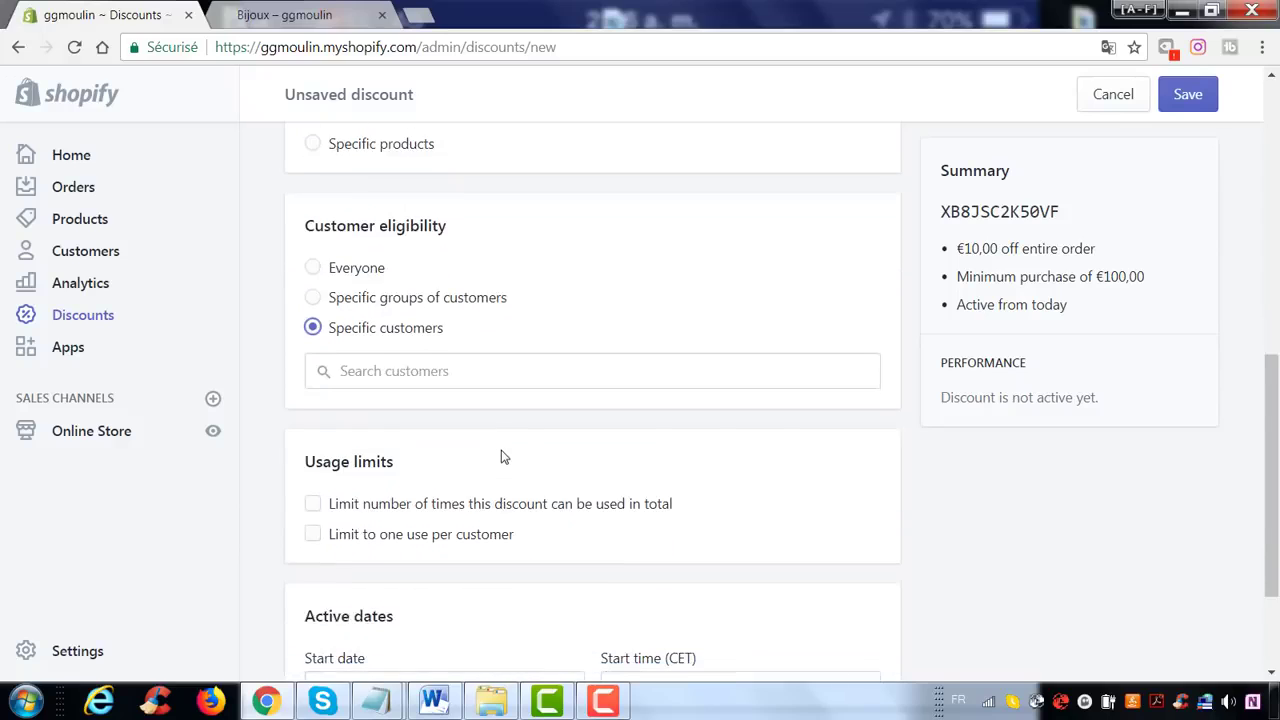
pyautogui.click(463, 371)
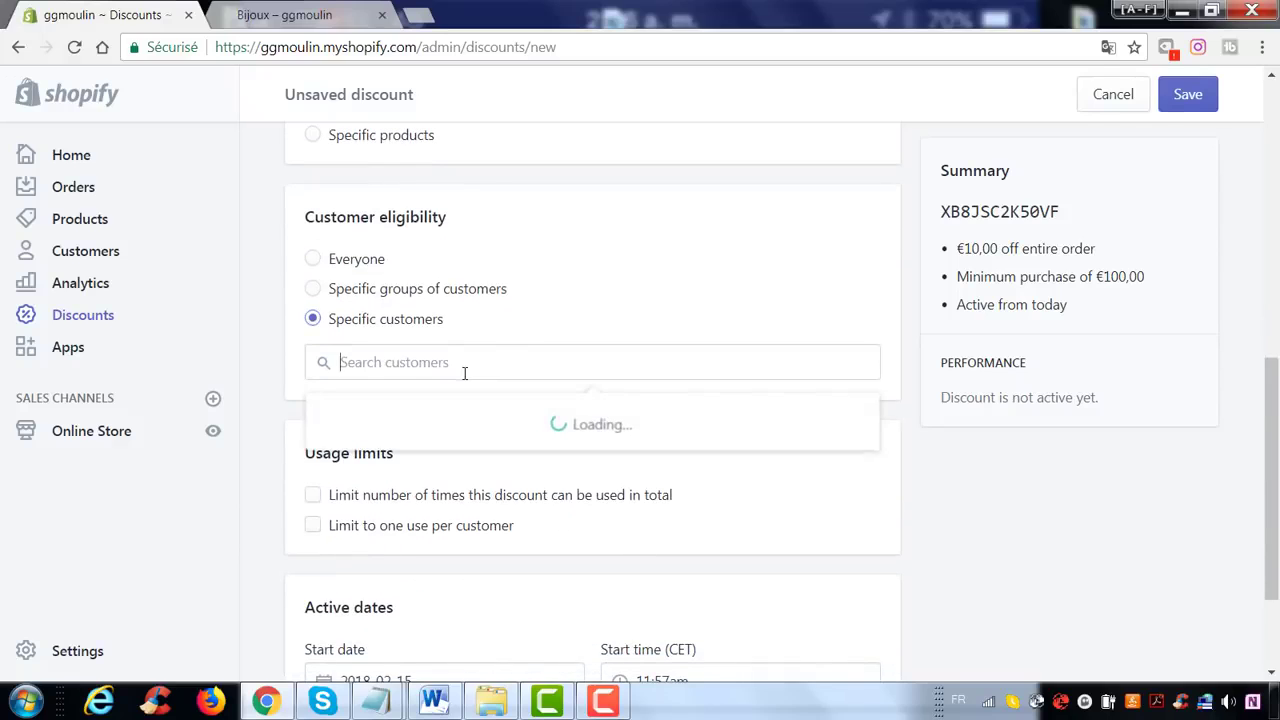
pyautogui.click(312, 289)
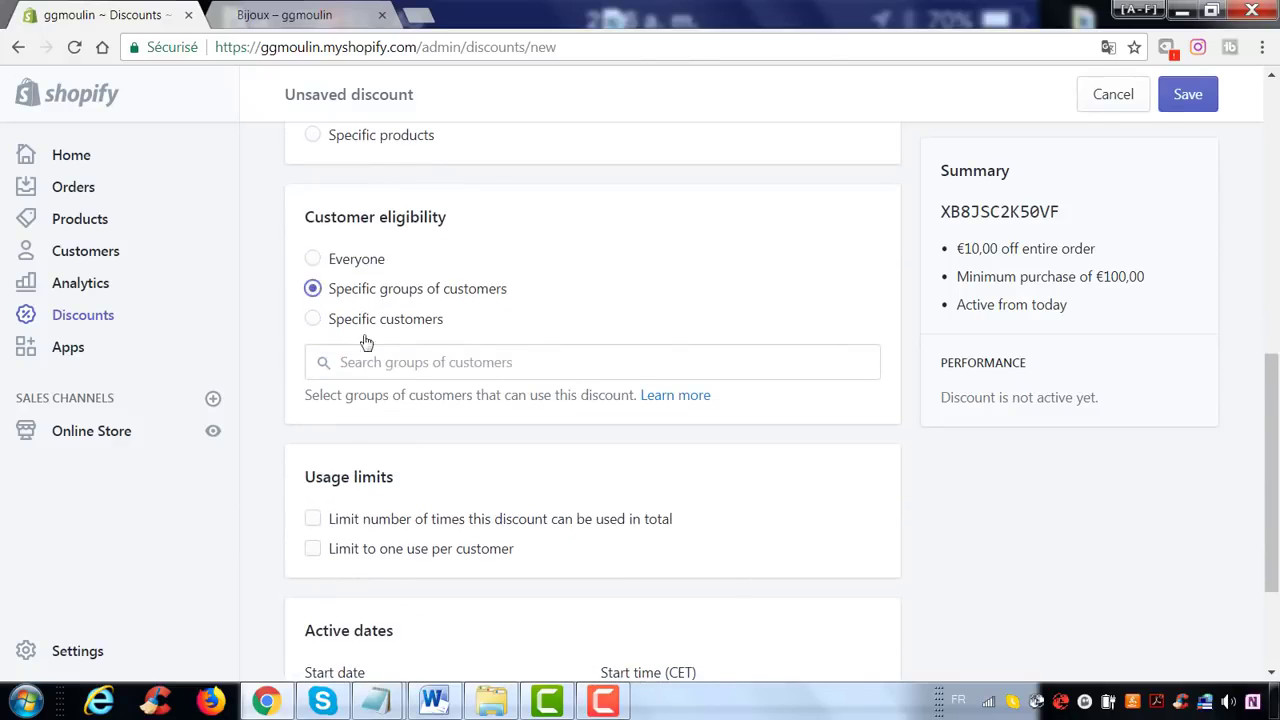
pyautogui.click(313, 318)
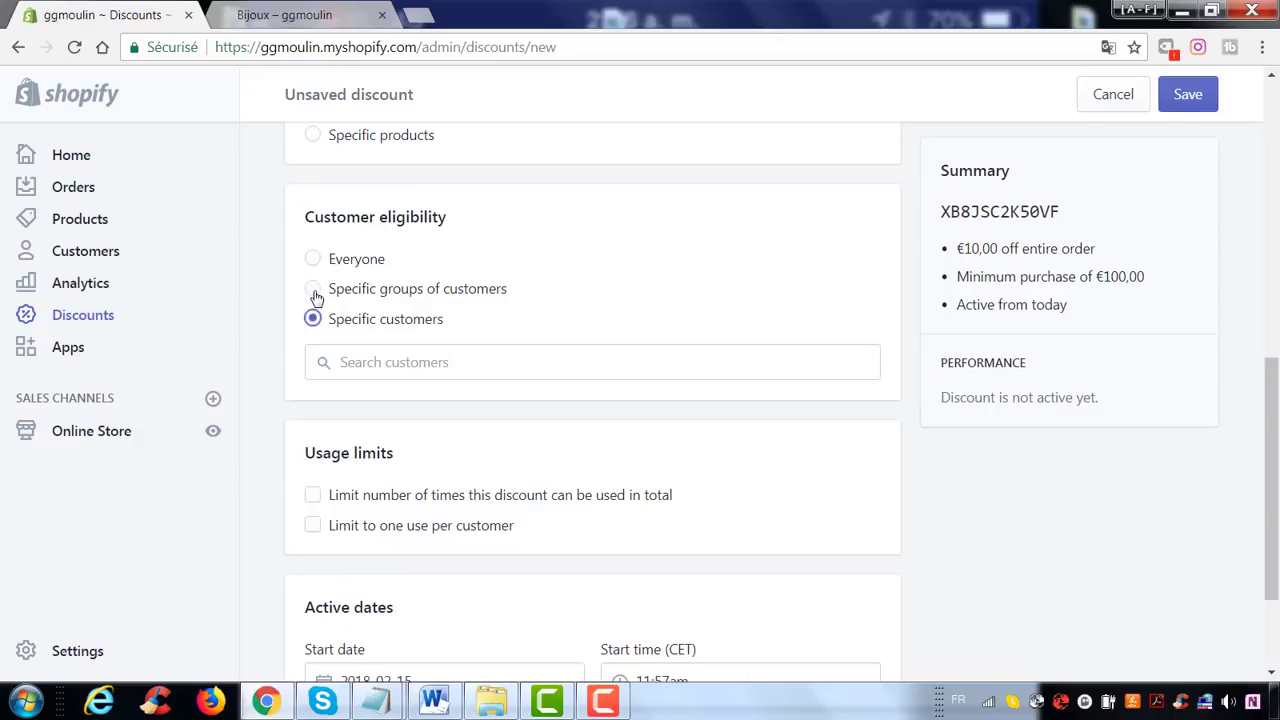
# - Highlight the generated discount code in the discount's Summary, then clear the selection
pyautogui.moveTo(1062, 212); pyautogui.dragTo(940, 212)
pyautogui.click(940, 212)
pyautogui.moveTo(1078, 218); pyautogui.dragTo(916, 218)
pyautogui.click(976, 210)
pyautogui.moveTo(1000, 212); pyautogui.dragTo(1072, 214)
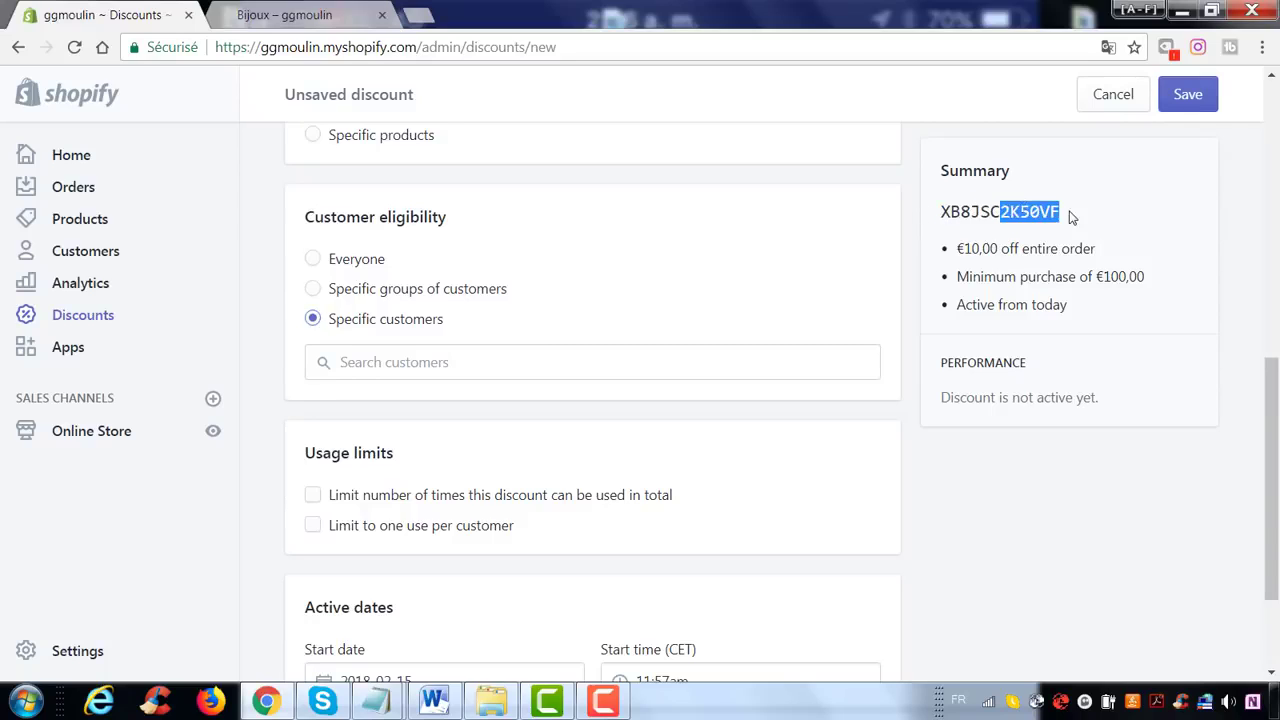
pyautogui.click(1072, 214)
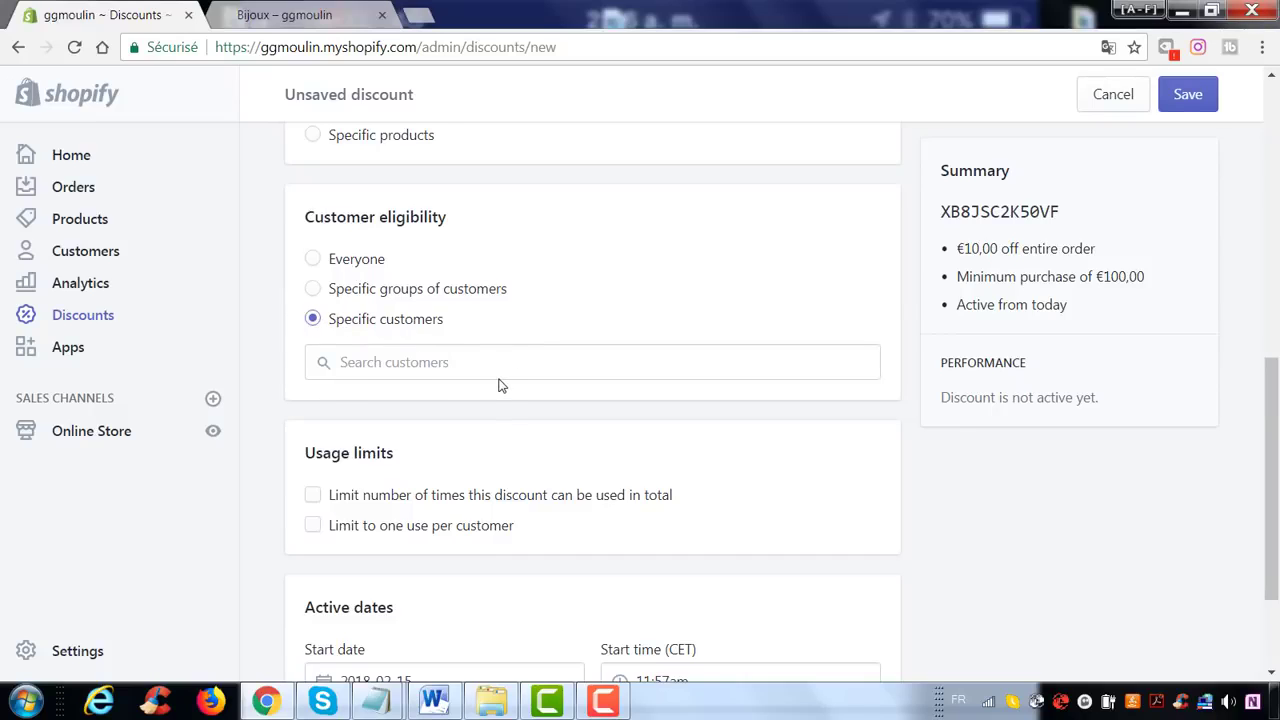
# - Set the discount's customer eligibility to specific groups of customers
pyautogui.click(313, 290)
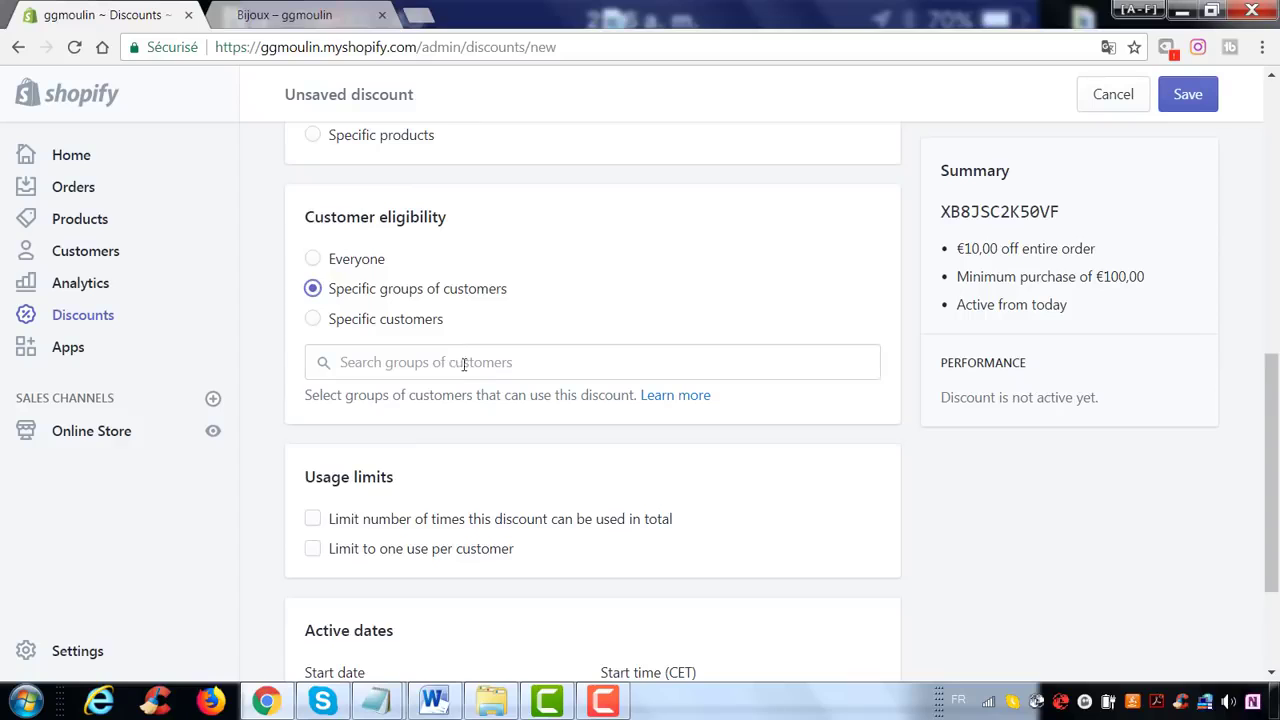
# - Limit the discount to one use per customer and to 100 uses in total
pyautogui.scroll(-3, 422, 428)
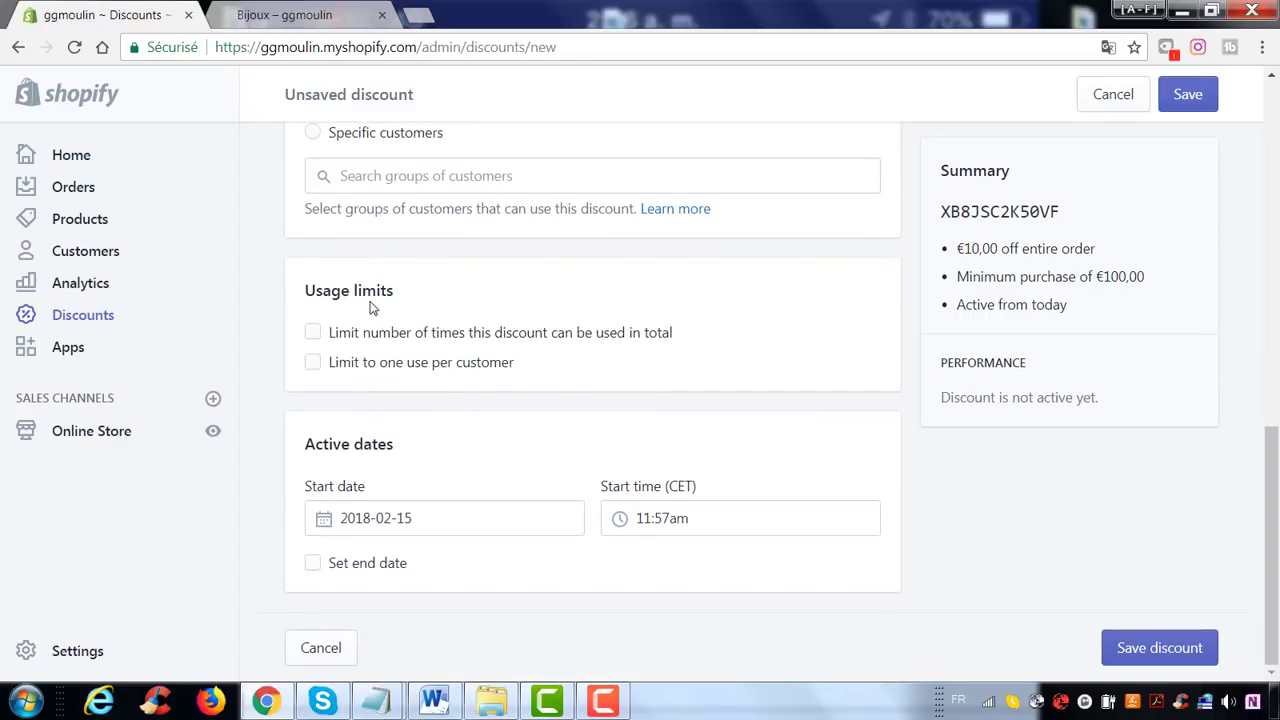
pyautogui.click(314, 367)
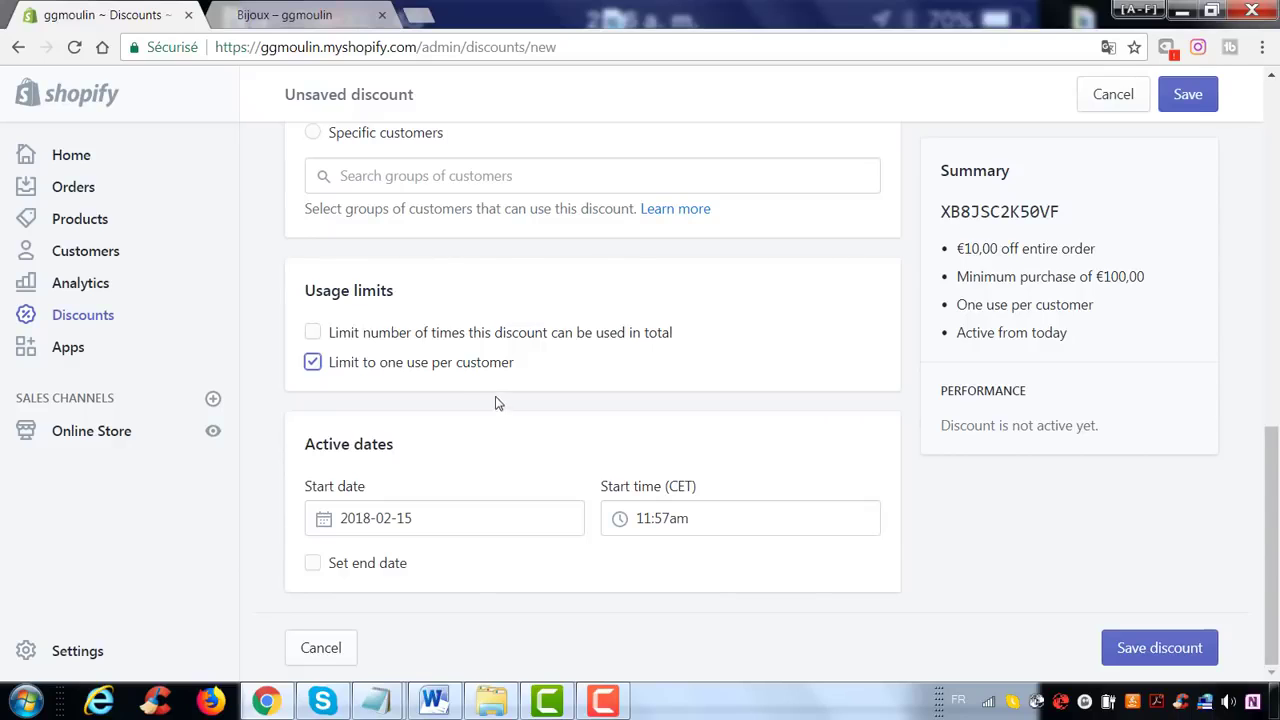
pyautogui.click(313, 333)
pyautogui.click(389, 366)
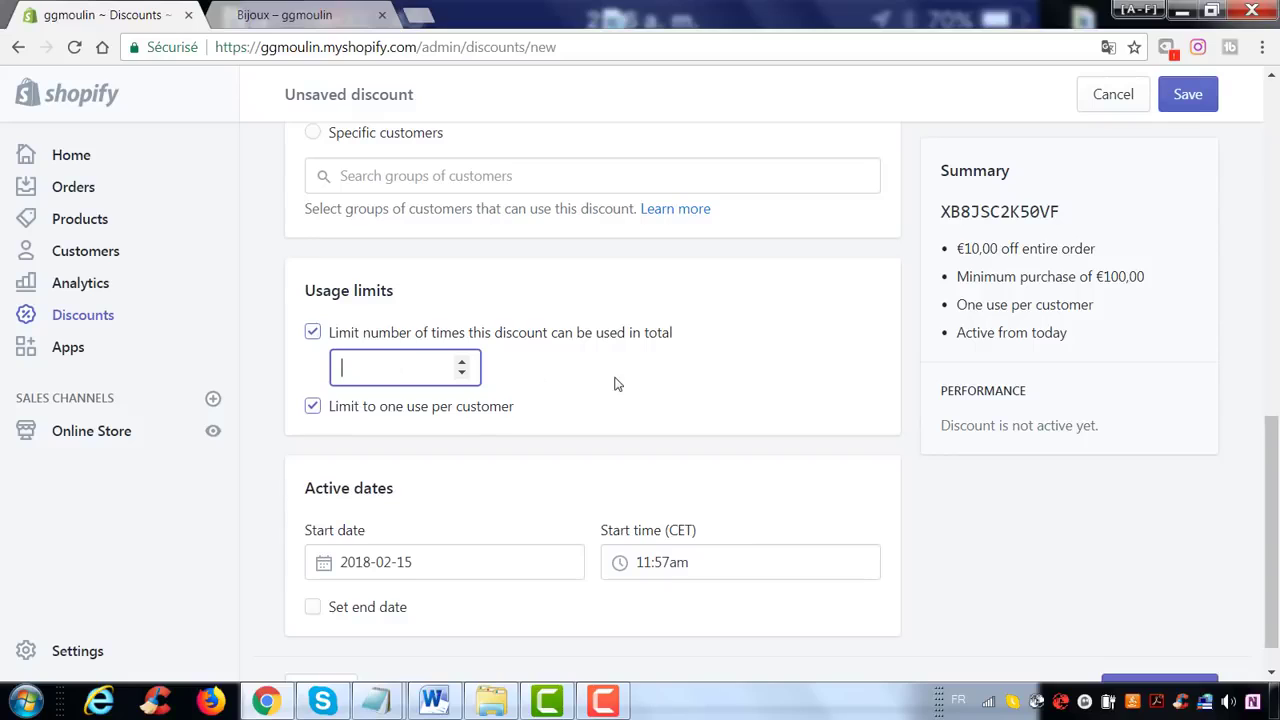
pyautogui.write('100')
pyautogui.click(630, 380)
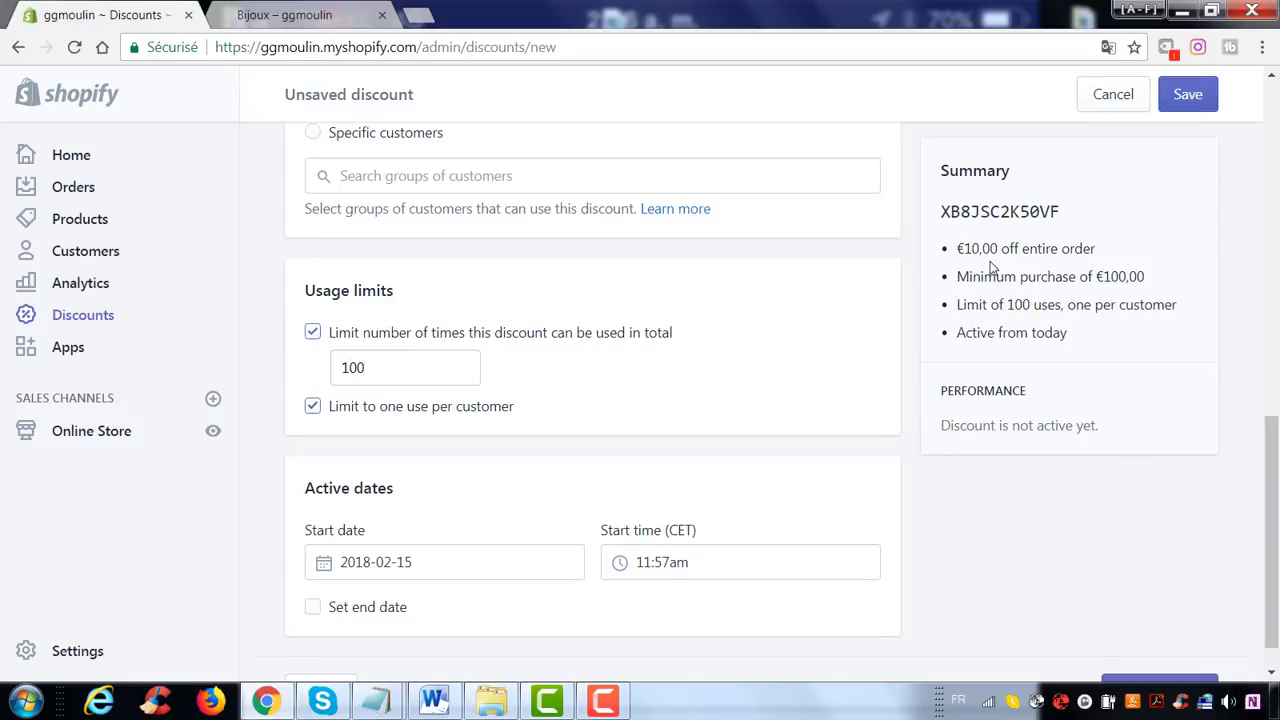
# - Try to save the discount, then review the form's error and settings and keep it applied to Entire order
pyautogui.moveTo(964, 250); pyautogui.dragTo(1008, 256)
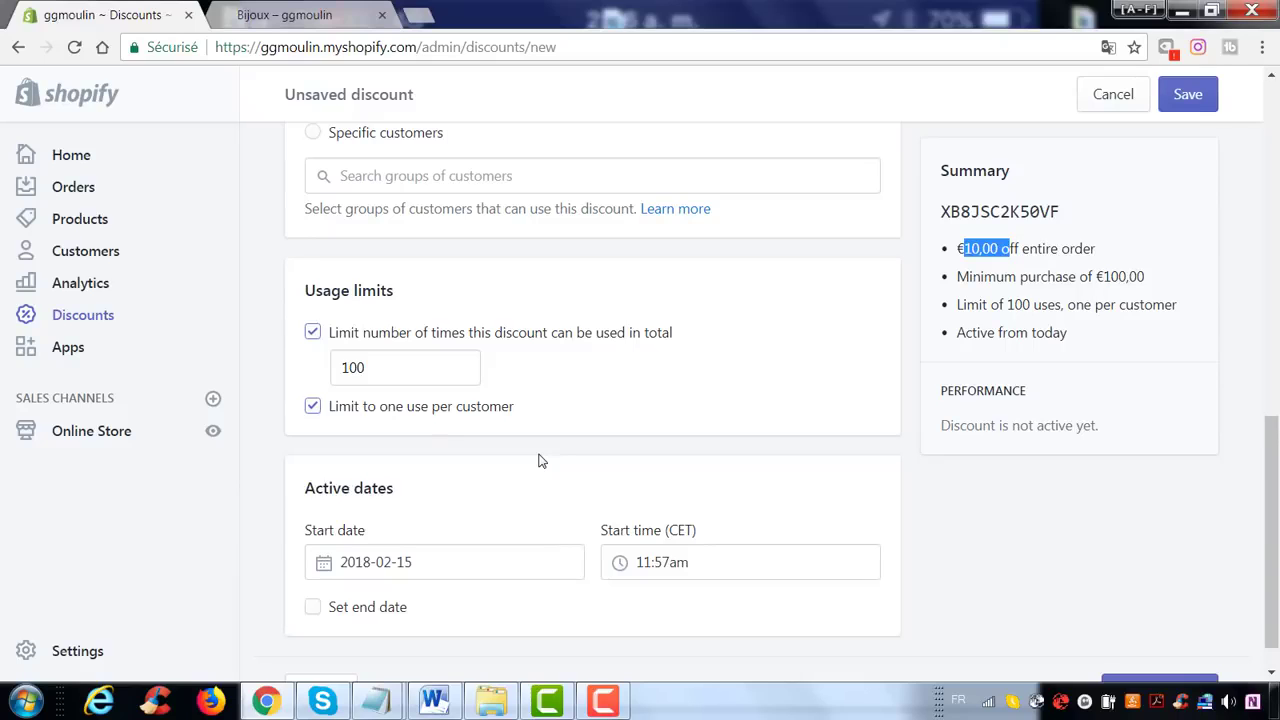
pyautogui.scroll(-1, 545, 458)
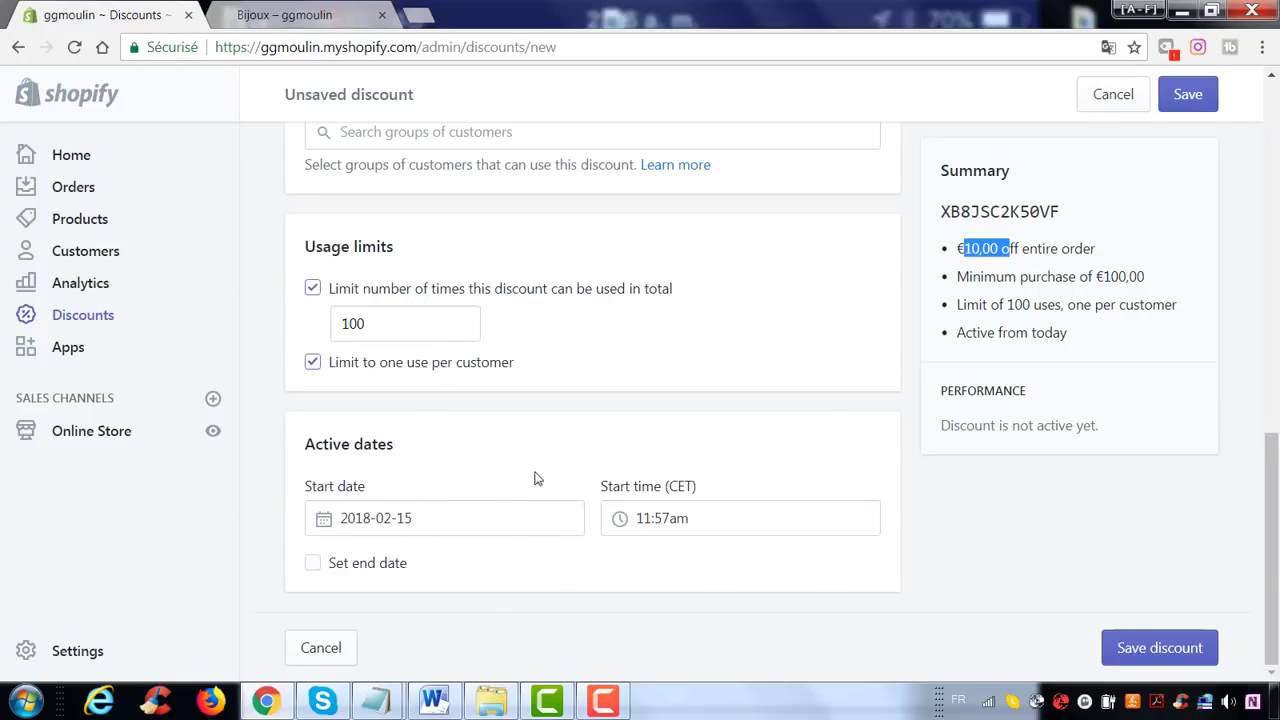
pyautogui.click(1116, 646)
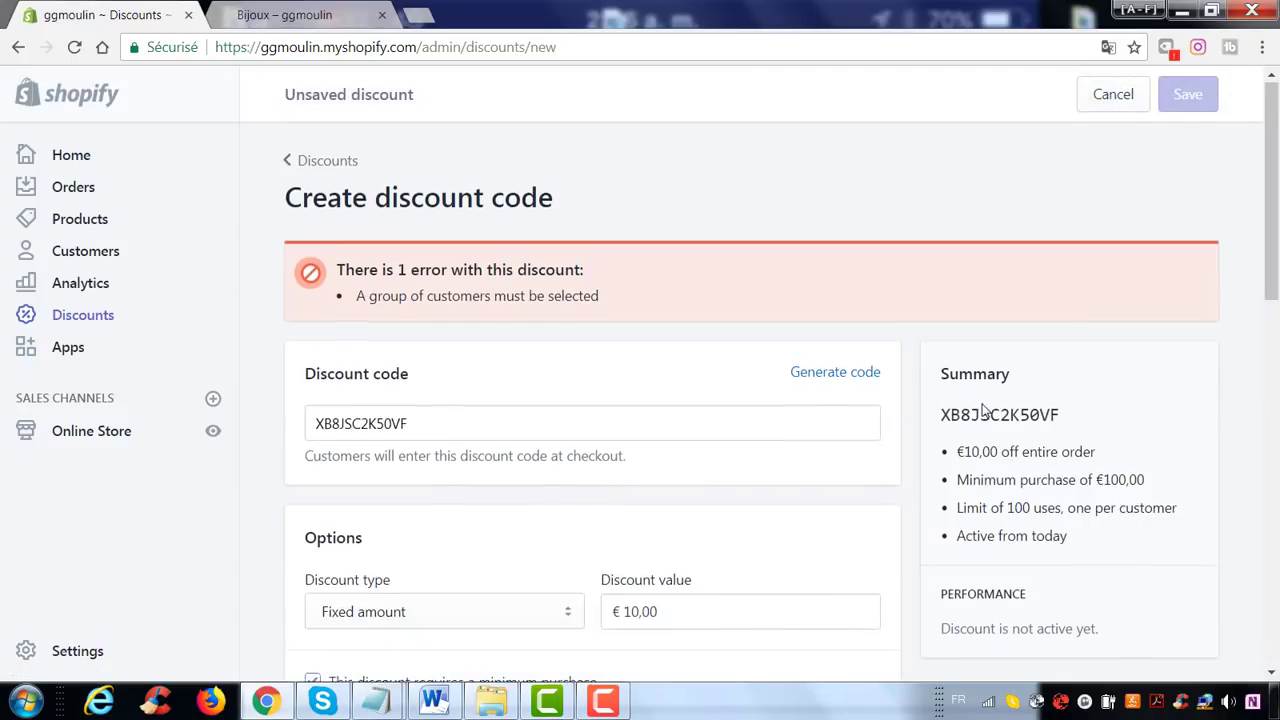
pyautogui.scroll(-8, 893, 460)
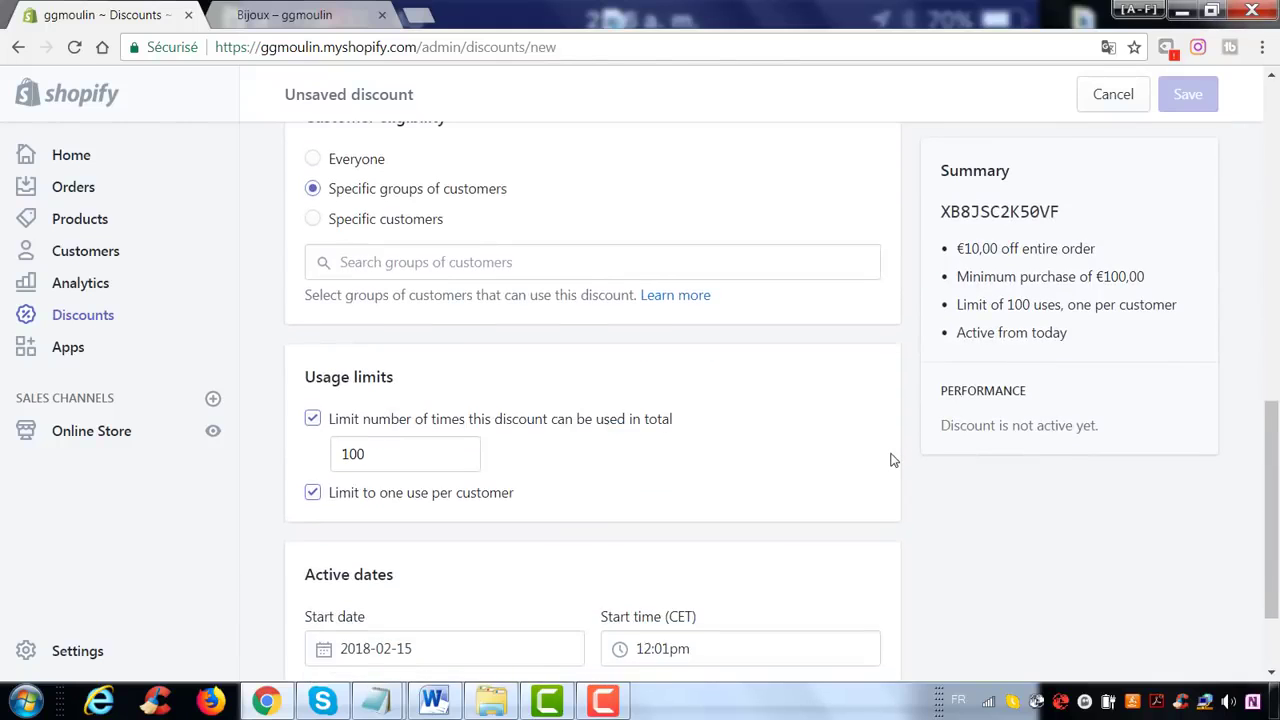
pyautogui.scroll(8, 893, 460)
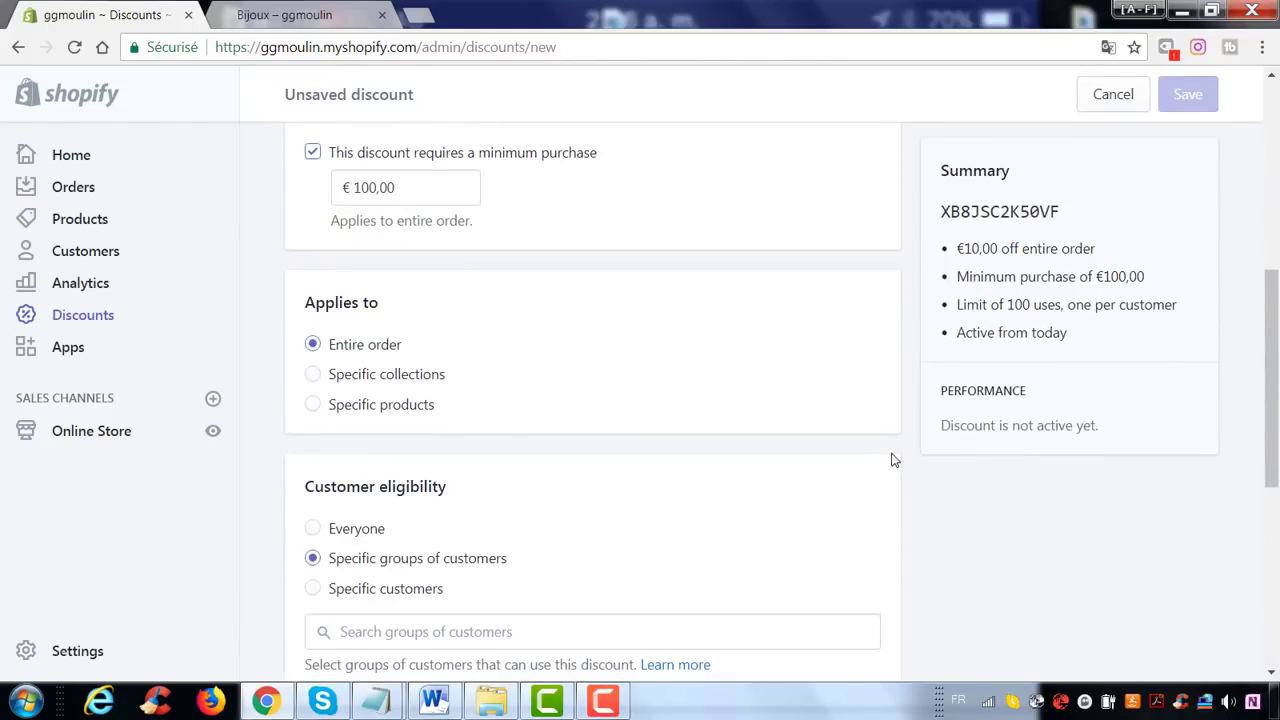
pyautogui.scroll(2, 893, 460)
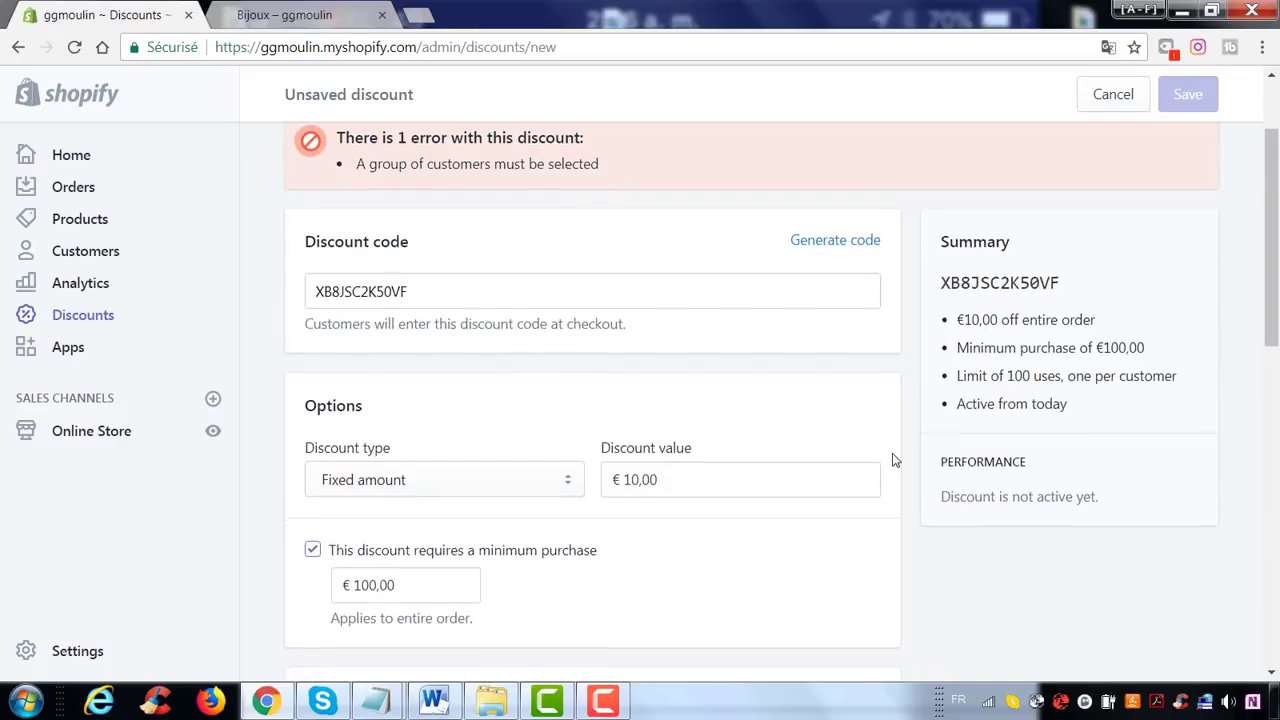
pyautogui.scroll(-2, 409, 528)
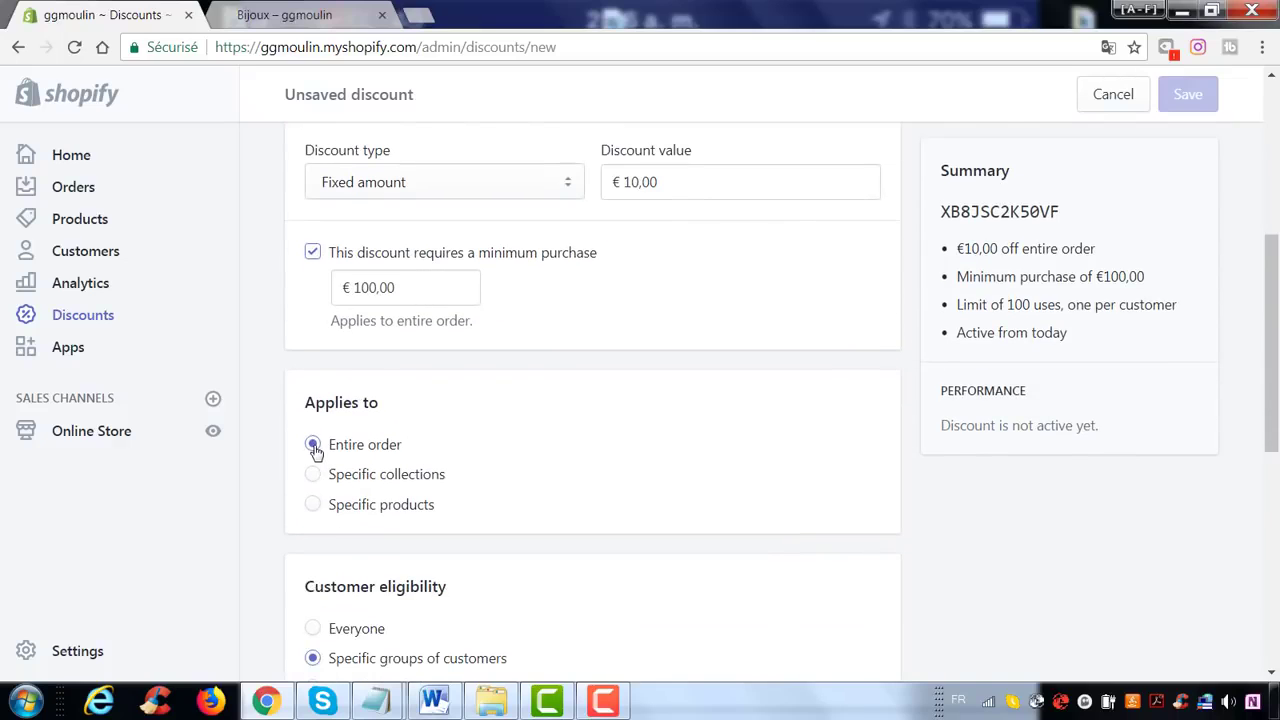
pyautogui.click(312, 444)
# - Highlight the discount code, the amount off the entire order, the minimum purchase and the one-per-customer limit in the Summary
pyautogui.moveTo(934, 211); pyautogui.dragTo(1062, 212)
pyautogui.click(1036, 240)
pyautogui.moveTo(962, 249); pyautogui.dragTo(1103, 253)
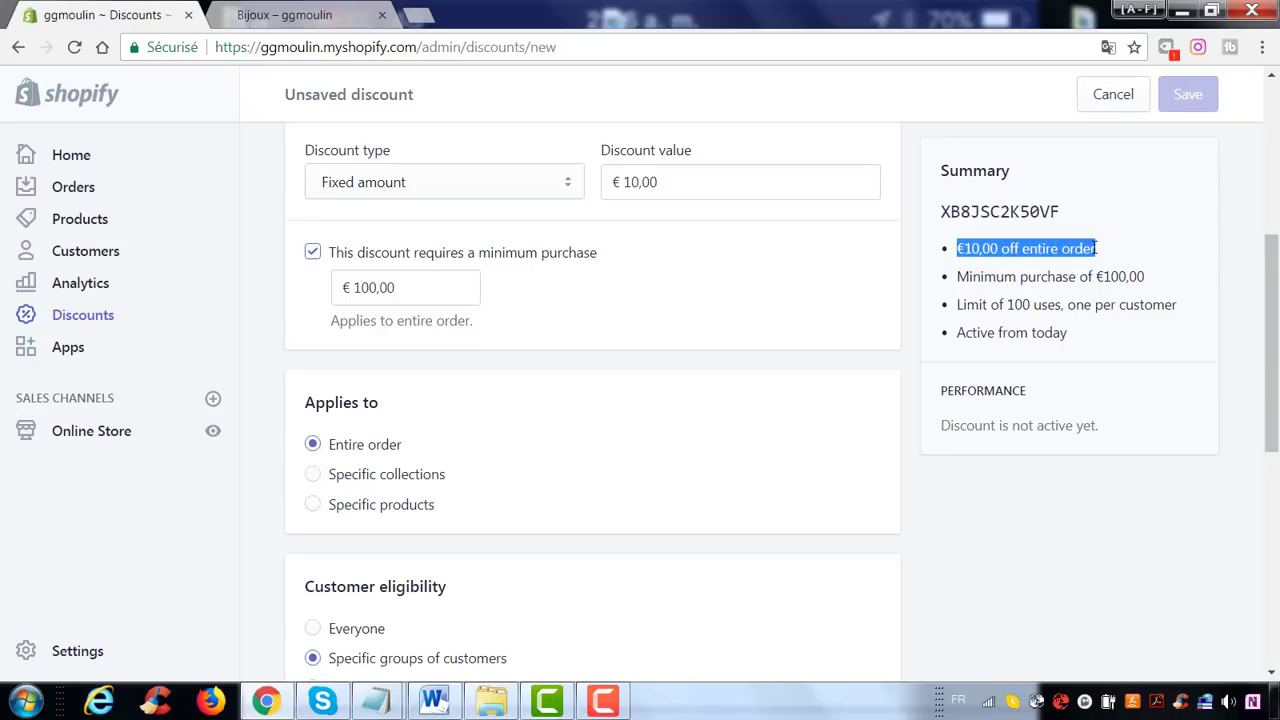
pyautogui.moveTo(958, 277); pyautogui.dragTo(1156, 277)
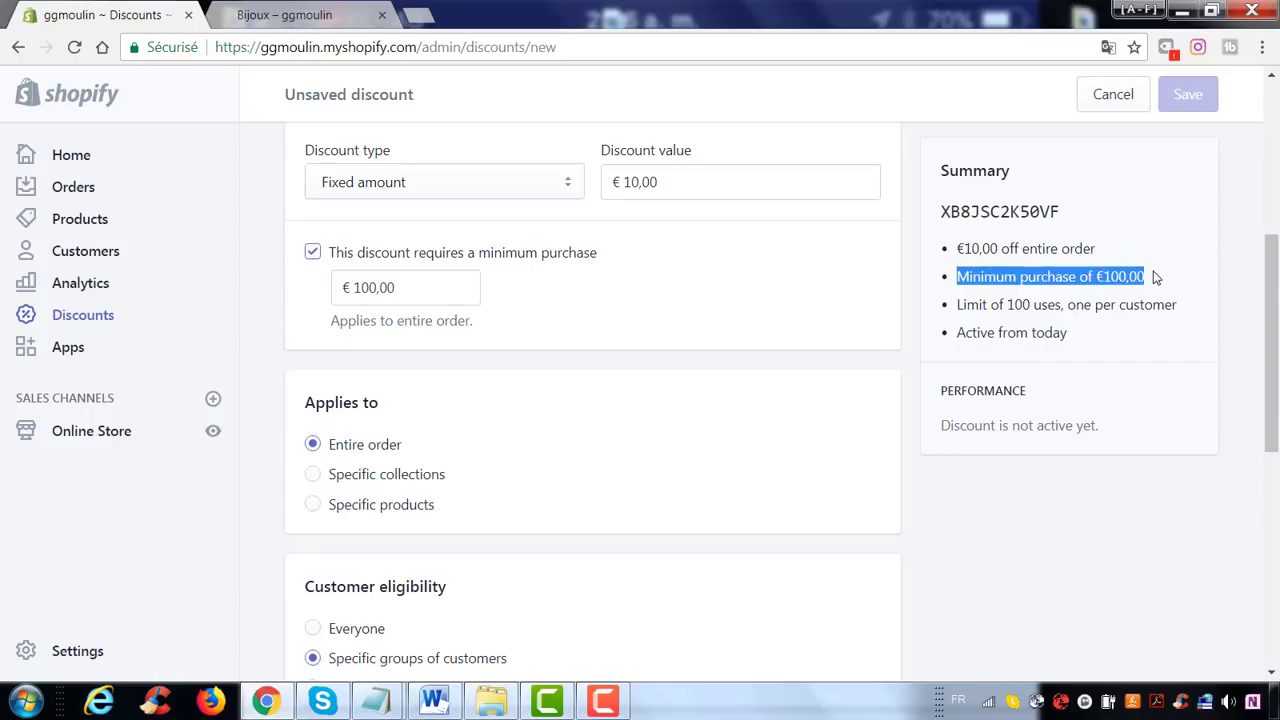
pyautogui.moveTo(955, 309); pyautogui.dragTo(1181, 305)
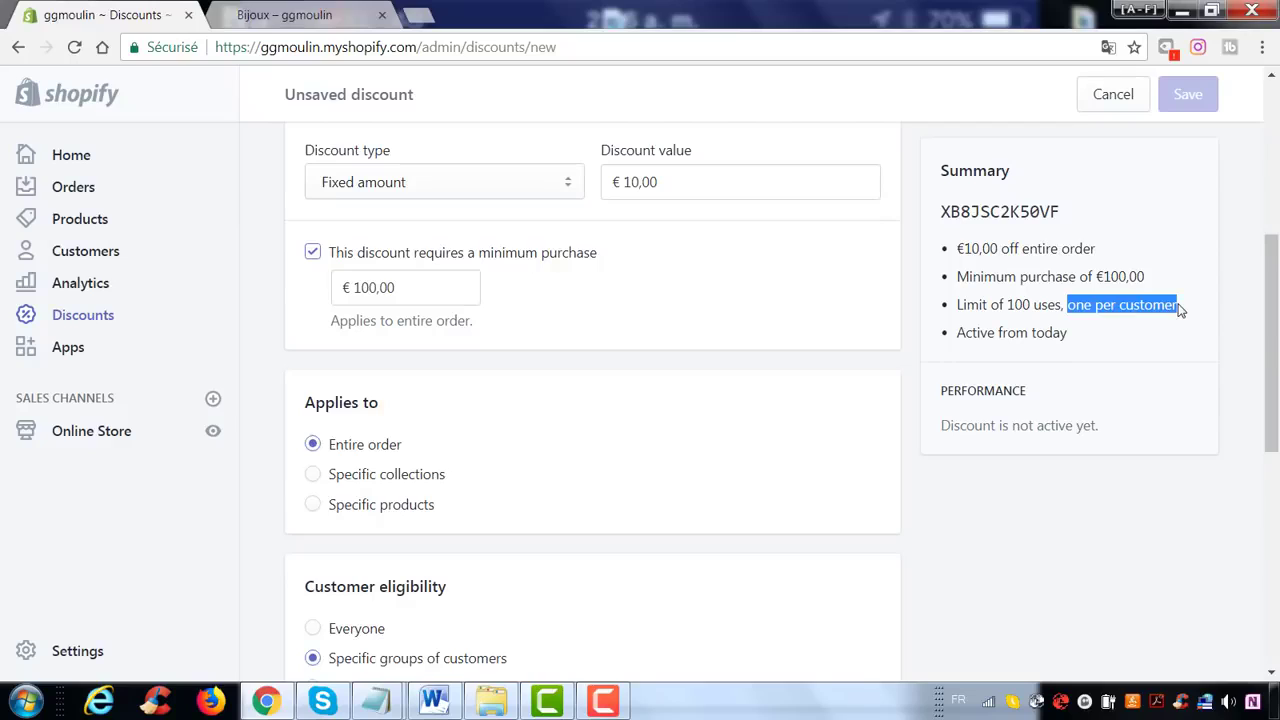
pyautogui.click(1190, 318)
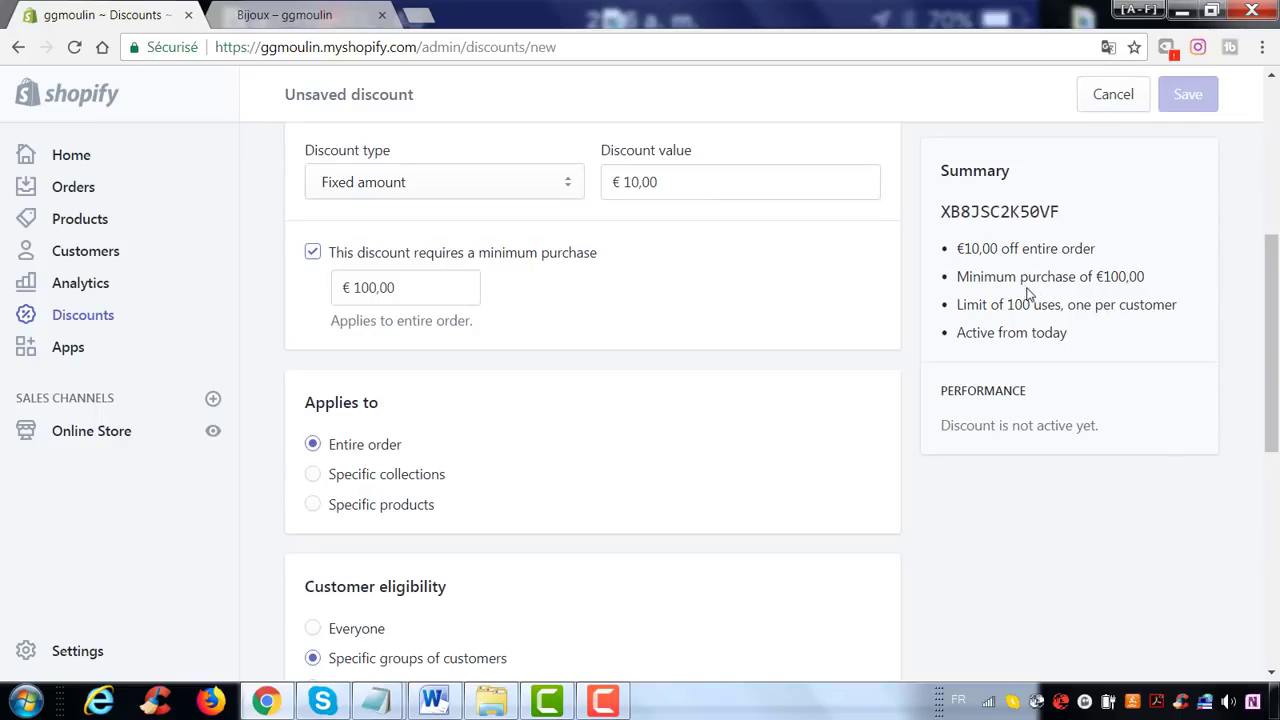
pyautogui.moveTo(964, 248); pyautogui.dragTo(1028, 248)
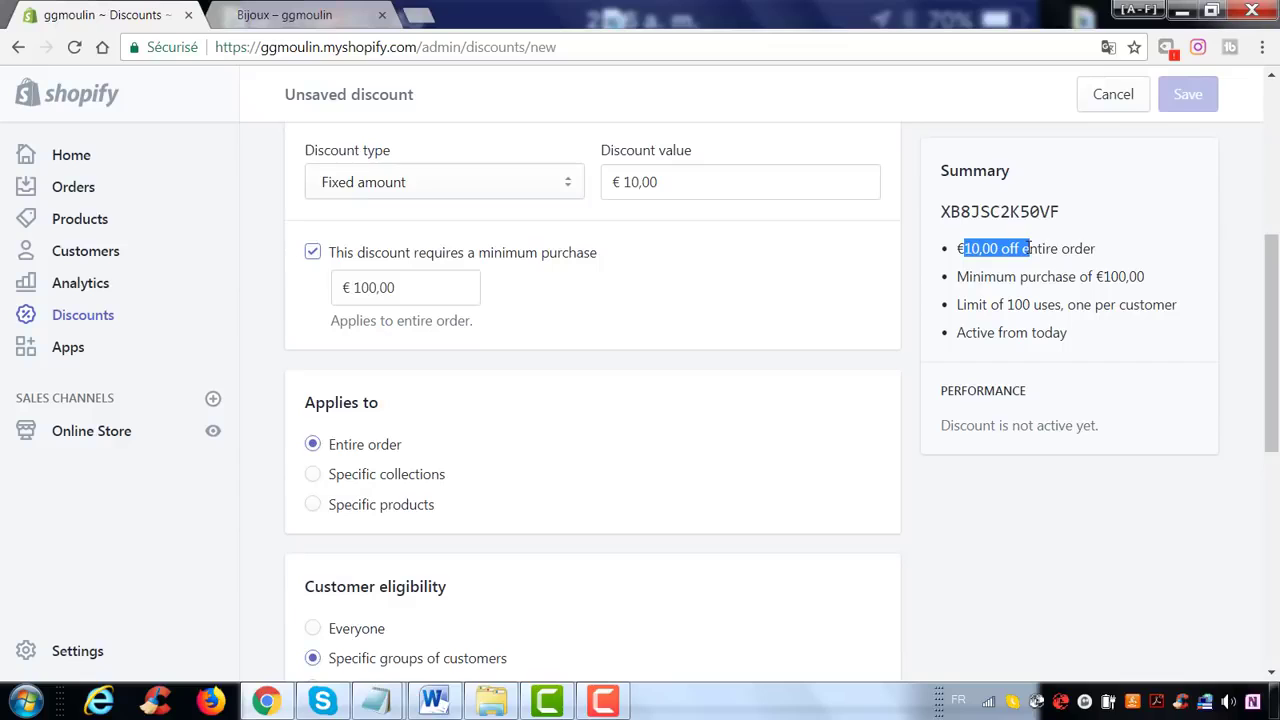
pyautogui.moveTo(1065, 304); pyautogui.dragTo(1181, 300)
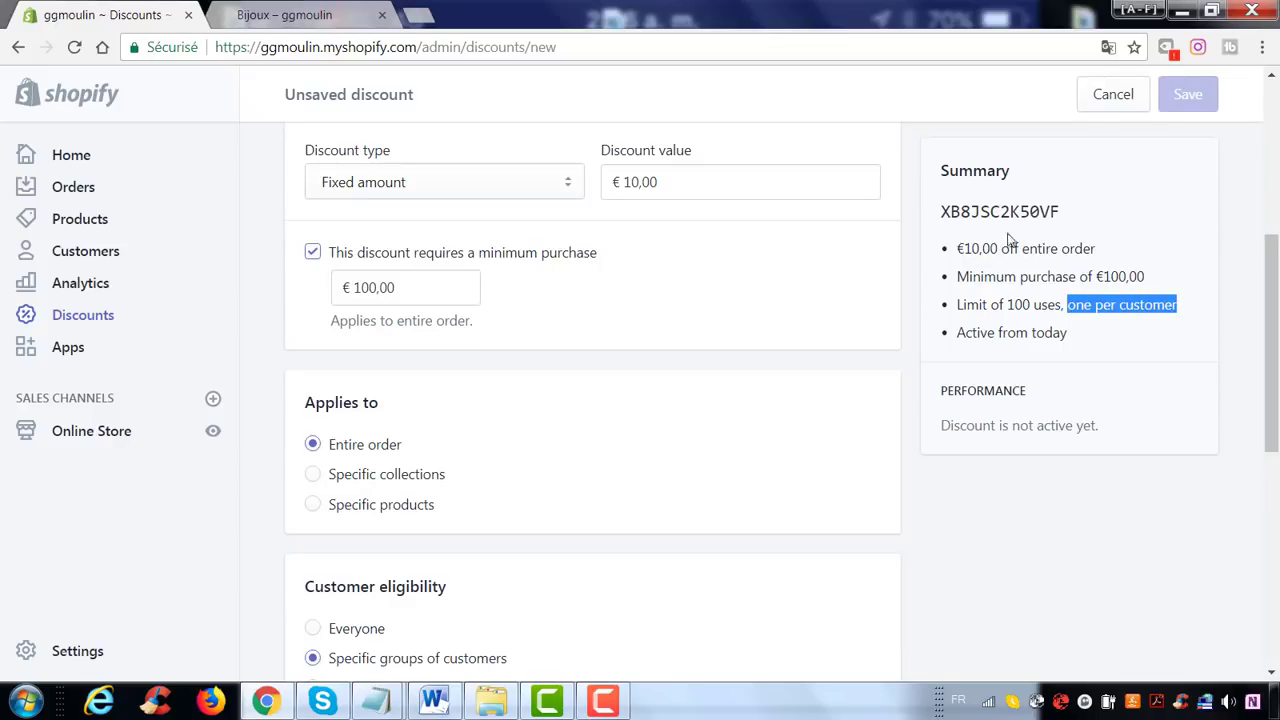
pyautogui.moveTo(951, 212); pyautogui.dragTo(1066, 236)
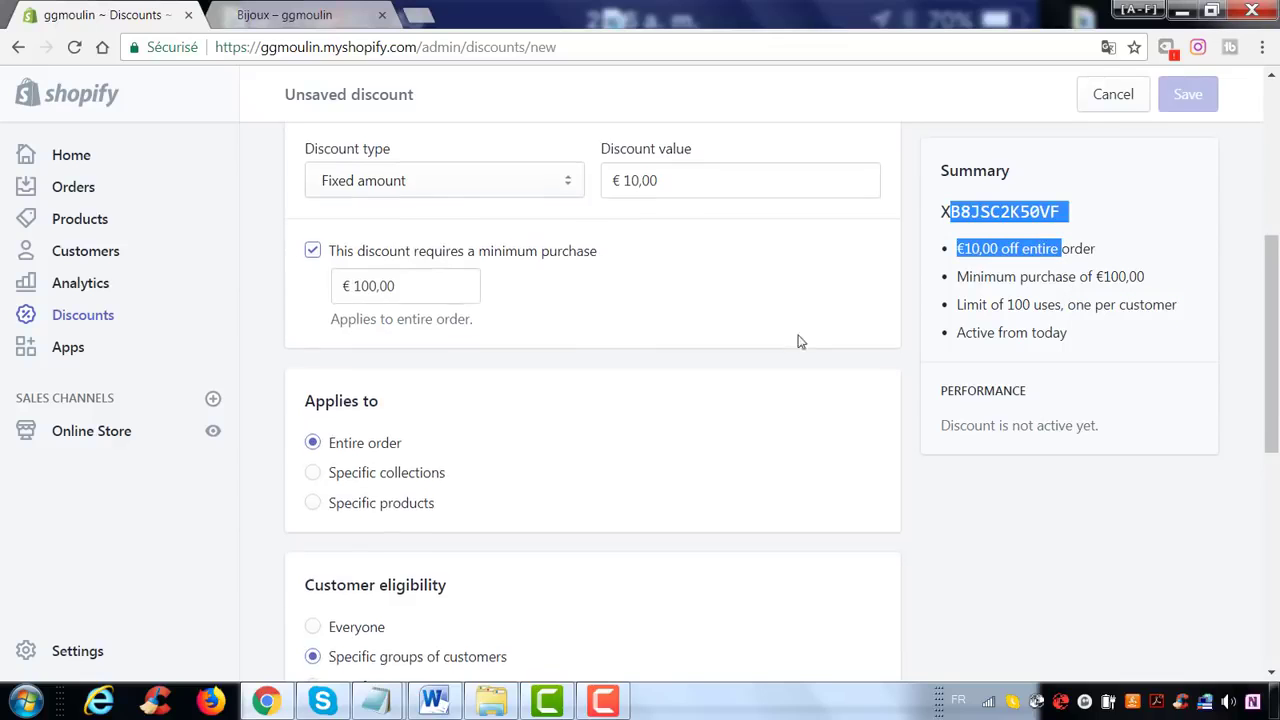
# - Leave the discount form for the Apps page and open the App Store listing of the recommended Oberlo app
pyautogui.scroll(-5, 797, 340)
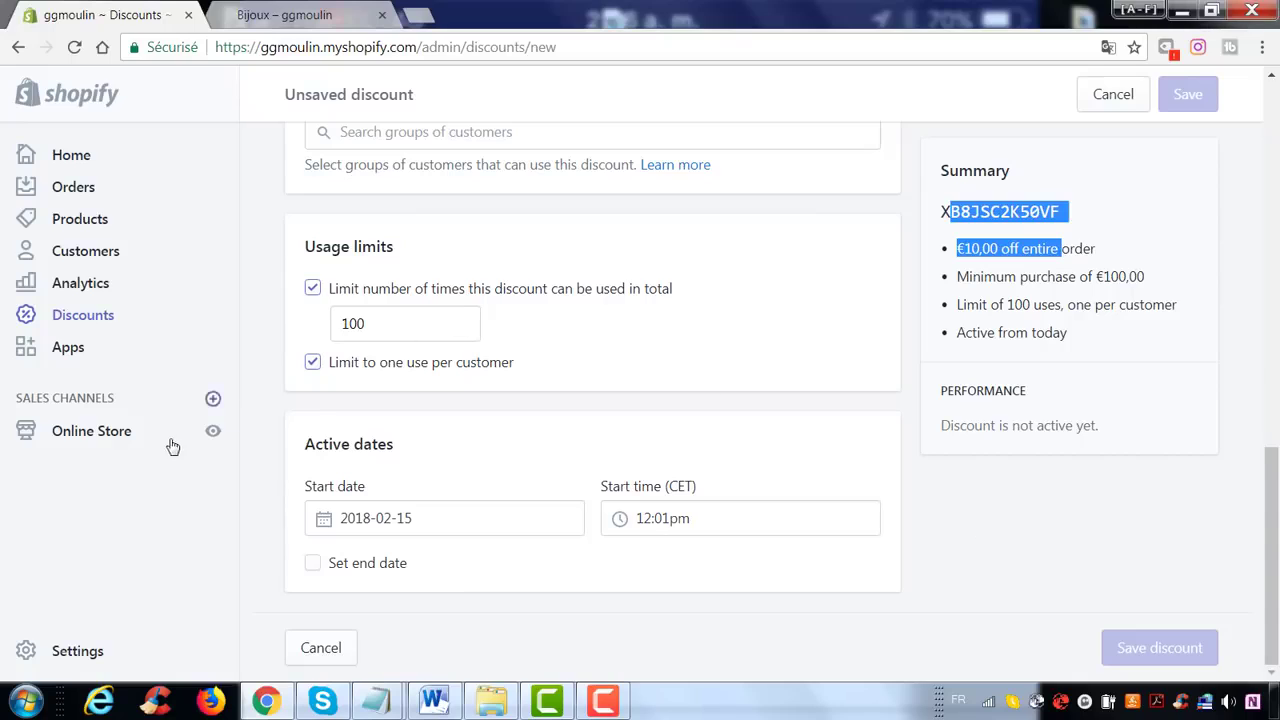
pyautogui.click(62, 348)
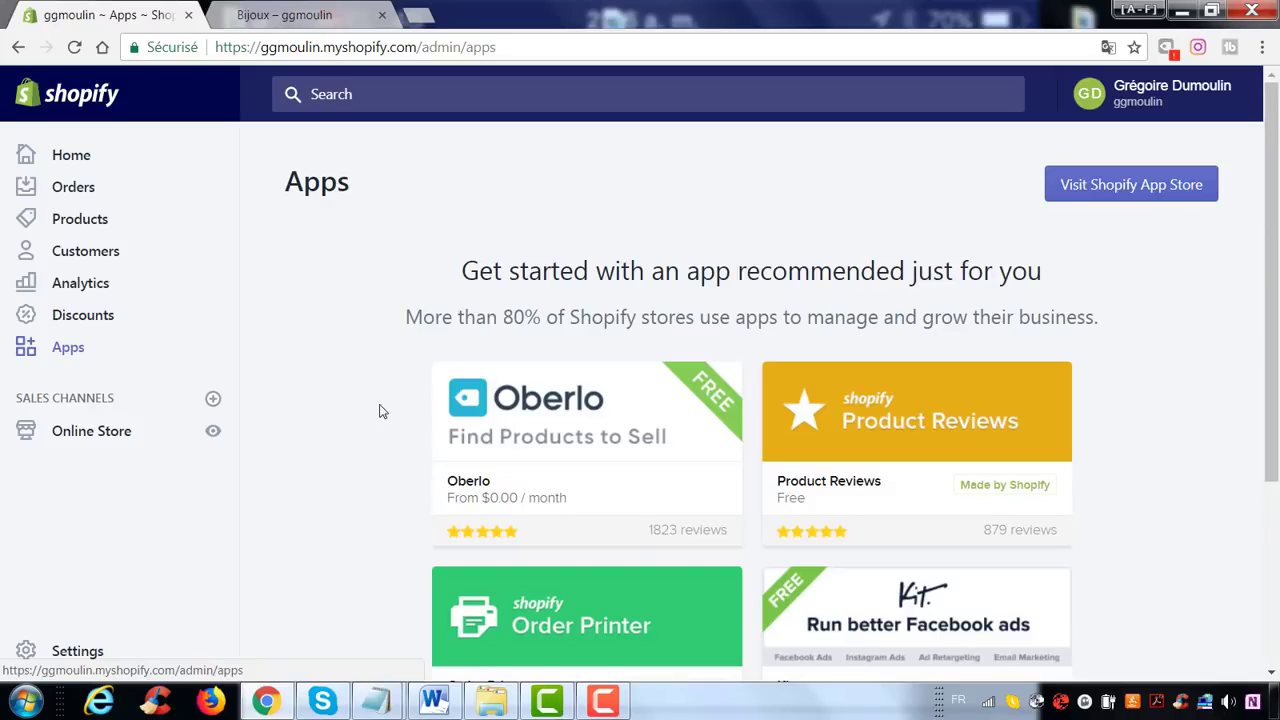
pyautogui.moveTo(603, 434)
pyautogui.click(551, 461)
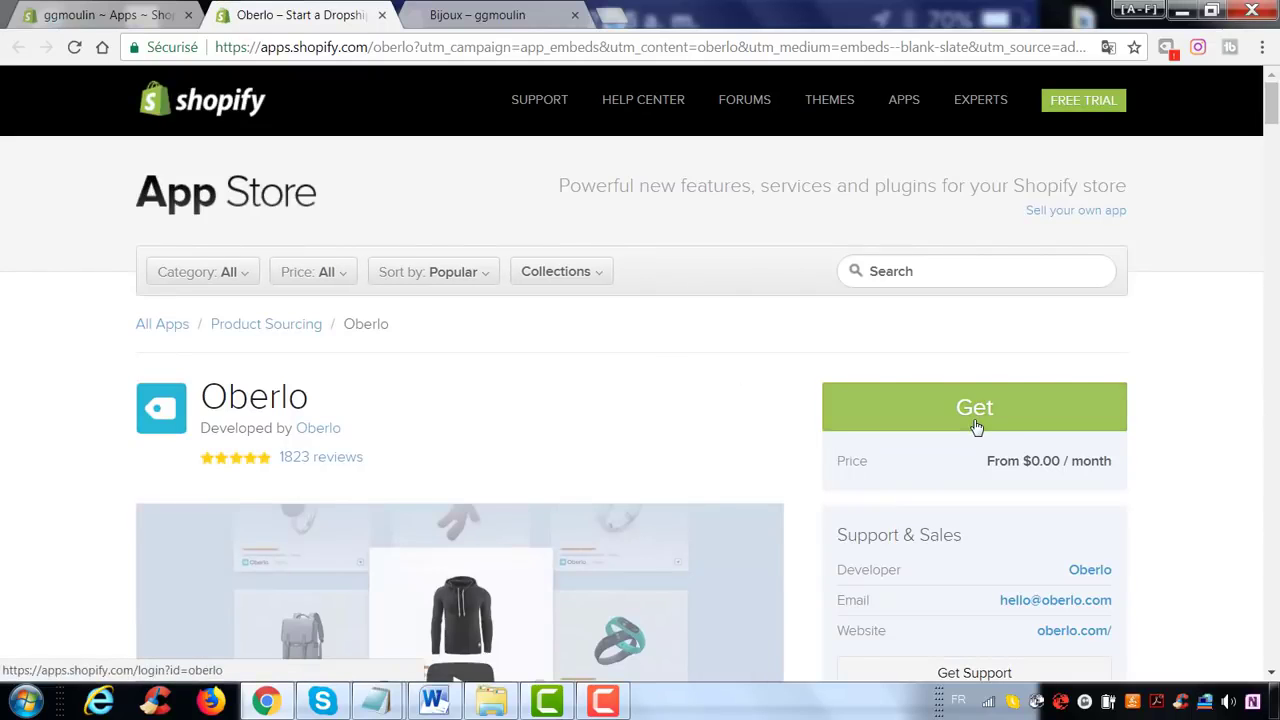
# - Get Oberlo by logging in with the existing store's URL, and install the app on the store
pyautogui.click(976, 426)
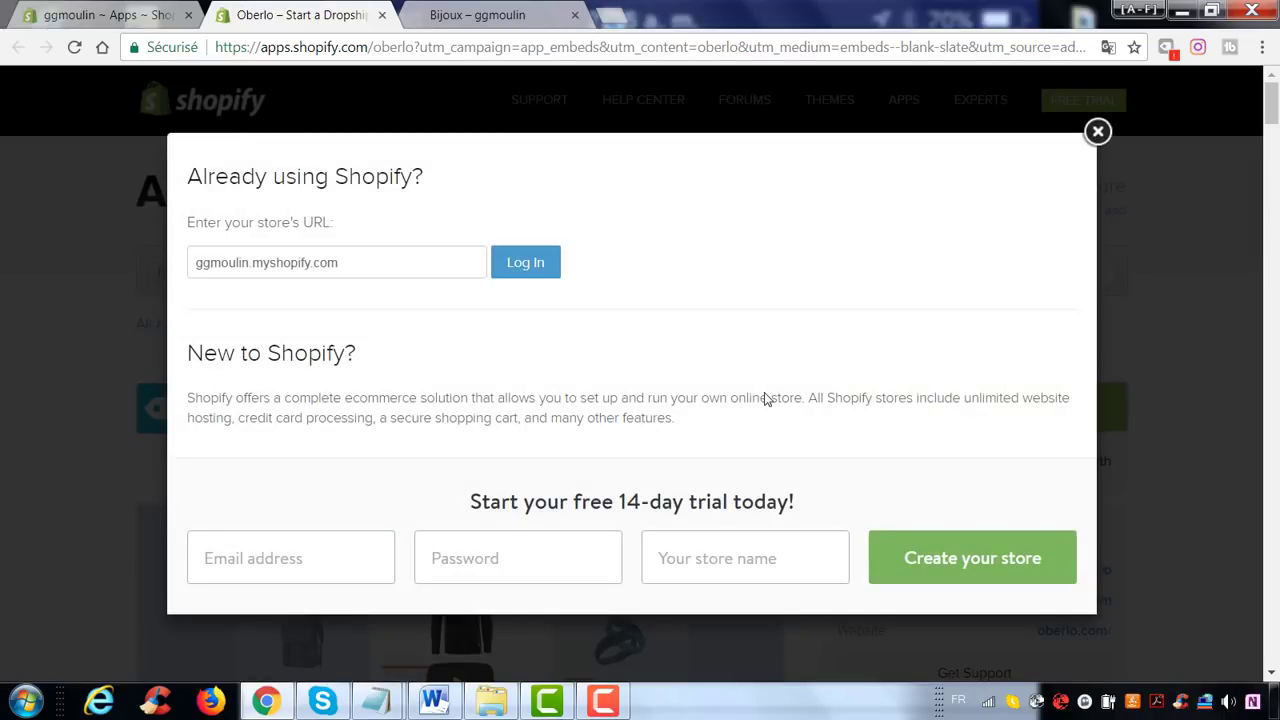
pyautogui.click(554, 272)
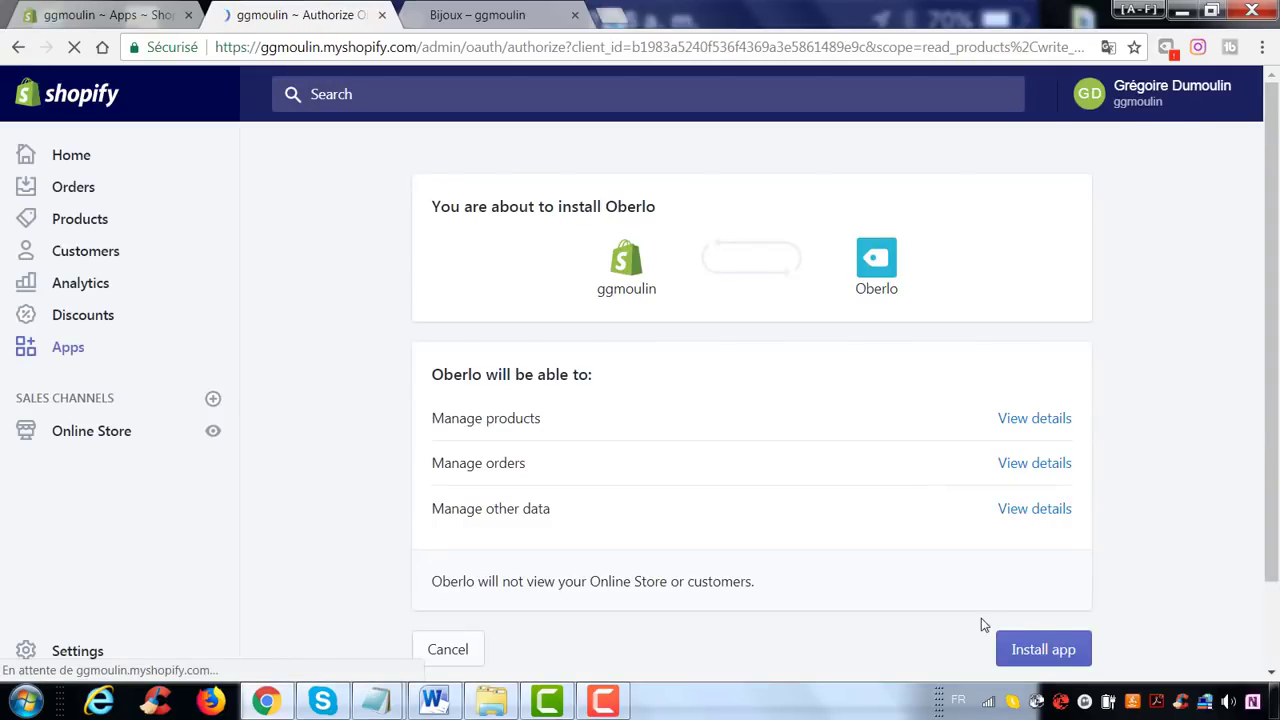
pyautogui.click(1045, 648)
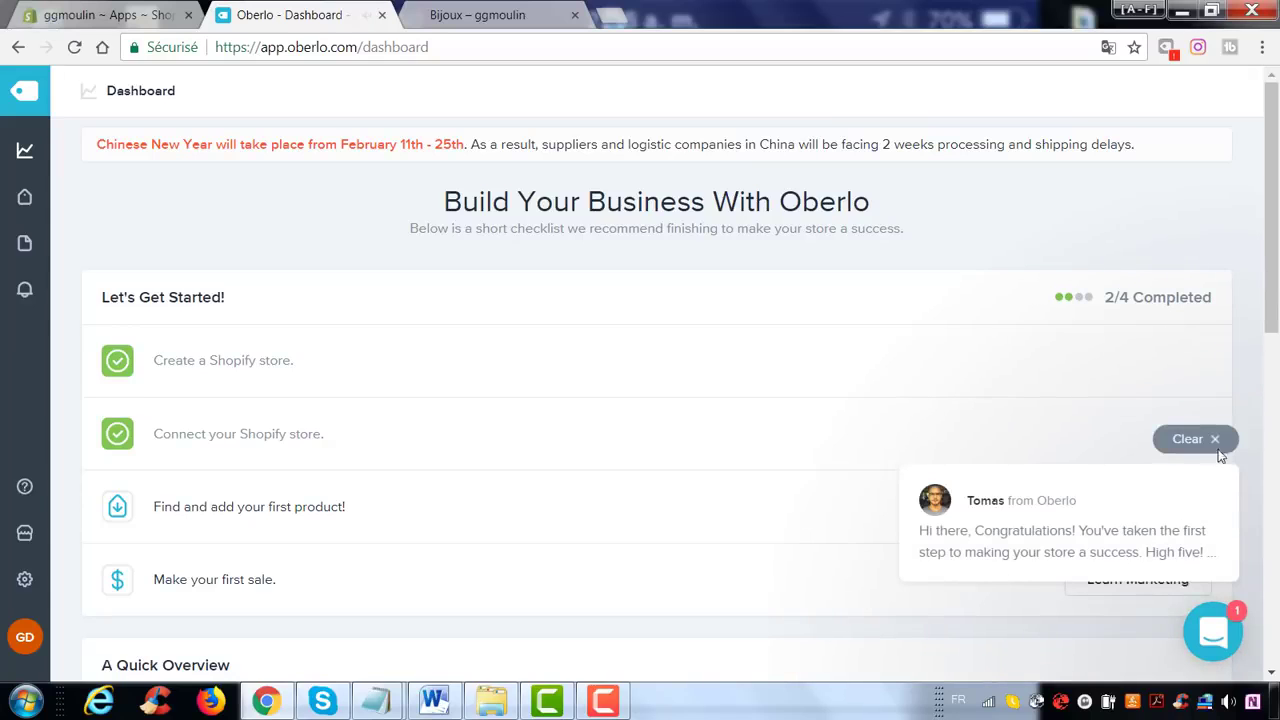
# - Dismiss the welcome chat message on the Oberlo dashboard and open Find Products from the getting-started checklist
pyautogui.click(1214, 446)
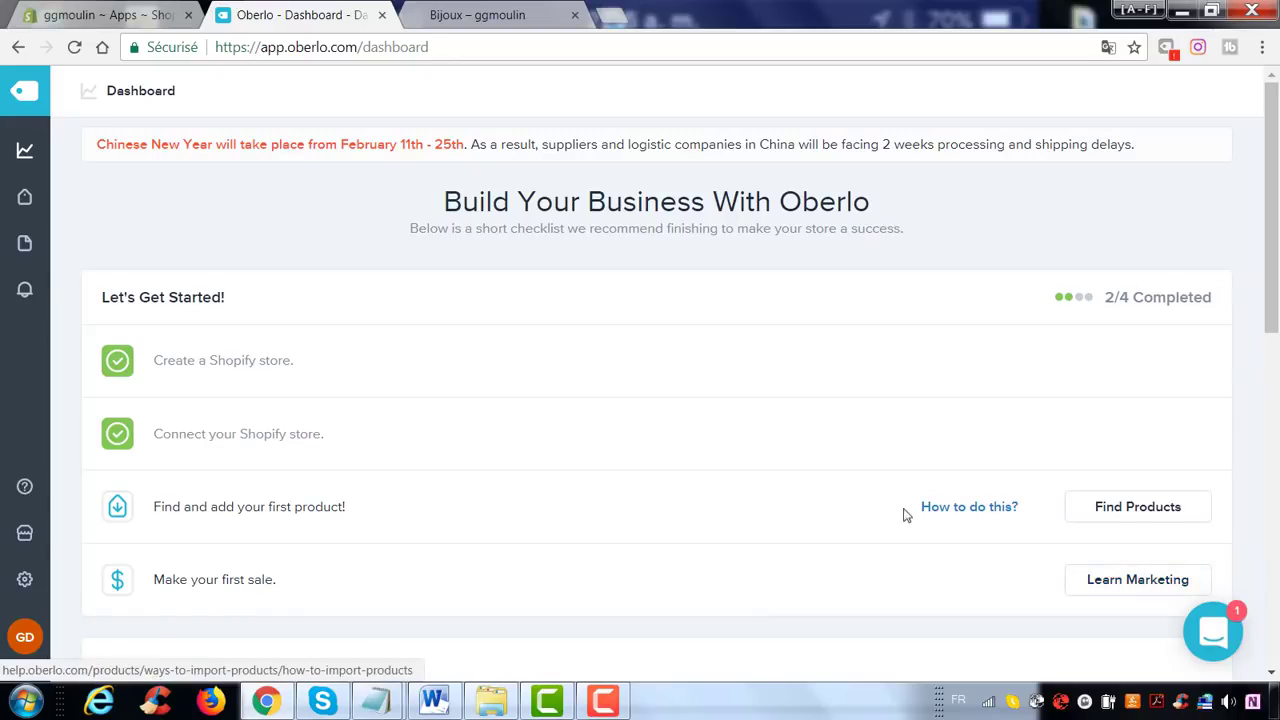
pyautogui.scroll(-1, 1140, 508)
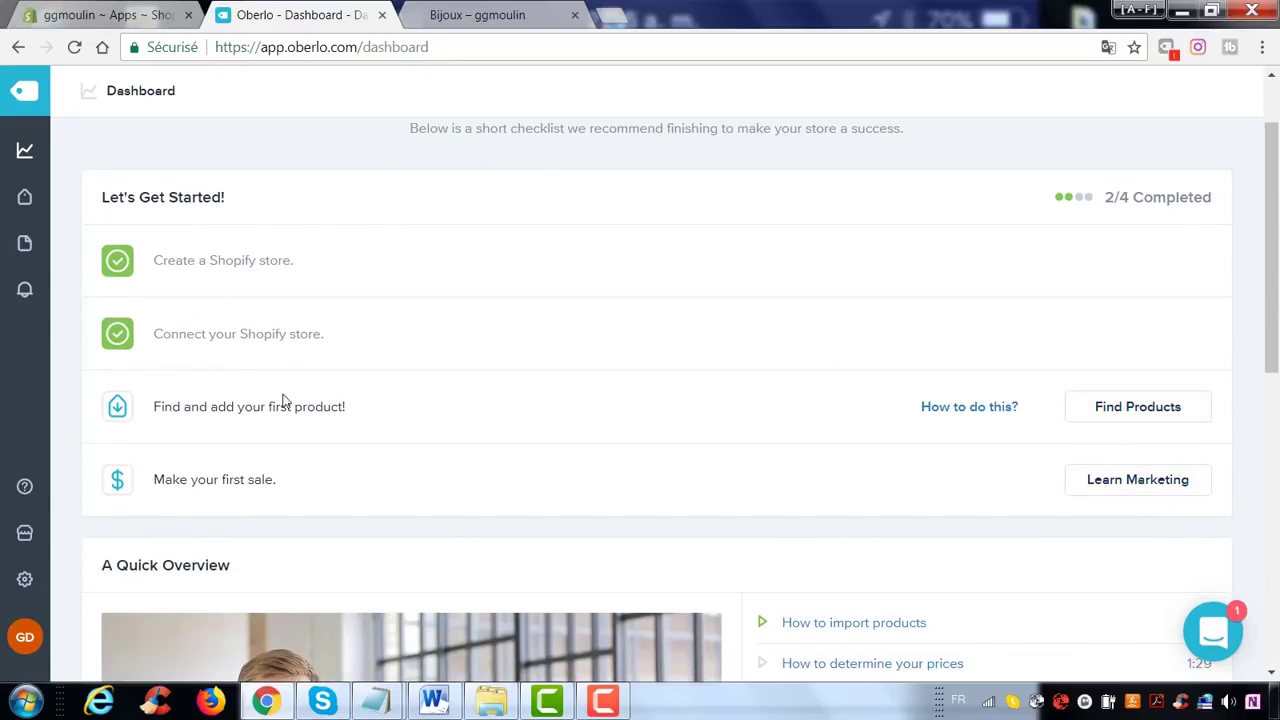
pyautogui.click(1130, 421)
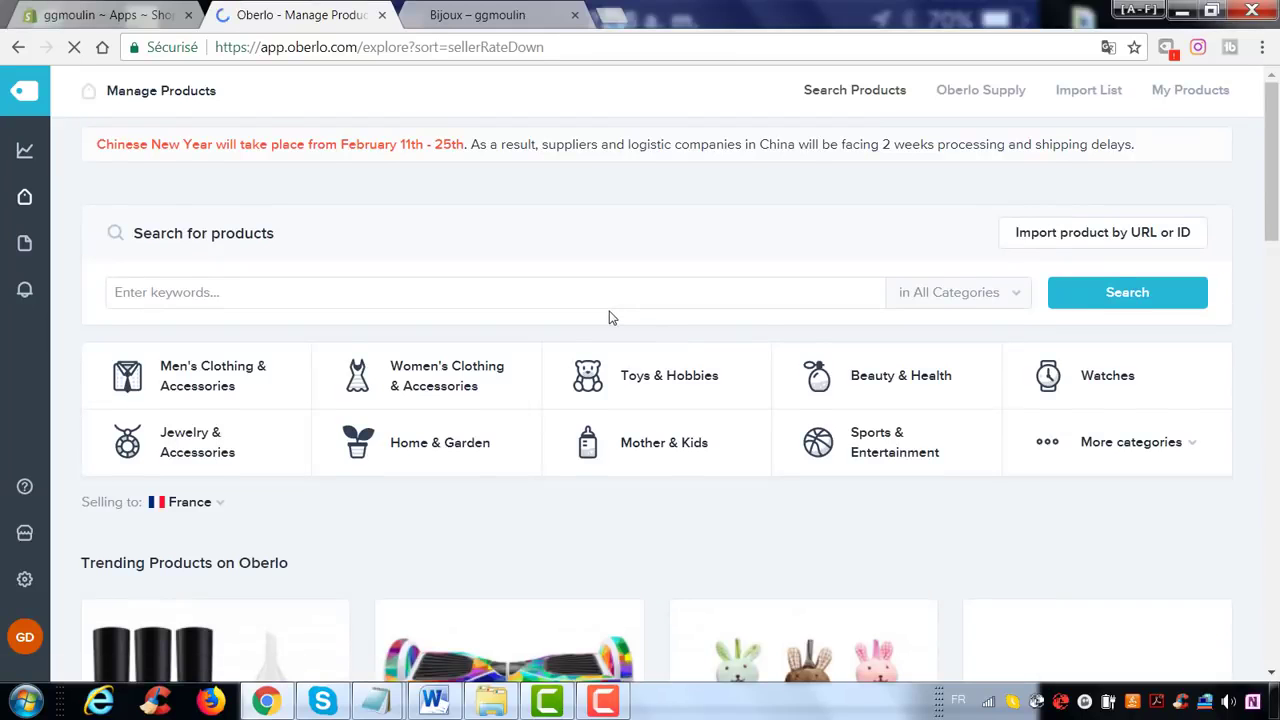
# - Examine Oberlo's product search page, including its keyword field, the category filter's options and the trending products
pyautogui.scroll(-1, 612, 318)
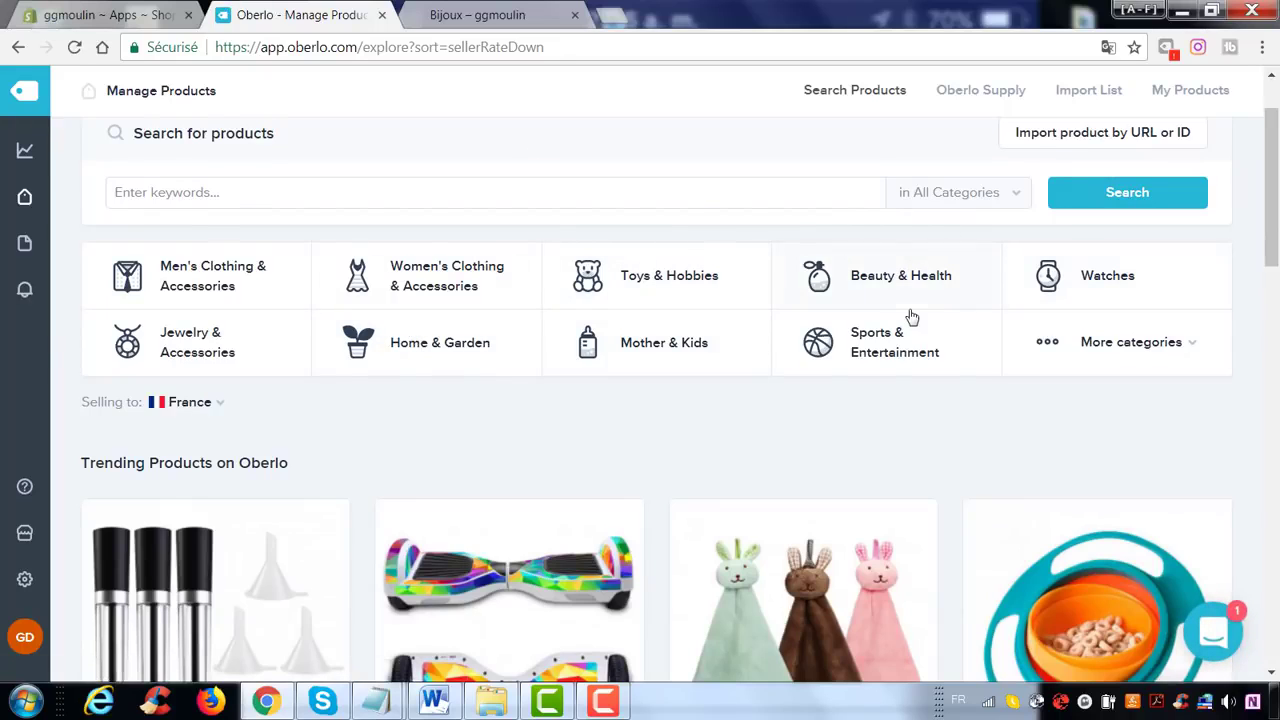
pyautogui.scroll(-4, 845, 322)
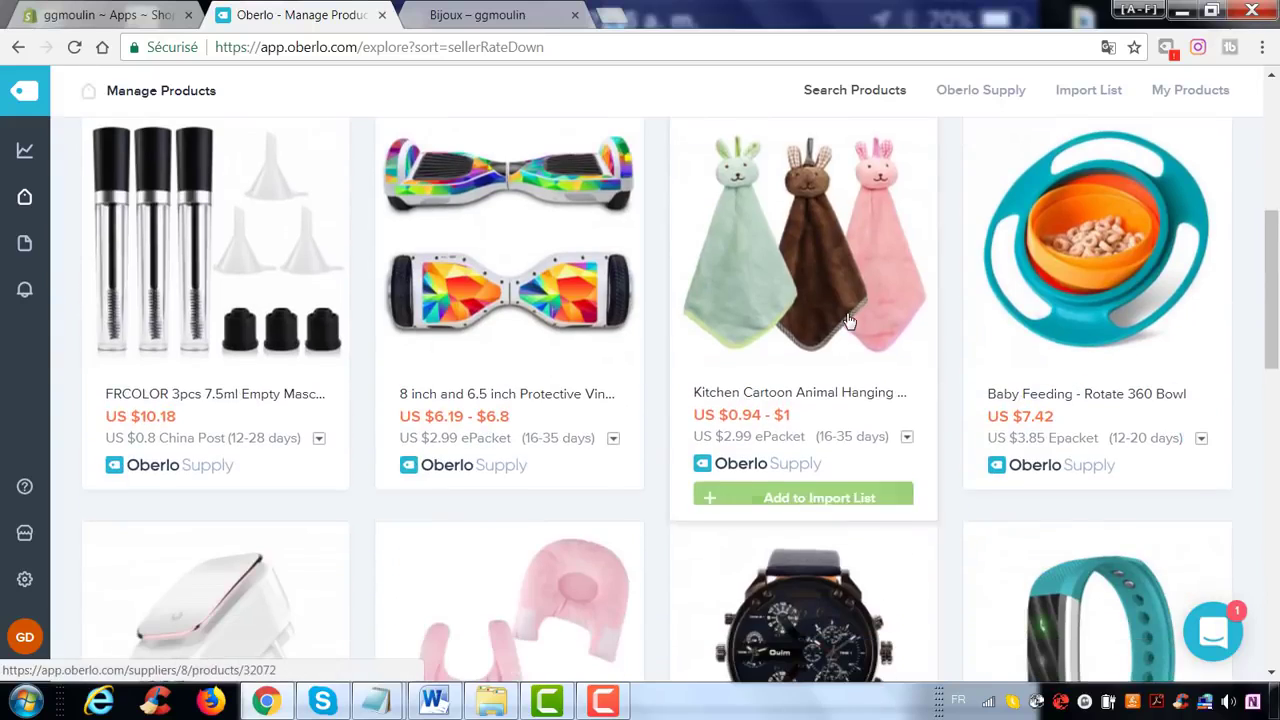
pyautogui.scroll(5, 848, 318)
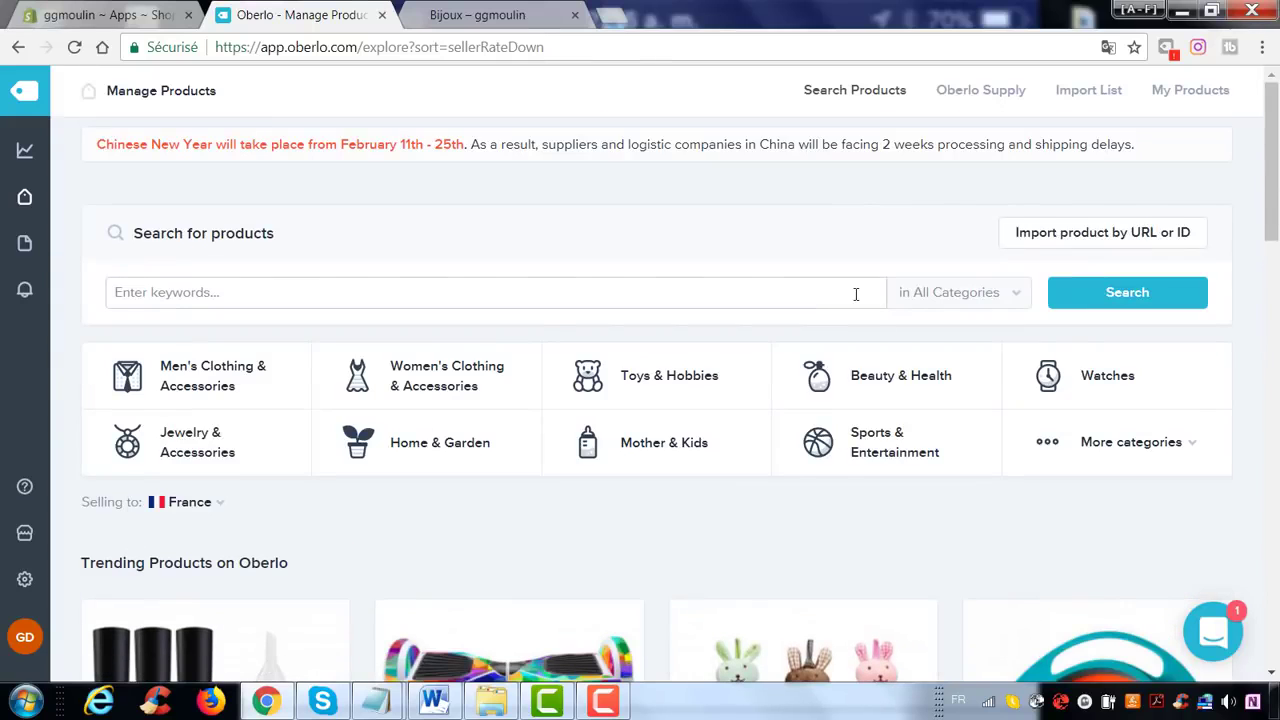
pyautogui.scroll(-1, 838, 303)
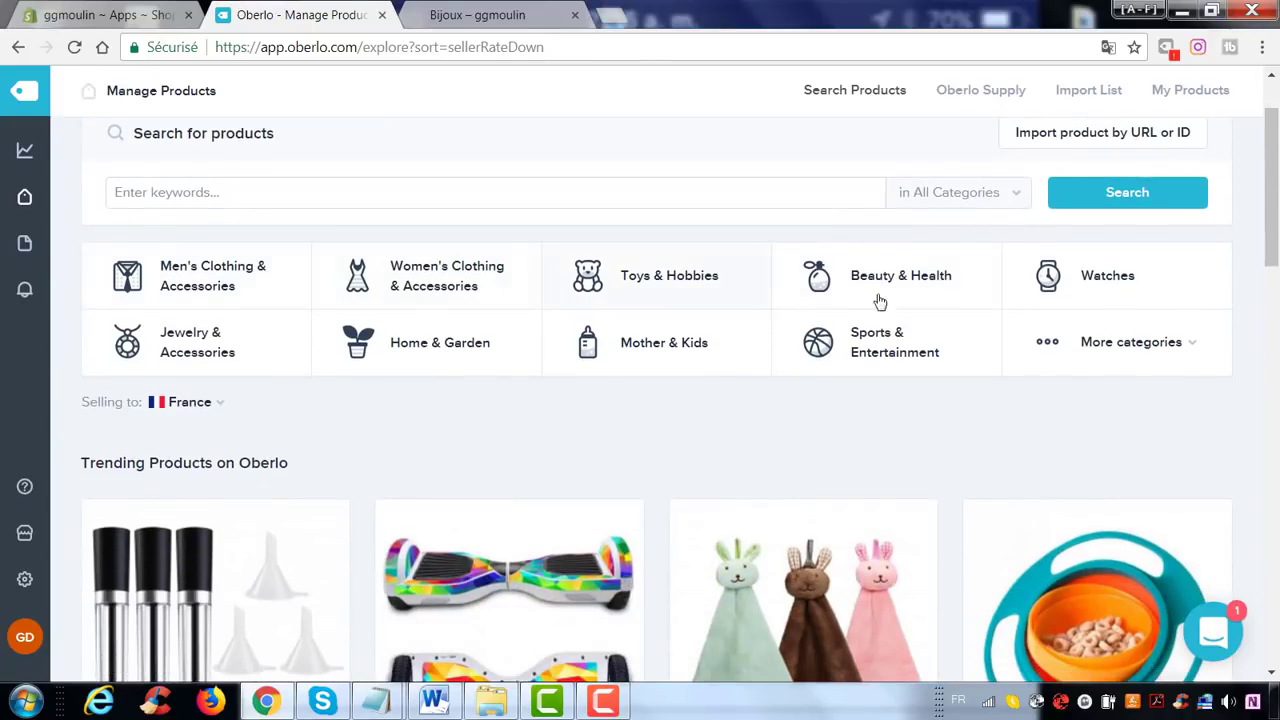
pyautogui.click(308, 185)
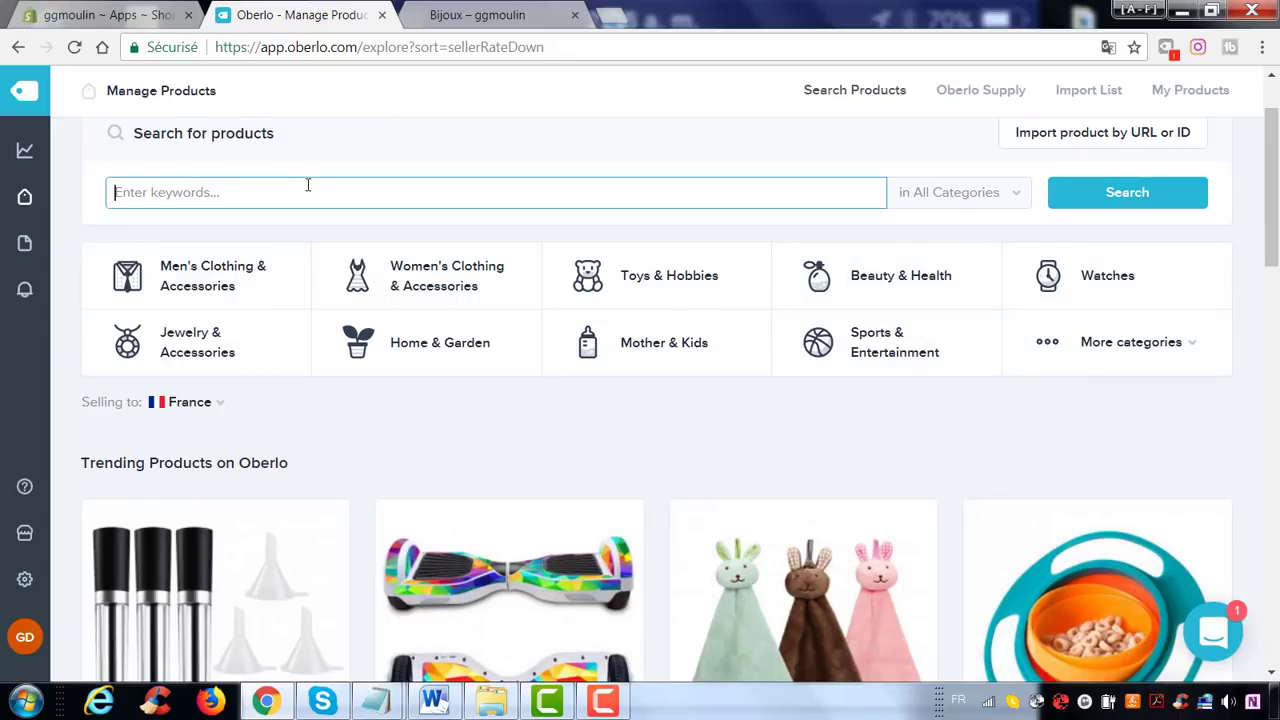
pyautogui.click(953, 196)
pyautogui.scroll(-1, 954, 313)
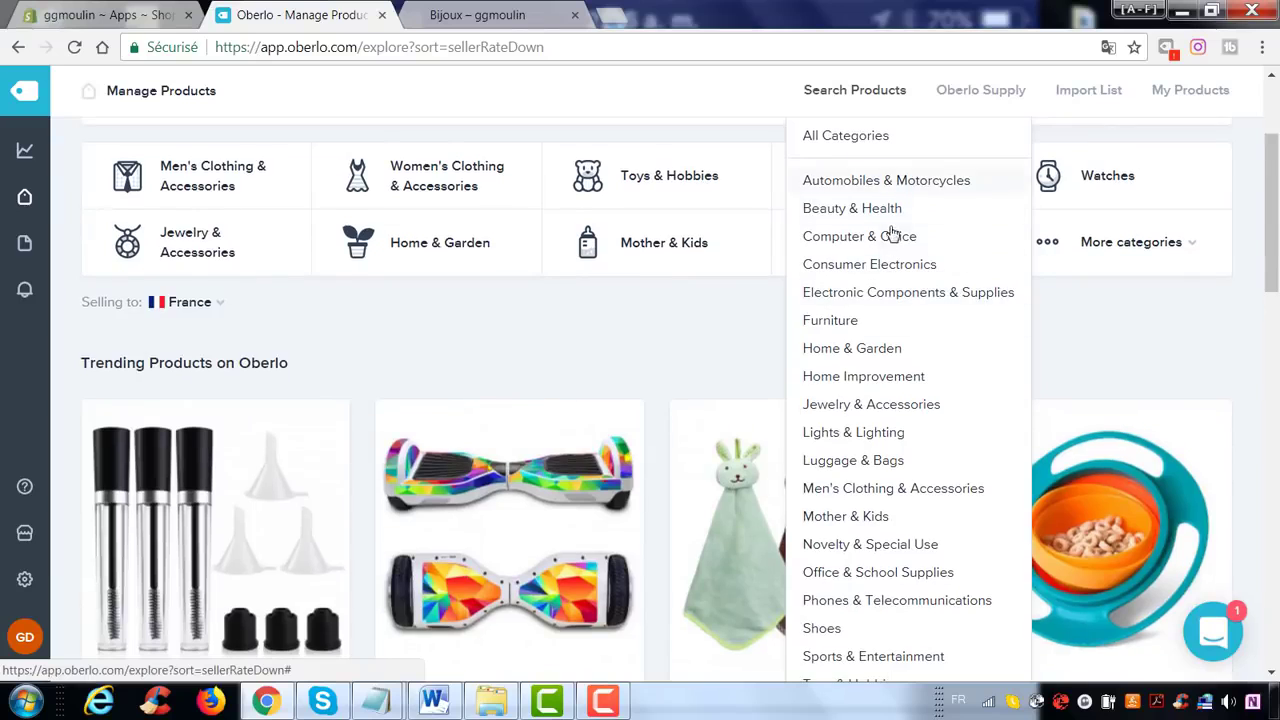
pyautogui.scroll(-2, 894, 300)
pyautogui.scroll(-4, 891, 267)
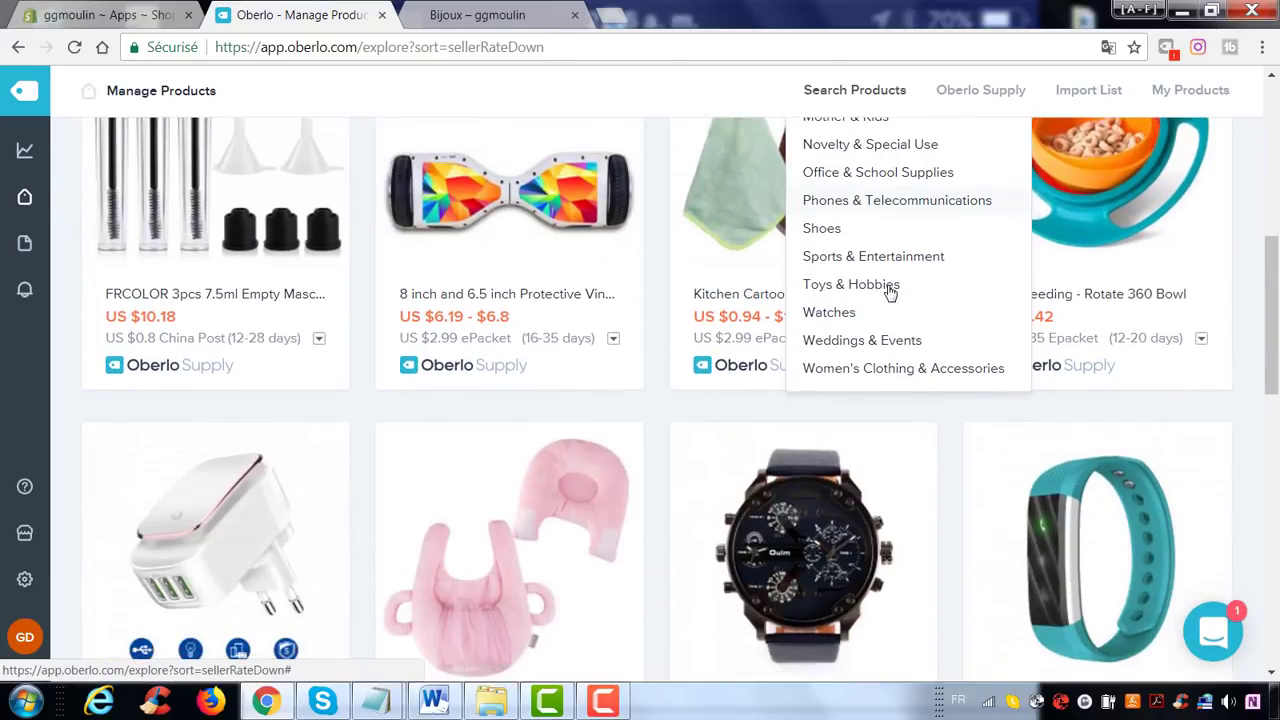
pyautogui.scroll(-2, 877, 434)
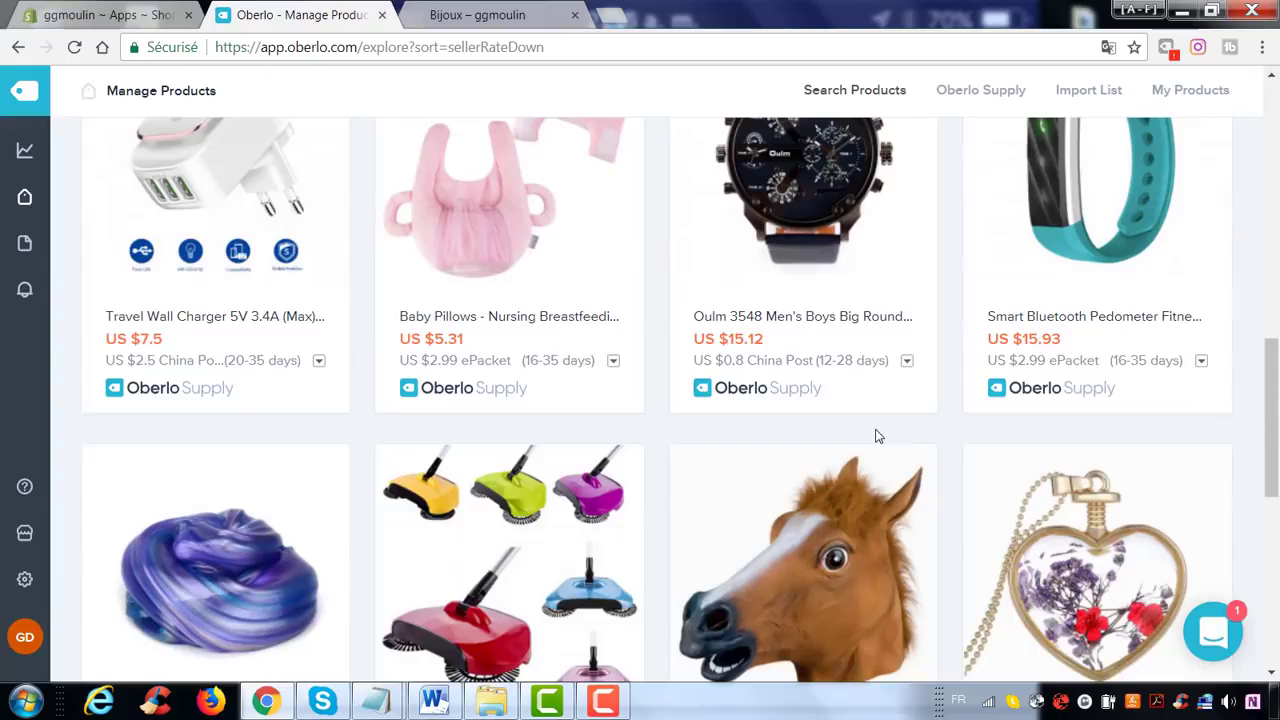
# - Browse further through the trending products and add the Bluetooth Smart Watch for Android to the import list
pyautogui.scroll(-3, 882, 442)
pyautogui.scroll(-1, 882, 449)
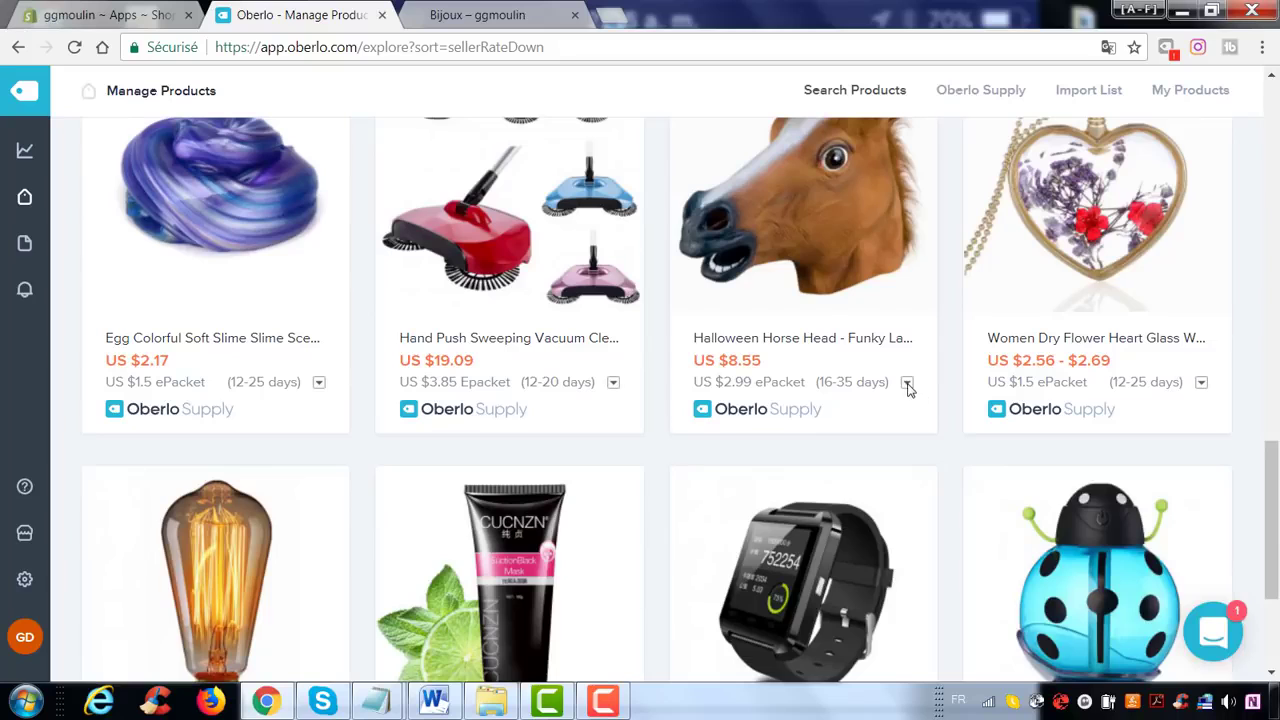
pyautogui.scroll(-3, 908, 400)
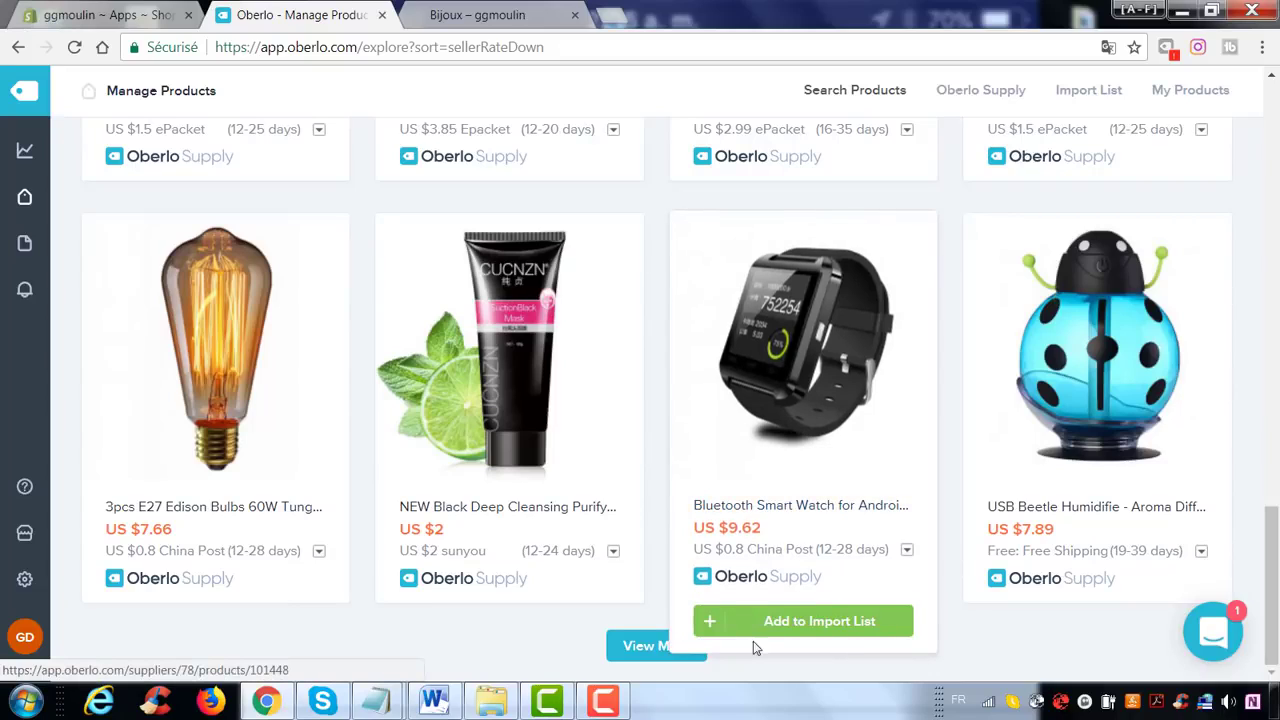
pyautogui.click(812, 628)
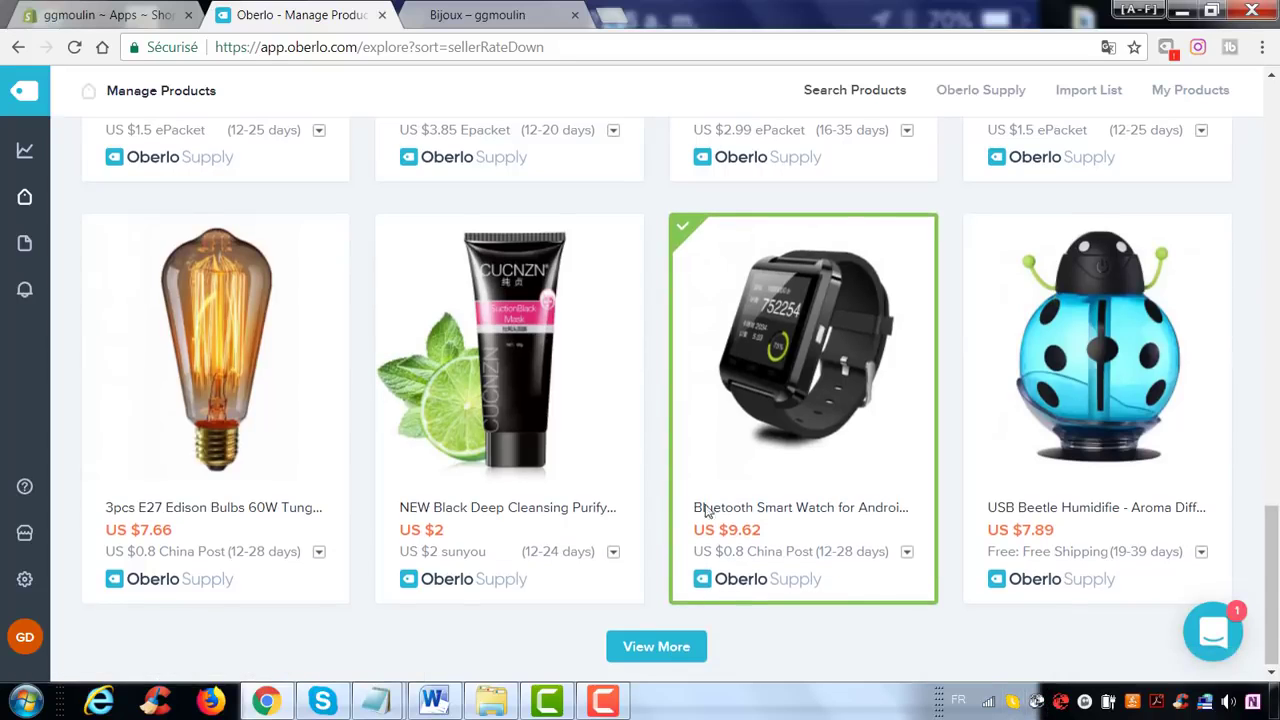
pyautogui.scroll(6, 700, 508)
# - Search Google for aliexpress in place of the store's Bijoux page and open the French AliExpress site
pyautogui.click(515, 12)
pyautogui.click(517, 49)
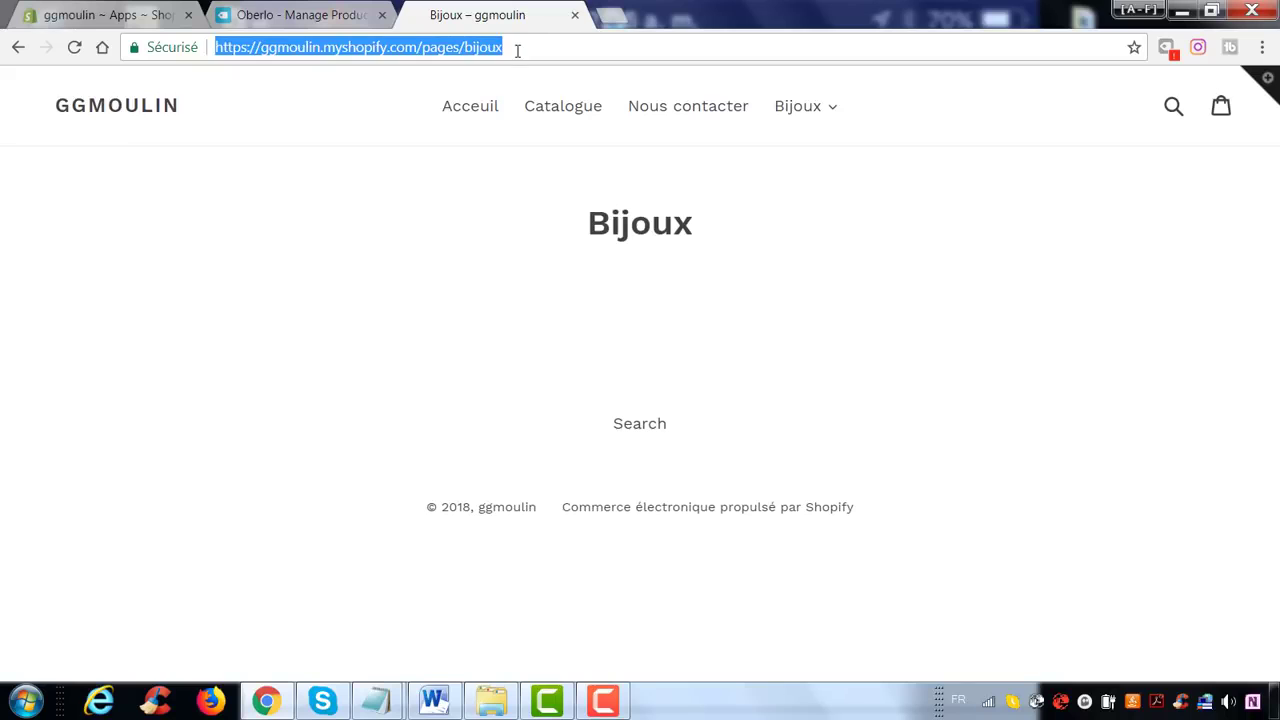
pyautogui.write('alip')
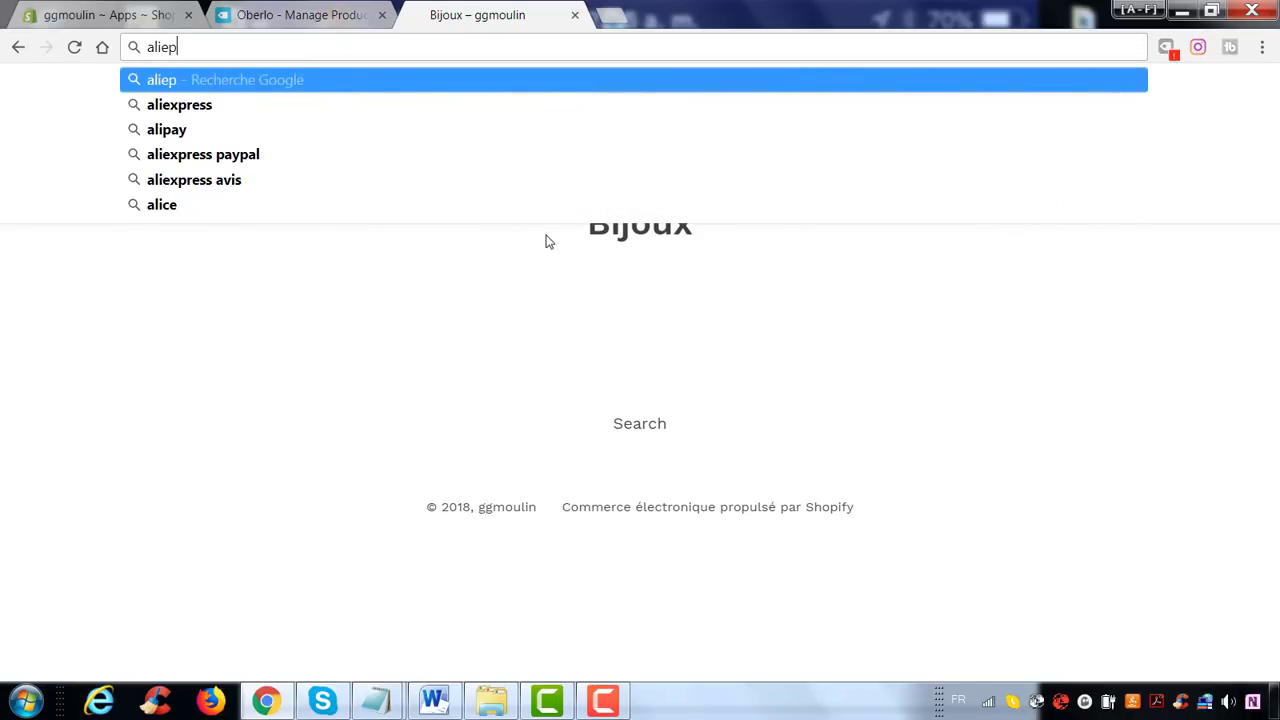
pyautogui.press('BackSpace')
pyautogui.write('e')
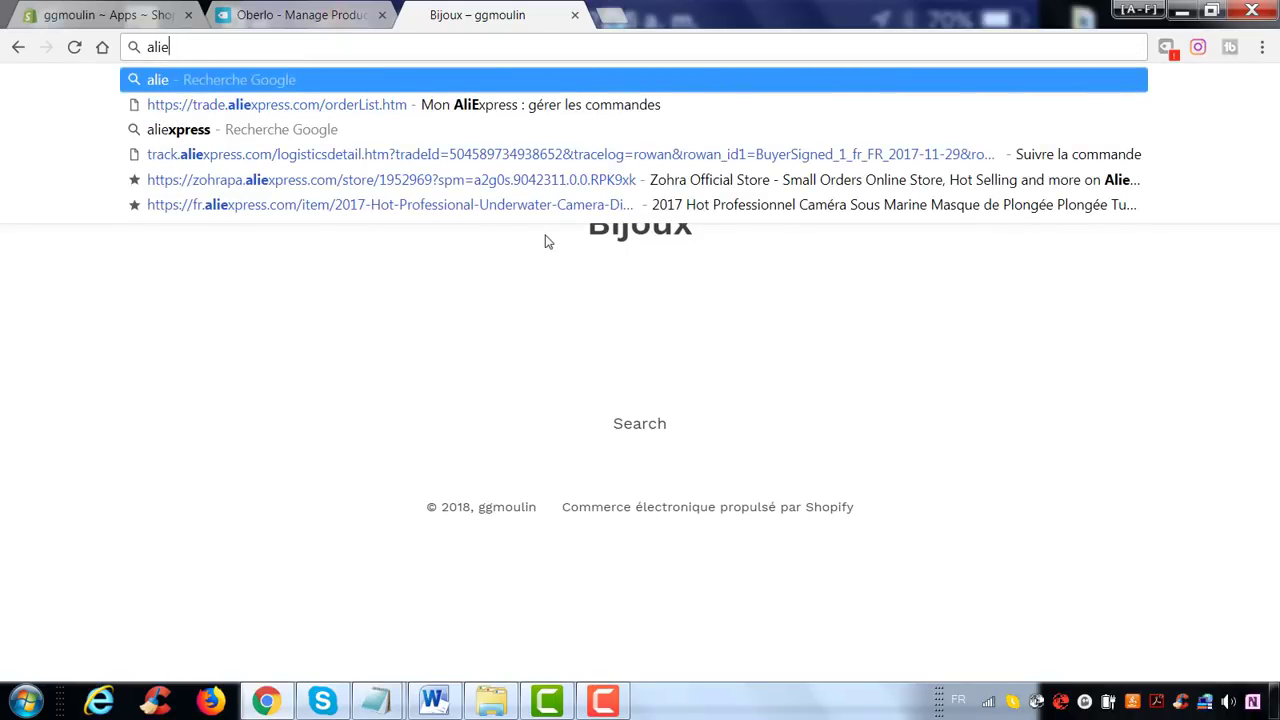
pyautogui.click(520, 131)
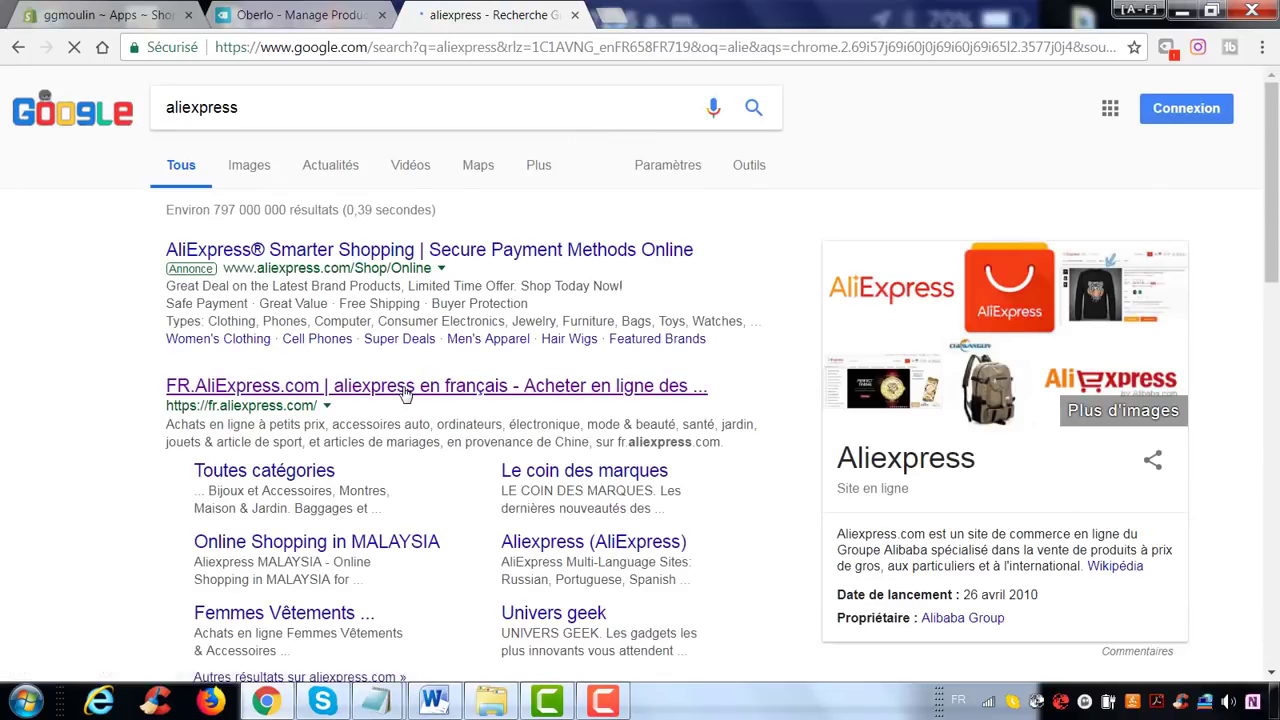
pyautogui.click(406, 391)
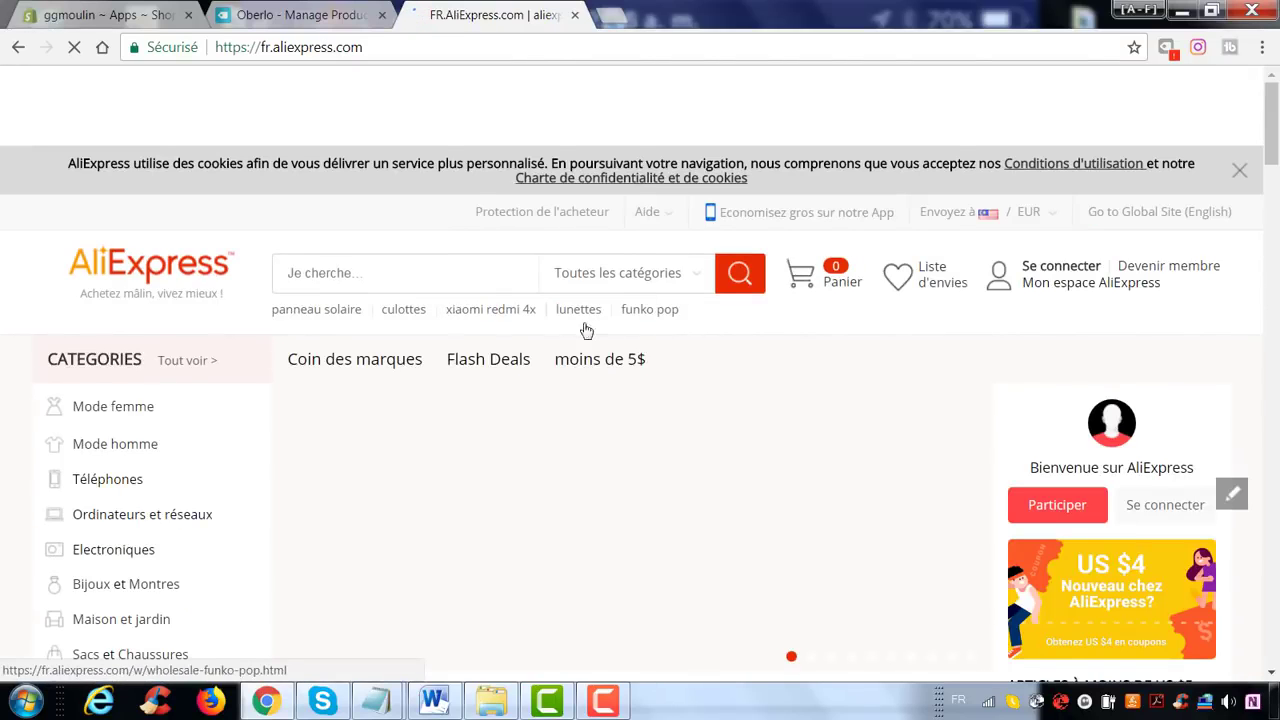
# - Check the Oberlo browser extension's usage note and sync status page, and return to the AliExpress page
pyautogui.scroll(-1, 586, 329)
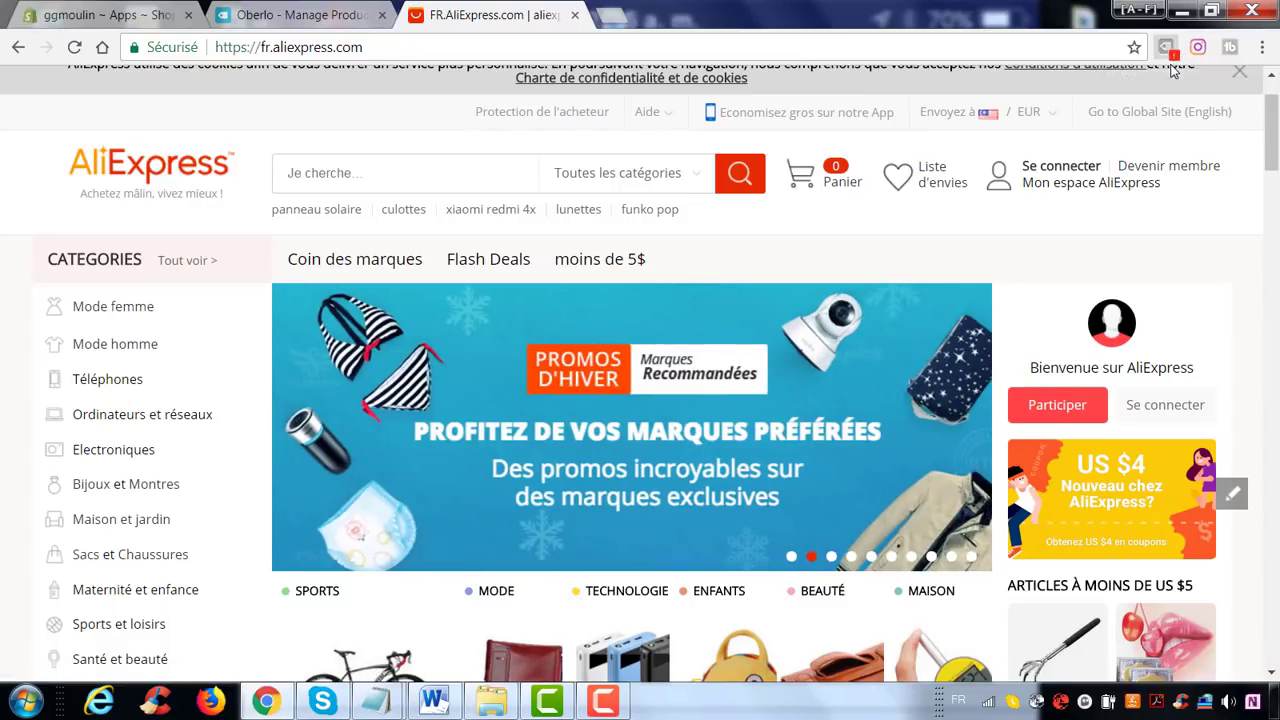
pyautogui.click(1168, 50)
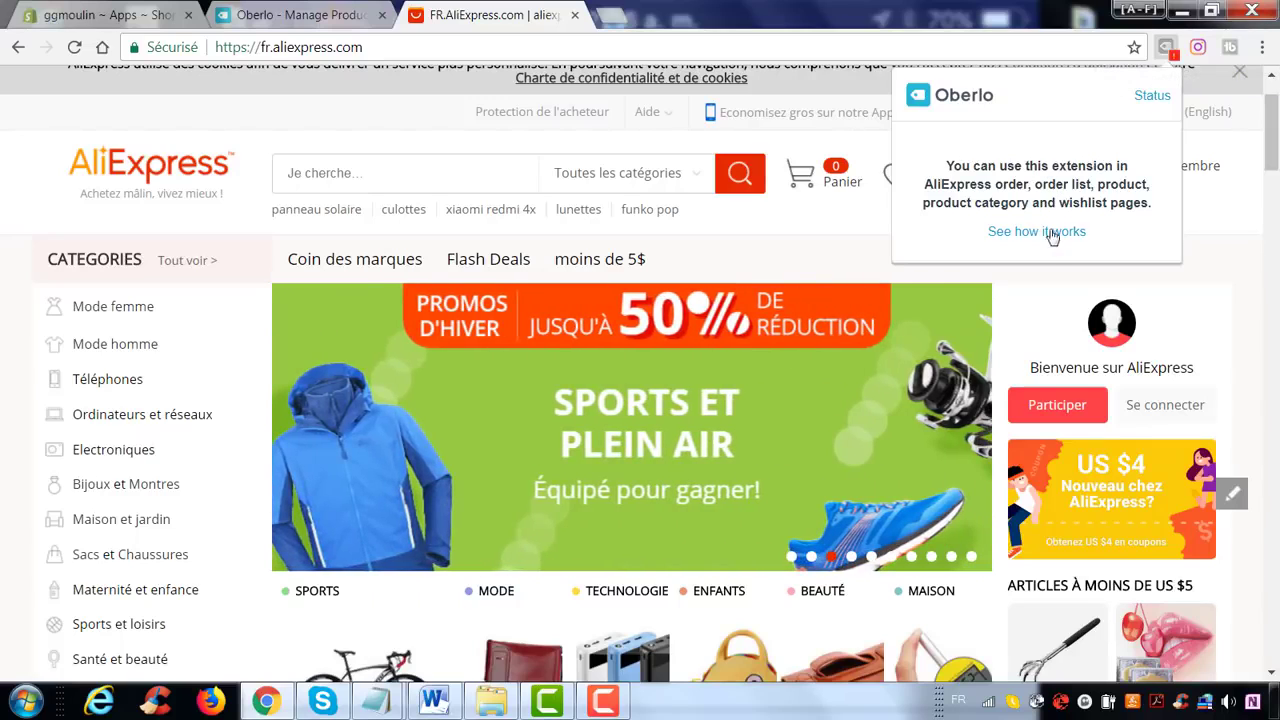
pyautogui.click(1165, 99)
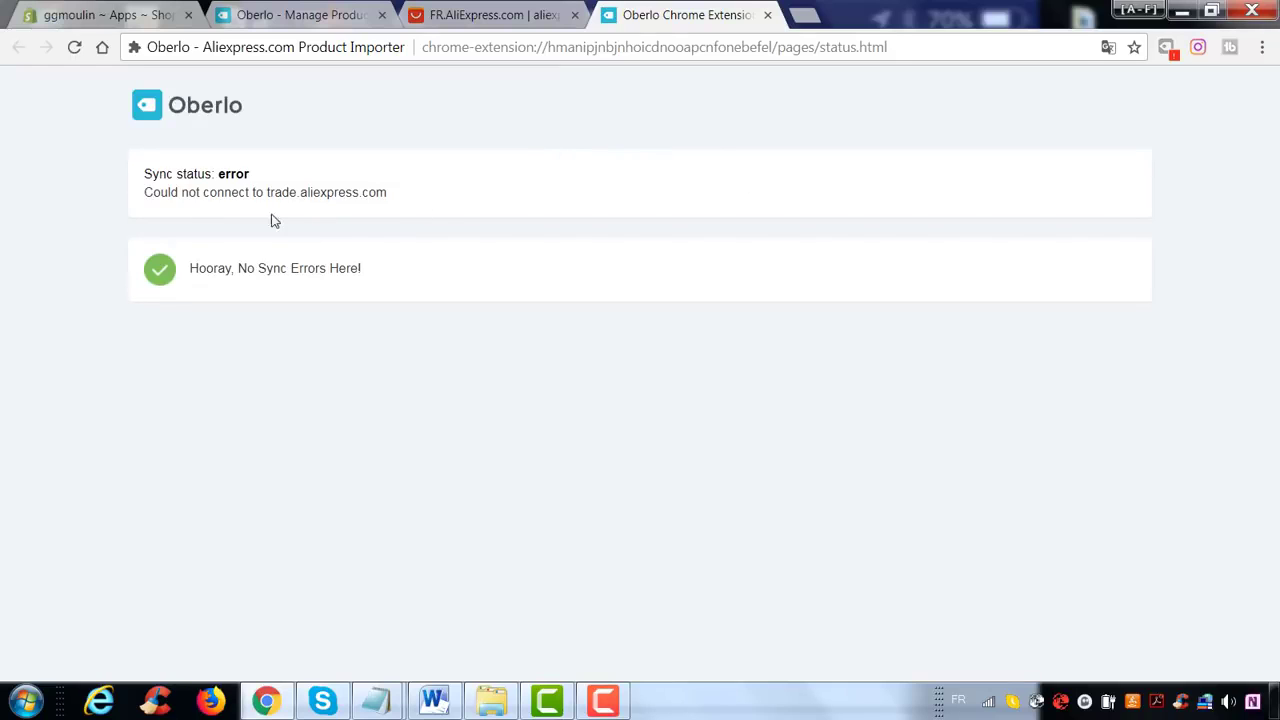
pyautogui.moveTo(190, 265); pyautogui.dragTo(400, 281)
pyautogui.click(400, 281)
pyautogui.click(444, 8)
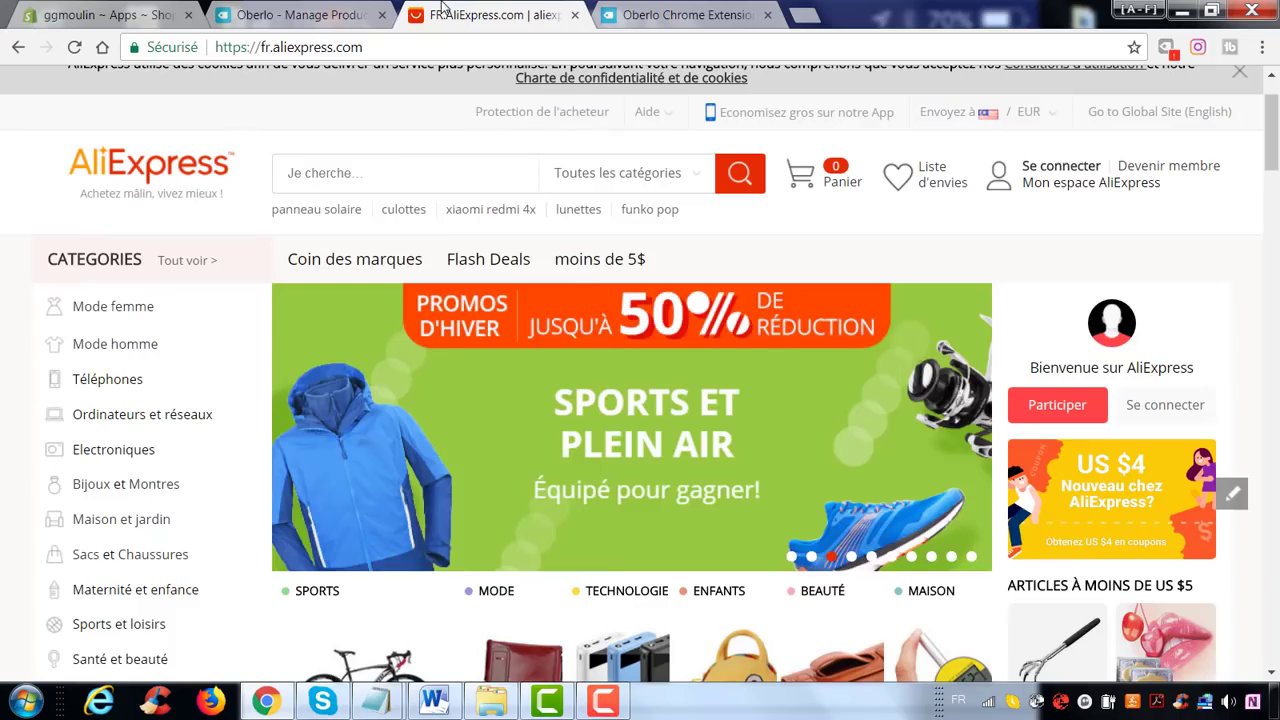
# - Open AliExpress's Desktops listing from the Ordinateurs et réseaux category and check the ePacket labels on its products
pyautogui.scroll(-3, 298, 364)
pyautogui.moveTo(117, 120)
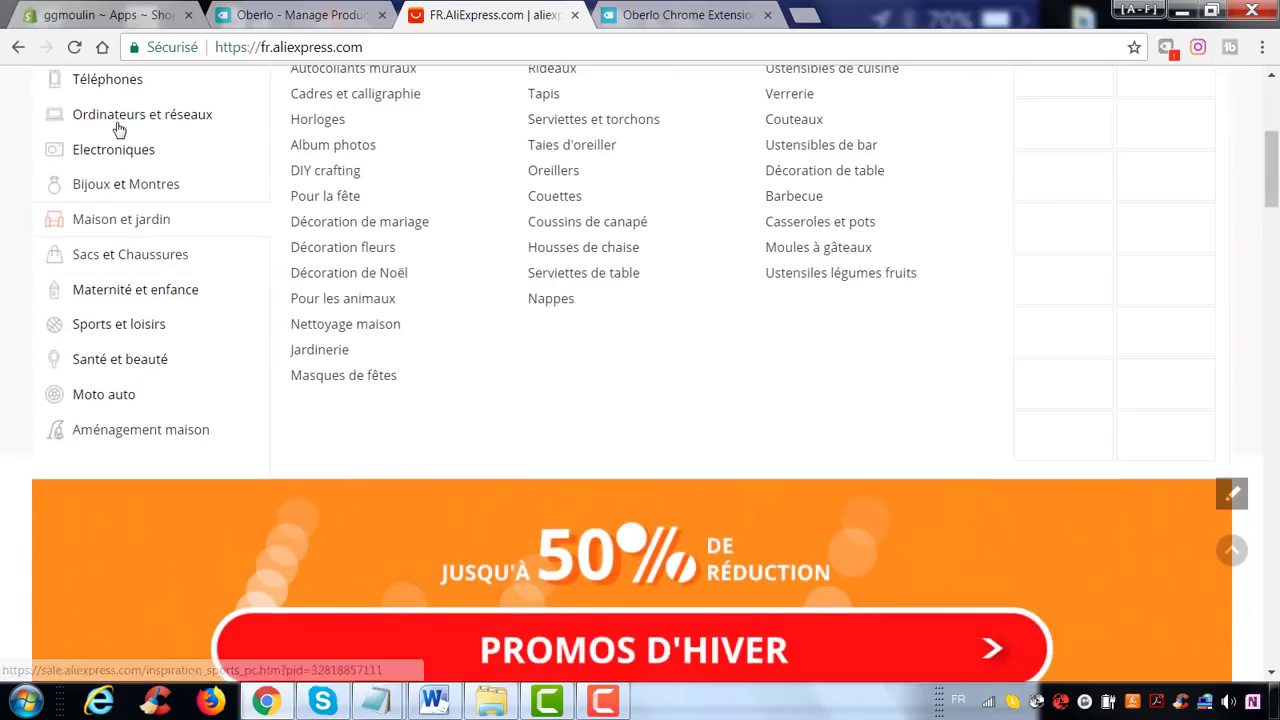
pyautogui.click(320, 169)
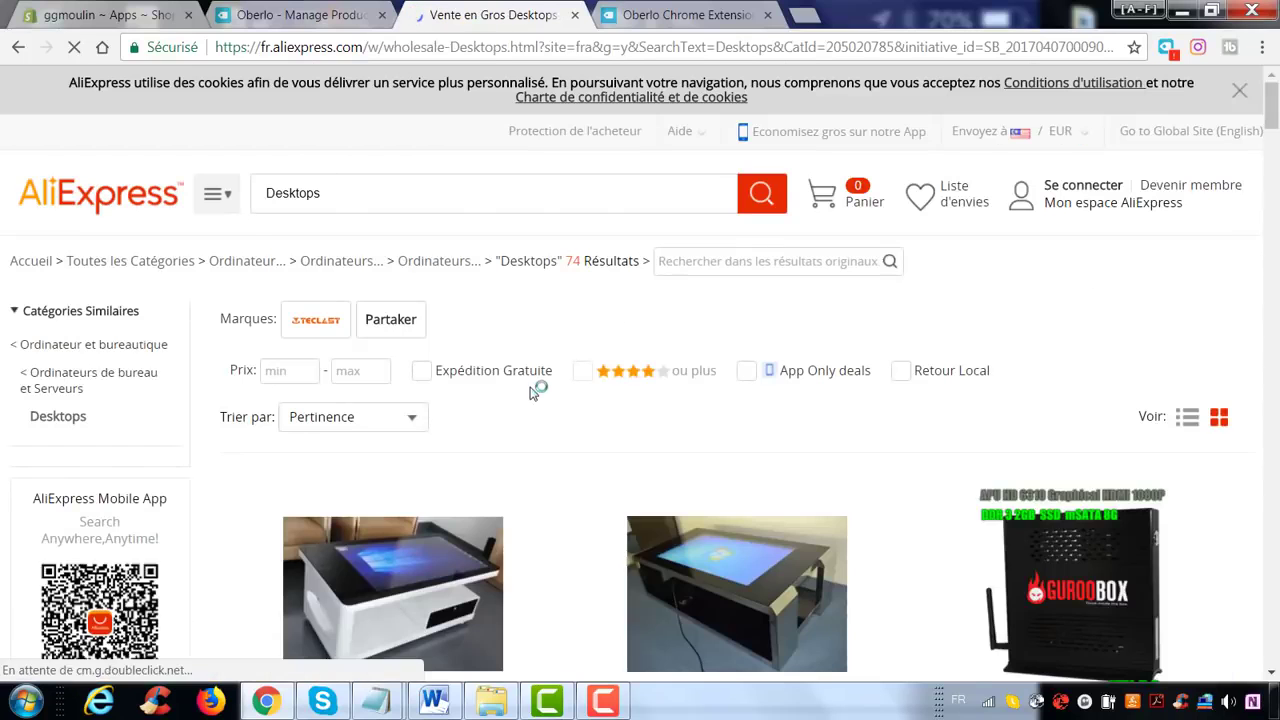
pyautogui.scroll(-2, 535, 395)
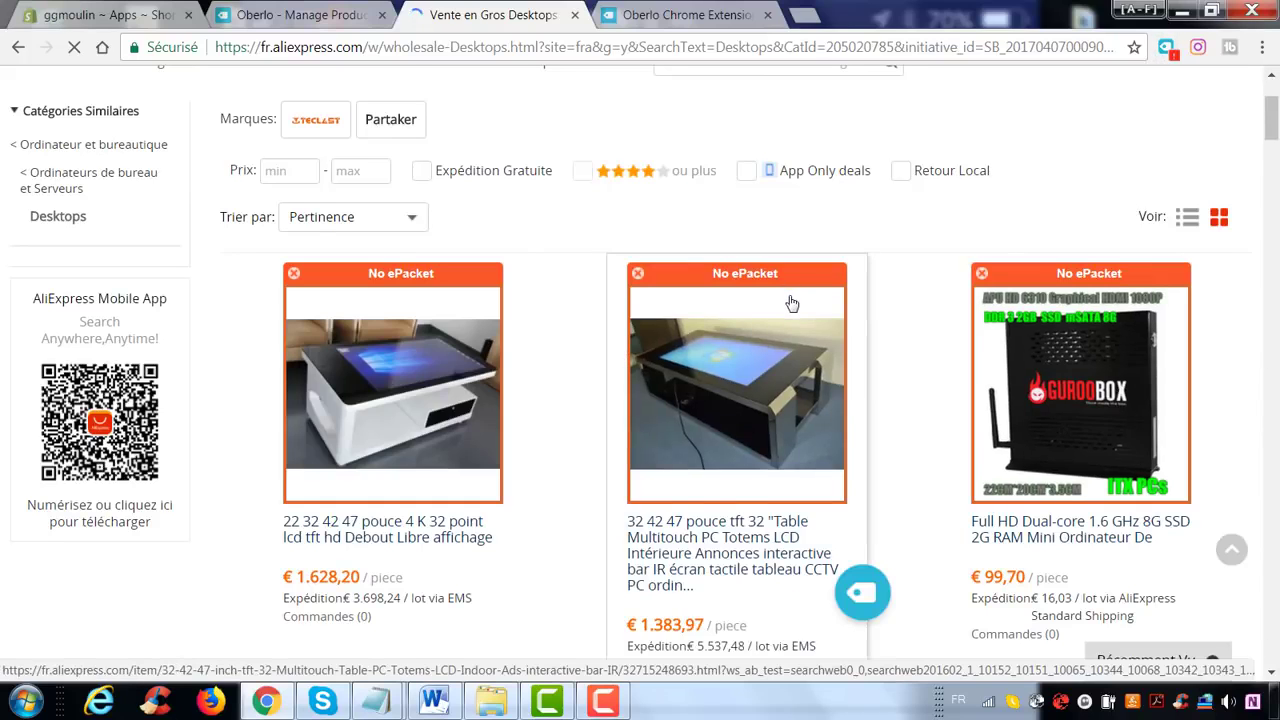
pyautogui.scroll(-1, 810, 400)
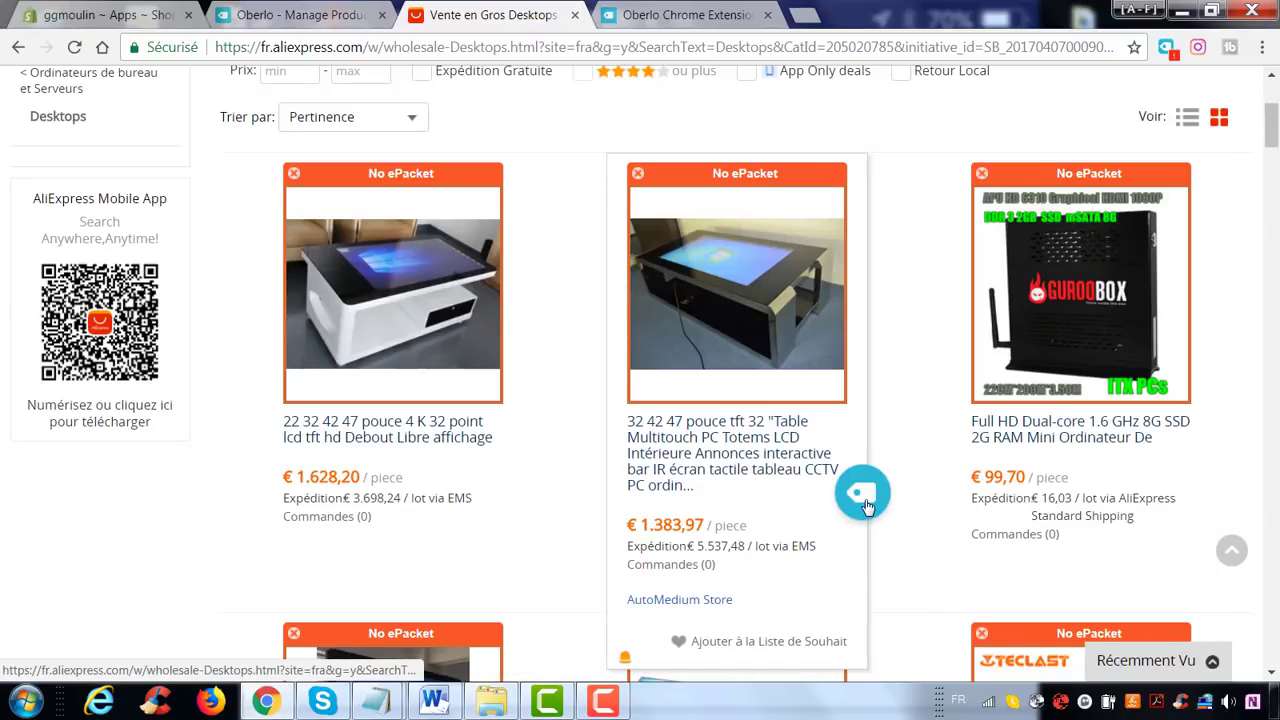
# - Import the ITX APU E350 mini PC and the Gtouch 15-inch barebone desktop PC into Oberlo from the AliExpress results
pyautogui.scroll(-2, 755, 458)
pyautogui.scroll(-2, 755, 458)
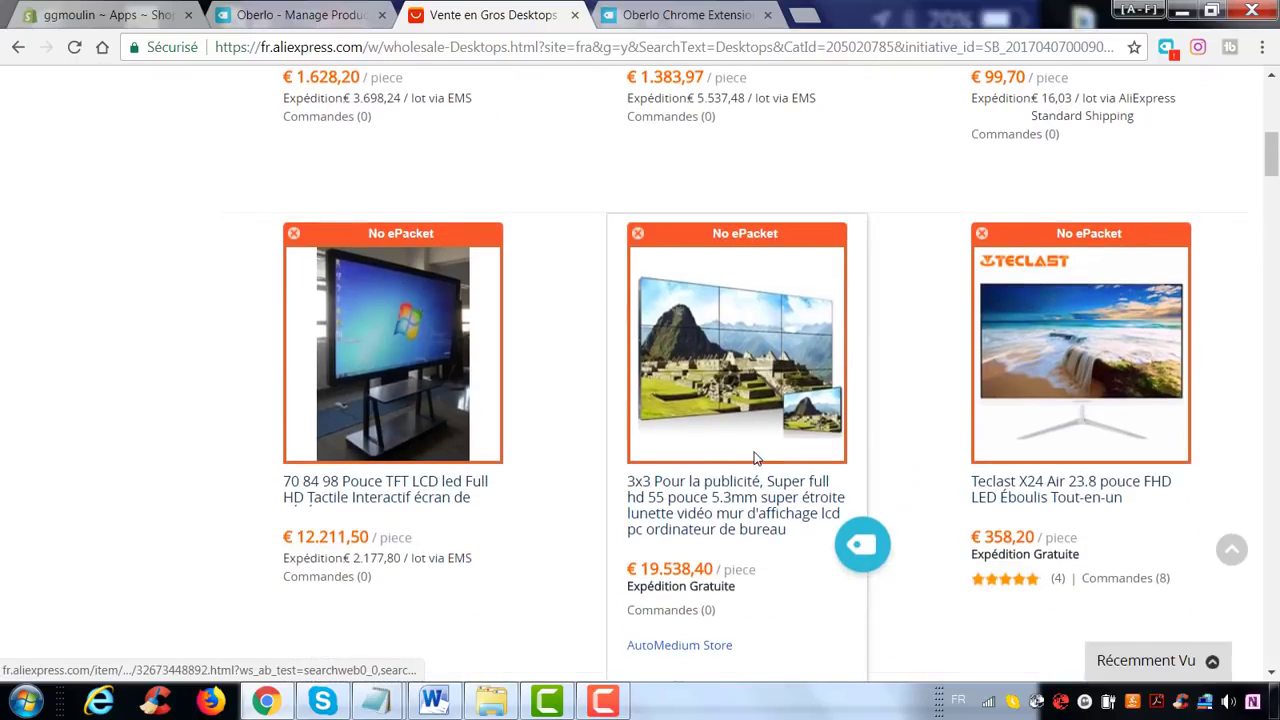
pyautogui.scroll(-3, 755, 458)
pyautogui.scroll(-2, 757, 458)
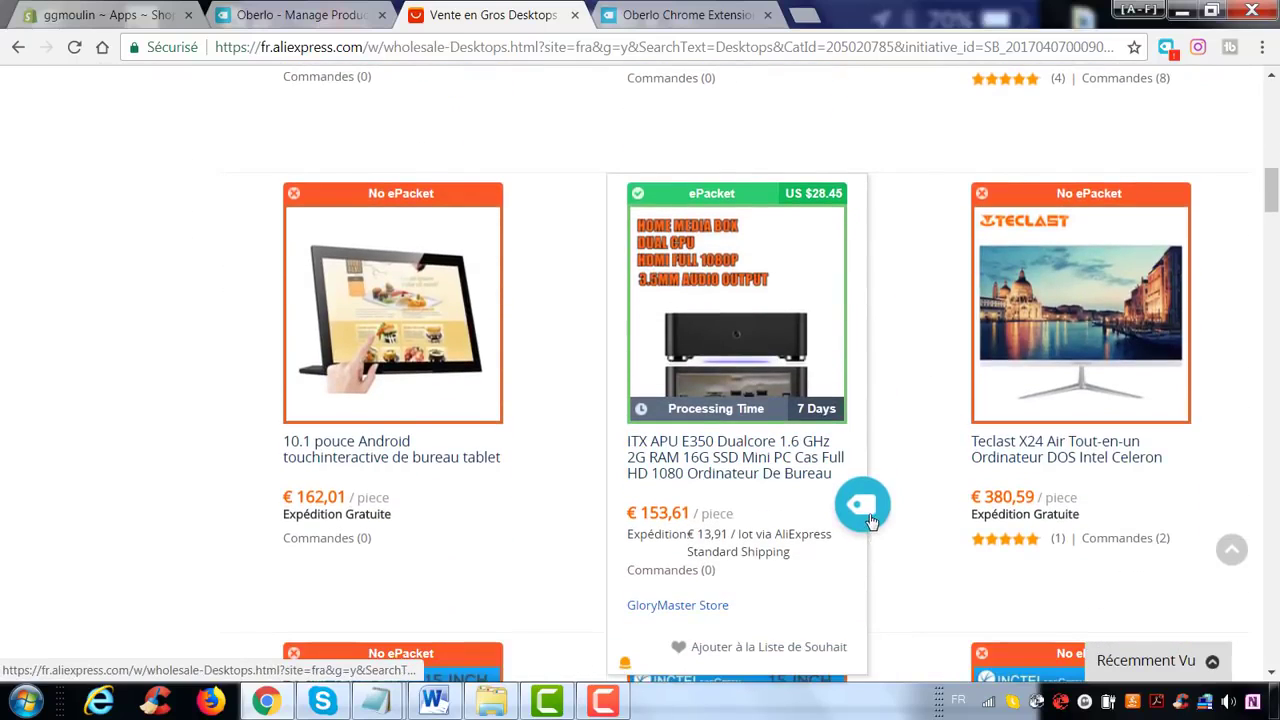
pyautogui.click(864, 510)
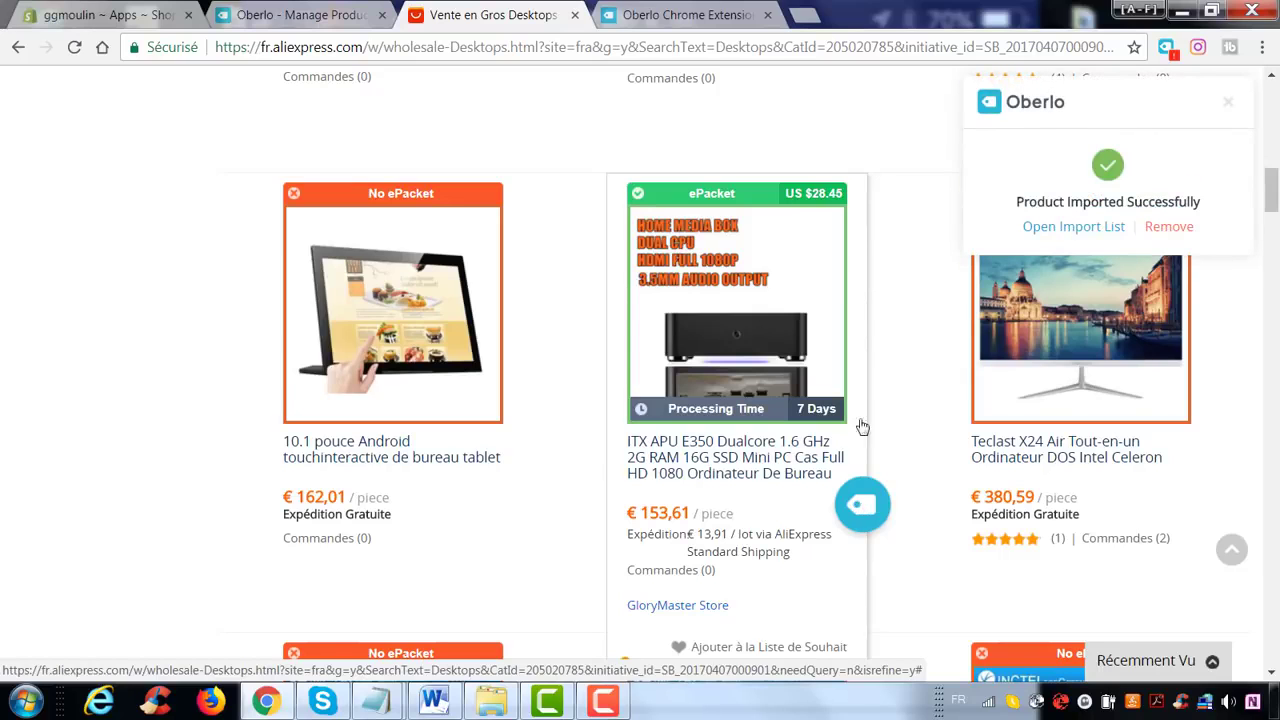
pyautogui.scroll(-5, 862, 427)
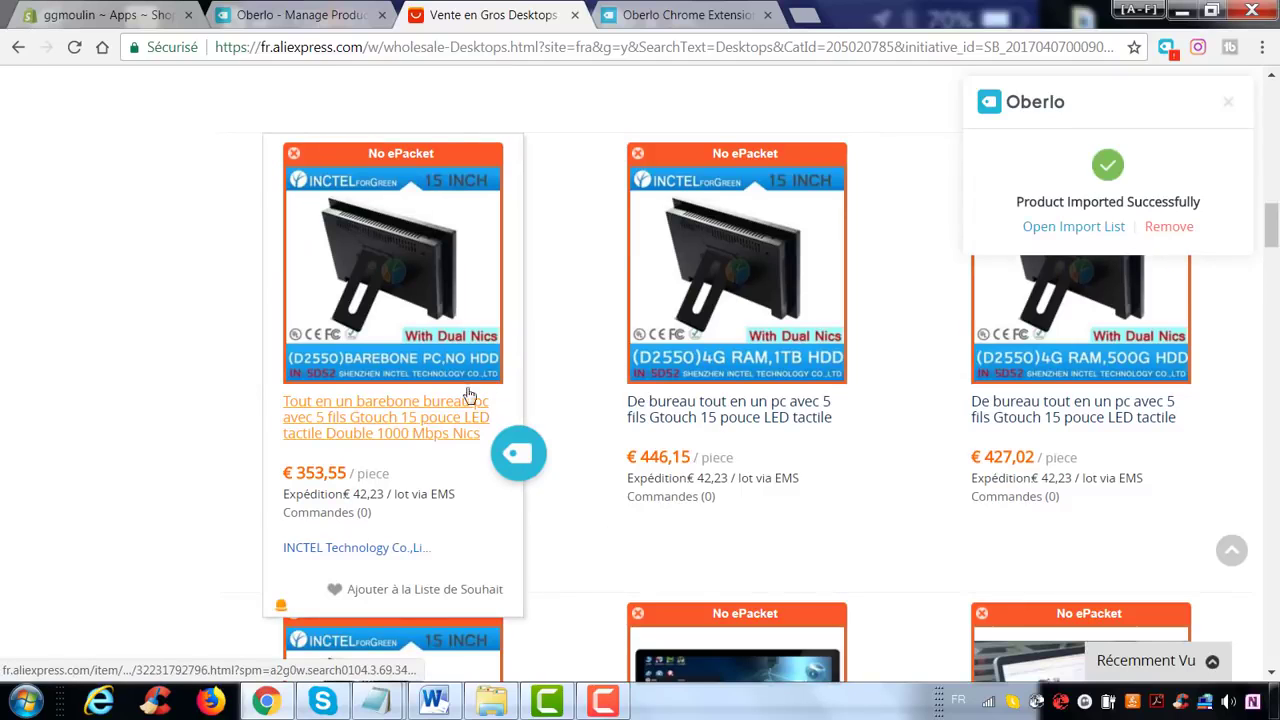
pyautogui.scroll(-5, 457, 263)
# - Return to Oberlo, open its Import List and review the imported products with their name, collection, type and tag fields
pyautogui.click(300, 14)
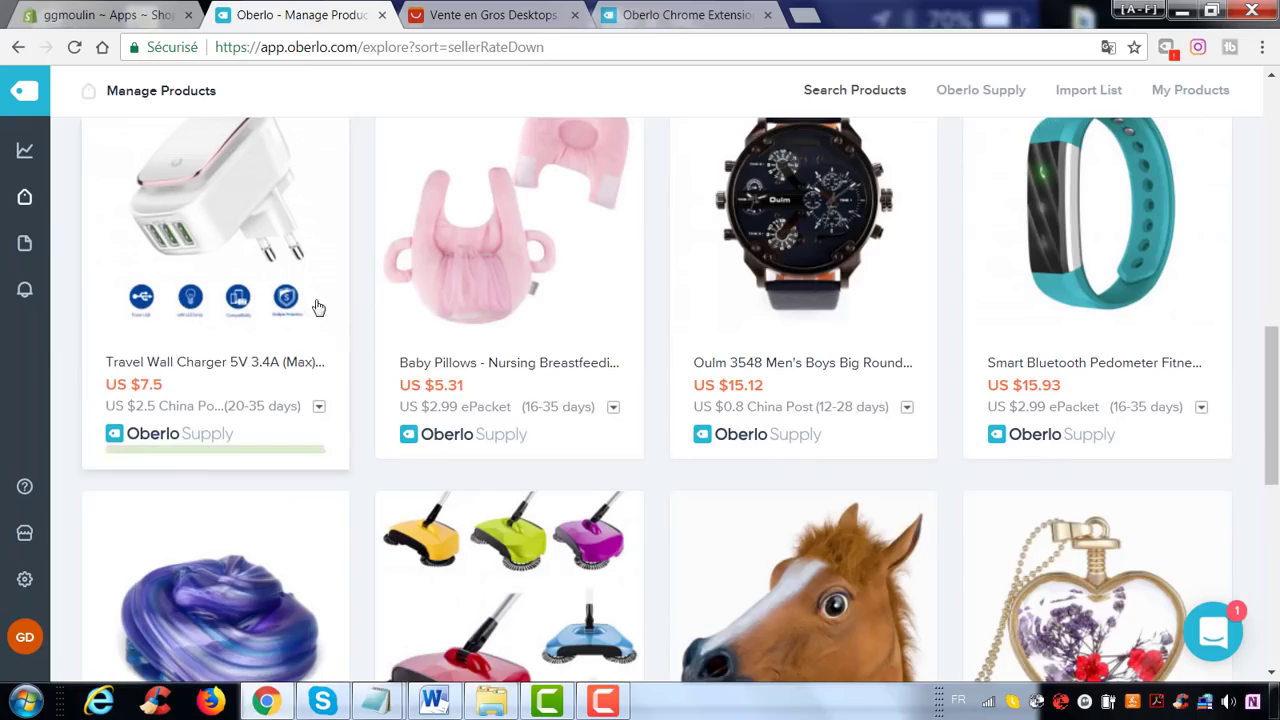
pyautogui.moveTo(25, 208)
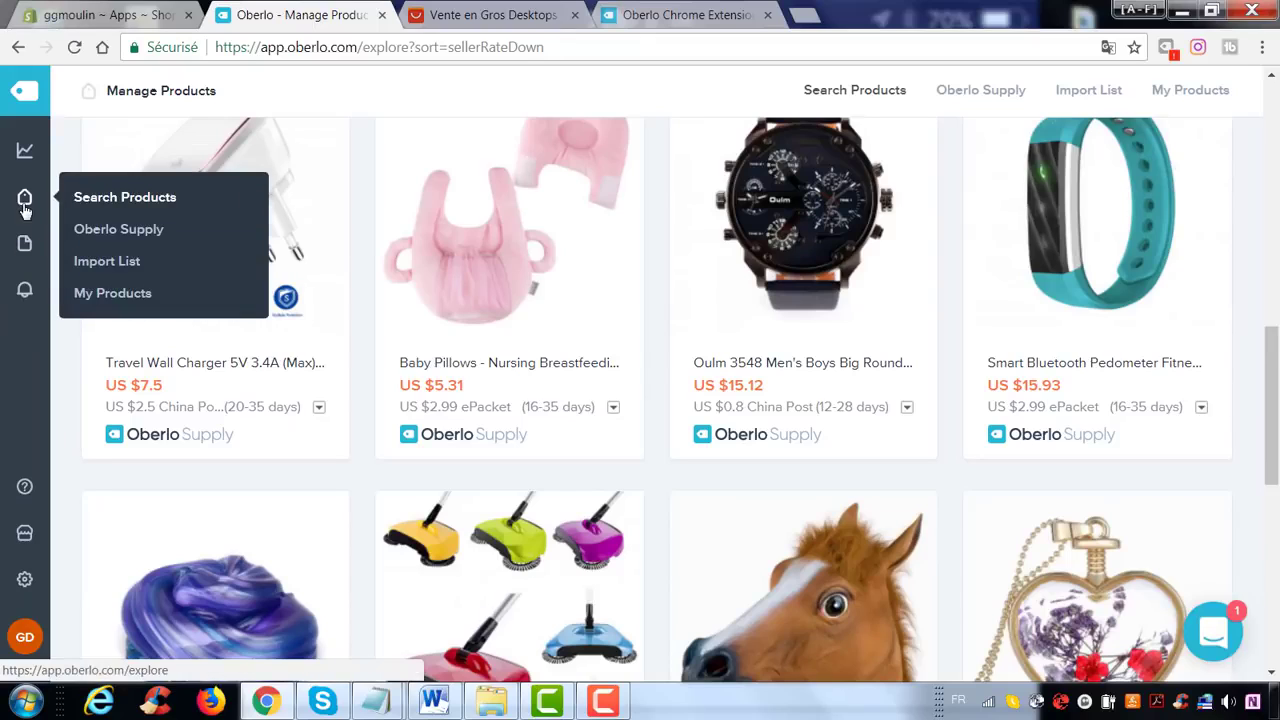
pyautogui.click(113, 267)
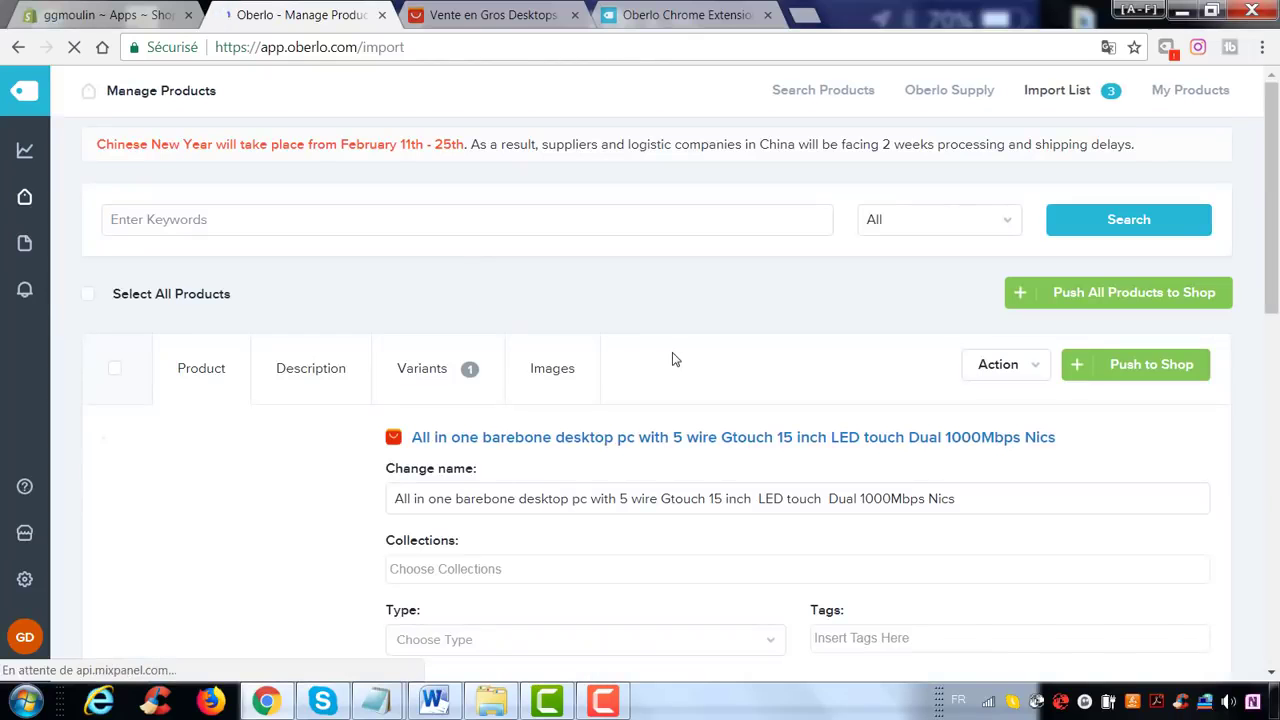
pyautogui.scroll(-2, 673, 360)
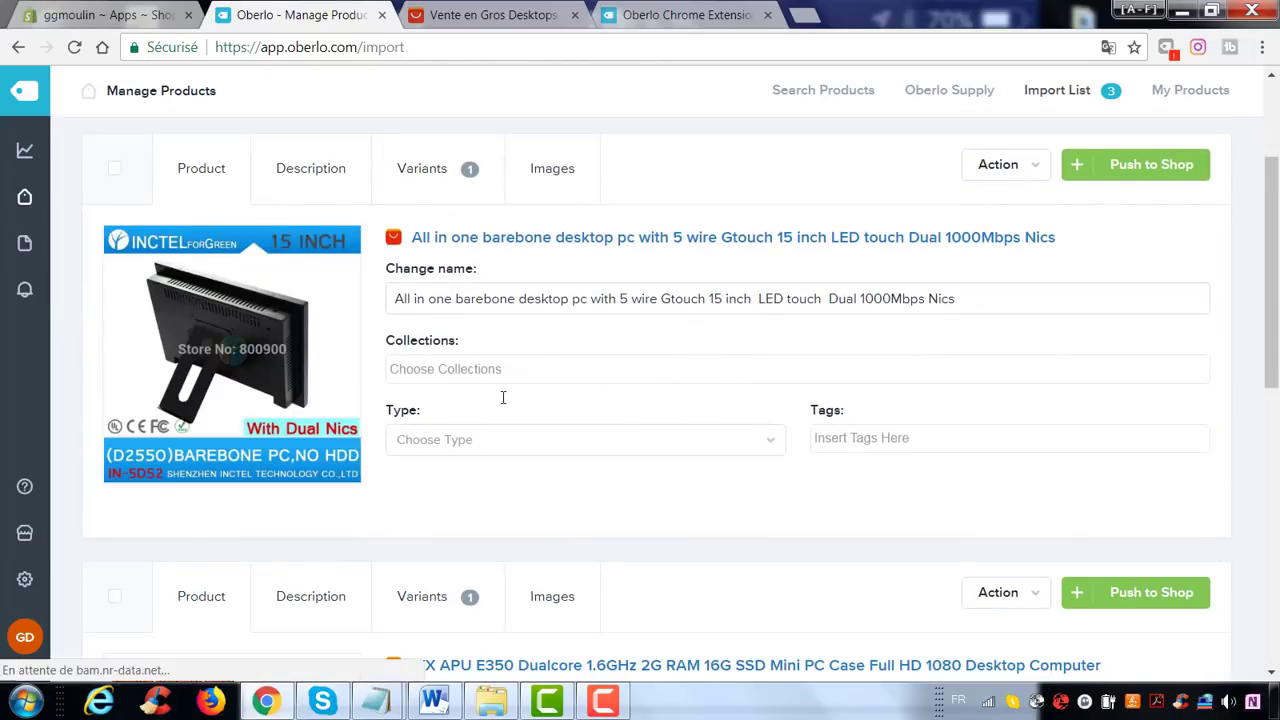
pyautogui.scroll(-4, 503, 397)
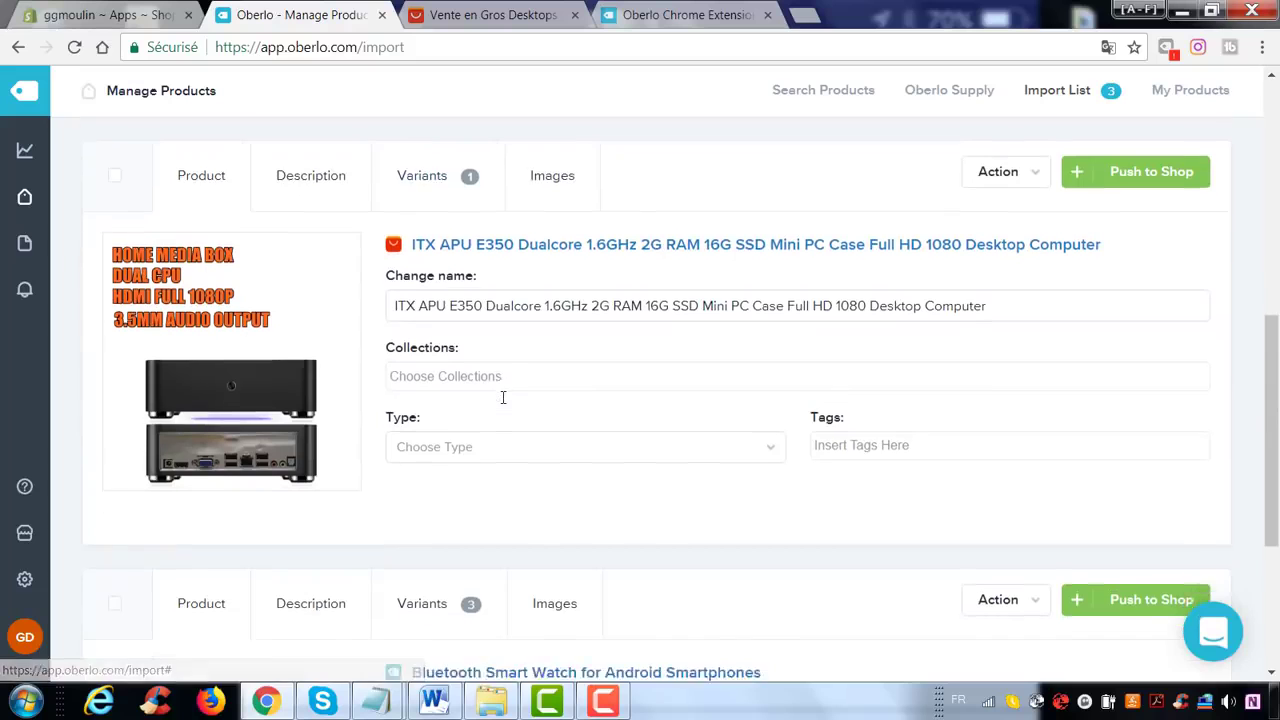
pyautogui.scroll(-3, 510, 399)
pyautogui.scroll(10, 357, 217)
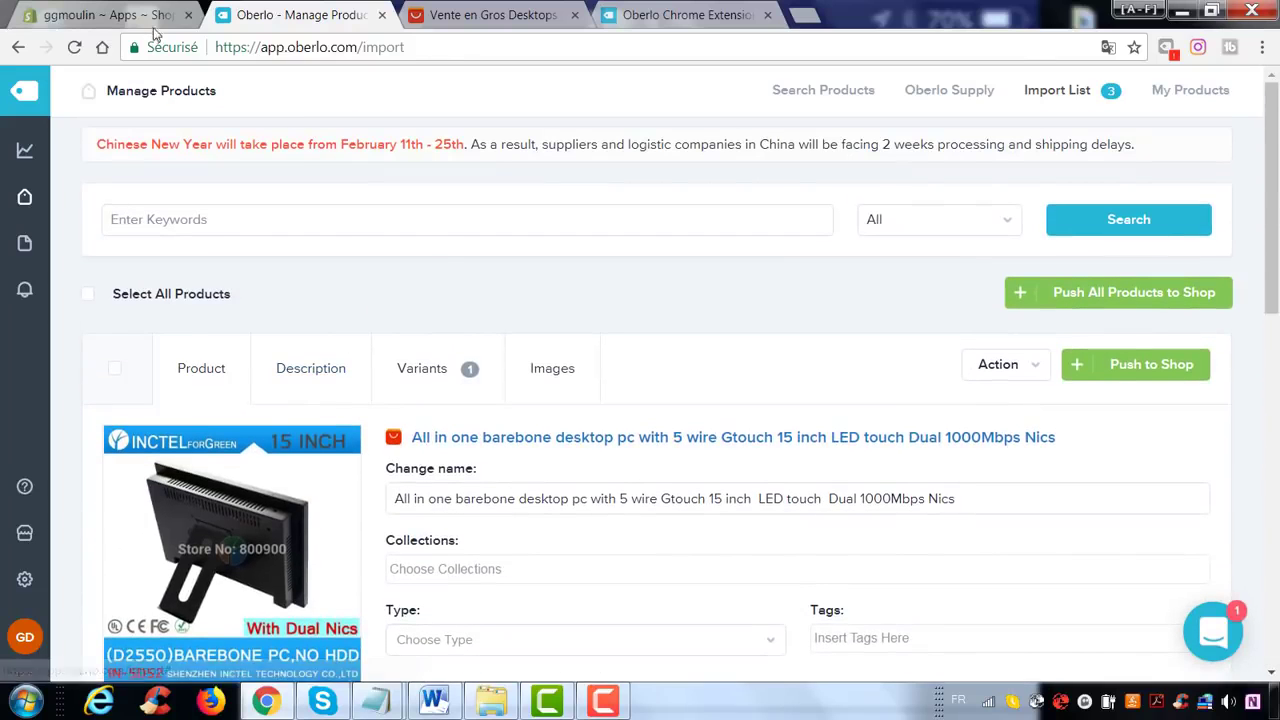
# - Switch back to the Shopify admin, open the Products page and start adding a new product
pyautogui.click(92, 15)
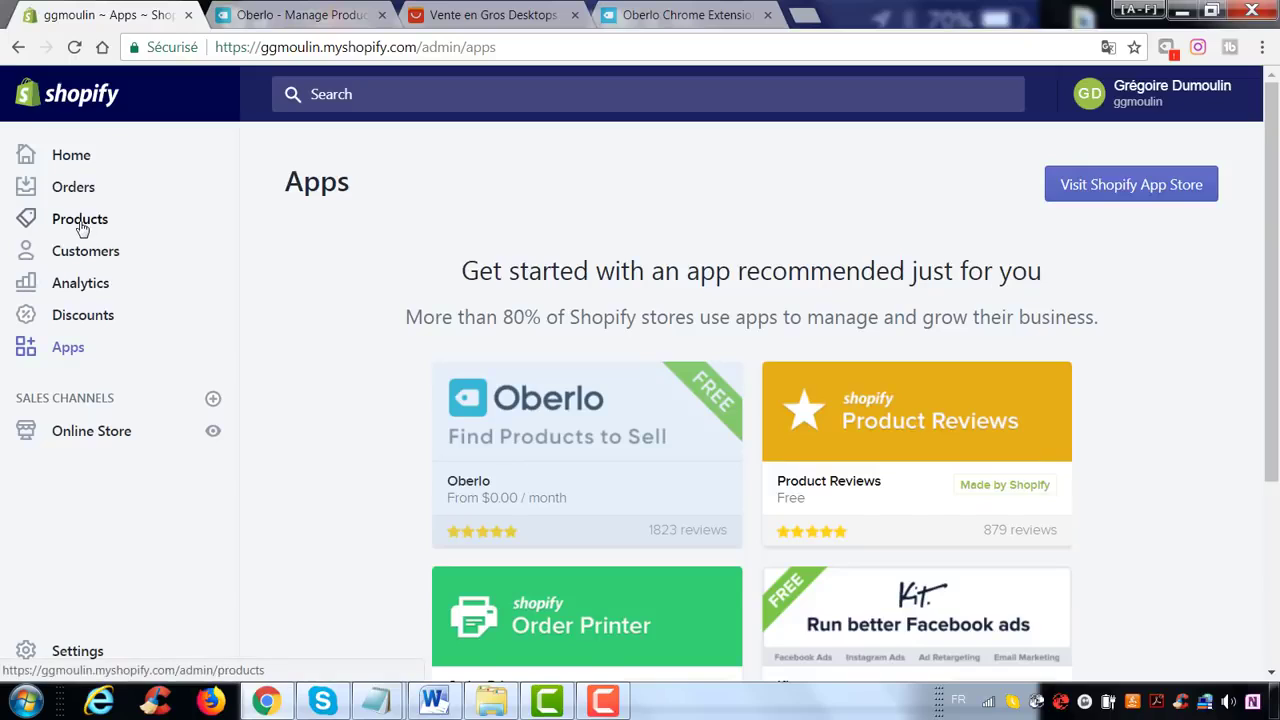
pyautogui.moveTo(485, 443)
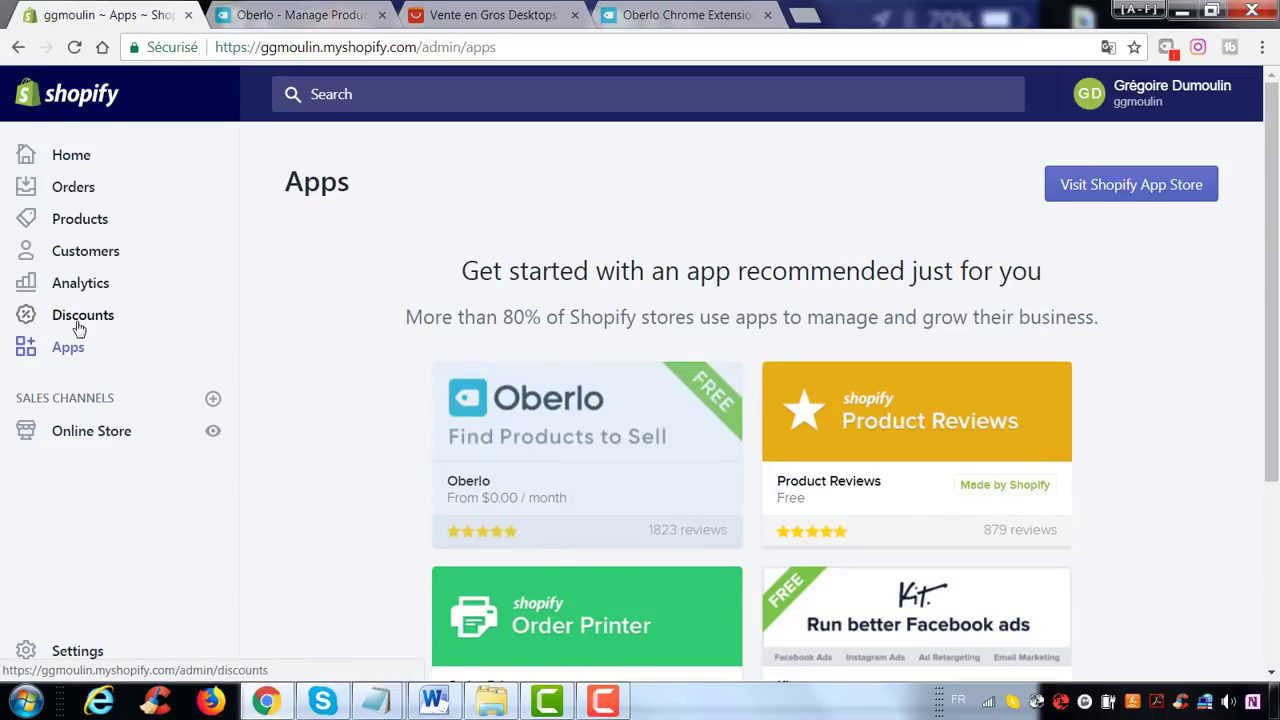
pyautogui.click(103, 226)
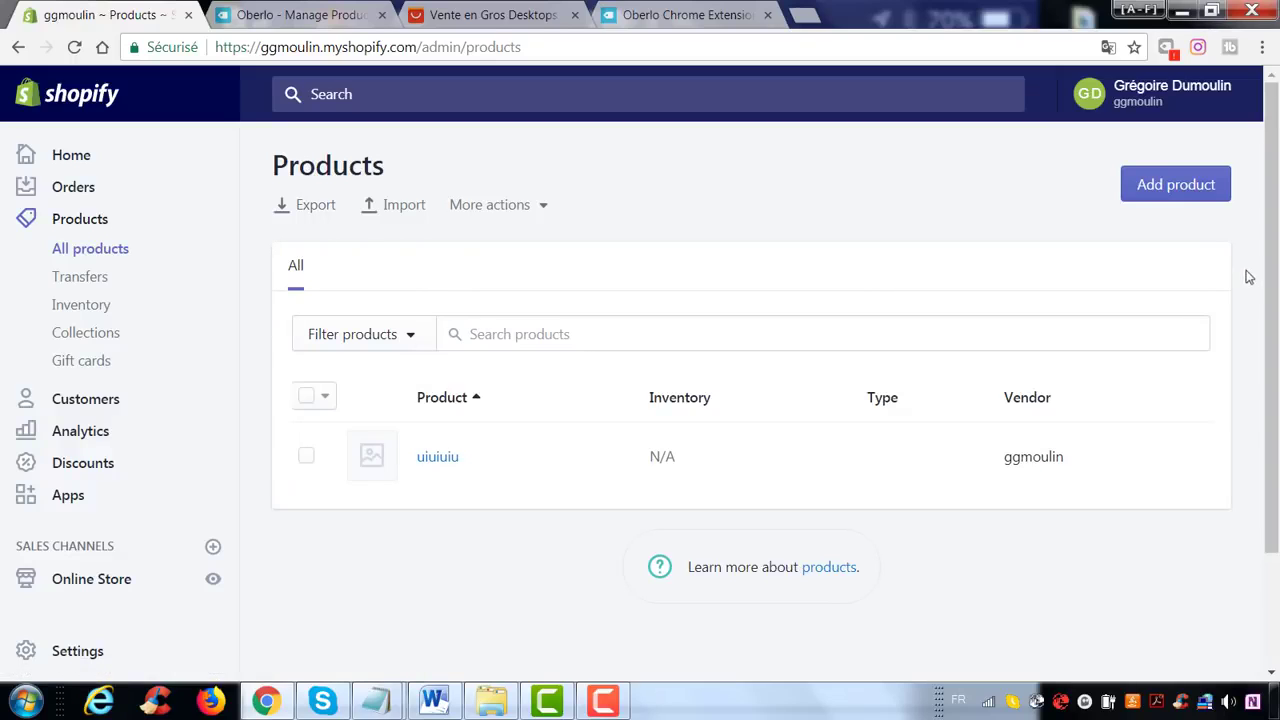
pyautogui.click(1146, 194)
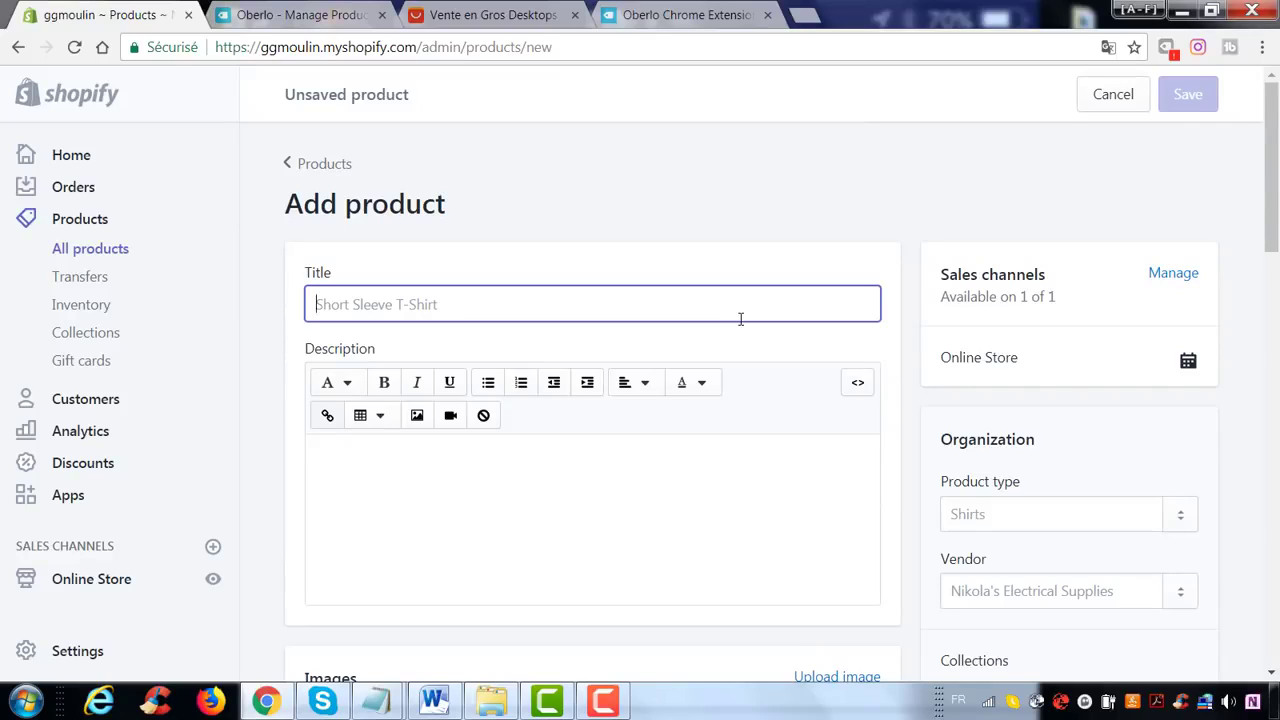
# - Title the new product hameçons and enter texte de vente as its description
pyautogui.write('hameçons')
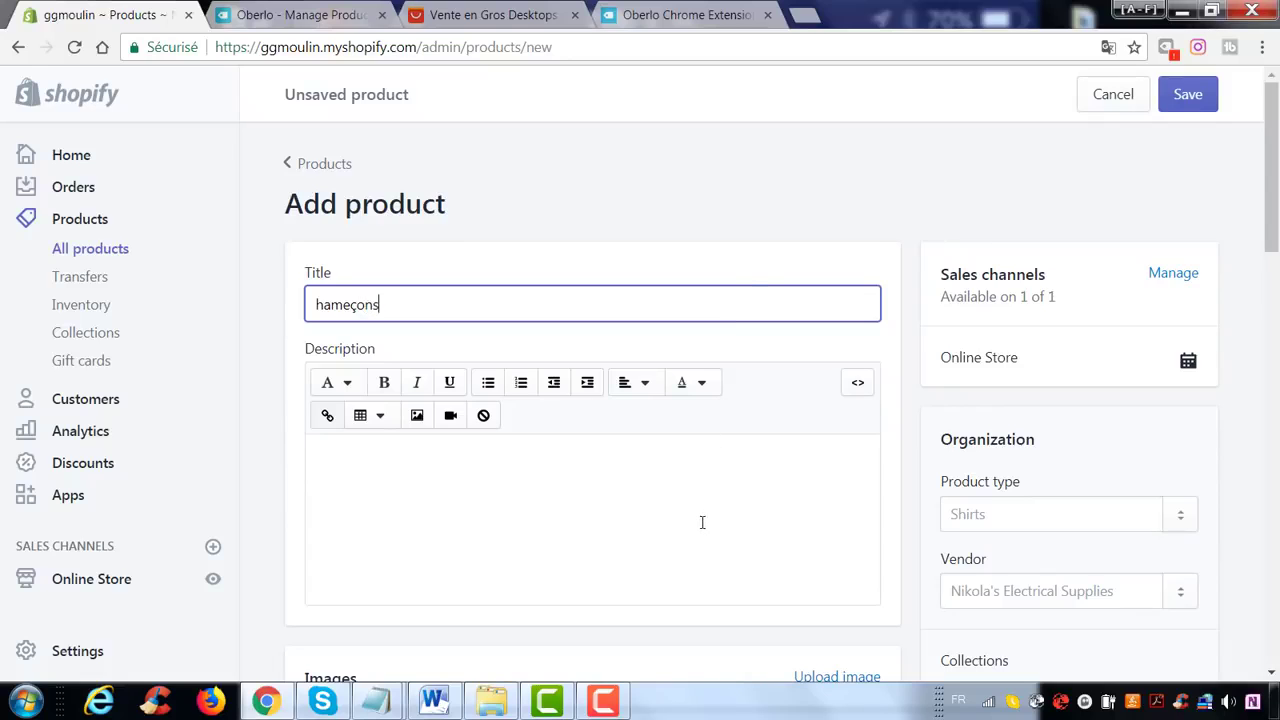
pyautogui.click(670, 463)
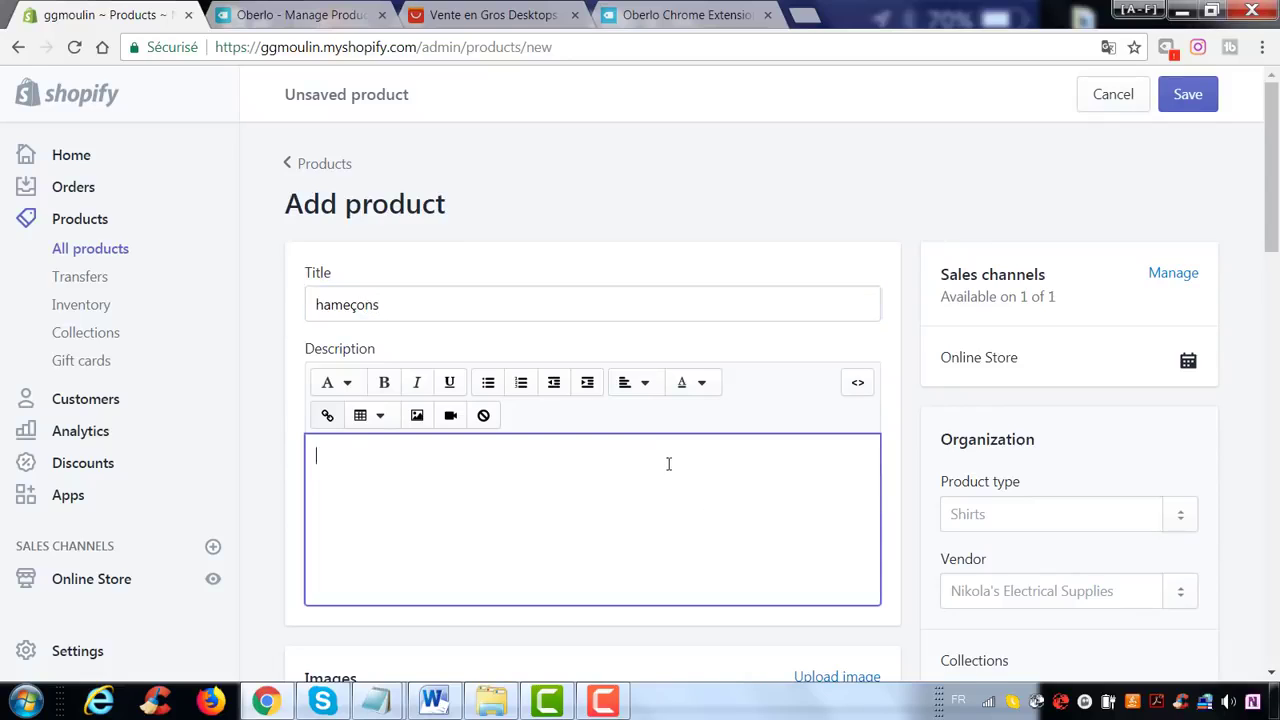
pyautogui.scroll(-1, 677, 462)
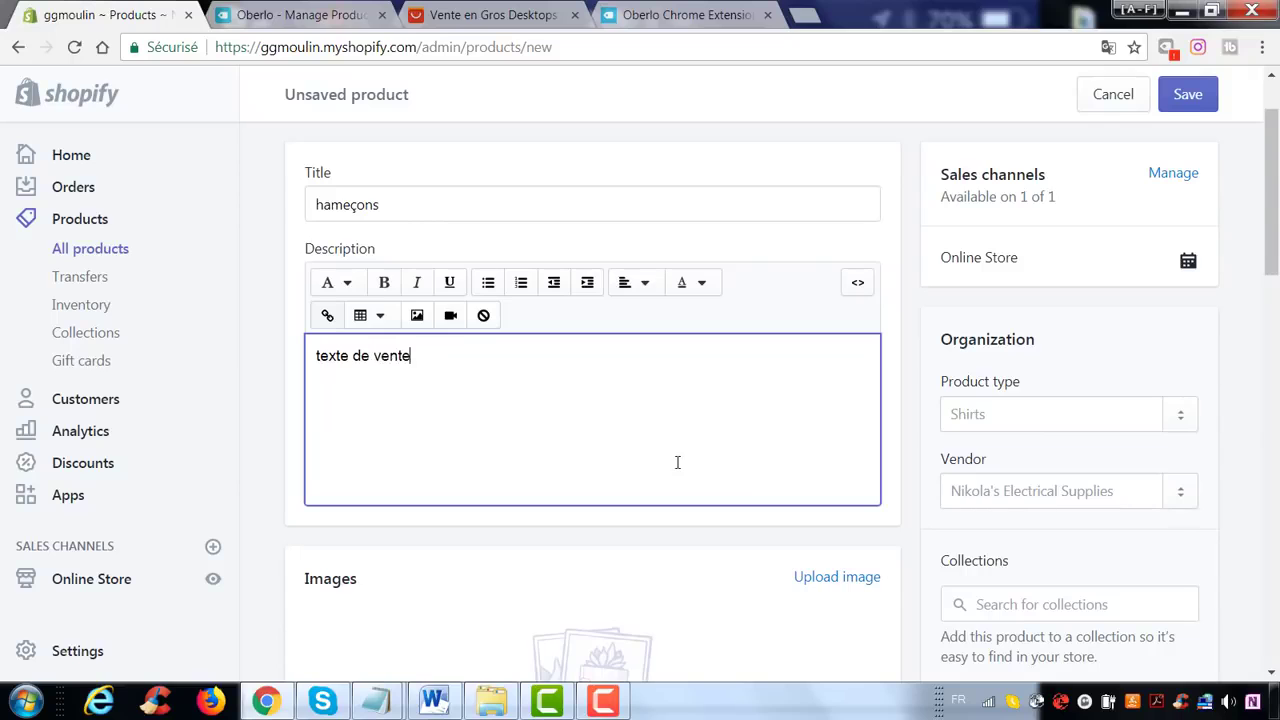
# - Upload the green striped fishing lure picture from the Téléchargements folder as the product's image
pyautogui.scroll(-3, 685, 455)
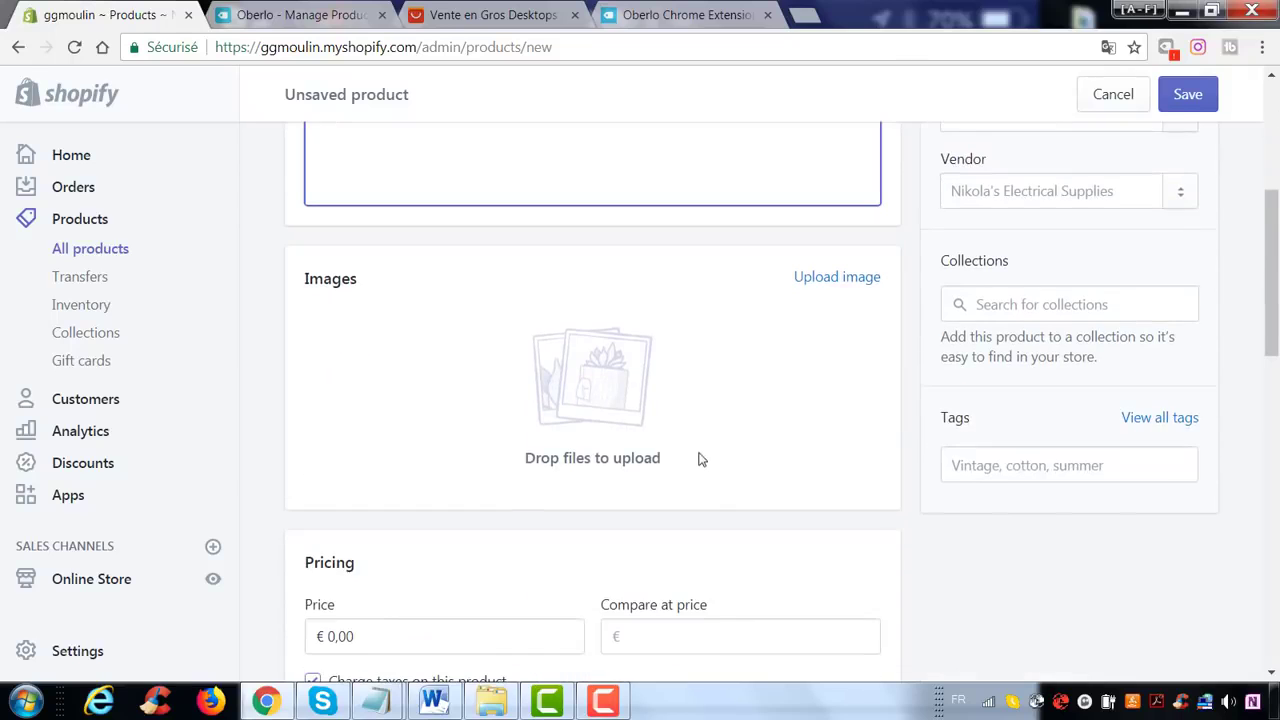
pyautogui.click(848, 281)
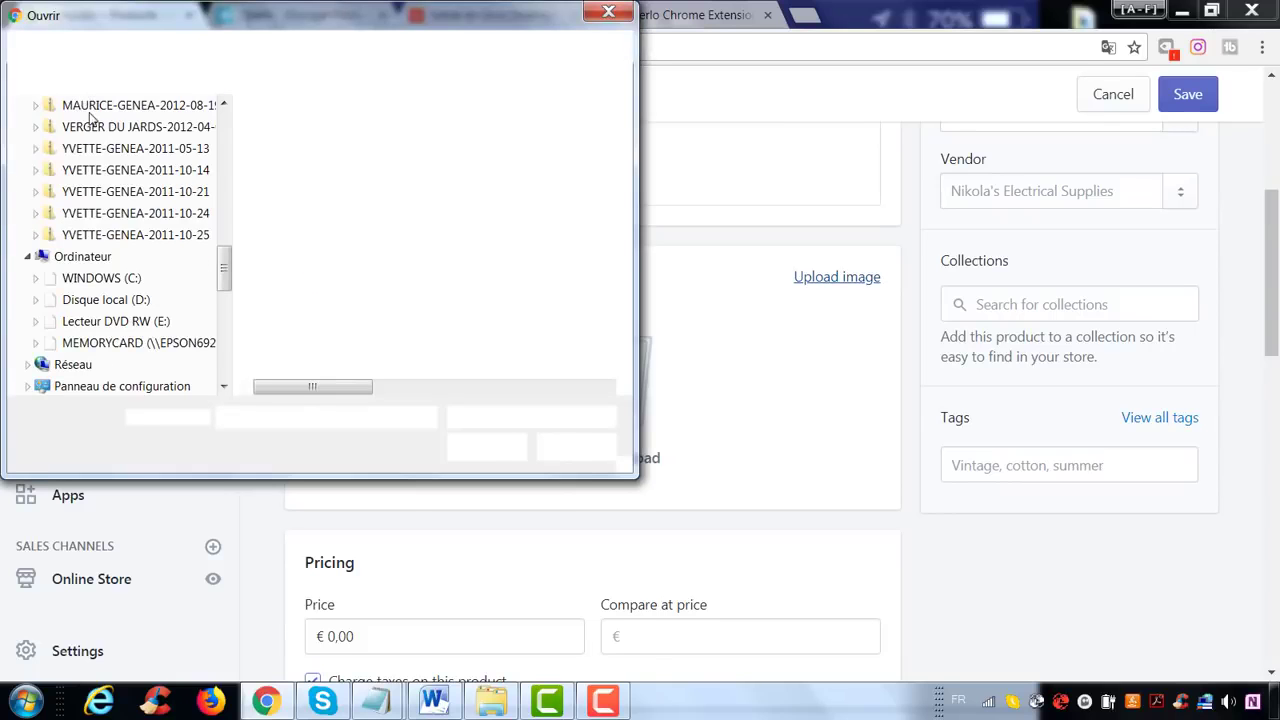
pyautogui.click(128, 177)
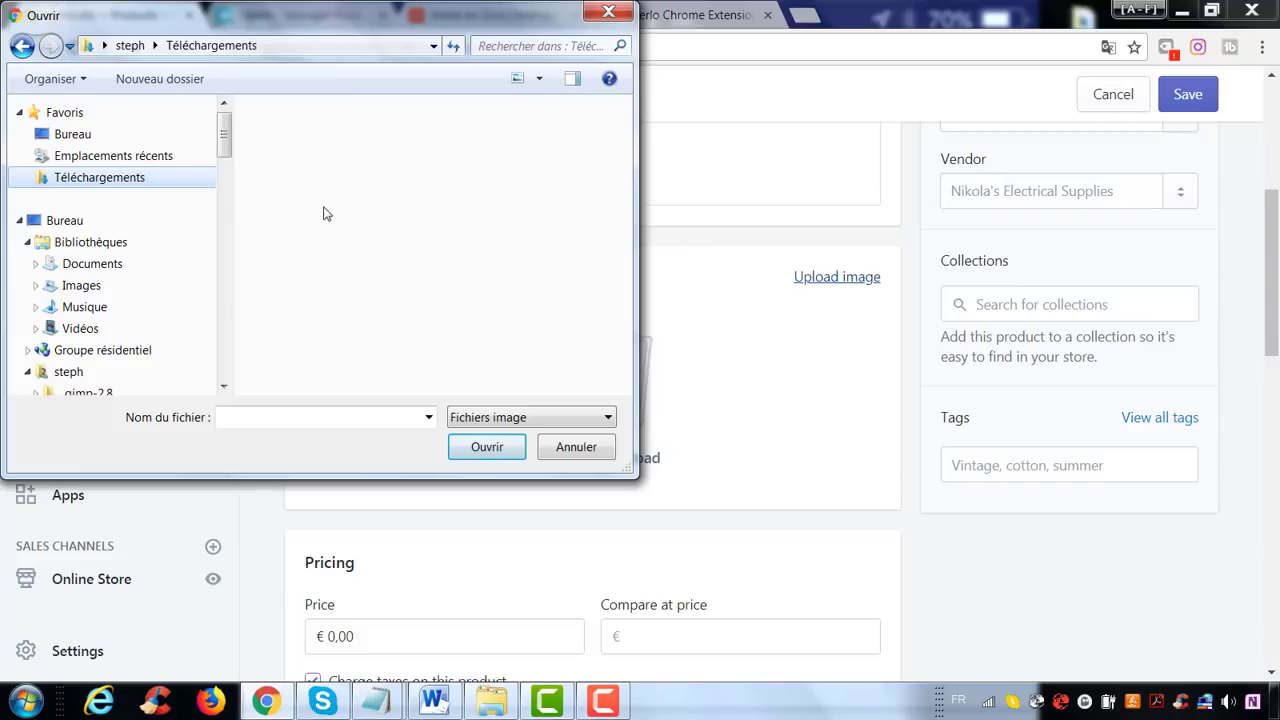
pyautogui.doubleClick(325, 205)
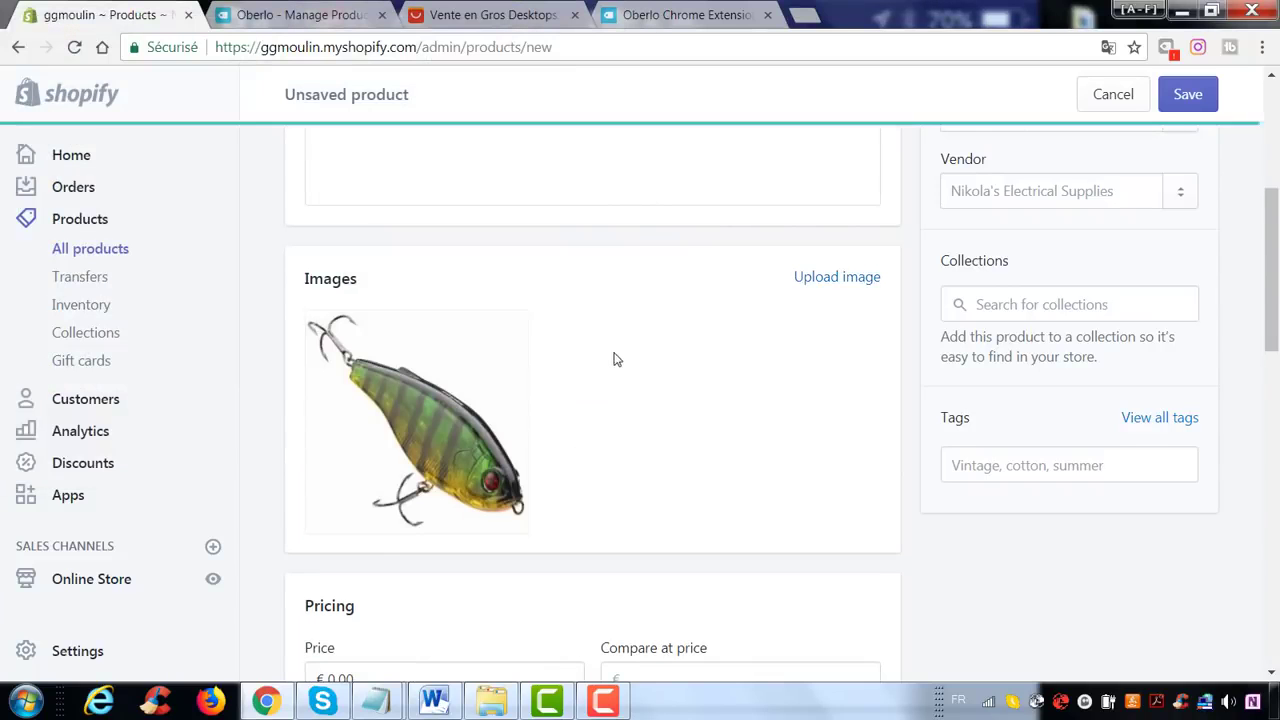
# - Set the product's price to €15.99 and its compare-at price to €25.99
pyautogui.scroll(-3, 613, 360)
pyautogui.click(460, 374)
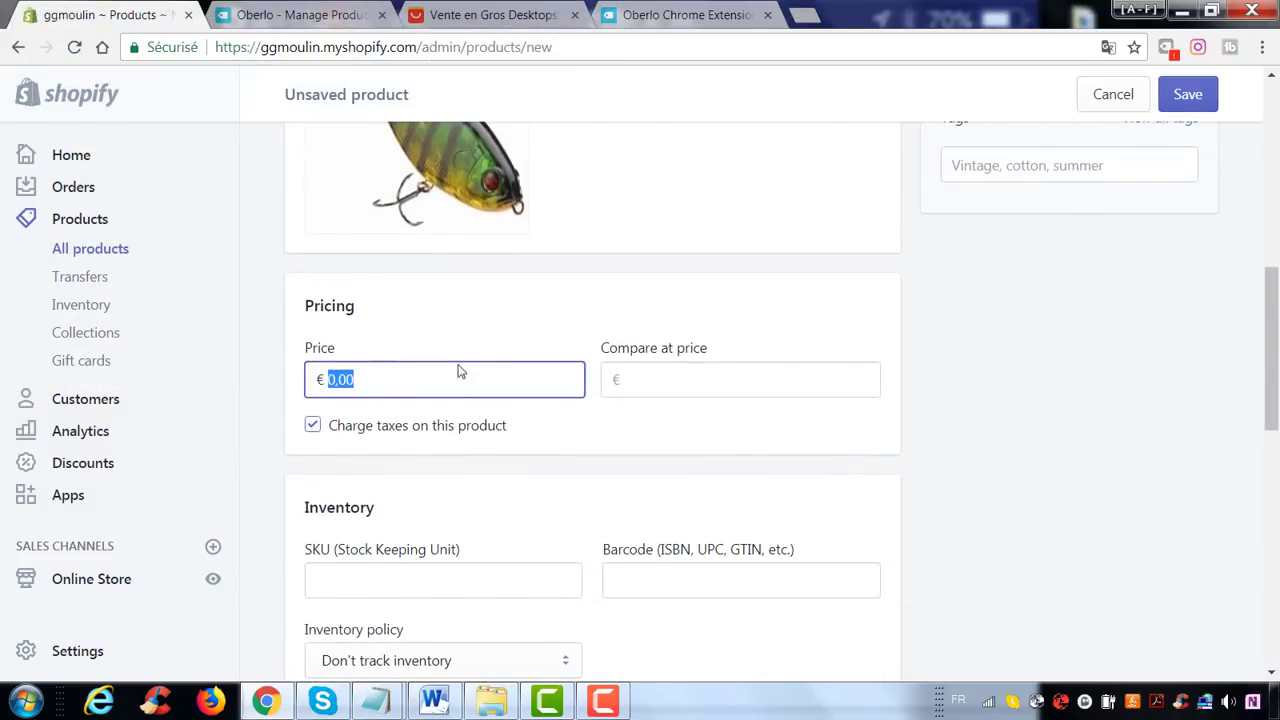
pyautogui.write('15.99')
pyautogui.click(666, 385)
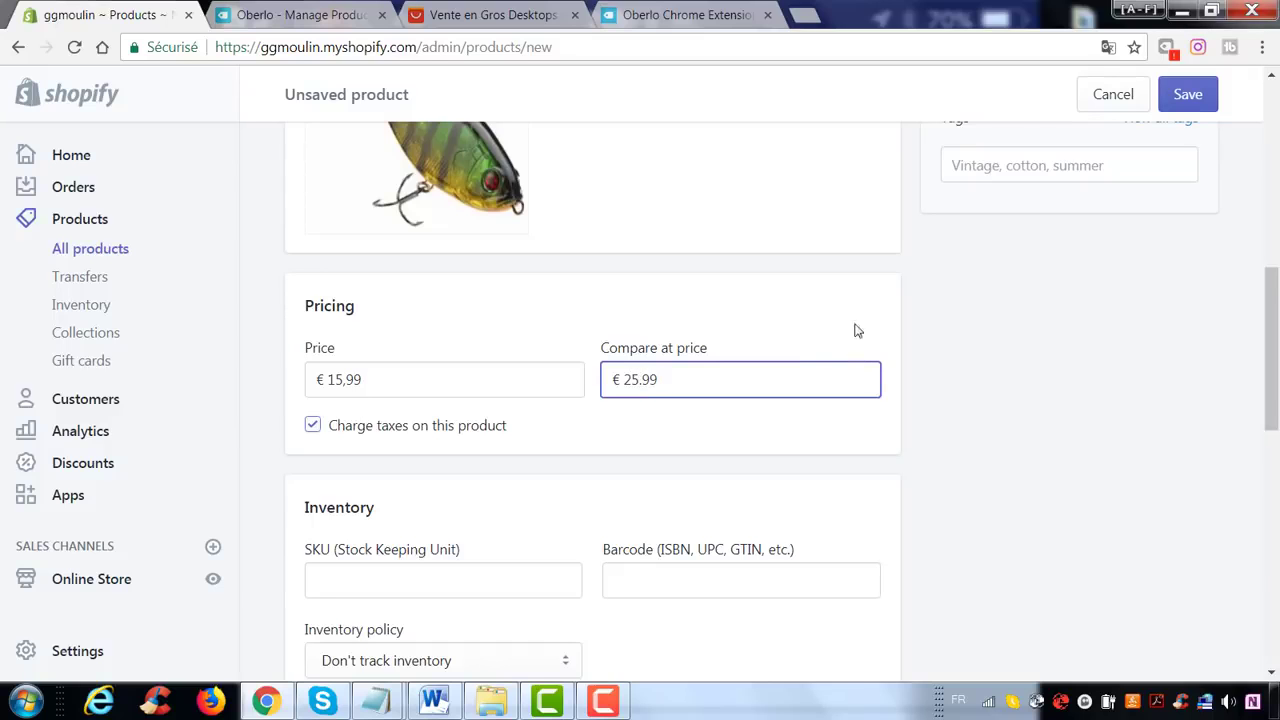
pyautogui.click(955, 325)
pyautogui.scroll(-3, 950, 330)
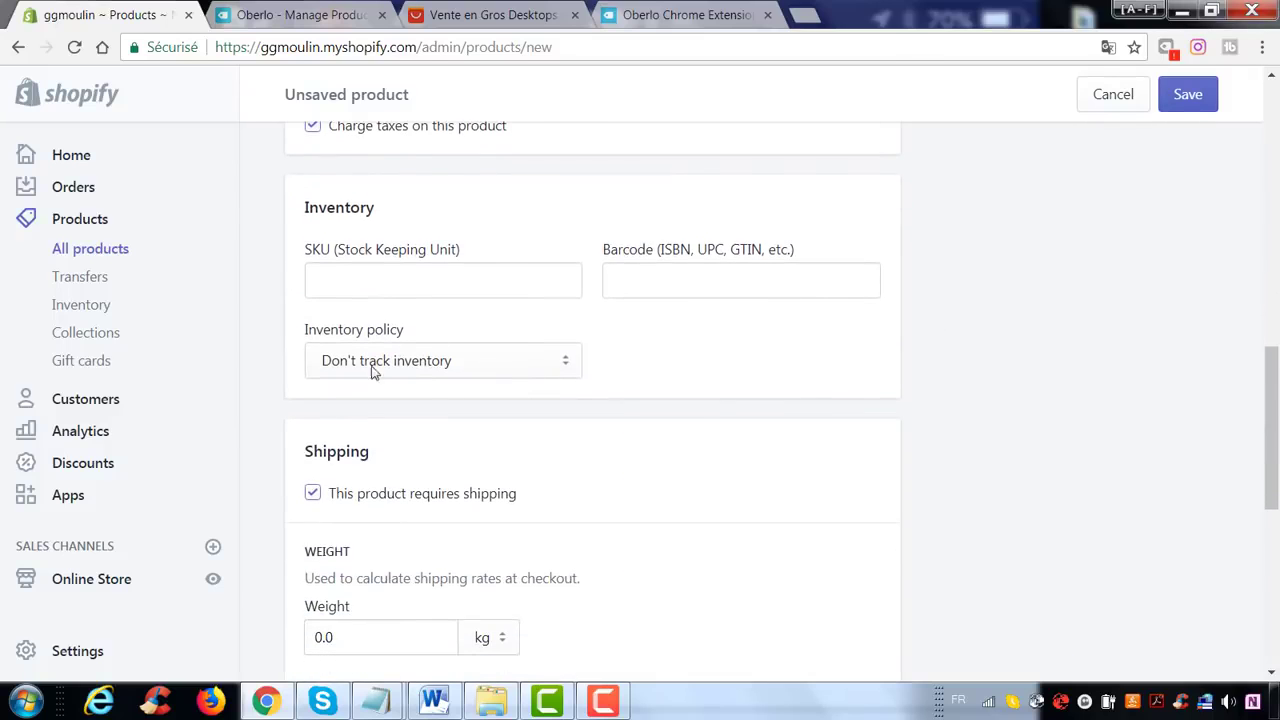
pyautogui.scroll(-3, 740, 290)
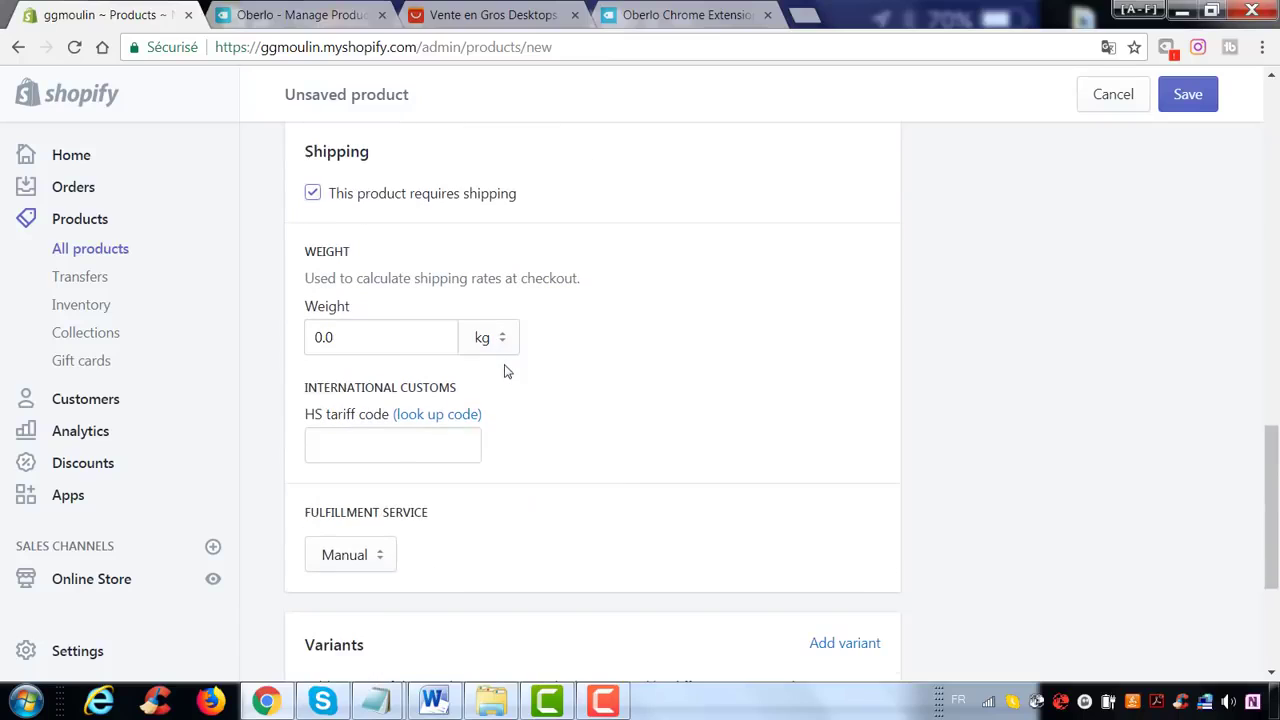
# - Set the new product's shipping weight to 1 kg
pyautogui.click(368, 342)
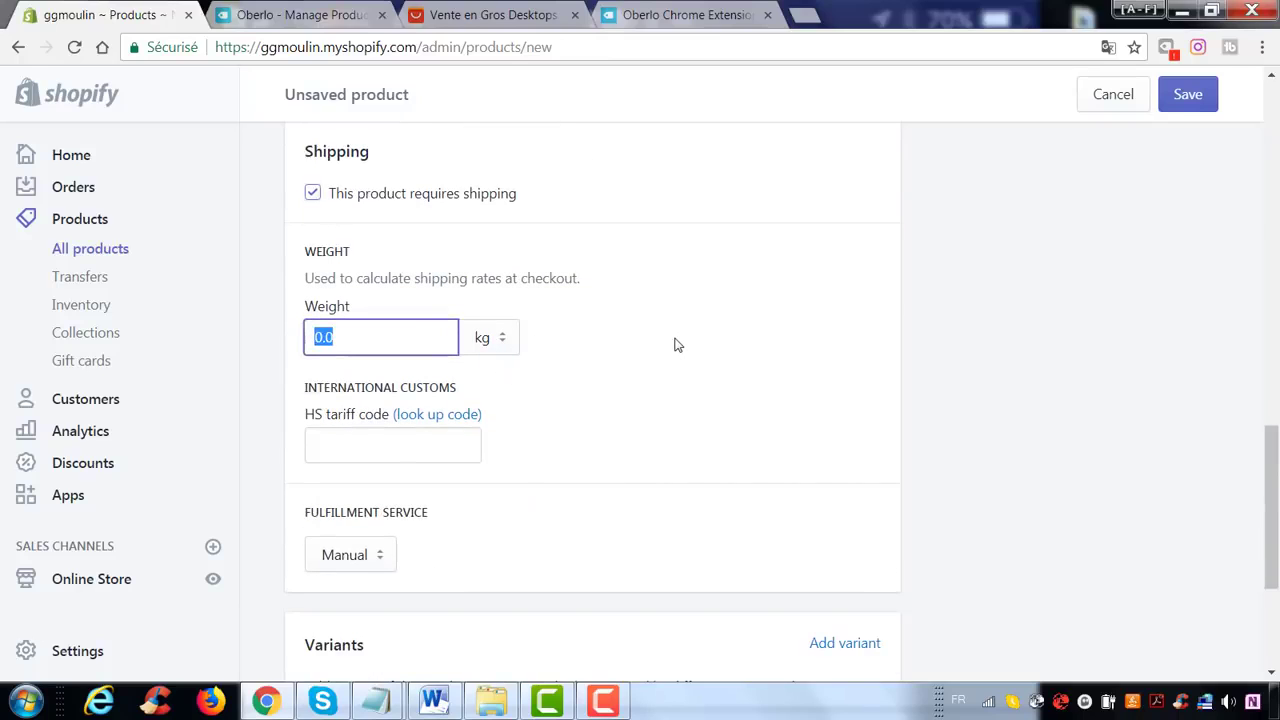
pyautogui.click(410, 339)
pyautogui.doubleClick(394, 337)
pyautogui.write('1')
pyautogui.click(790, 325)
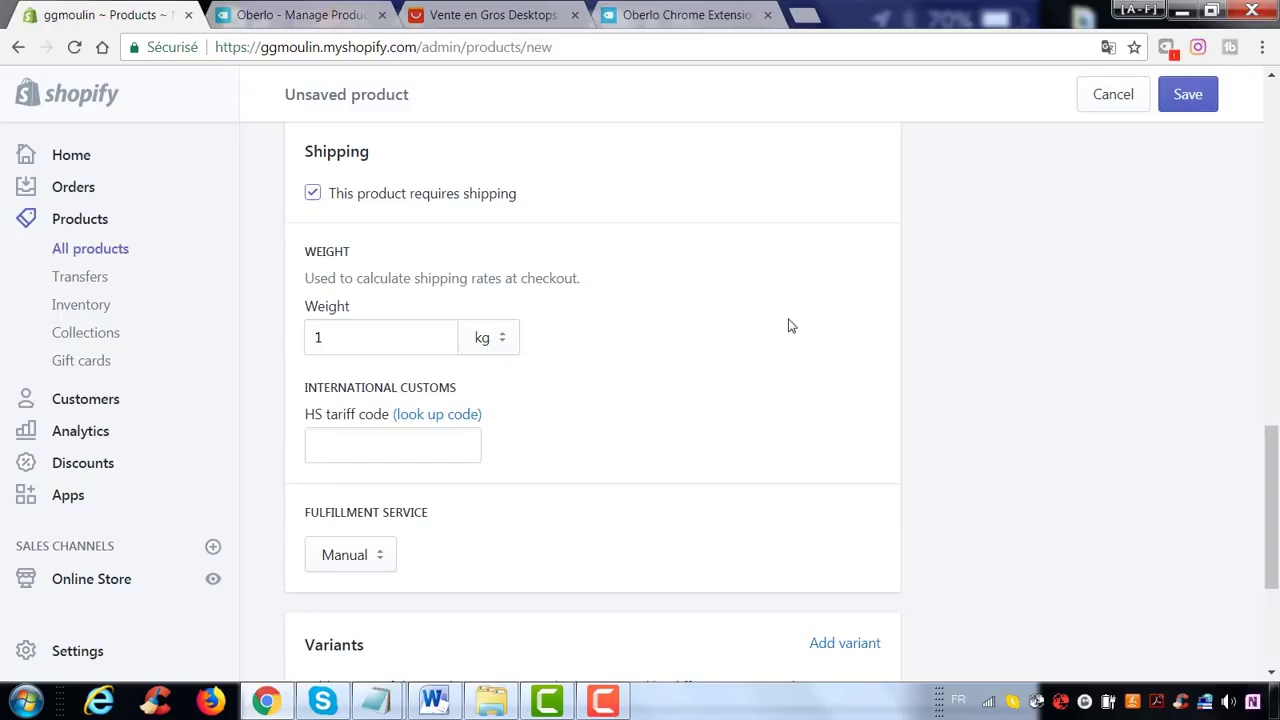
# - Review the unsaved product's form, including its image, pricing, variants and search engine listing sections
pyautogui.scroll(-3, 790, 325)
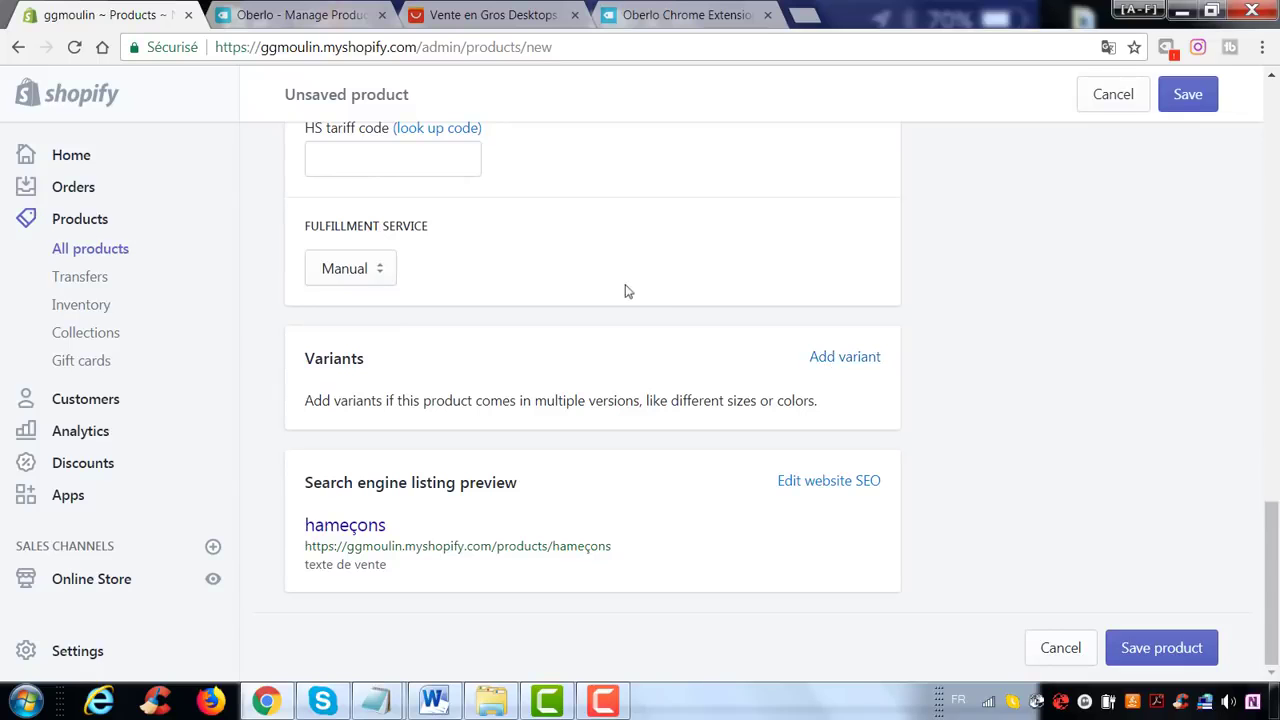
pyautogui.scroll(12, 651, 289)
pyautogui.scroll(-3, 652, 290)
pyautogui.scroll(-5, 652, 290)
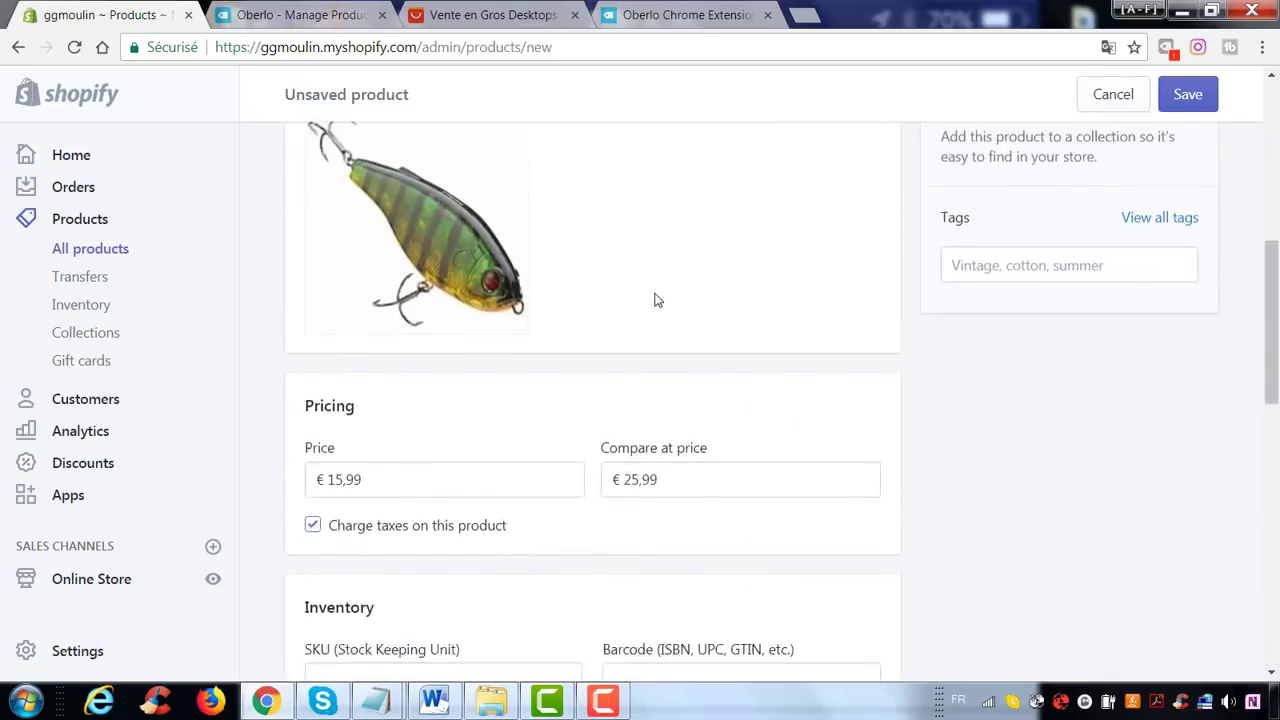
pyautogui.scroll(2, 654, 297)
pyautogui.scroll(2, 550, 293)
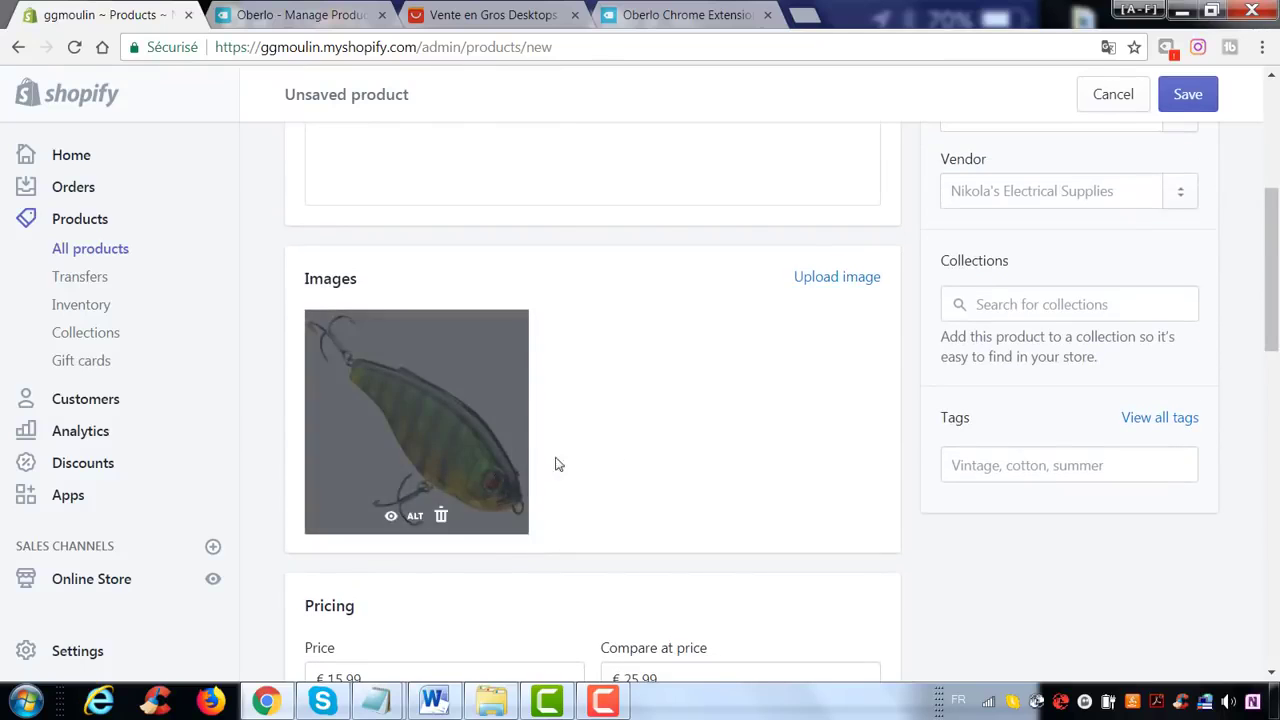
pyautogui.moveTo(400, 434)
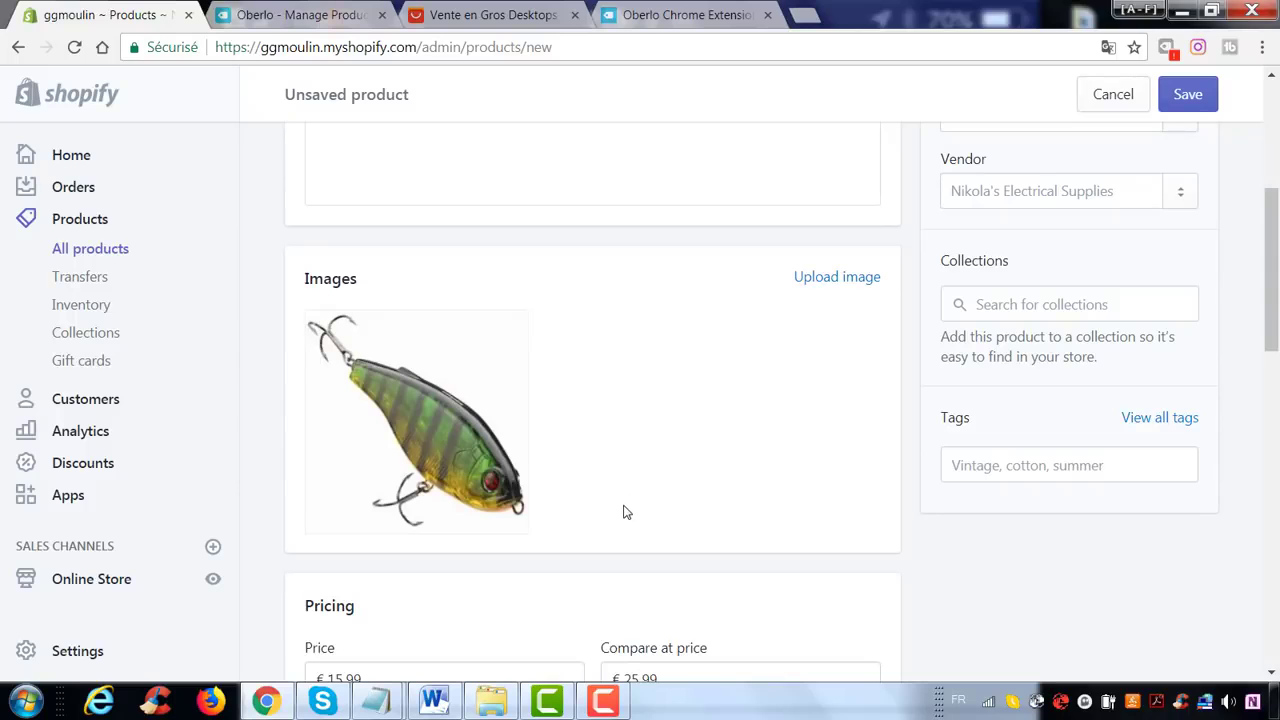
# - Start adding variants to the product and name the variant option "couleur"
pyautogui.scroll(-10, 630, 512)
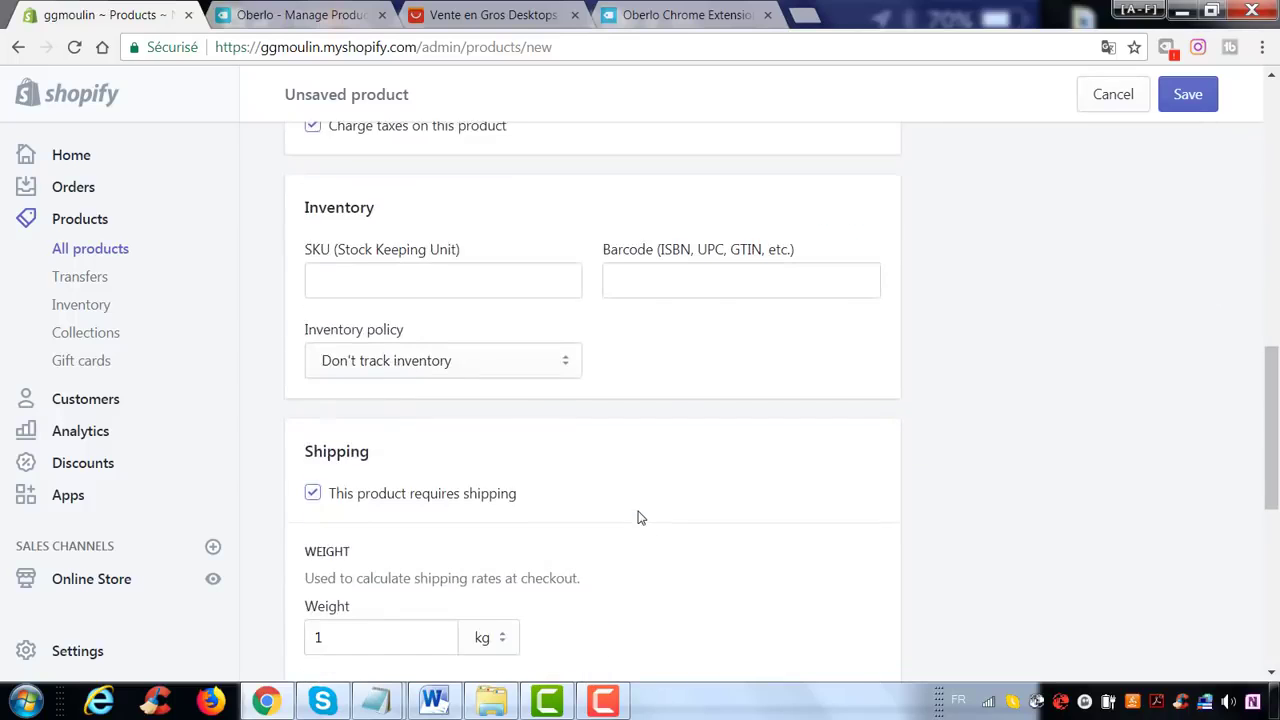
pyautogui.click(836, 545)
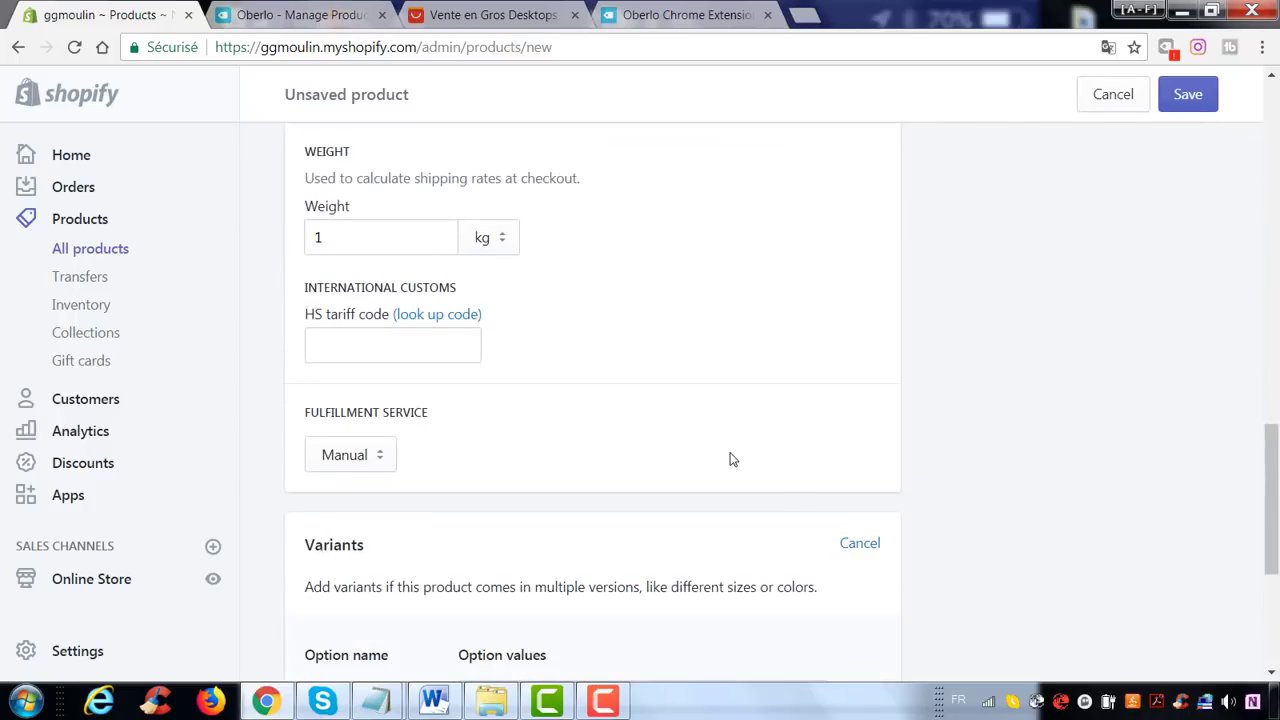
pyautogui.scroll(-3, 731, 457)
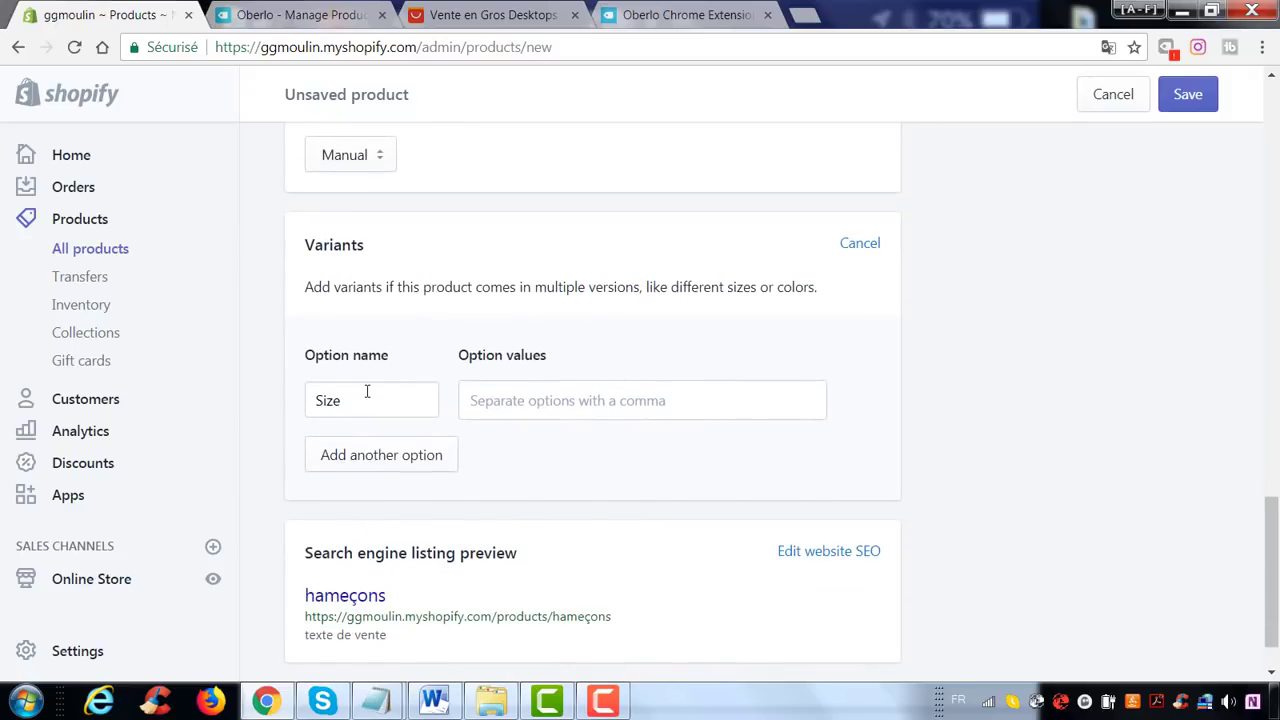
pyautogui.doubleClick(366, 392)
pyautogui.write('c')
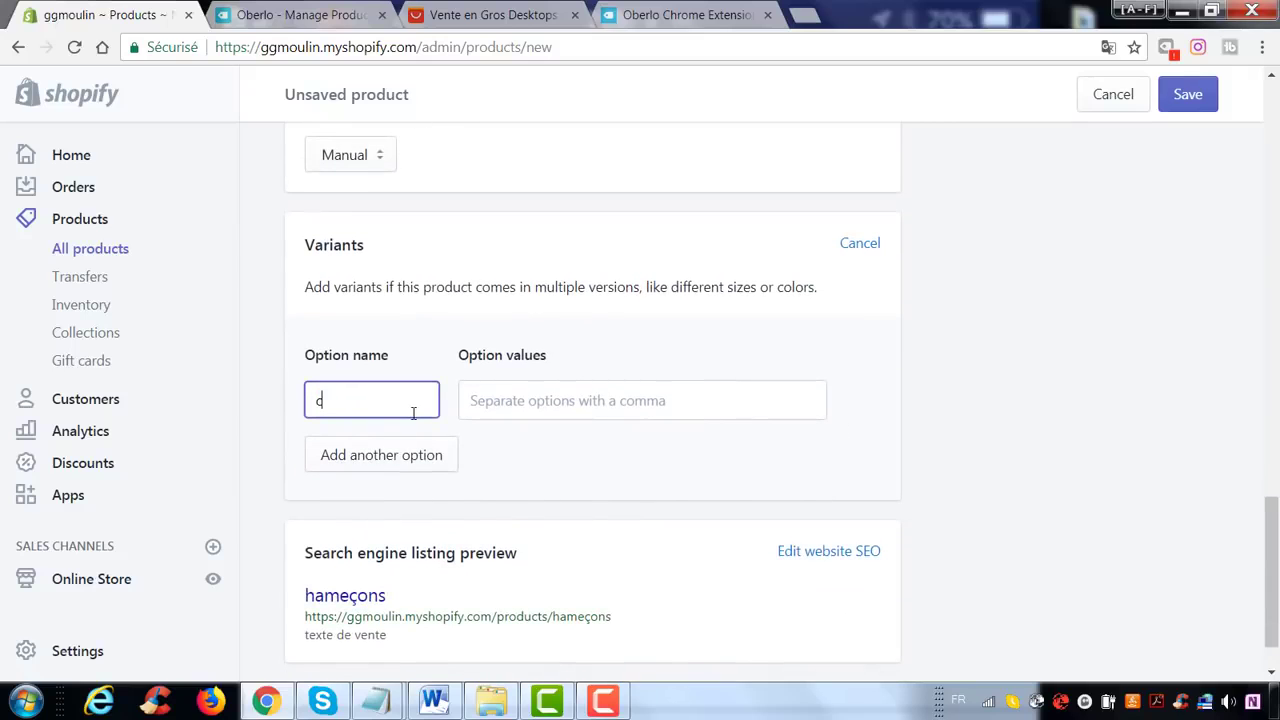
pyautogui.write('oul')
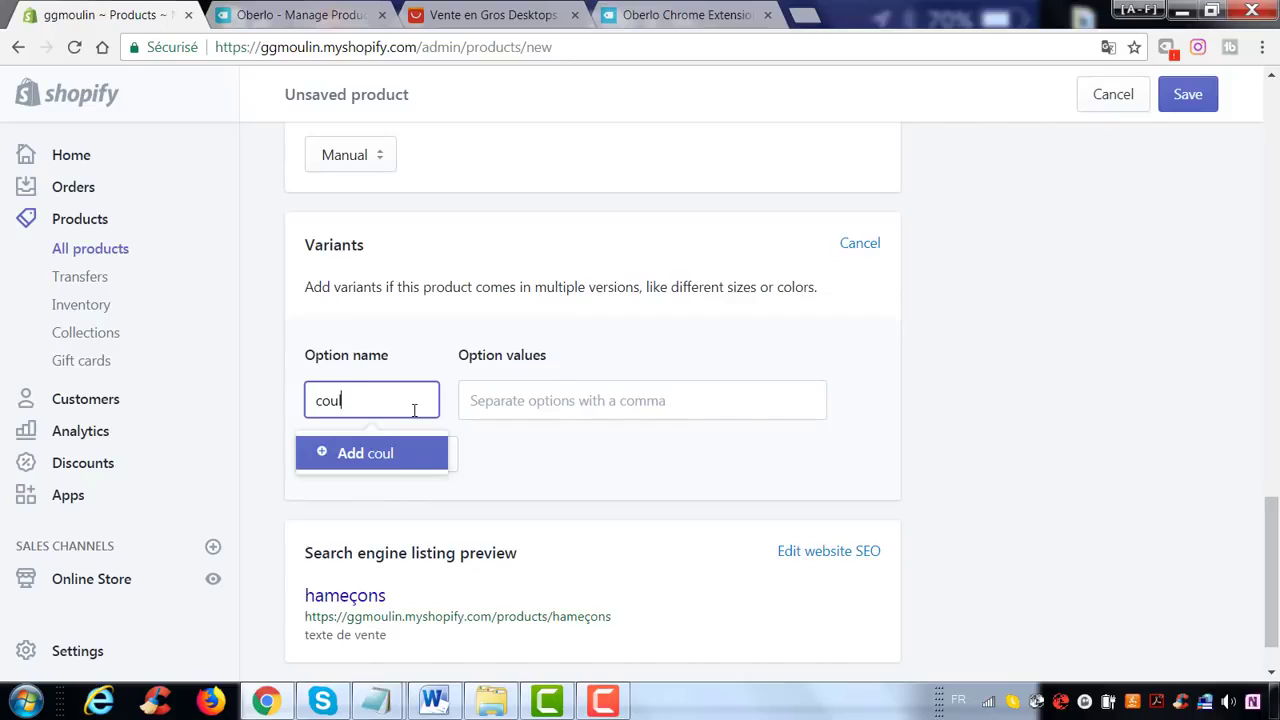
pyautogui.write('eur')
pyautogui.click(416, 452)
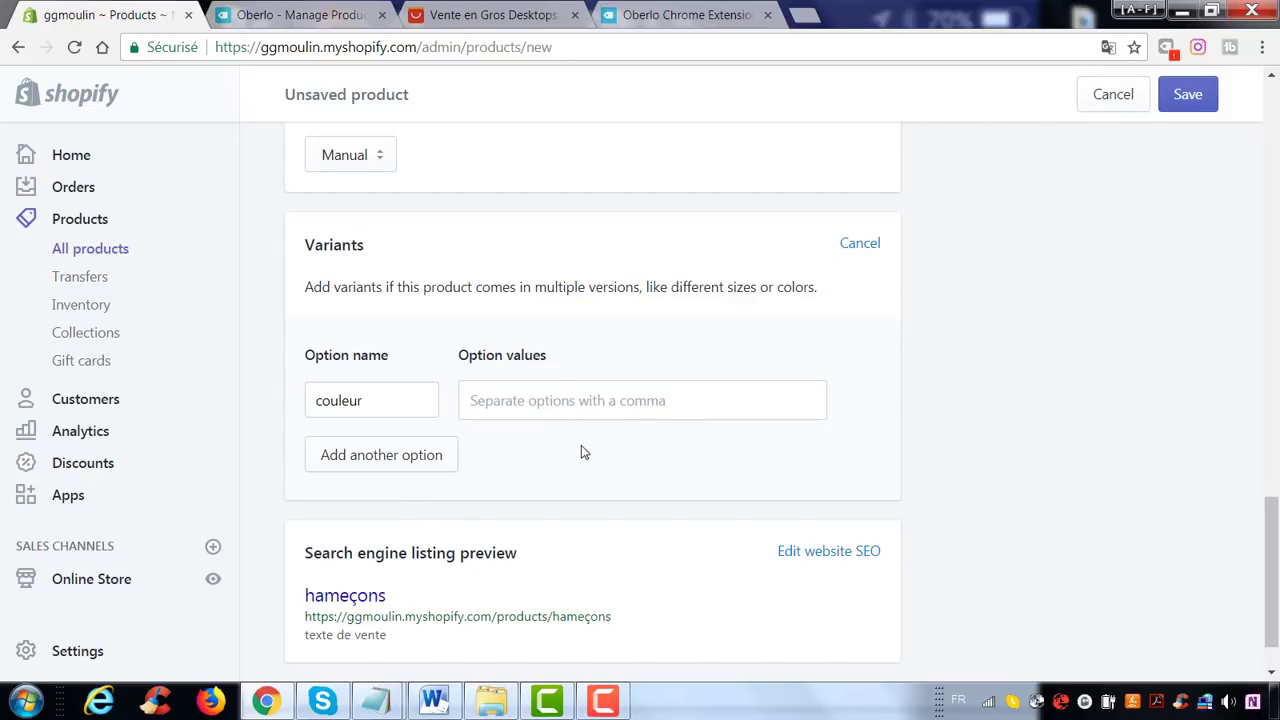
# - Give the couleur option the values "jaune" and "rouge", and save the product
pyautogui.write('jau')
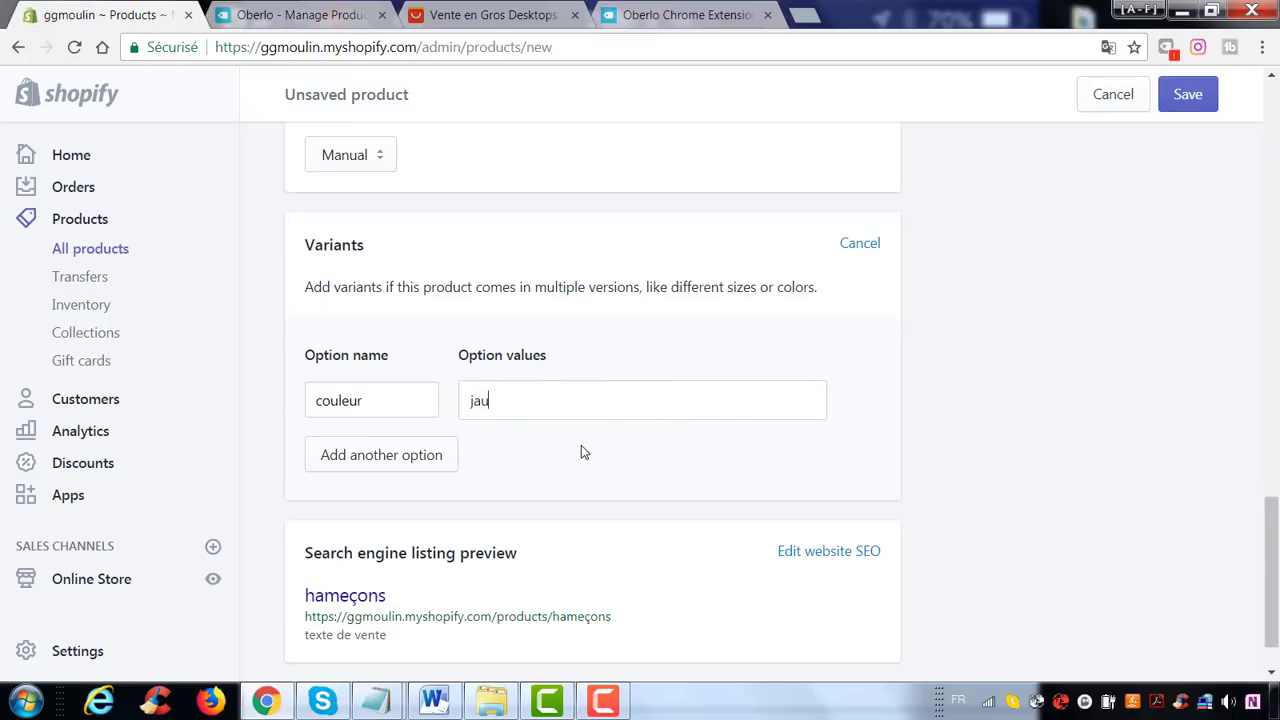
pyautogui.write('be')
pyautogui.press('BackSpace')
pyautogui.press('BackSpace')
pyautogui.write('ne,')
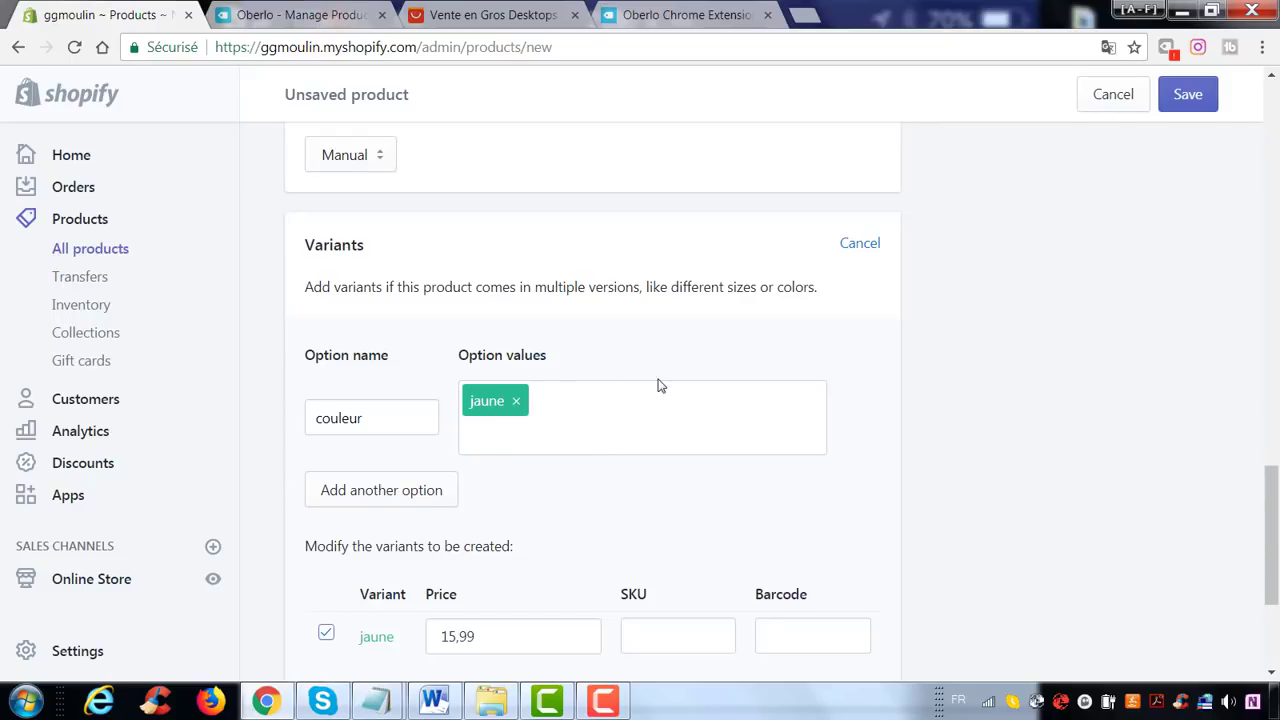
pyautogui.write('rouge,')
pyautogui.scroll(-3, 1054, 343)
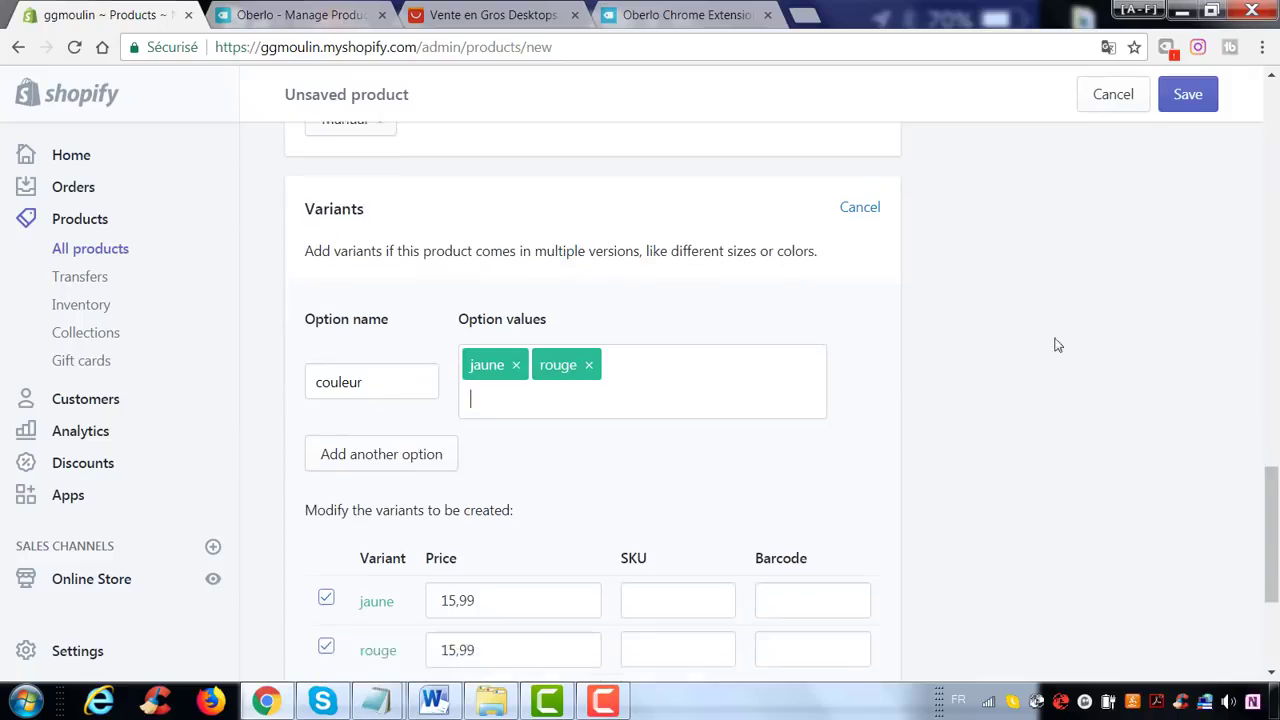
pyautogui.click(1189, 104)
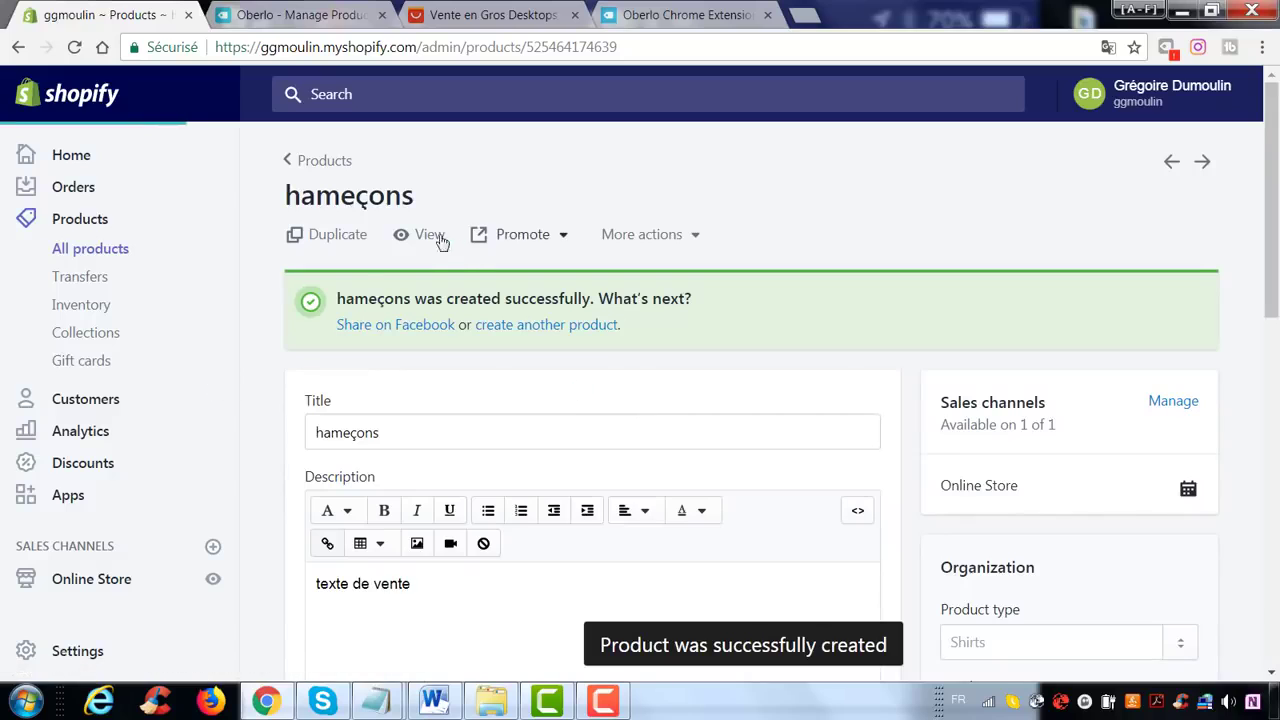
# - View the saved product's storefront page, check its colour choices and sales text, and close the page
pyautogui.click(430, 235)
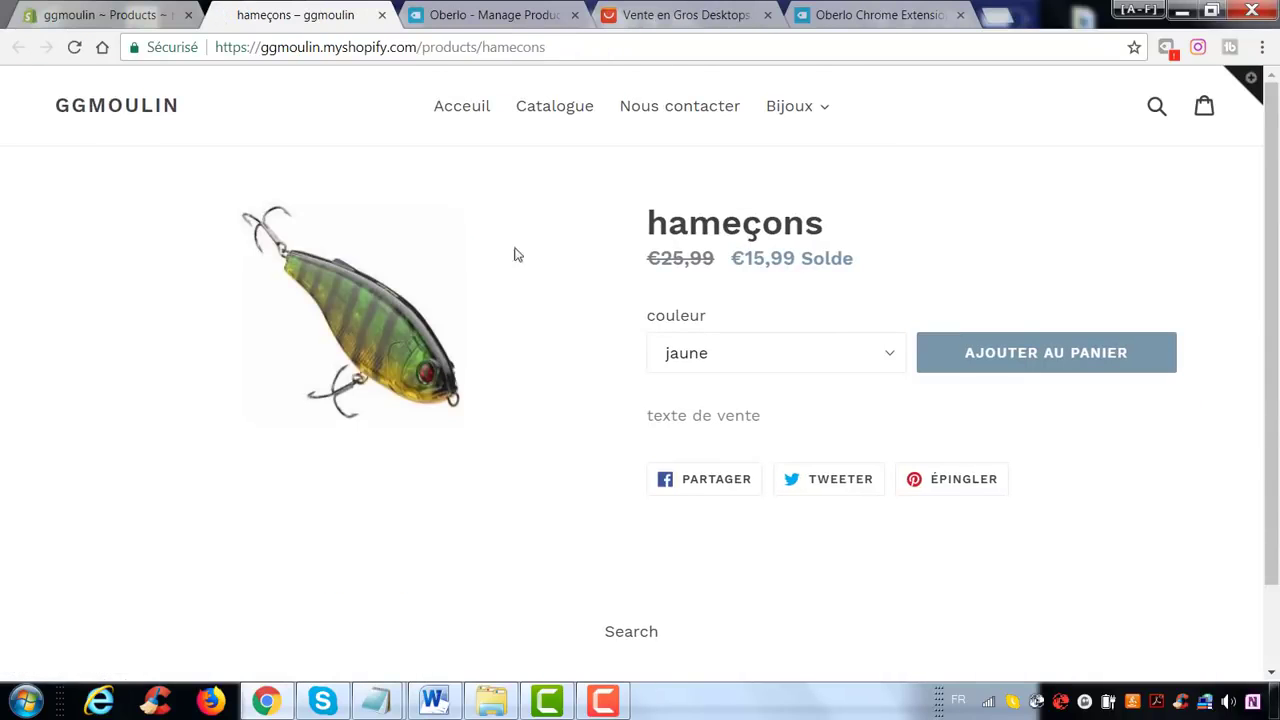
pyautogui.moveTo(650, 317); pyautogui.dragTo(733, 320)
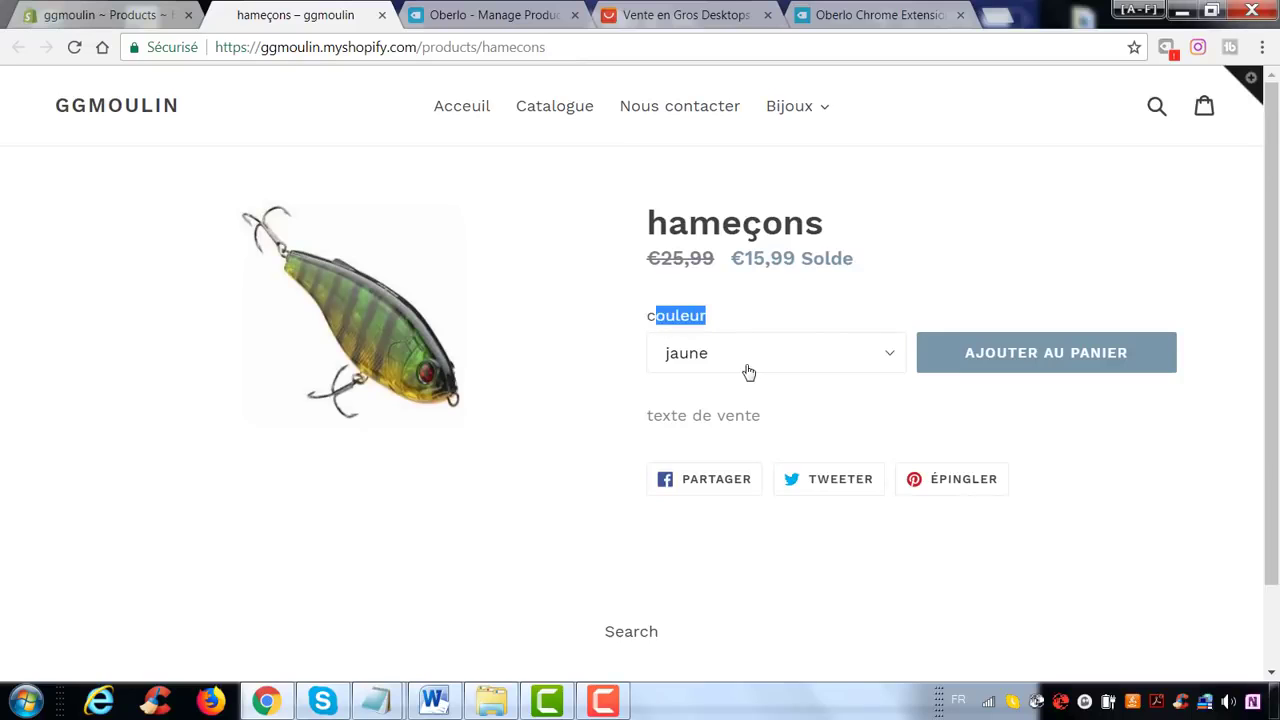
pyautogui.click(745, 366)
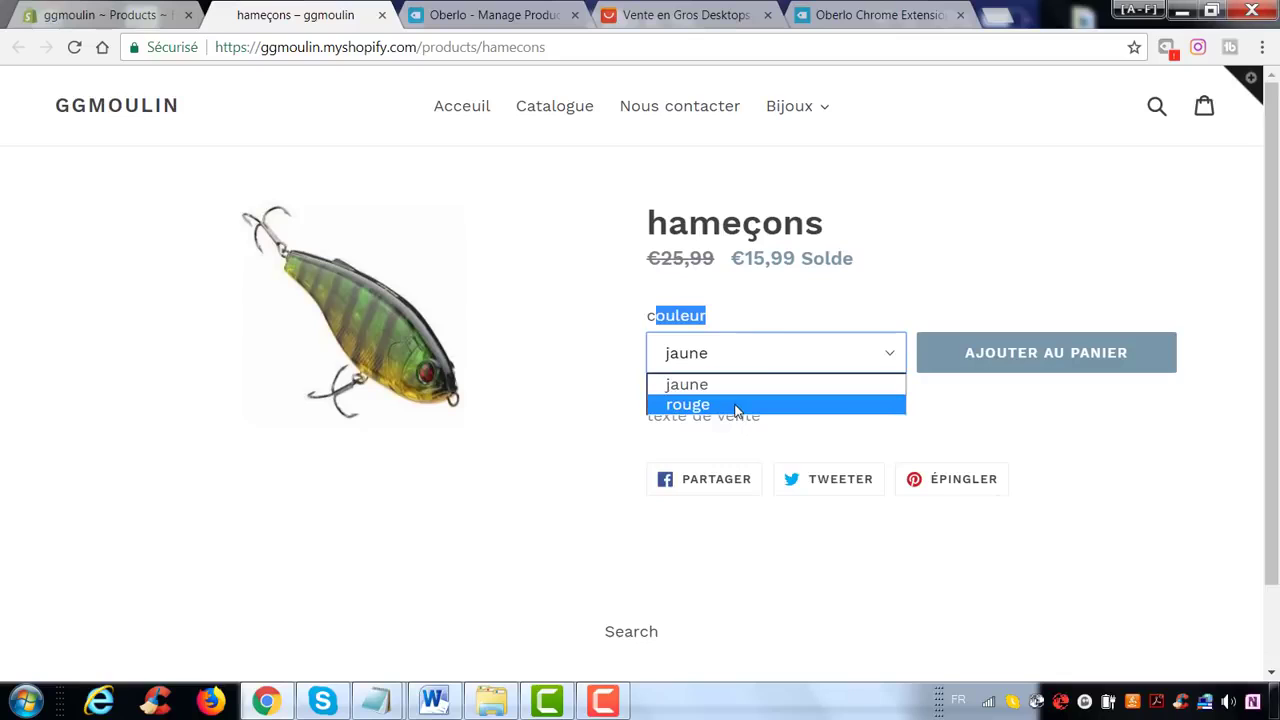
pyautogui.click(882, 316)
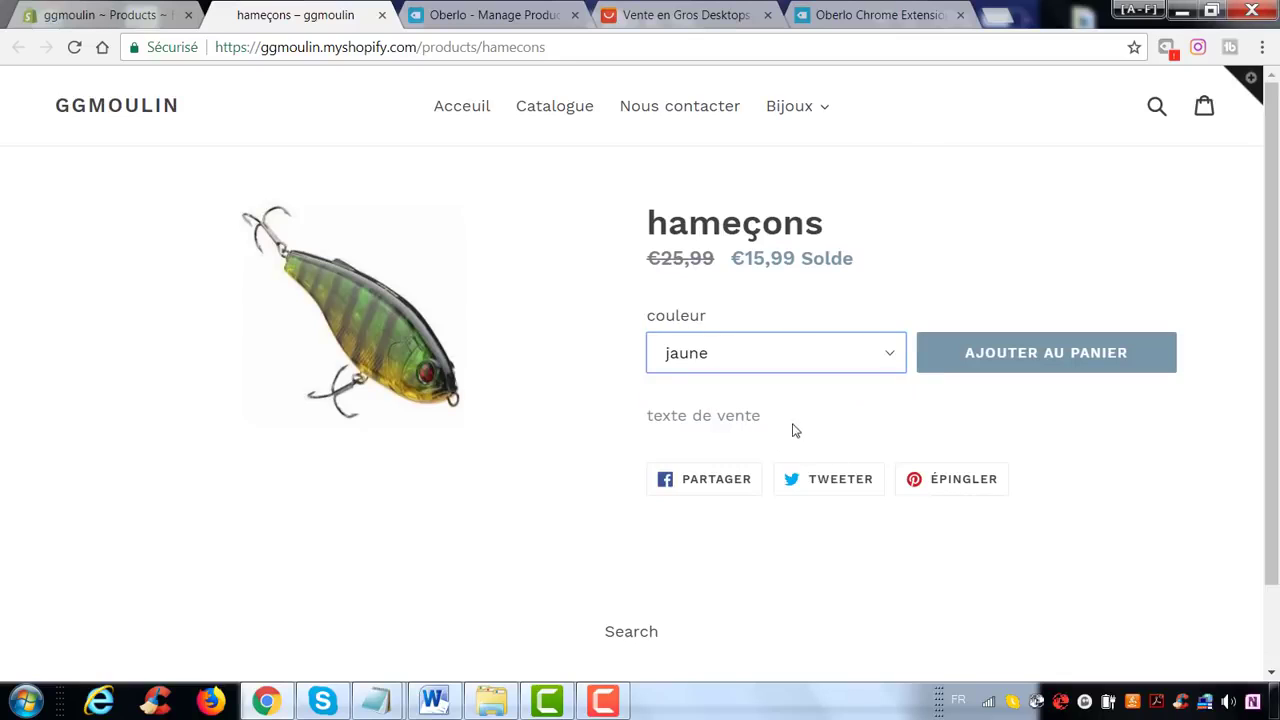
pyautogui.moveTo(791, 429); pyautogui.dragTo(636, 414)
pyautogui.click(817, 409)
pyautogui.scroll(-1, 817, 409)
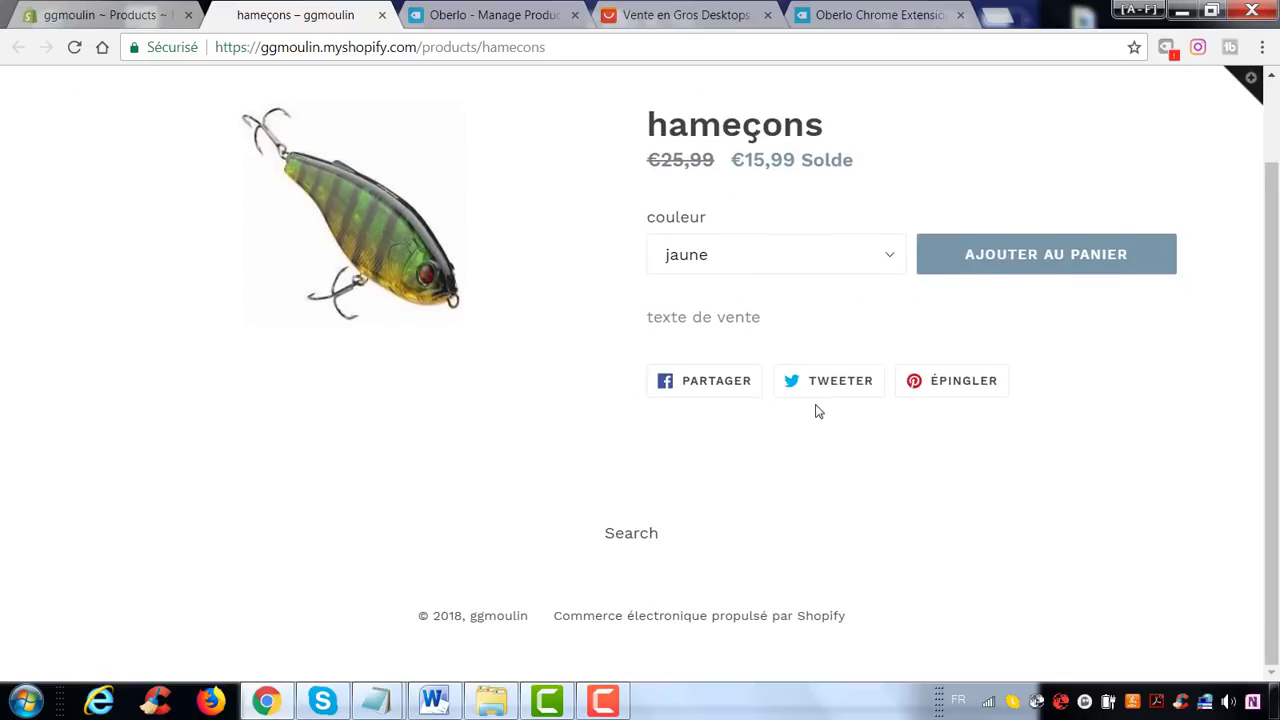
pyautogui.scroll(1, 817, 409)
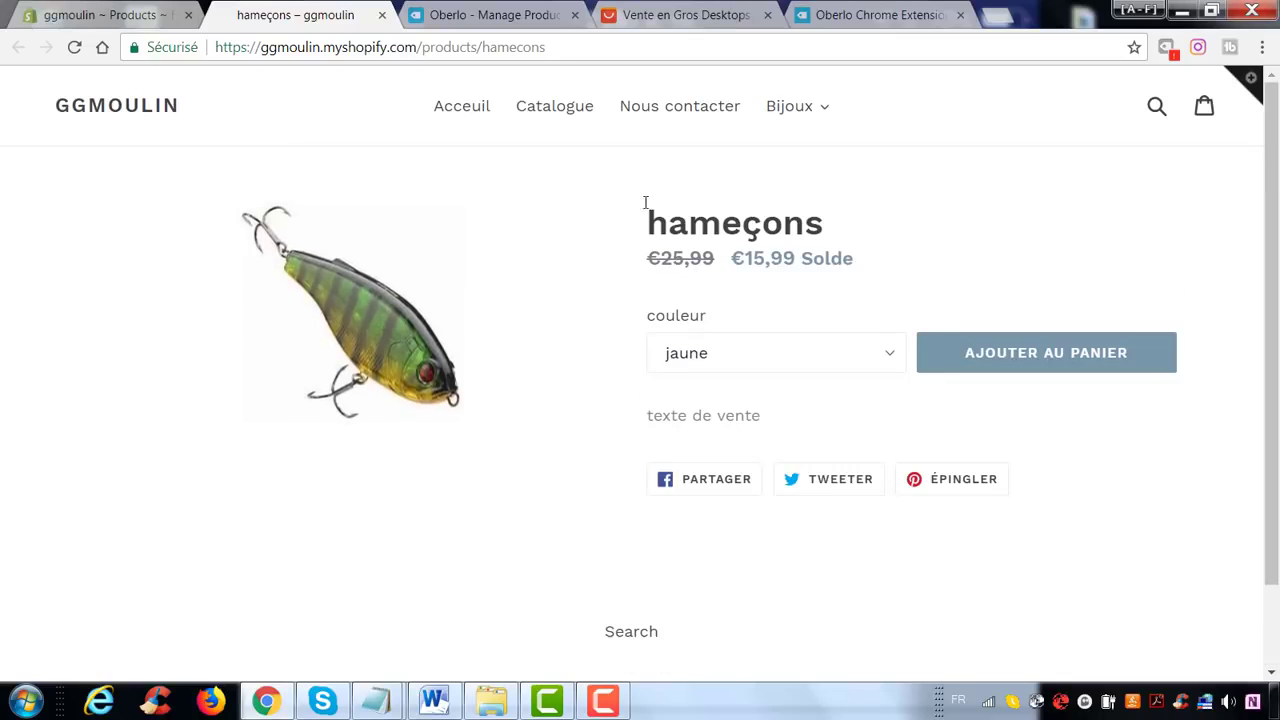
pyautogui.click(382, 15)
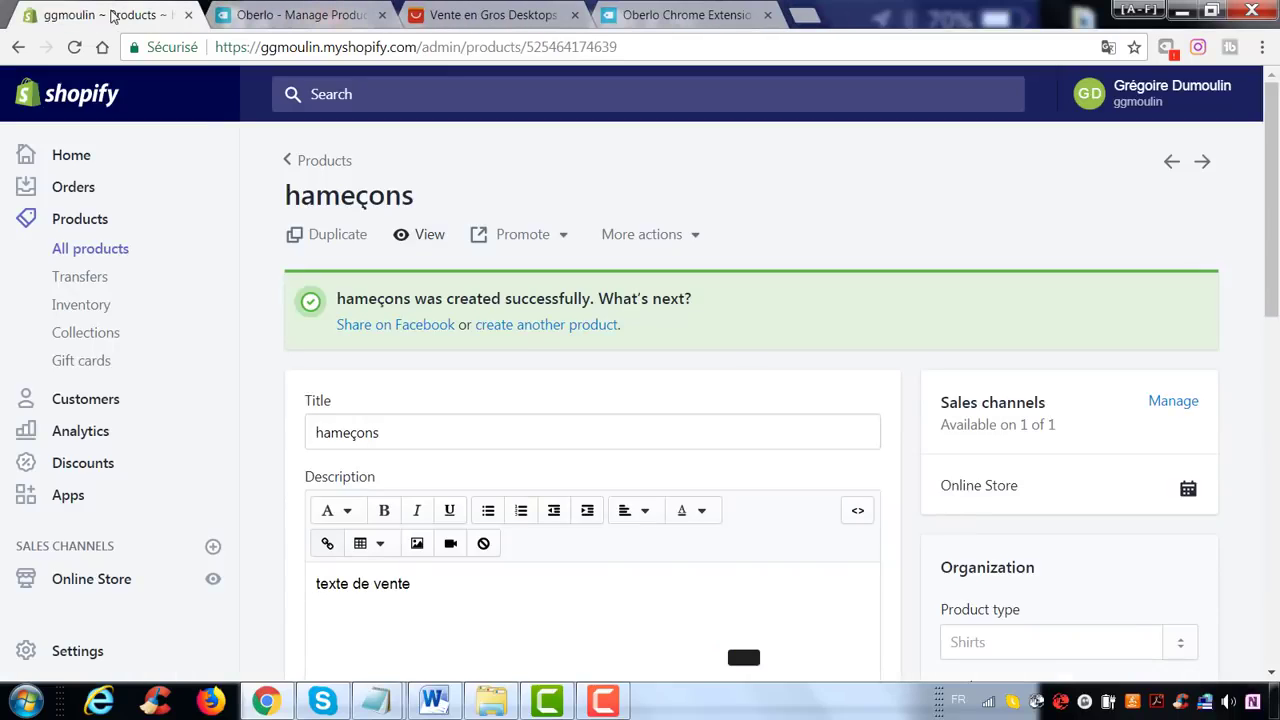
# - Look through the product list and the Transfers and Inventory pages of the store admin
pyautogui.click(310, 170)
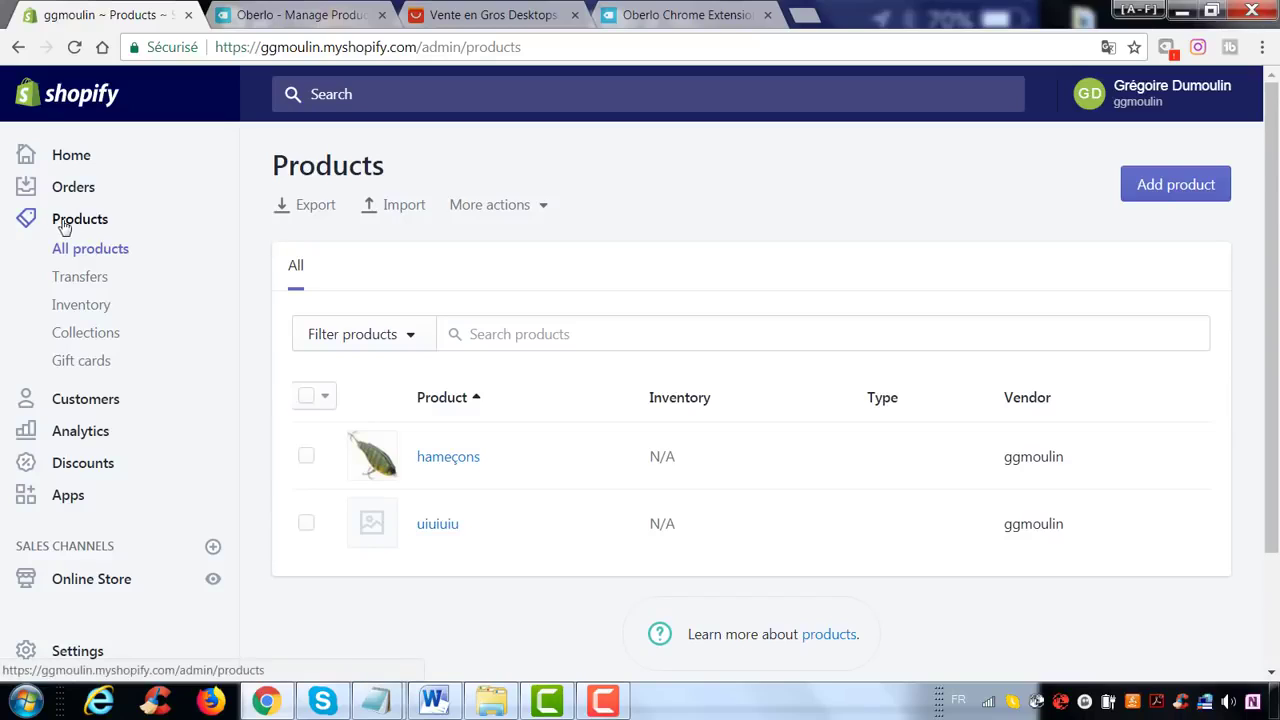
pyautogui.click(85, 284)
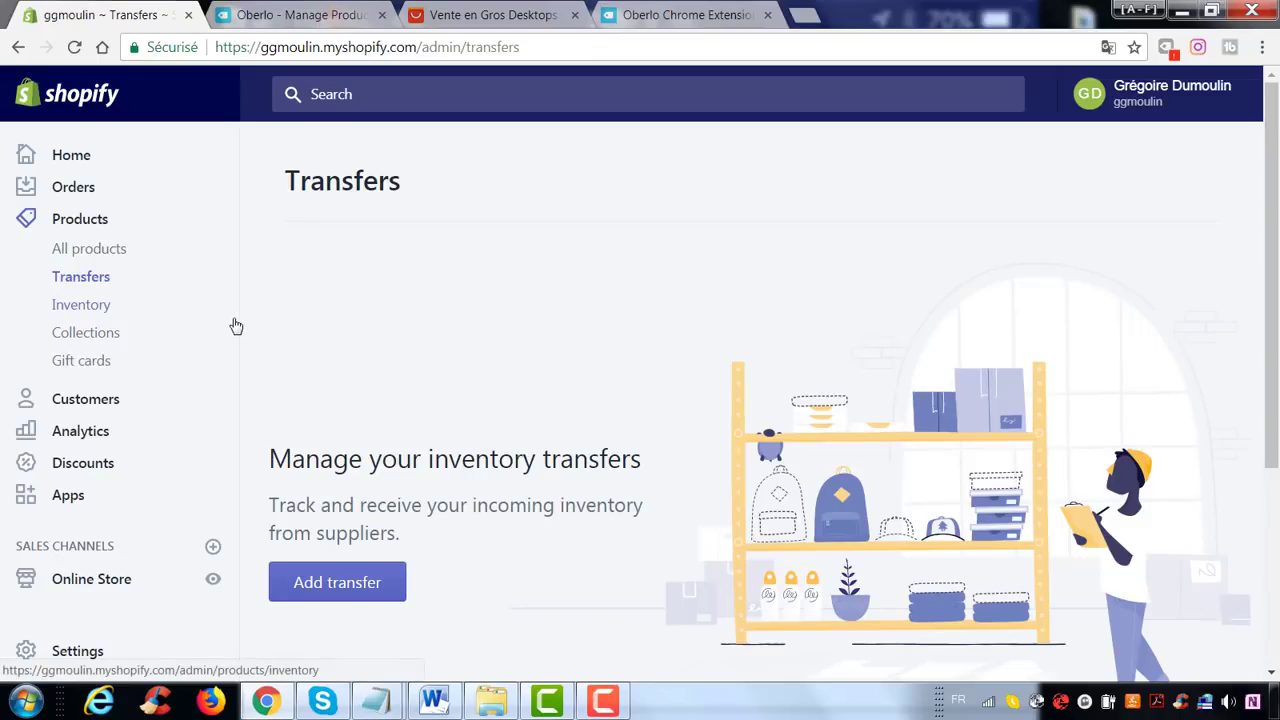
pyautogui.click(98, 306)
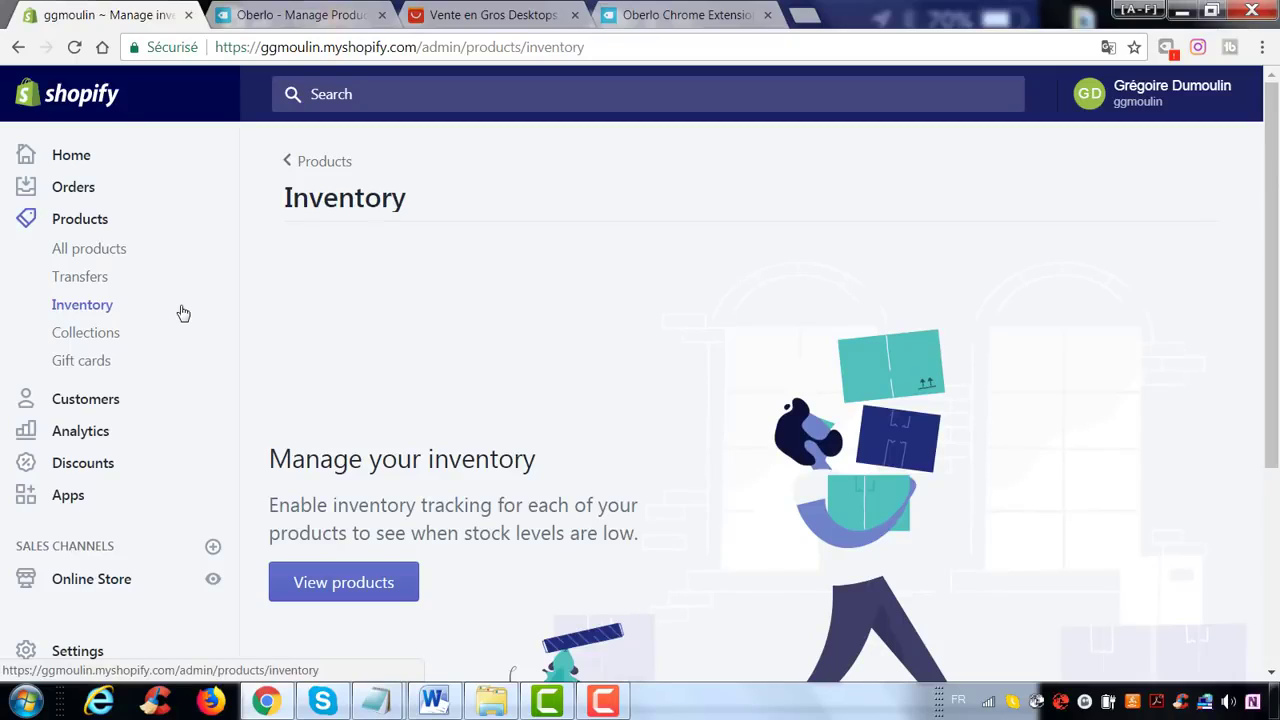
# - Start a new product collection and title it "bague"
pyautogui.click(78, 349)
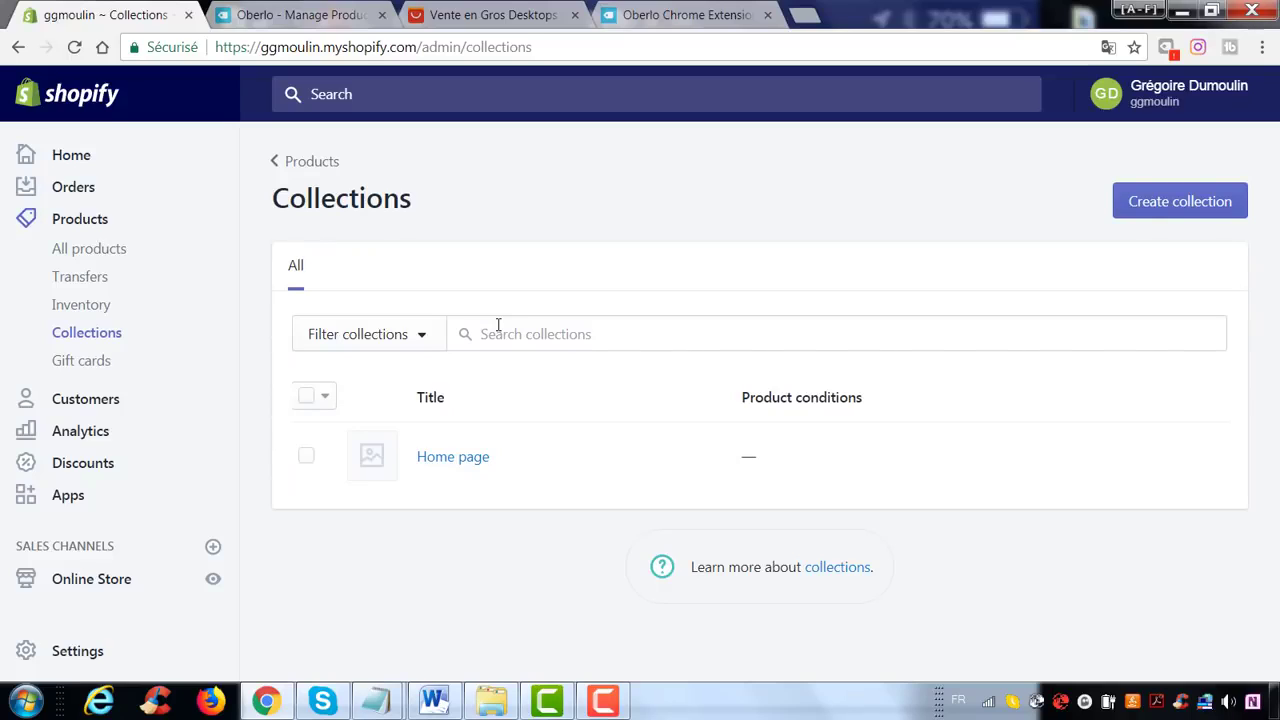
pyautogui.click(1152, 204)
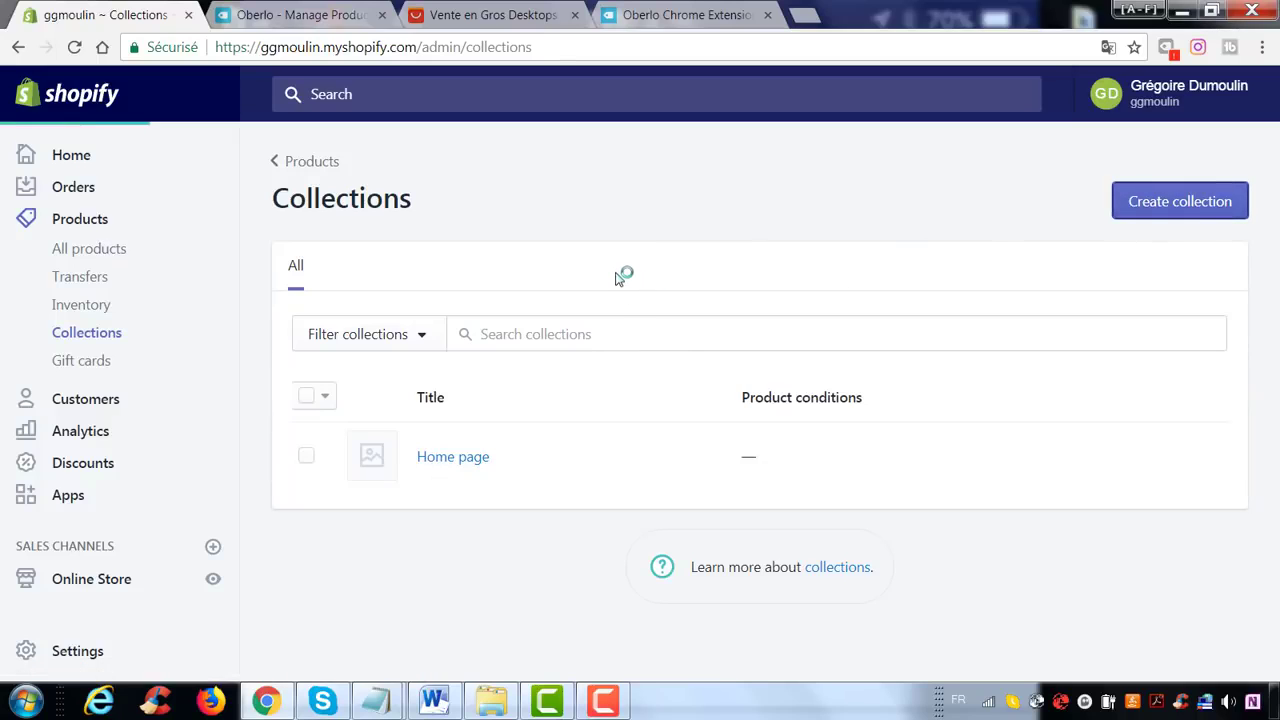
pyautogui.click(603, 310)
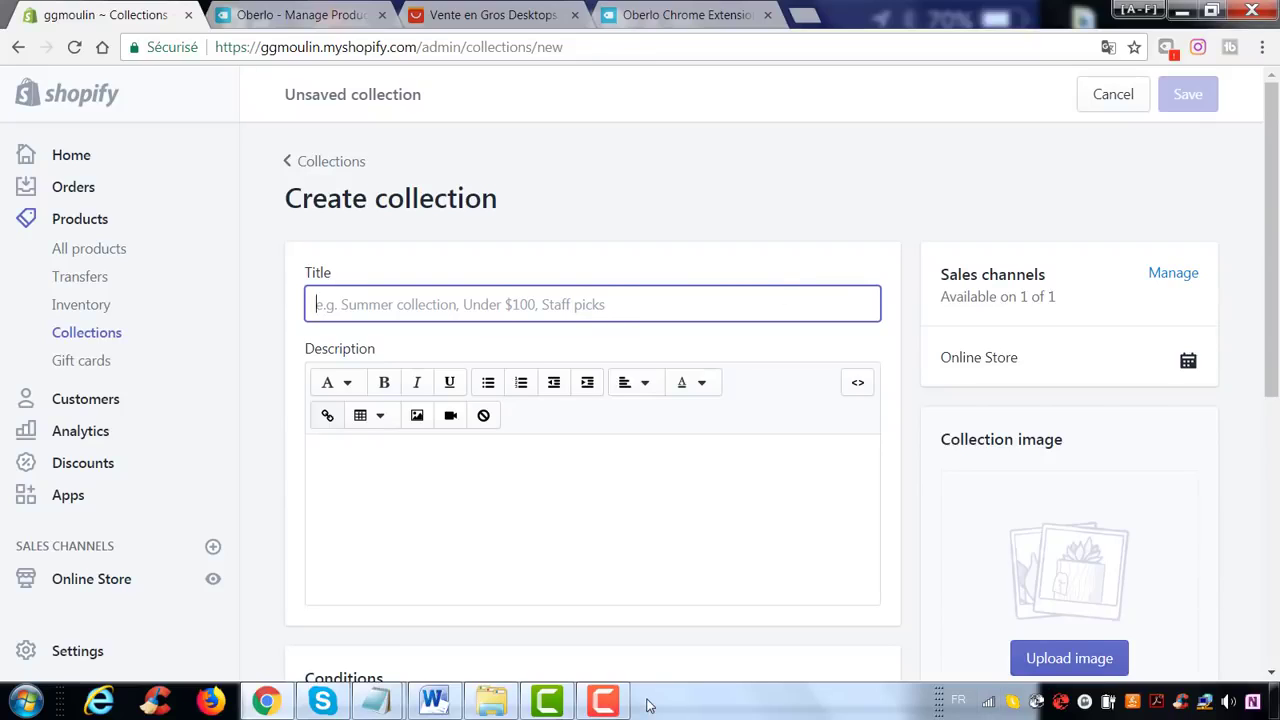
pyautogui.write('bagu')
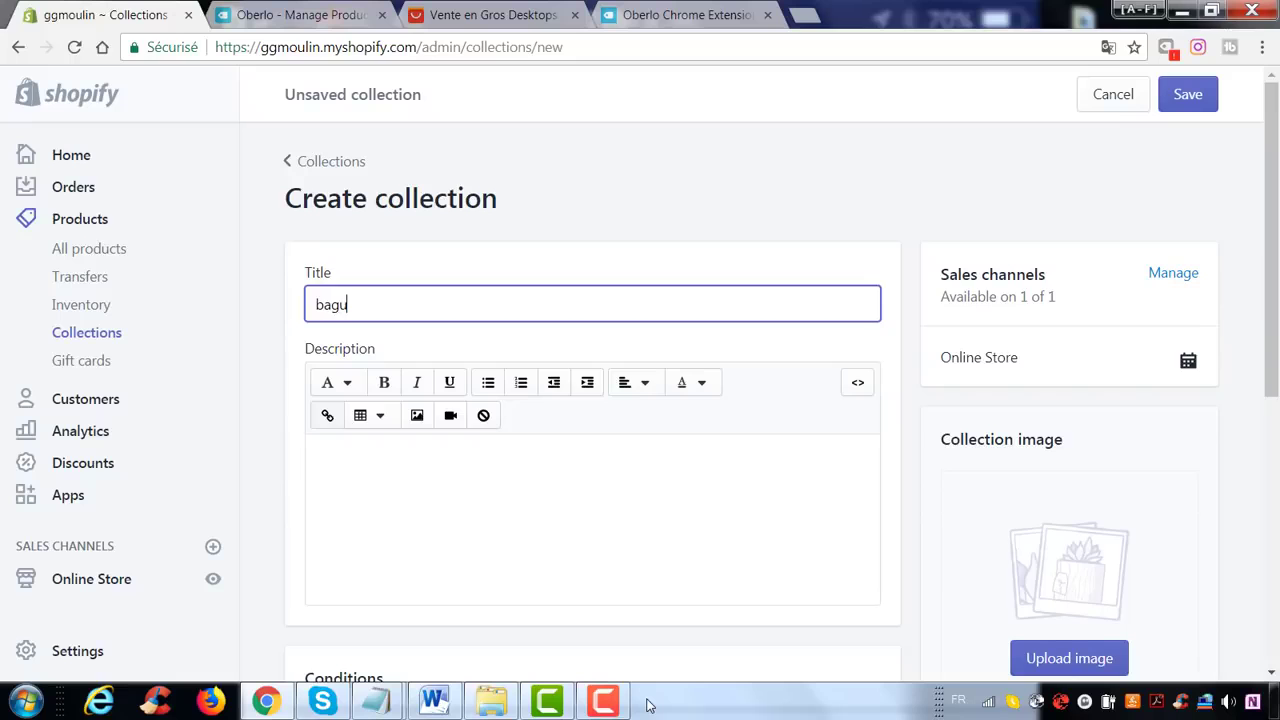
pyautogui.write('e')
pyautogui.click(846, 343)
# - Try to save the collection with automatic product selection and its product title condition left blank
pyautogui.scroll(-3, 877, 377)
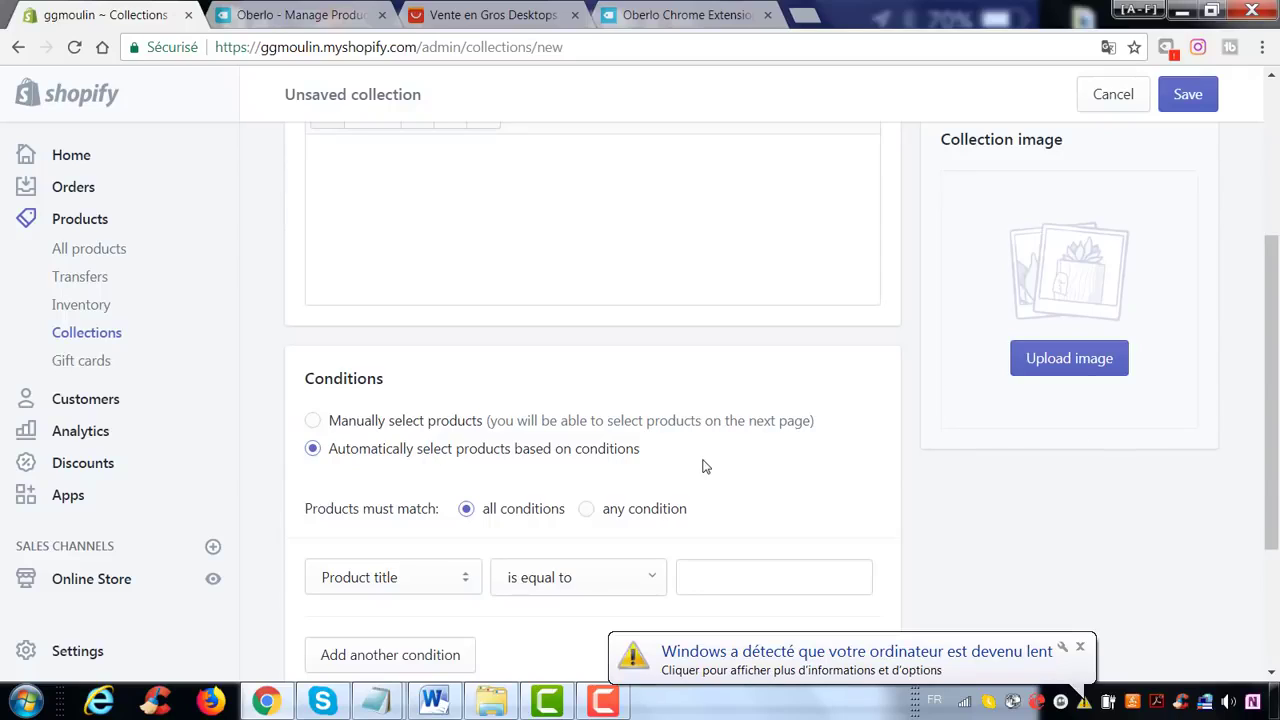
pyautogui.scroll(-1, 518, 466)
pyautogui.scroll(-3, 518, 466)
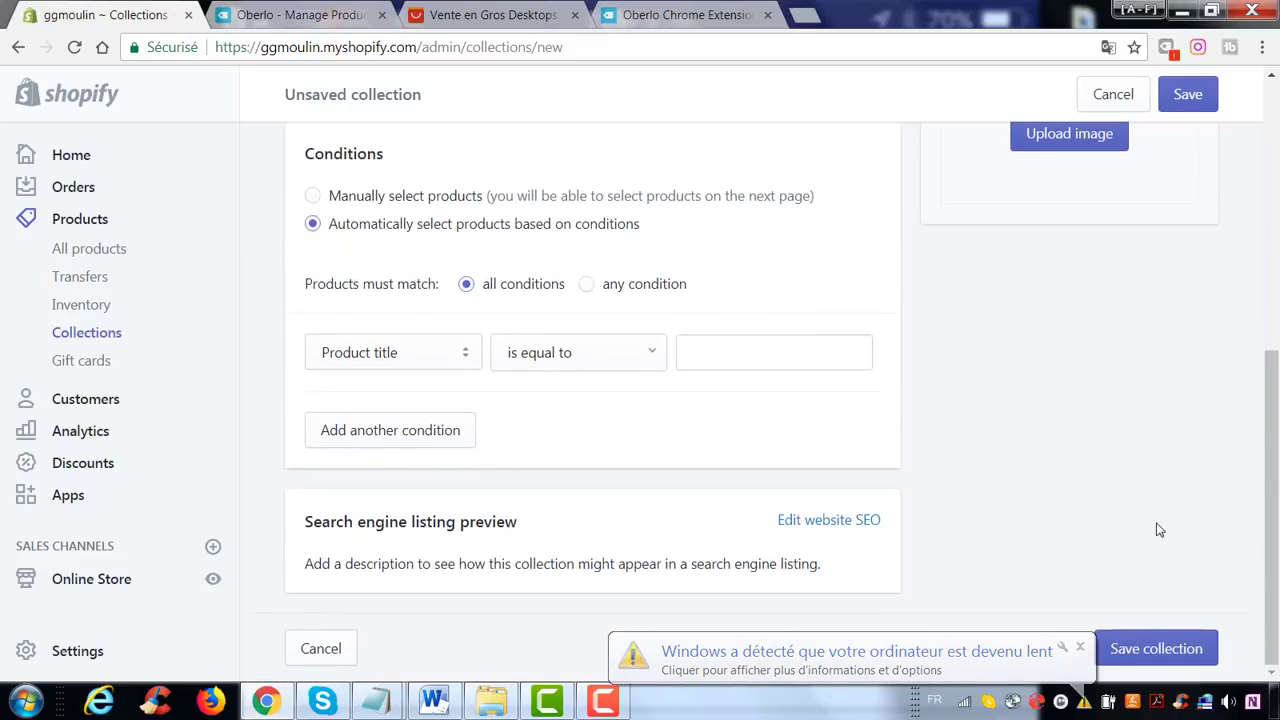
pyautogui.click(1182, 640)
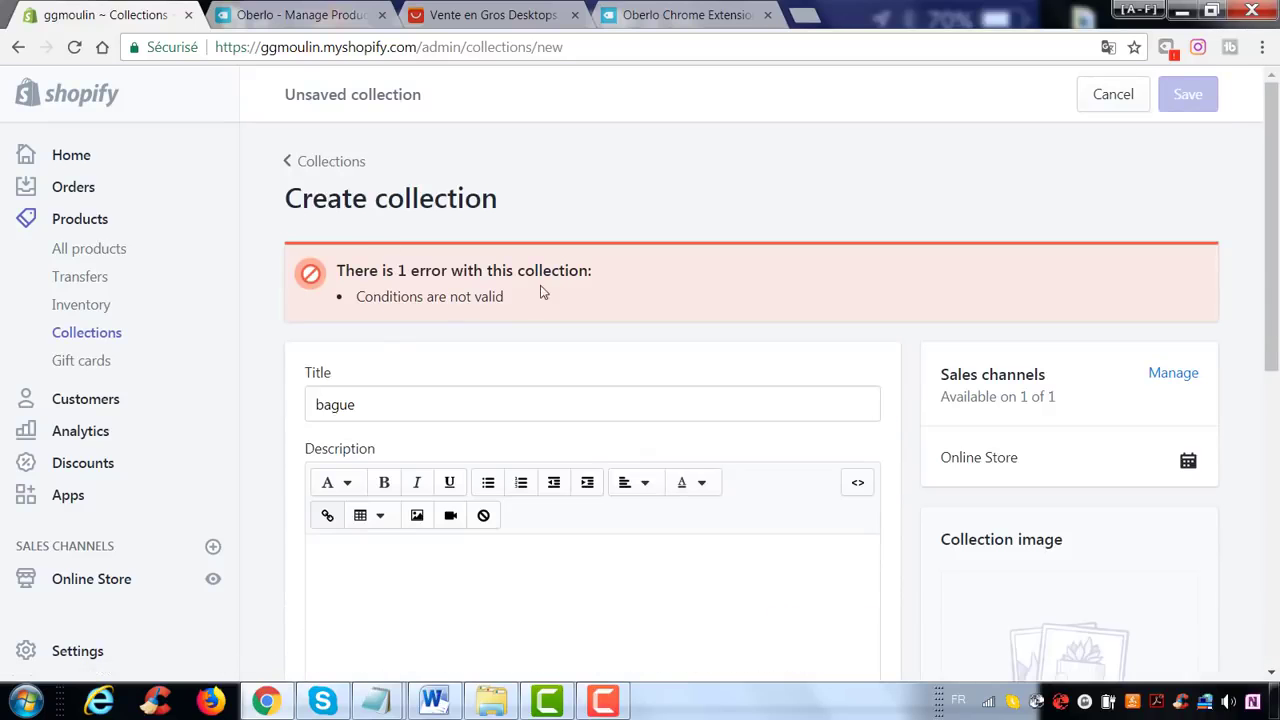
# - Switch the bague collection to manual product selection
pyautogui.scroll(-5, 393, 345)
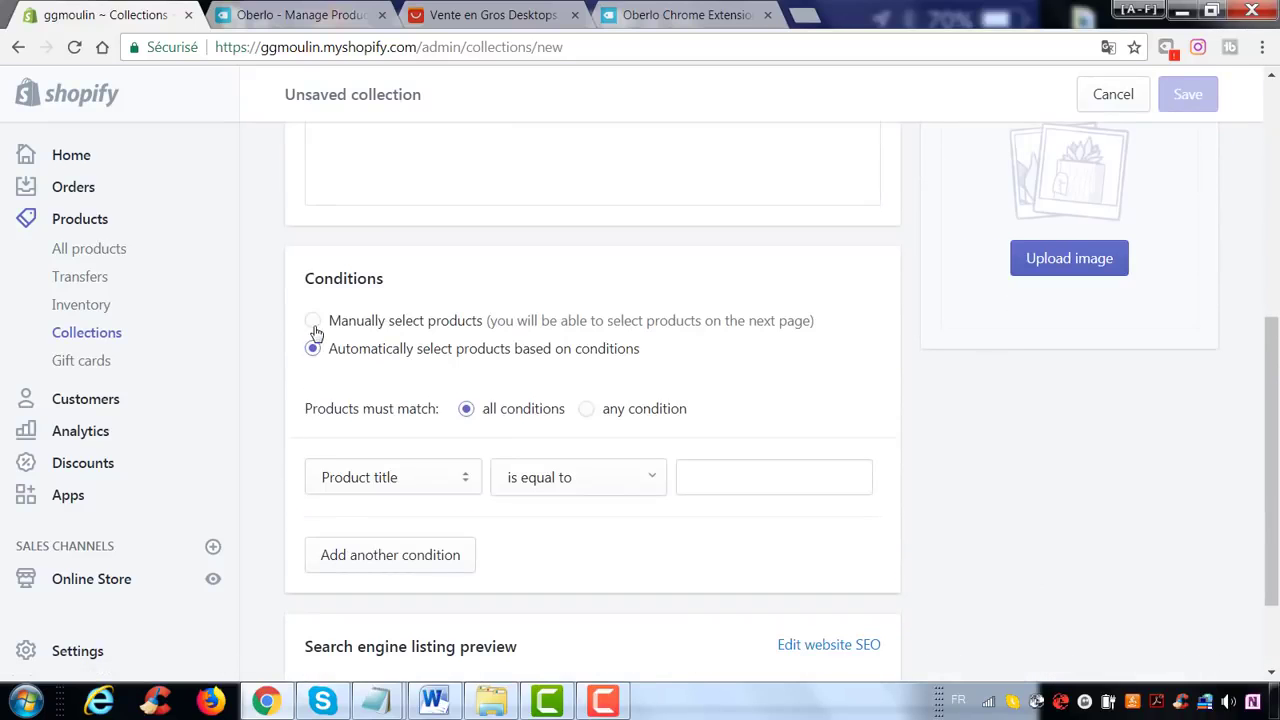
pyautogui.click(335, 319)
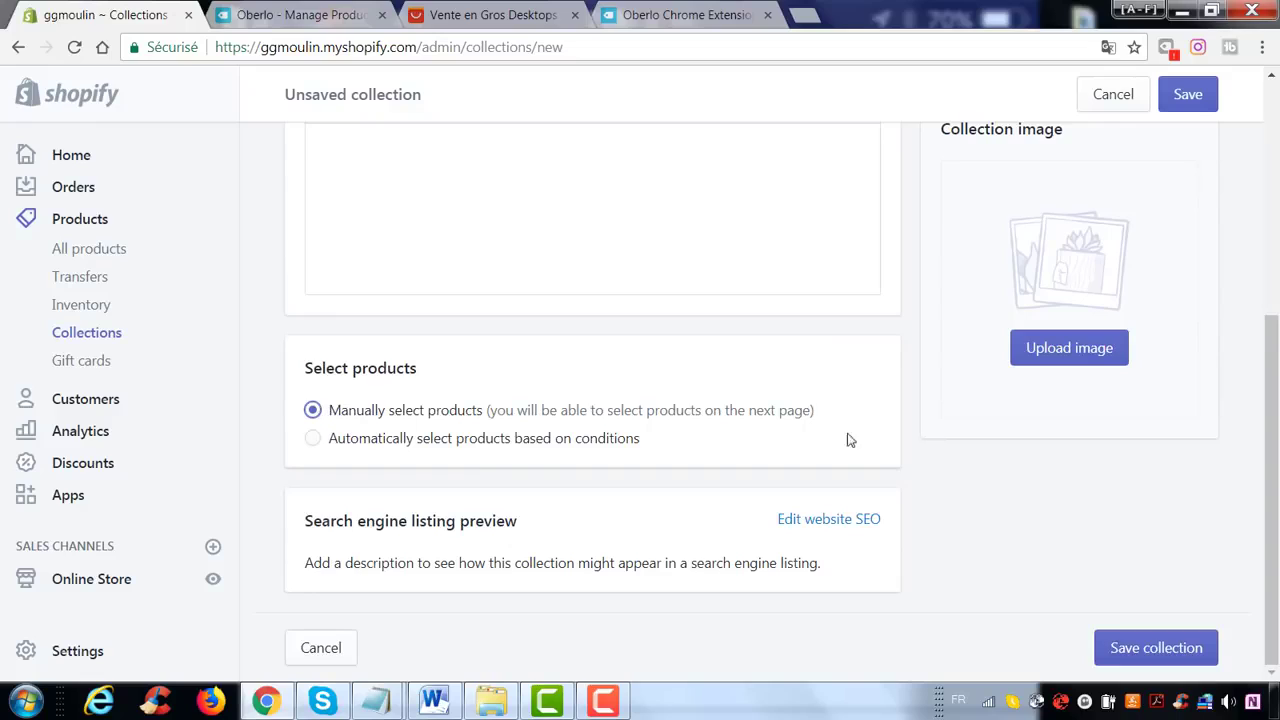
# - Save the bague collection and start another collection titled "montre"
pyautogui.click(1123, 652)
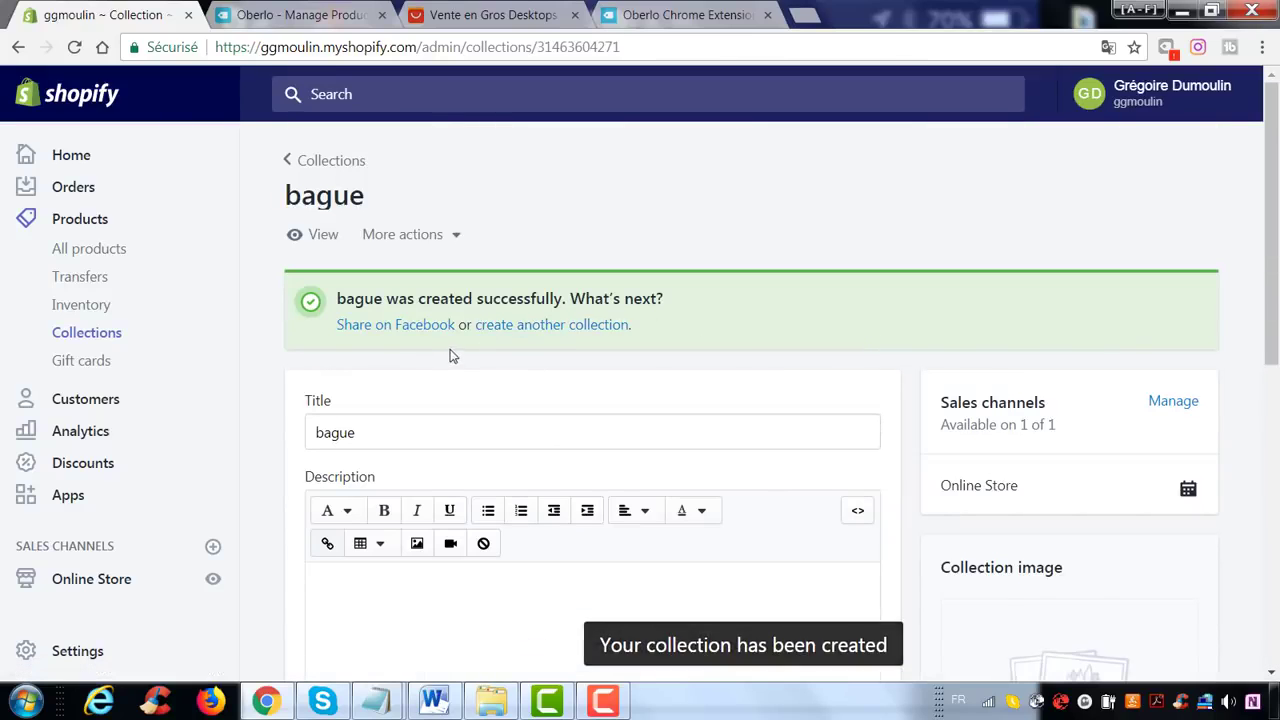
pyautogui.click(541, 327)
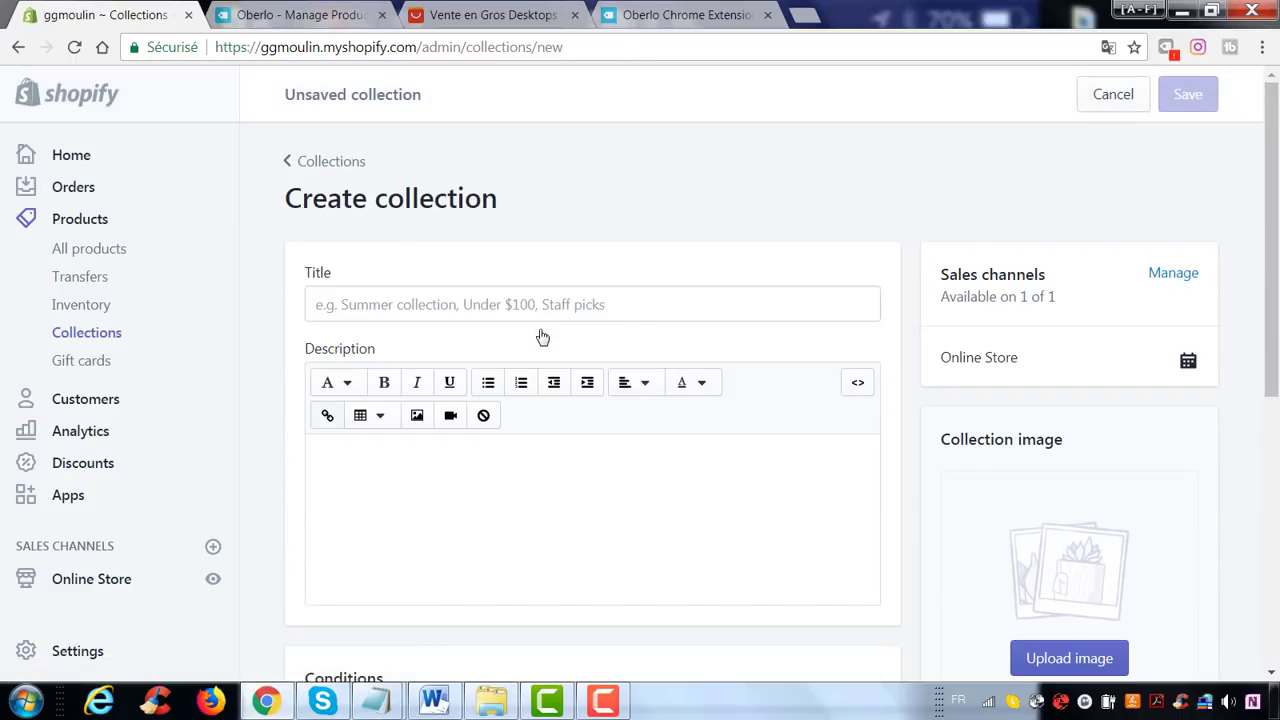
pyautogui.click(466, 309)
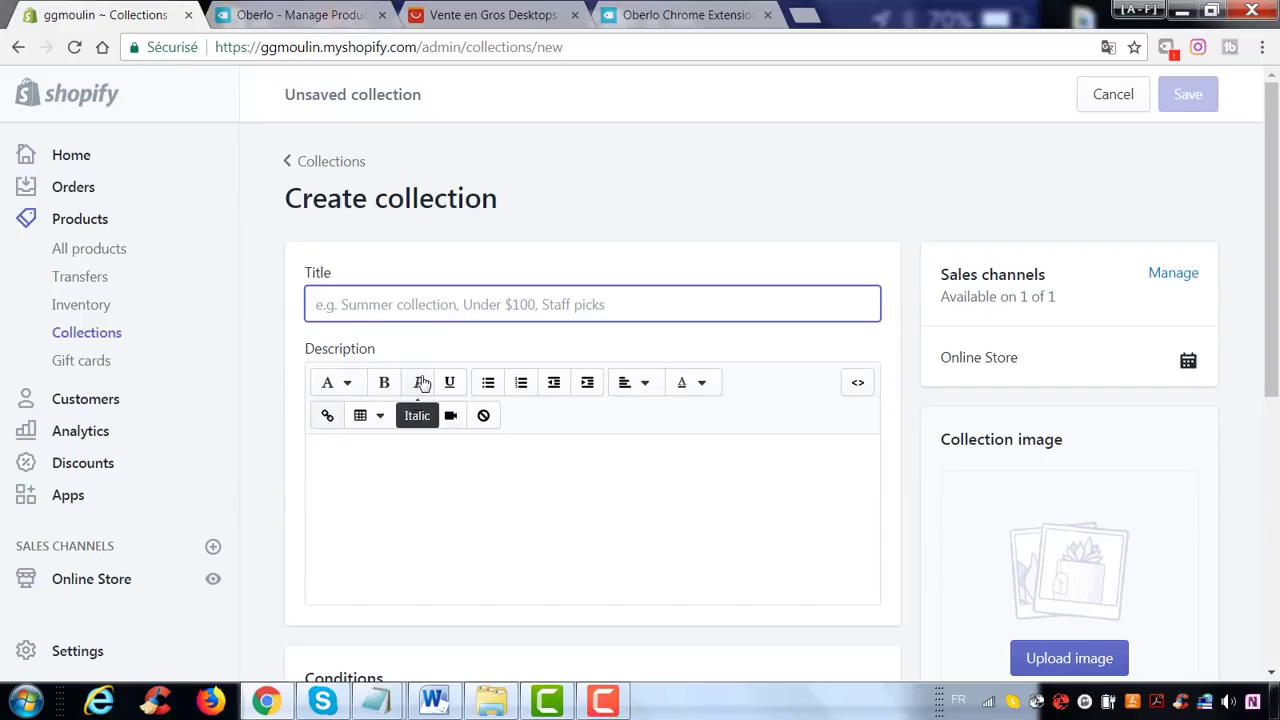
pyautogui.write('montre')
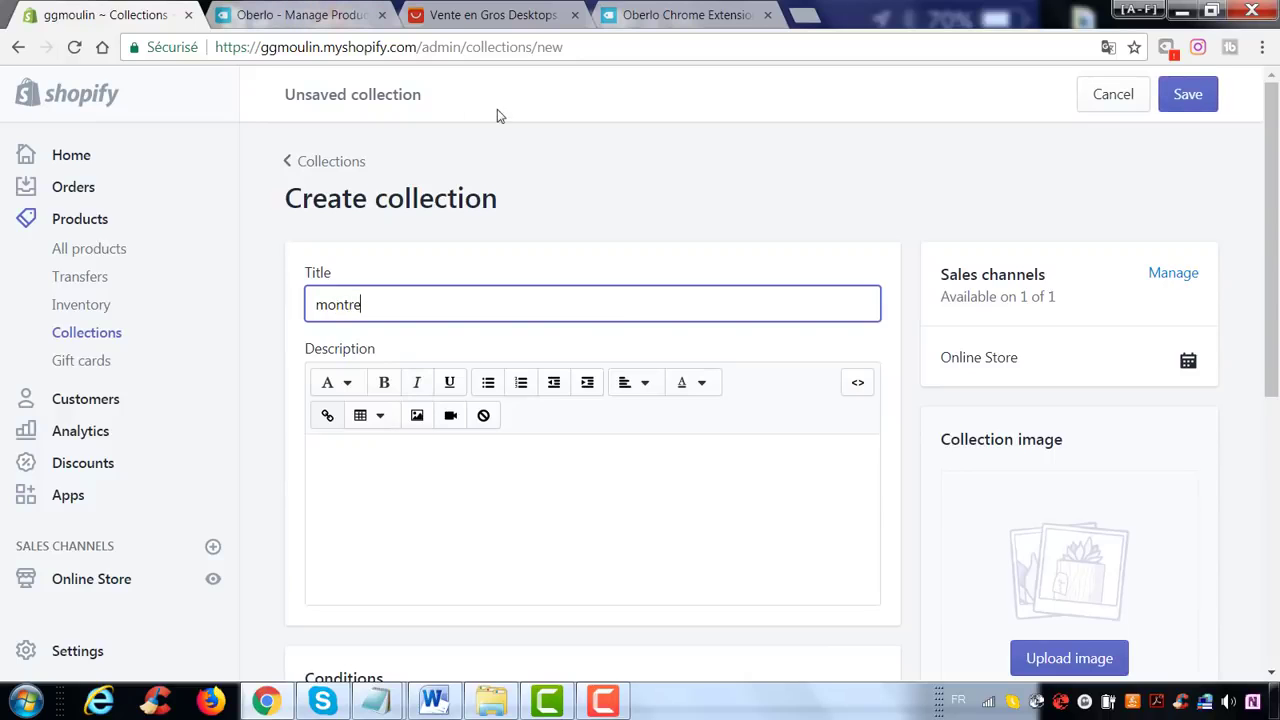
# - Set the montre collection to manual product selection and save it
pyautogui.scroll(-3, 717, 314)
pyautogui.scroll(-2, 1060, 280)
pyautogui.scroll(3, 1171, 271)
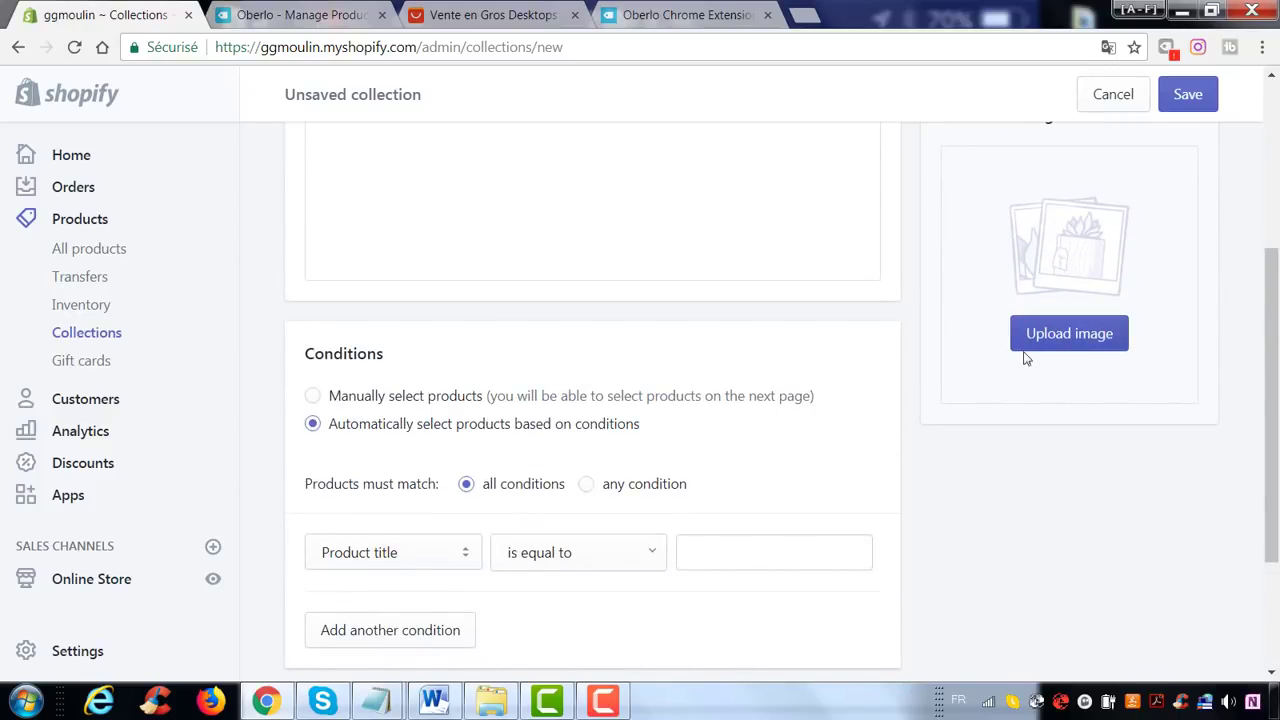
pyautogui.click(313, 396)
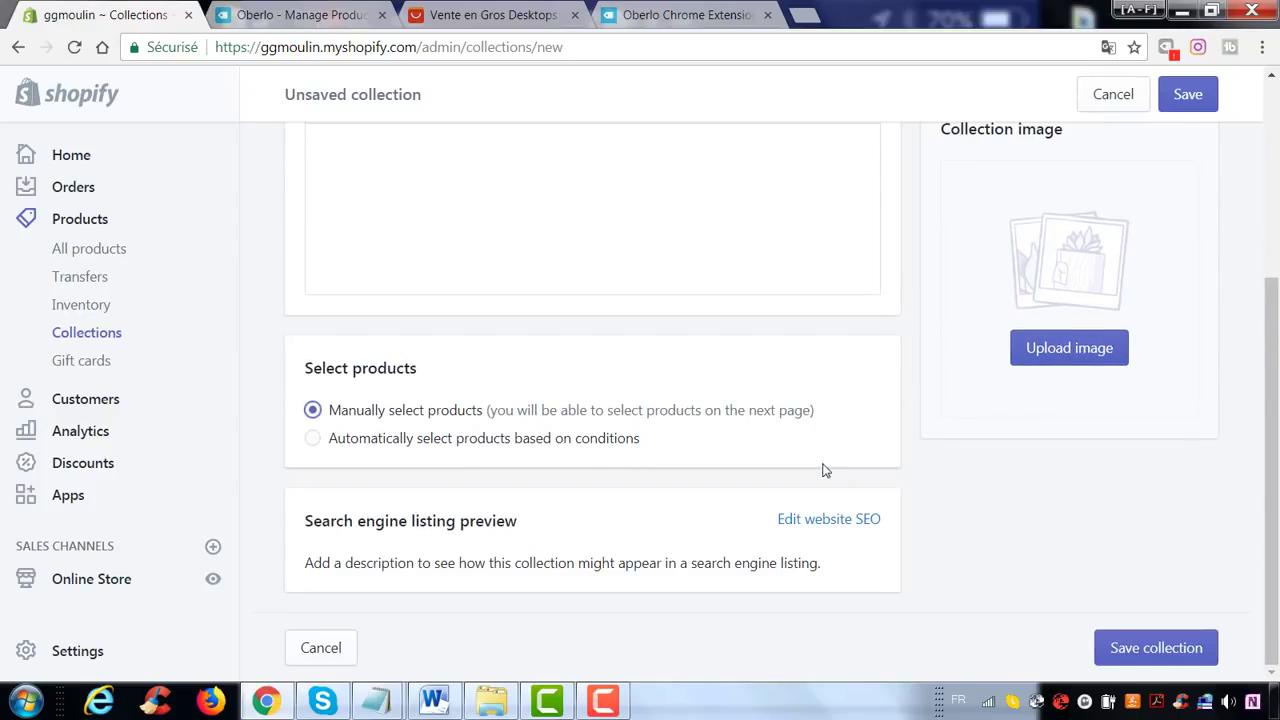
pyautogui.click(1127, 652)
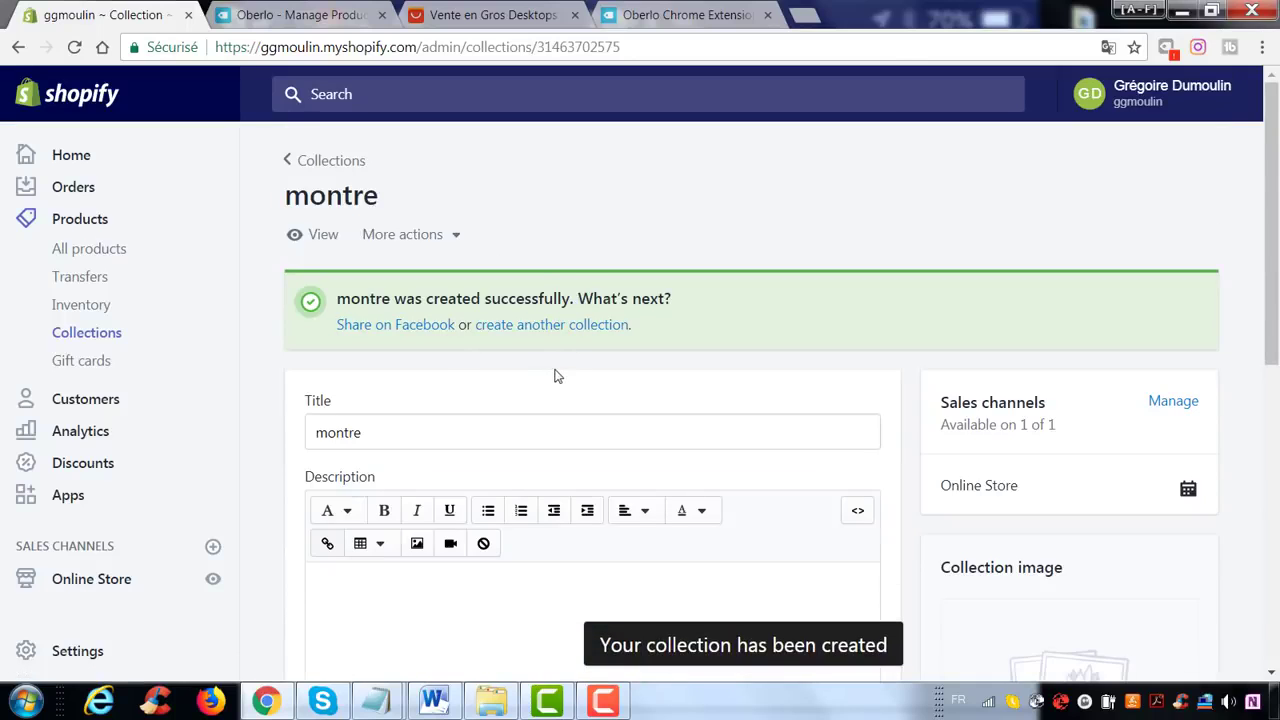
# - Switch to the Oberlo import list and assign the 15 inch all-in-one barebone desktop PC to the bague collection
pyautogui.scroll(-1, 557, 375)
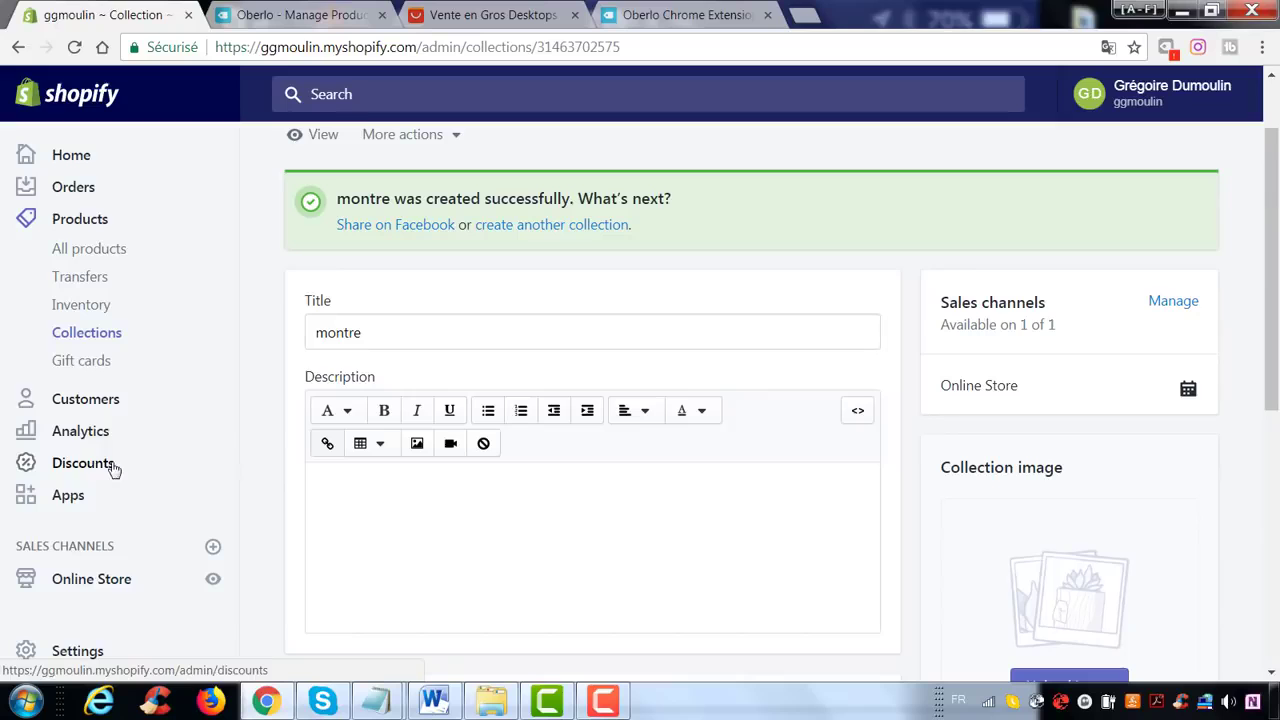
pyautogui.click(62, 500)
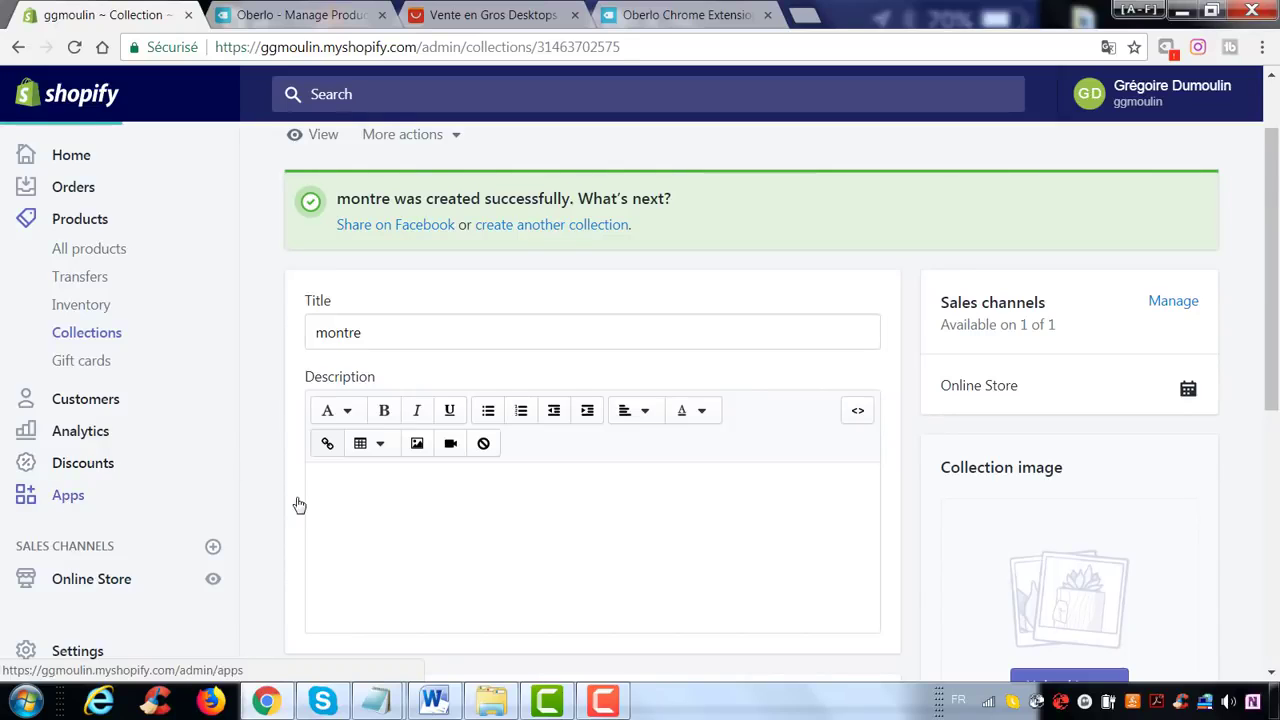
pyautogui.click(297, 15)
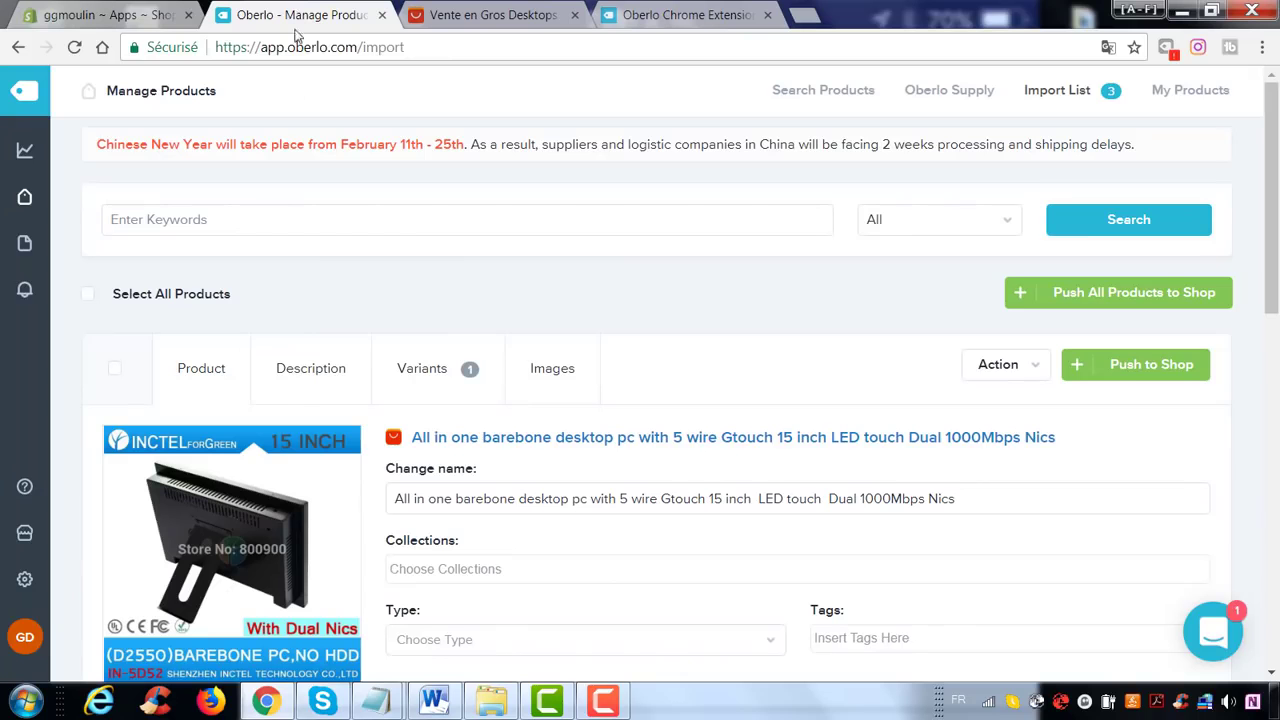
pyautogui.moveTo(25, 198)
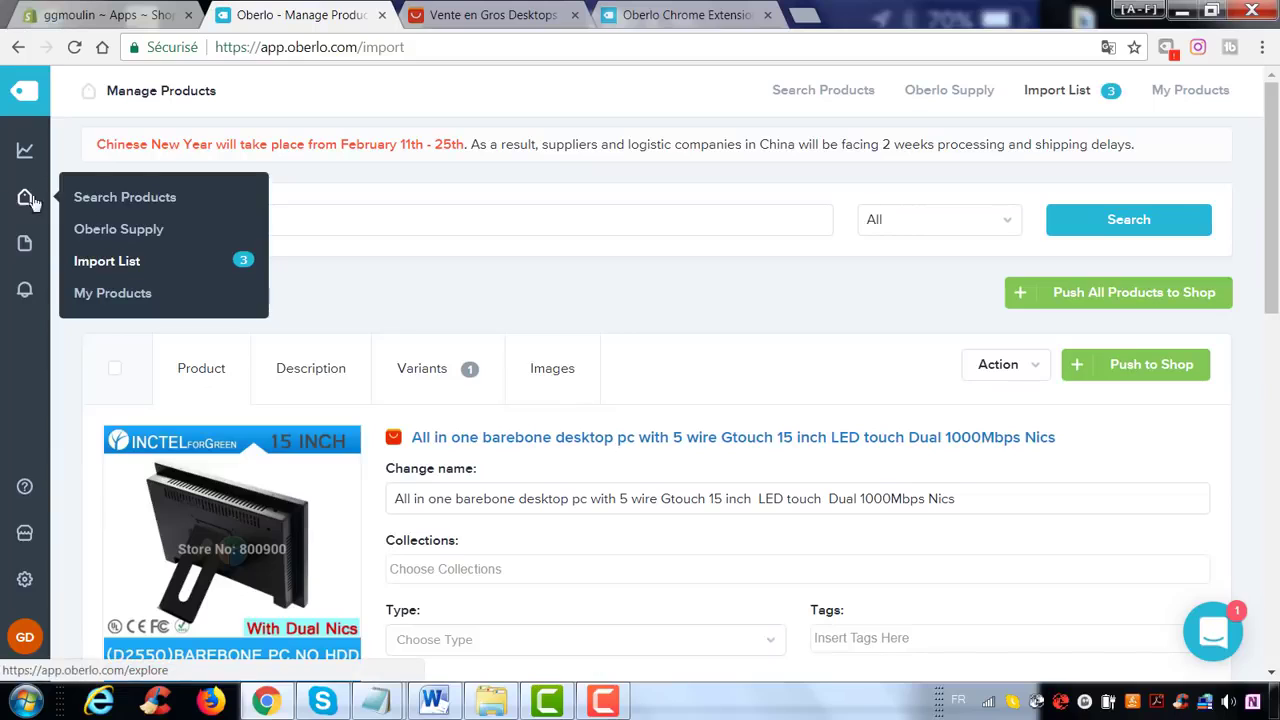
pyautogui.scroll(-2, 594, 329)
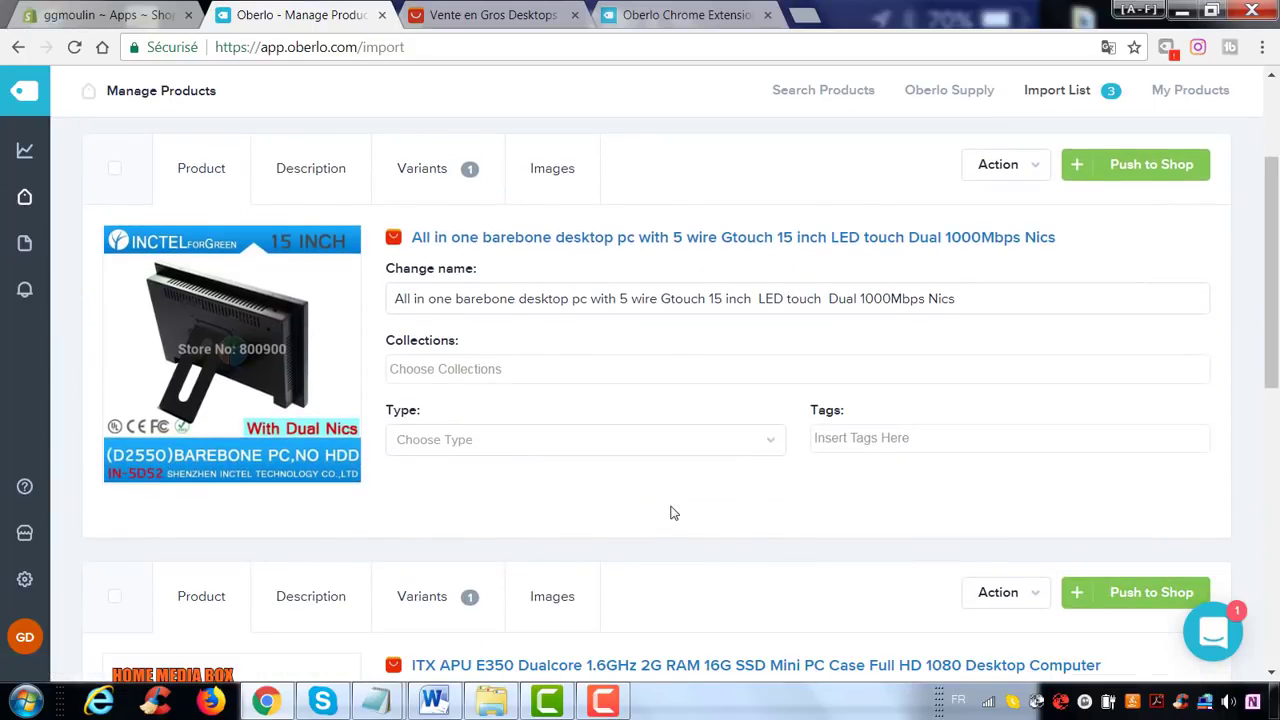
pyautogui.click(478, 371)
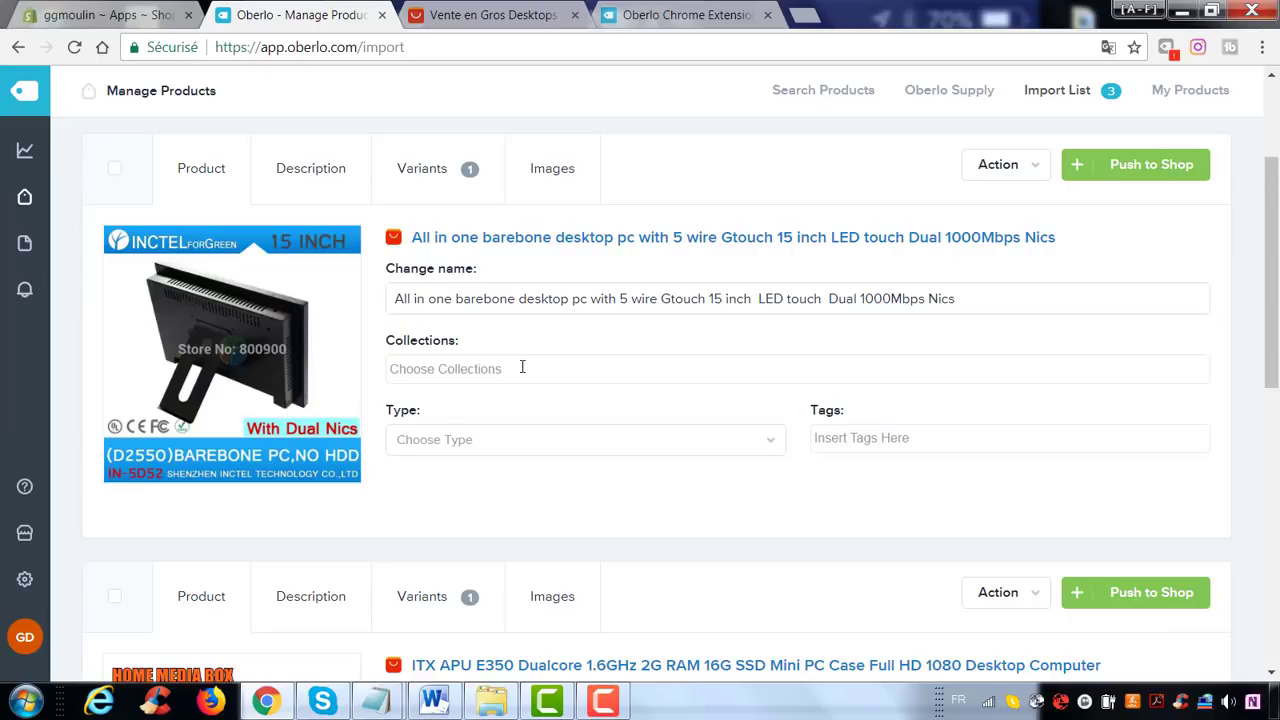
pyautogui.click(522, 367)
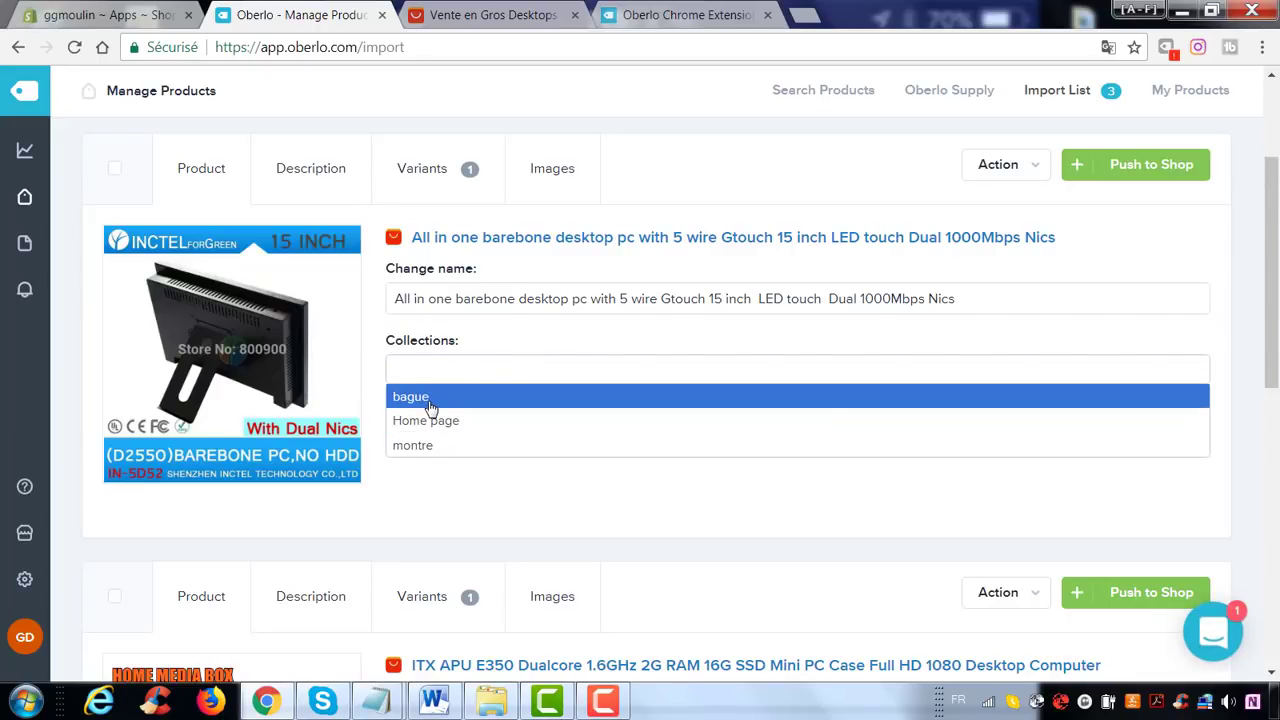
pyautogui.click(410, 397)
# - Rename the barebone desktop PC to "titre" and replace its whole description with "TEXTE"
pyautogui.moveTo(994, 294); pyautogui.dragTo(391, 296)
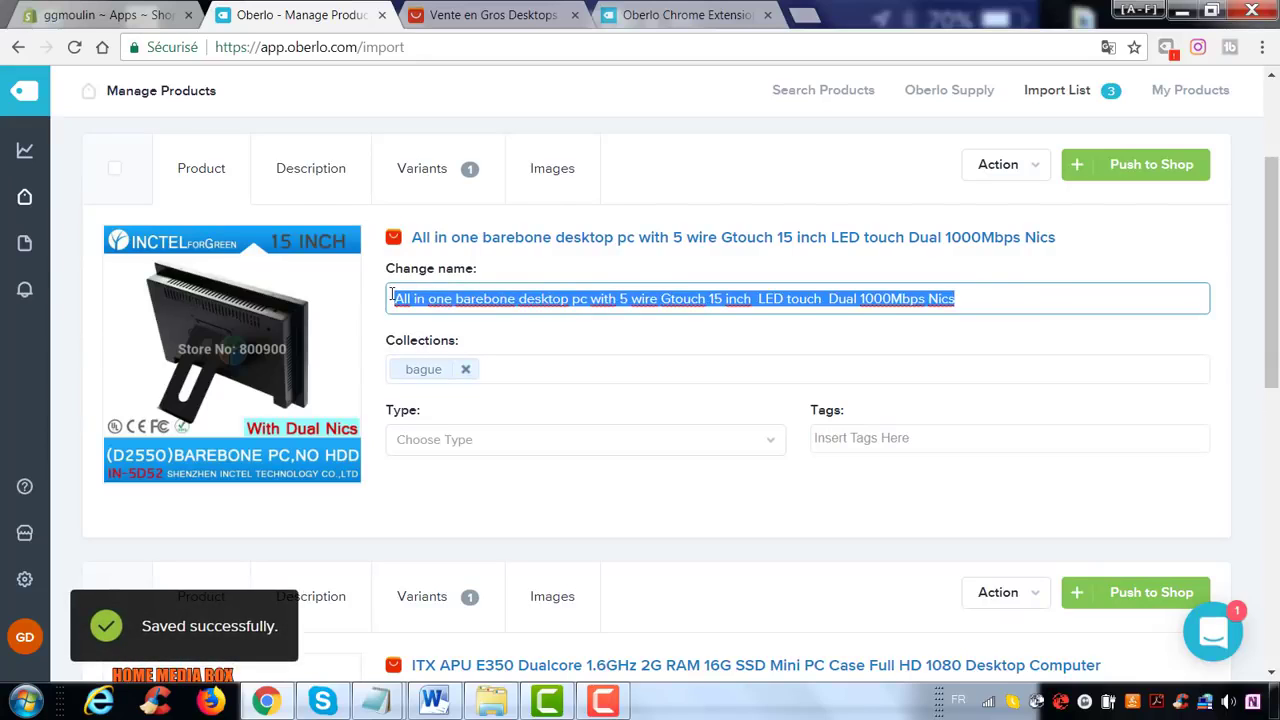
pyautogui.press('BackSpace')
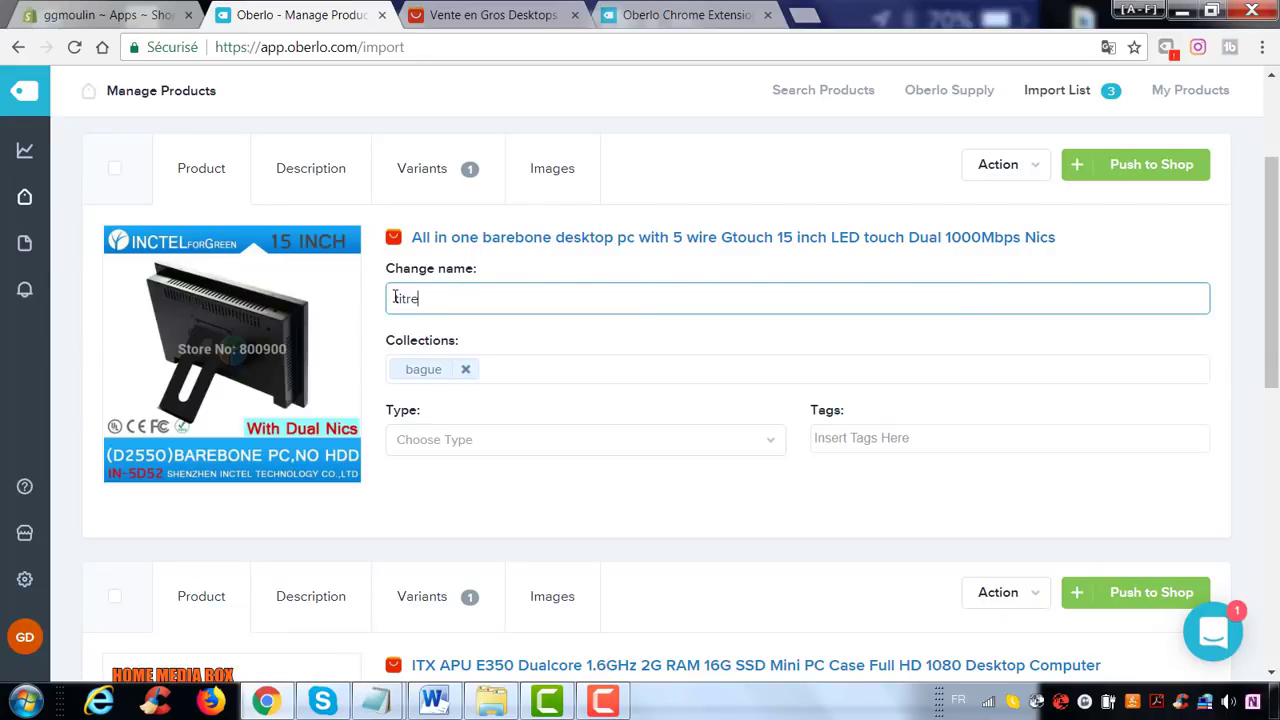
pyautogui.click(318, 167)
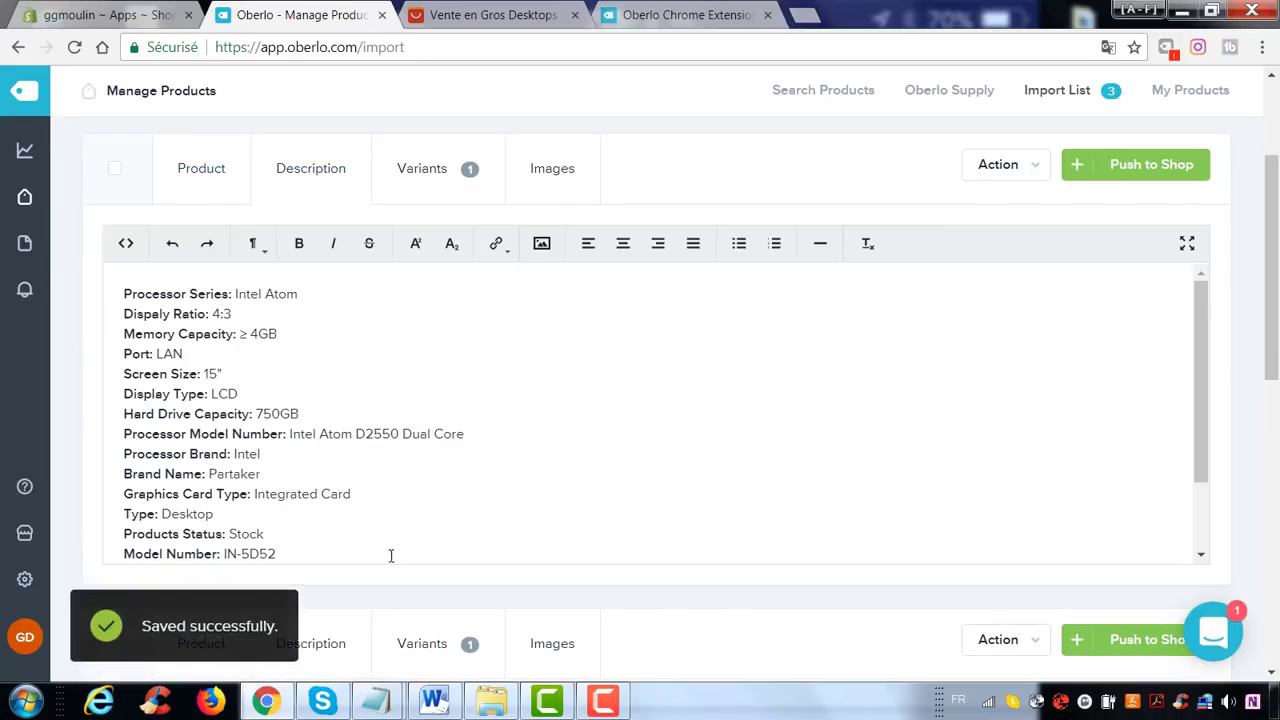
pyautogui.moveTo(391, 554); pyautogui.dragTo(137, 293)
pyautogui.press('BackSpace')
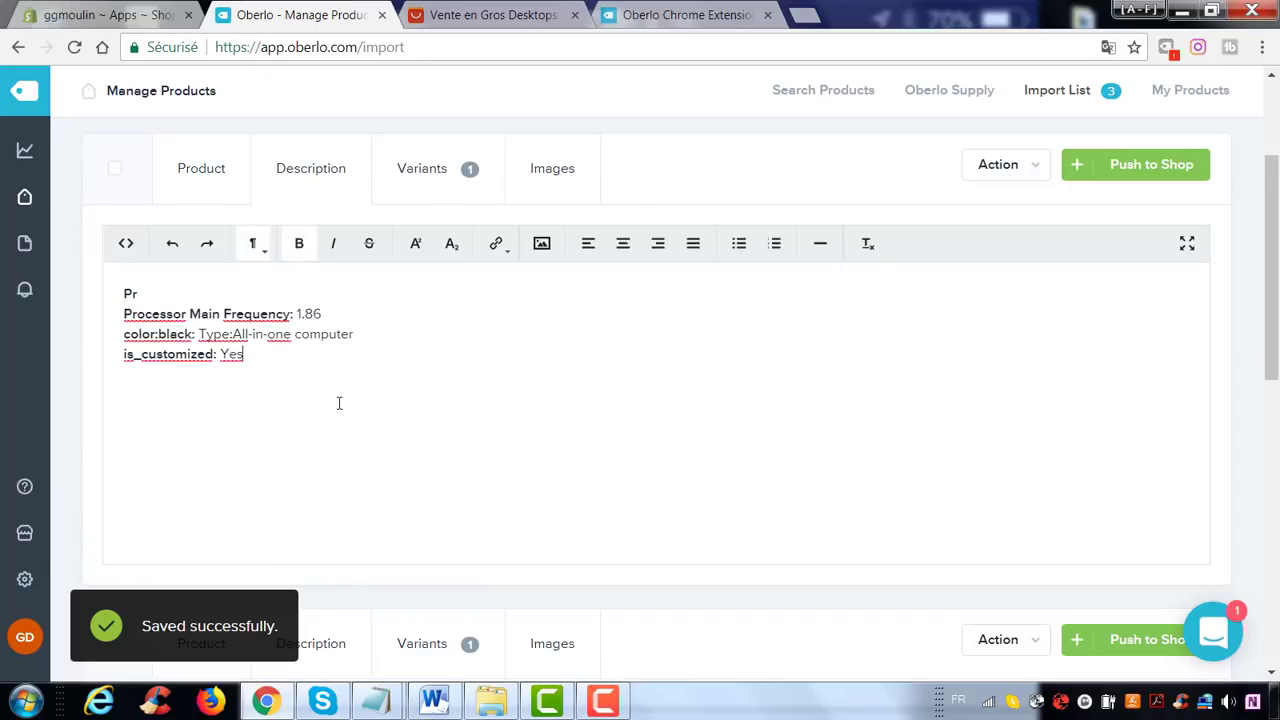
pyautogui.moveTo(337, 400); pyautogui.dragTo(77, 277)
pyautogui.press('BackSpace')
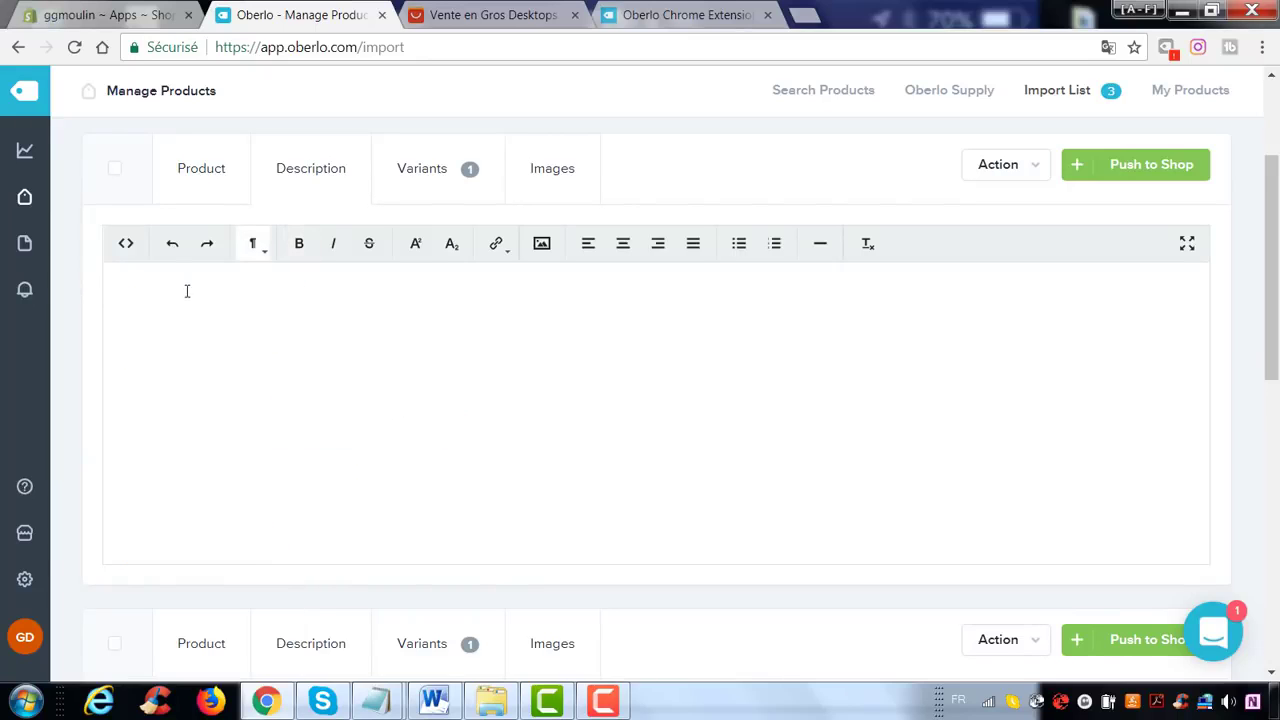
pyautogui.write('TEXTE')
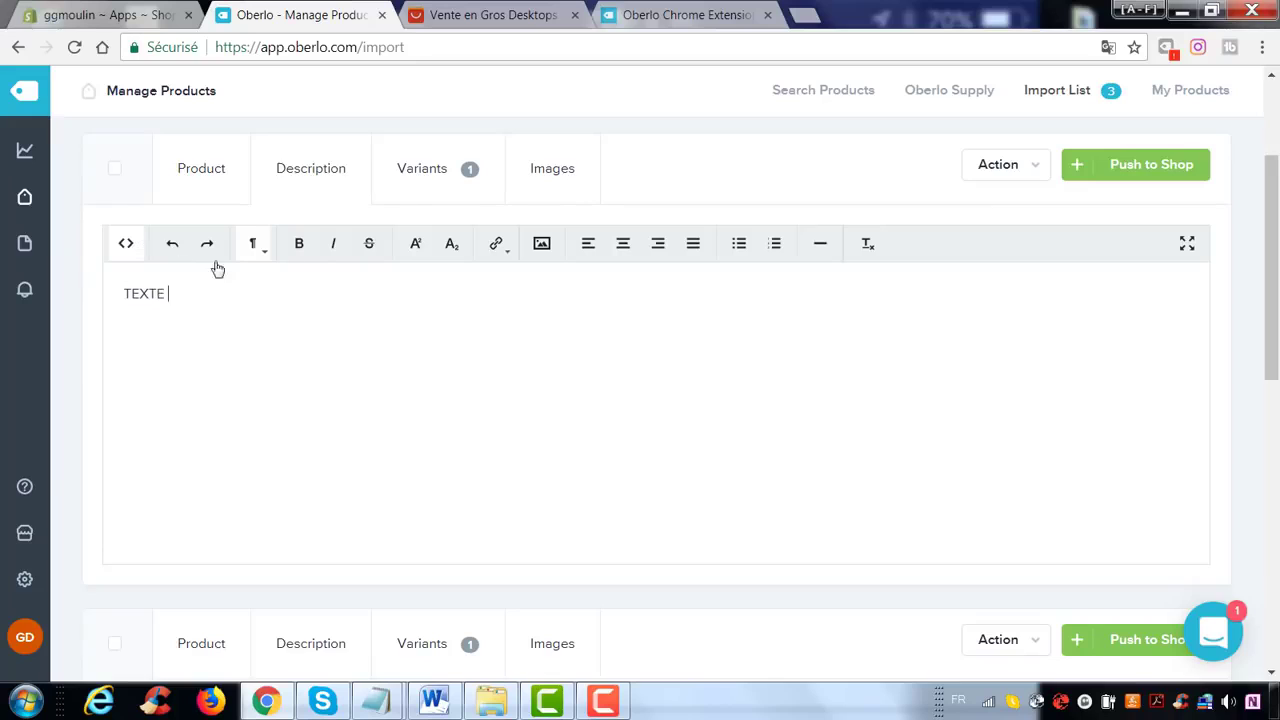
# - Prevent the barebone PC's price from auto-updating and set its variant's price to 868.99
pyautogui.click(421, 178)
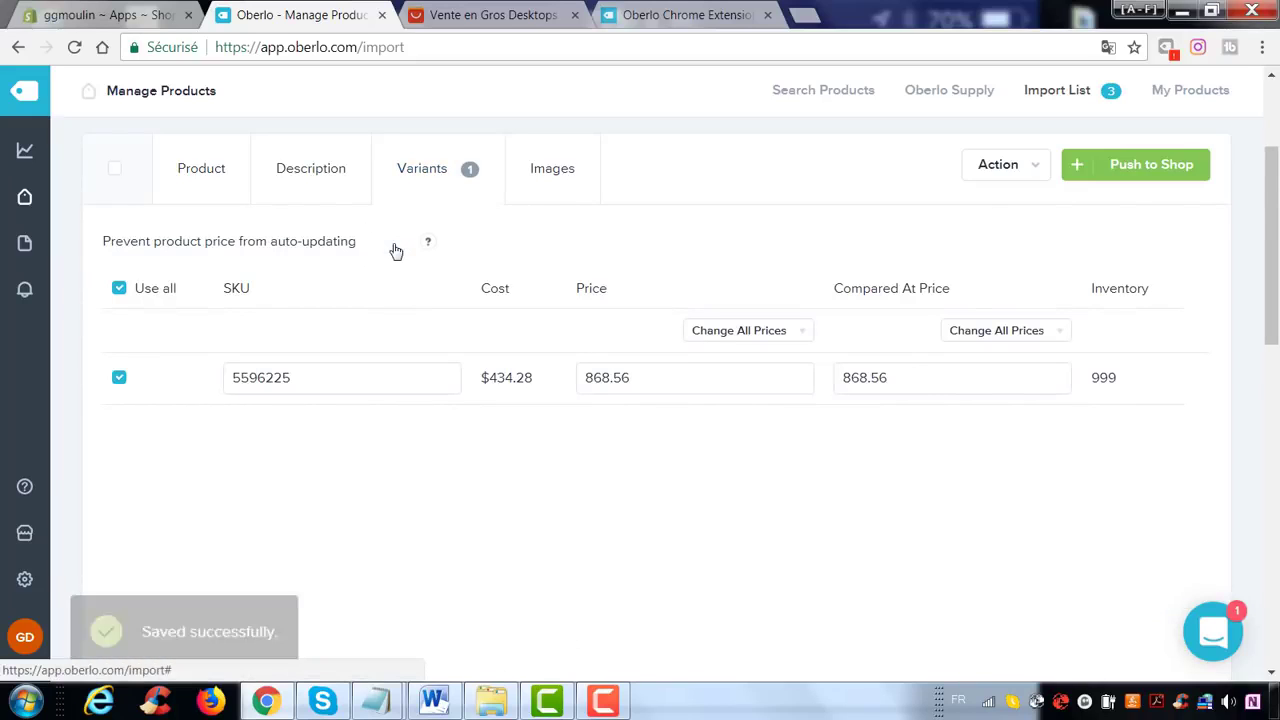
pyautogui.click(396, 250)
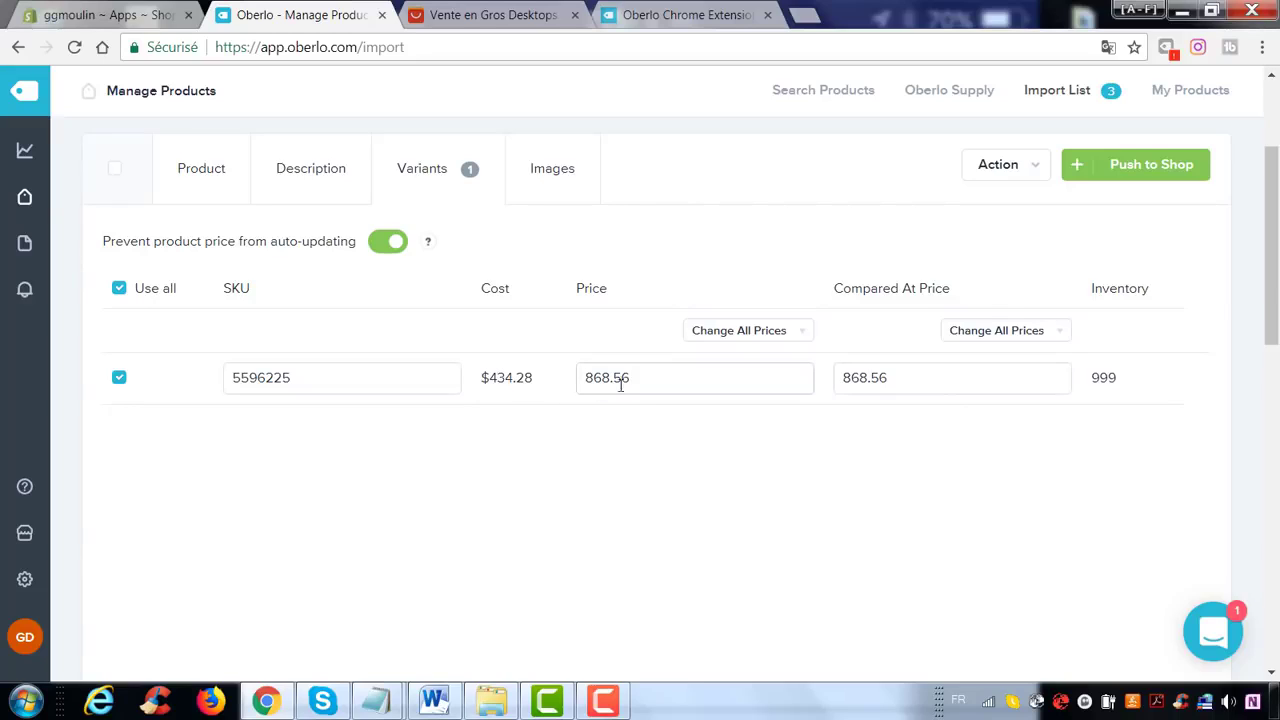
pyautogui.moveTo(648, 380); pyautogui.dragTo(582, 376)
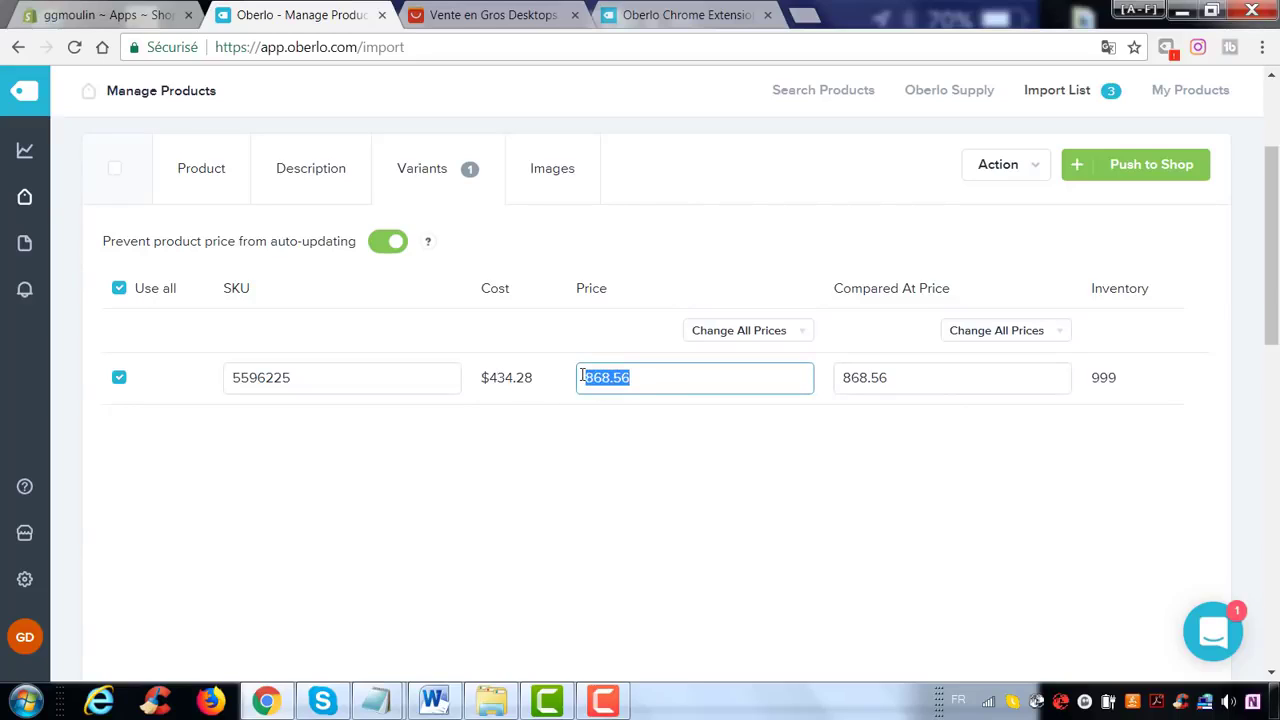
pyautogui.click(663, 381)
# - Set the barebone PC variant's compared-at price to 1,600
pyautogui.moveTo(906, 376); pyautogui.dragTo(799, 463)
pyautogui.click(831, 477)
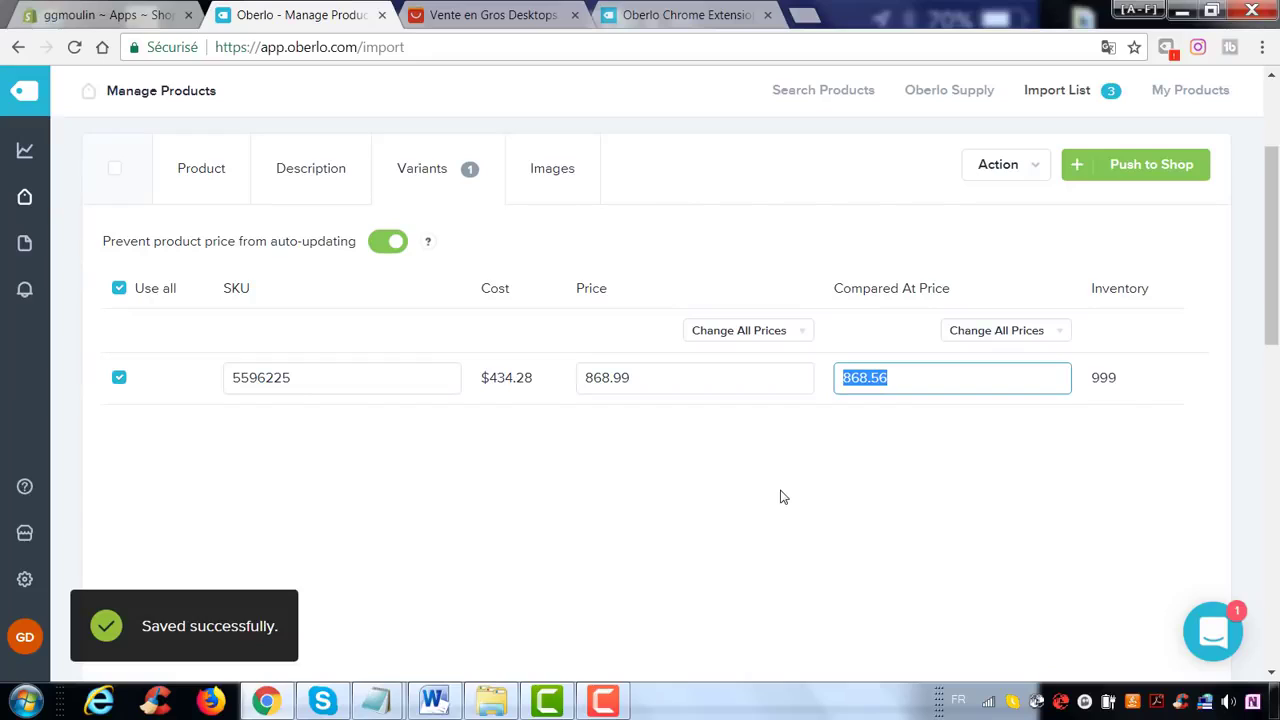
pyautogui.write('1,')
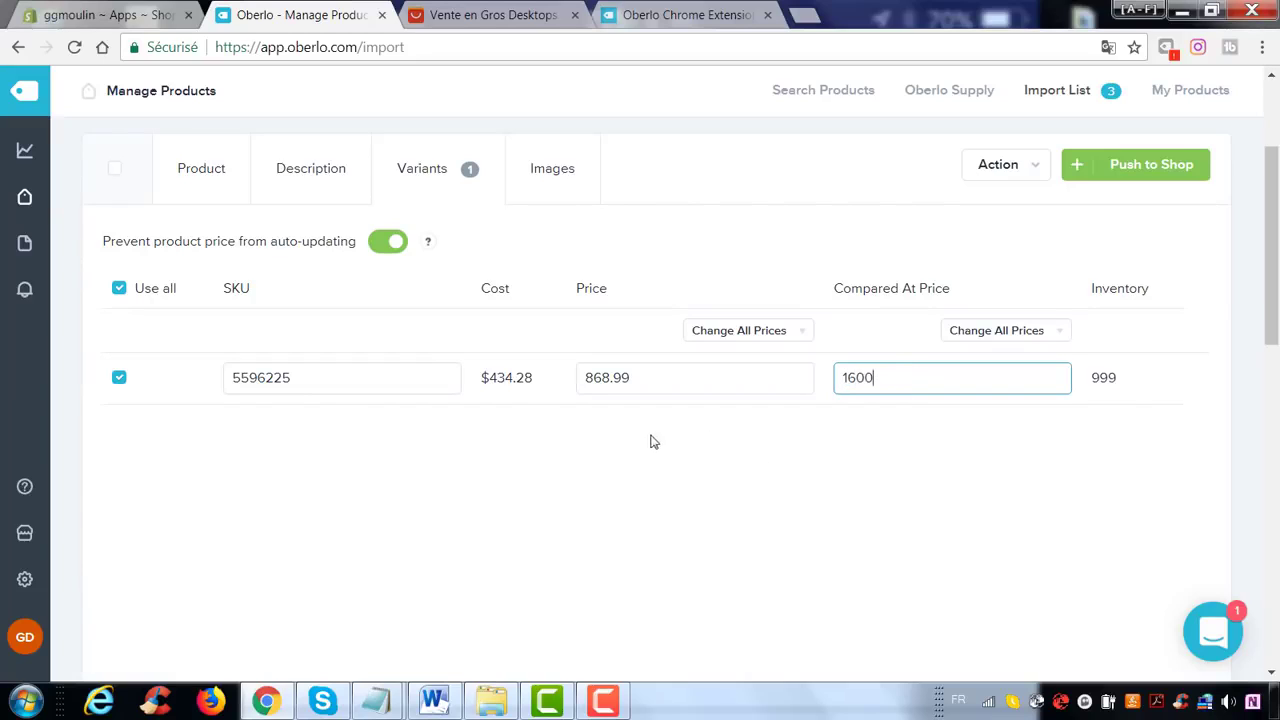
pyautogui.write('600')
pyautogui.click(473, 373)
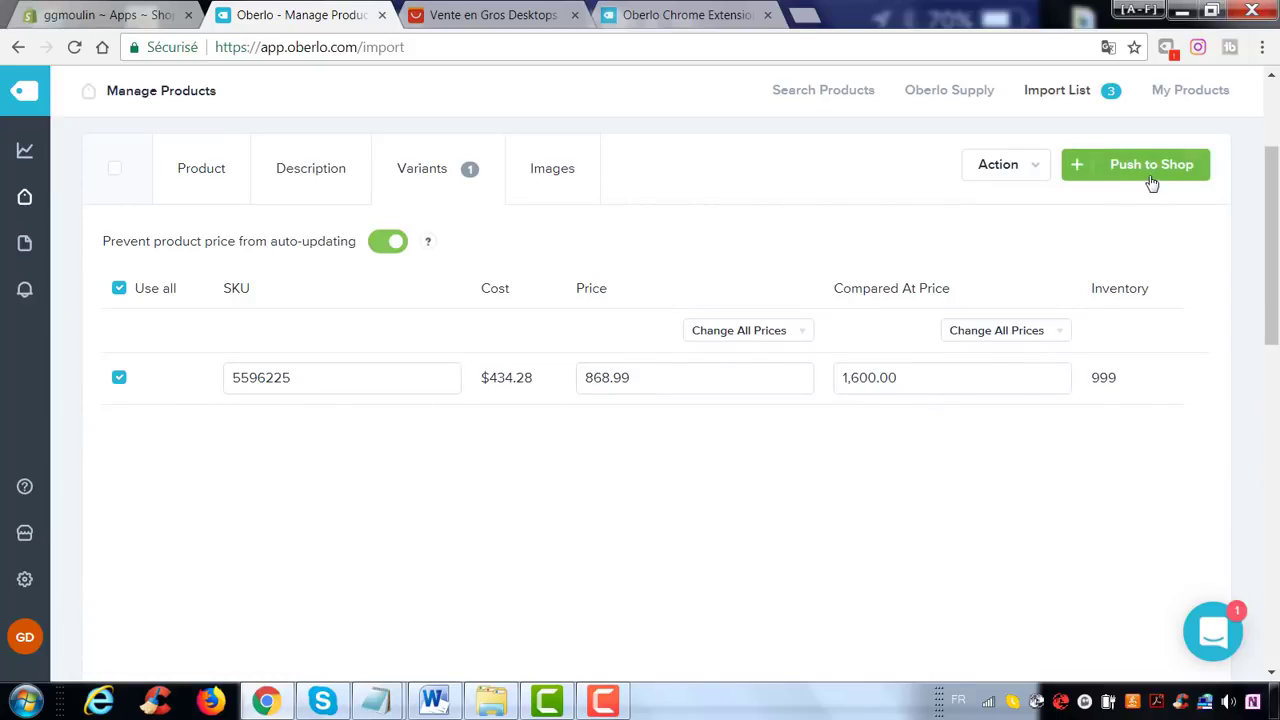
# - Add the mounting bracket, Digital Signage and Self-Service Touch PC images to the barebone PC and push the product to the shop
pyautogui.click(556, 173)
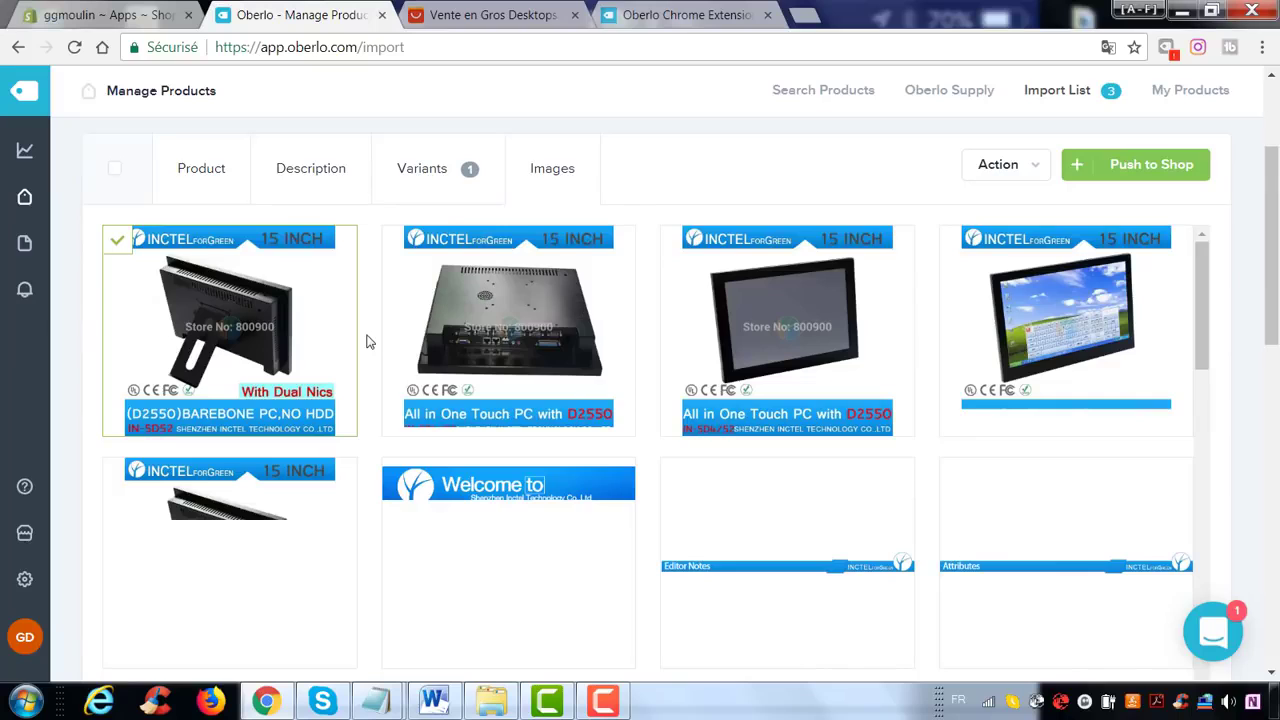
pyautogui.scroll(-2, 366, 355)
pyautogui.scroll(-2, 365, 374)
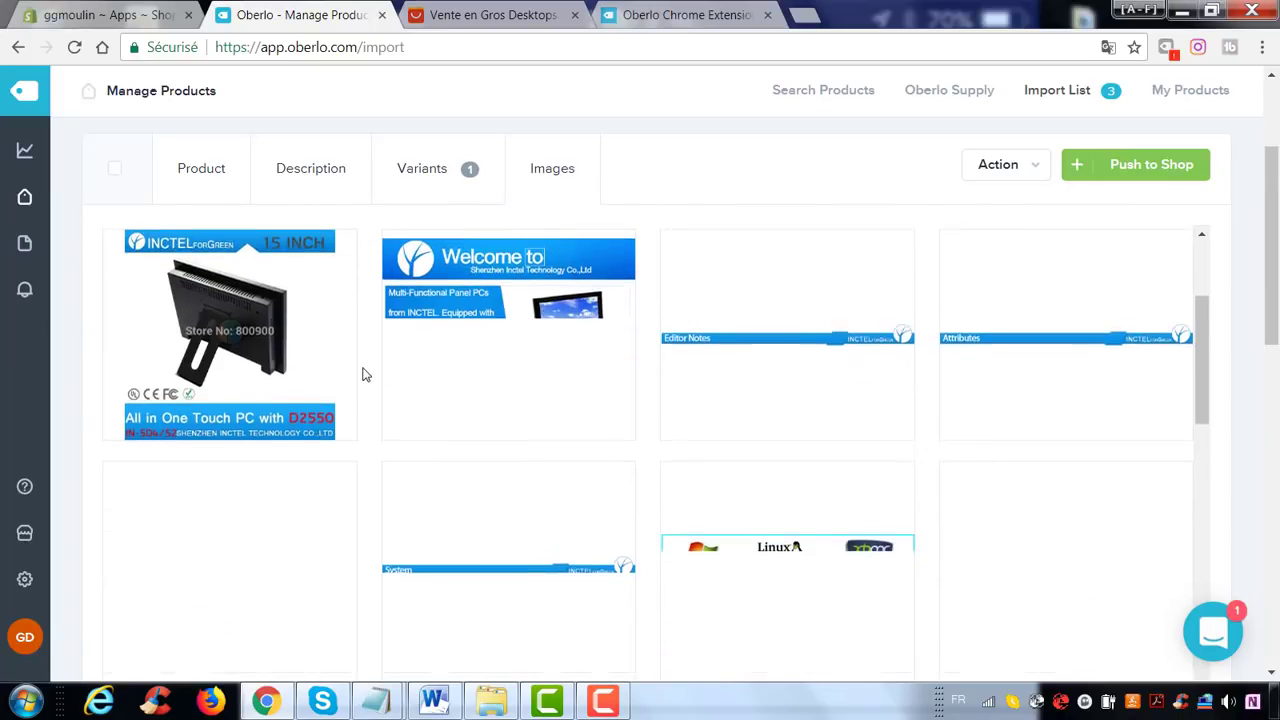
pyautogui.click(296, 403)
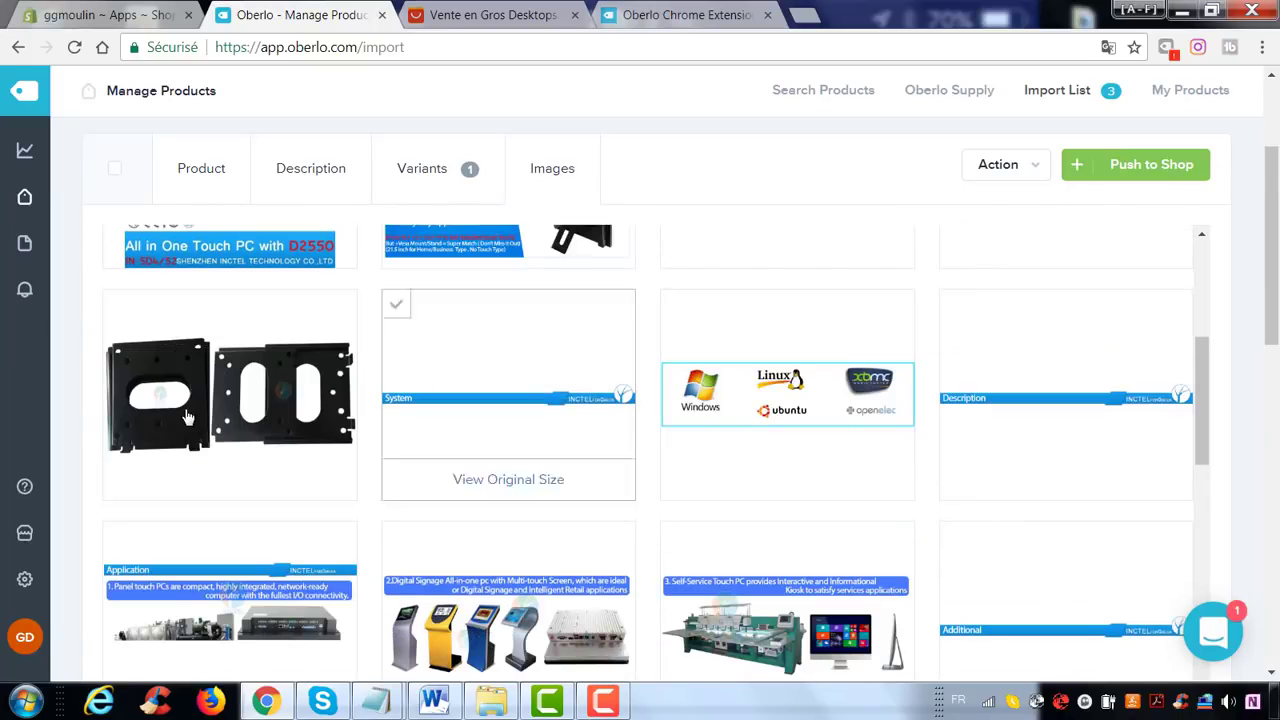
pyautogui.scroll(-2, 486, 429)
pyautogui.click(555, 477)
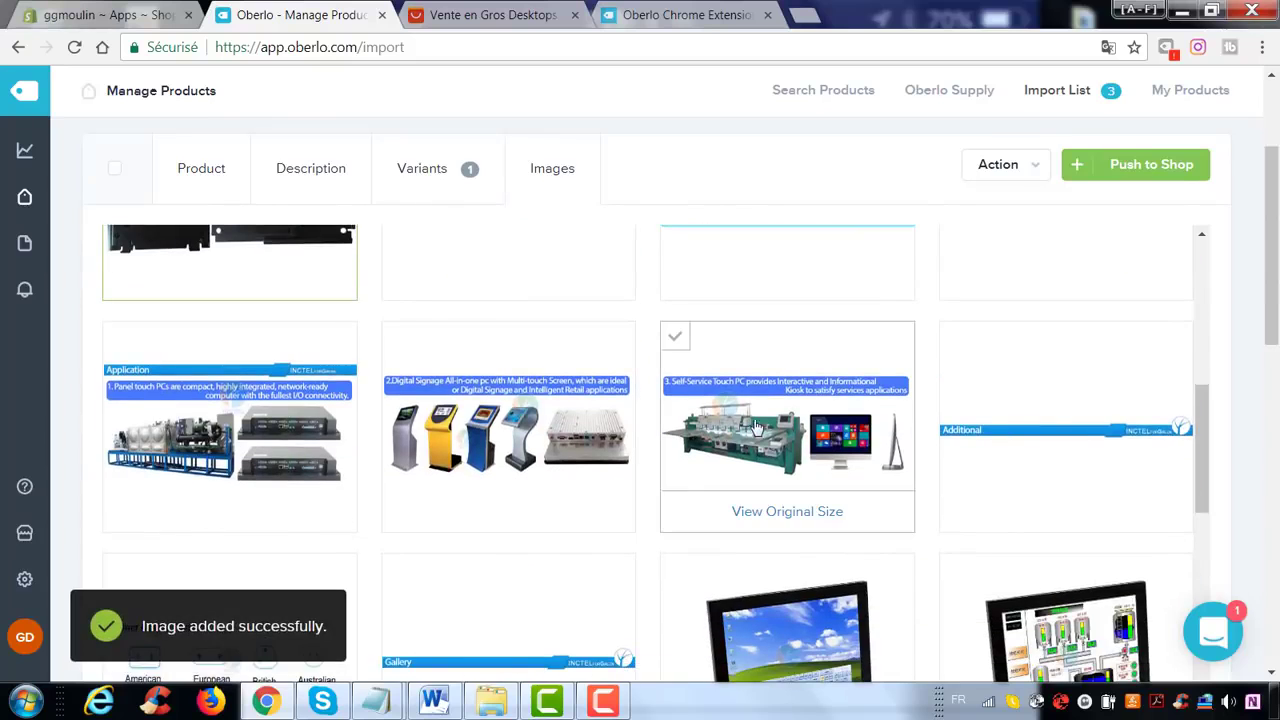
pyautogui.click(759, 428)
pyautogui.scroll(5, 1118, 320)
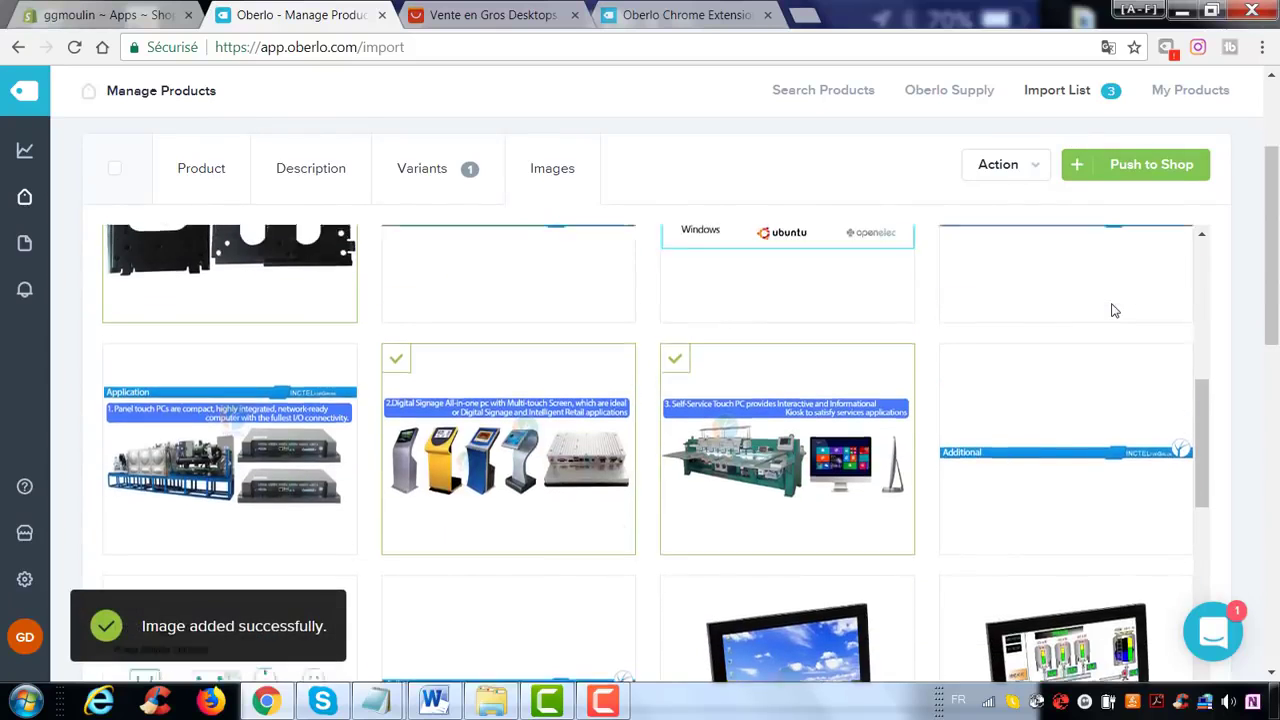
pyautogui.click(1162, 181)
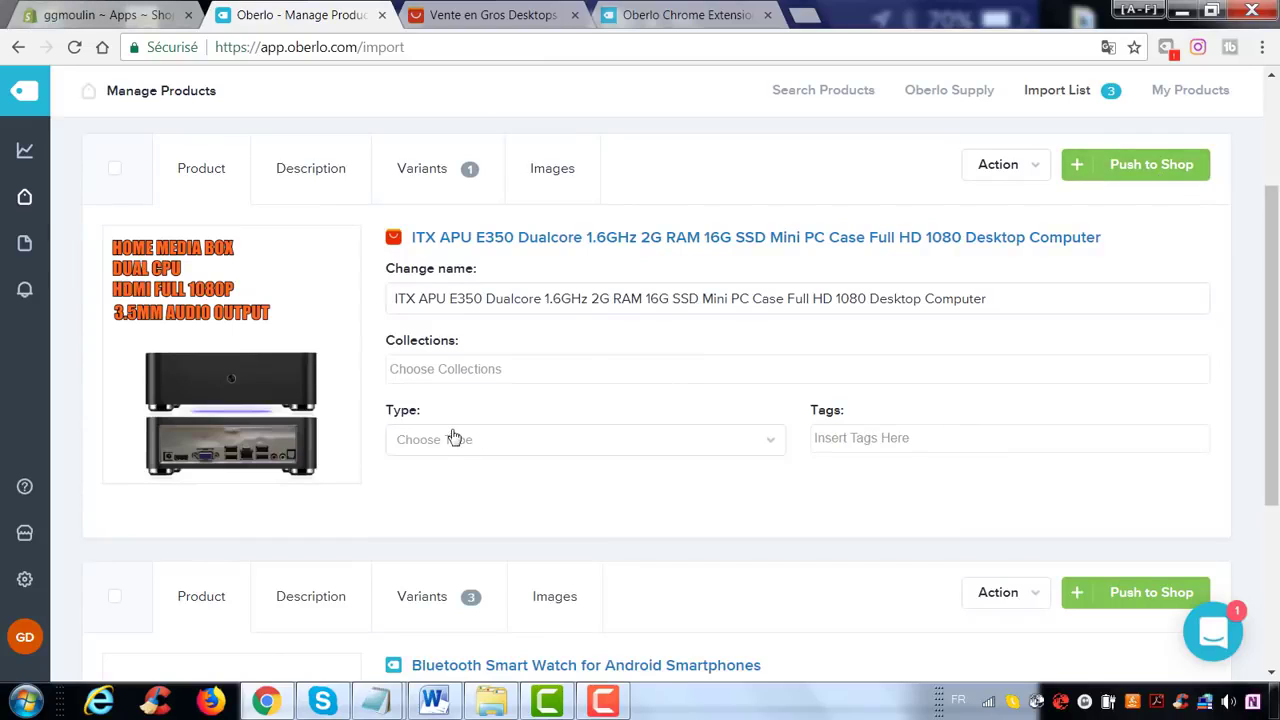
# - Assign the ITX APU E350 mini PC to the montre collection and rename it "titre"
pyautogui.click(503, 379)
pyautogui.click(506, 446)
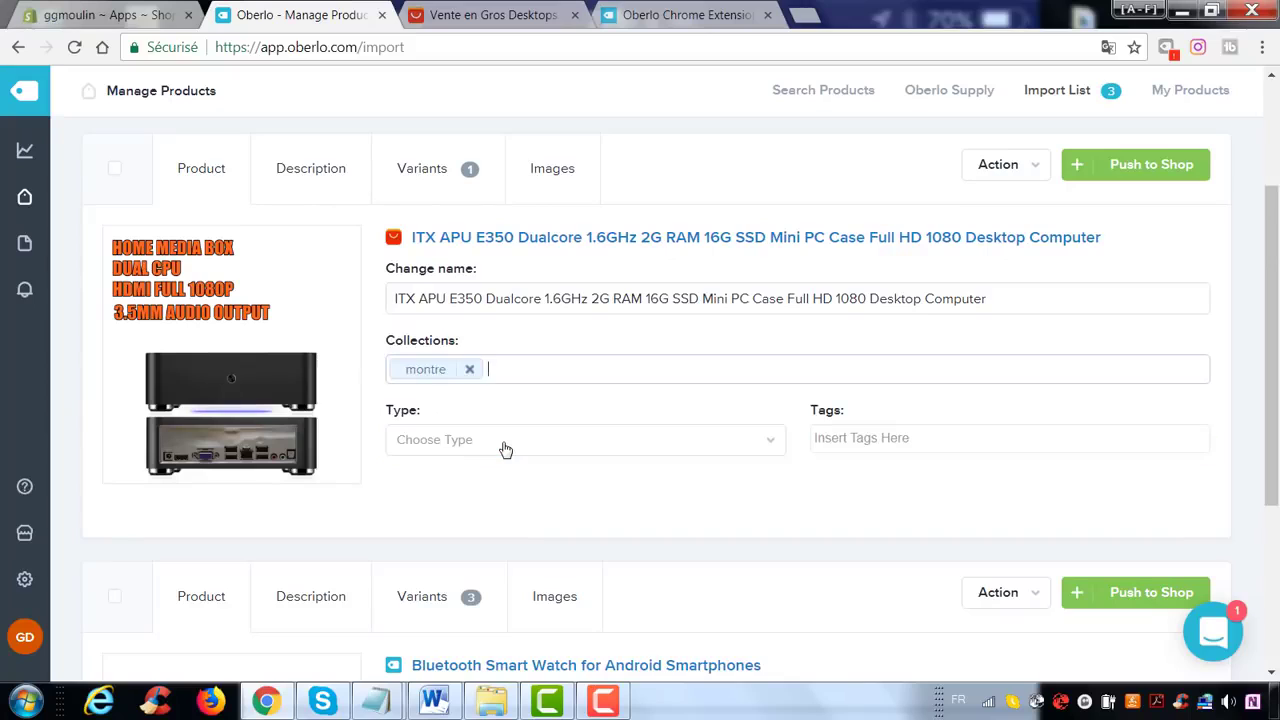
pyautogui.click(1063, 298)
pyautogui.hotkey('ctrl', 'a')
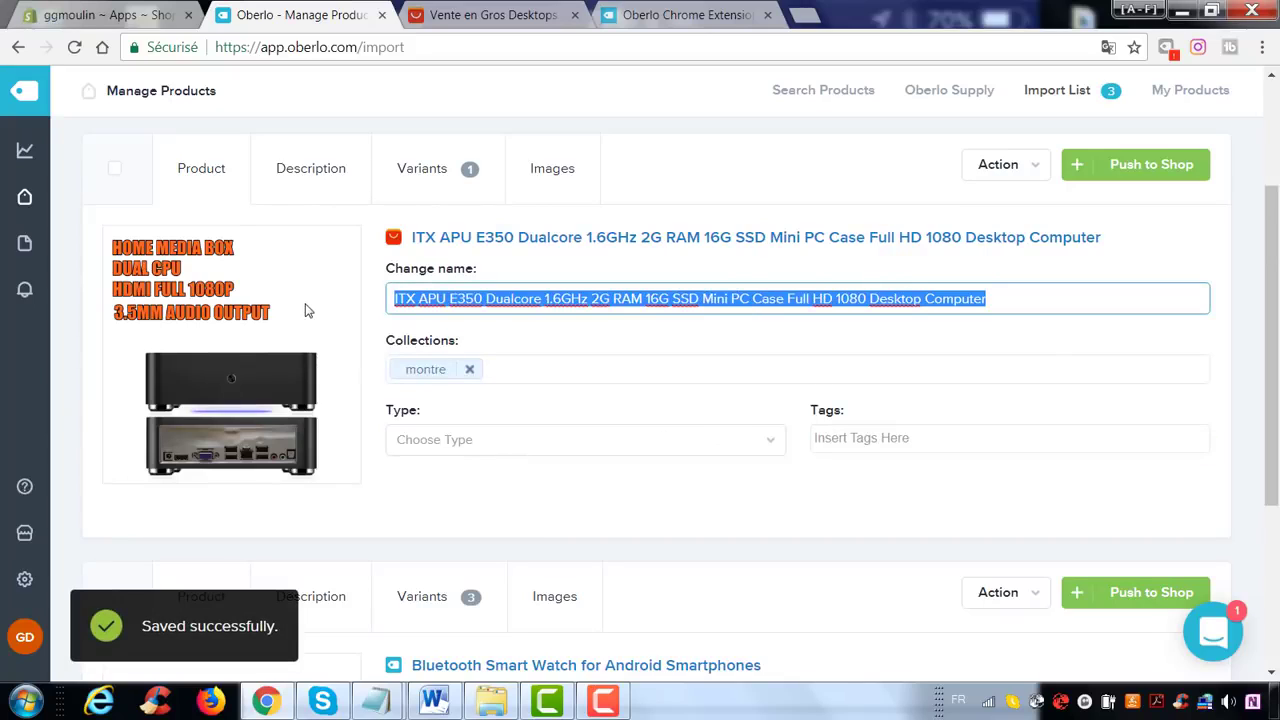
pyautogui.press('BackSpace')
pyautogui.write('titre')
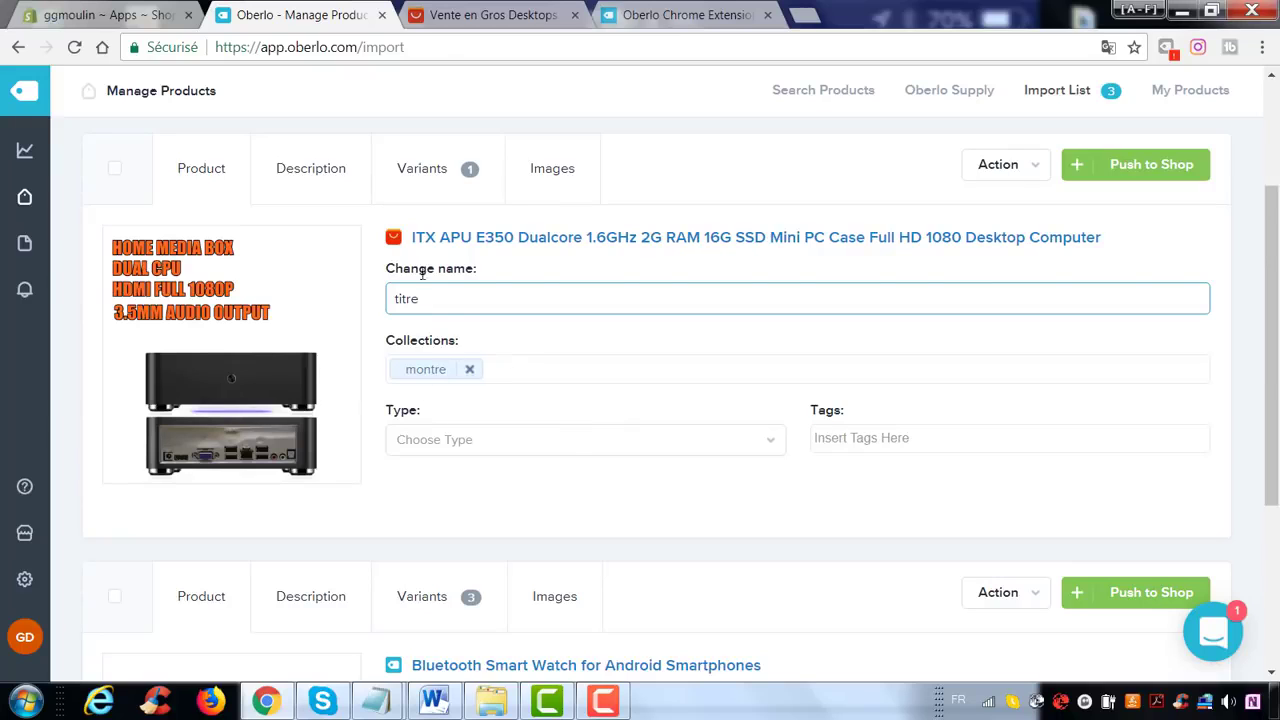
# - Clear the supplier description of the ITX mini PC and begin writing replacement text in its place
pyautogui.click(323, 168)
pyautogui.moveTo(344, 548); pyautogui.dragTo(168, 314)
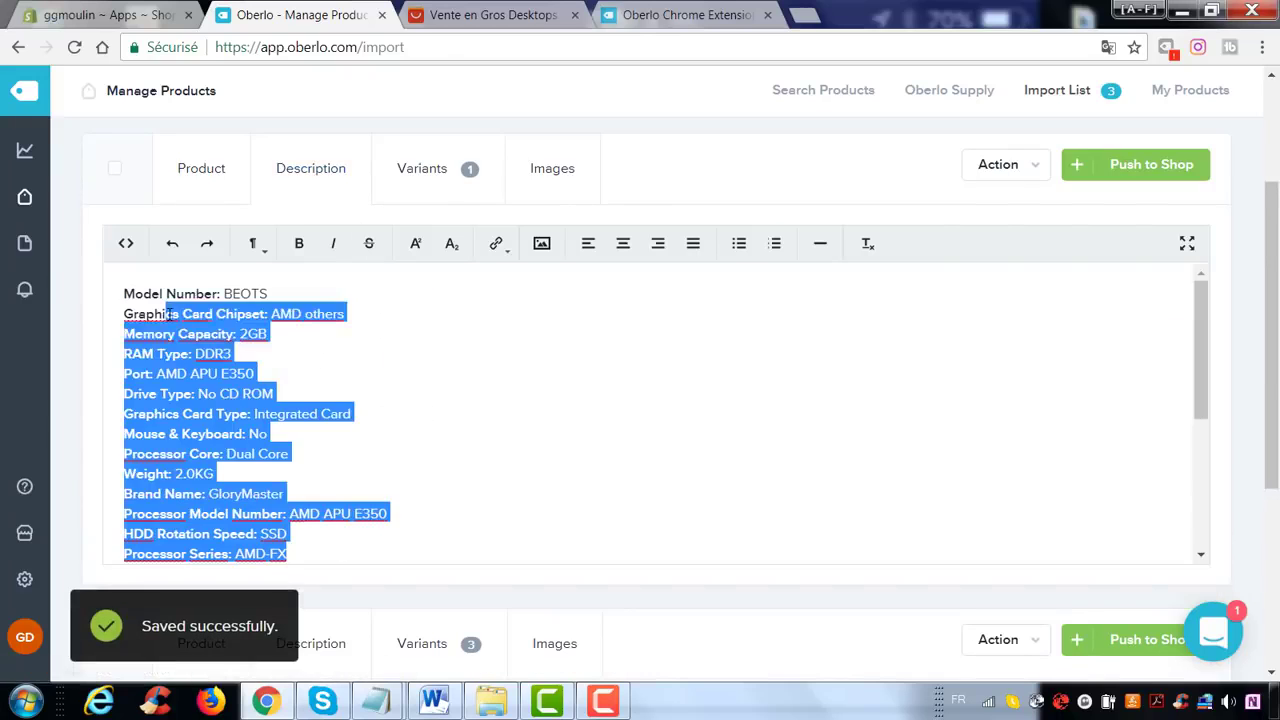
pyautogui.press('BackSpace')
pyautogui.moveTo(369, 508); pyautogui.dragTo(213, 374)
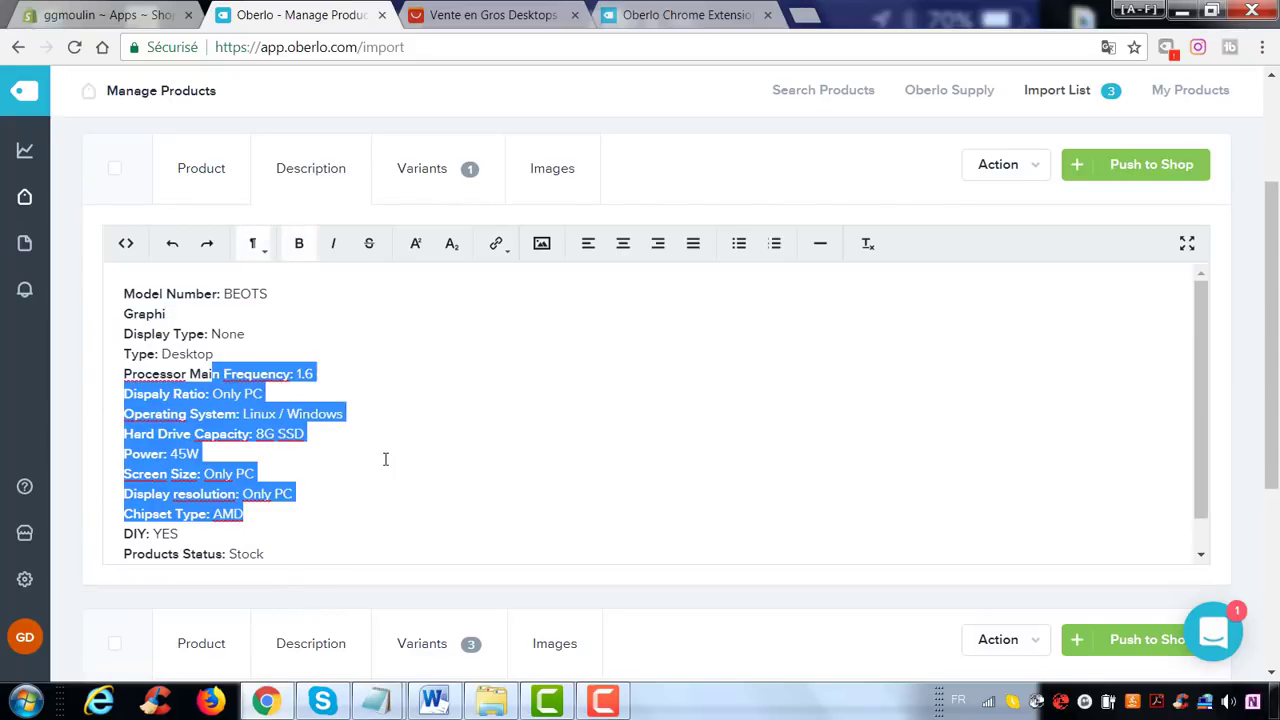
pyautogui.press('BackSpace')
pyautogui.hotkey('ctrl', 'a')
pyautogui.write('M')
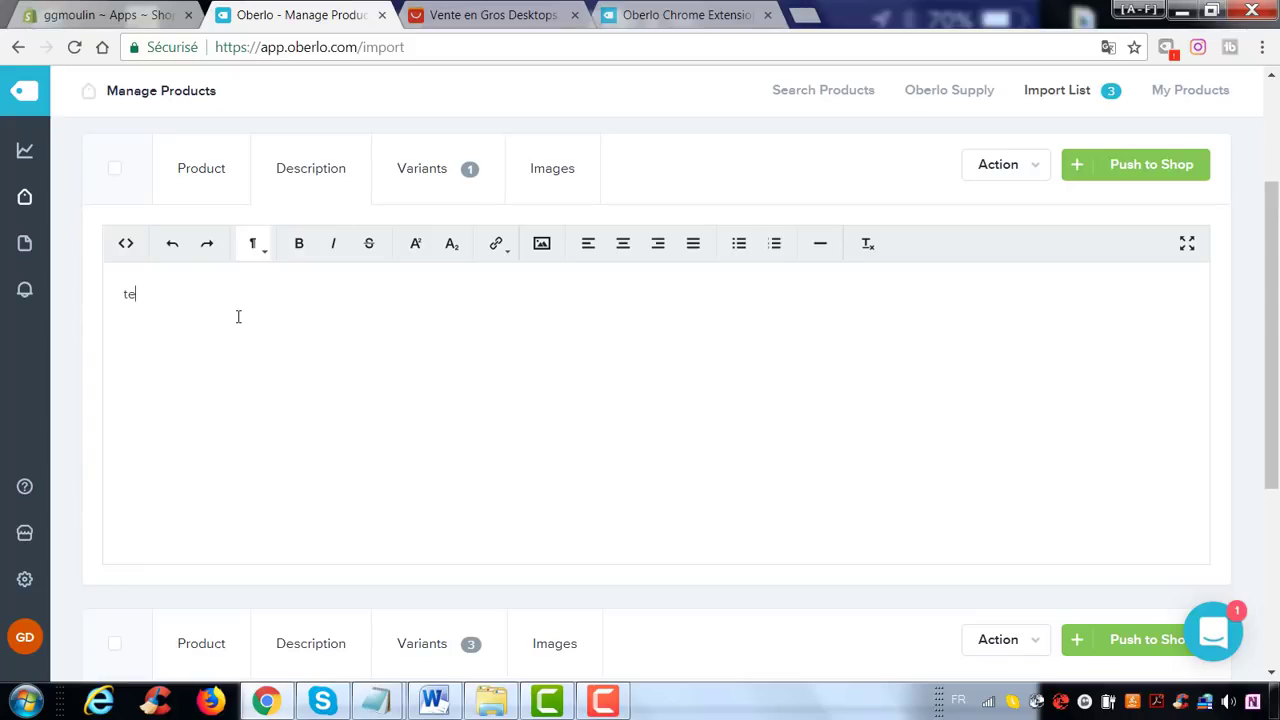
# - Prevent the ITX mini PC's price from auto-updating and set its variant's compared-at price to 0
pyautogui.click(472, 167)
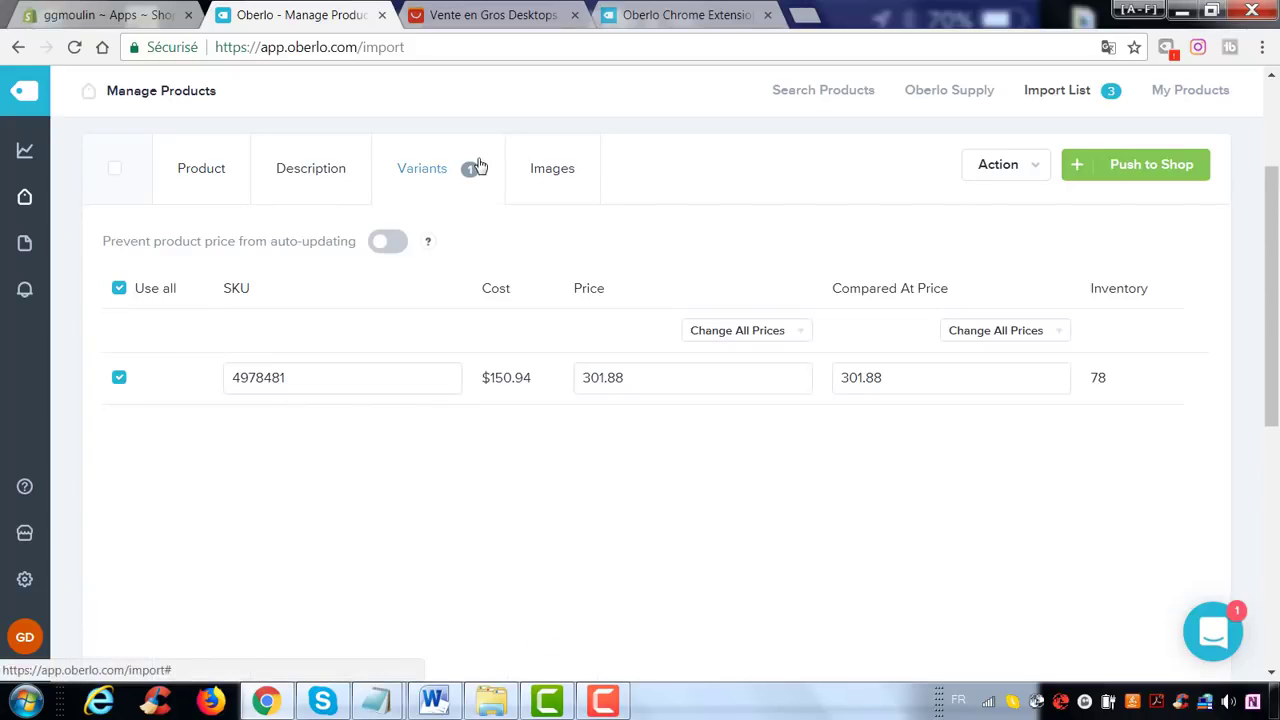
pyautogui.click(389, 245)
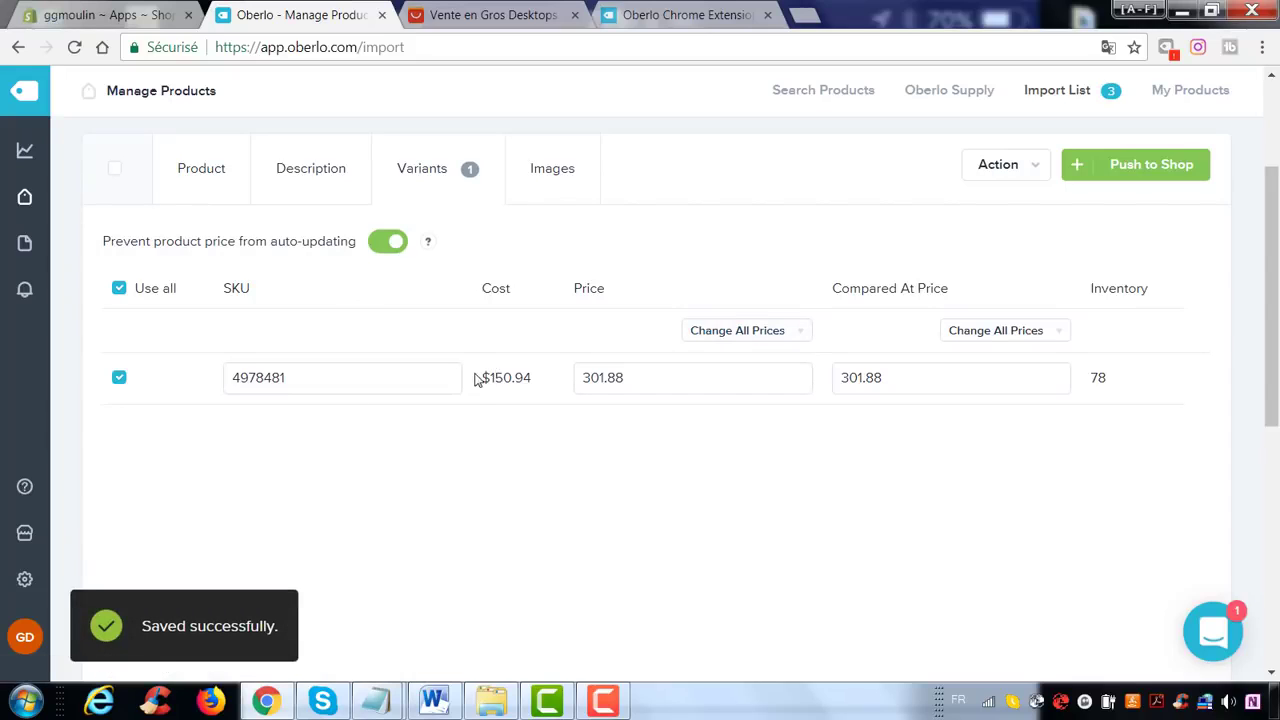
pyautogui.tripleClick(541, 380)
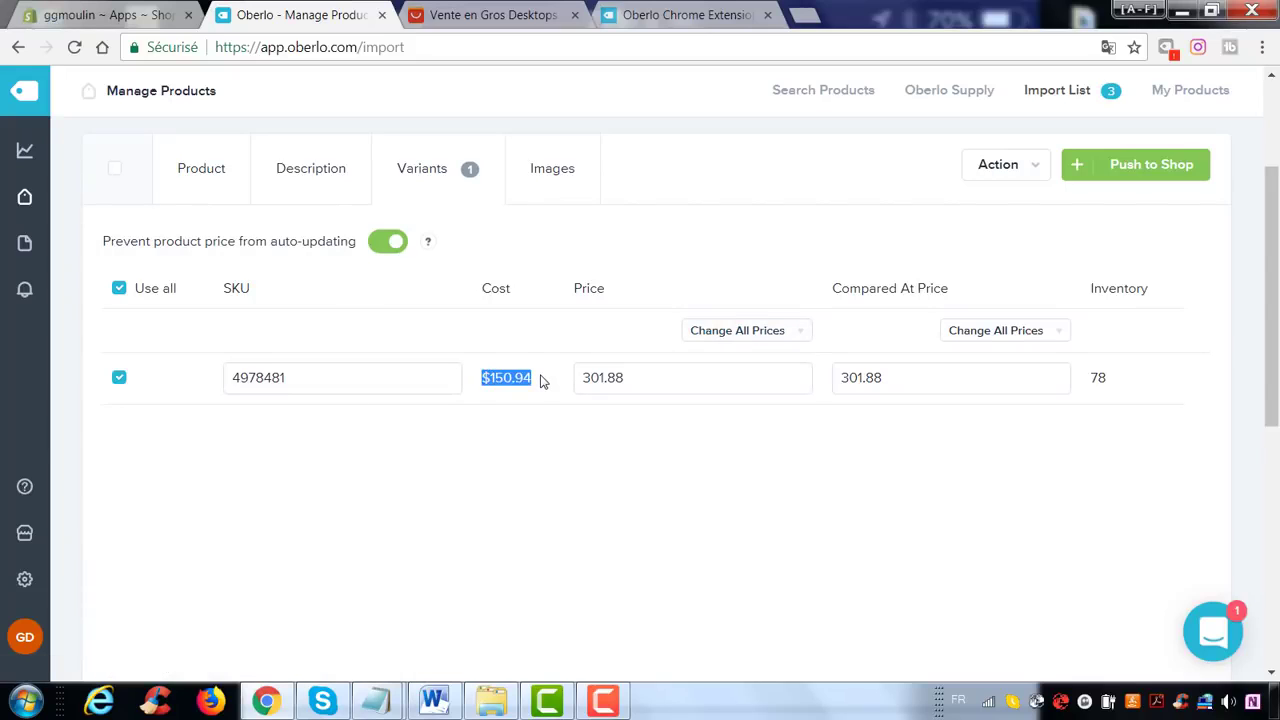
pyautogui.moveTo(657, 385); pyautogui.dragTo(578, 373)
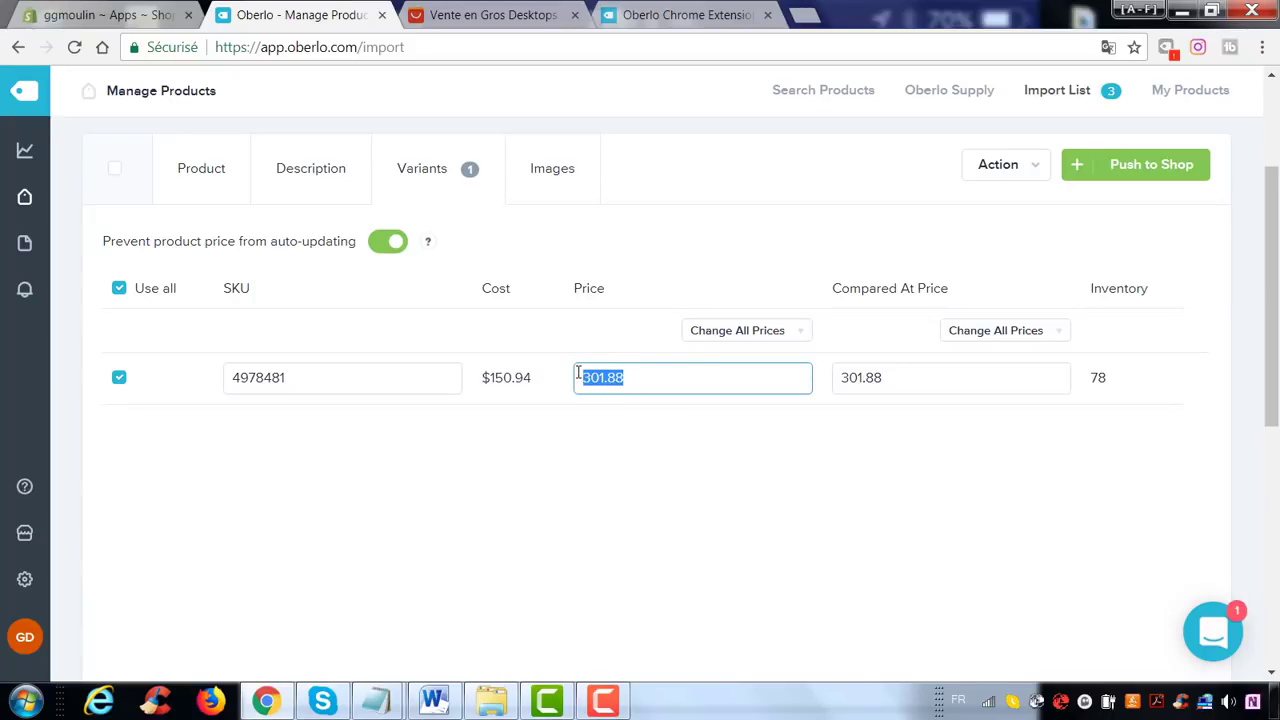
pyautogui.moveTo(895, 384); pyautogui.dragTo(798, 389)
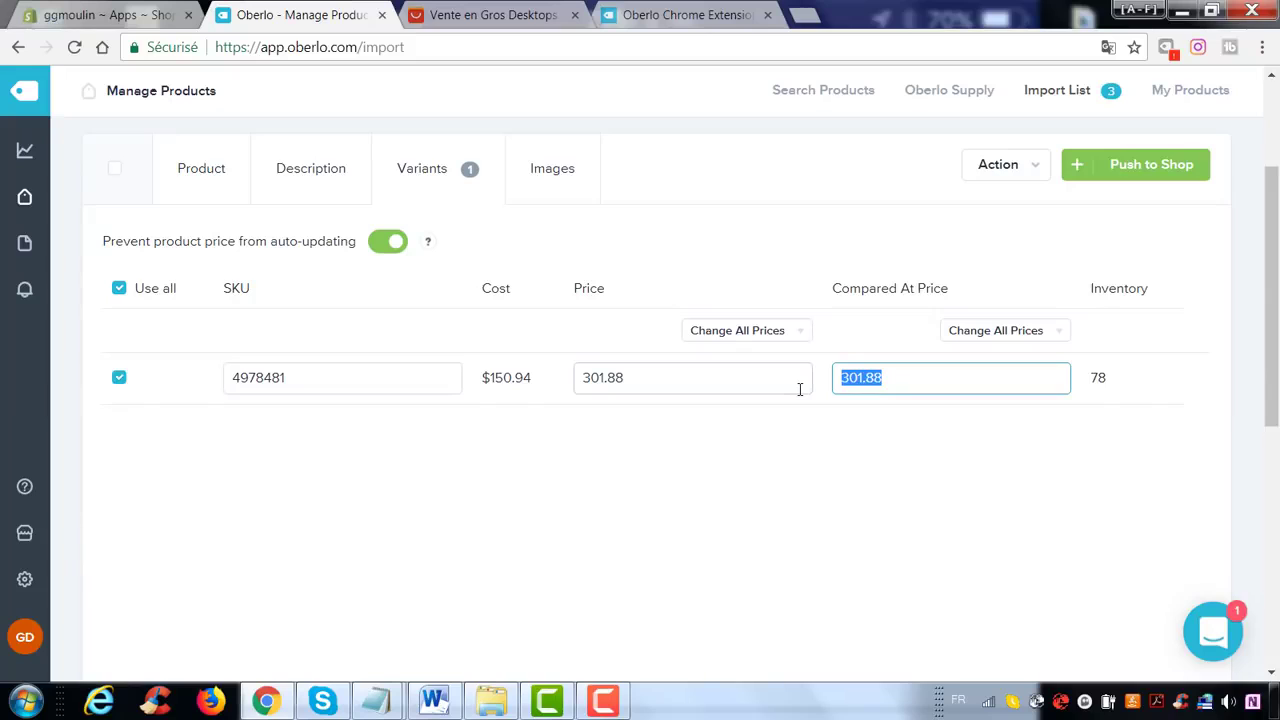
pyautogui.write('0')
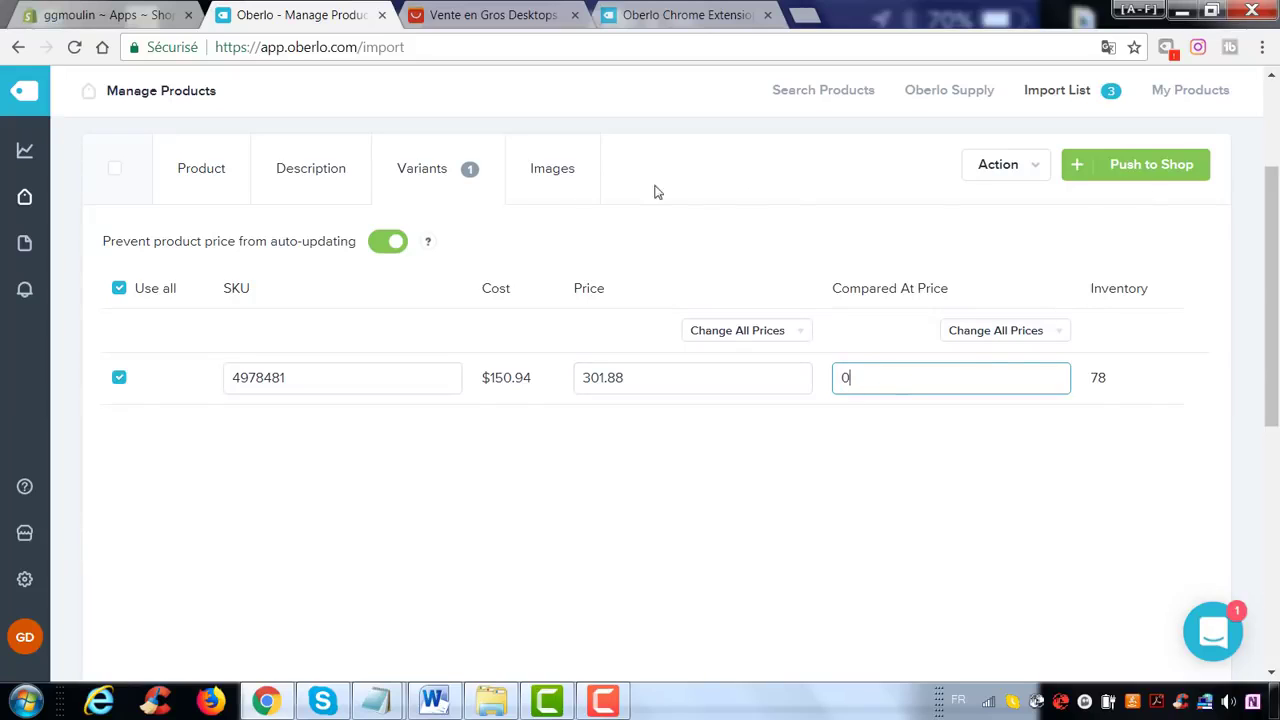
# - Add a product image to the ITX mini PC and push the product to the shop
pyautogui.click(528, 190)
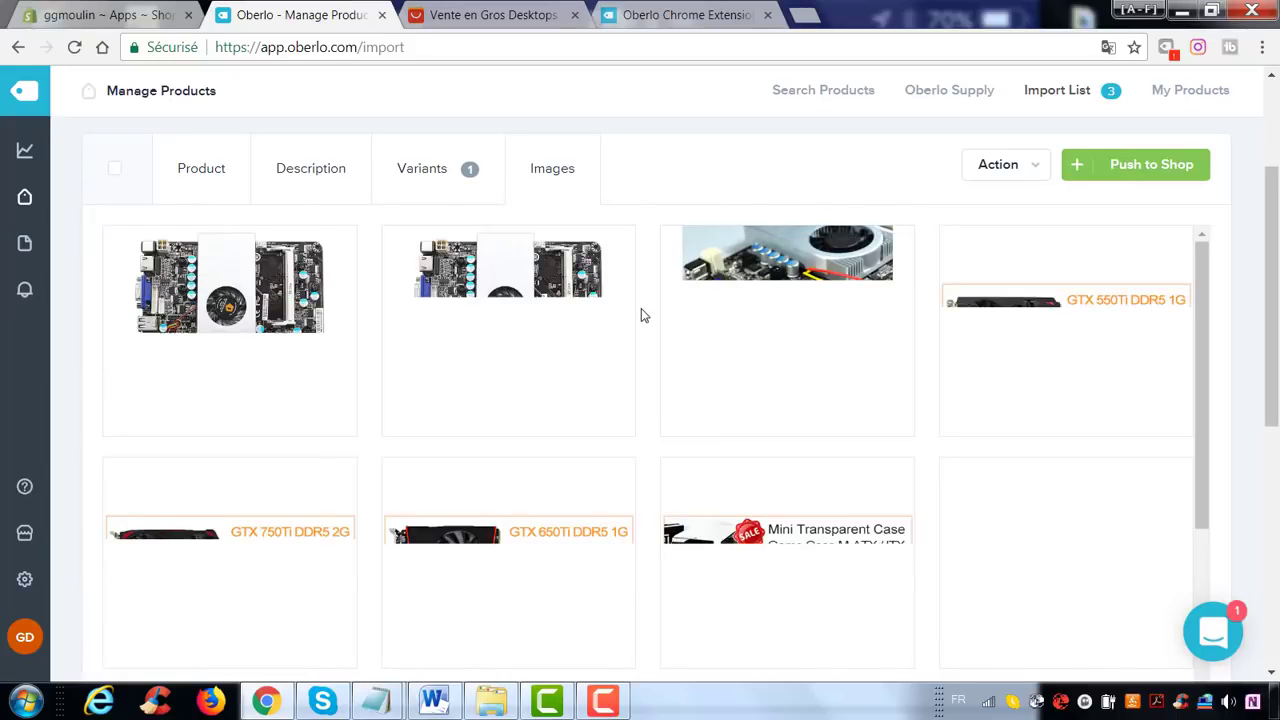
pyautogui.click(1143, 168)
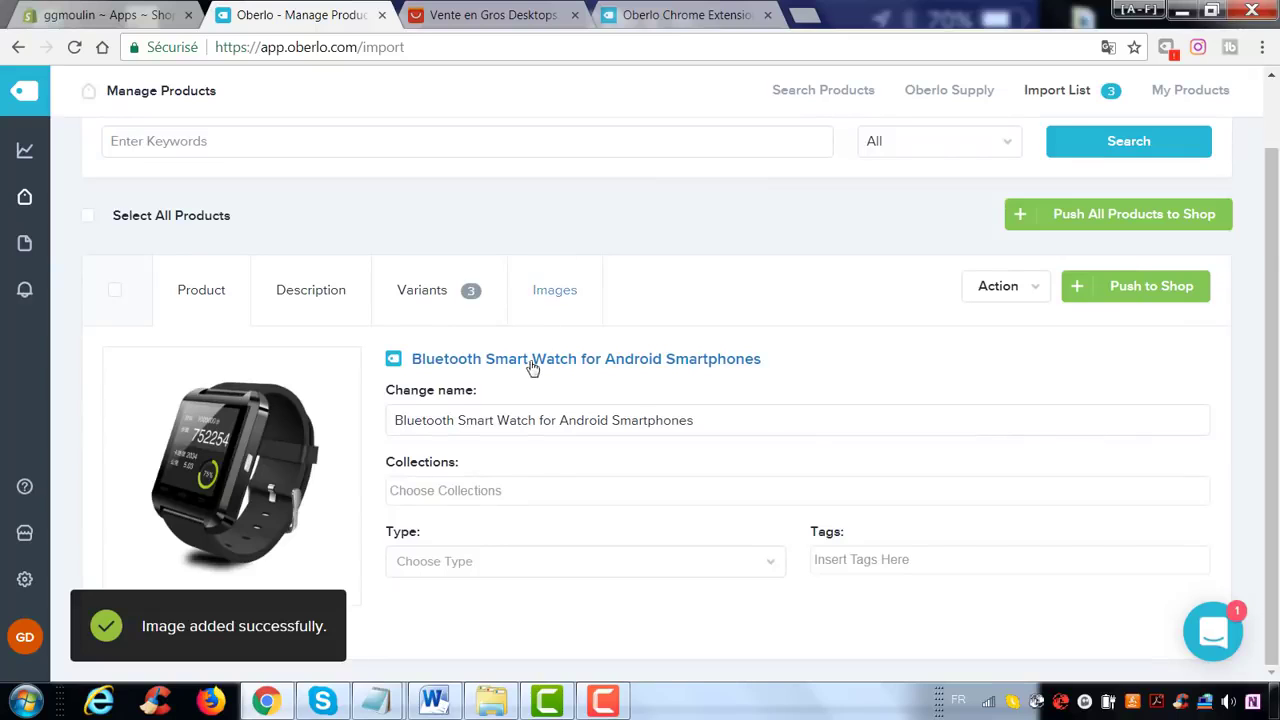
# - Assign the Bluetooth Smart Watch to the montre collection and check its name and description
pyautogui.click(495, 578)
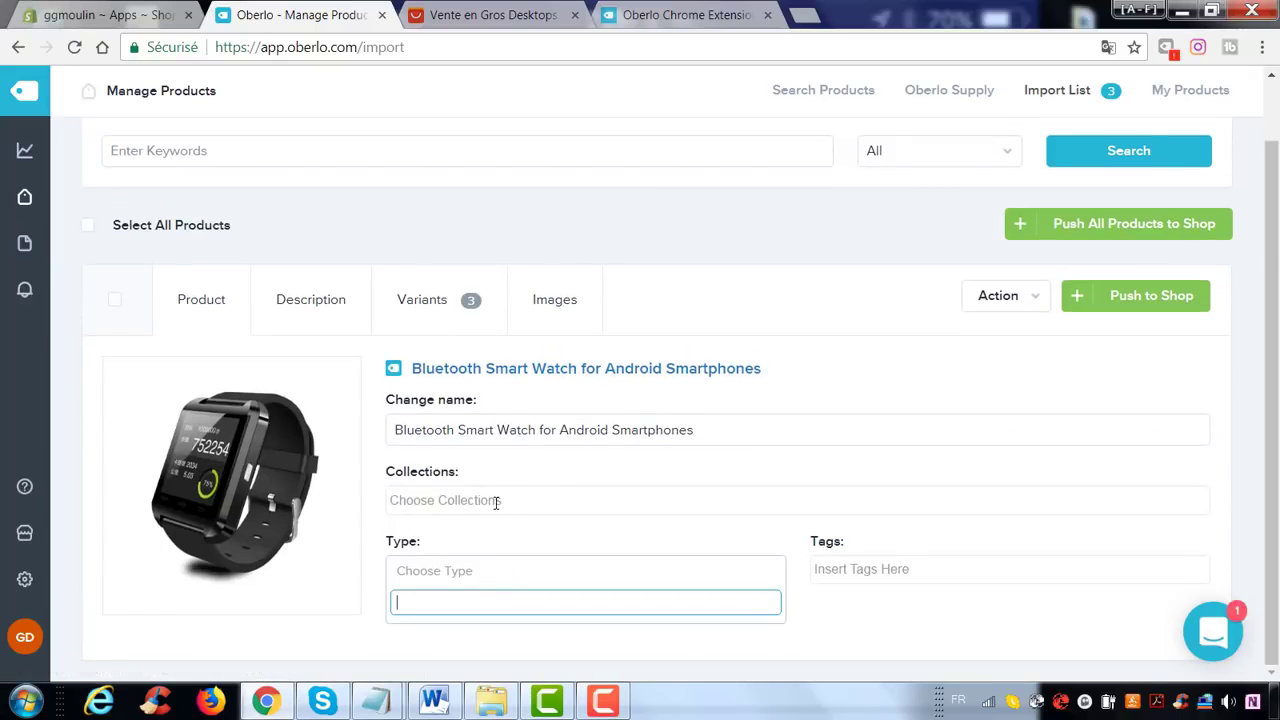
pyautogui.click(494, 500)
pyautogui.click(485, 577)
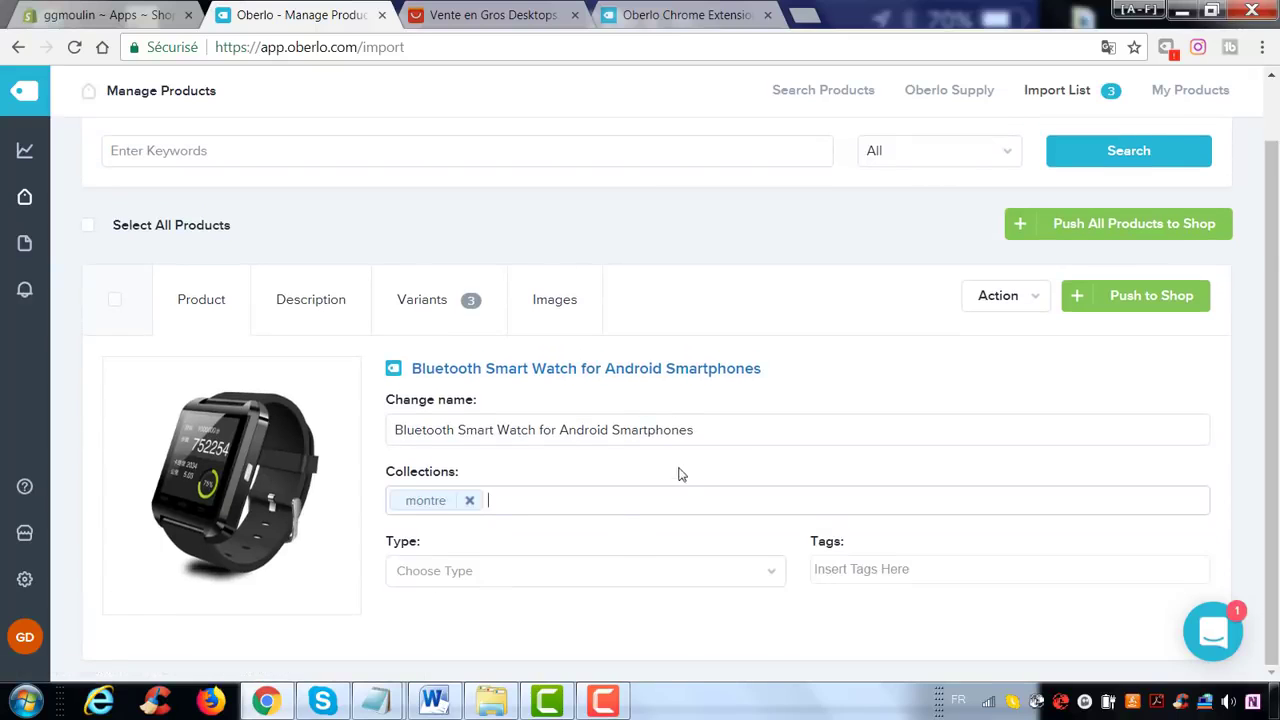
pyautogui.moveTo(694, 430); pyautogui.dragTo(364, 443)
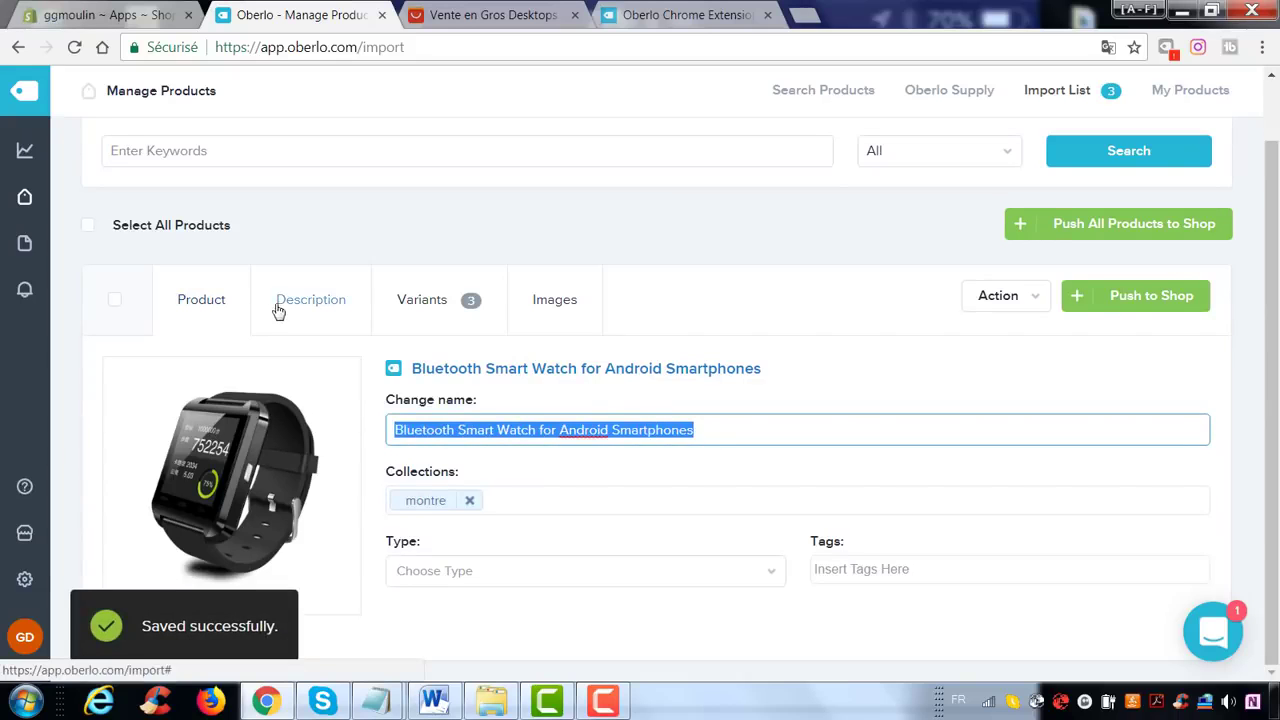
pyautogui.click(310, 303)
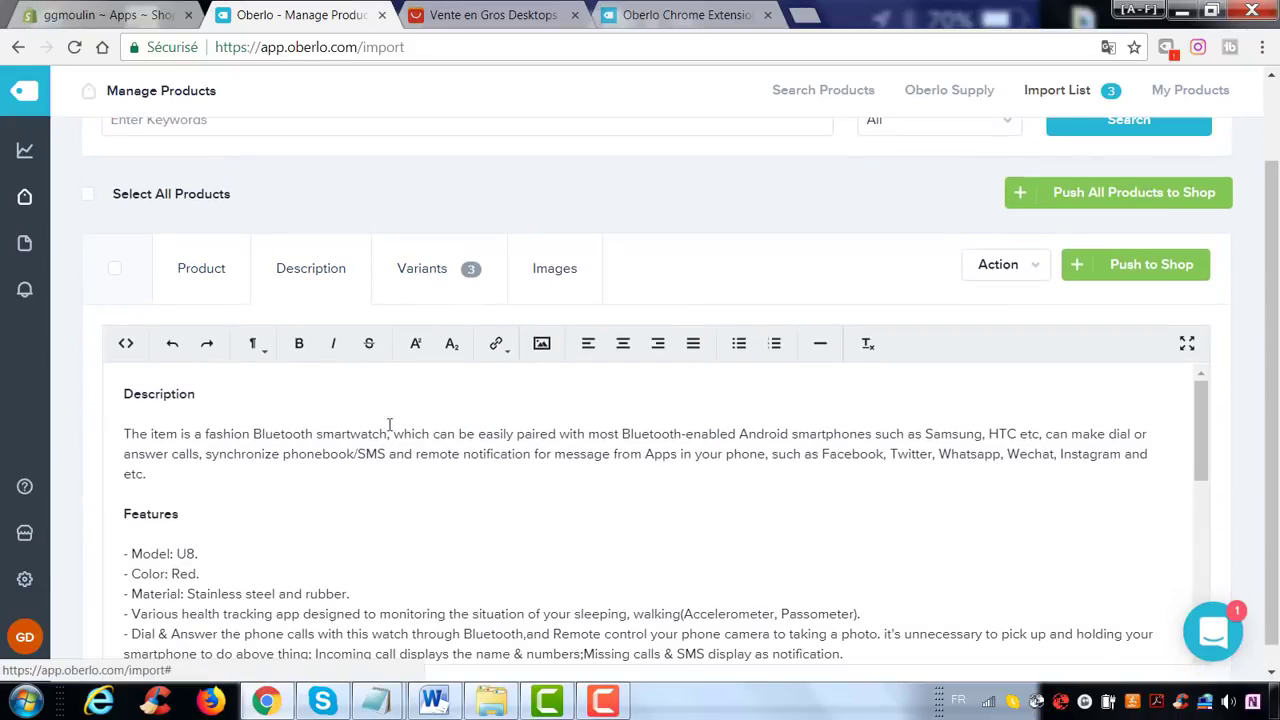
# - Prevent the smart watch's price from auto-updating and check the inventory of its three colour variants
pyautogui.click(423, 271)
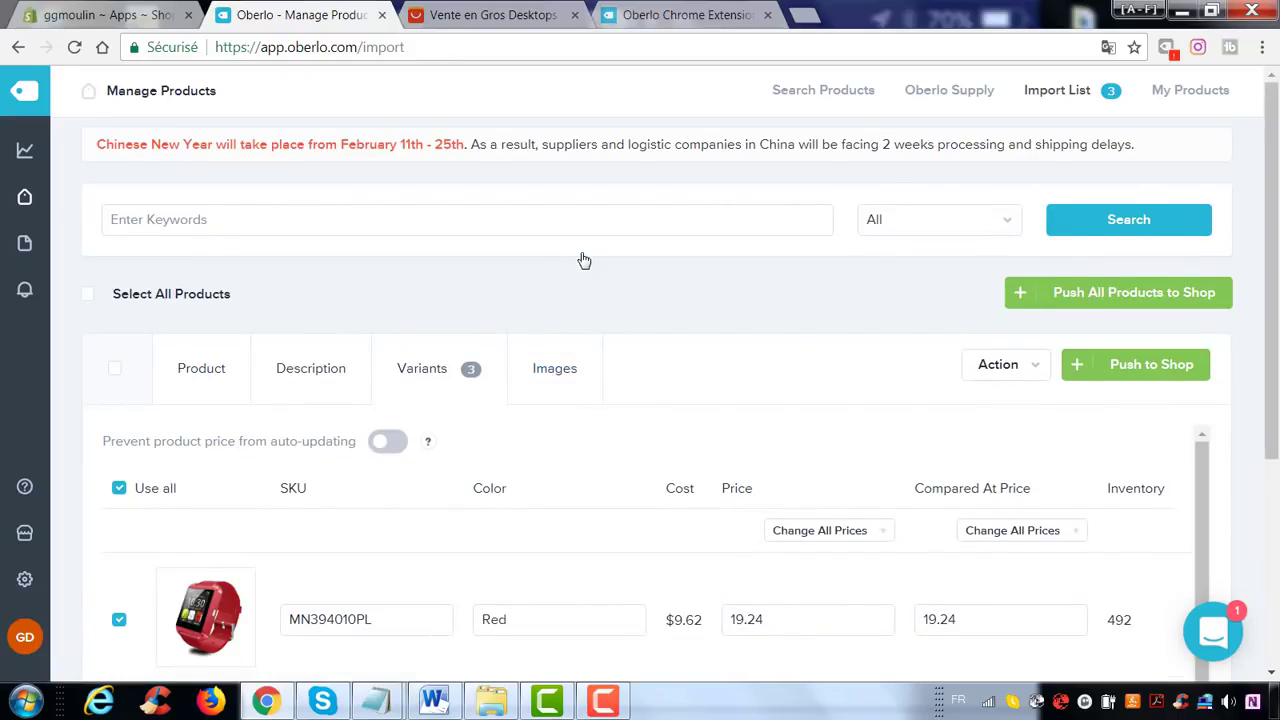
pyautogui.scroll(-3, 581, 257)
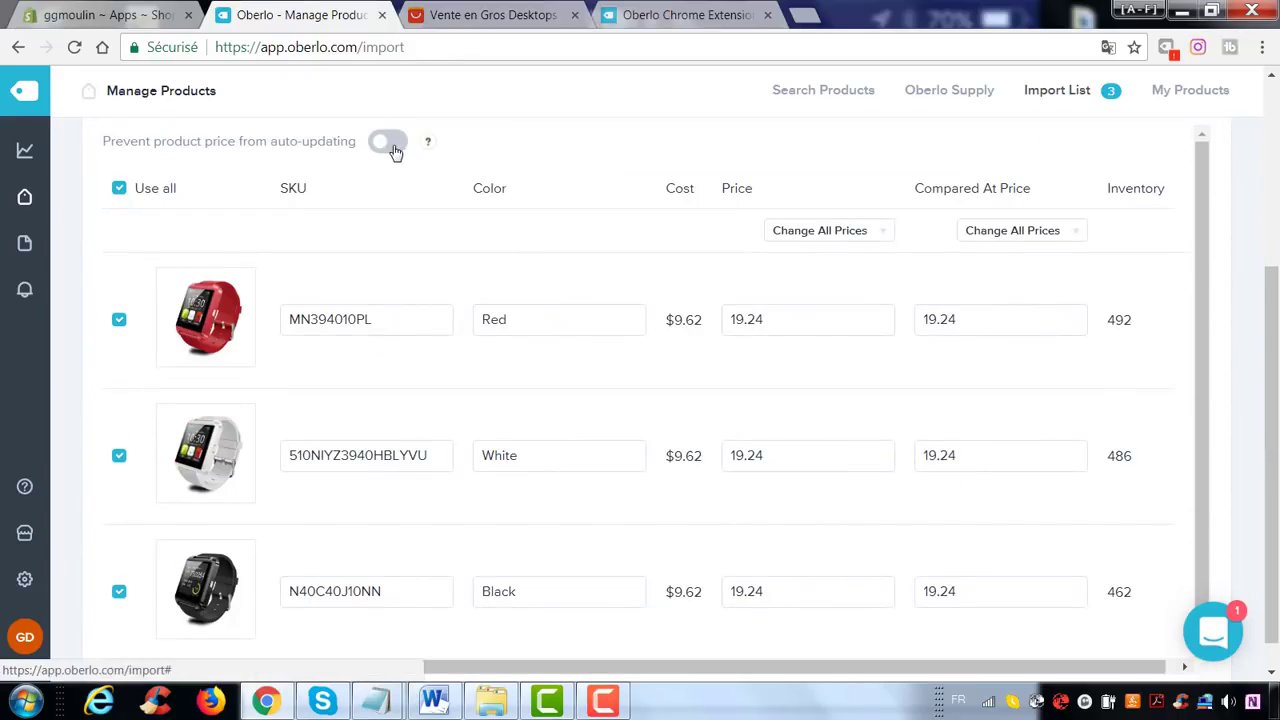
pyautogui.click(395, 151)
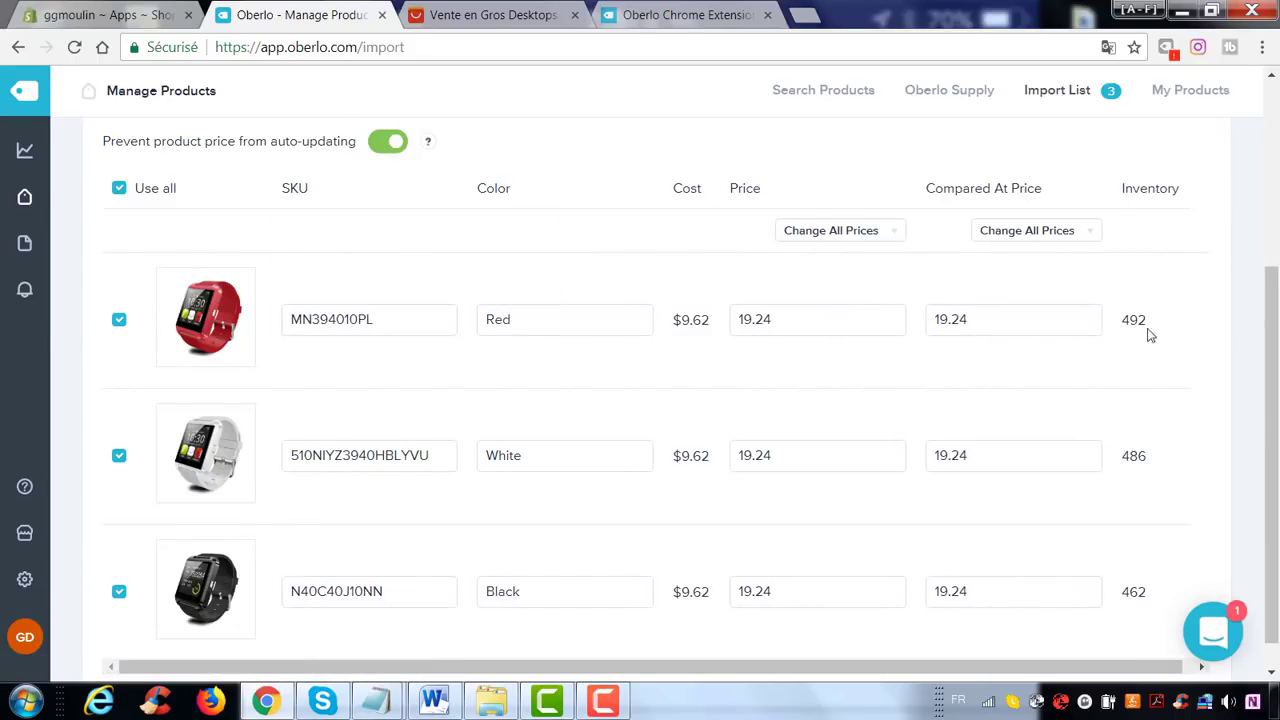
pyautogui.moveTo(1117, 329); pyautogui.dragTo(1155, 324)
pyautogui.moveTo(1127, 456); pyautogui.dragTo(1141, 456)
pyautogui.moveTo(1121, 590); pyautogui.dragTo(1155, 591)
# - Translate the smart watch's variant colours into French as Rouge, Blanc and Noir
pyautogui.doubleClick(553, 319)
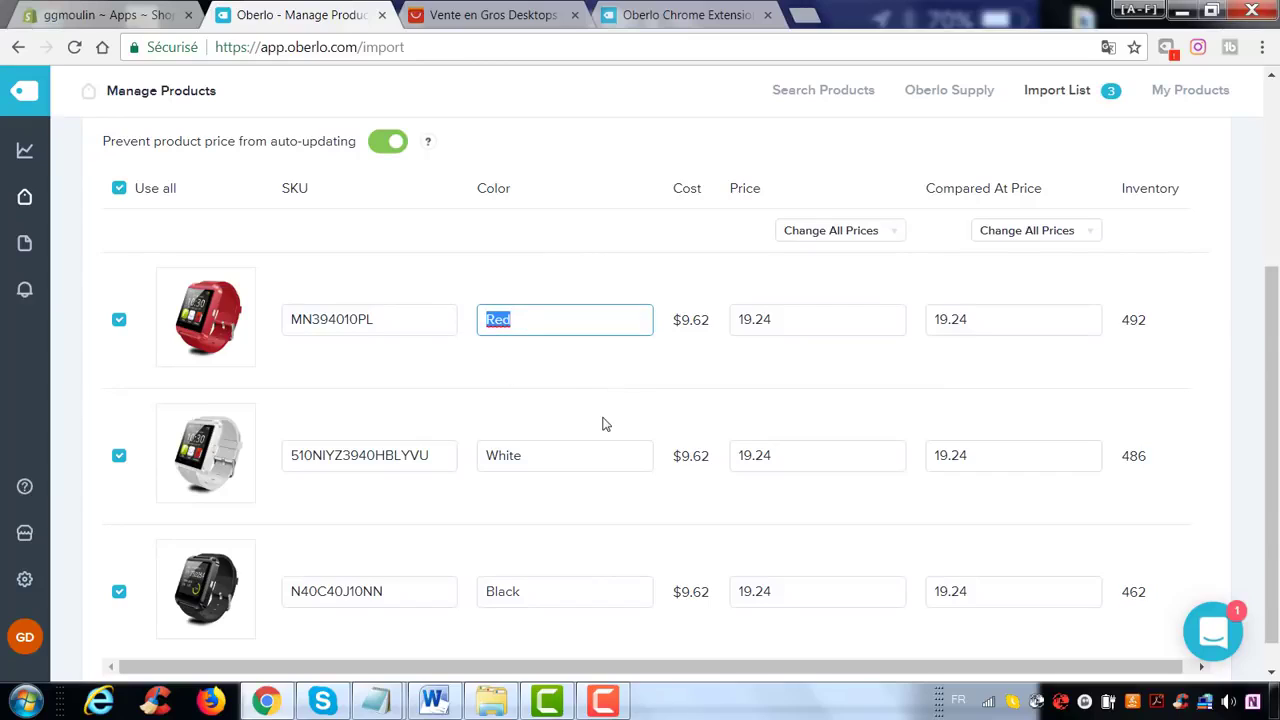
pyautogui.write('R')
pyautogui.doubleClick(580, 450)
pyautogui.write('b')
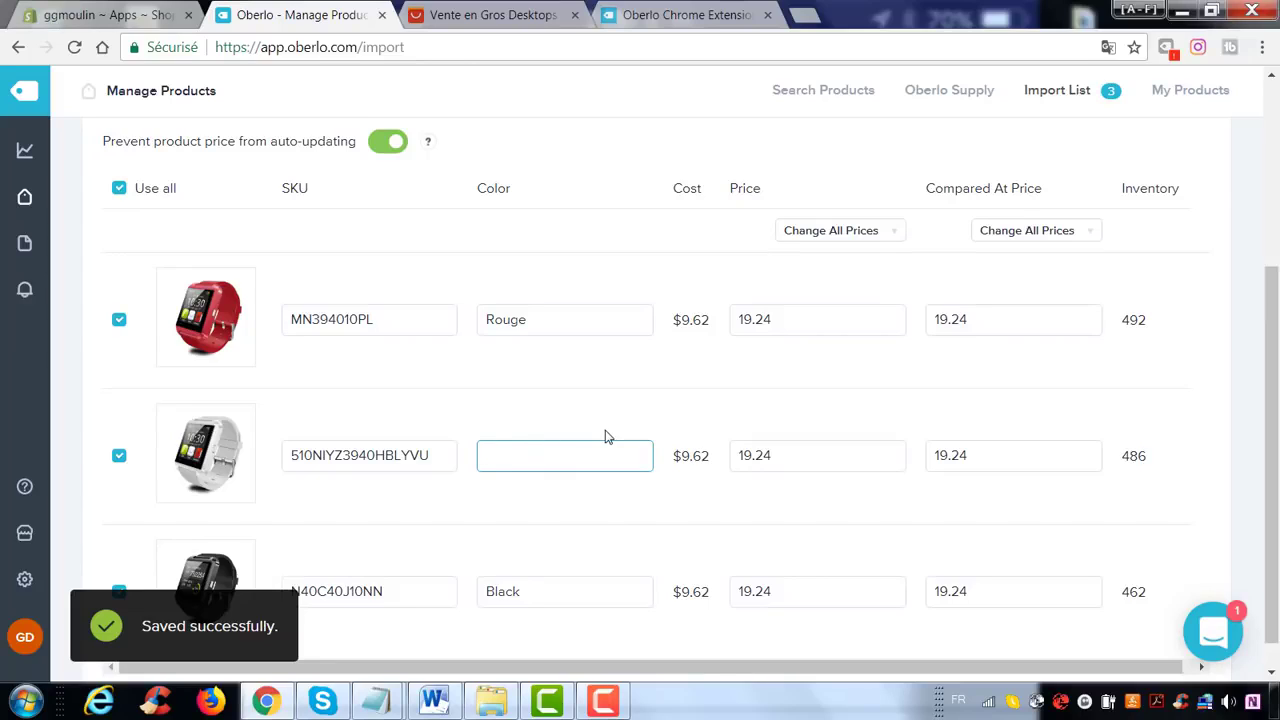
pyautogui.write('Blanc')
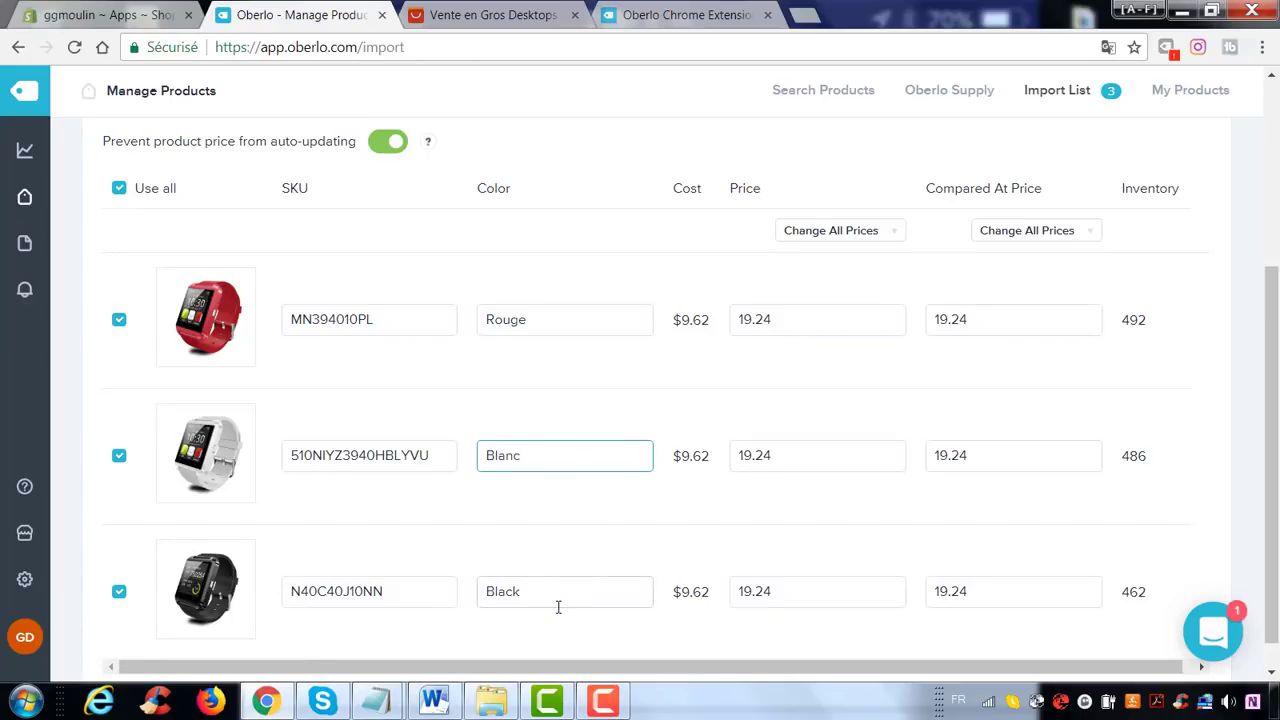
pyautogui.doubleClick(498, 590)
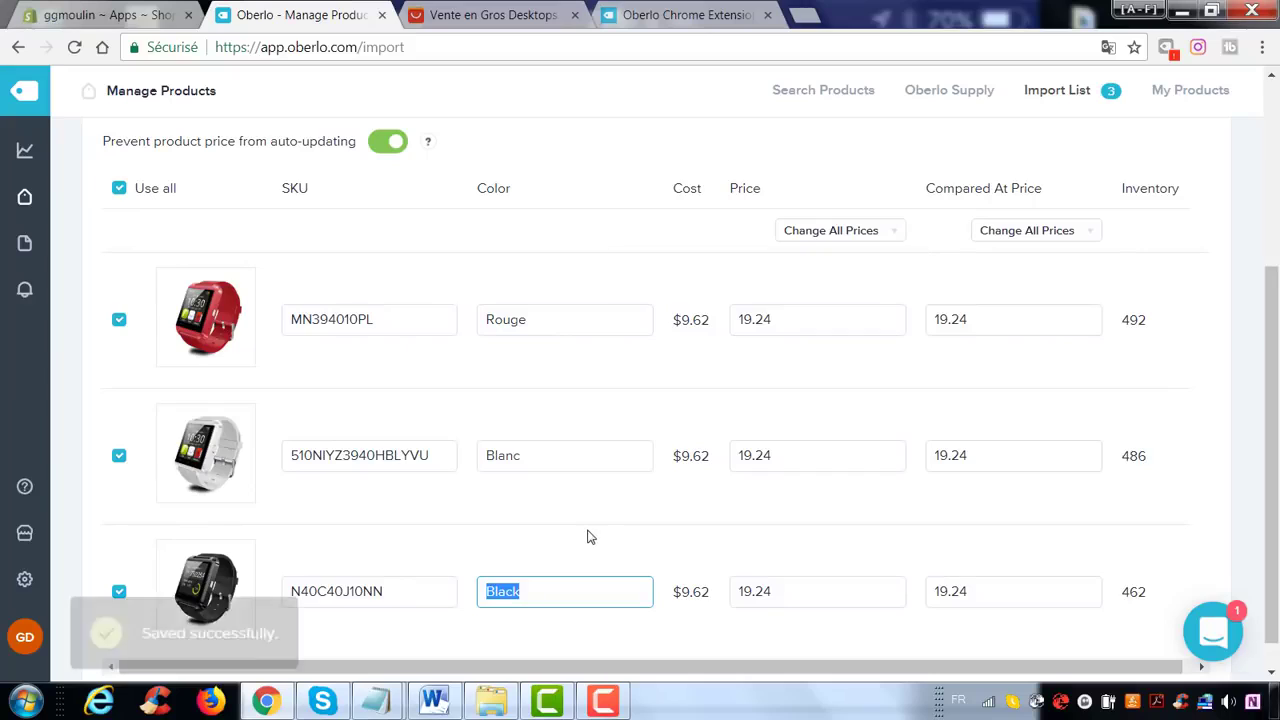
pyautogui.write('N')
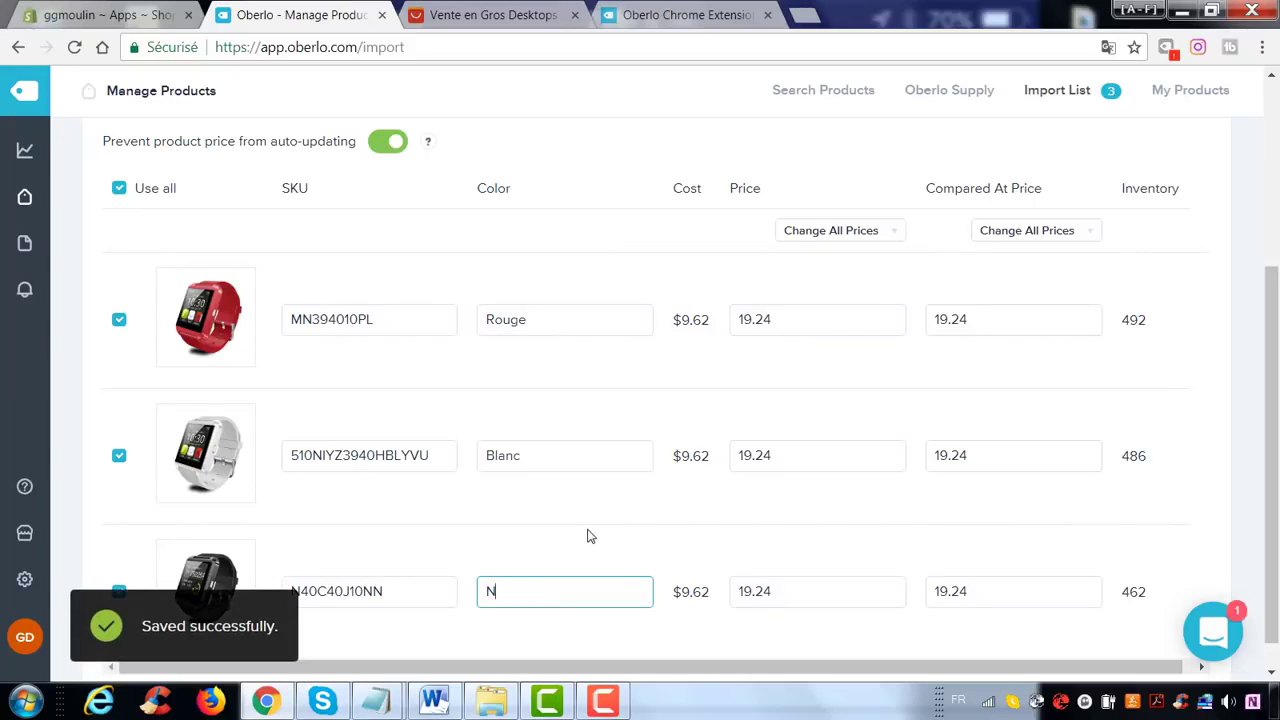
pyautogui.write('oir')
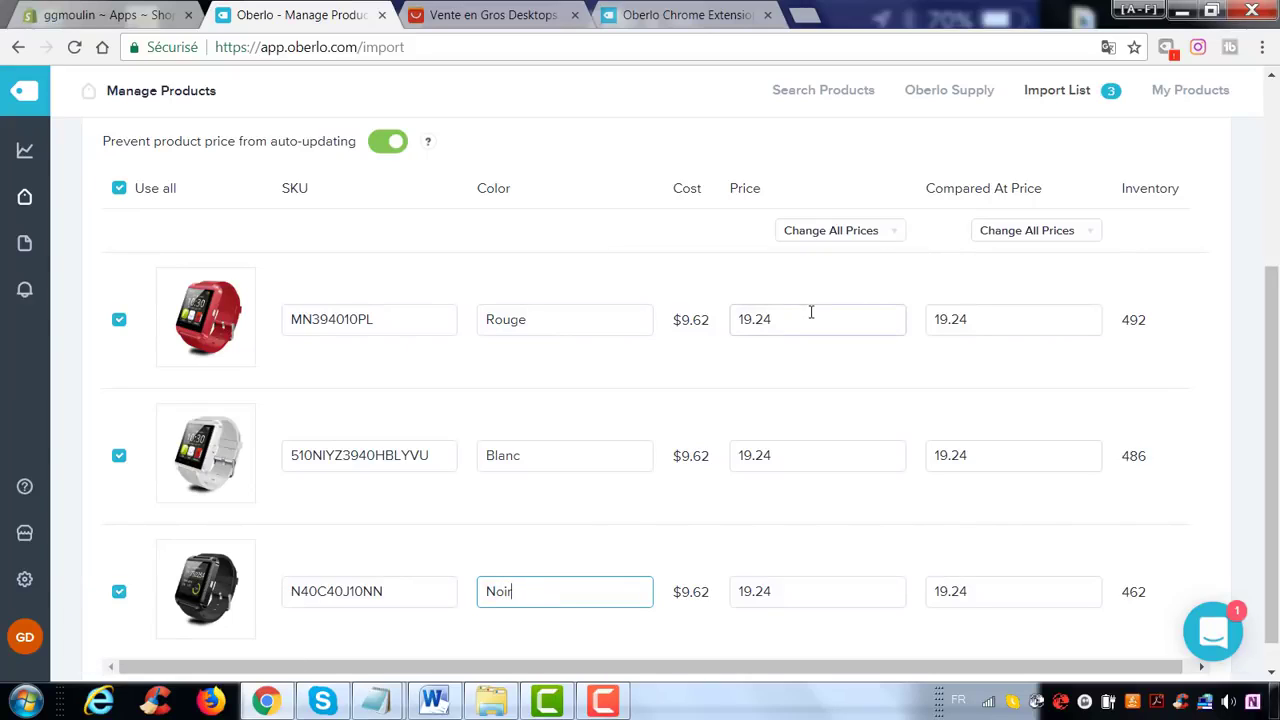
# - Review the cost, price and compared-at price of the smart watch's red variant
pyautogui.moveTo(677, 320); pyautogui.dragTo(708, 318)
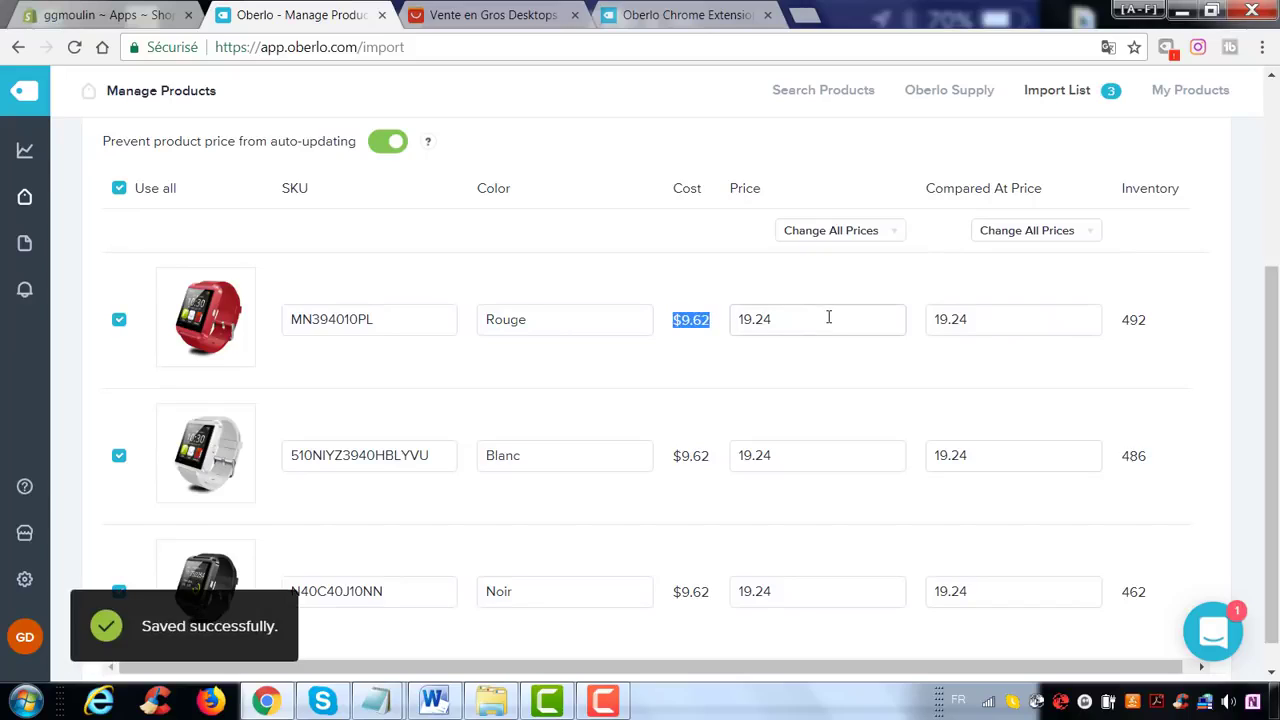
pyautogui.moveTo(823, 317); pyautogui.dragTo(716, 324)
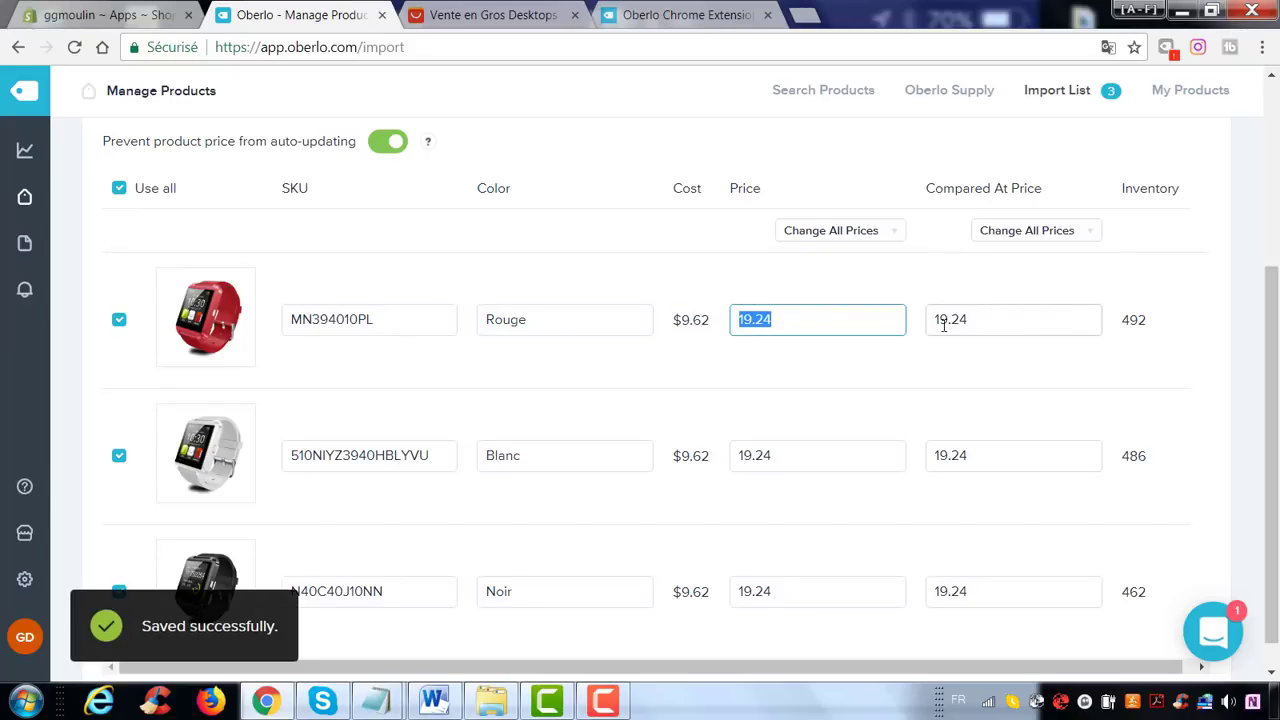
pyautogui.moveTo(1012, 316); pyautogui.dragTo(831, 323)
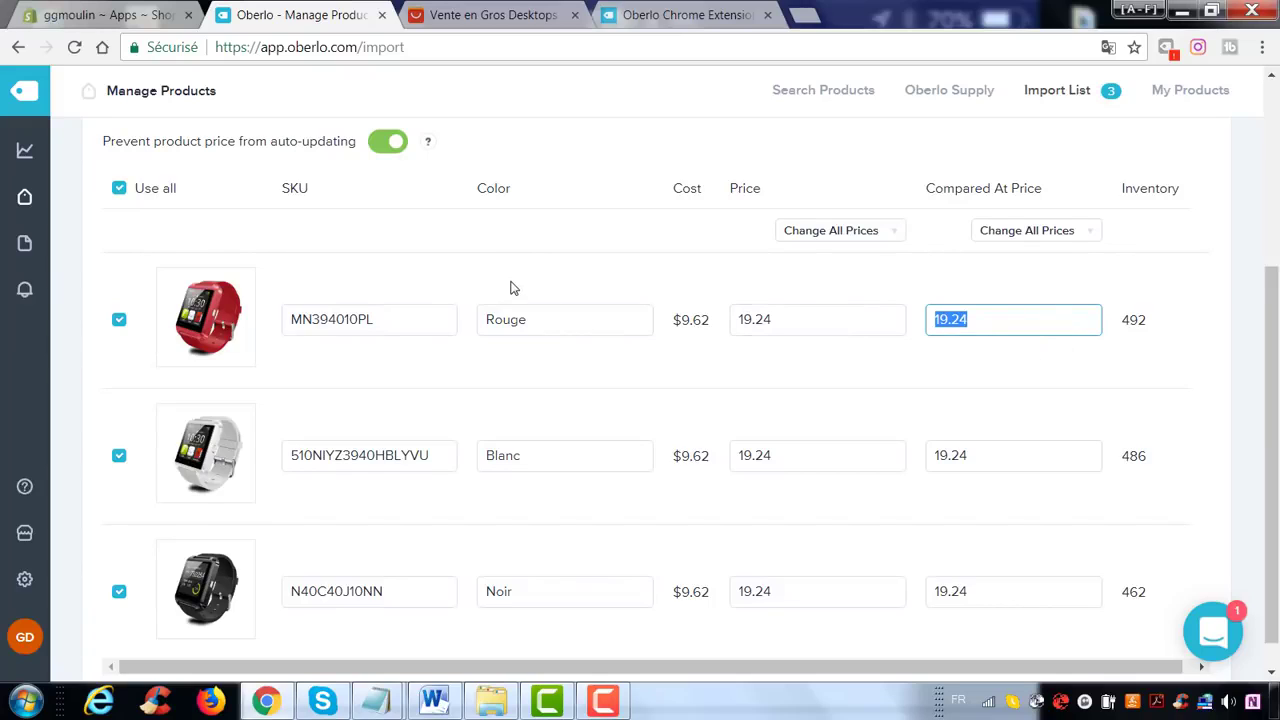
# - Review the smart watch's product images and push the product to the shop
pyautogui.scroll(4, 513, 288)
pyautogui.click(556, 368)
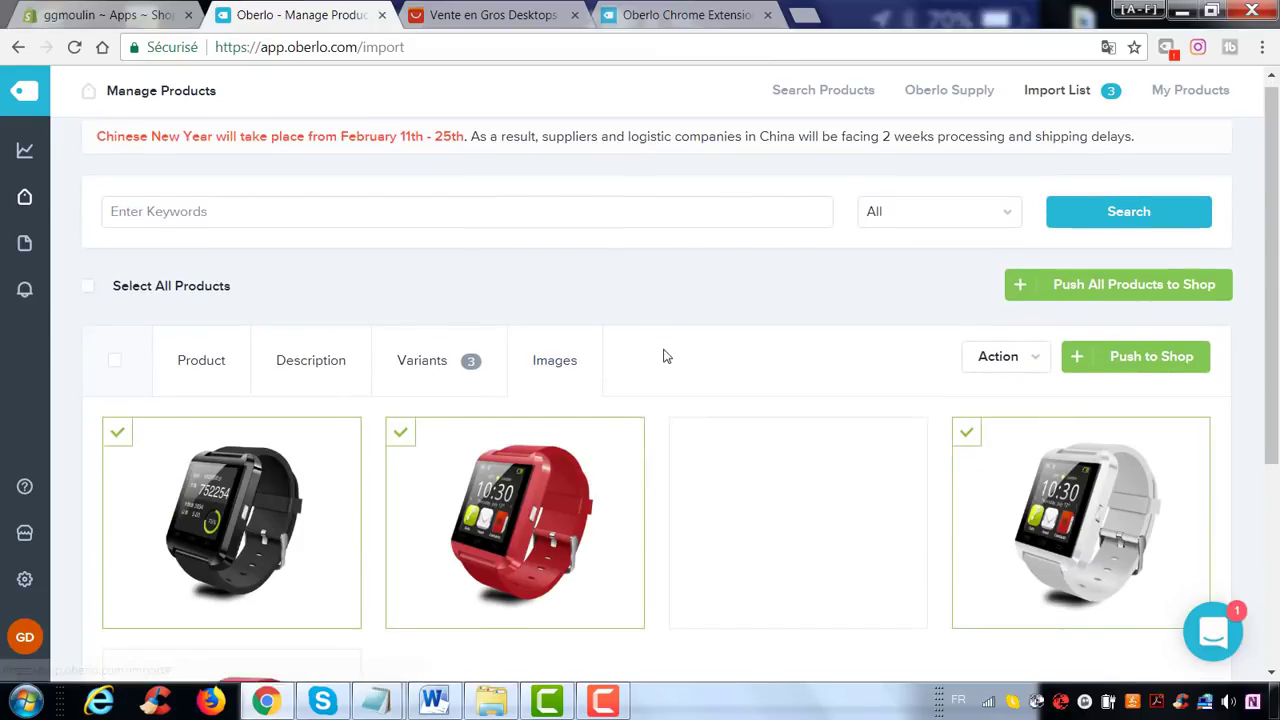
pyautogui.scroll(-2, 426, 457)
pyautogui.scroll(-1, 366, 531)
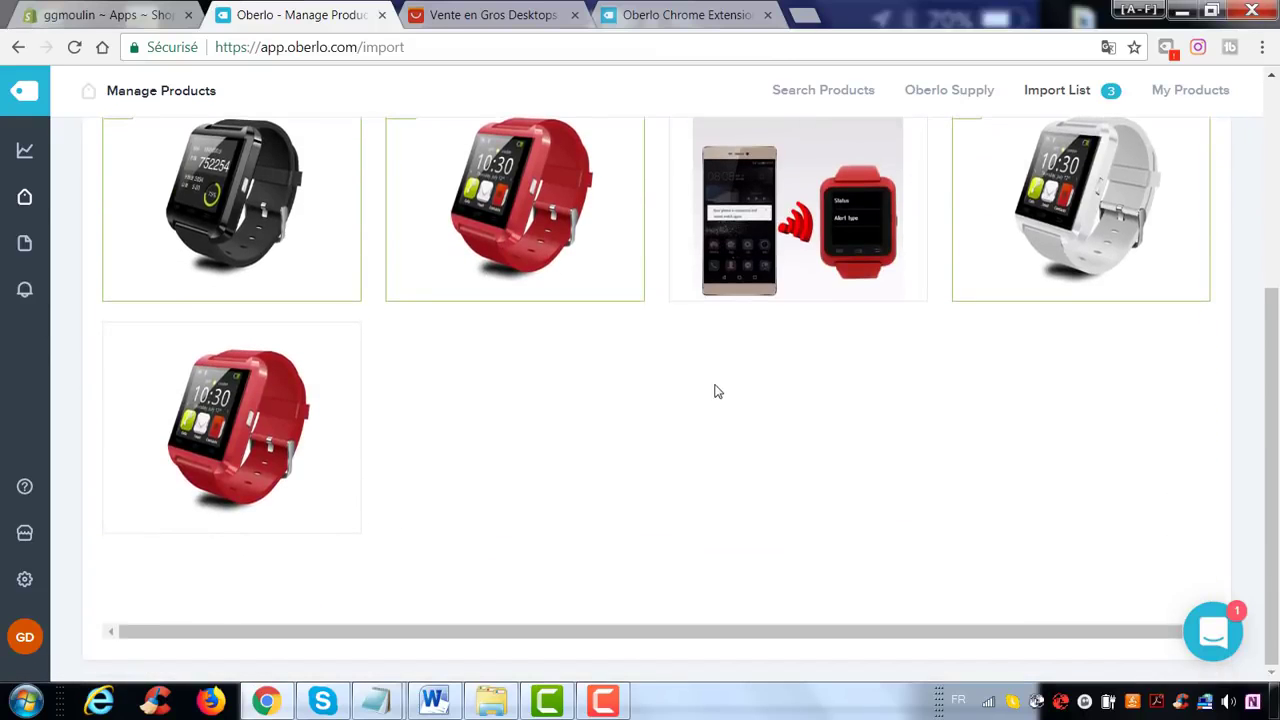
pyautogui.scroll(3, 780, 522)
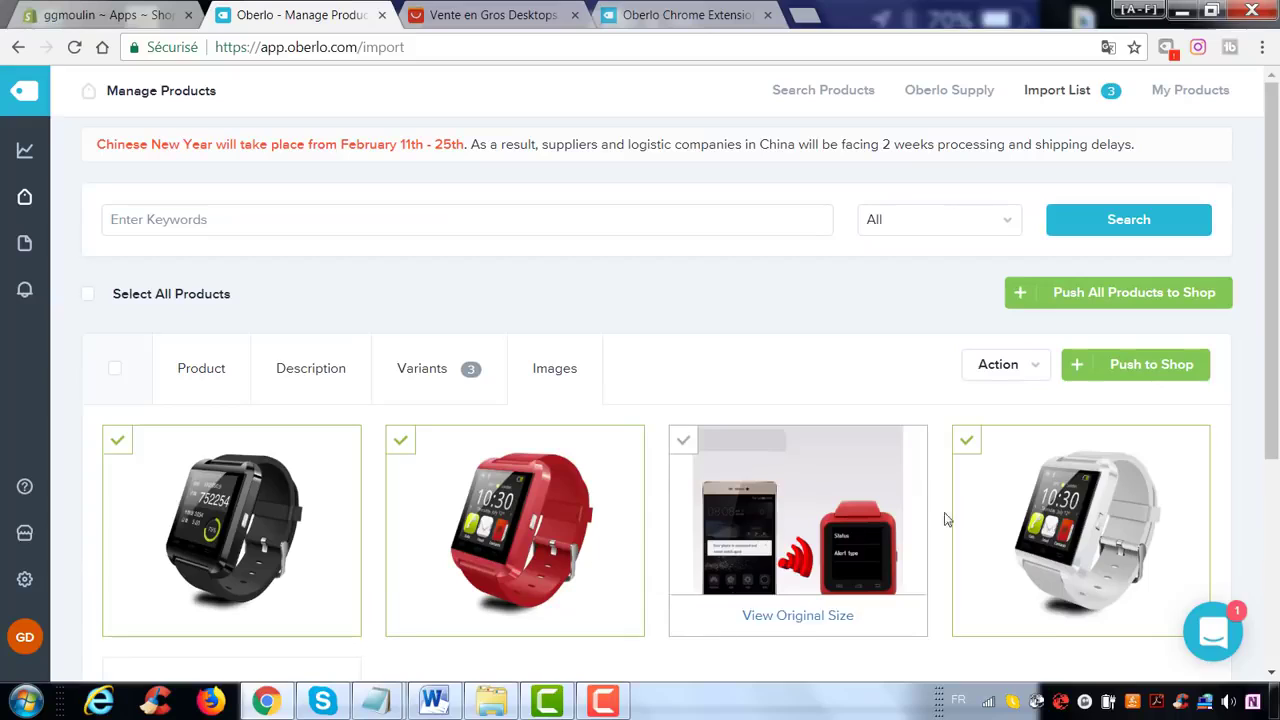
pyautogui.click(1146, 370)
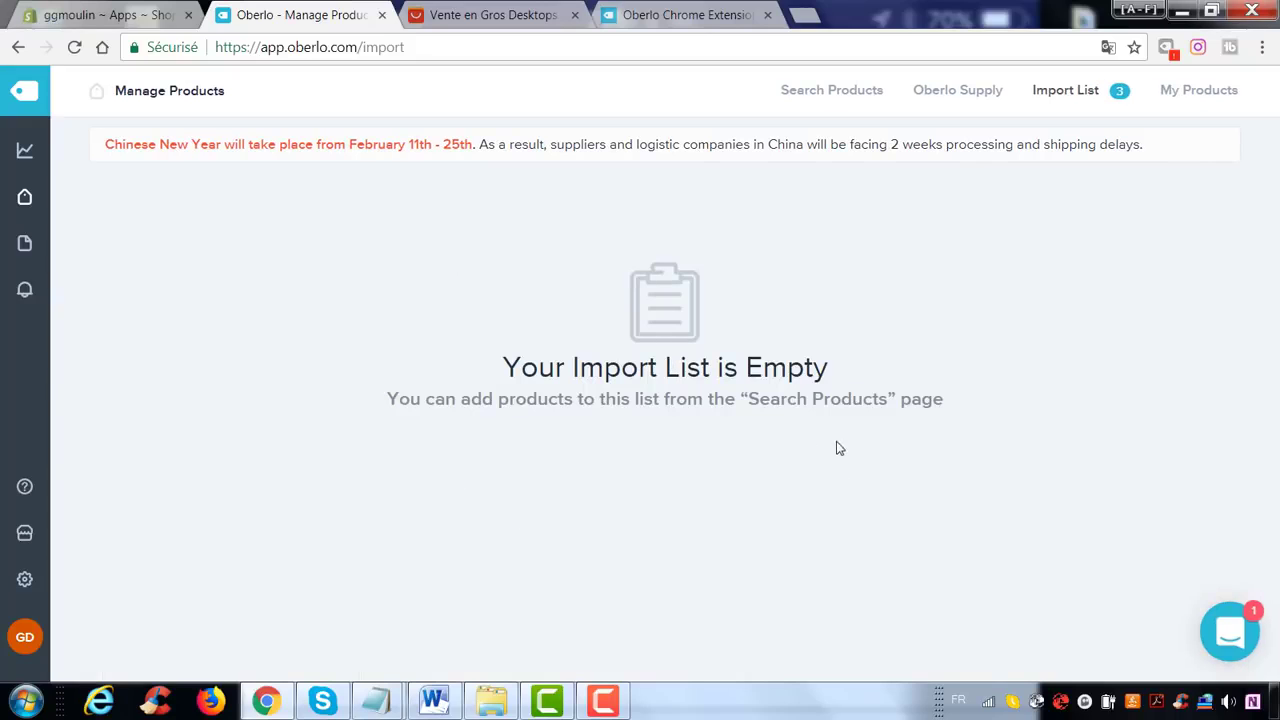
# - Browse the Home & Garden category in the Oberlo product search
pyautogui.click(840, 100)
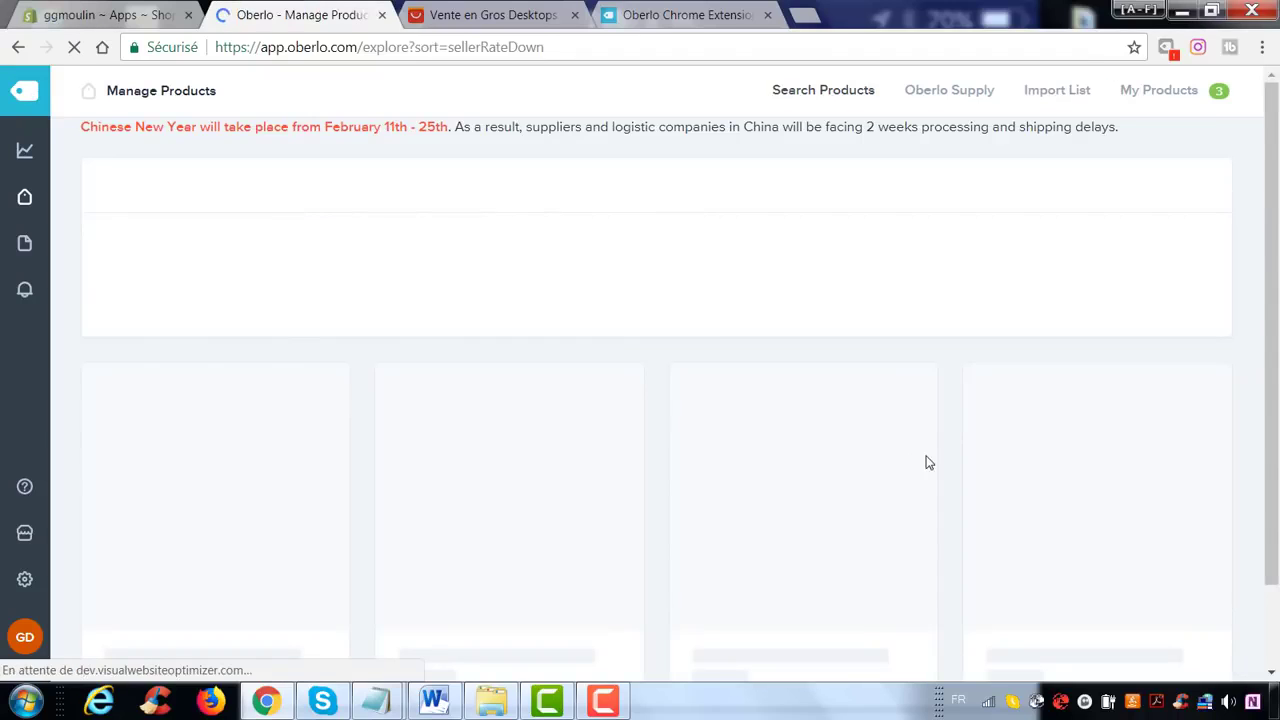
pyautogui.scroll(-2, 697, 360)
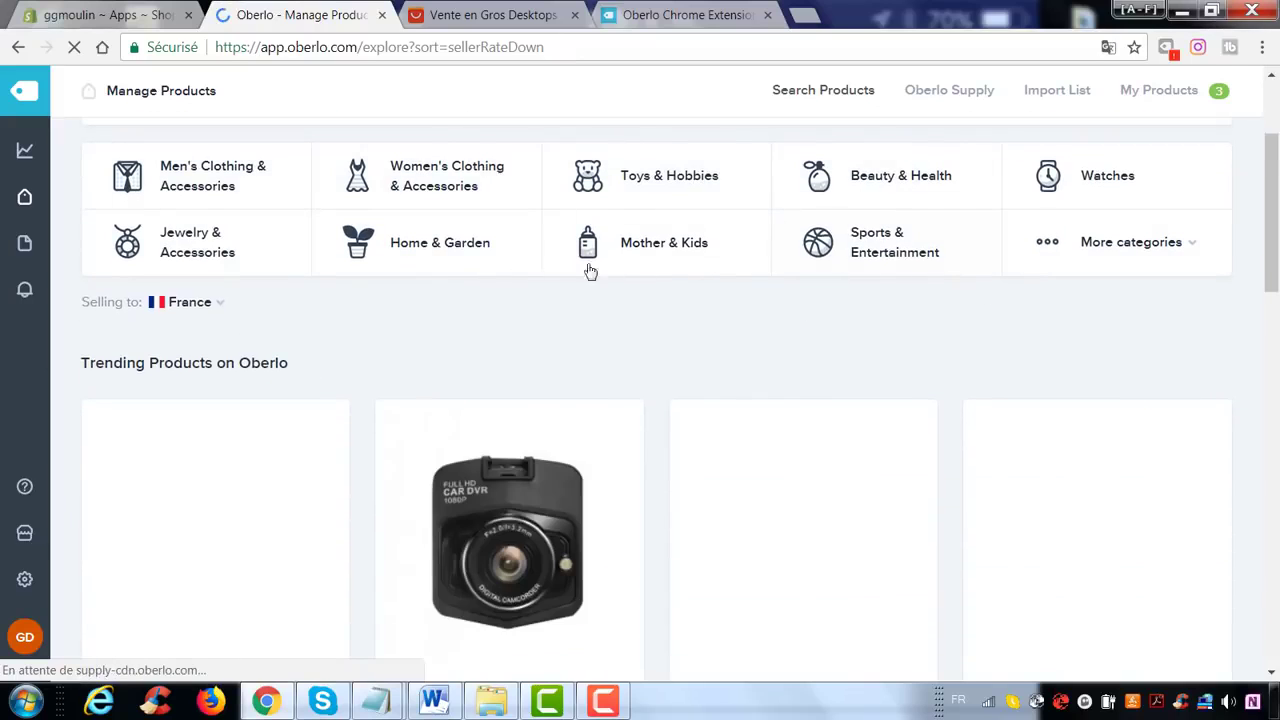
pyautogui.click(471, 248)
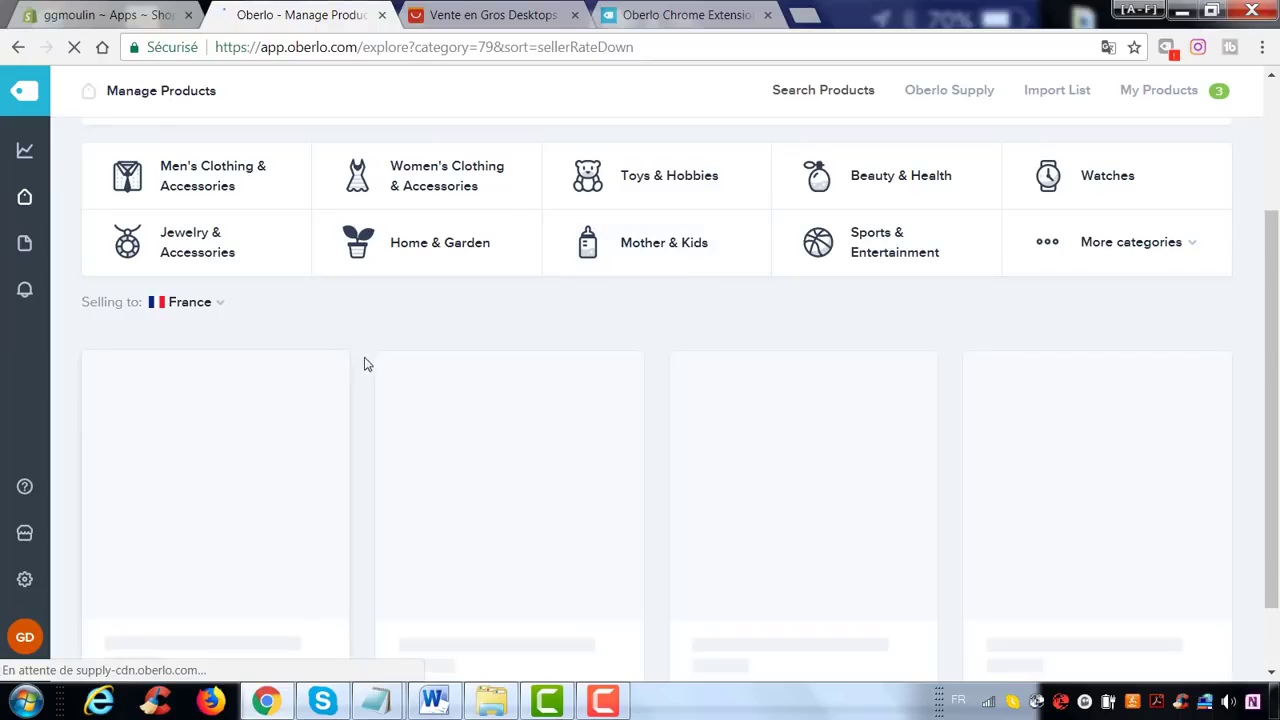
pyautogui.scroll(-1, 530, 316)
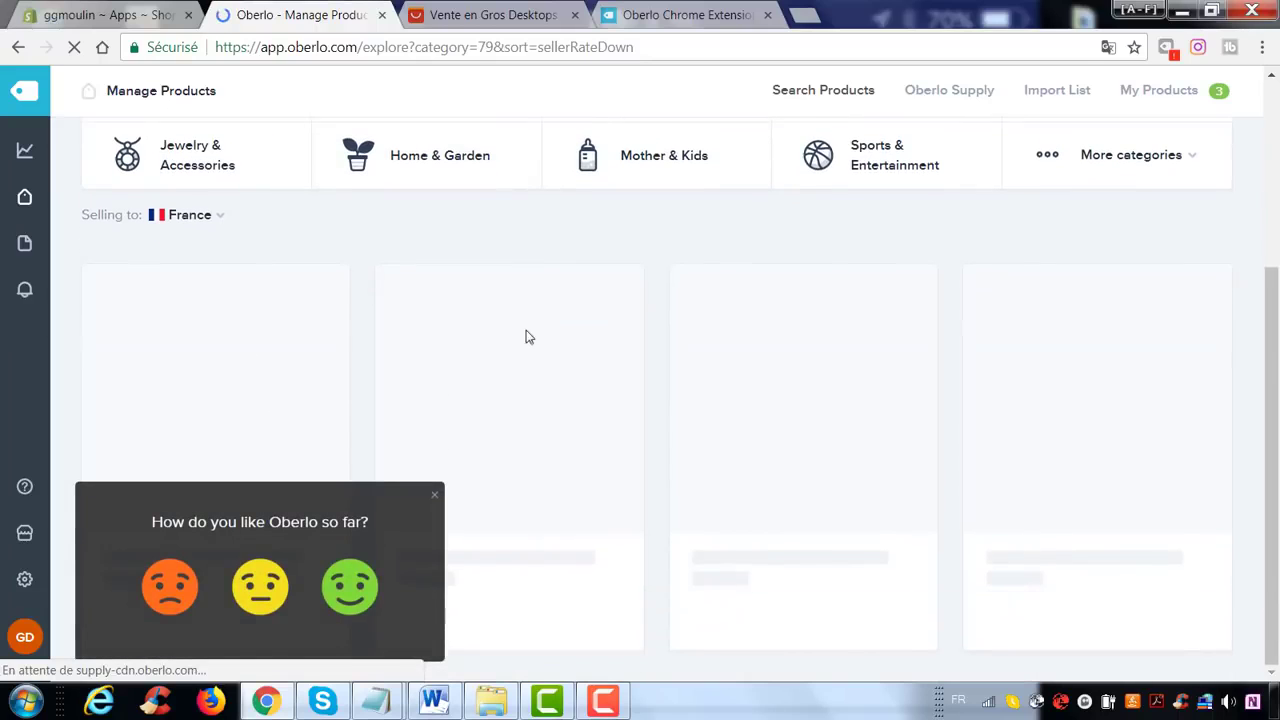
# - Dismiss the feedback survey and look through the product listings in the Home & Garden category
pyautogui.click(434, 495)
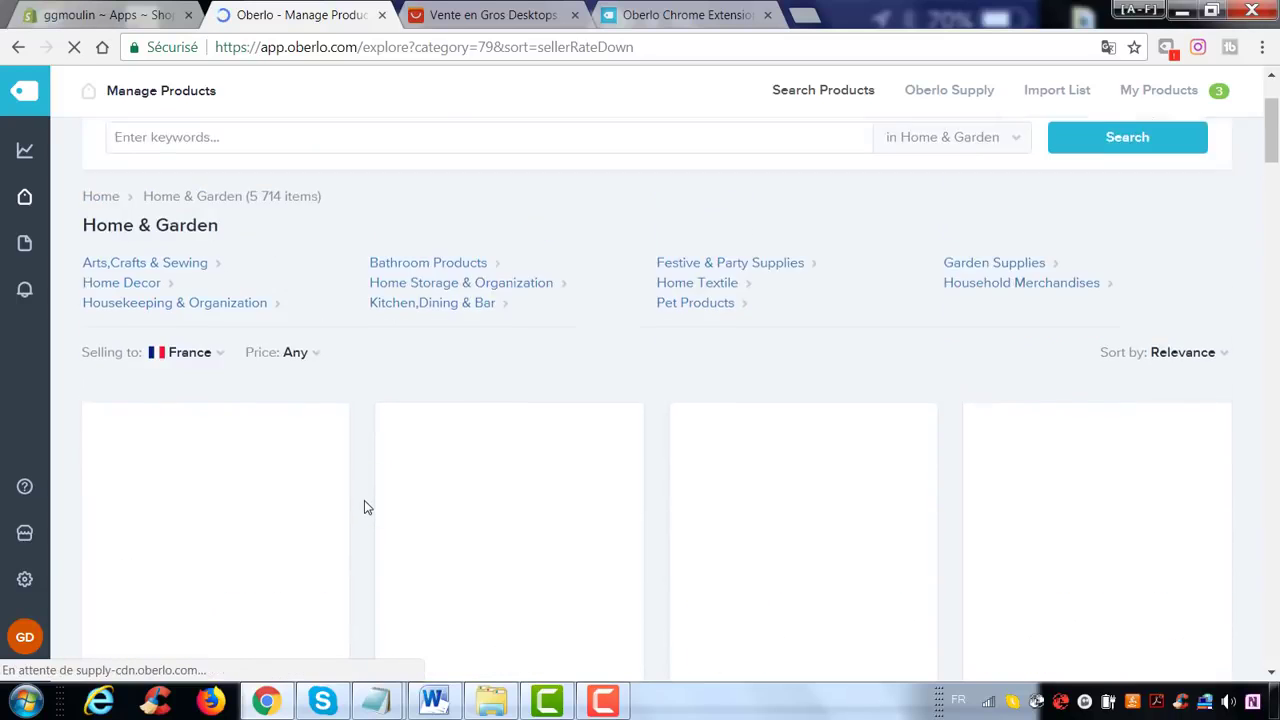
pyautogui.scroll(-10, 364, 507)
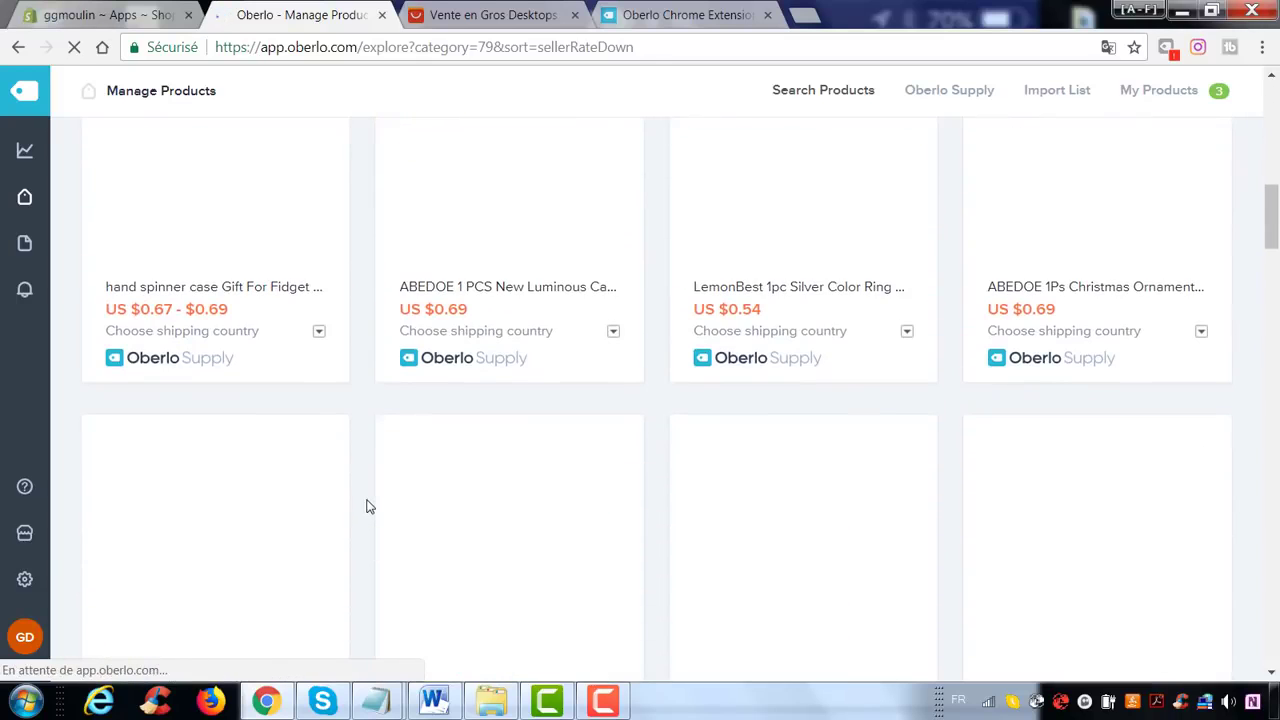
pyautogui.scroll(-9, 367, 507)
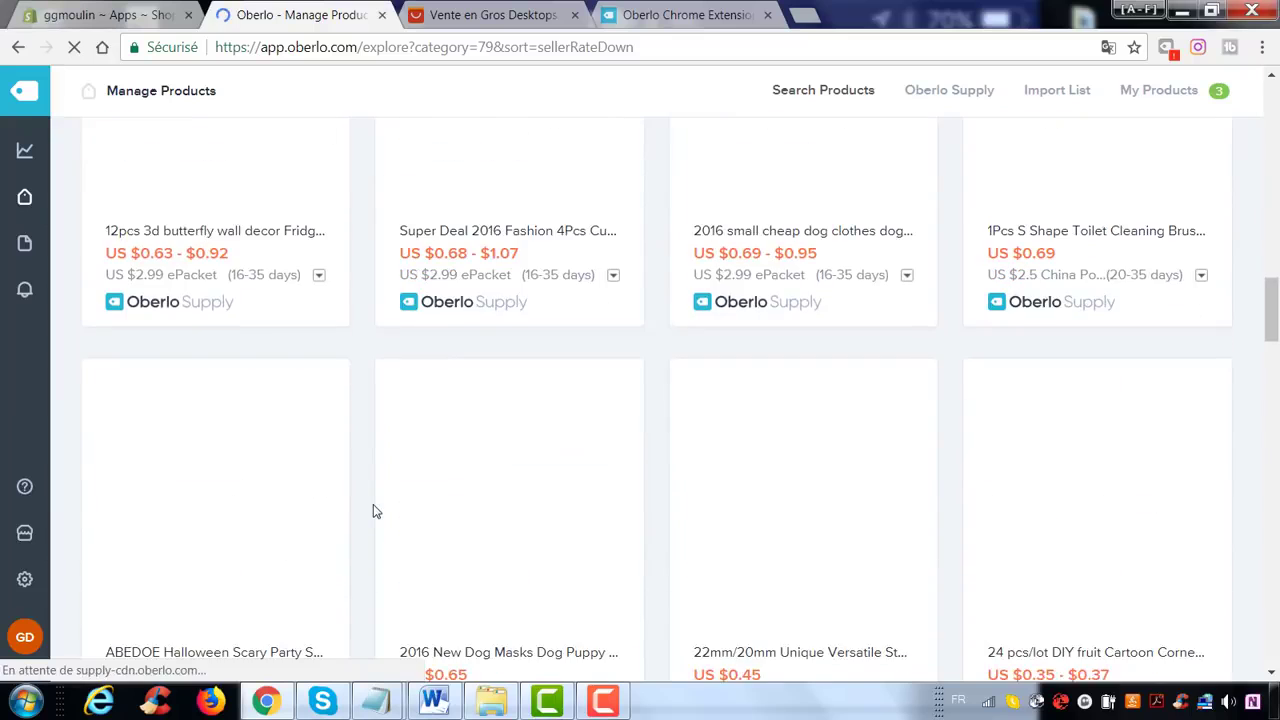
pyautogui.scroll(-15, 375, 512)
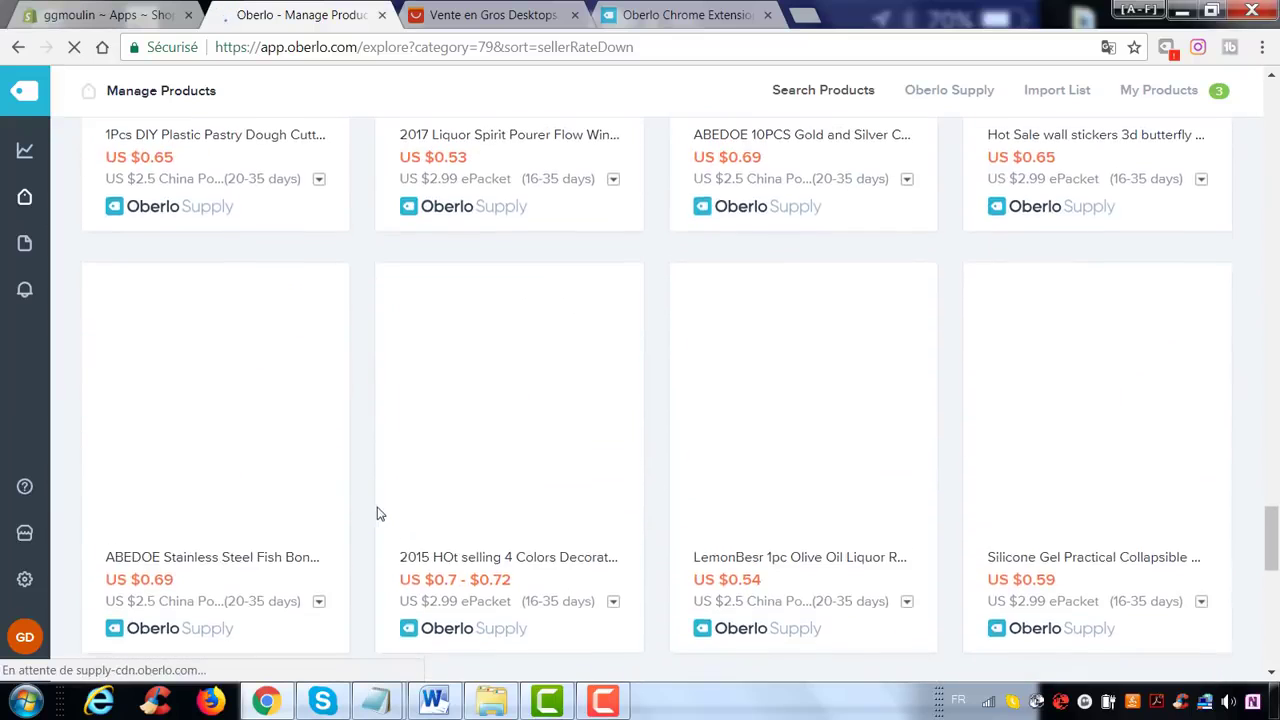
pyautogui.scroll(-8, 378, 514)
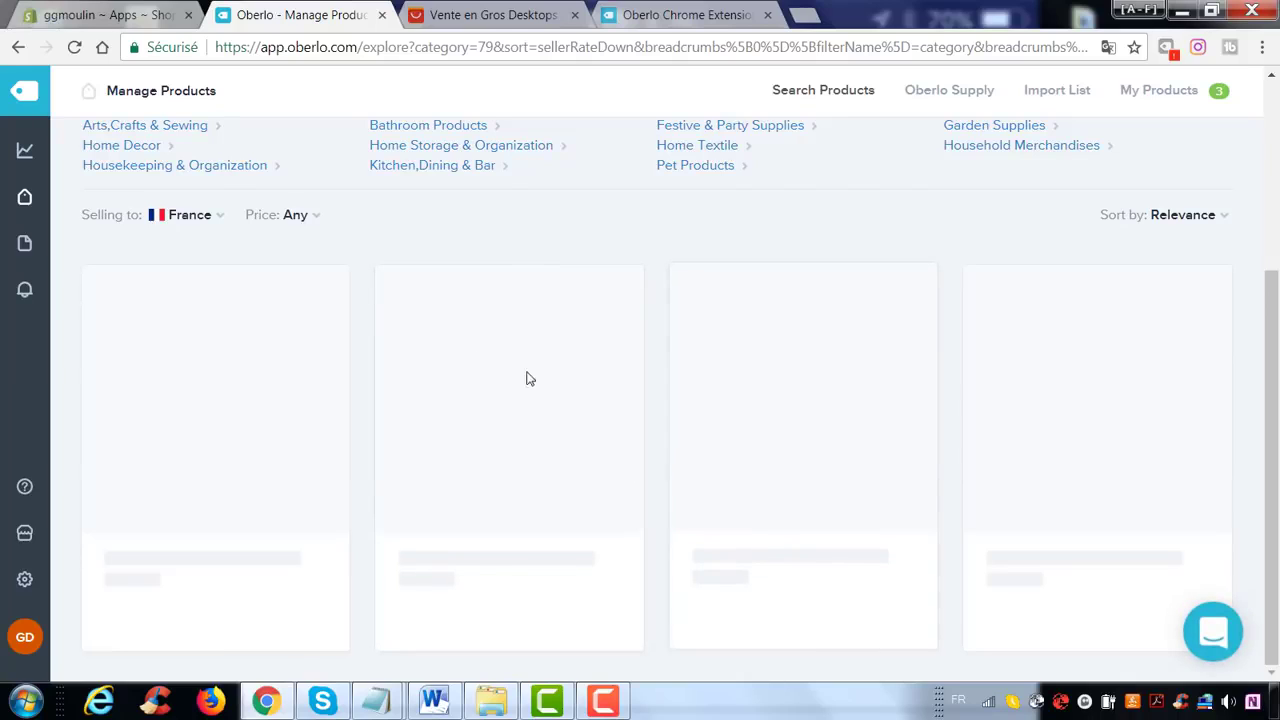
pyautogui.scroll(3, 657, 360)
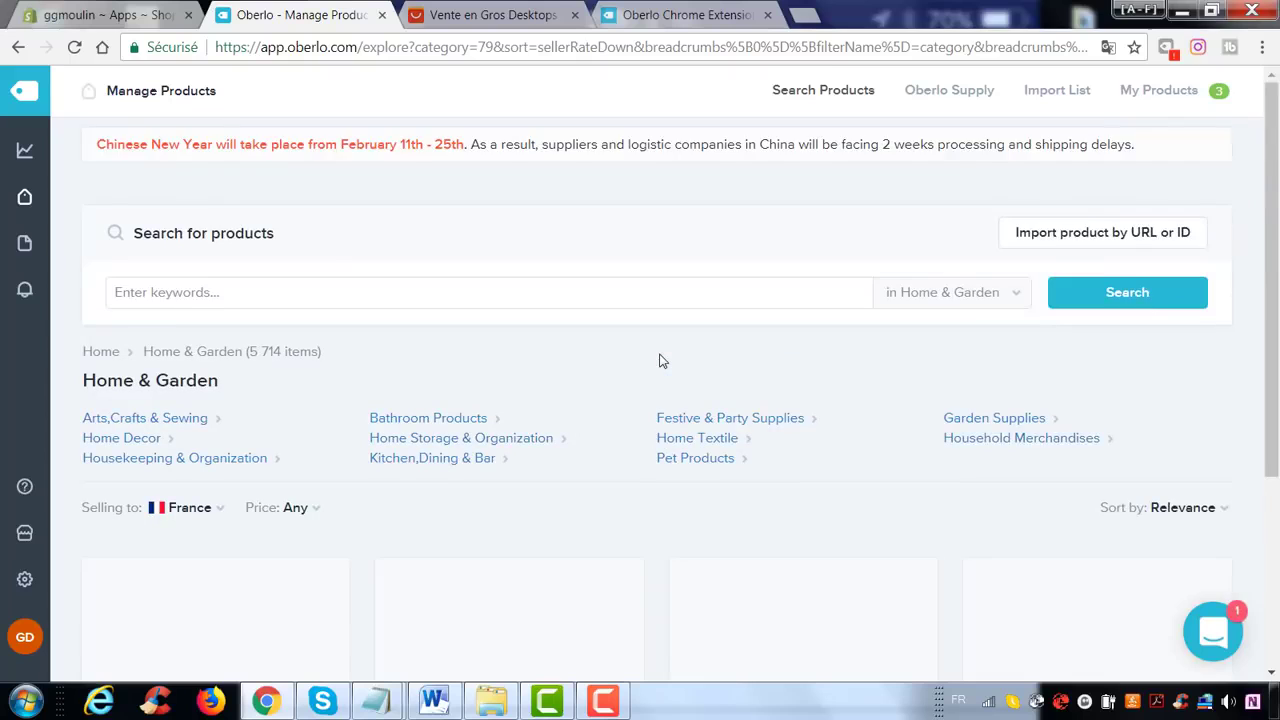
pyautogui.scroll(-3, 659, 360)
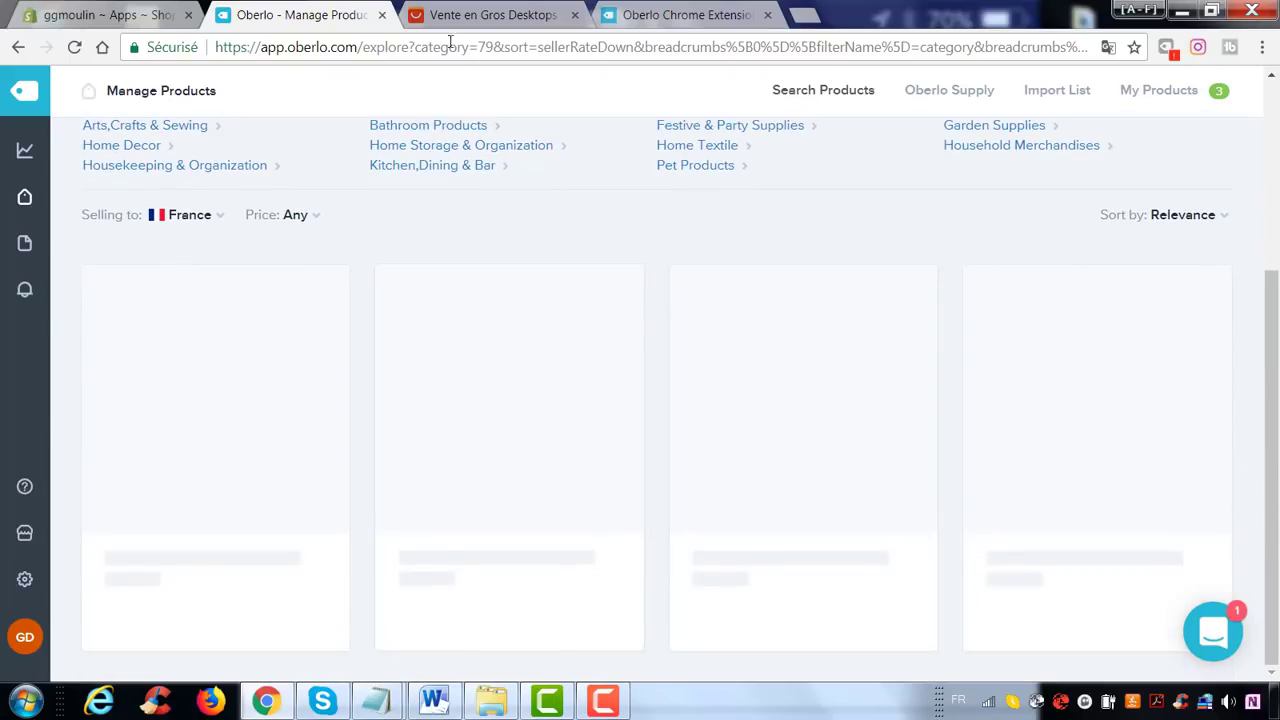
# - Switch to AliExpress and open the Mobile Téléphones category from the list of all categories
pyautogui.click(481, 10)
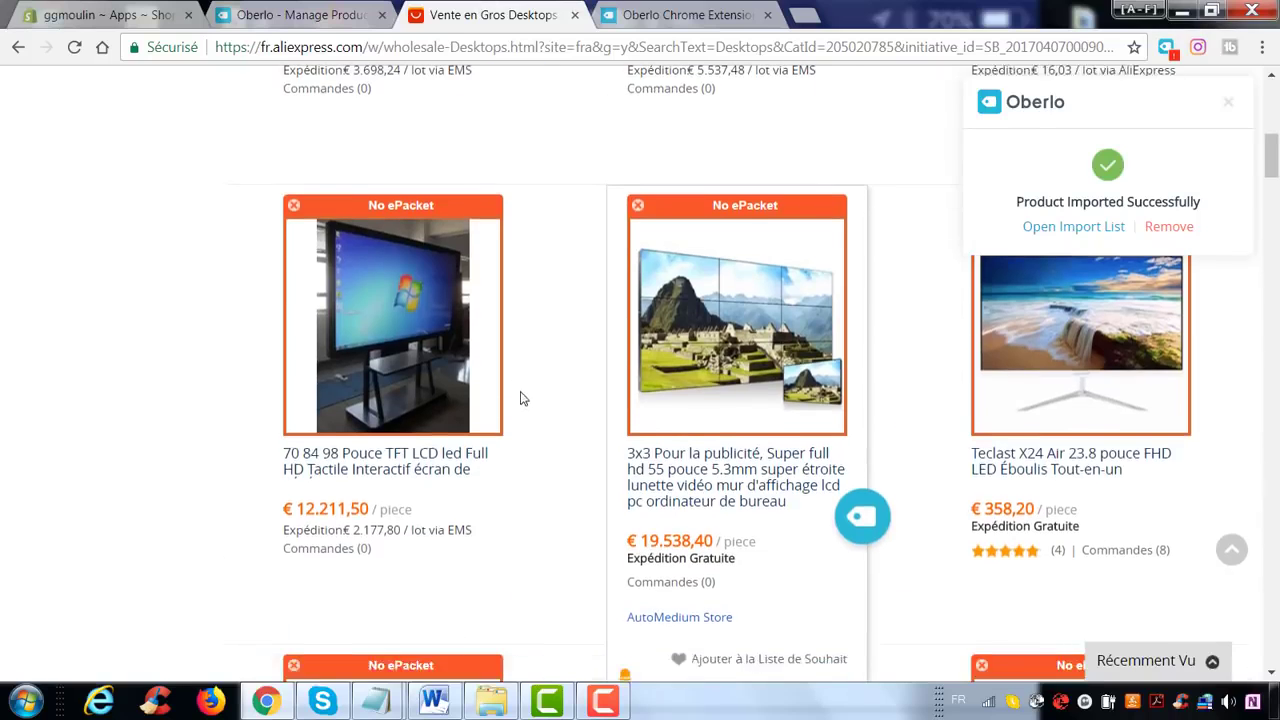
pyautogui.scroll(6, 523, 400)
pyautogui.scroll(1, 530, 395)
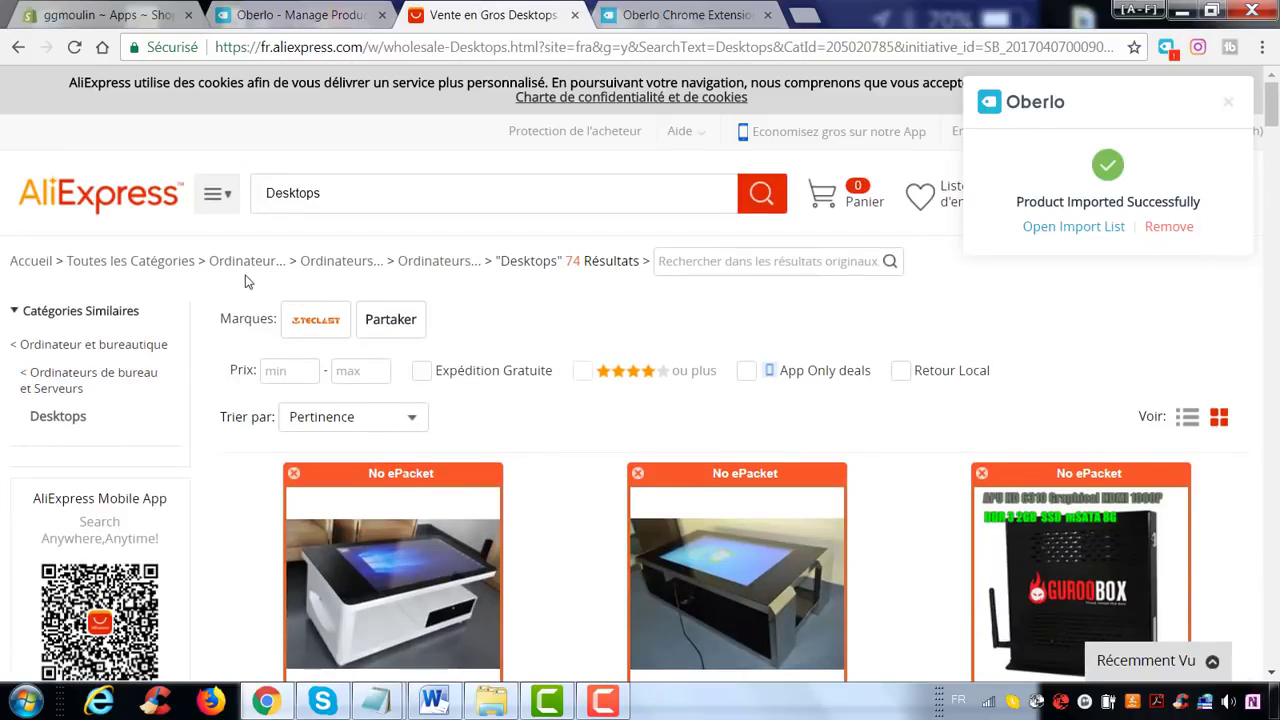
pyautogui.click(160, 264)
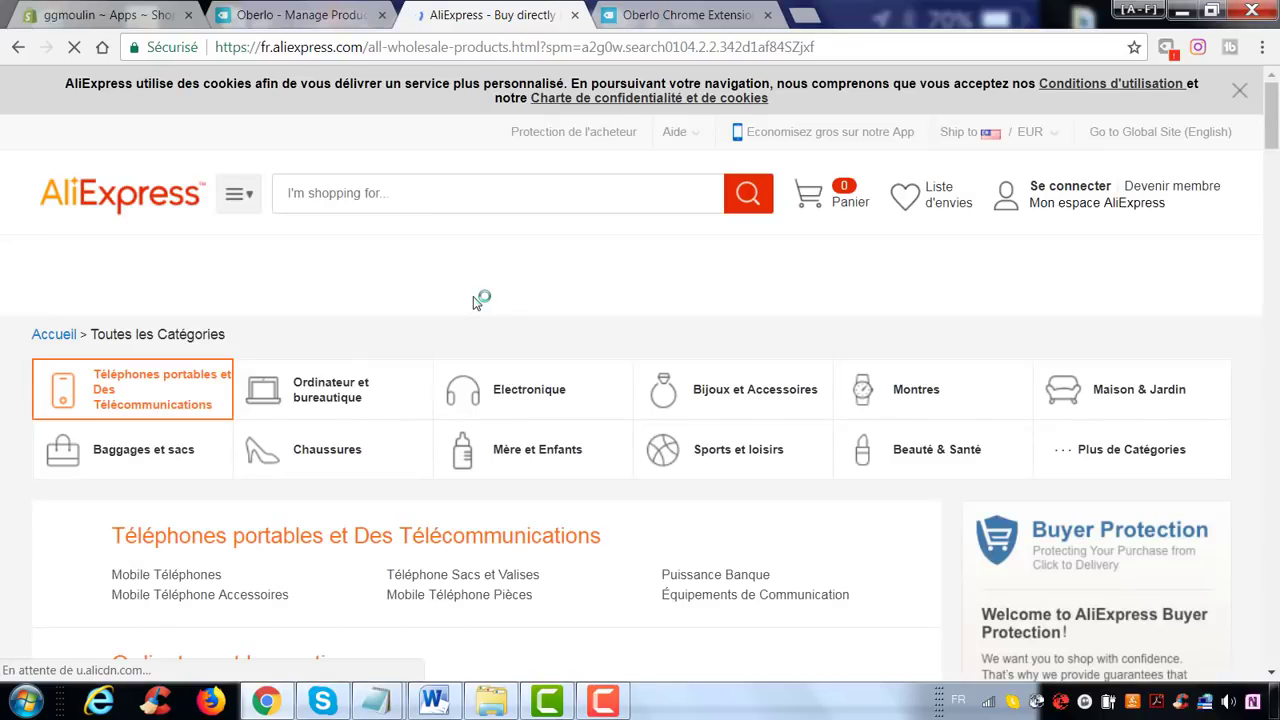
pyautogui.scroll(-3, 540, 400)
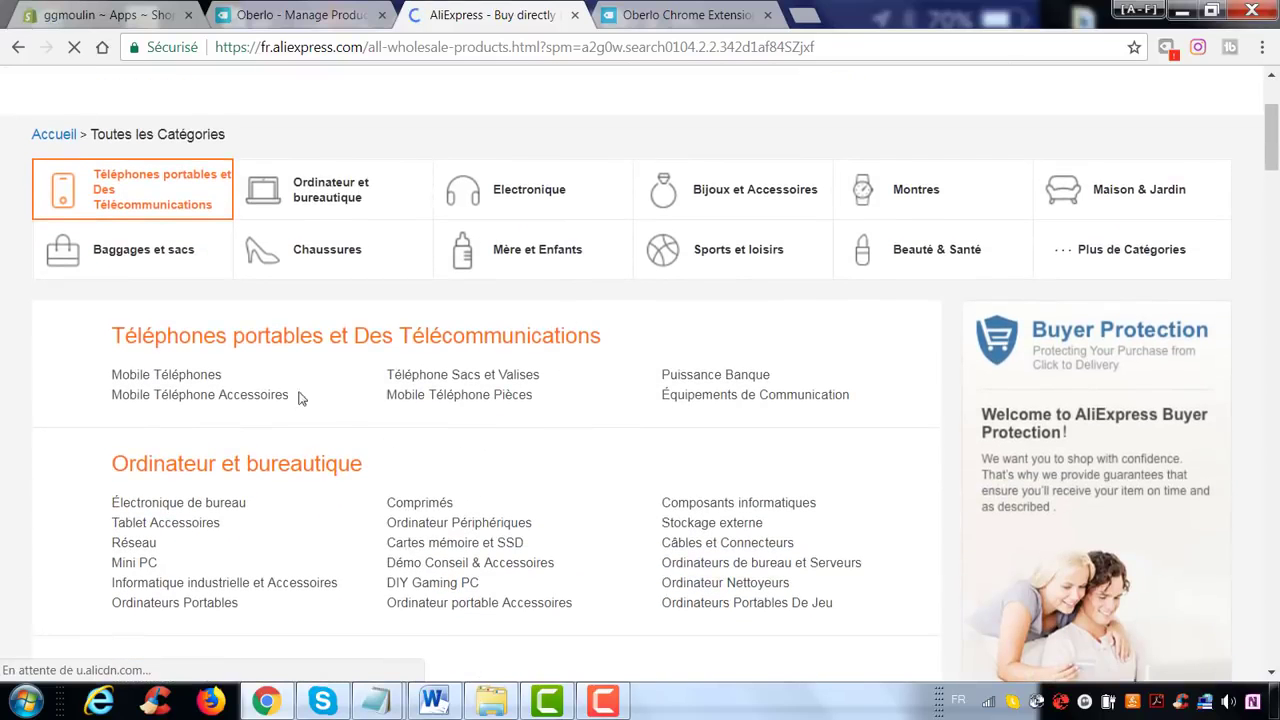
pyautogui.click(214, 384)
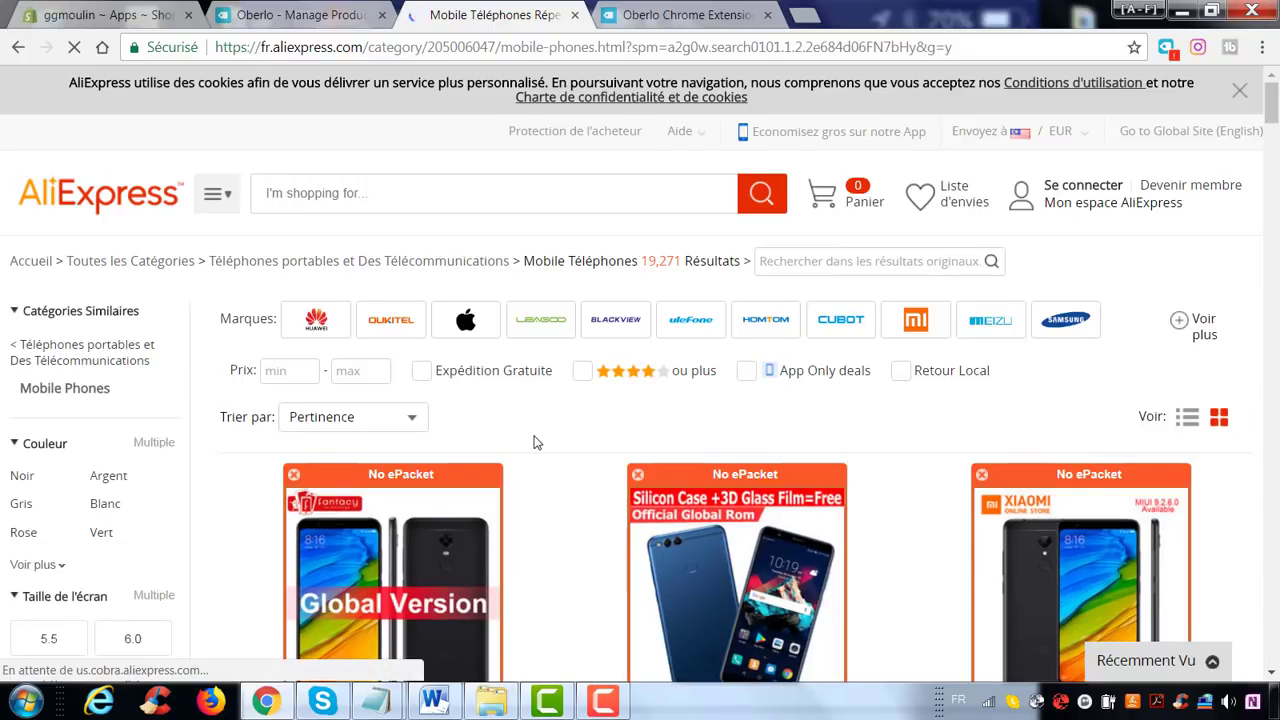
# - Open the product page of the Huawei Honor 7X 4G 32G phone from the mobile phone listings
pyautogui.scroll(-3, 535, 443)
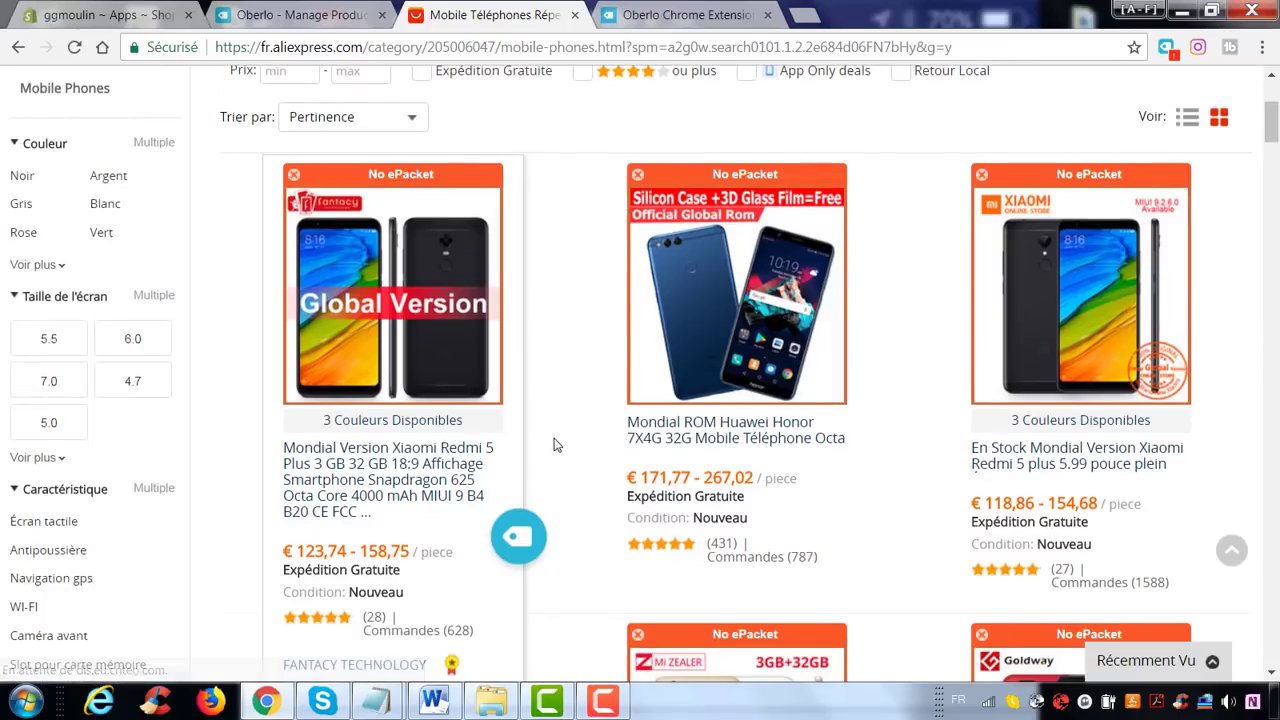
pyautogui.scroll(-1, 863, 528)
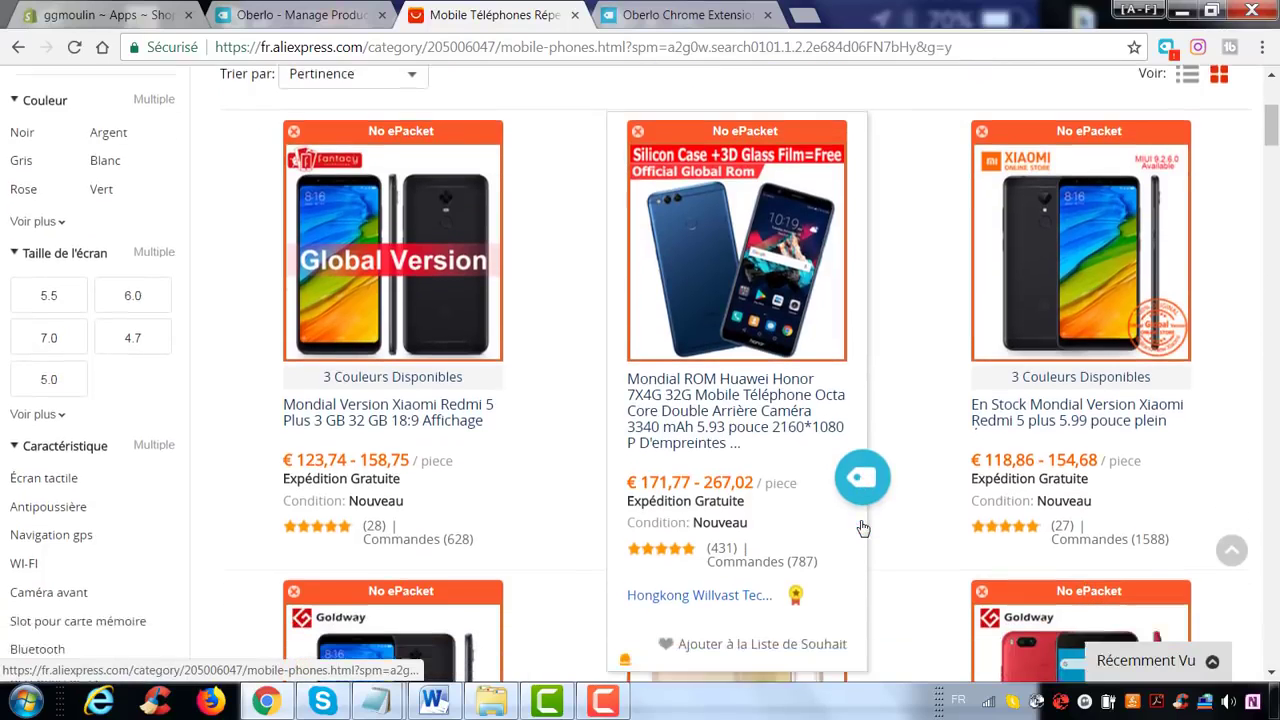
pyautogui.click(745, 232)
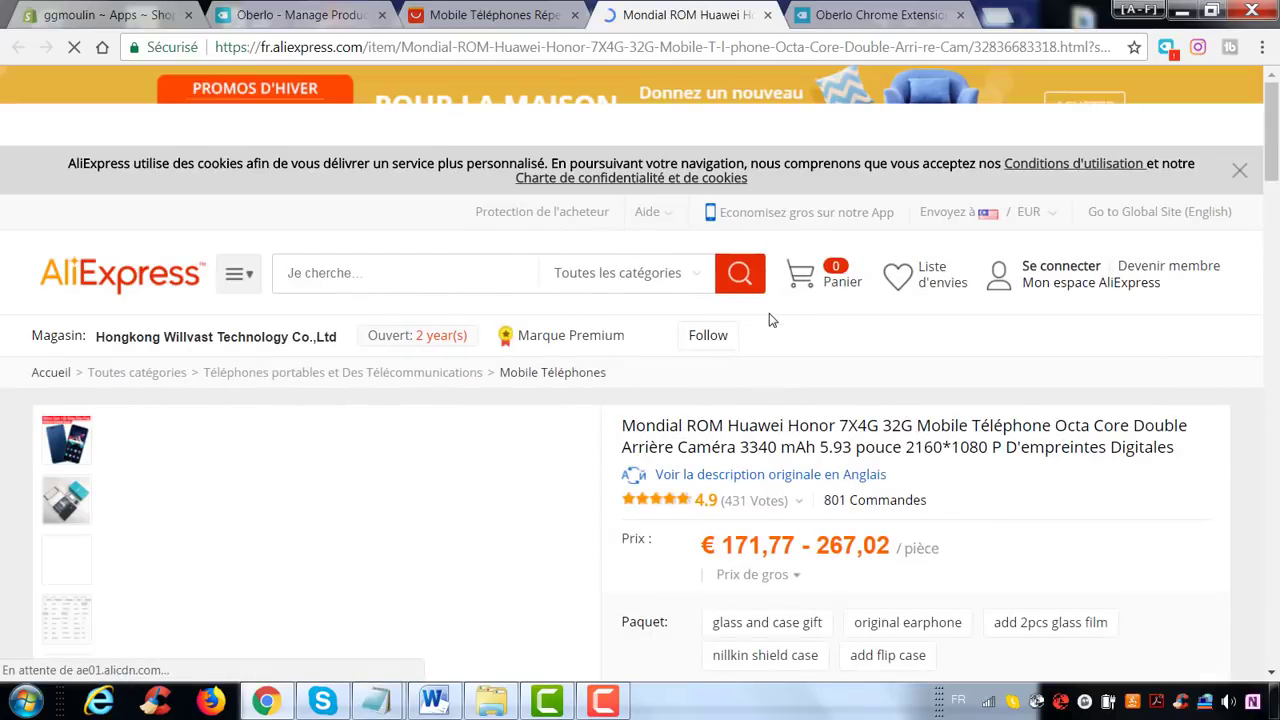
pyautogui.scroll(-4, 1207, 655)
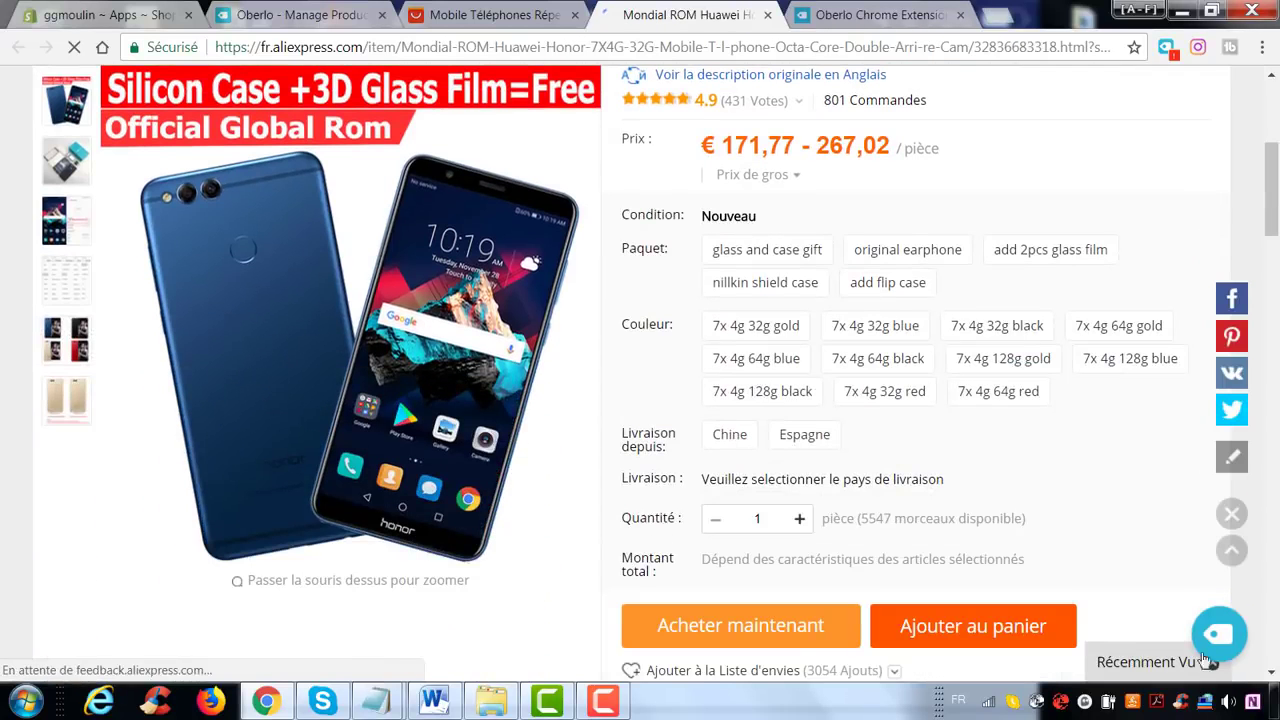
# - Review the Huawei Honor 7X's options and item details, and import the phone into Oberlo
pyautogui.hotkey('ctrl', 'shift', 'Tab')
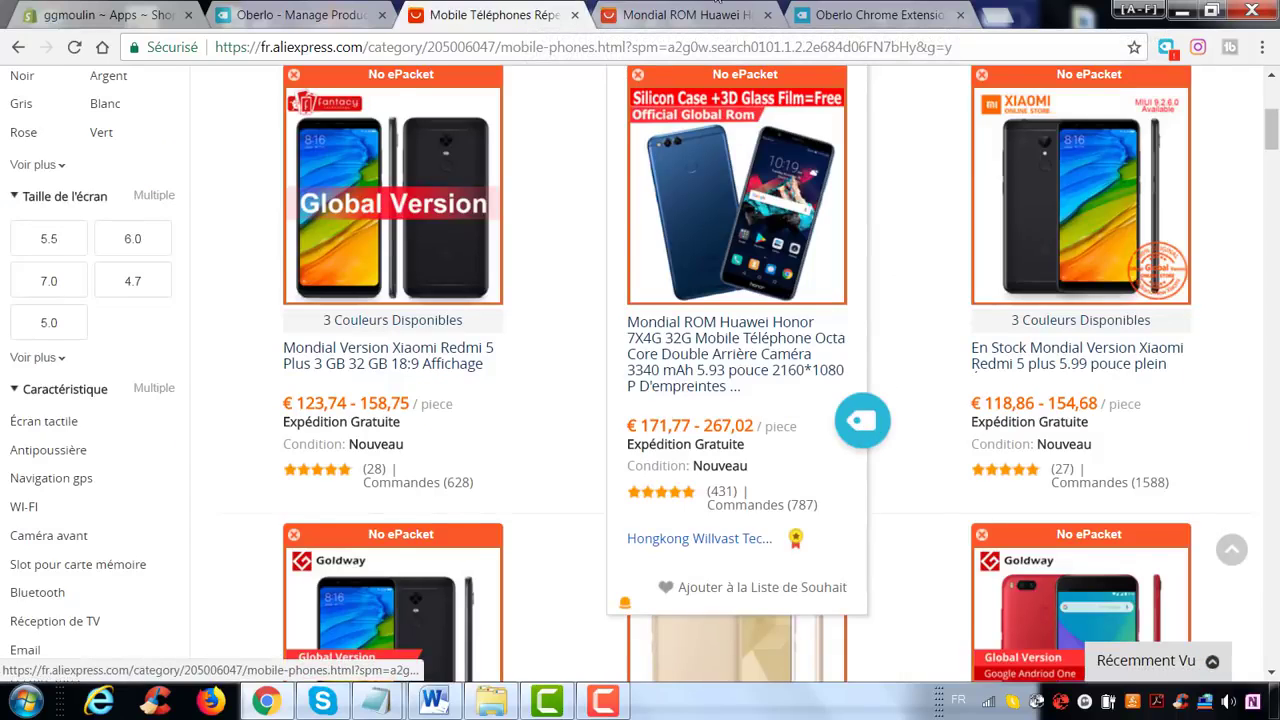
pyautogui.click(716, 14)
pyautogui.scroll(-2, 1057, 234)
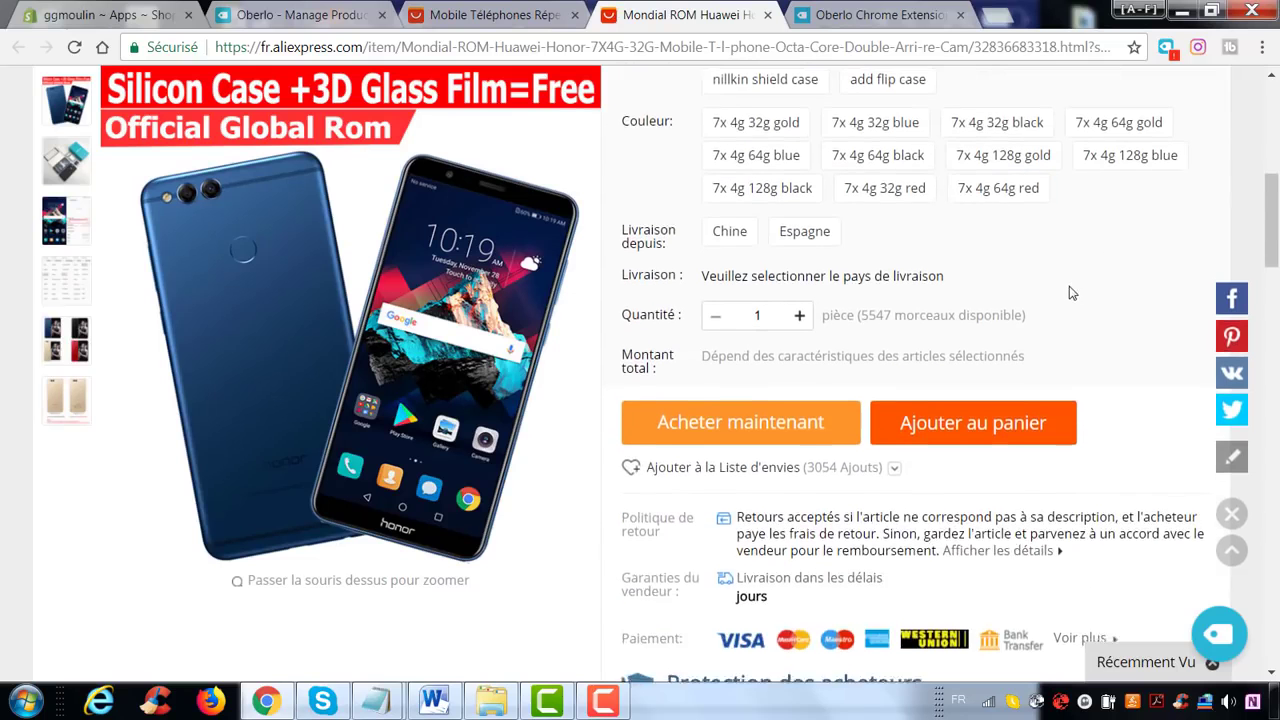
pyautogui.scroll(-5, 1072, 292)
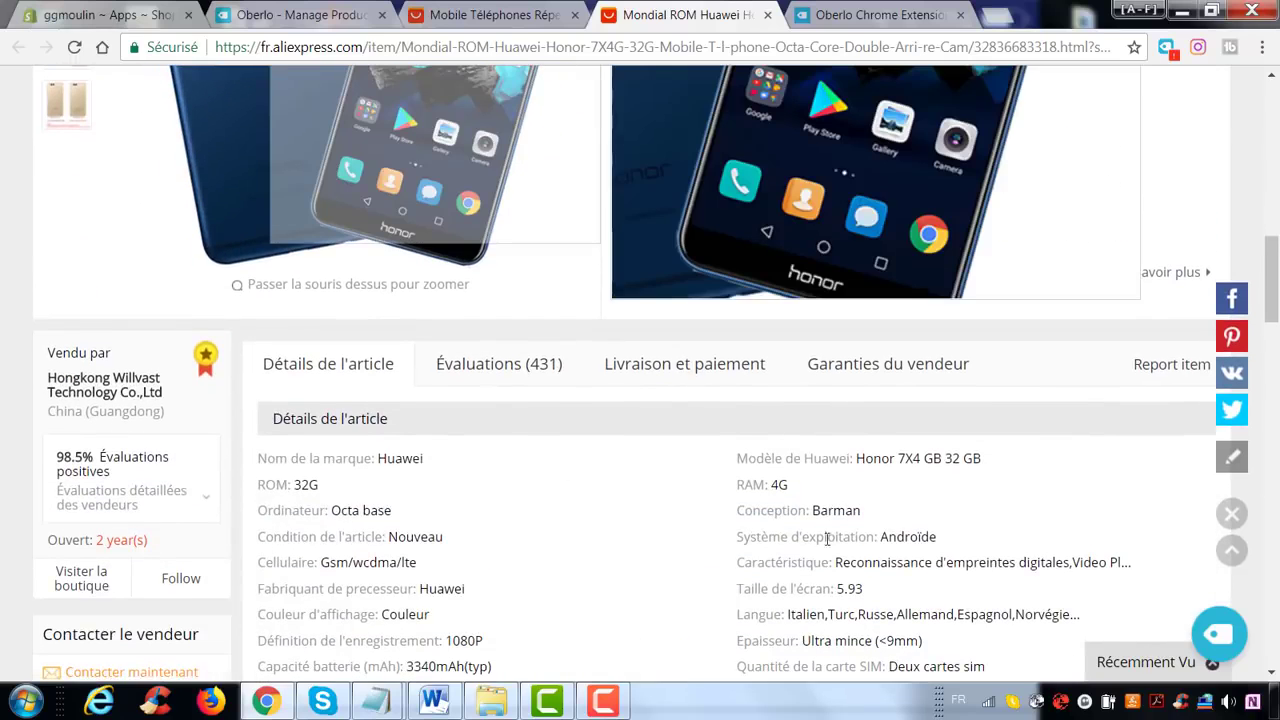
pyautogui.scroll(-6, 930, 536)
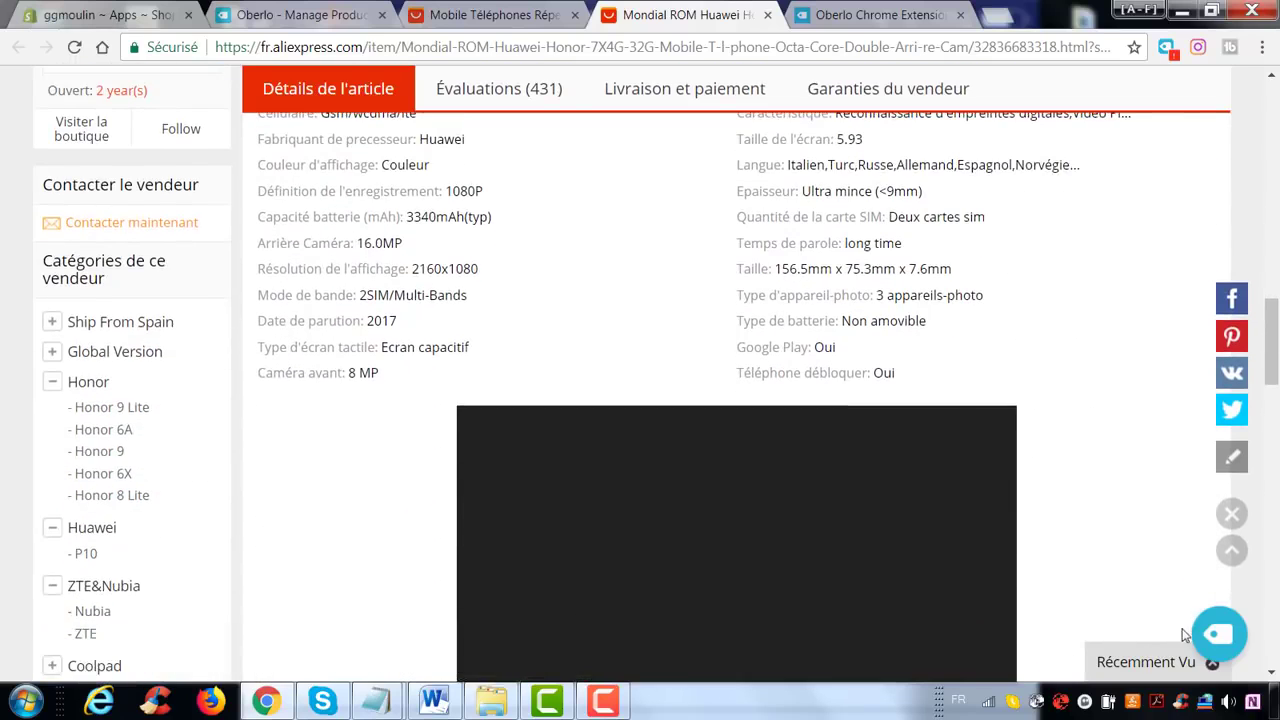
pyautogui.click(1217, 638)
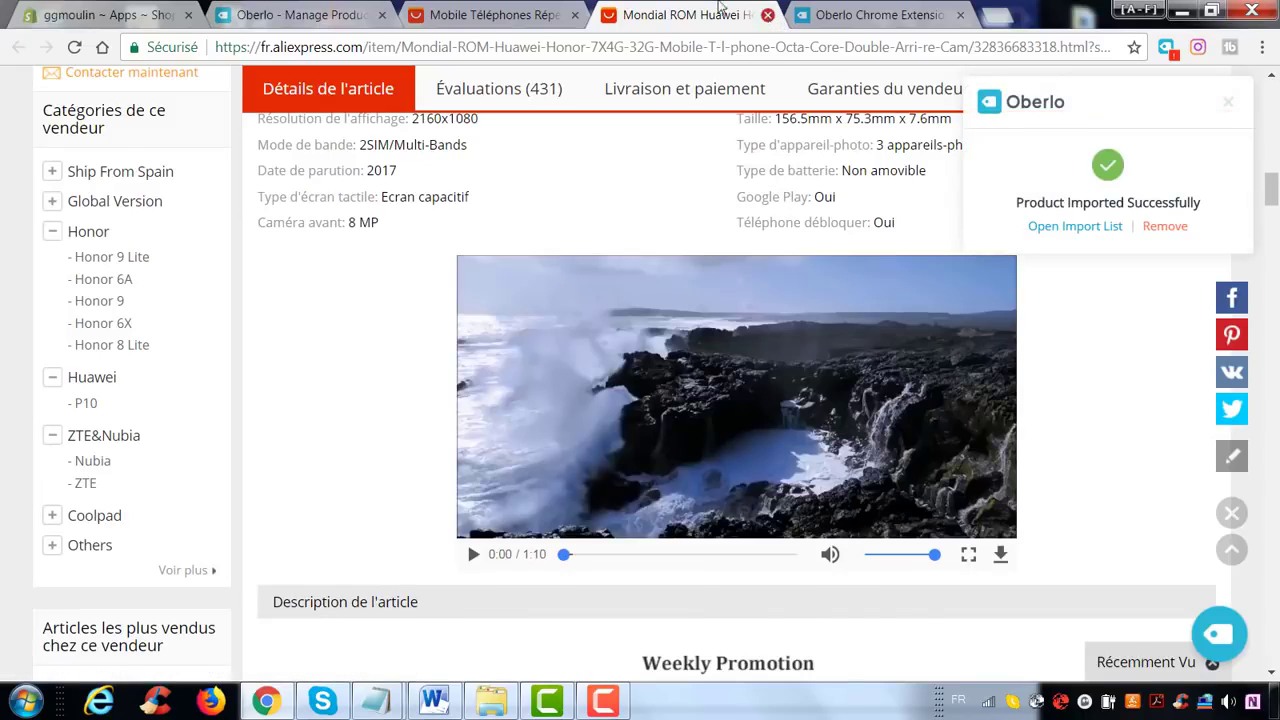
# - Close the AliExpress and Oberlo Chrome extension pages and return to the Oberlo product search
pyautogui.click(767, 15)
pyautogui.click(574, 15)
pyautogui.click(320, 26)
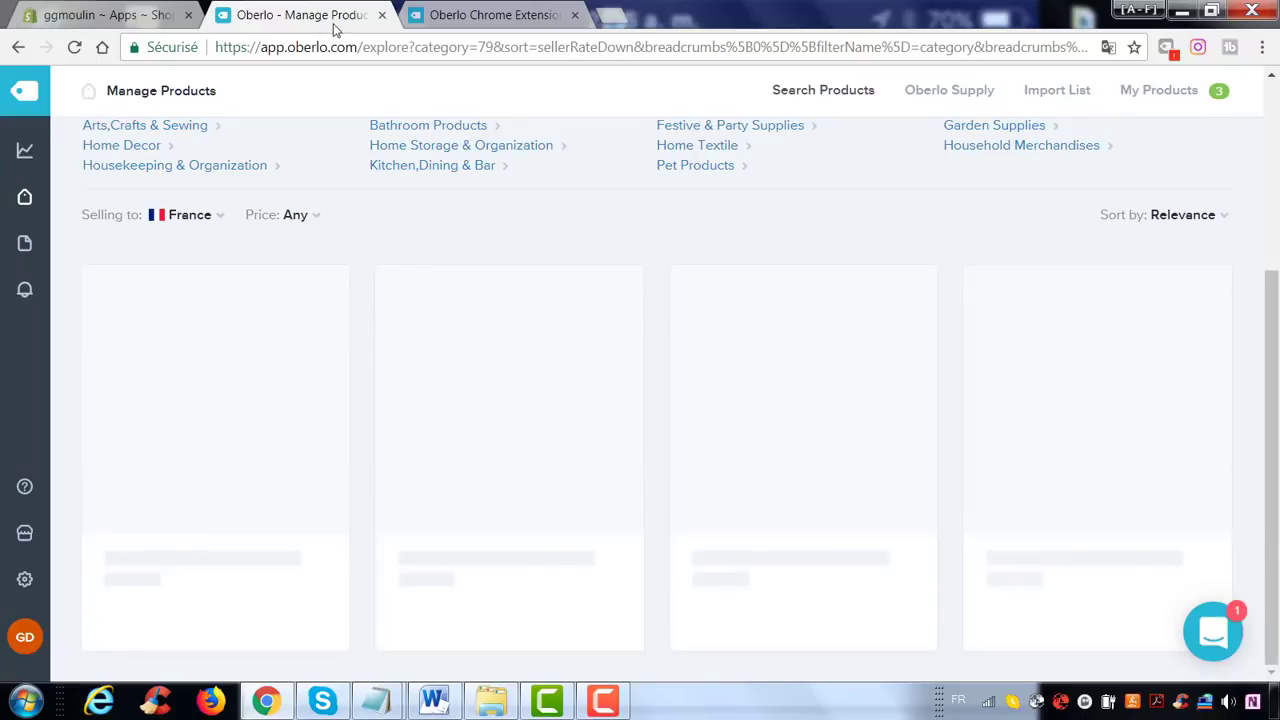
pyautogui.middleClick(431, 28)
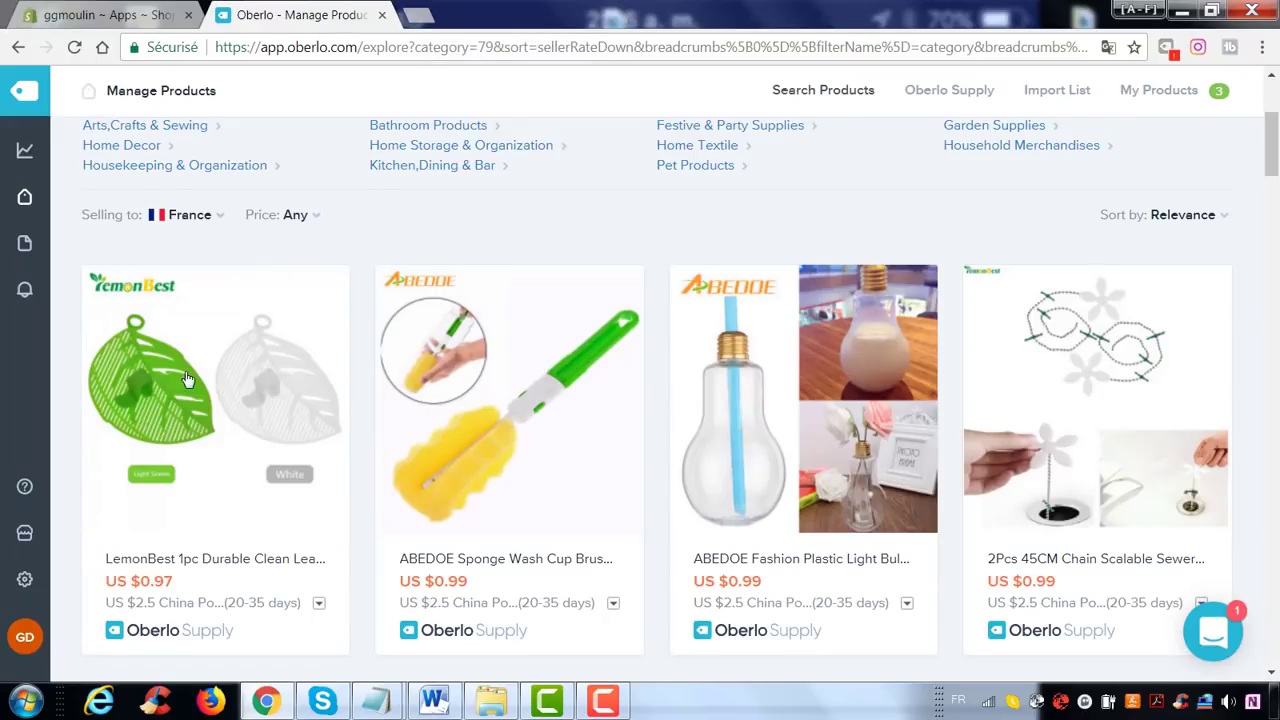
# - Add the ABEDOE Sponge Wash Cup Brush to the import list and look through the remaining Home & Garden products
pyautogui.scroll(-2, 366, 380)
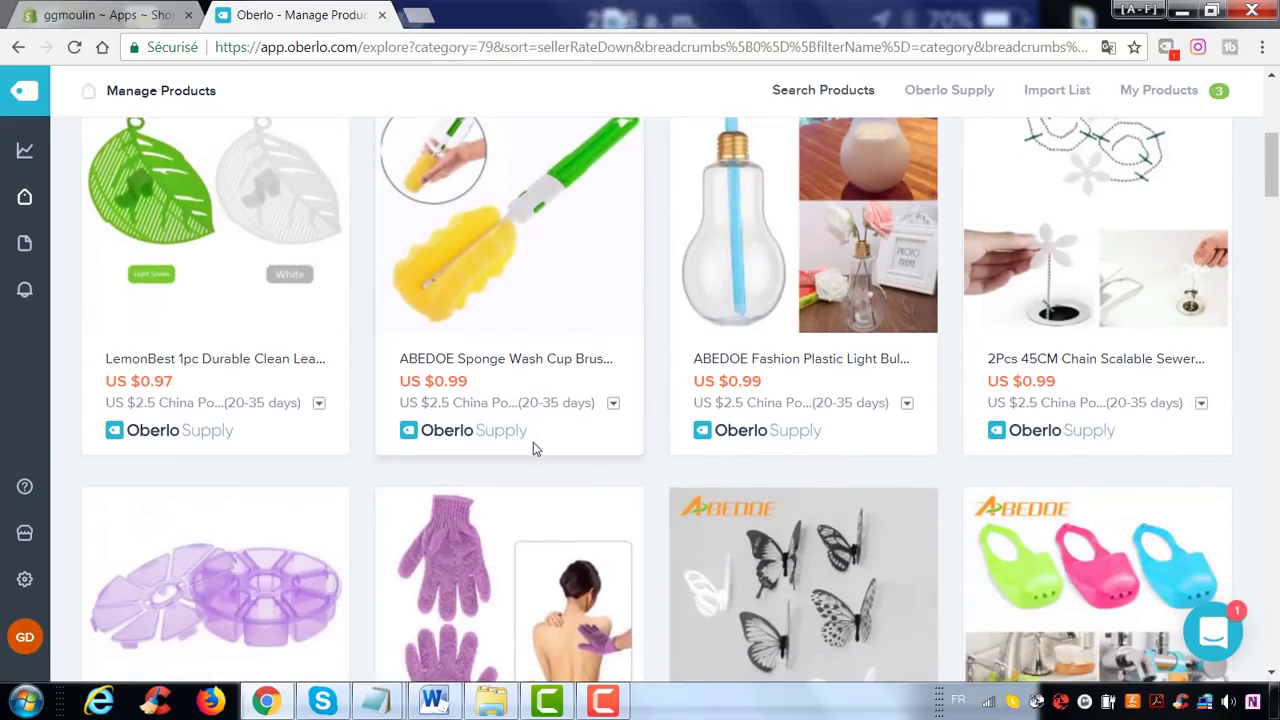
pyautogui.click(521, 475)
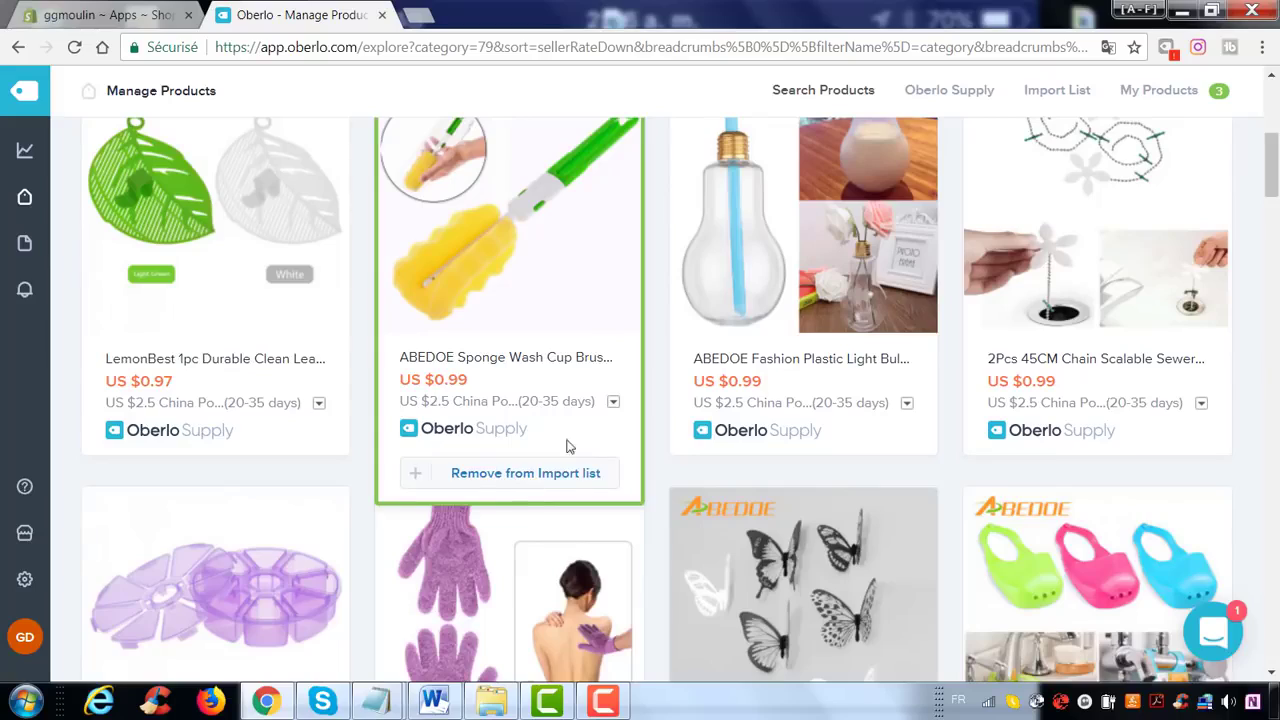
pyautogui.scroll(-15, 600, 440)
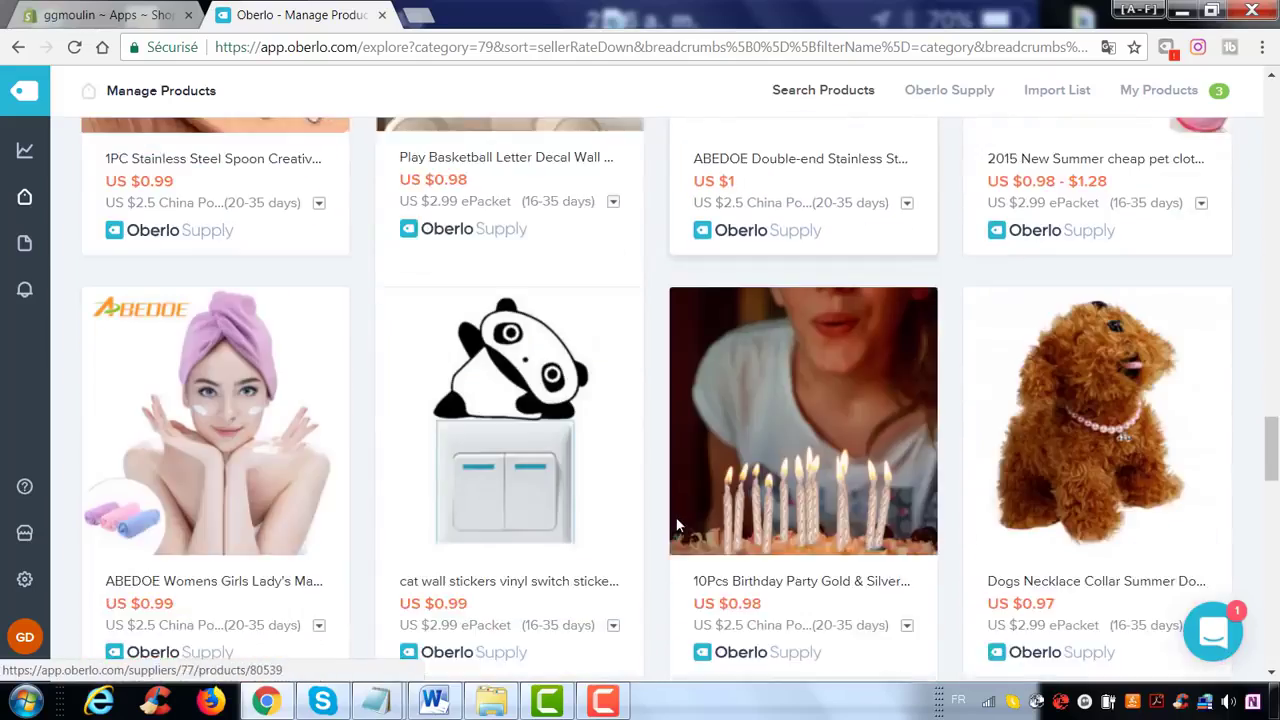
pyautogui.scroll(-9, 676, 525)
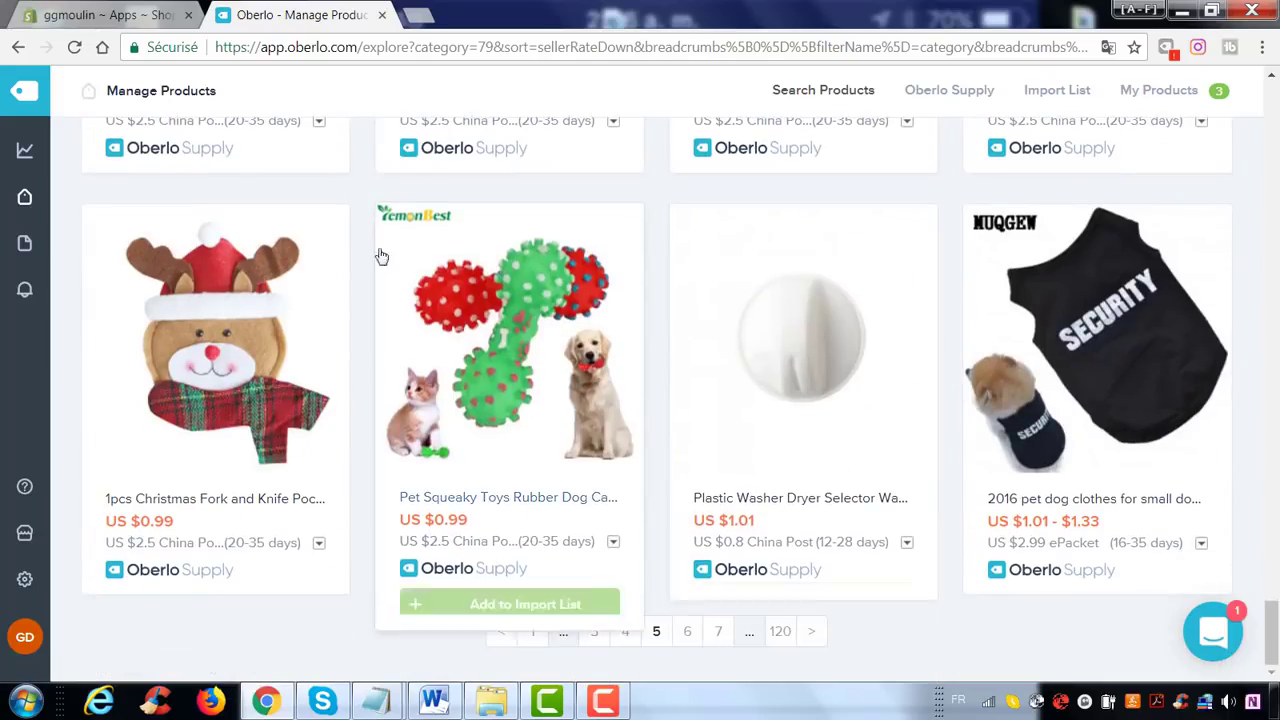
# - Open the import list and assign the ABEDOE sponge cup brush to the montre collection
pyautogui.moveTo(5, 198)
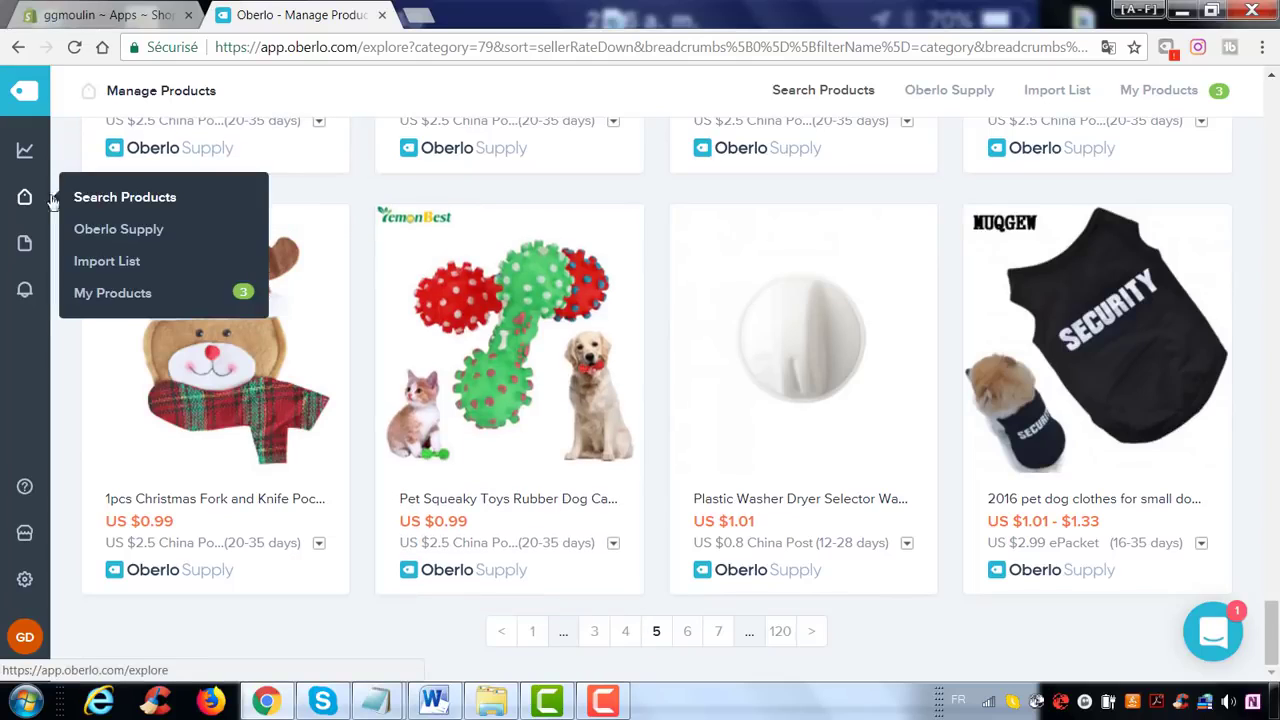
pyautogui.click(118, 268)
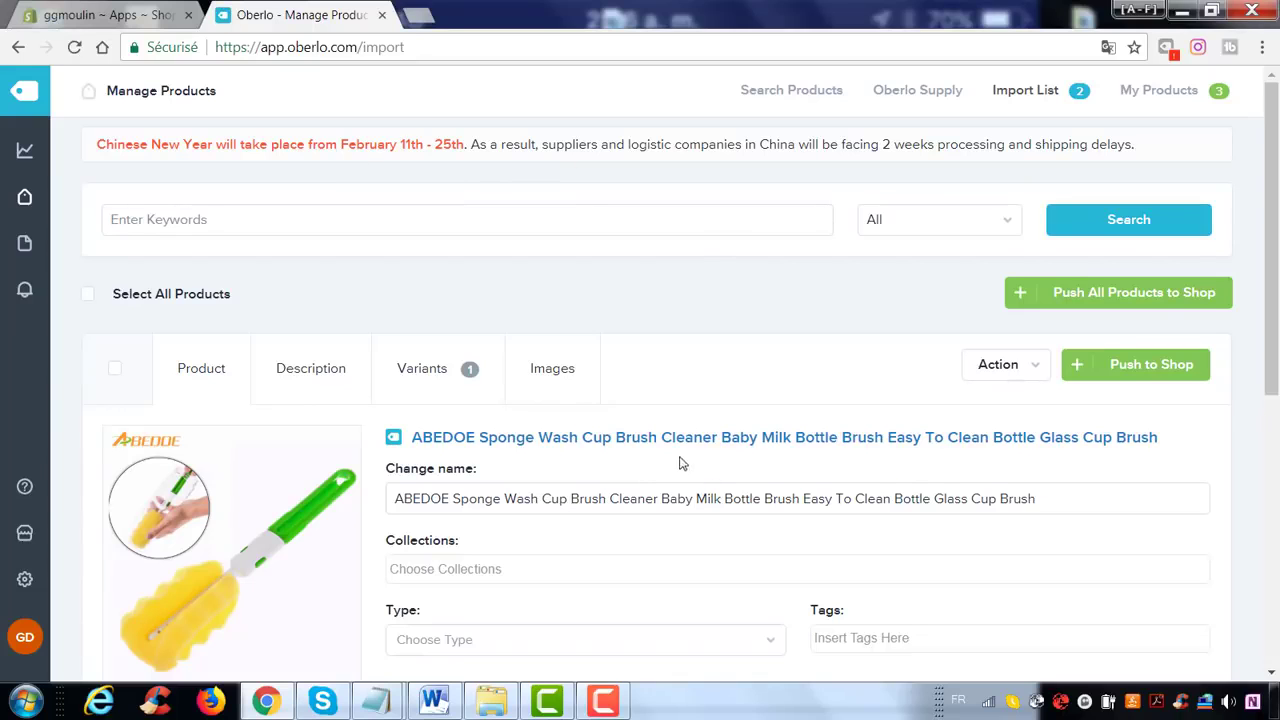
pyautogui.scroll(-2, 900, 378)
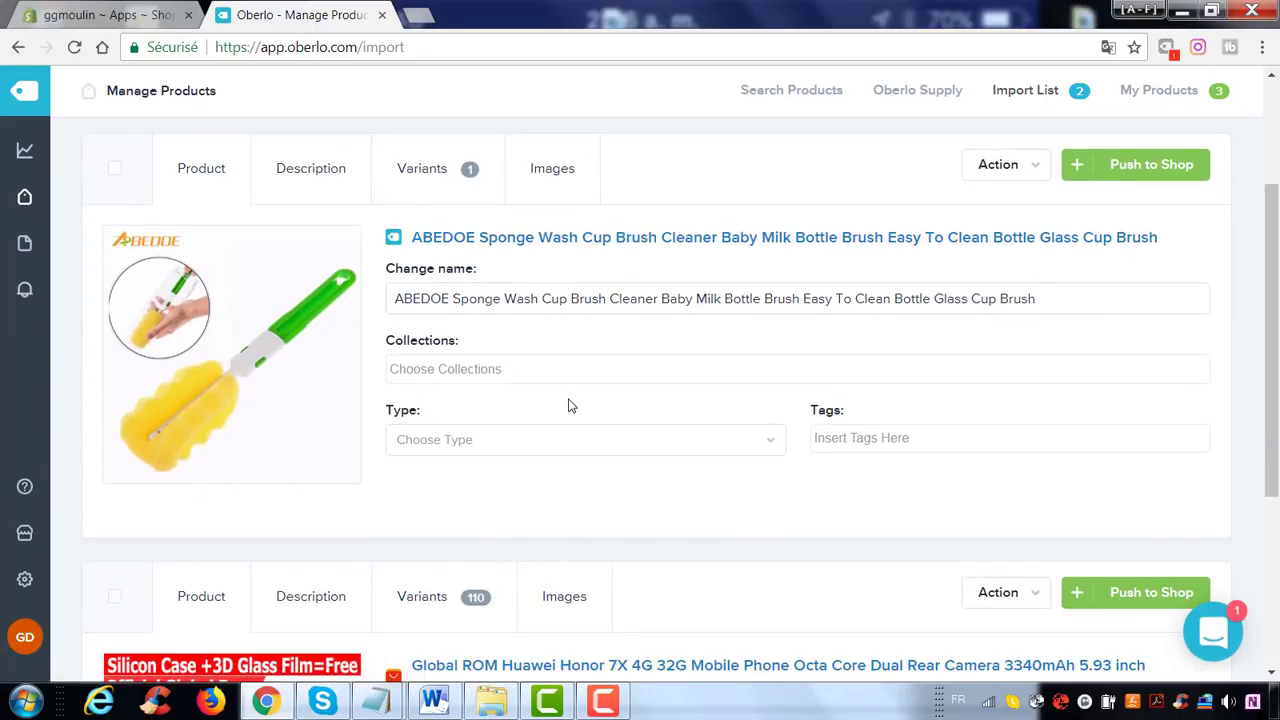
pyautogui.scroll(-2, 560, 384)
pyautogui.scroll(2, 560, 391)
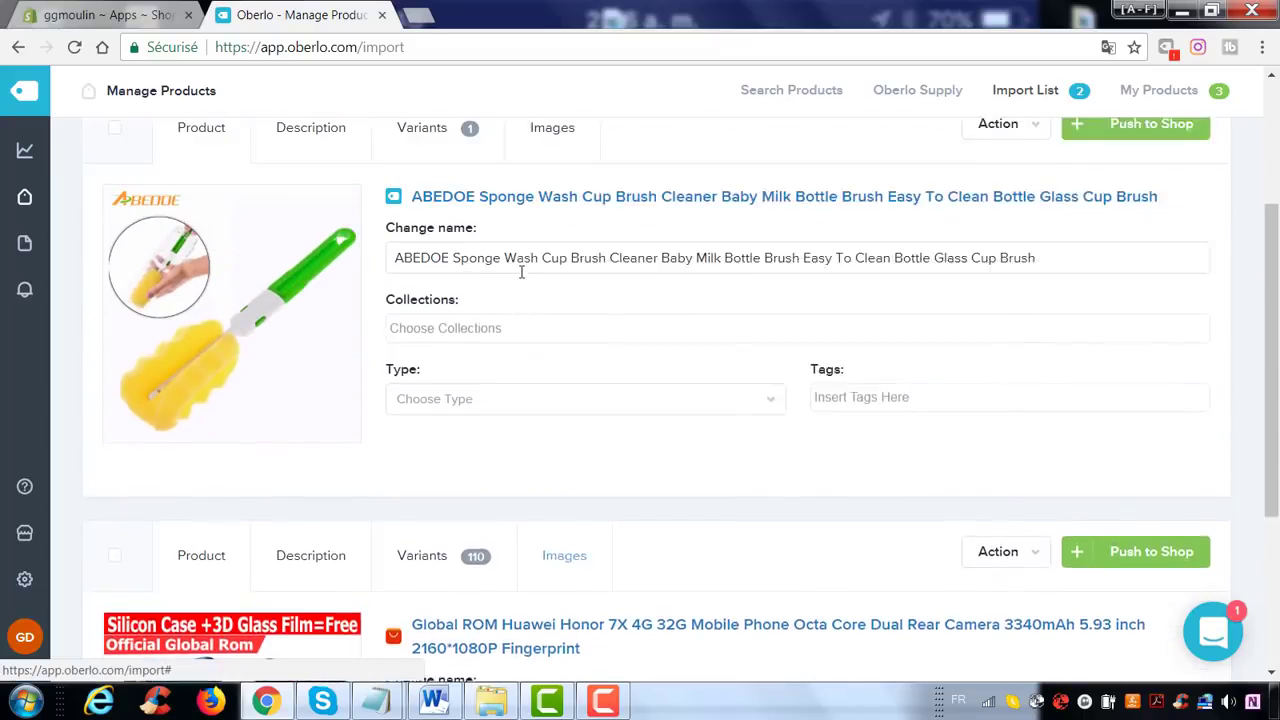
pyautogui.click(474, 368)
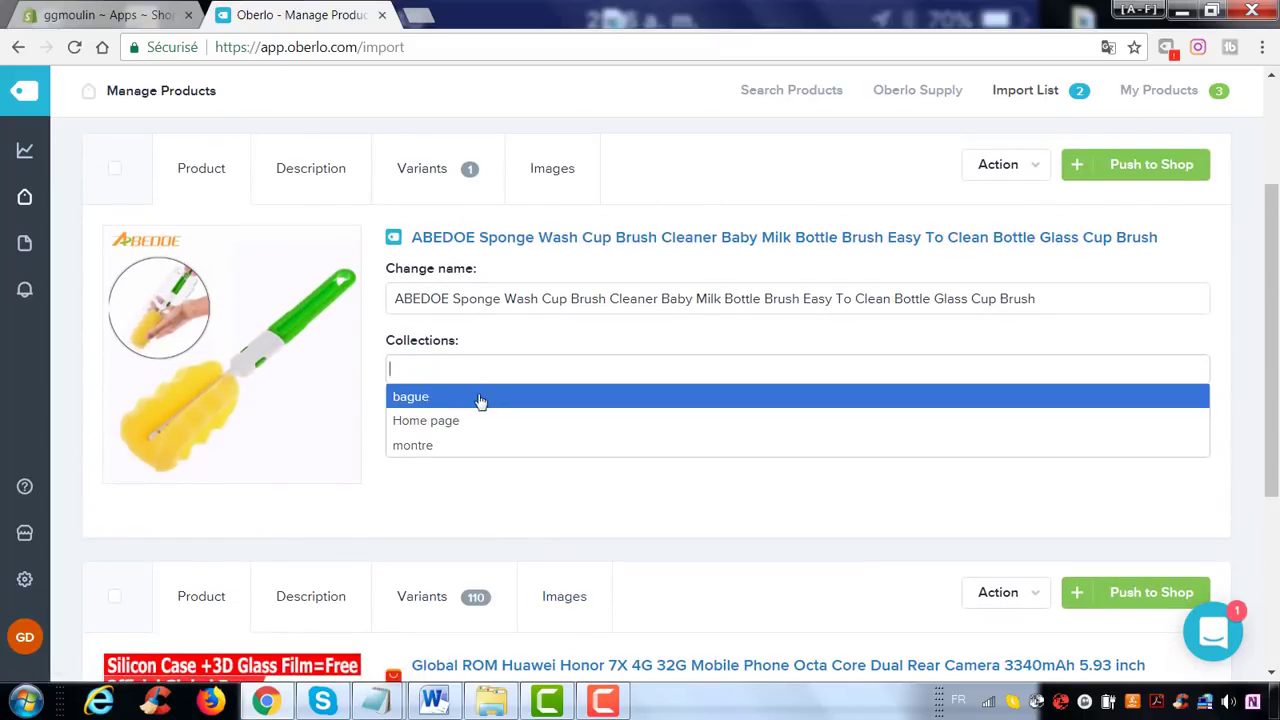
pyautogui.click(465, 446)
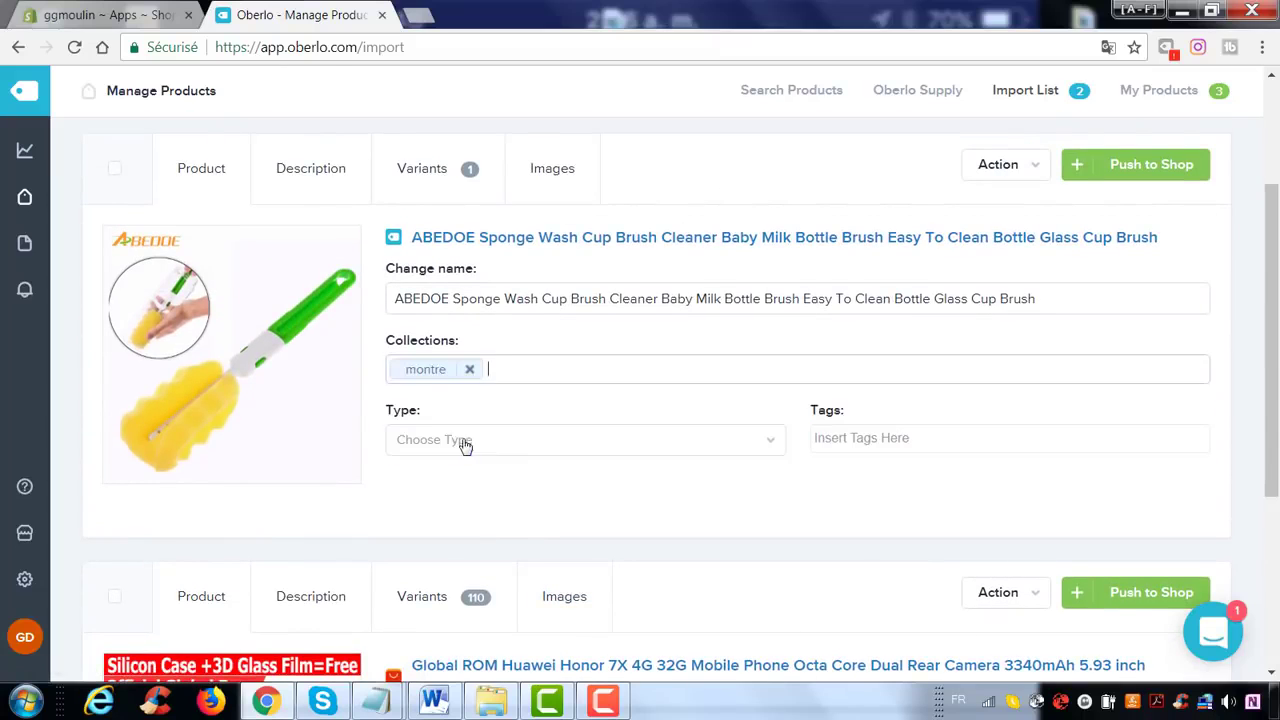
# - Rename the ABEDOE sponge cup brush as "titre" and replace its whole description with "texte"
pyautogui.click(547, 298)
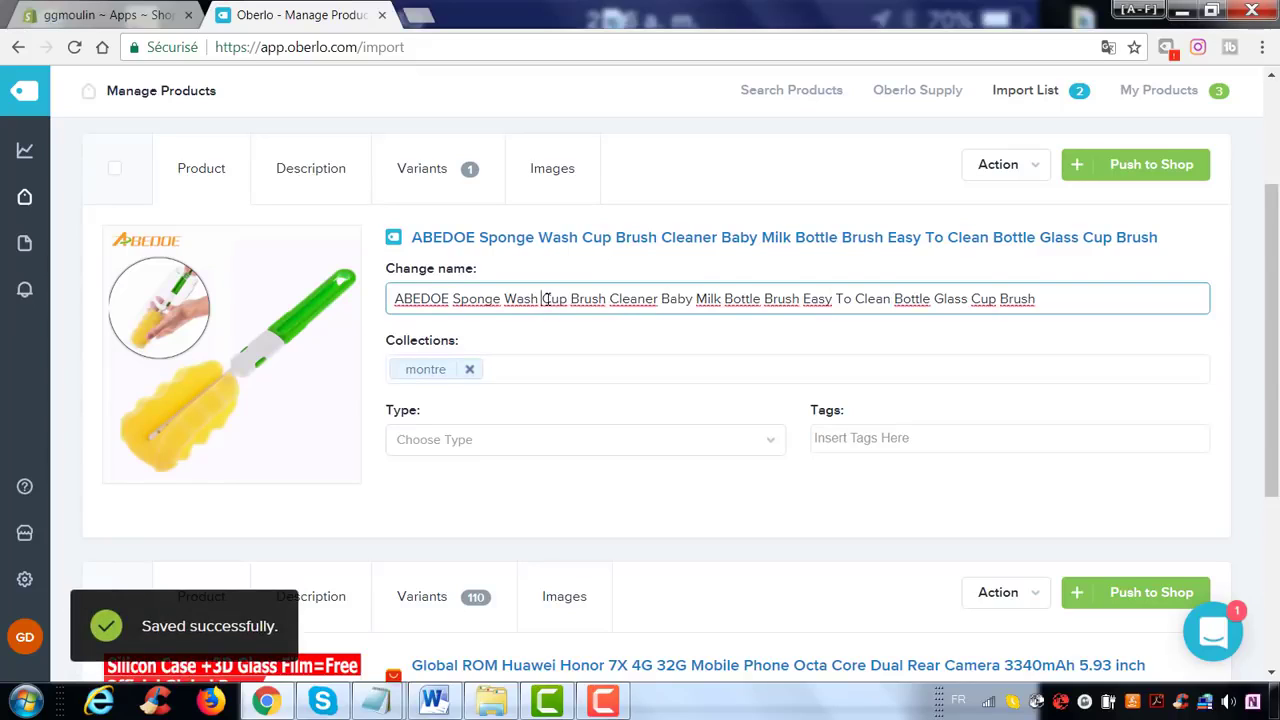
pyautogui.hotkey('ctrl', 'a')
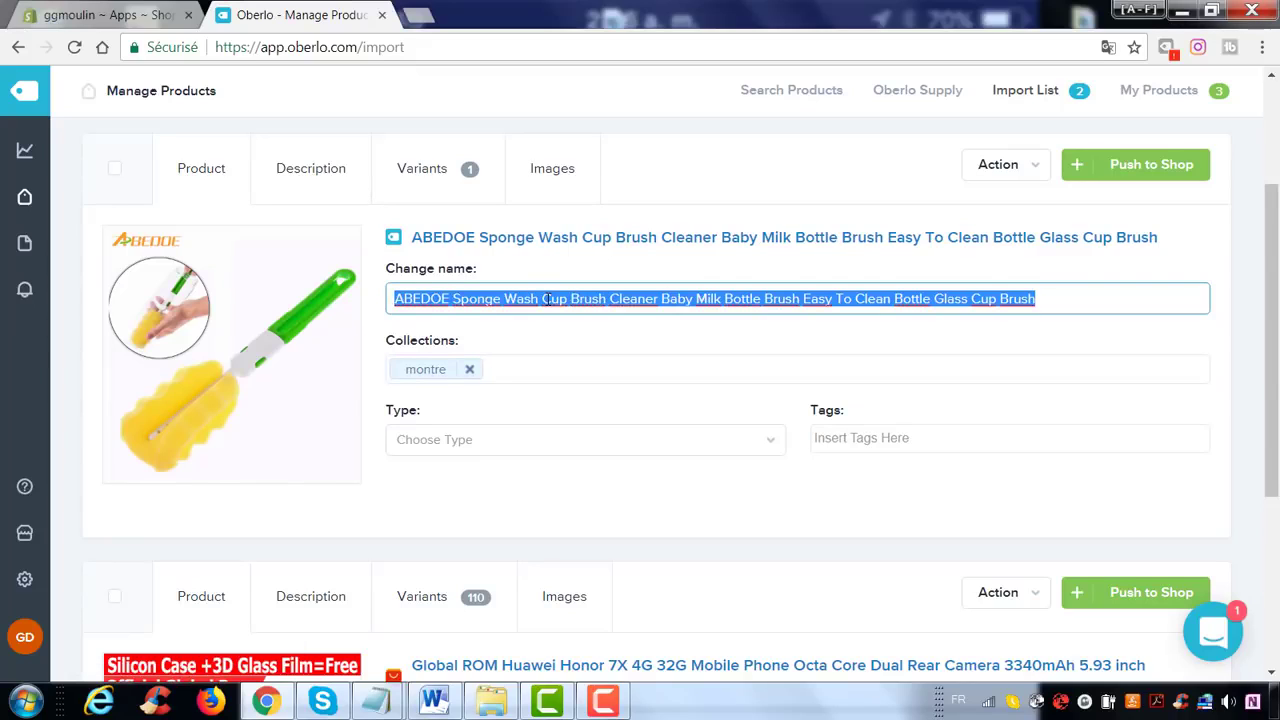
pyautogui.write('titre')
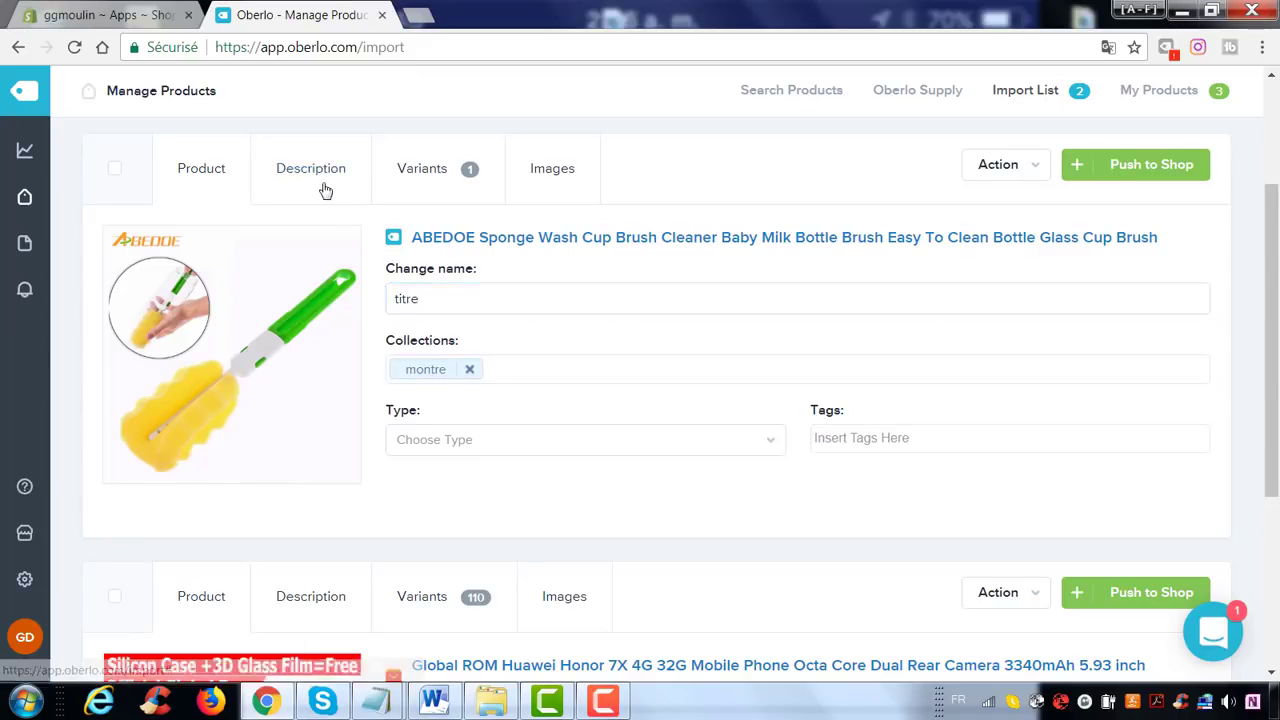
pyautogui.click(323, 190)
pyautogui.moveTo(423, 443); pyautogui.dragTo(108, 279)
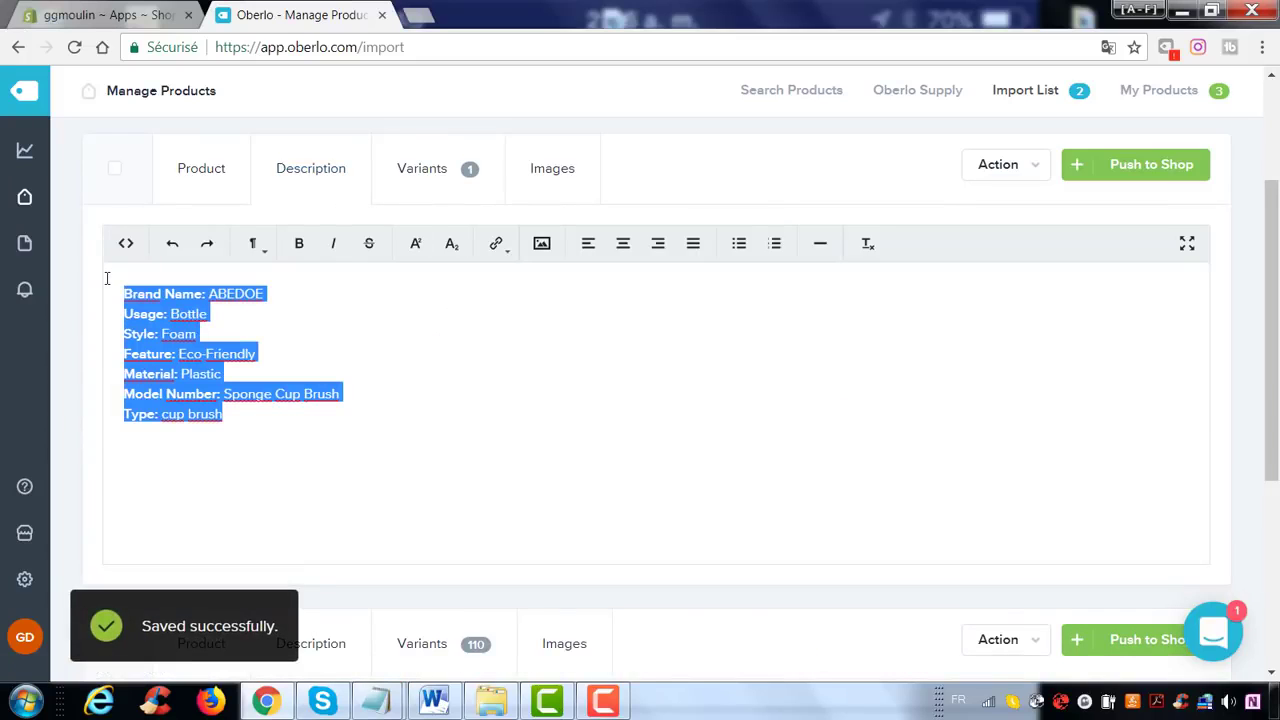
pyautogui.write('texte')
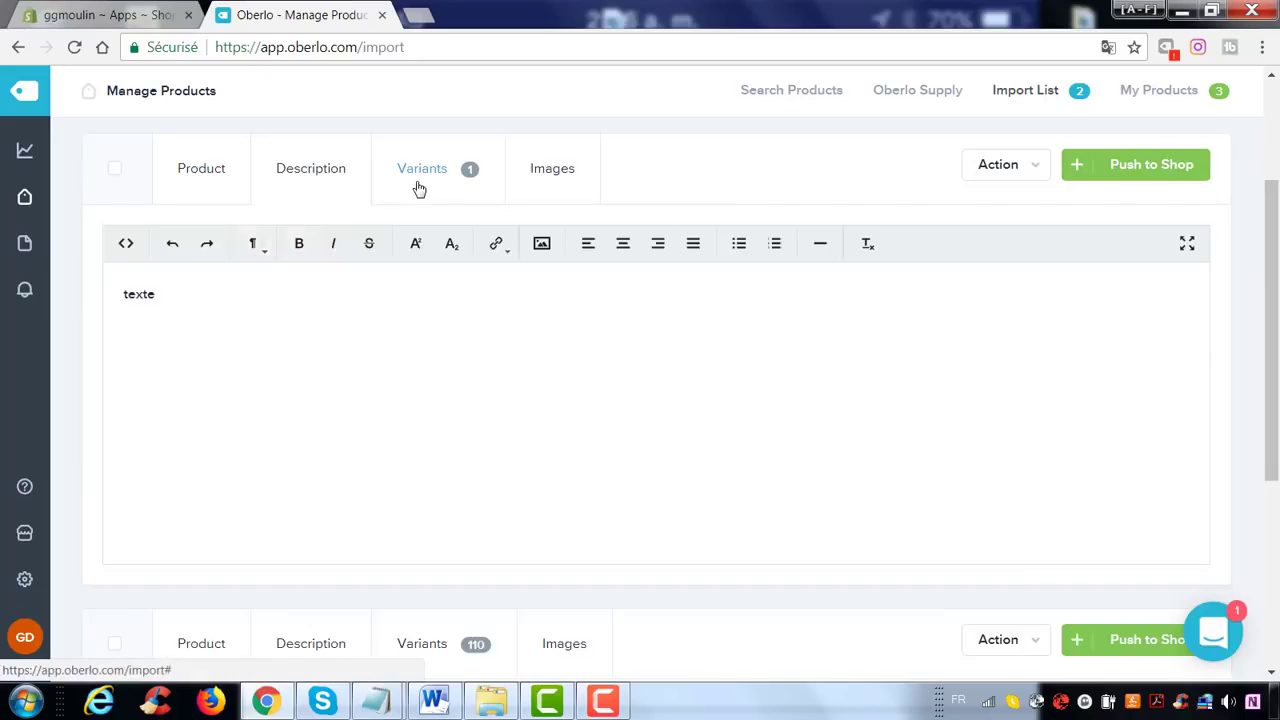
# - Prevent the brush's price from auto-updating and review its variant's cost, price and compared-at price
pyautogui.click(416, 184)
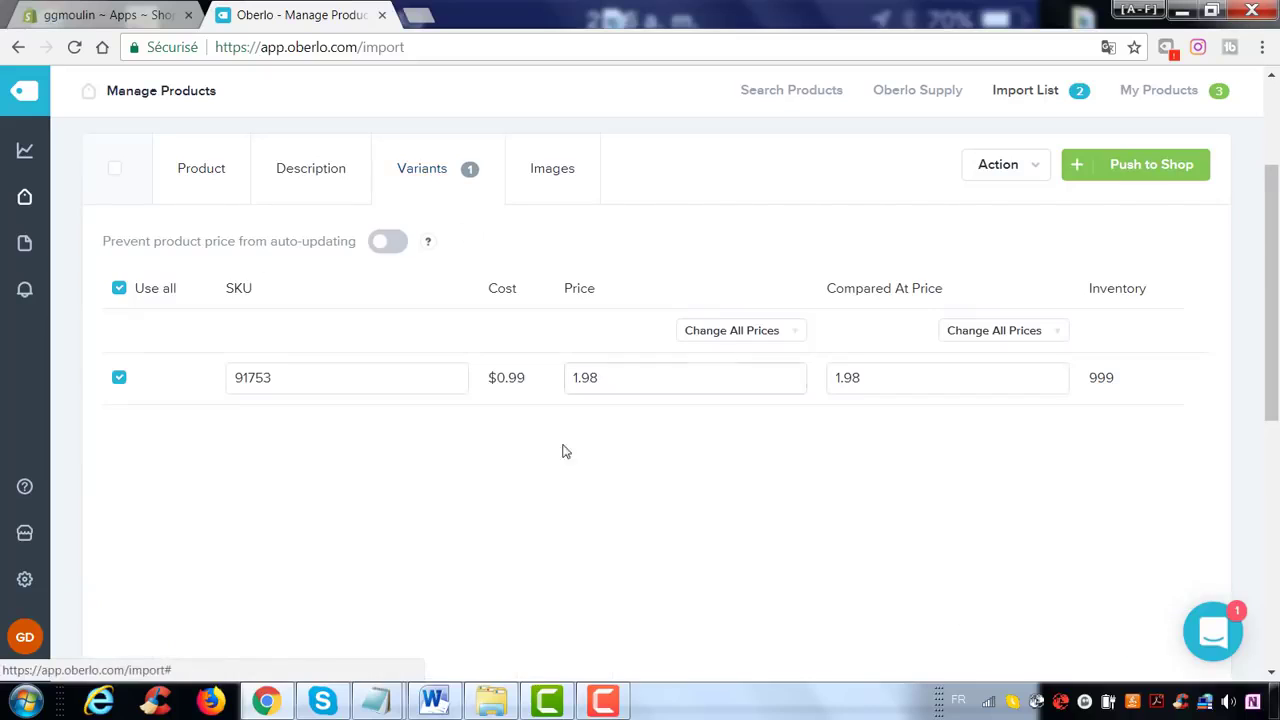
pyautogui.click(416, 243)
pyautogui.doubleClick(490, 377)
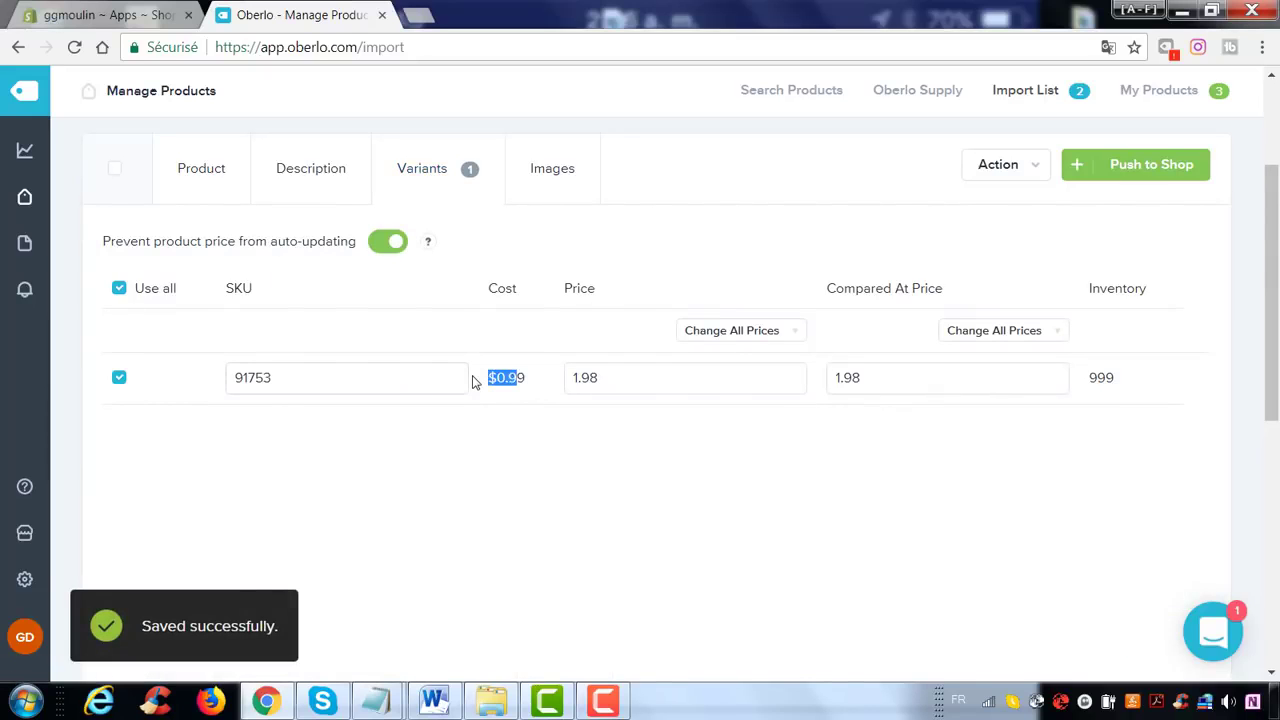
pyautogui.click(651, 373)
pyautogui.click(897, 375)
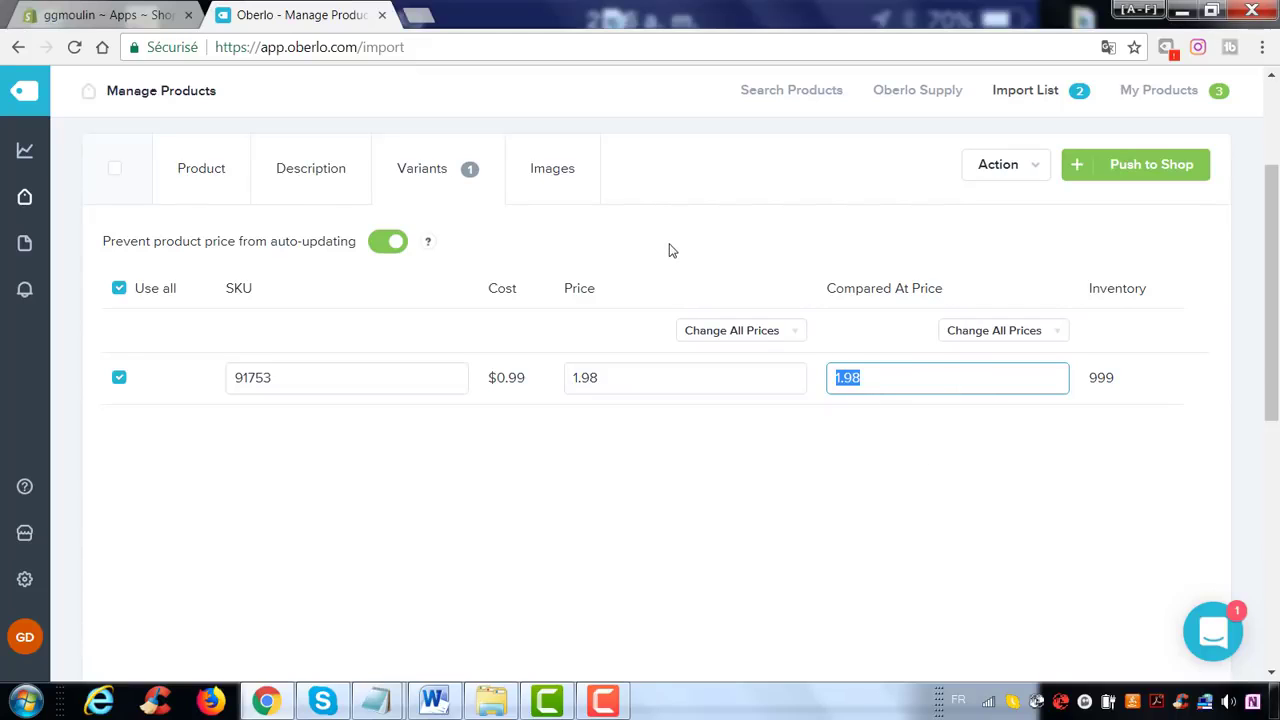
# - Include the third picture among the brush's product images and push the product to the shop
pyautogui.click(560, 172)
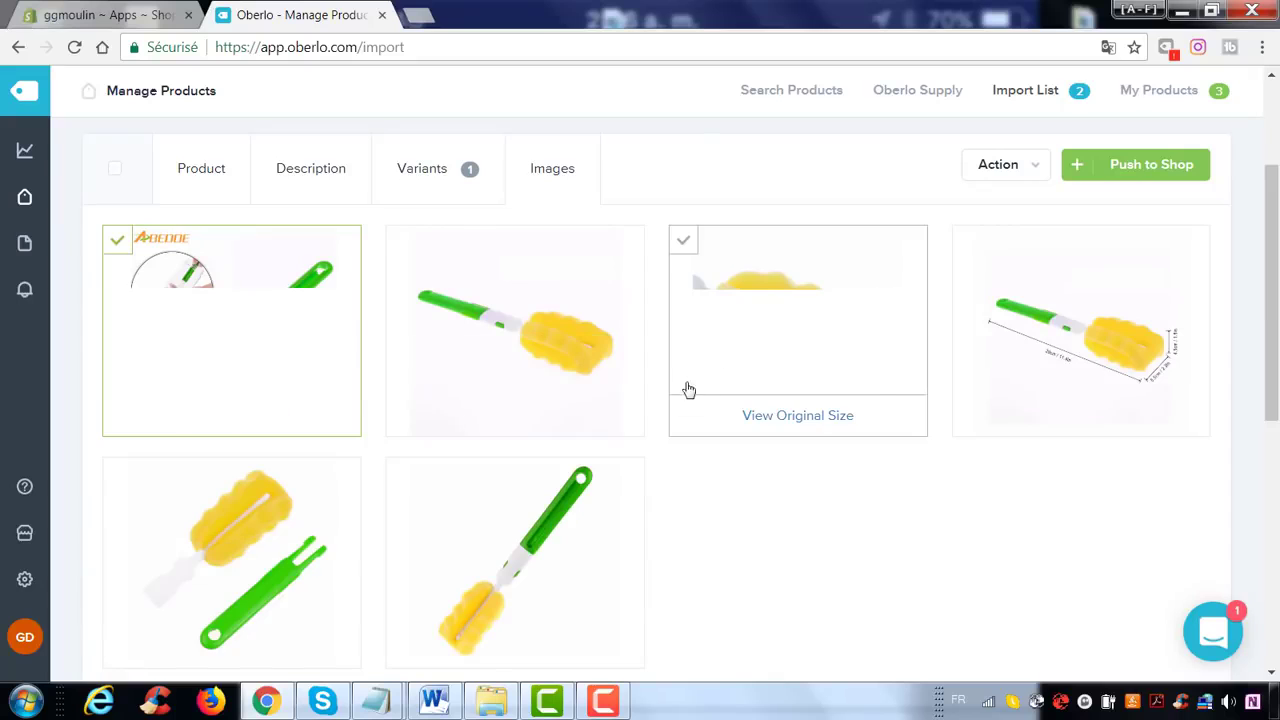
pyautogui.click(790, 292)
pyautogui.click(1152, 167)
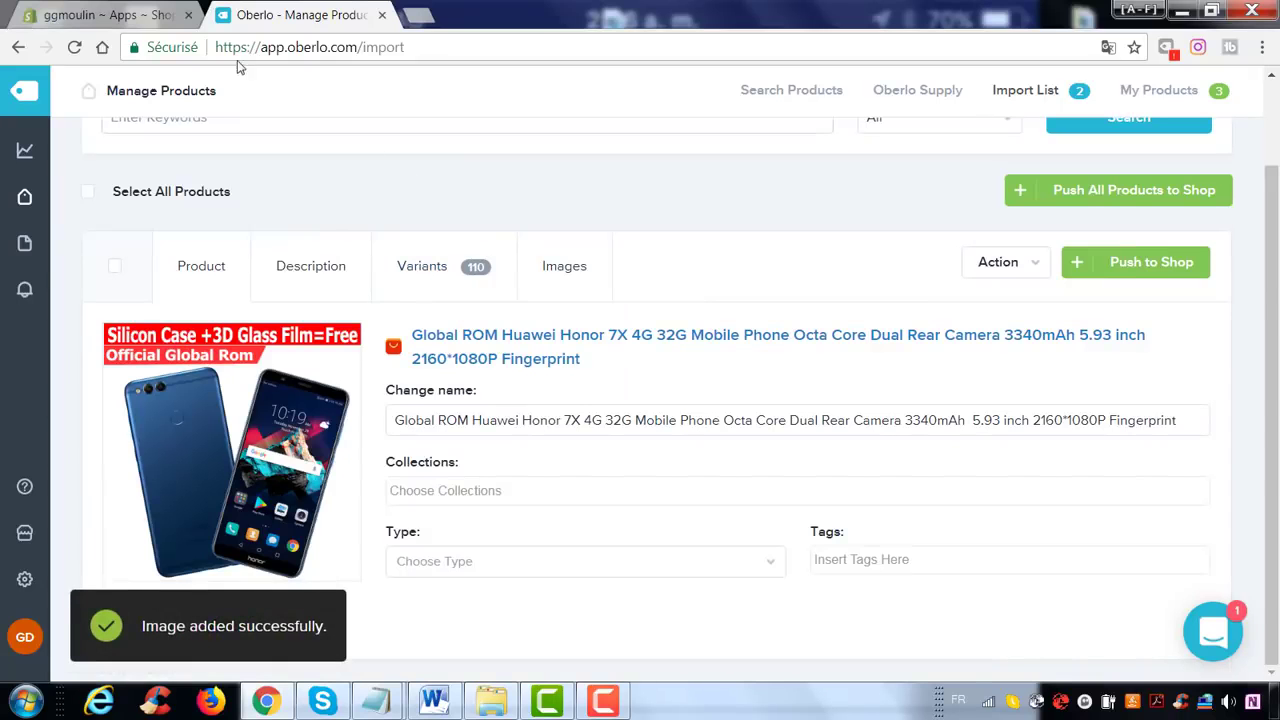
# - Switch to the Shopify admin, open the online store and look through the products on its home page
pyautogui.click(75, 15)
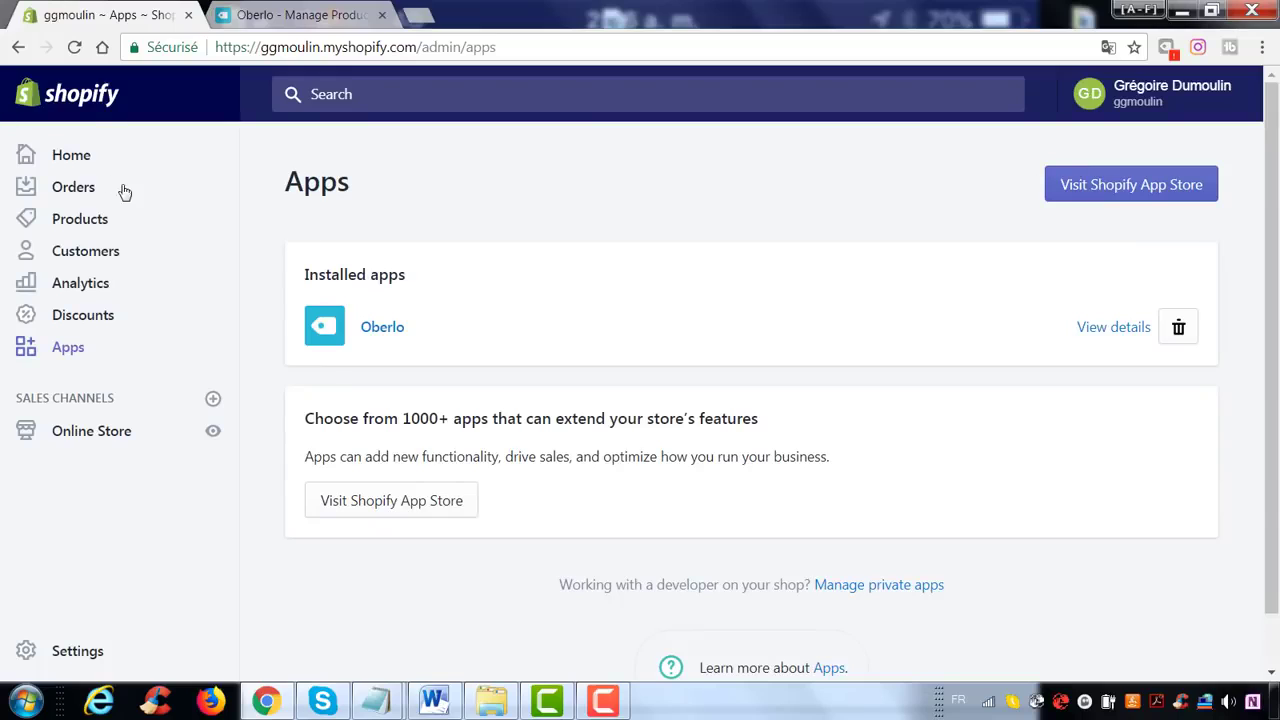
pyautogui.click(215, 432)
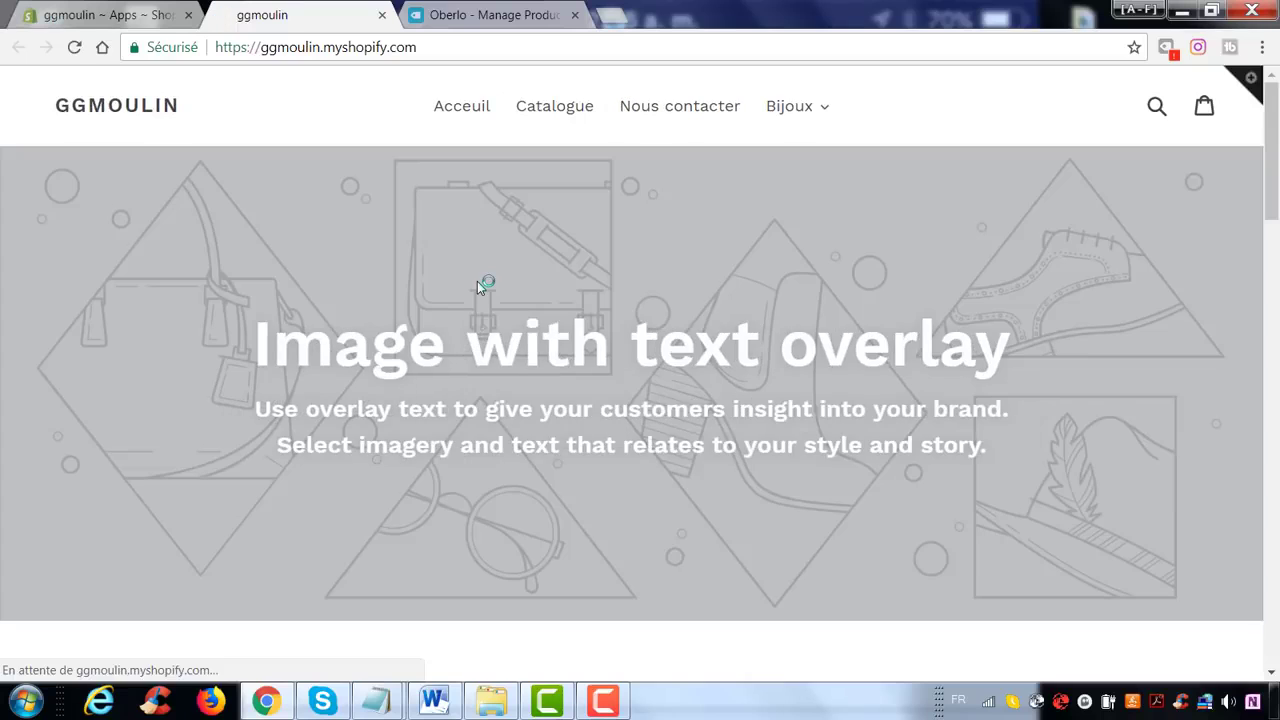
pyautogui.scroll(-8, 423, 262)
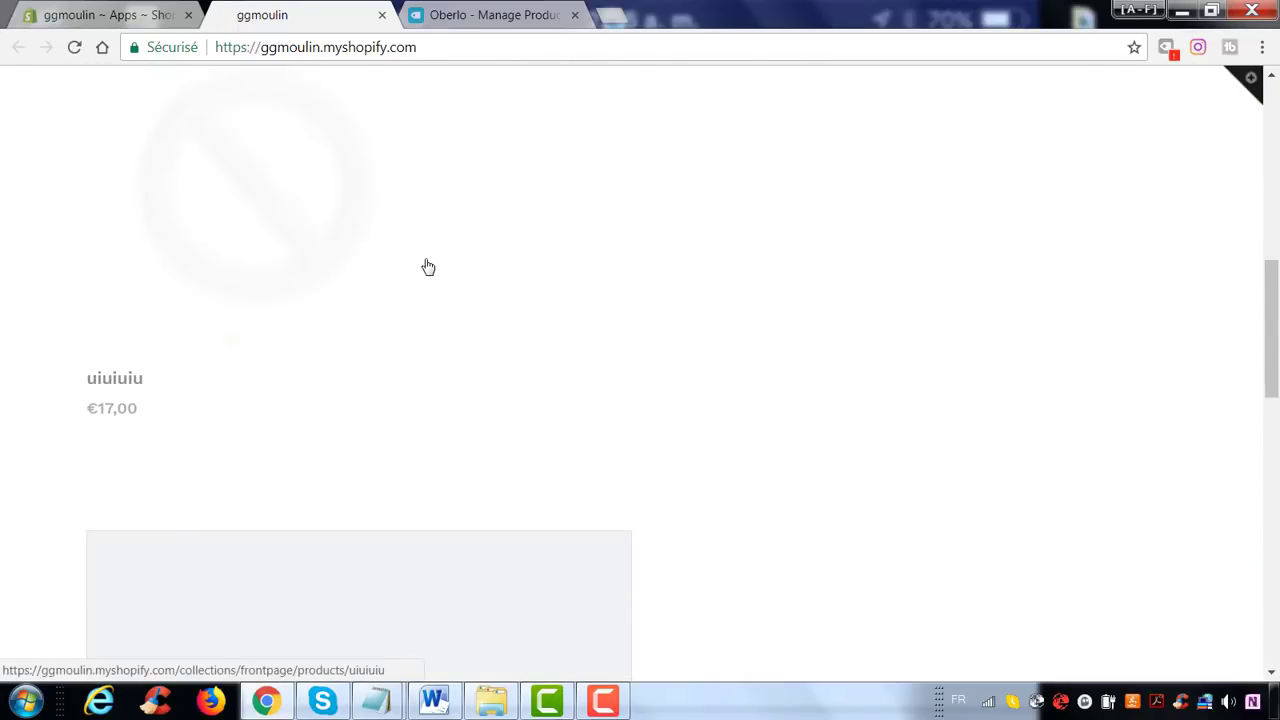
pyautogui.scroll(-10, 426, 266)
# - From the Shopify product list, add the Bluetooth Smart Watch for Android Smartphones to the Home page collection and save it
pyautogui.click(110, 12)
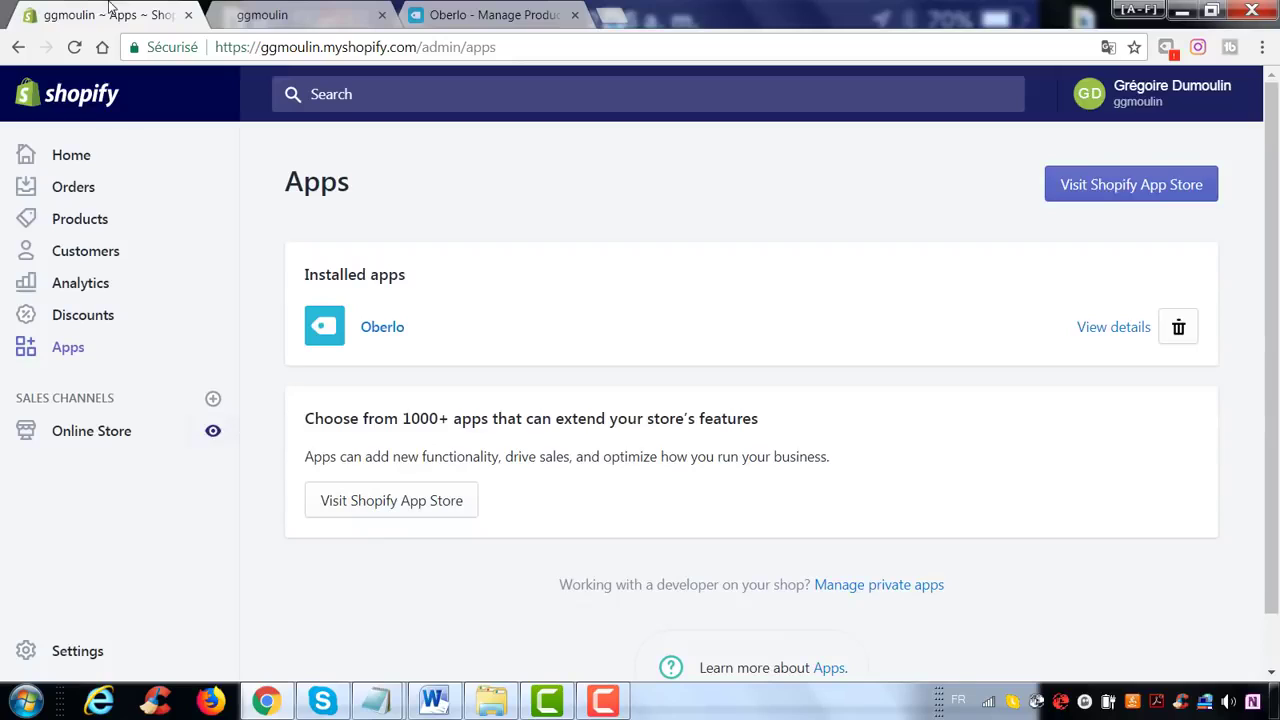
pyautogui.click(84, 222)
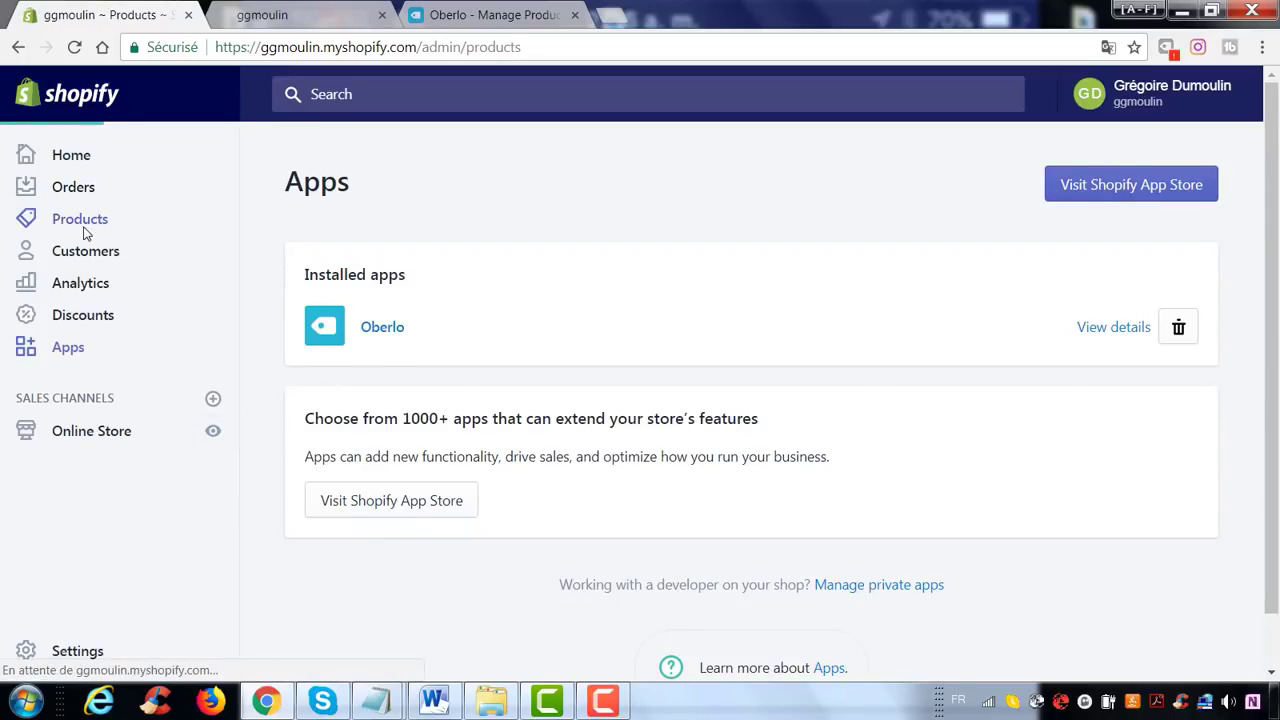
pyautogui.scroll(-3, 800, 390)
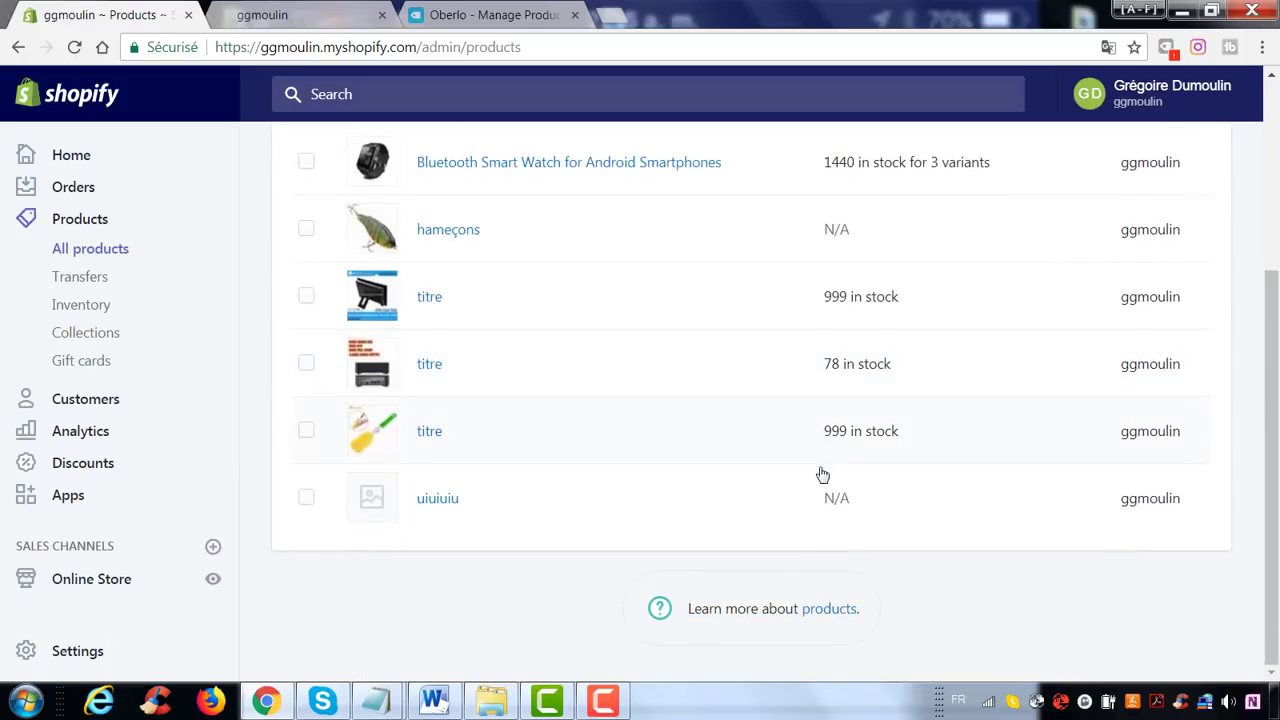
pyautogui.scroll(1, 786, 449)
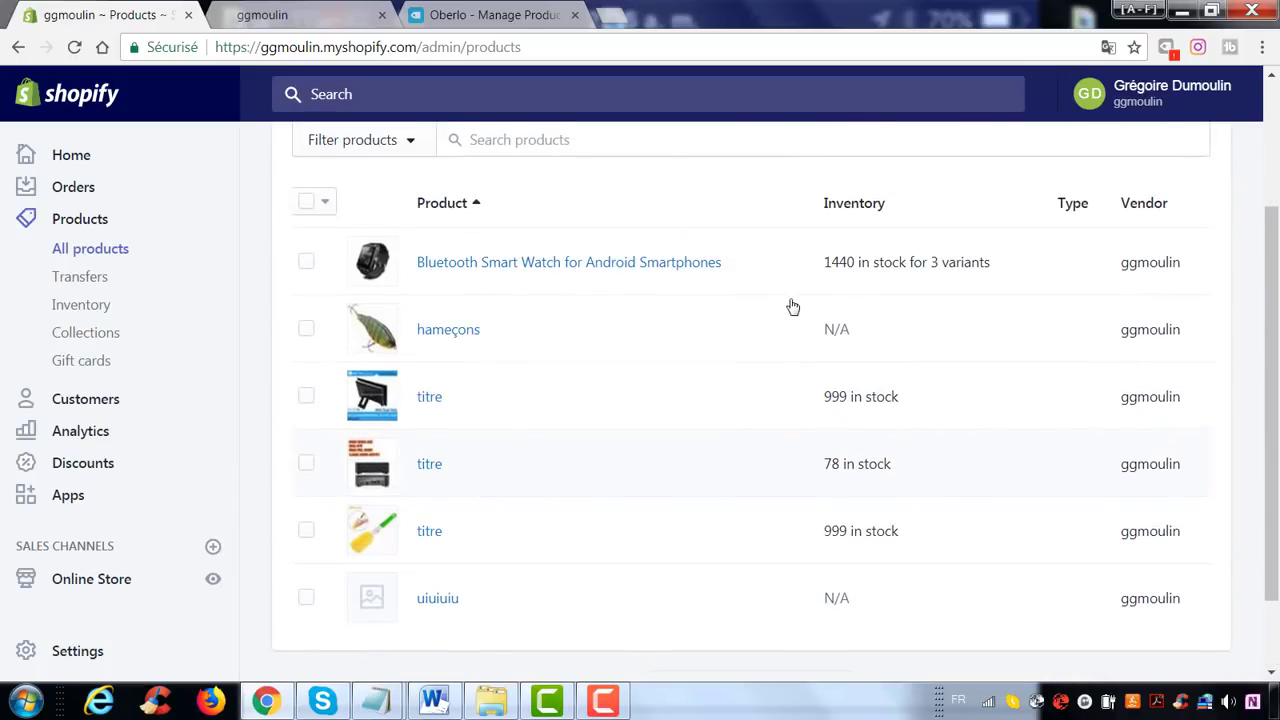
pyautogui.click(603, 268)
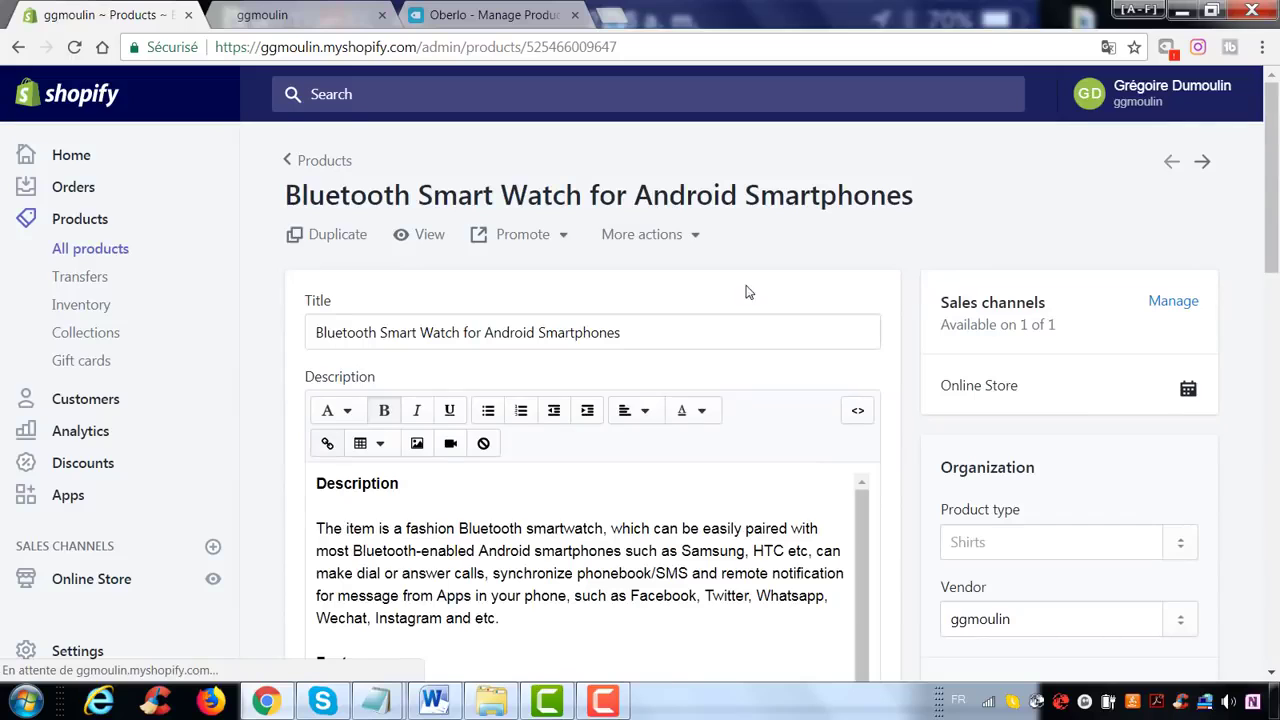
pyautogui.scroll(-3, 1005, 423)
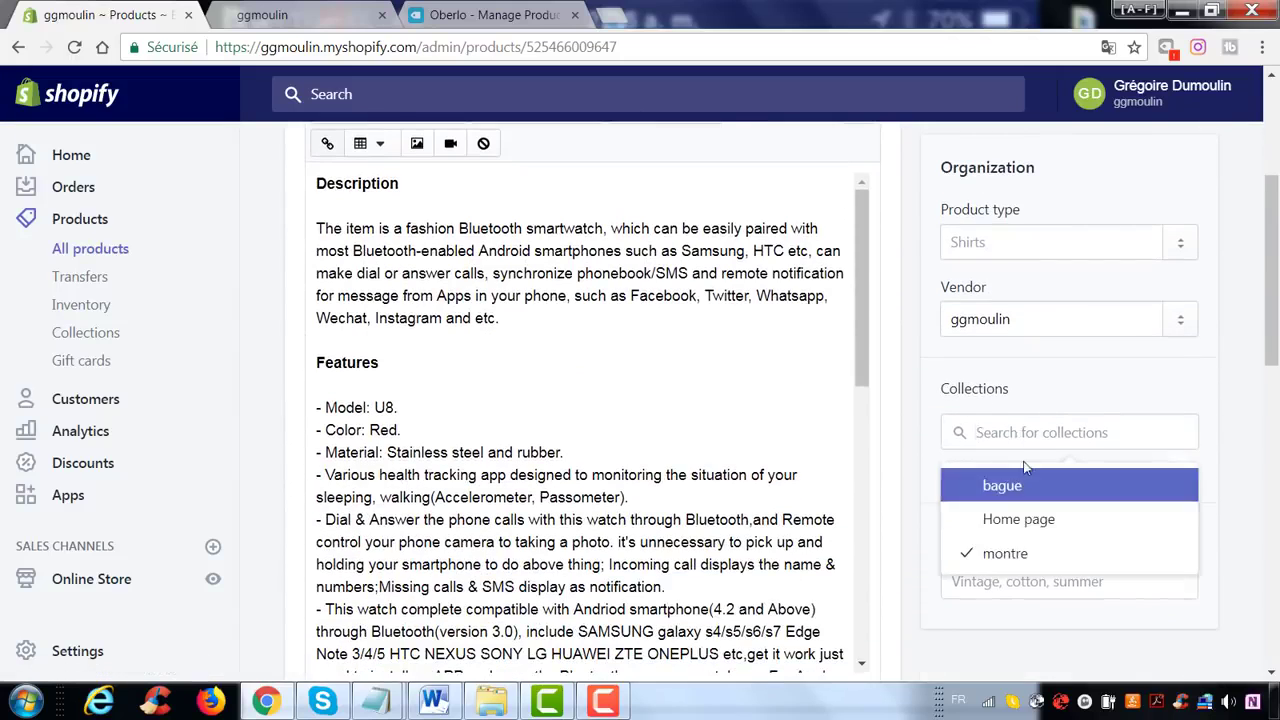
pyautogui.click(1025, 519)
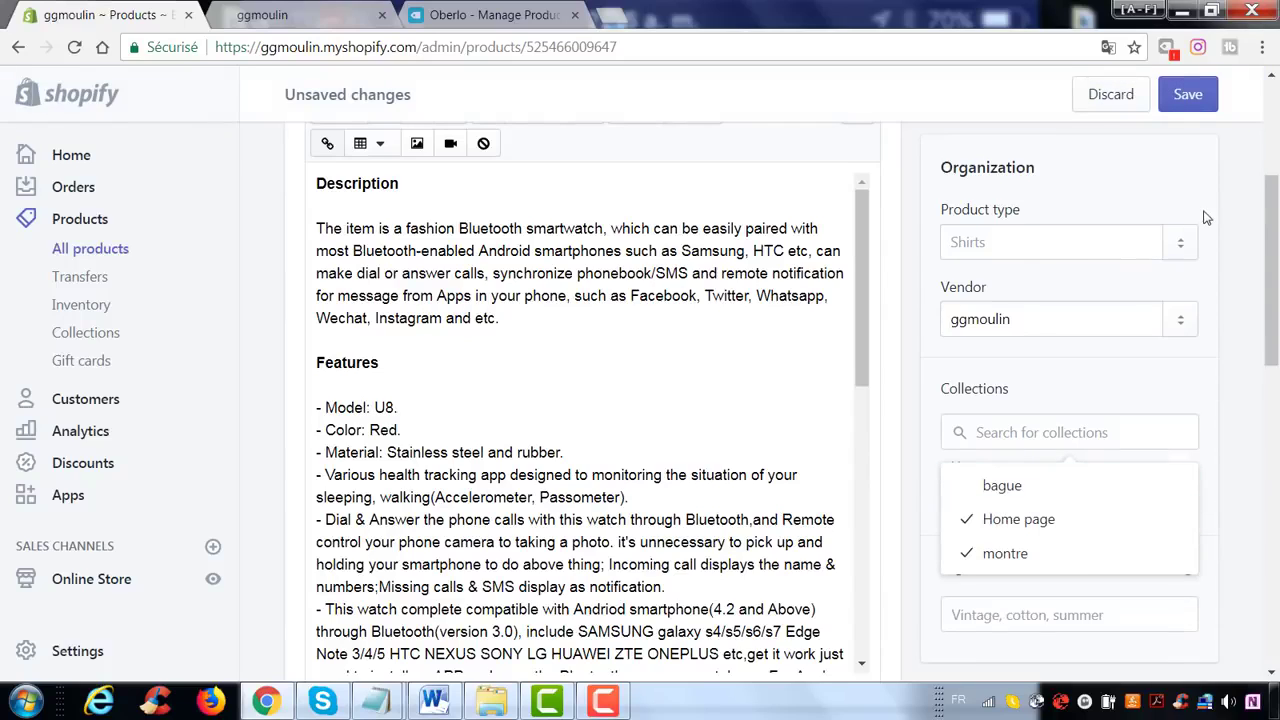
pyautogui.click(1186, 95)
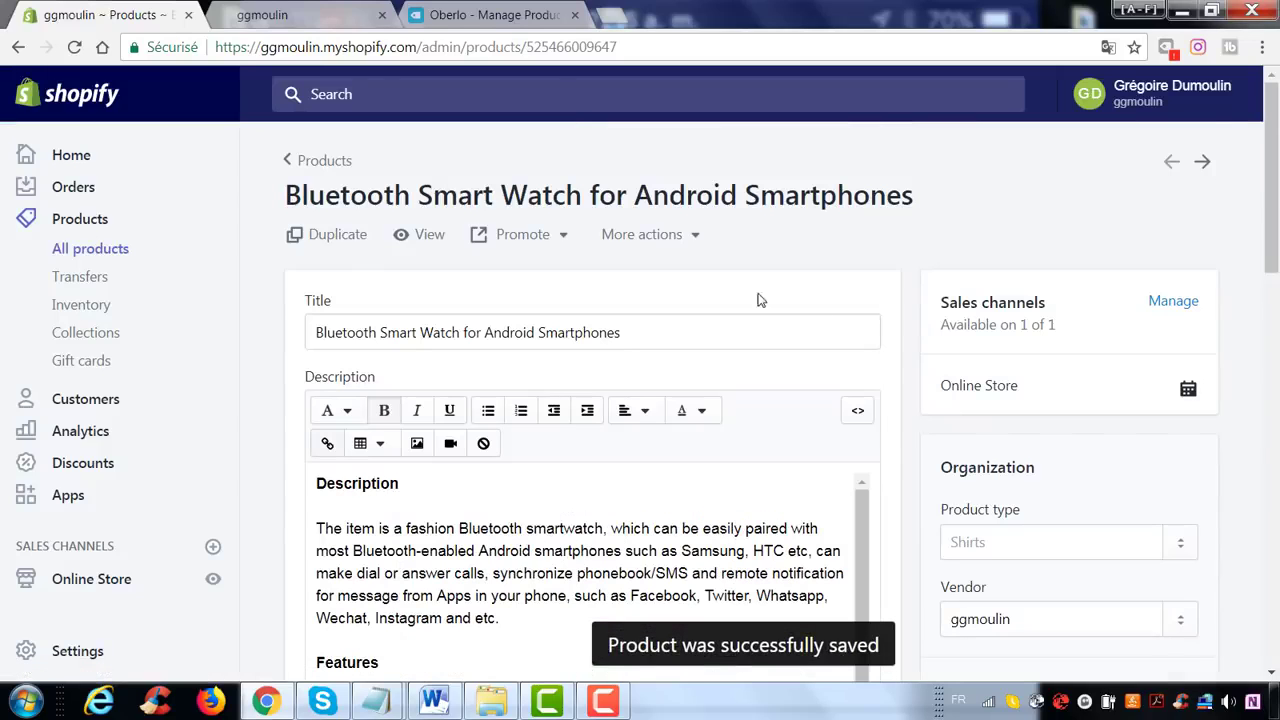
# - Go to the hameçons product, add it to the Home page, montre and bague collections, and save it
pyautogui.click(1201, 160)
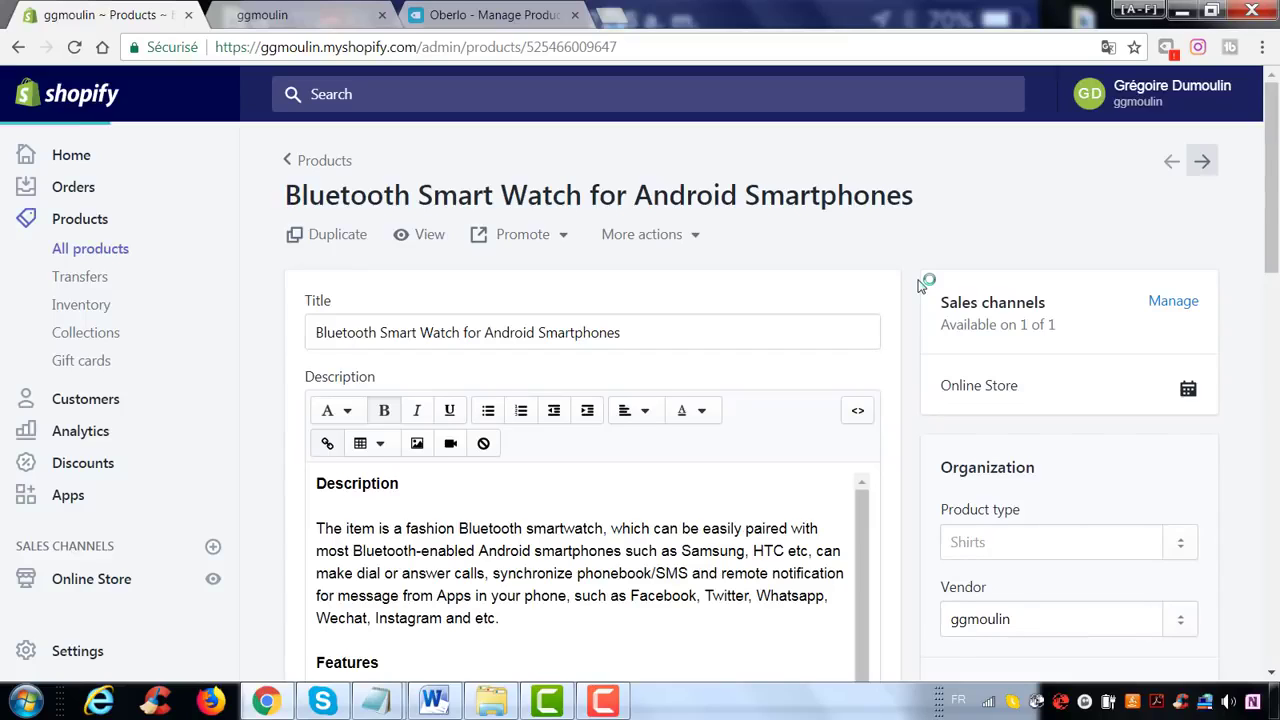
pyautogui.scroll(-1, 915, 285)
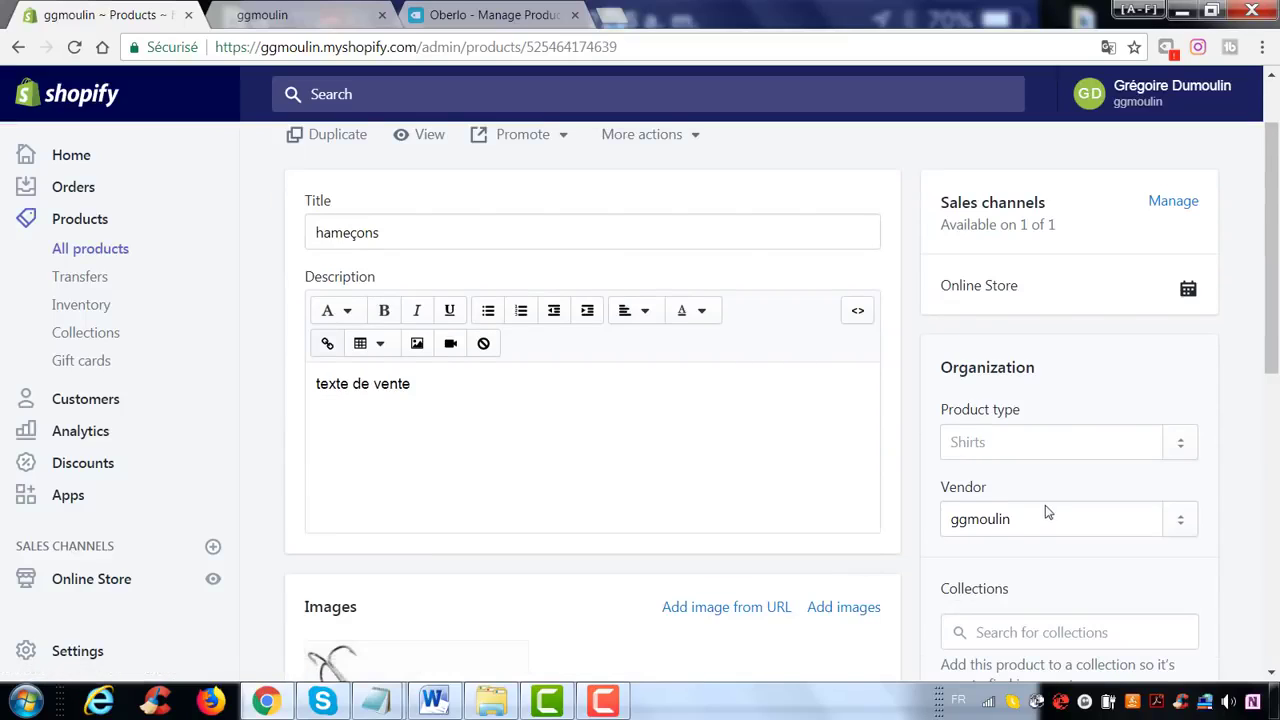
pyautogui.scroll(-2, 1047, 512)
pyautogui.click(1040, 437)
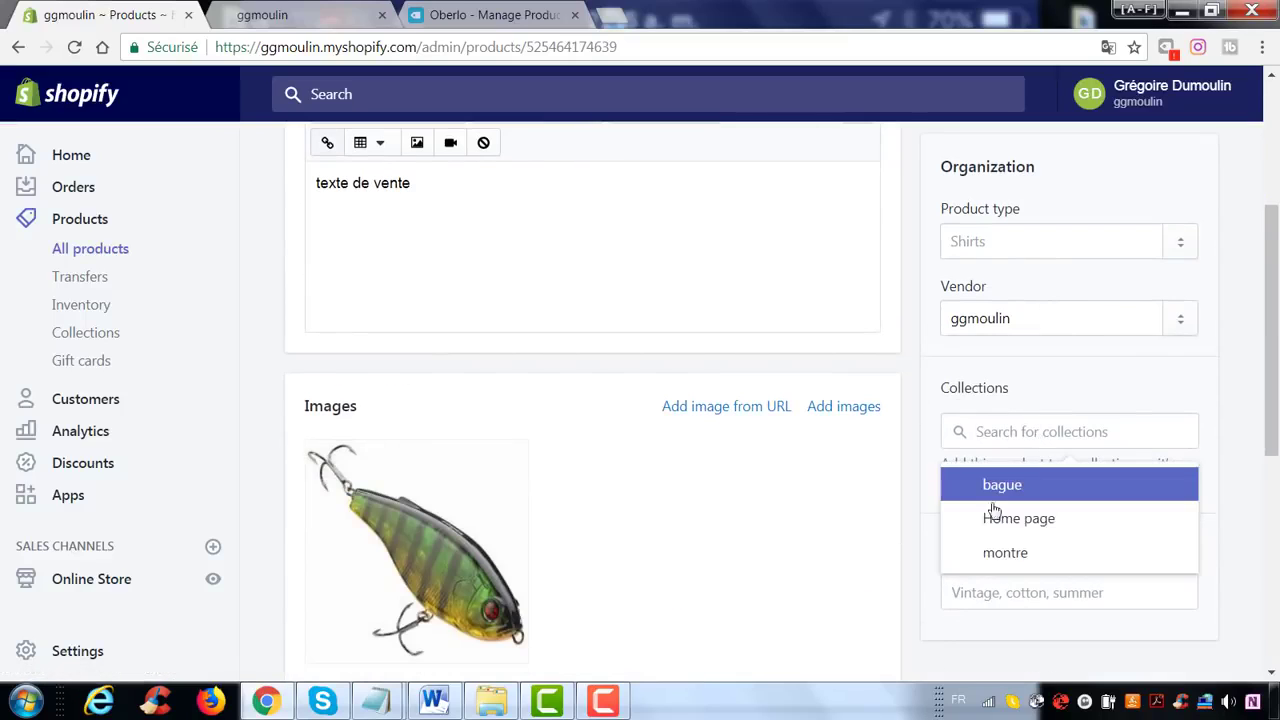
pyautogui.click(1001, 522)
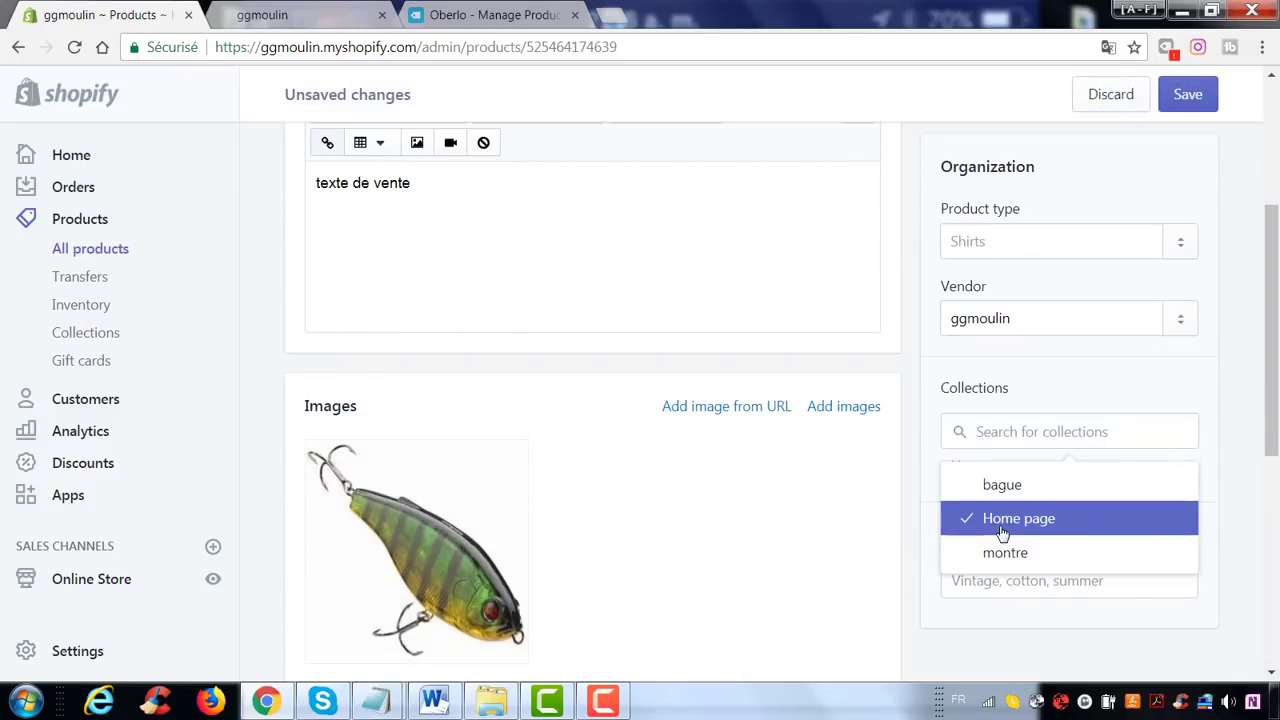
pyautogui.click(1043, 563)
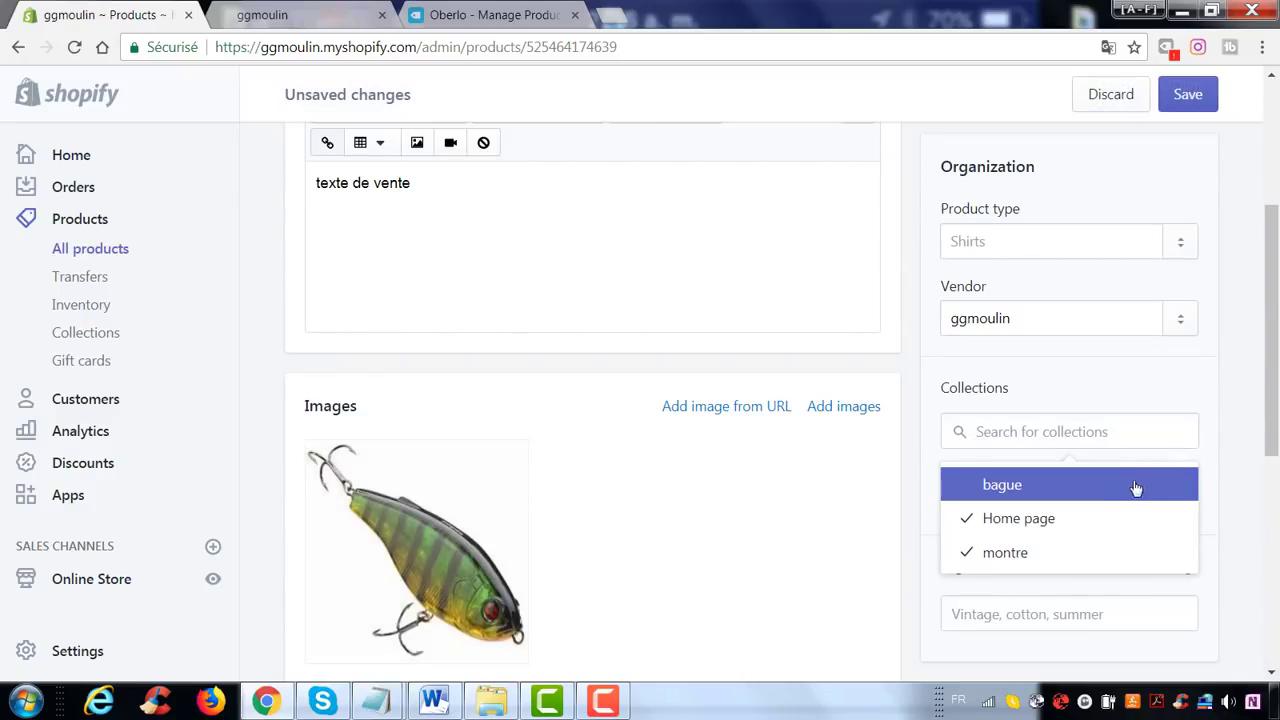
pyautogui.click(1132, 488)
pyautogui.click(1202, 108)
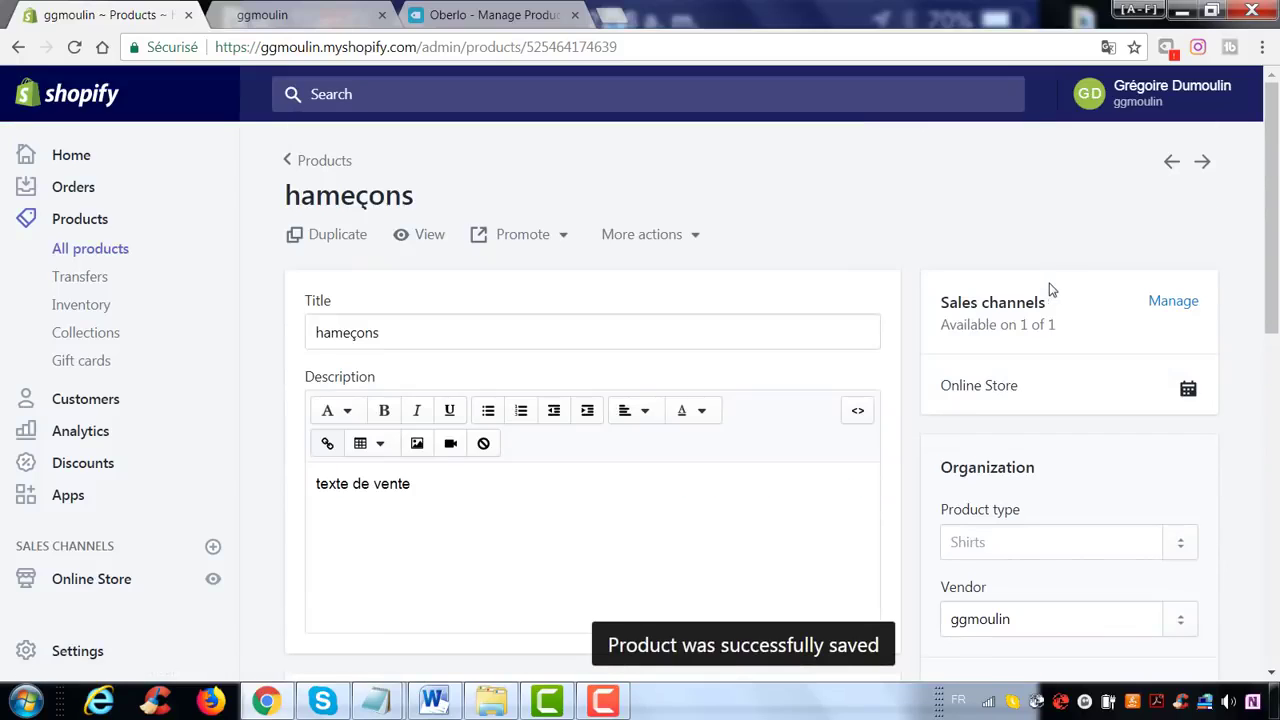
# - Go to the following product, the 15-inch barebone PC, add it to the Home page collection and save it
pyautogui.click(1202, 162)
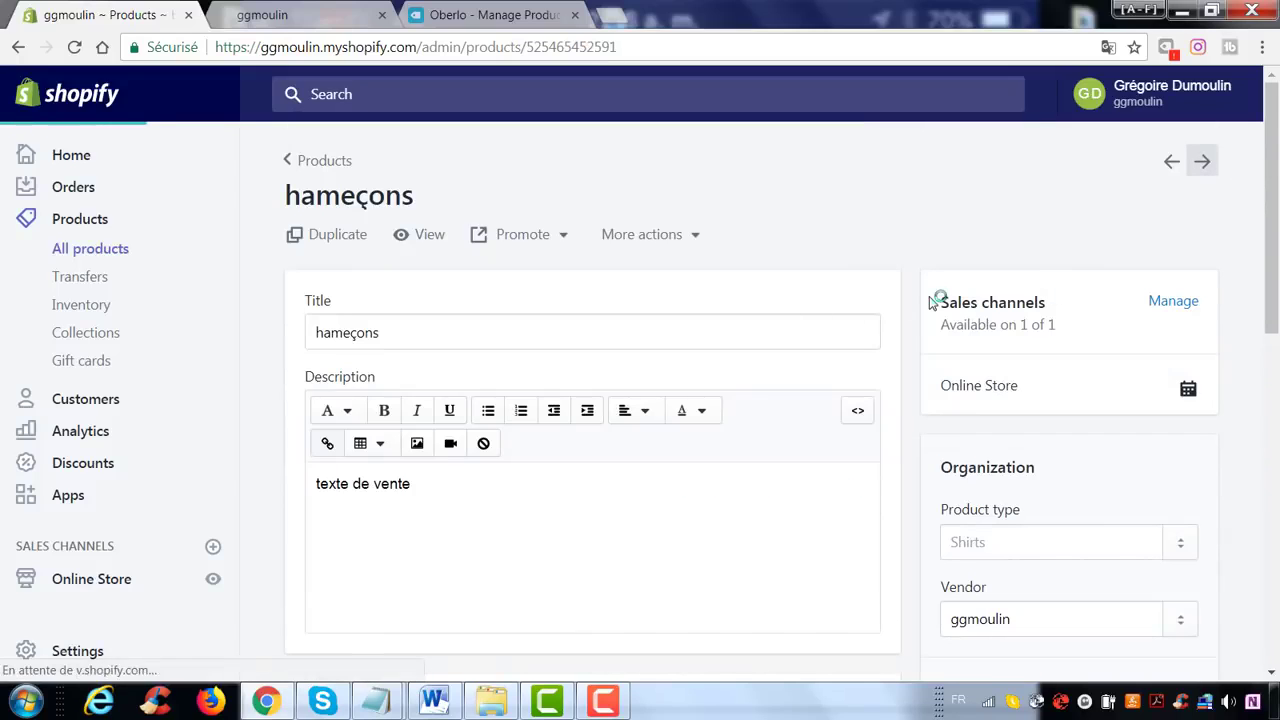
pyautogui.scroll(-5, 930, 303)
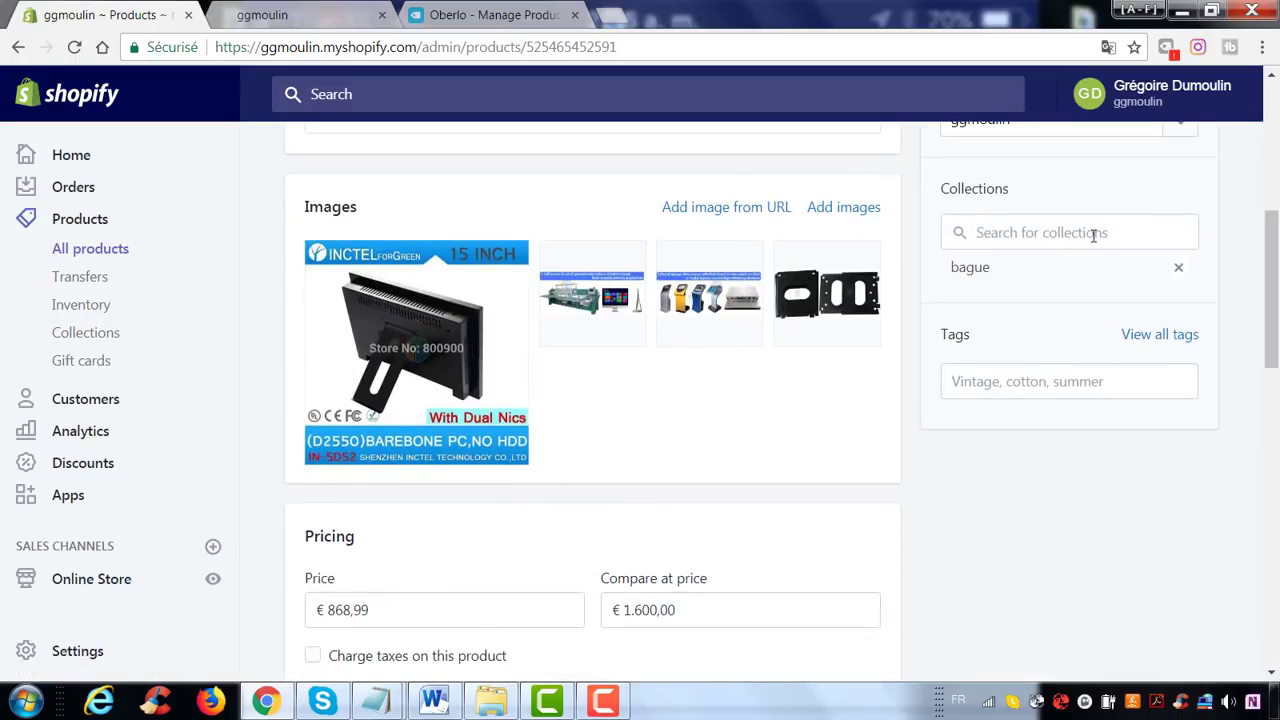
pyautogui.write('h')
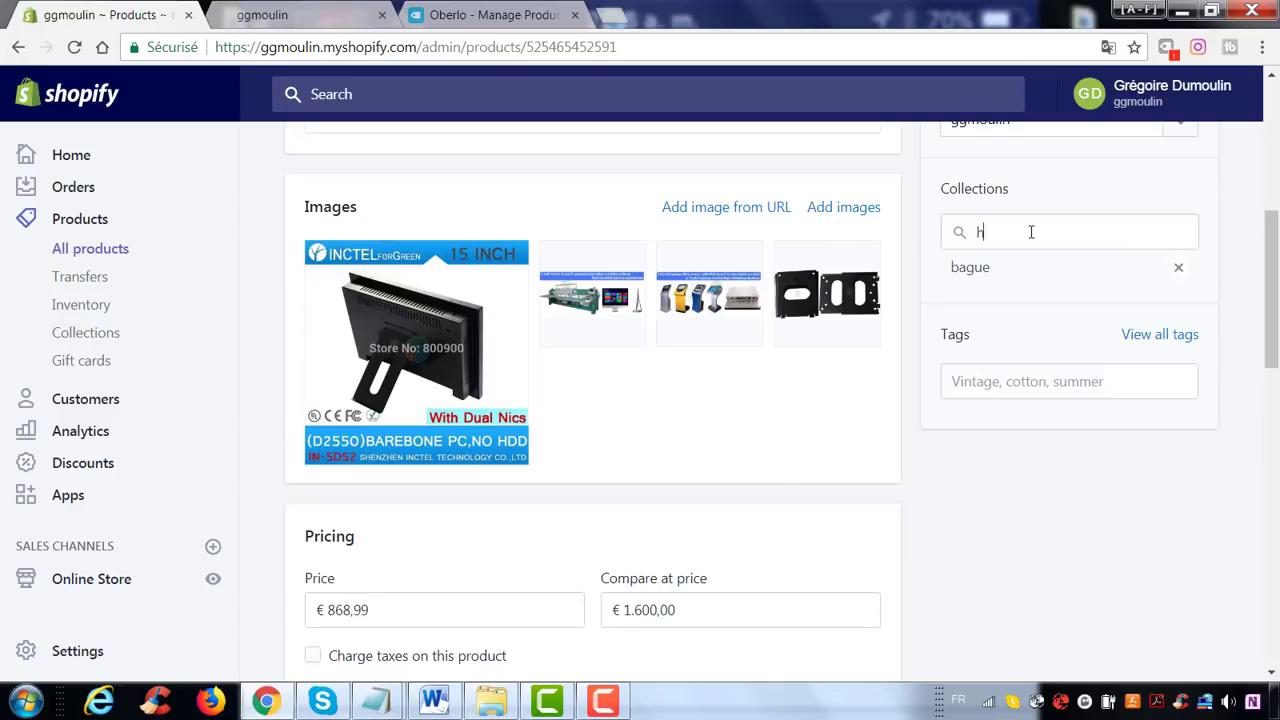
pyautogui.click(1035, 285)
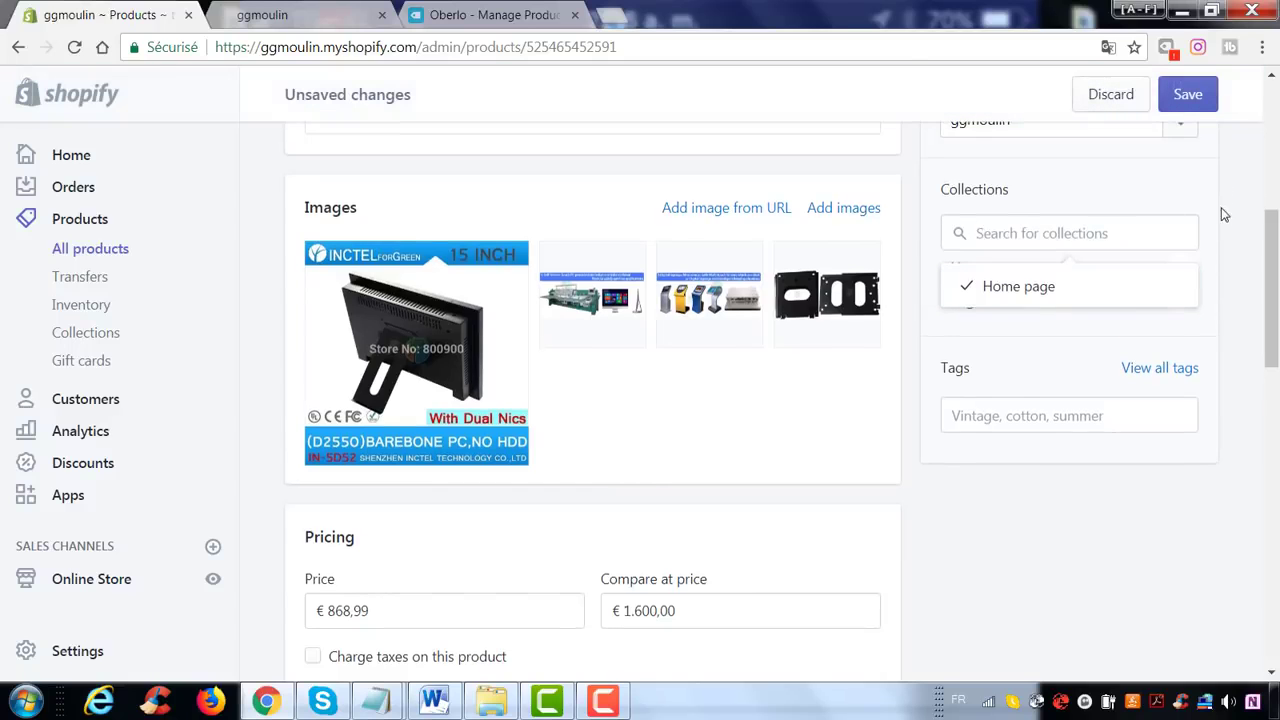
pyautogui.scroll(5, 1210, 180)
pyautogui.click(1186, 96)
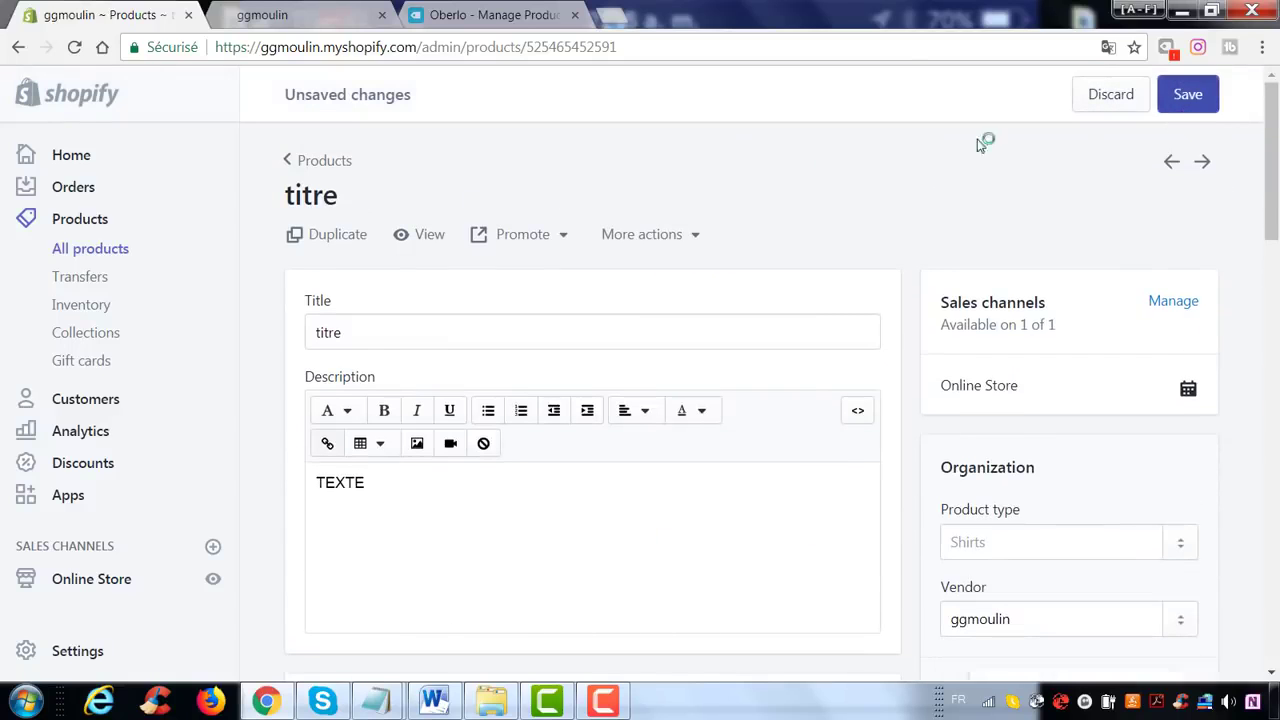
# - Switch to the online store's home page and refresh it to load the latest product changes
pyautogui.click(325, 15)
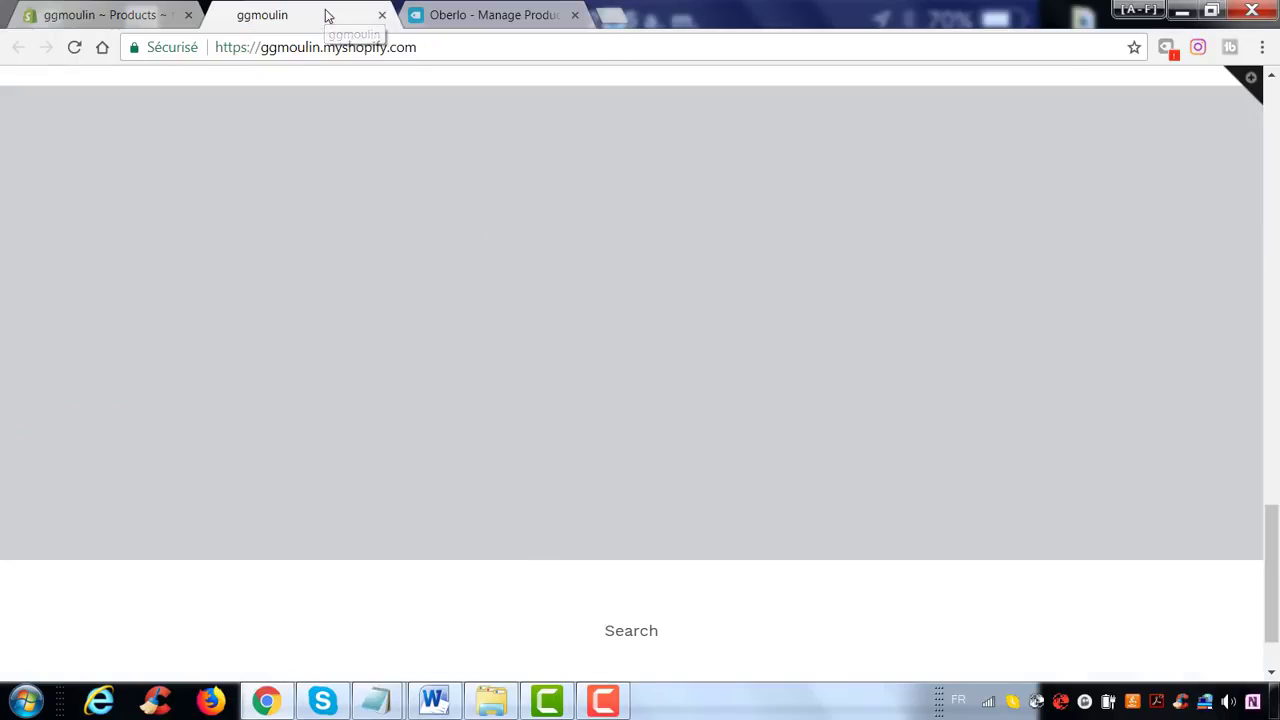
pyautogui.click(74, 48)
pyautogui.hotkey('ctrl', '1')
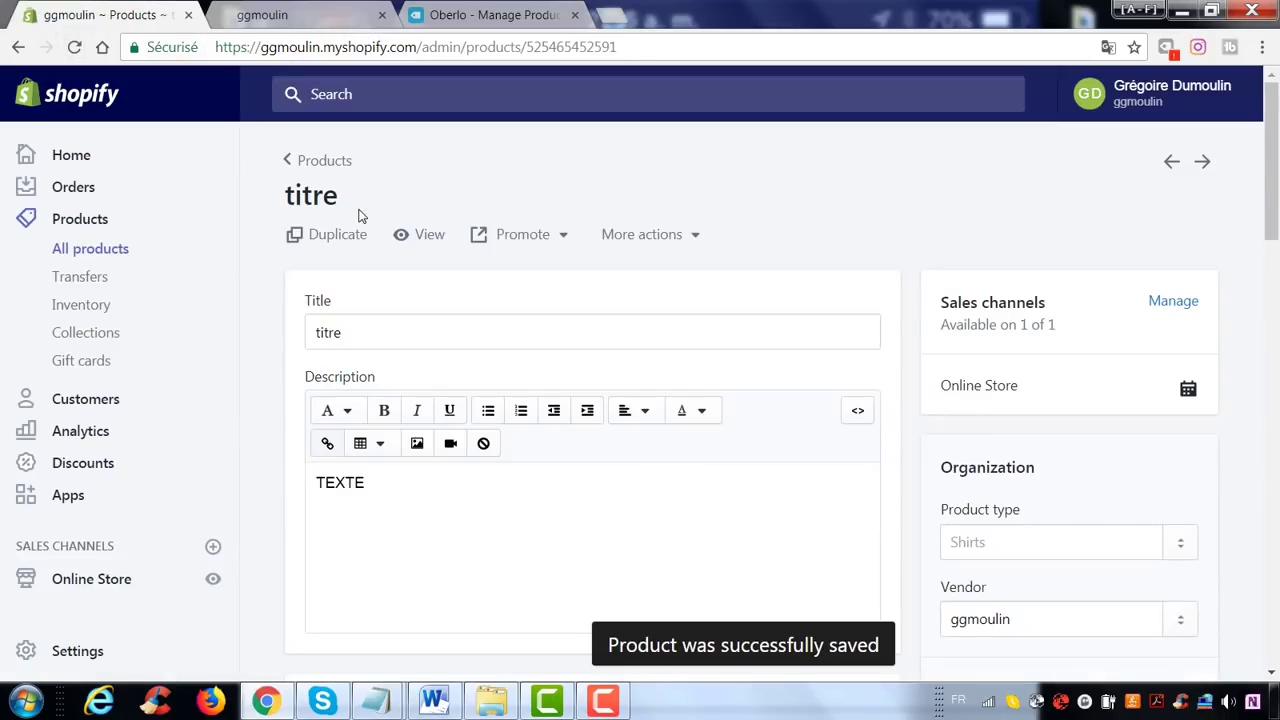
pyautogui.click(288, 15)
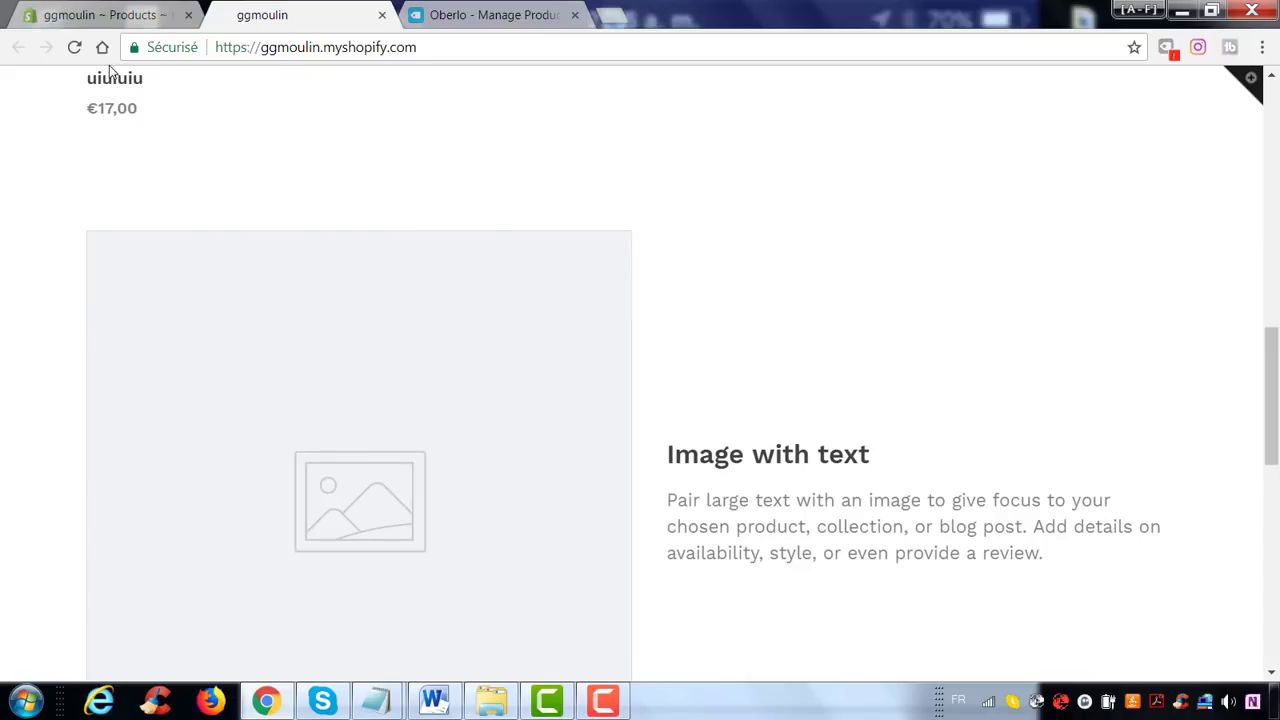
pyautogui.click(73, 48)
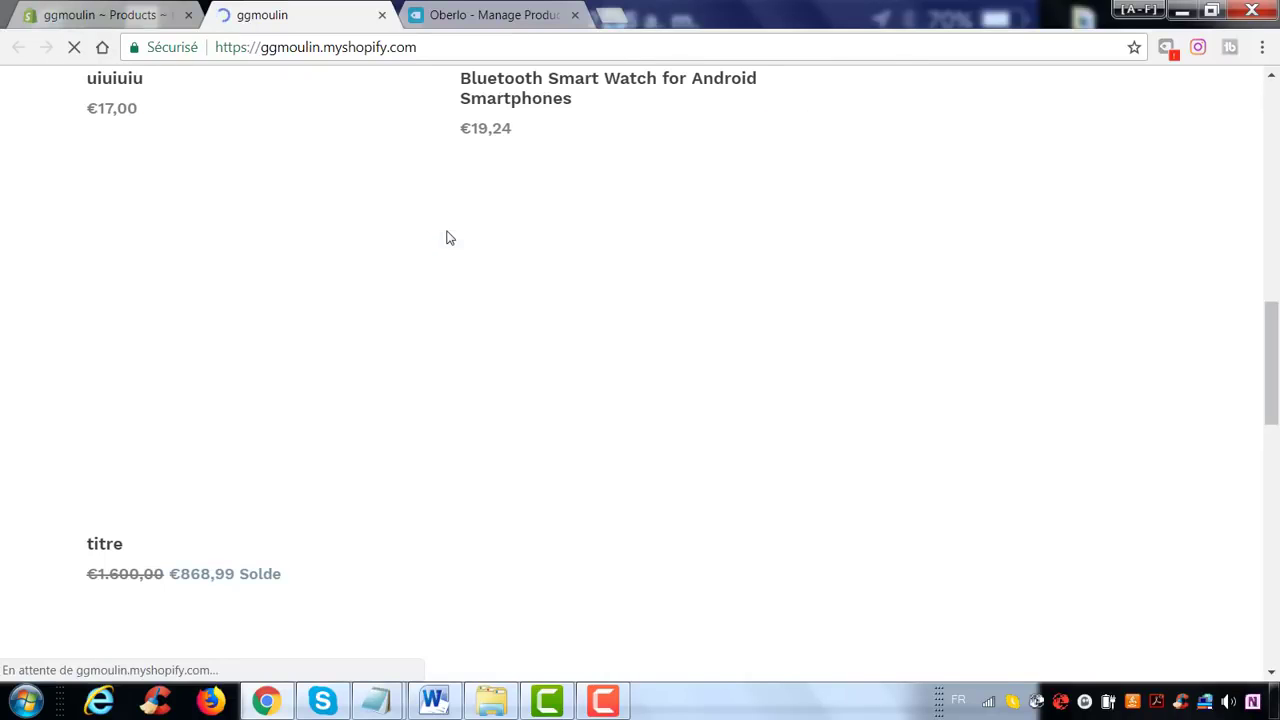
# - Look through the featured collection on the store's home page and open the Bijoux page
pyautogui.scroll(5, 477, 286)
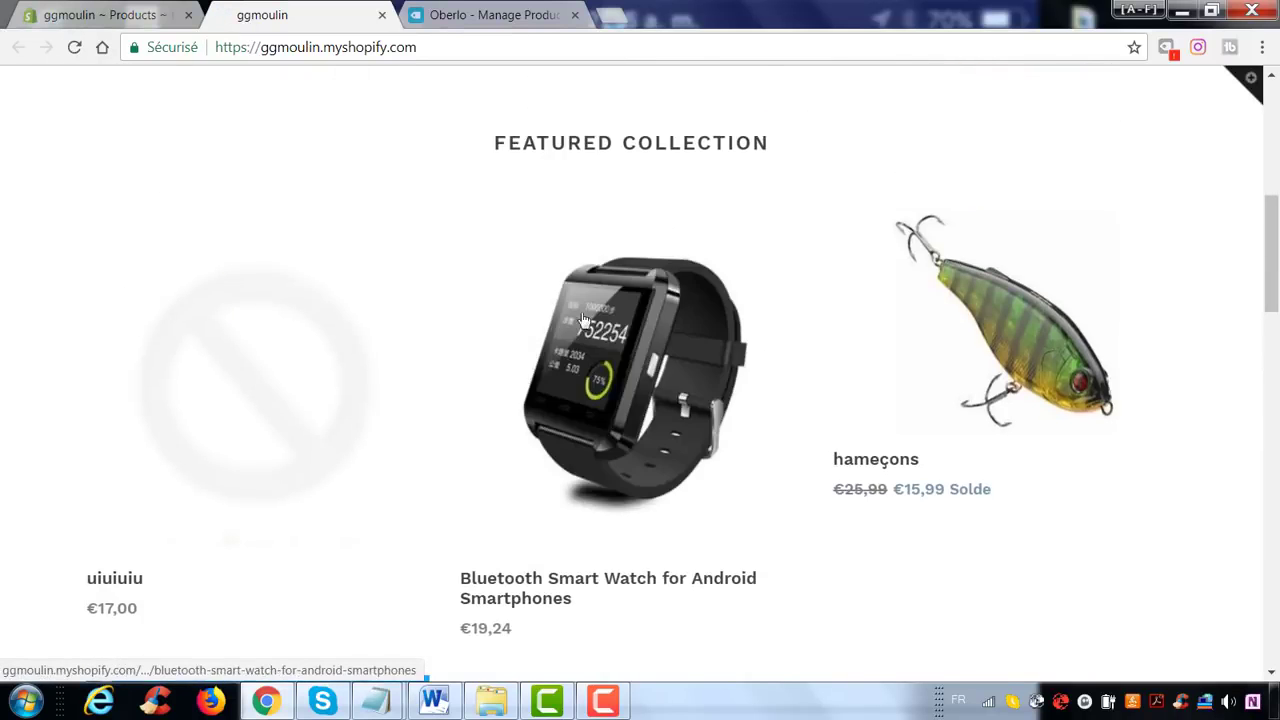
pyautogui.scroll(5, 760, 340)
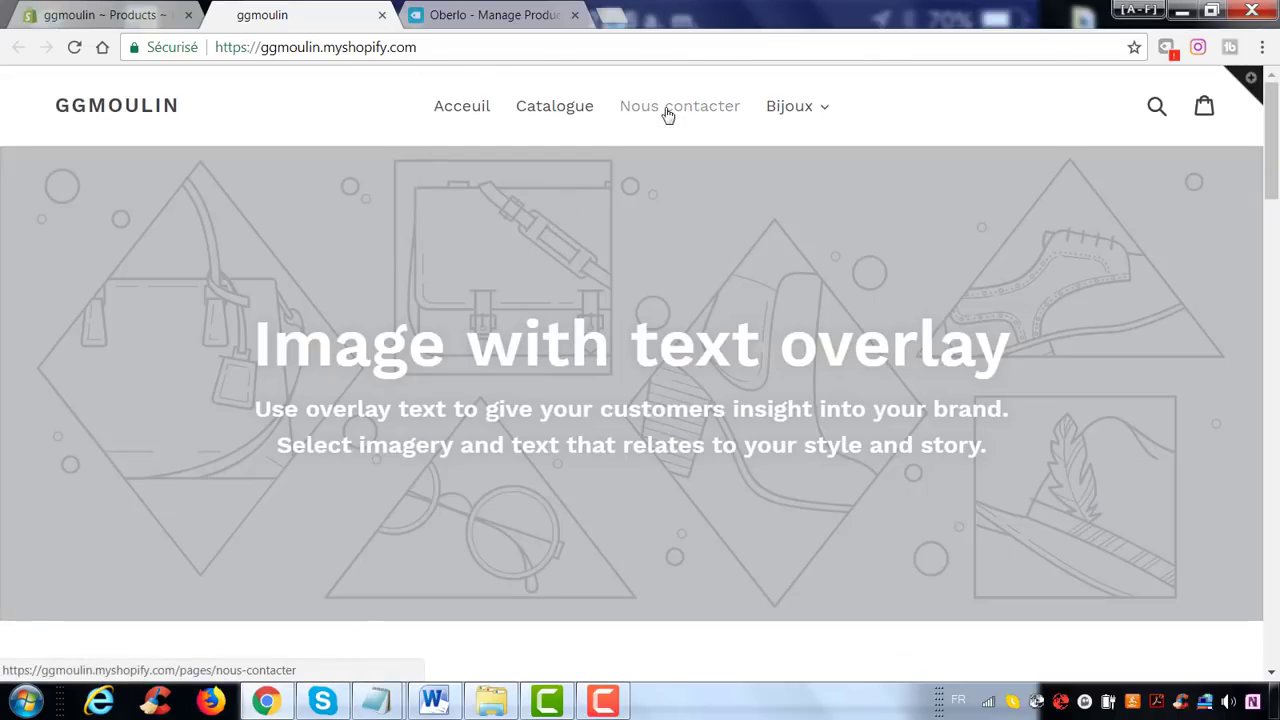
pyautogui.scroll(-5, 669, 247)
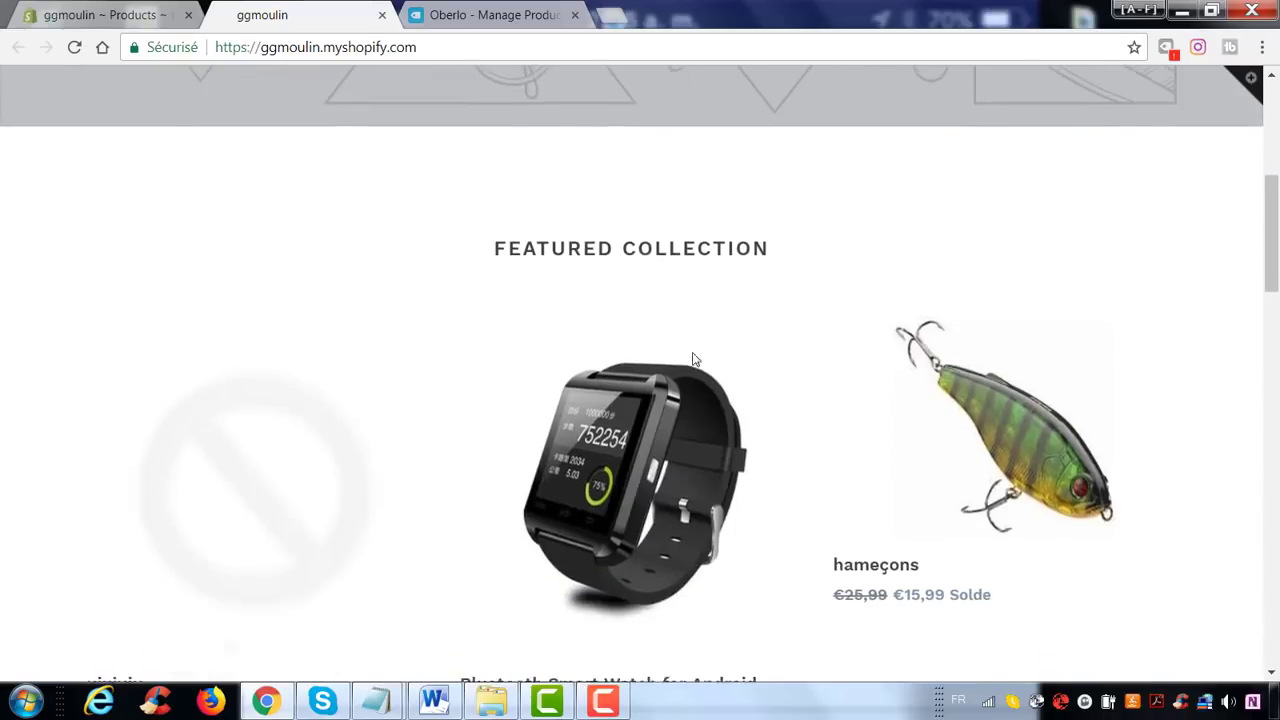
pyautogui.scroll(-2, 704, 378)
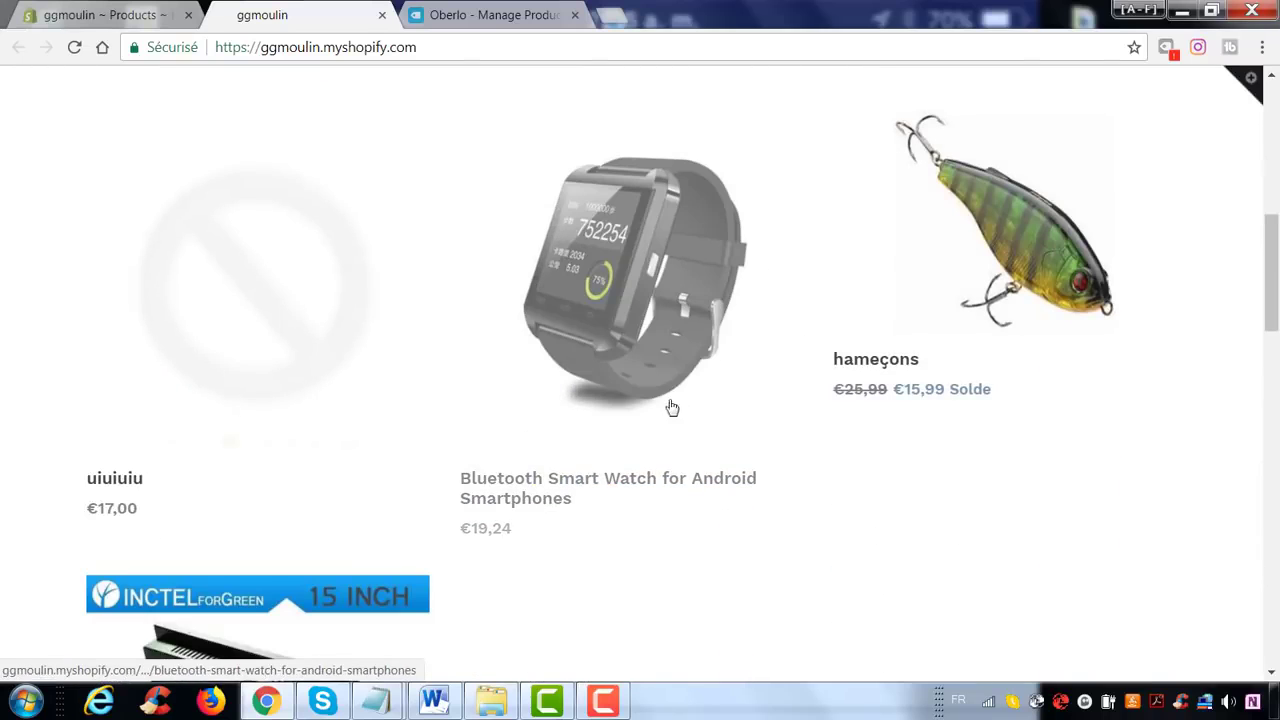
pyautogui.scroll(-4, 277, 314)
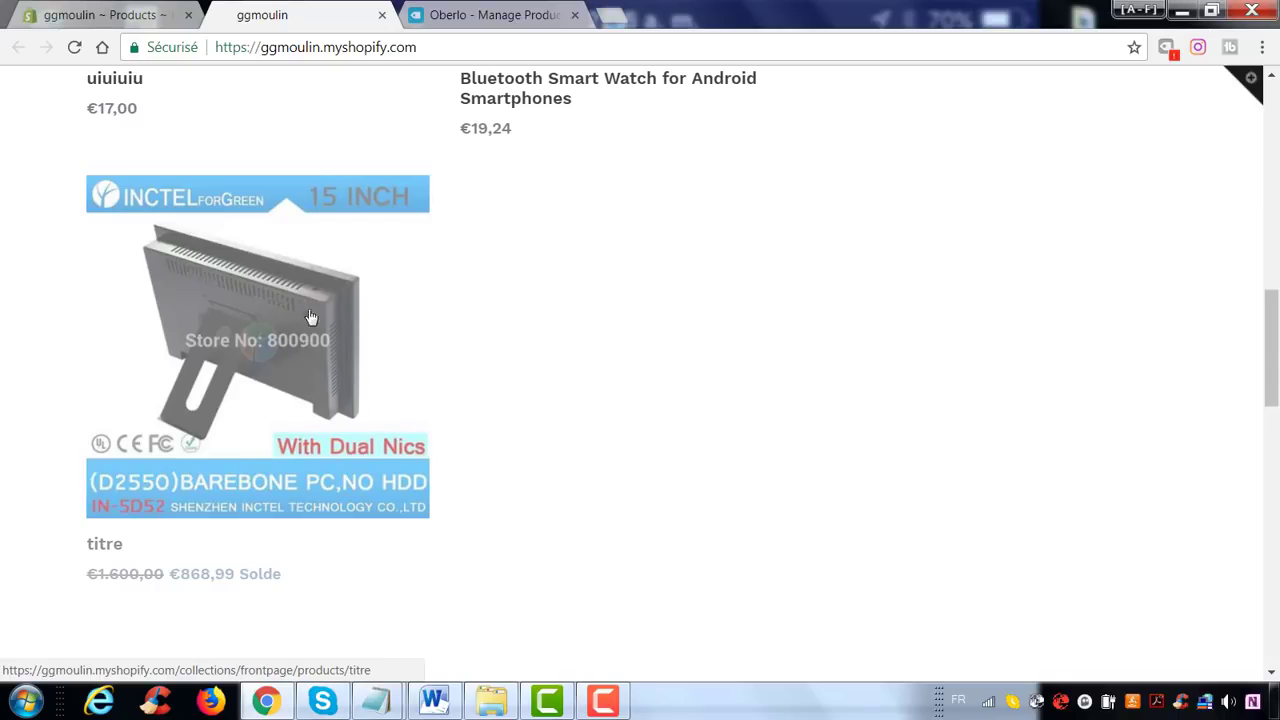
pyautogui.scroll(-3, 735, 350)
pyautogui.scroll(-8, 733, 355)
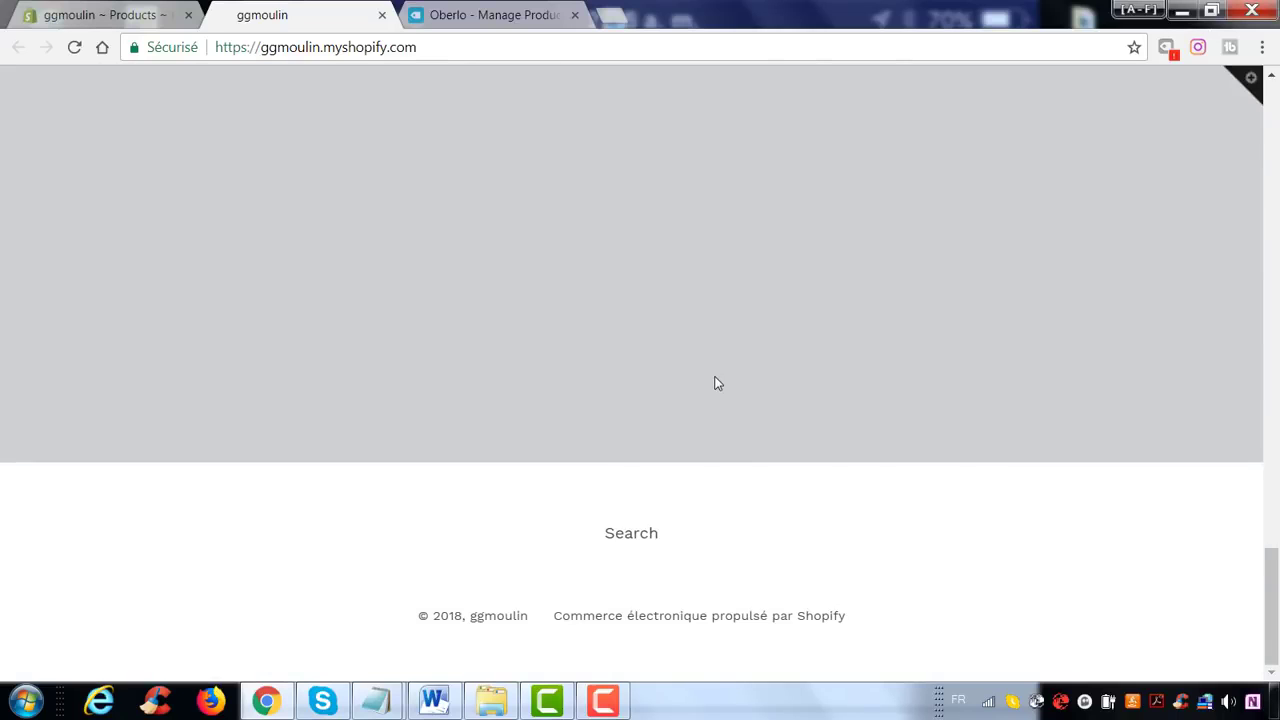
pyautogui.scroll(4, 716, 381)
pyautogui.scroll(3, 468, 370)
pyautogui.scroll(-4, 565, 335)
pyautogui.scroll(15, 566, 338)
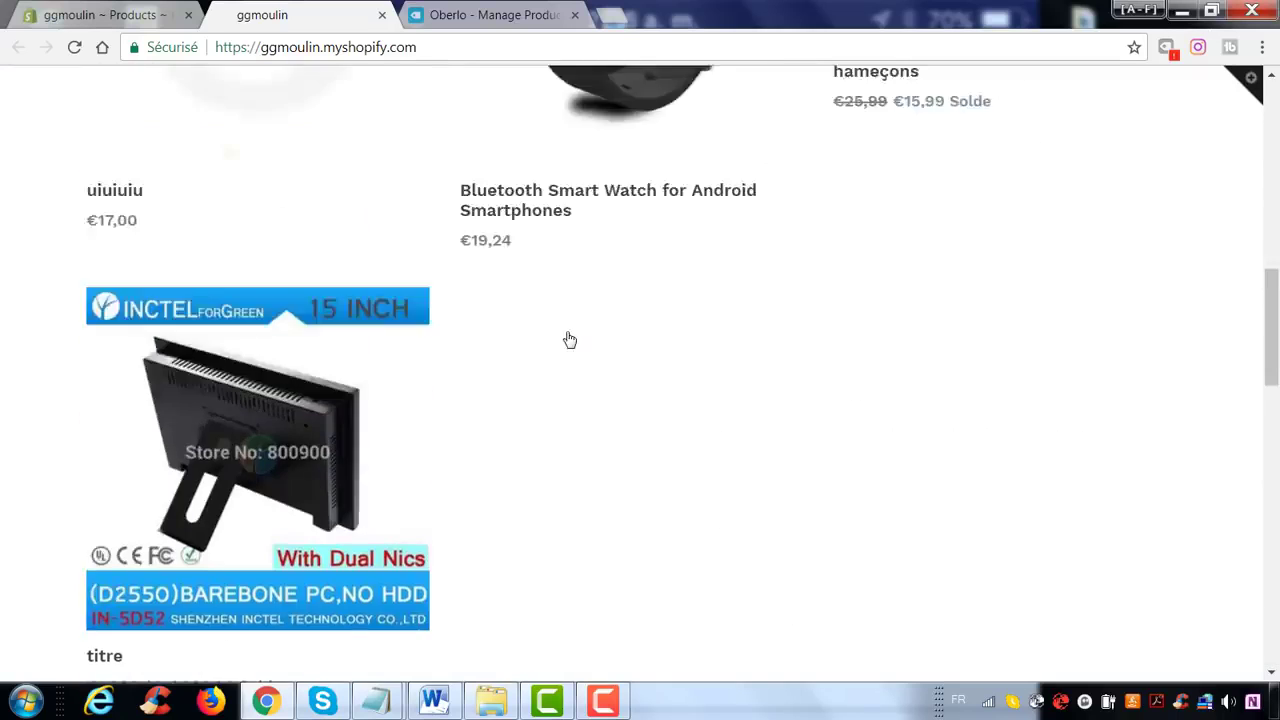
pyautogui.scroll(1, 566, 338)
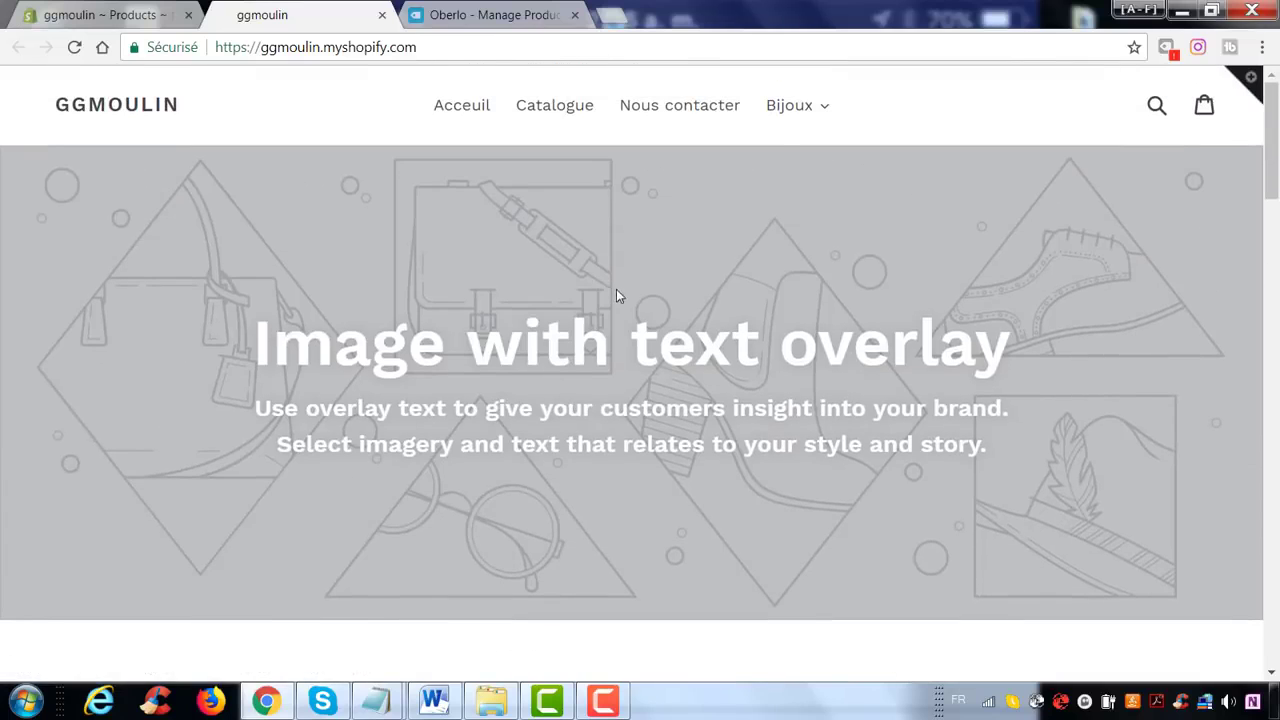
pyautogui.click(821, 105)
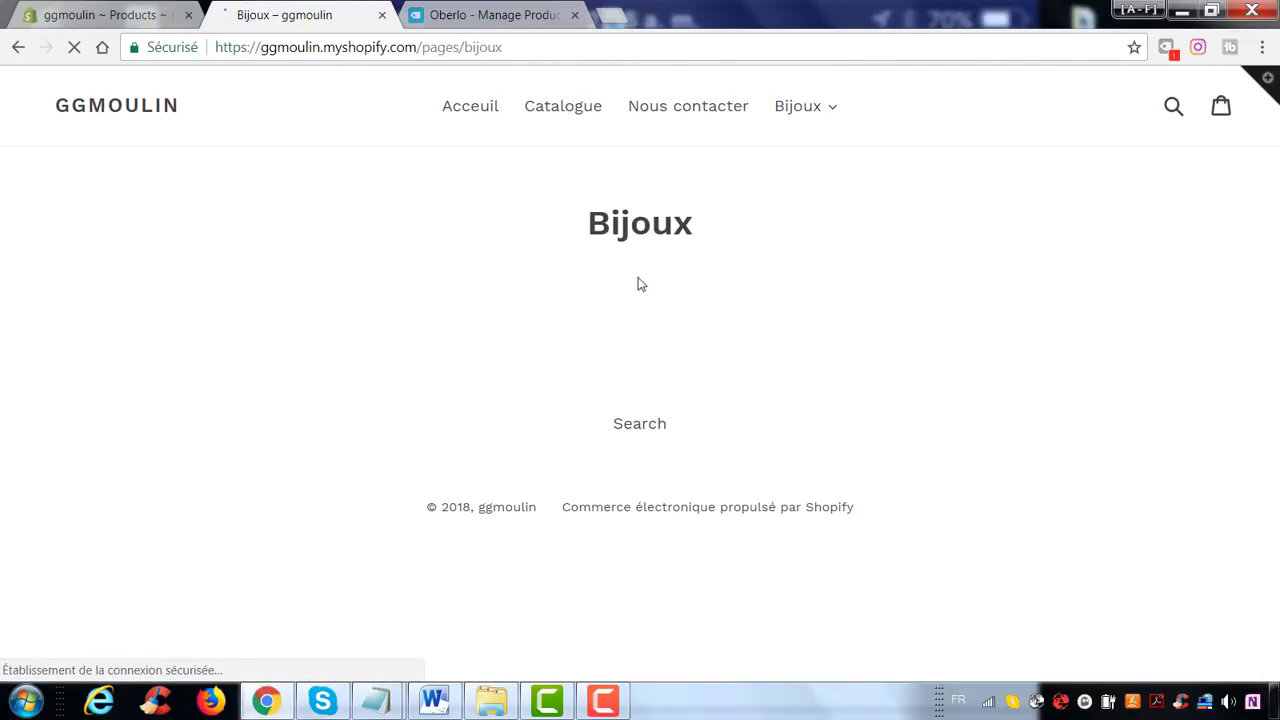
# - Return to the Shopify admin and look through the full product list
pyautogui.click(100, 14)
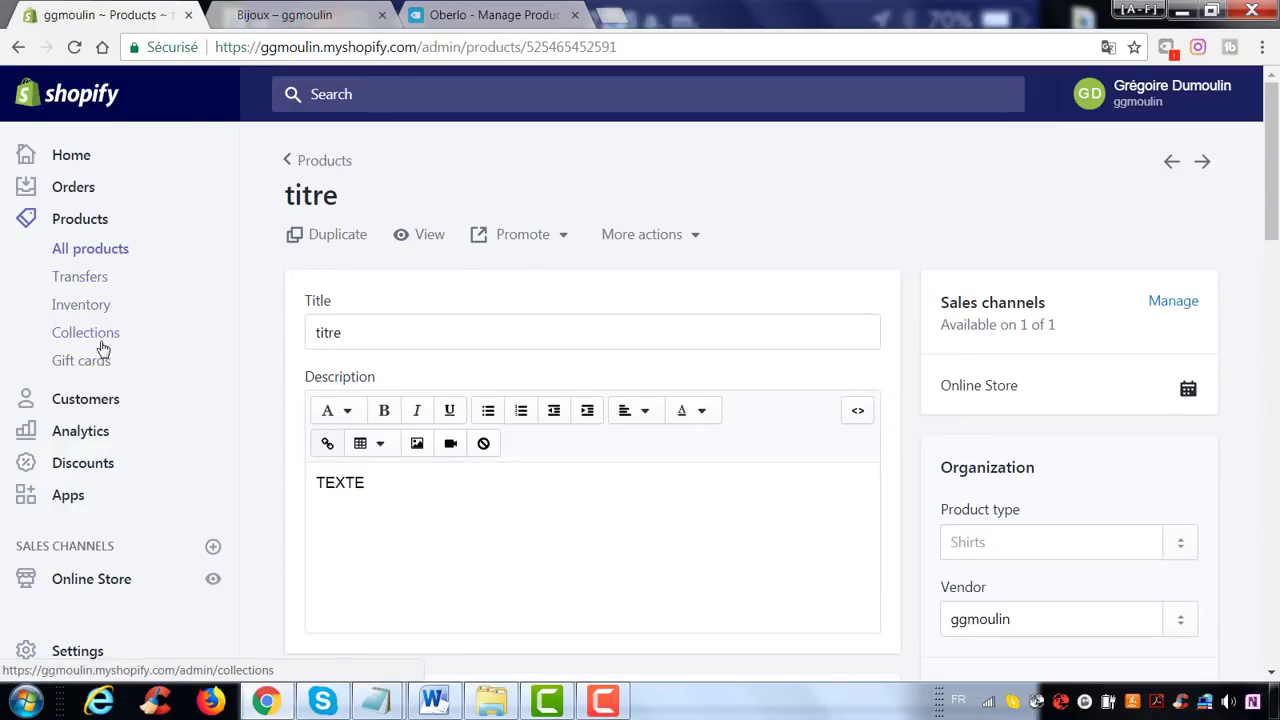
pyautogui.click(288, 162)
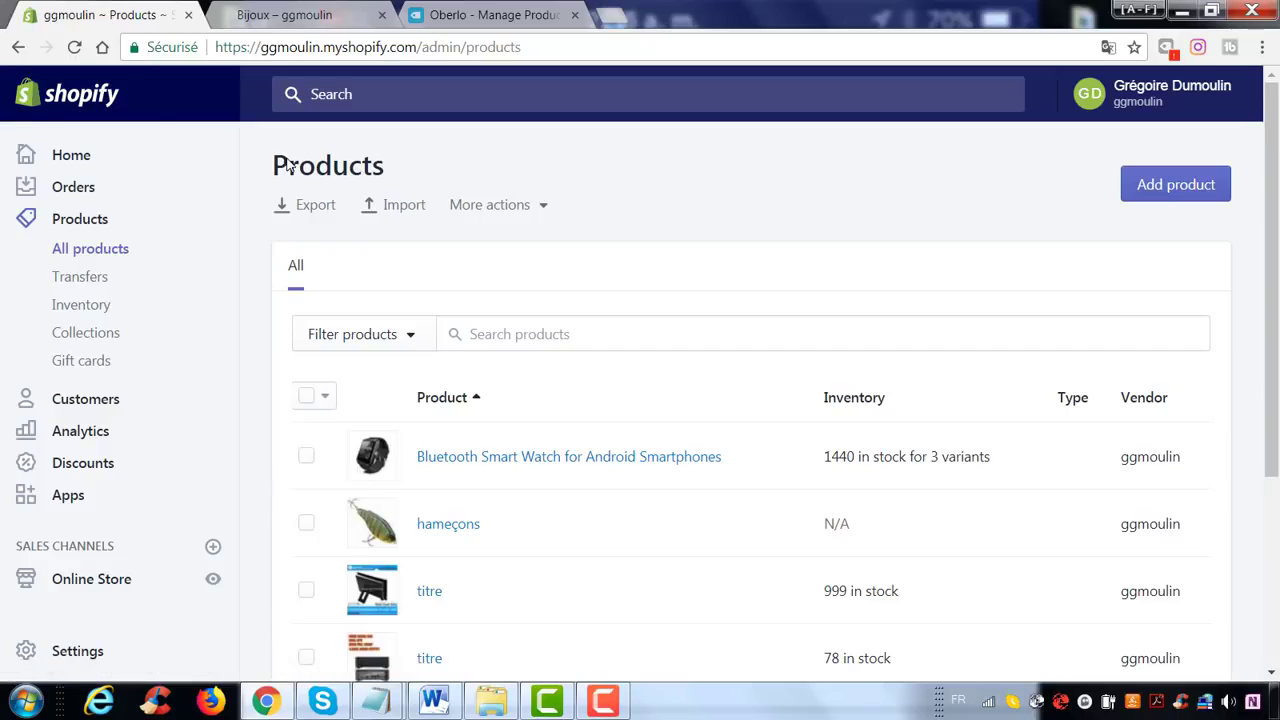
pyautogui.scroll(-2, 371, 286)
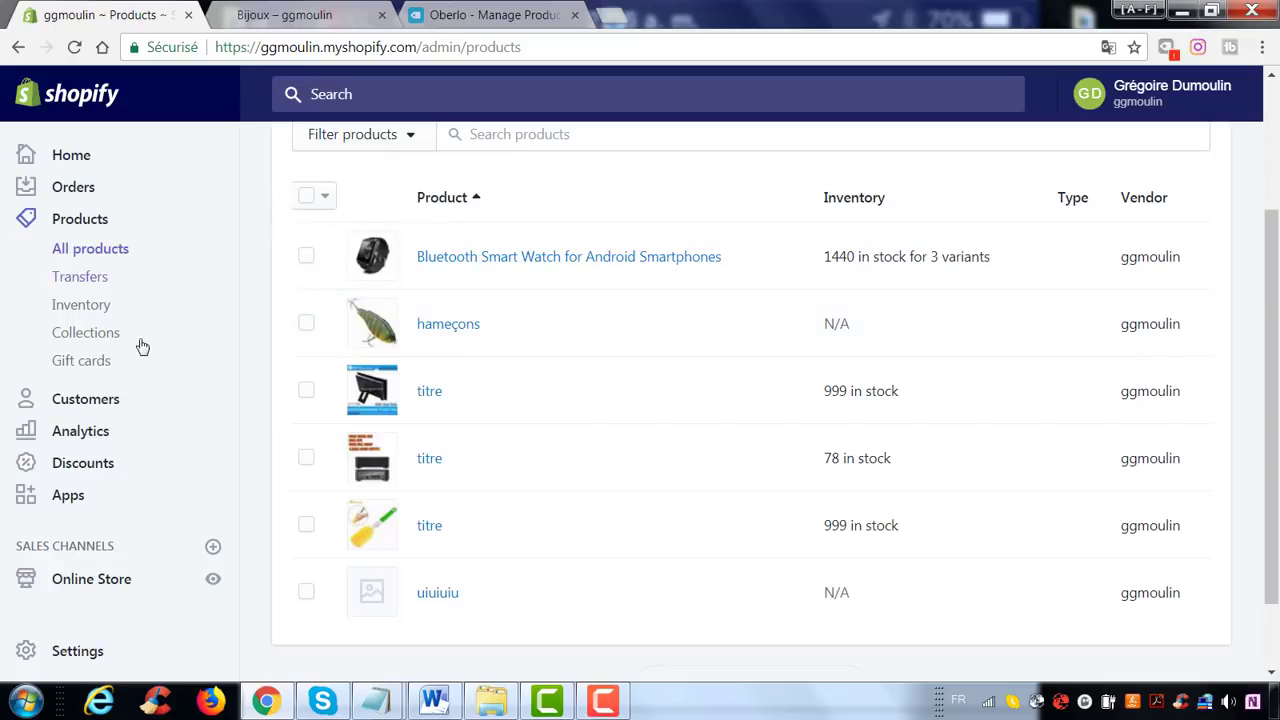
# - Open the store's apps page and look over the installed apps
pyautogui.click(58, 498)
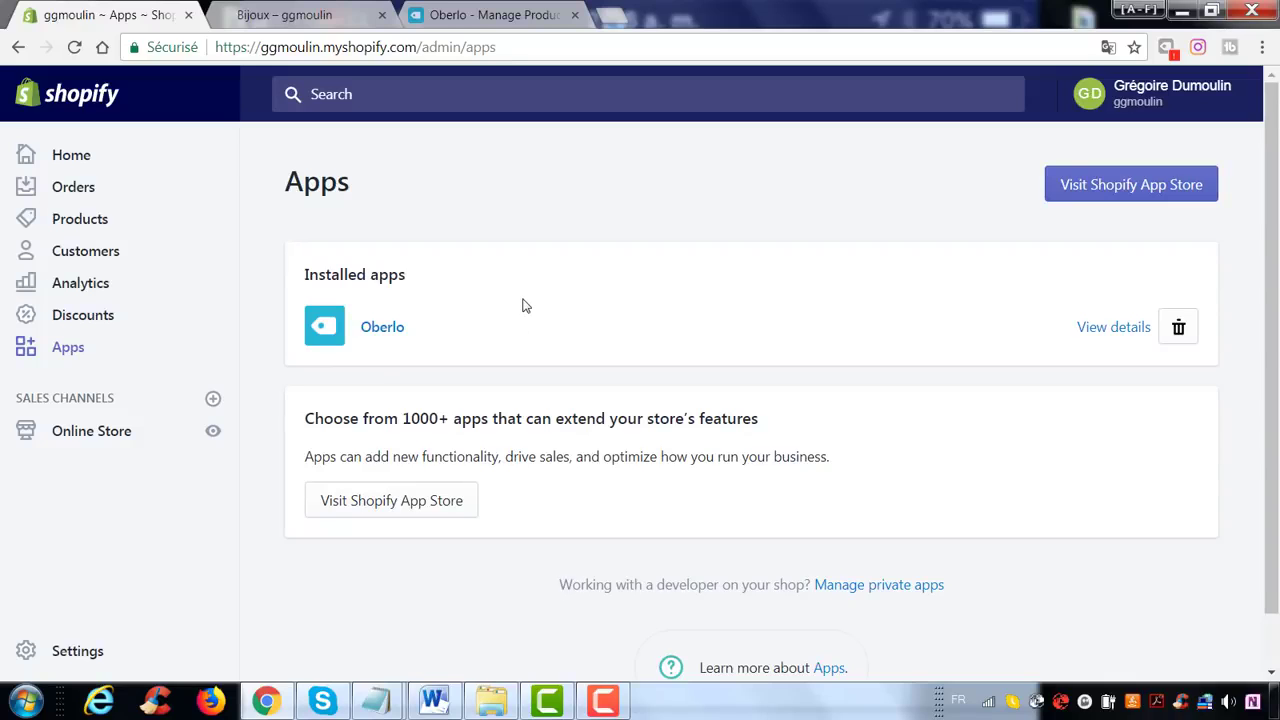
pyautogui.scroll(-1, 523, 306)
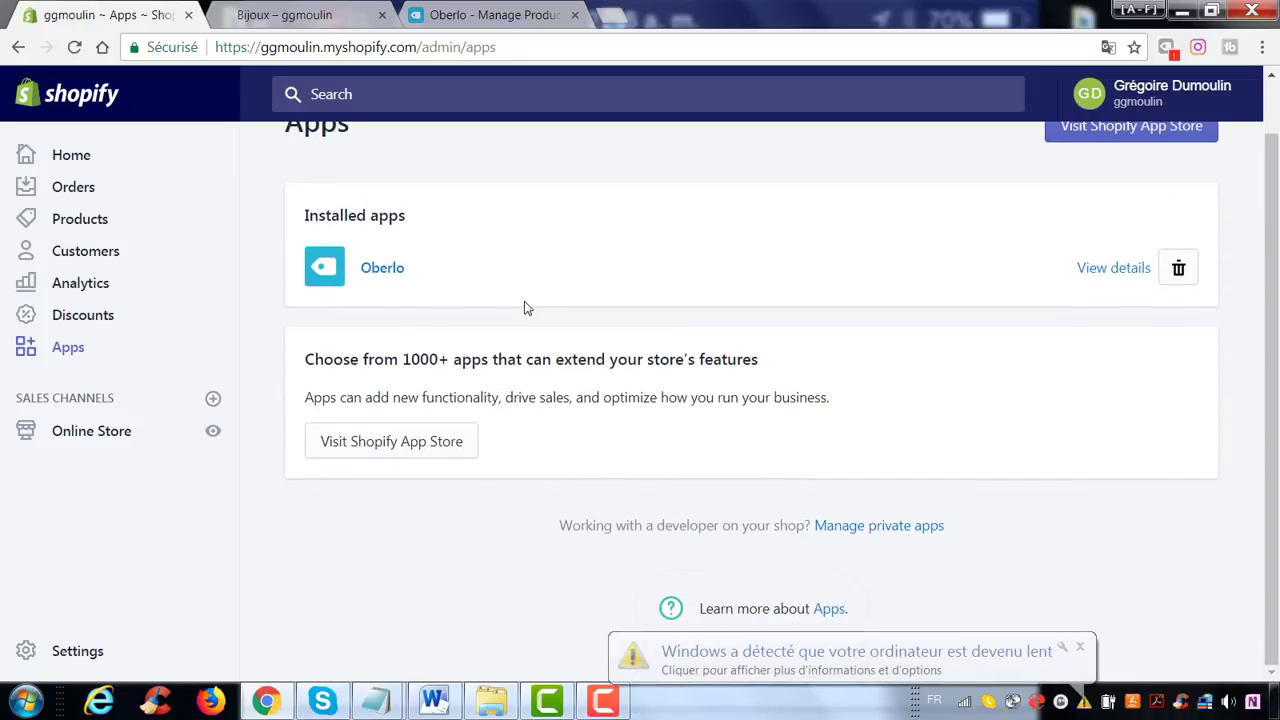
pyautogui.scroll(1, 523, 306)
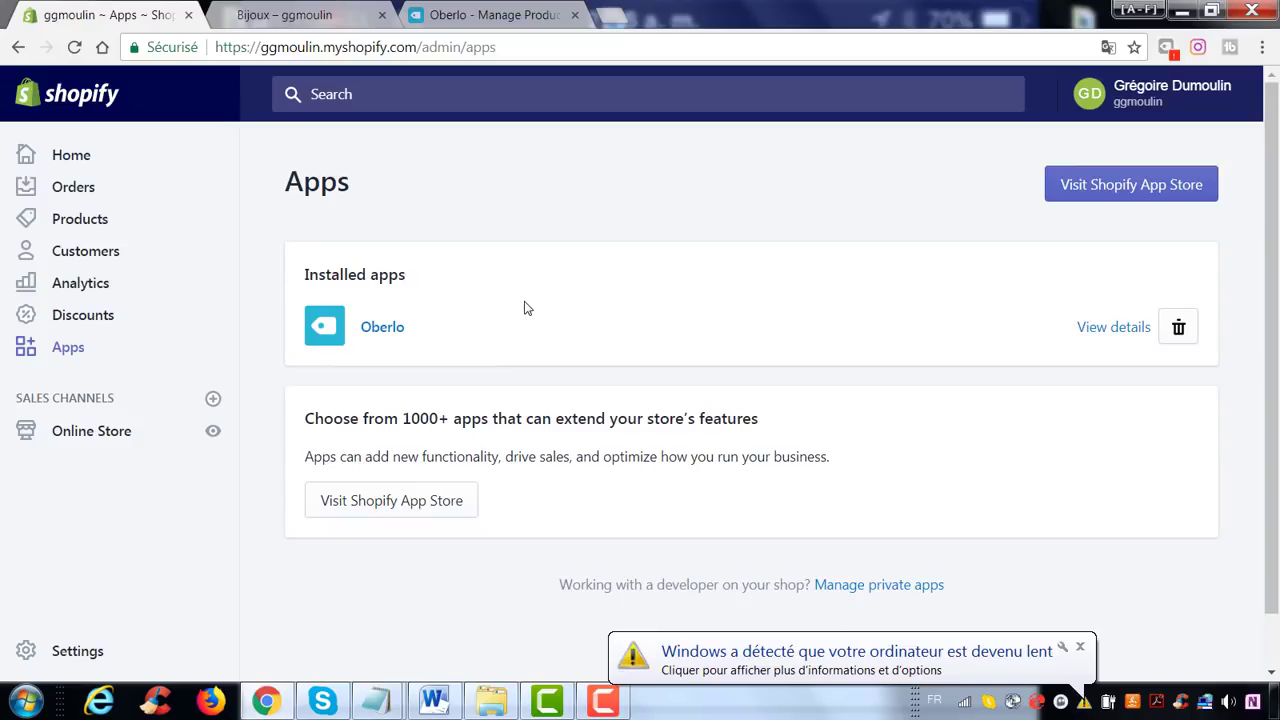
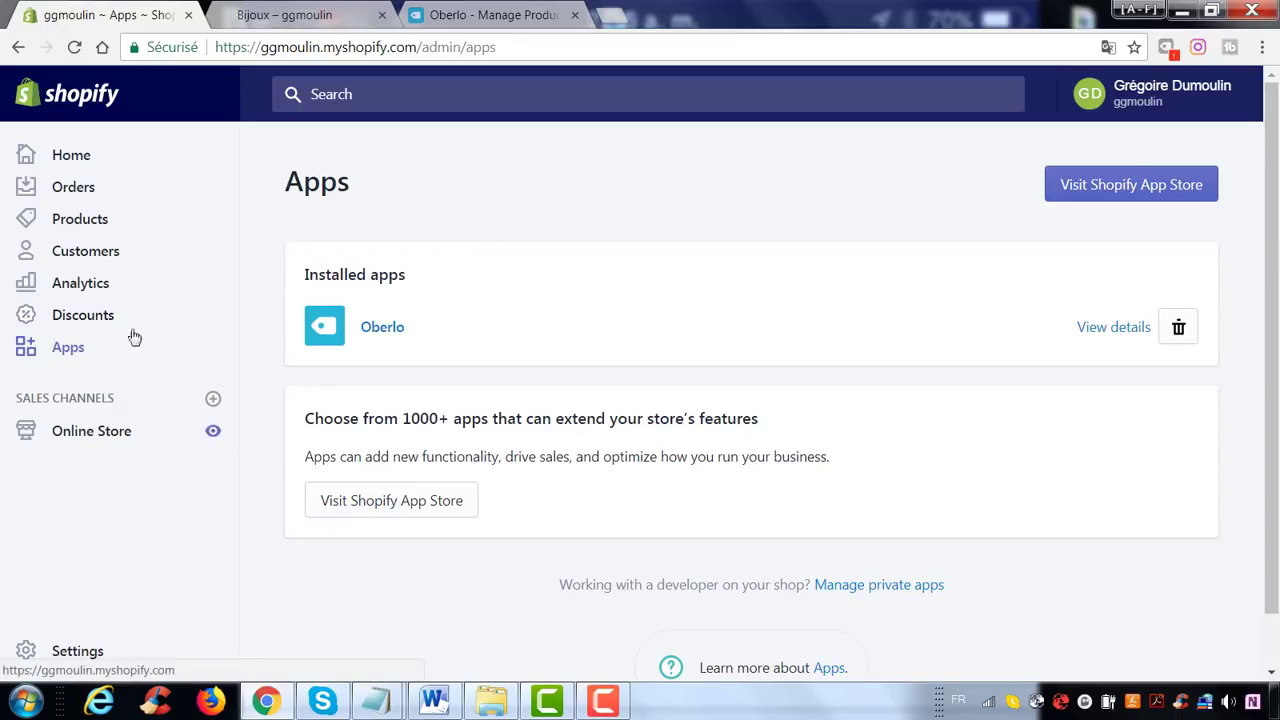
# - Open the online store's theme settings and go to the section for adding more themes
pyautogui.click(122, 441)
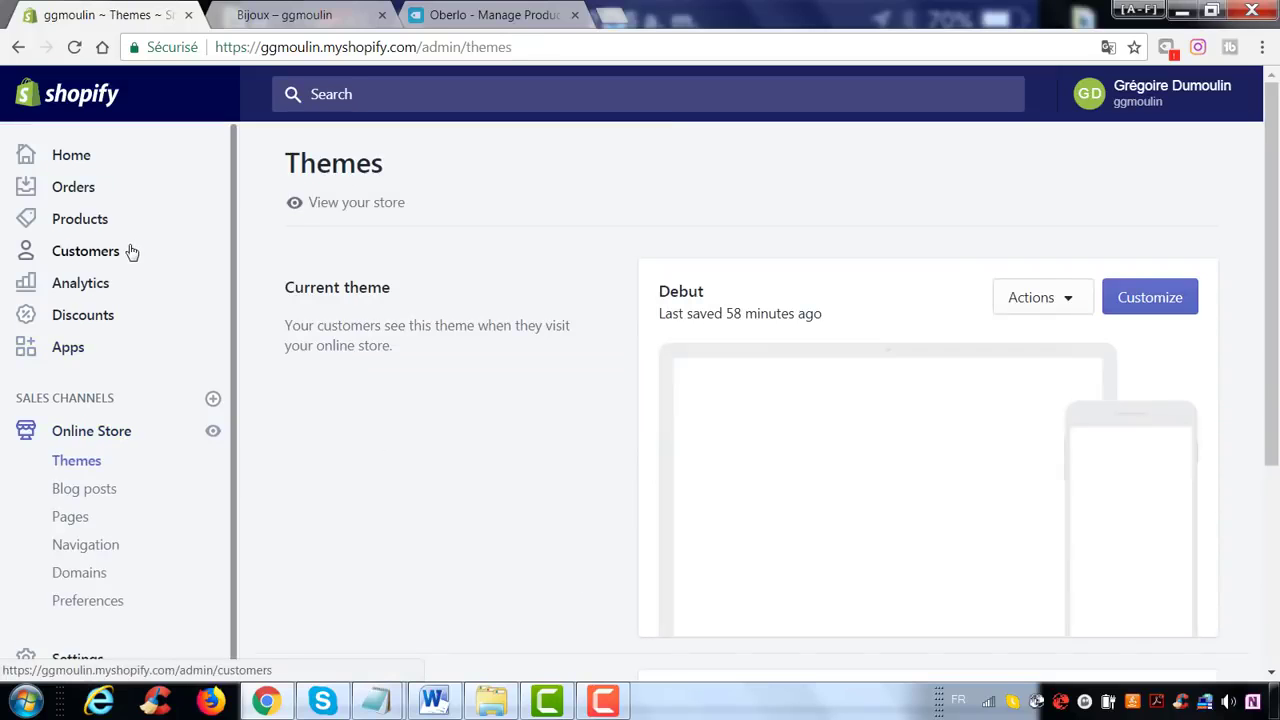
pyautogui.scroll(-1, 128, 250)
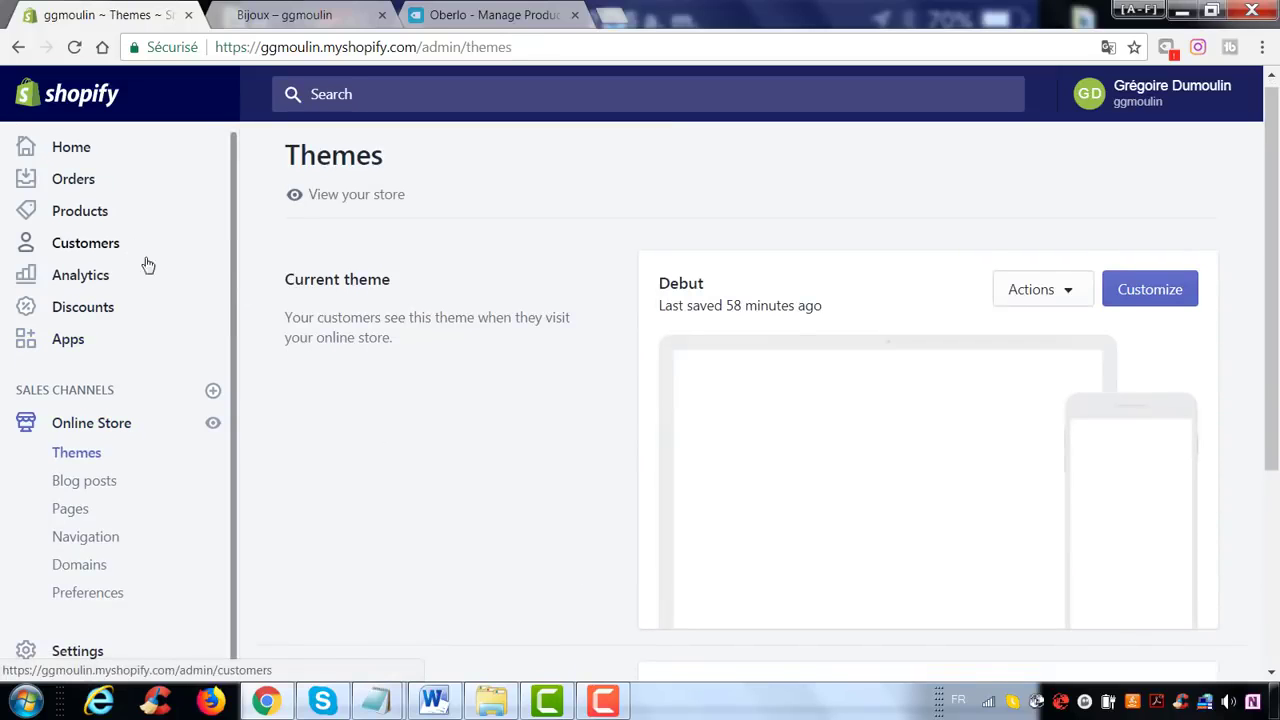
pyautogui.scroll(-2, 336, 309)
pyautogui.scroll(-1, 336, 309)
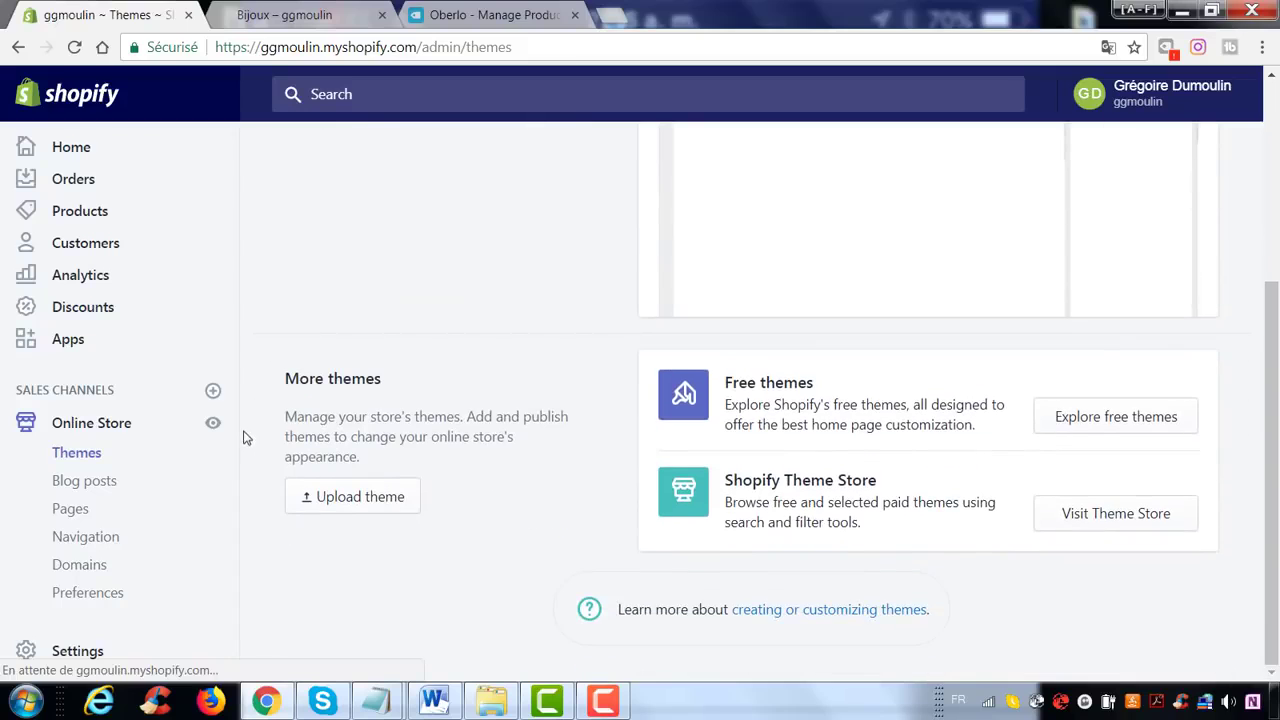
pyautogui.click(600, 705)
pyautogui.click(603, 705)
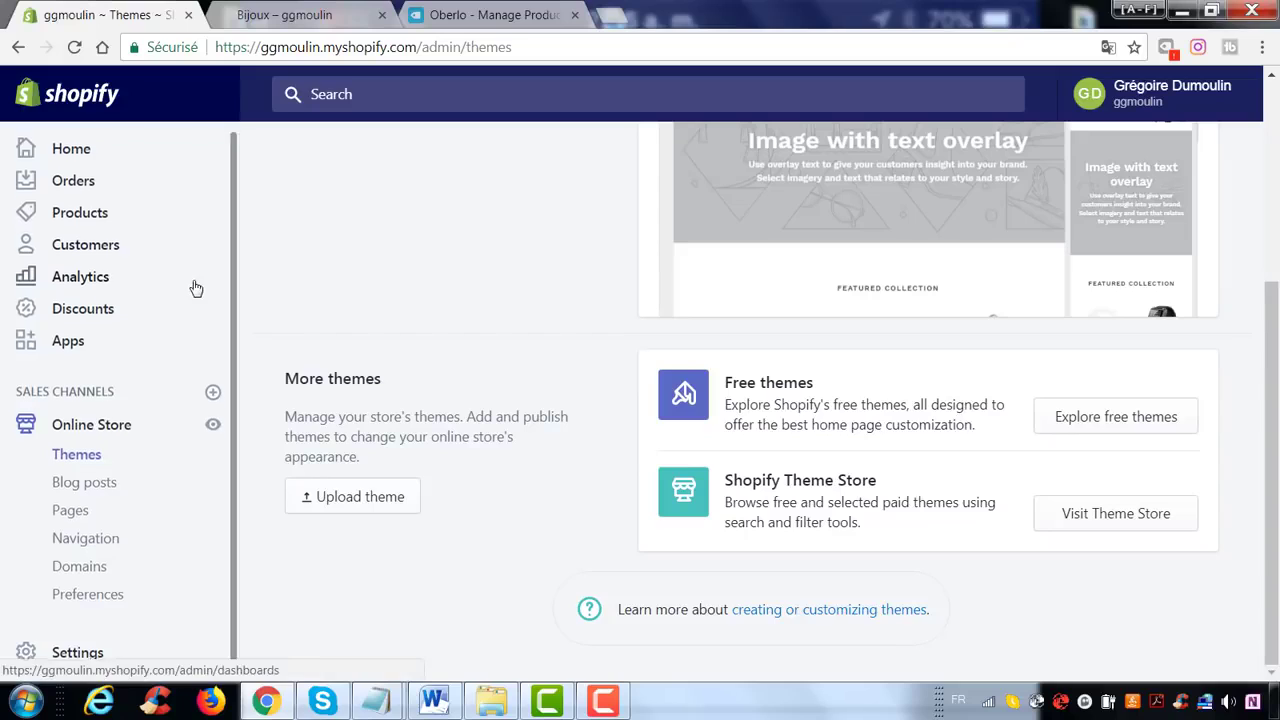
# - Add the Simple theme from the free themes to the store
pyautogui.scroll(1, 120, 230)
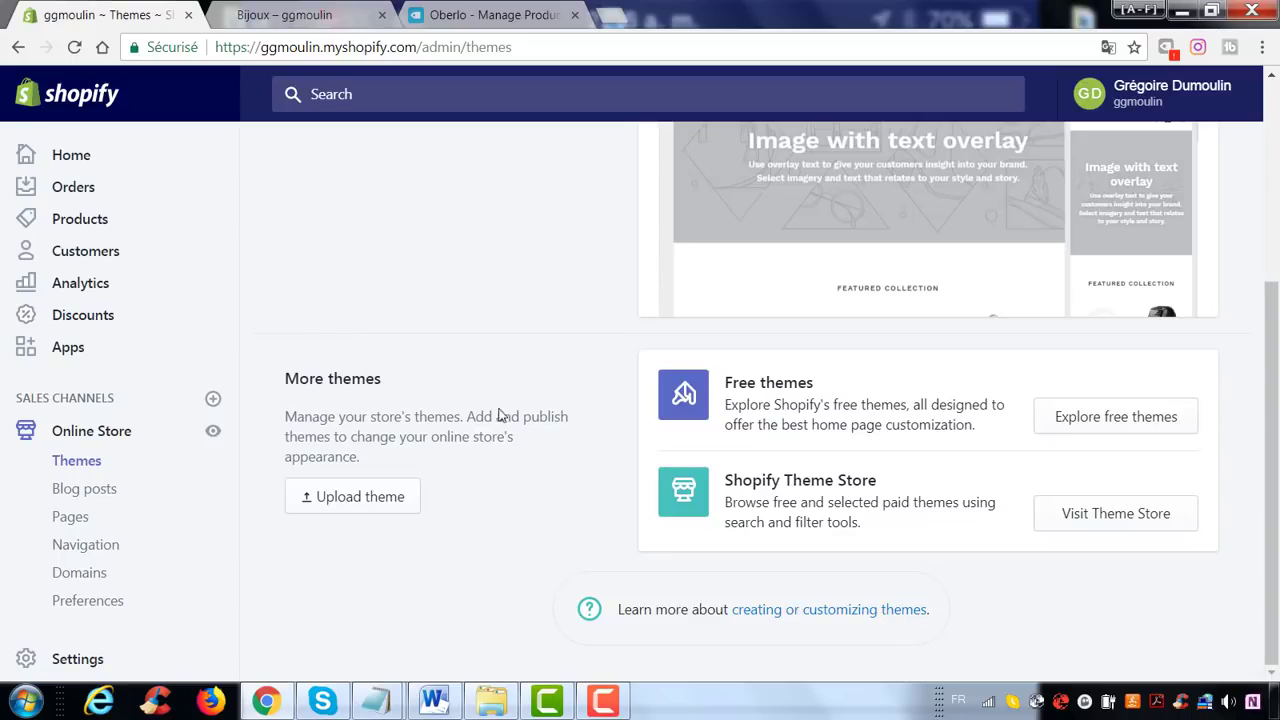
pyautogui.scroll(4, 578, 470)
pyautogui.scroll(-1, 938, 432)
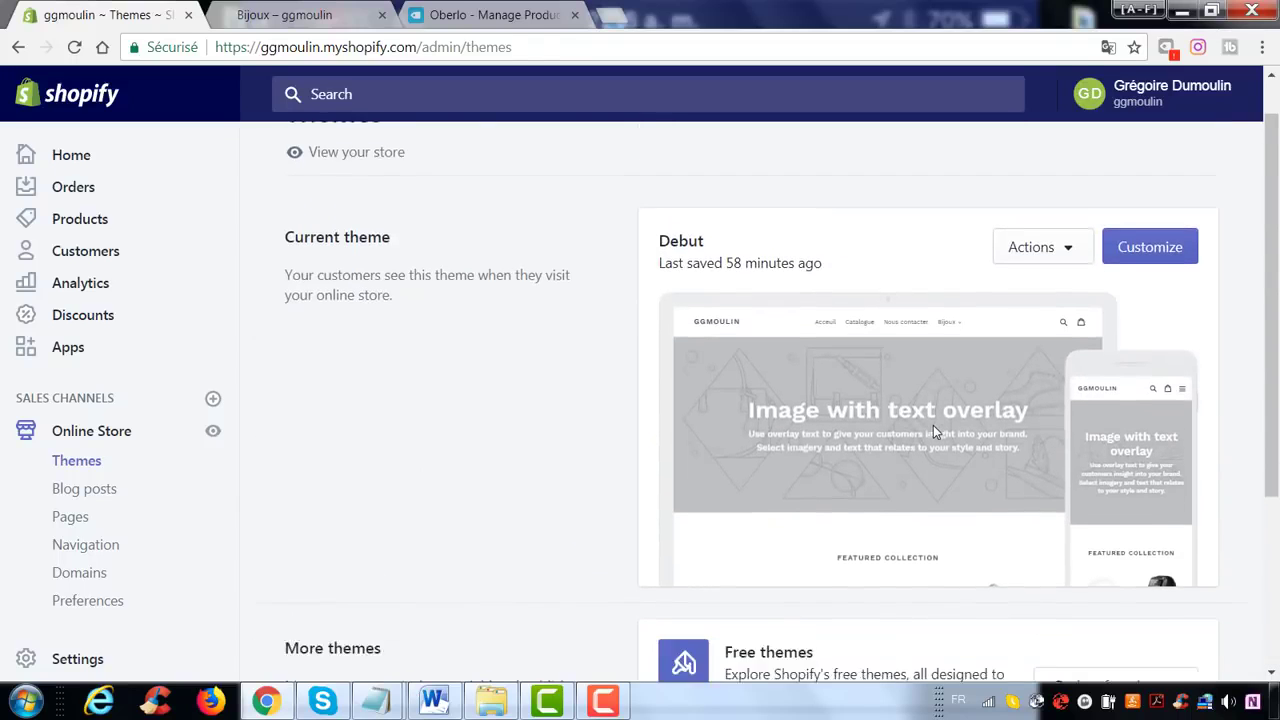
pyautogui.scroll(-1, 1053, 344)
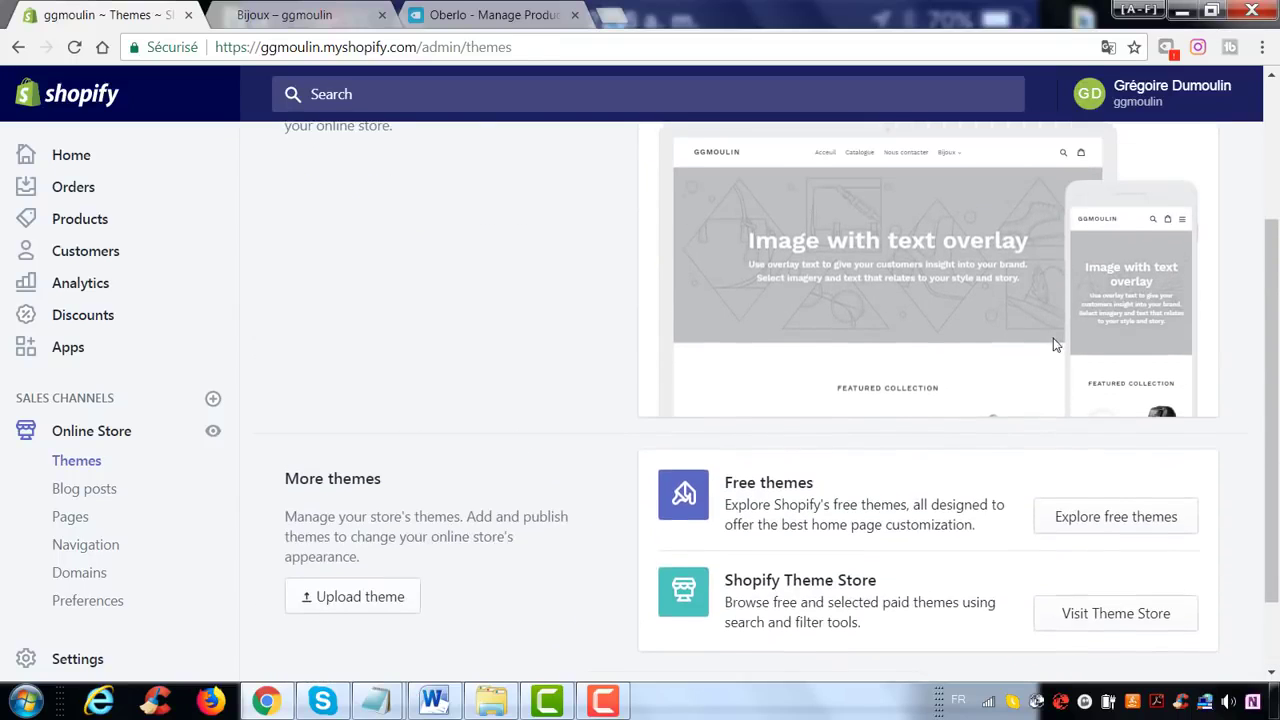
pyautogui.click(1107, 518)
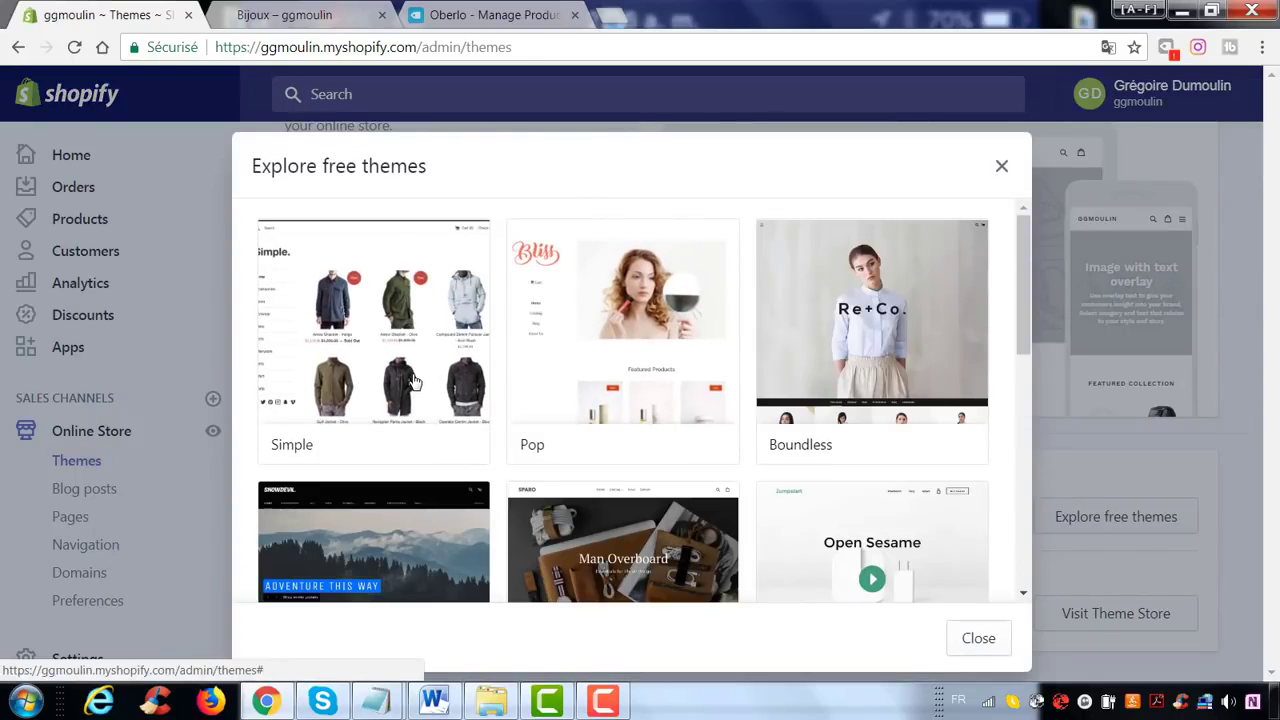
pyautogui.click(413, 381)
pyautogui.click(922, 648)
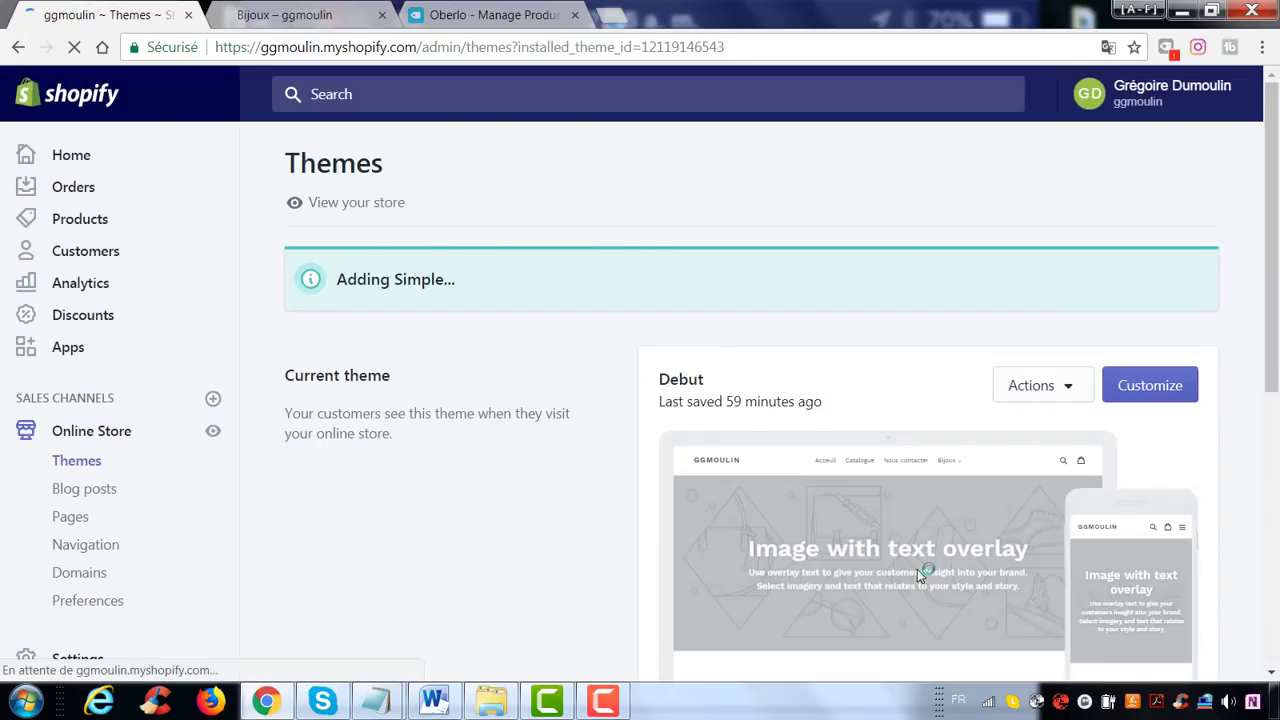
# - Publish the added Simple theme as the store's current theme
pyautogui.scroll(-2, 683, 397)
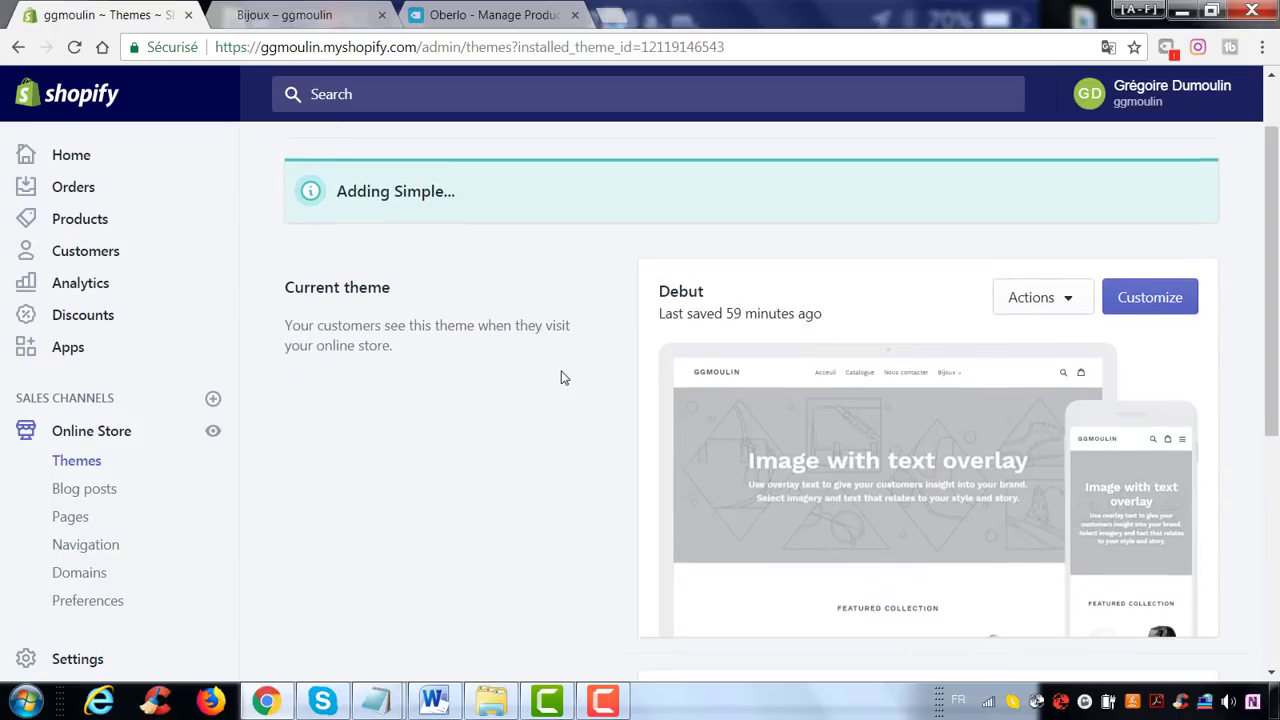
pyautogui.scroll(-3, 563, 283)
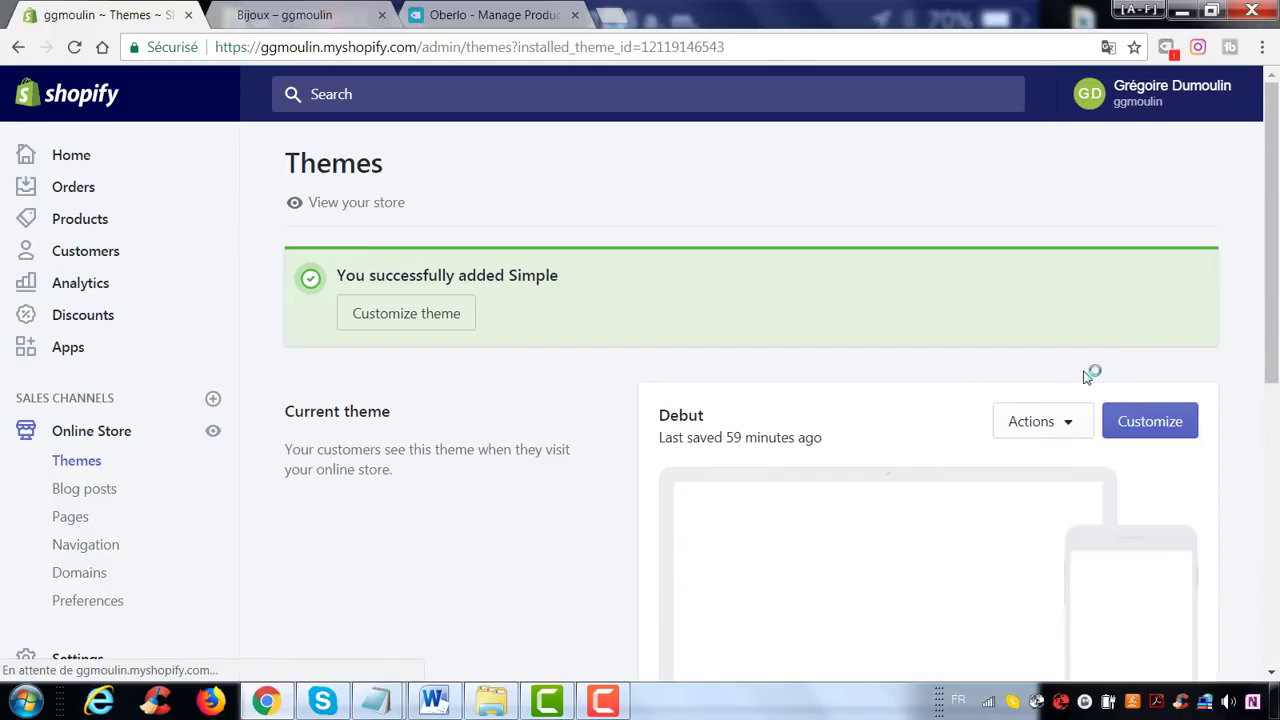
pyautogui.scroll(-5, 965, 418)
pyautogui.scroll(-3, 1000, 415)
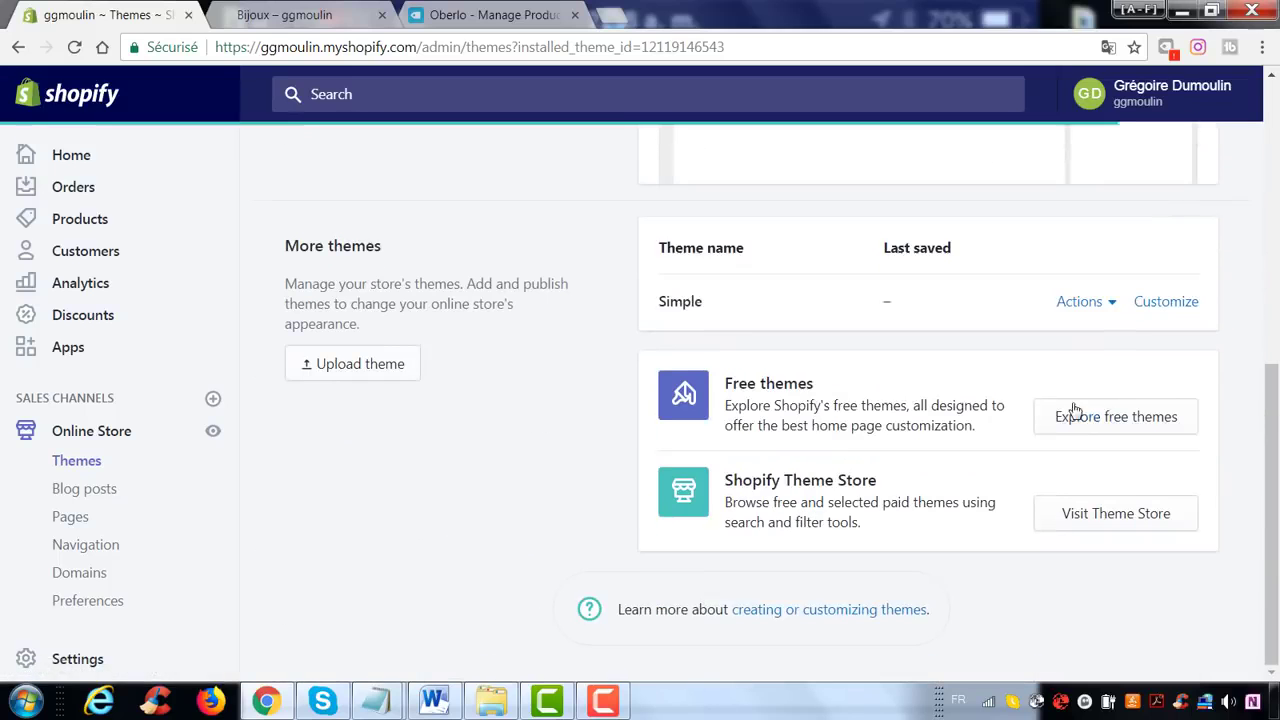
pyautogui.scroll(-5, 1111, 320)
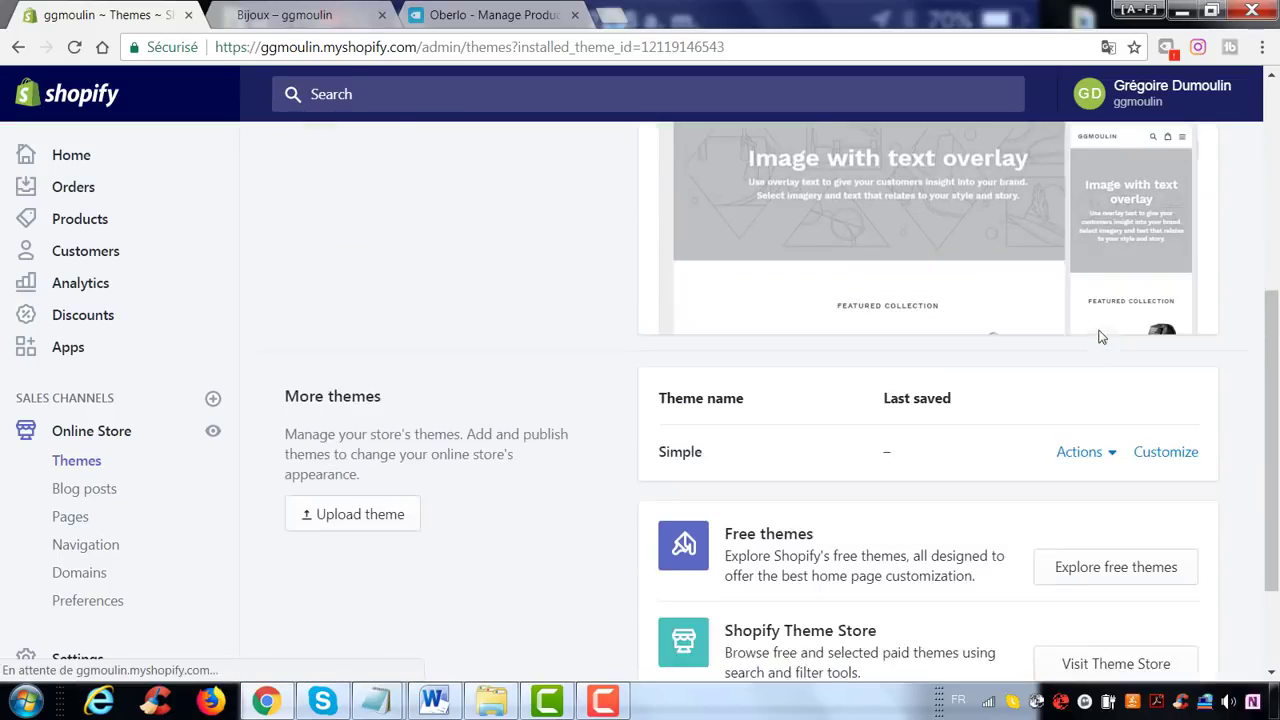
pyautogui.click(1112, 381)
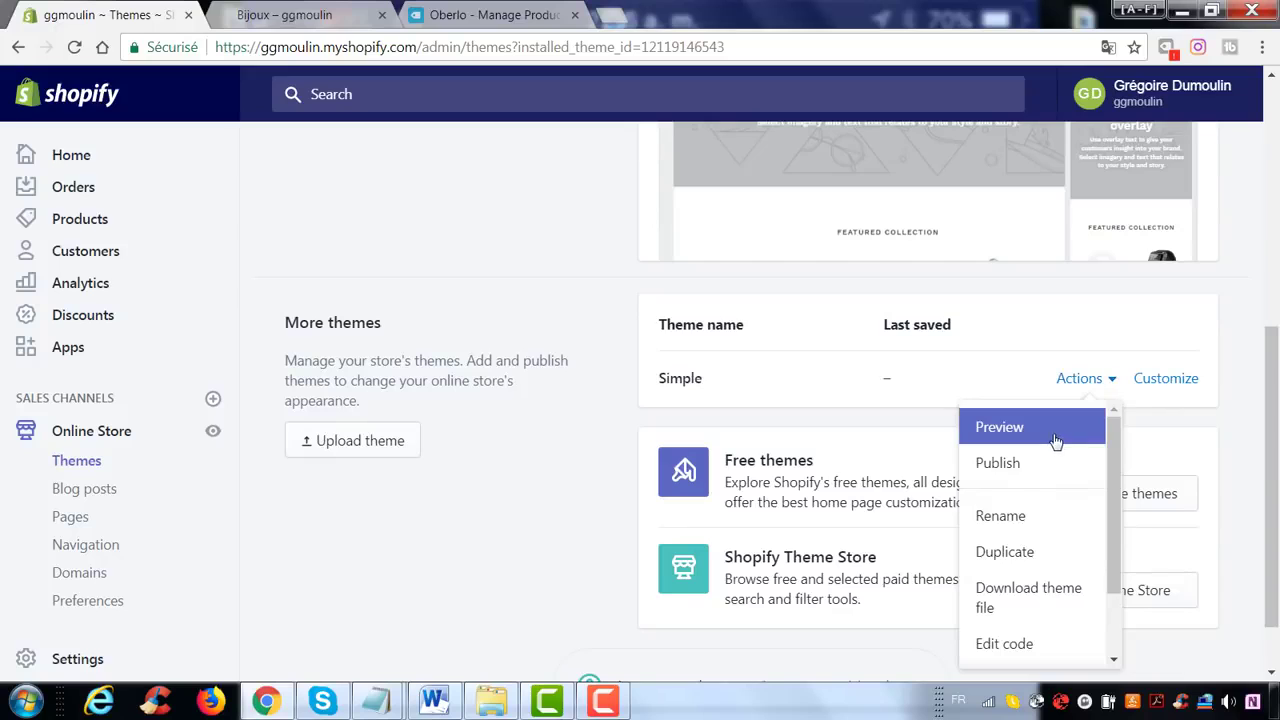
pyautogui.click(1009, 470)
pyautogui.click(908, 480)
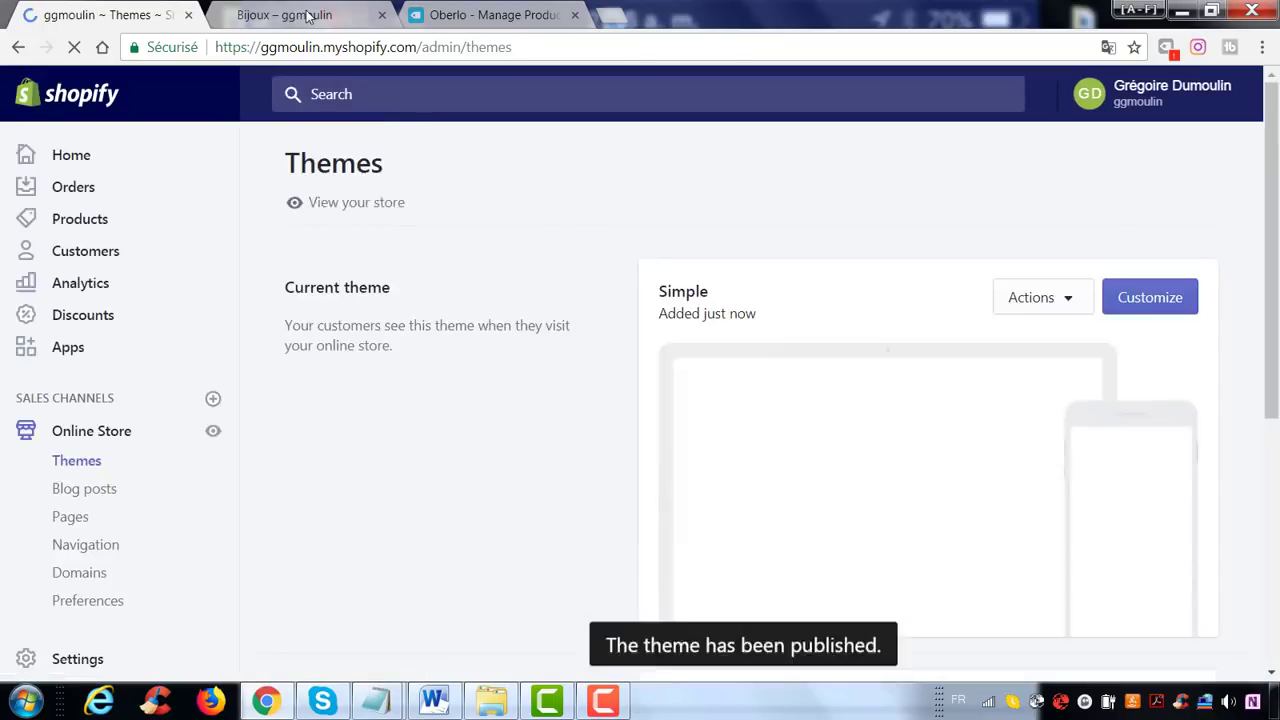
# - Open the storefront's home page in the published theme, reload it and look over its featured products and brand text
pyautogui.hotkey('ctrl', 'Tab')
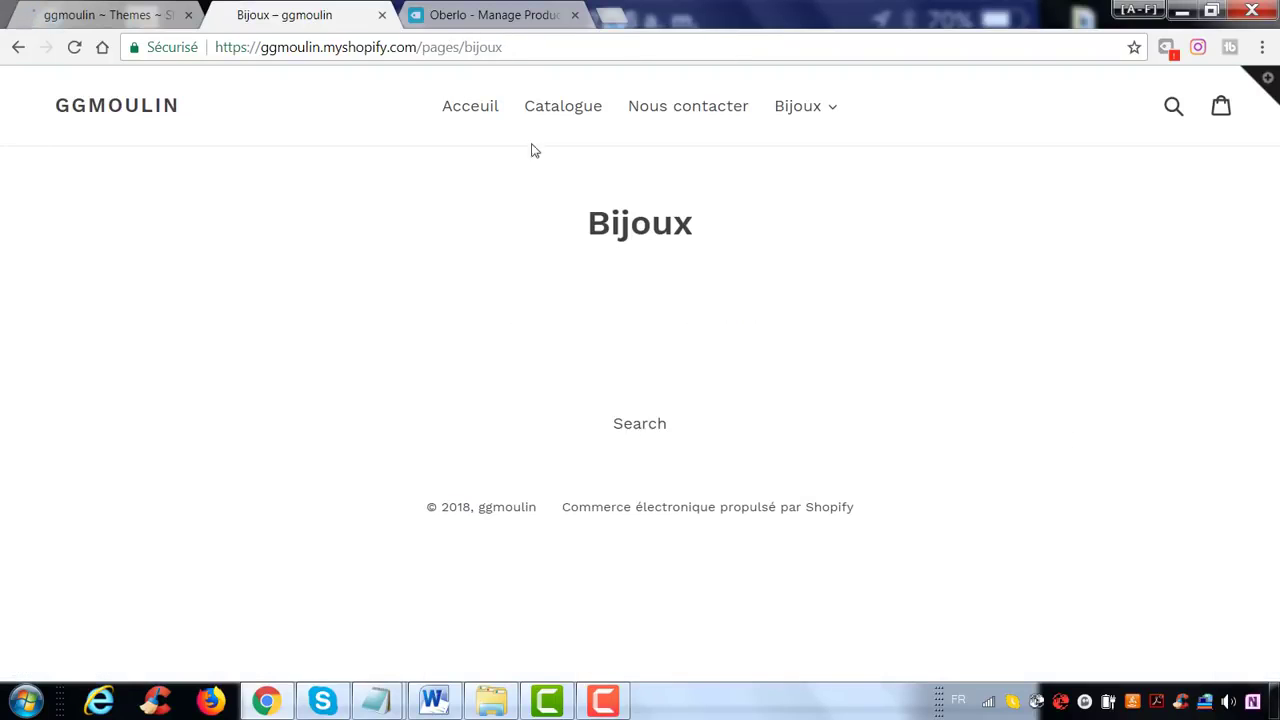
pyautogui.click(468, 106)
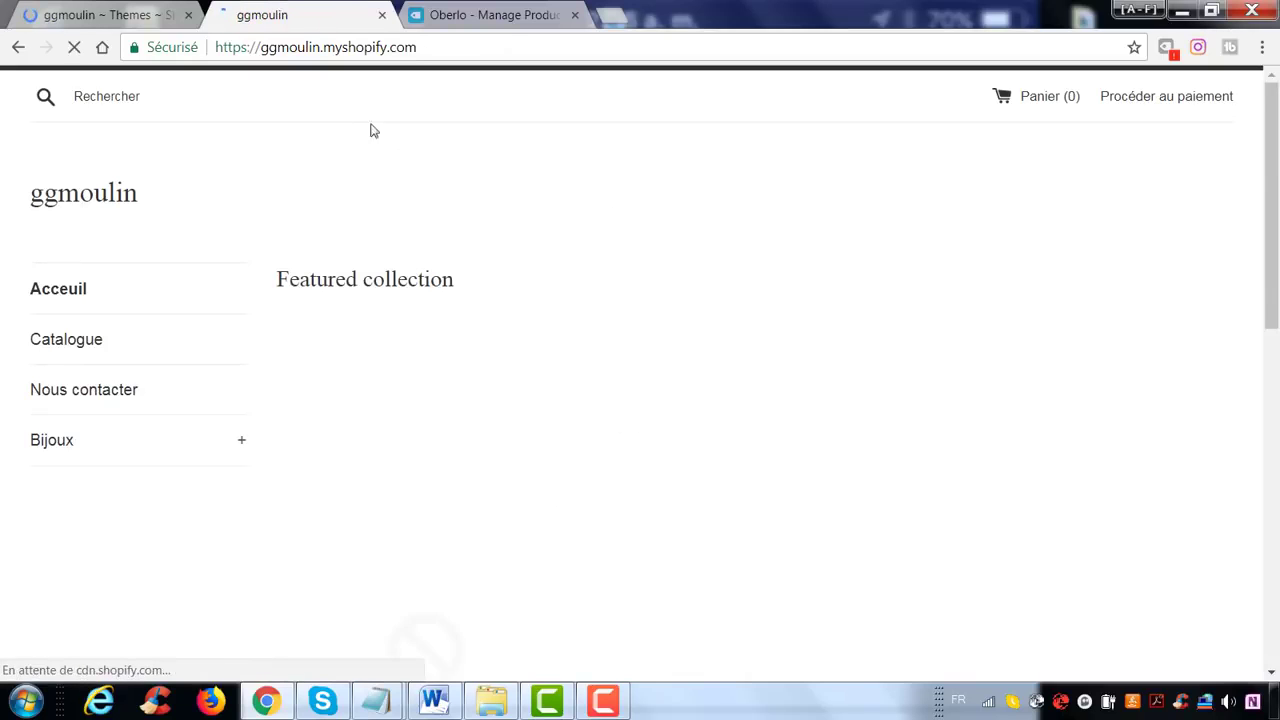
pyautogui.scroll(-3, 486, 211)
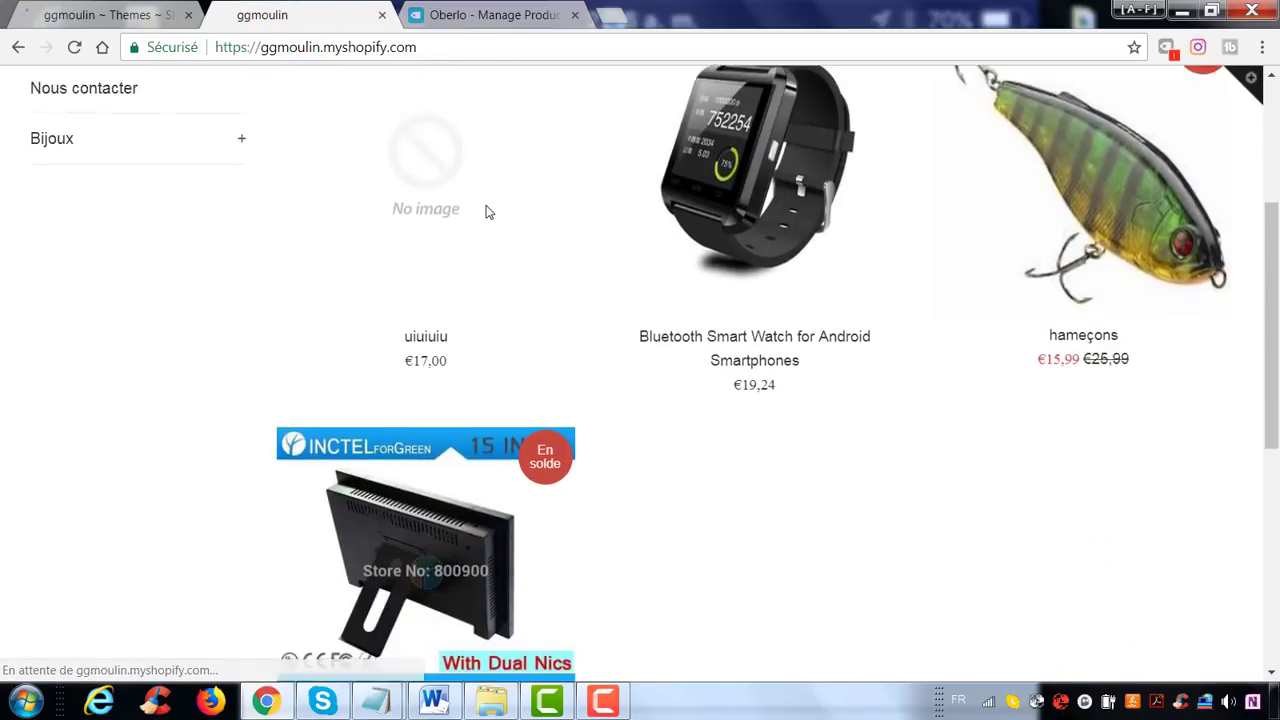
pyautogui.scroll(-3, 486, 211)
pyautogui.scroll(6, 486, 207)
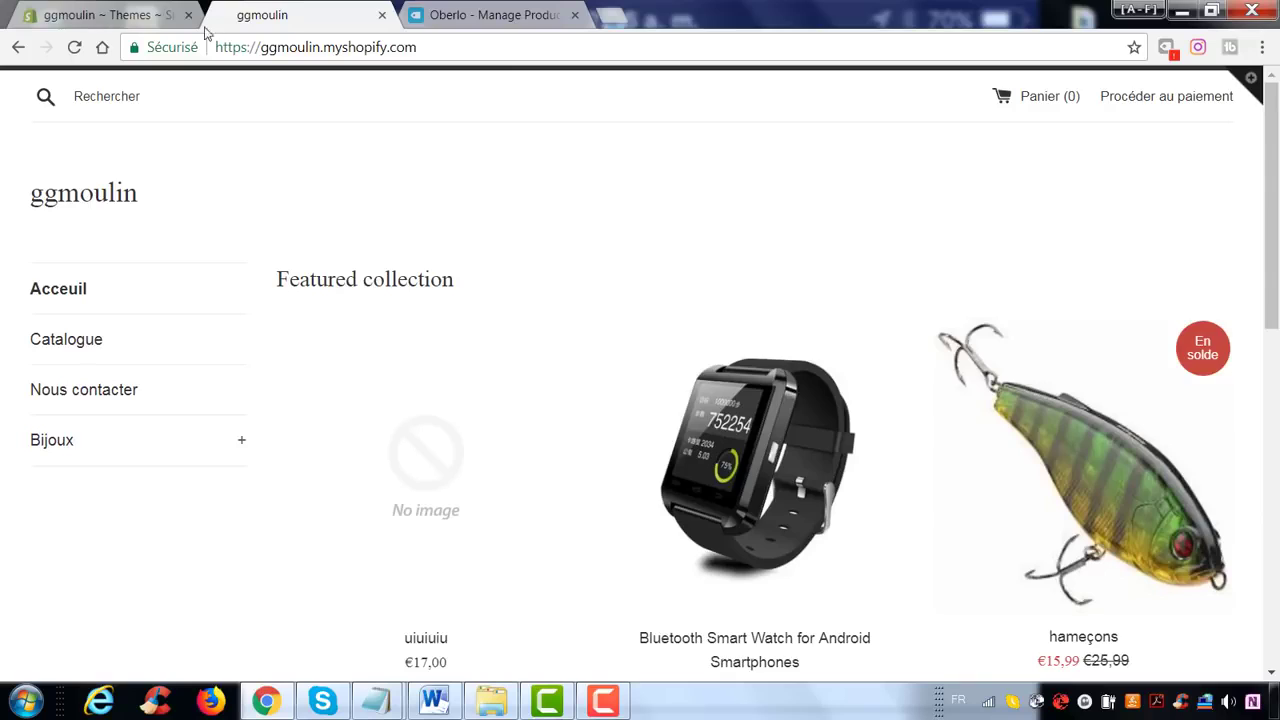
pyautogui.click(145, 12)
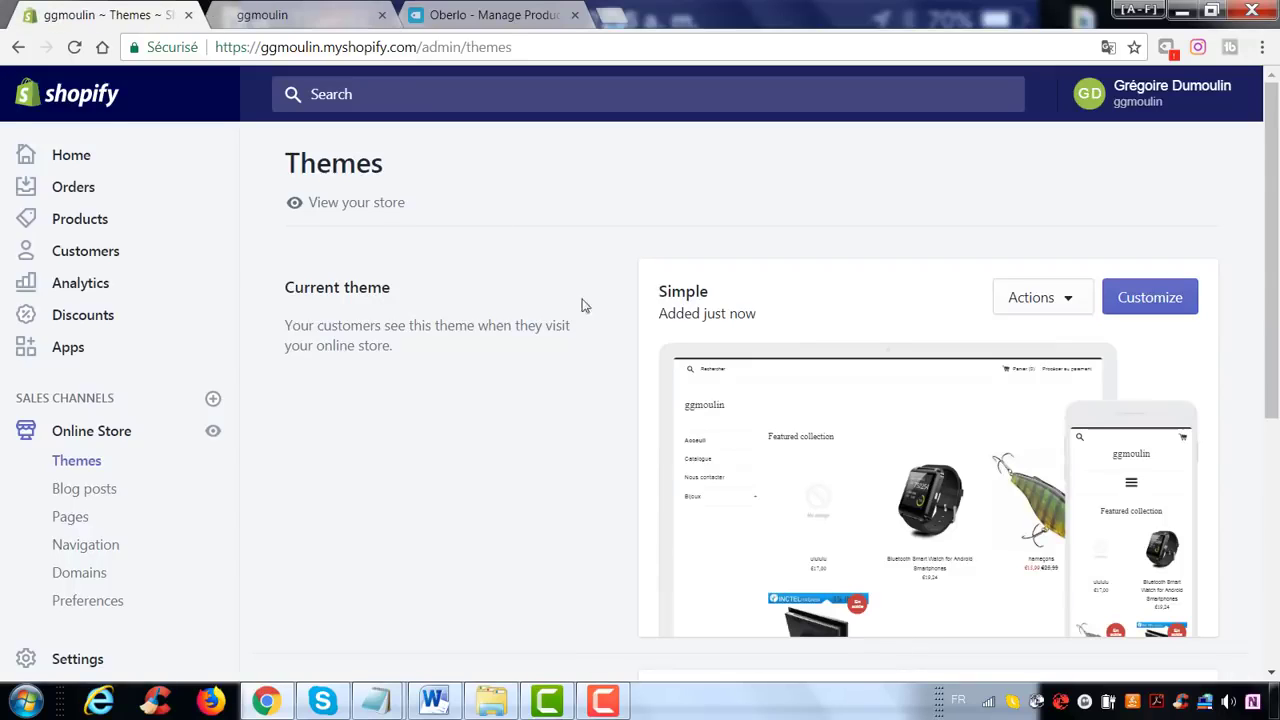
pyautogui.click(279, 14)
pyautogui.click(75, 47)
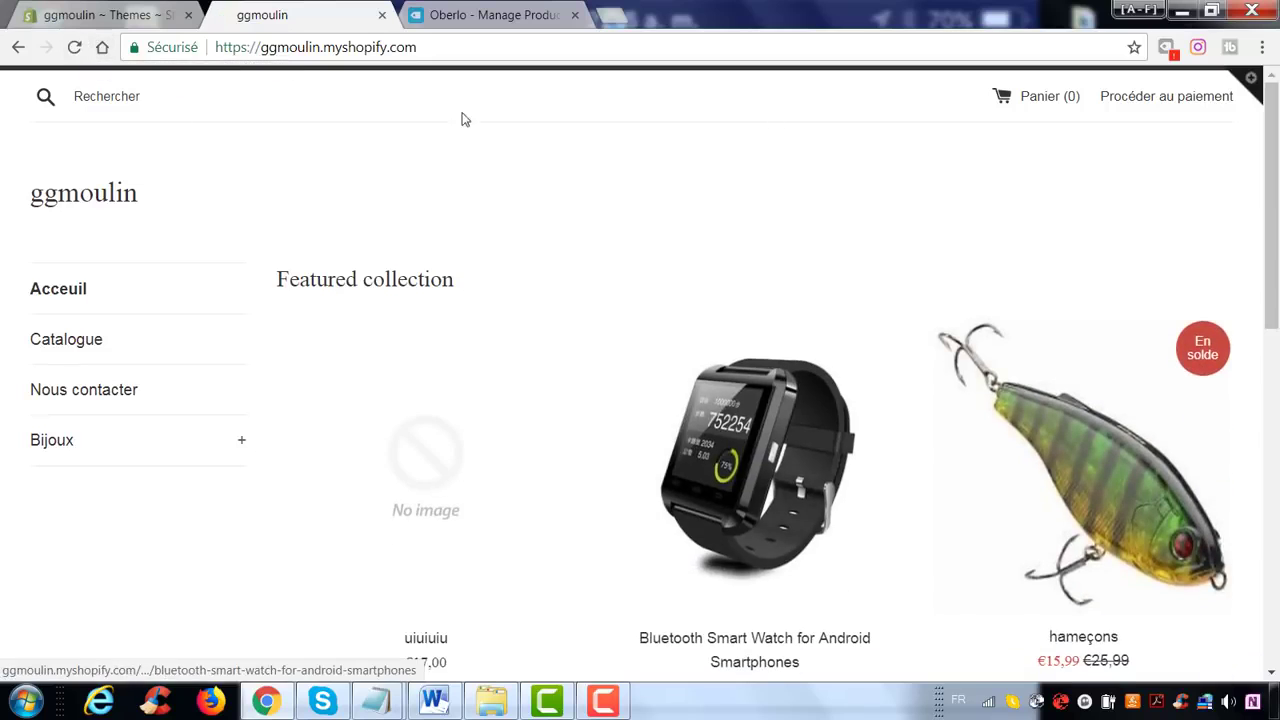
pyautogui.scroll(-8, 560, 283)
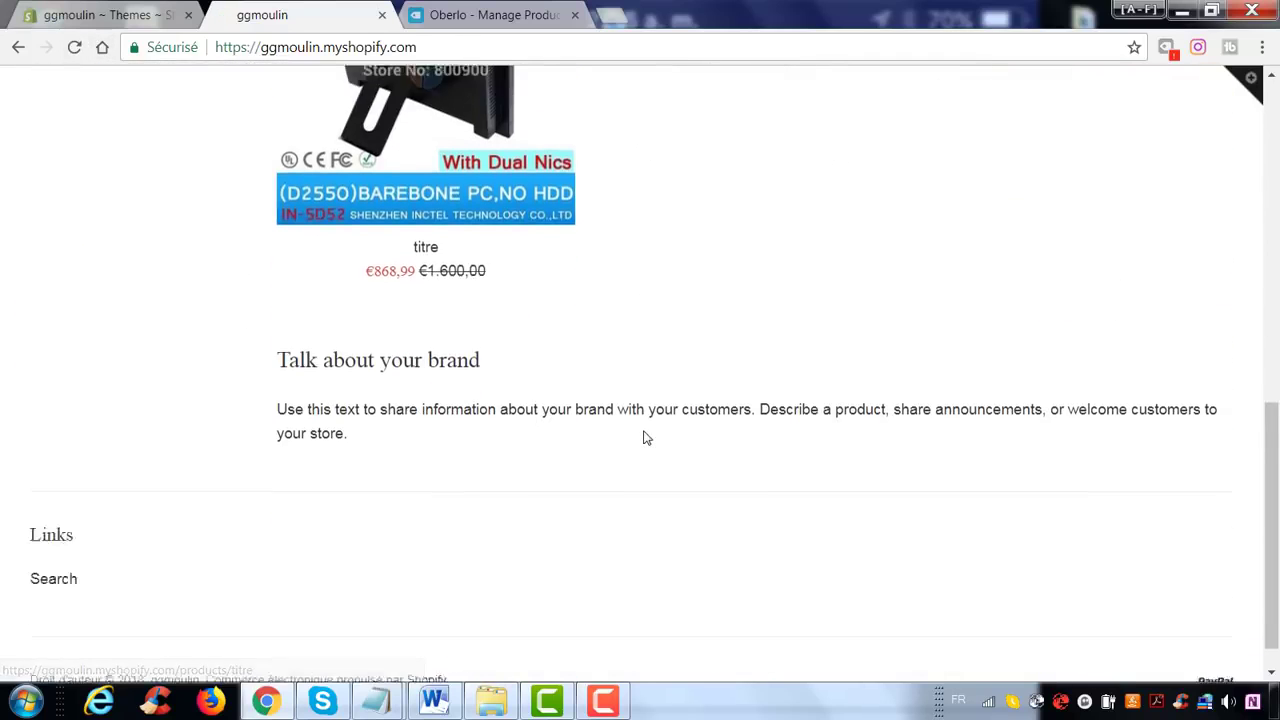
pyautogui.scroll(10, 660, 435)
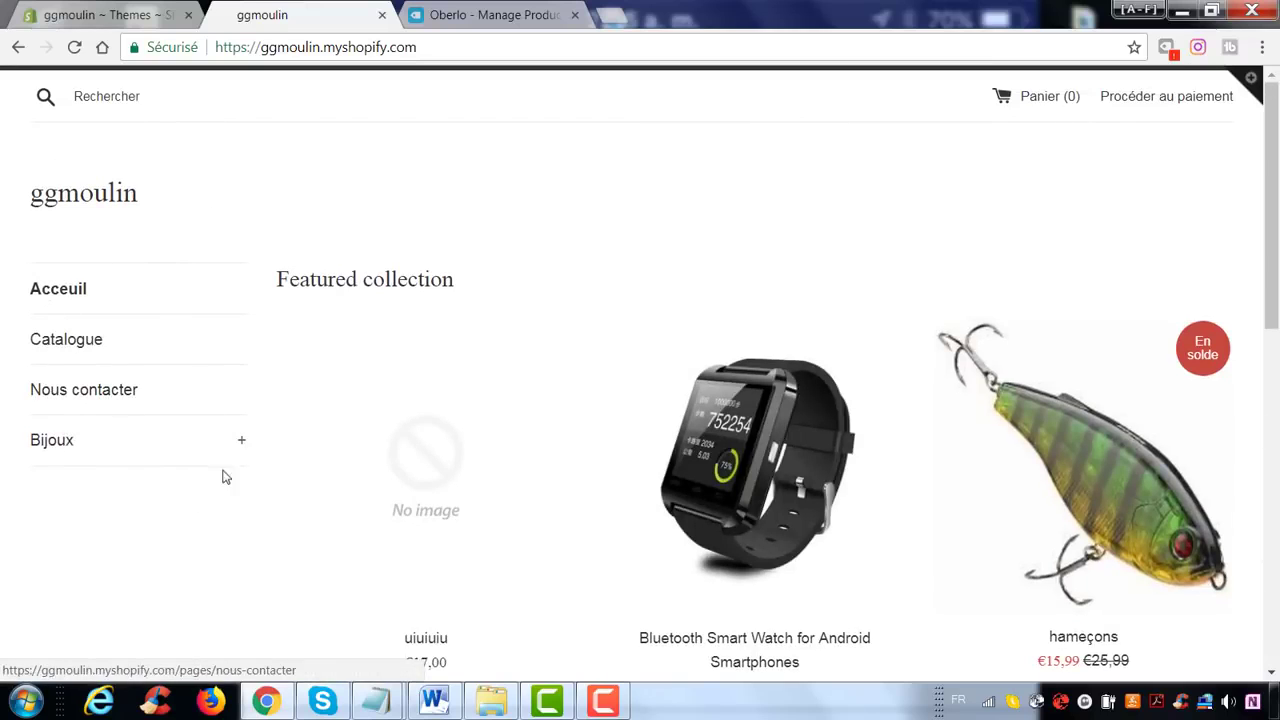
# - Expand the storefront's Bijoux menu, open its bague entry, look over the collections page and collapse the menu
pyautogui.click(243, 442)
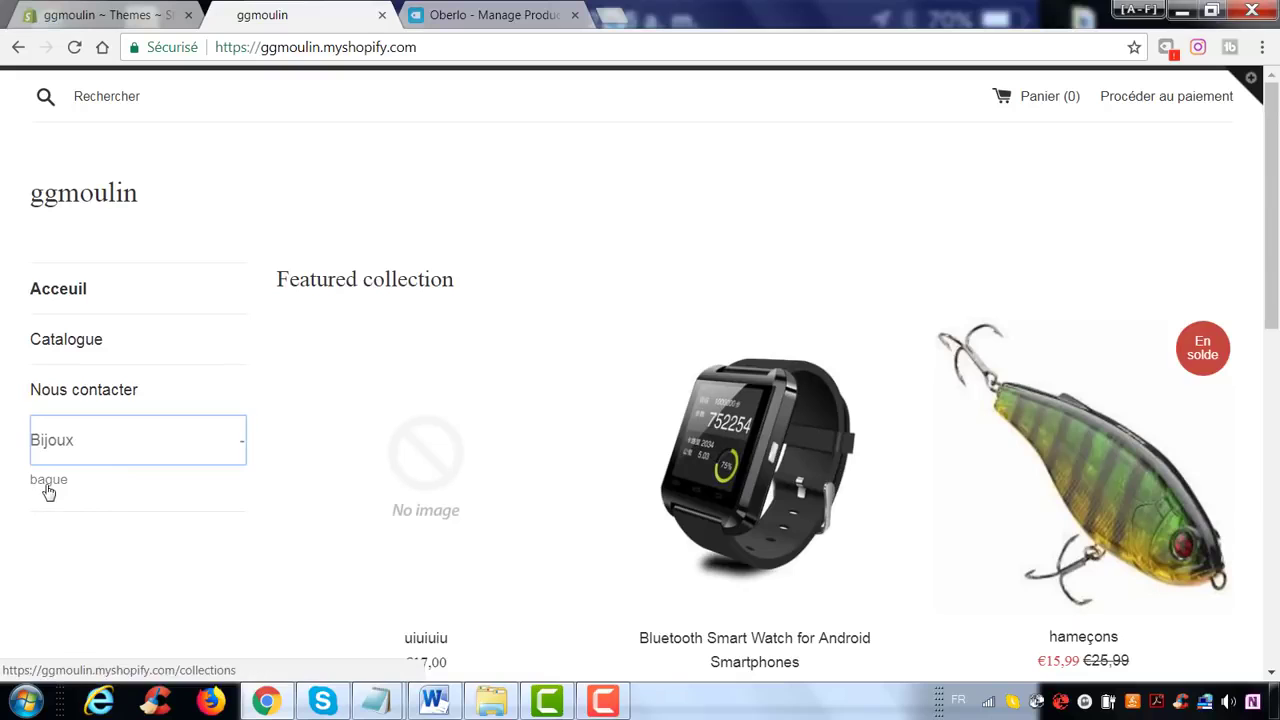
pyautogui.click(47, 488)
pyautogui.scroll(-3, 634, 450)
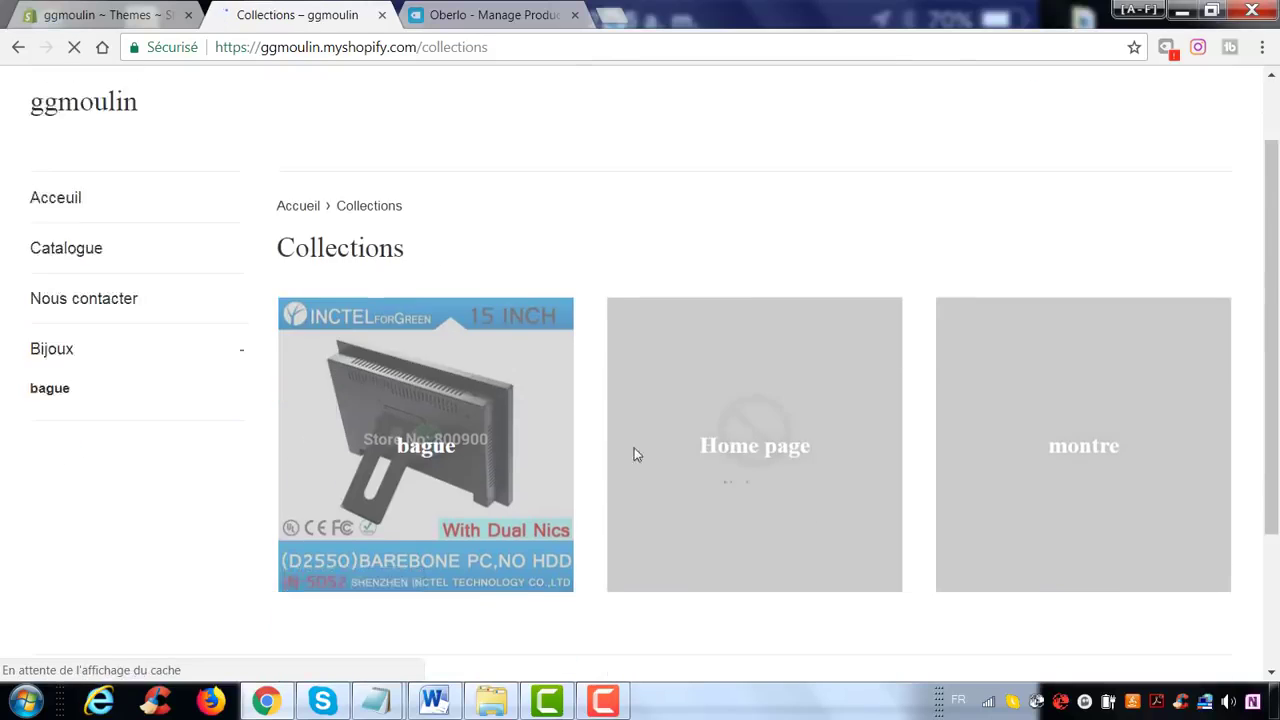
pyautogui.scroll(1, 483, 500)
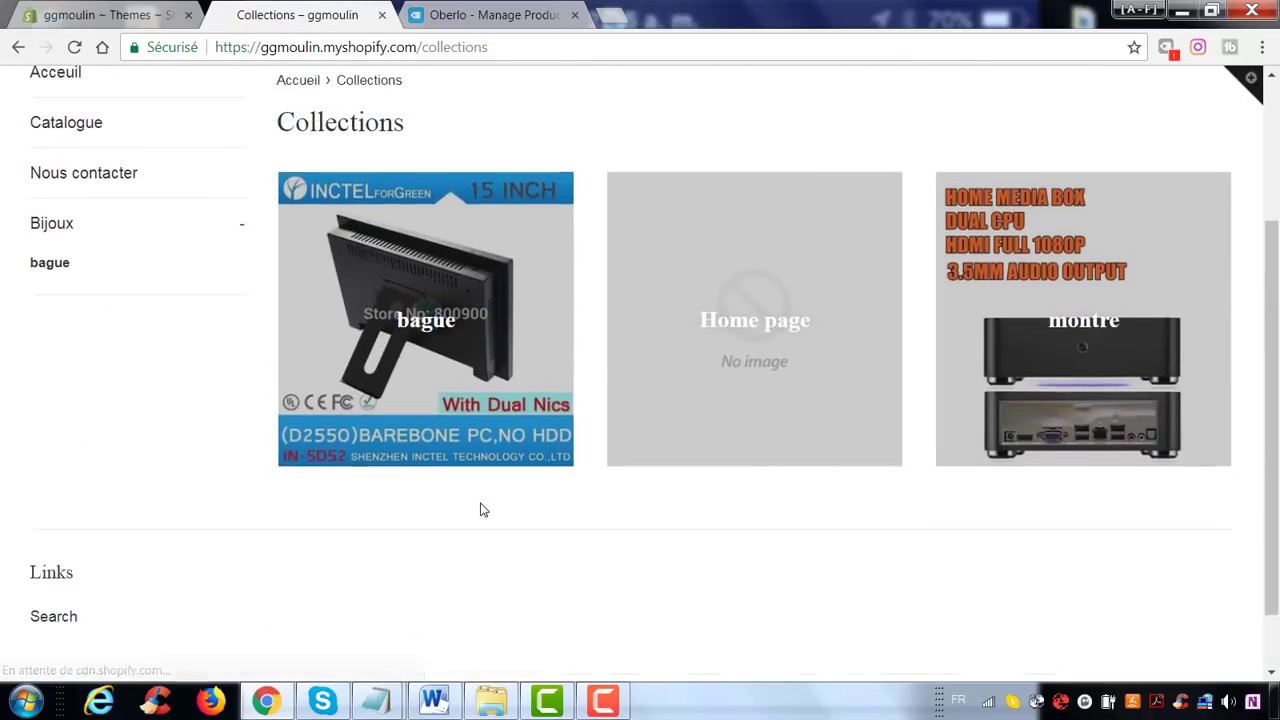
pyautogui.scroll(-1, 480, 510)
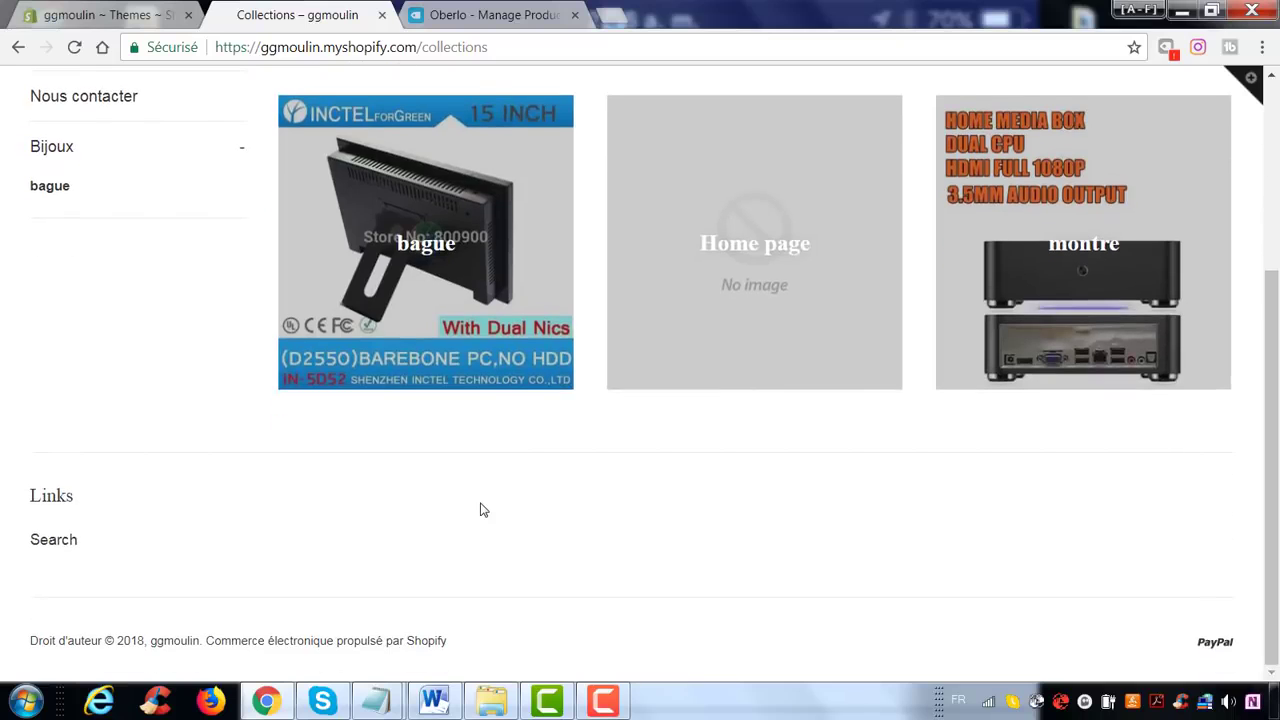
pyautogui.scroll(3, 480, 510)
pyautogui.click(113, 445)
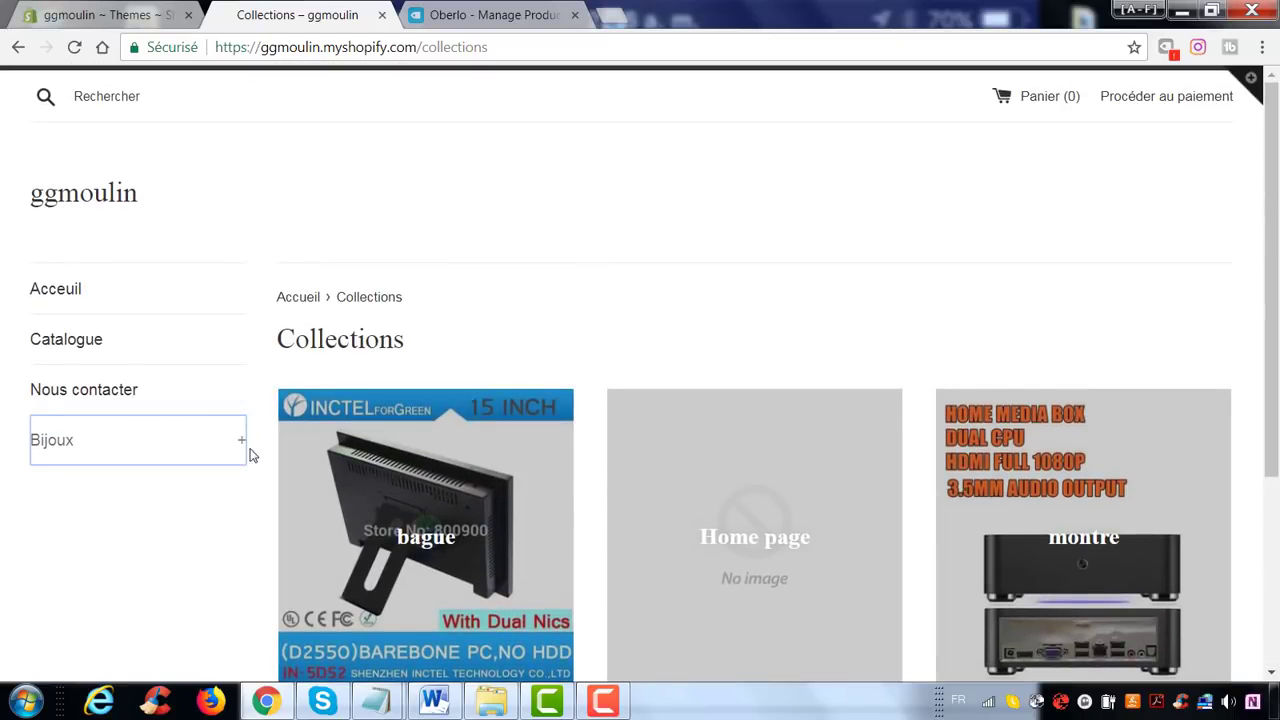
pyautogui.click(578, 322)
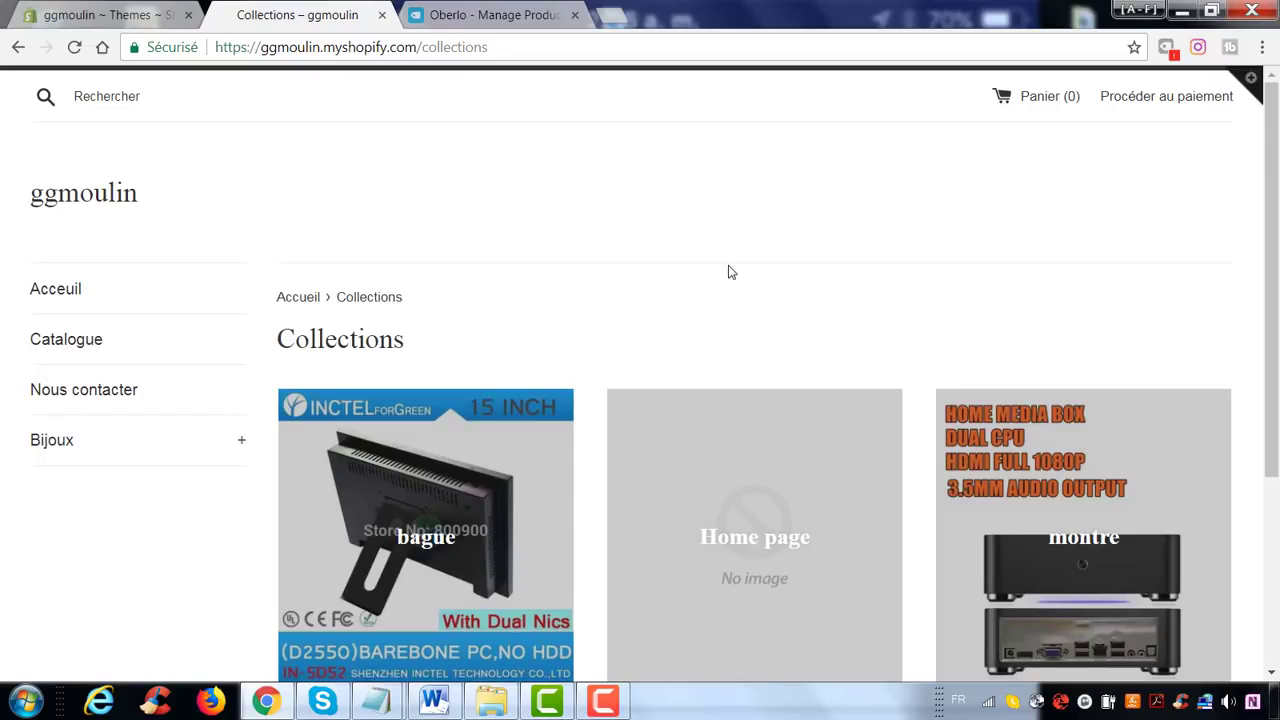
# - Check the additional themes in the store admin and re-examine the storefront's Bijoux submenu and collections page
pyautogui.click(104, 16)
pyautogui.scroll(-5, 1007, 363)
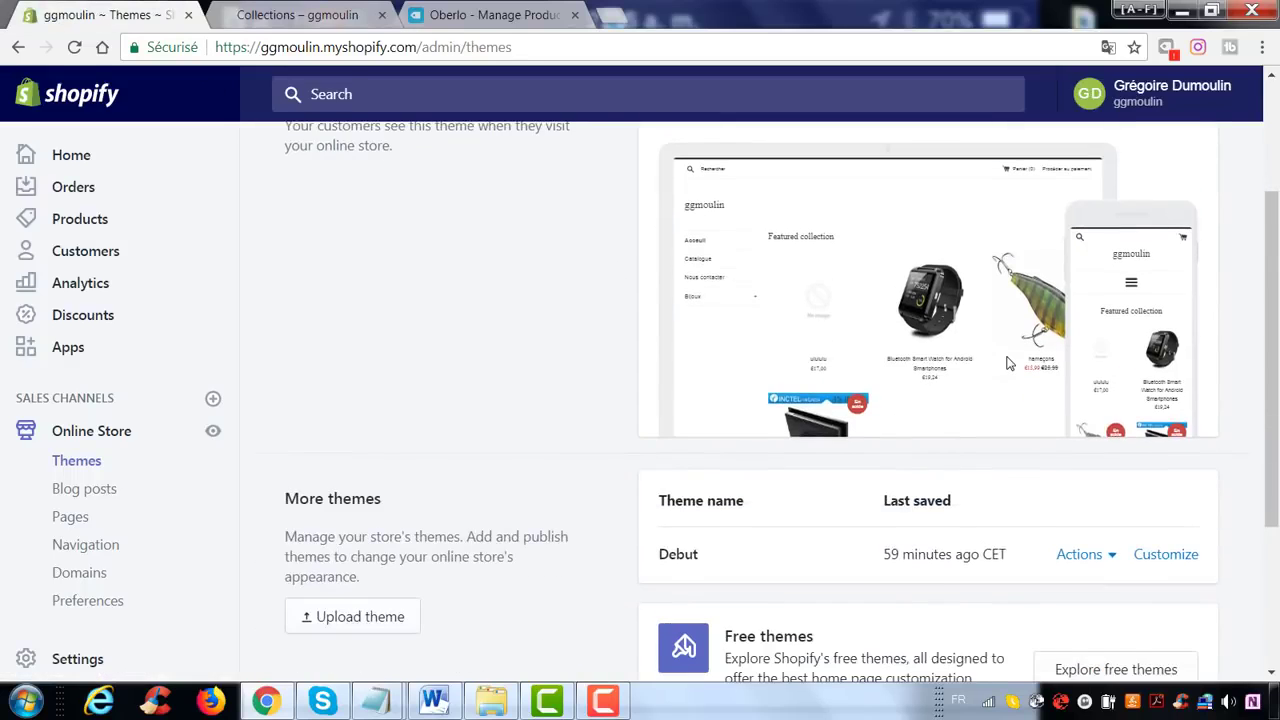
pyautogui.click(297, 15)
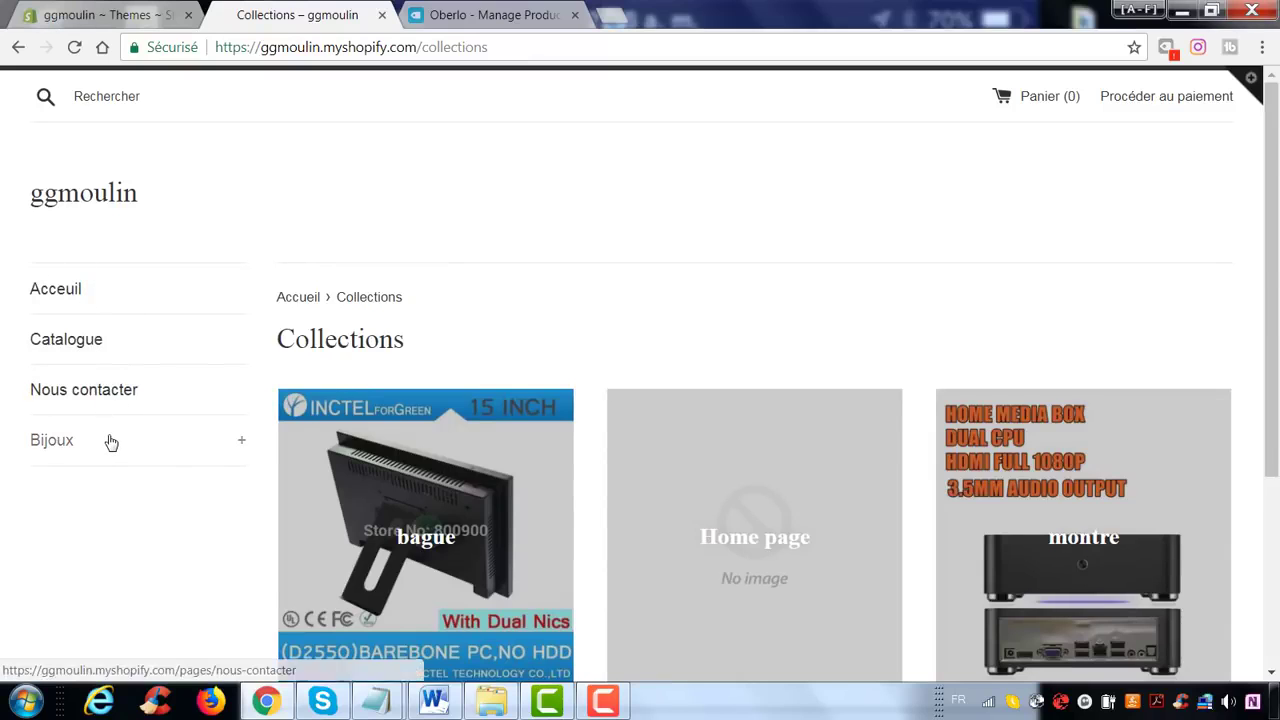
pyautogui.scroll(-1, 70, 410)
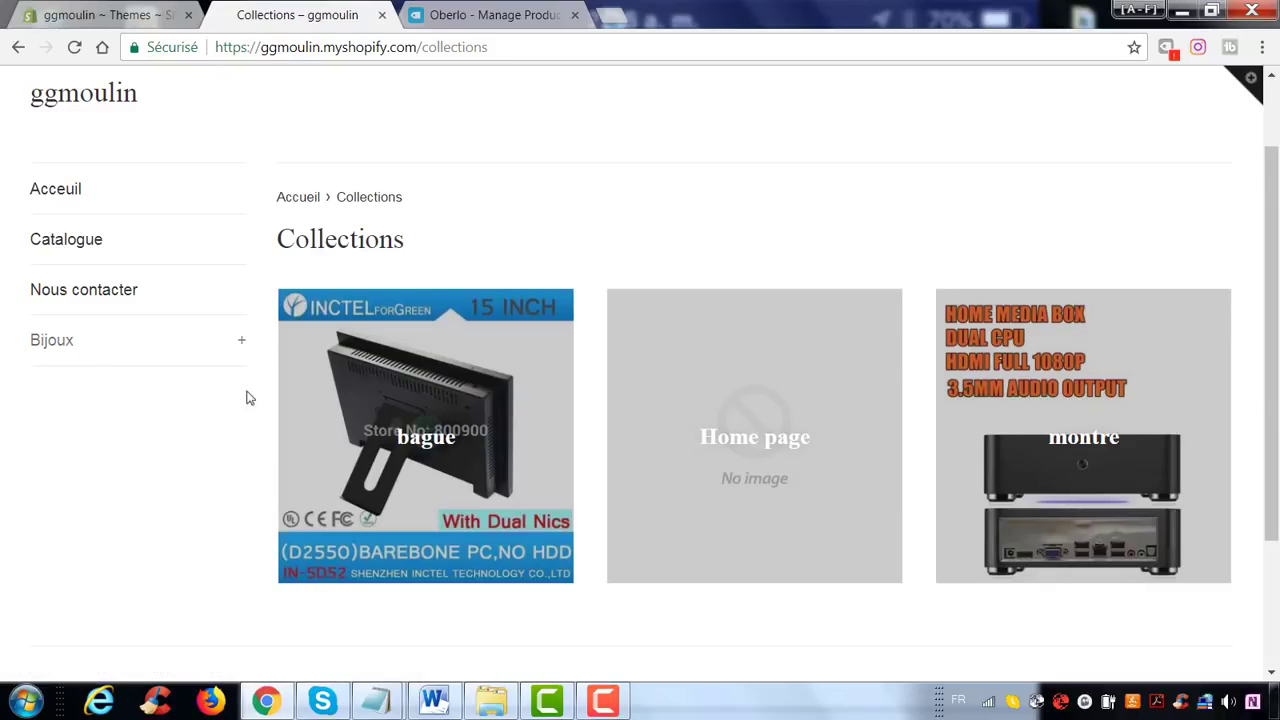
pyautogui.click(246, 346)
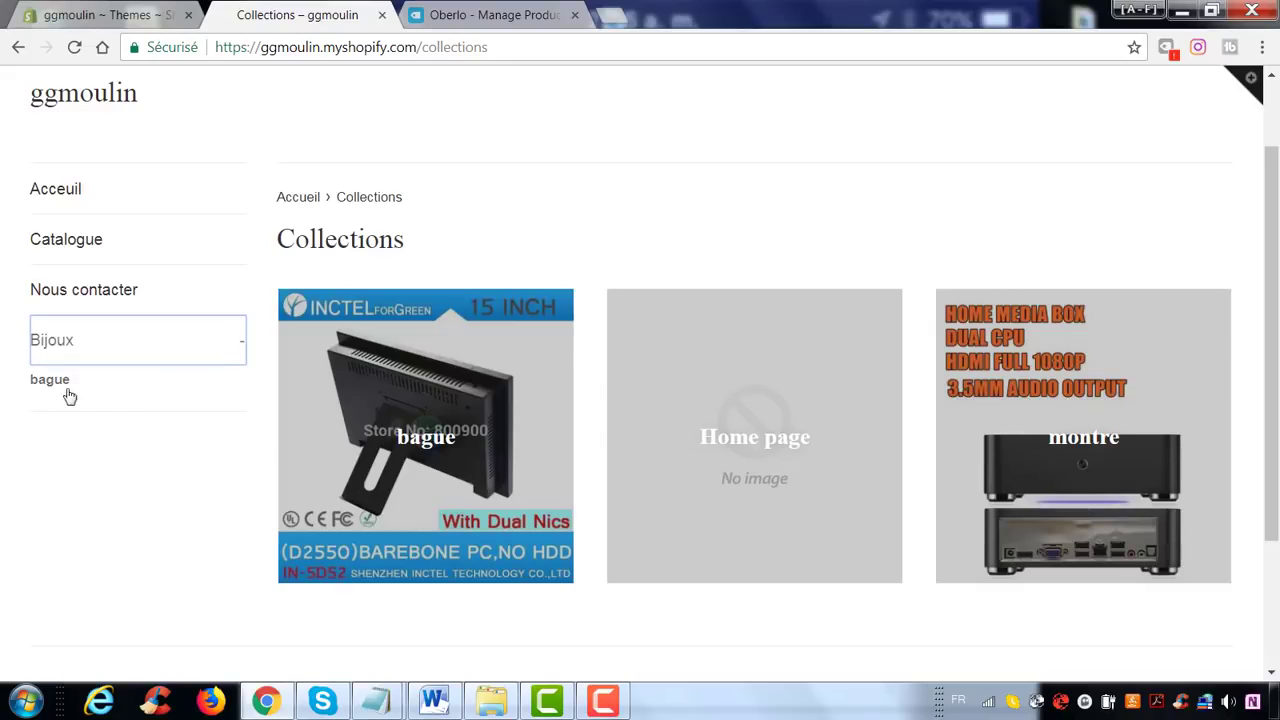
pyautogui.click(250, 340)
pyautogui.click(168, 10)
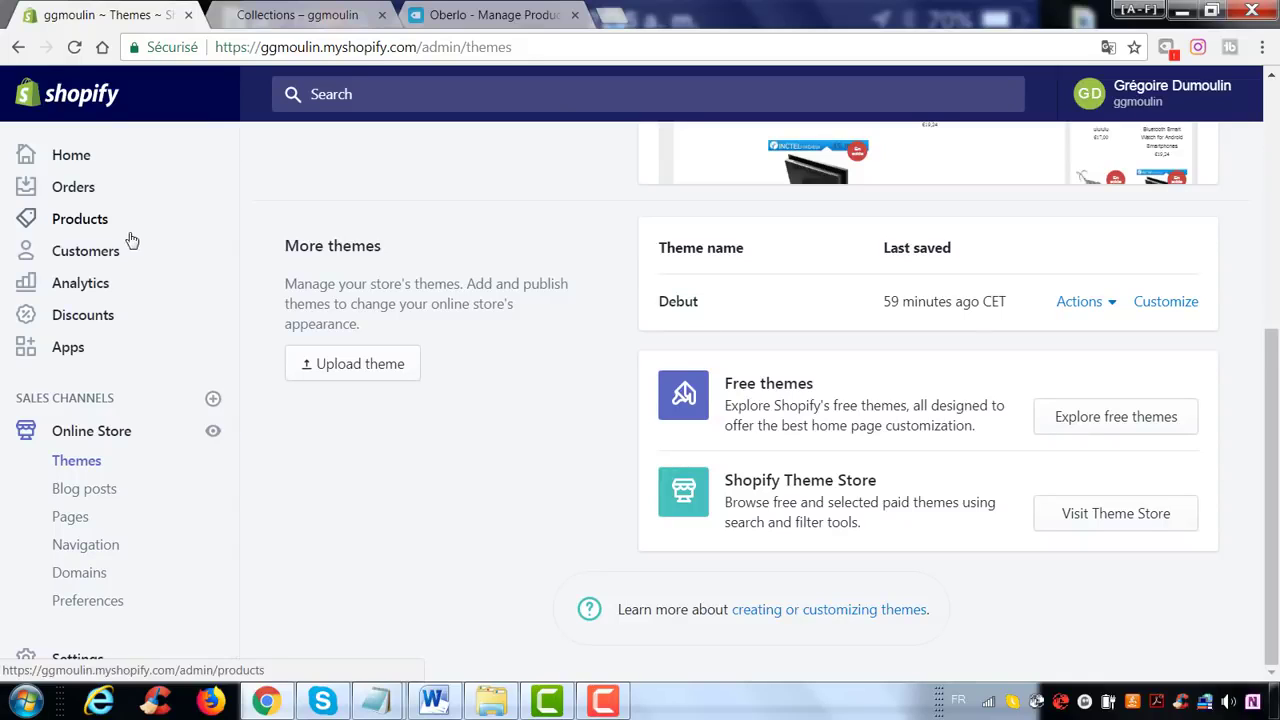
pyautogui.click(350, 12)
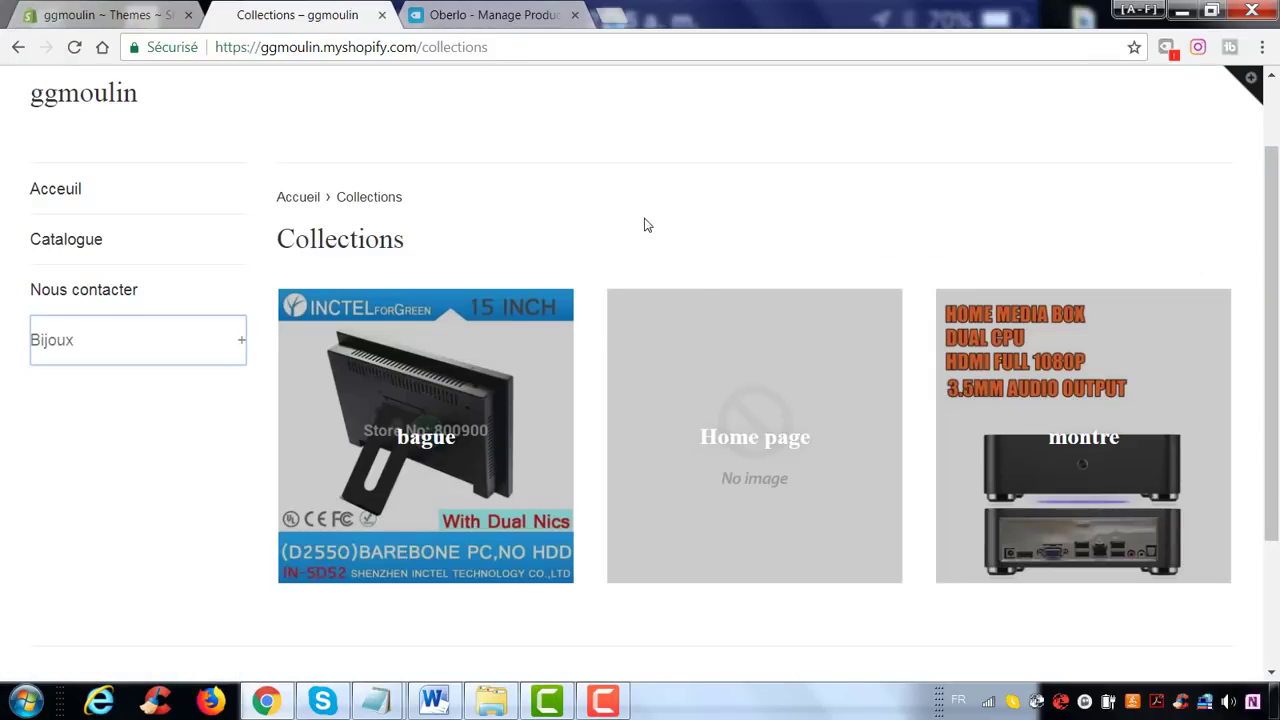
pyautogui.scroll(1, 668, 254)
pyautogui.scroll(-3, 586, 251)
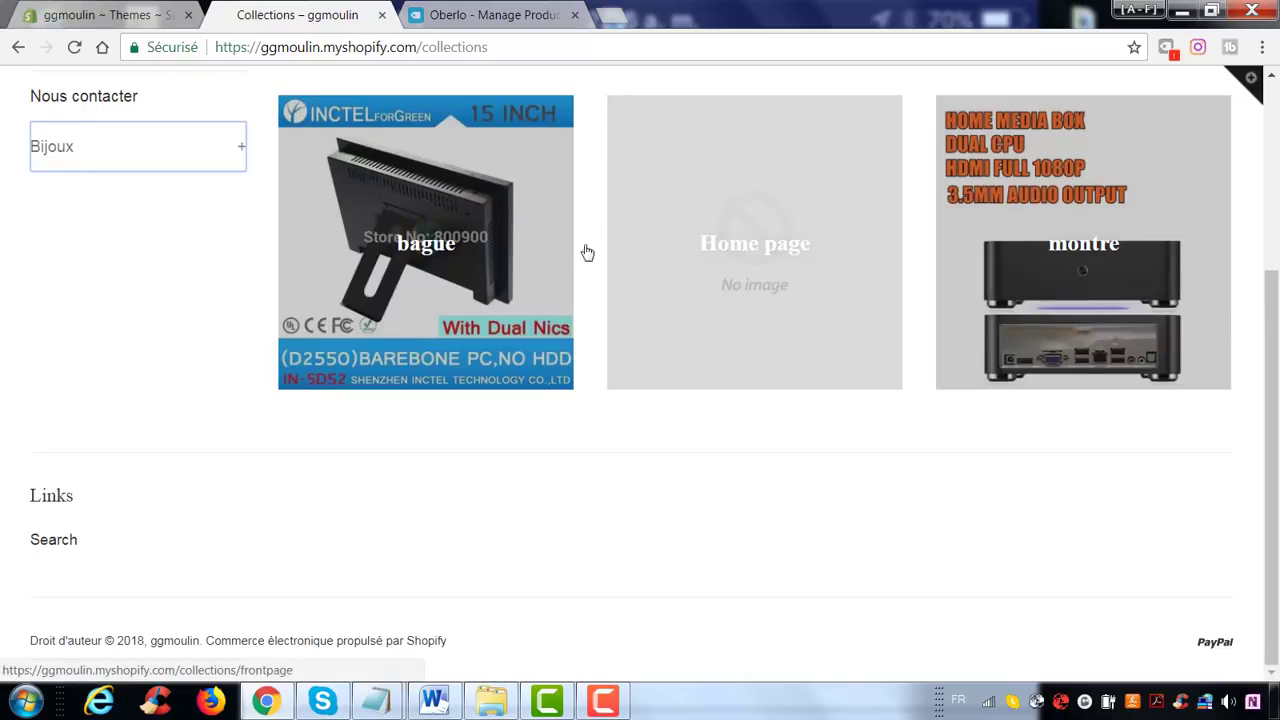
pyautogui.scroll(3, 589, 289)
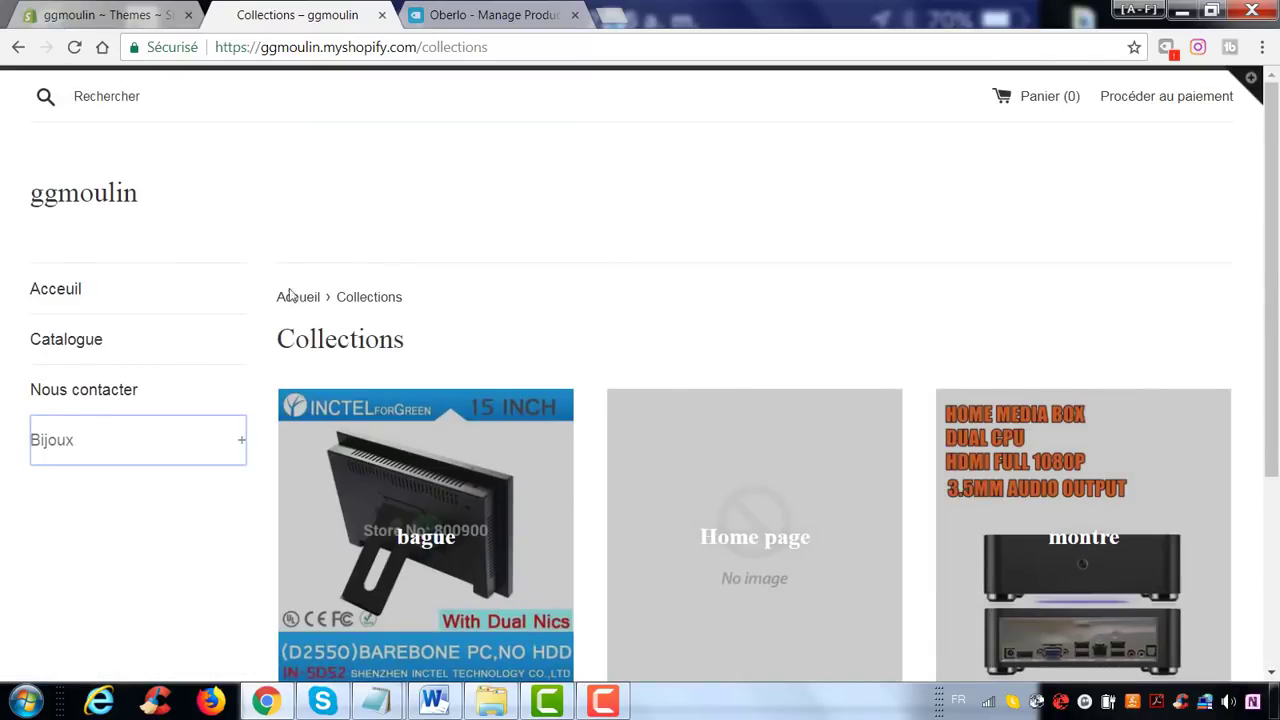
# - Return to the storefront's home page and look through the featured collection
pyautogui.click(120, 210)
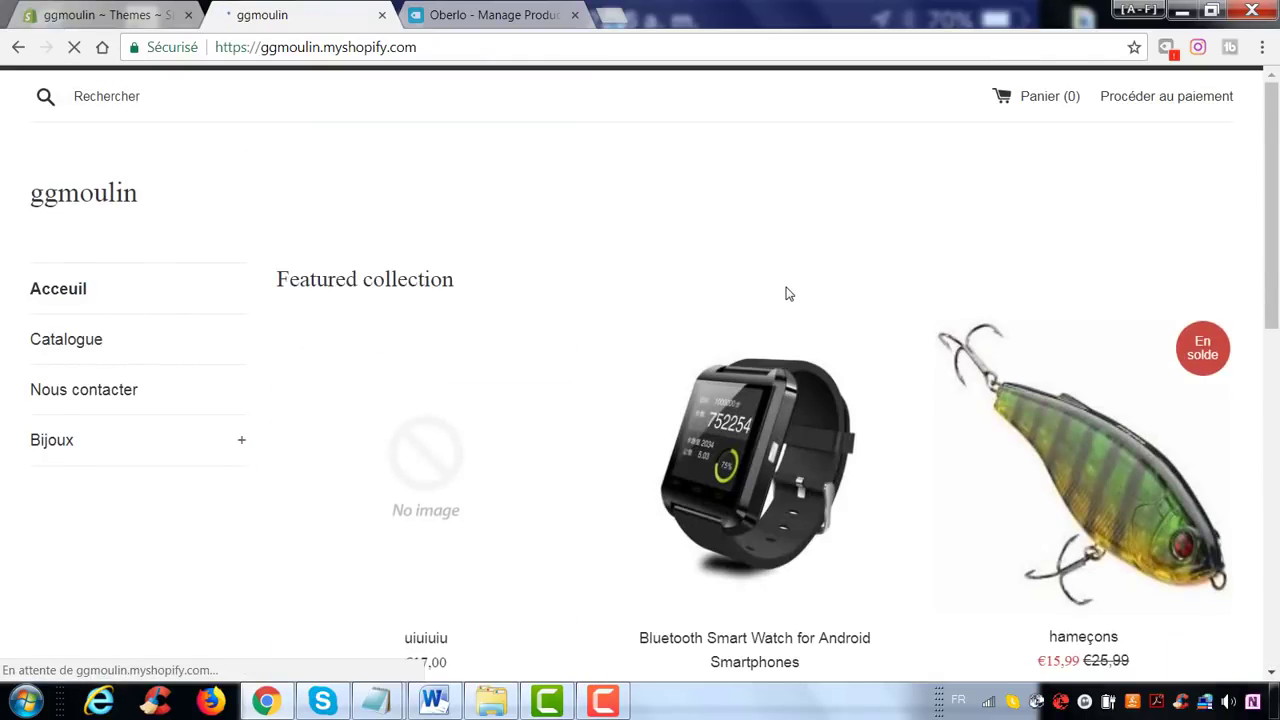
pyautogui.scroll(-3, 788, 291)
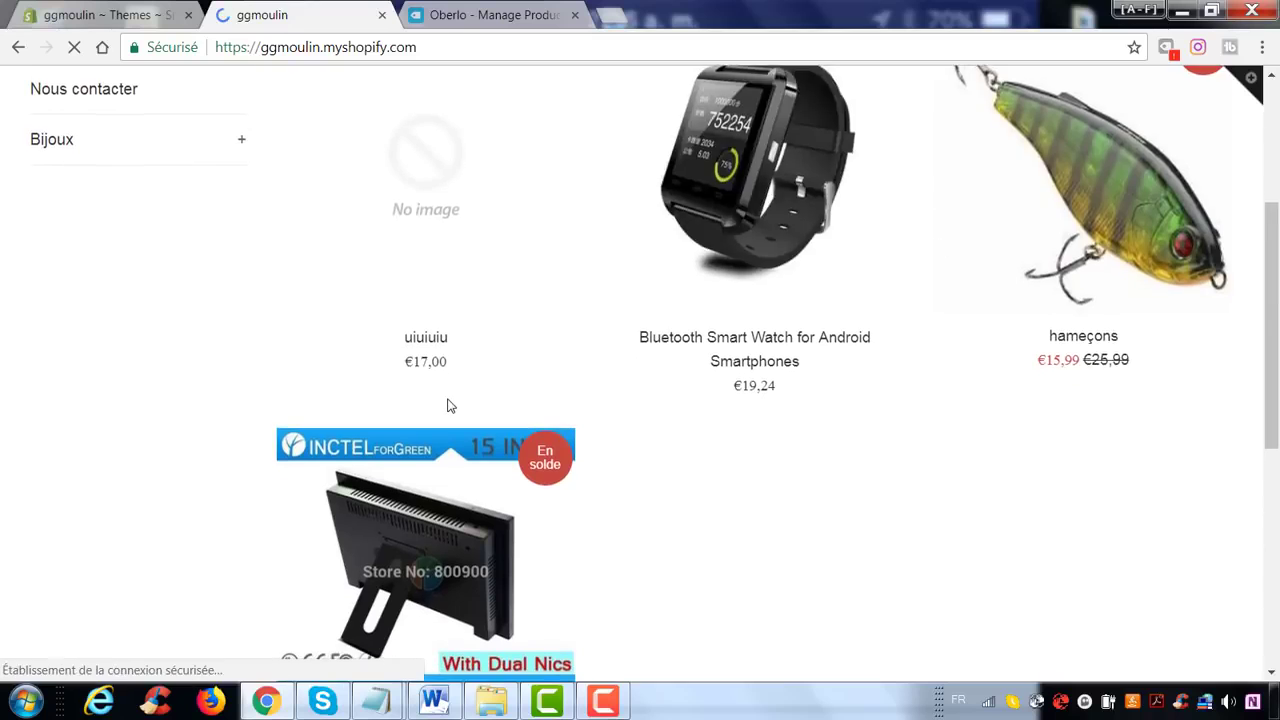
pyautogui.scroll(-3, 969, 223)
pyautogui.scroll(-3, 911, 559)
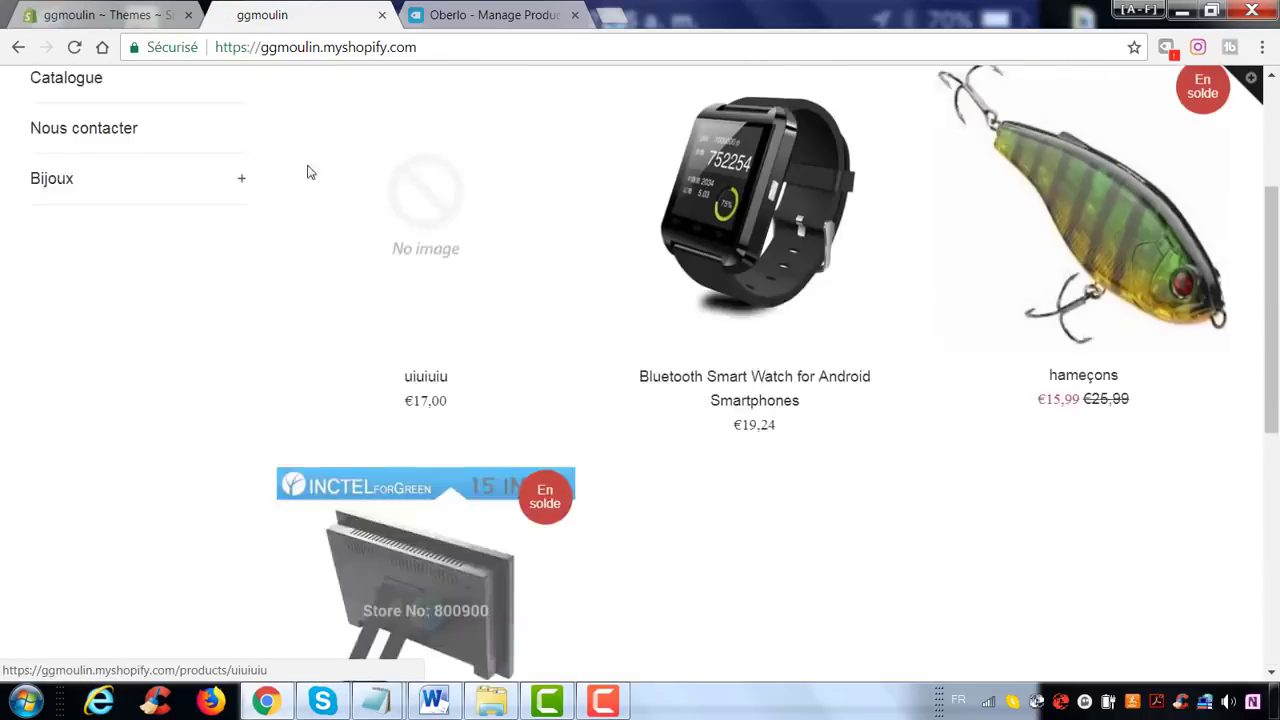
# - Browse the free themes offered in the store admin and close the list
pyautogui.hotkey('ctrl', 'pageup')
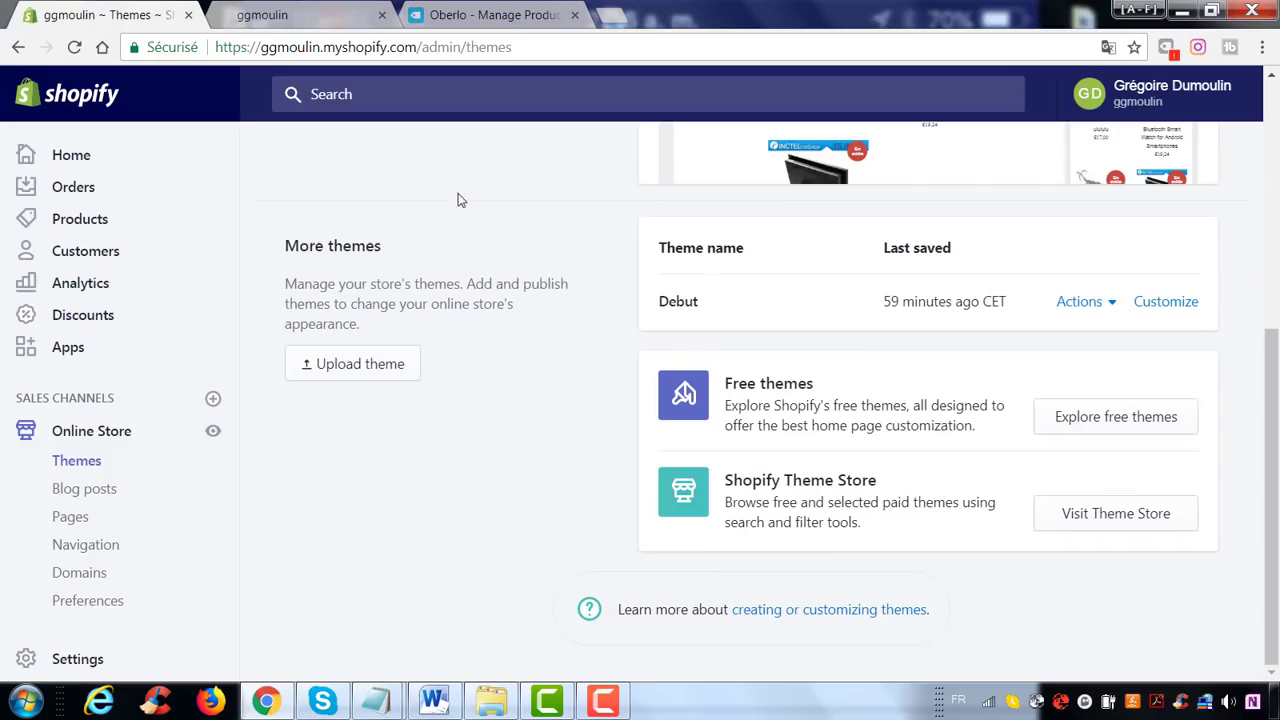
pyautogui.click(1165, 432)
pyautogui.scroll(-3, 662, 418)
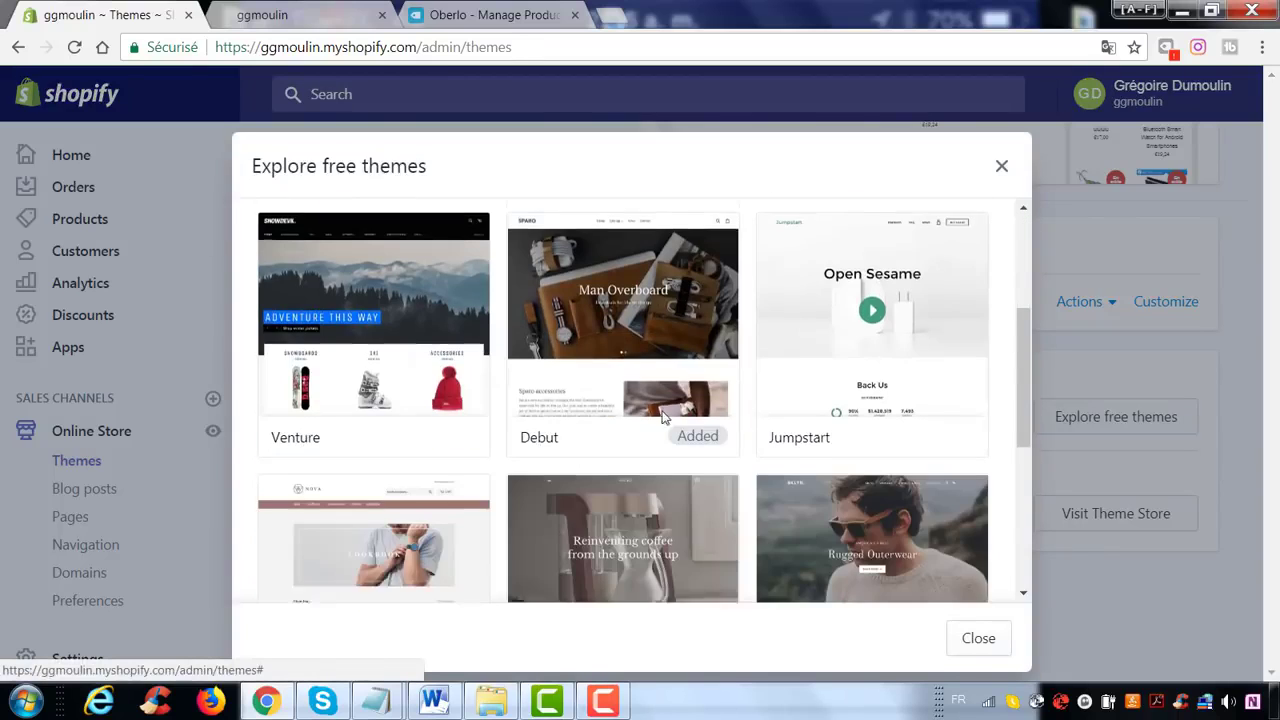
pyautogui.scroll(-4, 520, 415)
pyautogui.scroll(3, 400, 400)
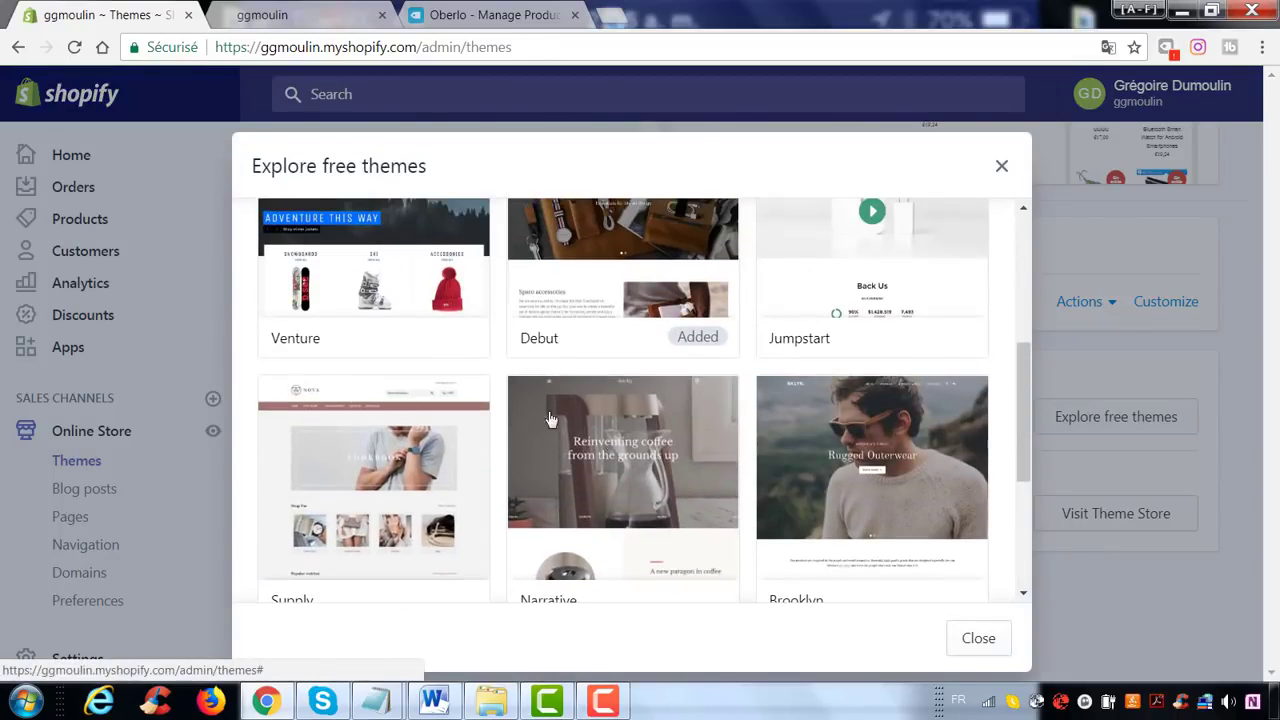
pyautogui.scroll(4, 691, 366)
pyautogui.scroll(-2, 700, 360)
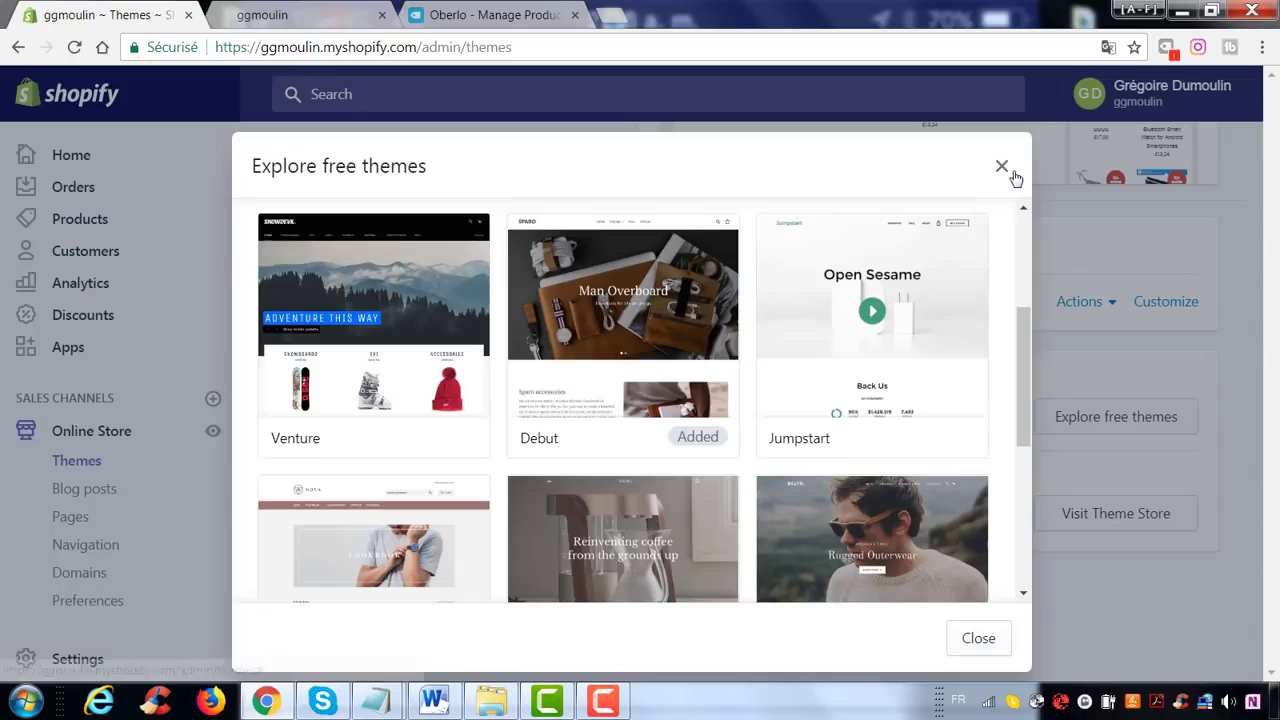
pyautogui.click(1003, 168)
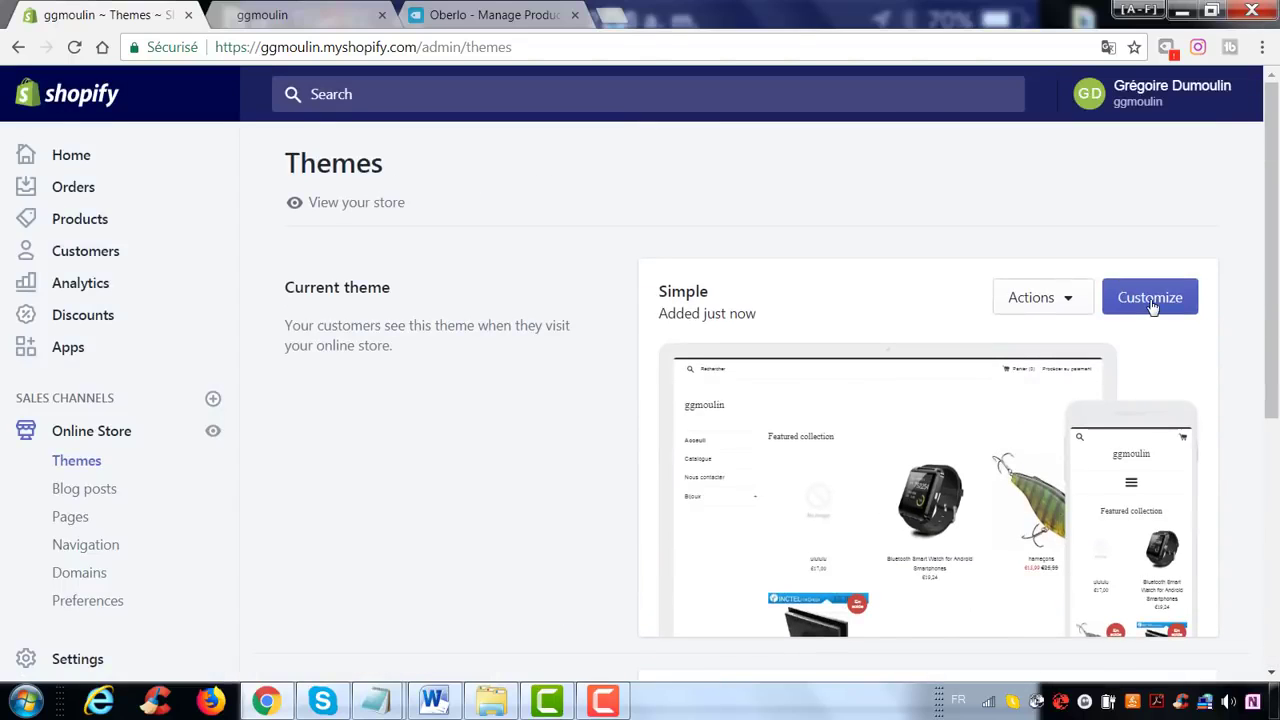
# - Open the Simple theme for customization and set the header's tagline text to "fghfghjghfghfgh"
pyautogui.click(1150, 298)
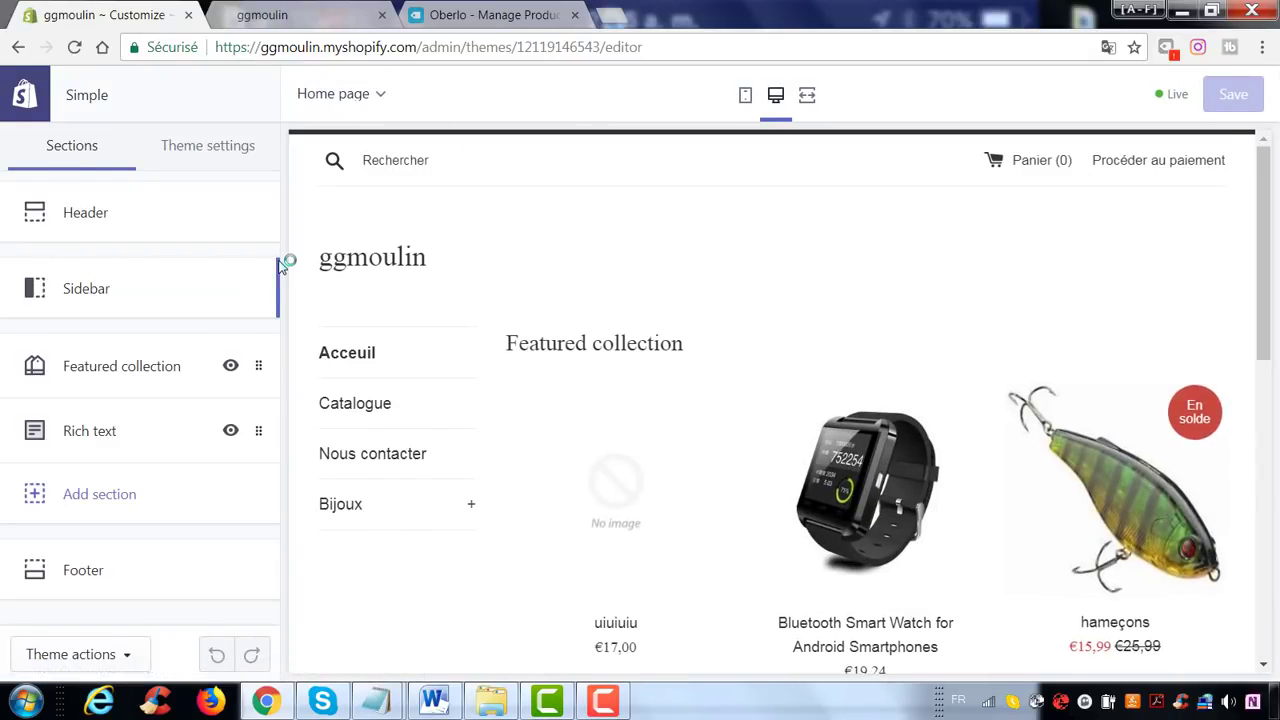
pyautogui.click(129, 237)
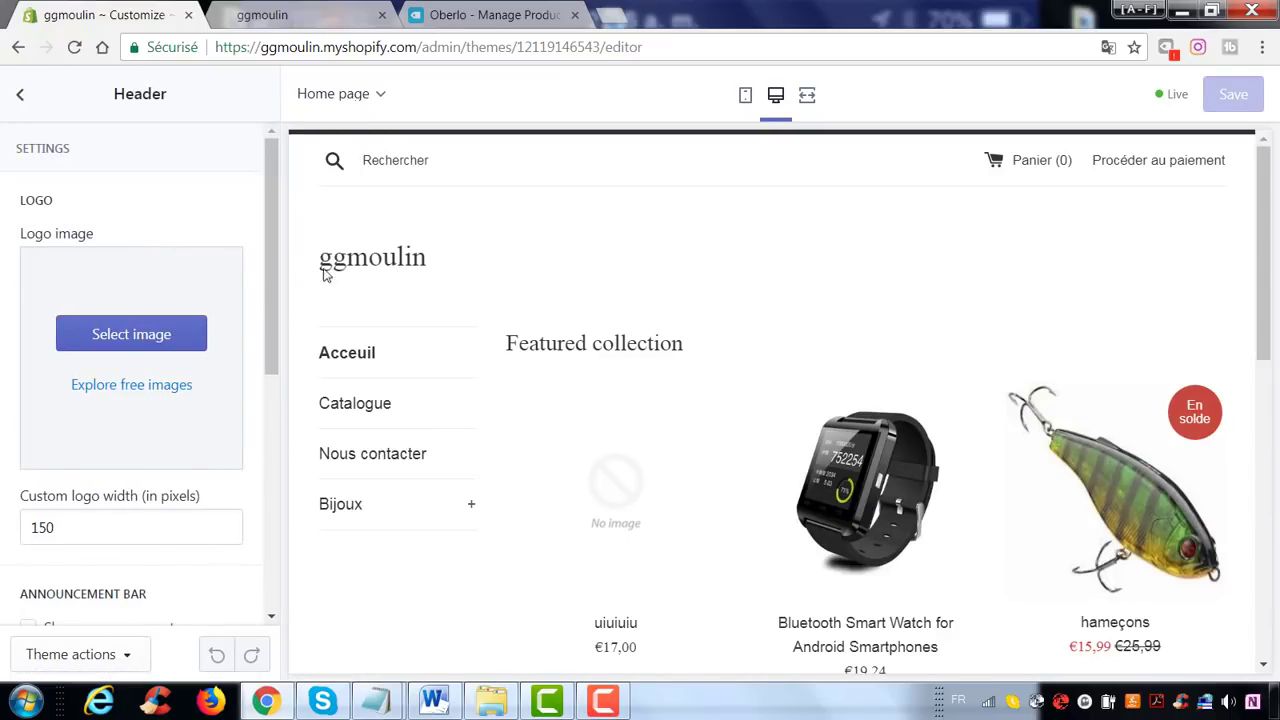
pyautogui.scroll(-5, 145, 330)
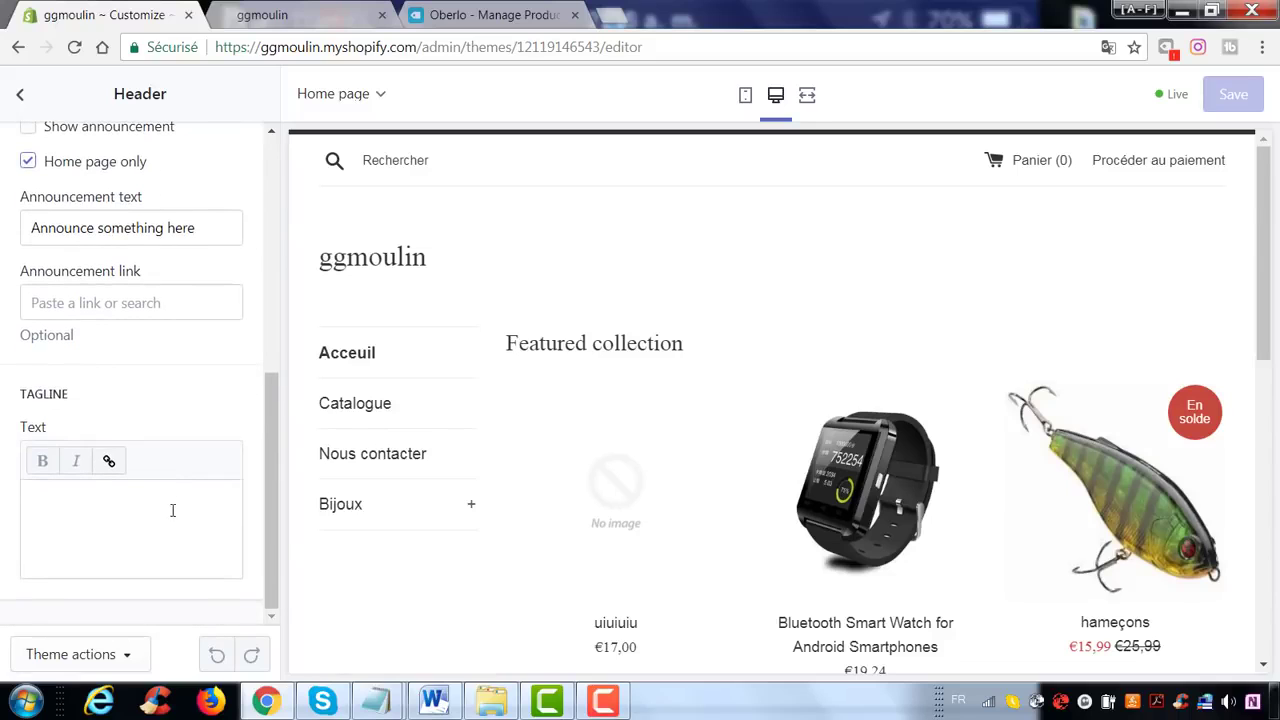
pyautogui.click(138, 485)
pyautogui.write('fg')
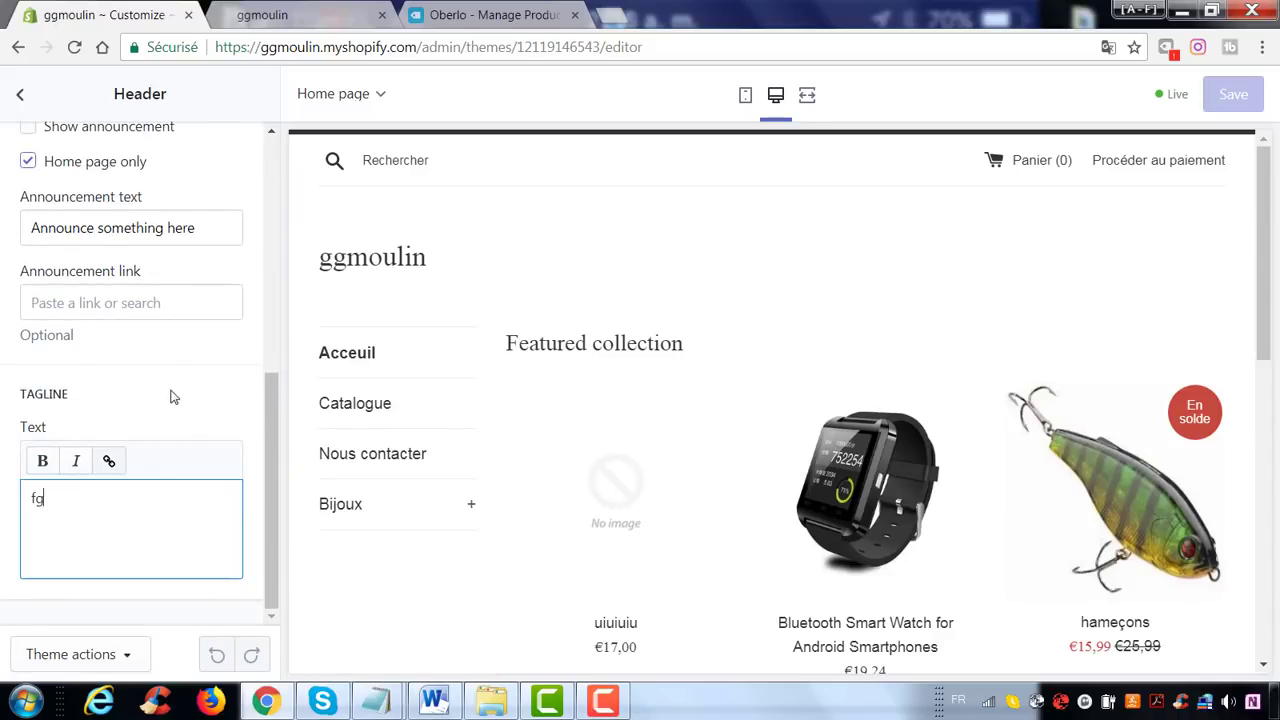
pyautogui.write('hfghjghfghfgh')
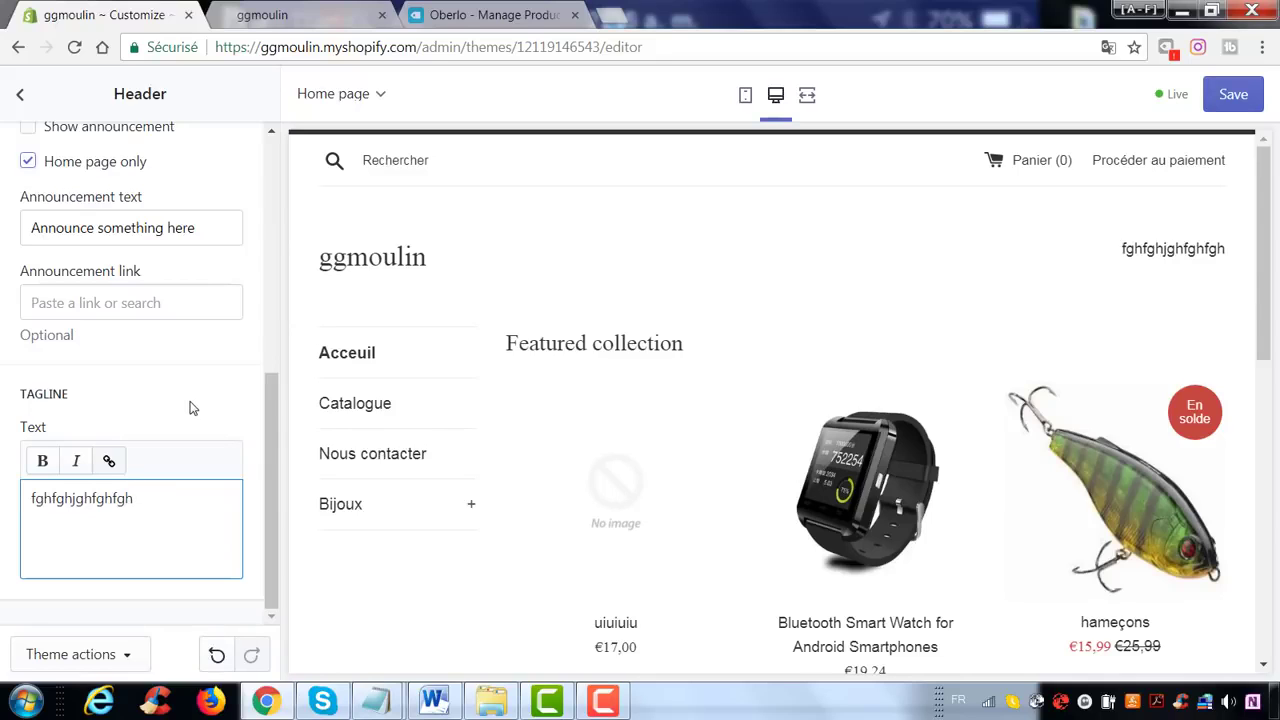
# - Check the tagline text in the preview, look over the header's settings, and return to the section list
pyautogui.scroll(3, 193, 408)
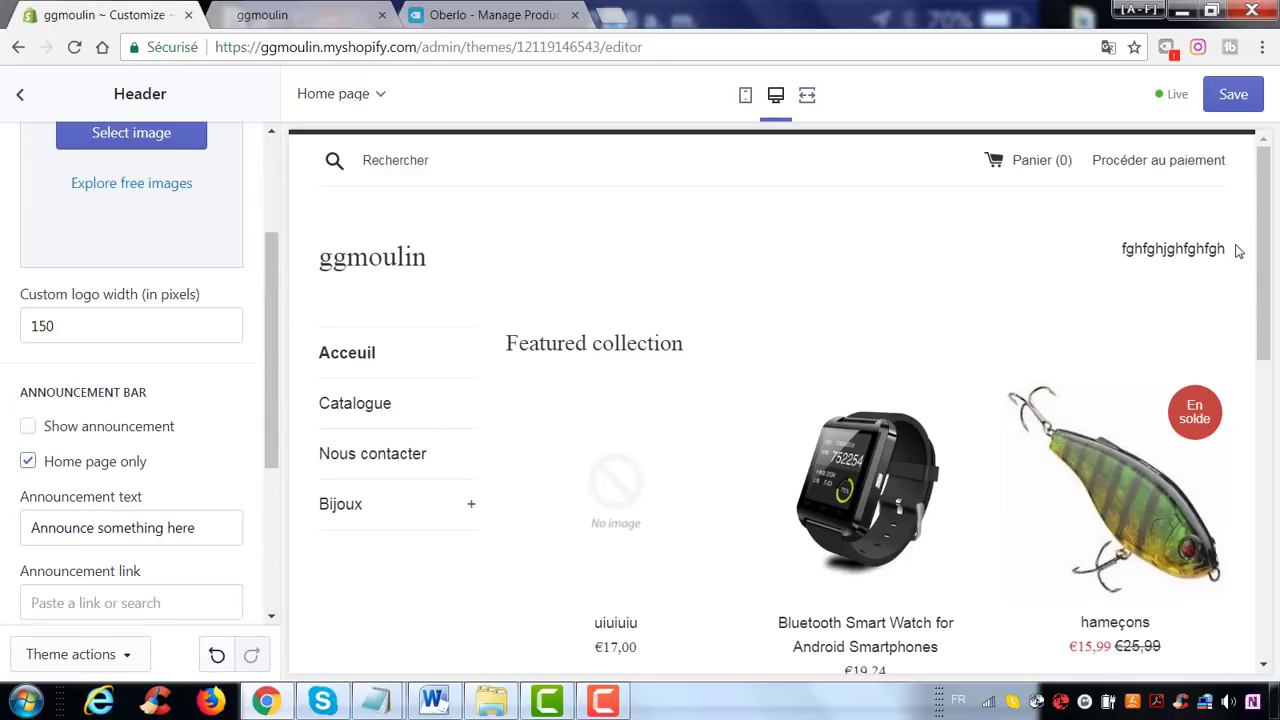
pyautogui.moveTo(1237, 250); pyautogui.dragTo(1113, 247)
pyautogui.scroll(-3, 146, 531)
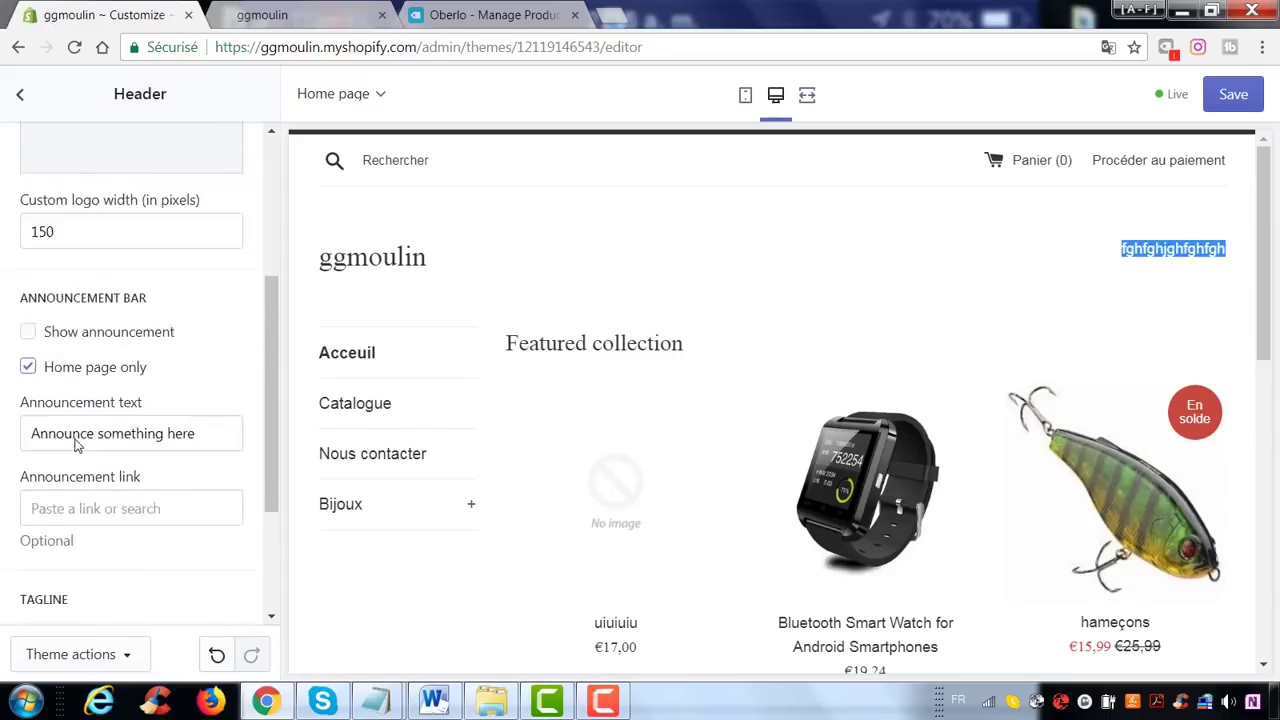
pyautogui.moveTo(197, 508); pyautogui.dragTo(5, 500)
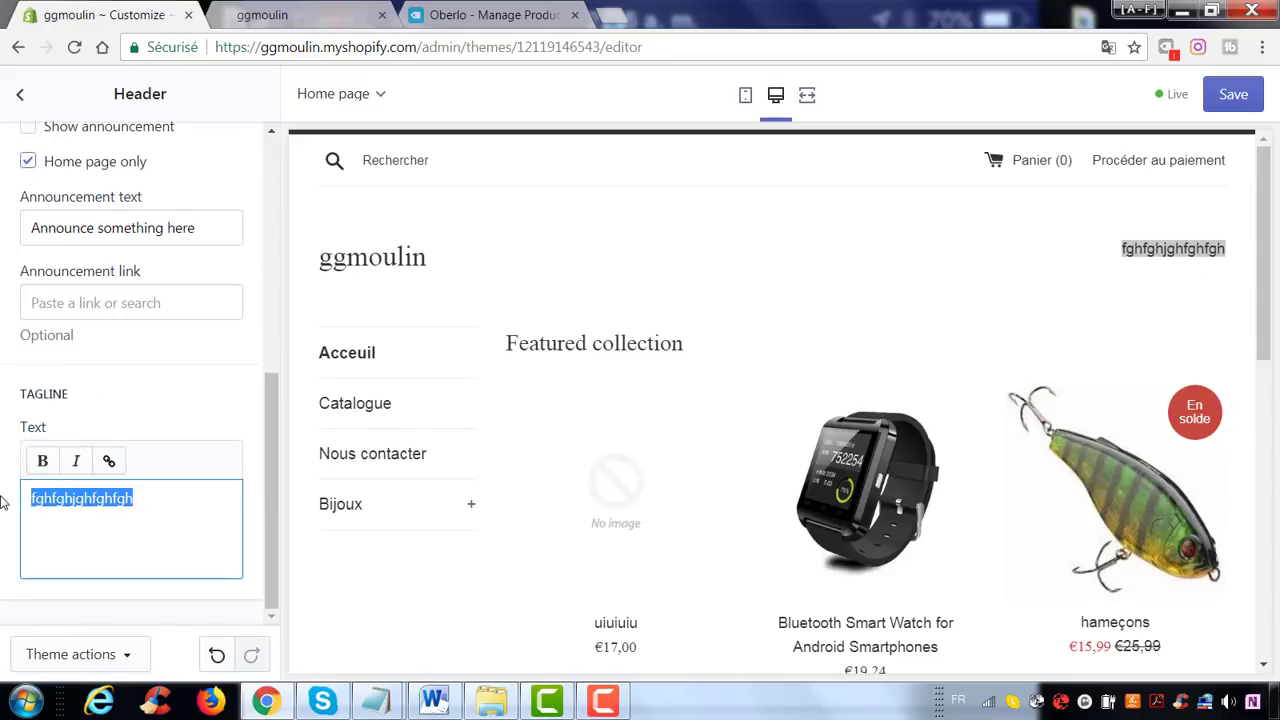
pyautogui.scroll(5, 35, 149)
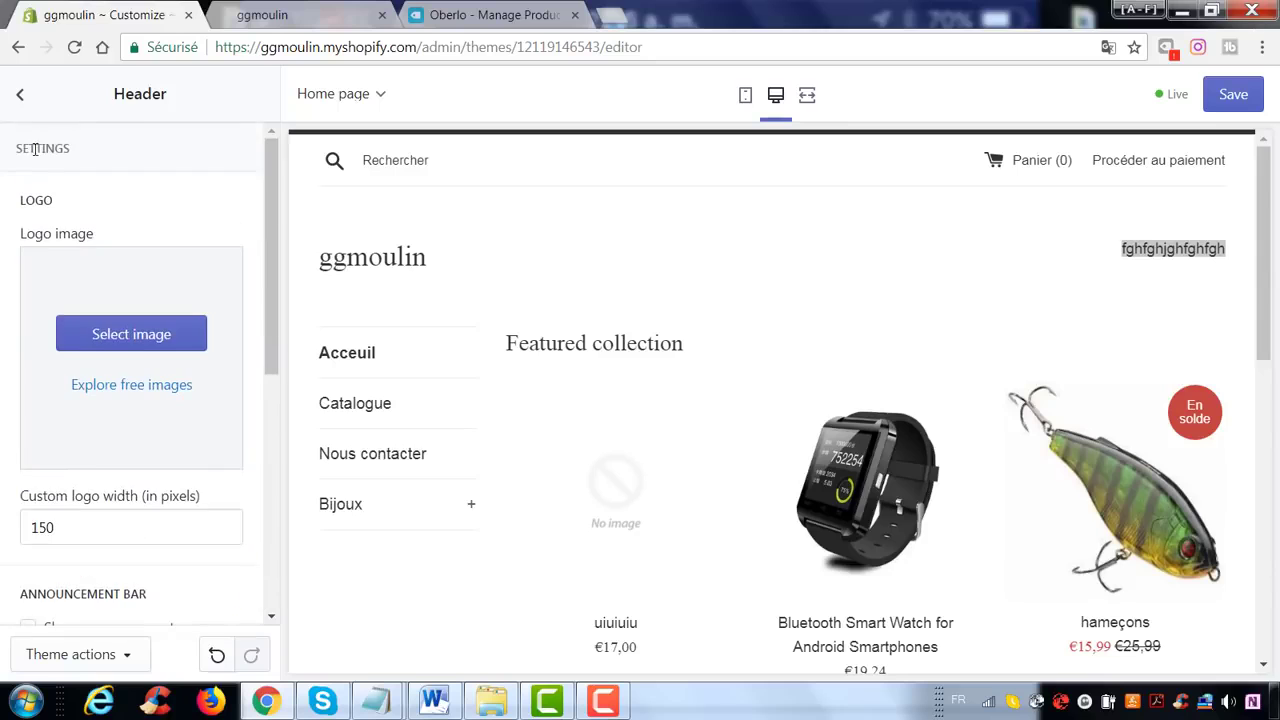
pyautogui.click(22, 100)
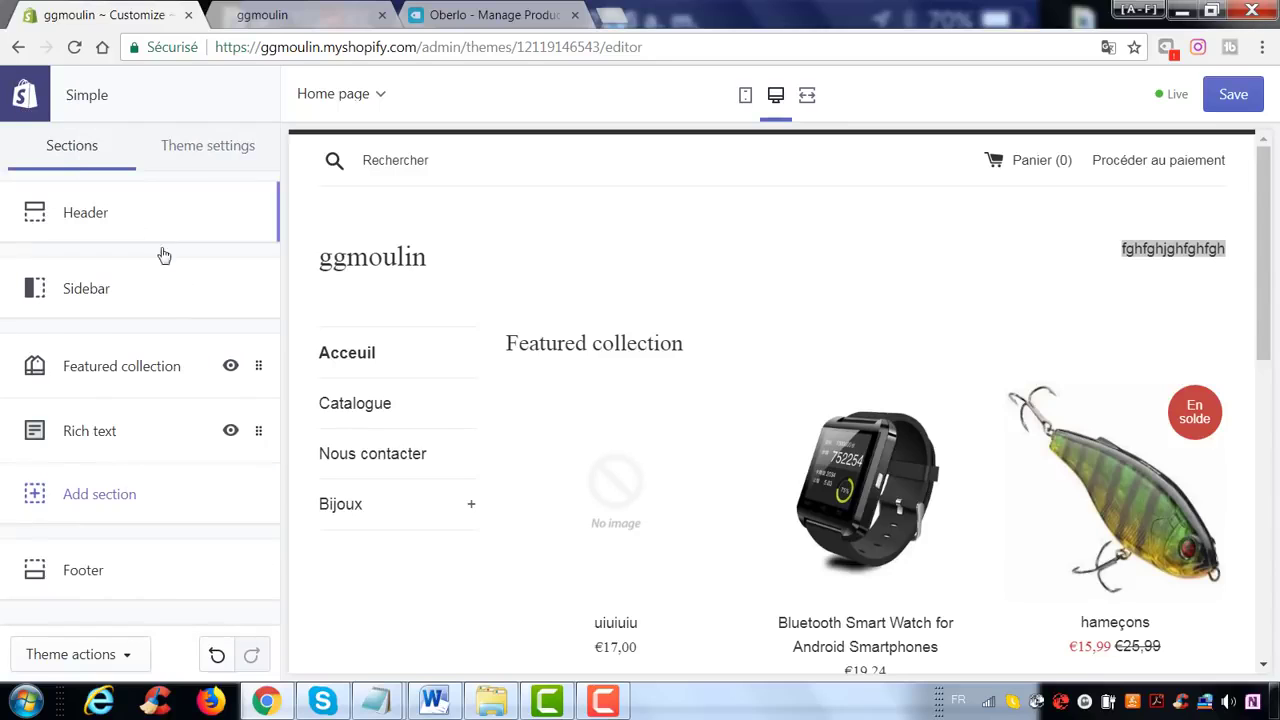
# - Review the settings of the Sidebar and Featured collection sections against the home page preview
pyautogui.click(131, 308)
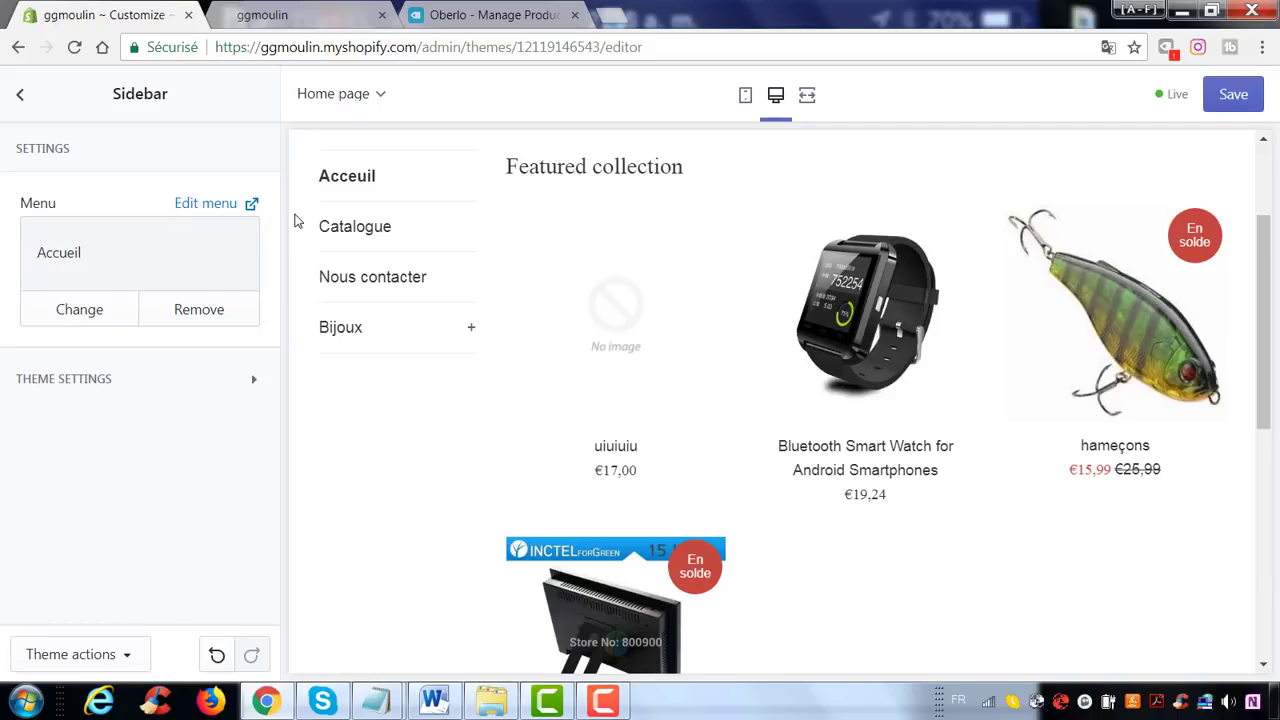
pyautogui.scroll(-6, 966, 361)
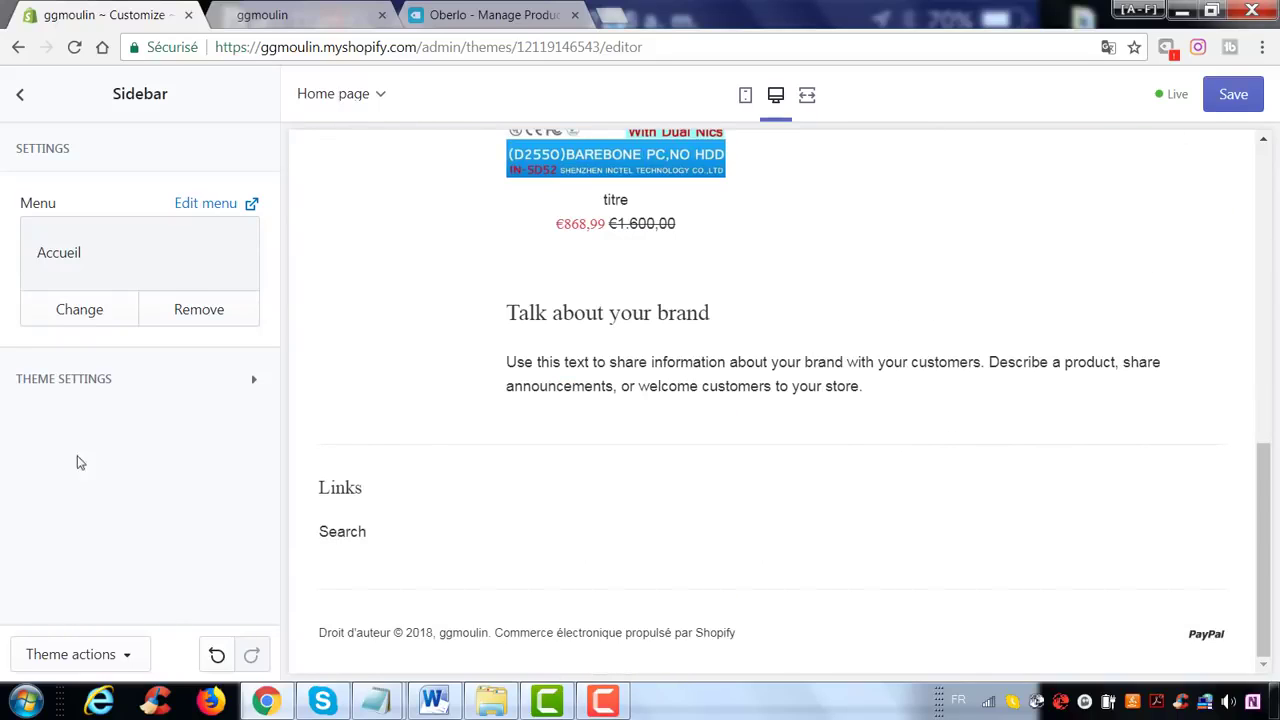
pyautogui.scroll(10, 417, 306)
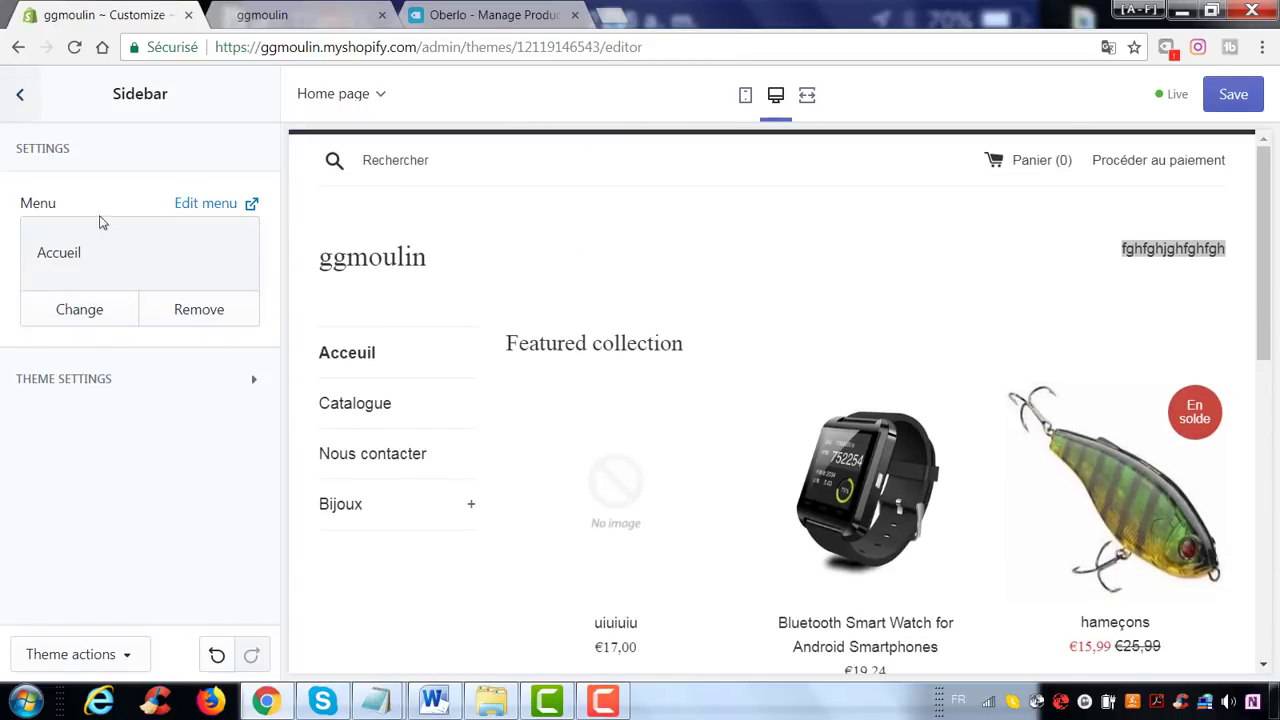
pyautogui.click(155, 383)
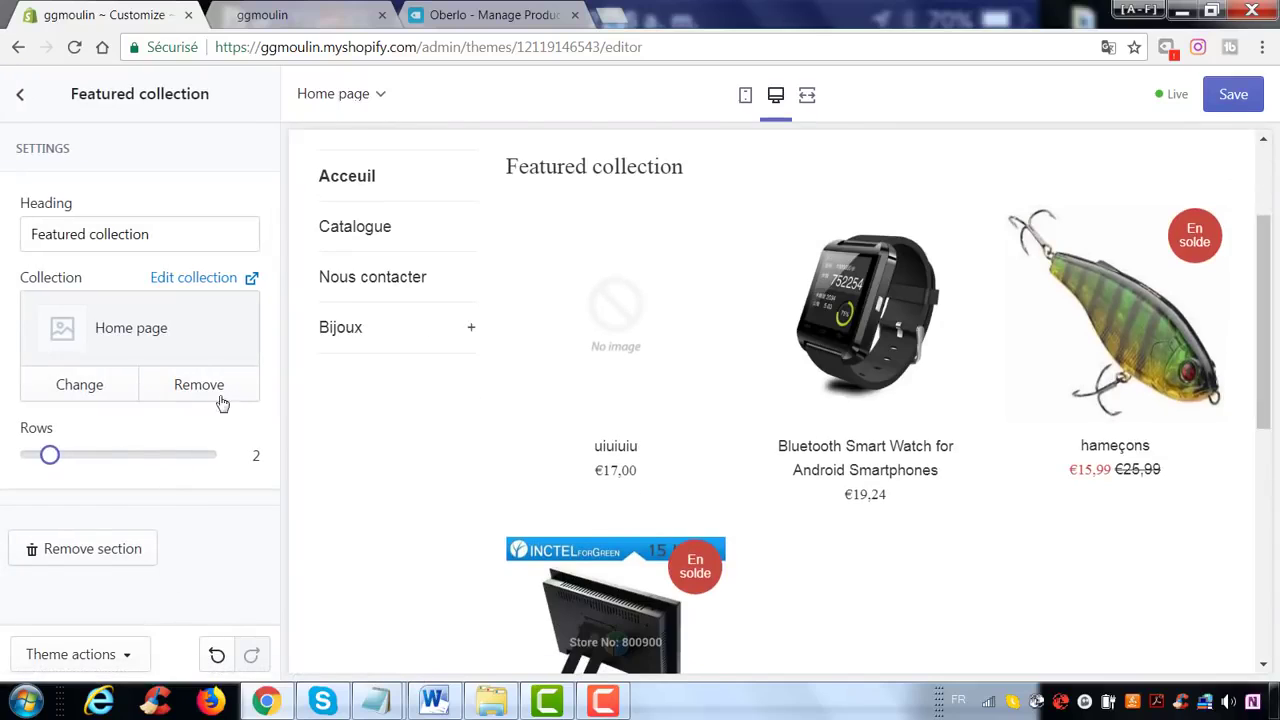
pyautogui.click(19, 95)
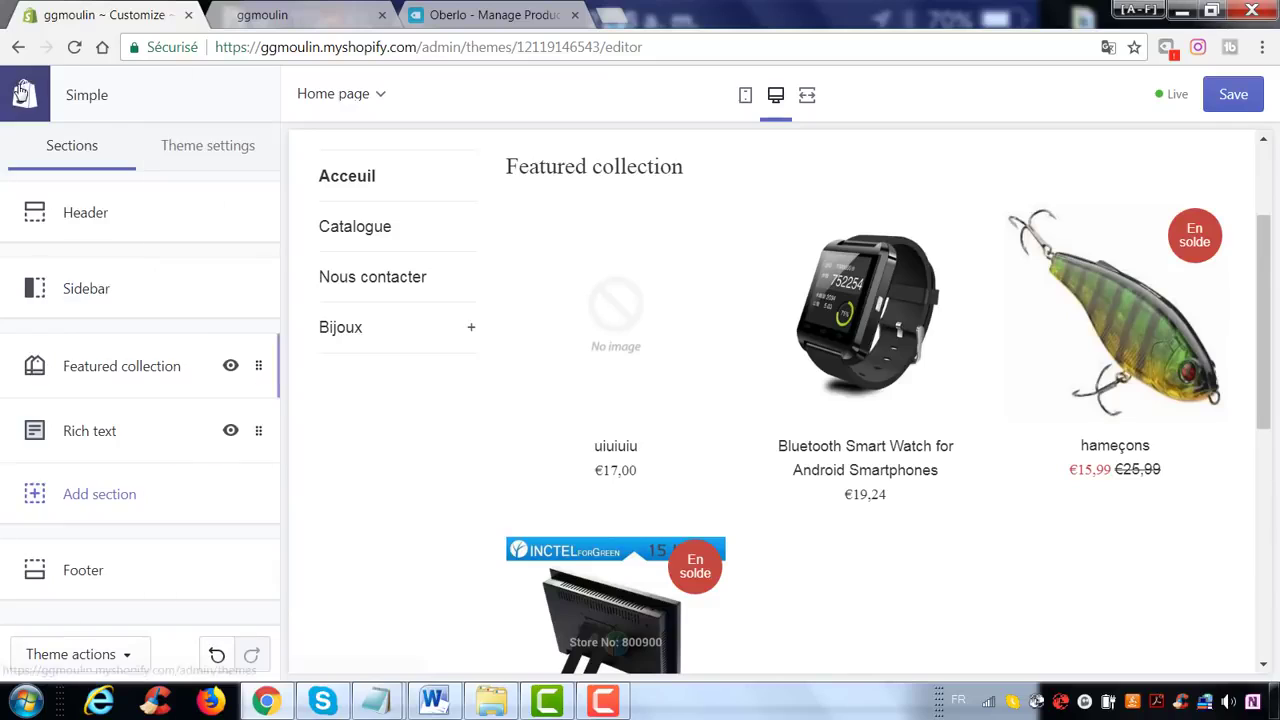
pyautogui.click(25, 95)
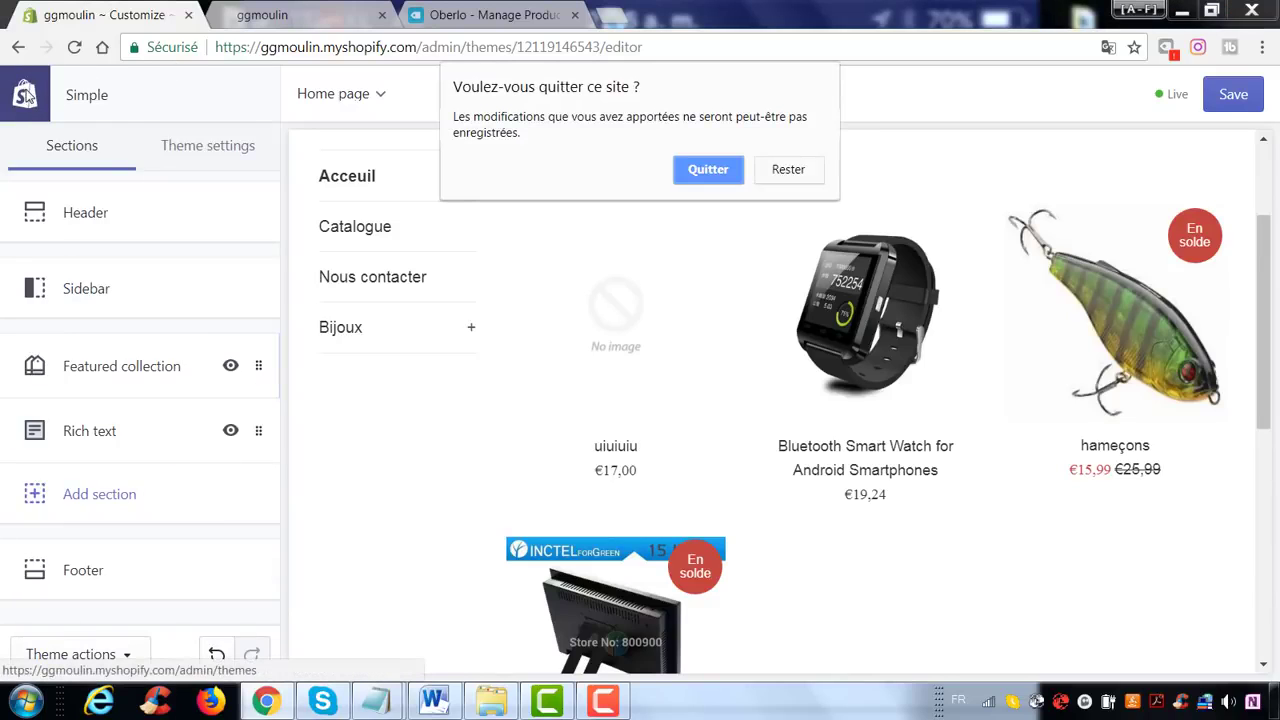
pyautogui.click(788, 170)
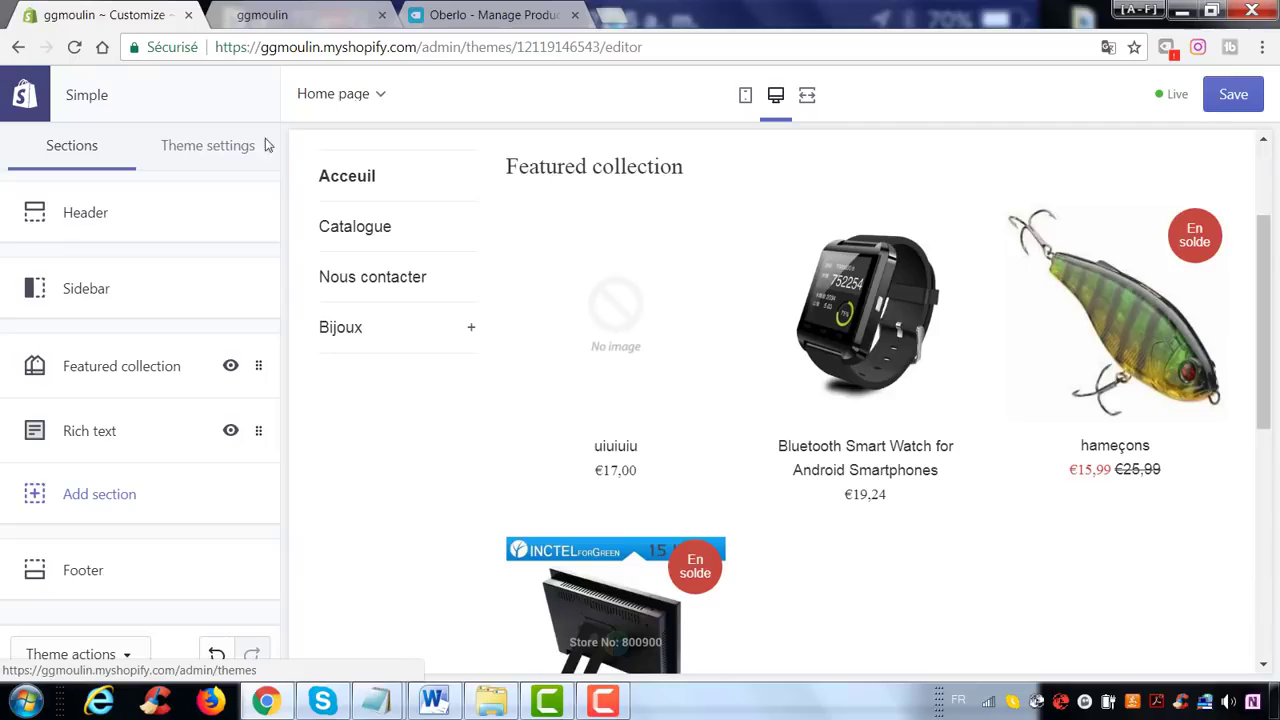
pyautogui.click(25, 95)
pyautogui.click(810, 203)
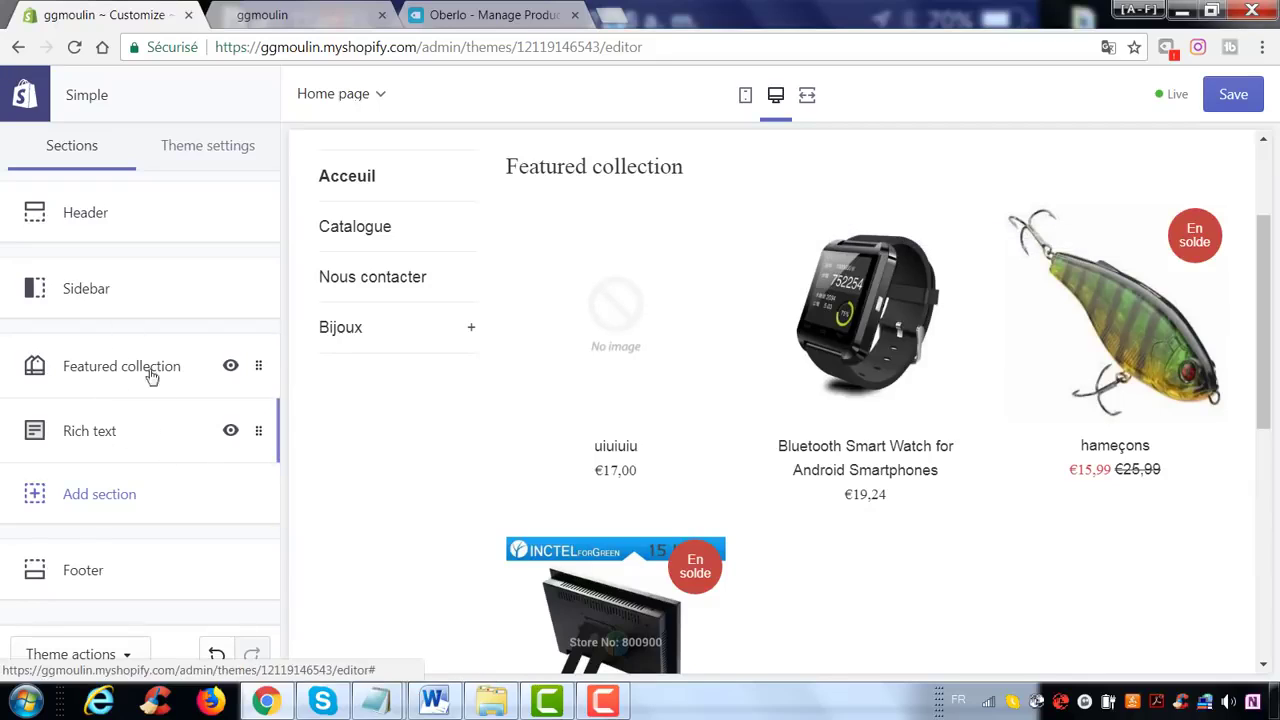
# - Save the Simple theme's changes and exit the theme editor
pyautogui.click(1213, 100)
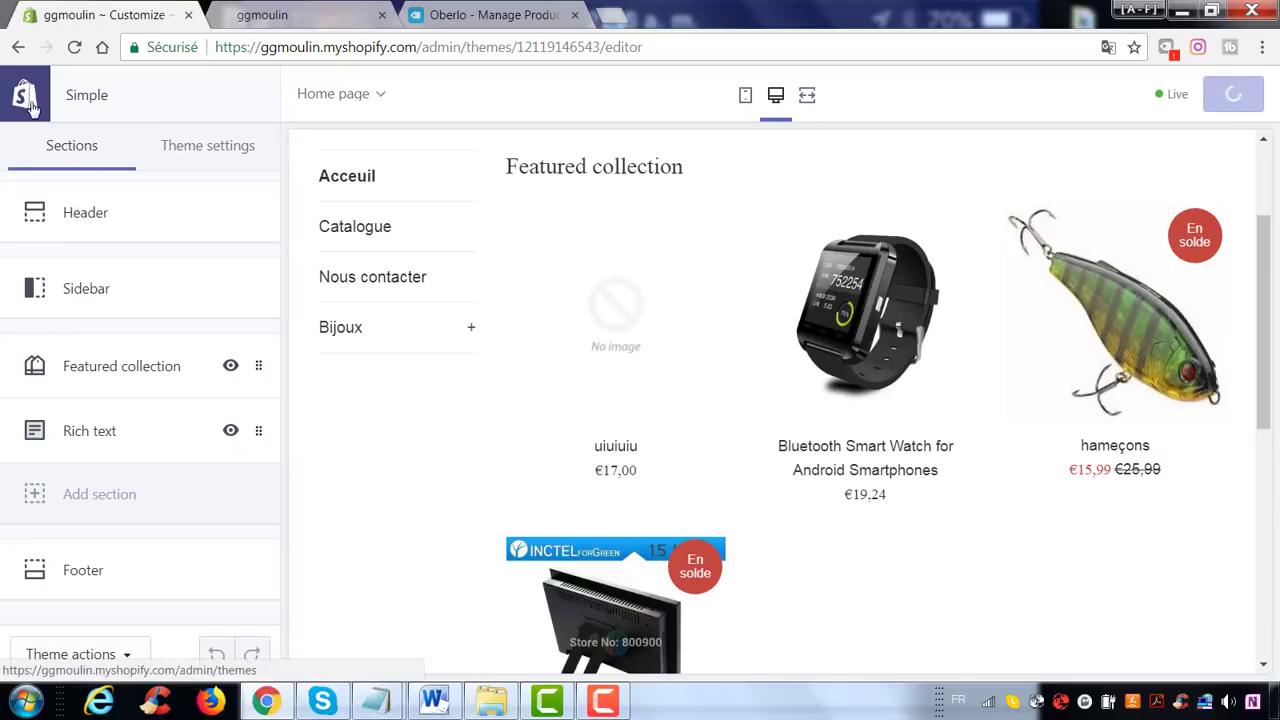
pyautogui.click(29, 103)
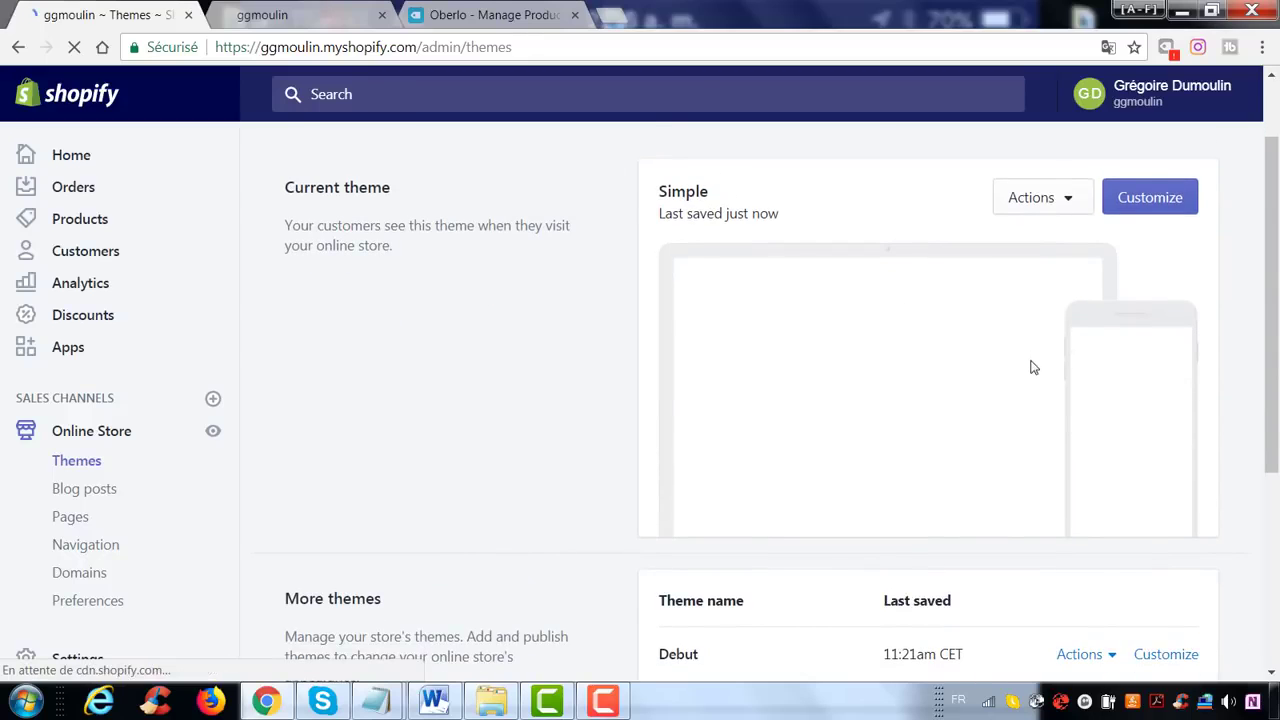
# - Publish the Debut theme as the store's current theme
pyautogui.scroll(-3, 1060, 390)
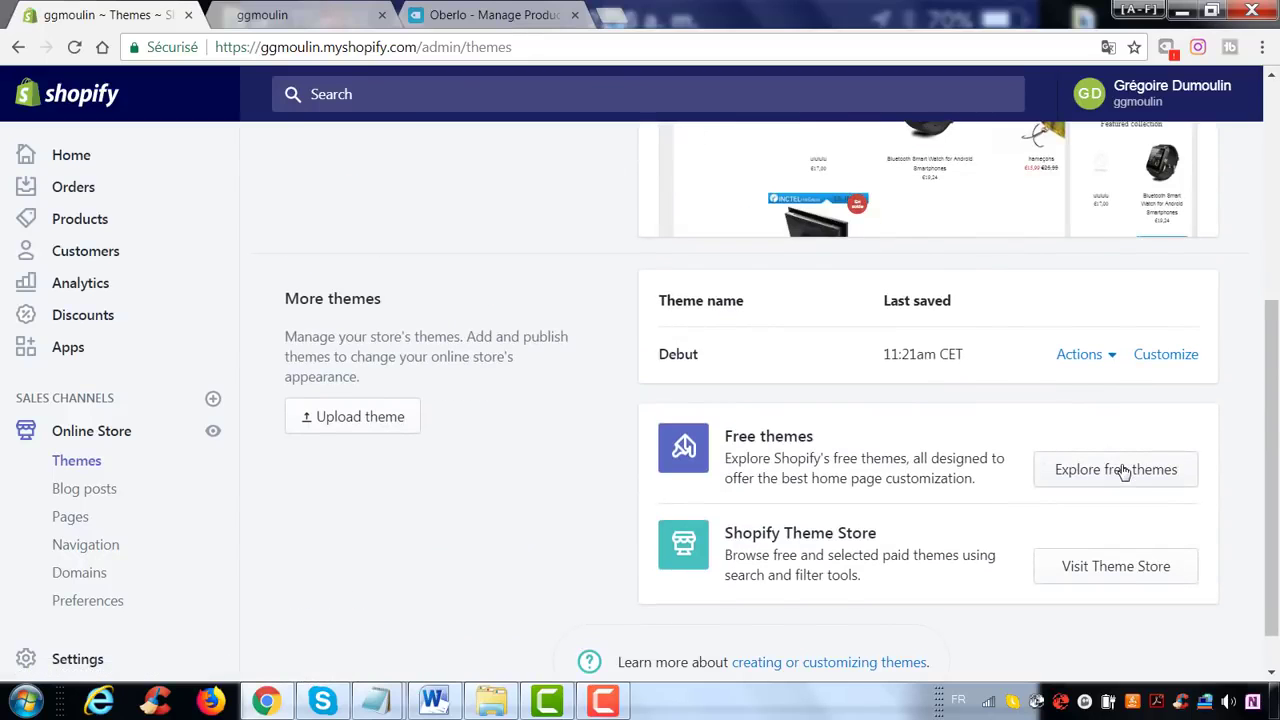
pyautogui.click(1120, 360)
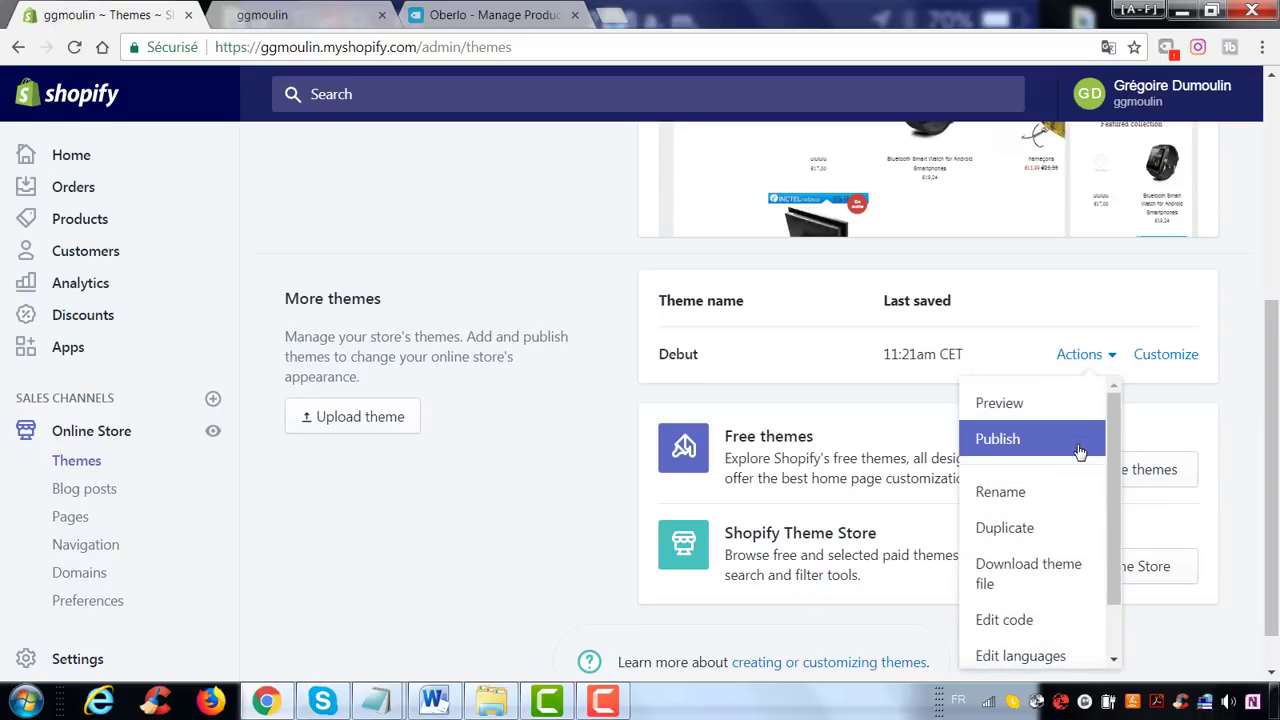
pyautogui.click(1079, 450)
pyautogui.click(895, 476)
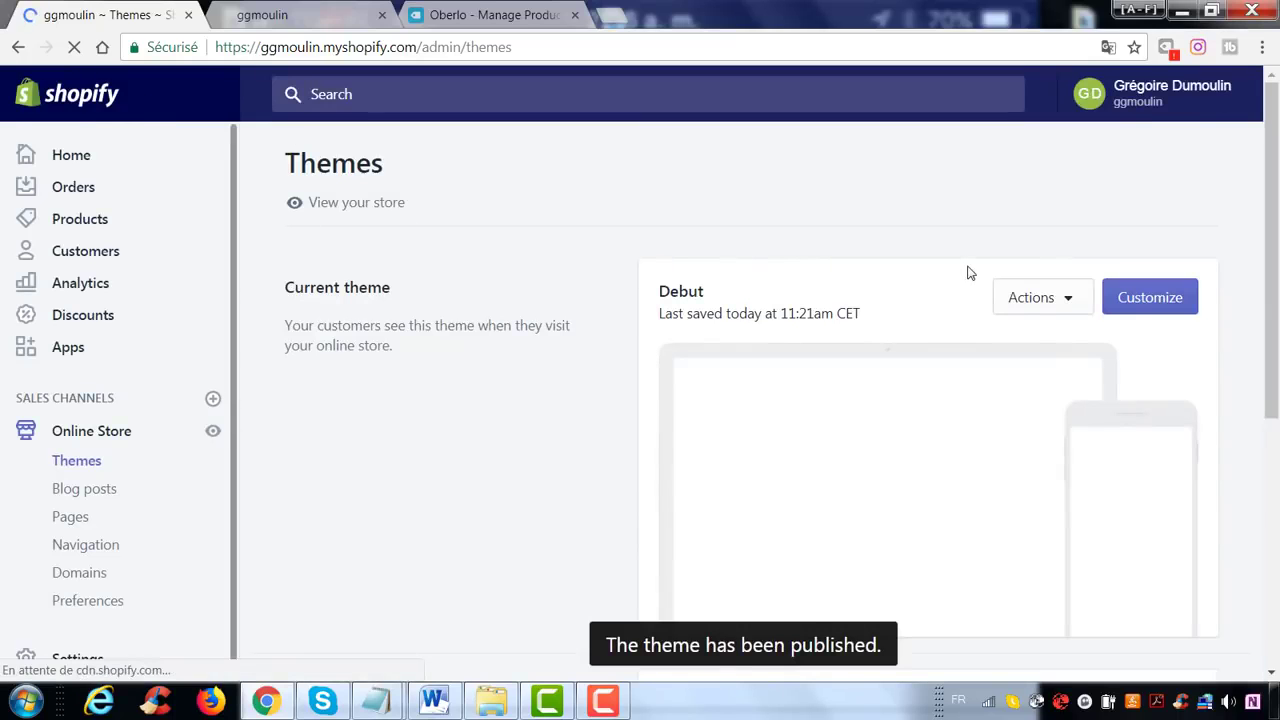
# - Open the Debut theme for customization and examine the Image with text overlay section's settings and image library
pyautogui.click(1146, 317)
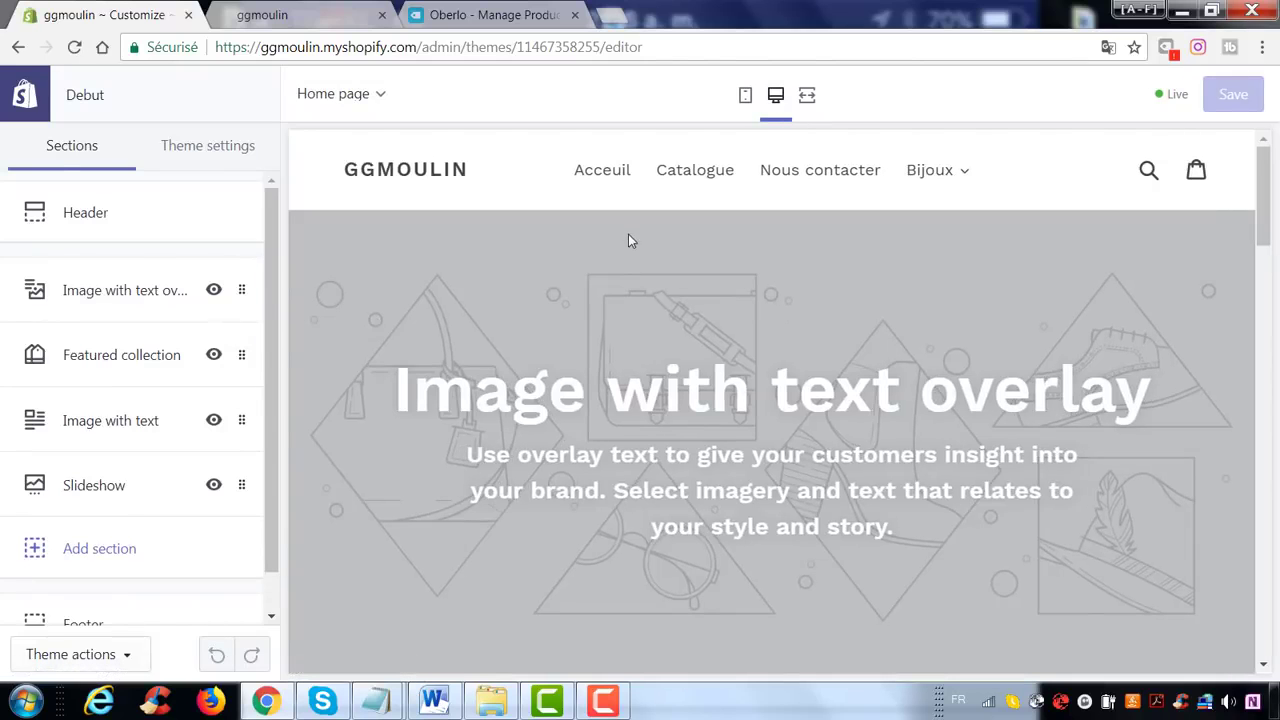
pyautogui.scroll(-1, 170, 485)
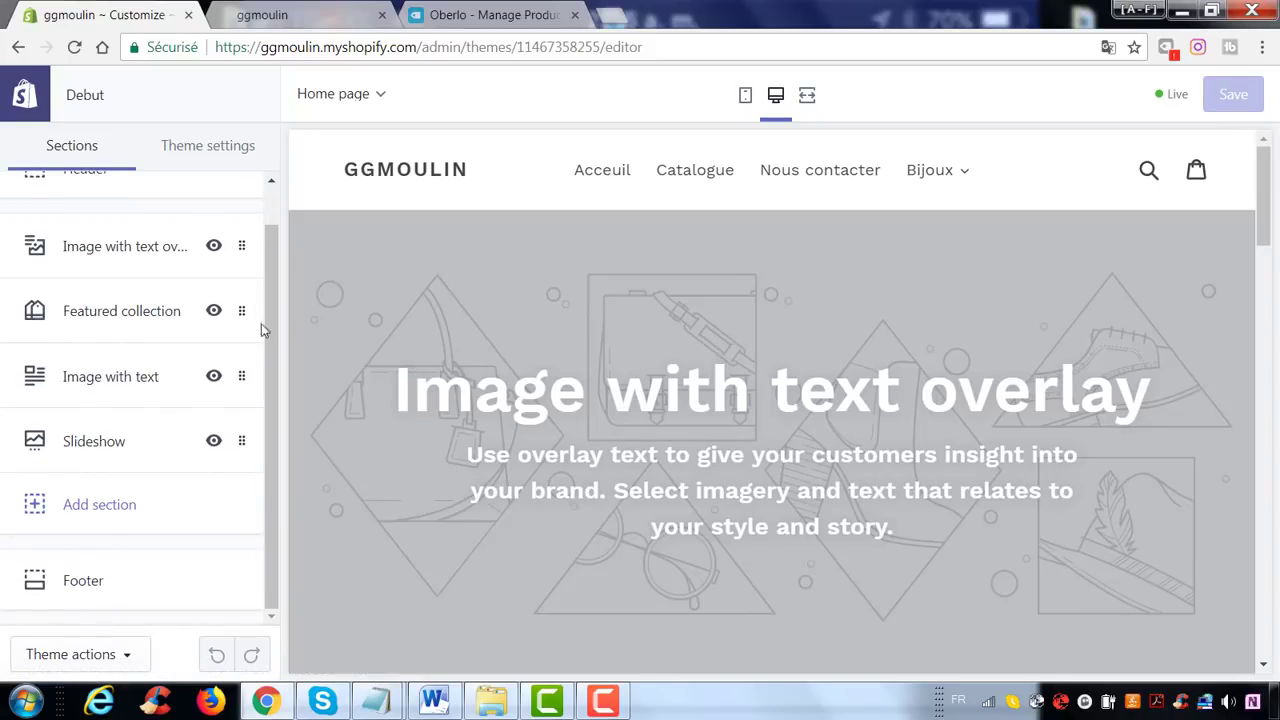
pyautogui.click(126, 250)
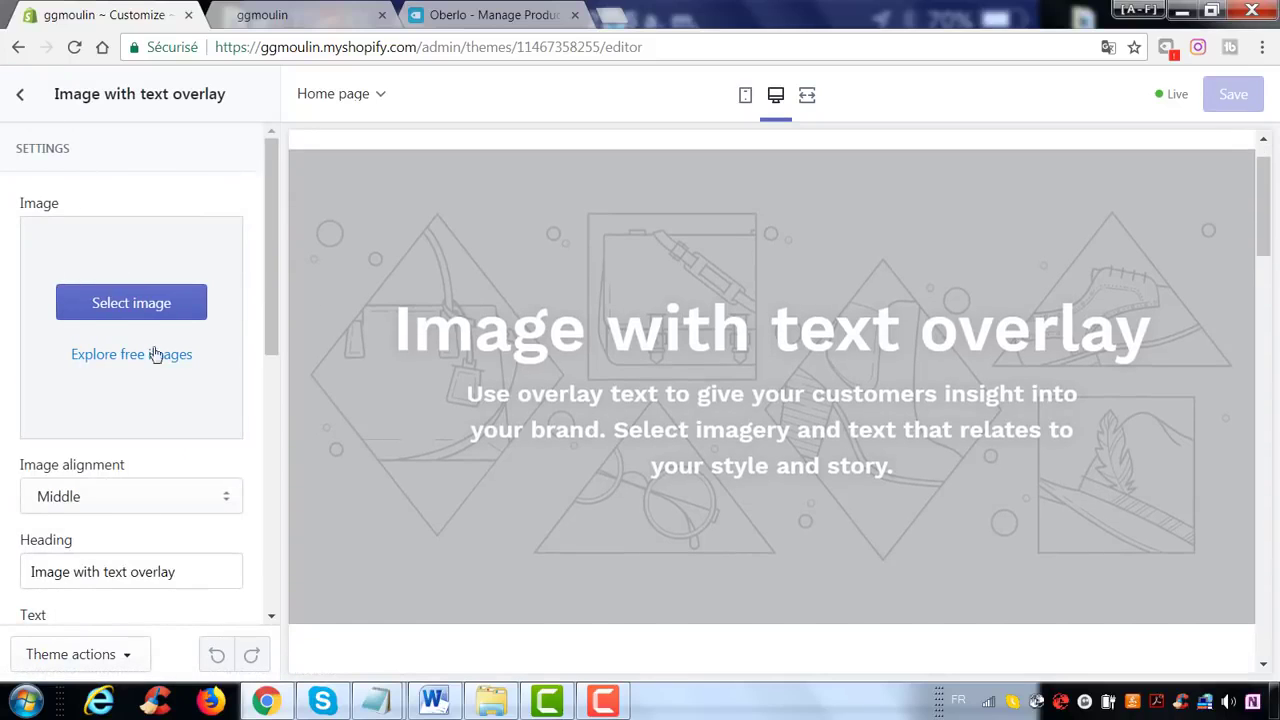
pyautogui.click(126, 300)
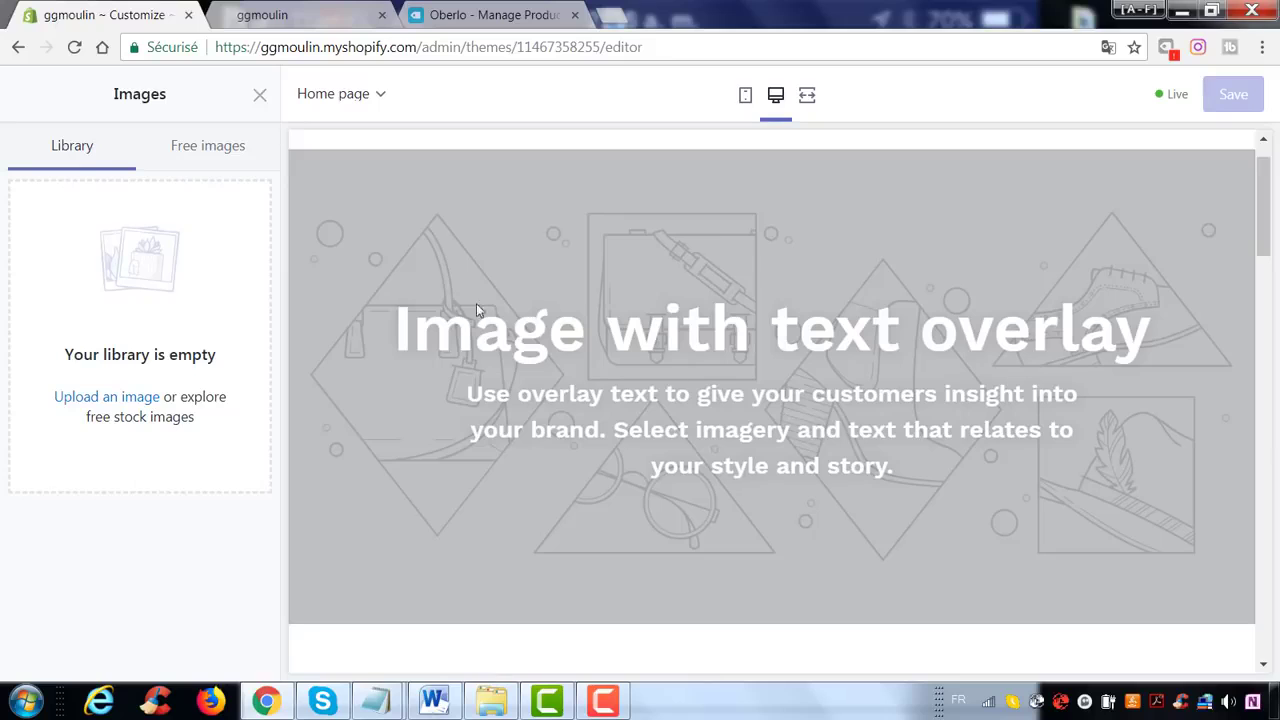
pyautogui.click(259, 96)
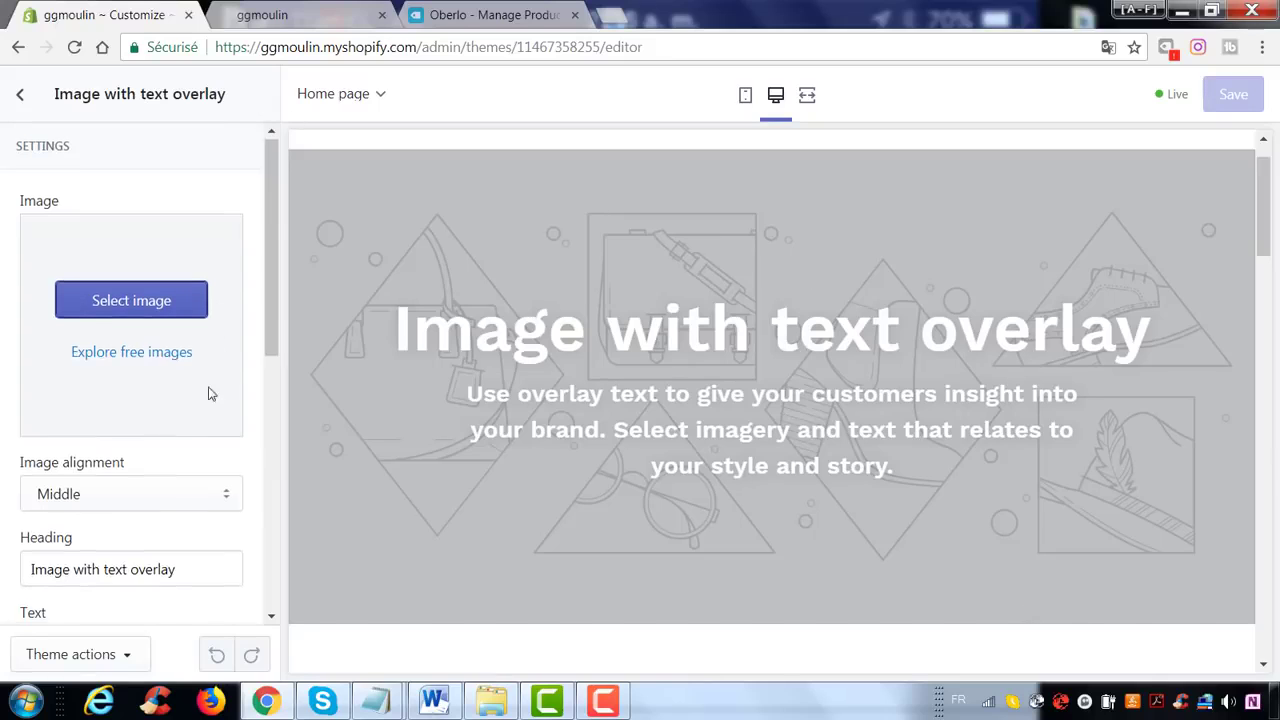
pyautogui.scroll(-2, 209, 420)
pyautogui.scroll(2, 150, 350)
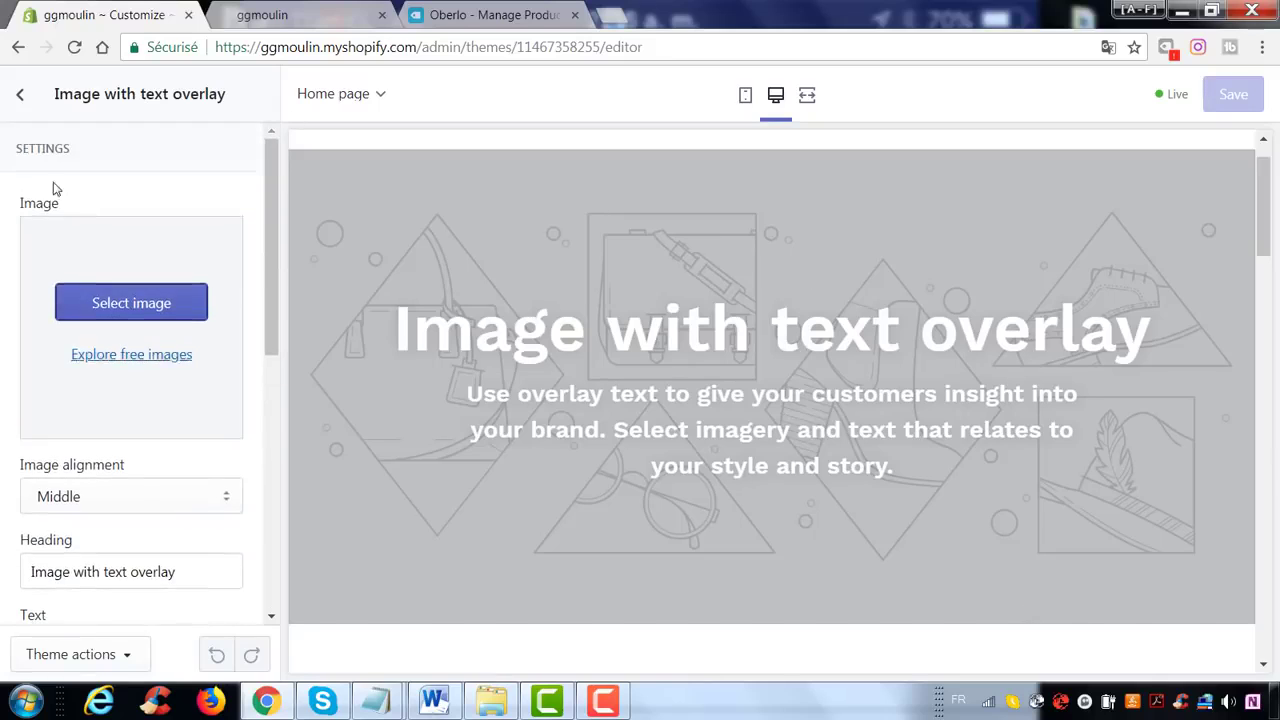
pyautogui.click(27, 104)
# - Review the Debut theme's Featured collection settings and return to the section list
pyautogui.click(91, 323)
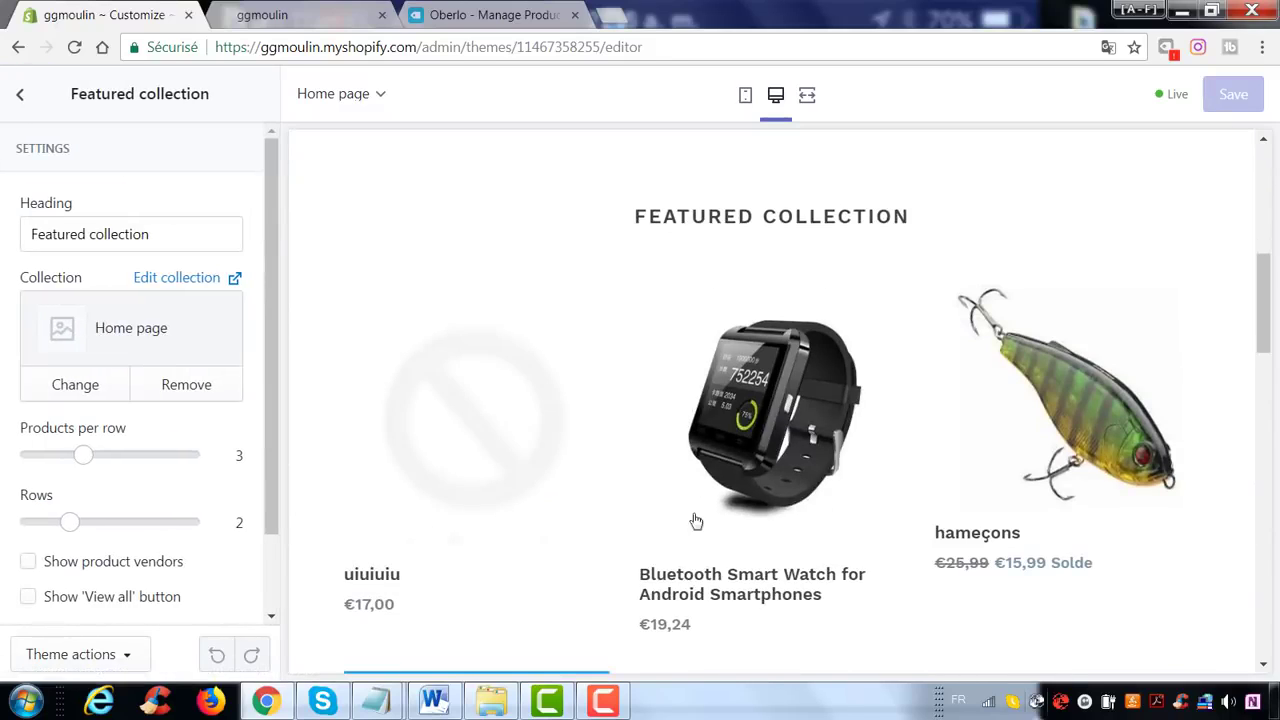
pyautogui.scroll(-2, 200, 550)
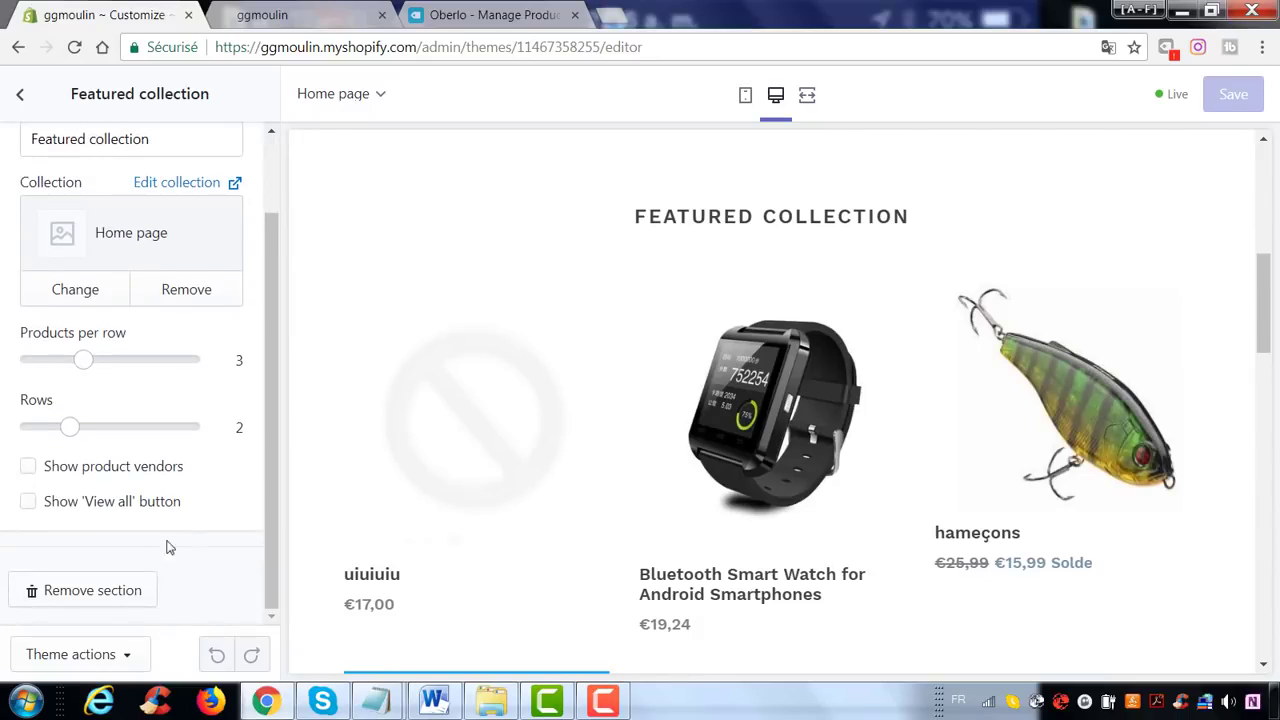
pyautogui.scroll(2, 190, 540)
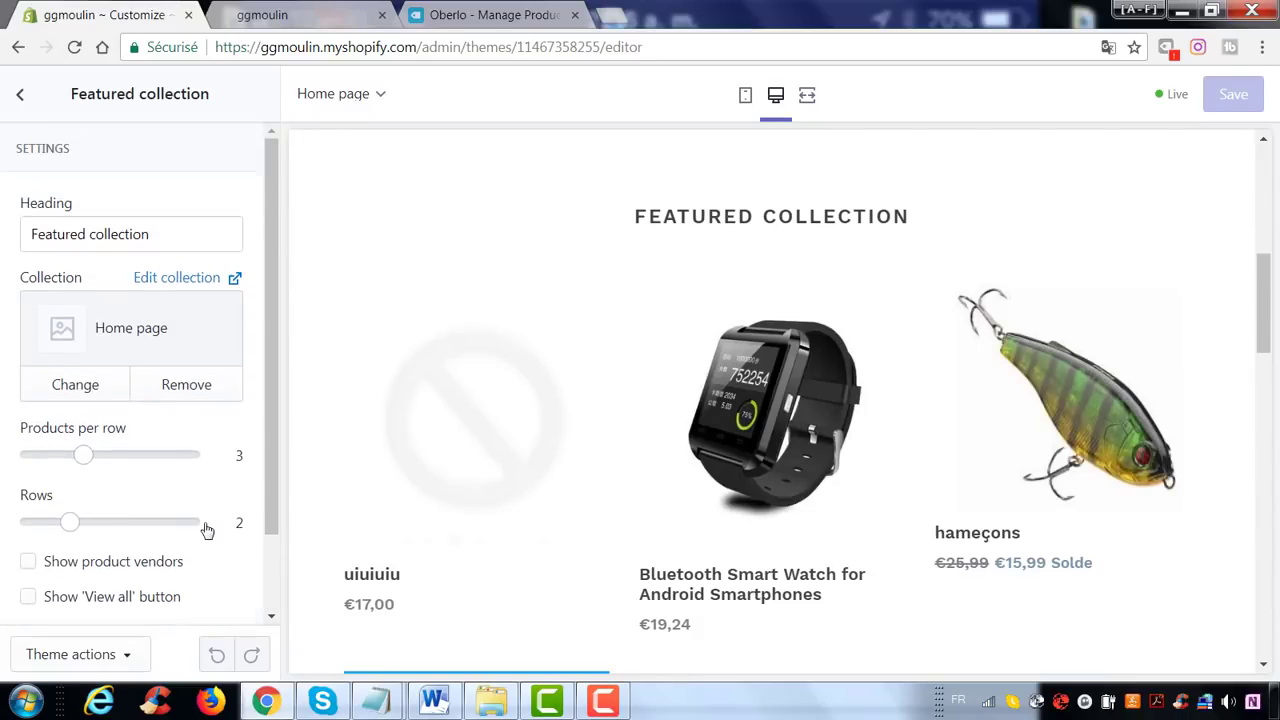
pyautogui.click(22, 97)
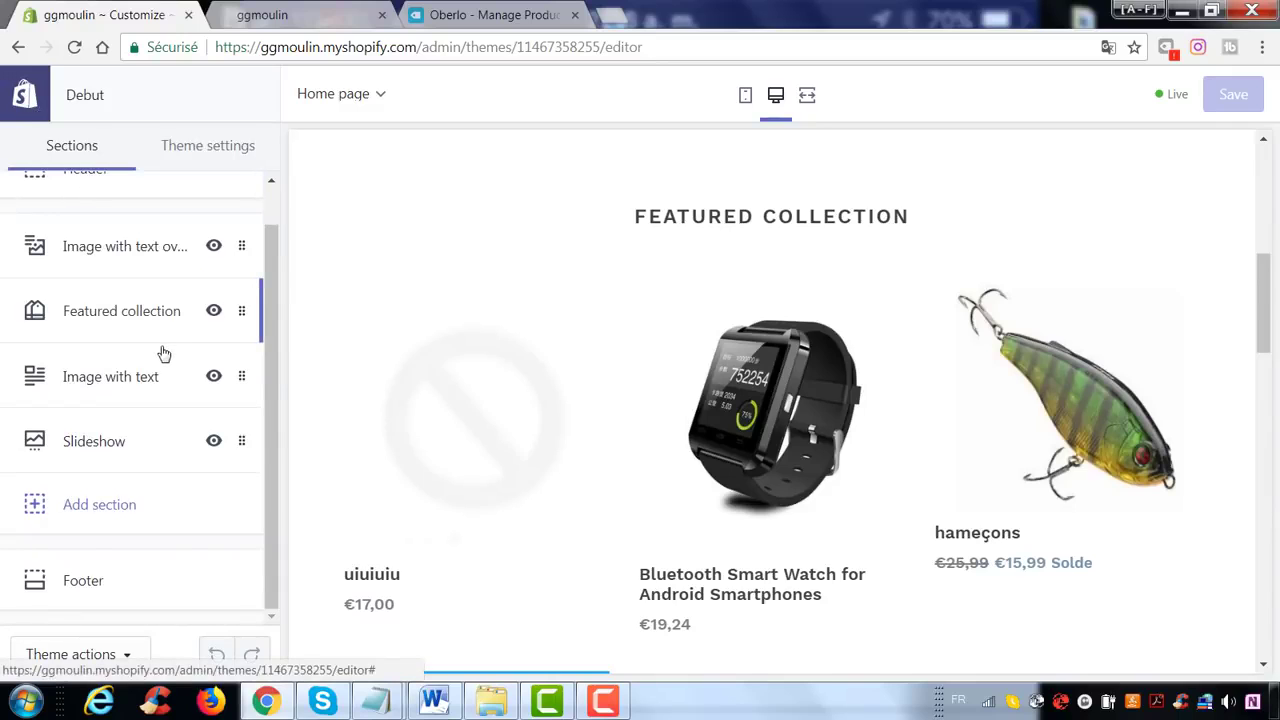
# - Browse the section types that can be added to the home page and preview a new Featured collection section
pyautogui.click(113, 516)
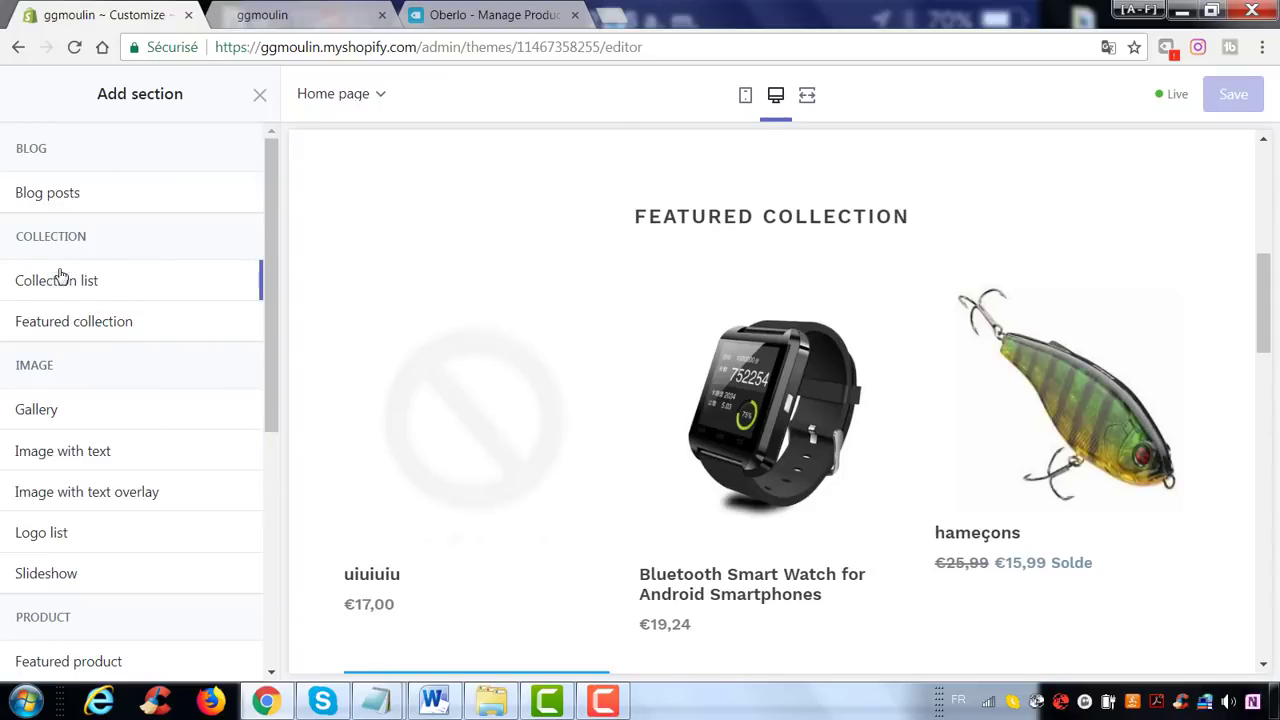
pyautogui.scroll(-1, 180, 346)
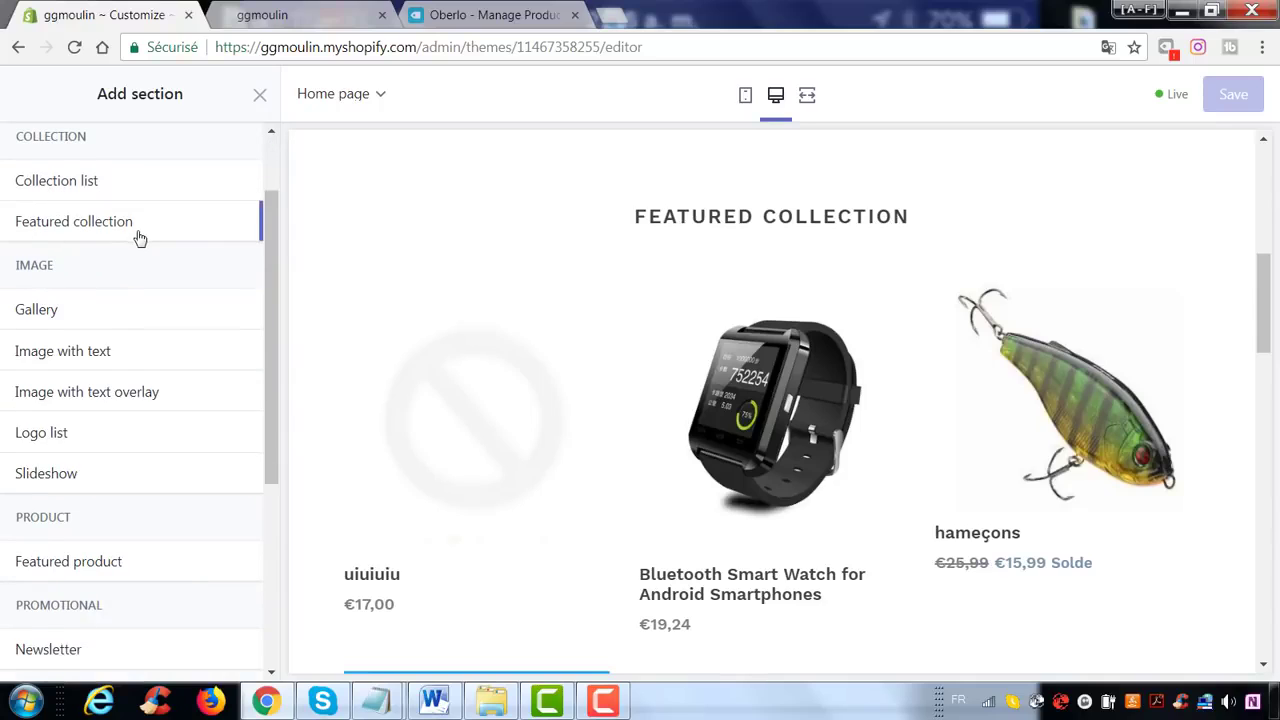
pyautogui.scroll(-1, 140, 238)
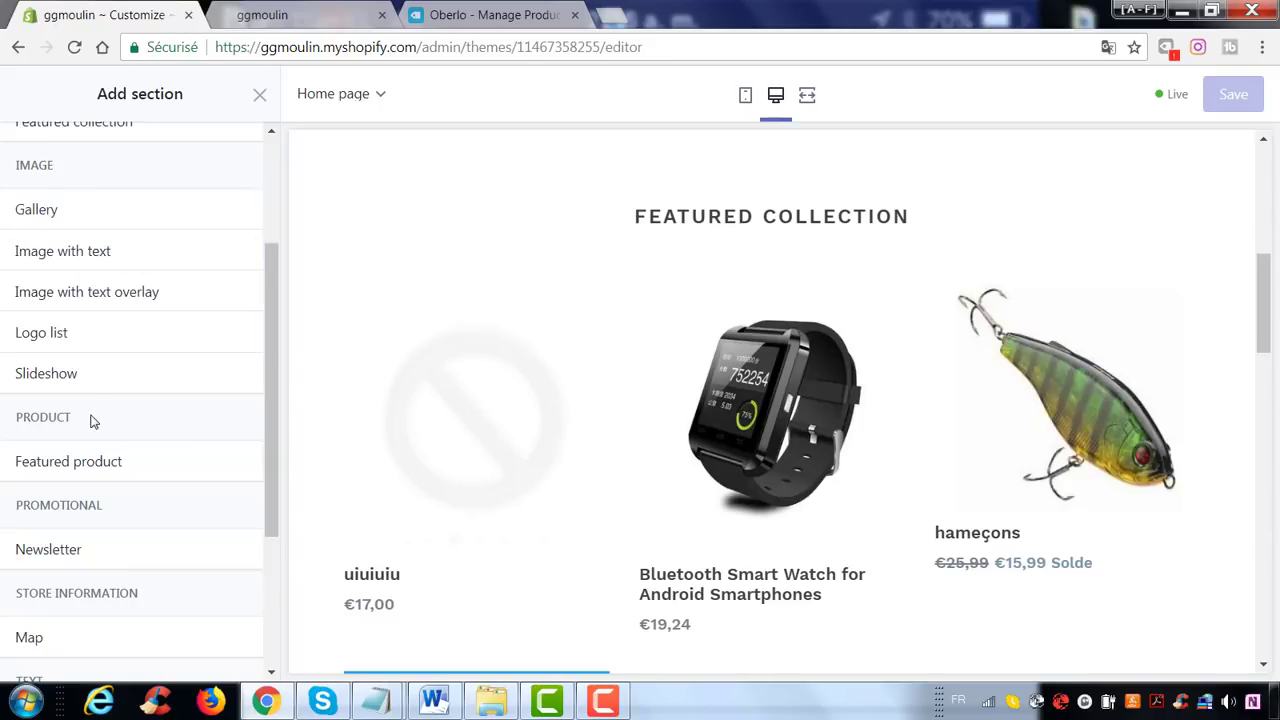
pyautogui.scroll(-1, 78, 393)
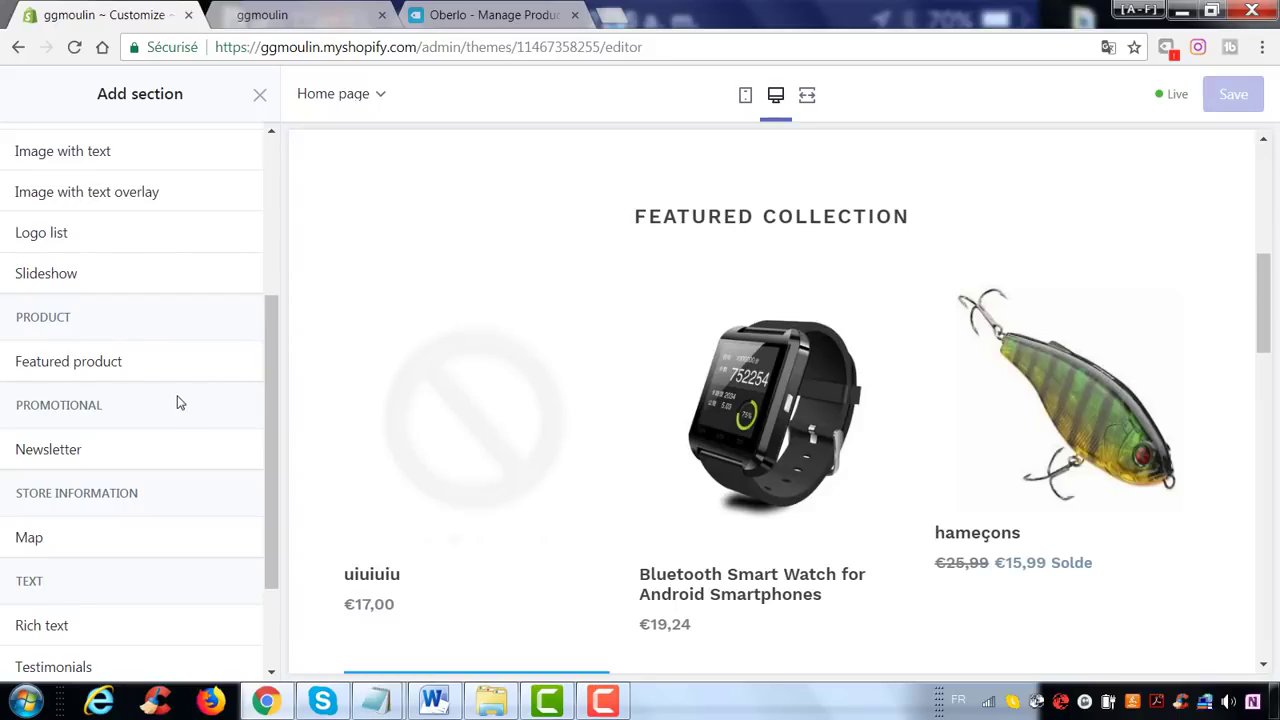
pyautogui.scroll(-1, 180, 400)
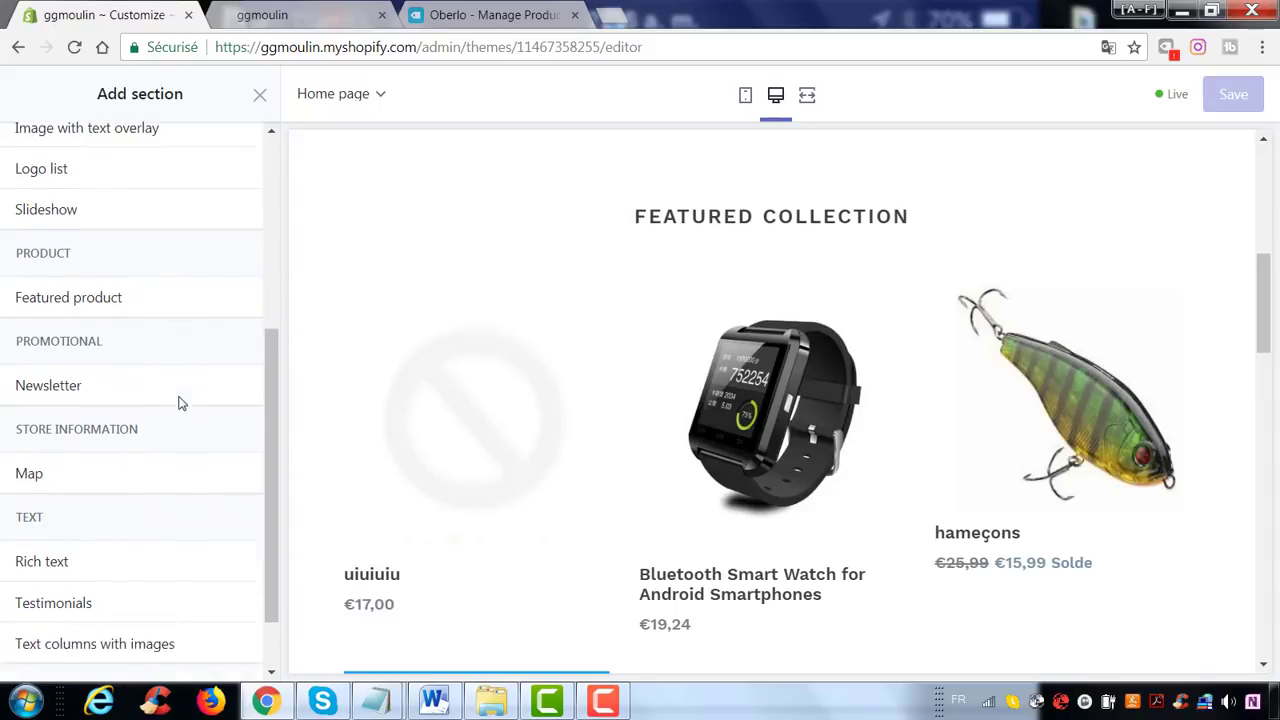
pyautogui.scroll(-1, 117, 394)
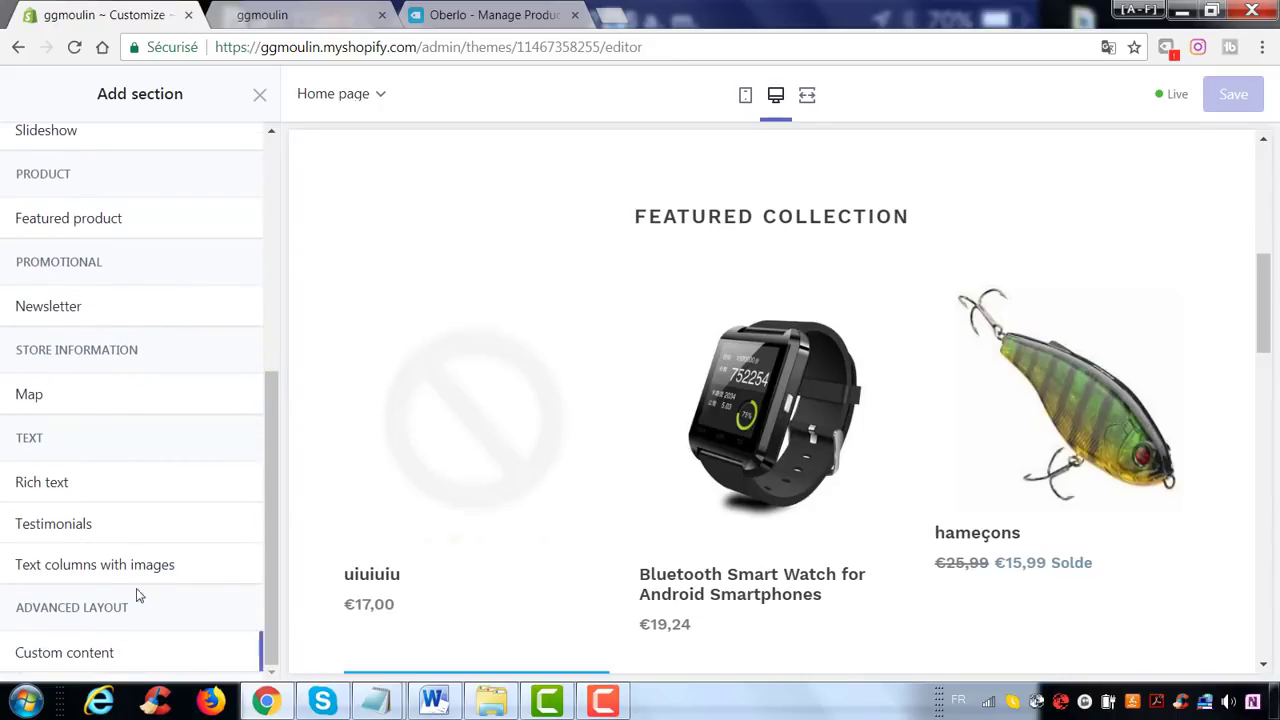
pyautogui.scroll(5, 86, 417)
pyautogui.click(99, 283)
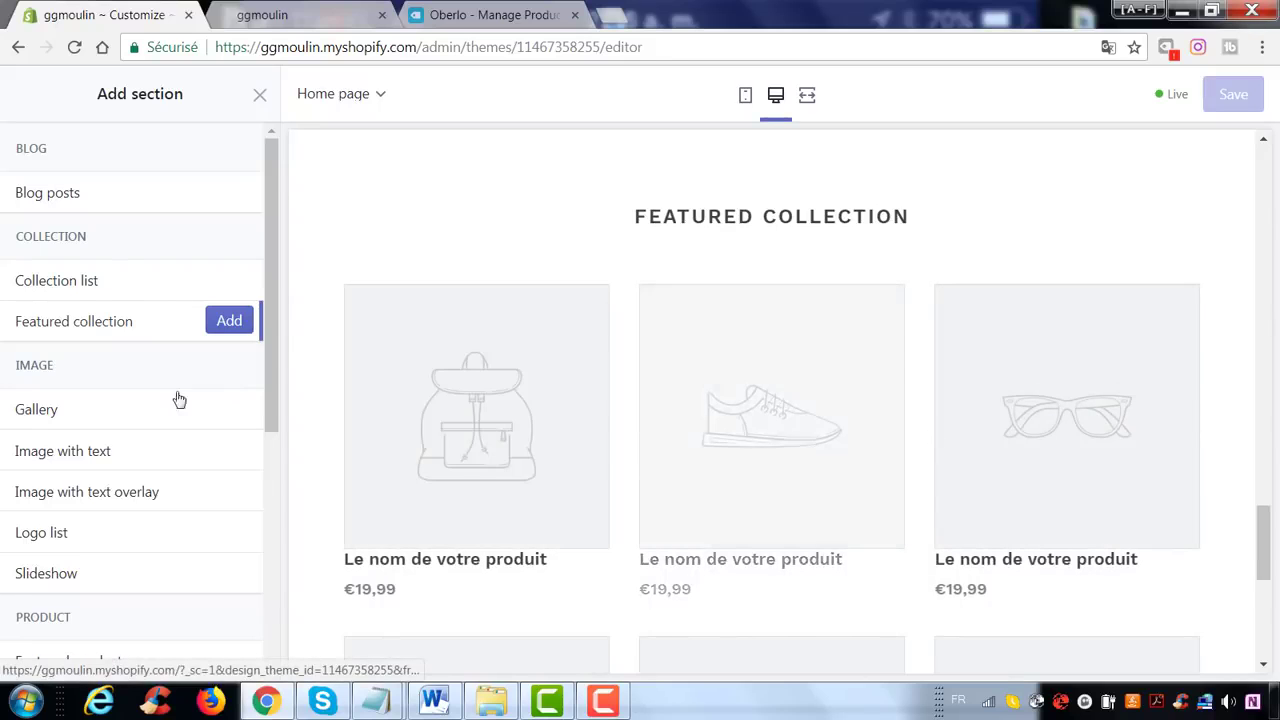
# - Preview the Collection list and Featured collection section types and add a Featured collection section to the home page
pyautogui.scroll(-5, 766, 423)
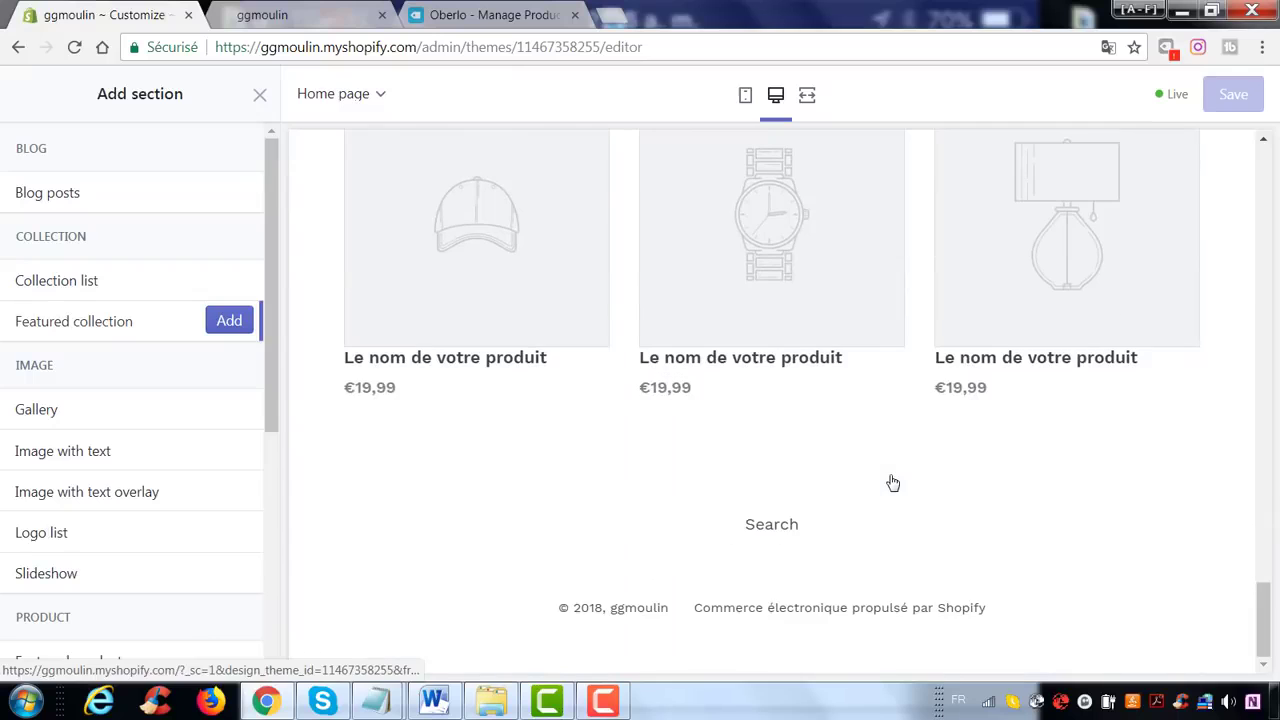
pyautogui.scroll(5, 891, 480)
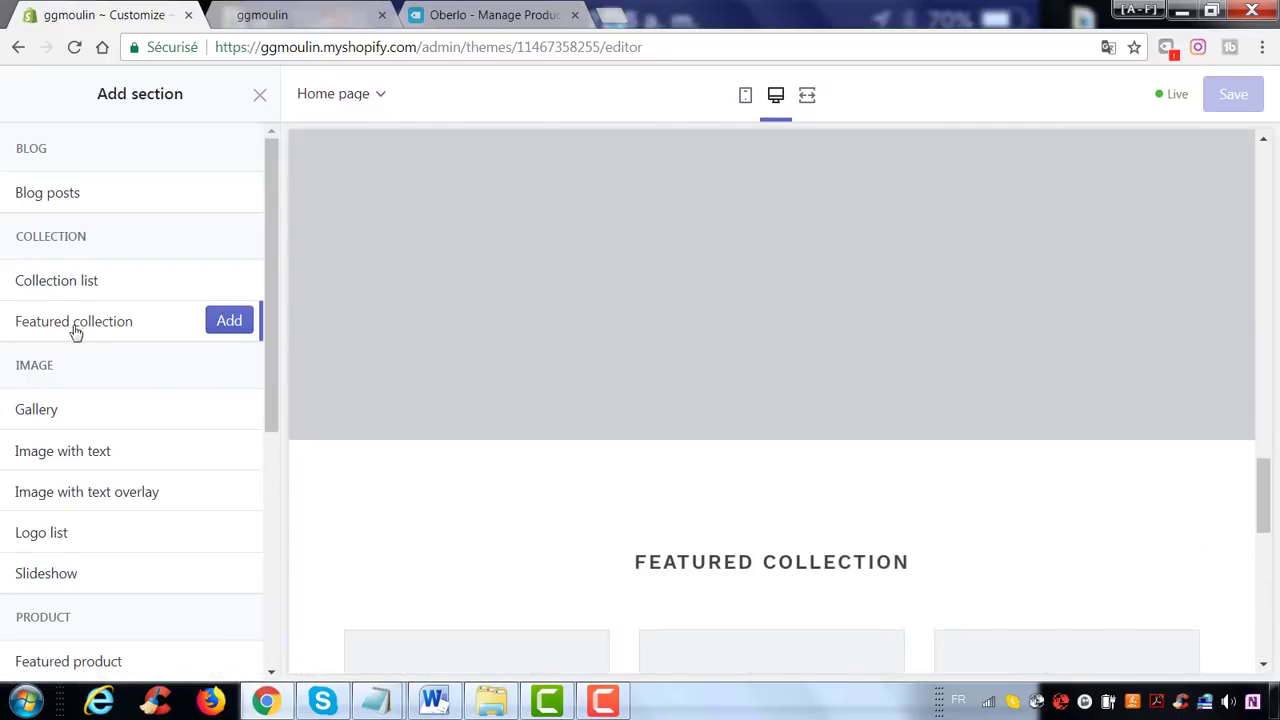
pyautogui.moveTo(71, 294)
pyautogui.scroll(-3, 554, 337)
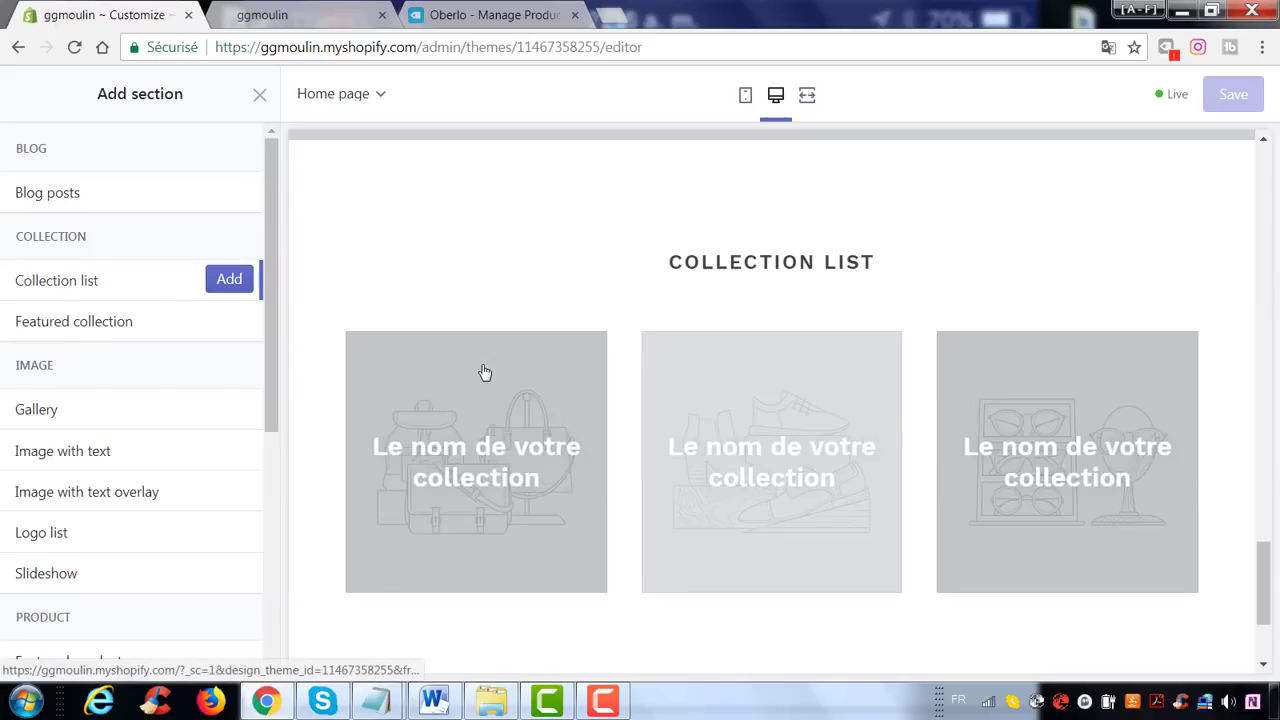
pyautogui.moveTo(130, 326)
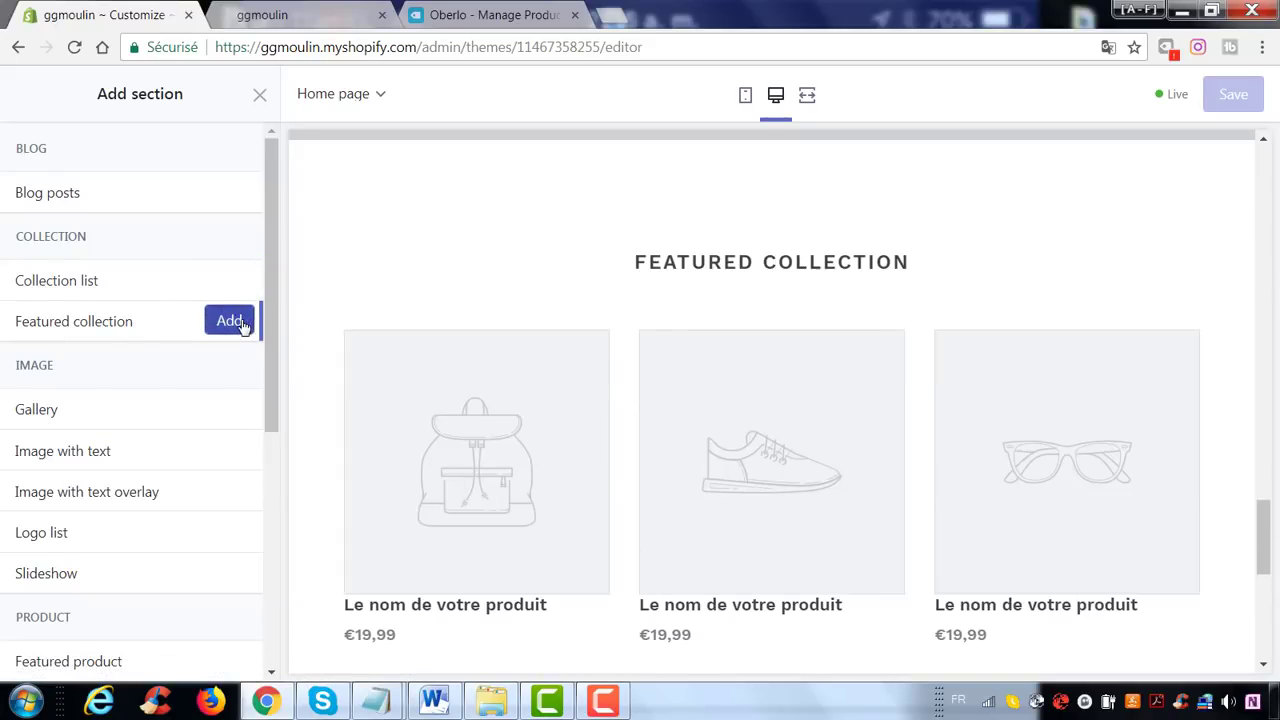
pyautogui.click(230, 320)
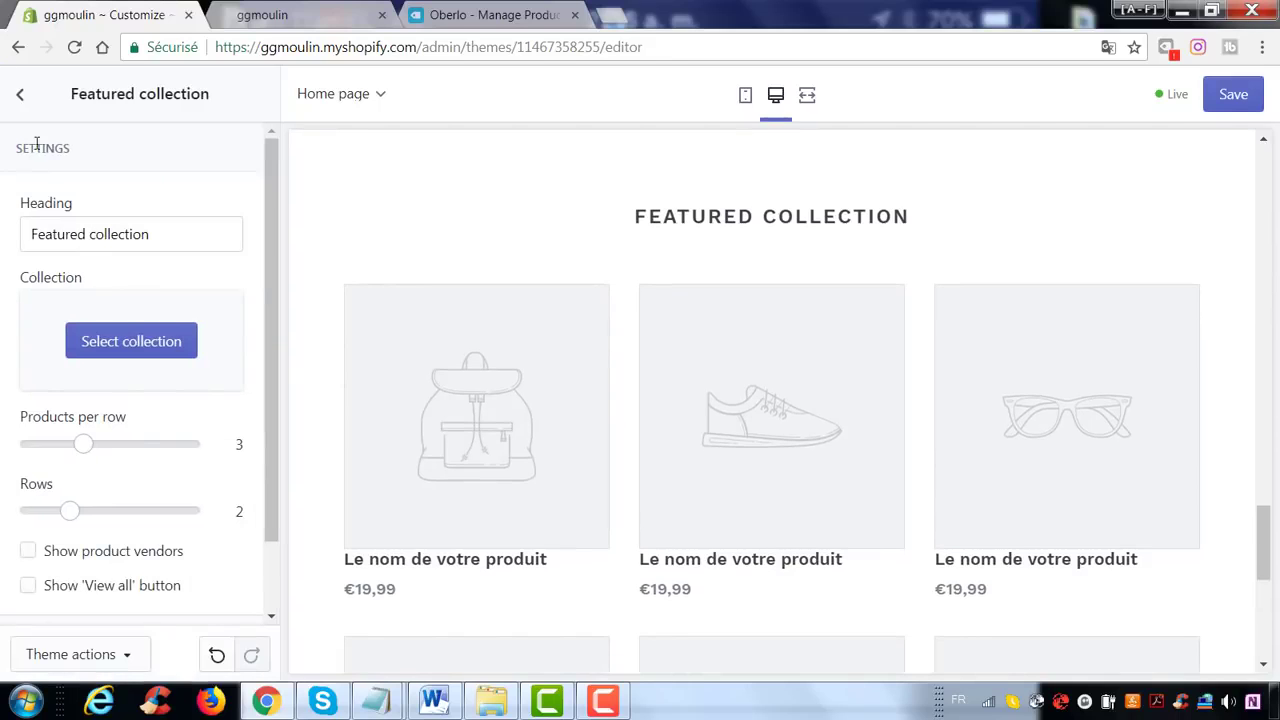
# - Move the new Featured collection section directly below the existing Featured collection and check its placement in the home page preview
pyautogui.click(21, 97)
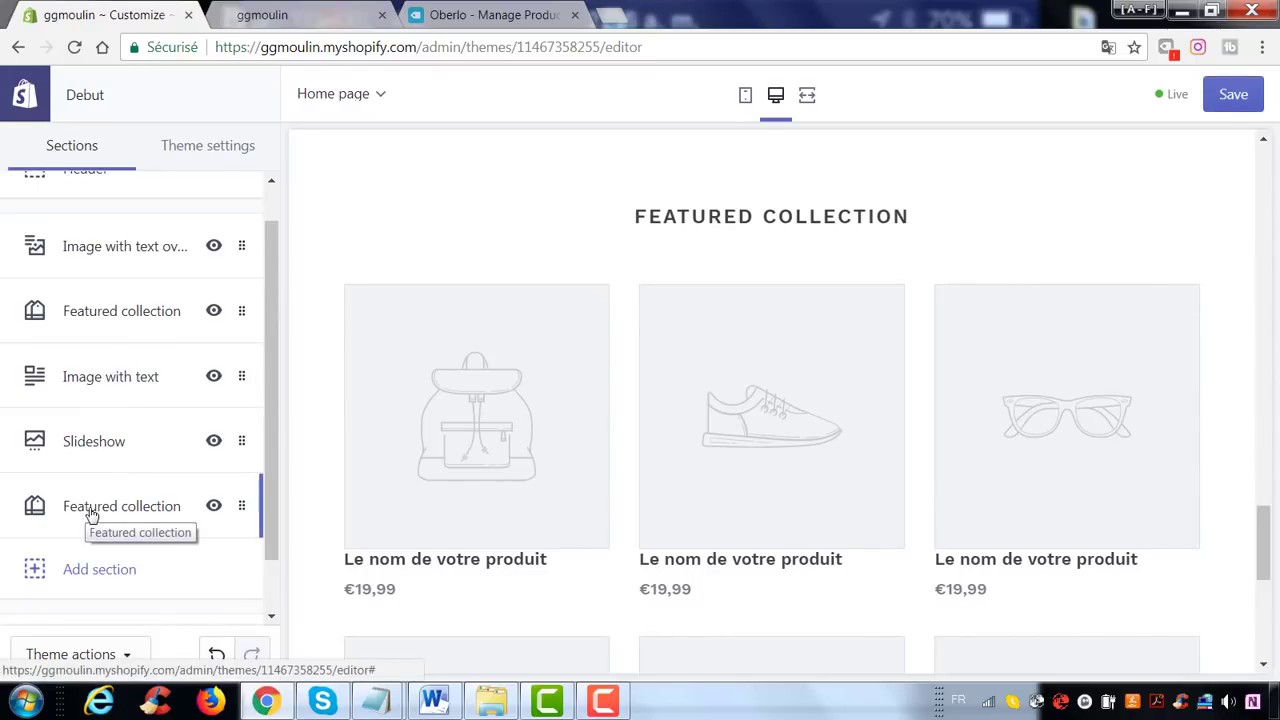
pyautogui.moveTo(91, 513); pyautogui.dragTo(74, 358)
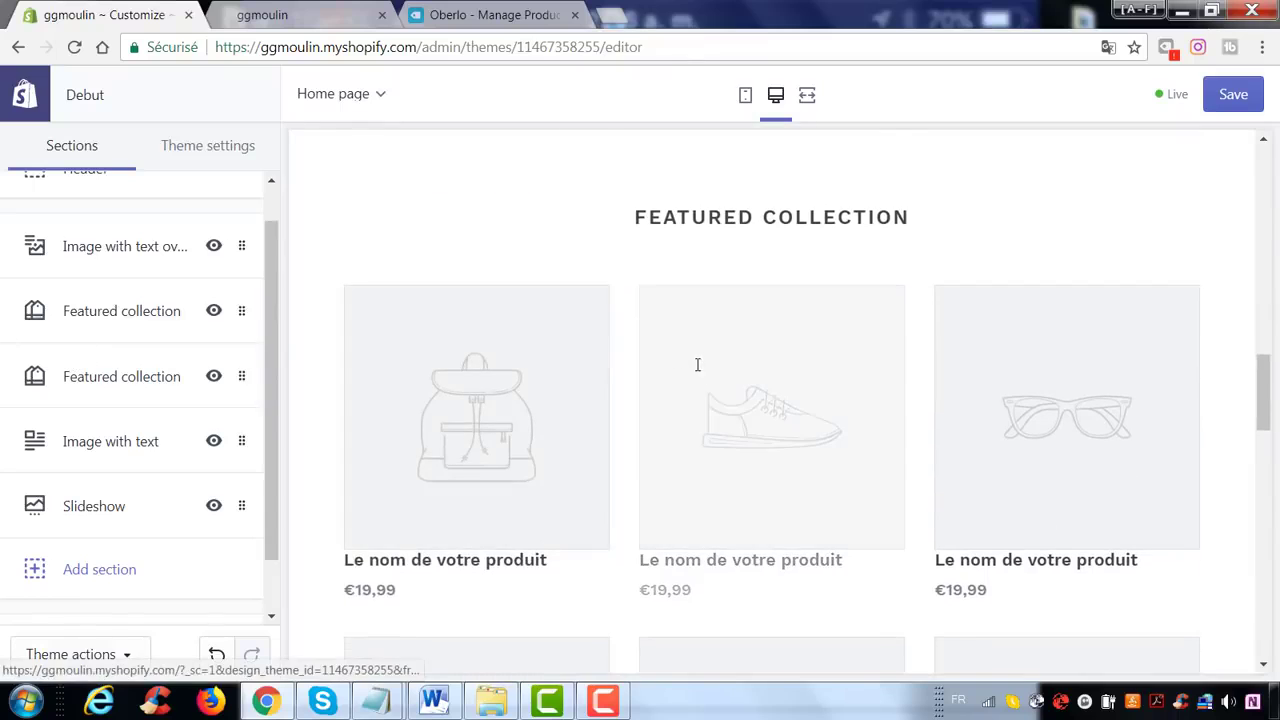
pyautogui.scroll(10, 659, 302)
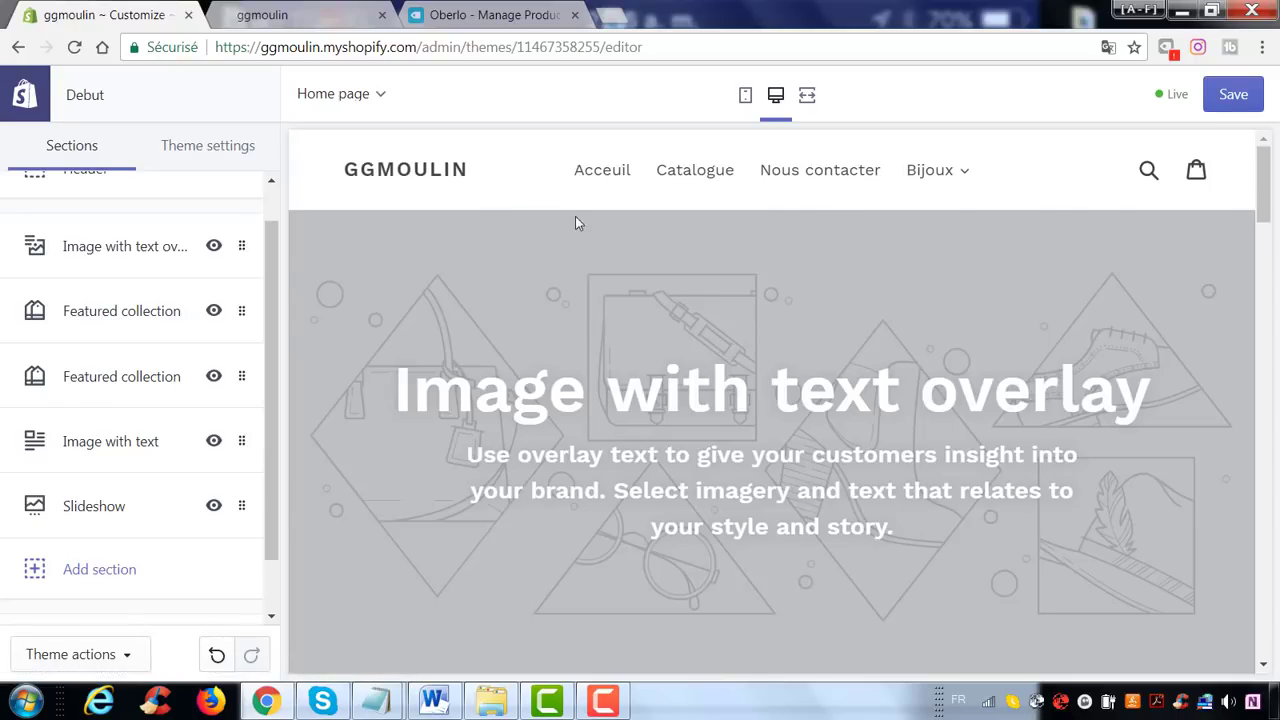
pyautogui.scroll(-8, 899, 350)
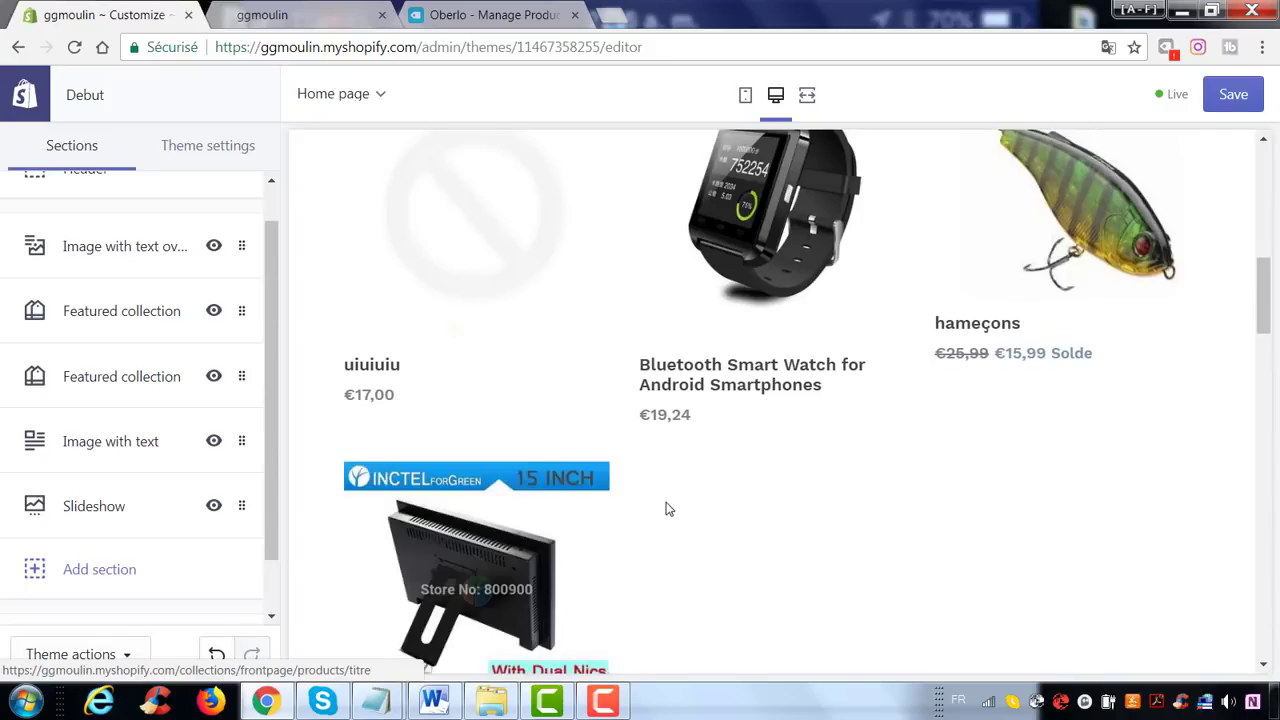
pyautogui.scroll(-5, 666, 509)
pyautogui.scroll(-2, 982, 462)
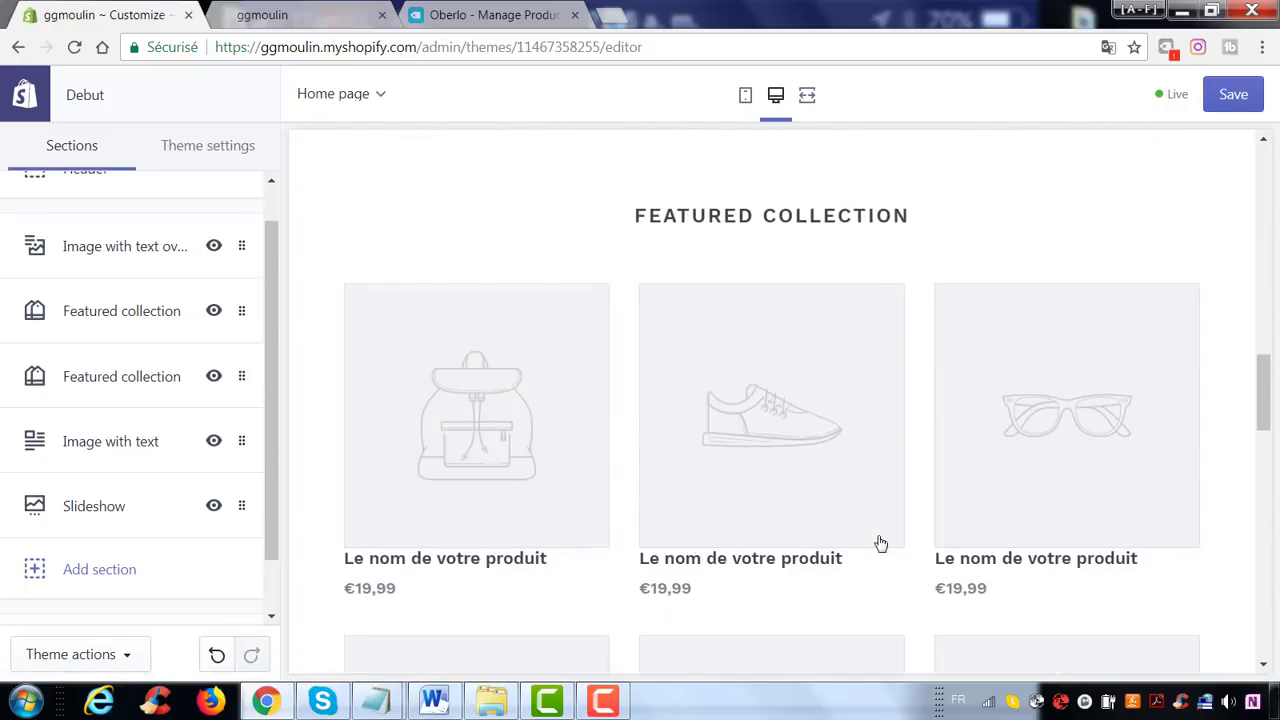
# - Open the second Featured collection section's settings and select its heading text for replacement
pyautogui.click(120, 390)
pyautogui.moveTo(185, 237); pyautogui.dragTo(3, 258)
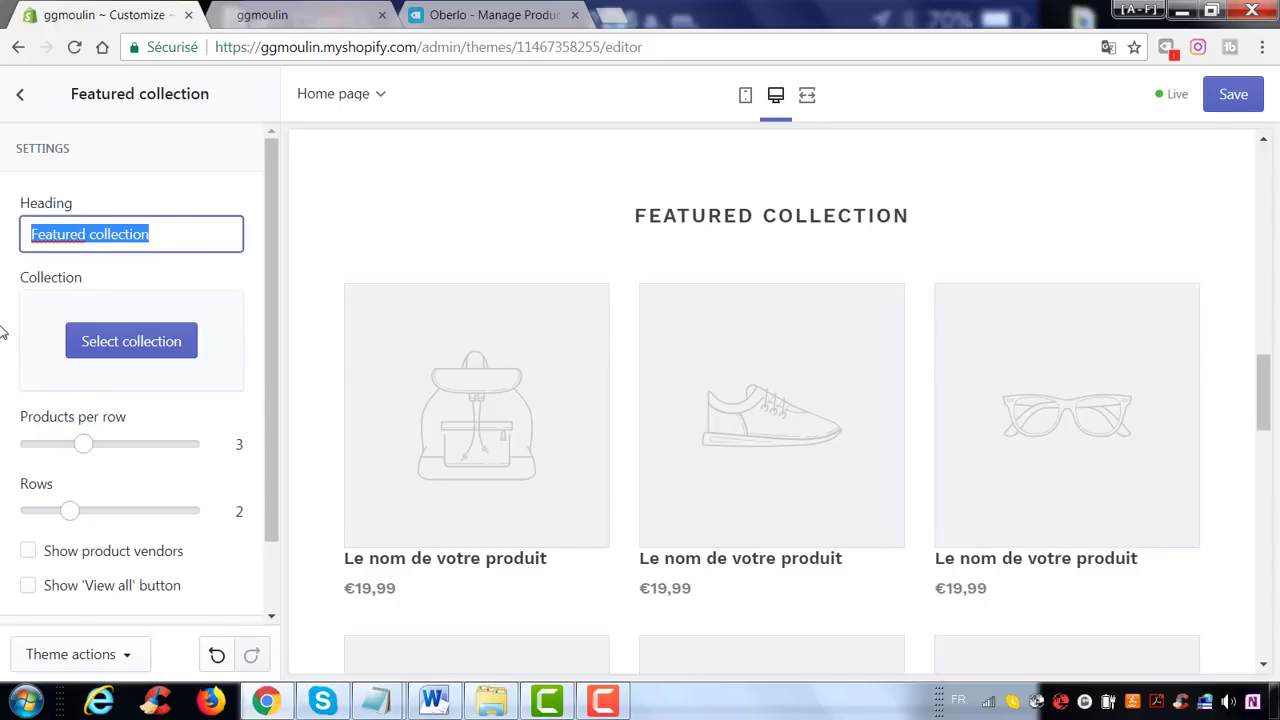
pyautogui.write('Nos')
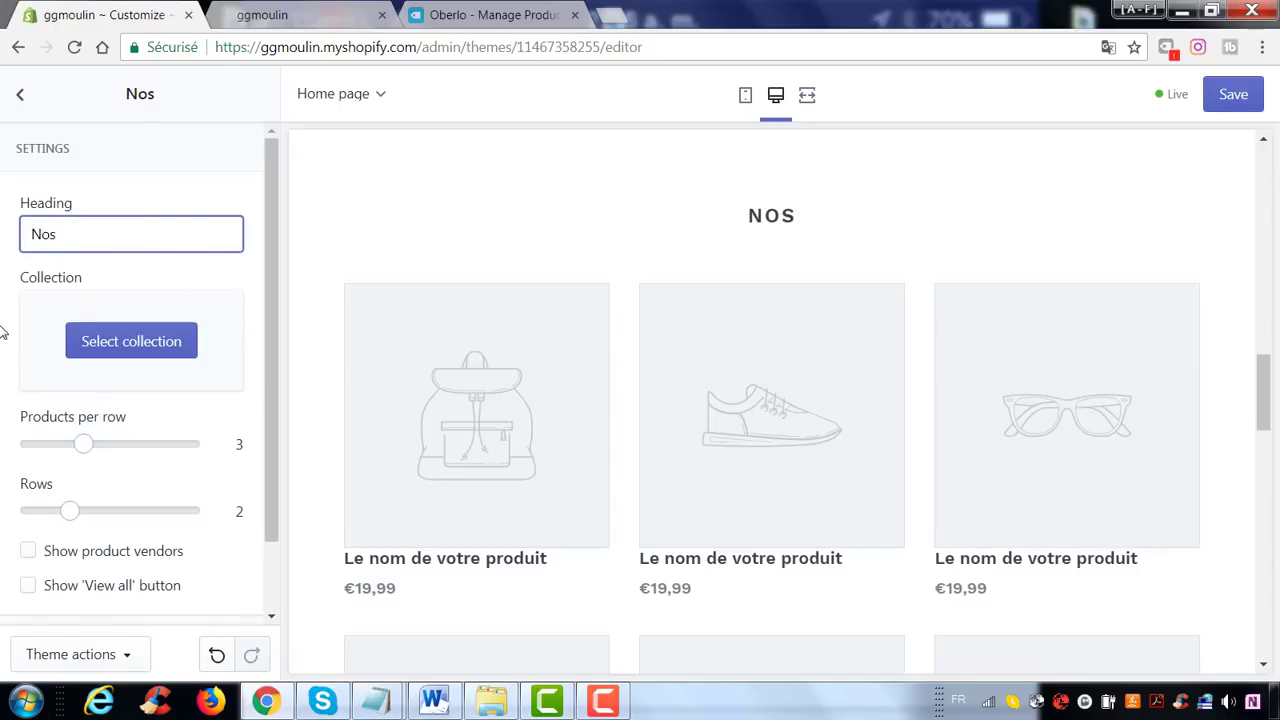
pyautogui.write(' collec')
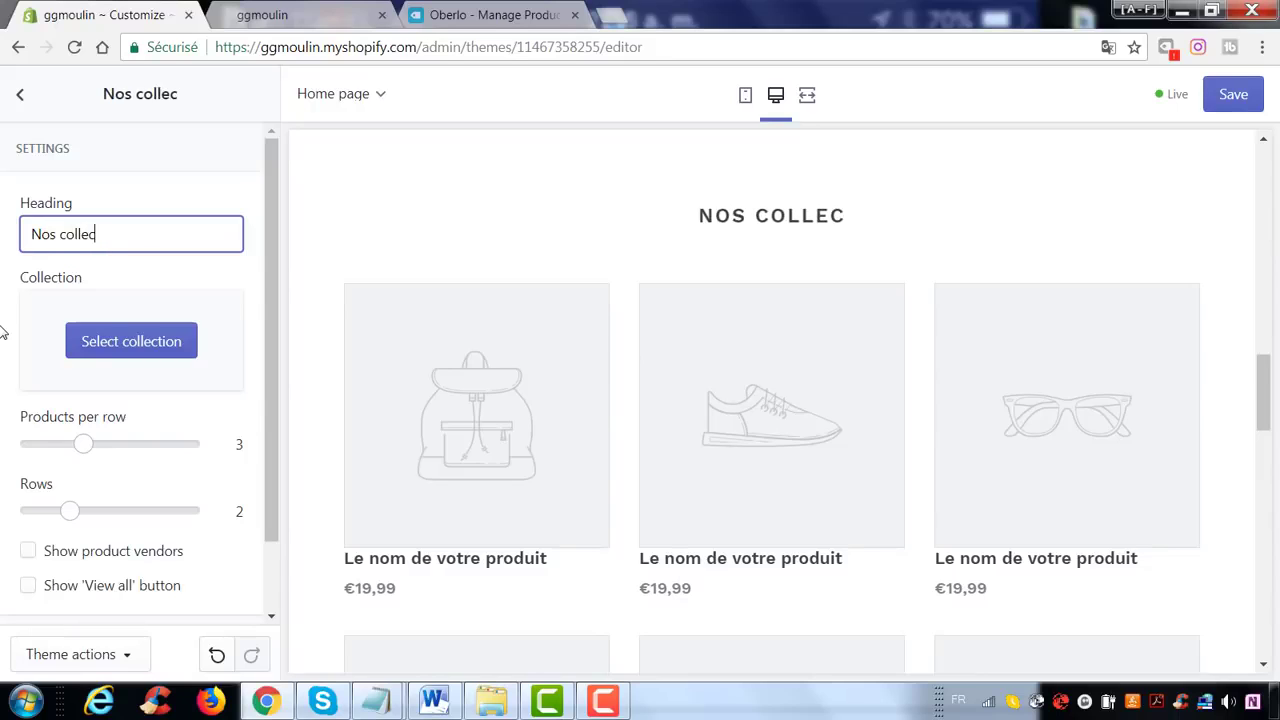
pyautogui.write('tions du')
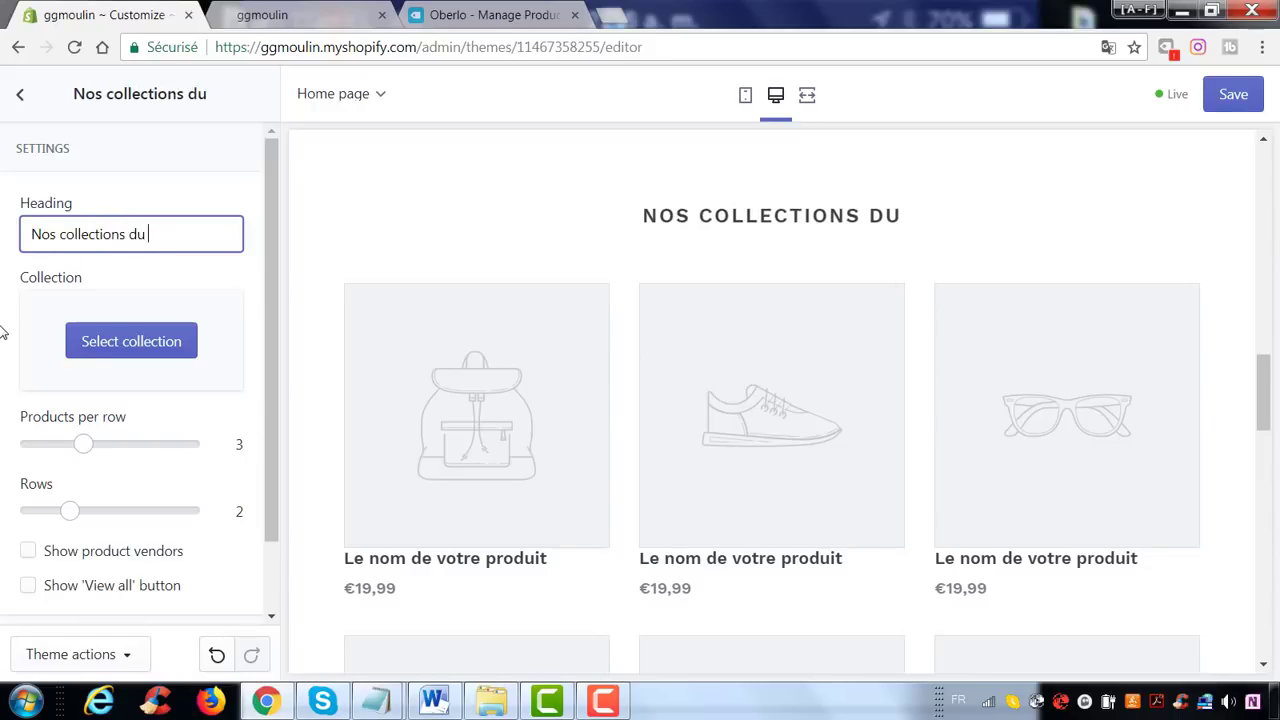
pyautogui.press('BackSpace')
pyautogui.press('BackSpace')
pyautogui.press('BackSpace')
pyautogui.press('BackSpace')
pyautogui.press('BackSpace')
pyautogui.press('BackSpace')
pyautogui.press('BackSpace')
pyautogui.press('BackSpace')
pyautogui.press('BackSpace')
pyautogui.press('BackSpace')
pyautogui.press('BackSpace')
pyautogui.press('BackSpace')
pyautogui.press('BackSpace')
pyautogui.press('BackSpace')
pyautogui.press('BackSpace')
pyautogui.press('BackSpace')
pyautogui.press('BackSpace')
pyautogui.press('BackSpace')
pyautogui.press('BackSpace')
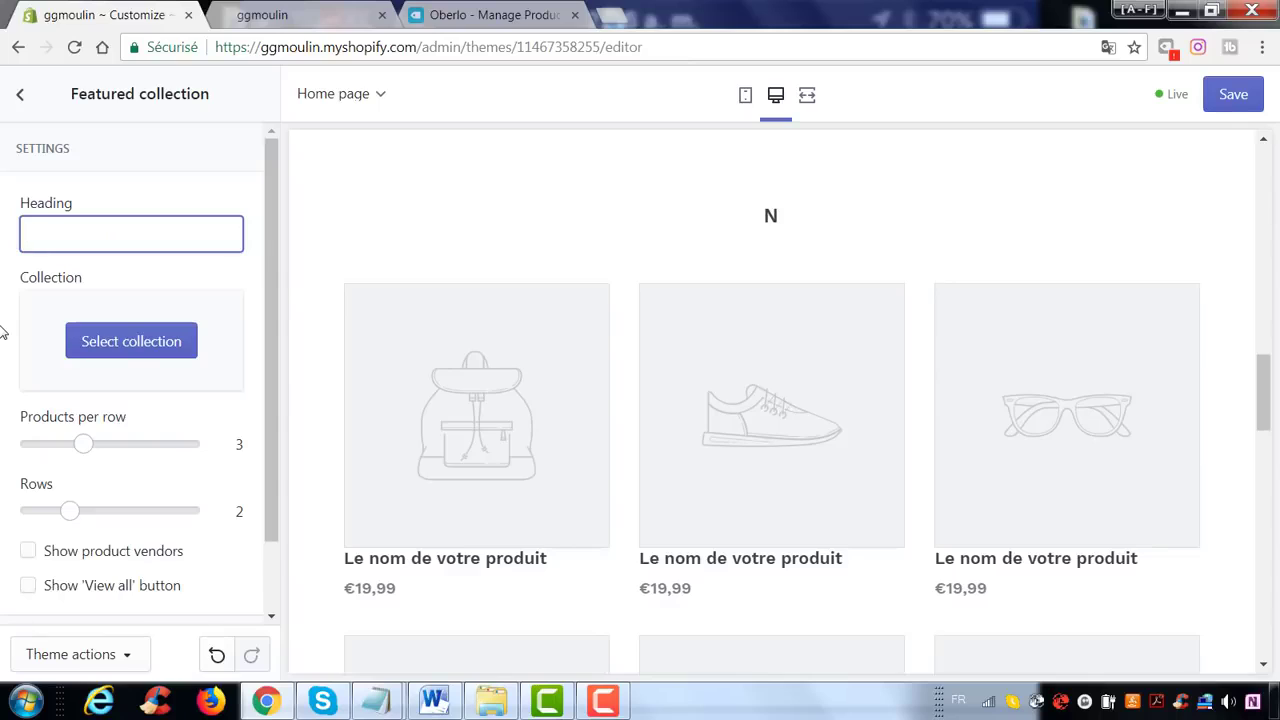
# - Set the second Featured collection section's heading to "Les collections de la semaine" and return to the section list
pyautogui.write('La ')
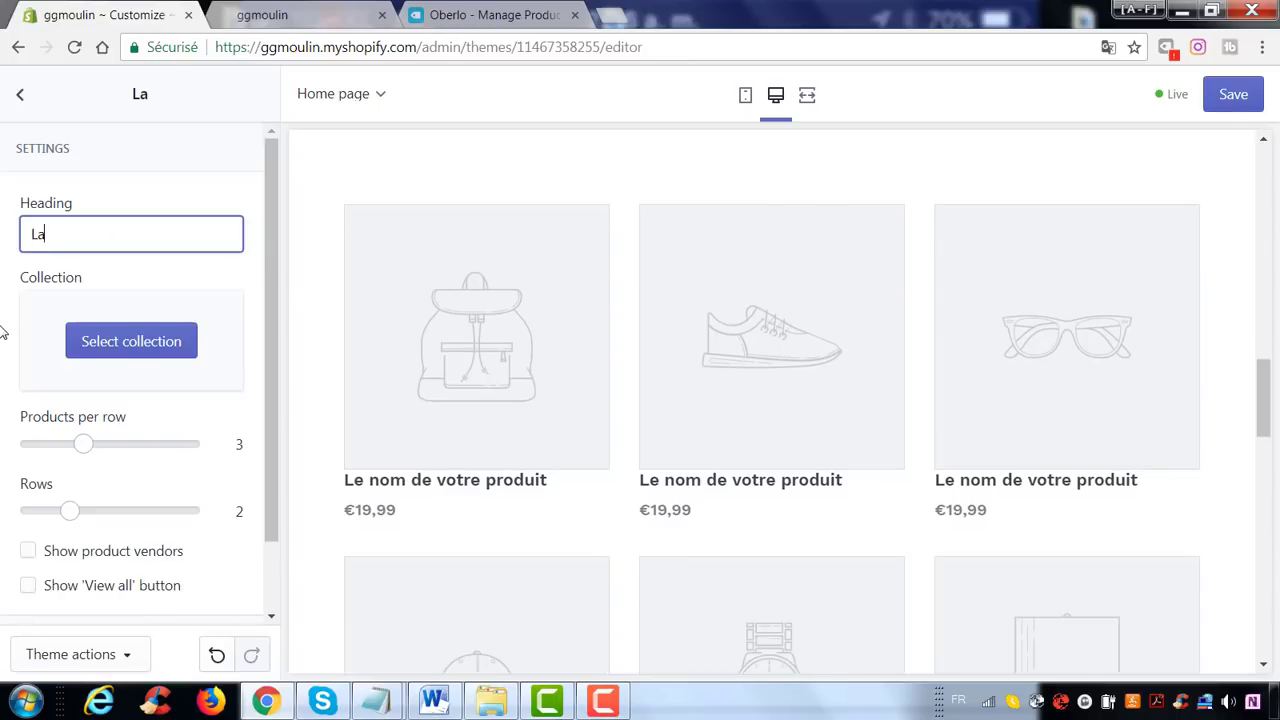
pyautogui.write('co')
pyautogui.write('c')
pyautogui.press('BackSpace')
pyautogui.press('BackSpace')
pyautogui.press('BackSpace')
pyautogui.press('BackSpace')
pyautogui.press('BackSpace')
pyautogui.press('BackSpace')
pyautogui.press('BackSpace')
pyautogui.press('BackSpace')
pyautogui.write('es comm')
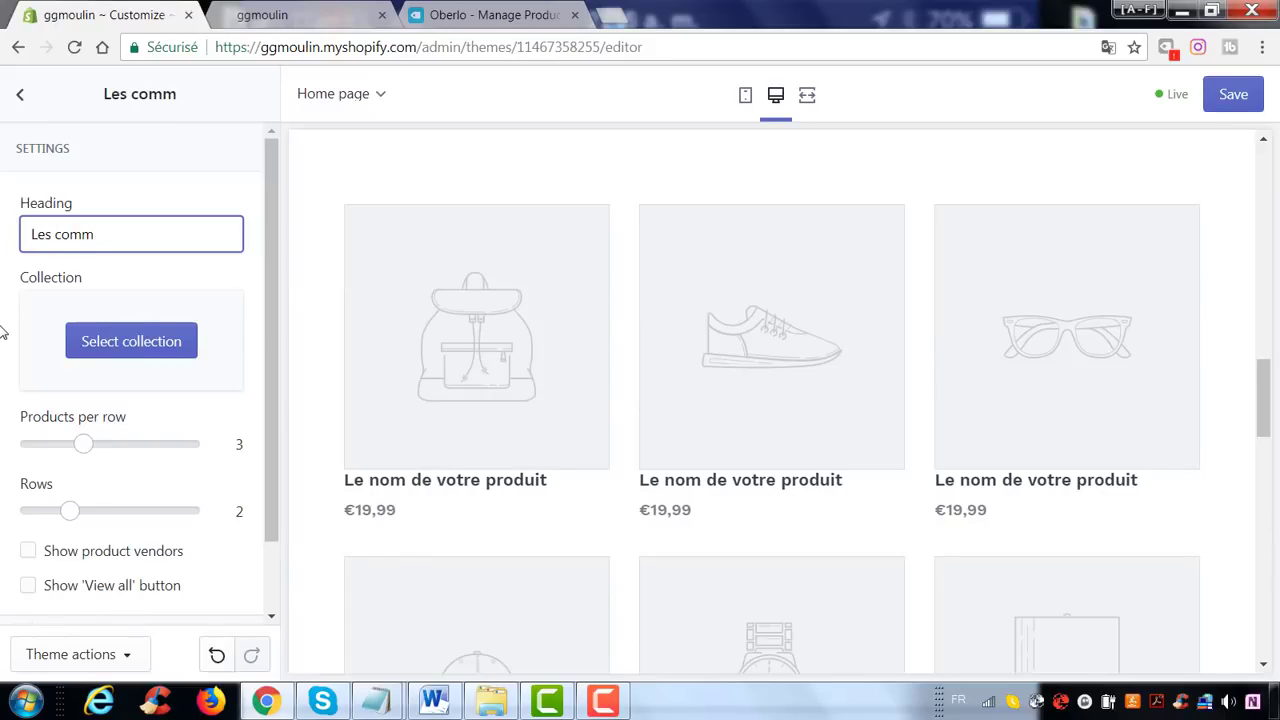
pyautogui.press('BackSpace')
pyautogui.press('BackSpace')
pyautogui.write('llections ')
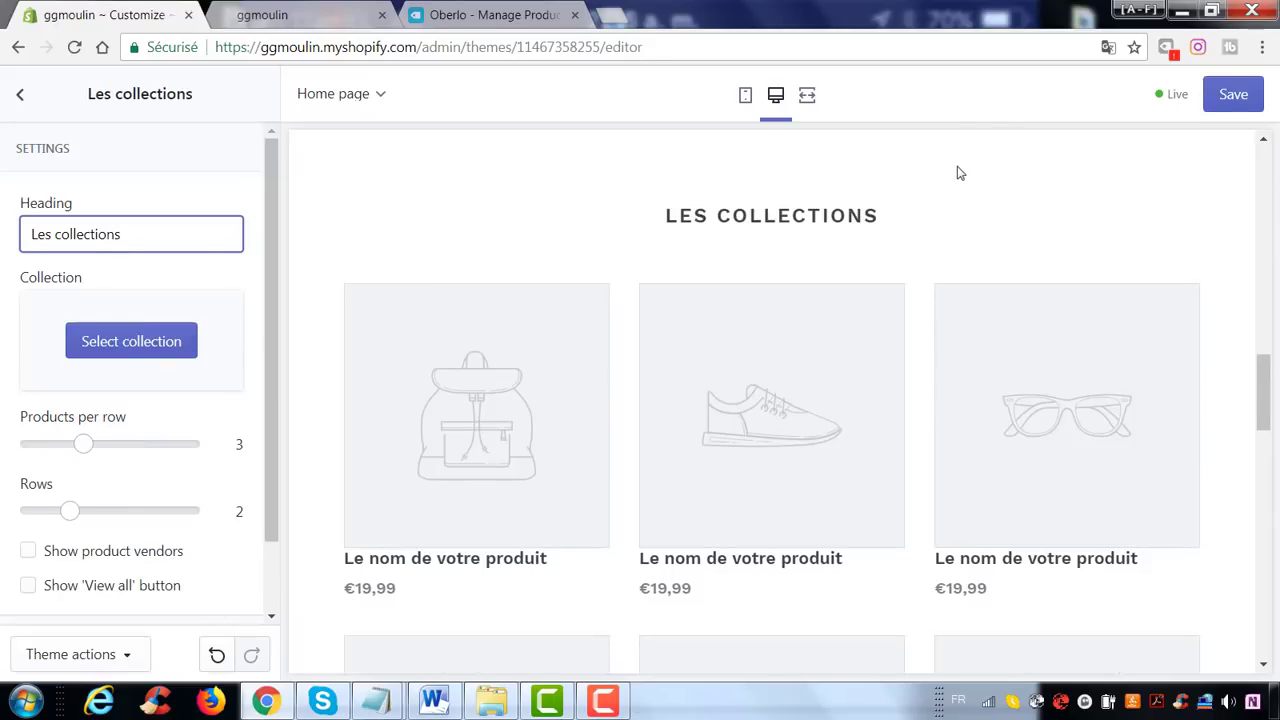
pyautogui.write('de la semaine')
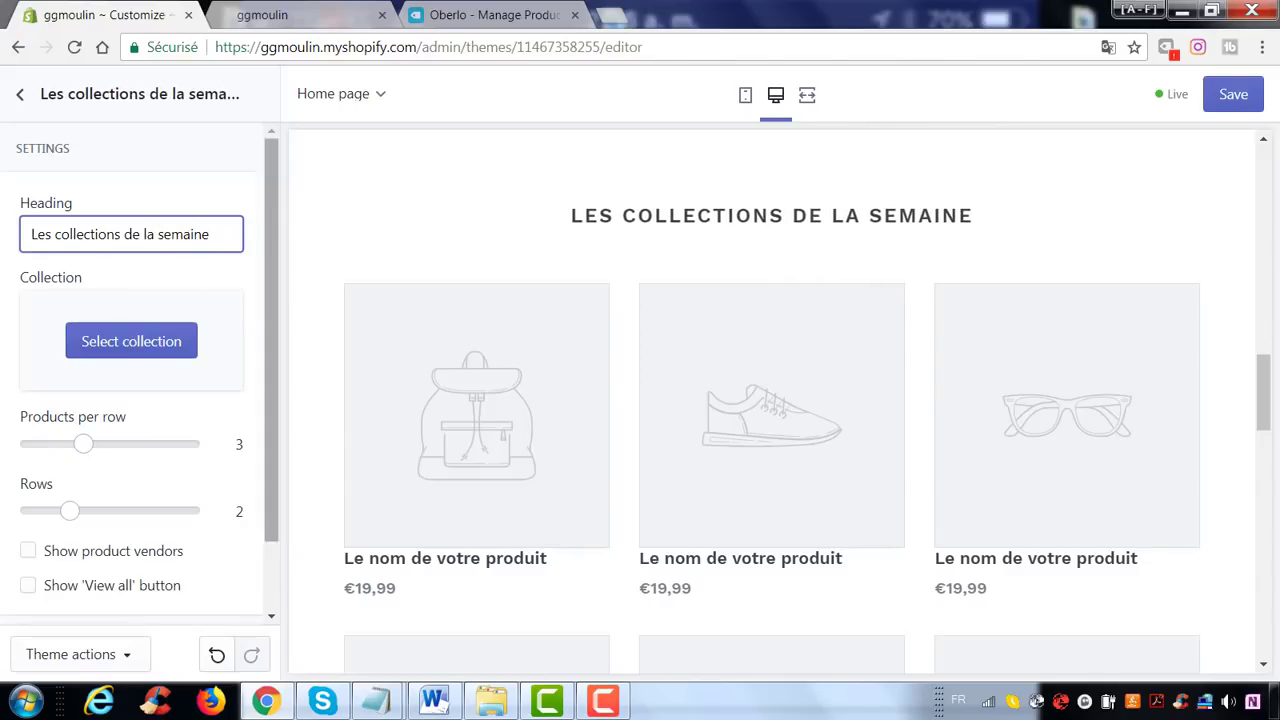
pyautogui.scroll(-2, 215, 513)
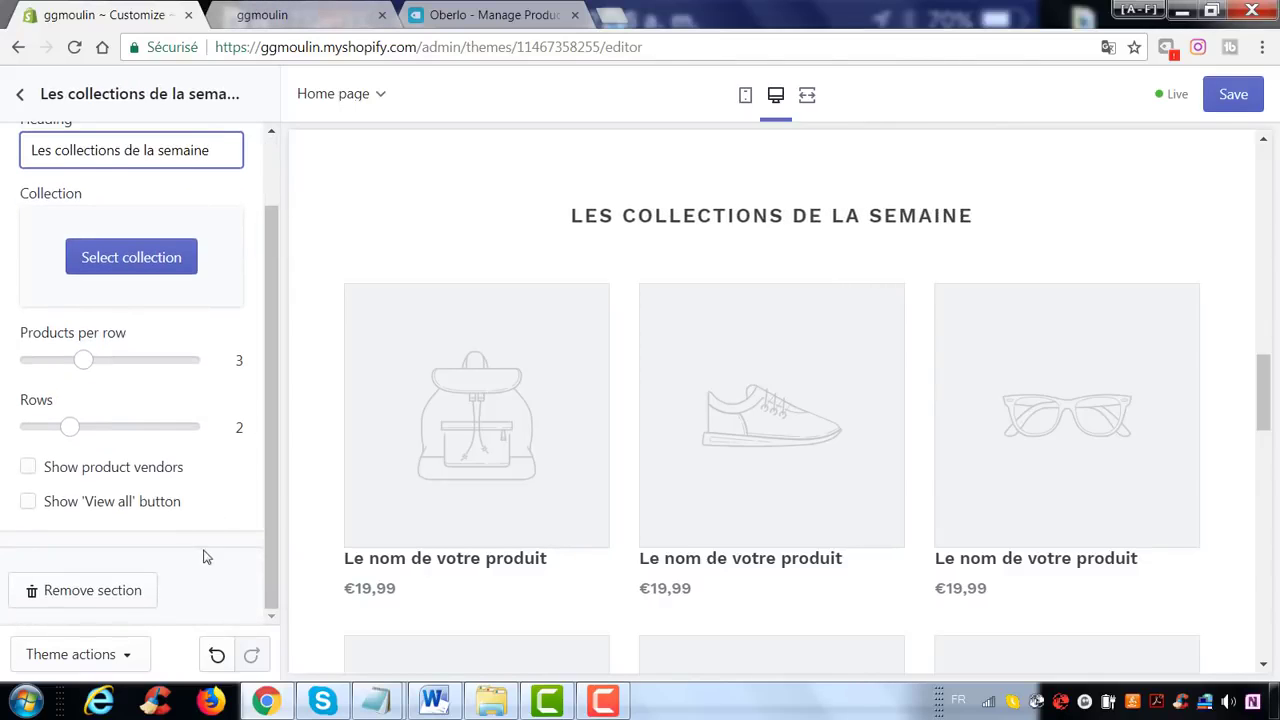
pyautogui.scroll(2, 222, 519)
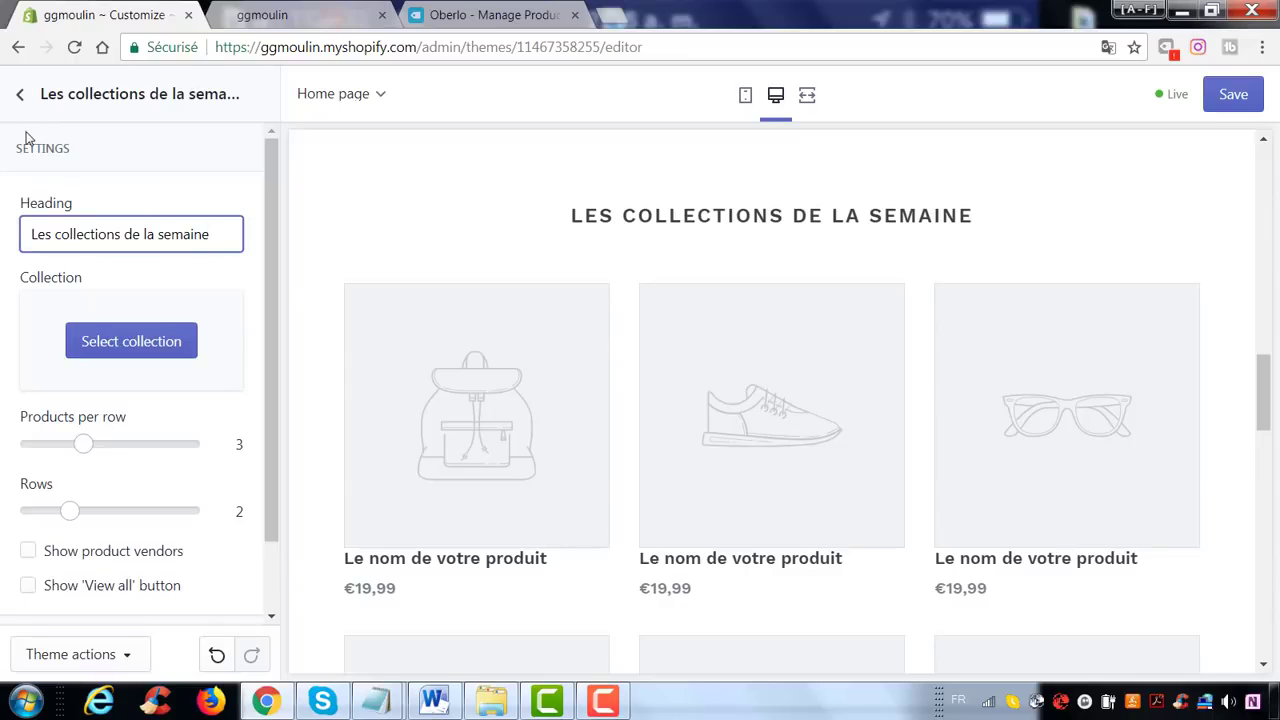
pyautogui.click(19, 95)
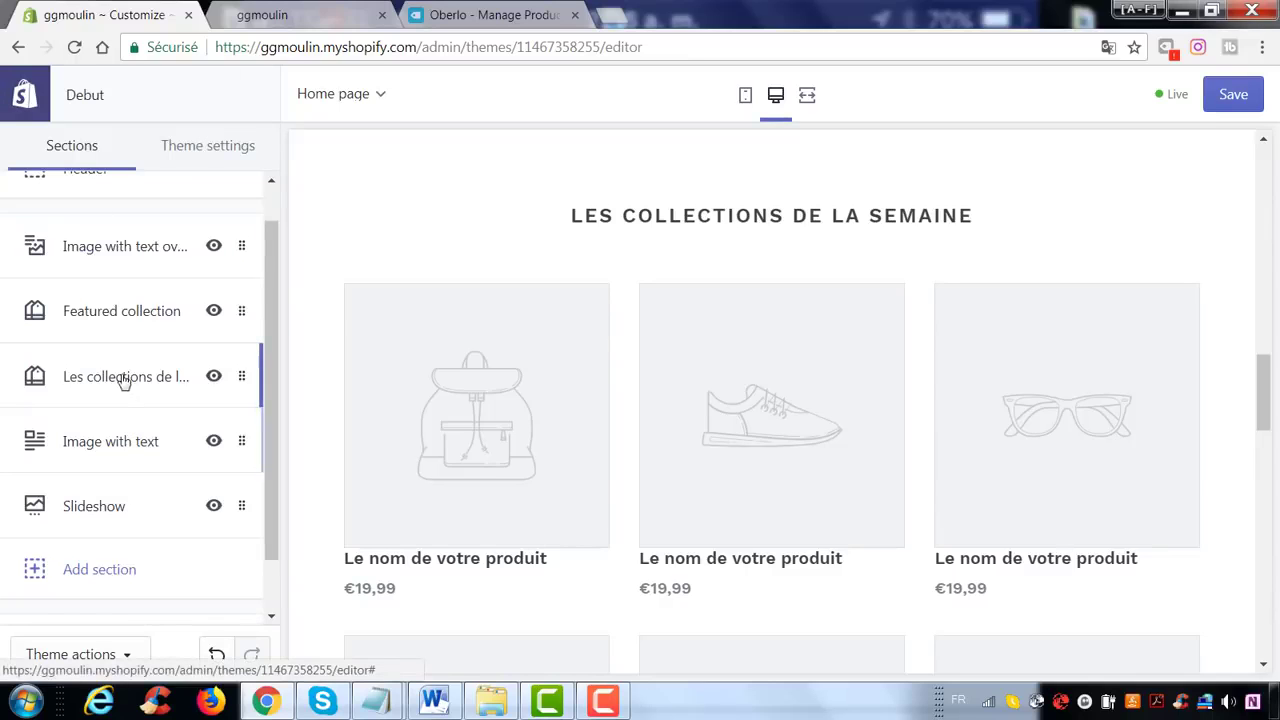
# - Replace the Image with text section's body text with "ghjghjghjghjghjgh" and its heading with "dghjghjghj"
pyautogui.click(97, 443)
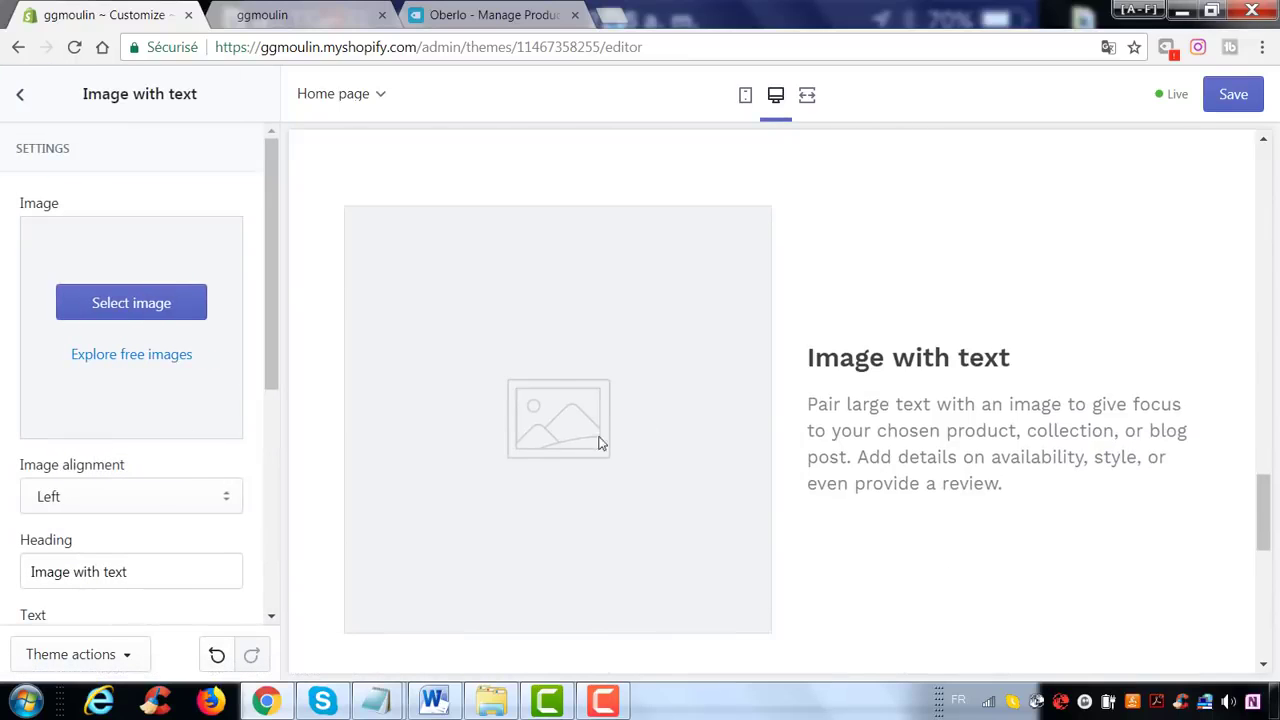
pyautogui.scroll(-4, 108, 360)
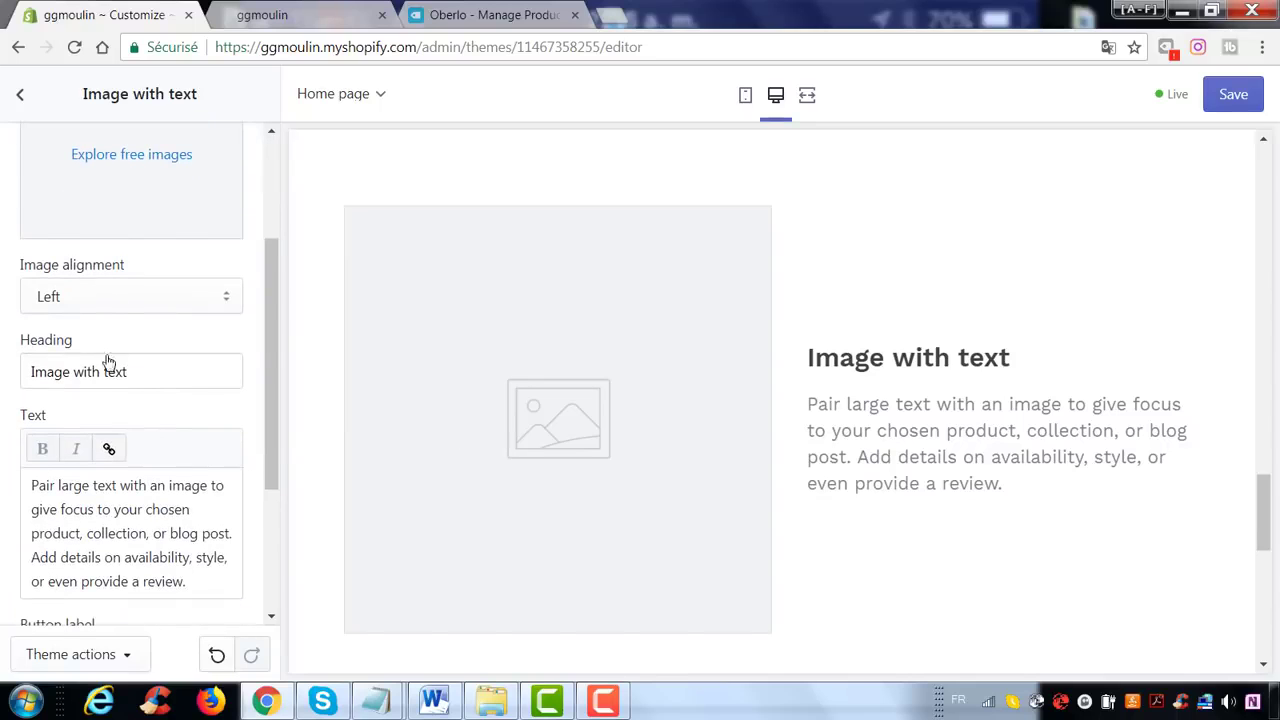
pyautogui.scroll(-5, 36, 386)
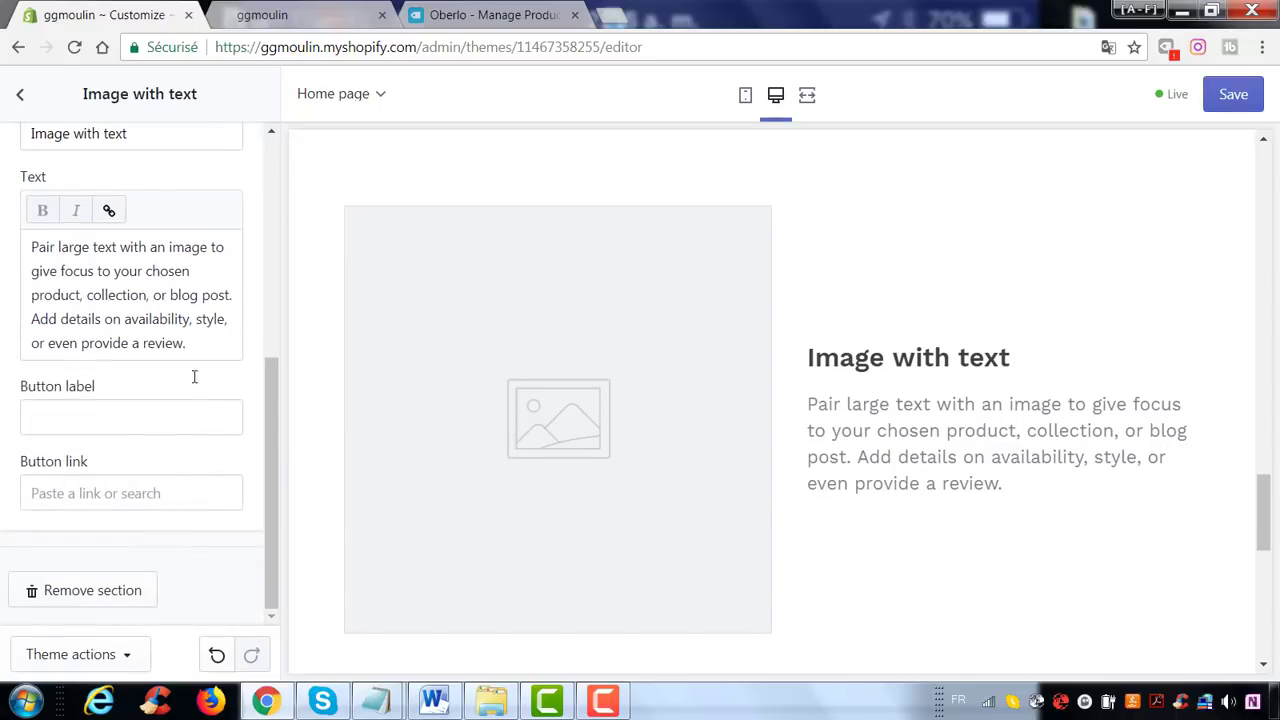
pyautogui.moveTo(225, 352); pyautogui.dragTo(23, 243)
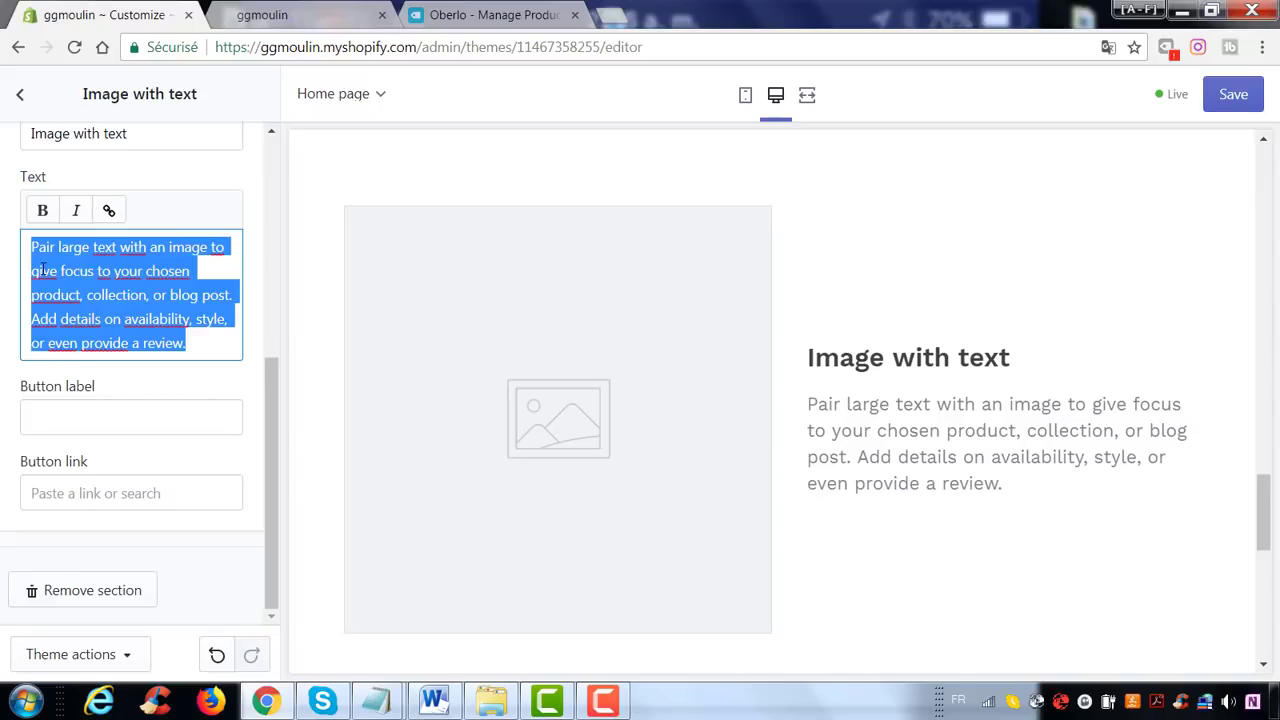
pyautogui.write('ghjghjghjghjghjgh')
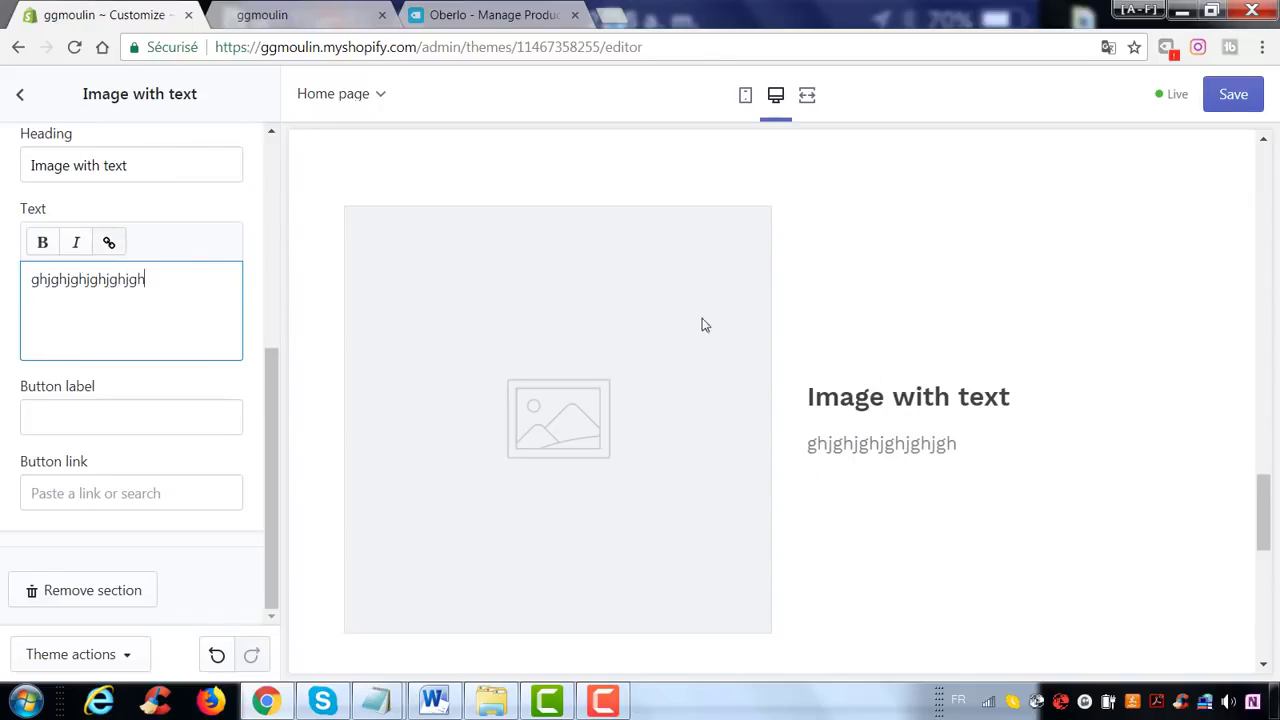
pyautogui.moveTo(202, 175); pyautogui.dragTo(4, 168)
pyautogui.write('dghjghjghj')
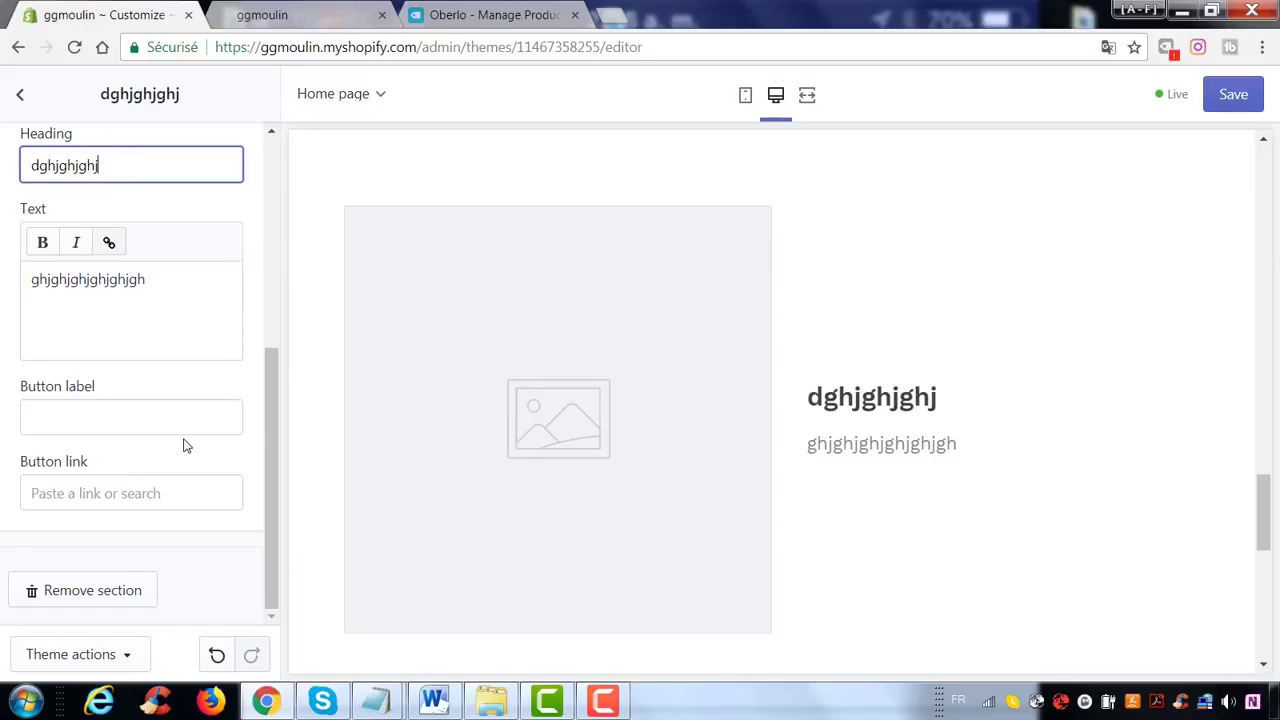
# - Link the Image with text section's button to the product "hameçons"
pyautogui.click(151, 493)
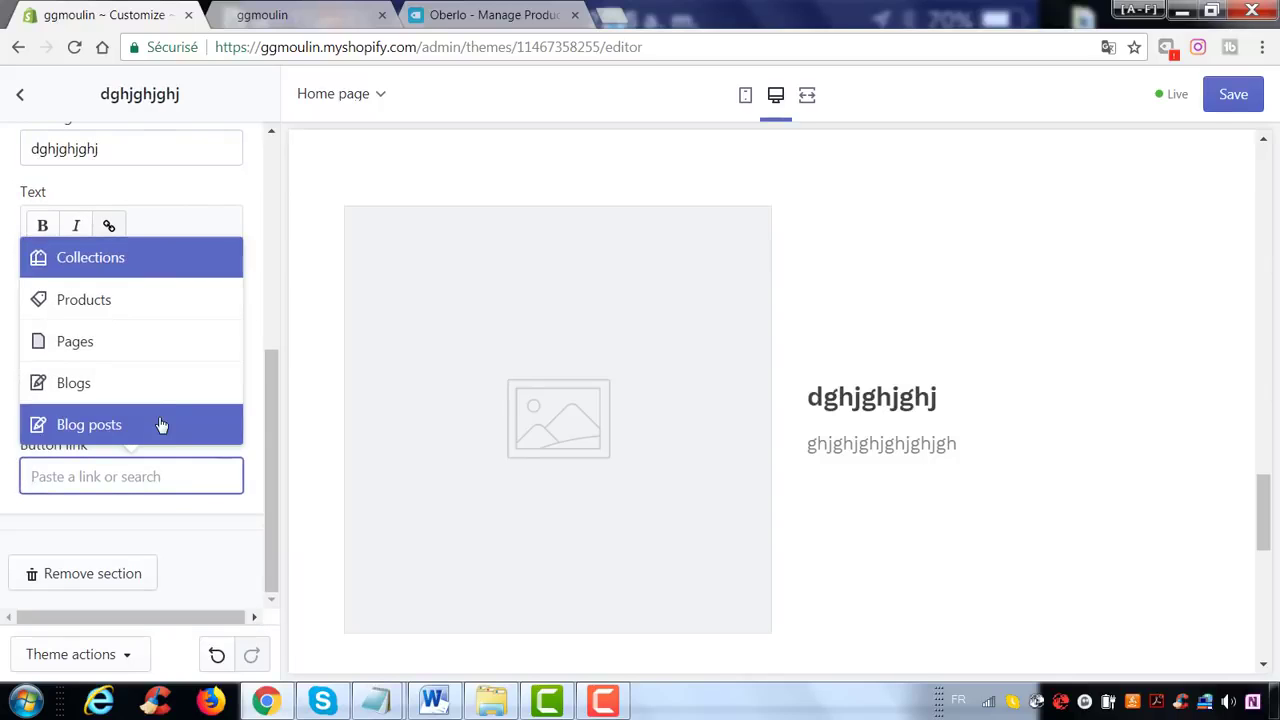
pyautogui.click(95, 301)
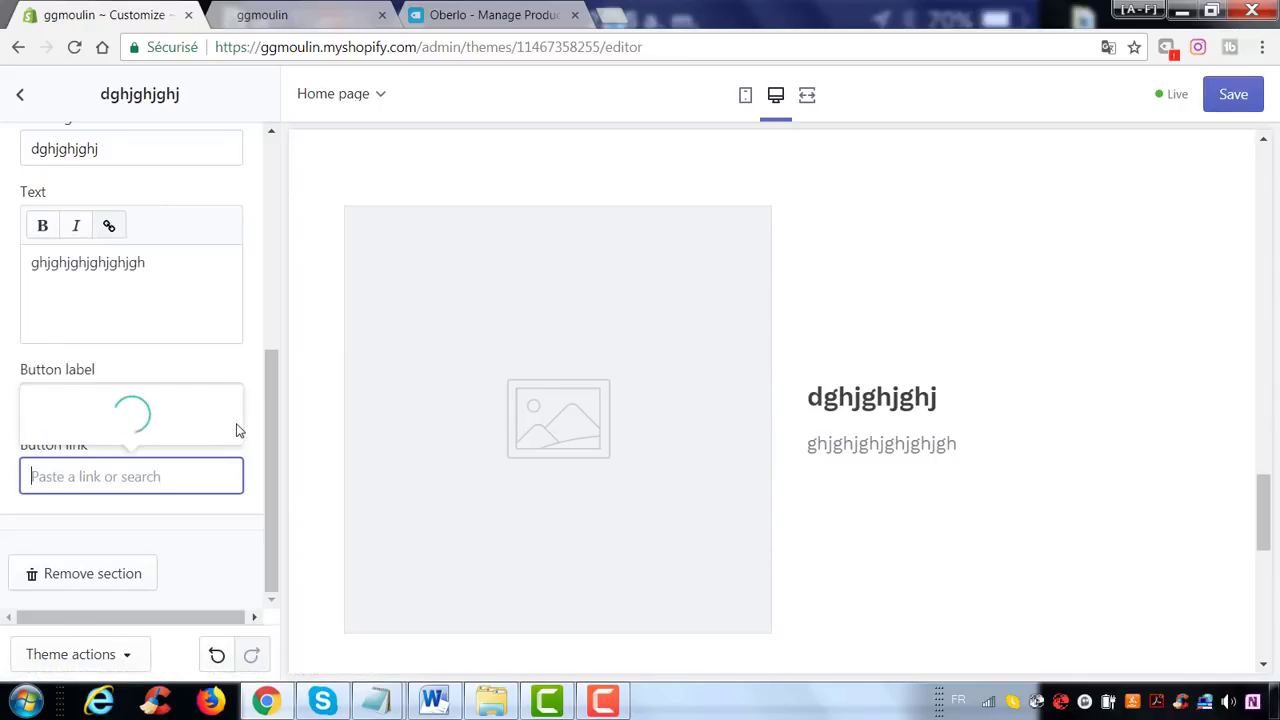
pyautogui.click(117, 328)
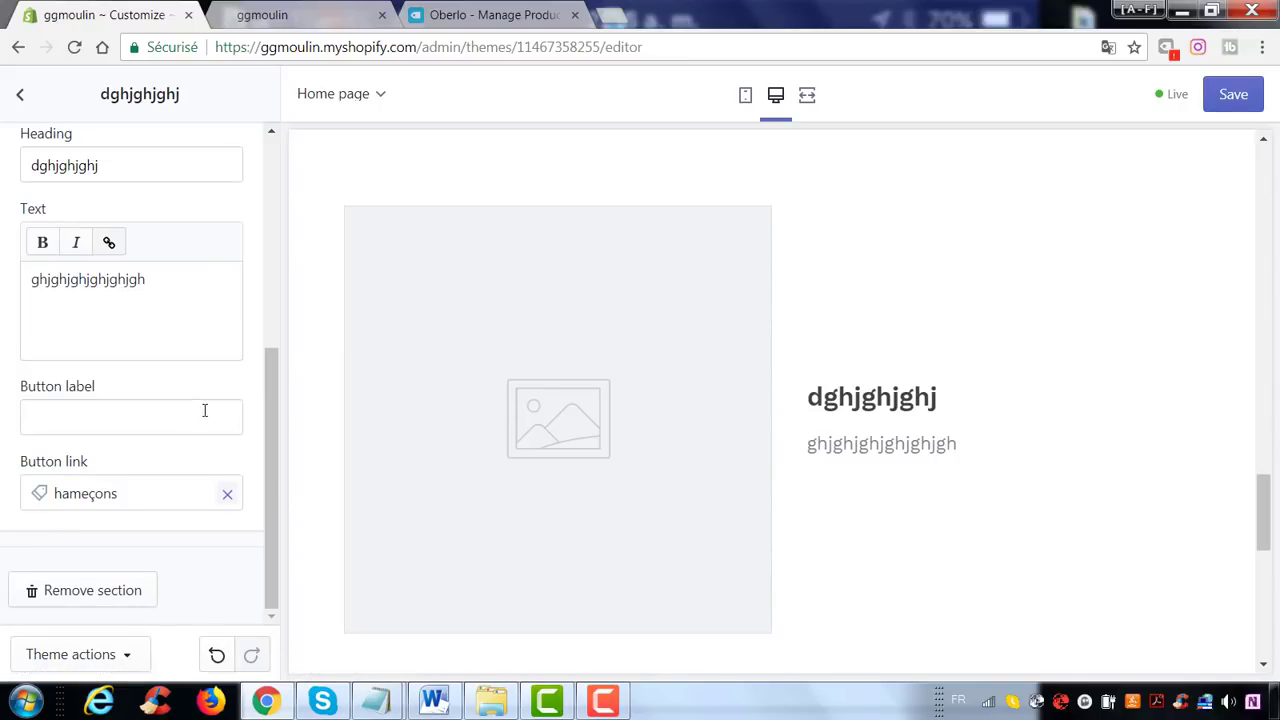
pyautogui.scroll(-5, 654, 466)
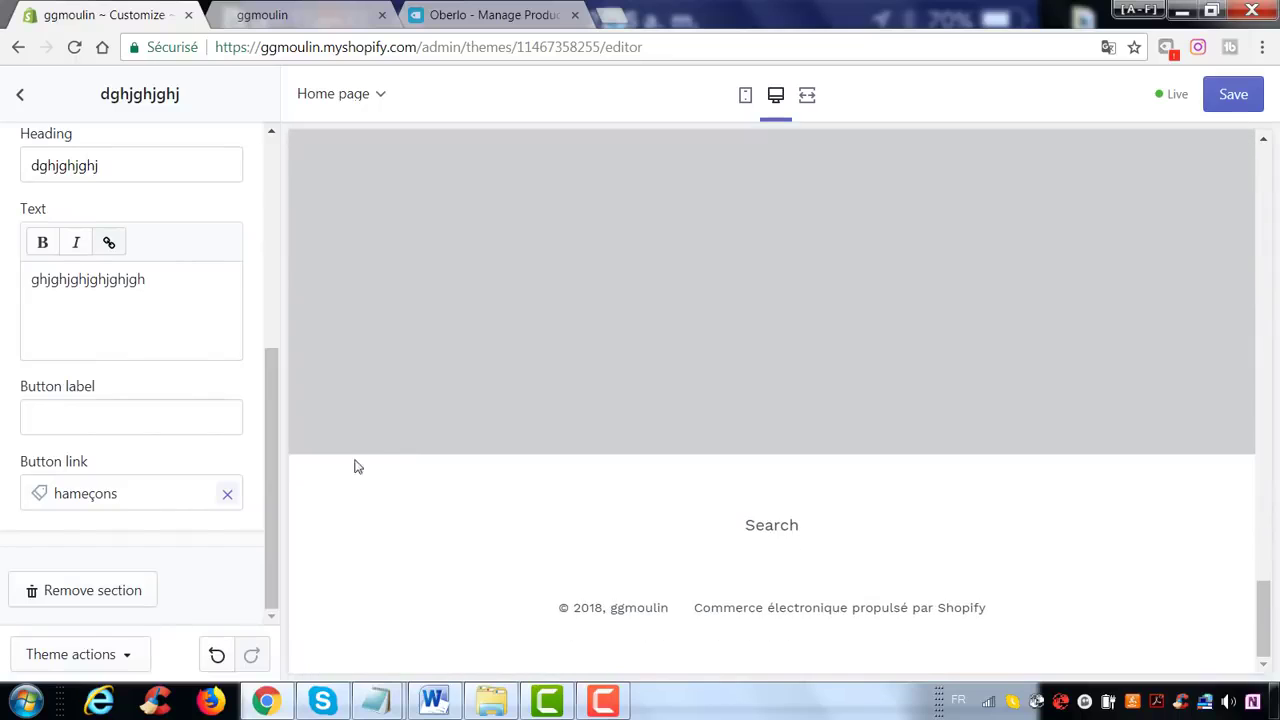
# - Review the Slideshow section's settings and return to the section list
pyautogui.click(19, 99)
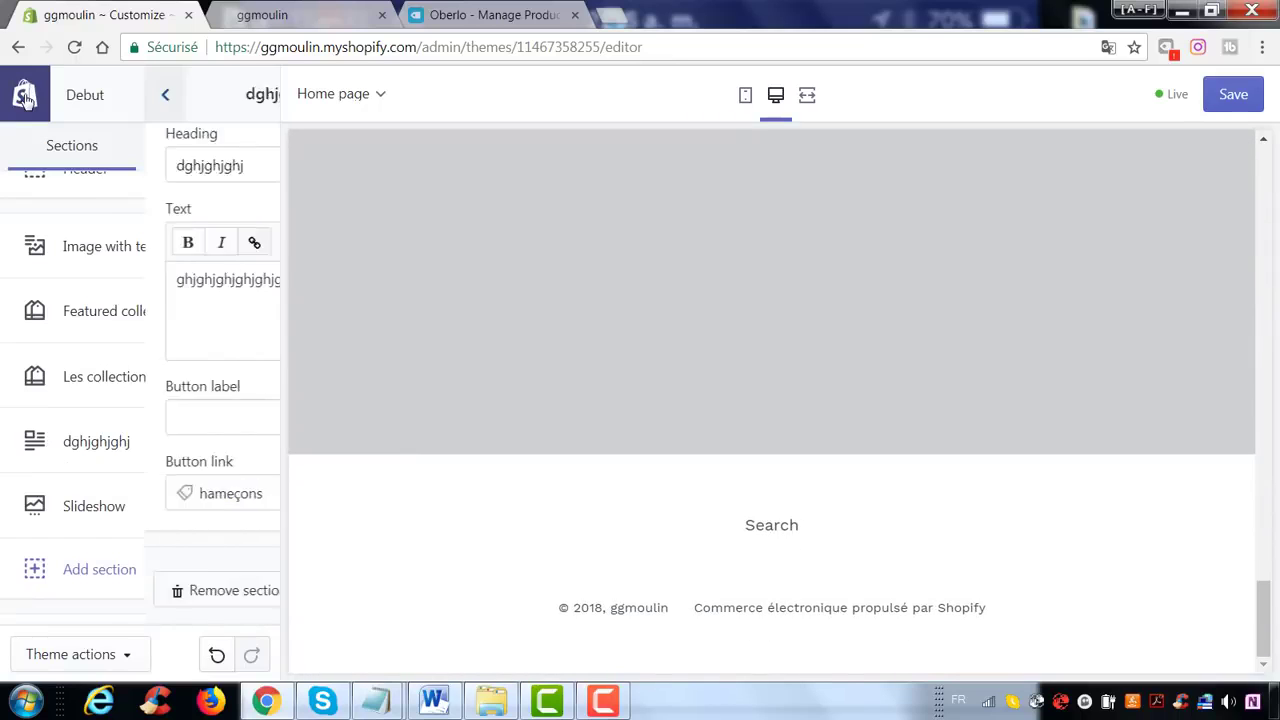
pyautogui.click(90, 508)
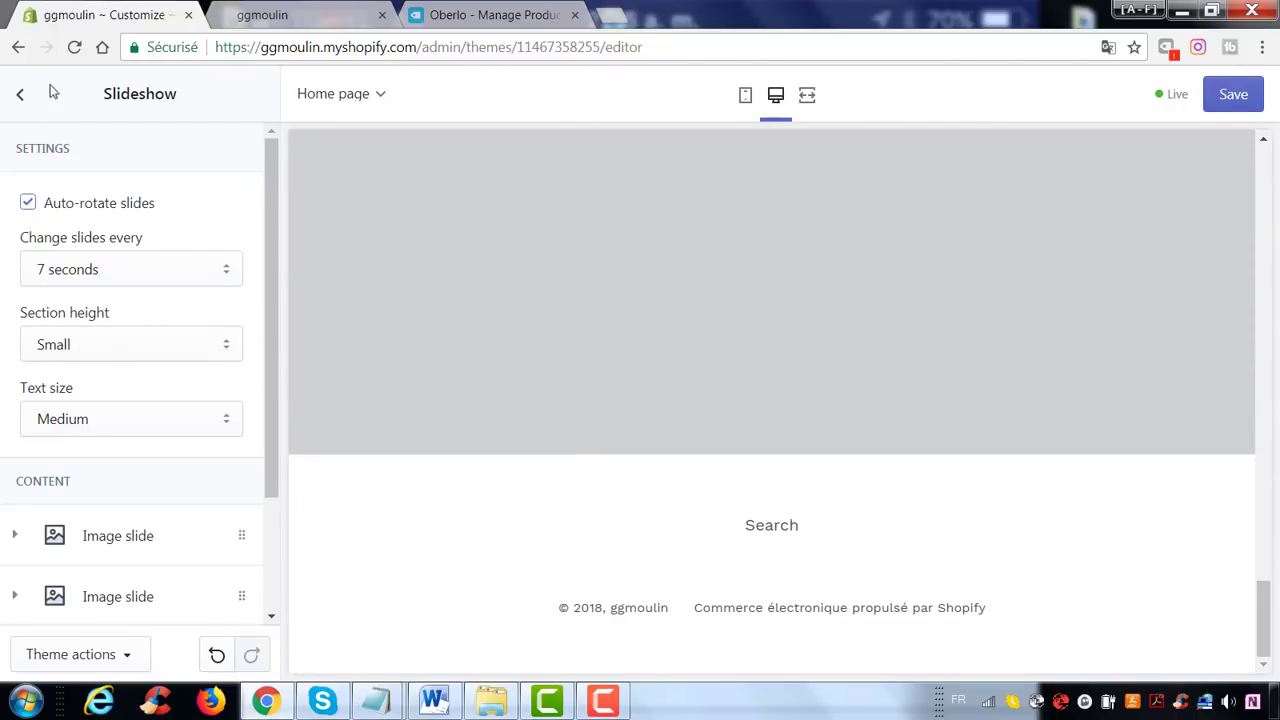
pyautogui.click(19, 94)
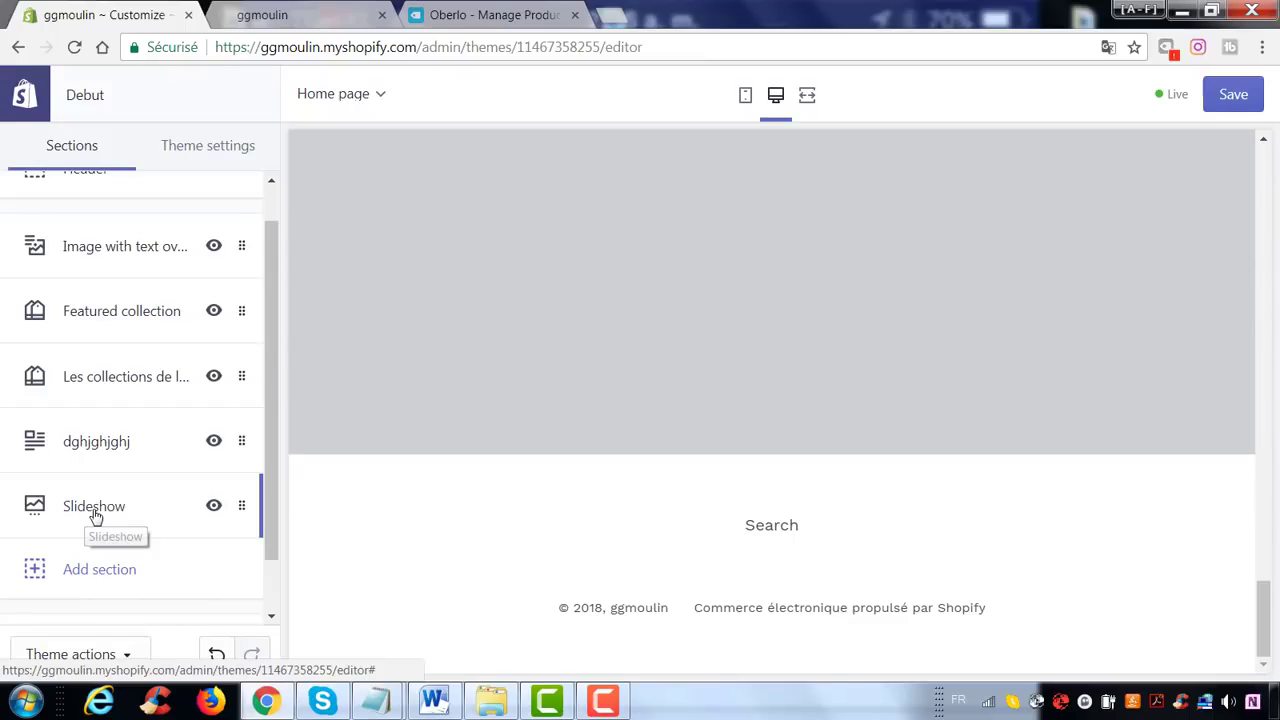
# - Remove the Slideshow section from the home page
pyautogui.scroll(-1, 120, 525)
pyautogui.click(85, 443)
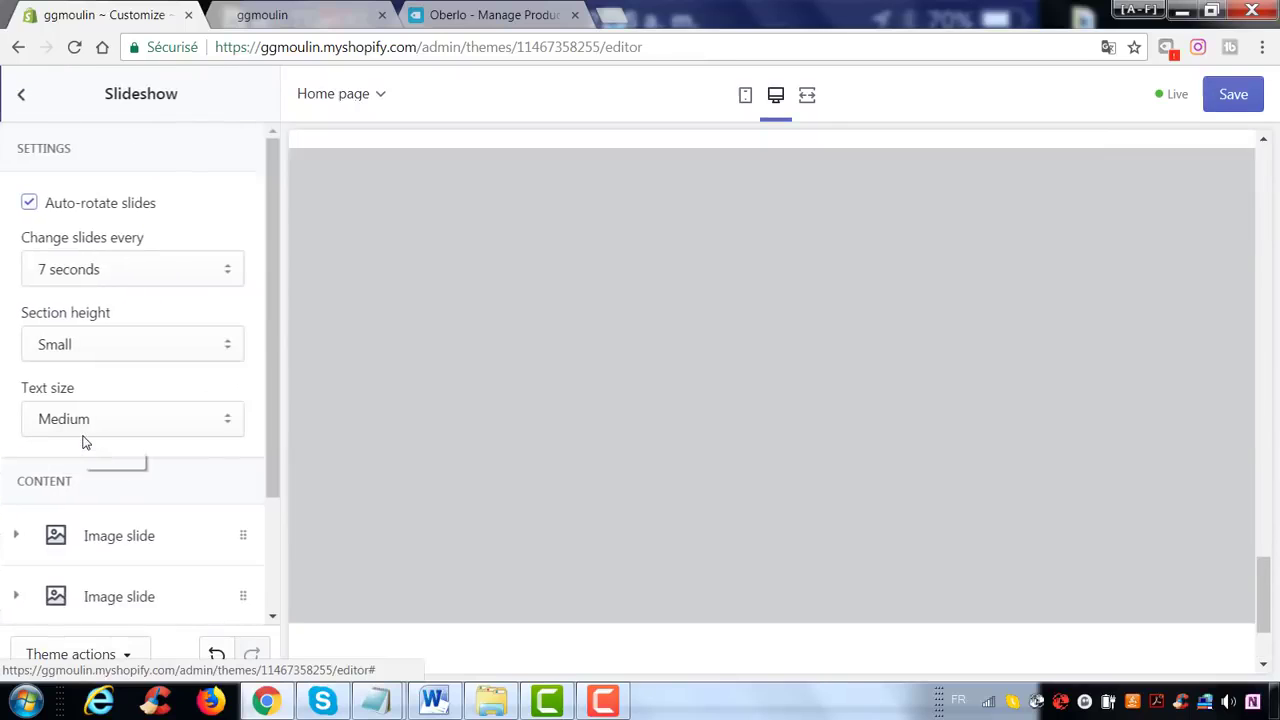
pyautogui.scroll(-3, 85, 520)
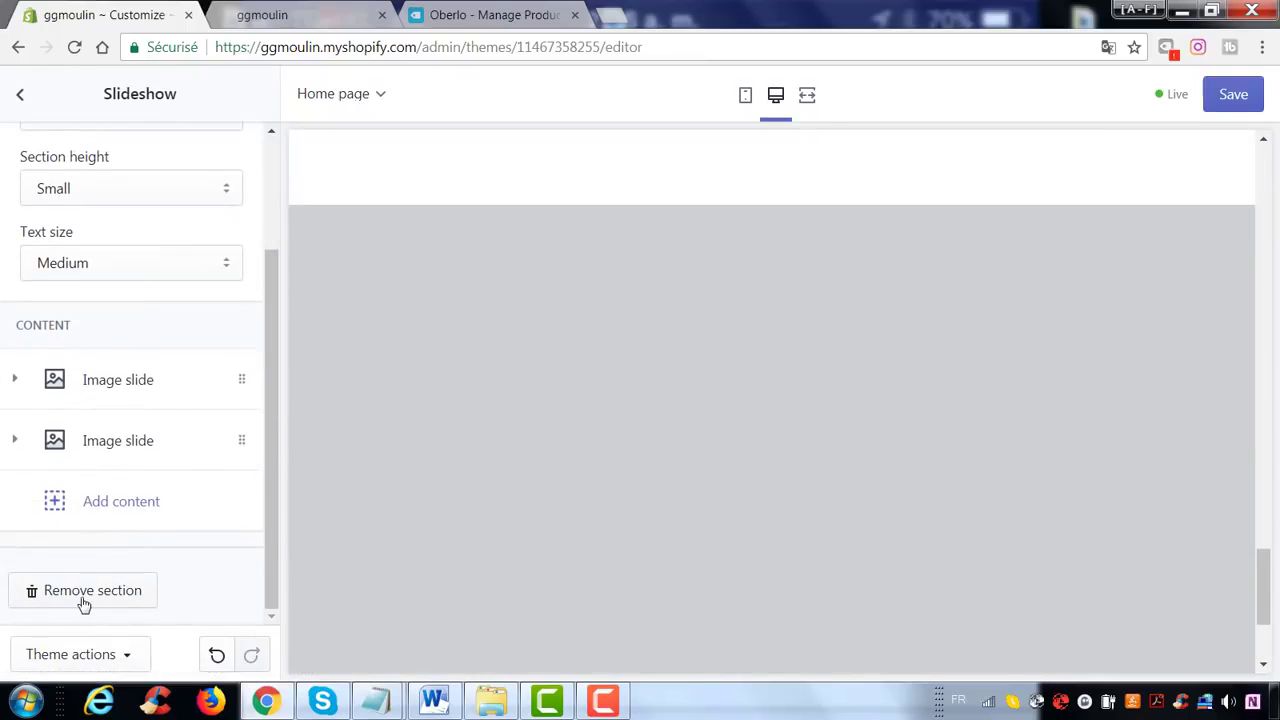
pyautogui.click(62, 602)
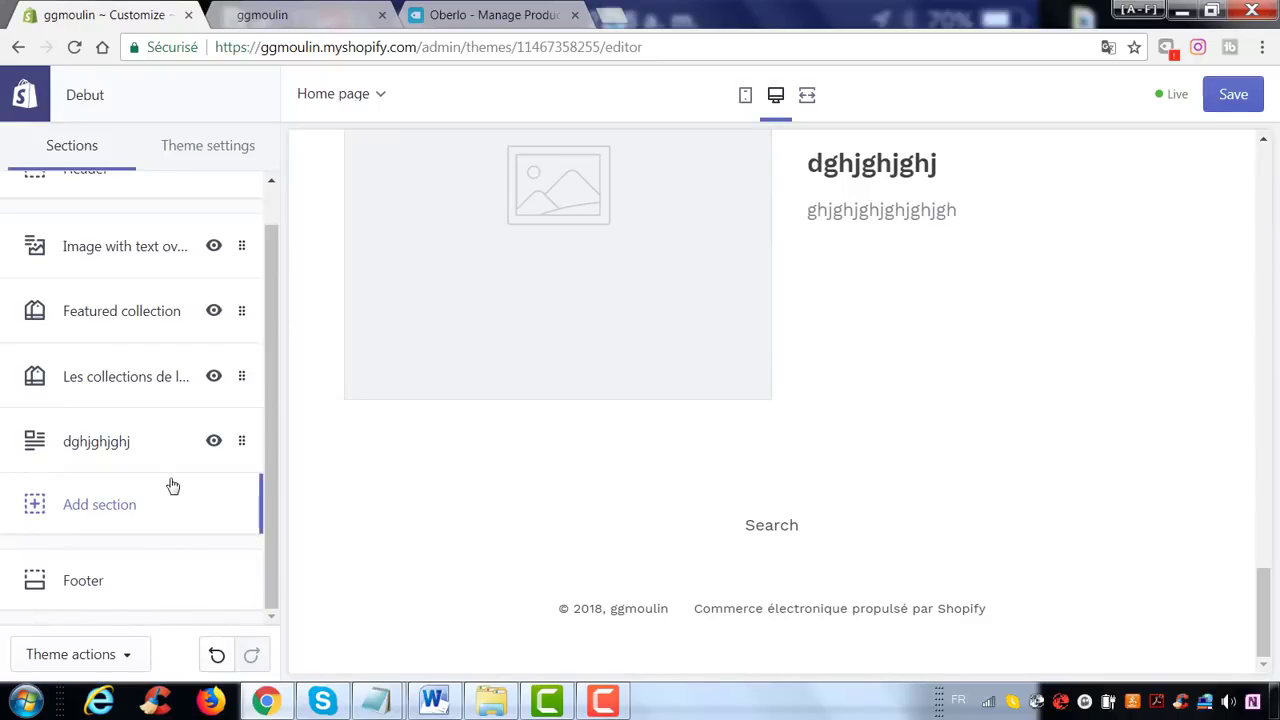
# - Review the Header section's logo, menu and announcement bar settings and the home page preview, and return to the section list
pyautogui.scroll(1, 171, 486)
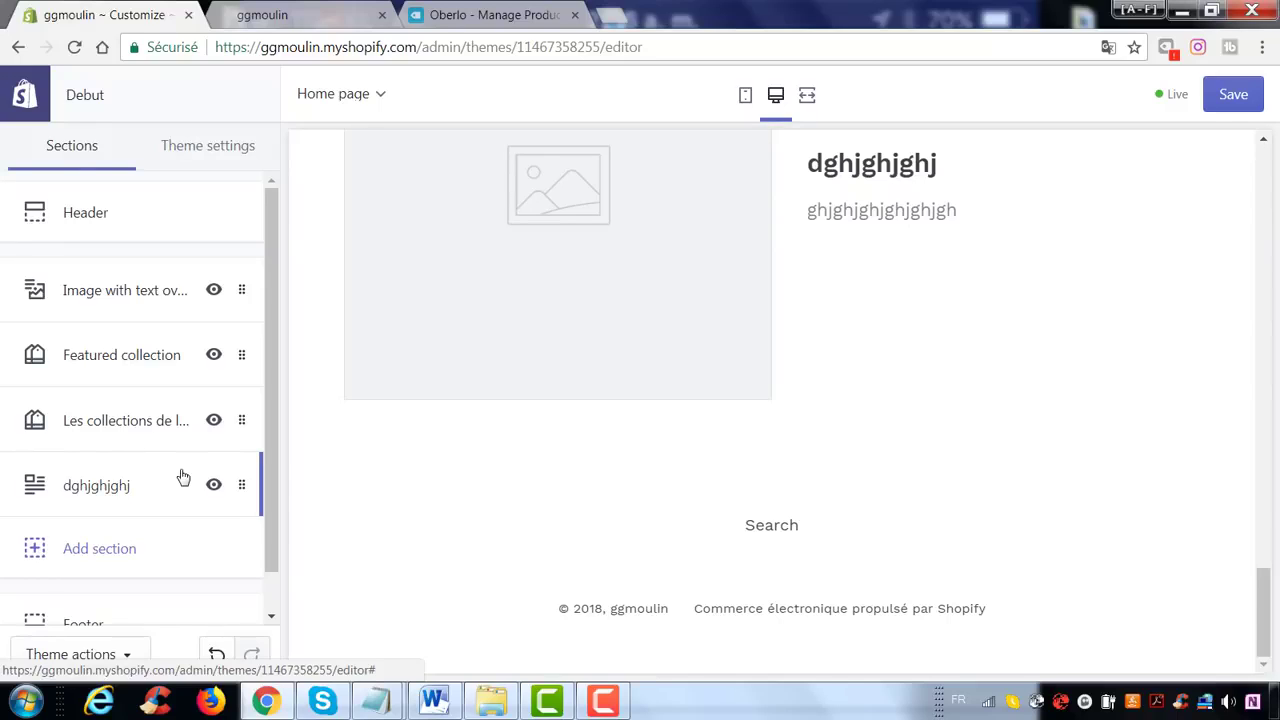
pyautogui.click(70, 212)
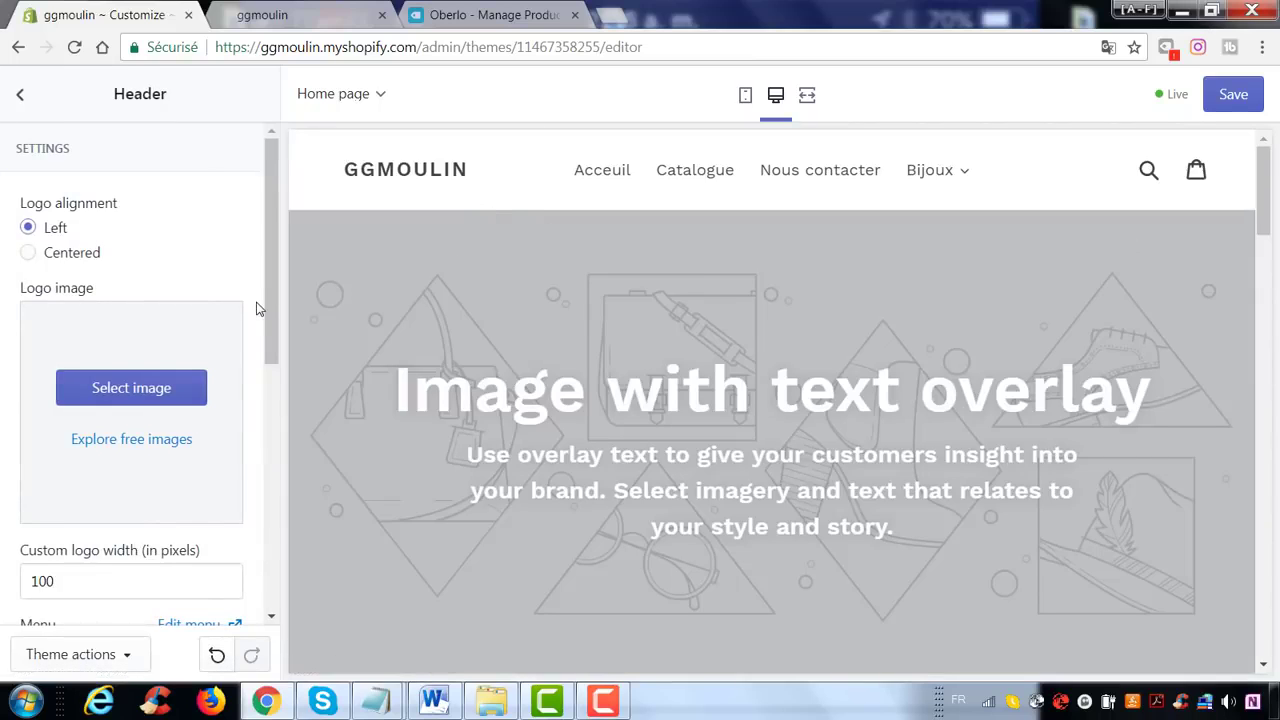
pyautogui.scroll(-5, 256, 301)
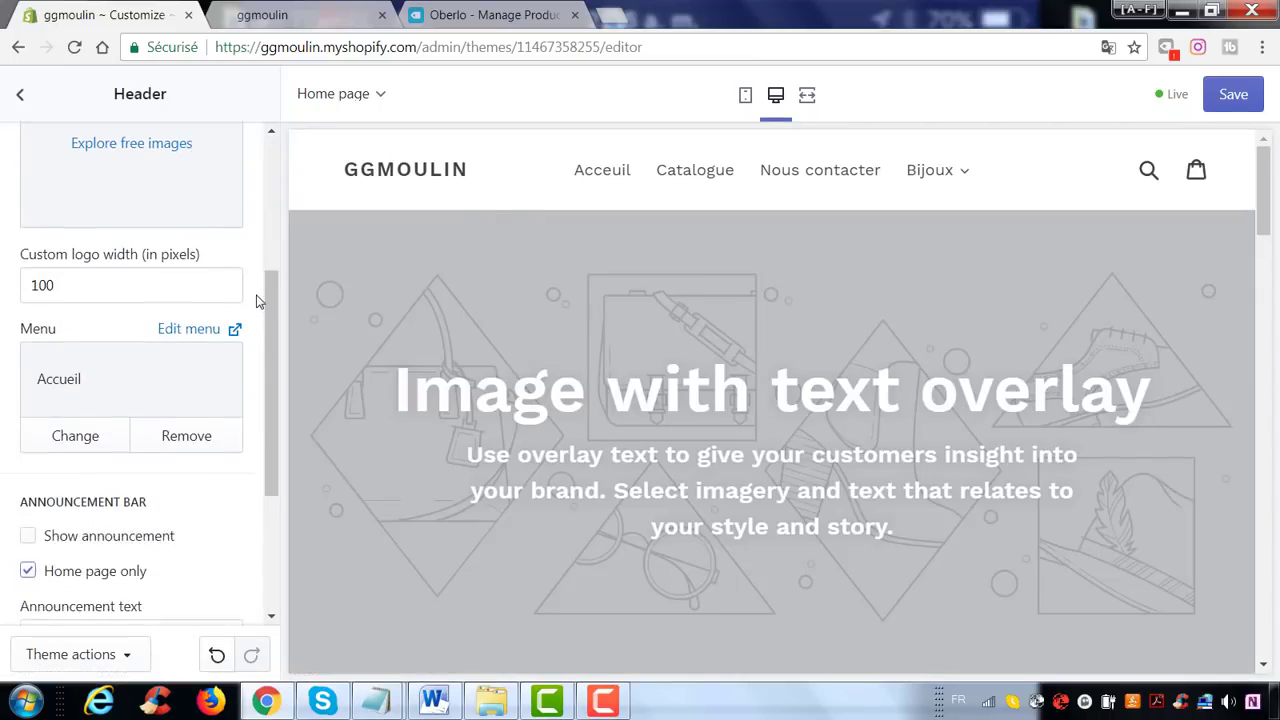
pyautogui.scroll(5, 264, 312)
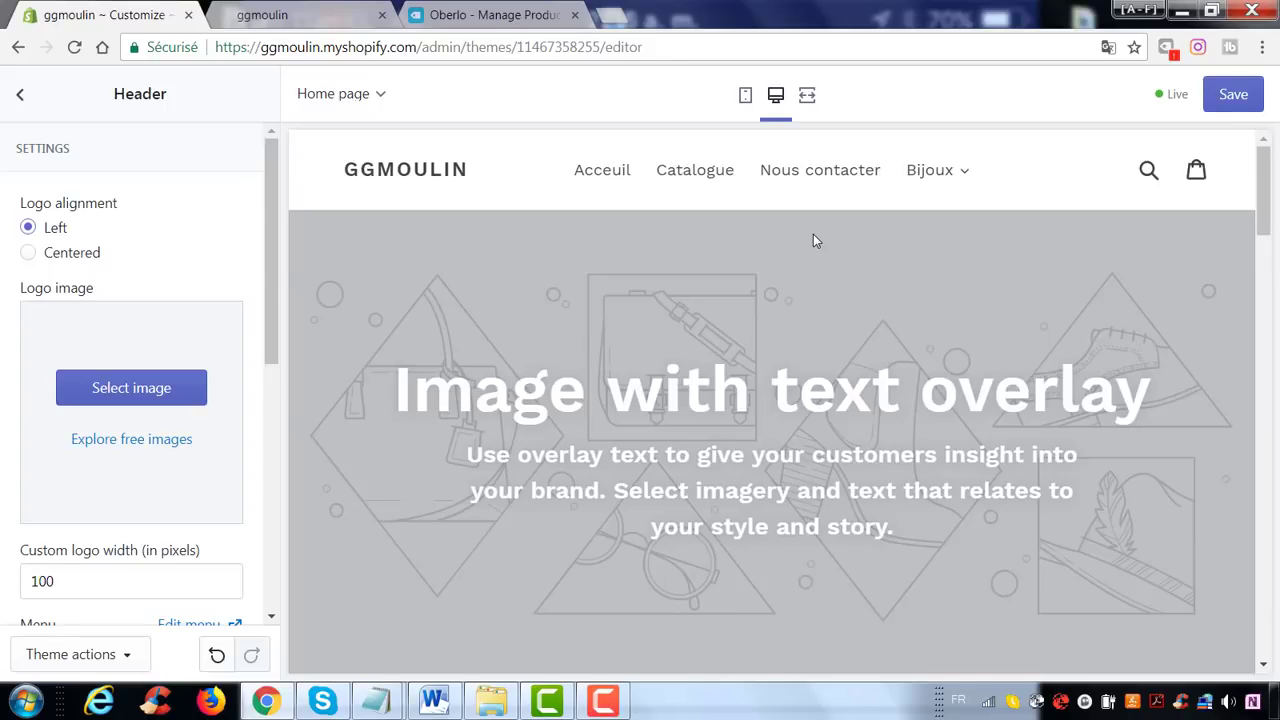
pyautogui.scroll(-4, 813, 240)
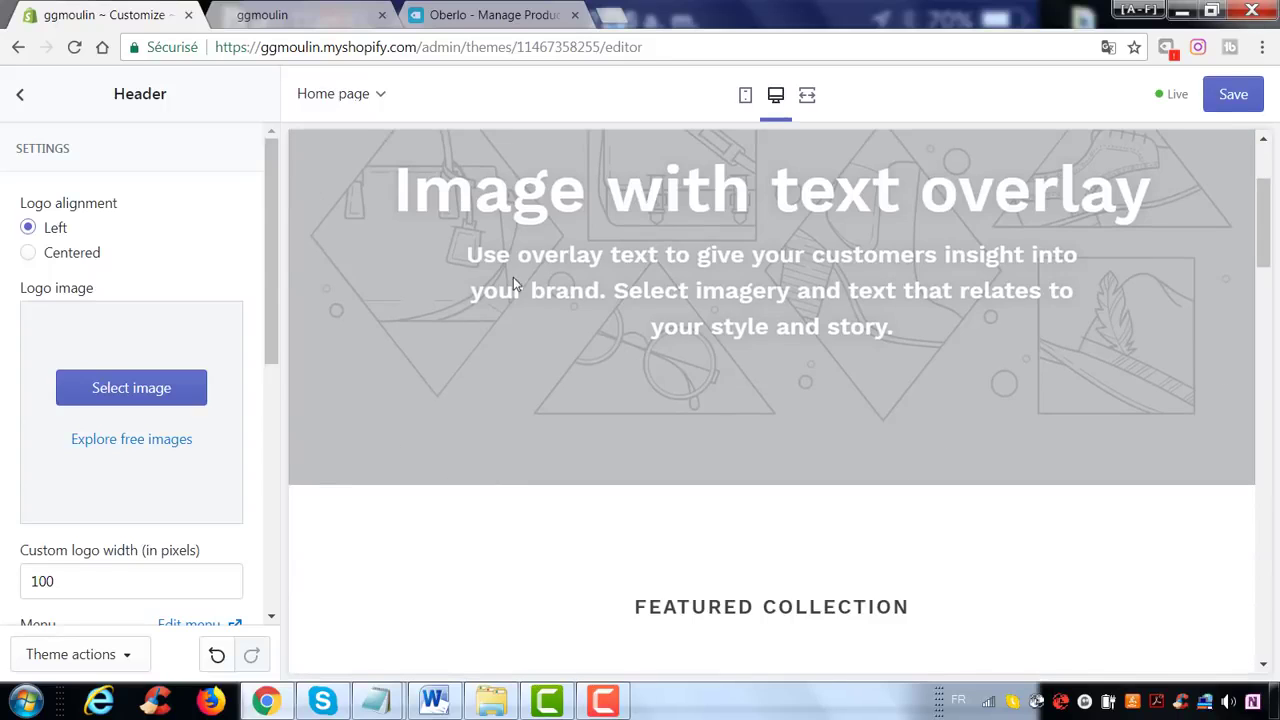
pyautogui.scroll(-10, 588, 265)
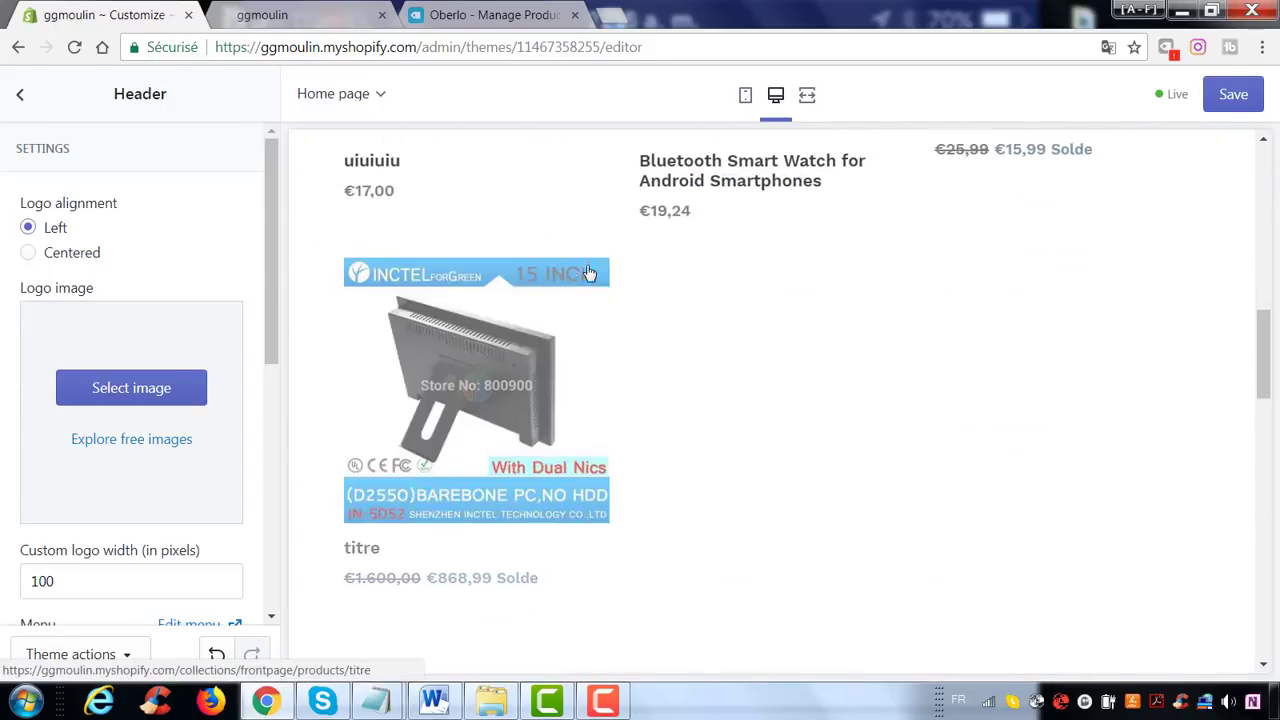
pyautogui.scroll(-6, 588, 270)
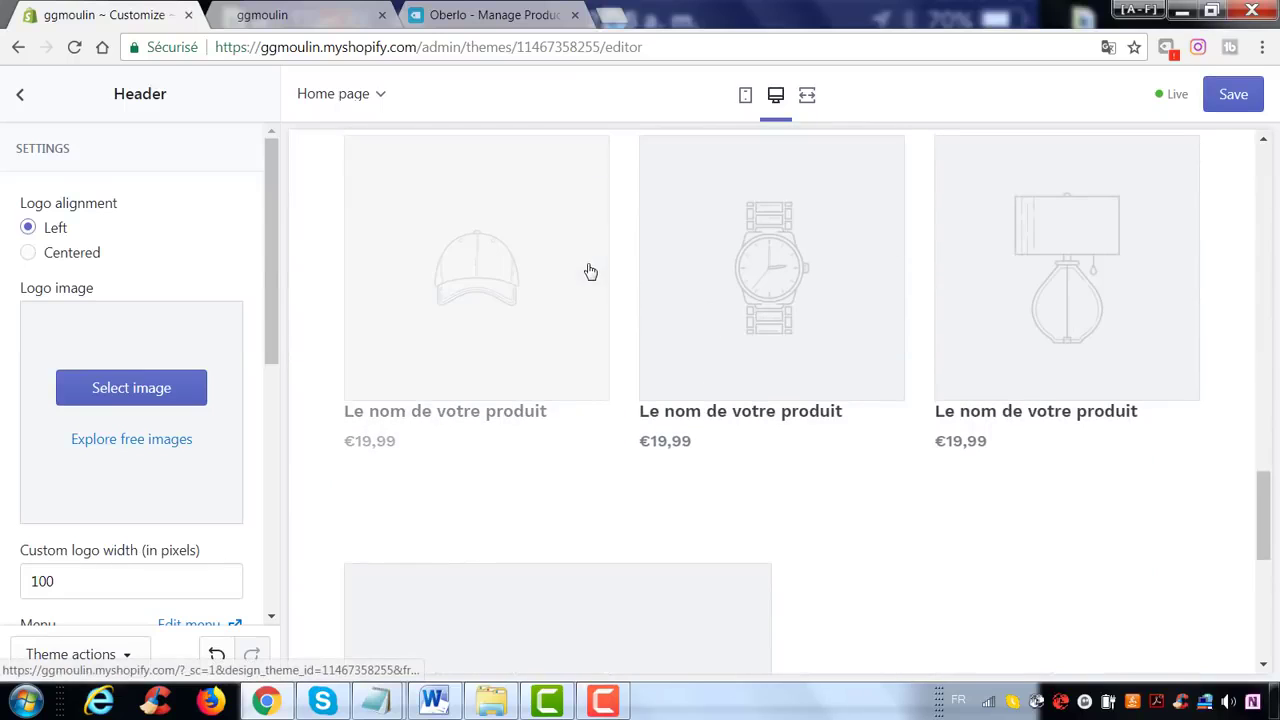
pyautogui.click(18, 100)
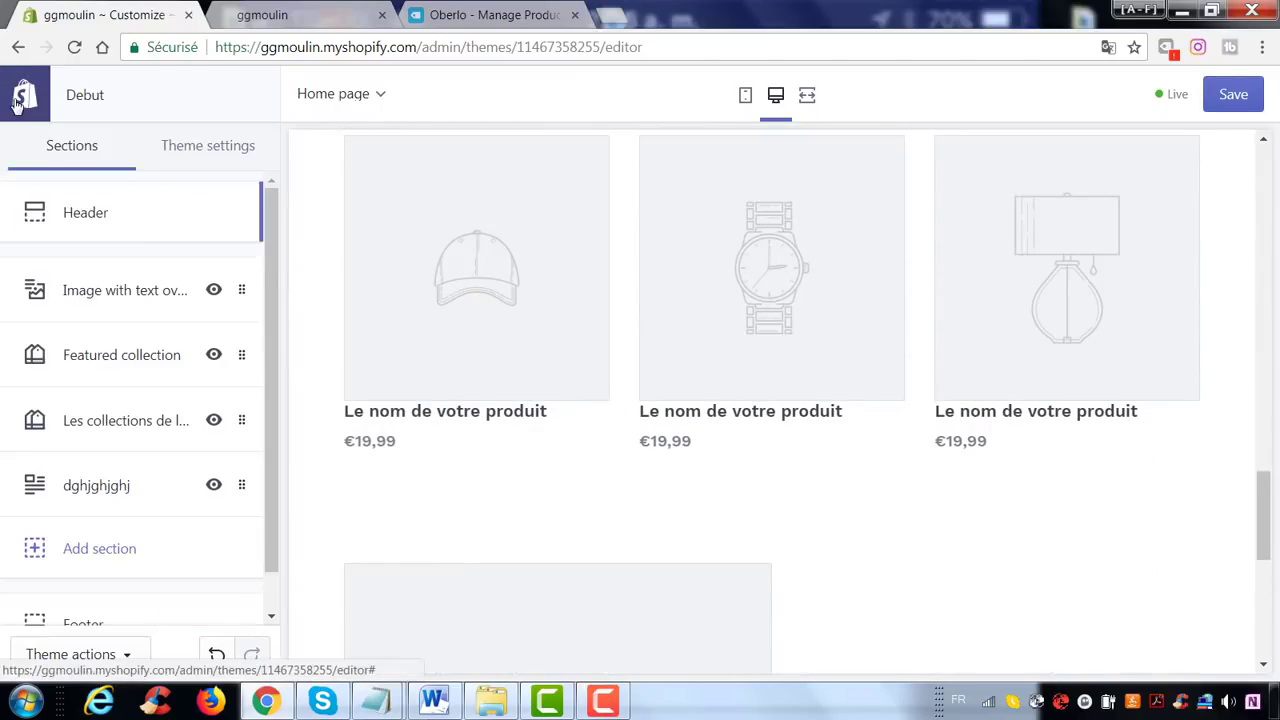
# - Remove the primary menu from the Footer section
pyautogui.scroll(-1, 190, 440)
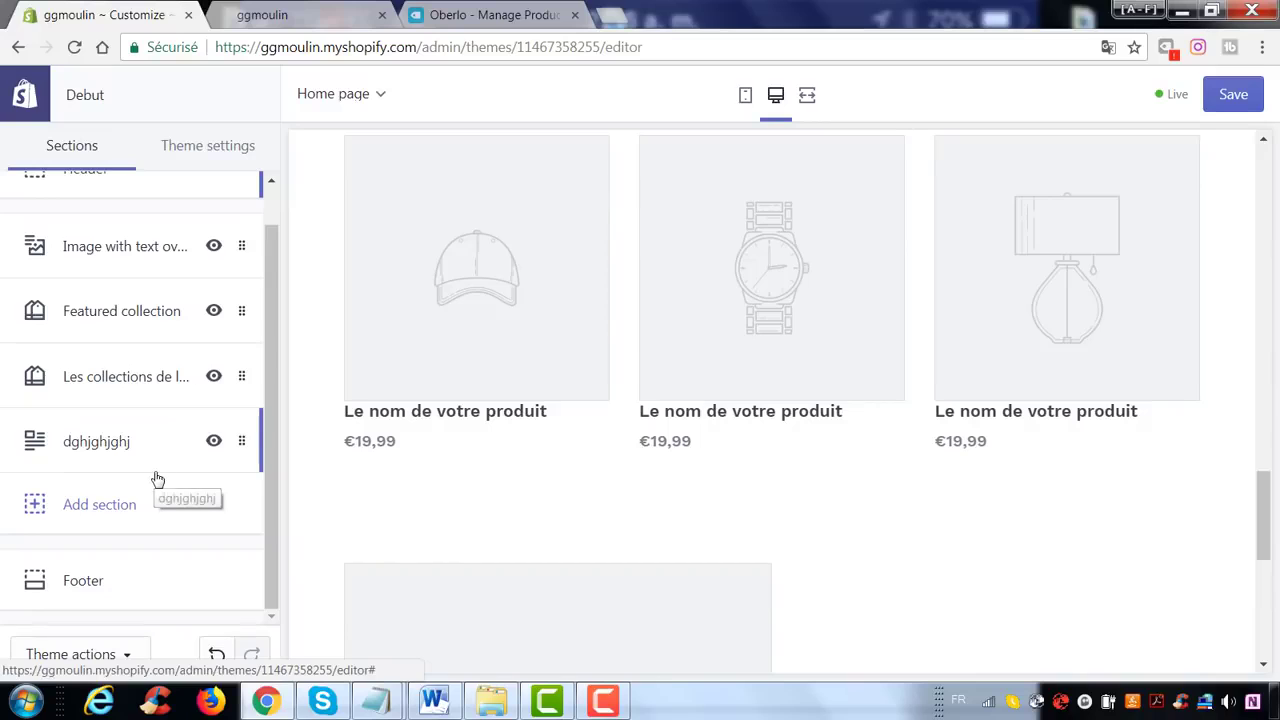
pyautogui.scroll(1, 100, 430)
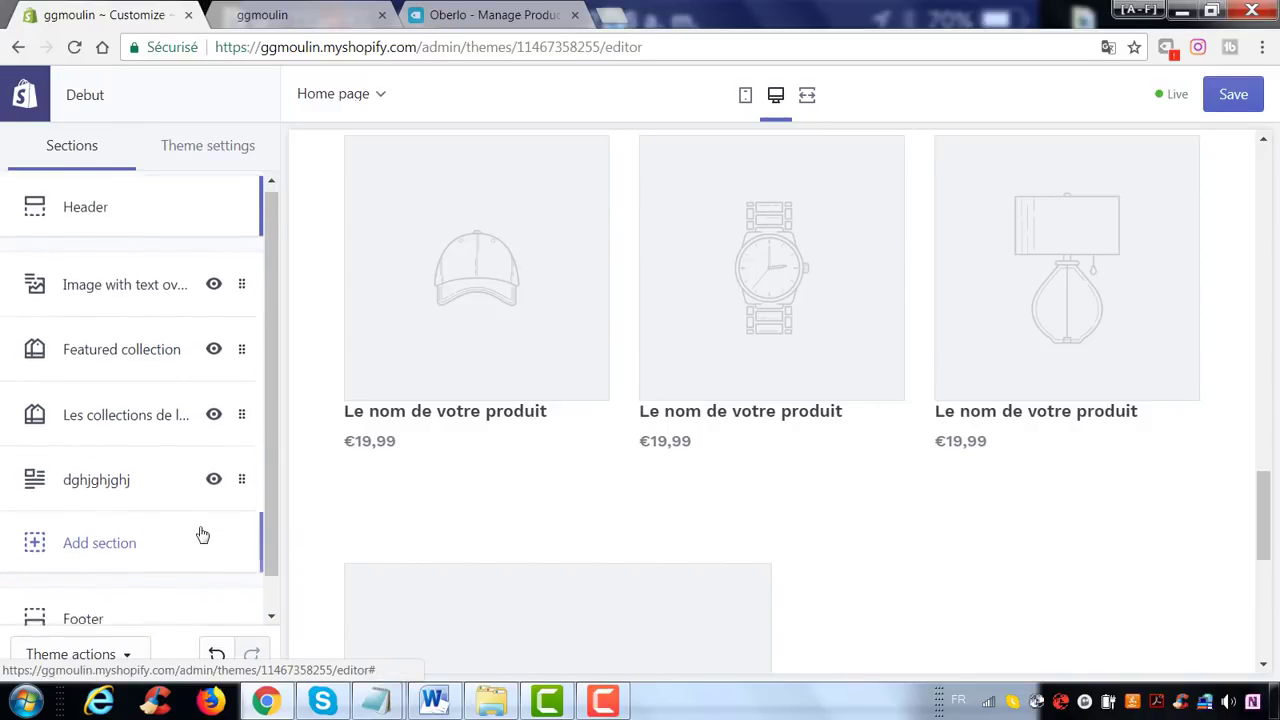
pyautogui.scroll(-1, 200, 534)
pyautogui.click(60, 583)
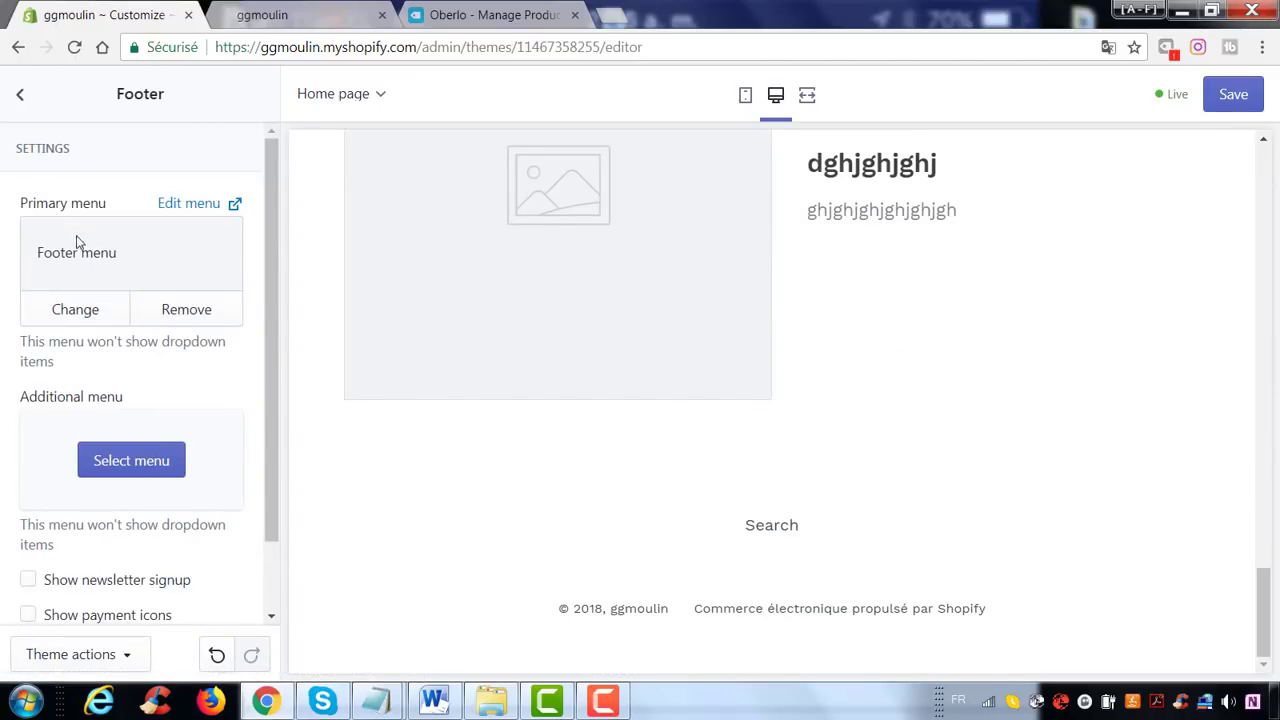
pyautogui.click(190, 310)
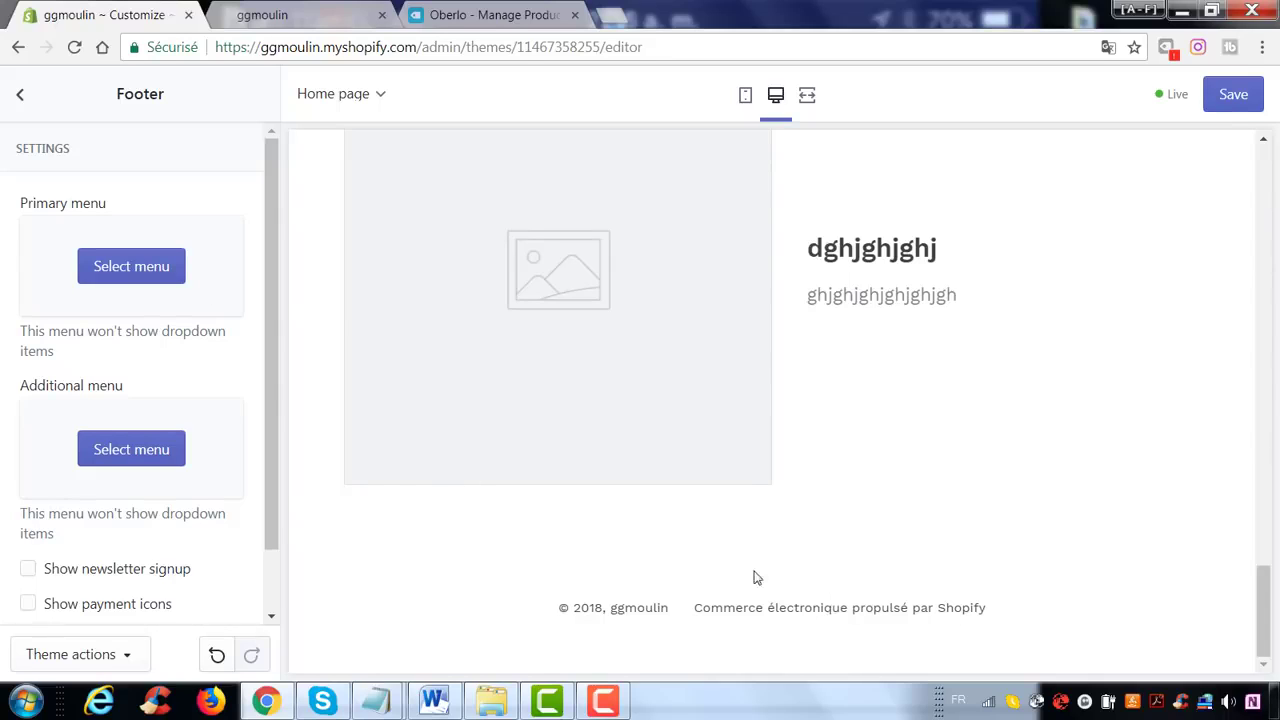
# - Examine the Footer section's newsletter and payment icon options and the social media link fields in its theme settings
pyautogui.scroll(-2, 100, 495)
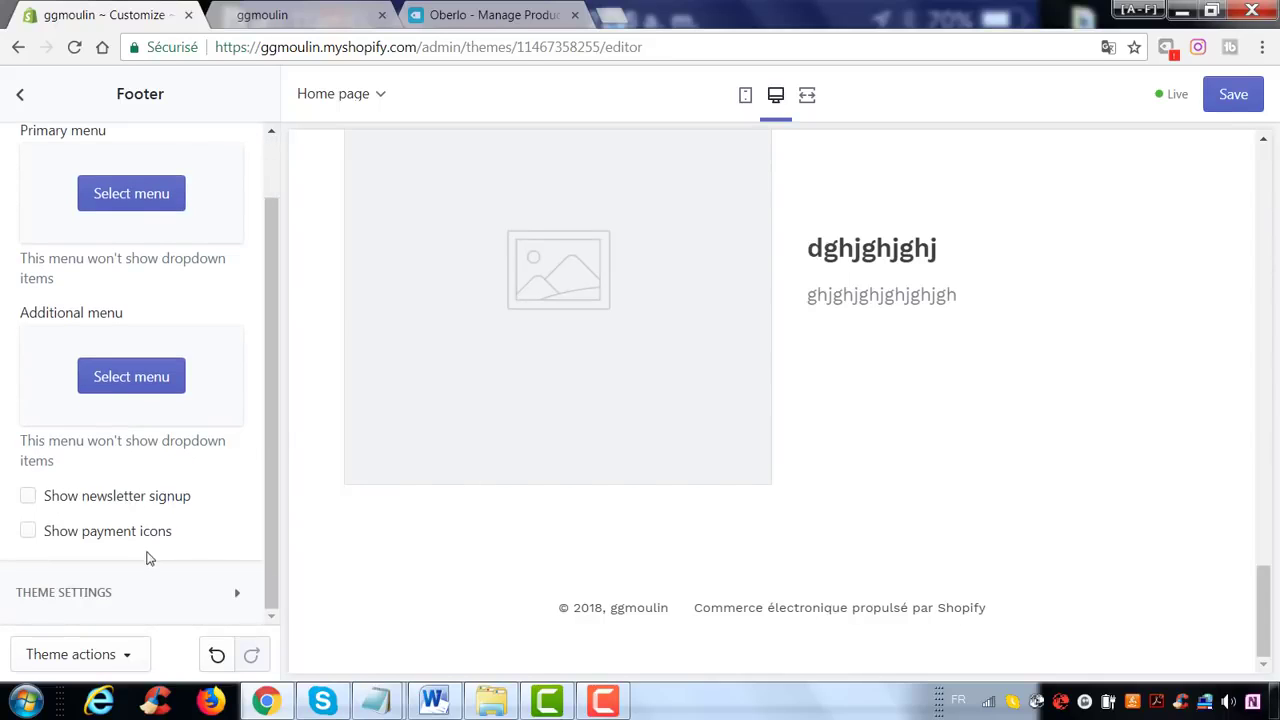
pyautogui.click(221, 615)
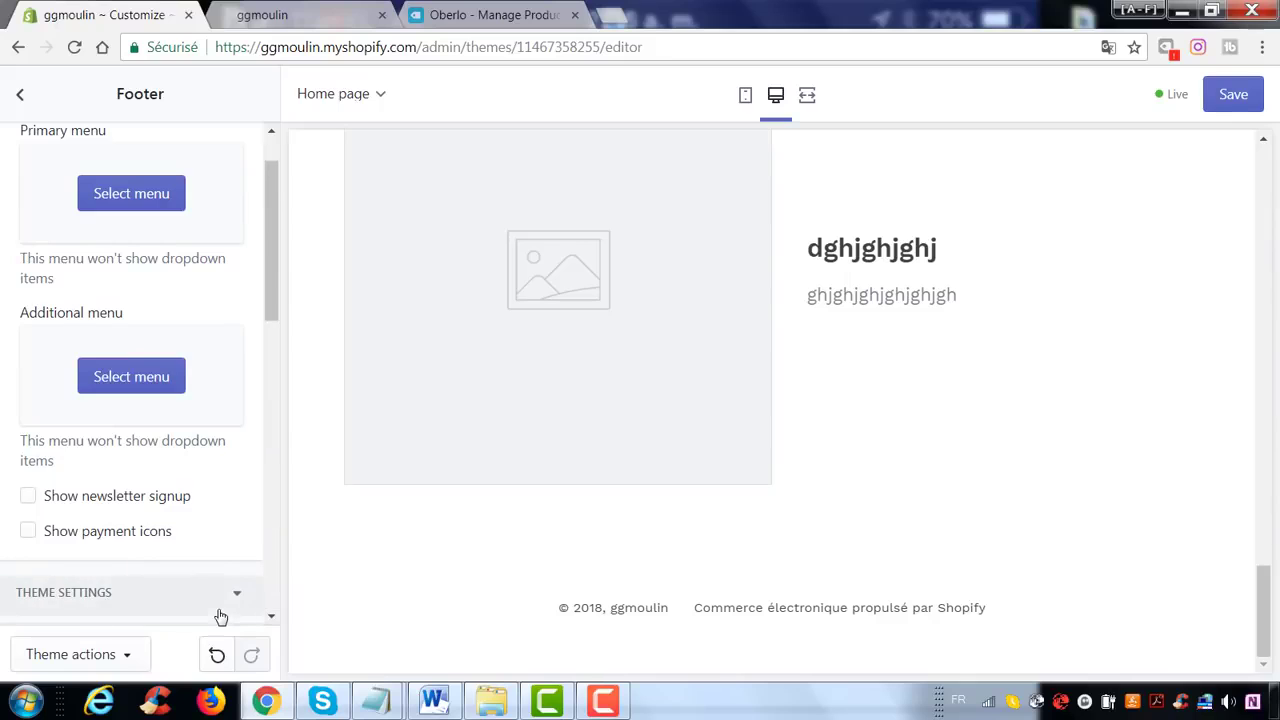
pyautogui.scroll(-4, 174, 527)
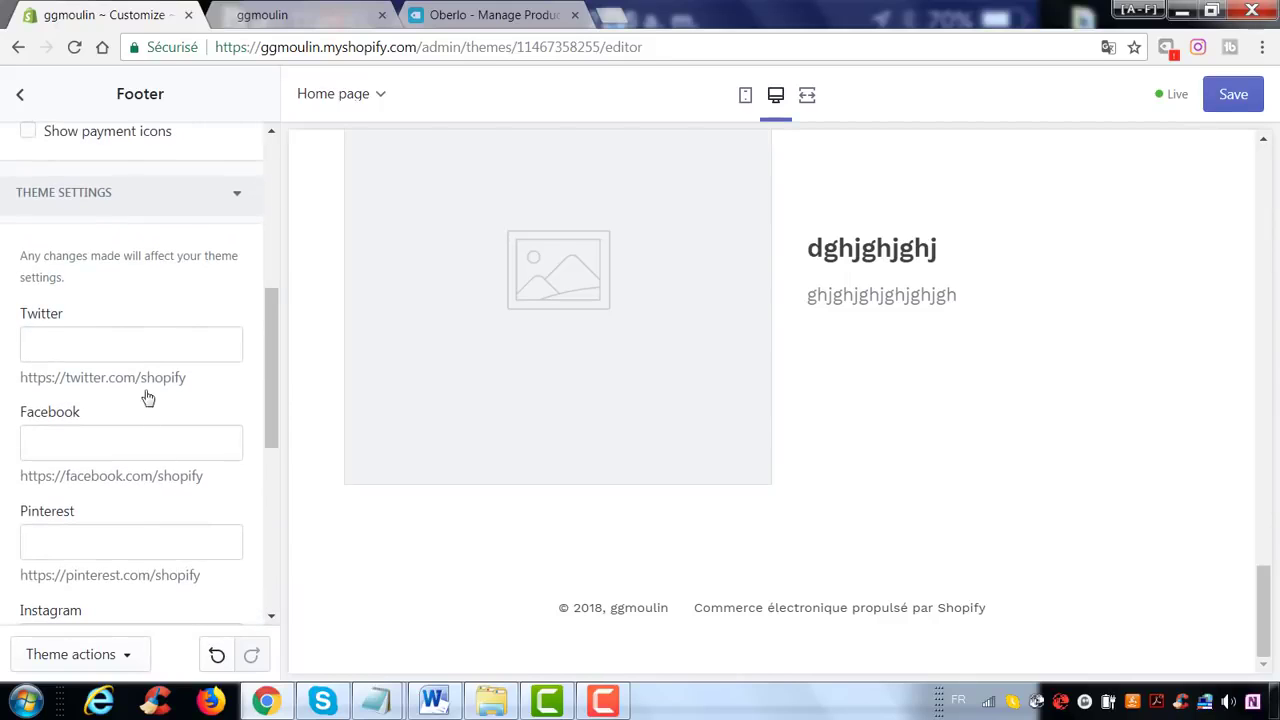
pyautogui.click(225, 210)
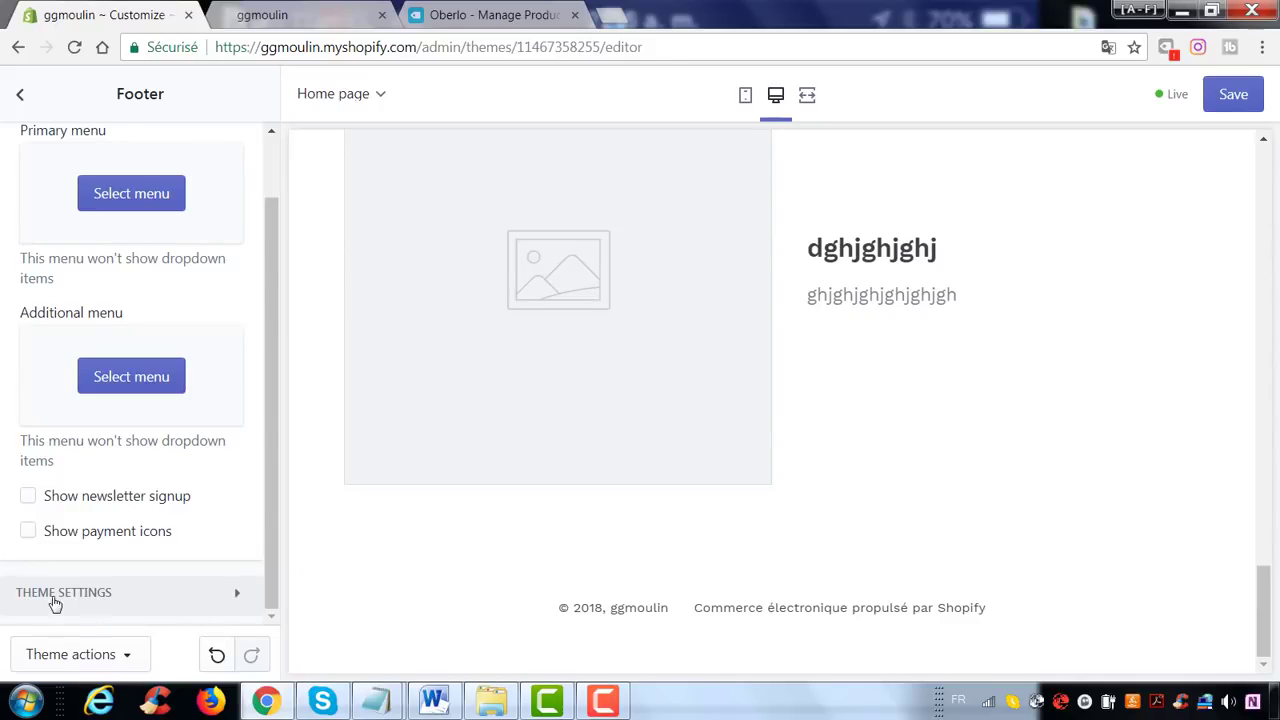
pyautogui.click(115, 618)
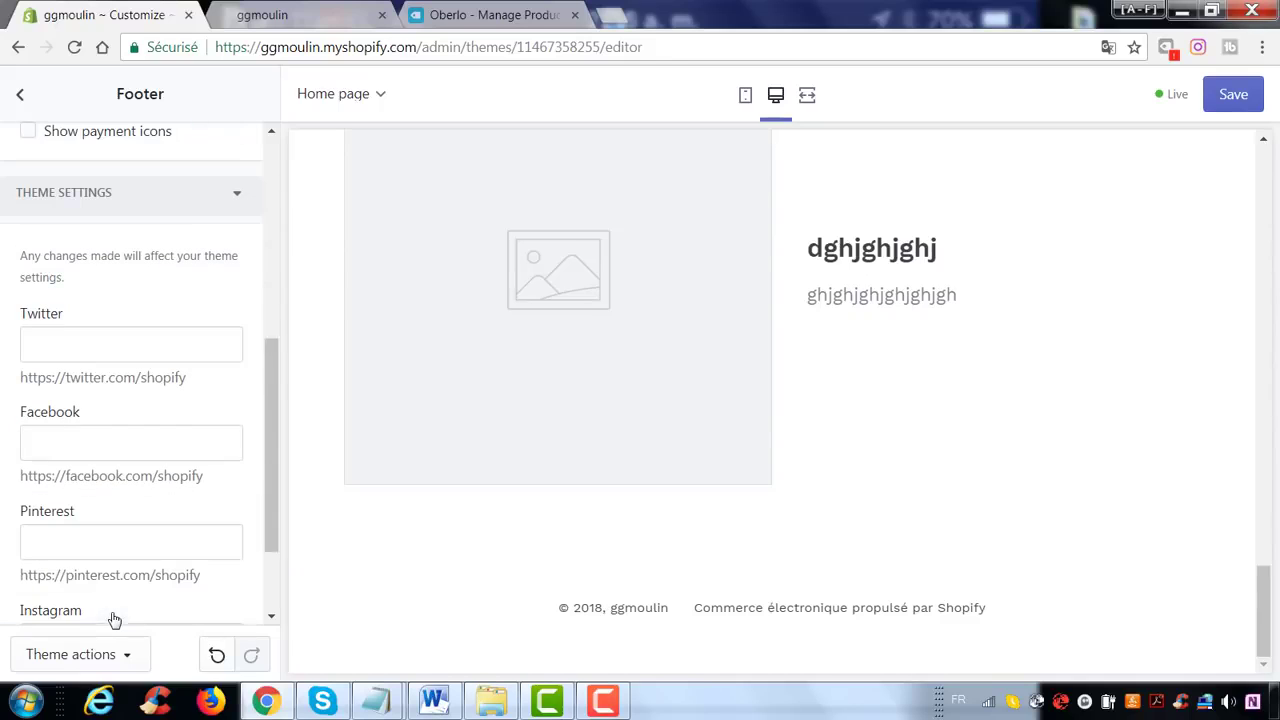
pyautogui.click(82, 356)
pyautogui.scroll(-1, 151, 420)
pyautogui.click(100, 349)
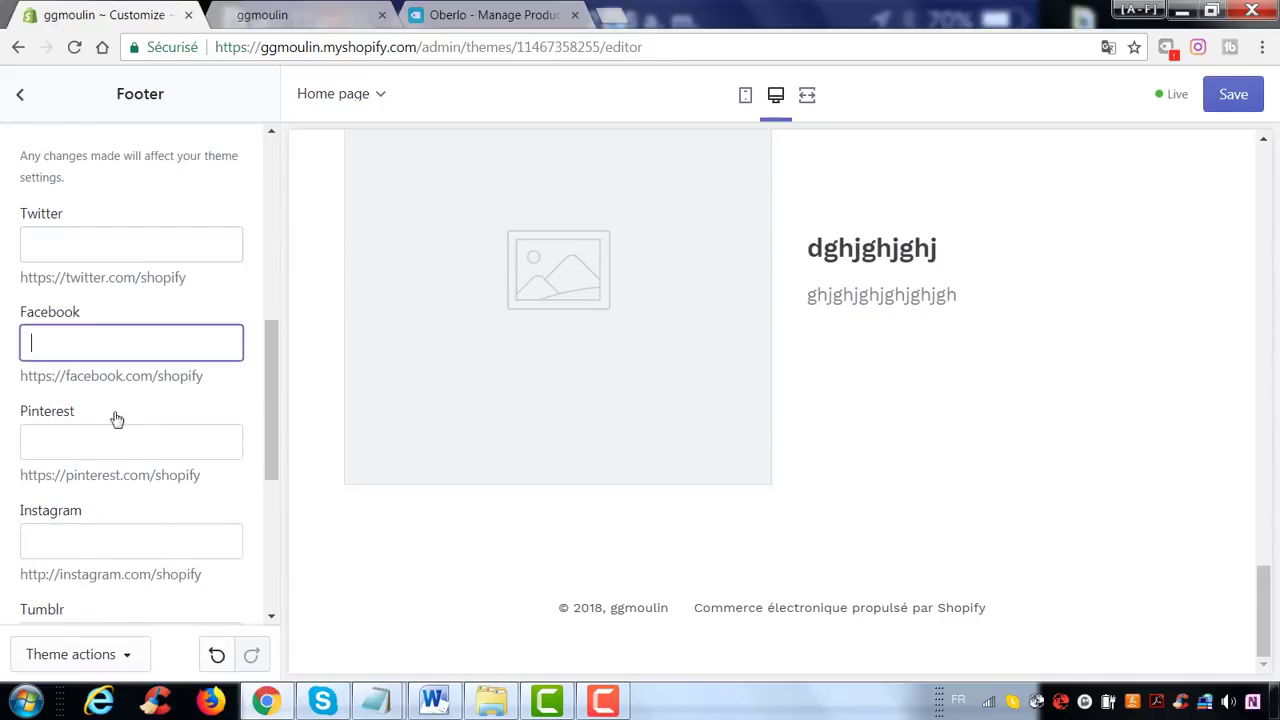
pyautogui.click(120, 443)
pyautogui.scroll(-4, 122, 450)
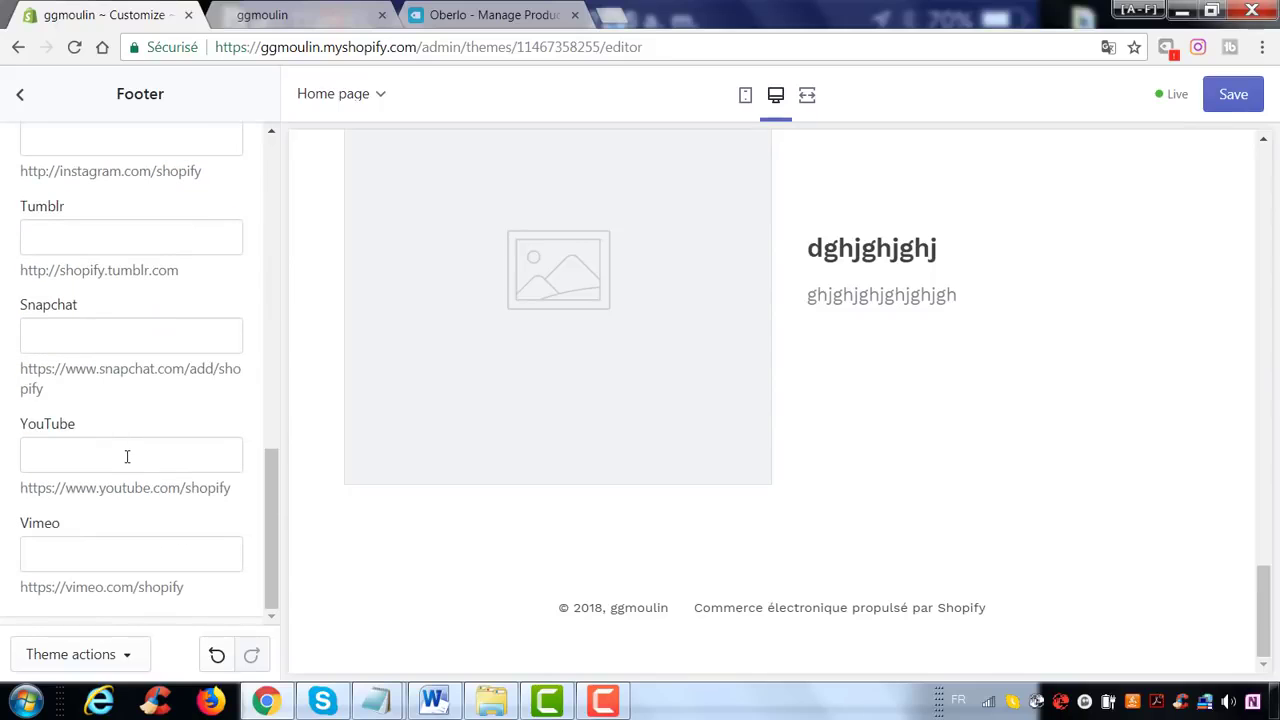
# - Undo and redo the removal of the footer's primary menu, and return to the section list
pyautogui.click(217, 655)
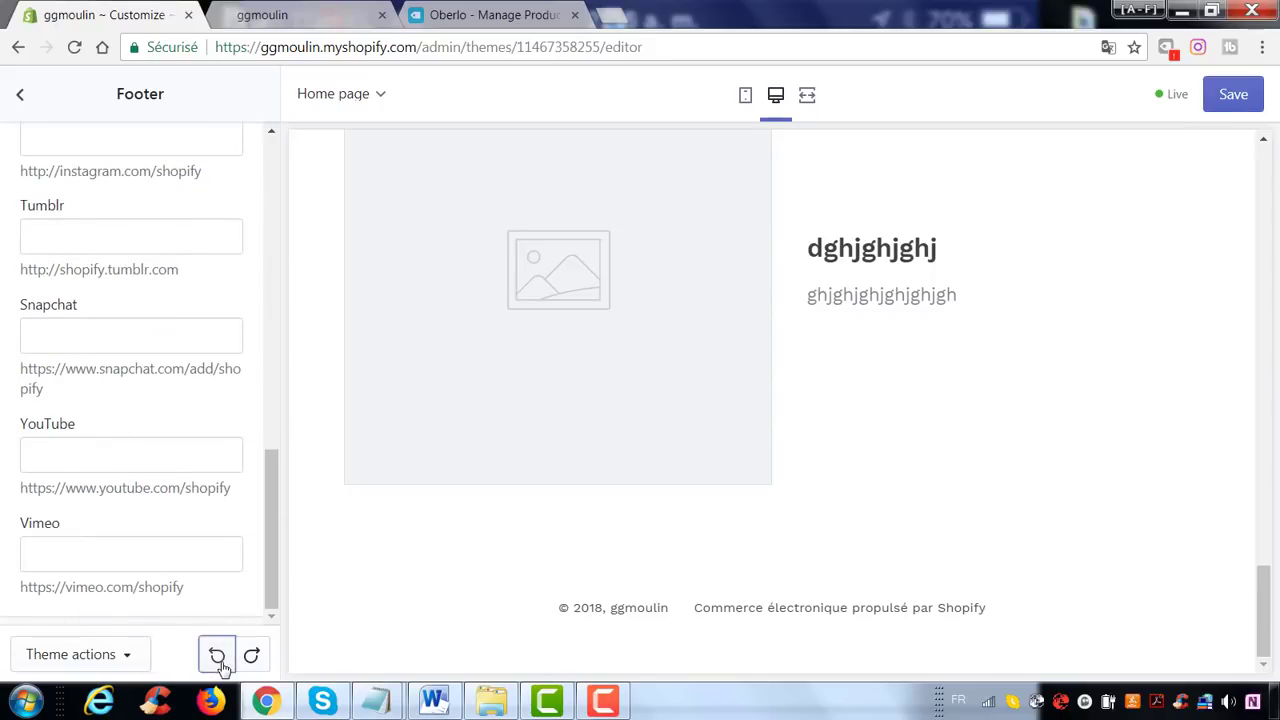
pyautogui.click(251, 655)
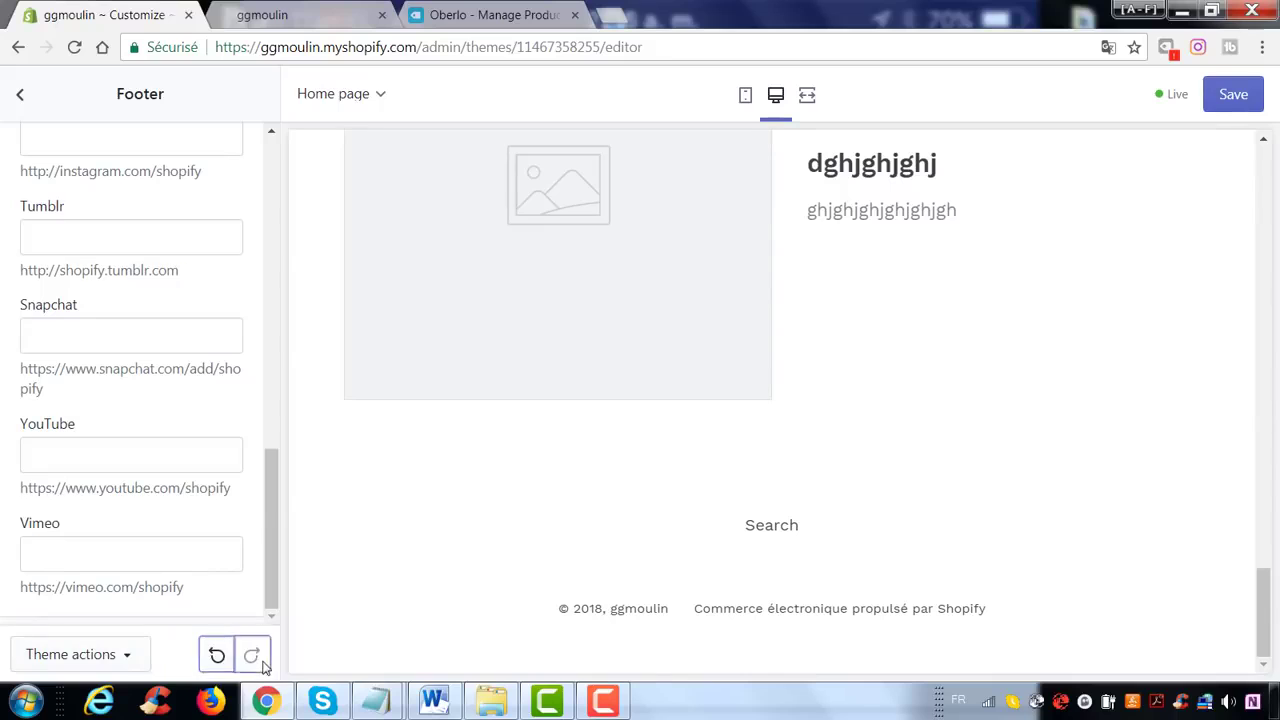
pyautogui.click(17, 98)
# - Review the settings of the Header and Image with text overlay sections and return to the section list
pyautogui.scroll(1, 268, 348)
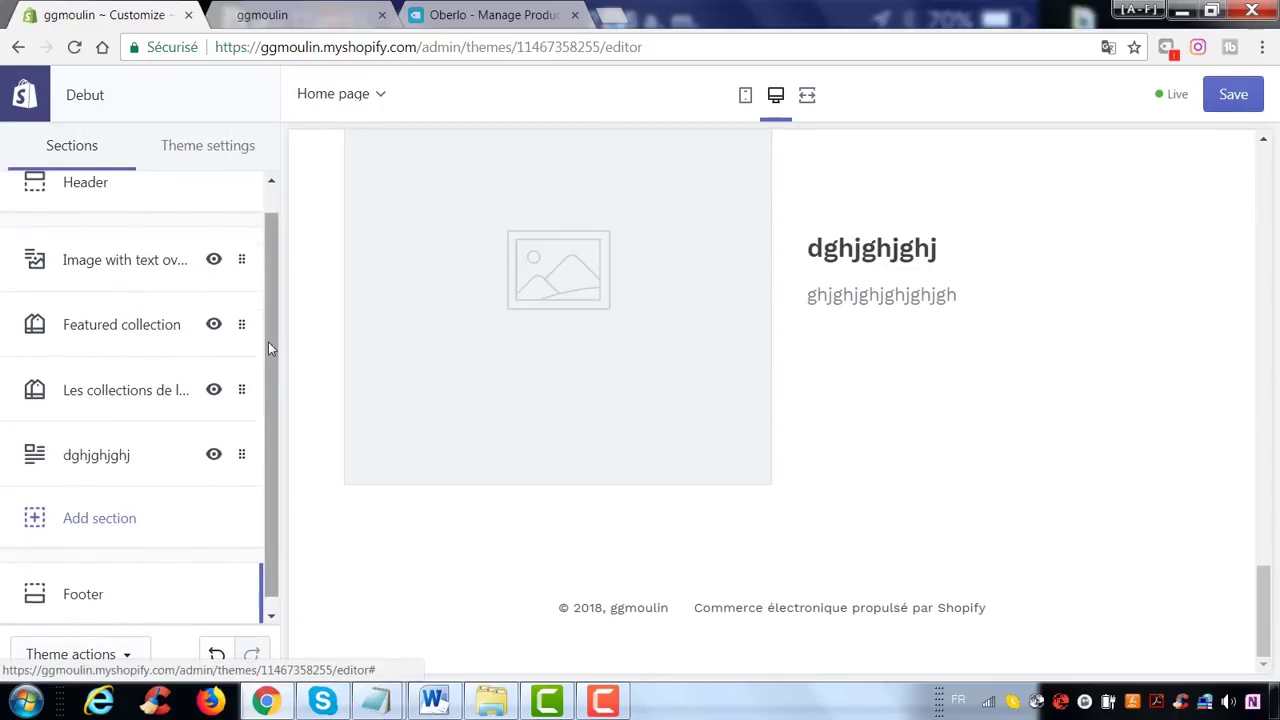
pyautogui.scroll(15, 469, 366)
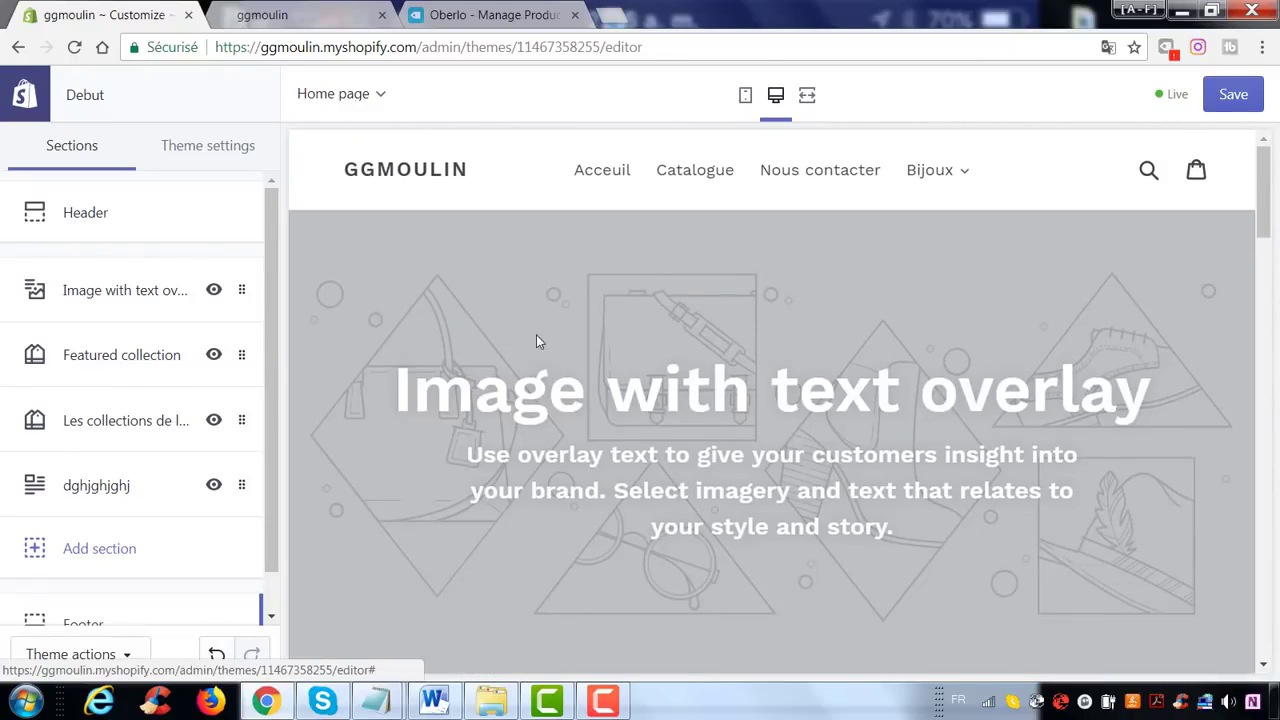
pyautogui.click(93, 228)
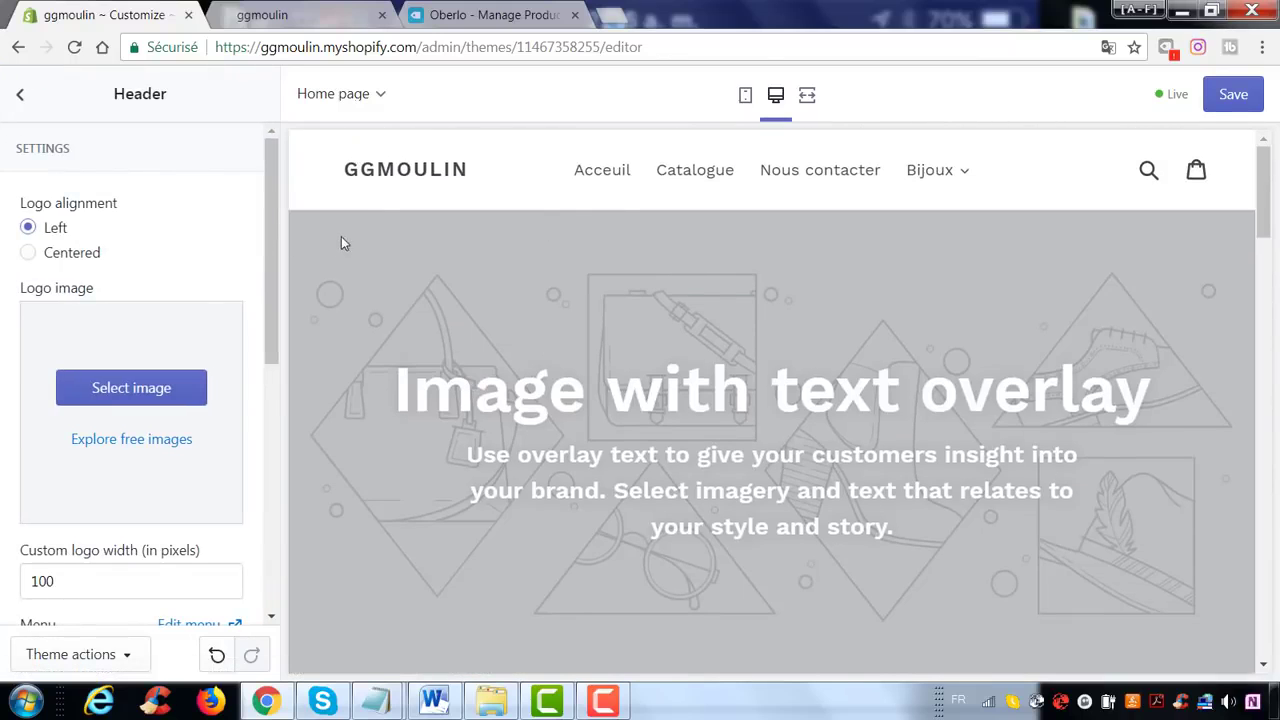
pyautogui.scroll(-2, 168, 362)
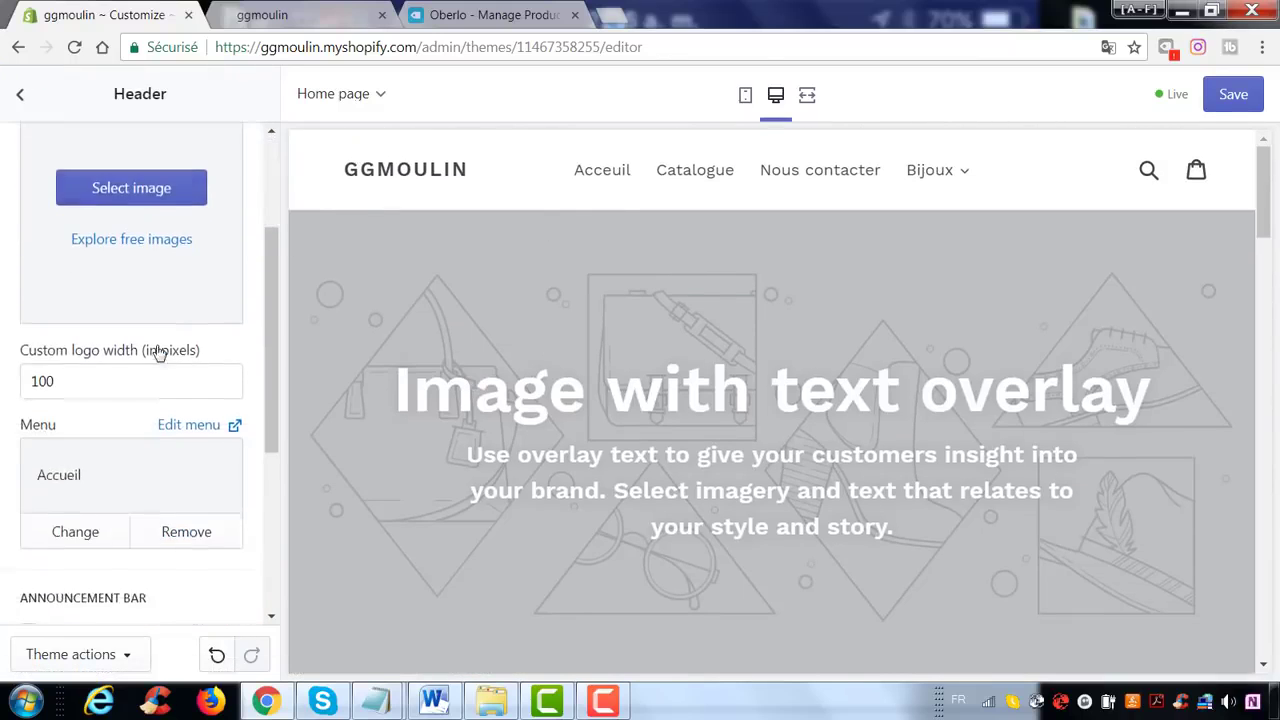
pyautogui.scroll(2, 157, 349)
pyautogui.click(22, 98)
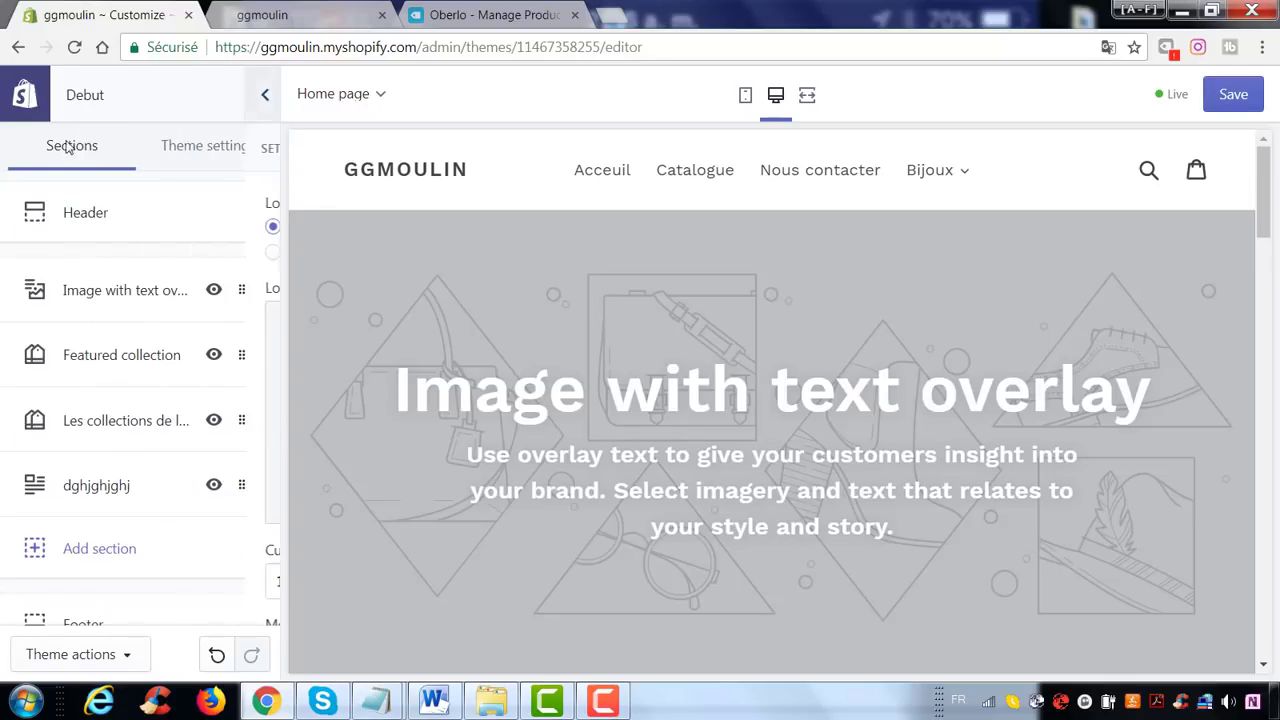
pyautogui.click(120, 293)
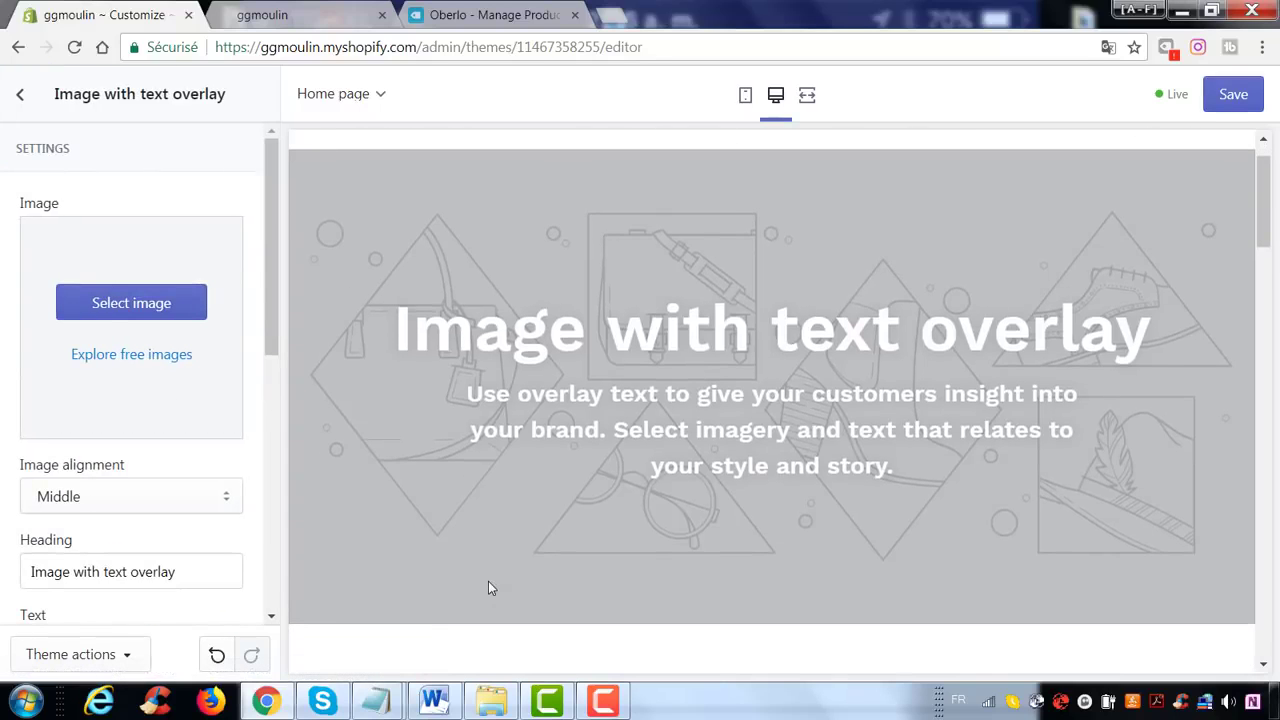
pyautogui.click(18, 98)
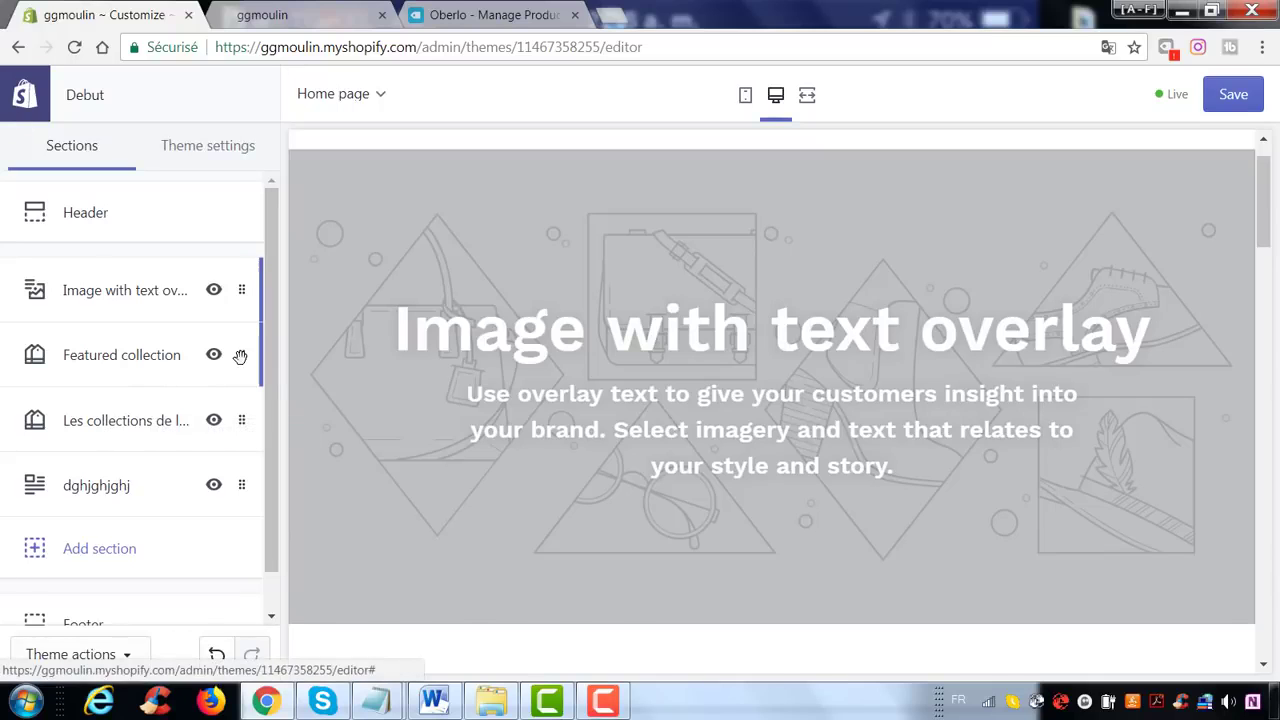
# - Move the Featured collection section above the Image with text overlay section and check the new order in the preview
pyautogui.moveTo(240, 357); pyautogui.dragTo(223, 283)
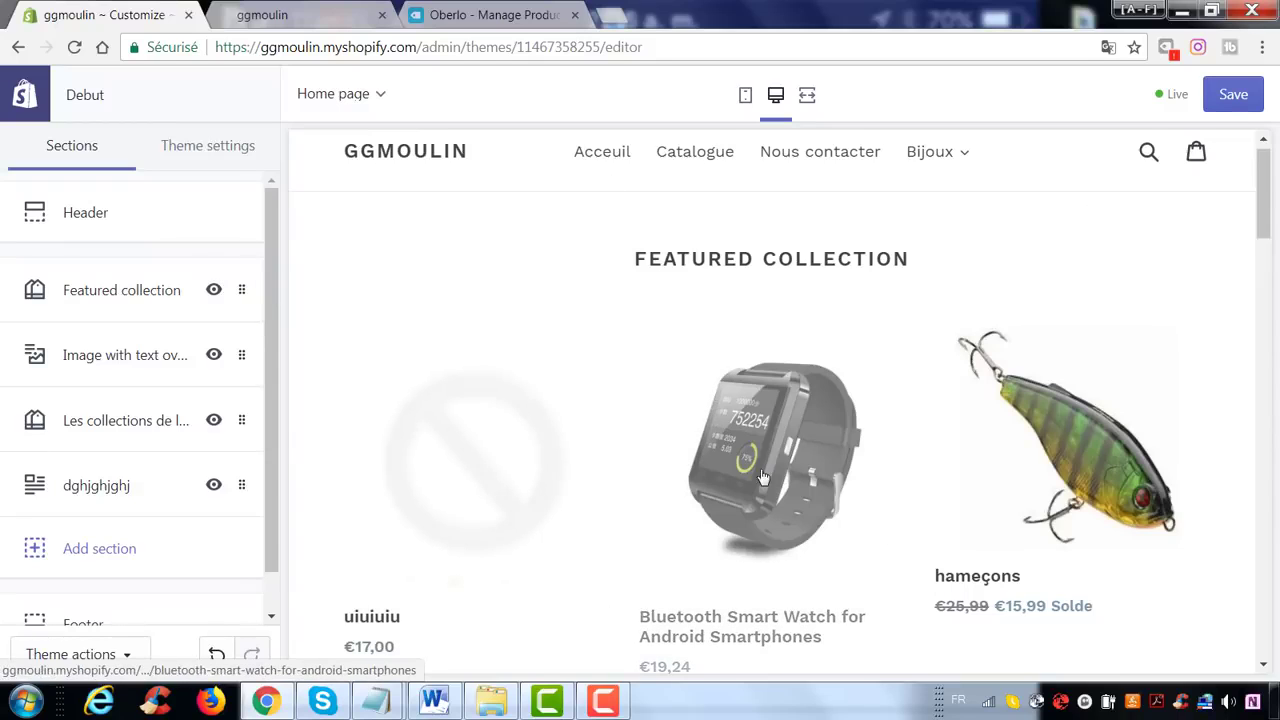
pyautogui.scroll(-4, 681, 391)
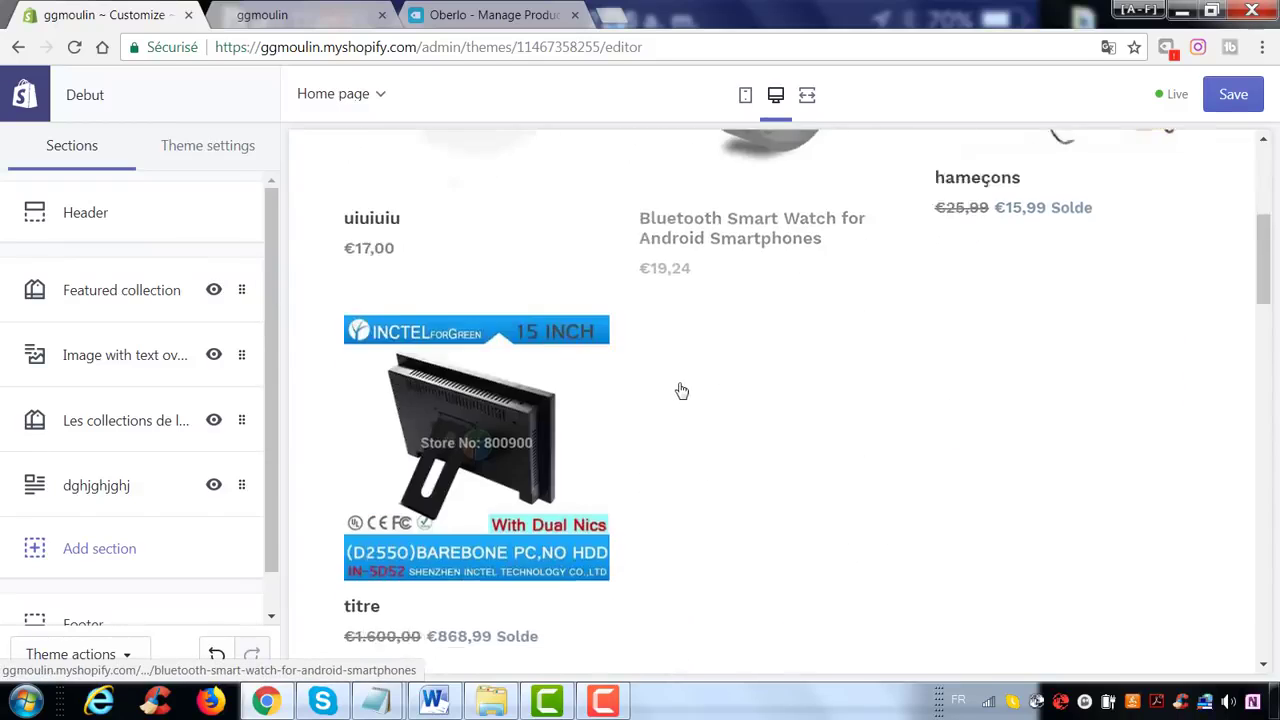
pyautogui.scroll(-9, 681, 391)
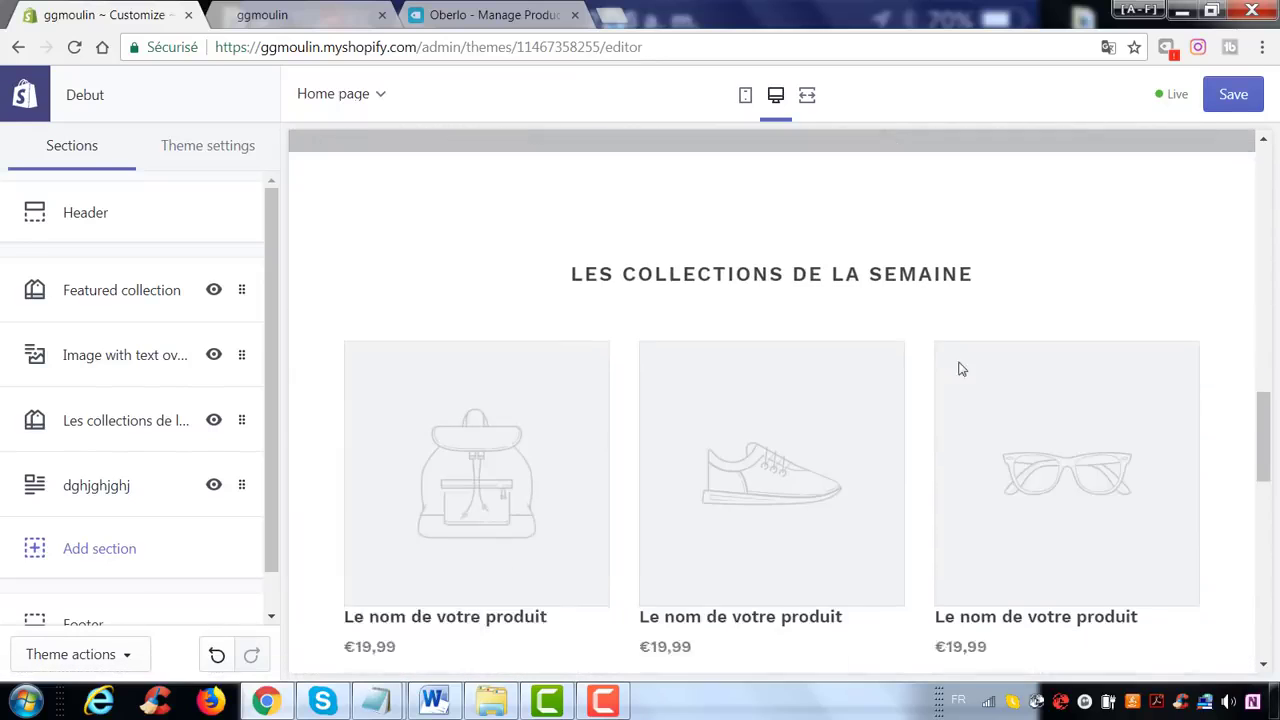
pyautogui.scroll(-10, 900, 372)
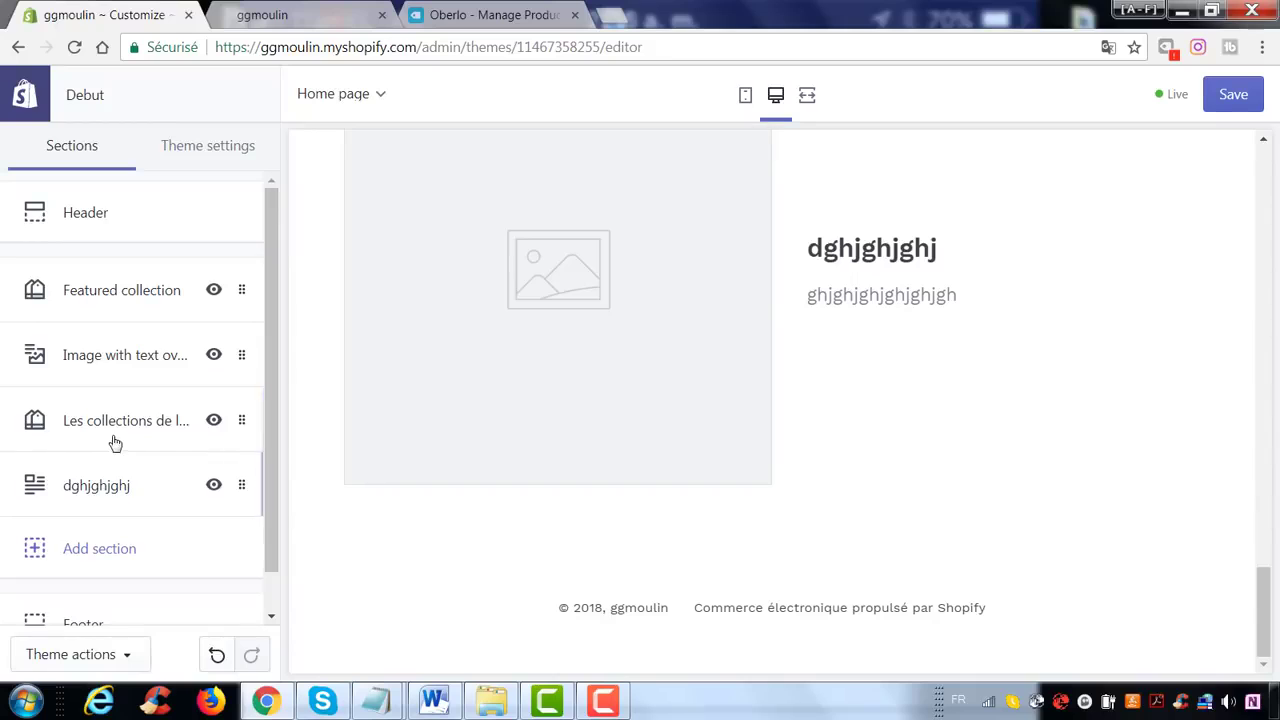
# - Add a Gallery section to the home page and return to the section list
pyautogui.click(86, 563)
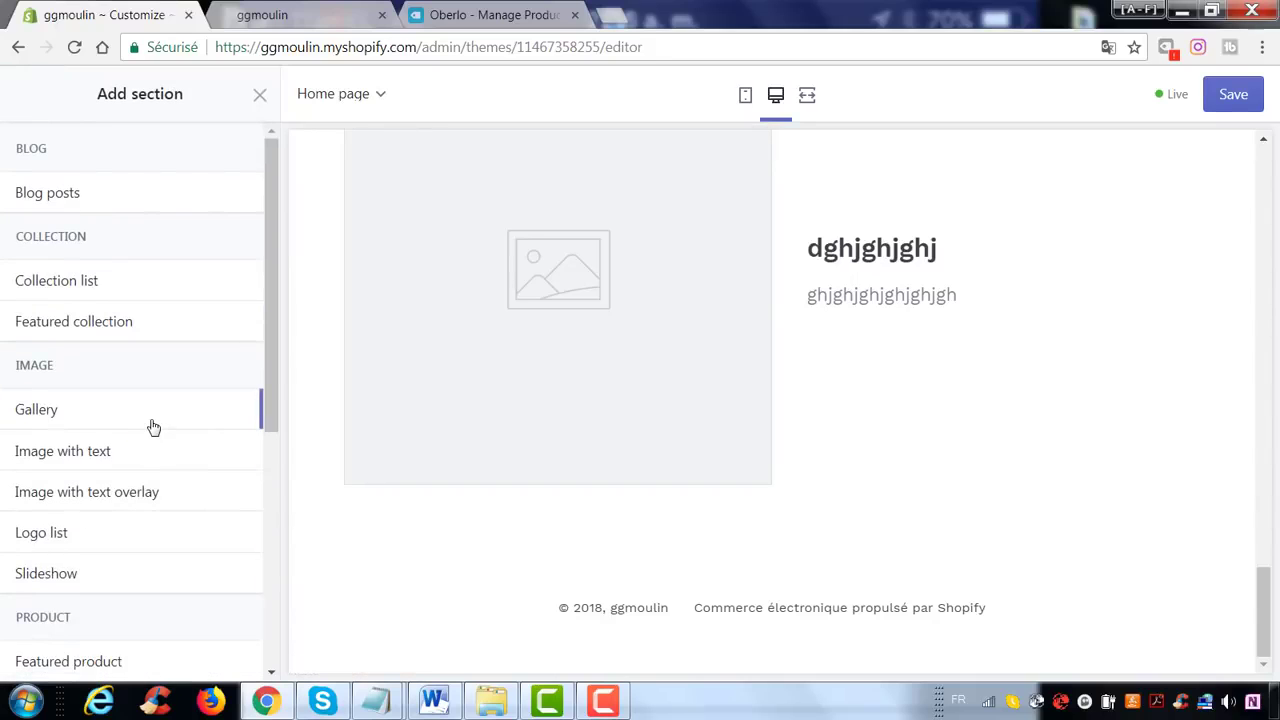
pyautogui.scroll(-1, 151, 426)
pyautogui.click(93, 328)
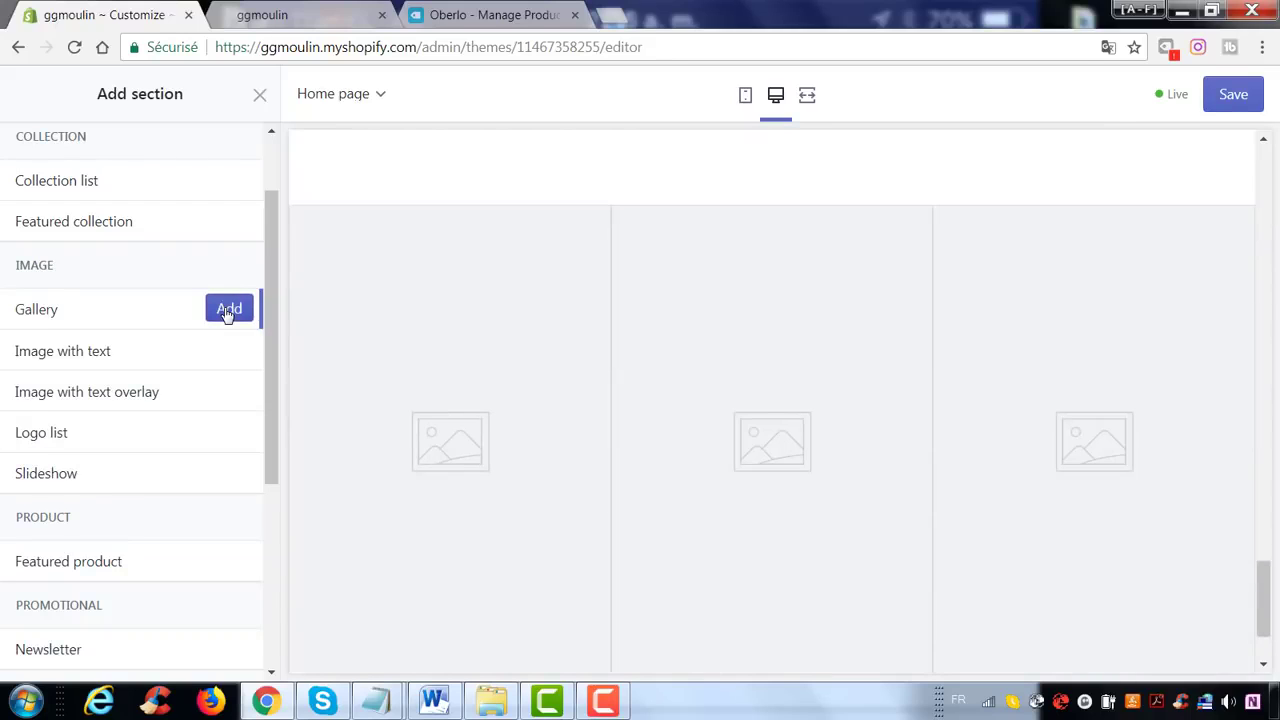
pyautogui.click(230, 309)
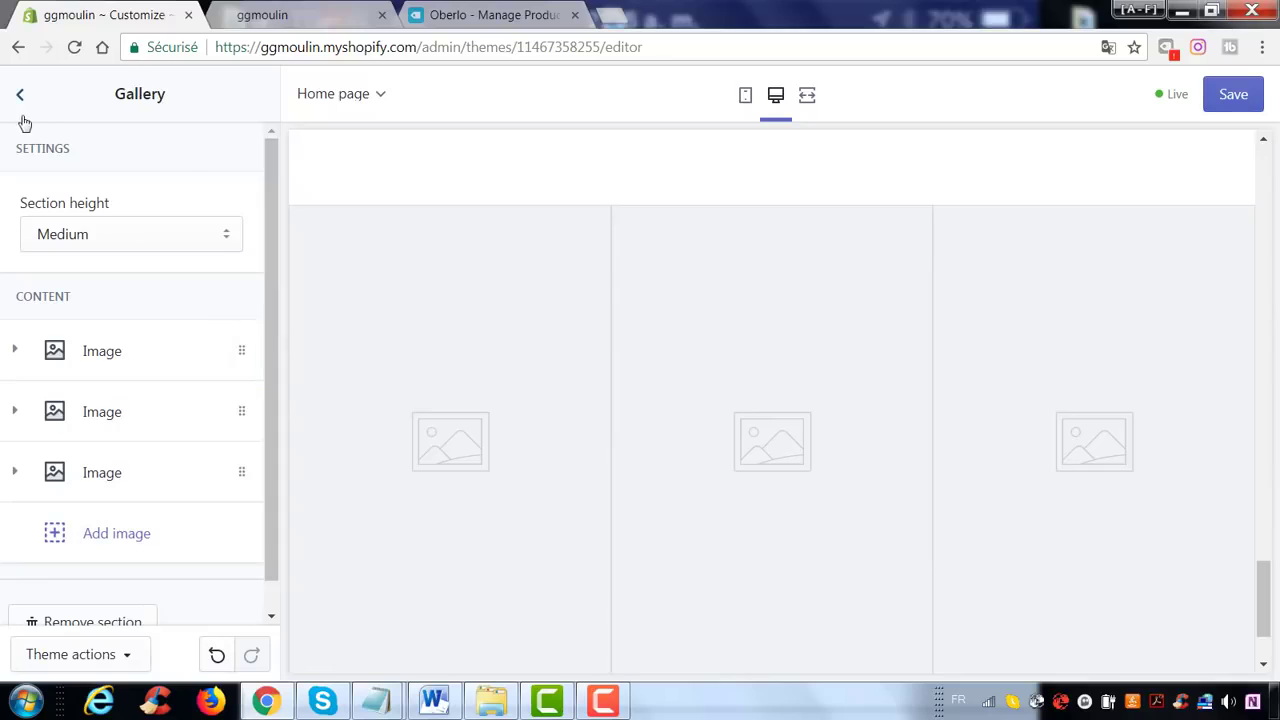
pyautogui.click(20, 95)
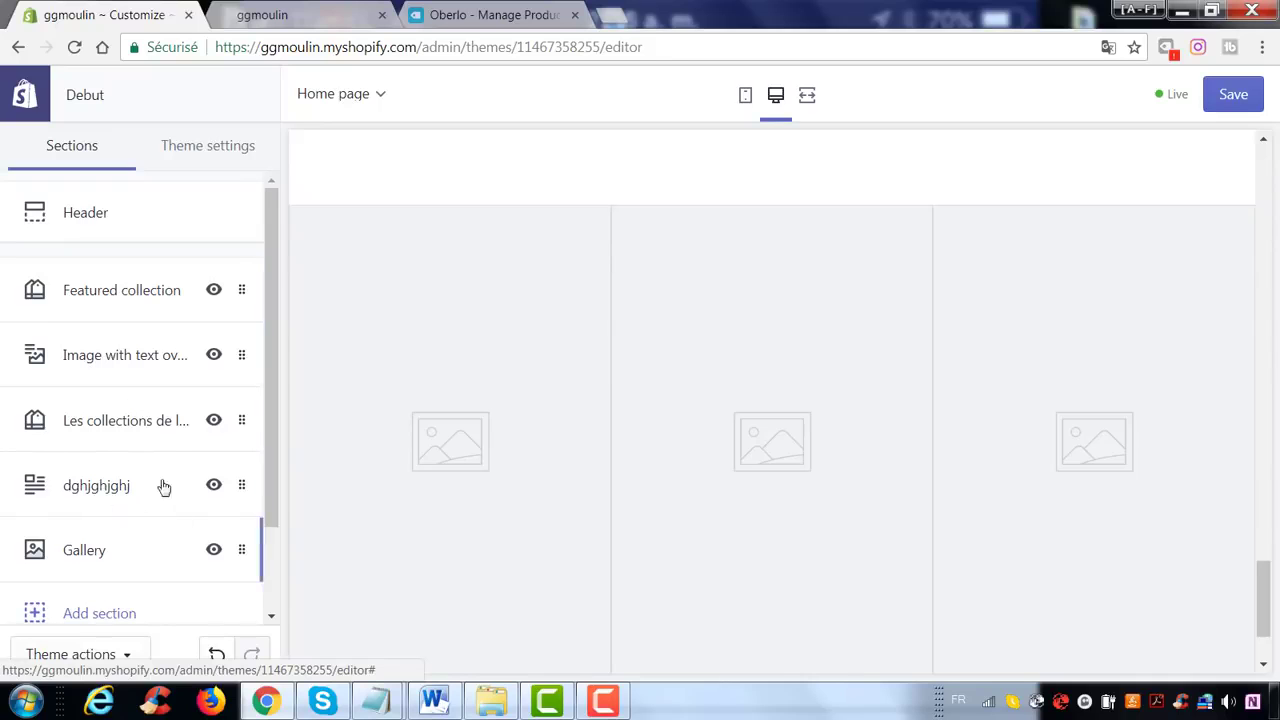
# - Examine the section layout in the home page preview from the header down to the Gallery and footer
pyautogui.scroll(10, 689, 378)
pyautogui.scroll(15, 640, 380)
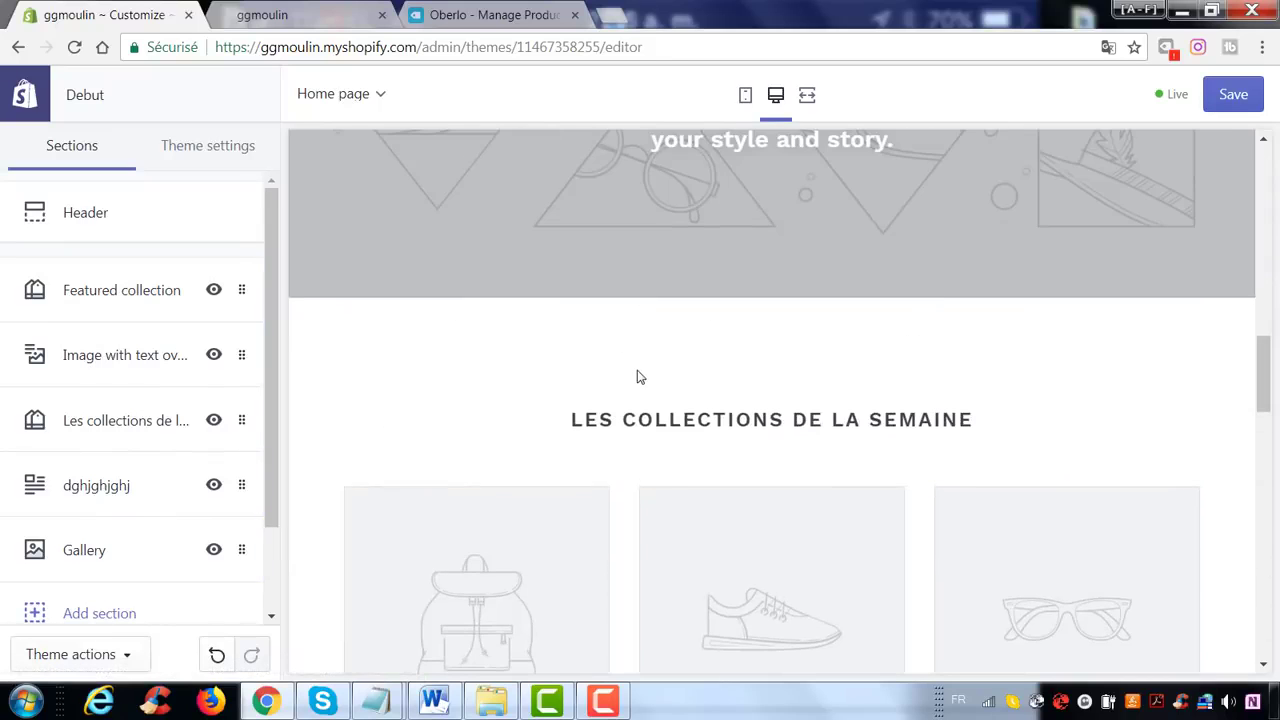
pyautogui.scroll(2, 644, 371)
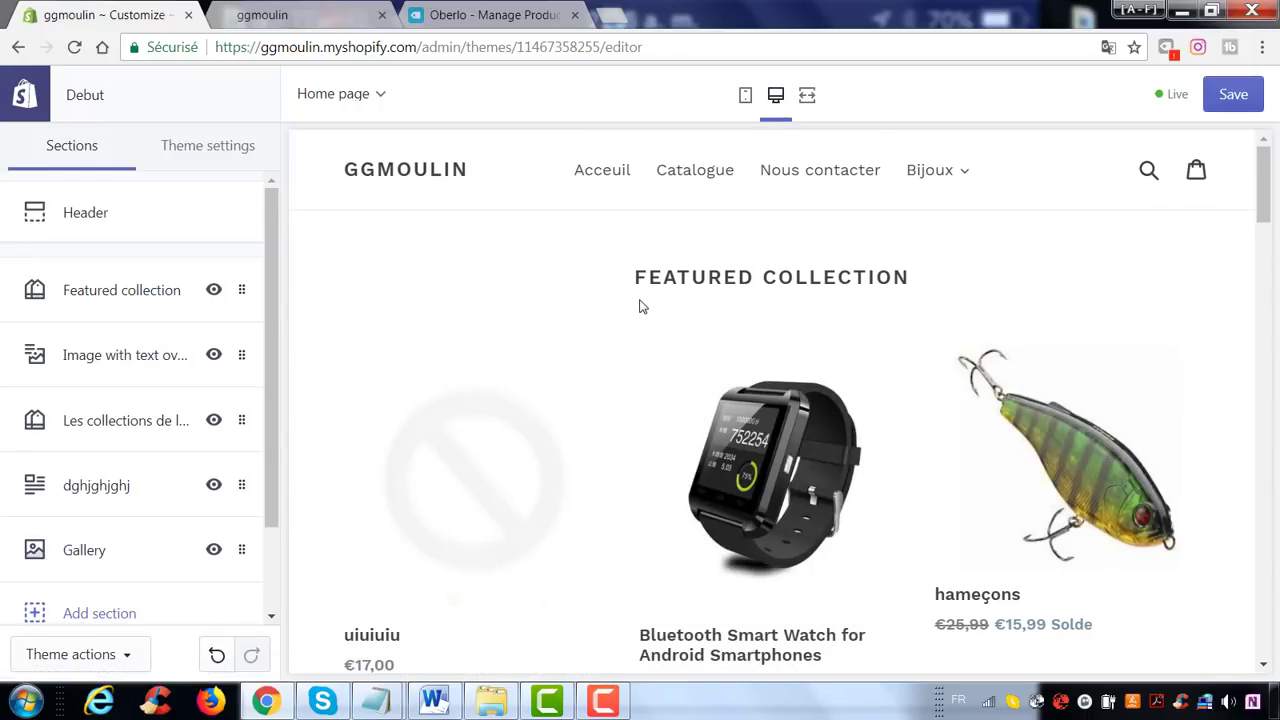
pyautogui.scroll(-5, 642, 307)
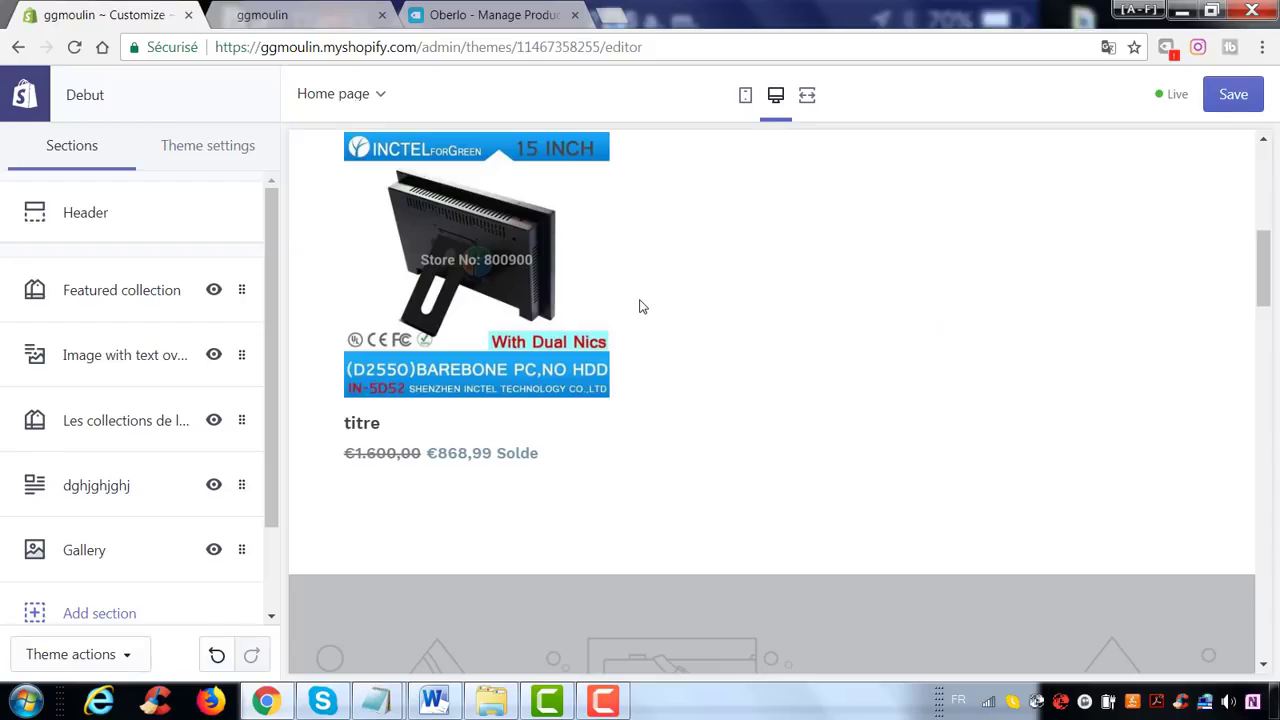
pyautogui.scroll(-3, 642, 307)
pyautogui.scroll(-15, 559, 283)
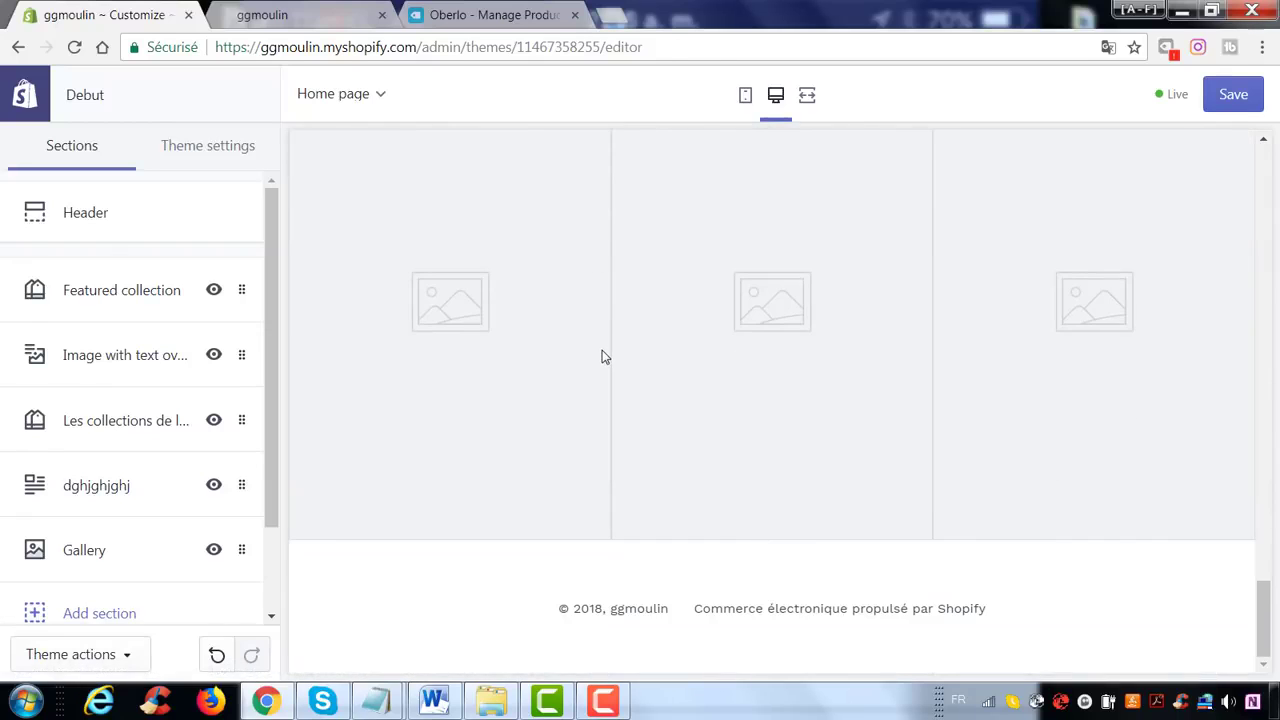
pyautogui.scroll(20, 604, 357)
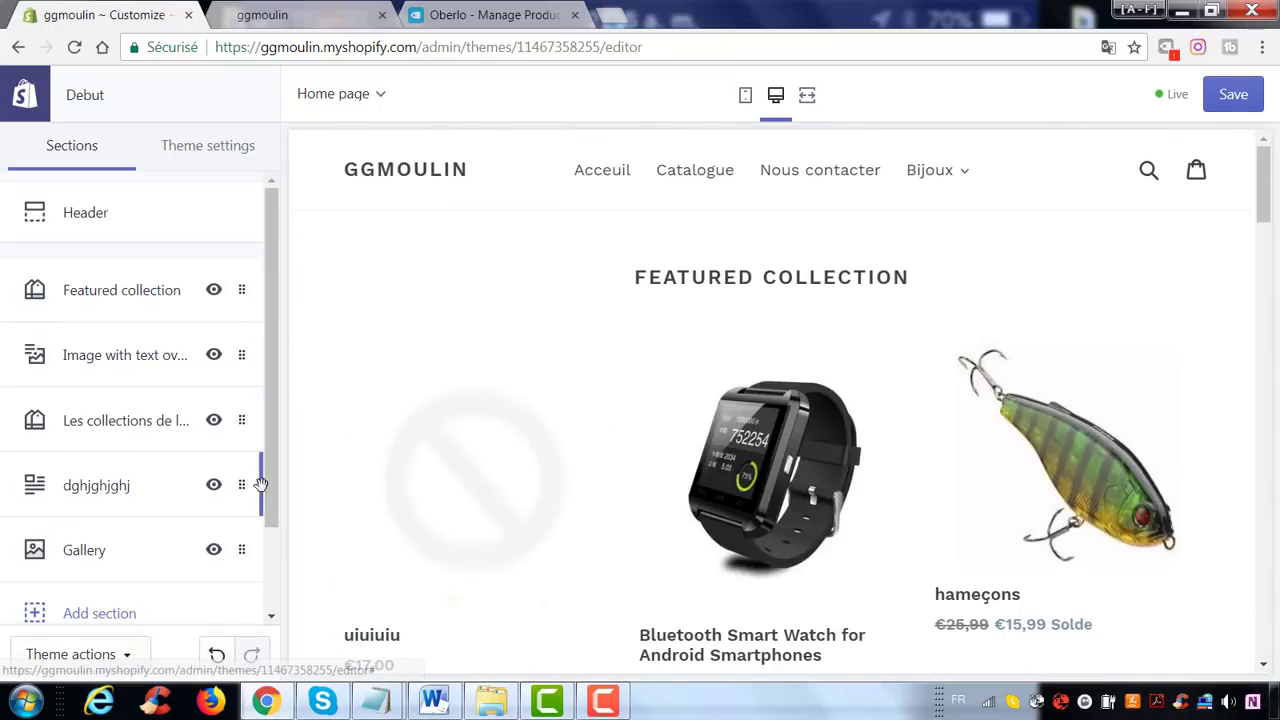
# - Move the dghjghjghj section directly below Featured collection and check the new order in the preview
pyautogui.moveTo(238, 484); pyautogui.dragTo(214, 340)
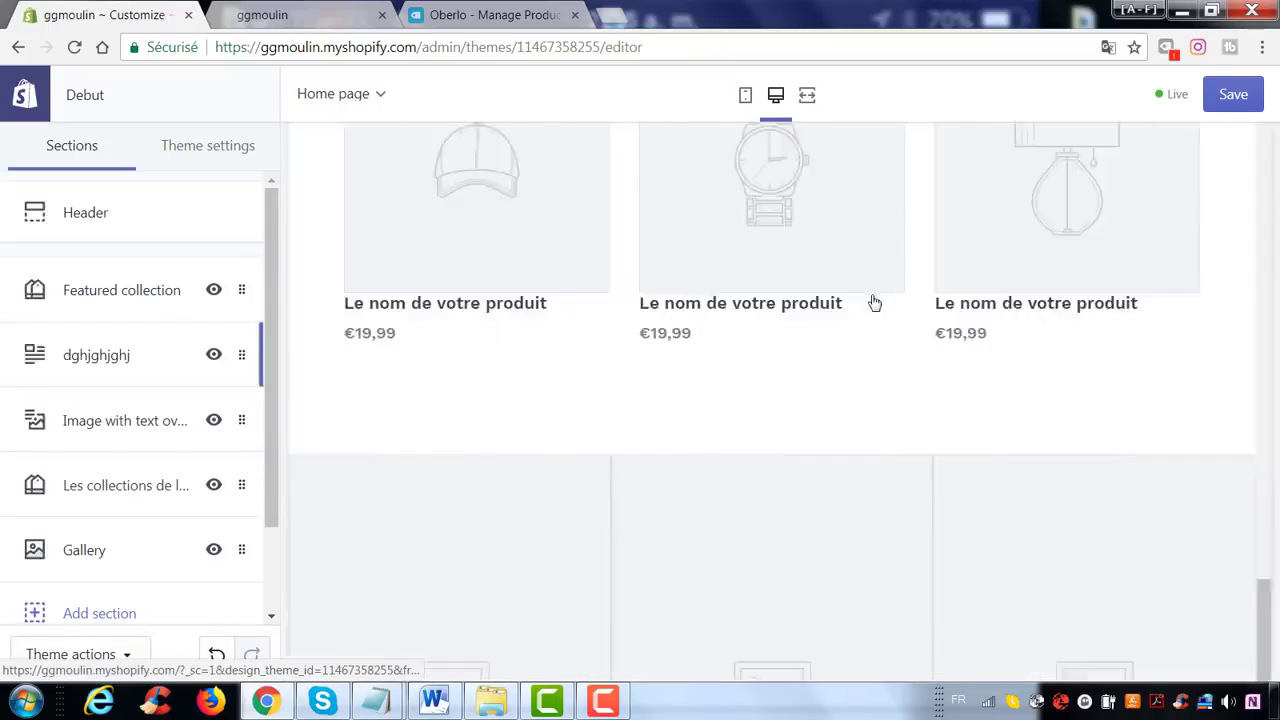
pyautogui.click(829, 328)
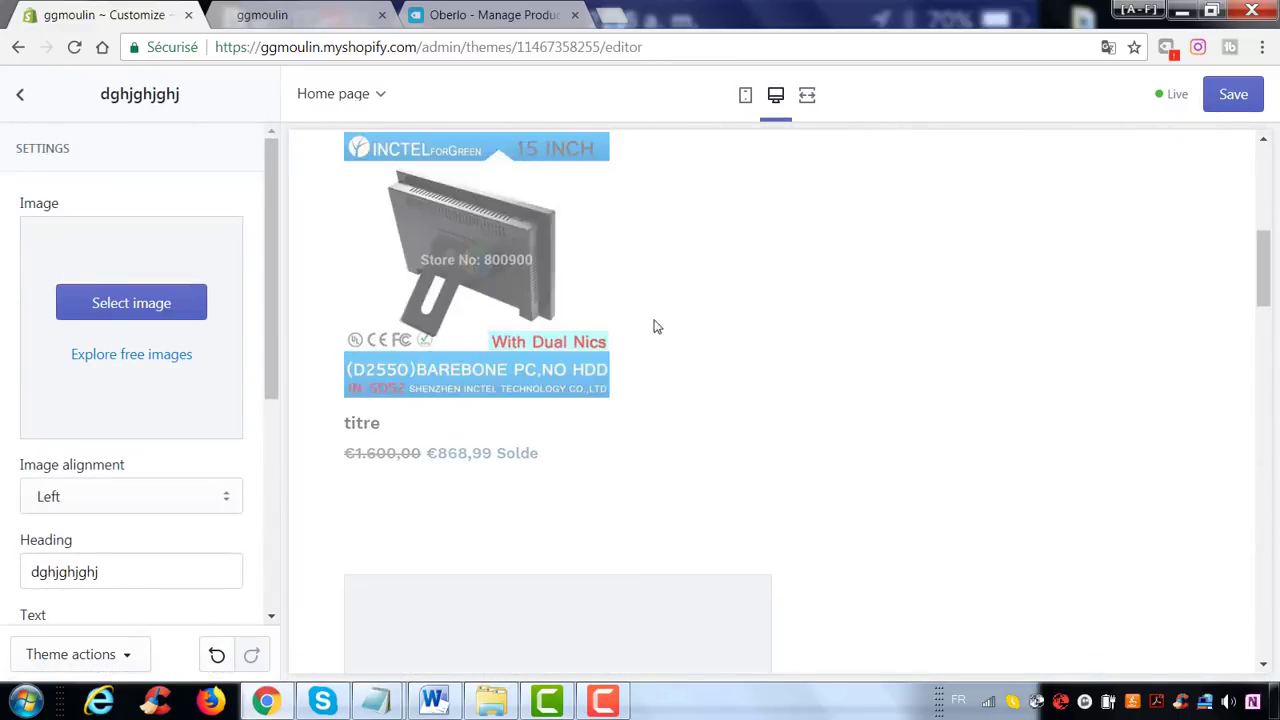
pyautogui.scroll(-15, 463, 349)
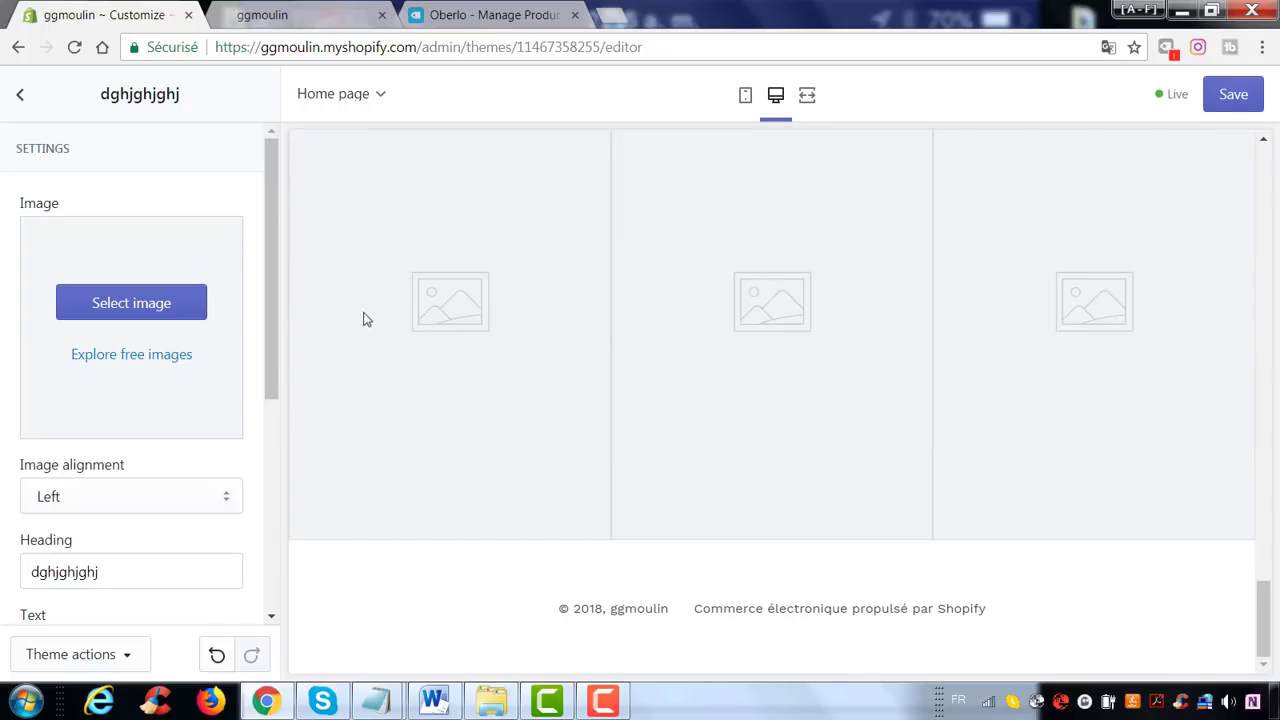
# - Leave the theme editor and discard the unsaved section changes
pyautogui.click(19, 97)
pyautogui.click(19, 97)
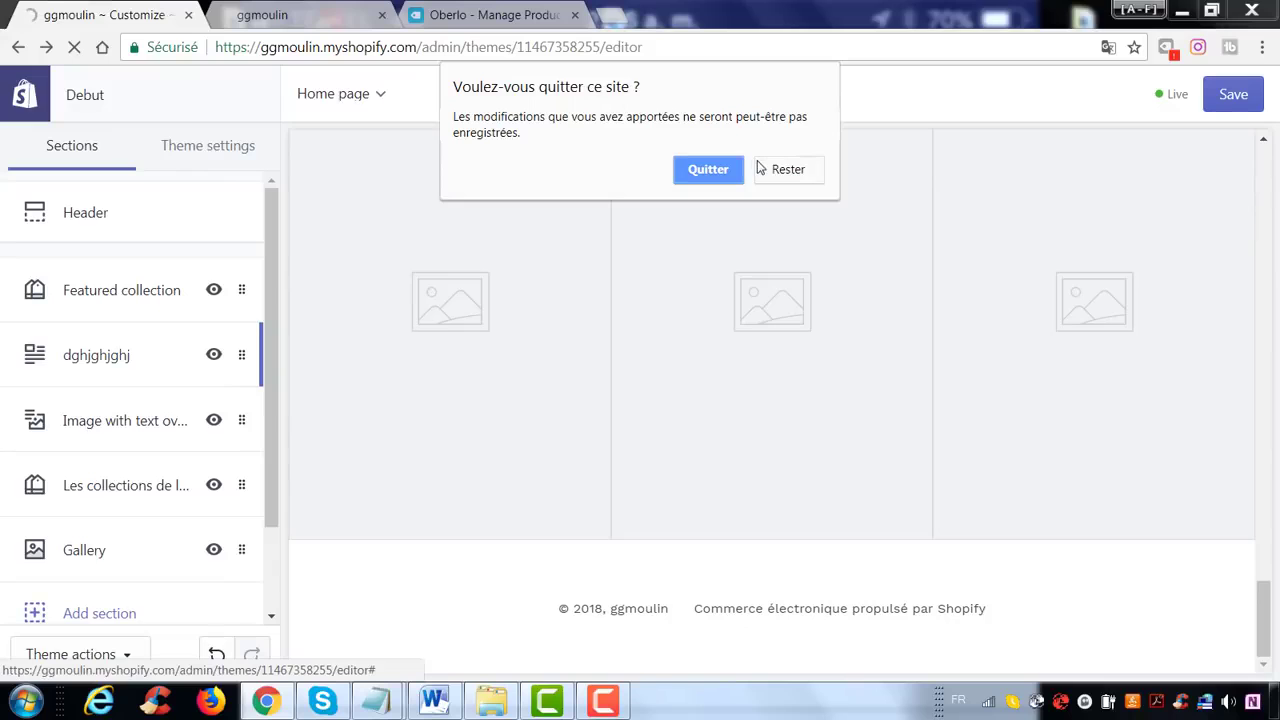
pyautogui.click(718, 170)
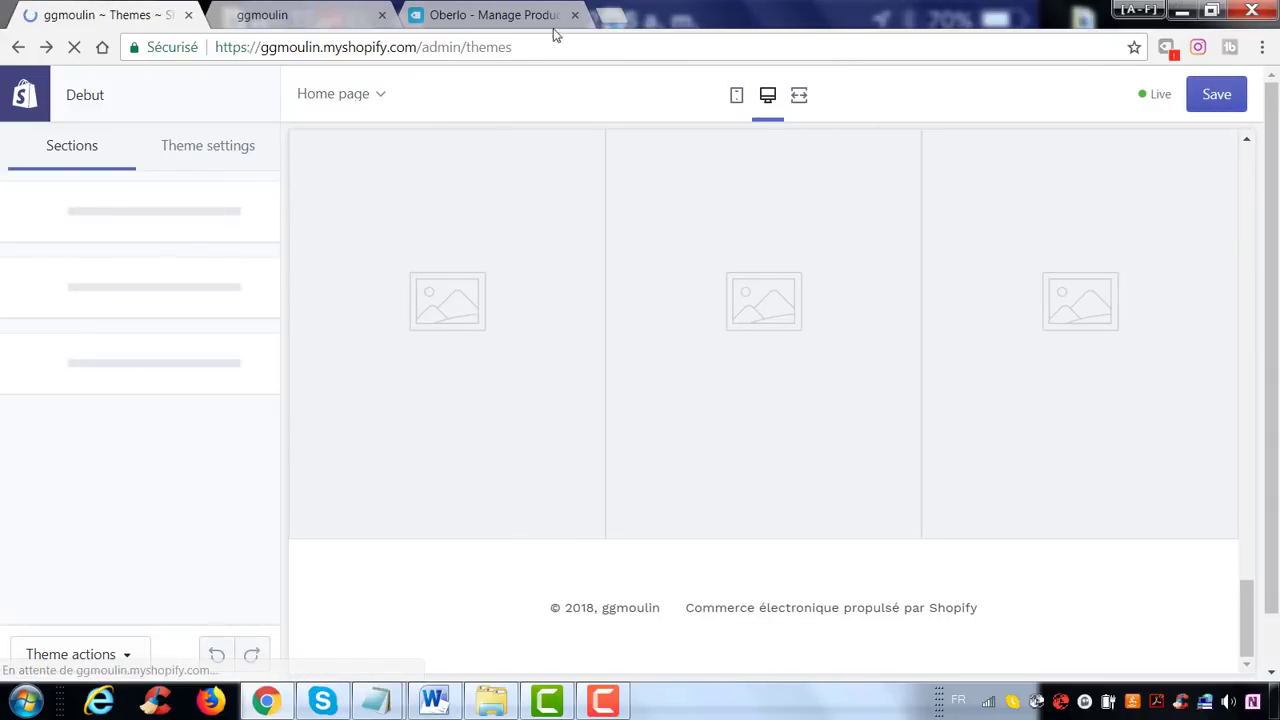
# - Reload the live storefront and examine its home page sections from the header down to the footer
pyautogui.click(334, 15)
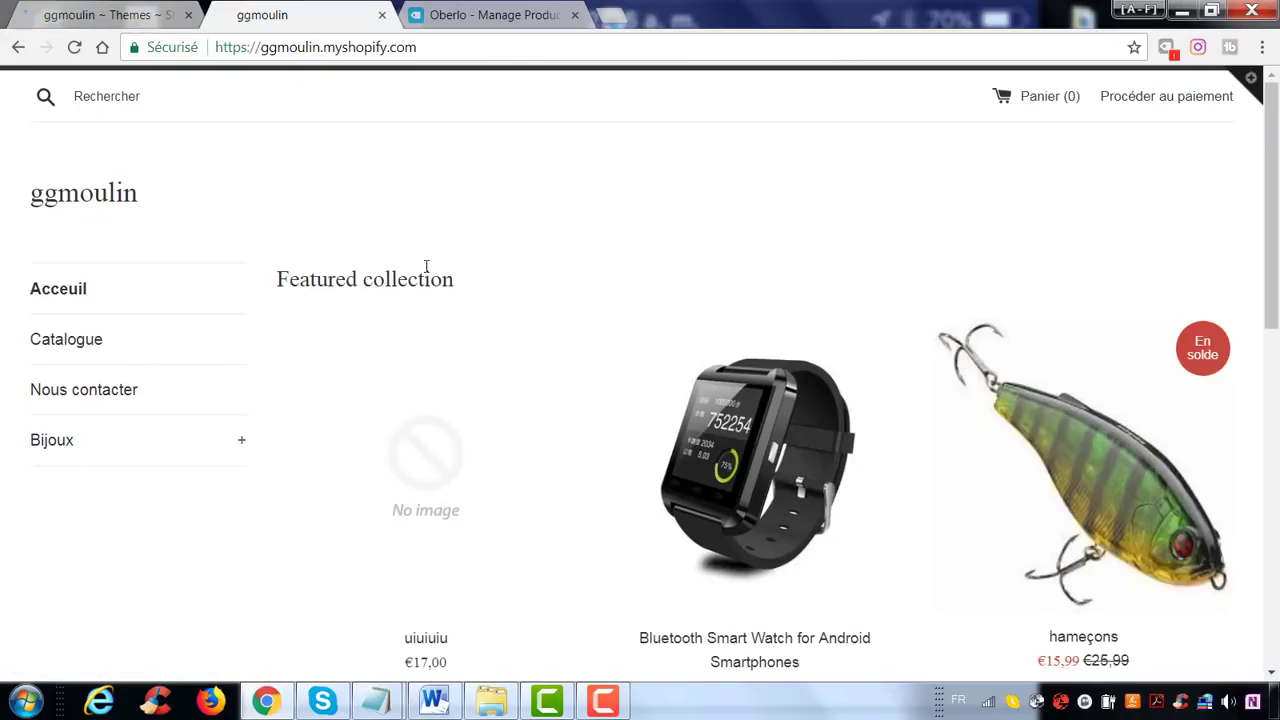
pyautogui.scroll(-8, 429, 264)
pyautogui.scroll(8, 380, 280)
pyautogui.click(74, 48)
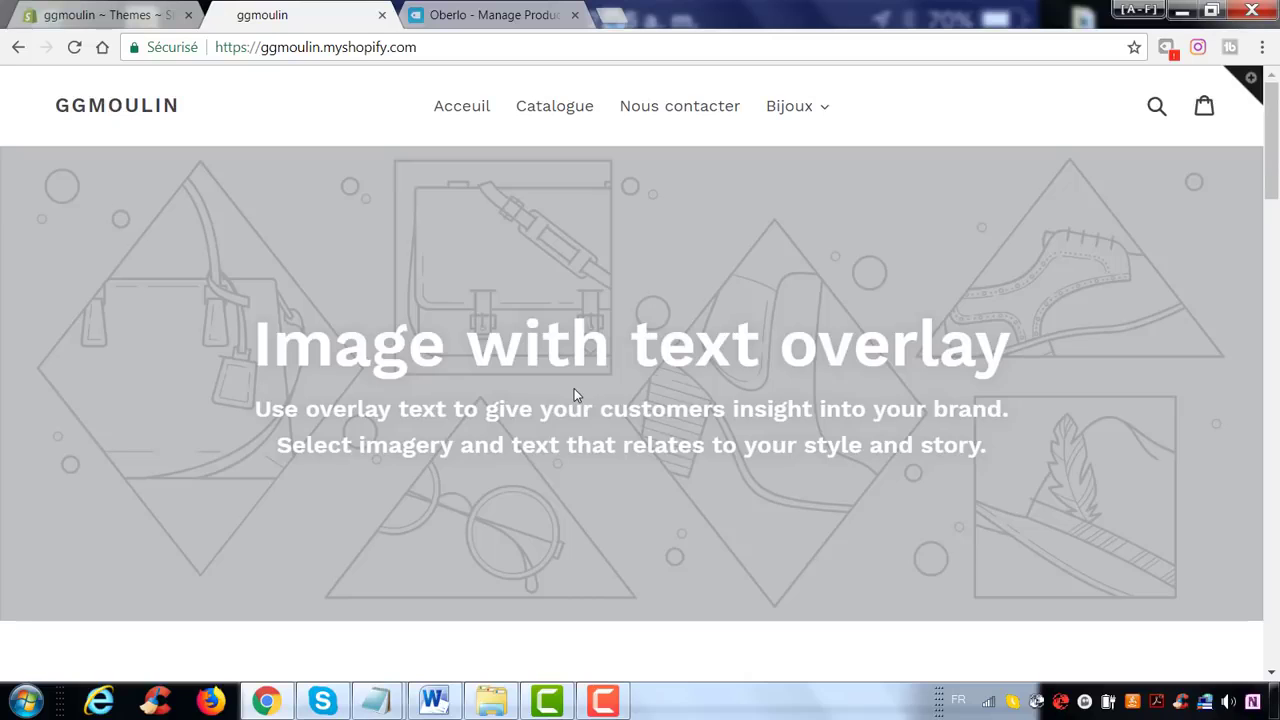
pyautogui.scroll(-6, 574, 392)
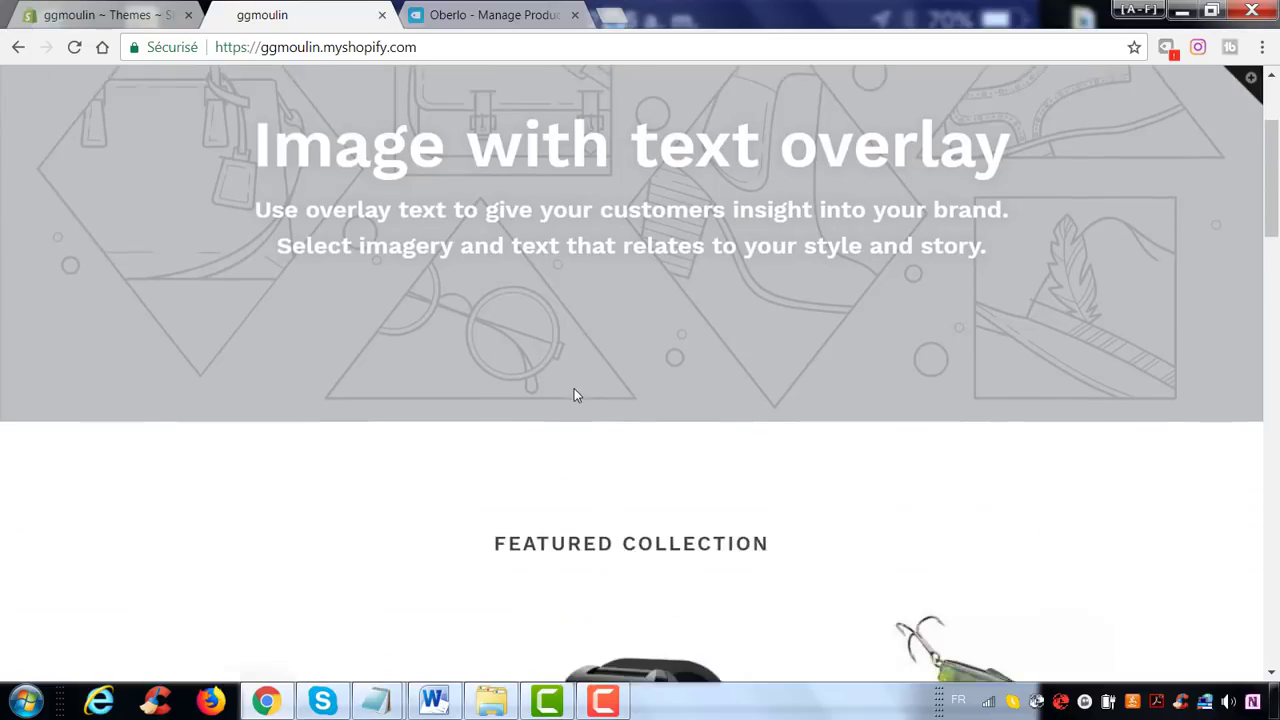
pyautogui.scroll(-14, 527, 393)
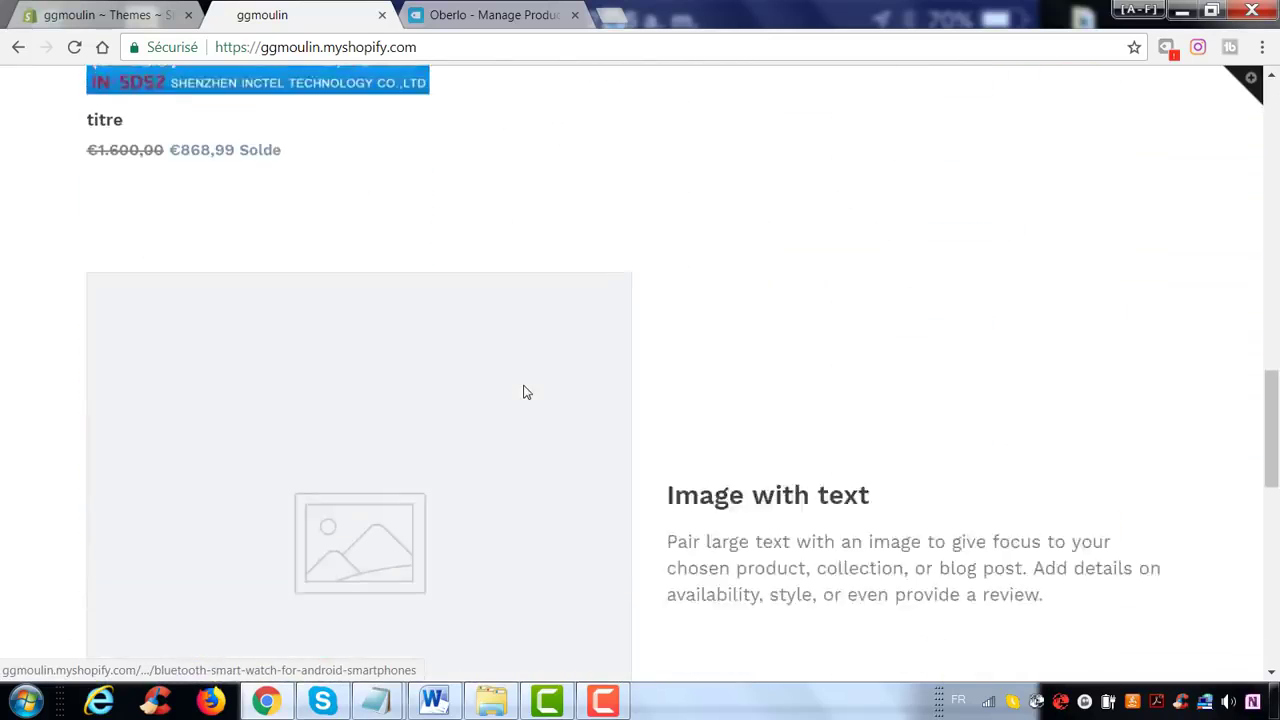
pyautogui.scroll(-3, 527, 392)
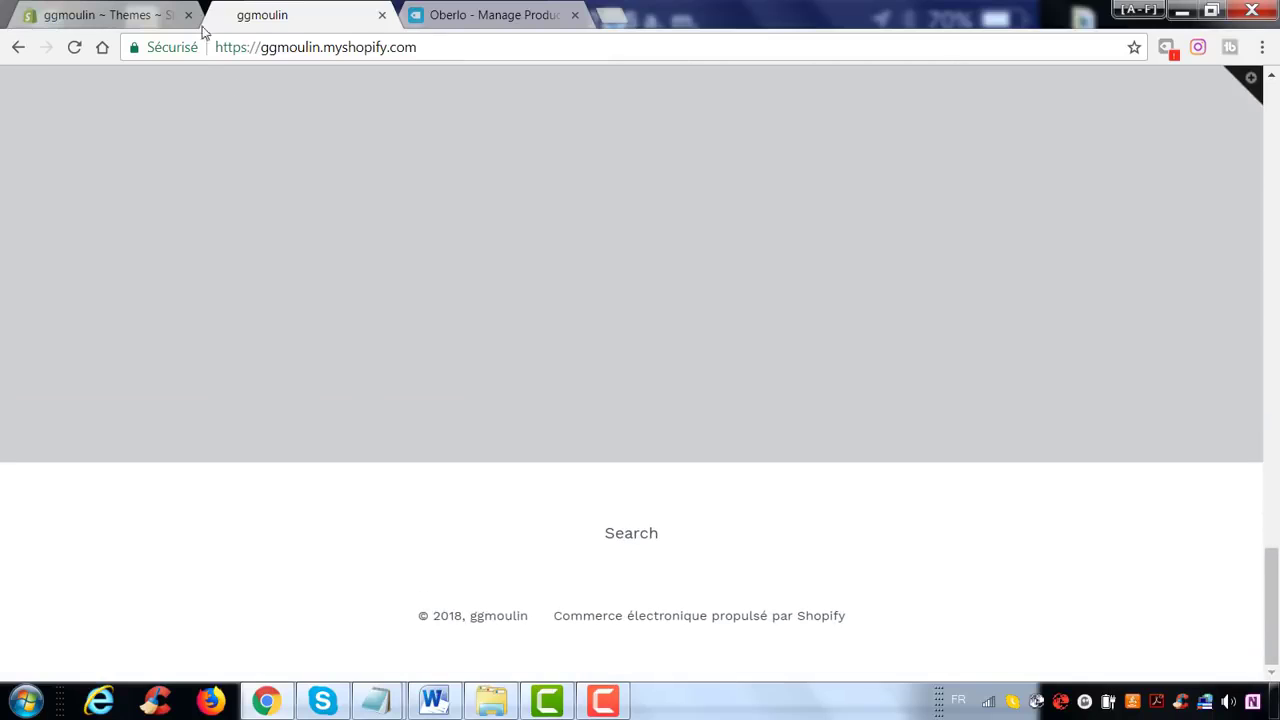
# - Check the current theme on the Themes page and review the live storefront's home page from the footer back to the header
pyautogui.click(136, 14)
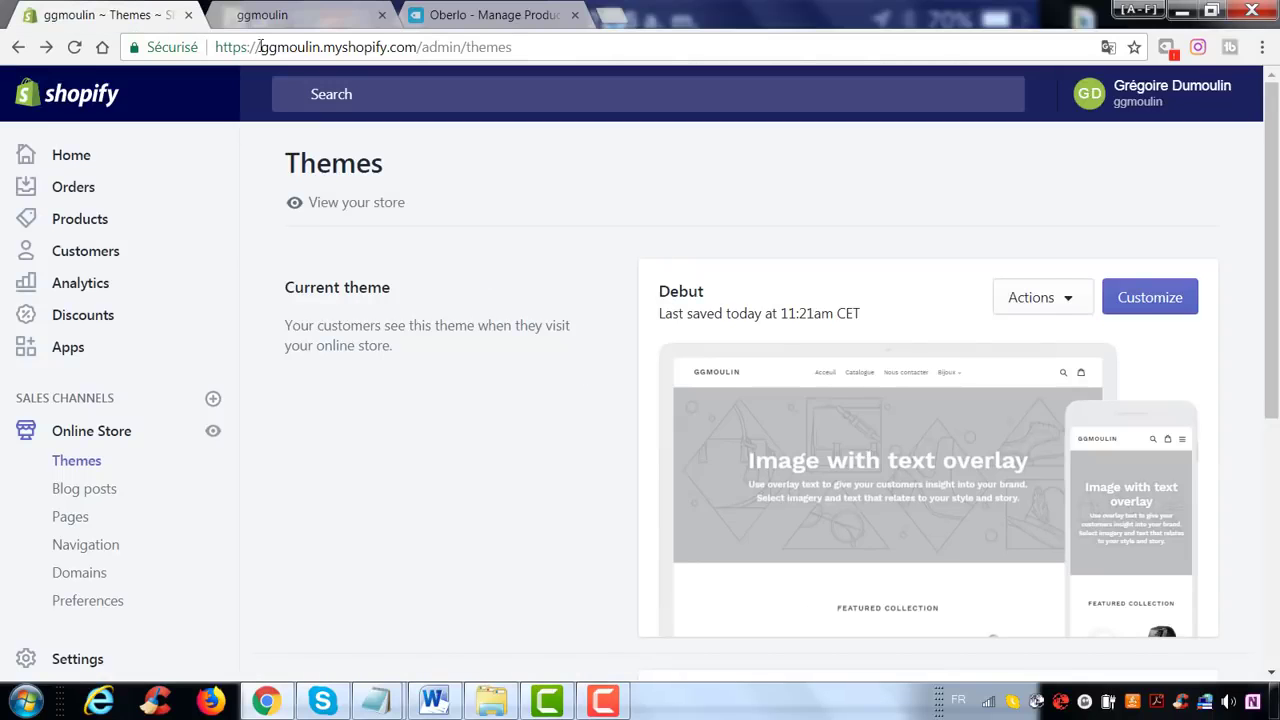
pyautogui.click(303, 20)
pyautogui.scroll(1, 350, 381)
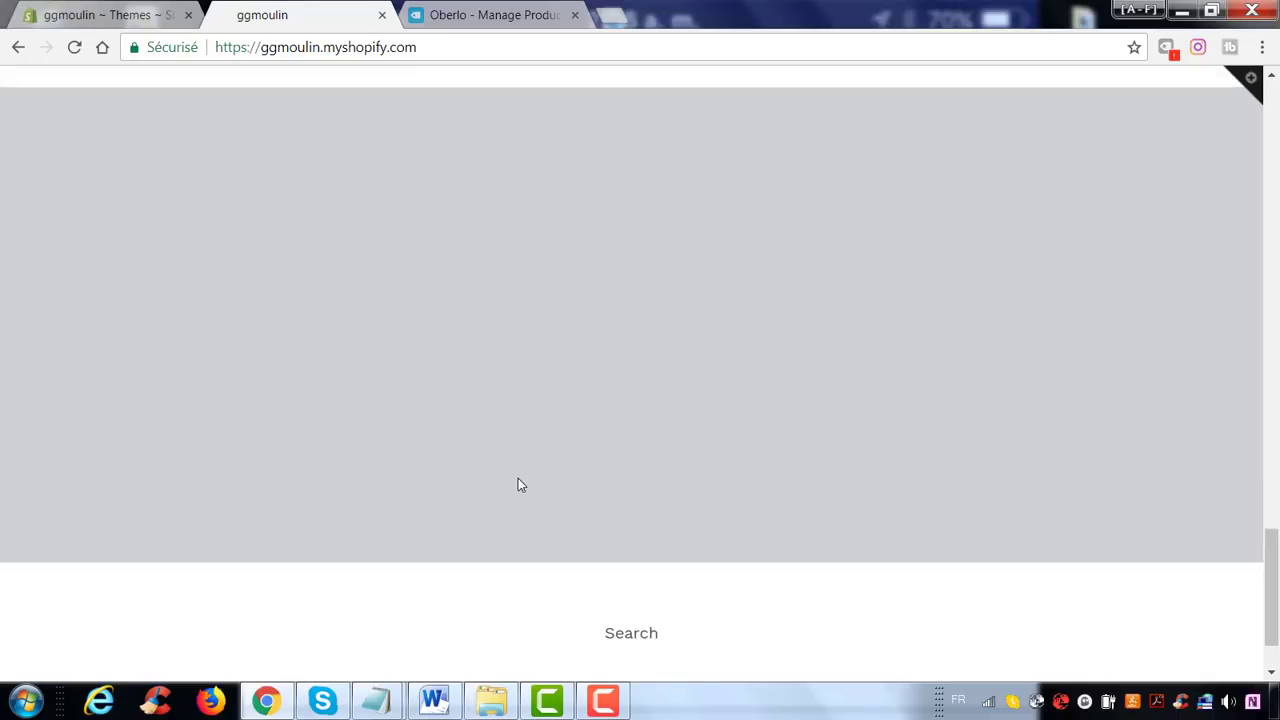
pyautogui.scroll(5, 512, 417)
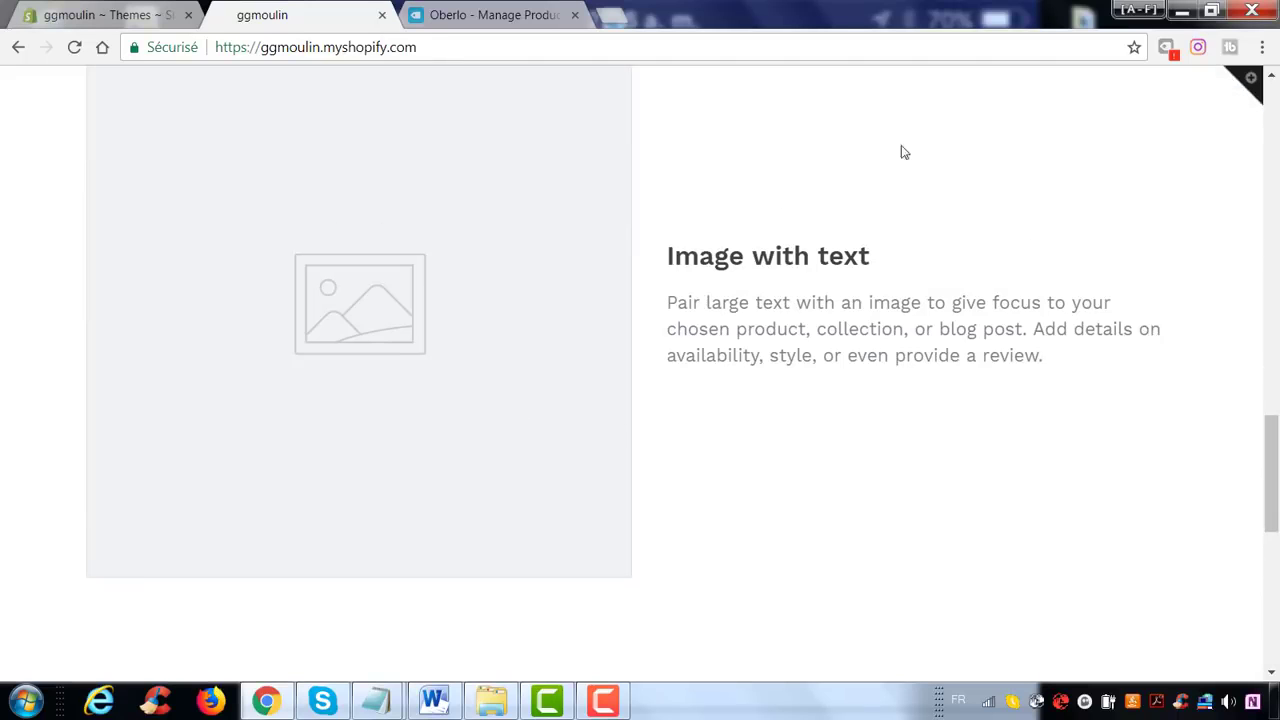
pyautogui.scroll(6, 729, 360)
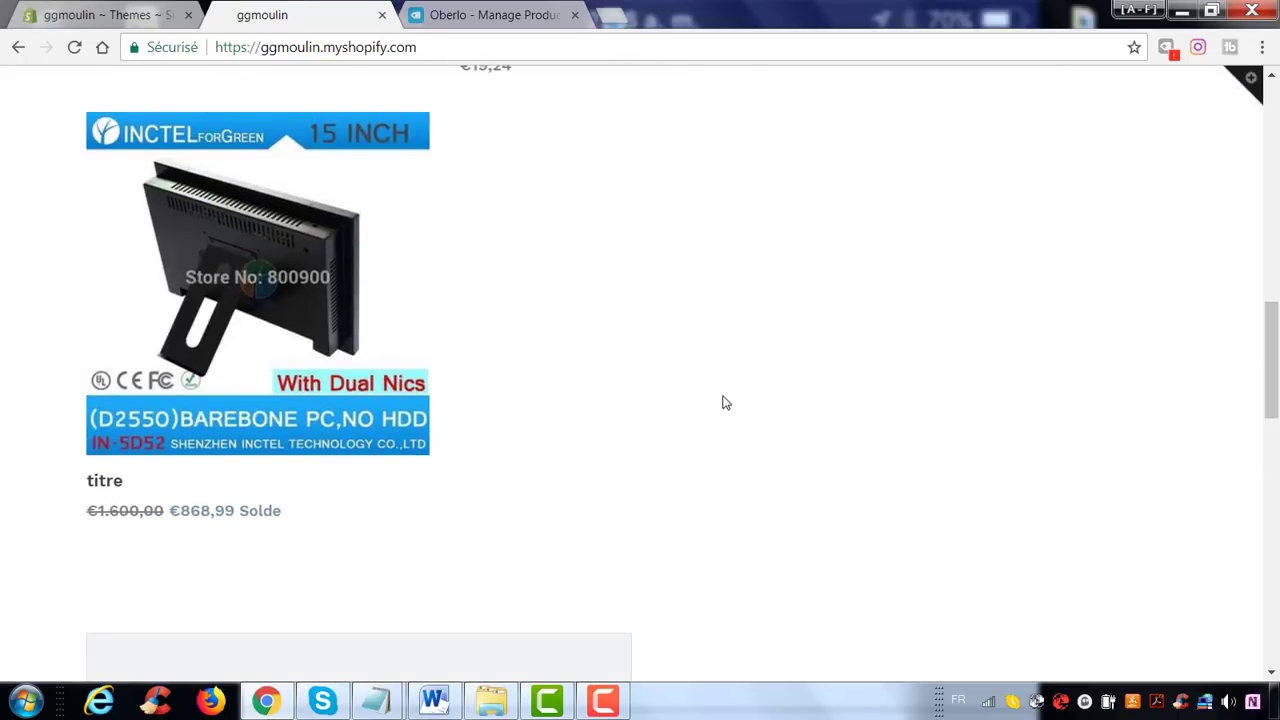
pyautogui.scroll(3, 723, 403)
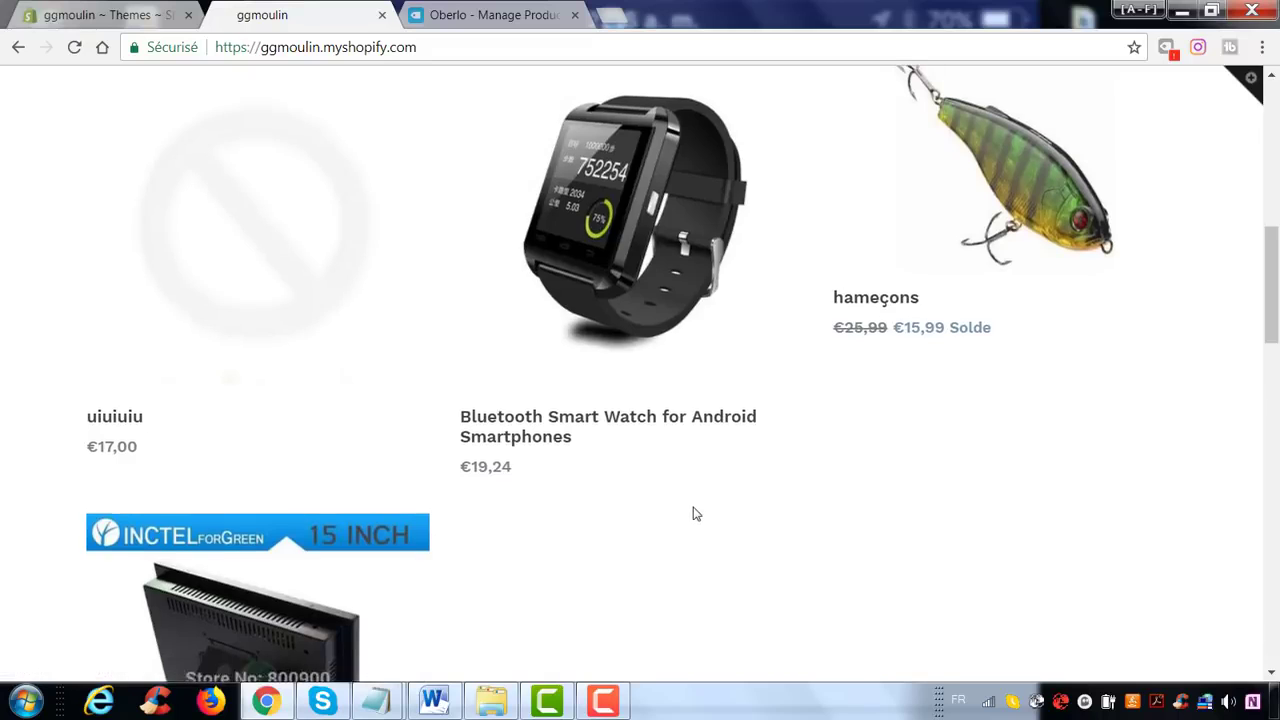
pyautogui.scroll(5, 697, 516)
pyautogui.scroll(3, 697, 516)
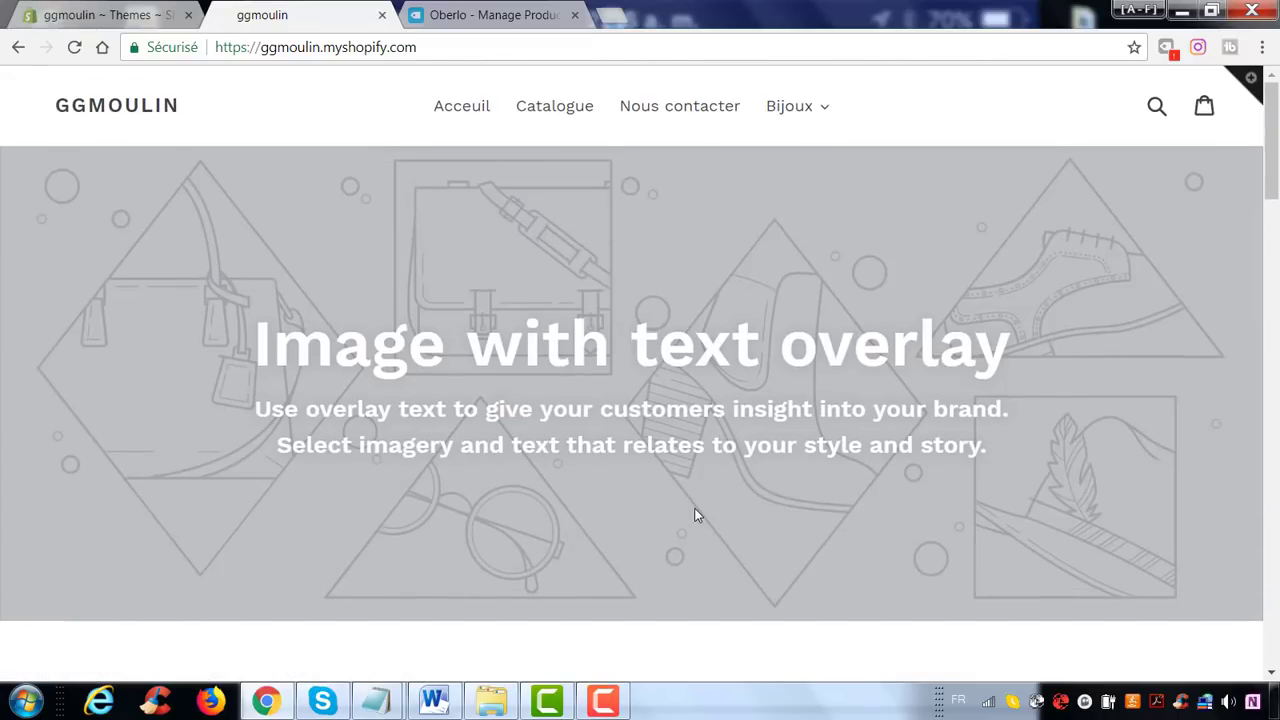
# - Review the current and additional themes in the store admin and view the sales channels that can be added
pyautogui.click(75, 15)
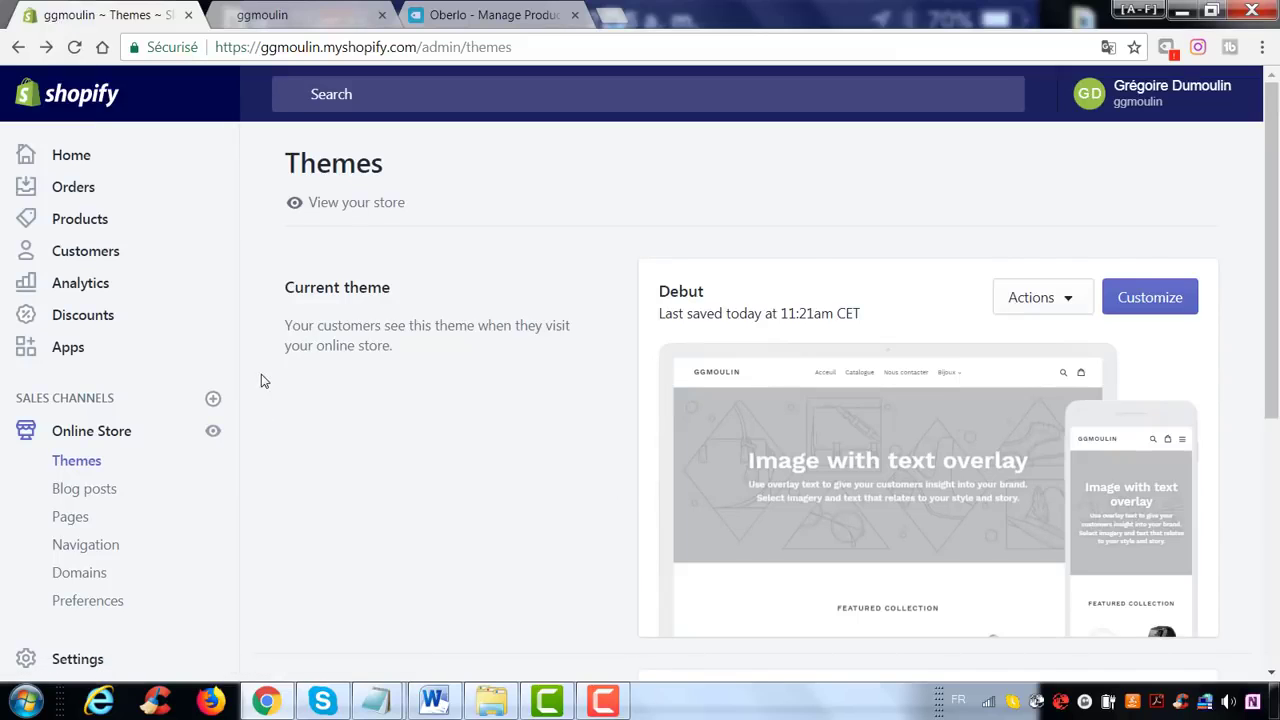
pyautogui.scroll(-5, 260, 380)
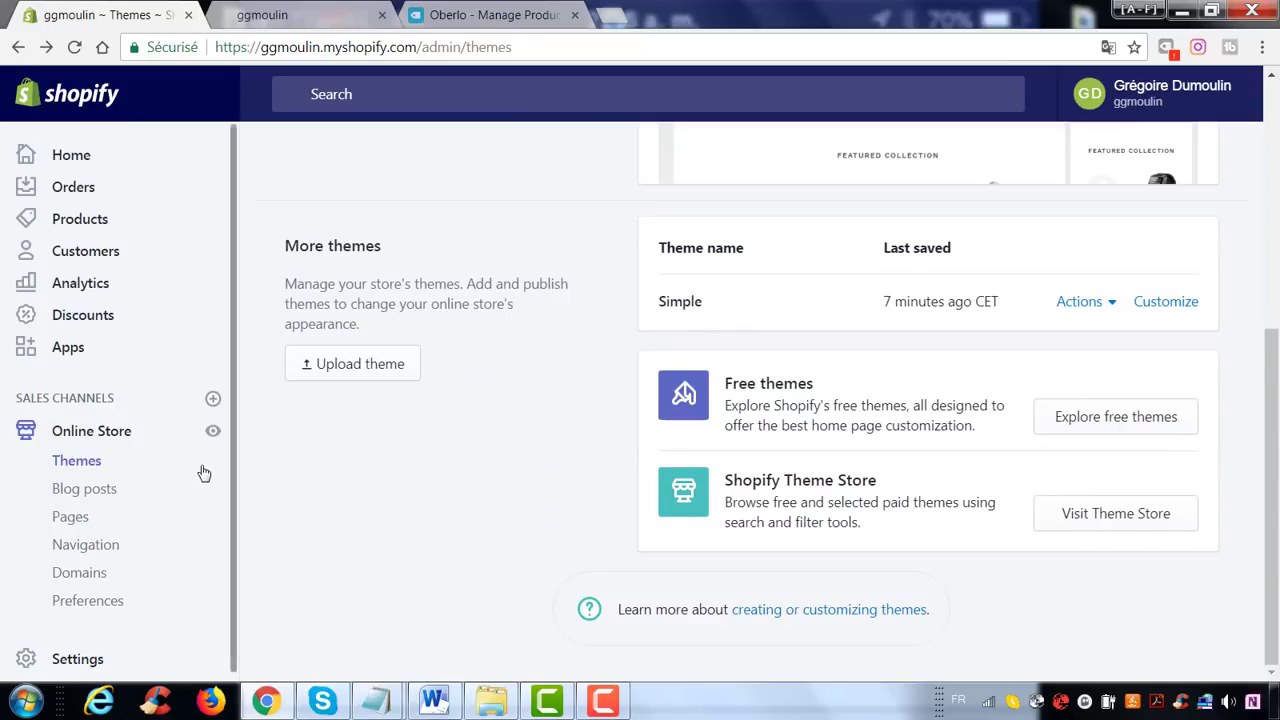
pyautogui.scroll(-1, 198, 475)
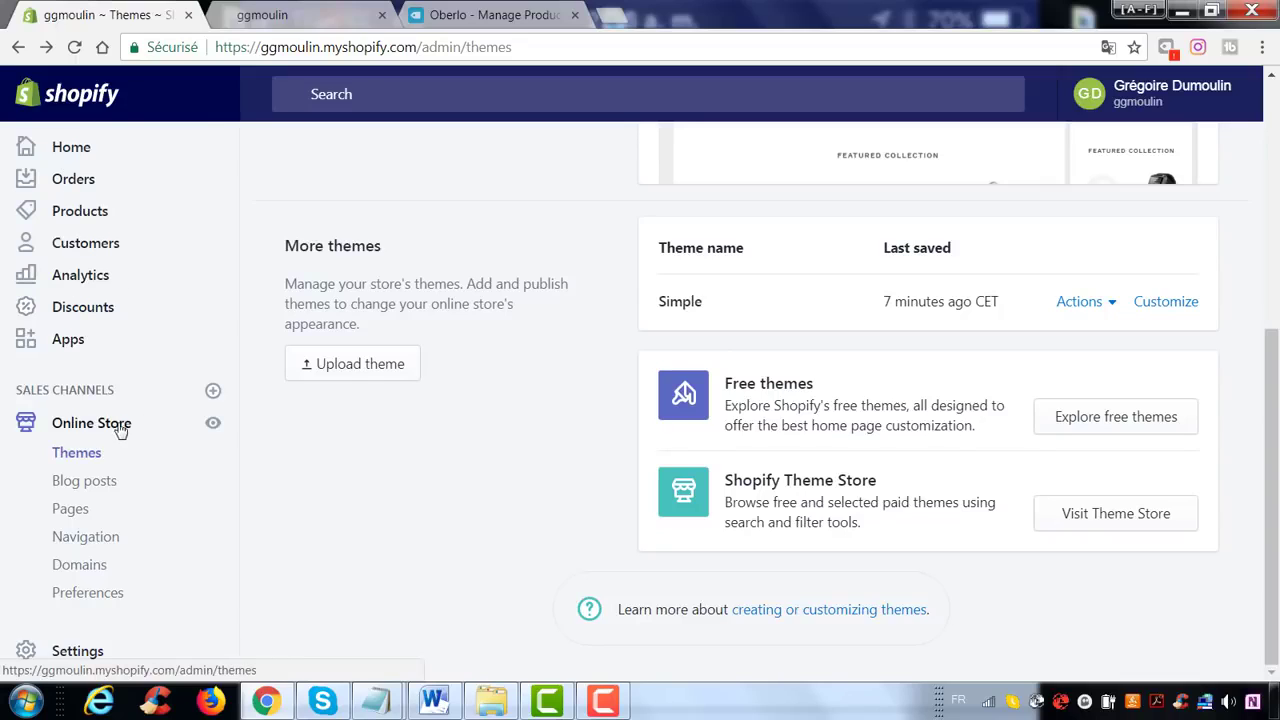
pyautogui.click(216, 391)
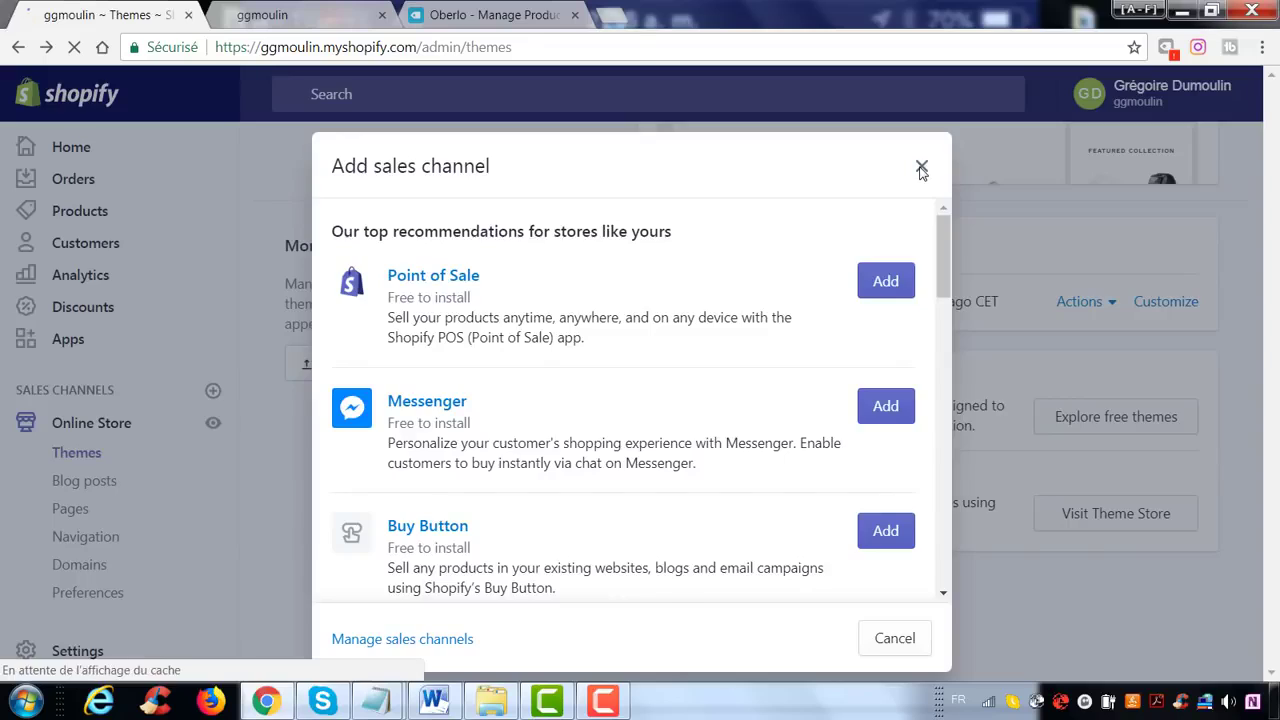
pyautogui.click(921, 167)
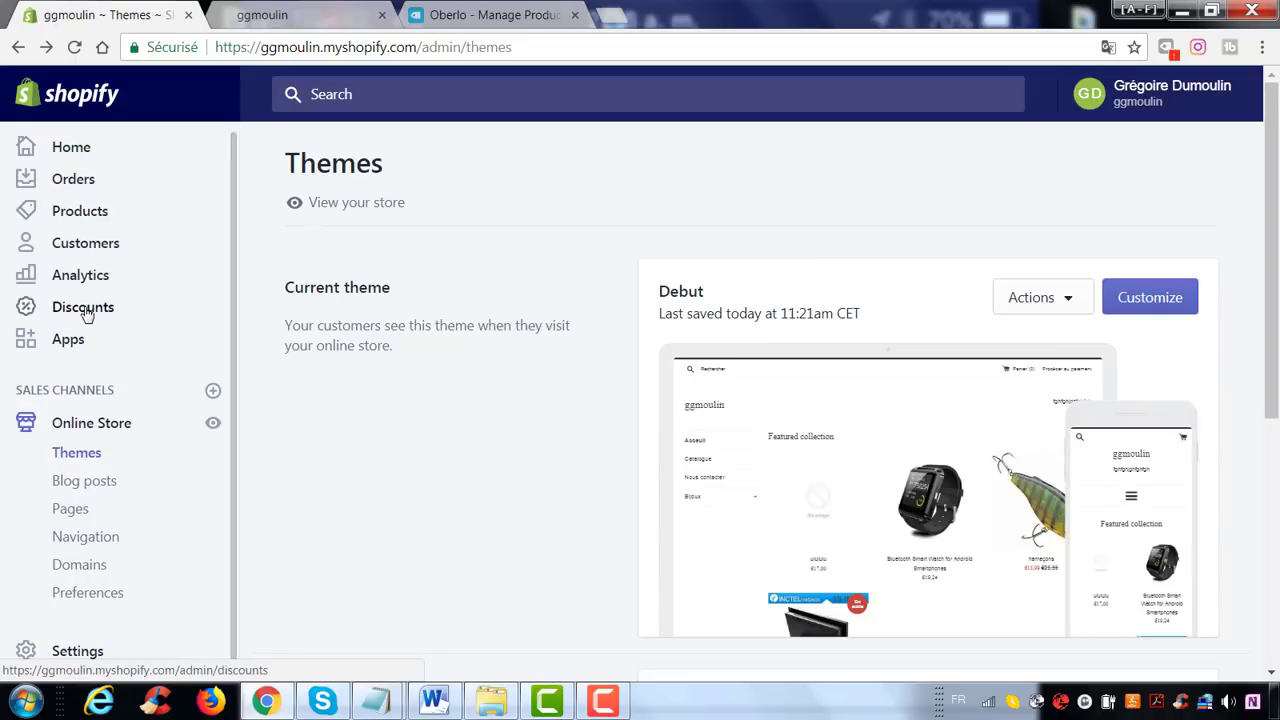
# - Open the Bluetooth Smart Watch for Android Smartphones product and review its description, collections and images
pyautogui.click(92, 217)
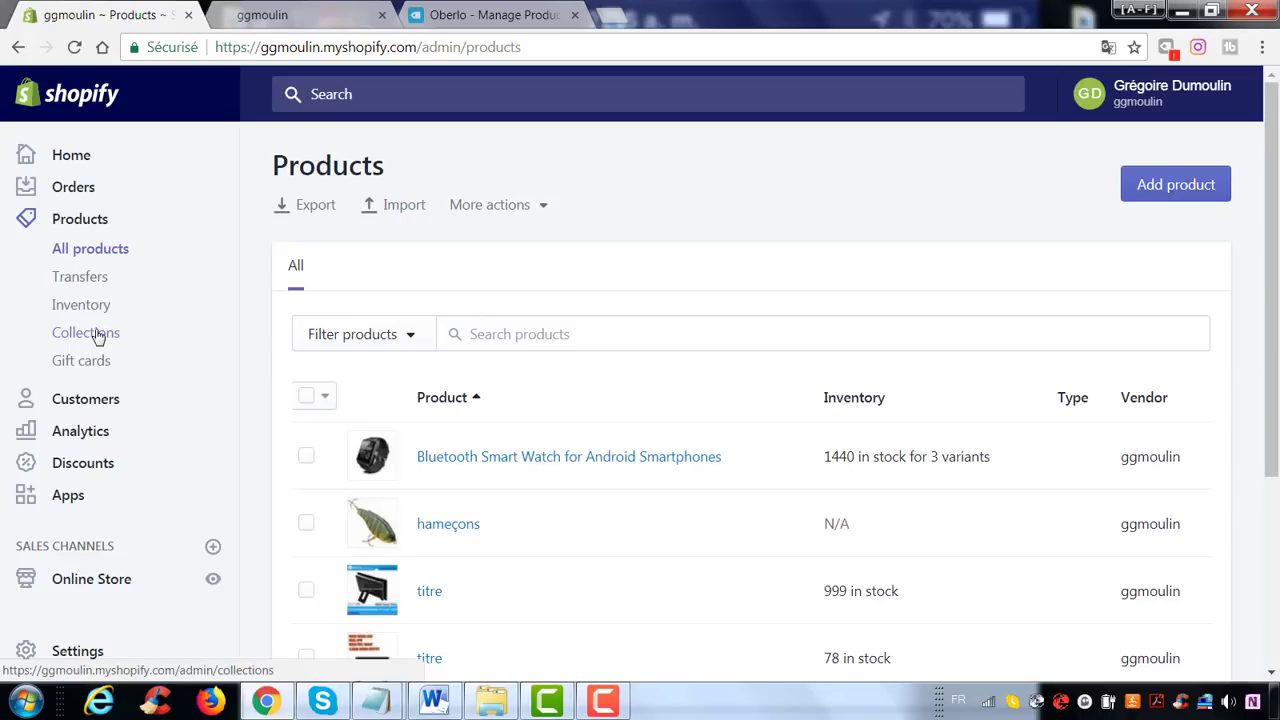
pyautogui.click(463, 458)
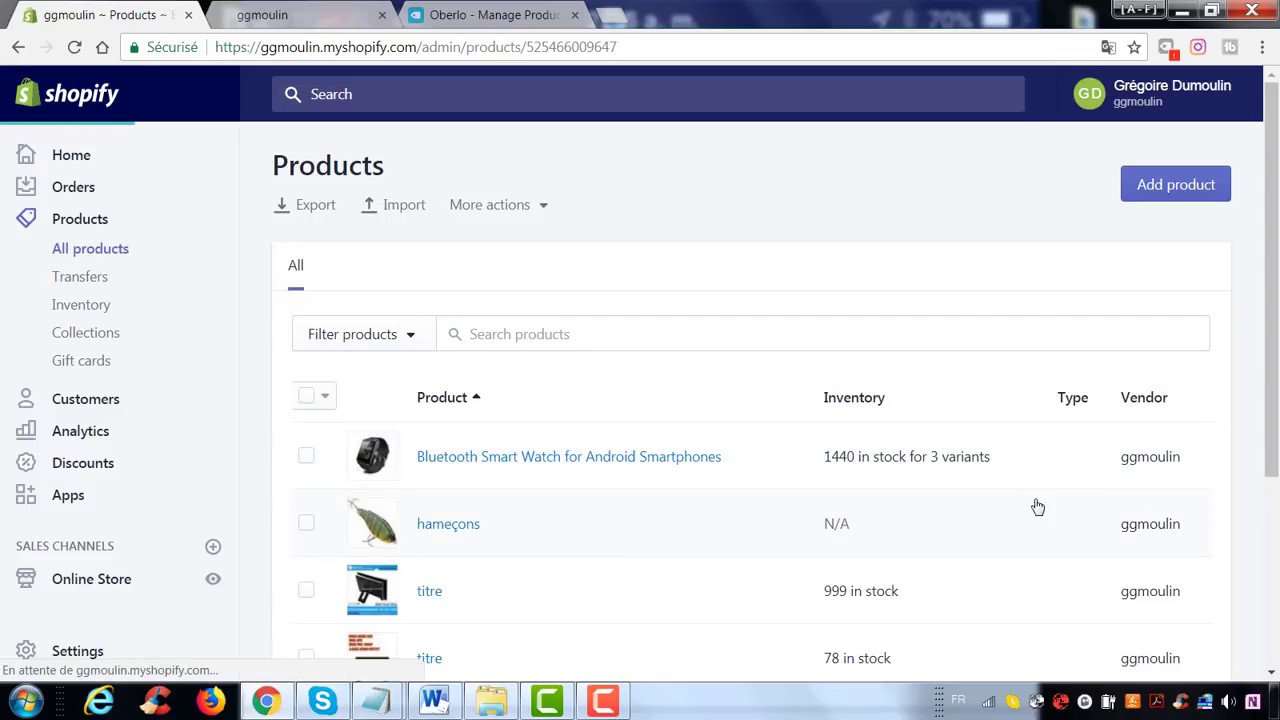
pyautogui.scroll(-3, 1020, 565)
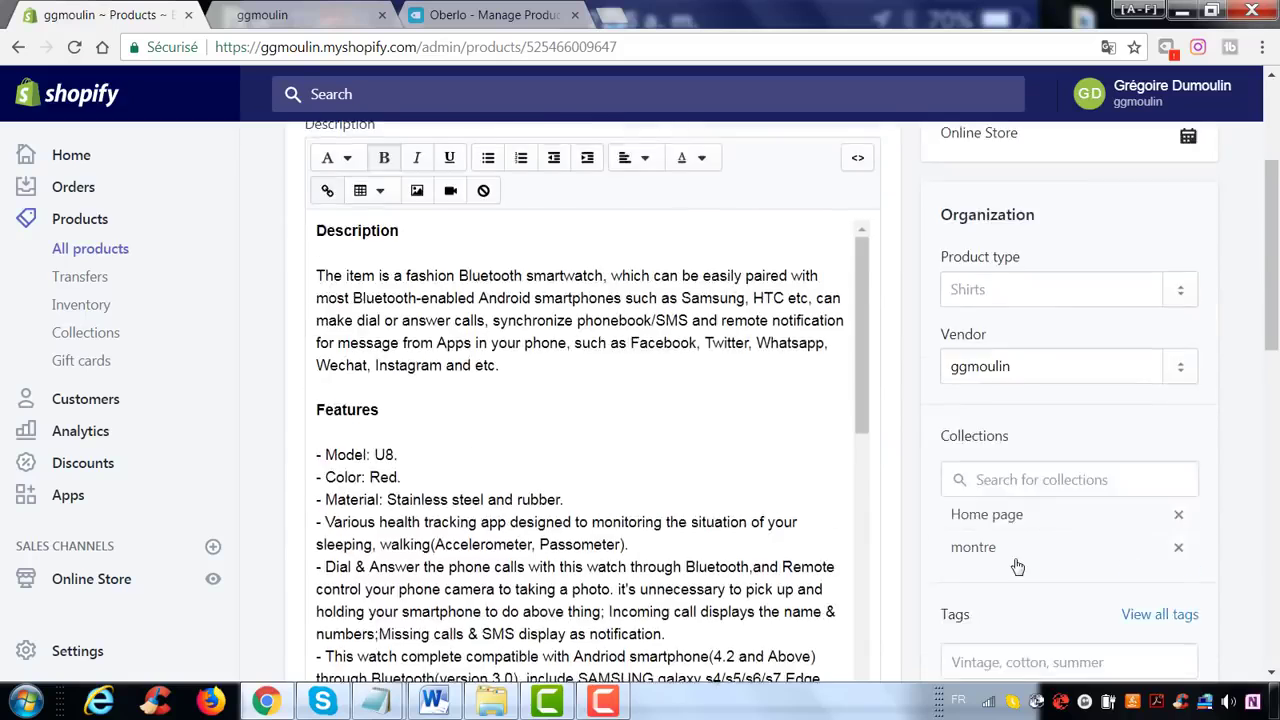
pyautogui.scroll(-1, 1020, 520)
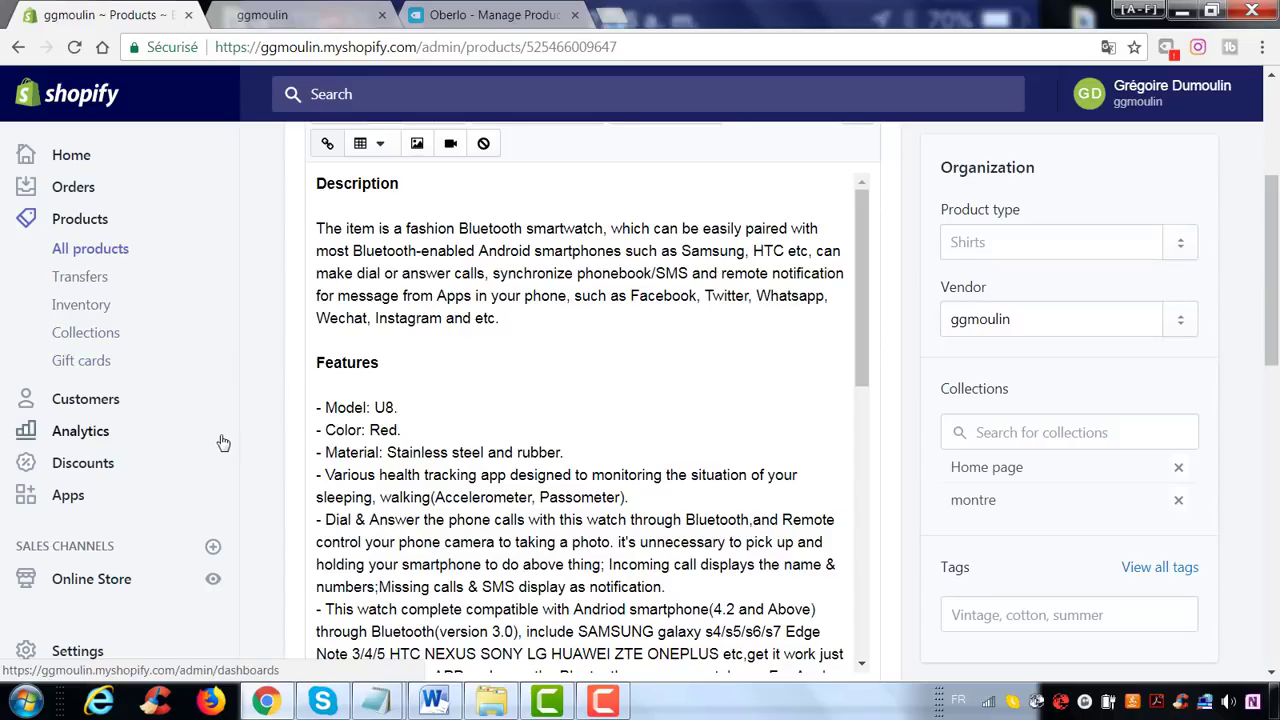
pyautogui.scroll(-4, 223, 442)
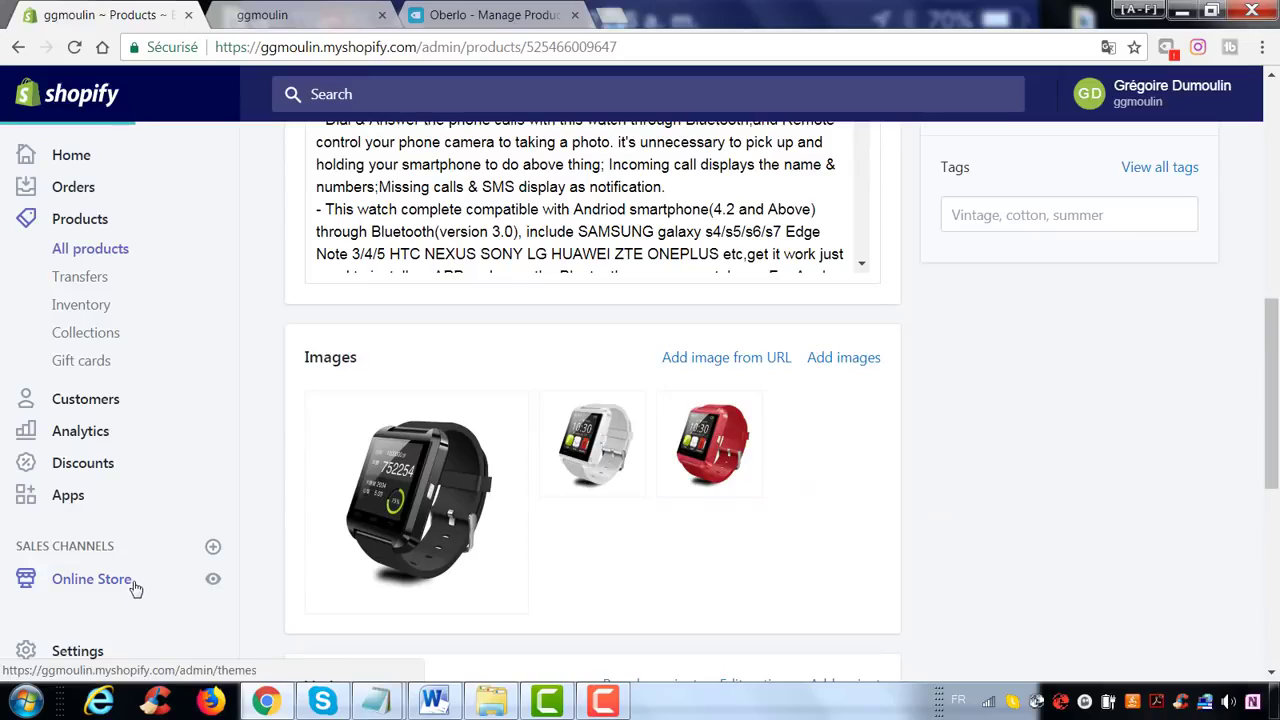
# - Open the online store's Themes page and review the current Debut theme and the additional theme options
pyautogui.click(97, 594)
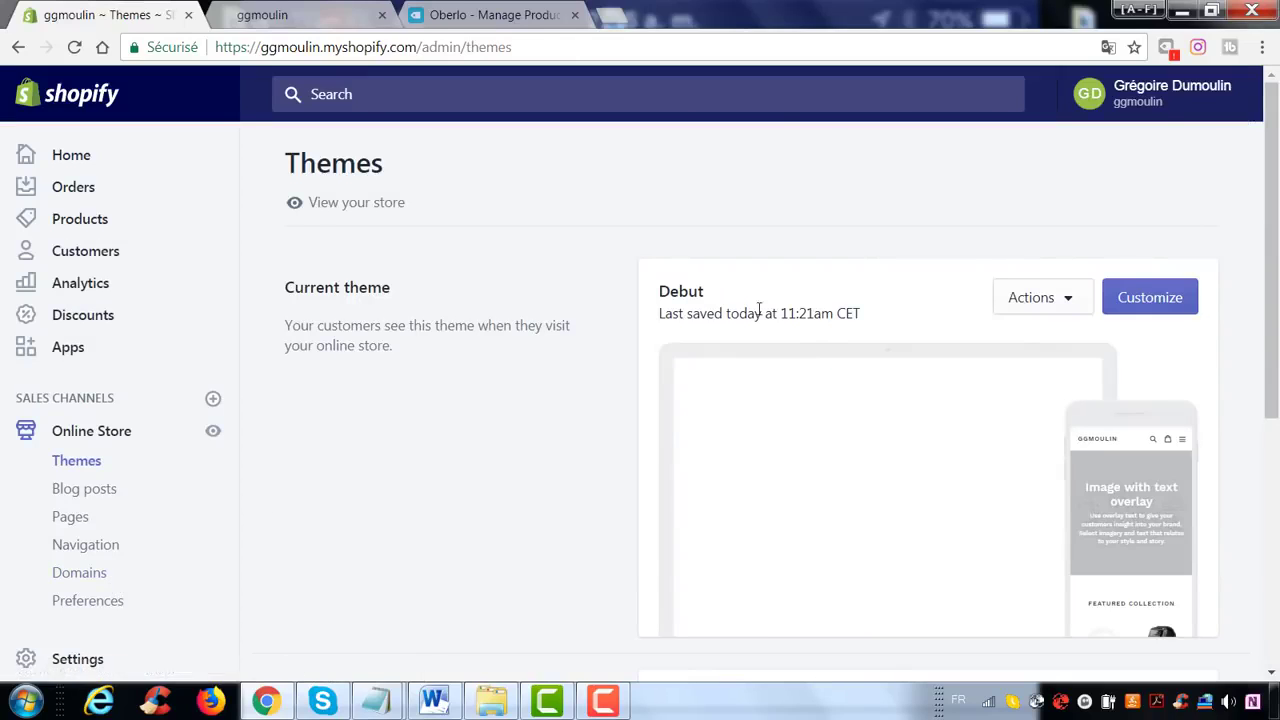
pyautogui.scroll(-5, 866, 423)
pyautogui.click(1120, 424)
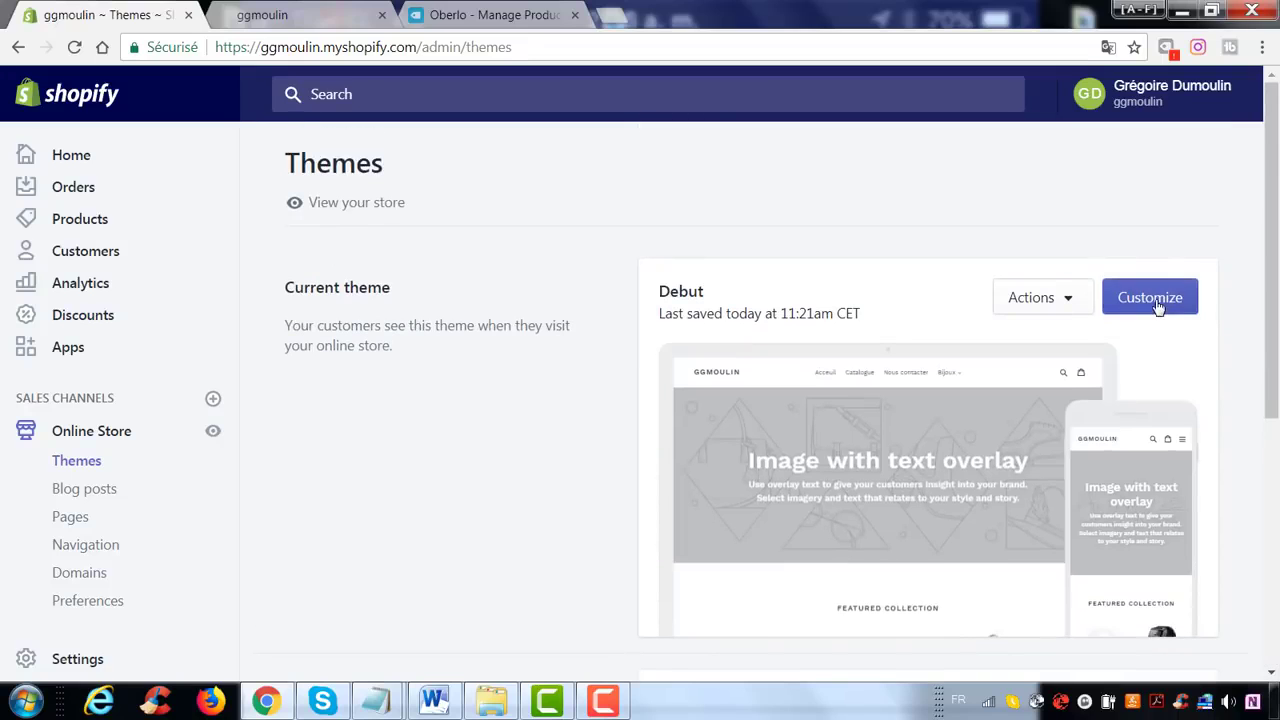
pyautogui.scroll(-3, 1014, 384)
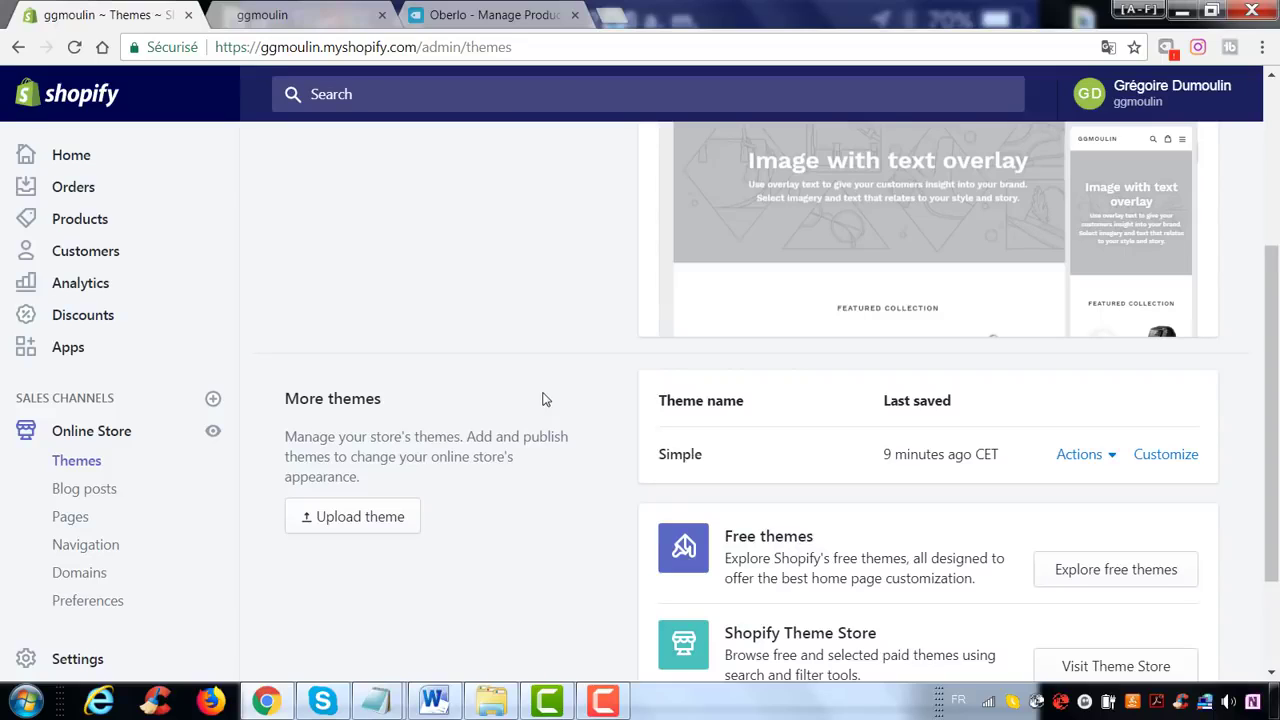
pyautogui.click(600, 700)
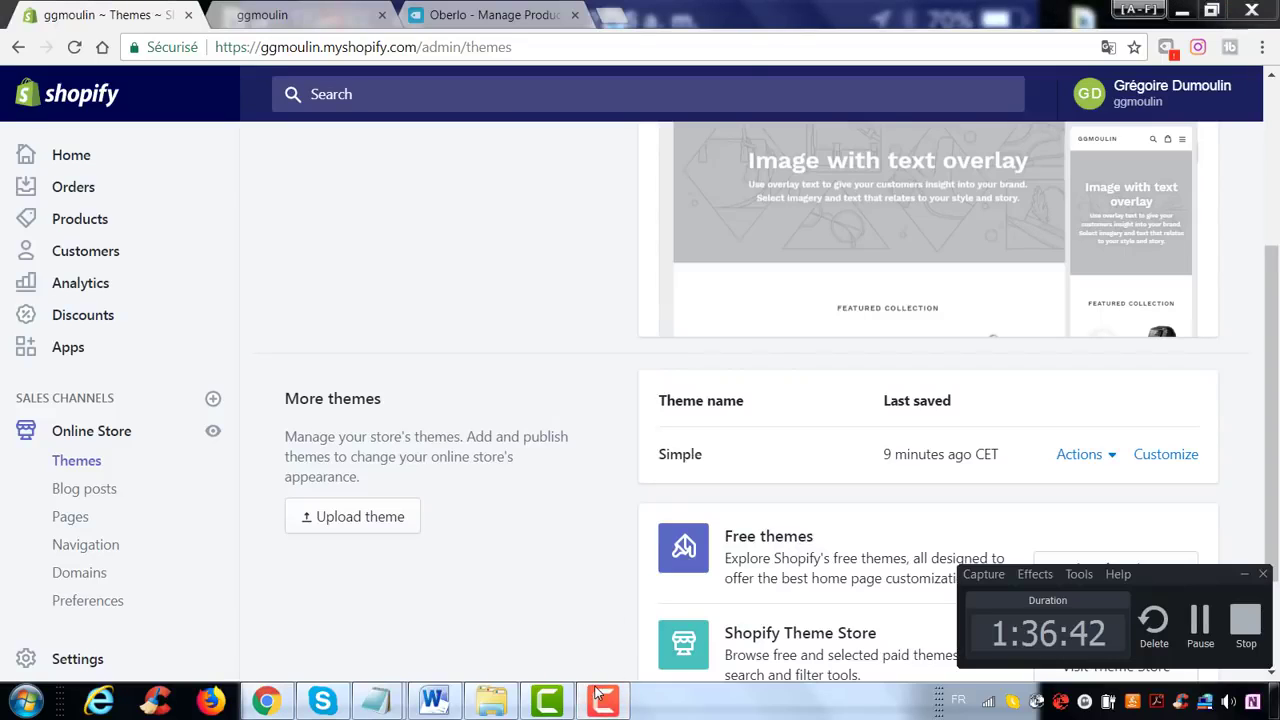
pyautogui.moveTo(603, 703)
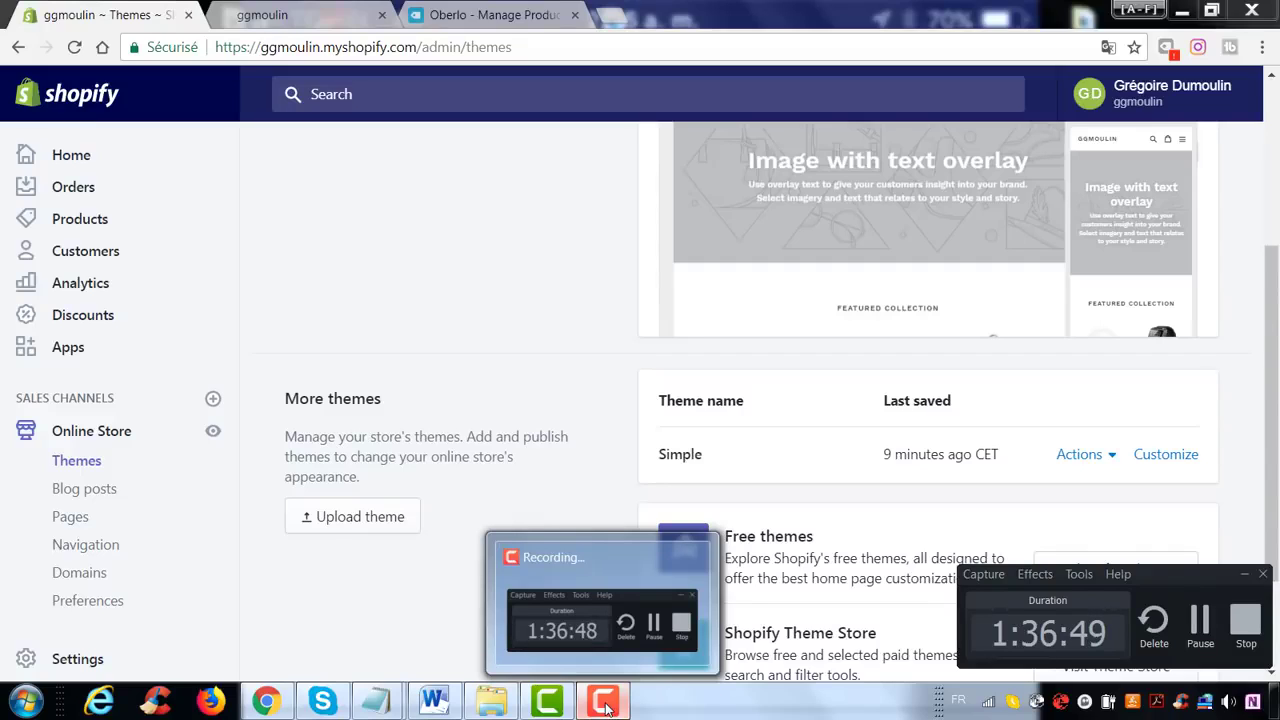
pyautogui.click(603, 703)
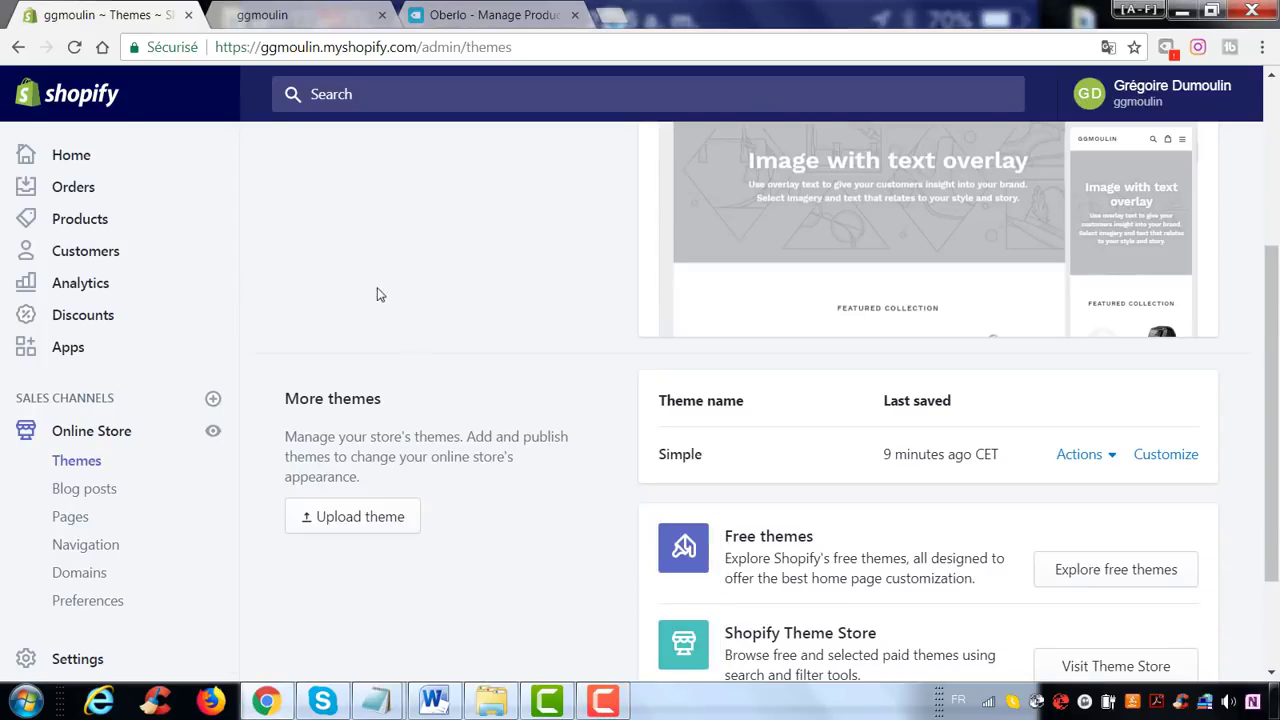
pyautogui.click(604, 703)
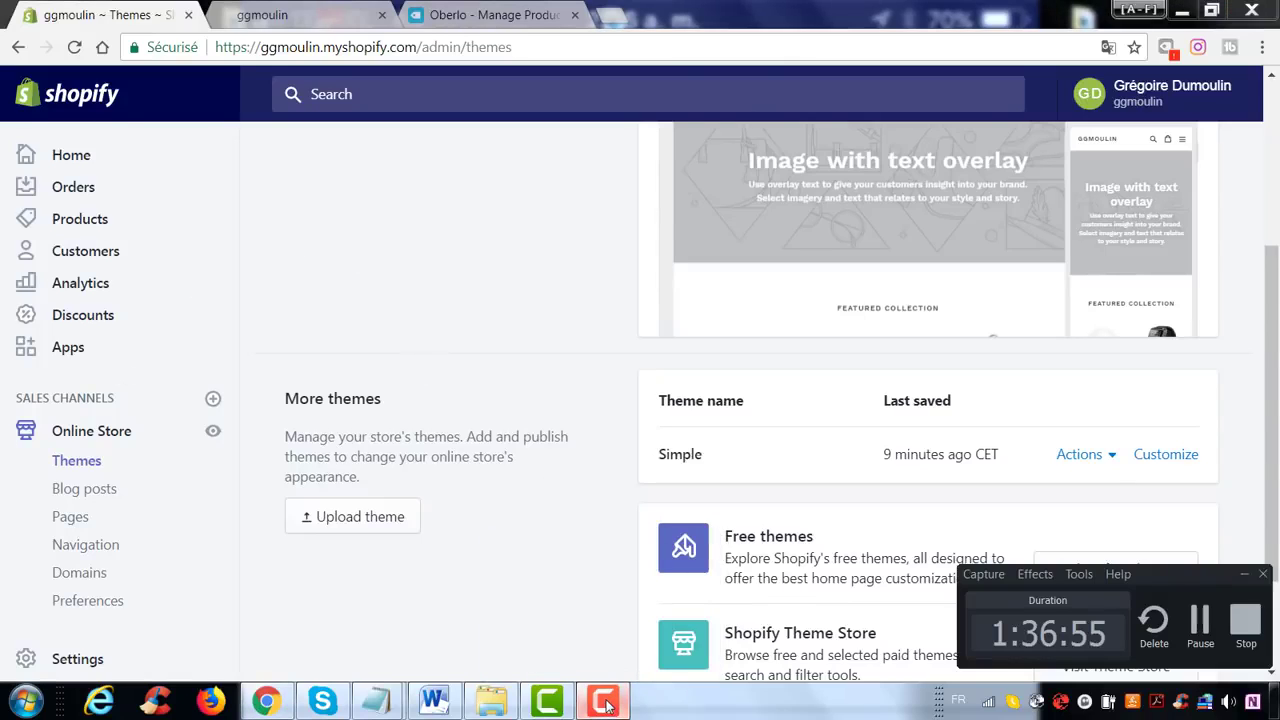